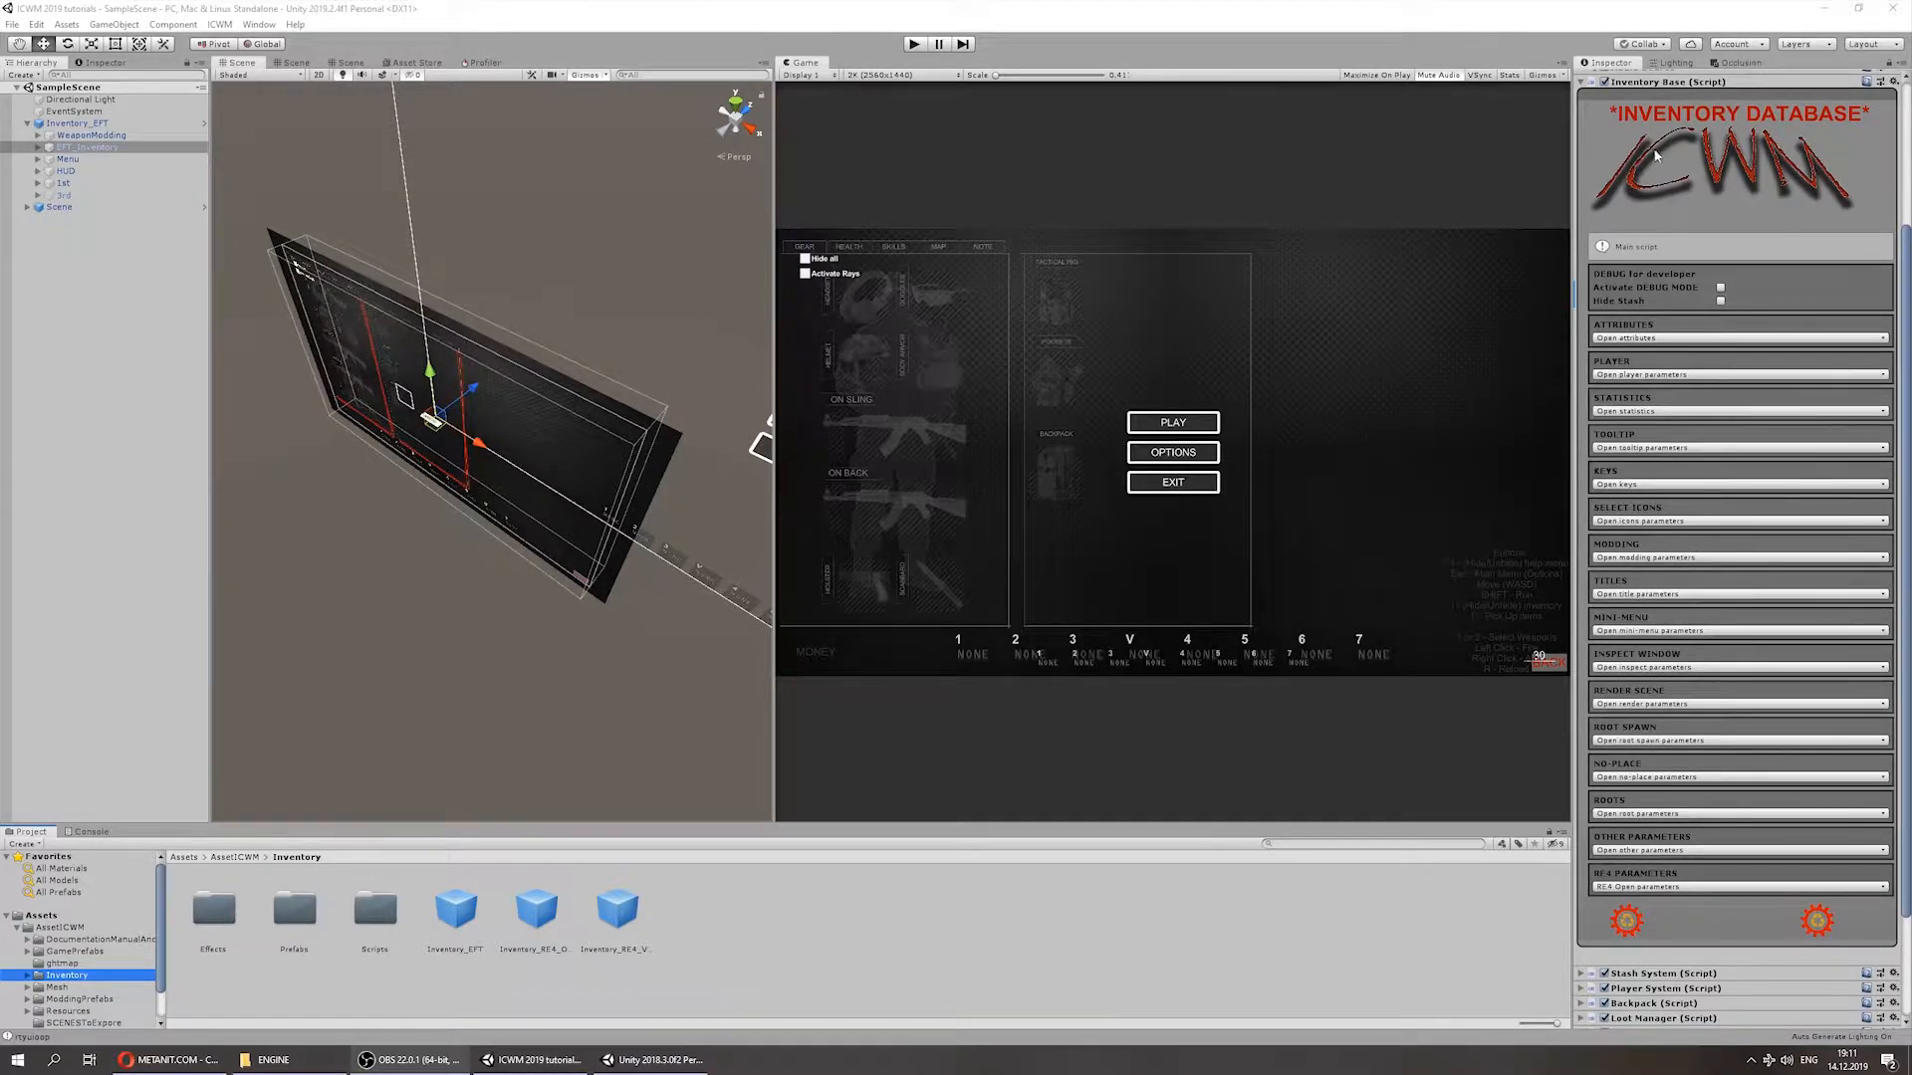
# Step: Activate DEBUG MODE in the Inventory Base script of EFT_Inventory and run the game
pyautogui.scroll(3, 1593, 178)
pyautogui.click(1591, 216)
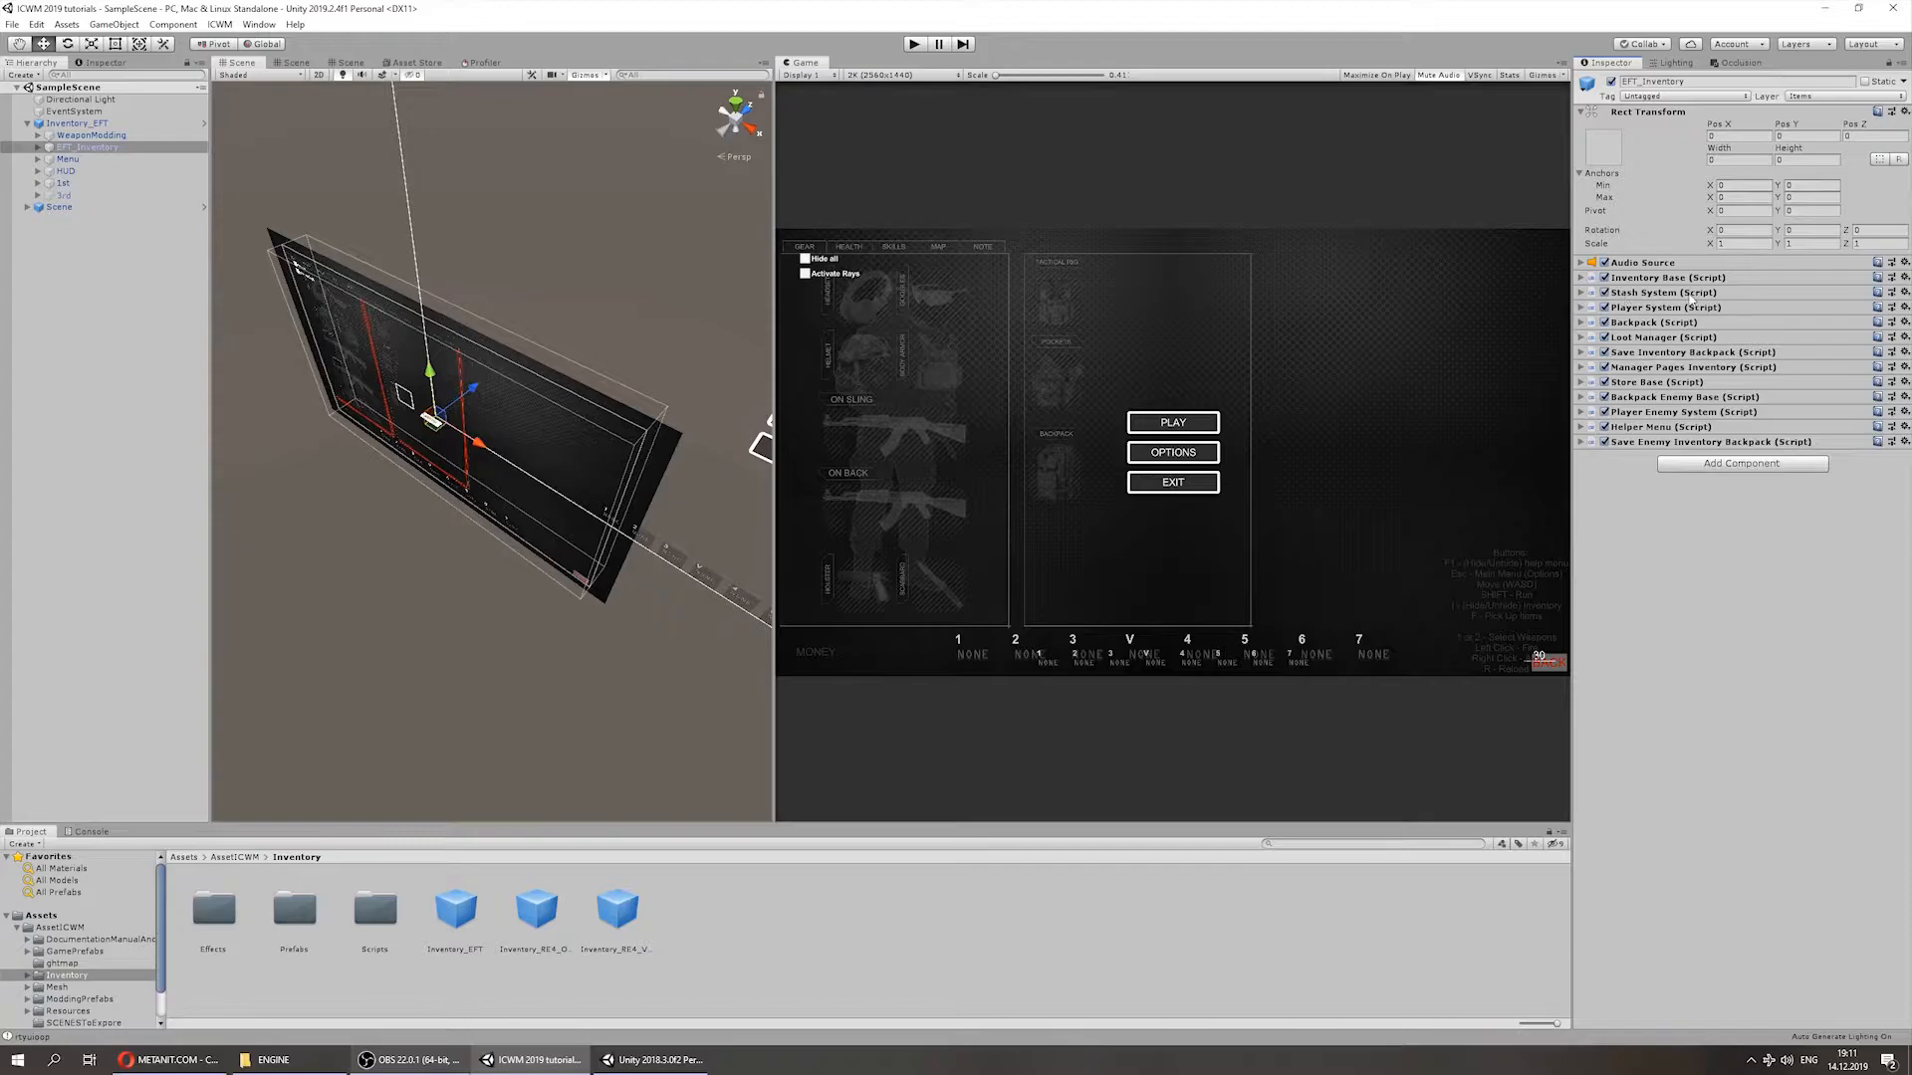
pyautogui.click(1581, 278)
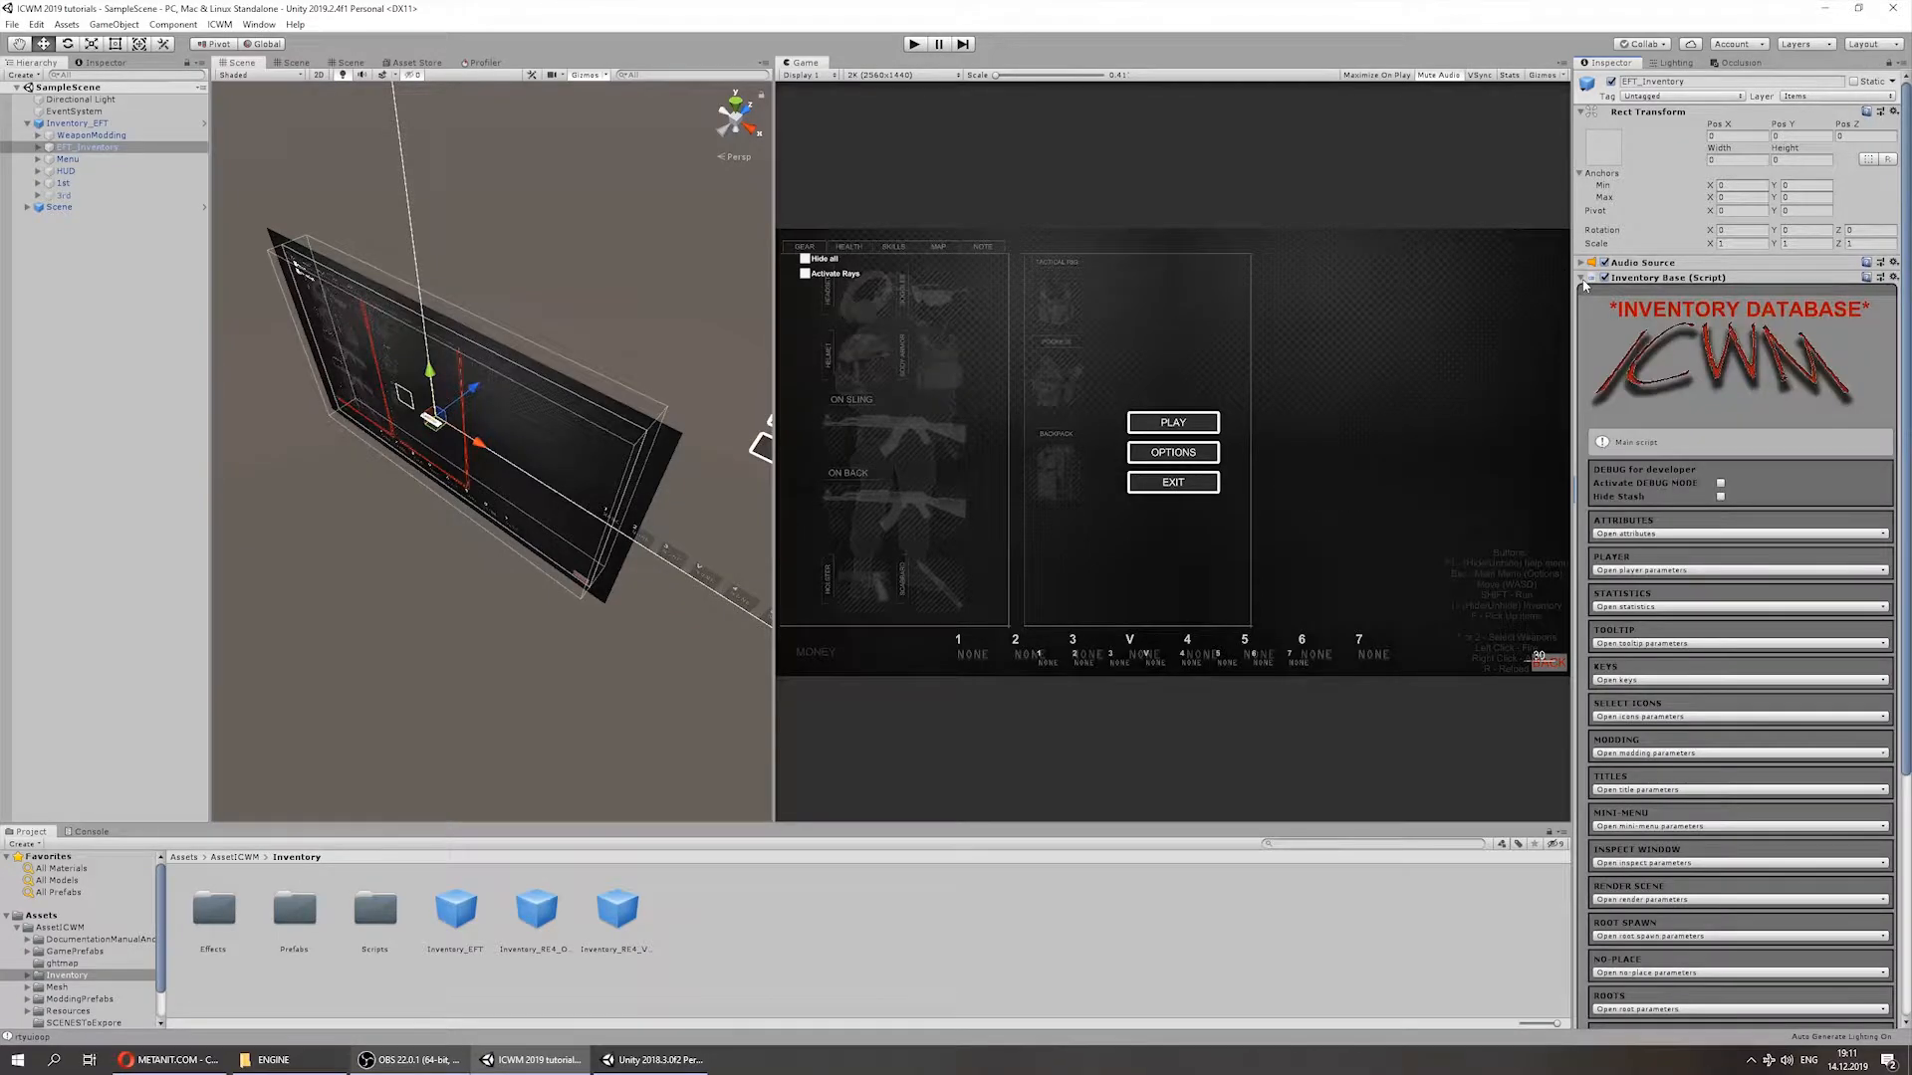
pyautogui.moveTo(1631, 486)
pyautogui.click(1721, 485)
pyautogui.click(914, 45)
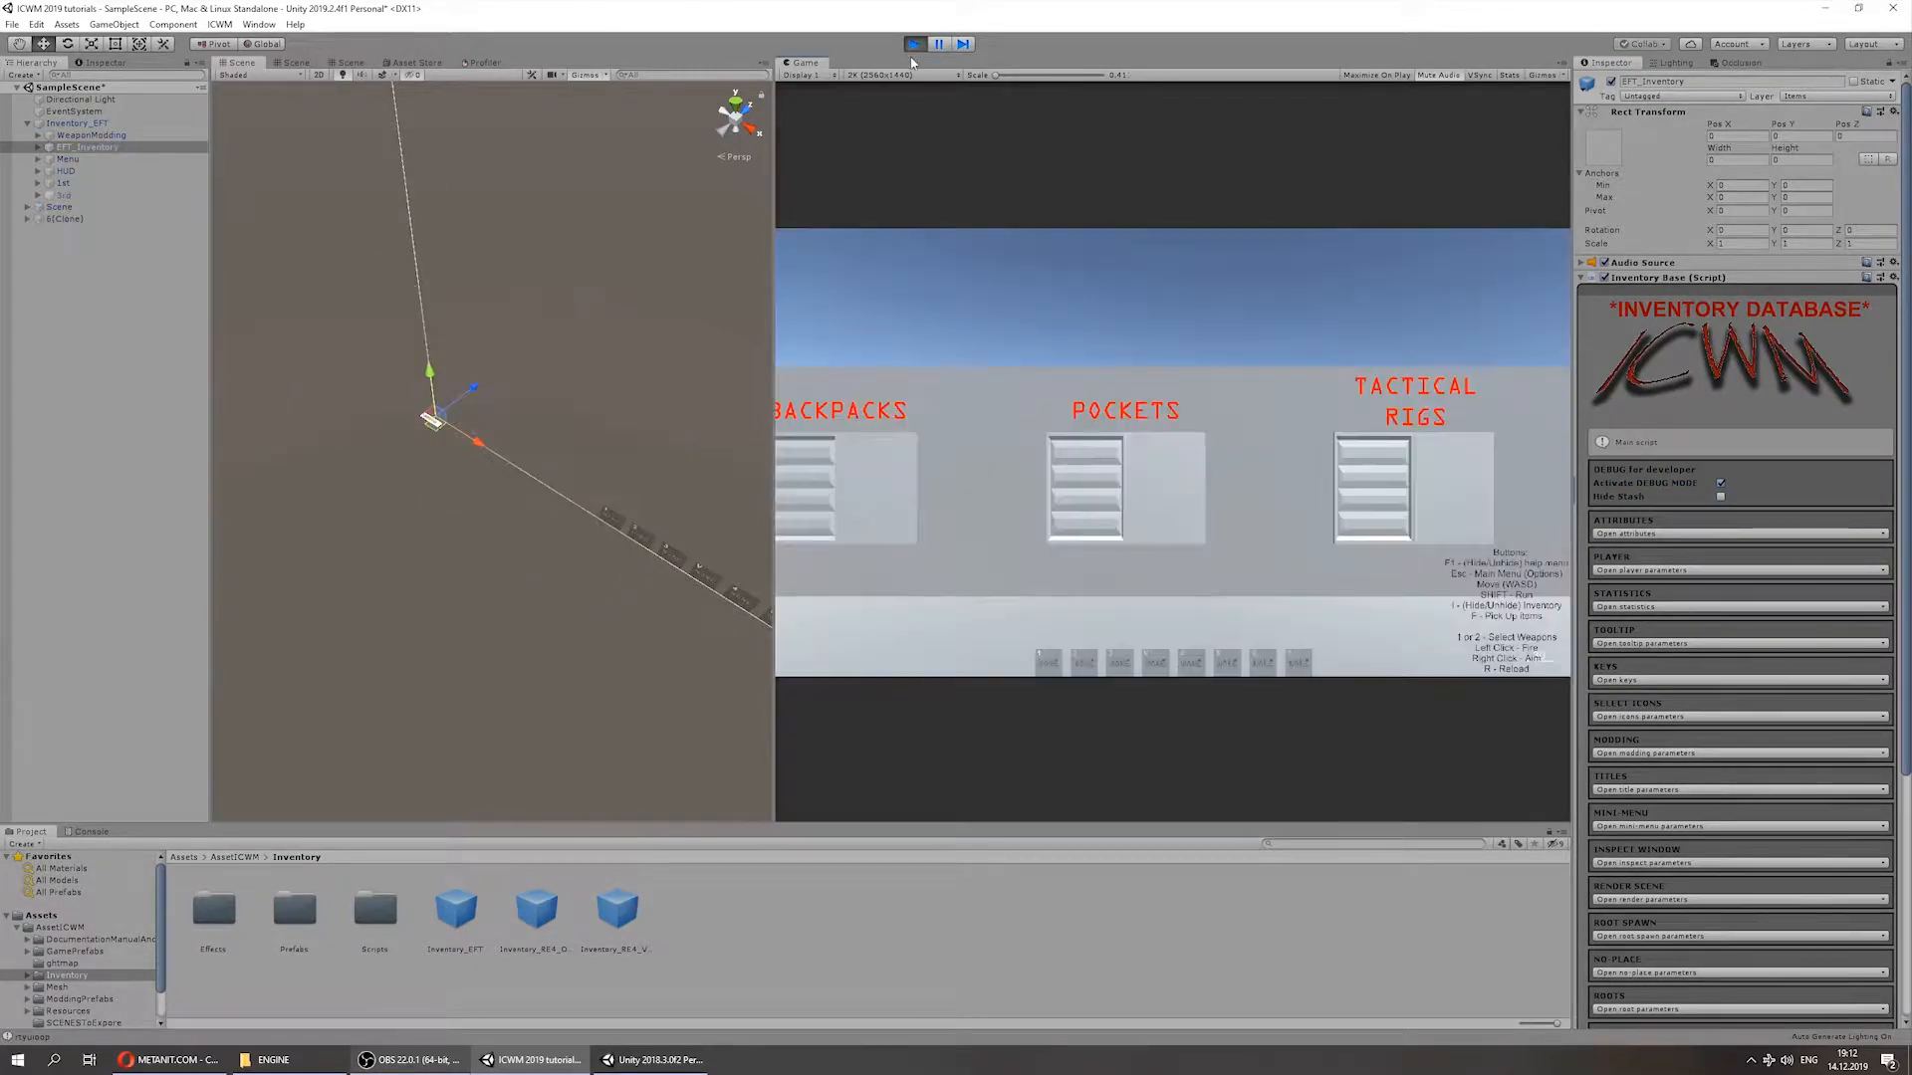
# Step: Test the debug view by opening the in-game inventory and moving the small blue item between backpack grid cells, ending with the game stopped
pyautogui.press('i')
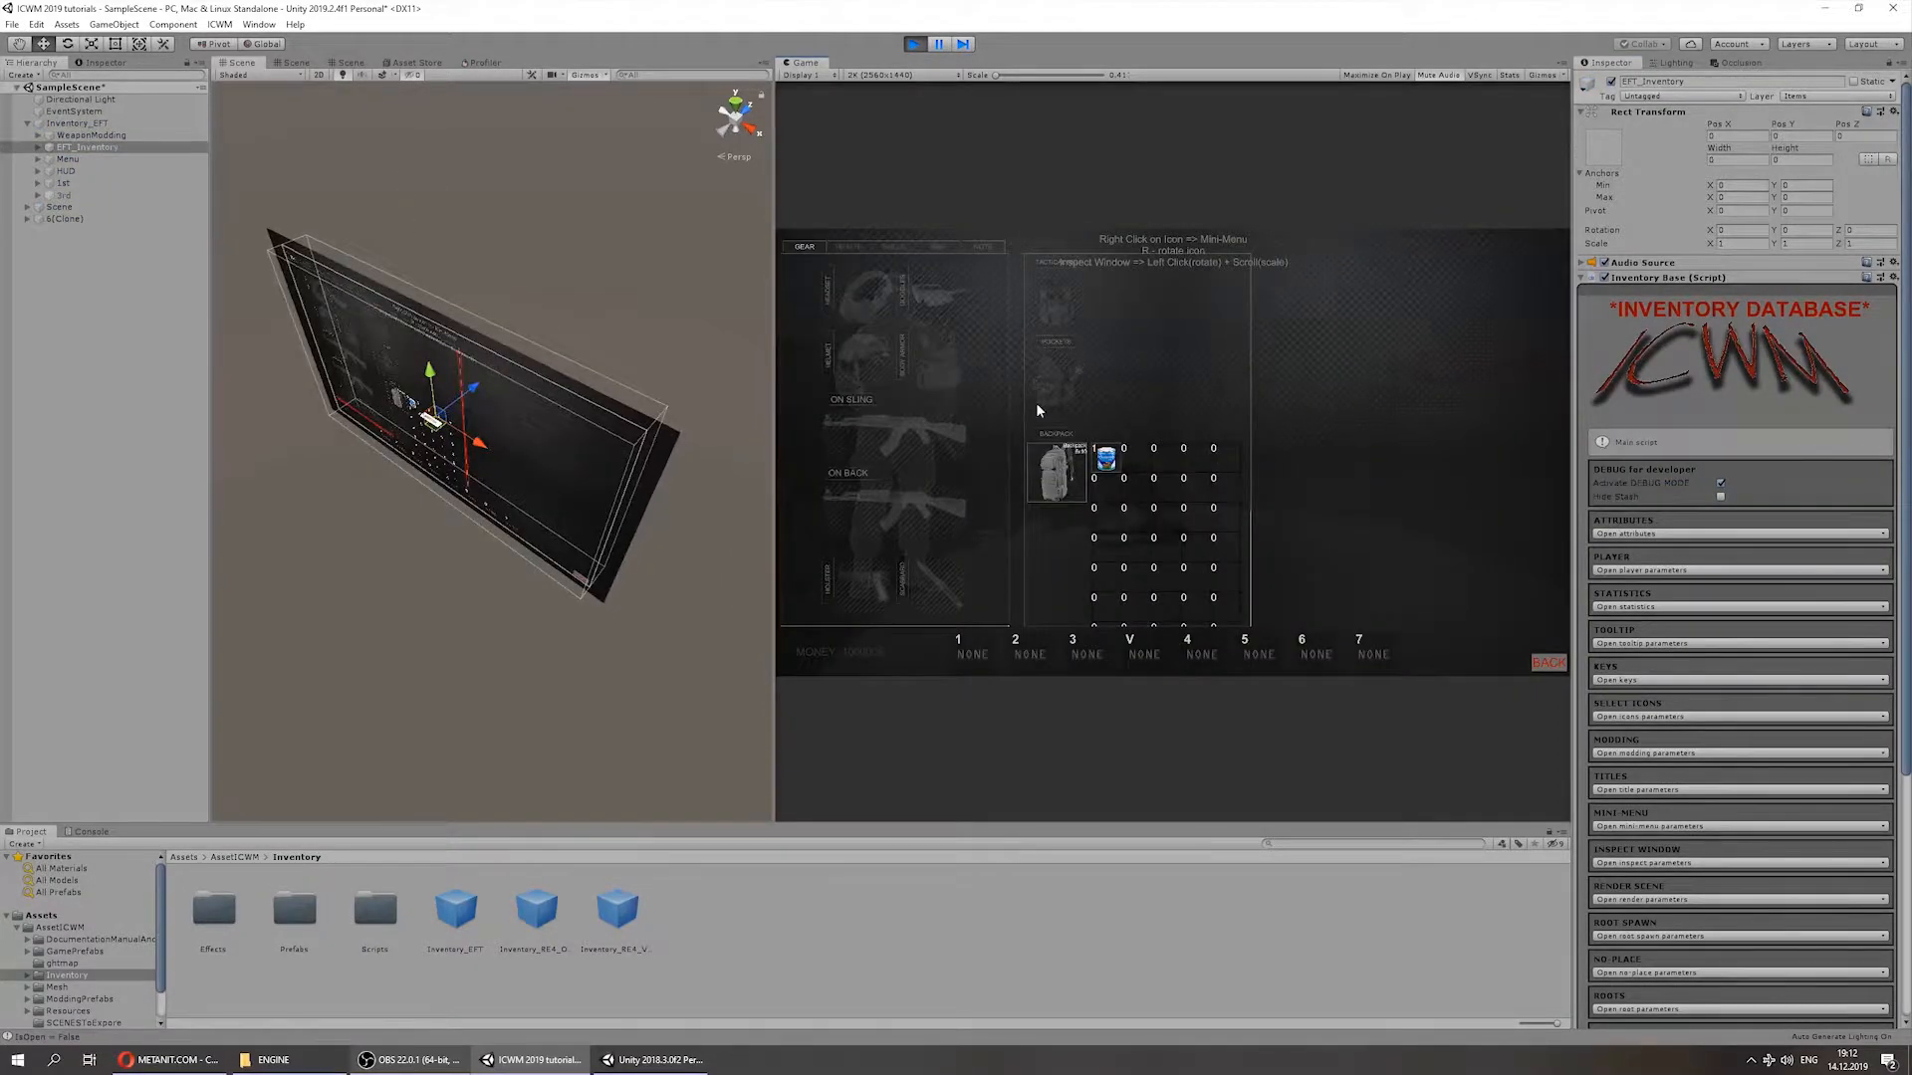
pyautogui.scroll(-1, 1074, 457)
pyautogui.scroll(-2, 1071, 457)
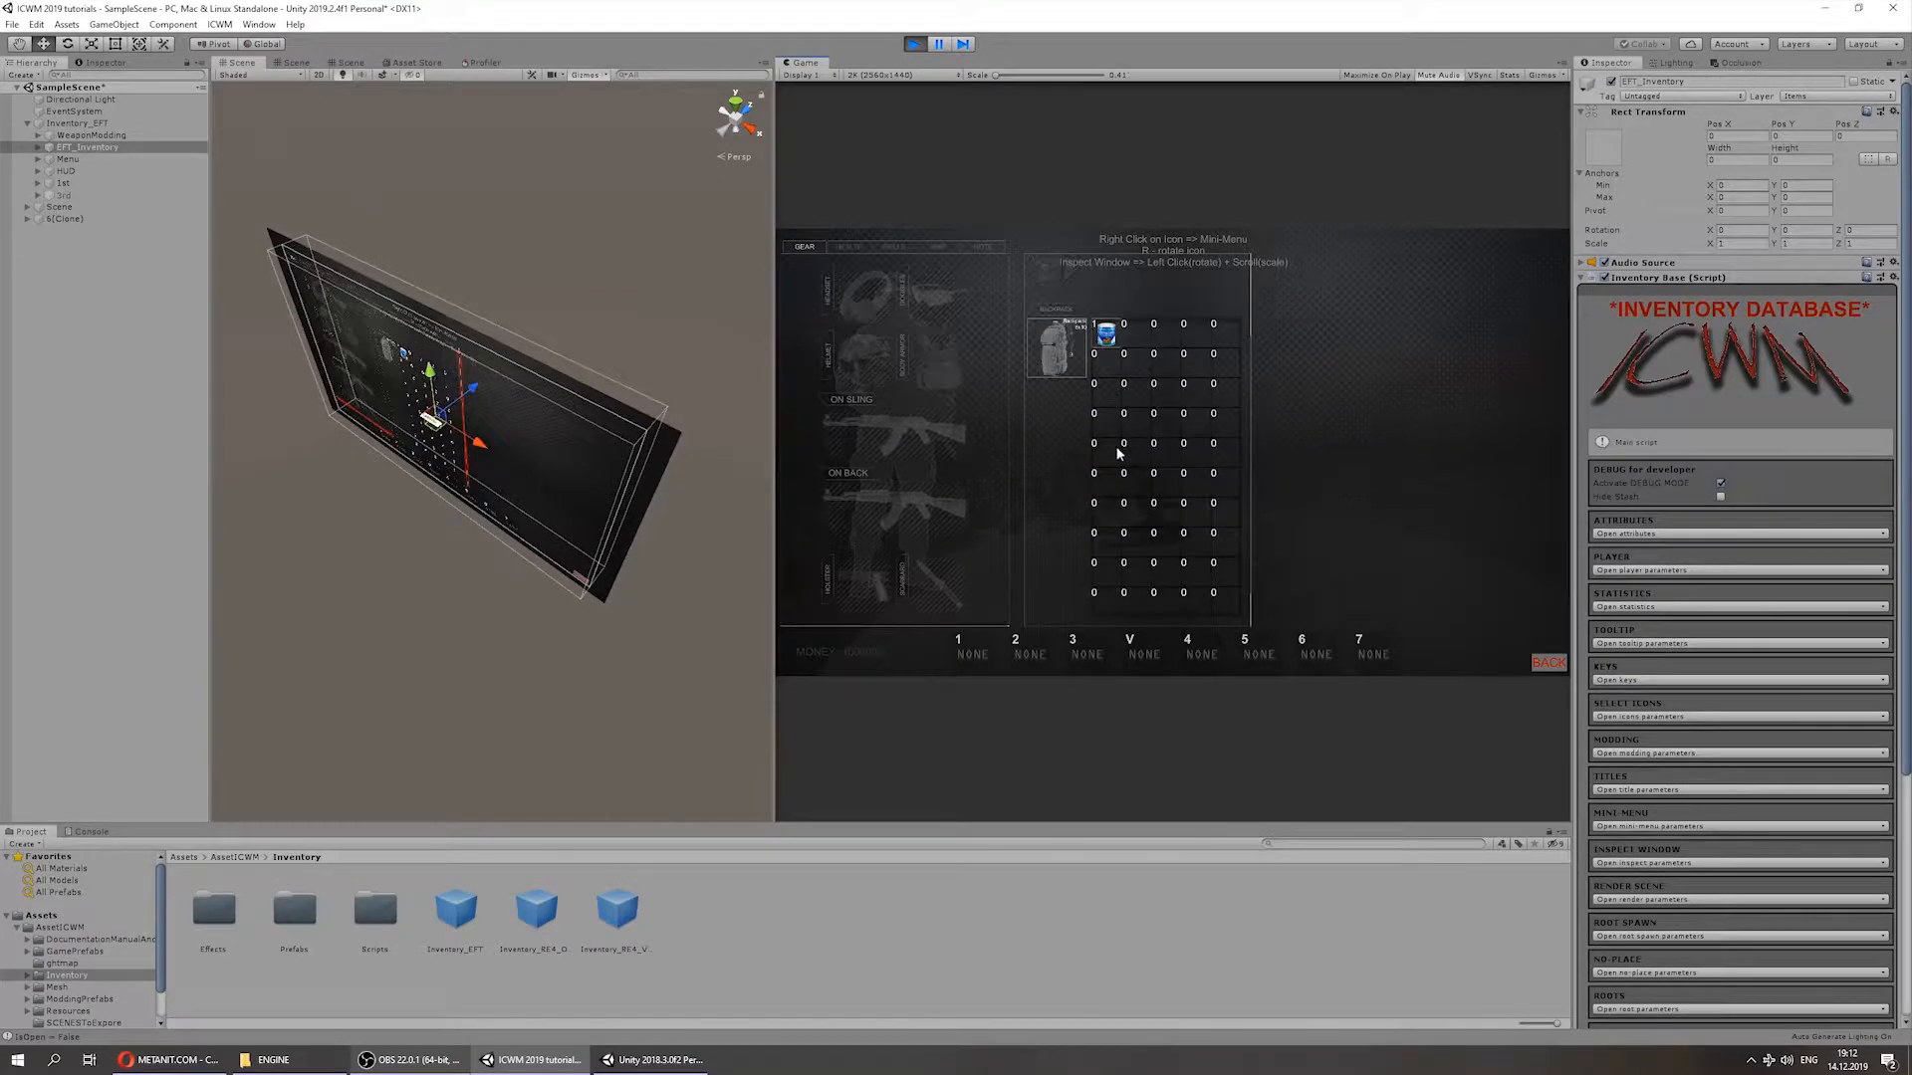
pyautogui.moveTo(1105, 334); pyautogui.dragTo(1173, 423)
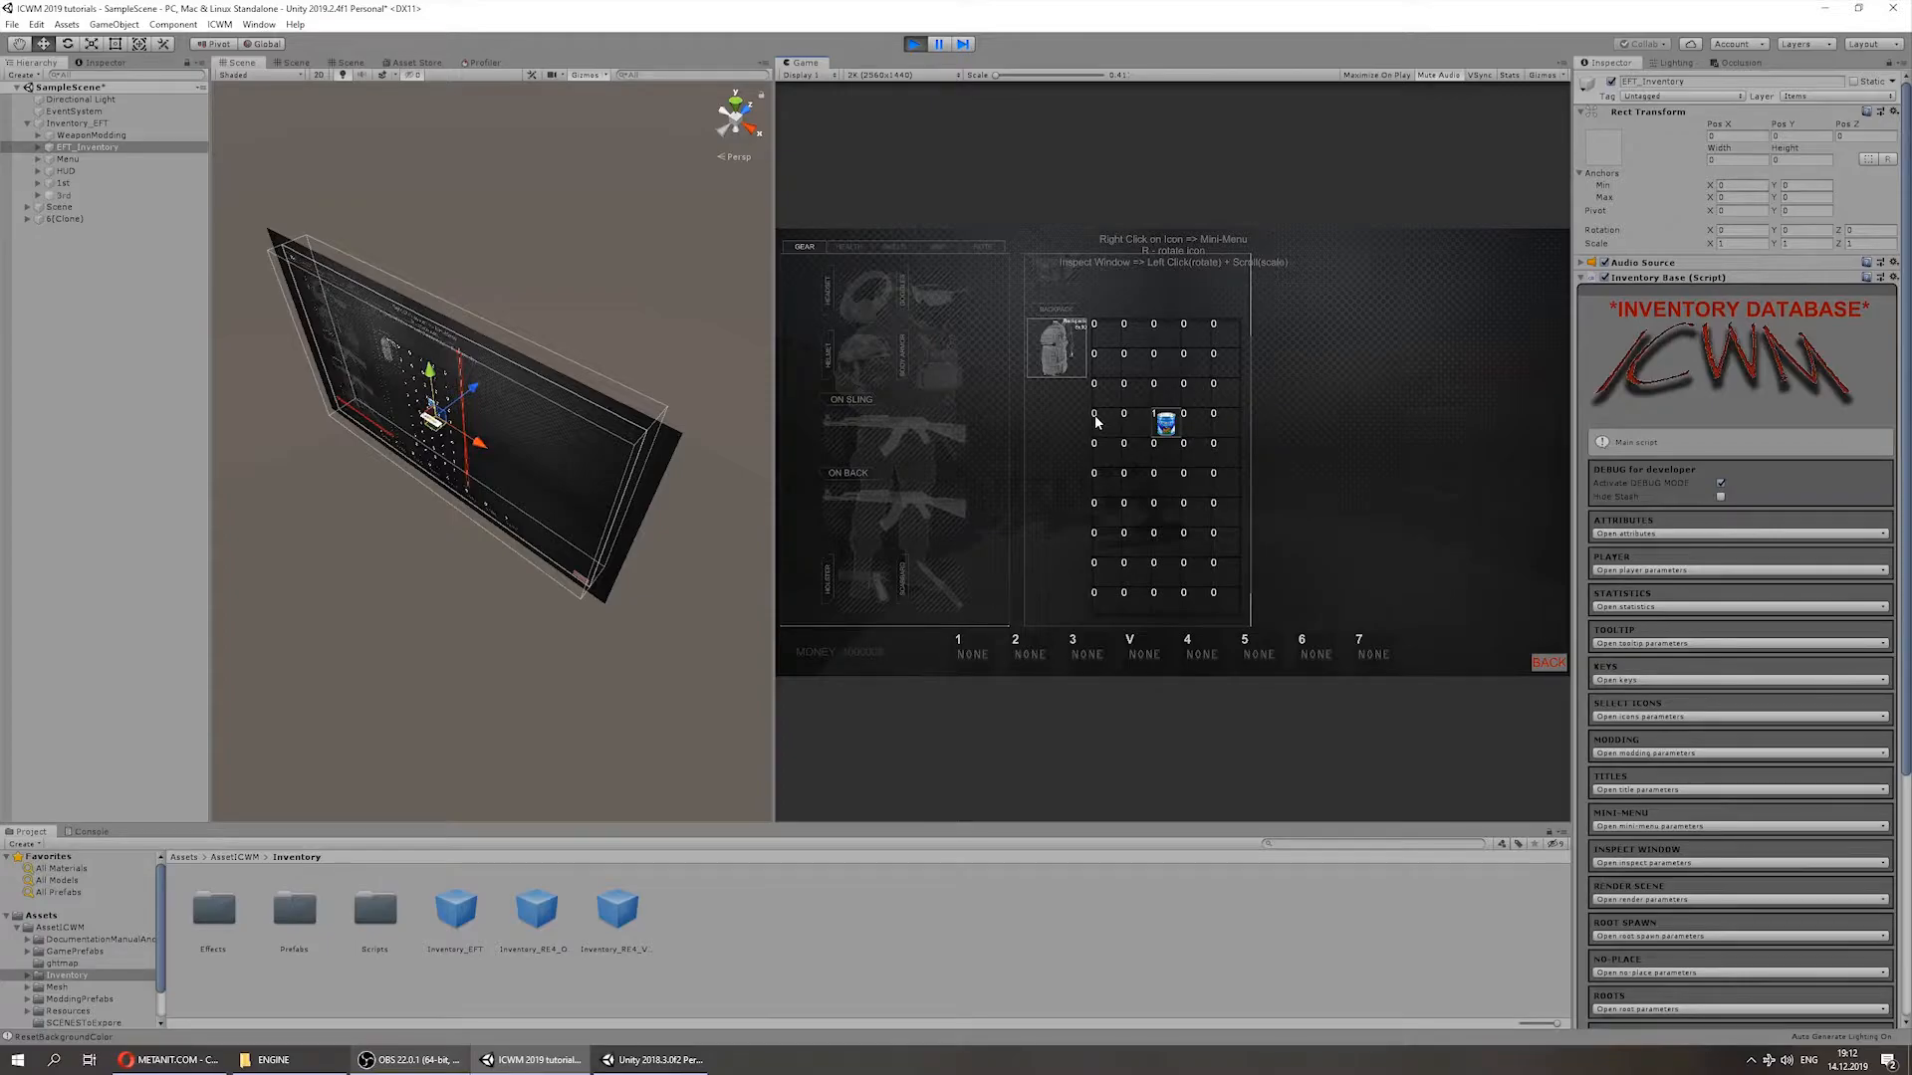
pyautogui.moveTo(1163, 423); pyautogui.dragTo(1107, 426)
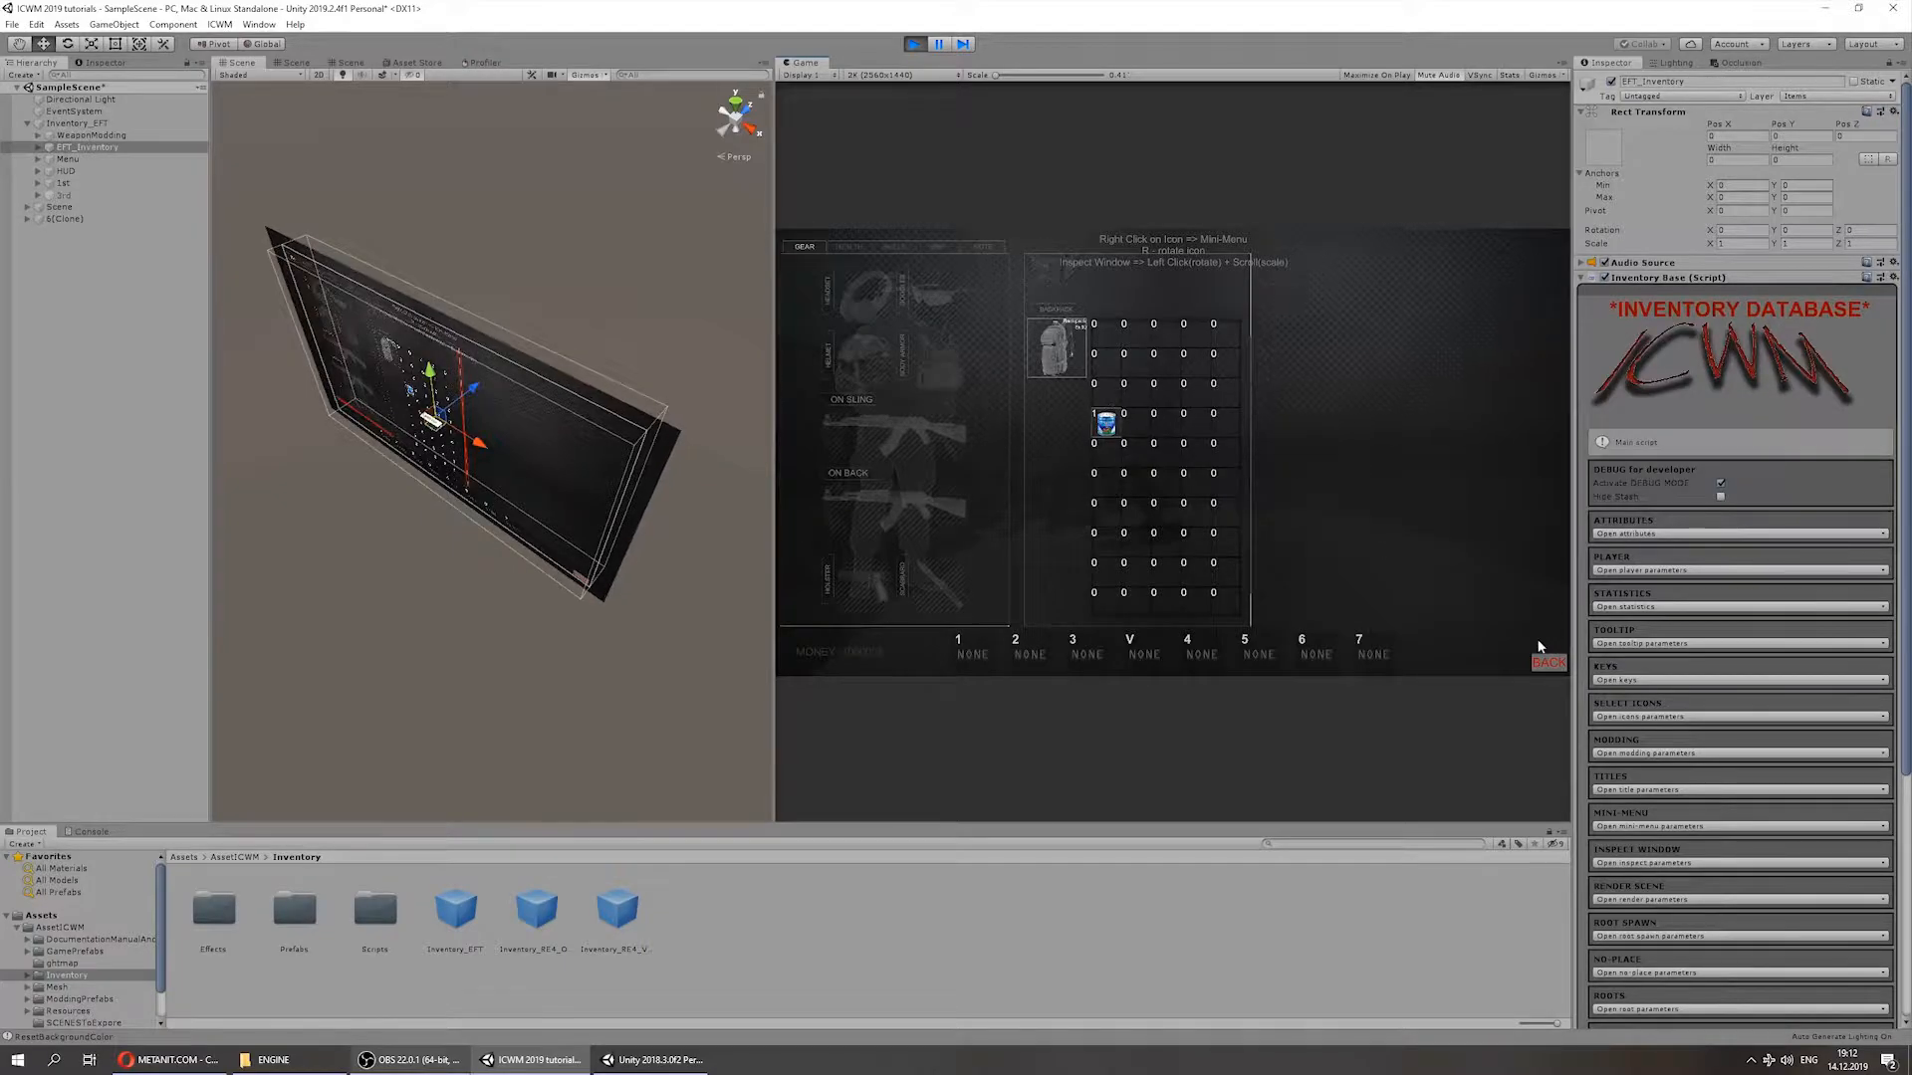
pyautogui.hotkey('ctrl', 'p')
# Step: Turn off DEBUG MODE, unhide the stash in Inventory Base, and rerun the game with the inventory open
pyautogui.click(1720, 483)
pyautogui.click(1719, 496)
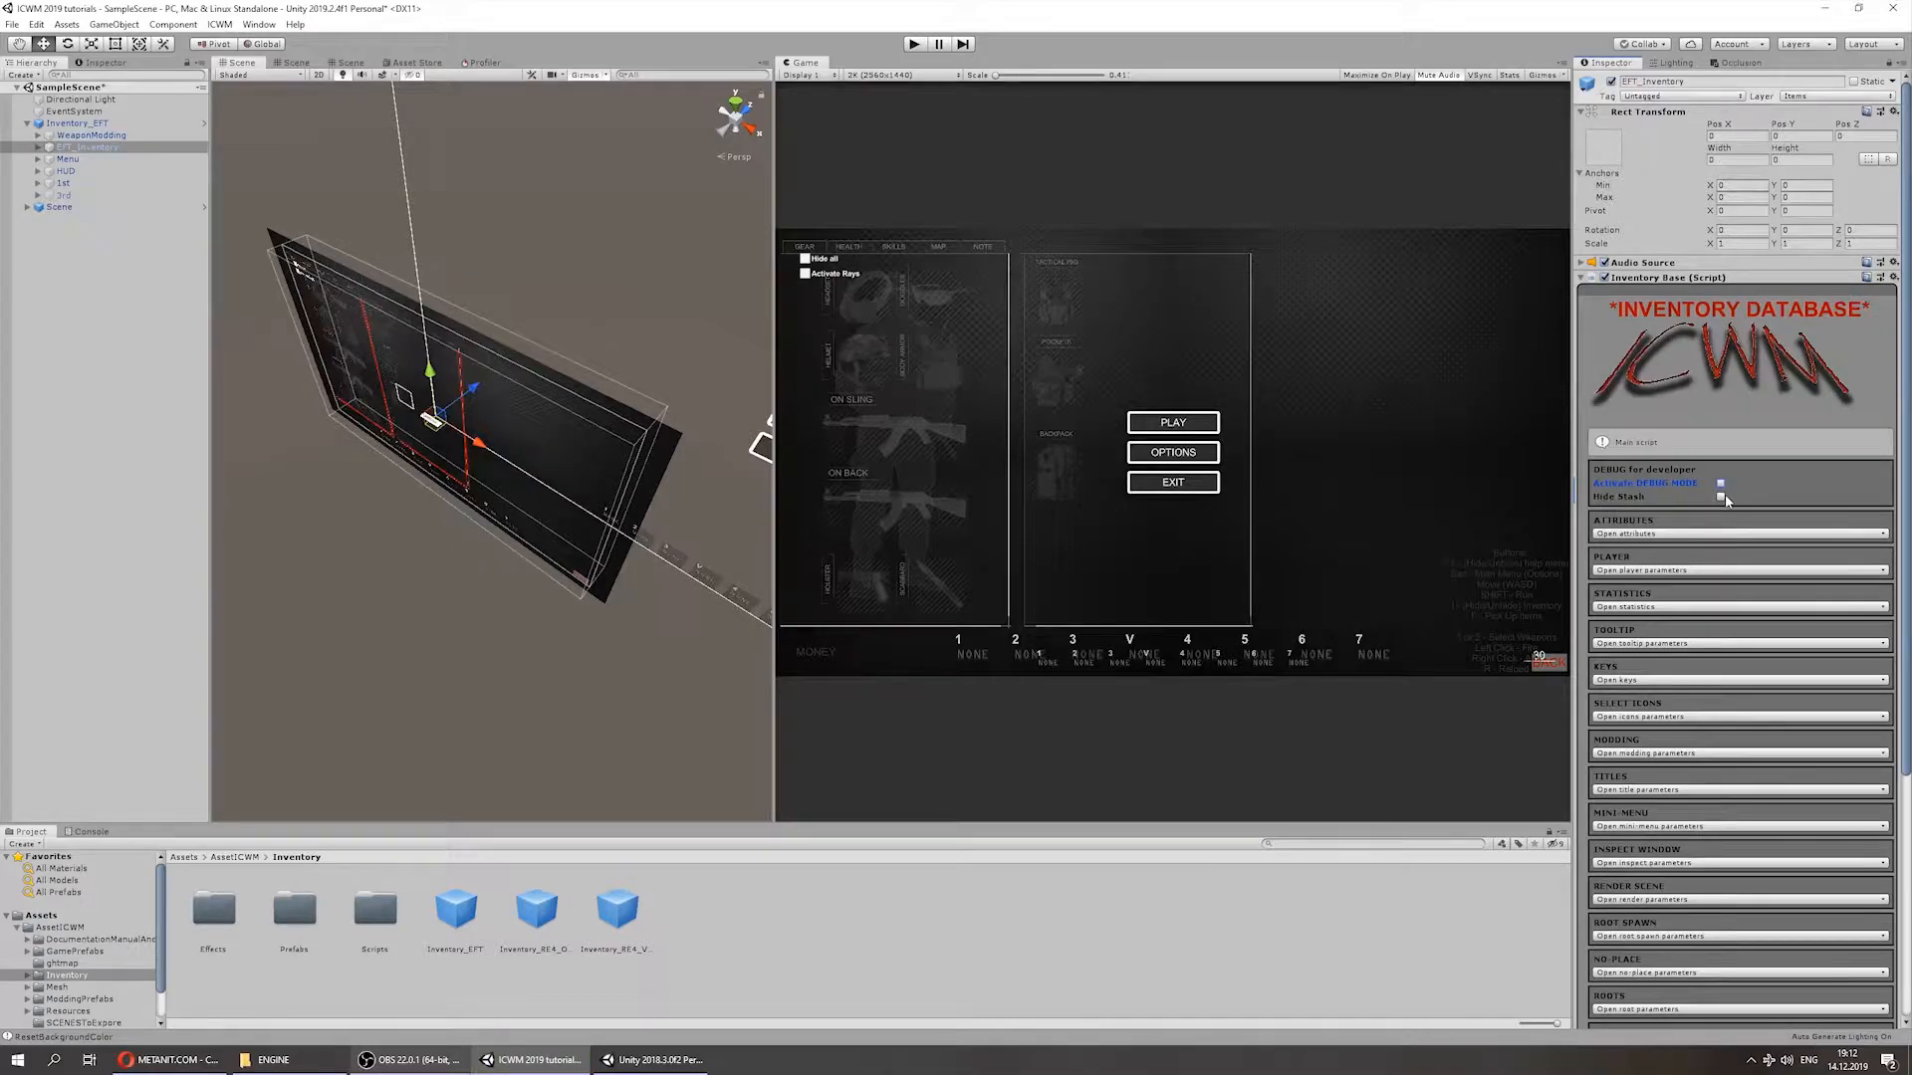
pyautogui.click(913, 47)
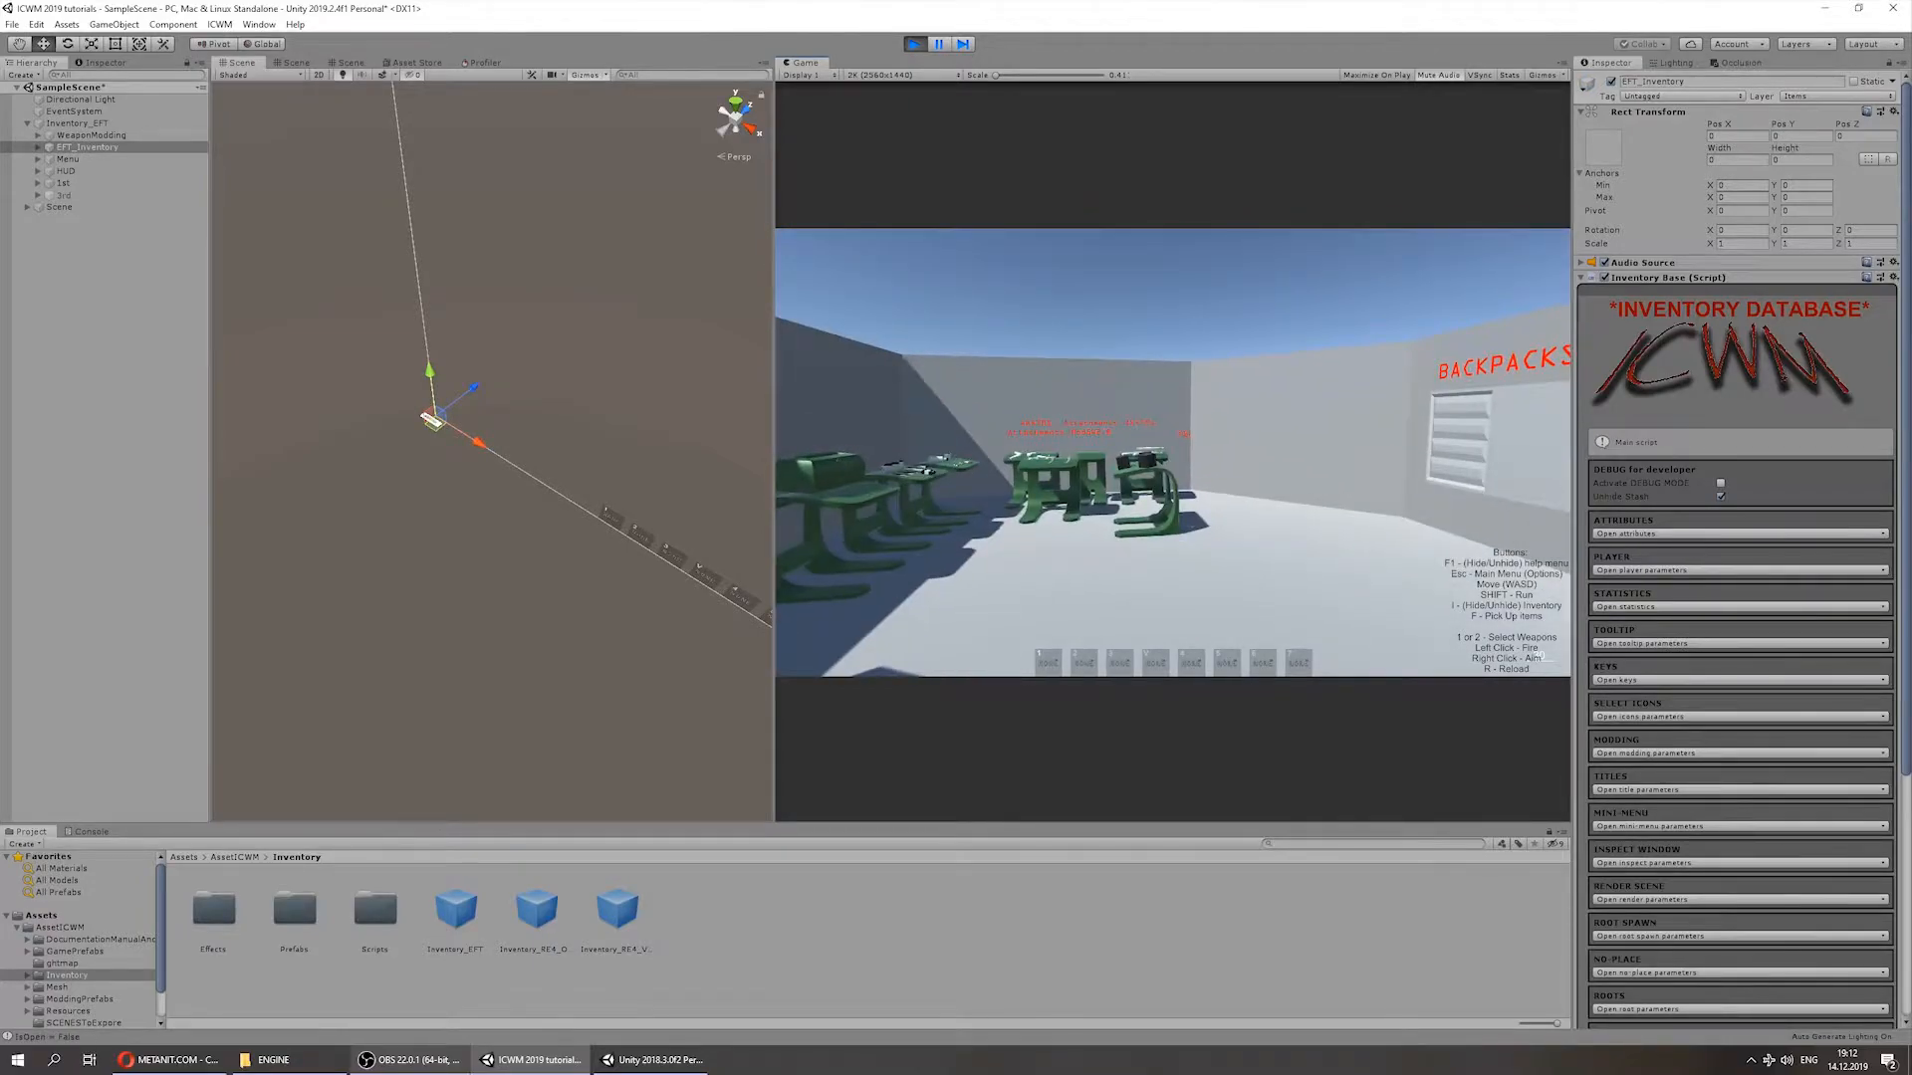
pyautogui.press('i')
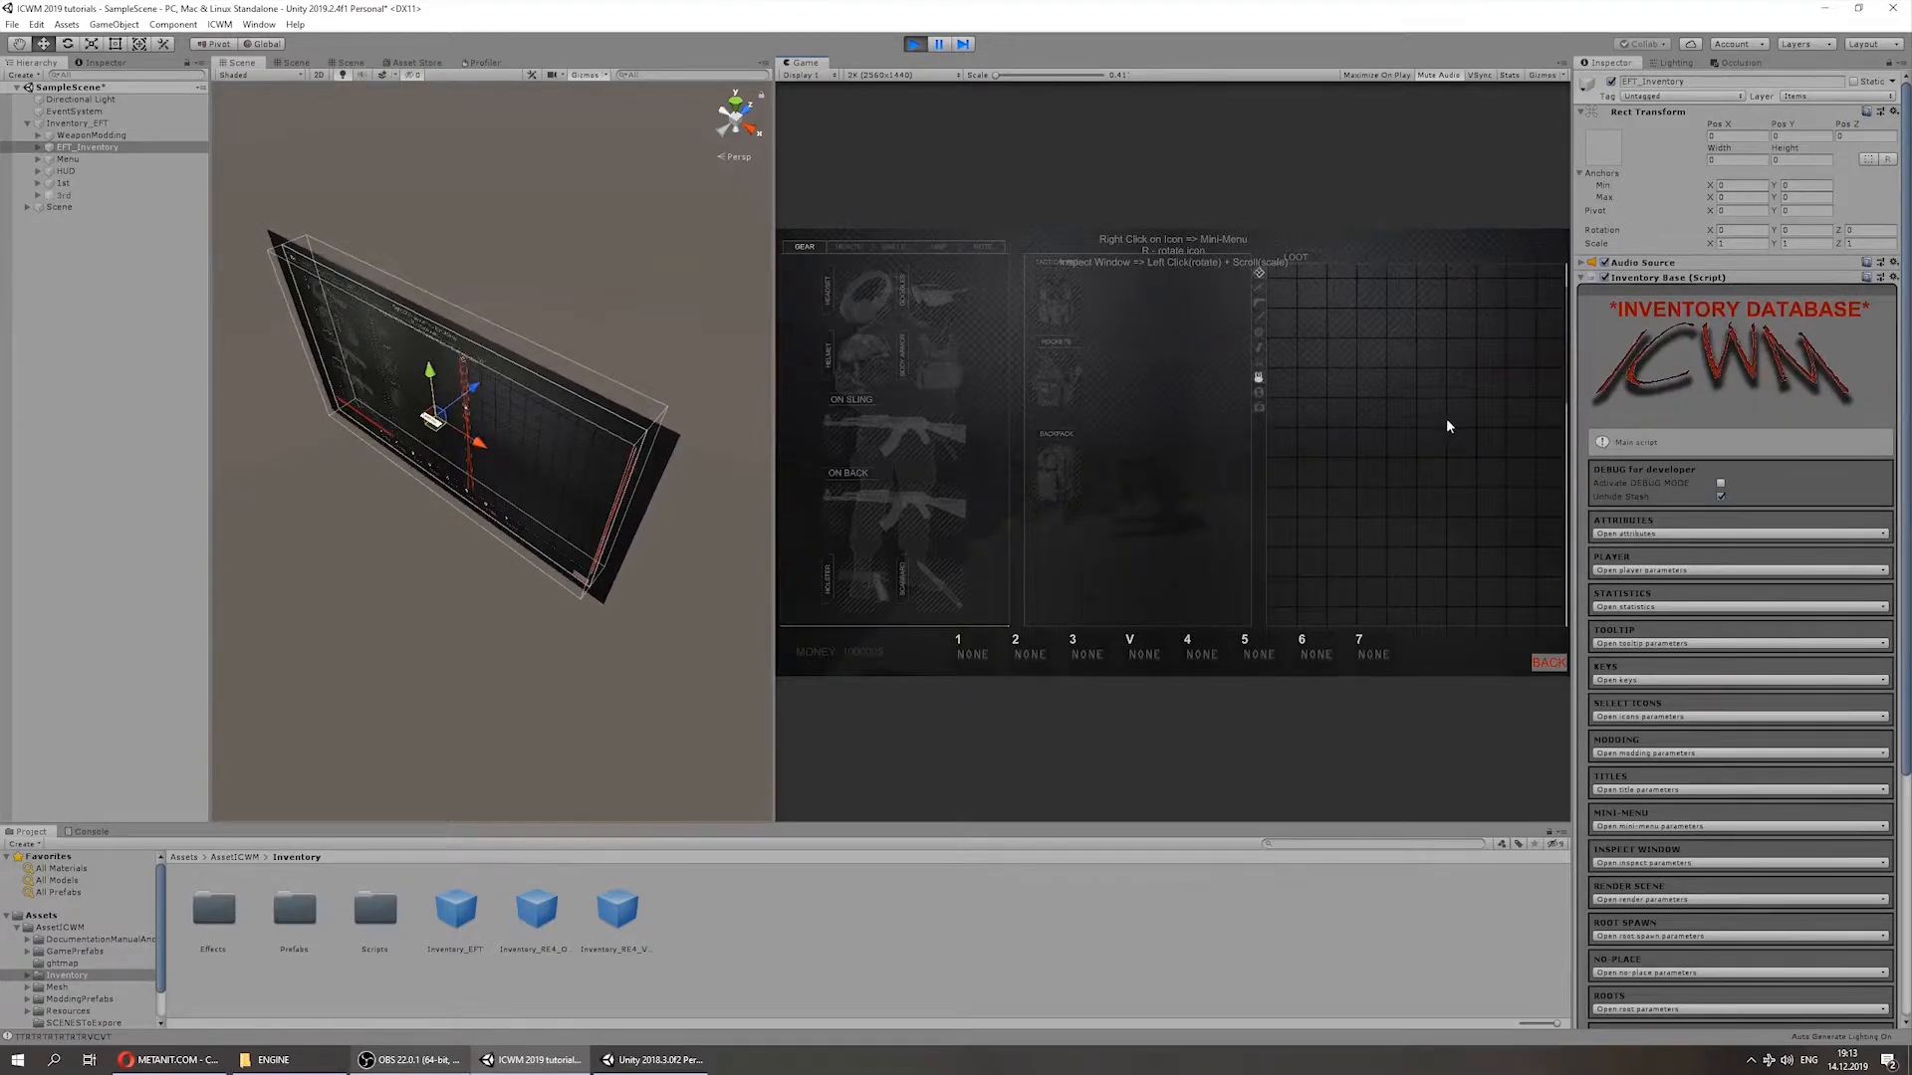
# Step: Test the stash by moving the blue item and the backpack into its grid, ending with the game stopped
pyautogui.scroll(-3, 1472, 499)
pyautogui.scroll(-1, 1472, 499)
pyautogui.moveTo(1427, 514); pyautogui.dragTo(1399, 375)
pyautogui.scroll(6, 1324, 446)
pyautogui.moveTo(1060, 468); pyautogui.dragTo(1409, 383)
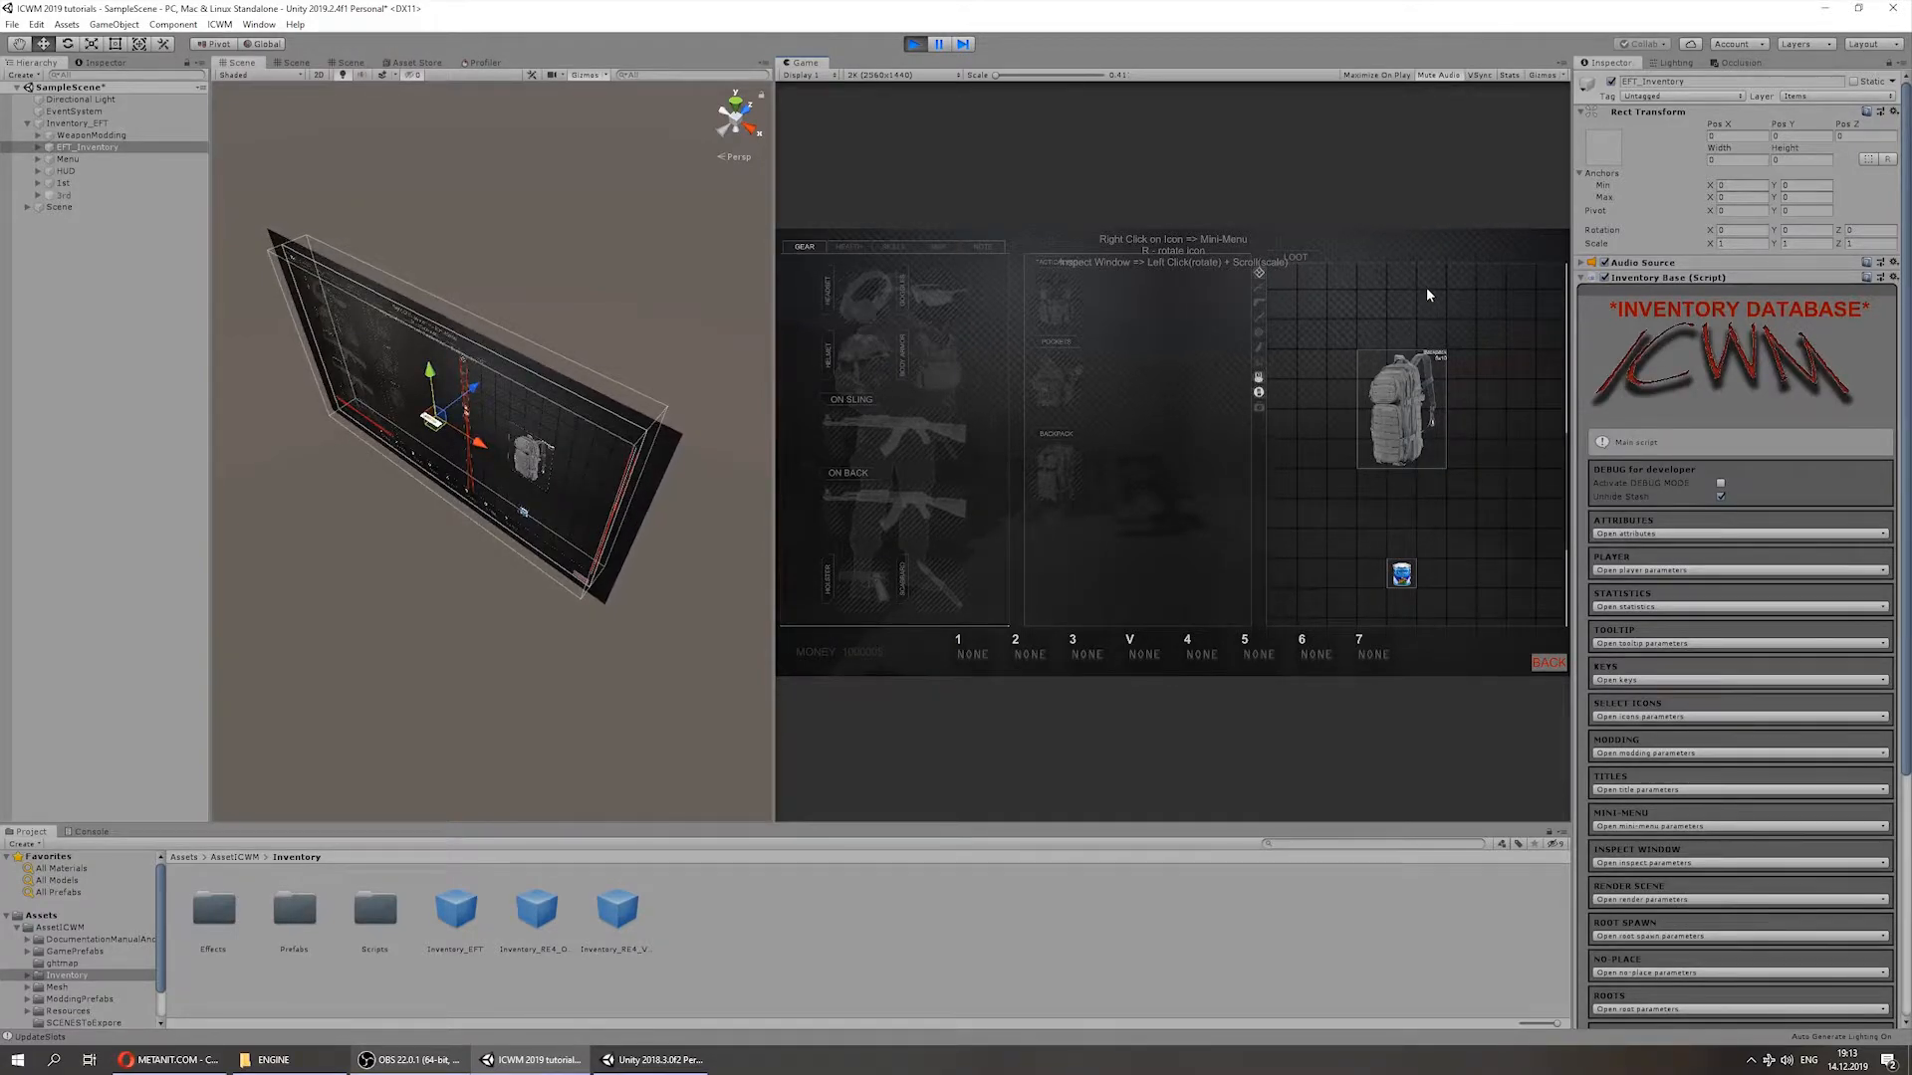
pyautogui.click(916, 42)
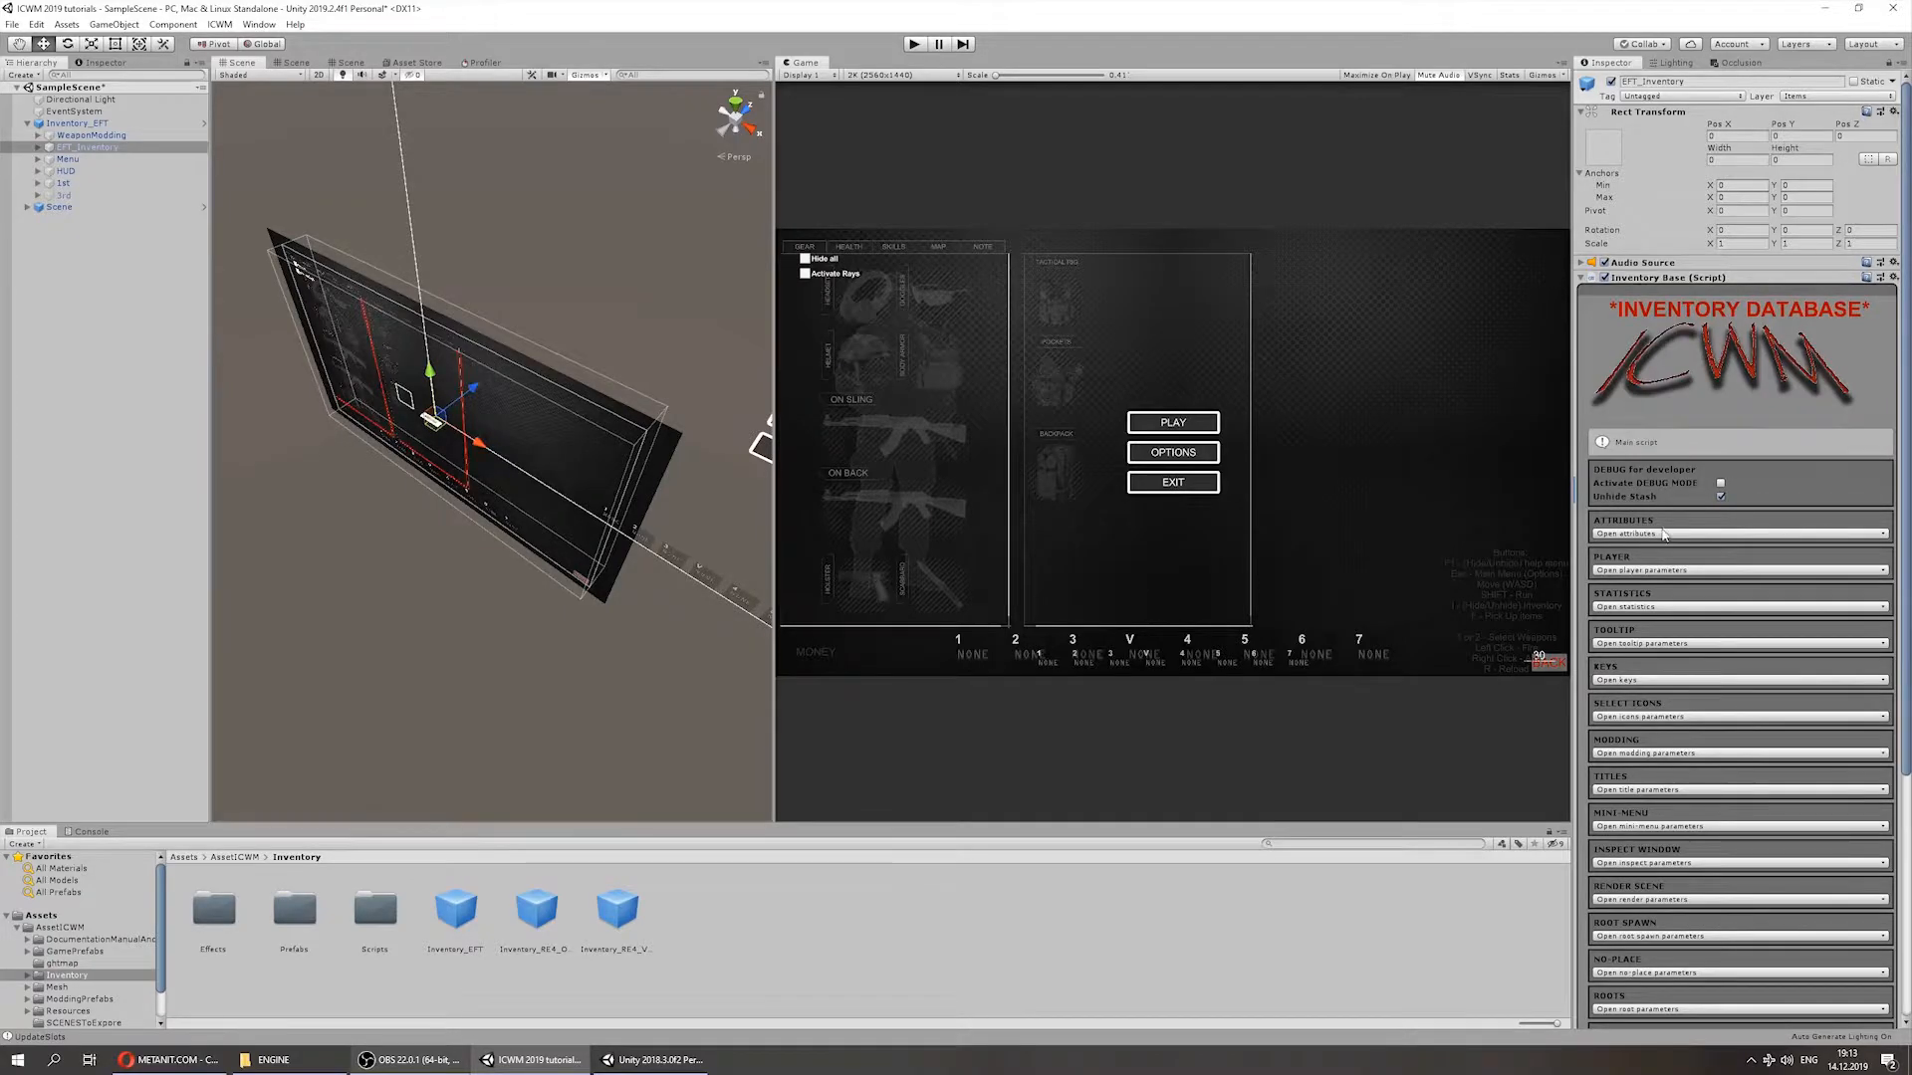
# Step: Change the Size of STASH option in the Stash System script and check the stash grid in the running game's inventory
pyautogui.click(1721, 496)
pyautogui.click(1582, 278)
pyautogui.click(1593, 293)
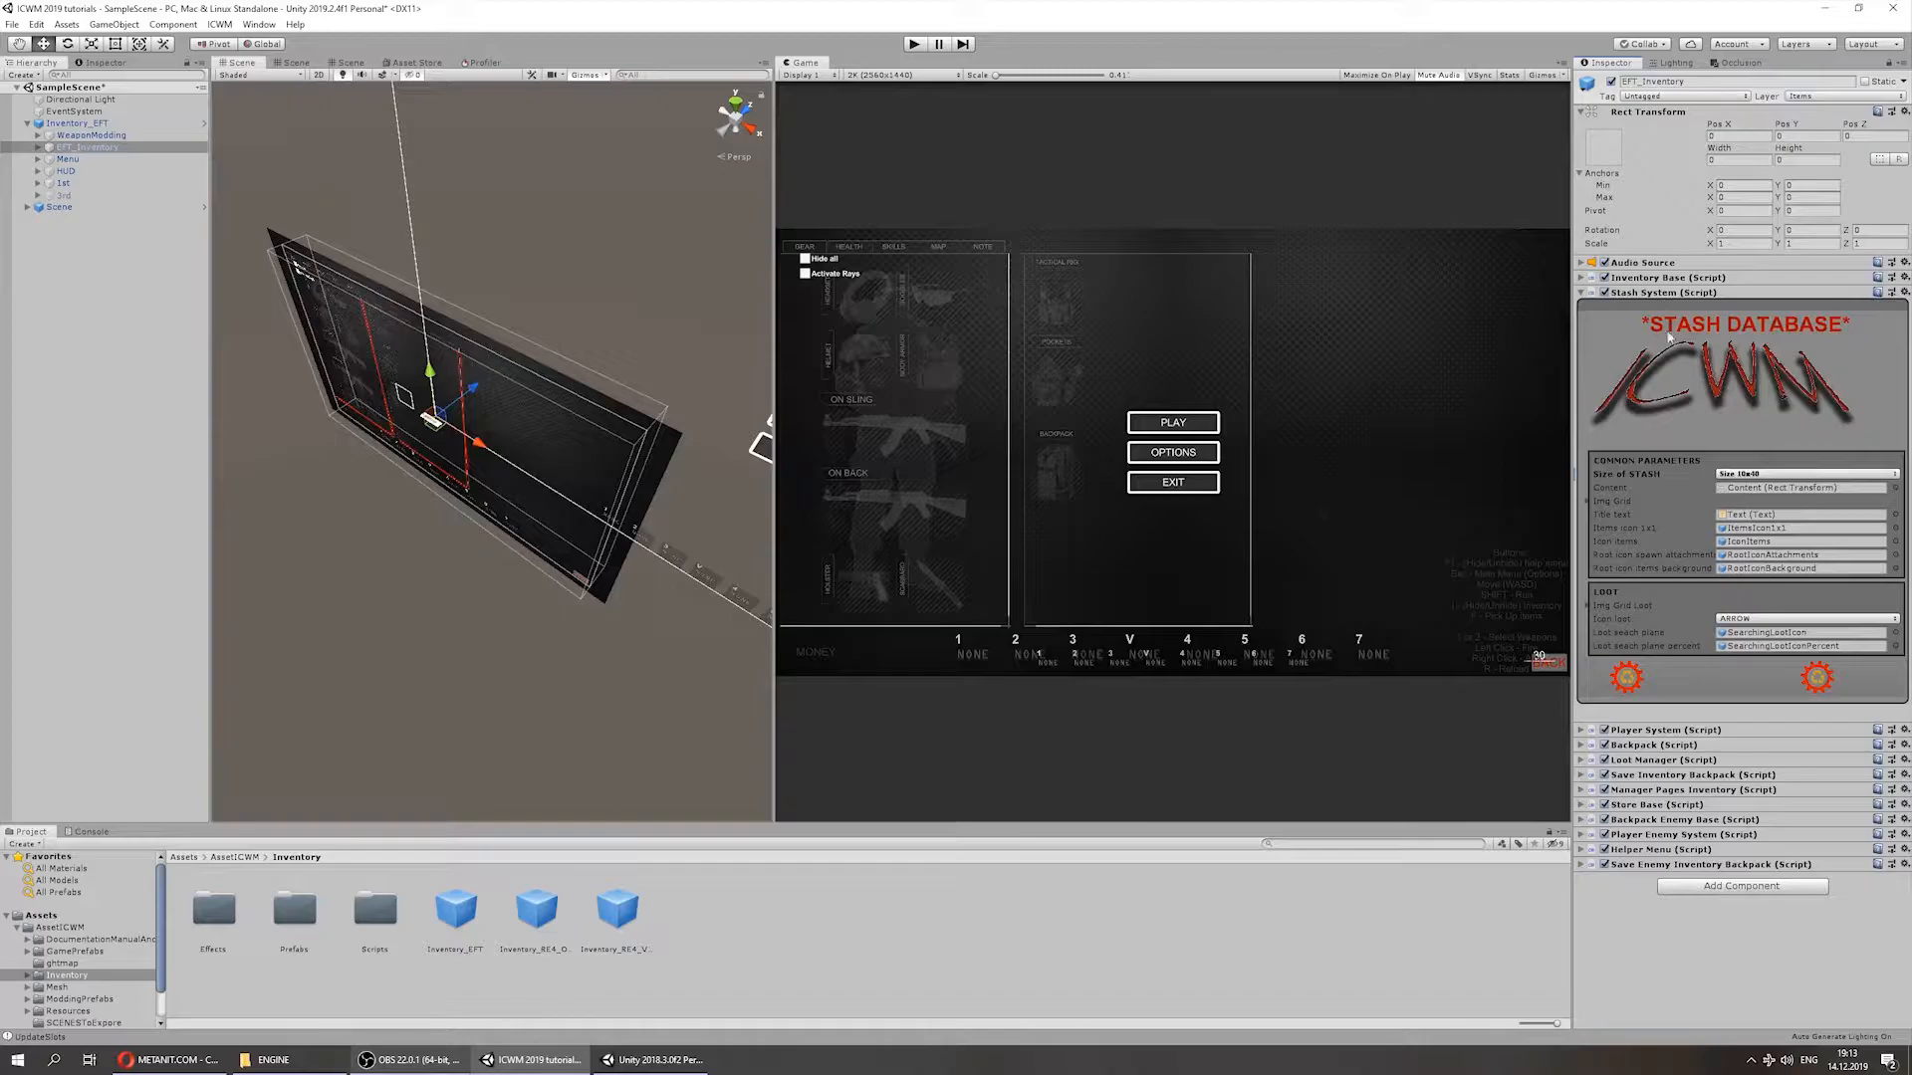
pyautogui.click(1737, 477)
pyautogui.click(1751, 498)
pyautogui.click(912, 45)
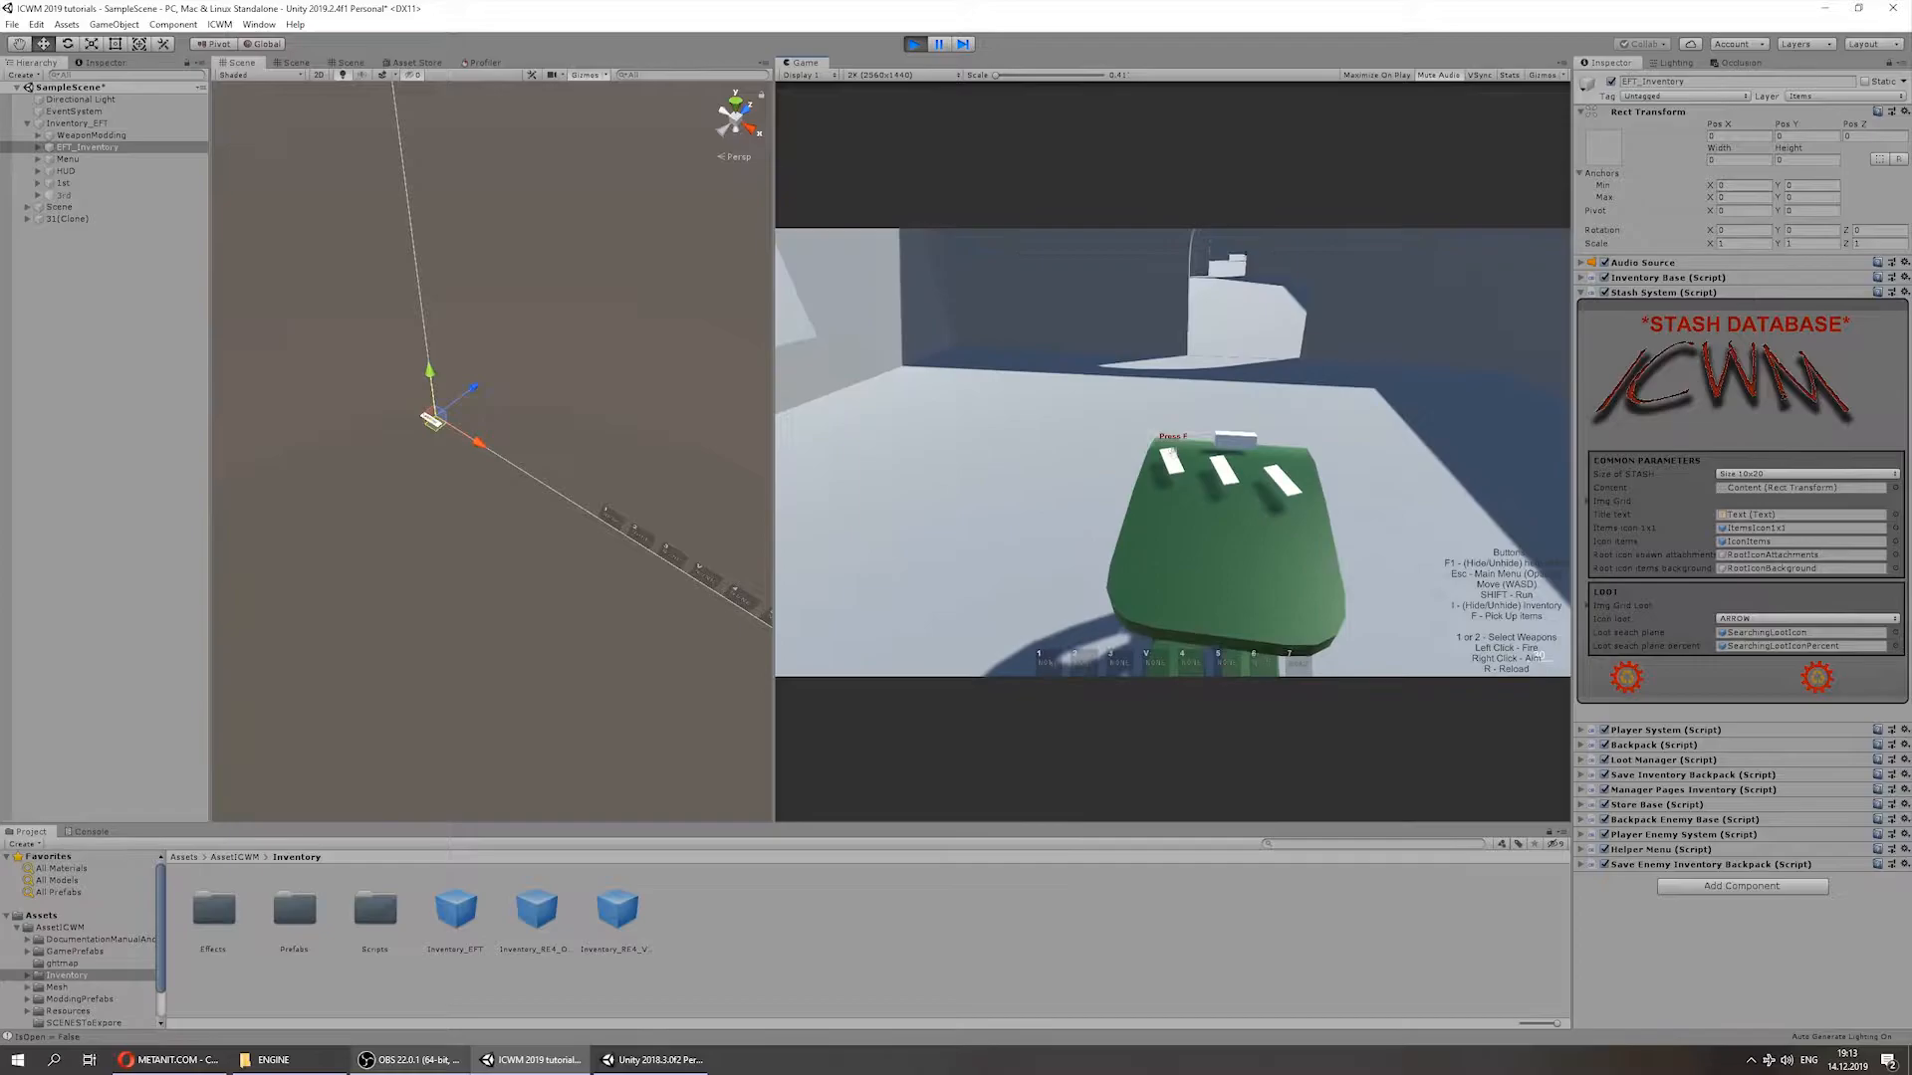
pyautogui.press('Tab')
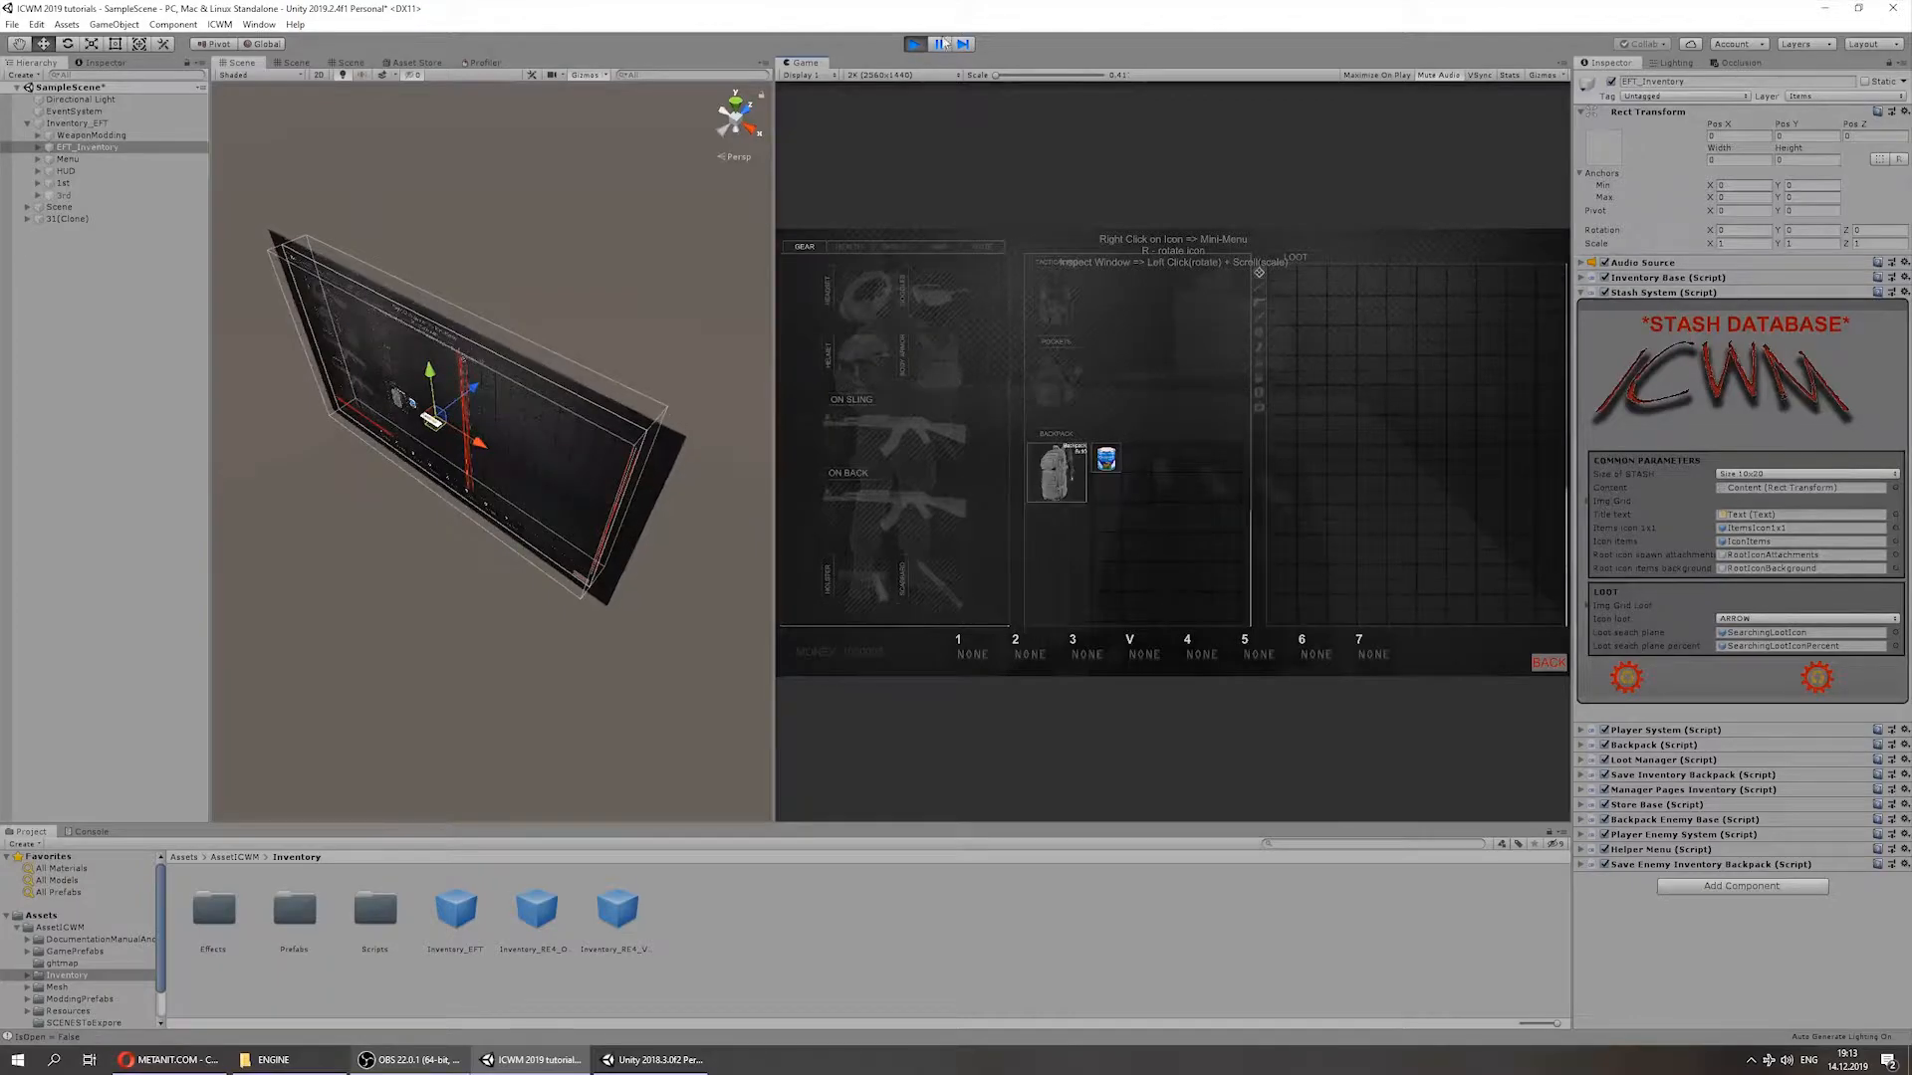
pyautogui.click(914, 44)
# Step: Choose another Size of STASH option and collapse the Stash System script
pyautogui.click(1802, 474)
pyautogui.click(1760, 507)
pyautogui.click(1580, 291)
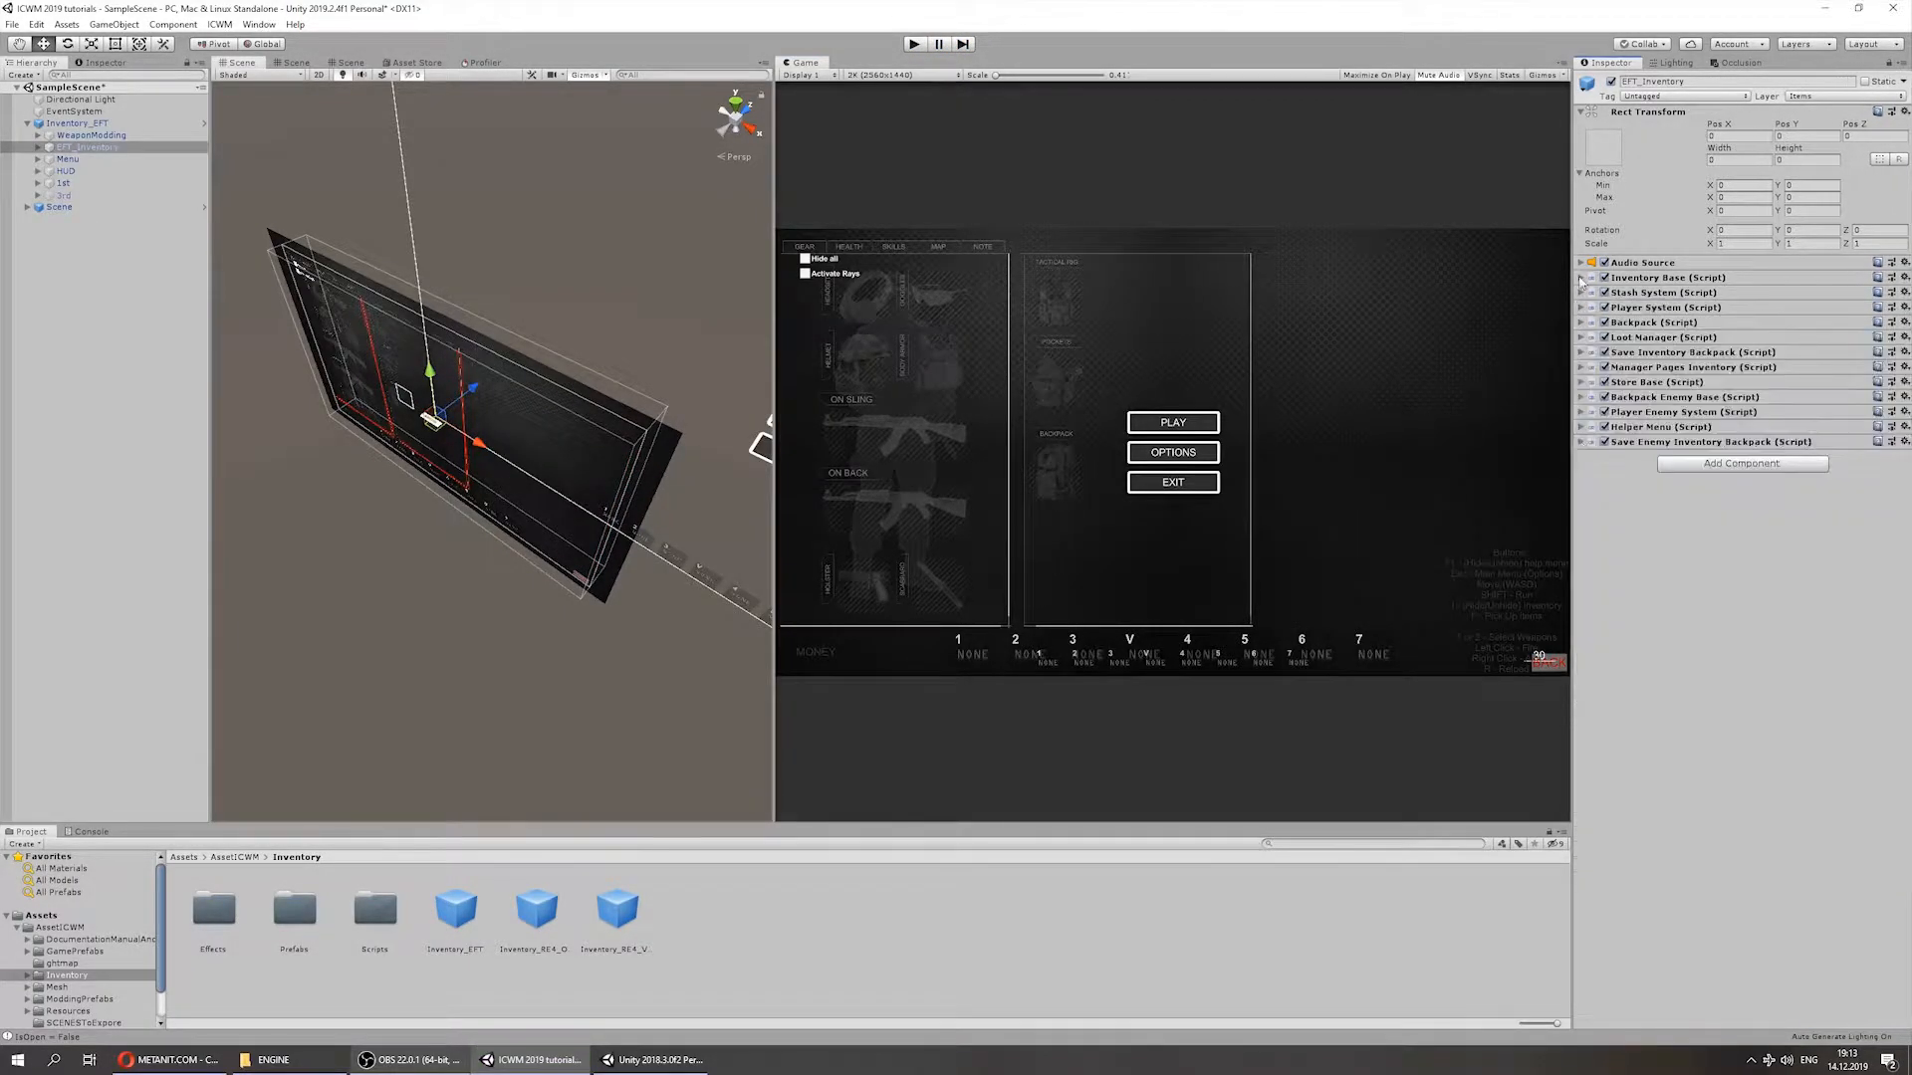
# Step: Hide the stash in the Inventory Base script and expand its Attributes section
pyautogui.click(1580, 278)
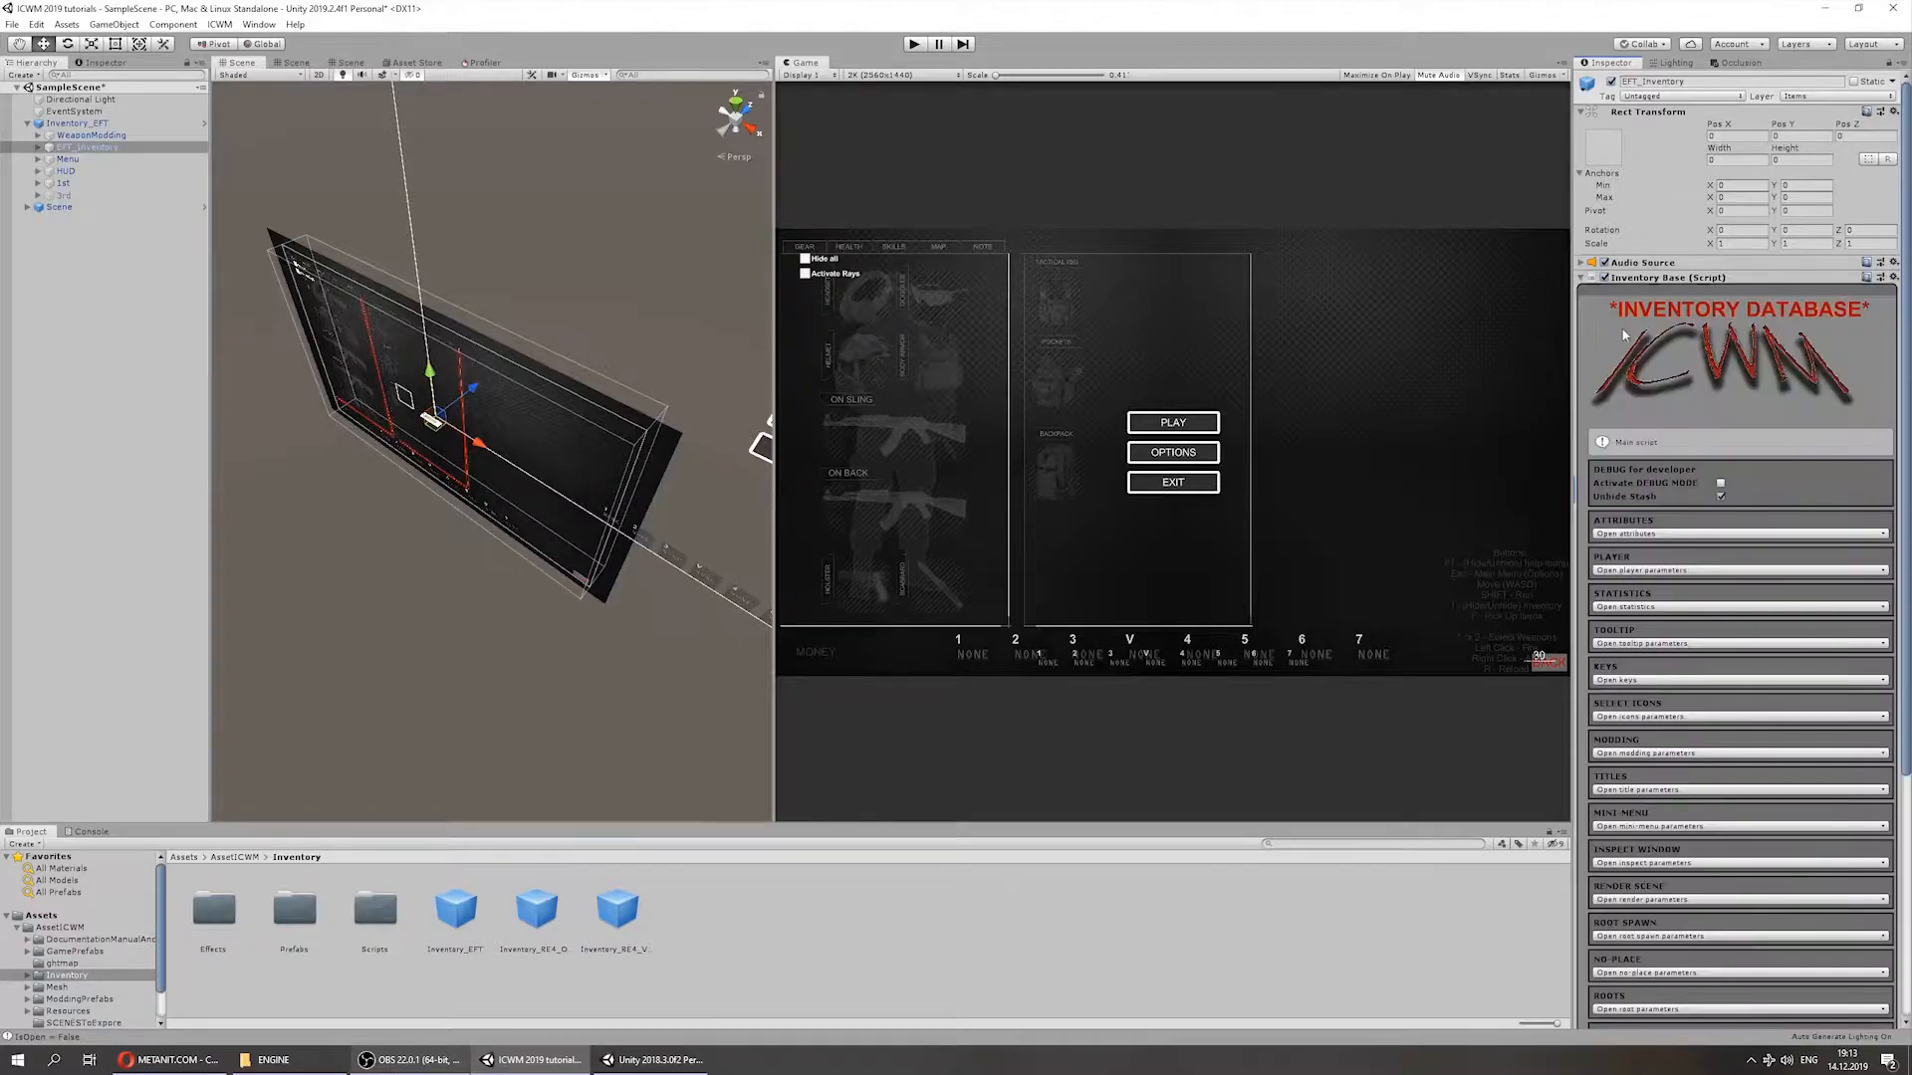
pyautogui.click(1699, 534)
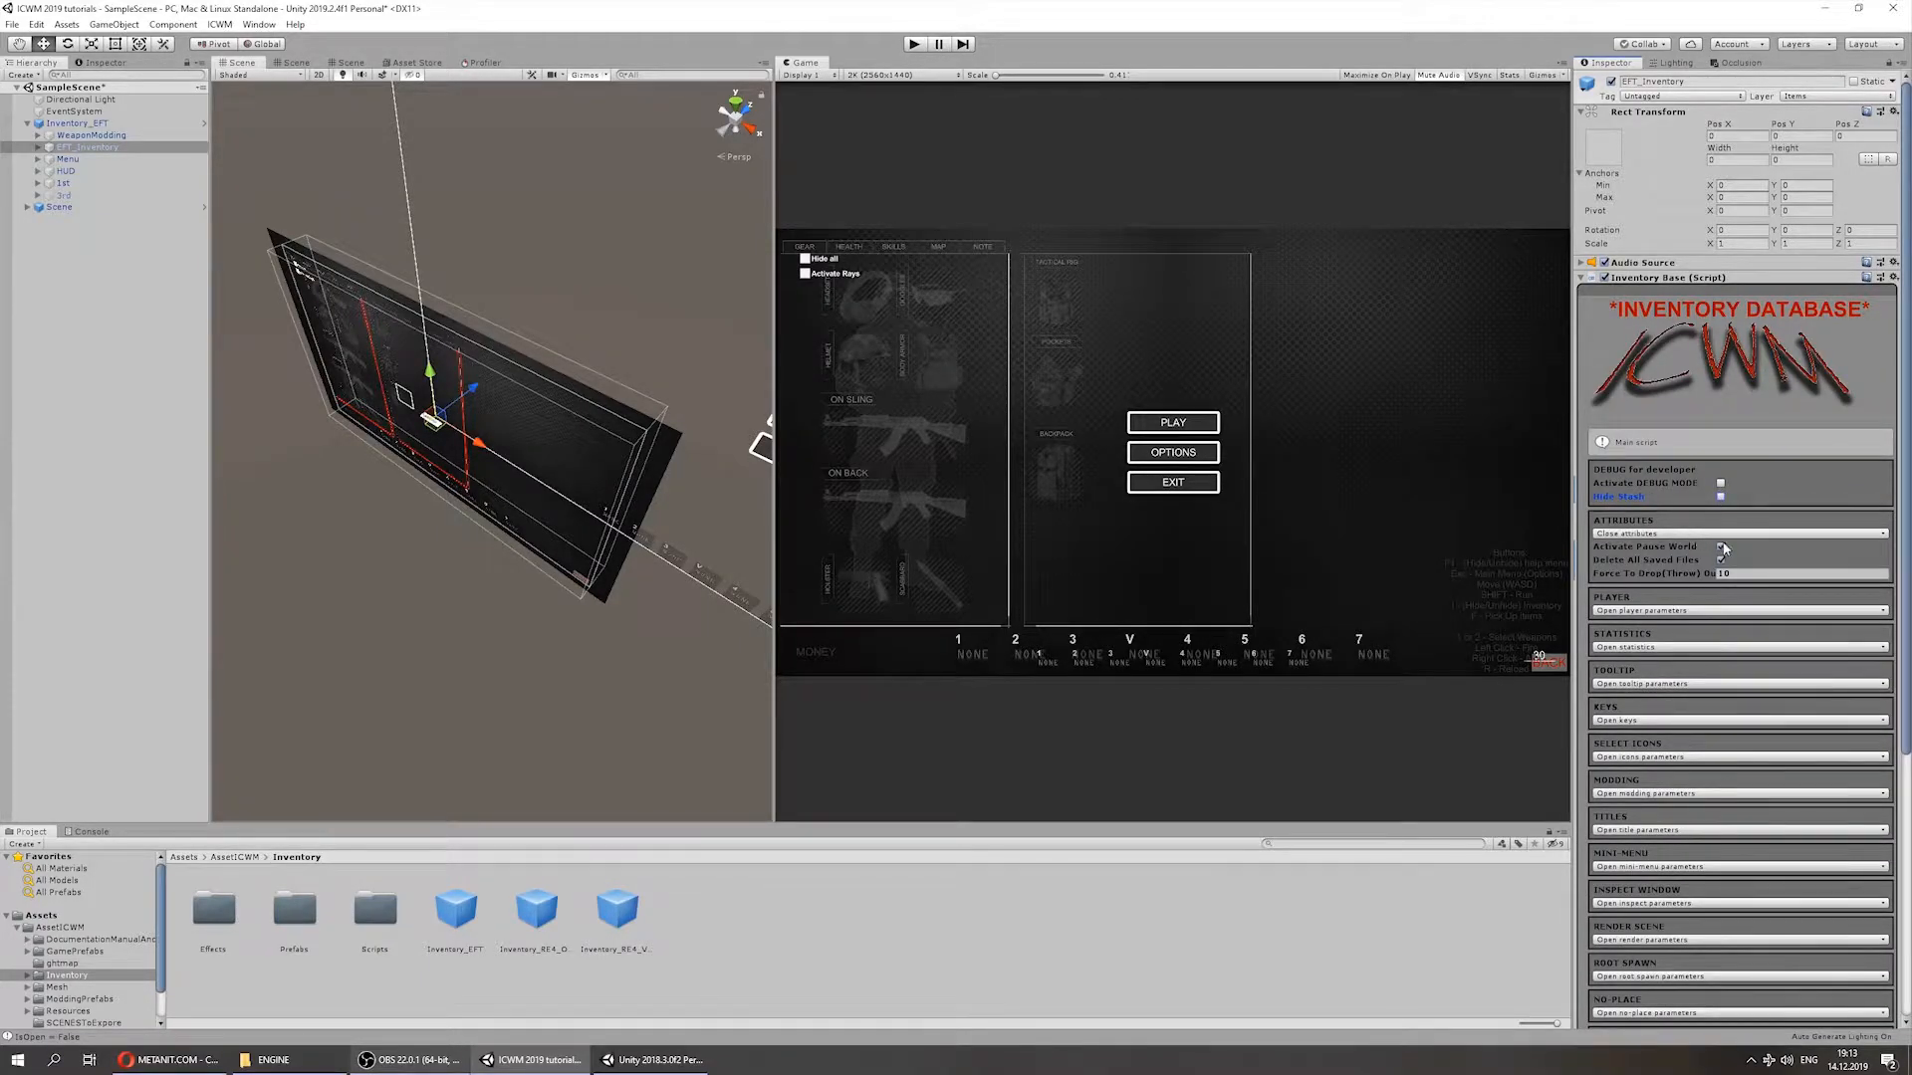
# Step: Add a Particle System object to the scene and frame it in the scene view
pyautogui.rightClick(60, 291)
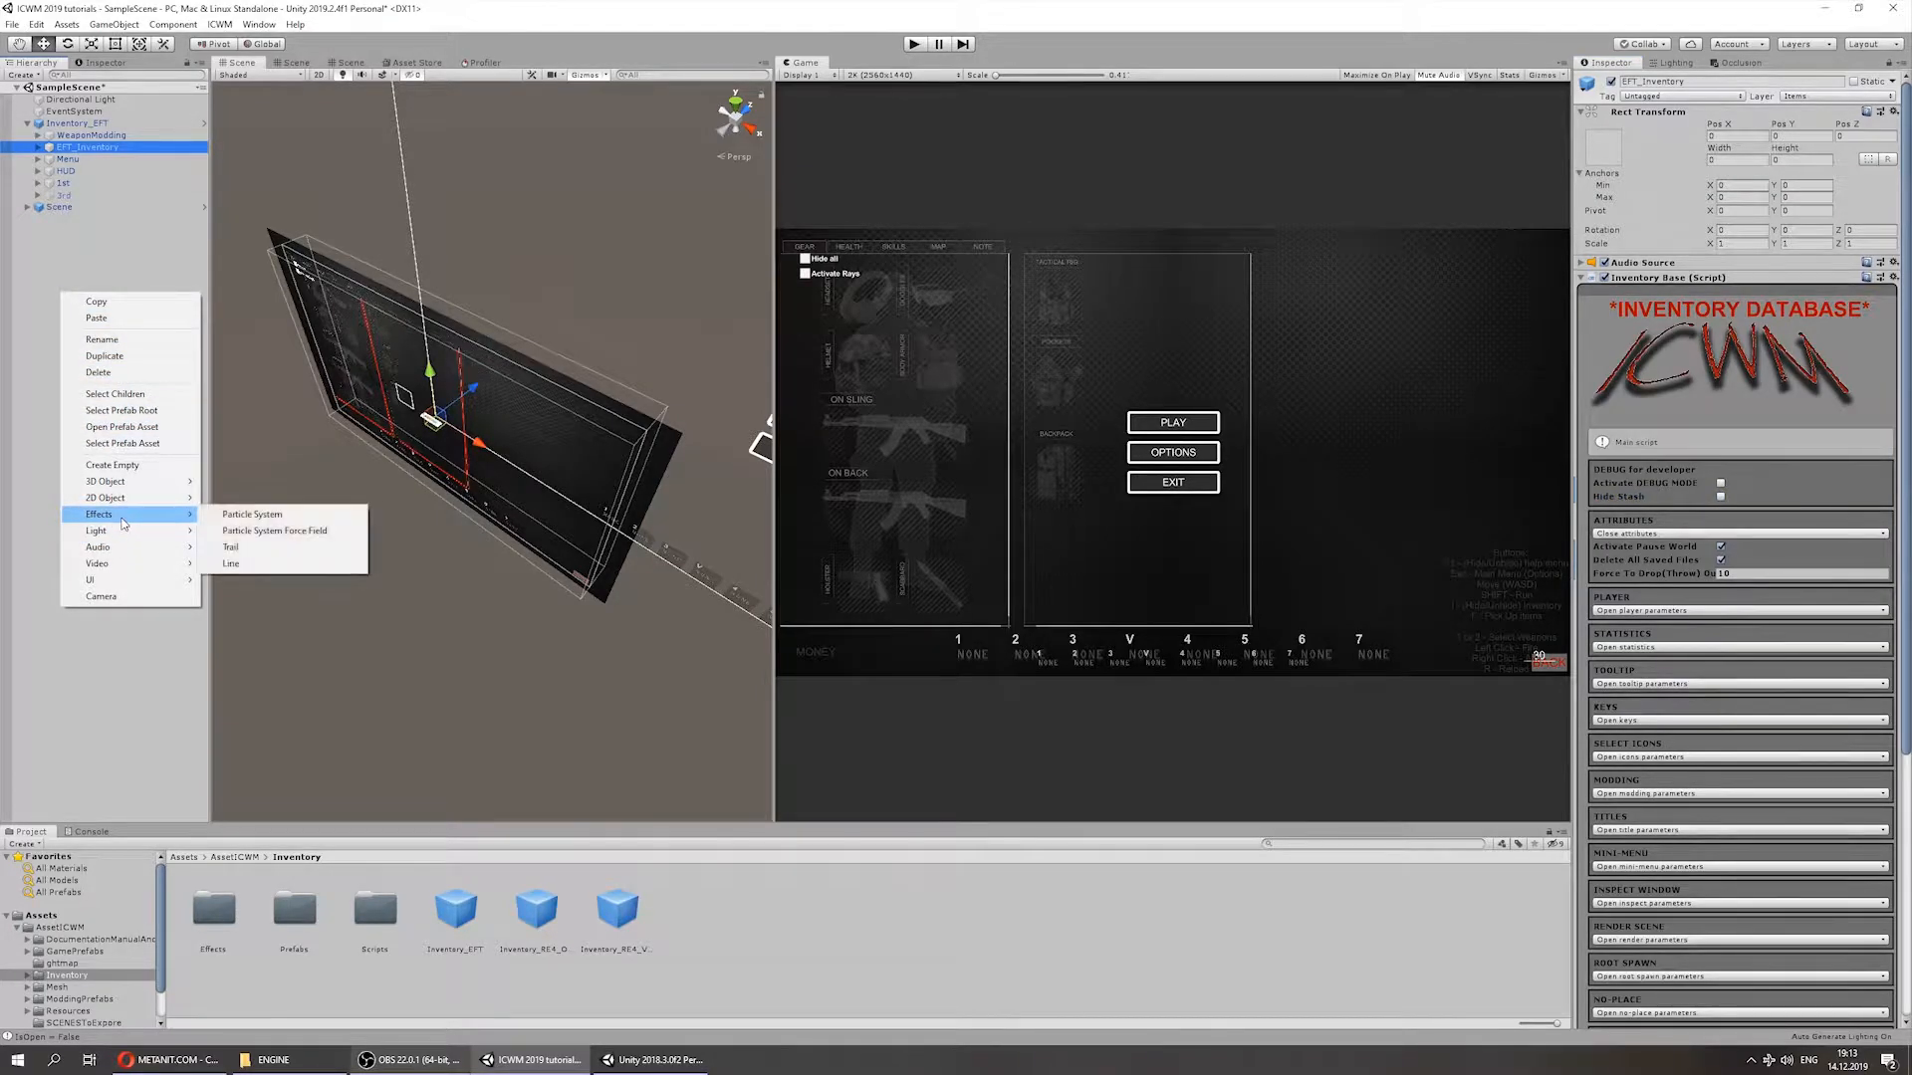
pyautogui.moveTo(148, 523)
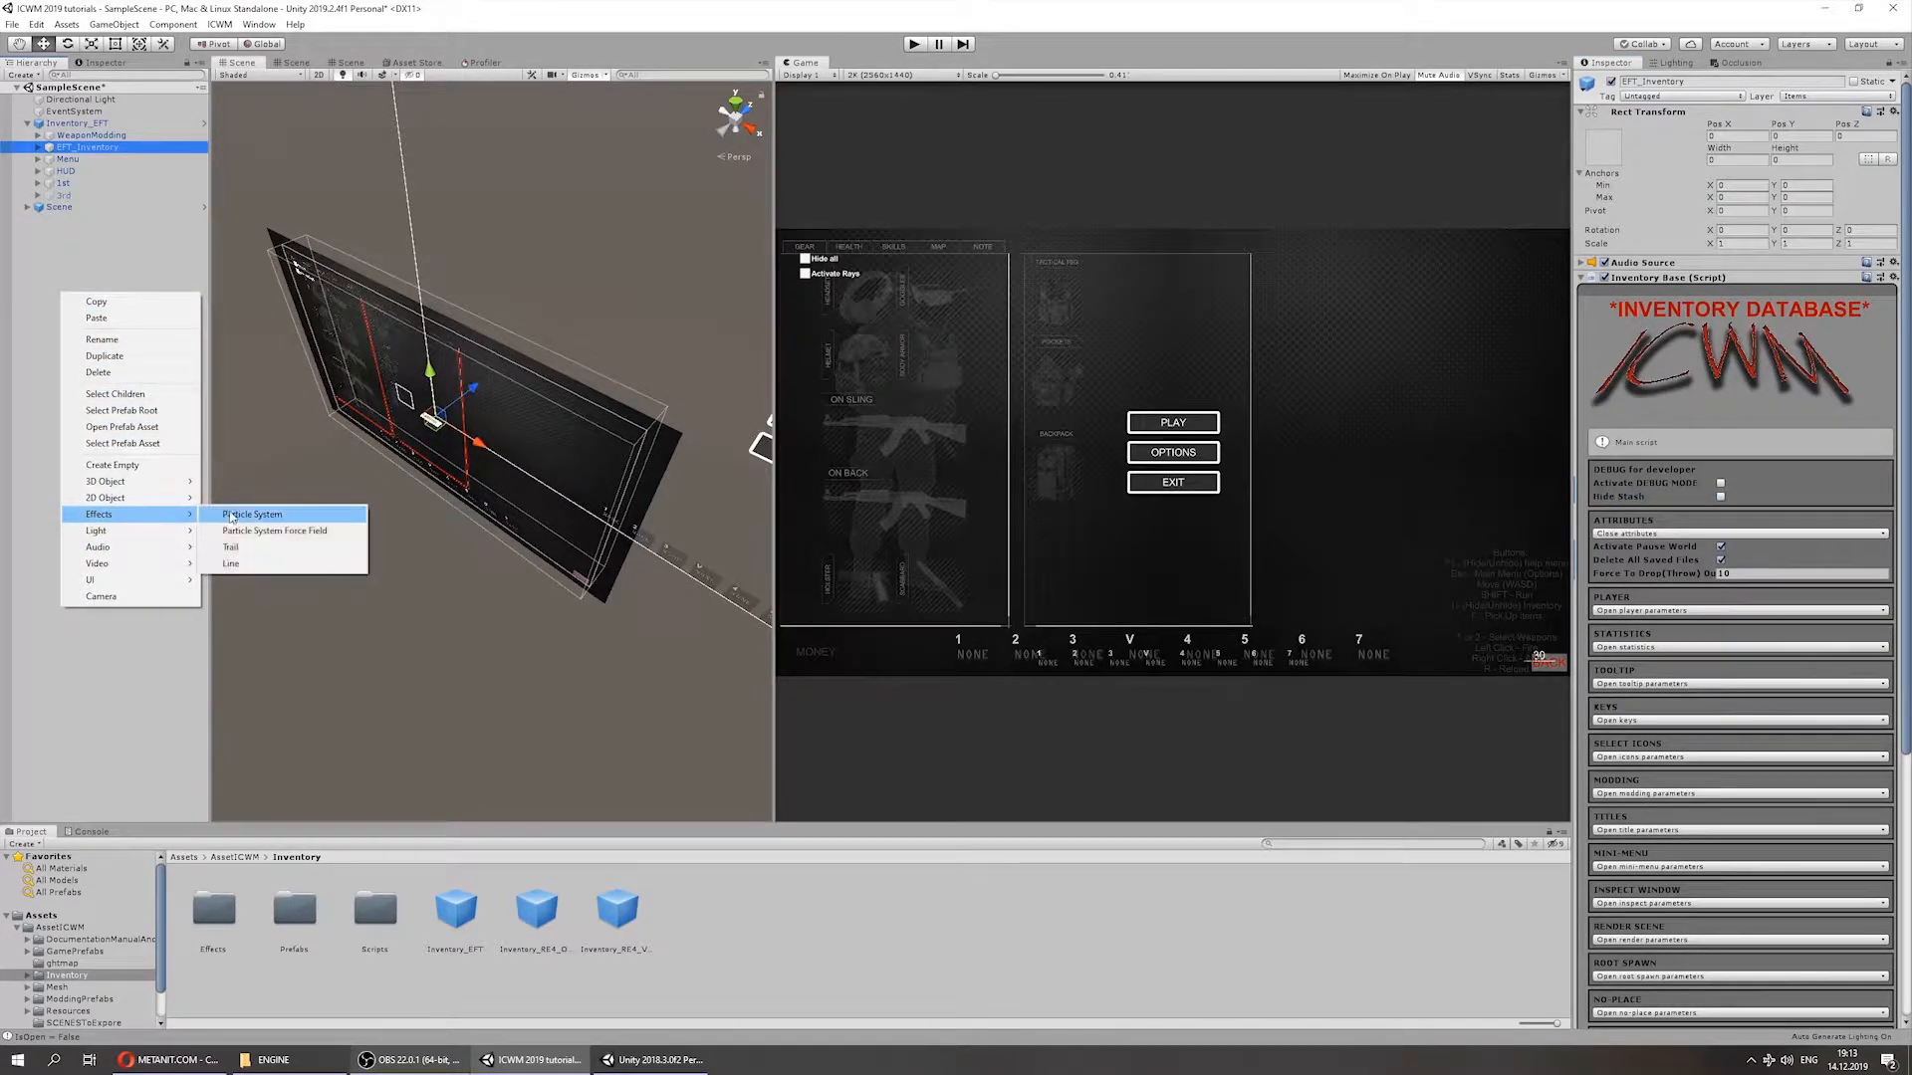
pyautogui.click(252, 514)
pyautogui.doubleClick(62, 220)
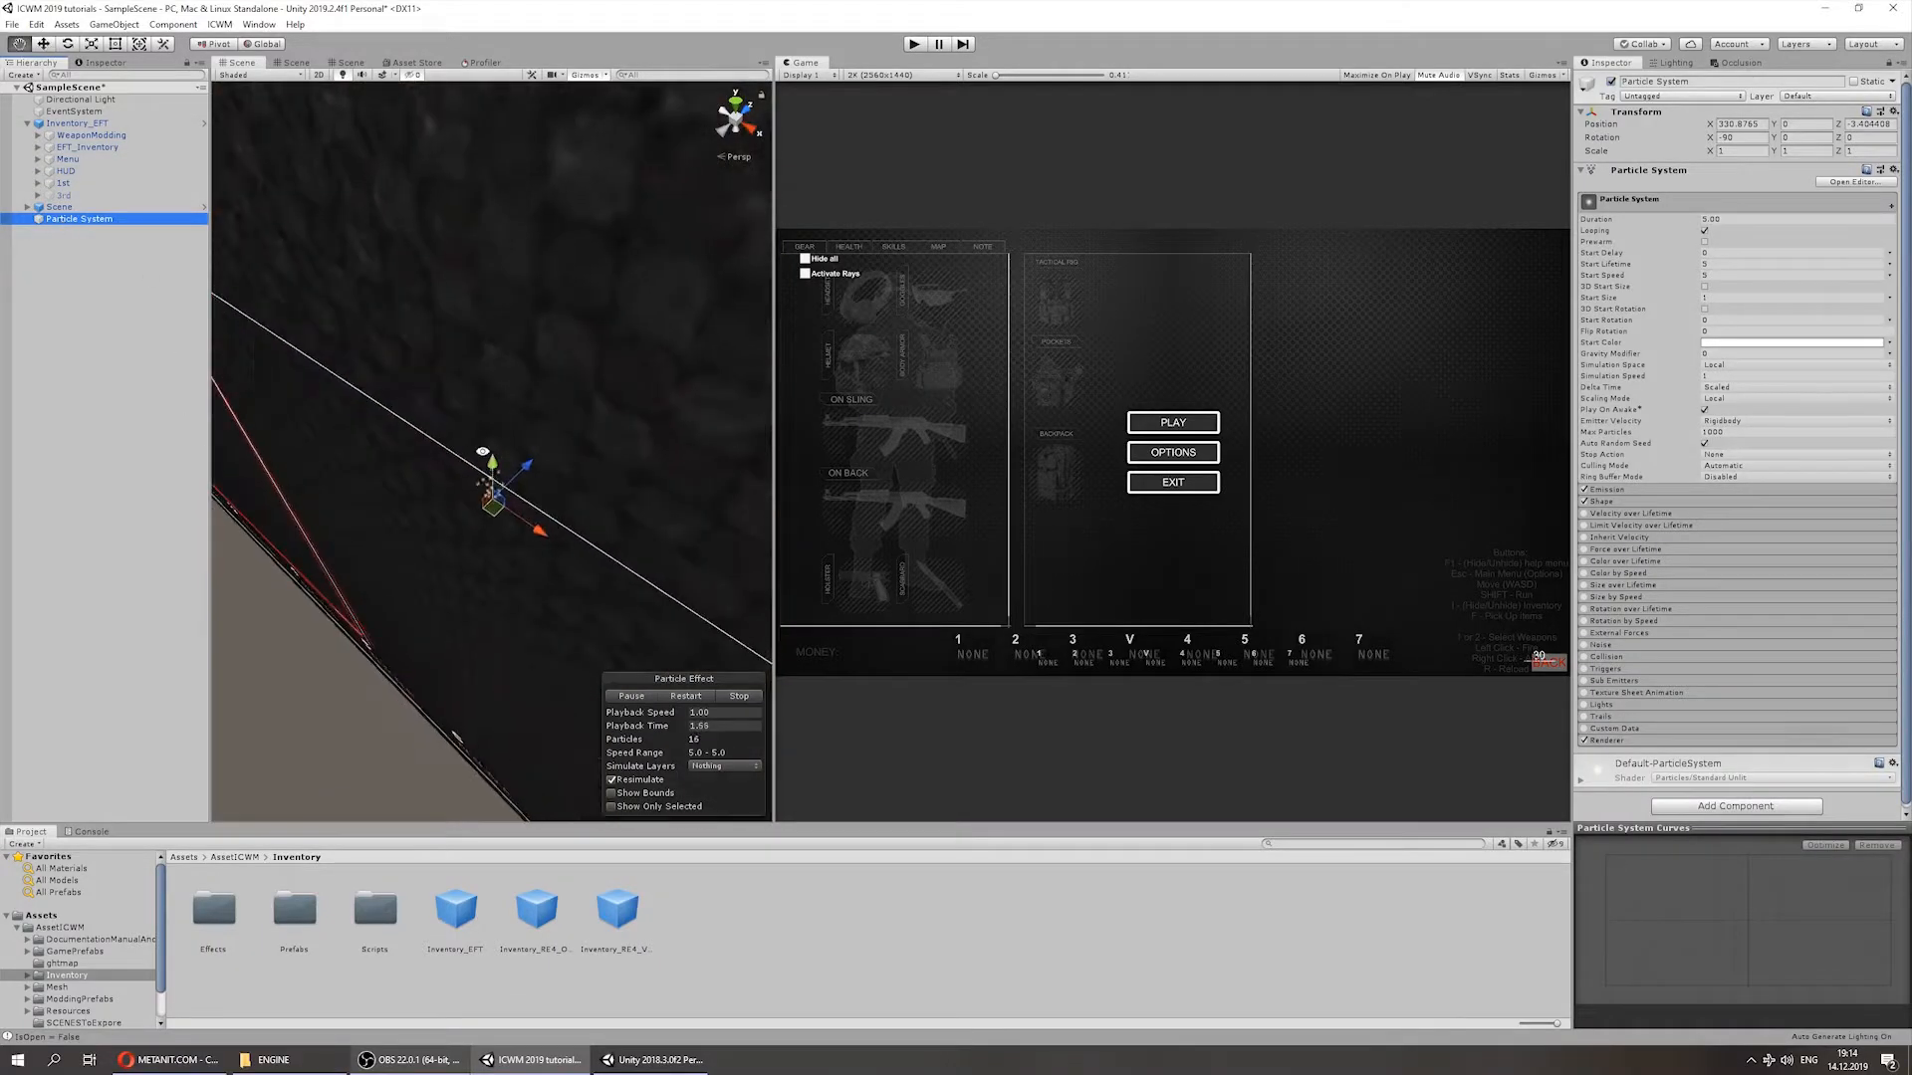
# Step: Move the Particle System into the level's room near the green tables, at about X -28, Z -31
pyautogui.moveTo(716, 609); pyautogui.dragTo(396, 403)
pyautogui.moveTo(398, 403); pyautogui.dragTo(702, 558, button='middle')
pyautogui.moveTo(662, 562); pyautogui.dragTo(383, 389)
pyautogui.moveTo(503, 367); pyautogui.dragTo(629, 408, button='middle')
pyautogui.scroll(5, 460, 454)
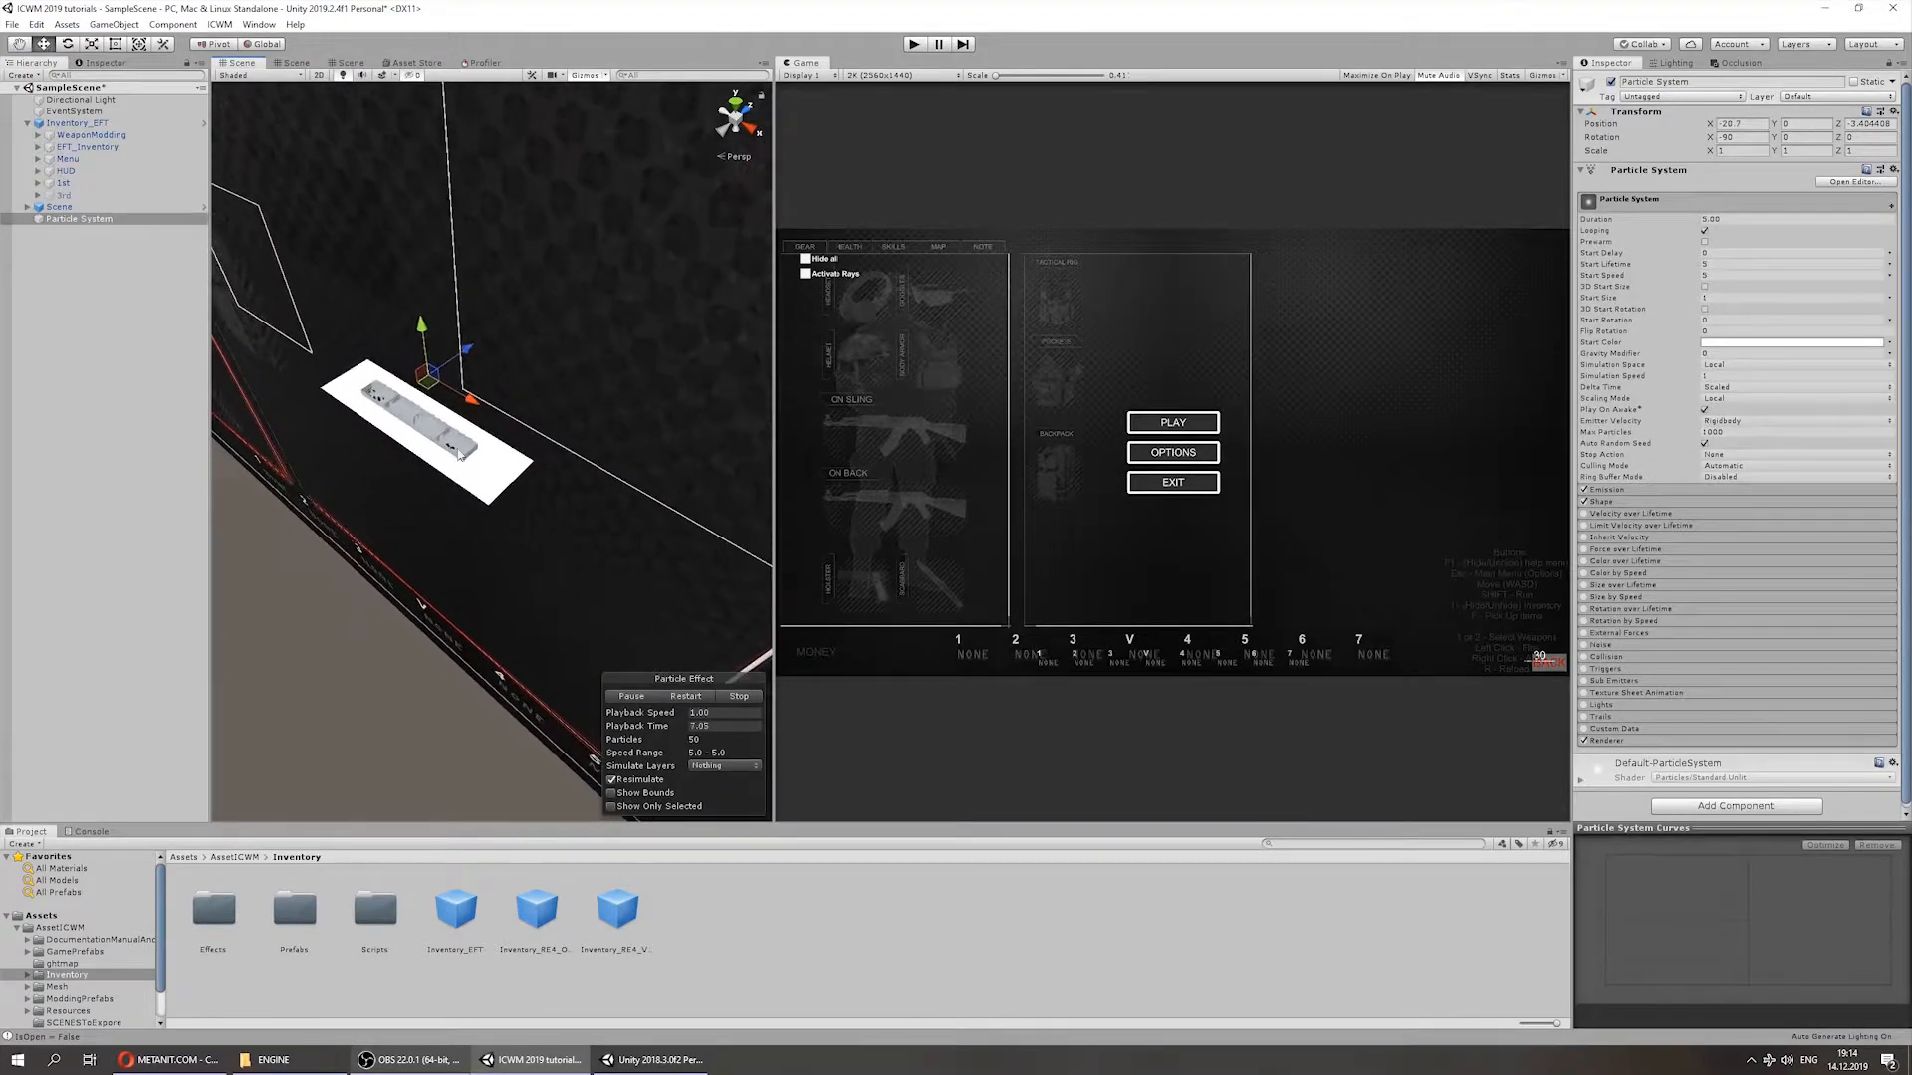
pyautogui.doubleClick(60, 222)
pyautogui.moveTo(495, 463); pyautogui.dragTo(343, 602)
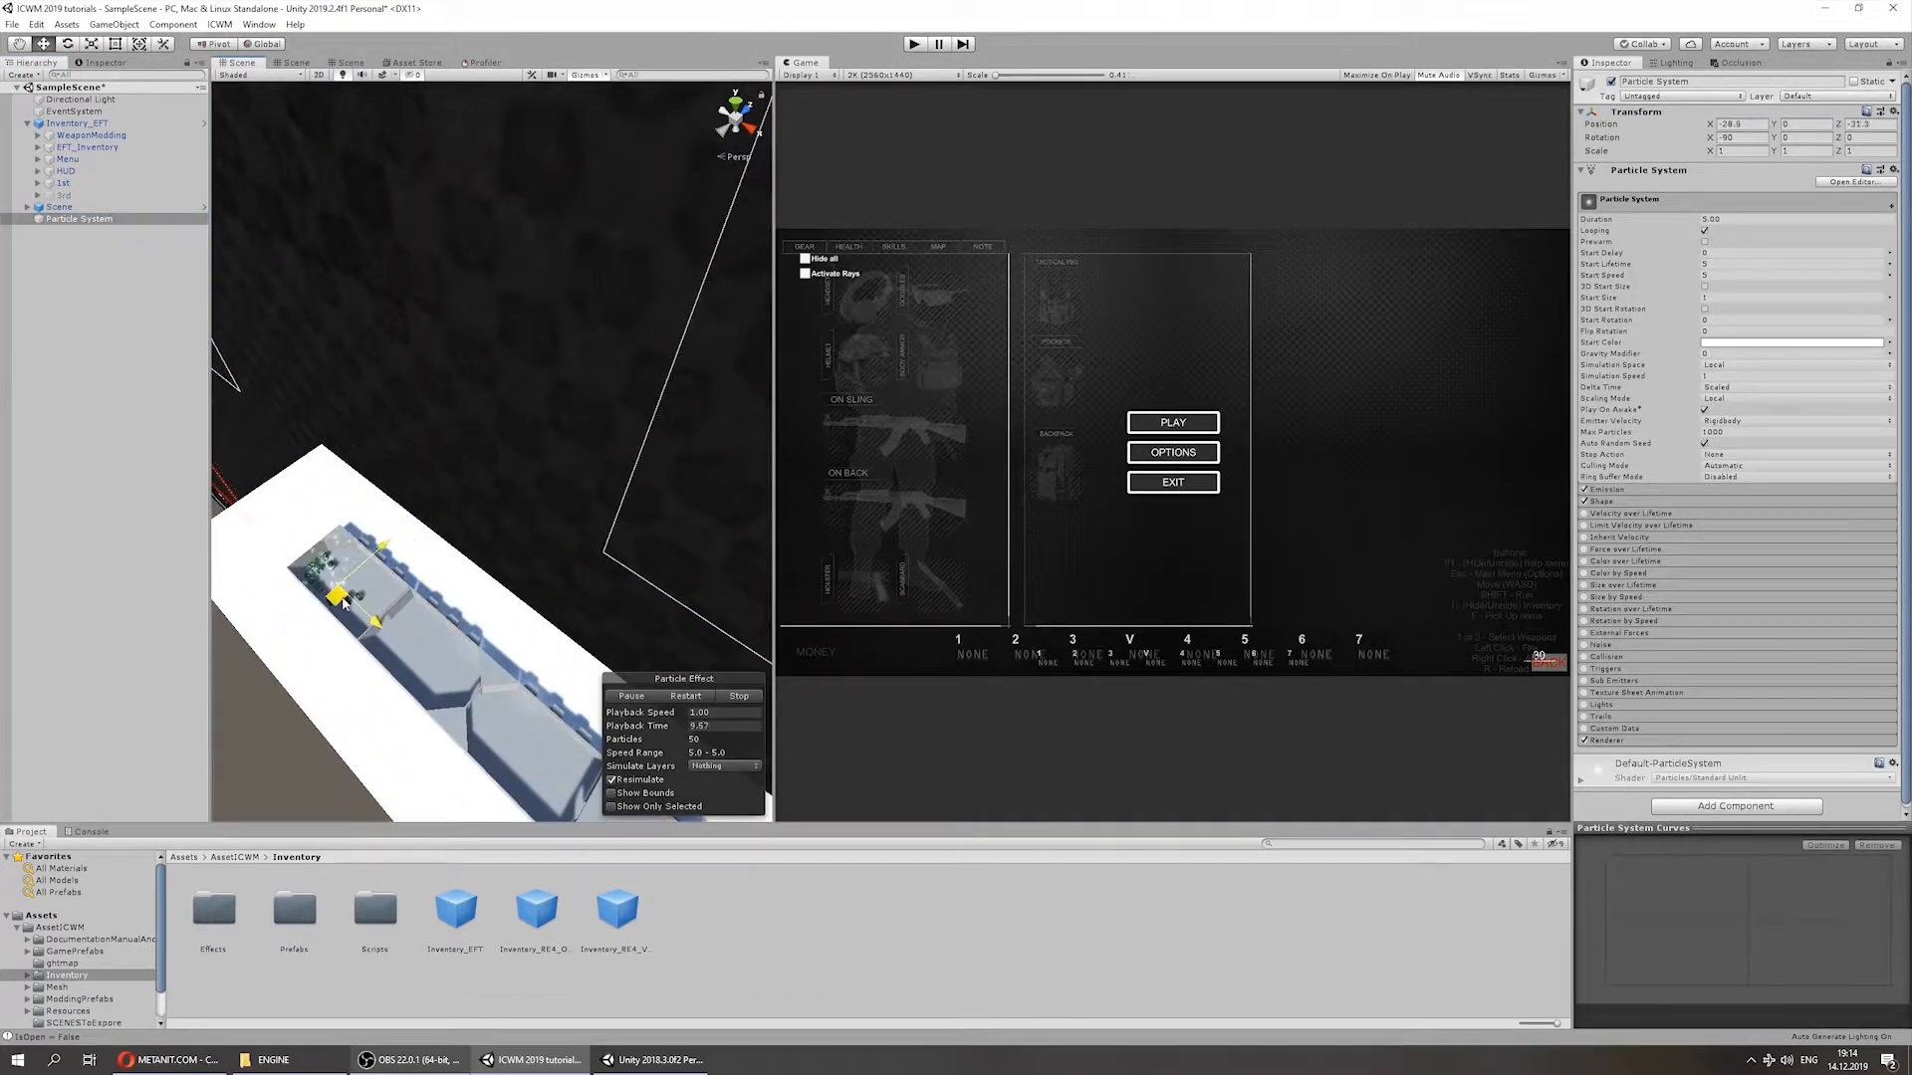
pyautogui.doubleClick(62, 218)
pyautogui.keyDown('alt'); pyautogui.moveTo(428, 598); pyautogui.dragTo(554, 947, button='right'); pyautogui.keyUp('alt')
pyautogui.keyDown('alt'); pyautogui.moveTo(555, 947); pyautogui.dragTo(298, 766); pyautogui.keyUp('alt')
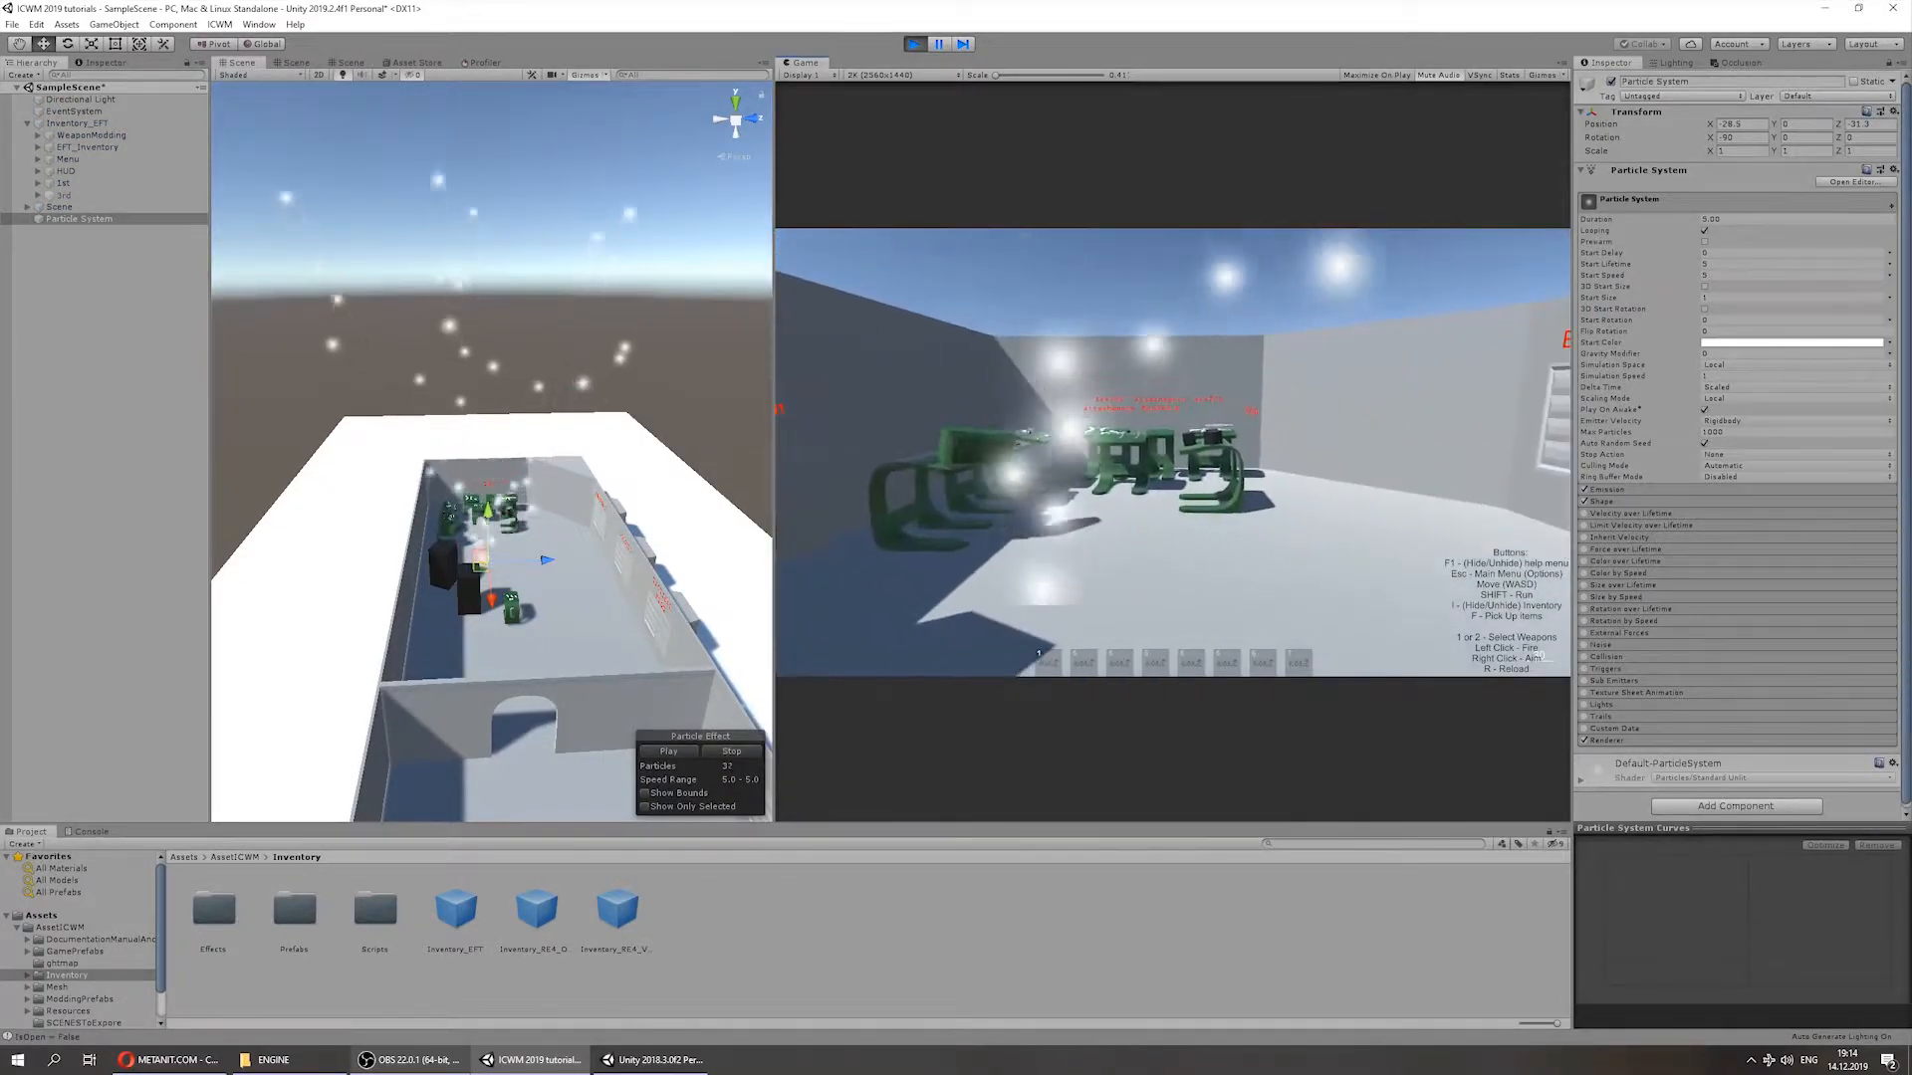
# Step: Test pausing the particles with the in-game menu, and examine the Activate Pause World attribute of EFT_Inventory
pyautogui.press('Escape')
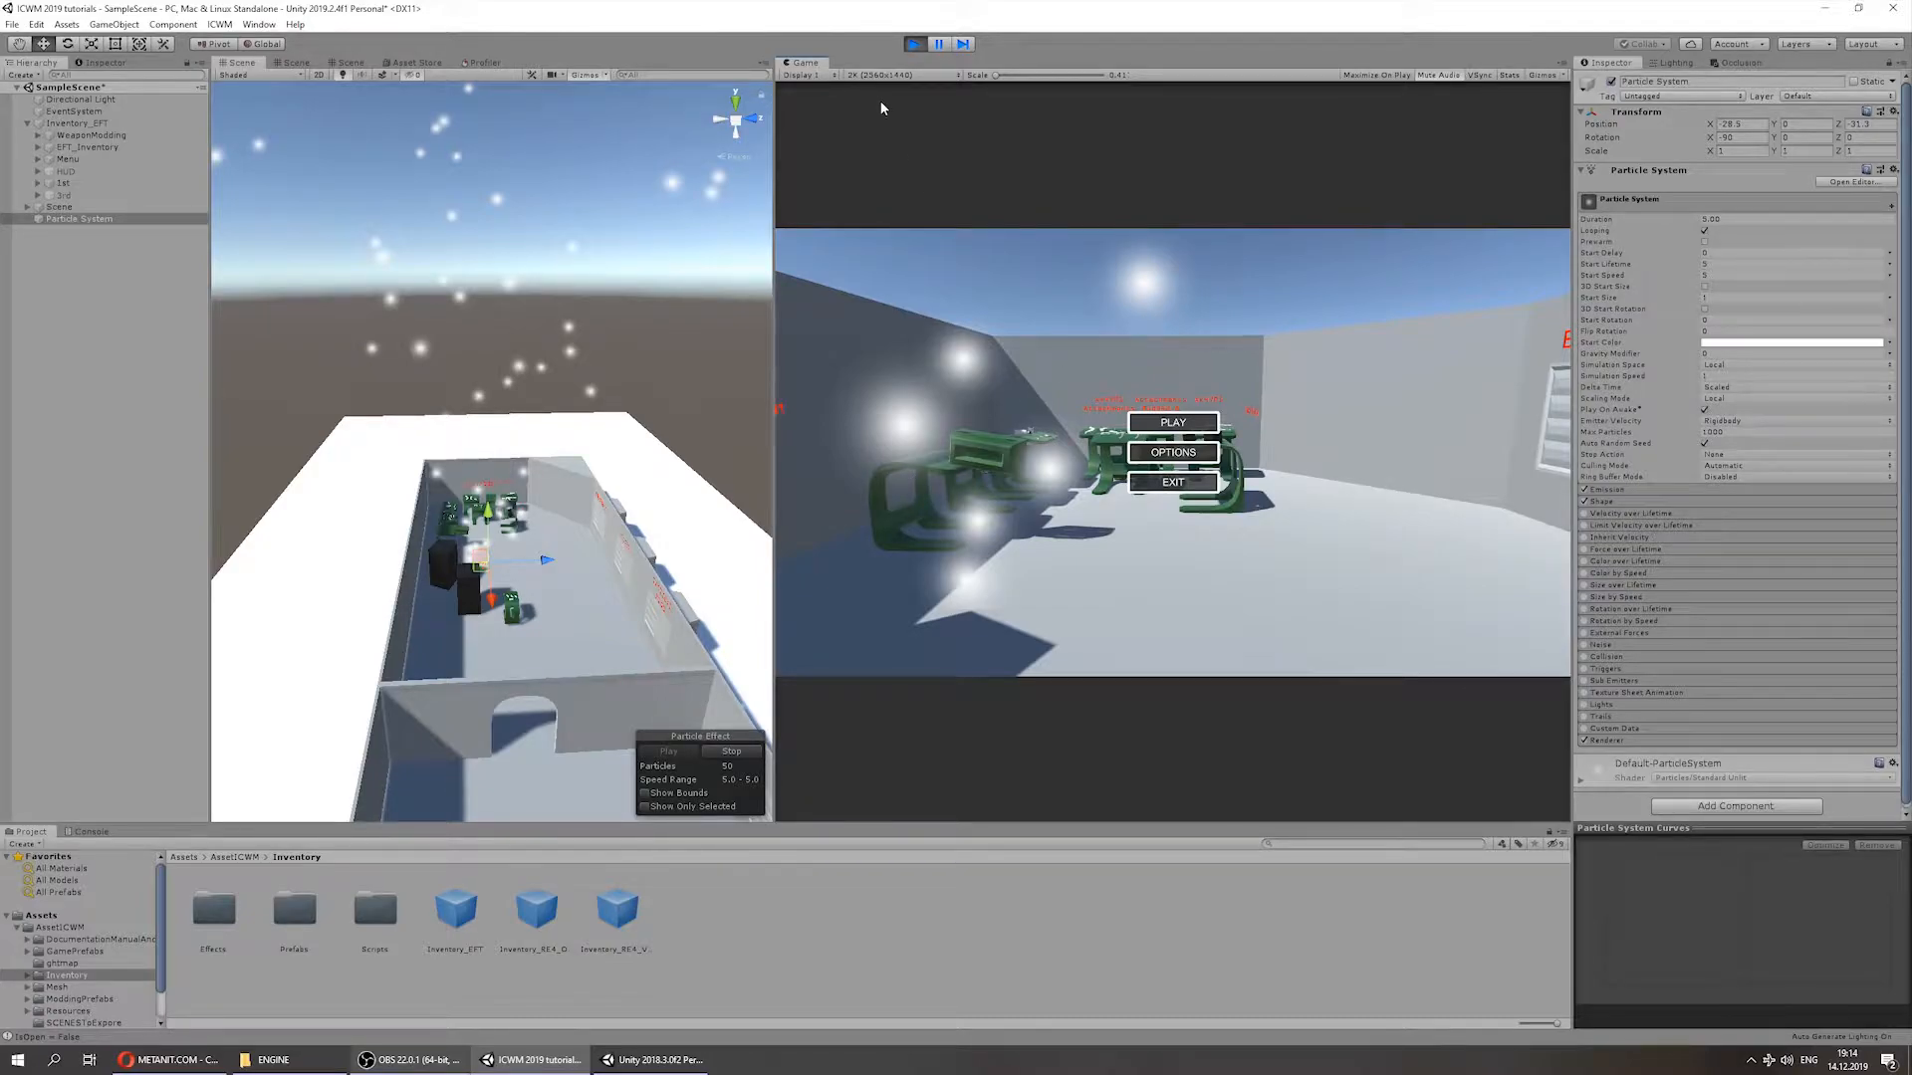
pyautogui.click(913, 44)
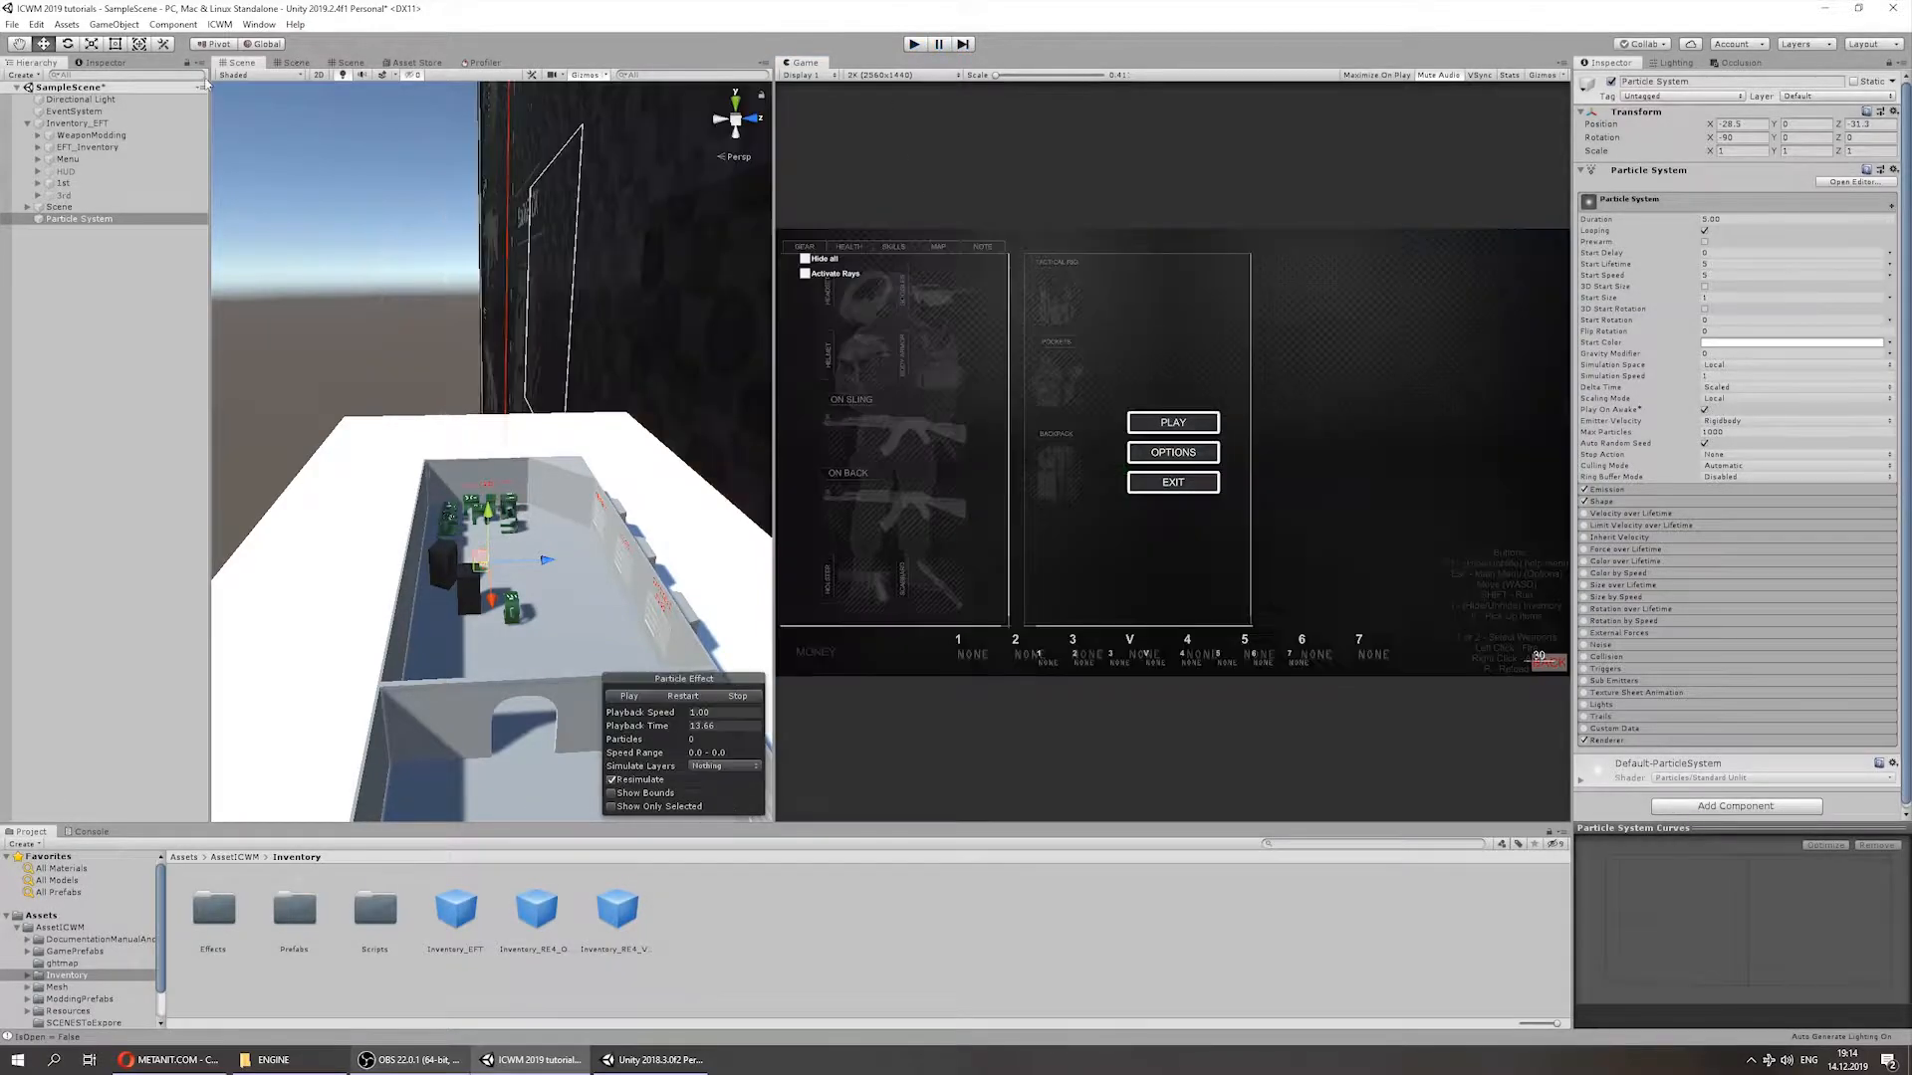
pyautogui.click(87, 147)
pyautogui.click(1743, 534)
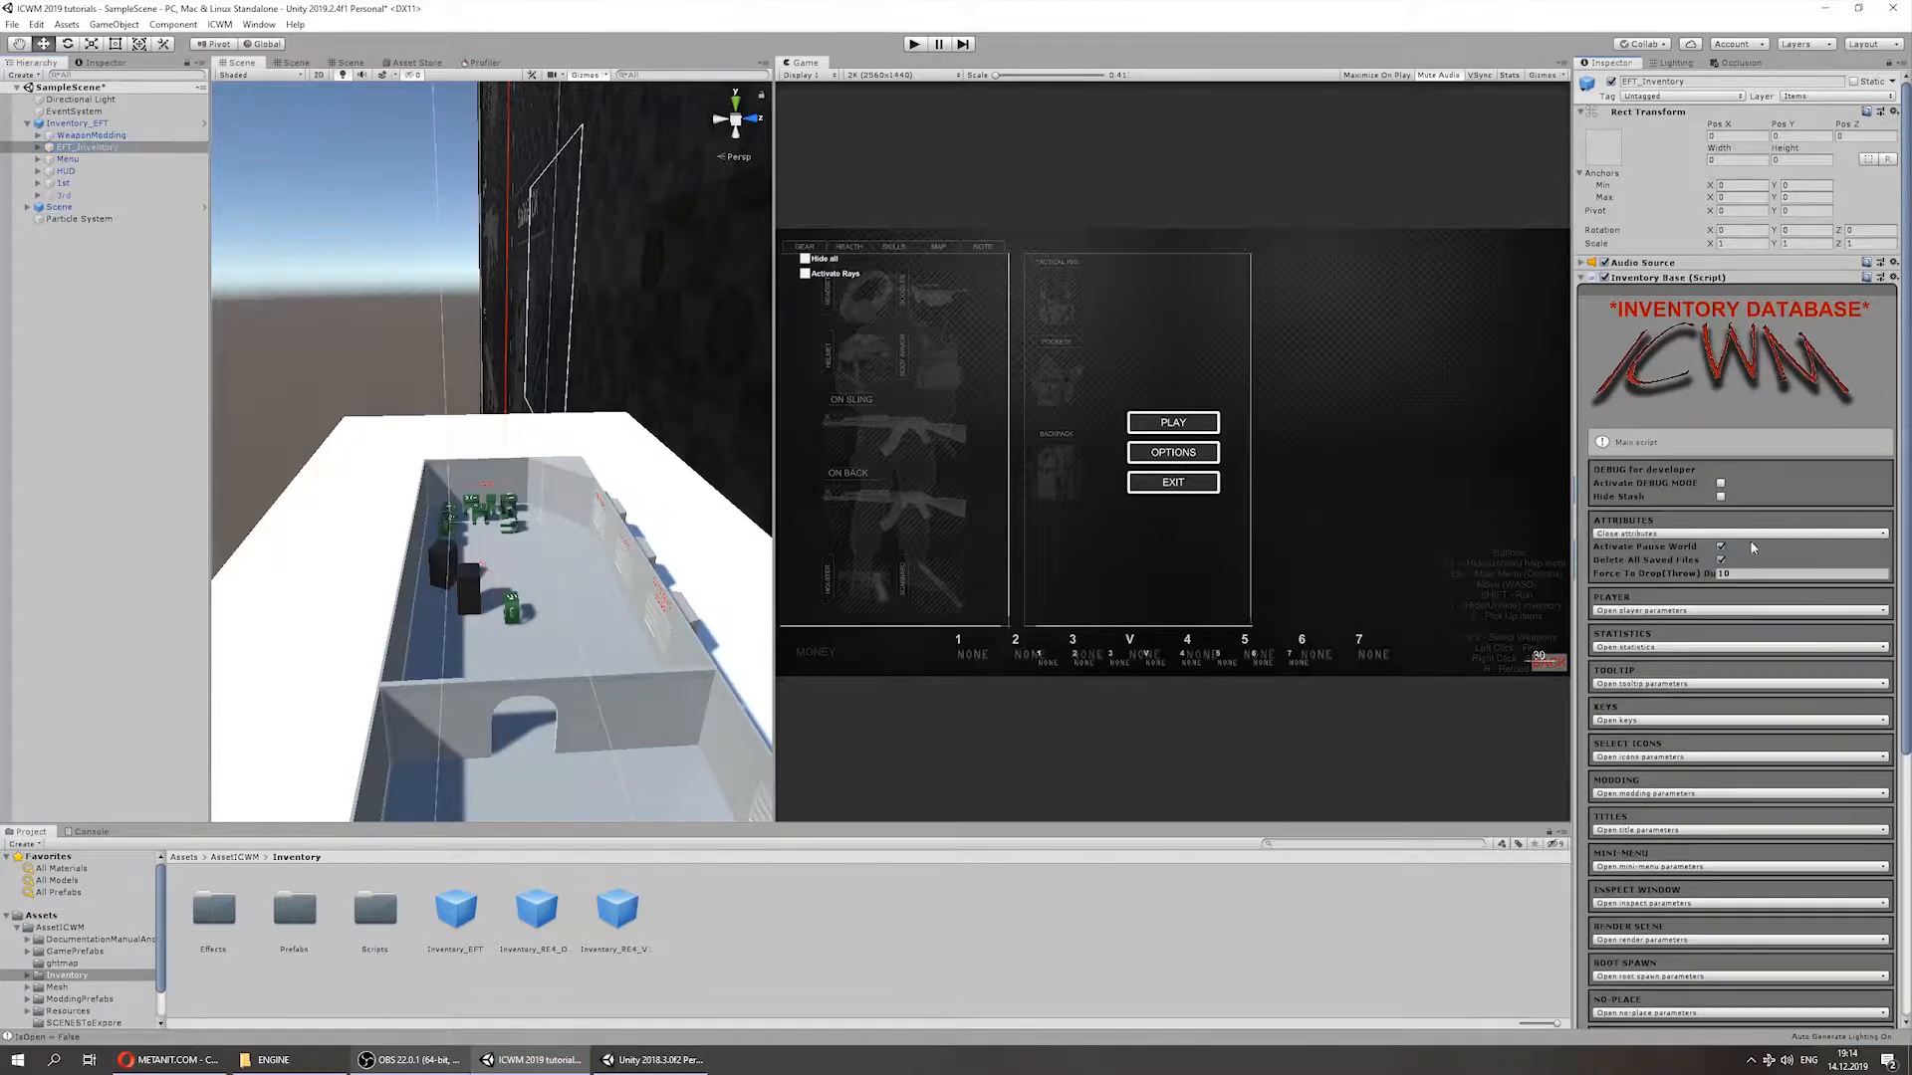
pyautogui.moveTo(1710, 553)
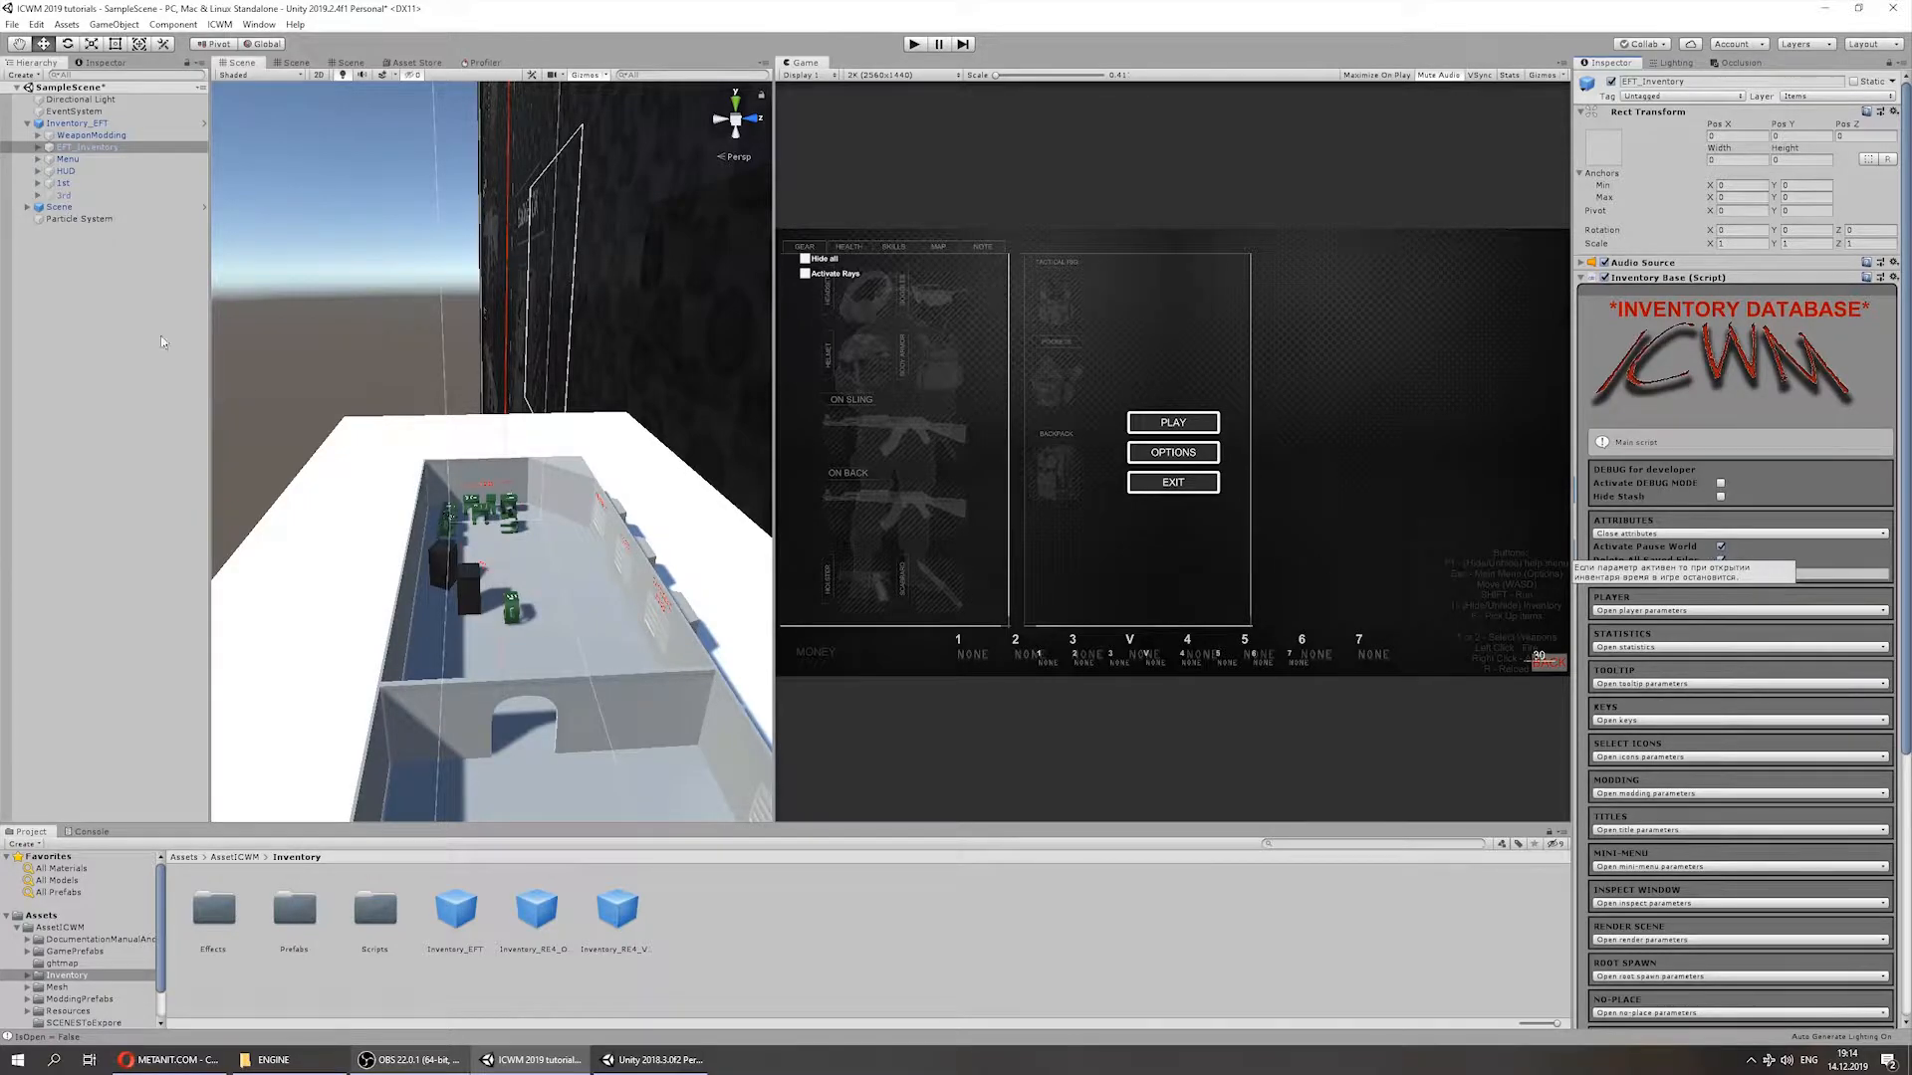
# Step: Move the 1st player object to about X -26 and delete the Particle System from the scene
pyautogui.click(63, 184)
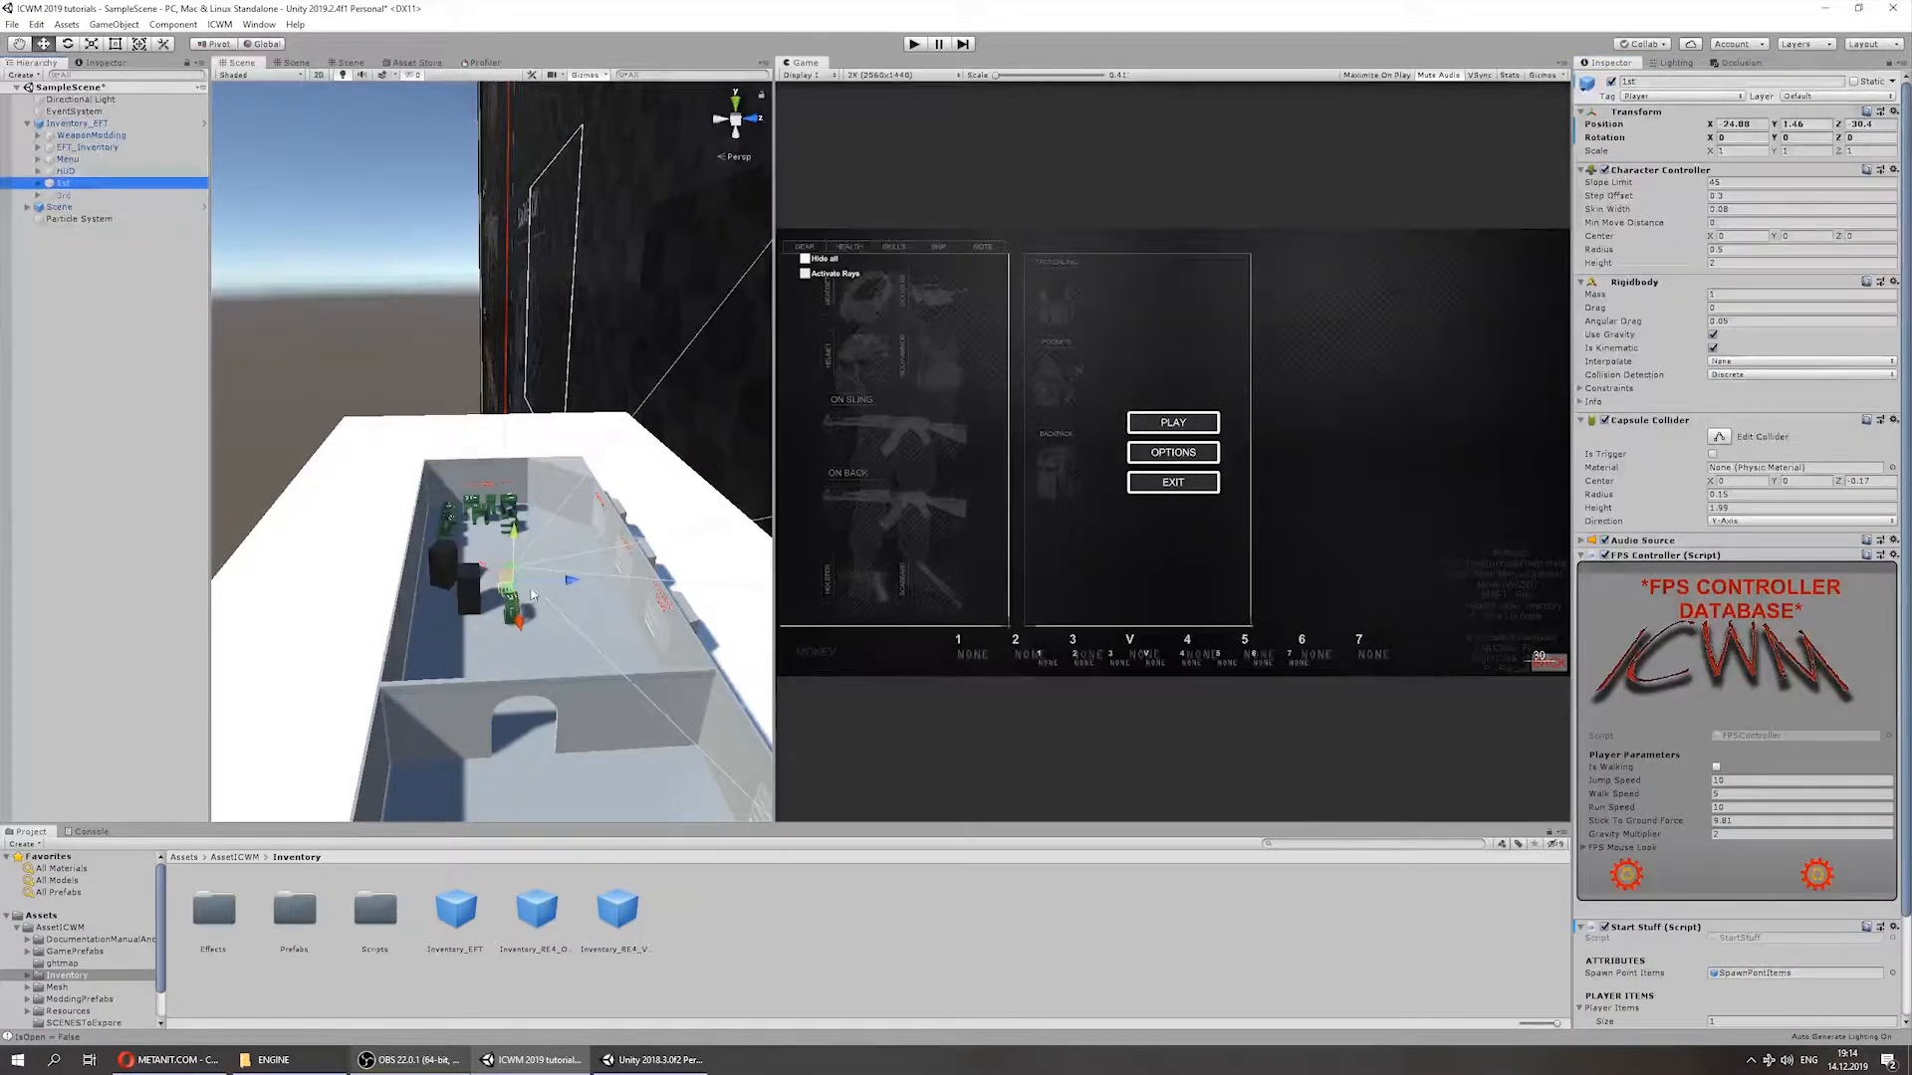
pyautogui.keyDown('alt'); pyautogui.moveTo(530, 607); pyautogui.dragTo(470, 613); pyautogui.keyUp('alt')
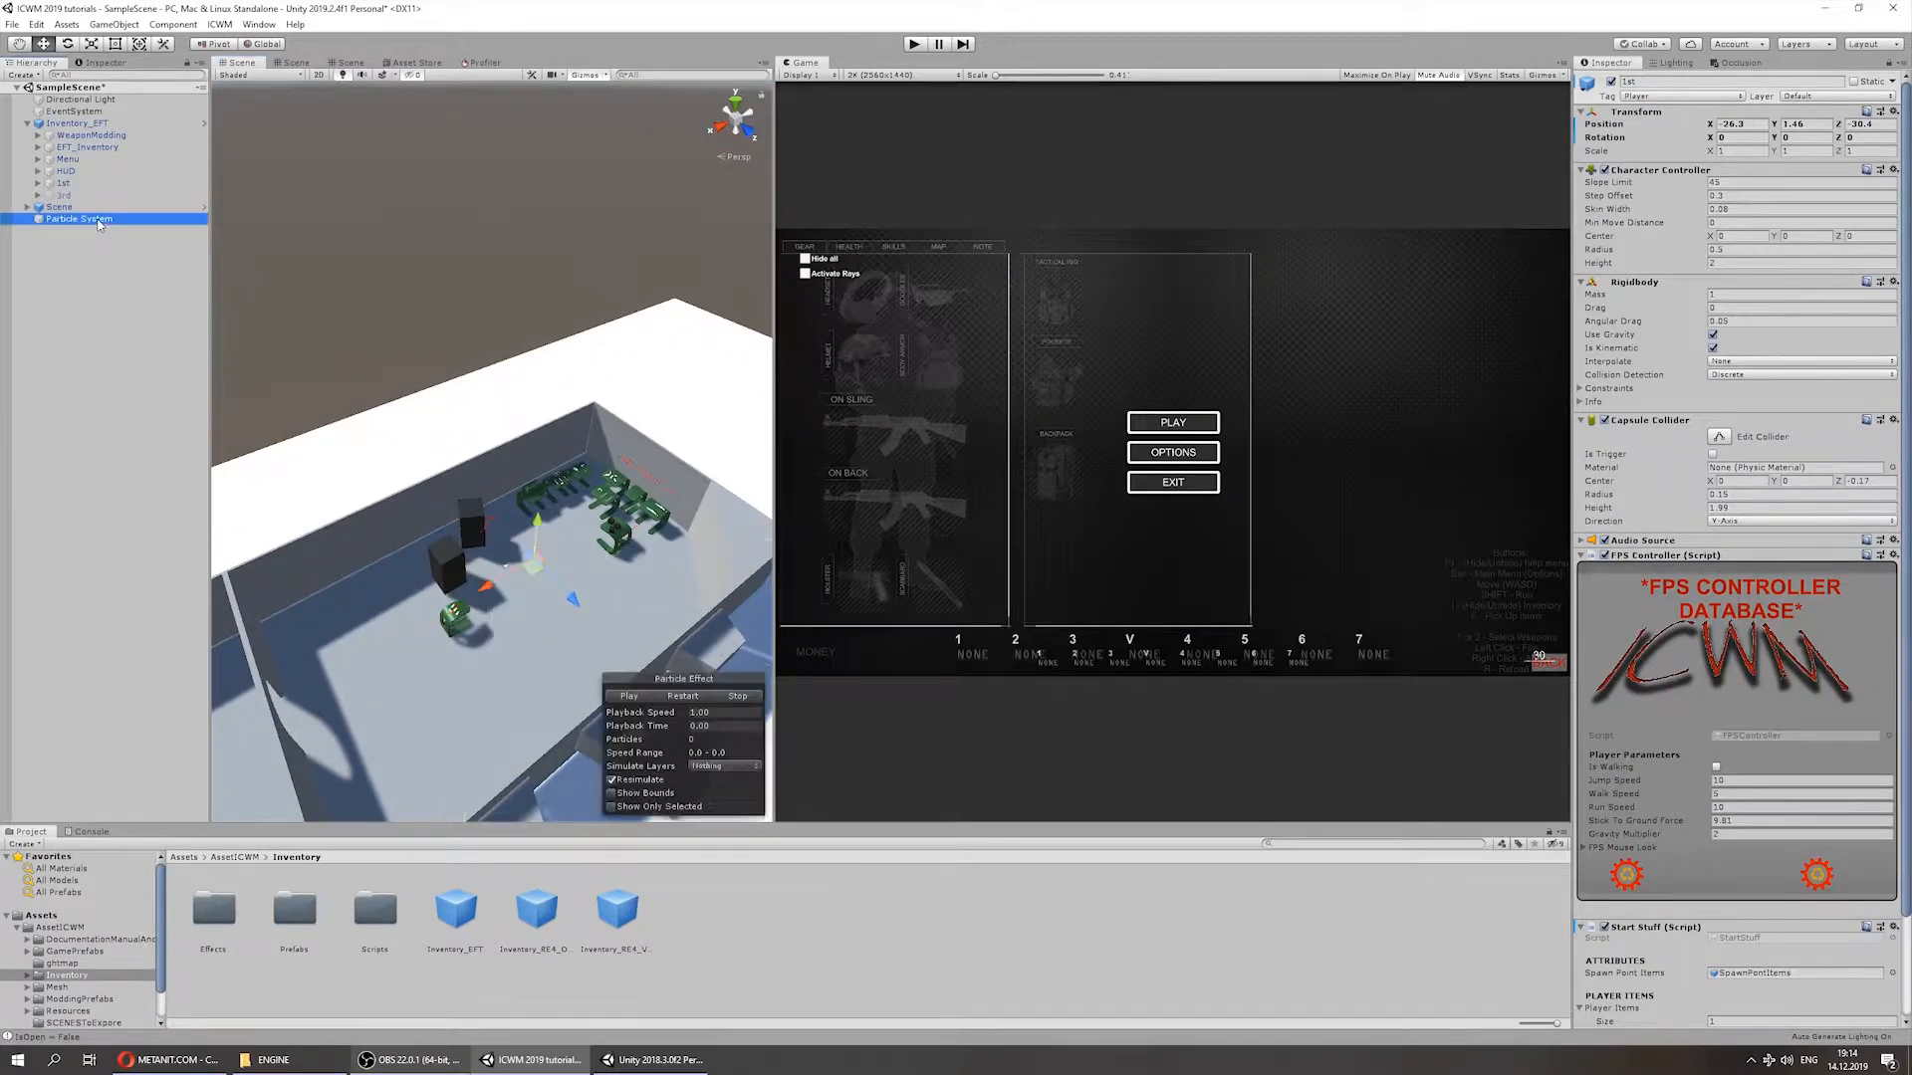
pyautogui.click(90, 147)
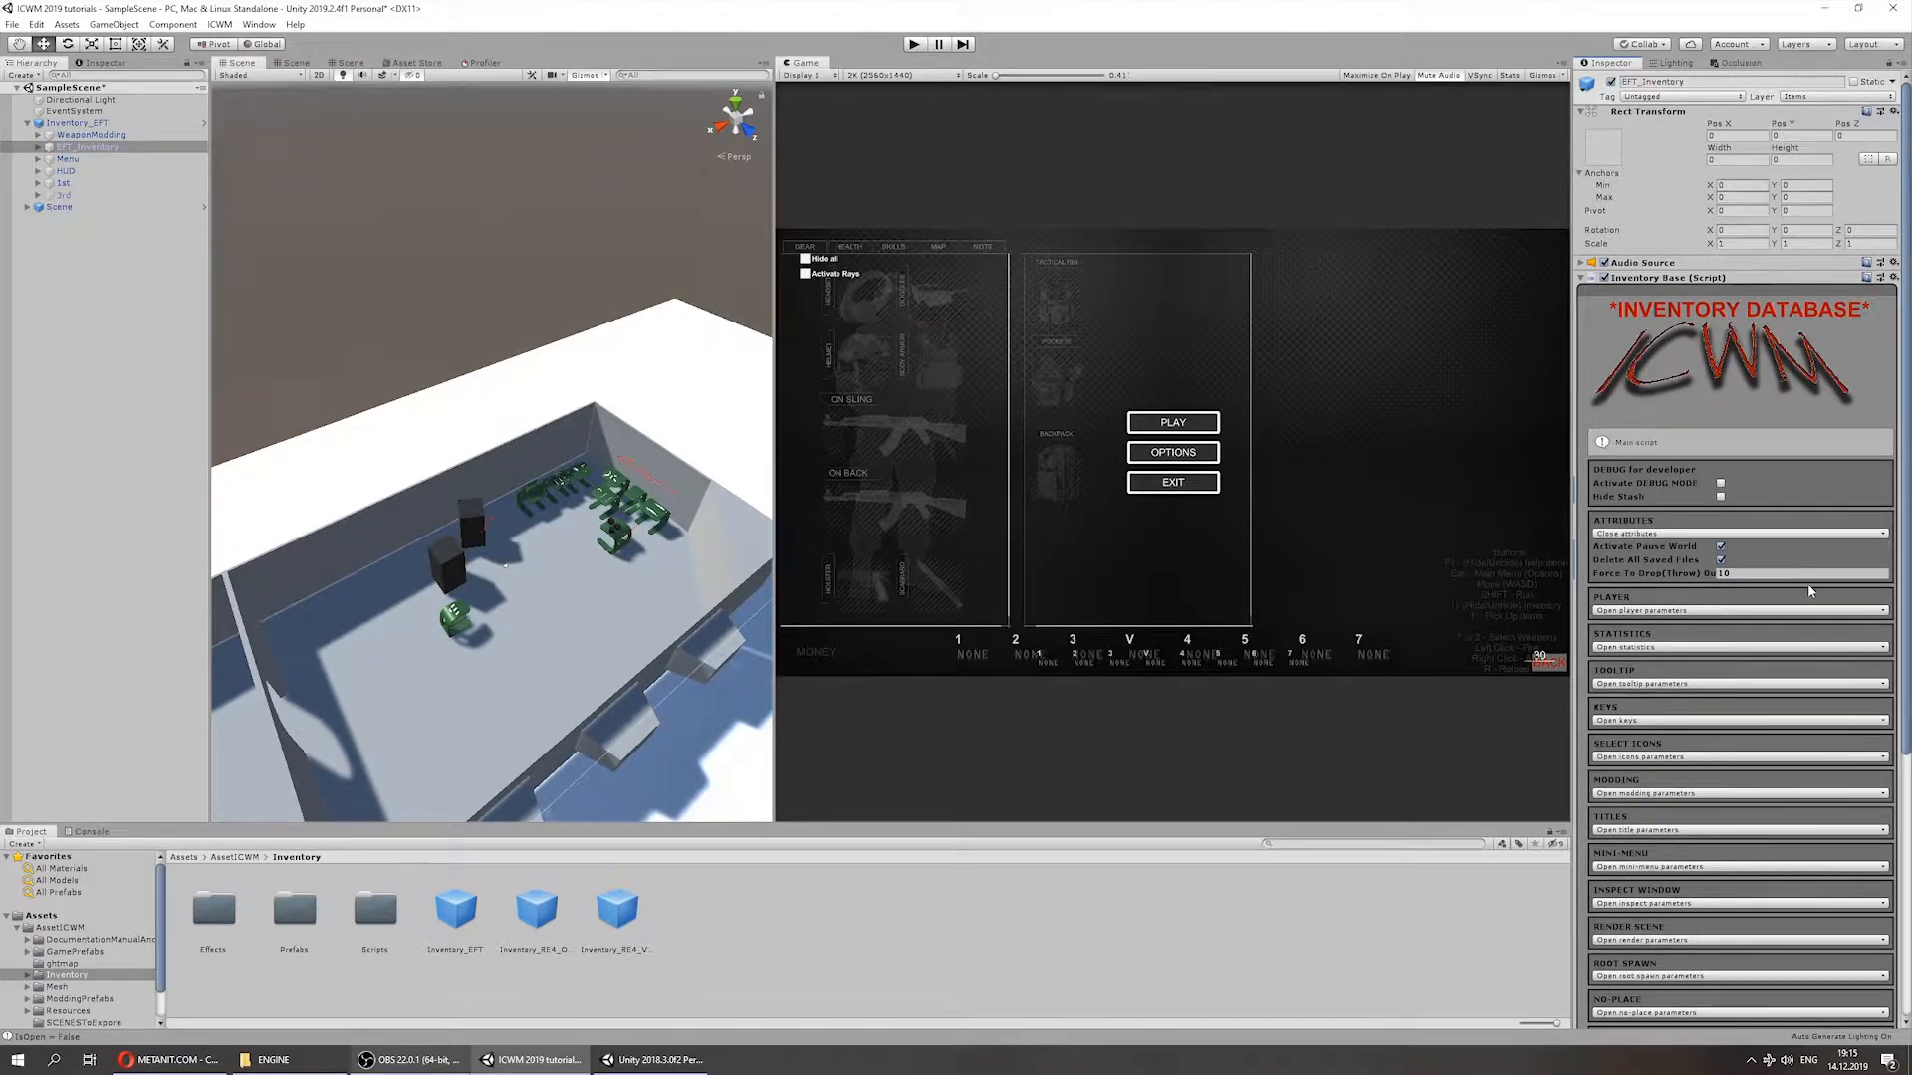
# Step: Collapse the Attributes section and disable Is FPS mode in the Player section of Inventory Base
pyautogui.moveTo(1693, 574); pyautogui.dragTo(1625, 571)
pyautogui.click(1629, 533)
pyautogui.click(1630, 571)
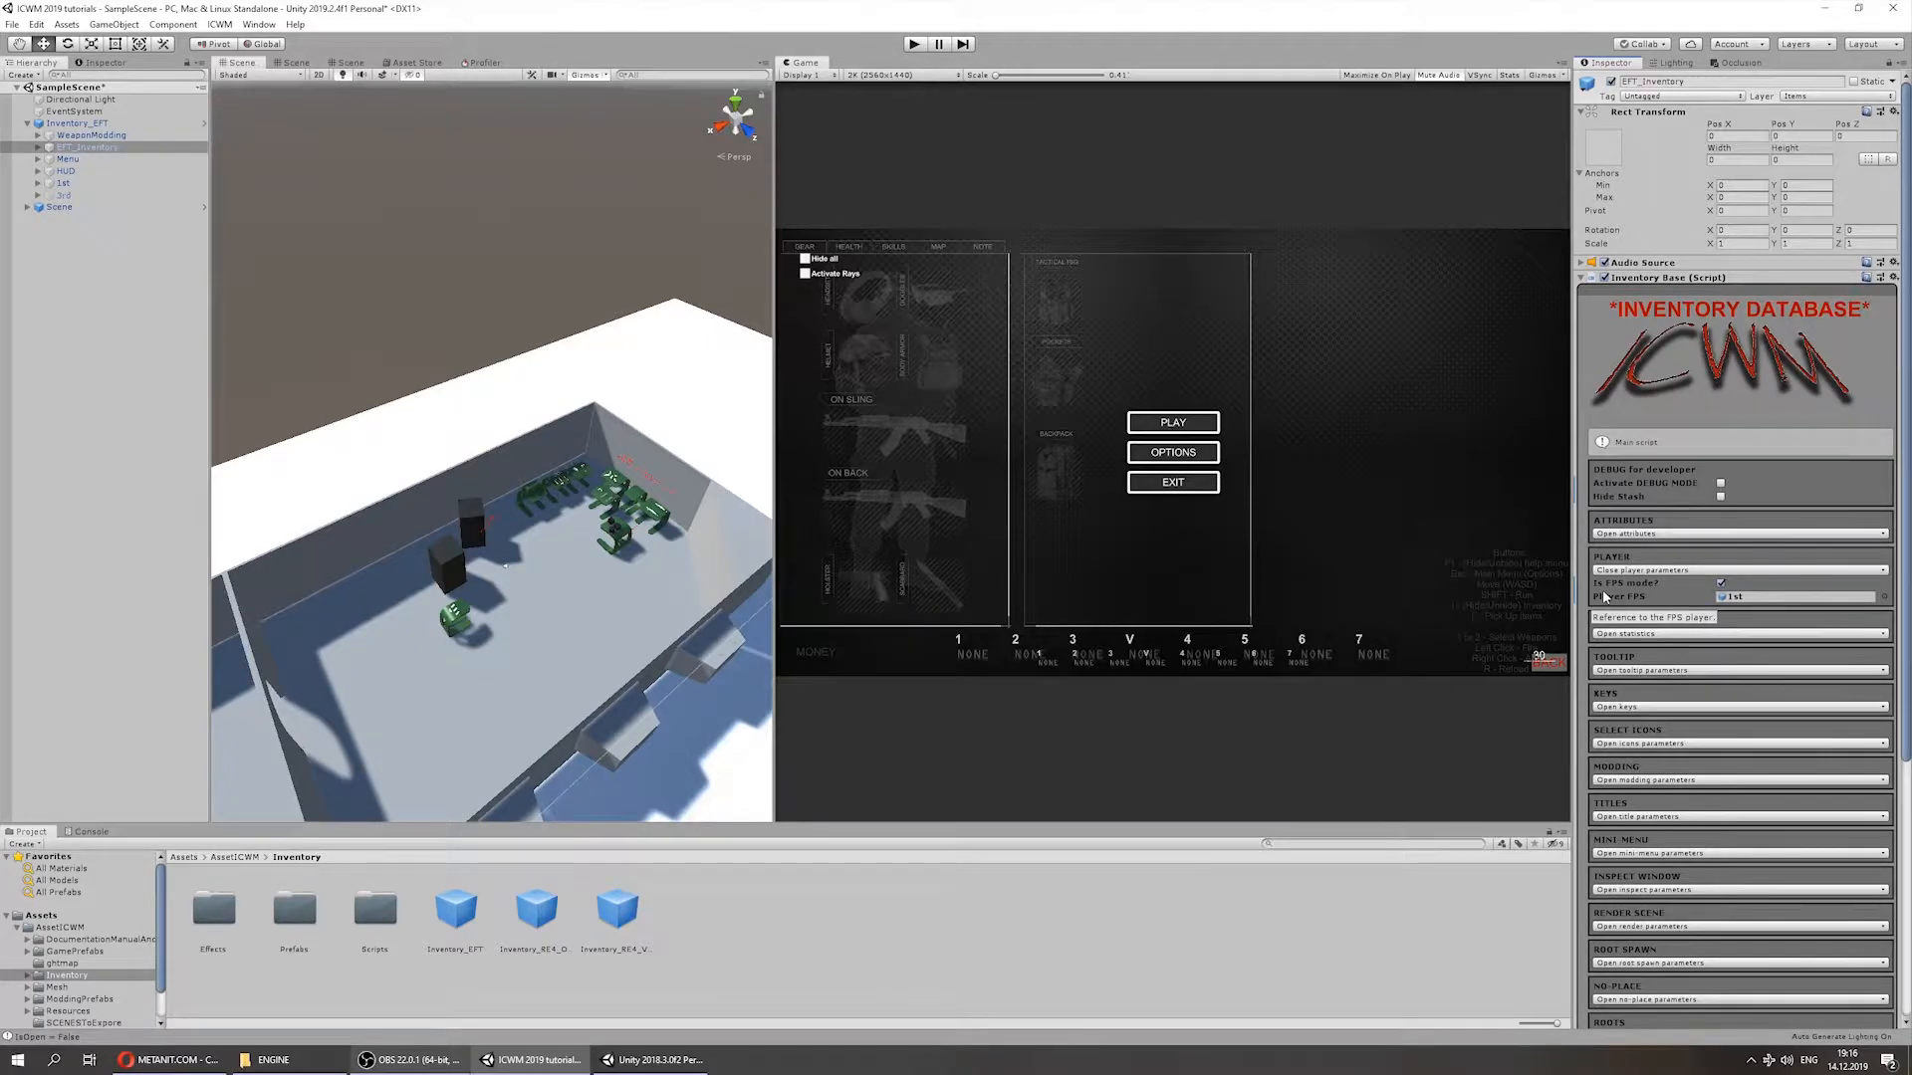
pyautogui.click(1721, 584)
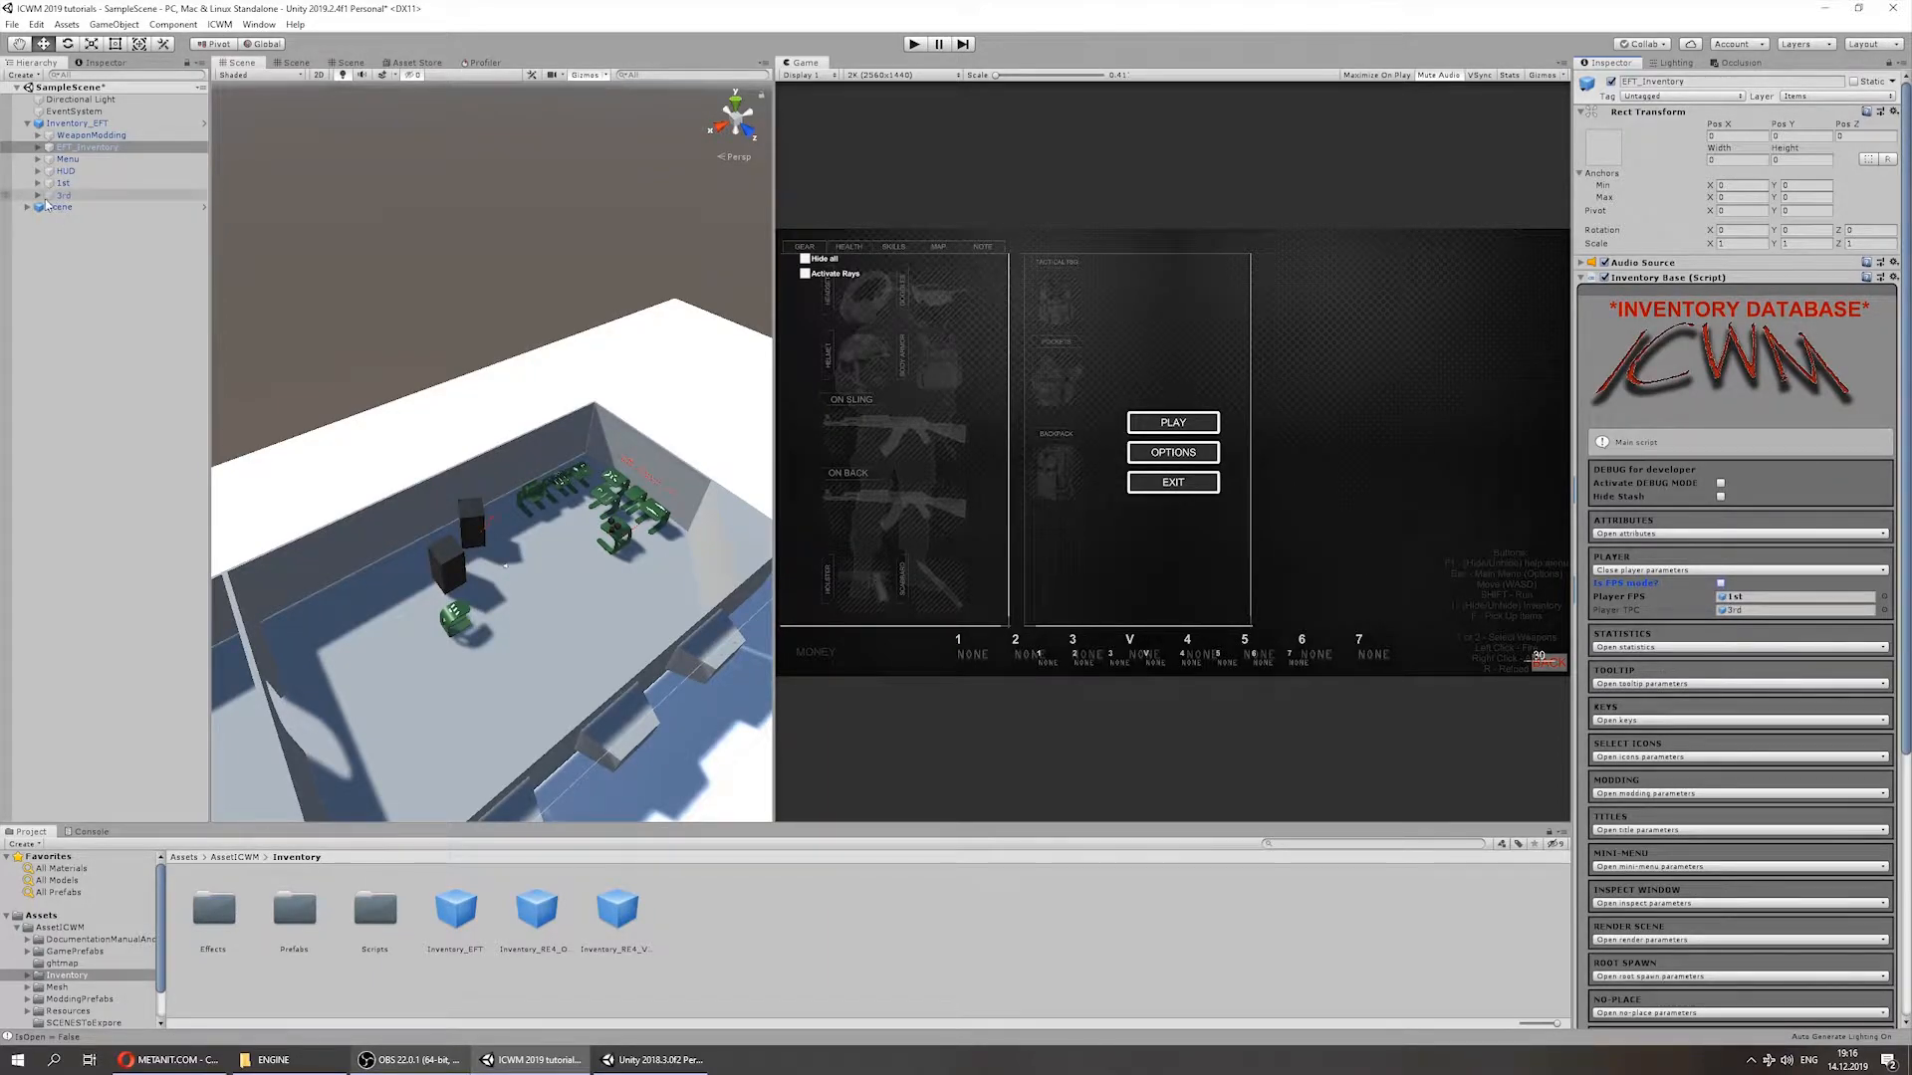
# Step: Activate the 3rd player object and deactivate the 1st player object
pyautogui.doubleClick(1738, 609)
pyautogui.click(64, 182)
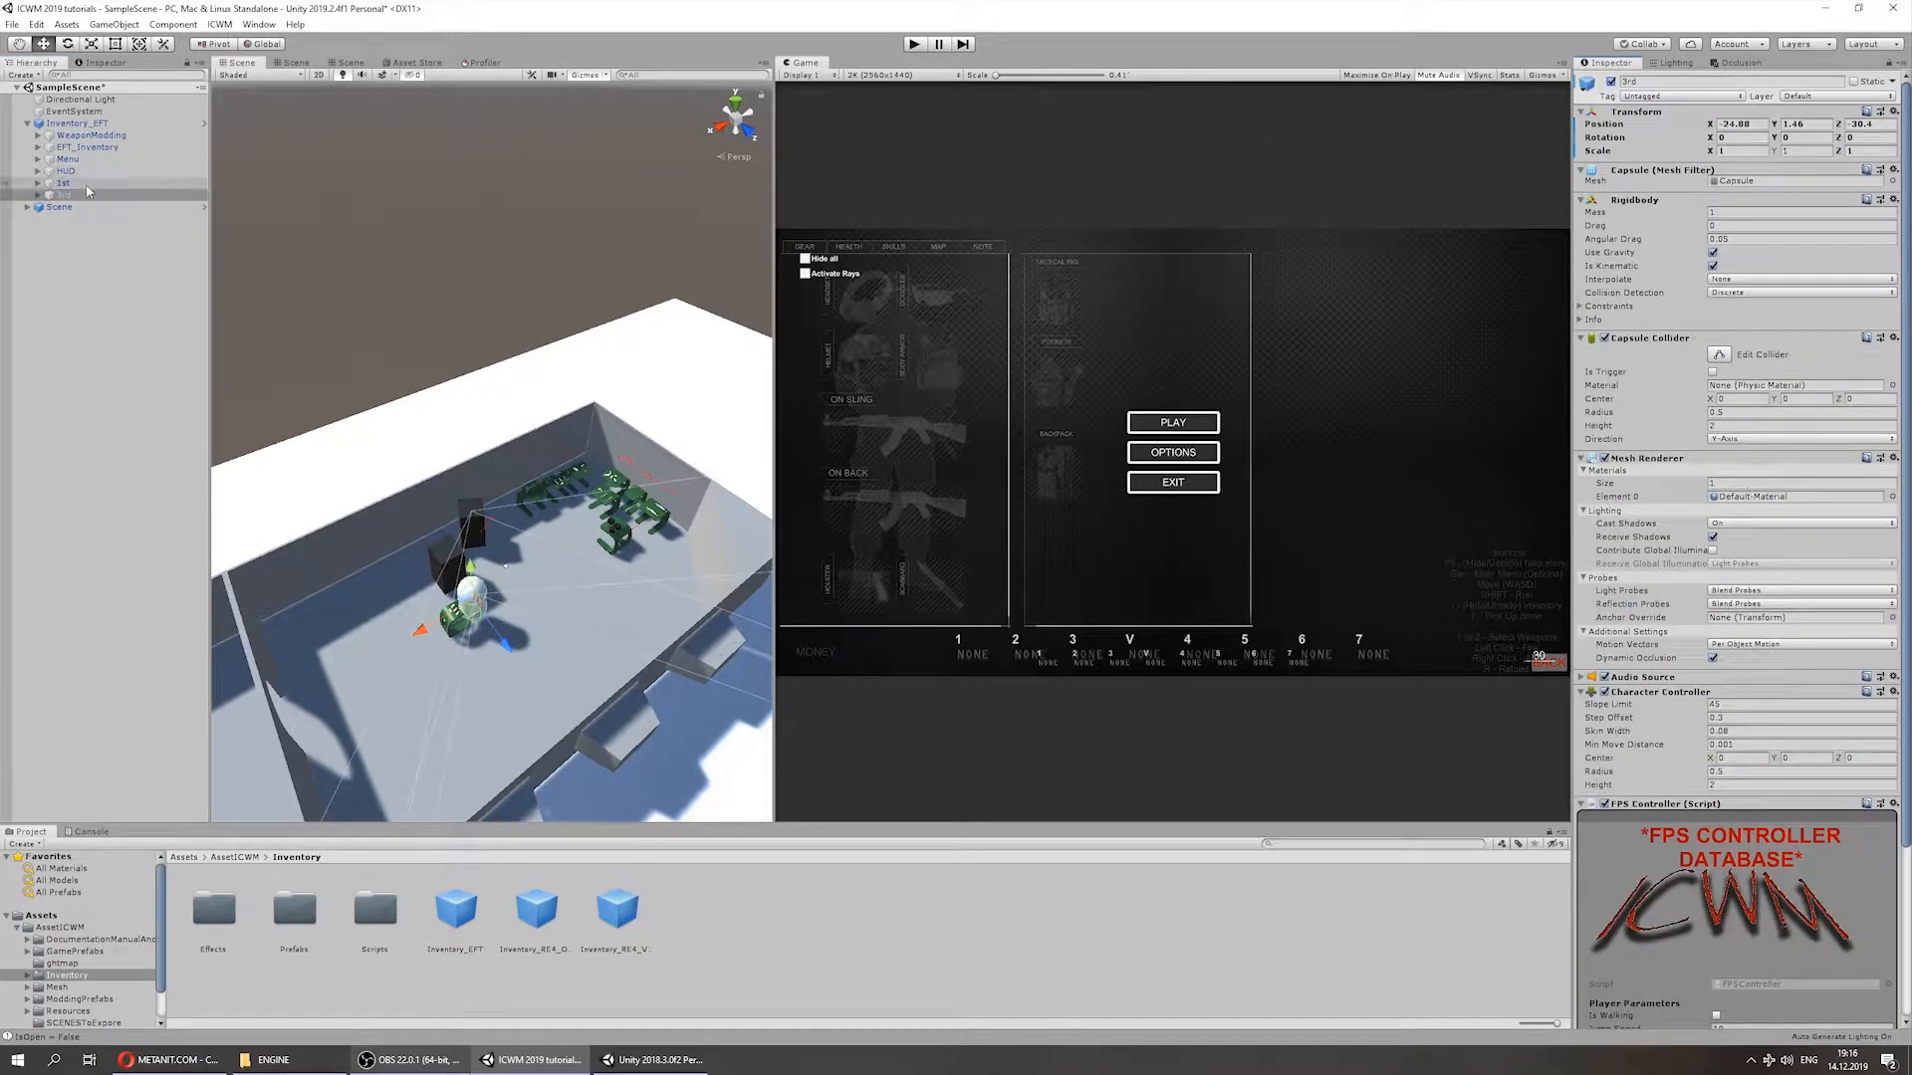
pyautogui.click(1611, 83)
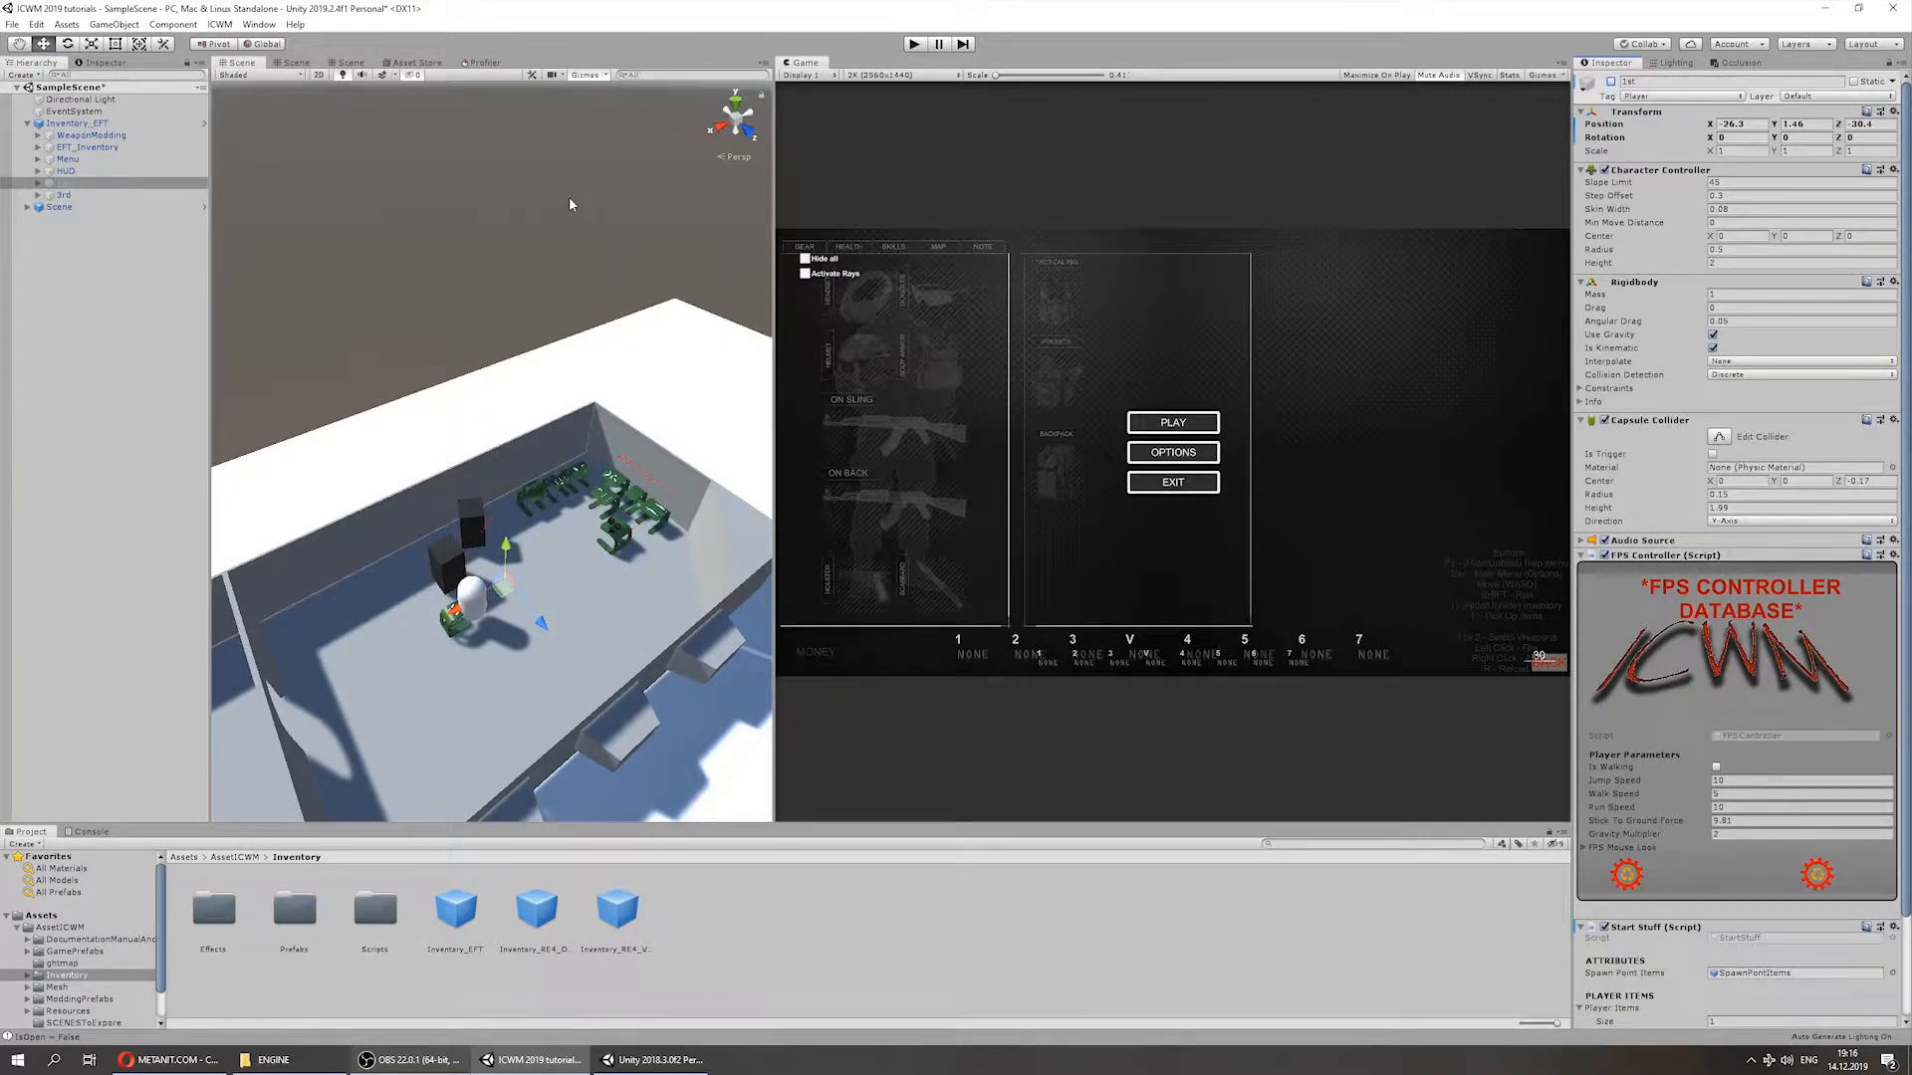
# Step: Move the 3rd player object along X to about -26
pyautogui.click(63, 195)
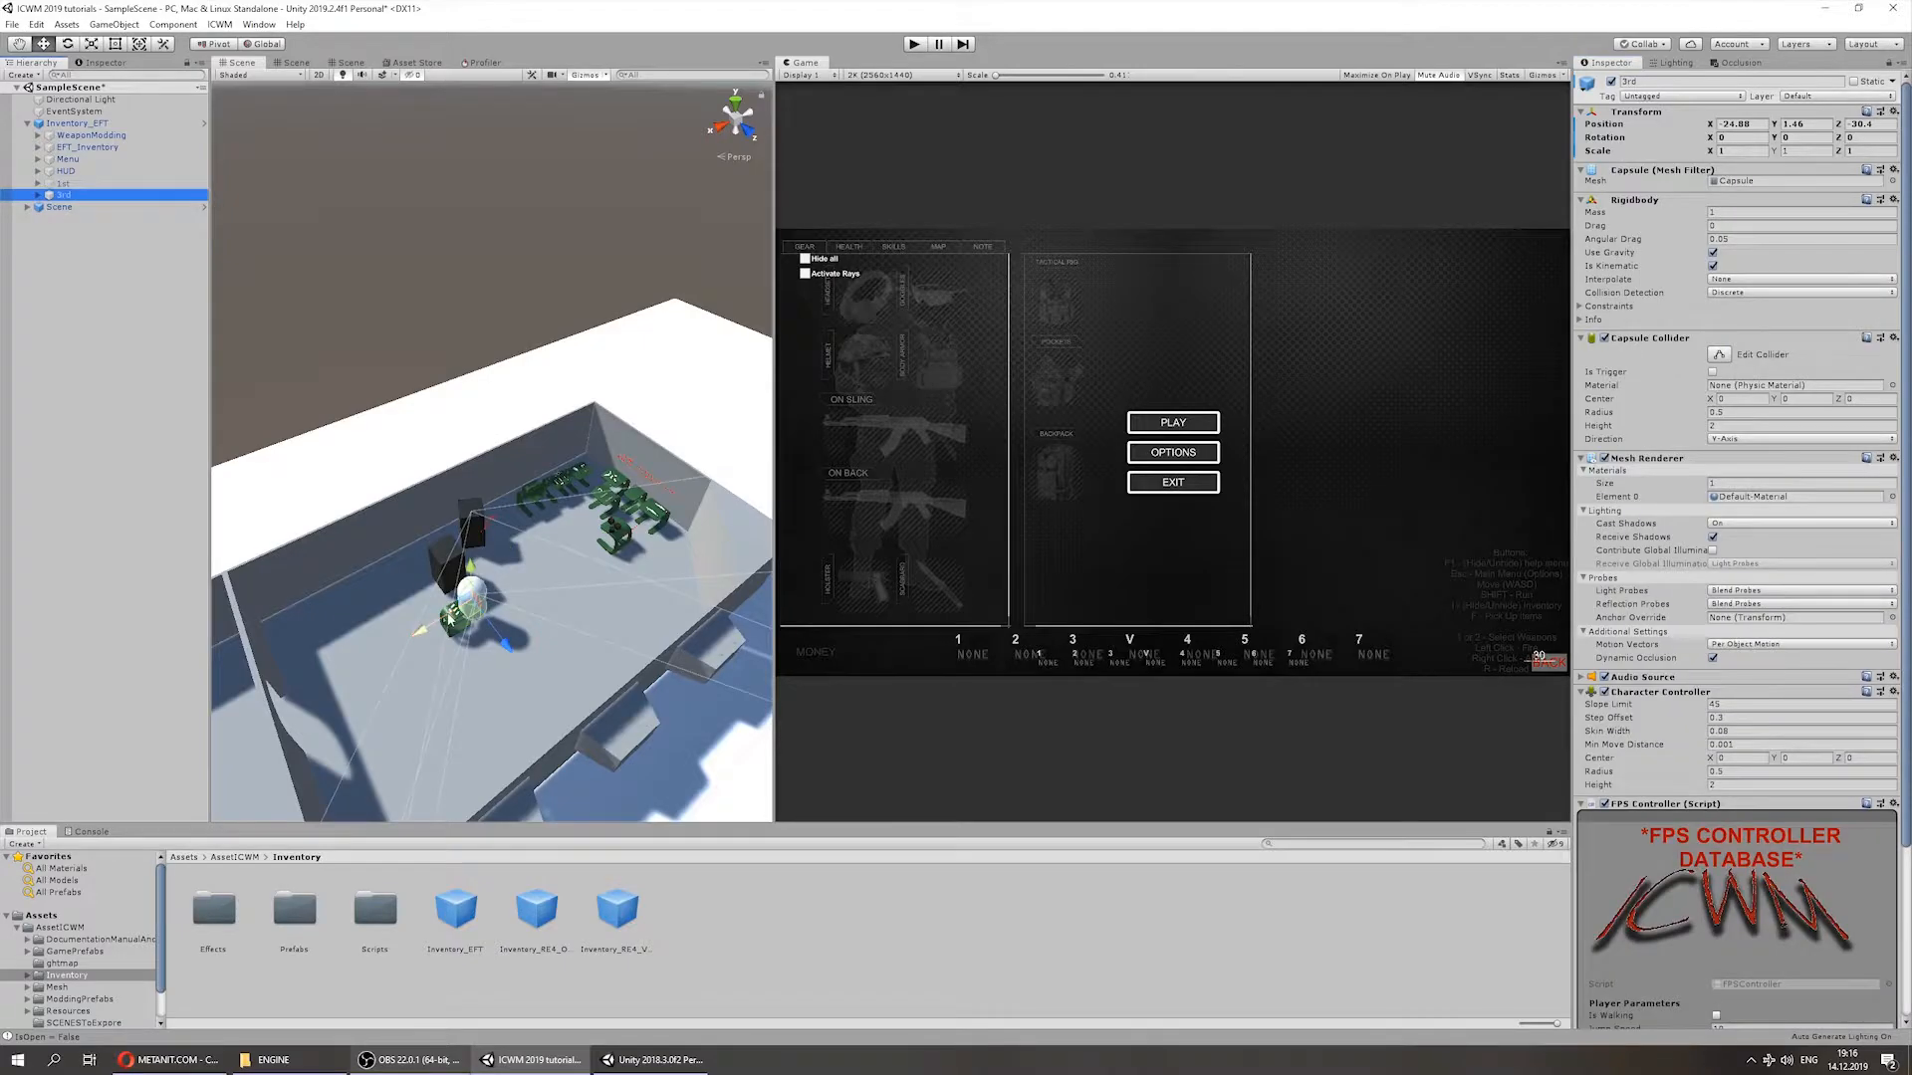
pyautogui.moveTo(451, 619); pyautogui.dragTo(478, 604)
# Step: Examine the components of the FPSCamera inside the 1st player object, including the Test script
pyautogui.click(37, 183)
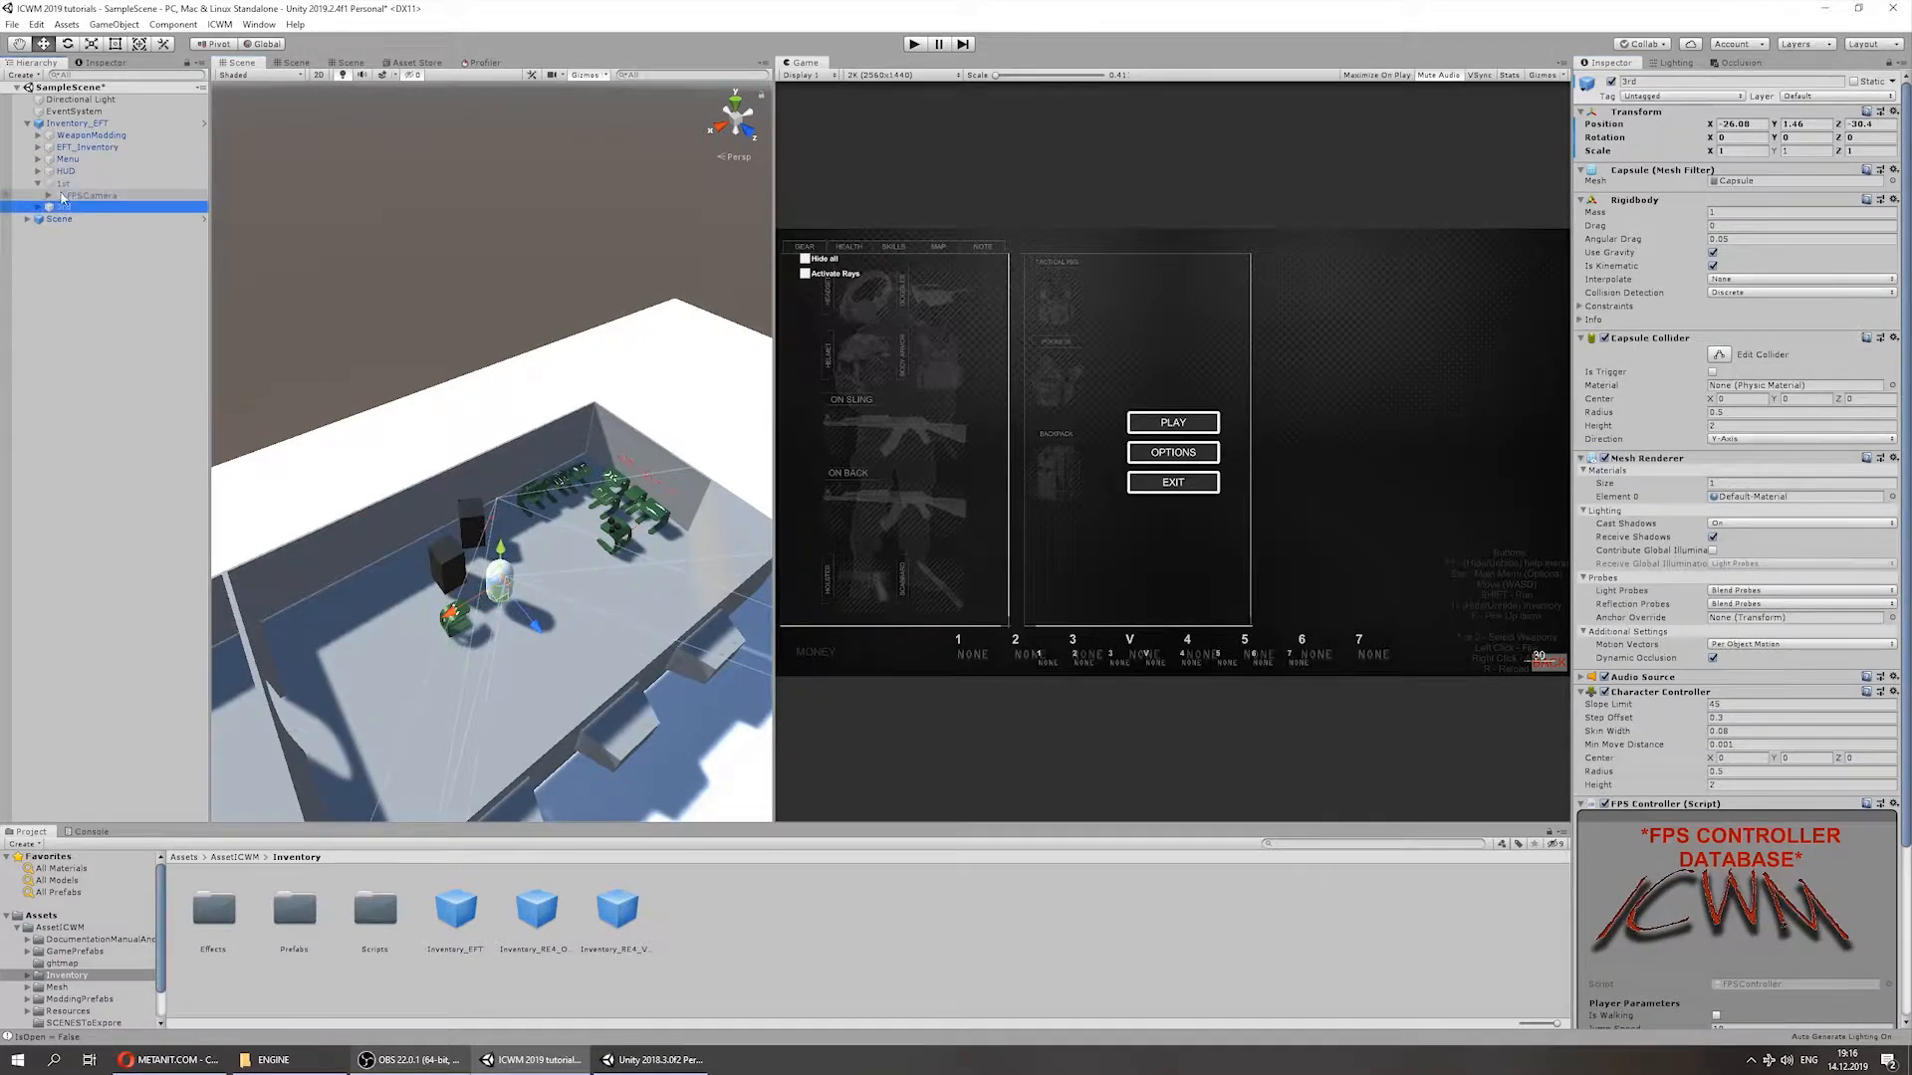
pyautogui.click(87, 195)
pyautogui.moveTo(86, 197); pyautogui.dragTo(62, 201)
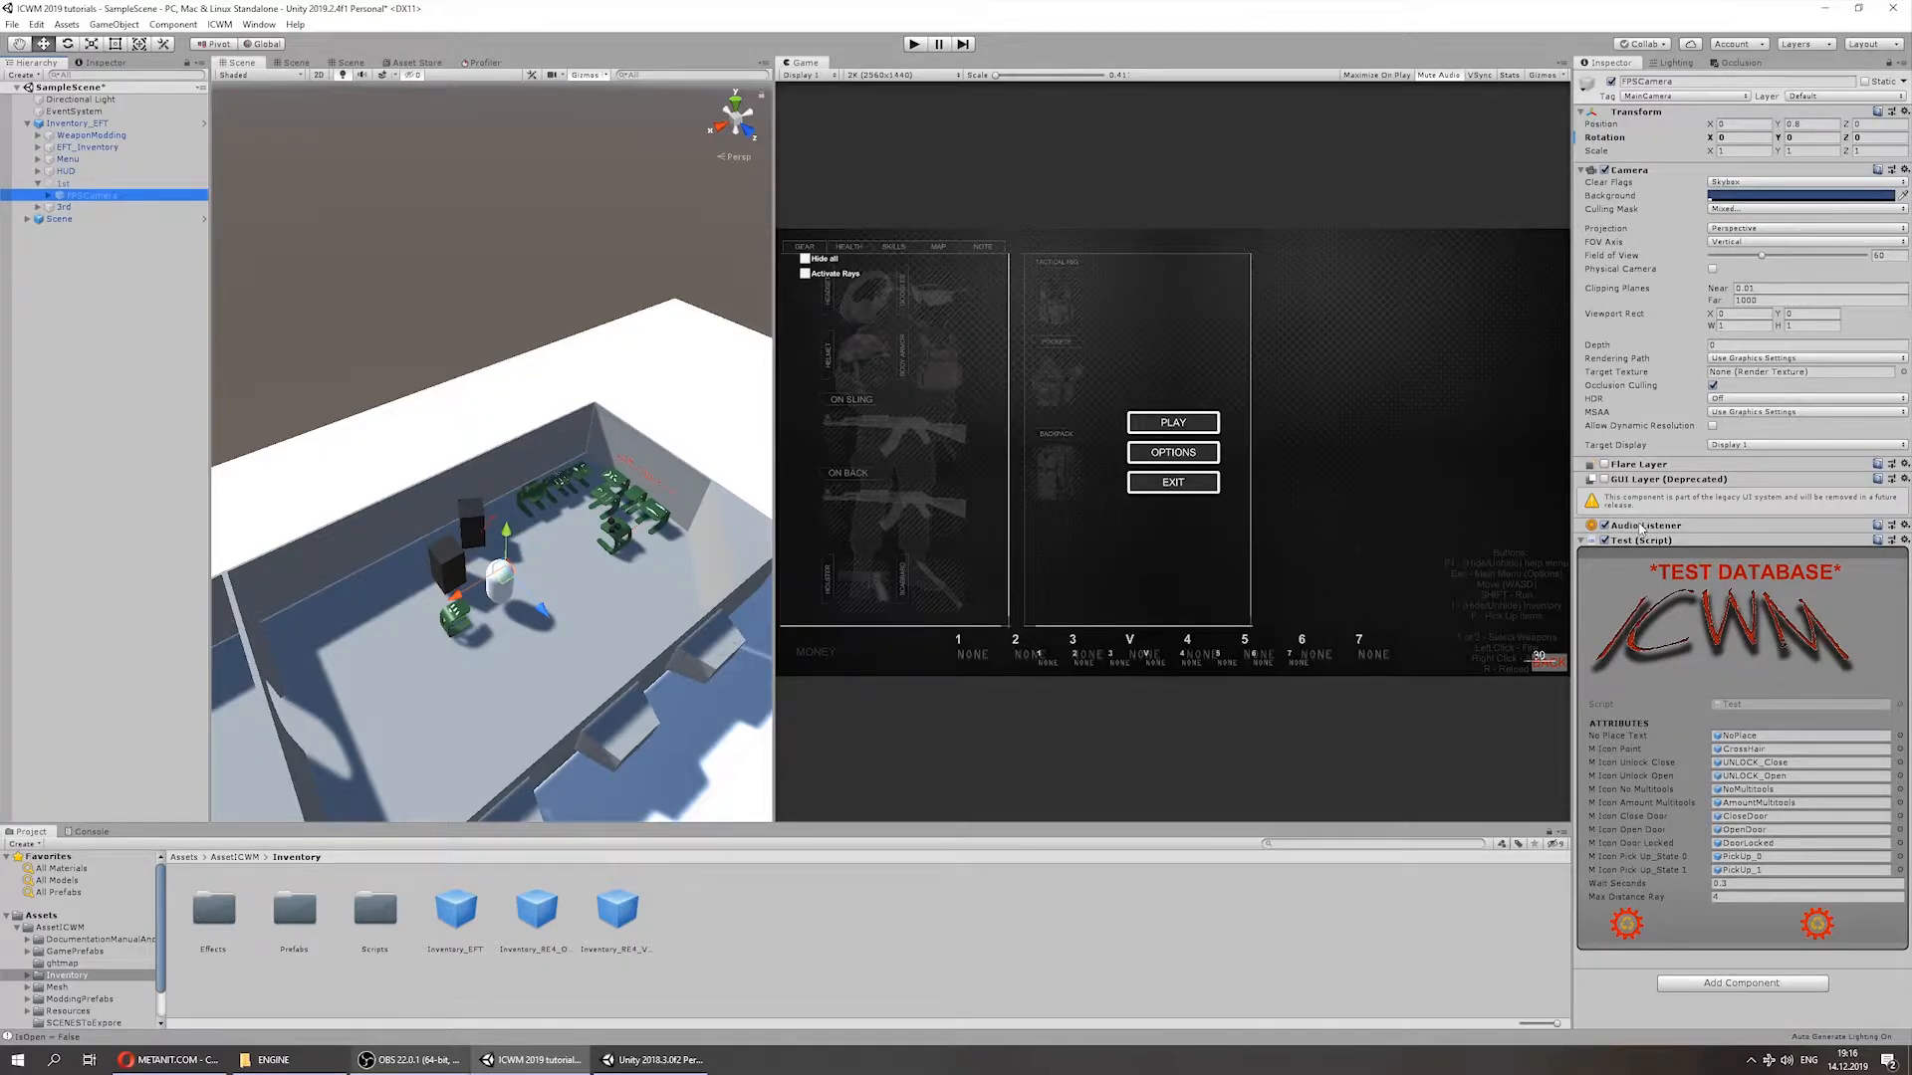
pyautogui.click(38, 184)
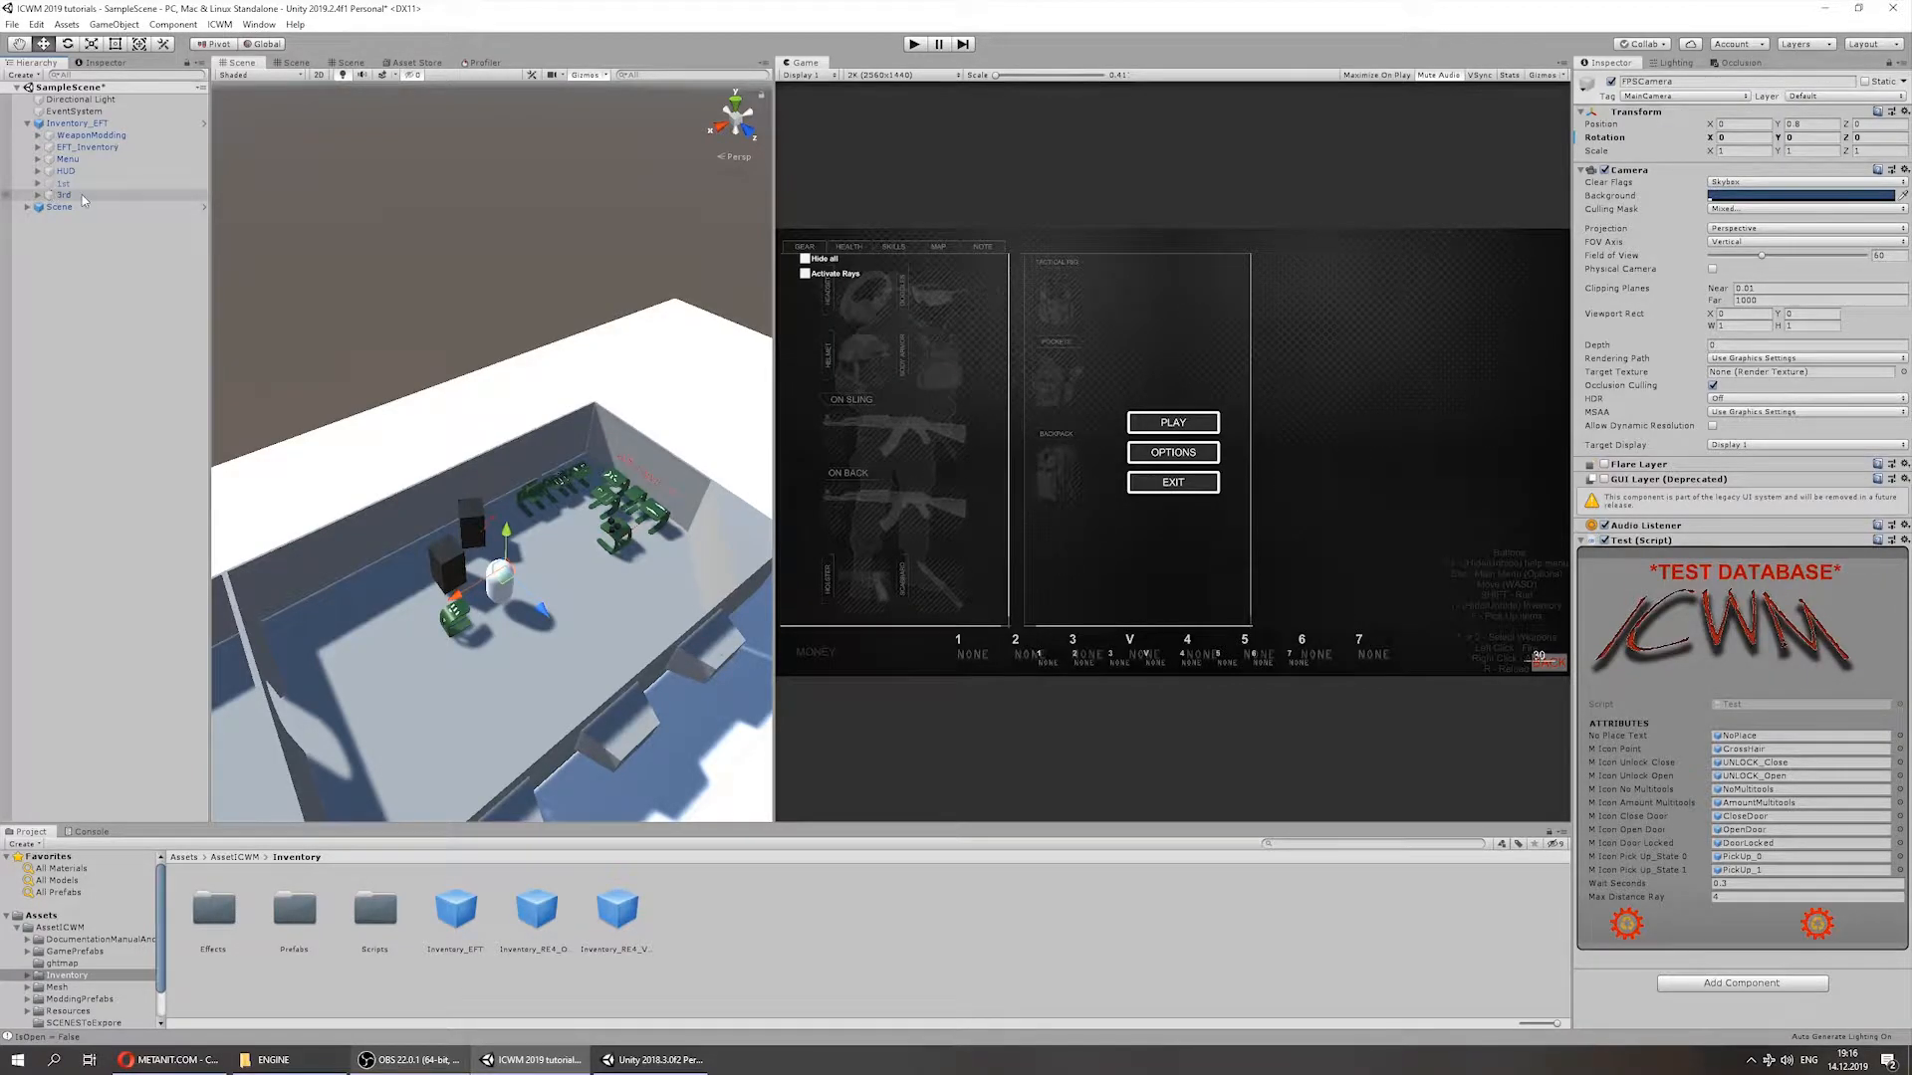
# Step: Play-test the 3rd player object by walking around and opening the inventory, and stop play mode
pyautogui.doubleClick(63, 184)
pyautogui.click(66, 196)
pyautogui.click(914, 43)
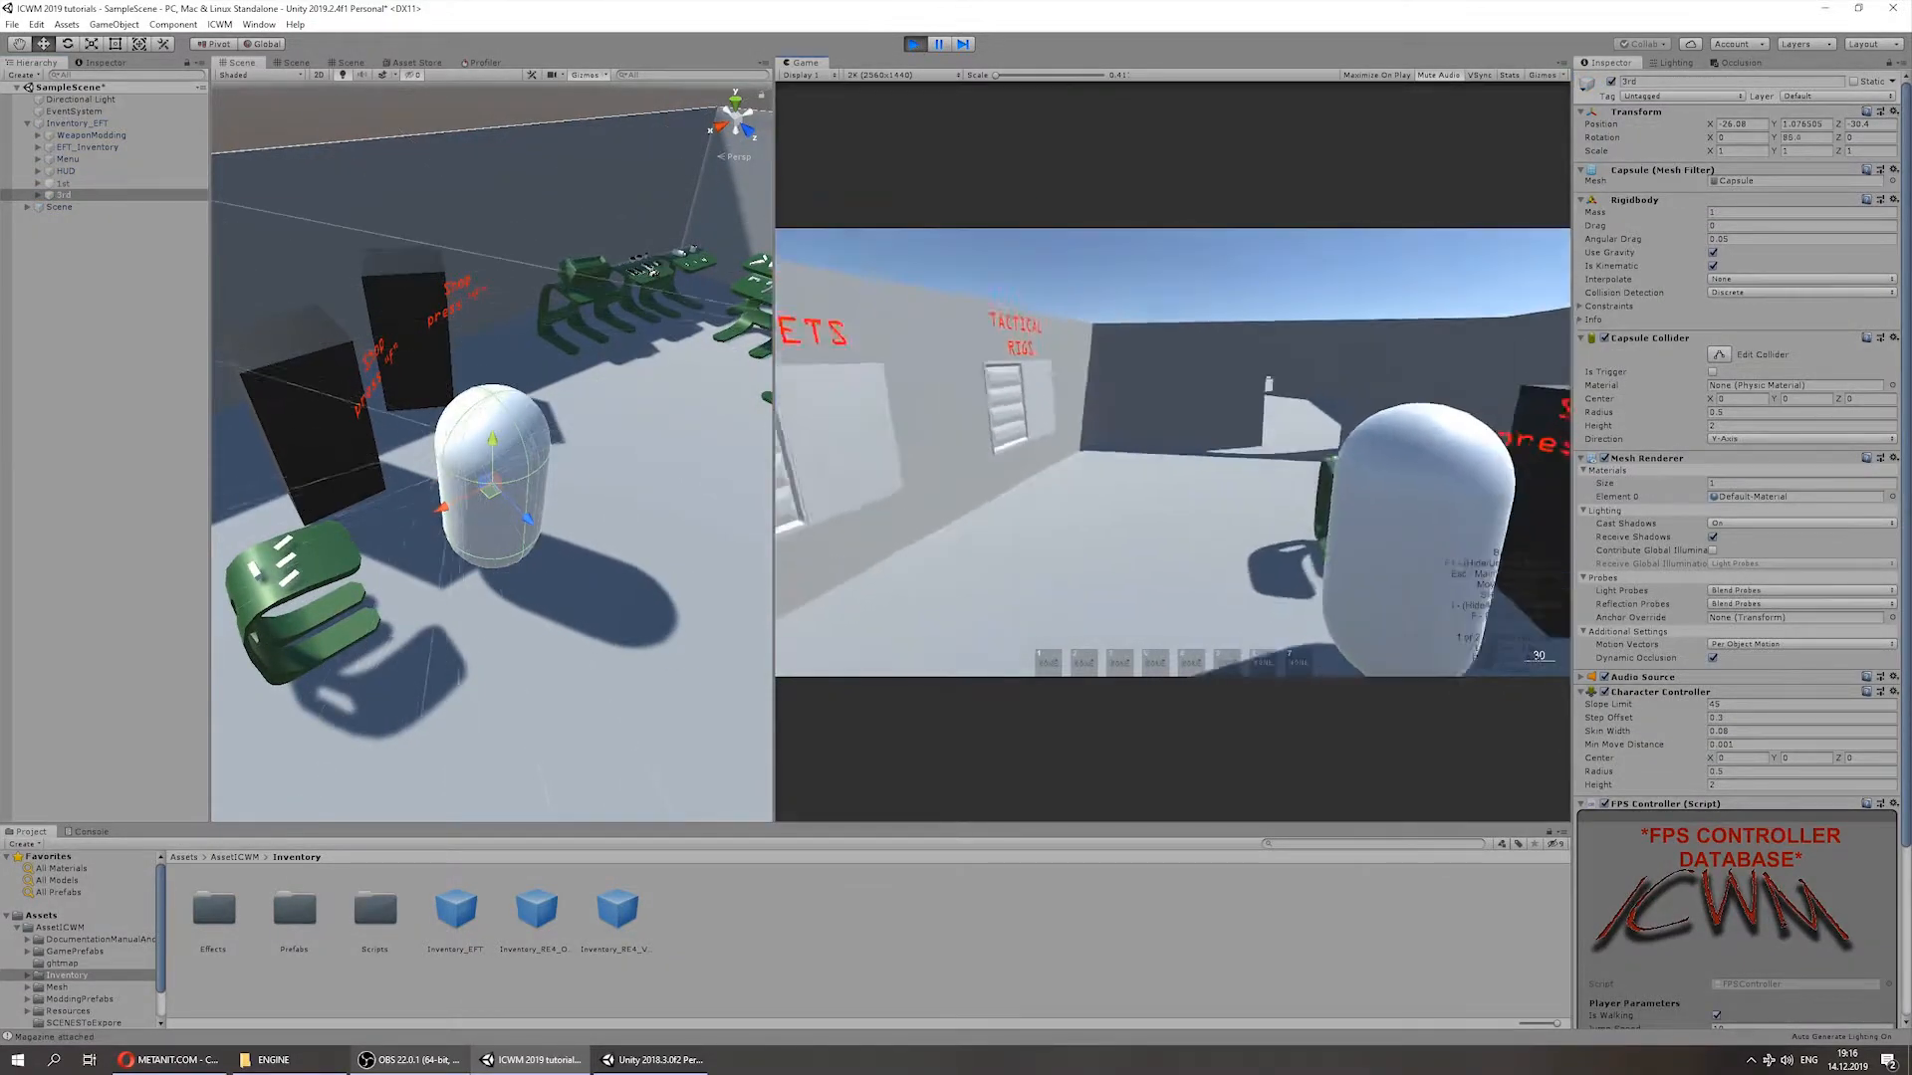
pyautogui.press('s')
pyautogui.press('a')
pyautogui.press('w')
pyautogui.press('d')
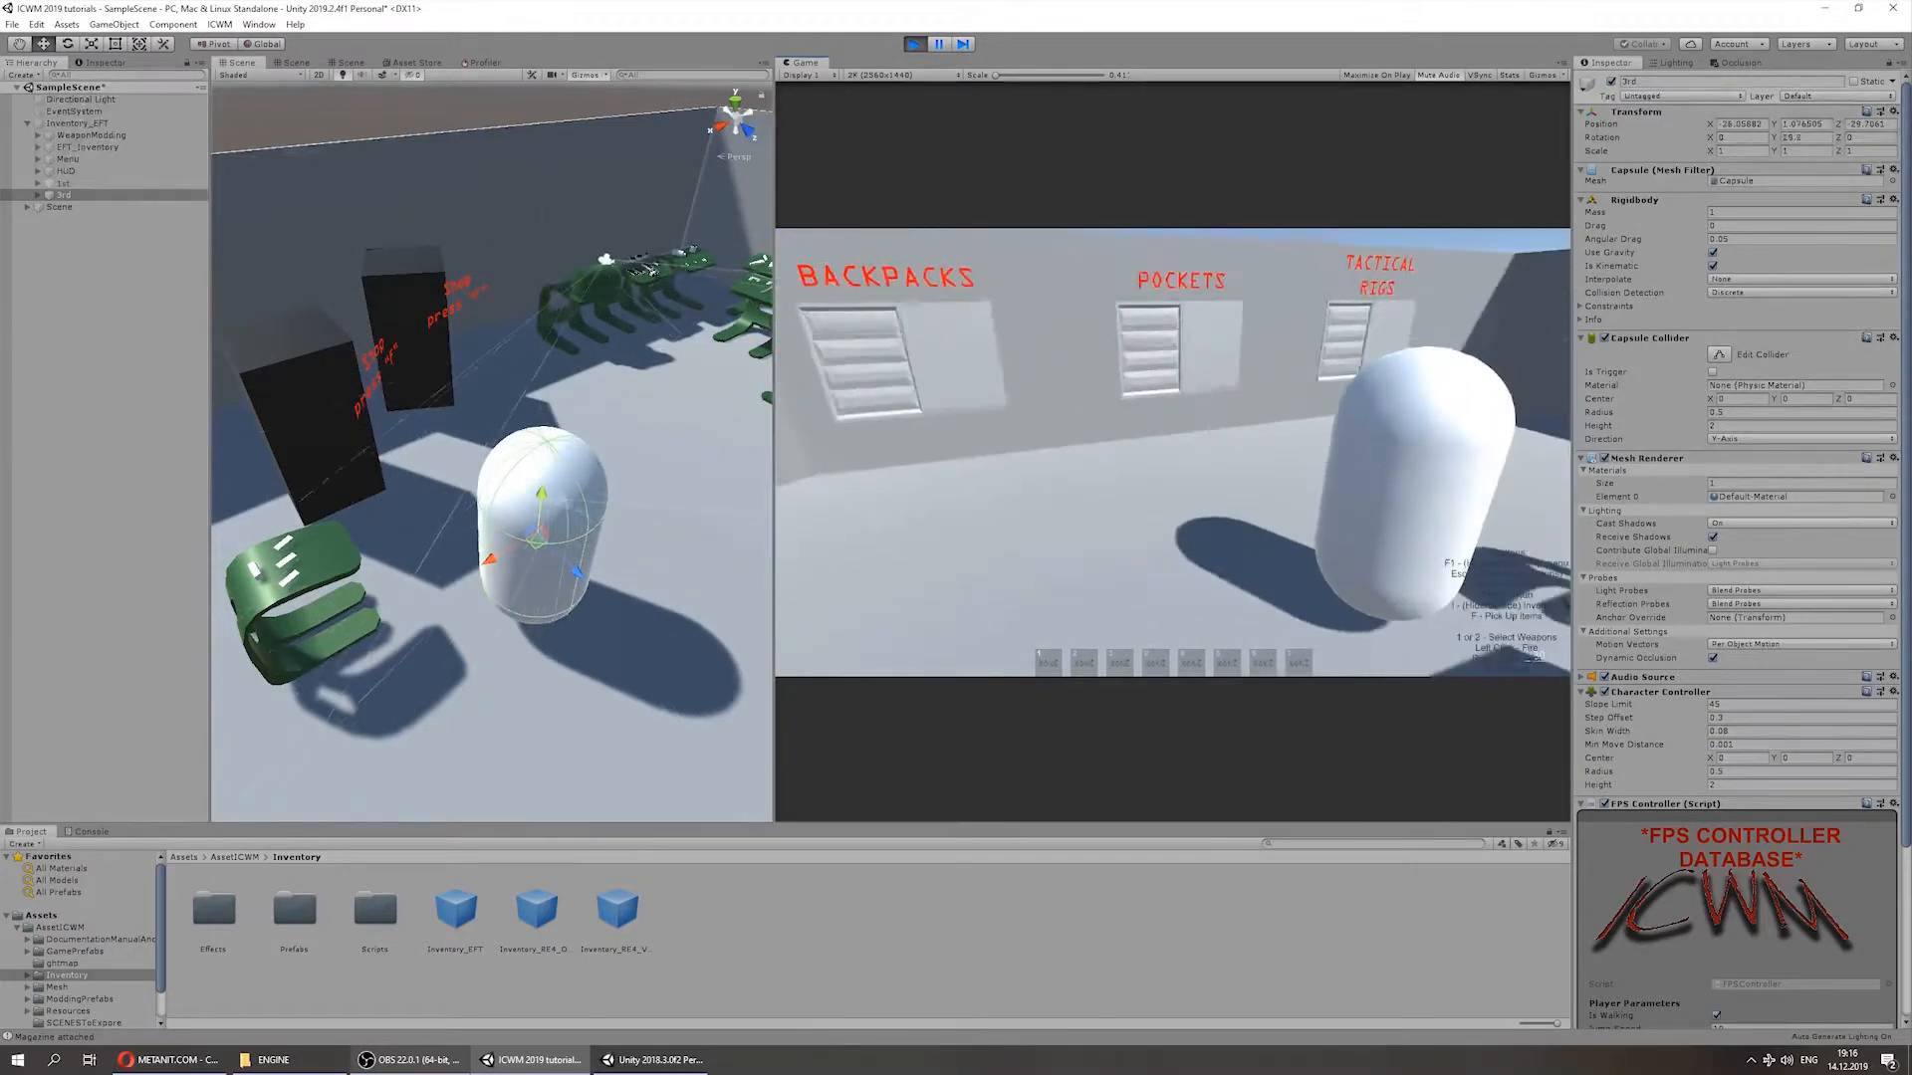
pyautogui.press('i')
pyautogui.click(916, 44)
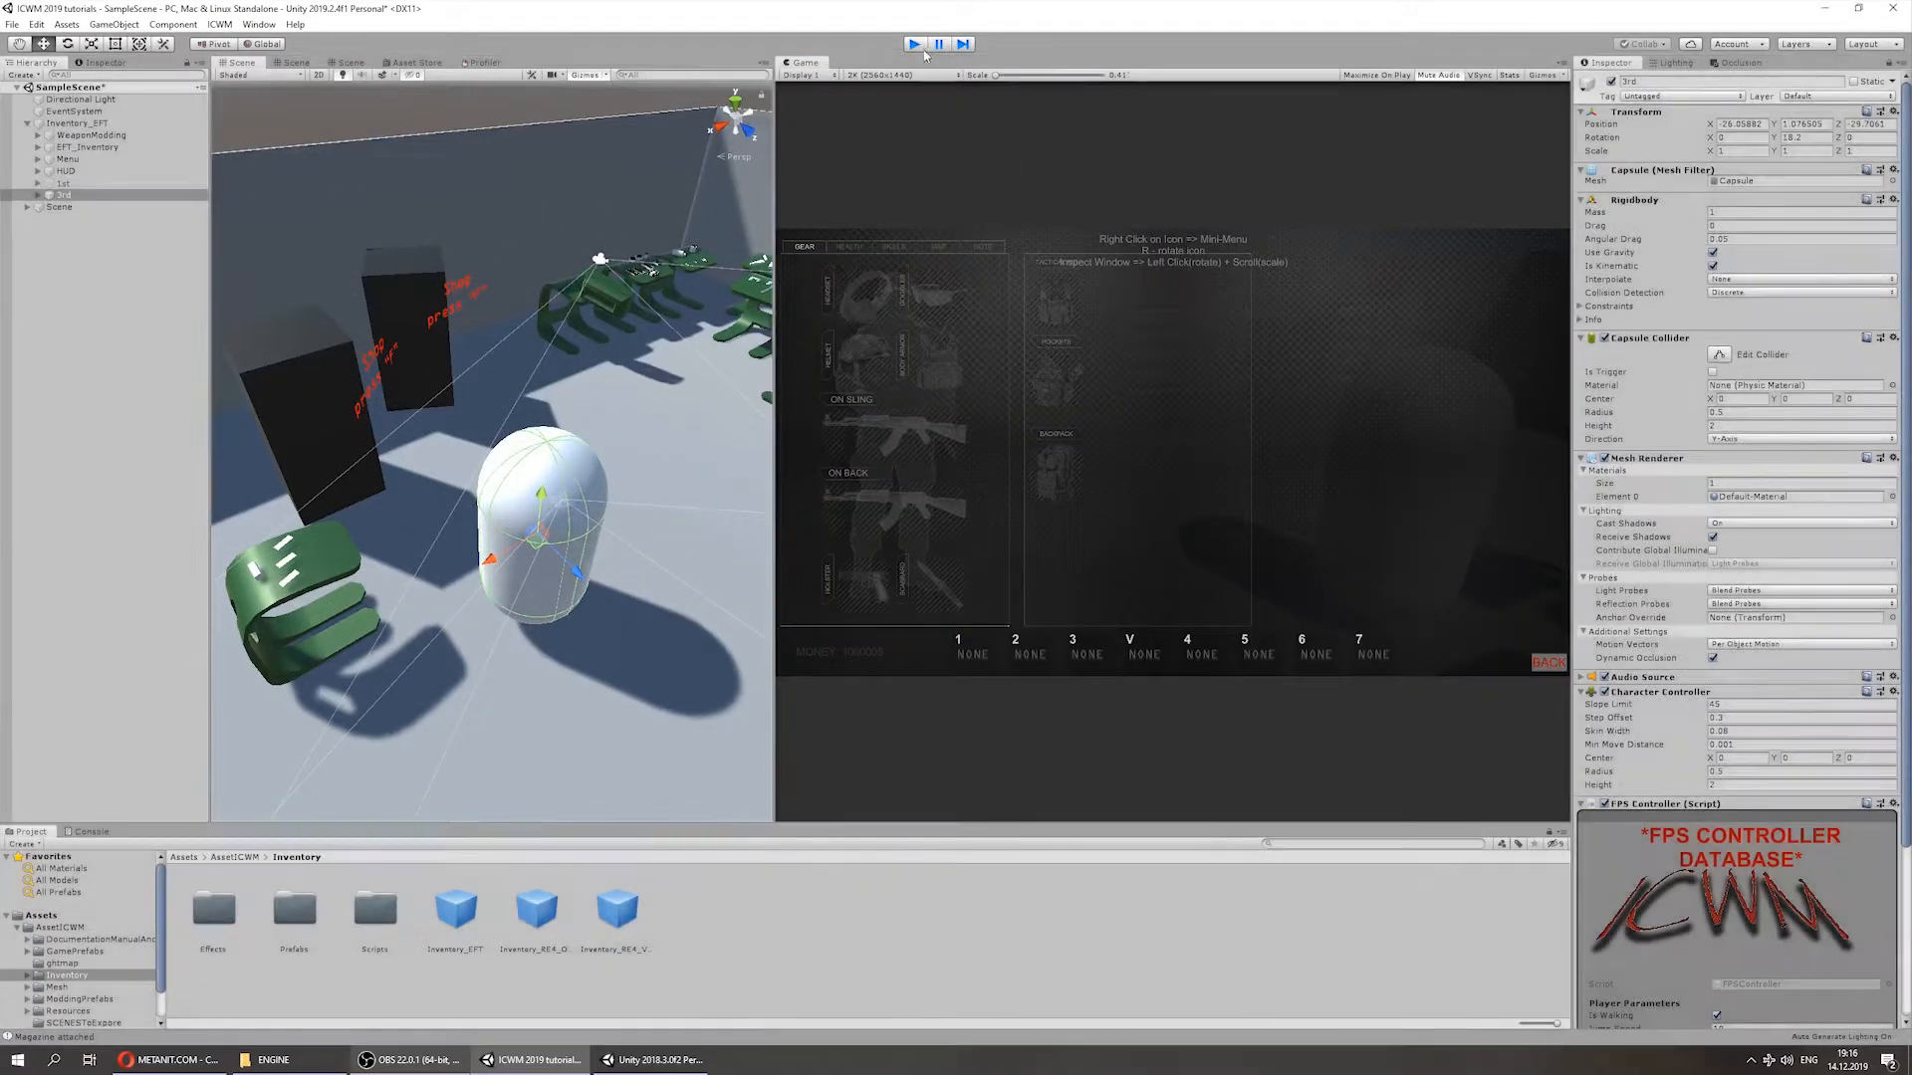
# Step: Check the Player section of EFT_Inventory's Inventory Base script and expand the Statistics section
pyautogui.click(89, 147)
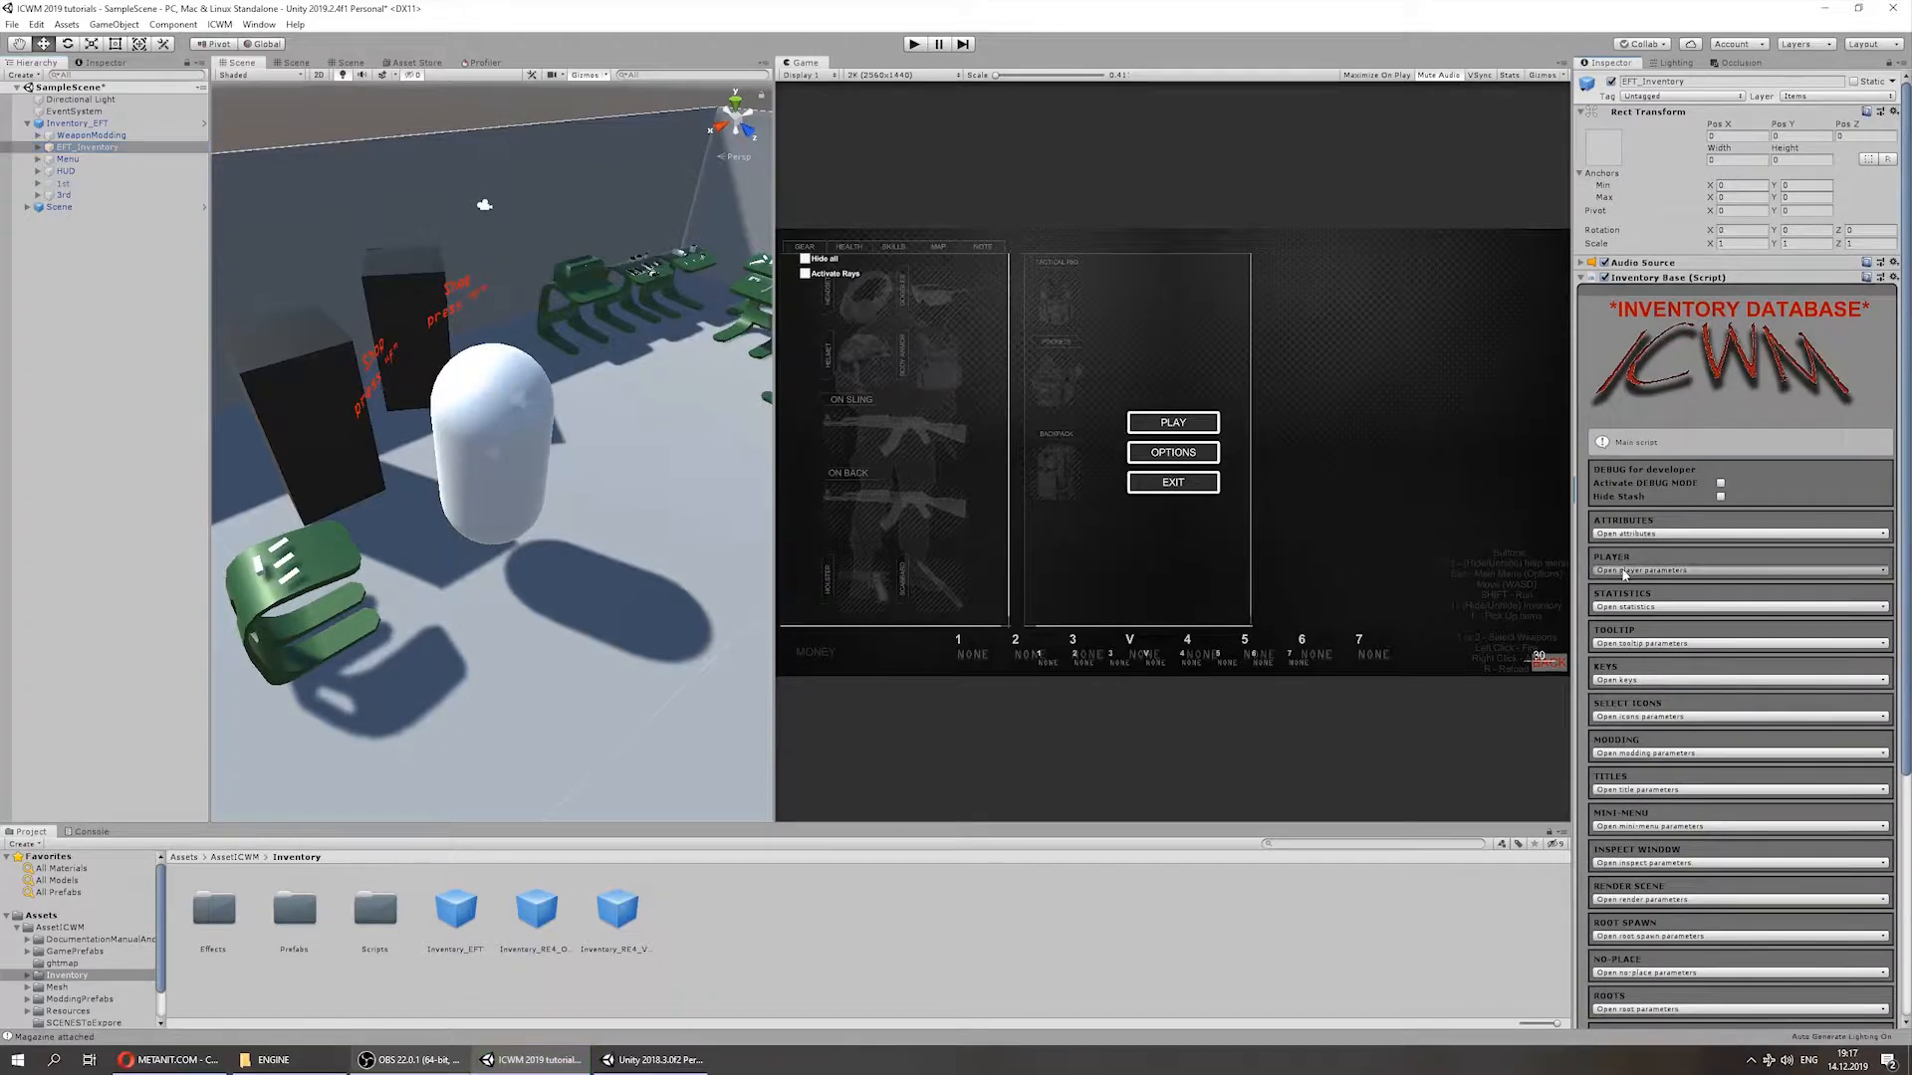
pyautogui.click(1685, 571)
pyautogui.click(1707, 570)
pyautogui.click(1638, 603)
pyautogui.scroll(-3, 1613, 621)
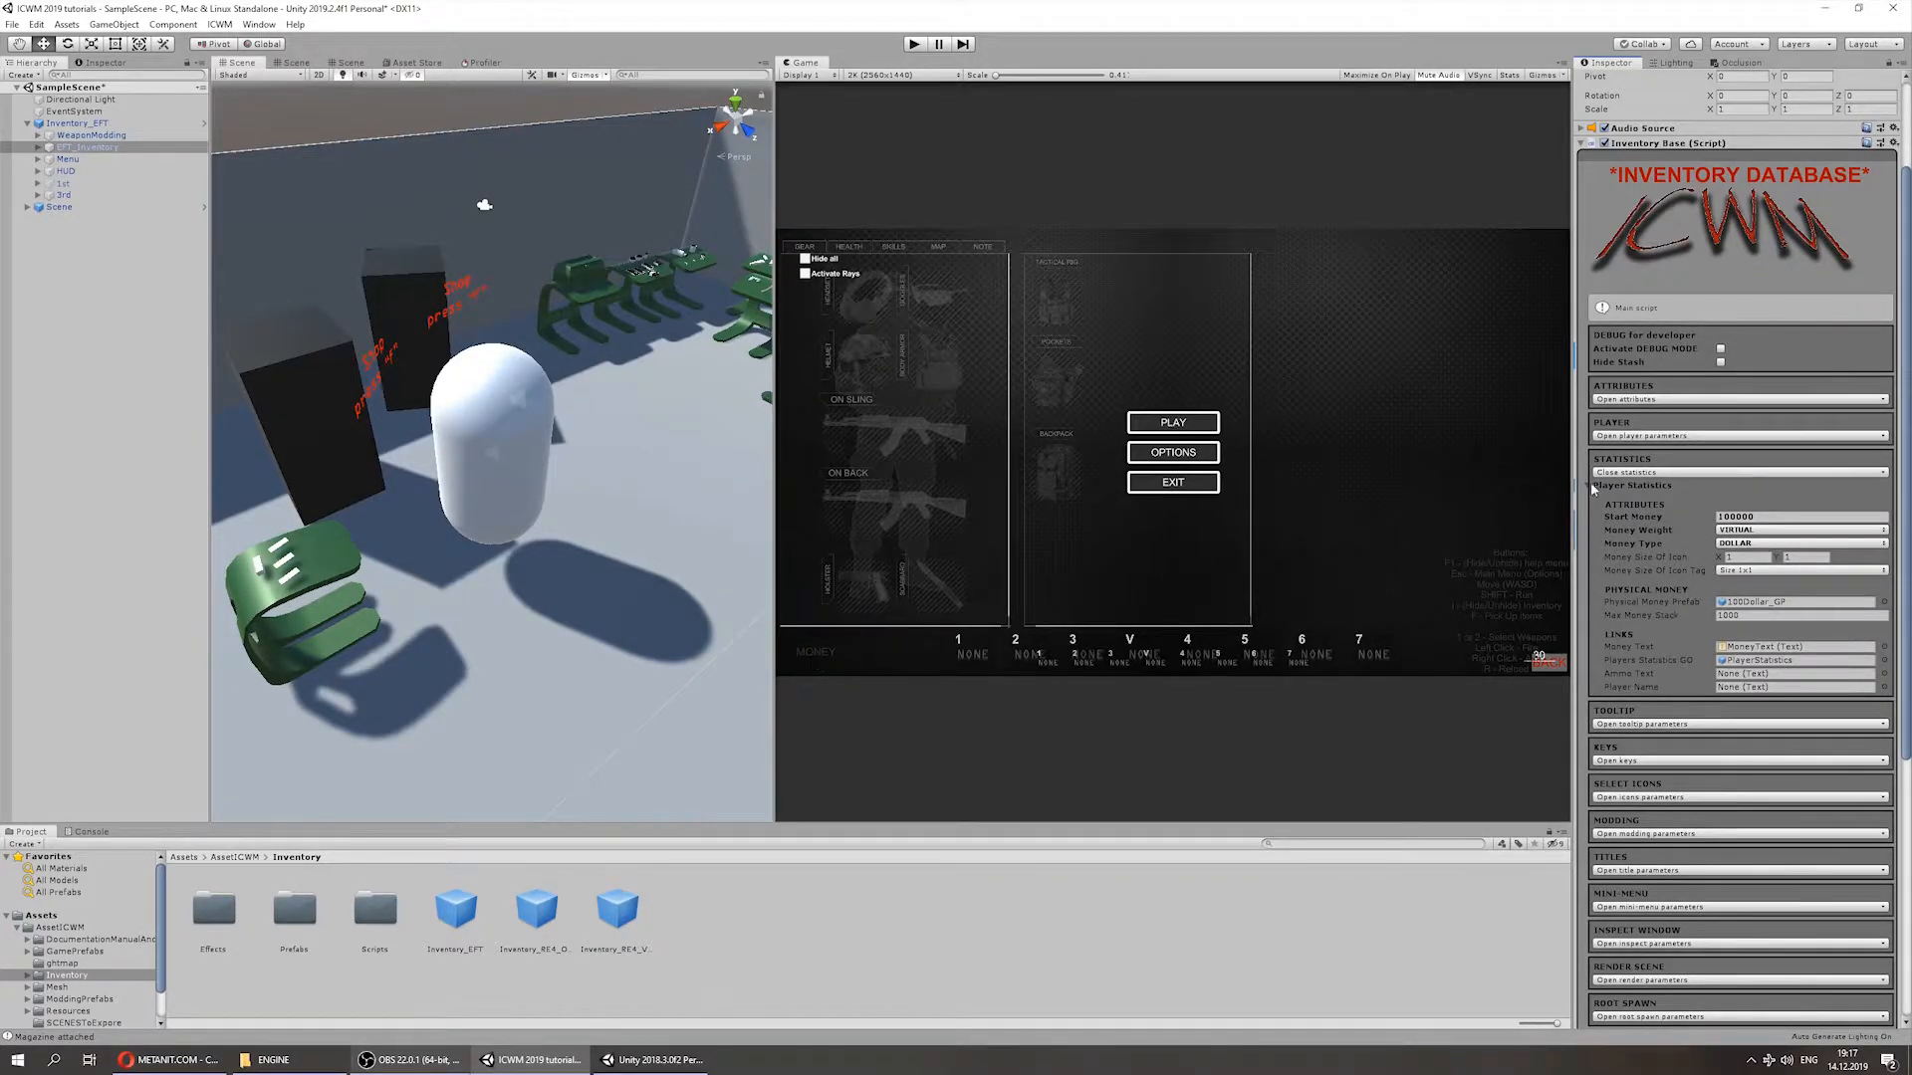
# Step: Examine the Start Money field and the Money Weight options in Player Statistics, and collapse the Statistics section
pyautogui.click(1758, 516)
pyautogui.click(1744, 517)
pyautogui.click(1738, 532)
pyautogui.click(1738, 538)
pyautogui.click(1736, 532)
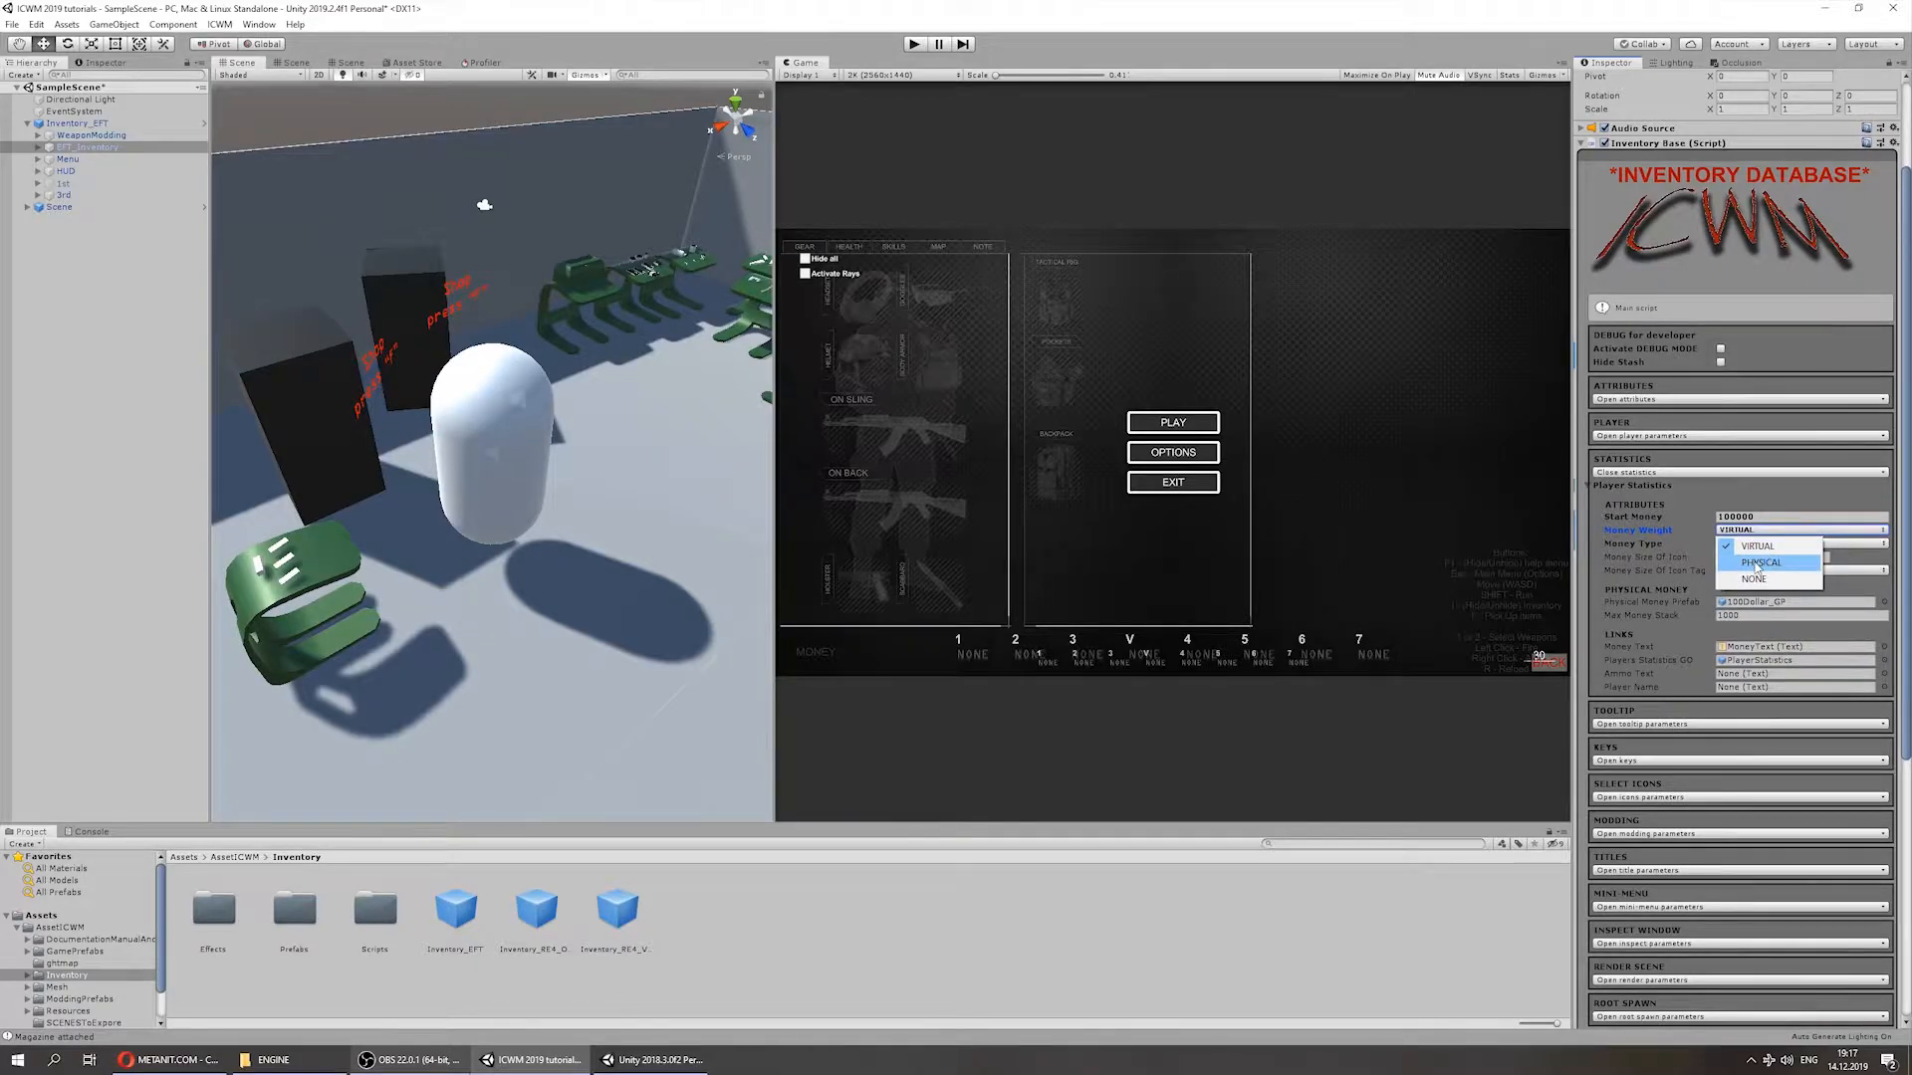
pyautogui.click(1760, 519)
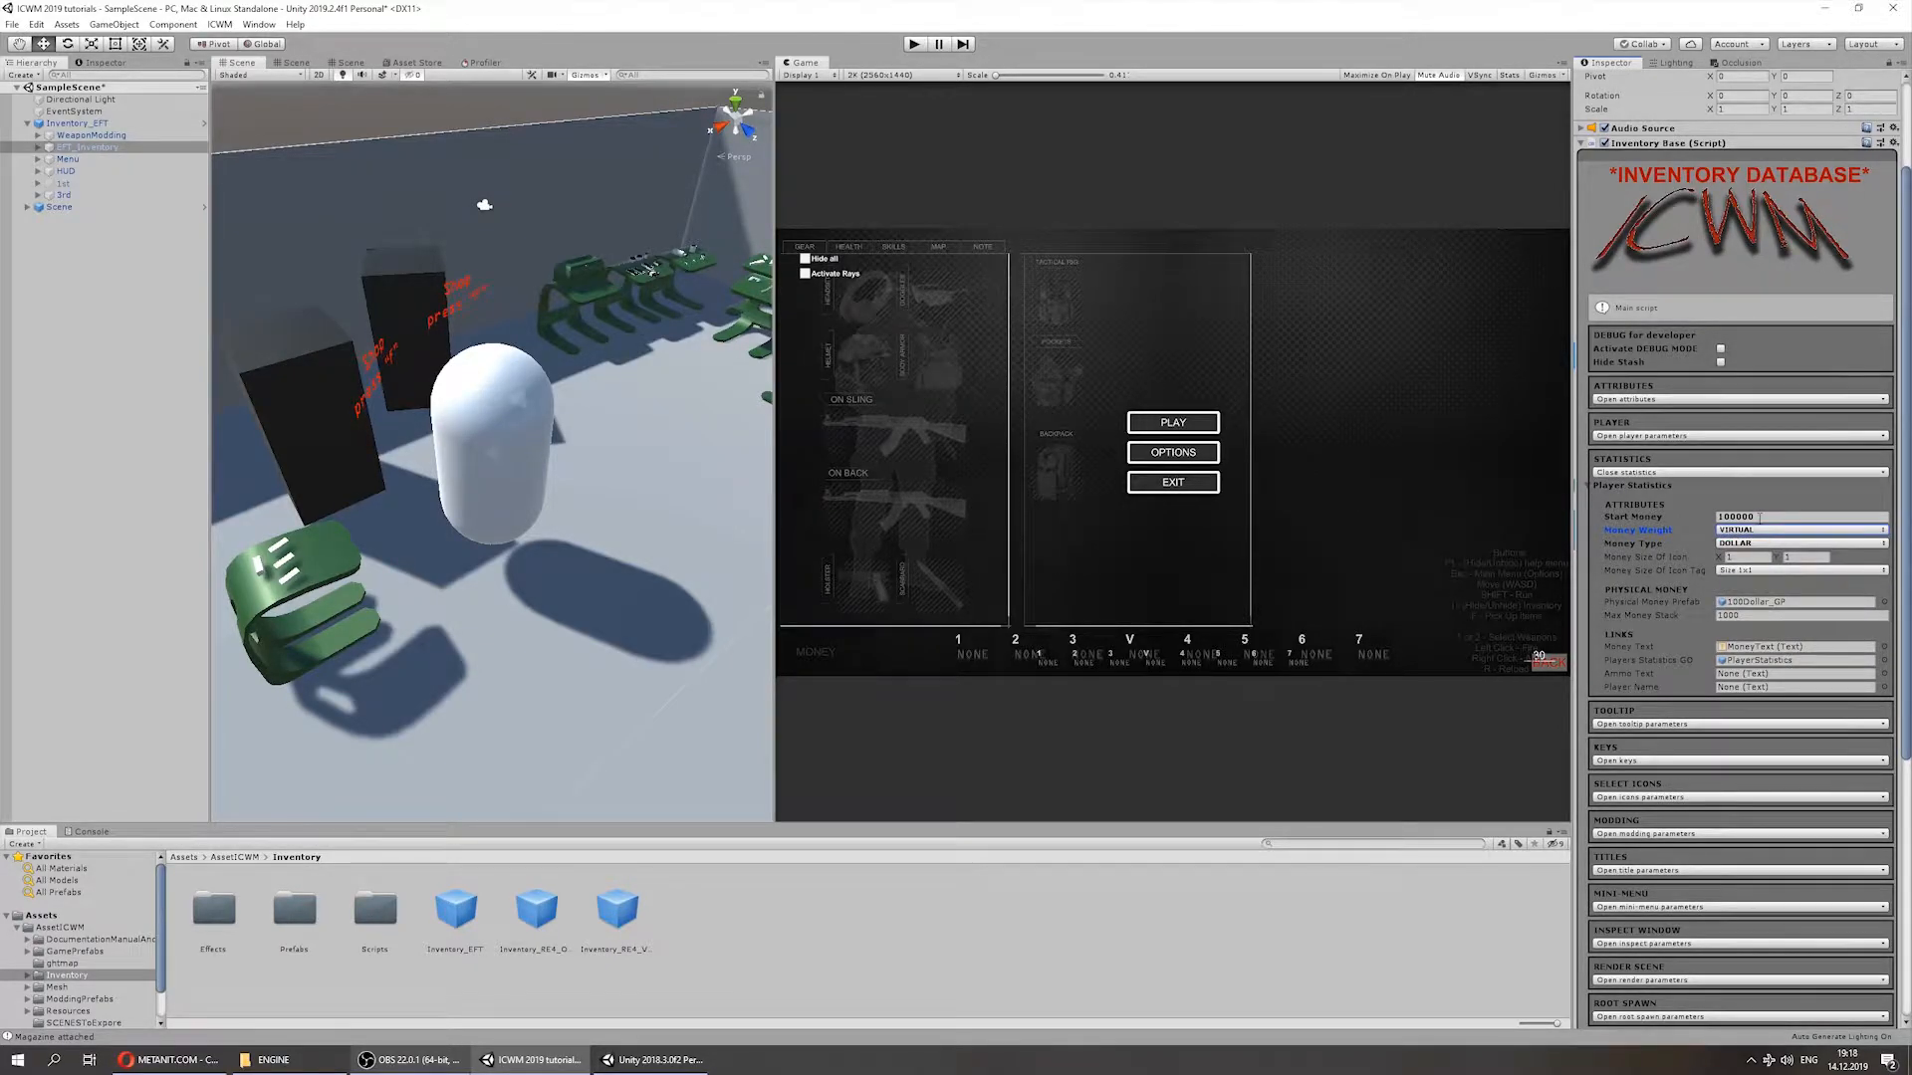
pyautogui.click(1759, 517)
pyautogui.click(1652, 473)
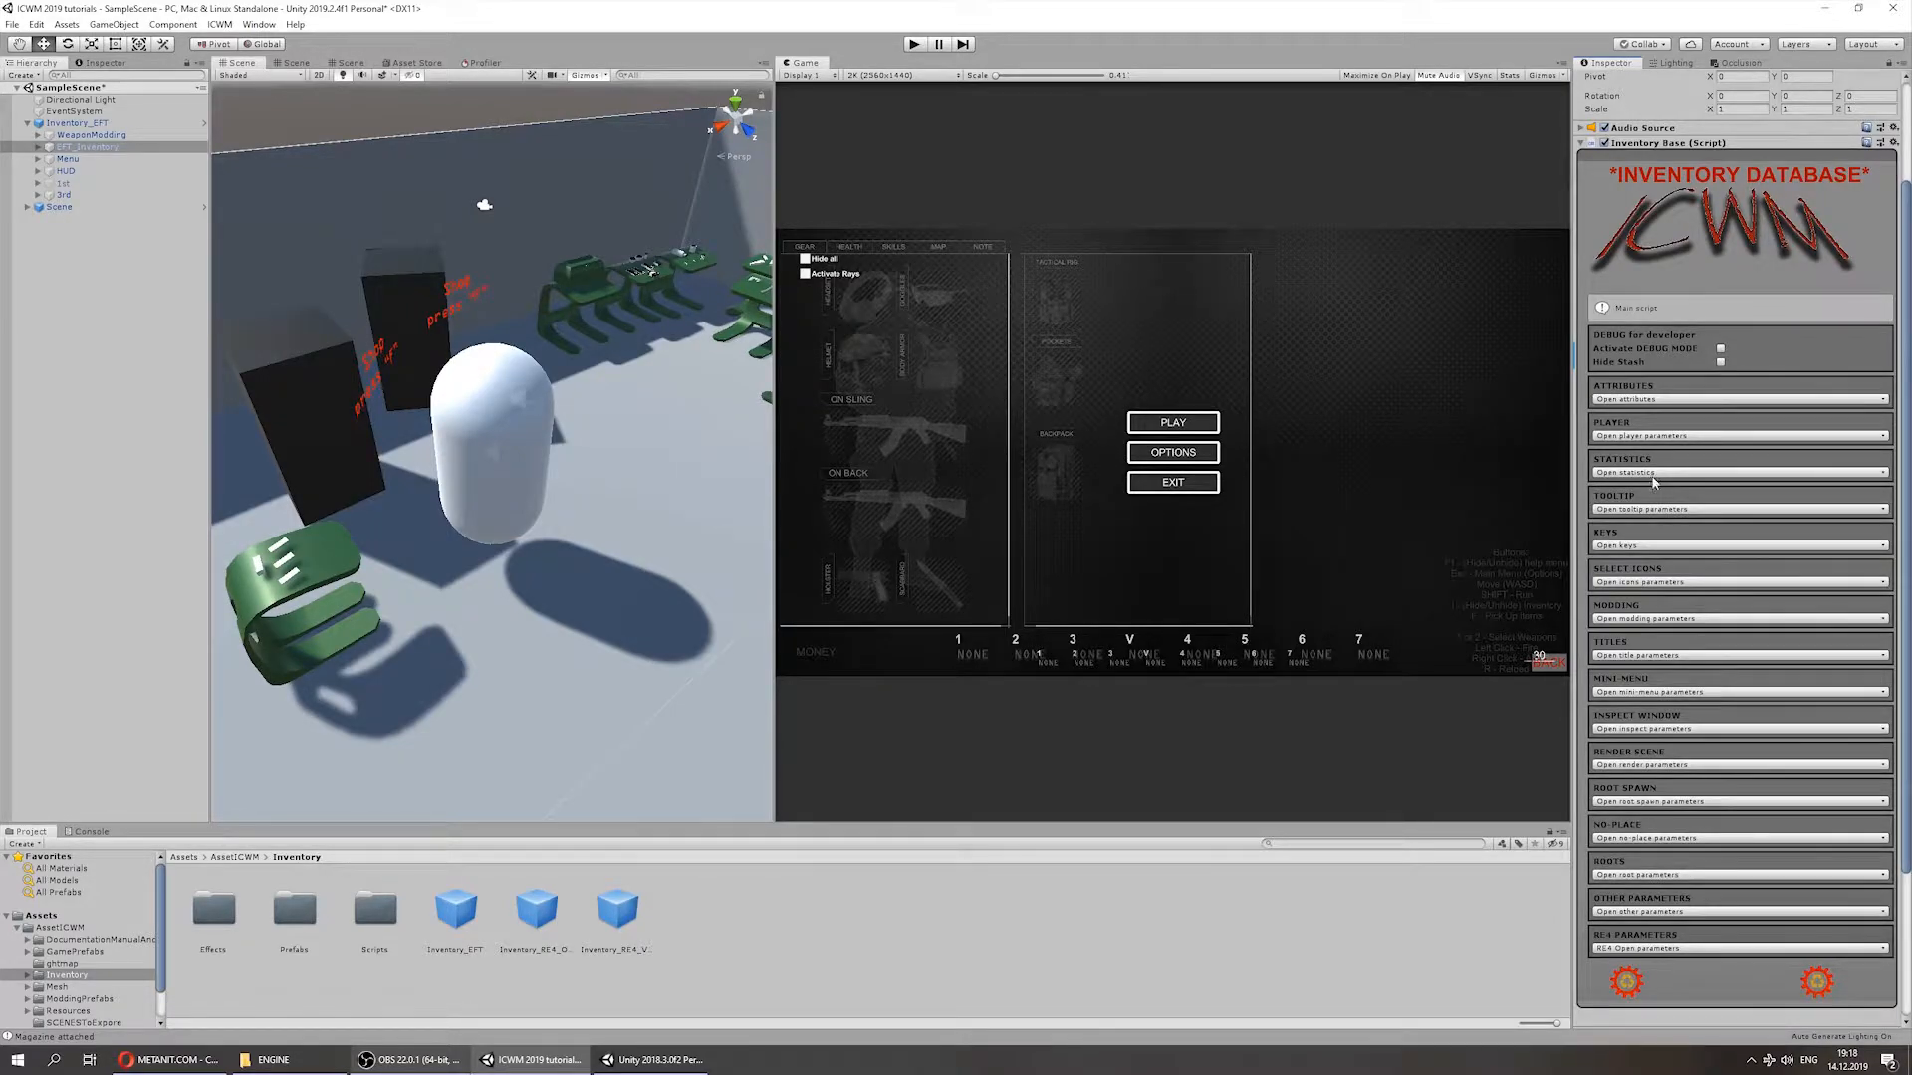
# Step: Set Wait For Second to 0.5 in the Tooltip section of Inventory Base and widen the Game view
pyautogui.click(1643, 510)
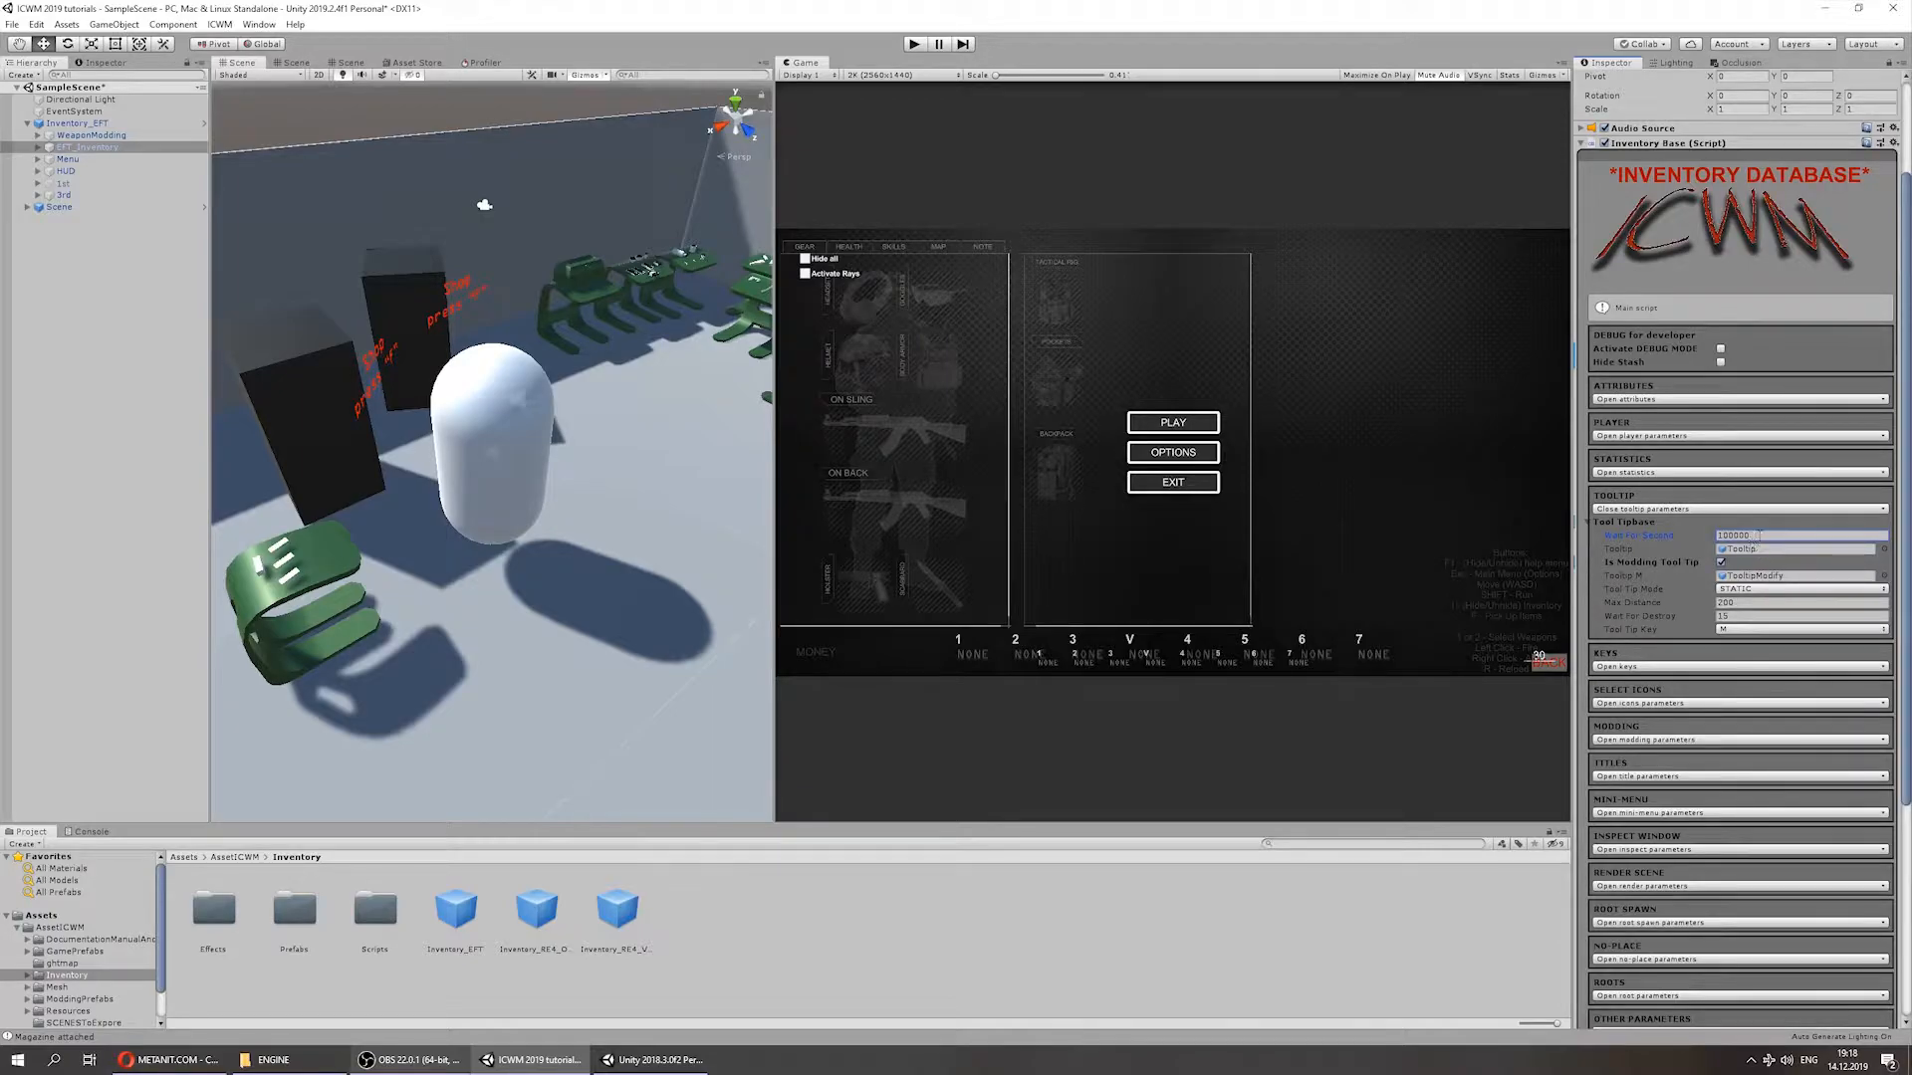
pyautogui.write('0.')
pyautogui.moveTo(777, 157); pyautogui.dragTo(536, 169)
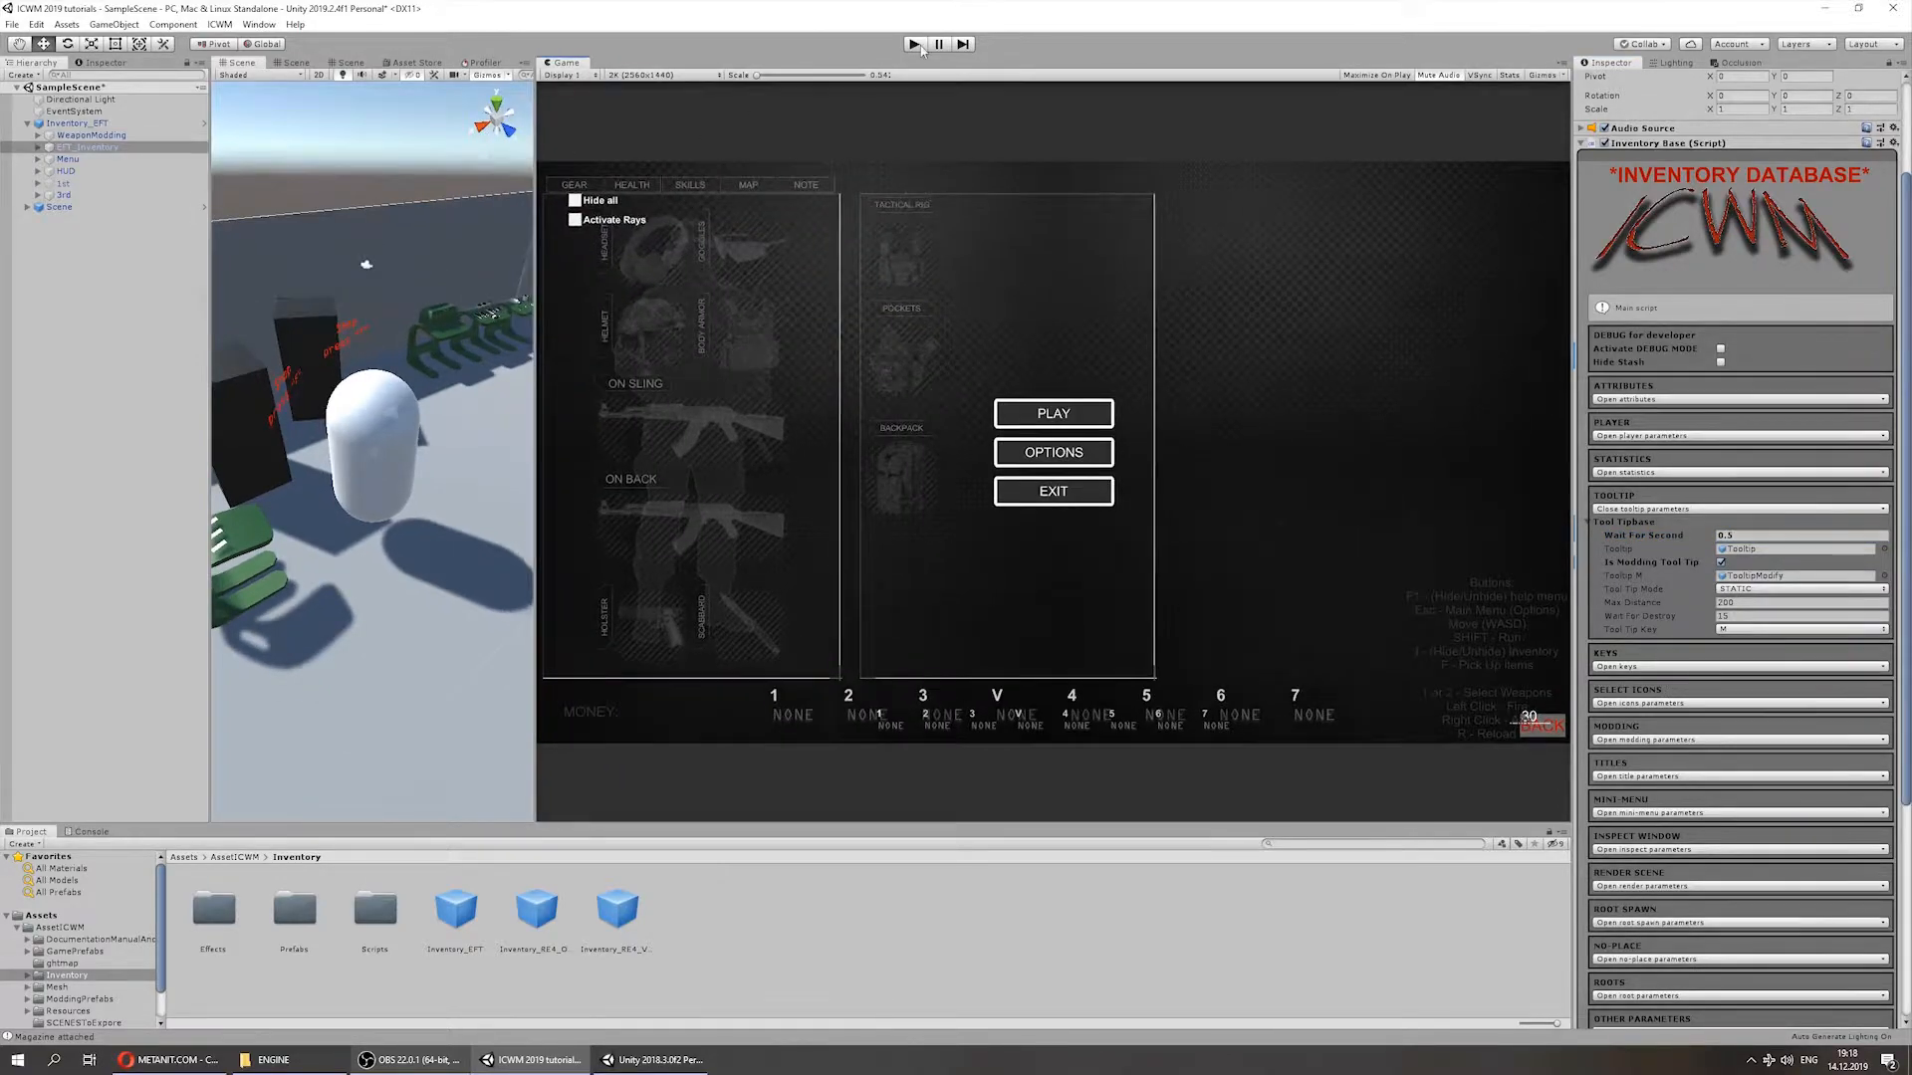
# Step: Run the game with the 3rd player, check the inventory for items, and stop play mode
pyautogui.click(914, 44)
pyautogui.click(914, 43)
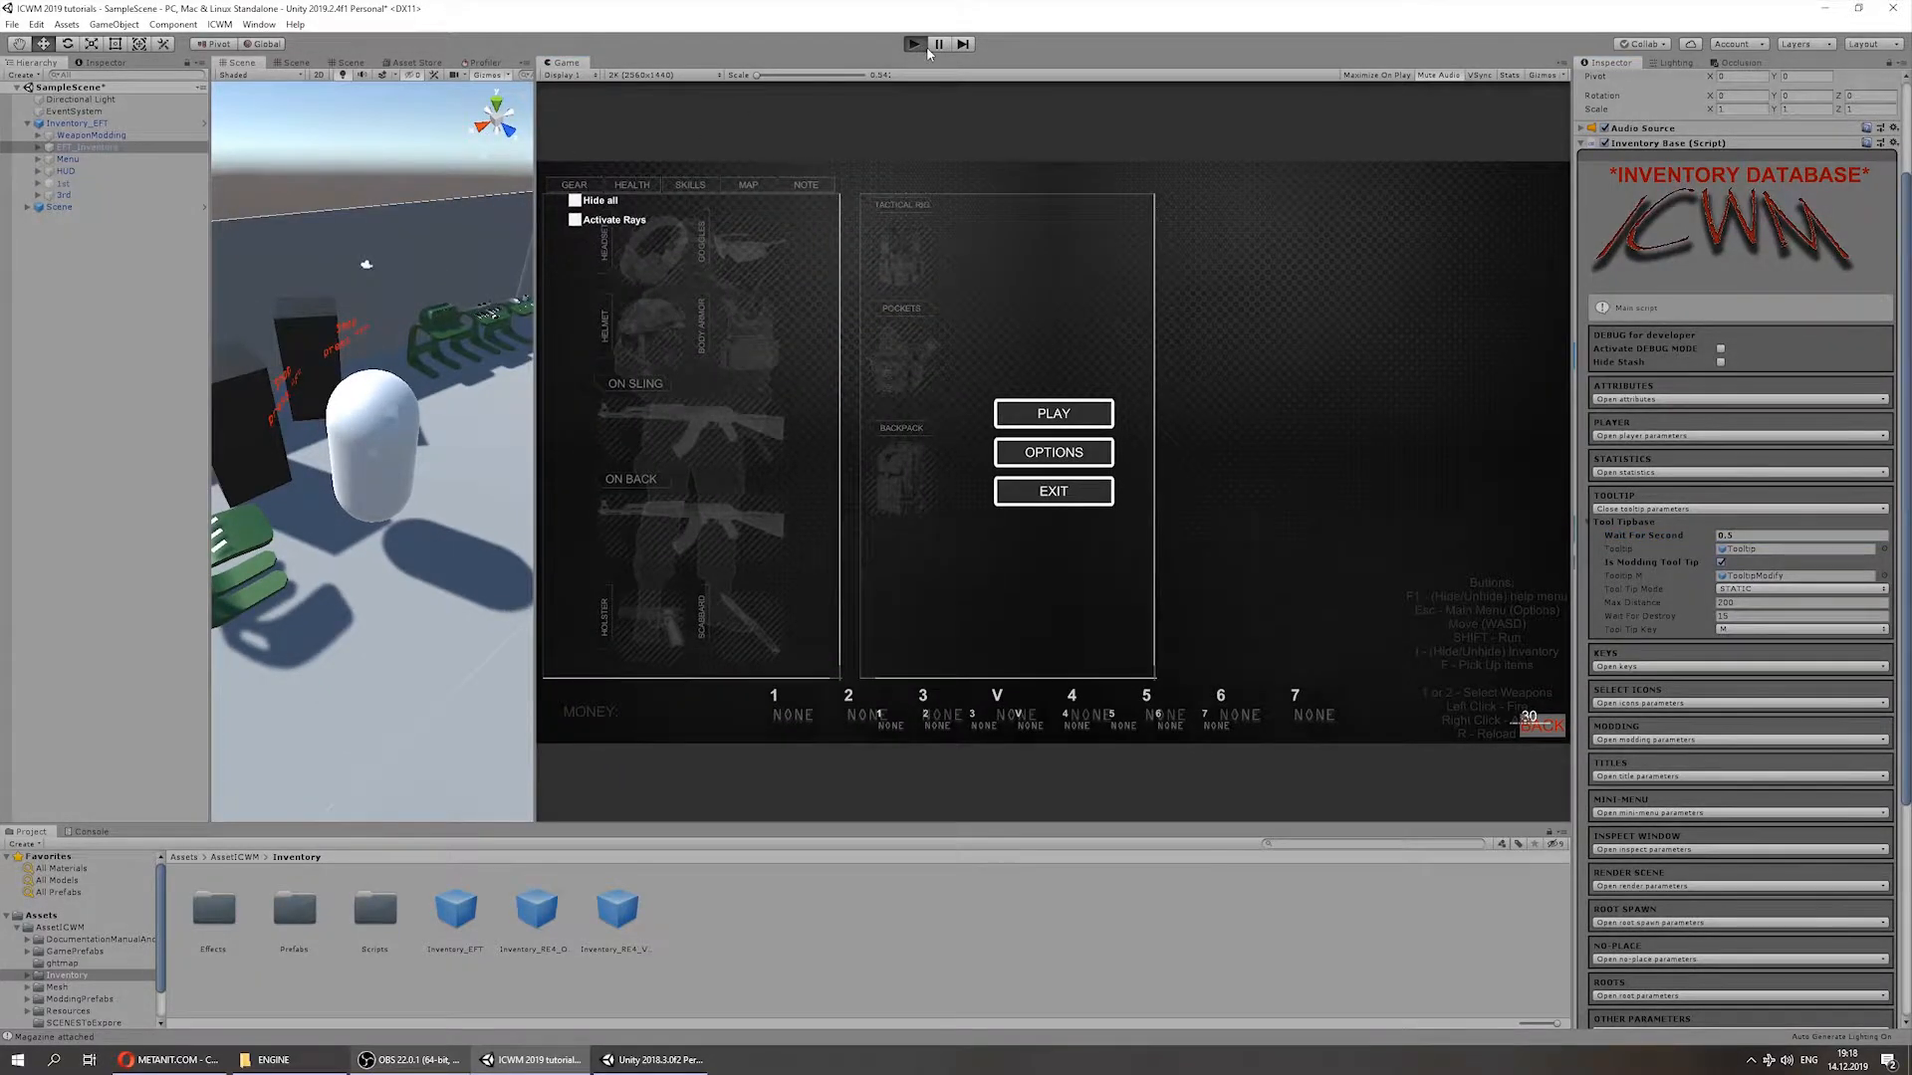
pyautogui.press('i')
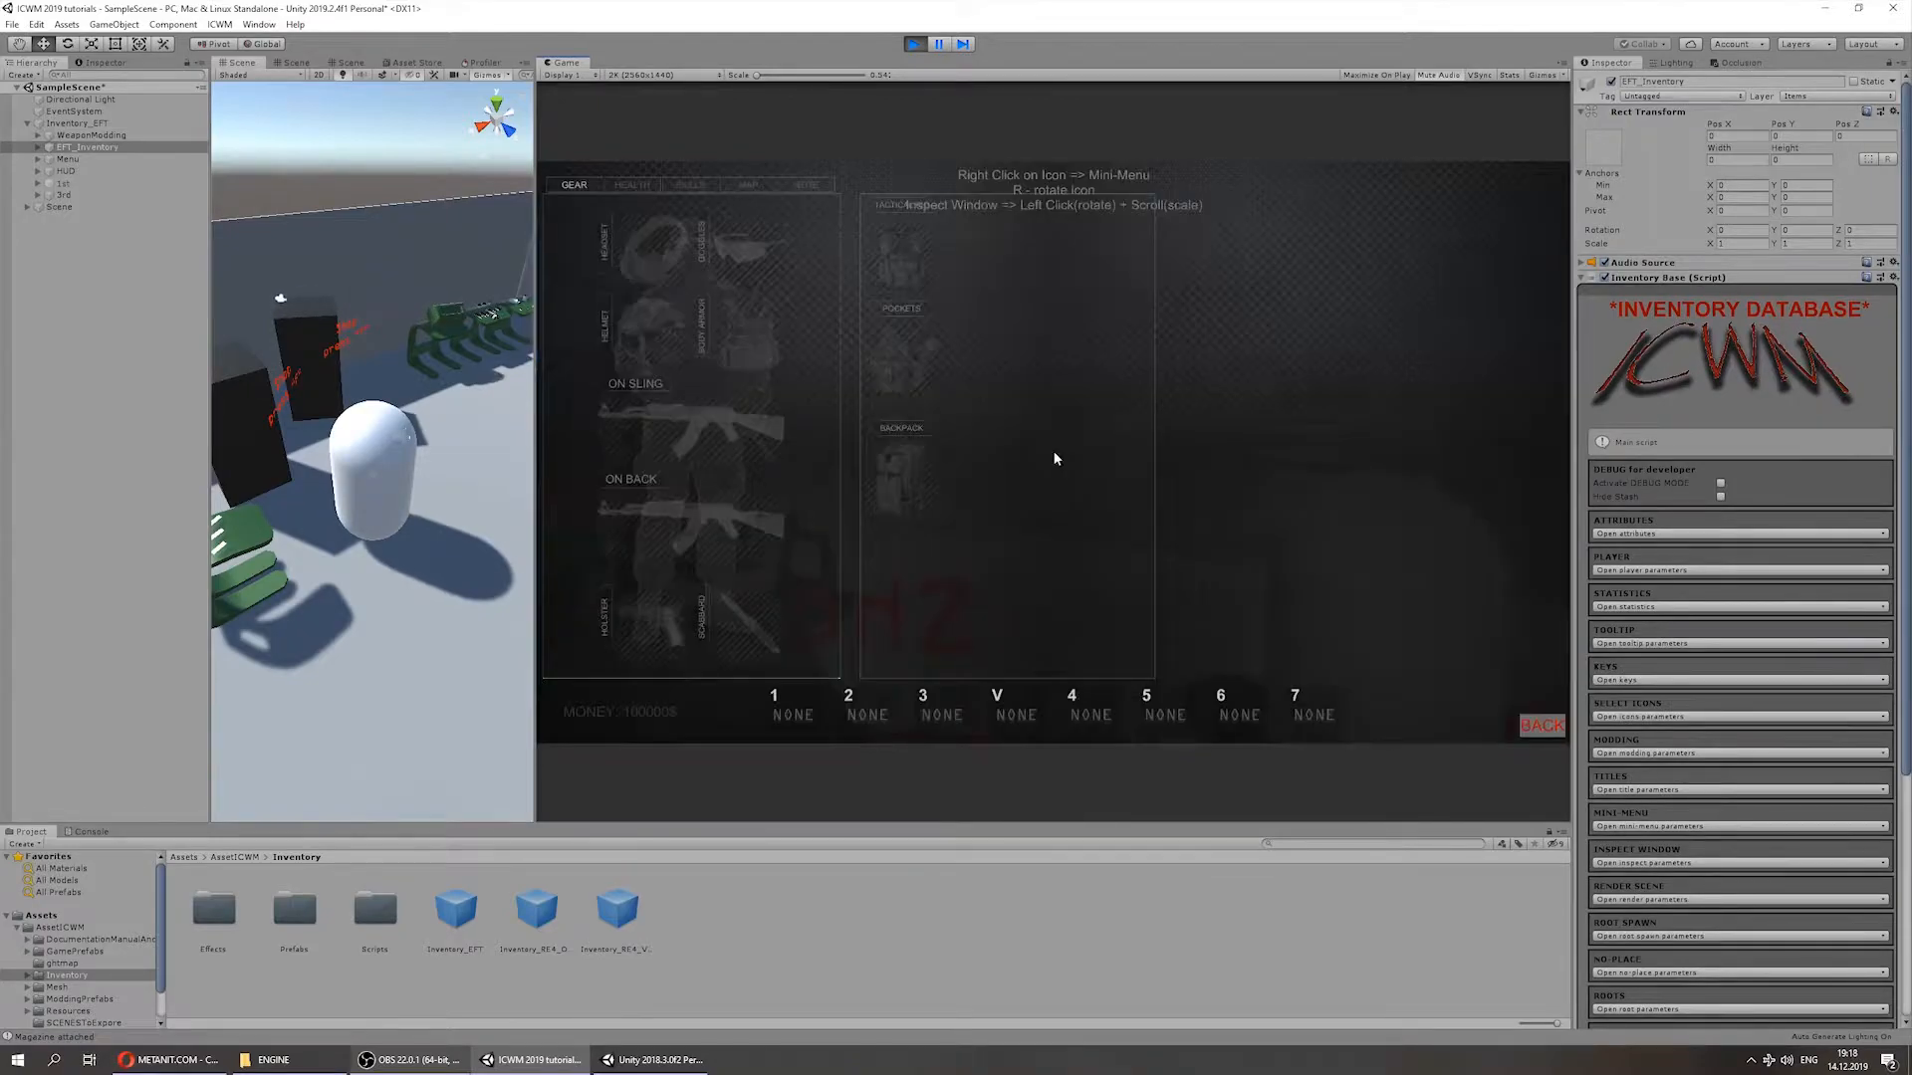
pyautogui.hotkey('ctrl', 'p')
# Step: Activate the 1st player object and deactivate the 3rd player object
pyautogui.click(63, 183)
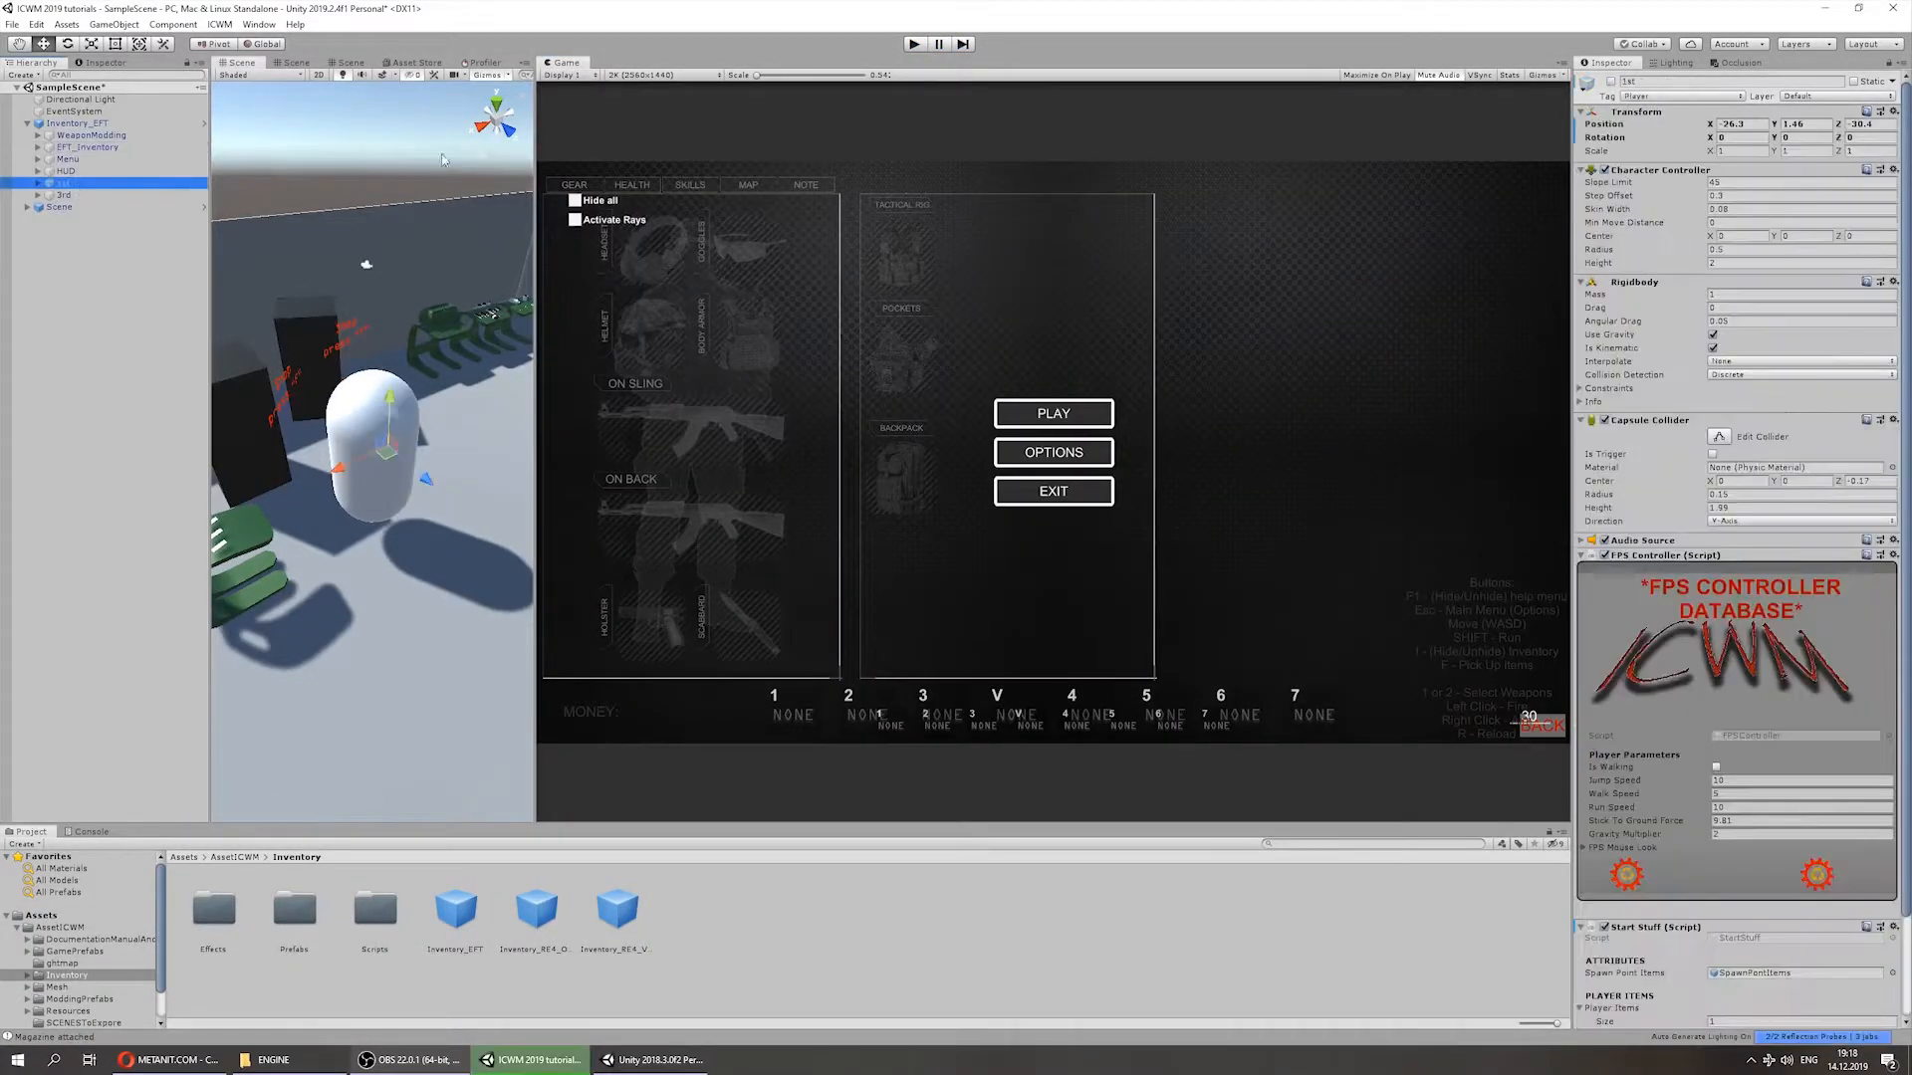
pyautogui.click(1611, 82)
pyautogui.click(63, 195)
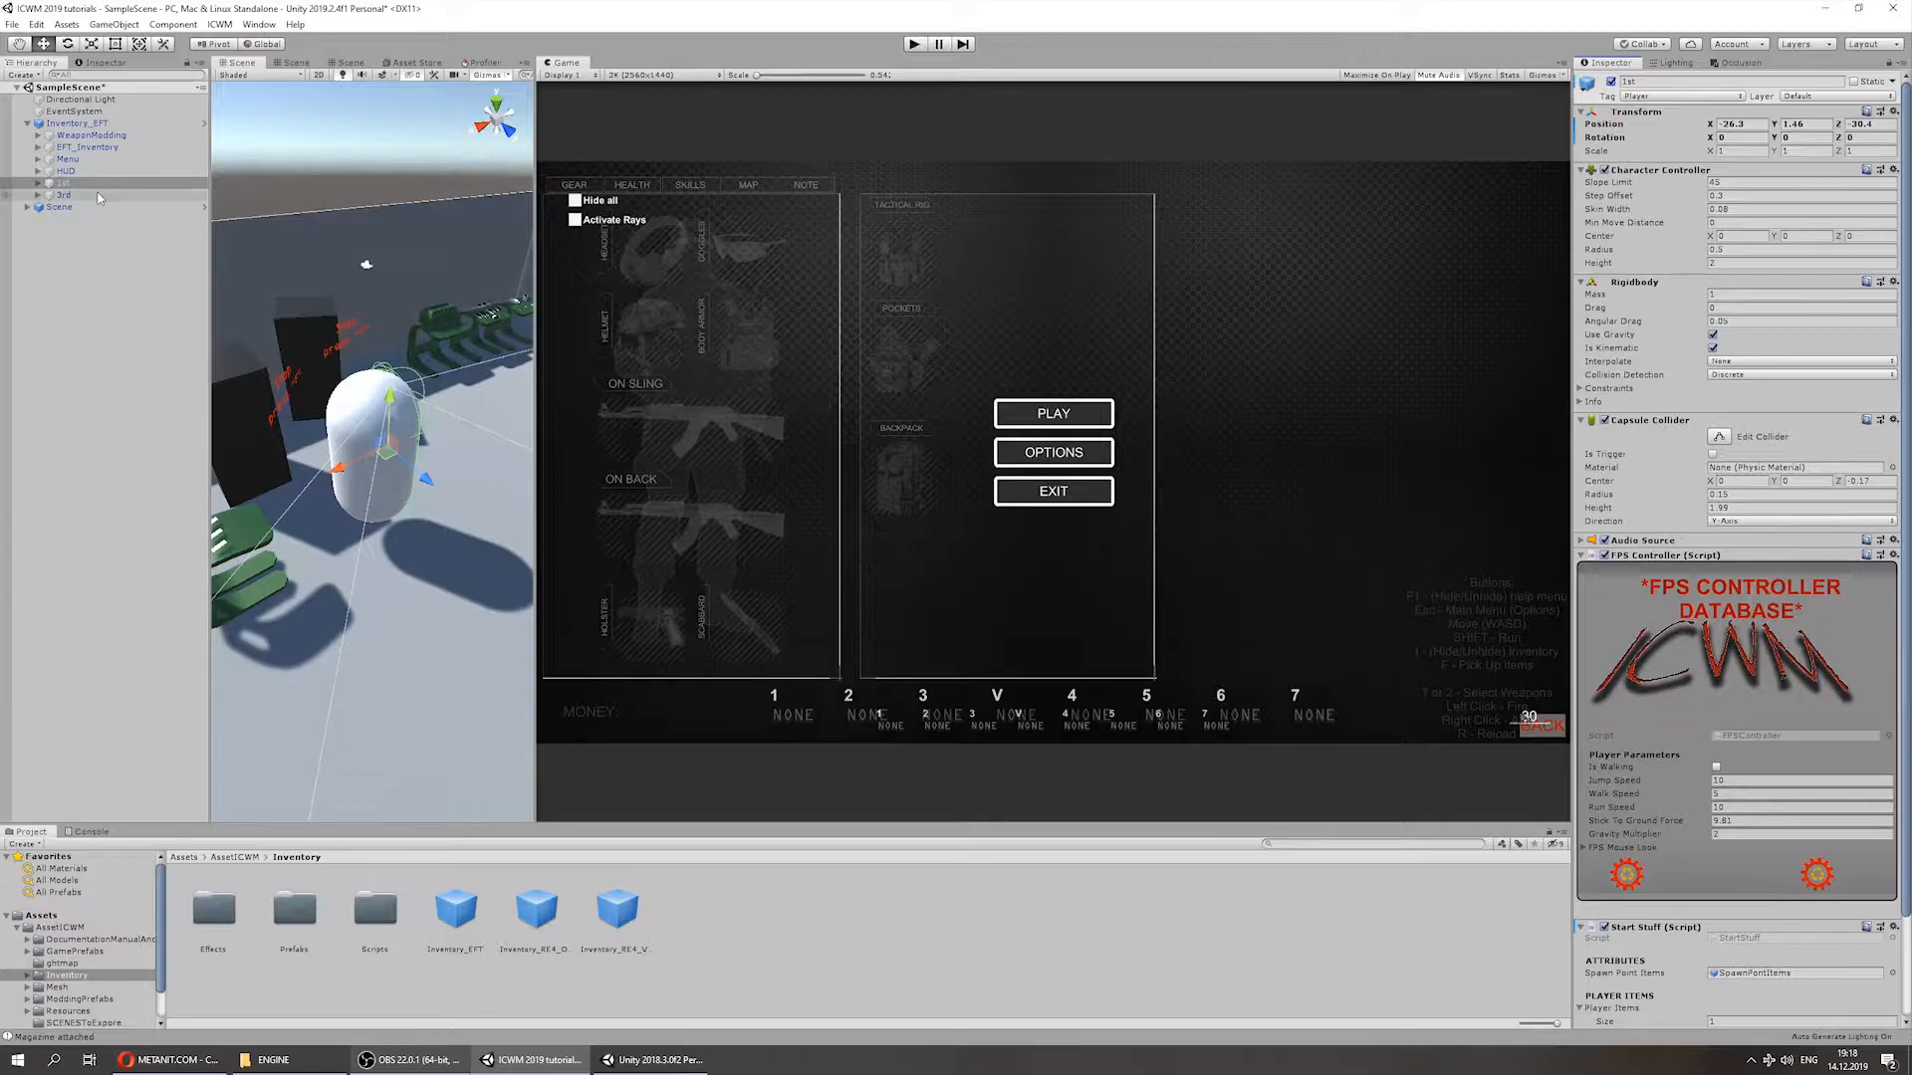
pyautogui.click(1611, 81)
# Step: Run the game, check the backpack's tooltip in the inventory, and review the Tooltip parameters of EFT_Inventory
pyautogui.click(87, 147)
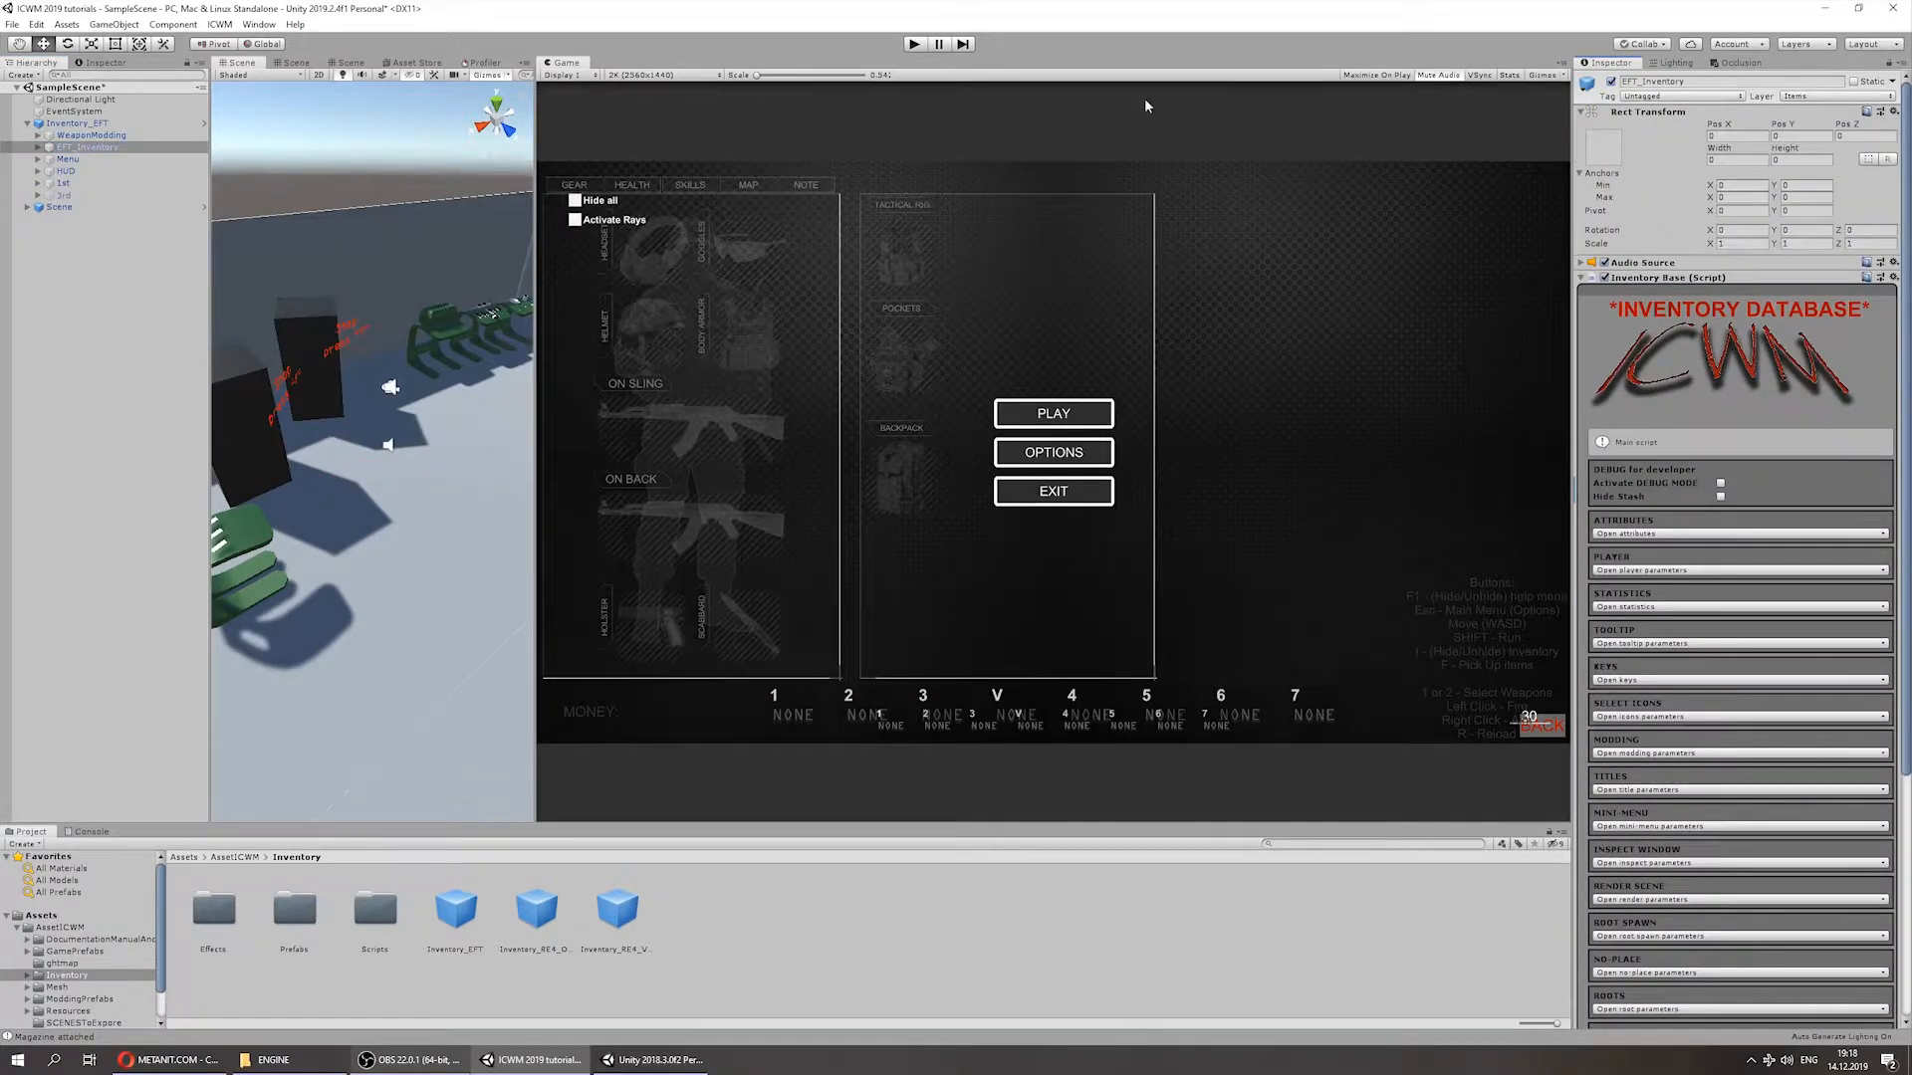
pyautogui.click(915, 44)
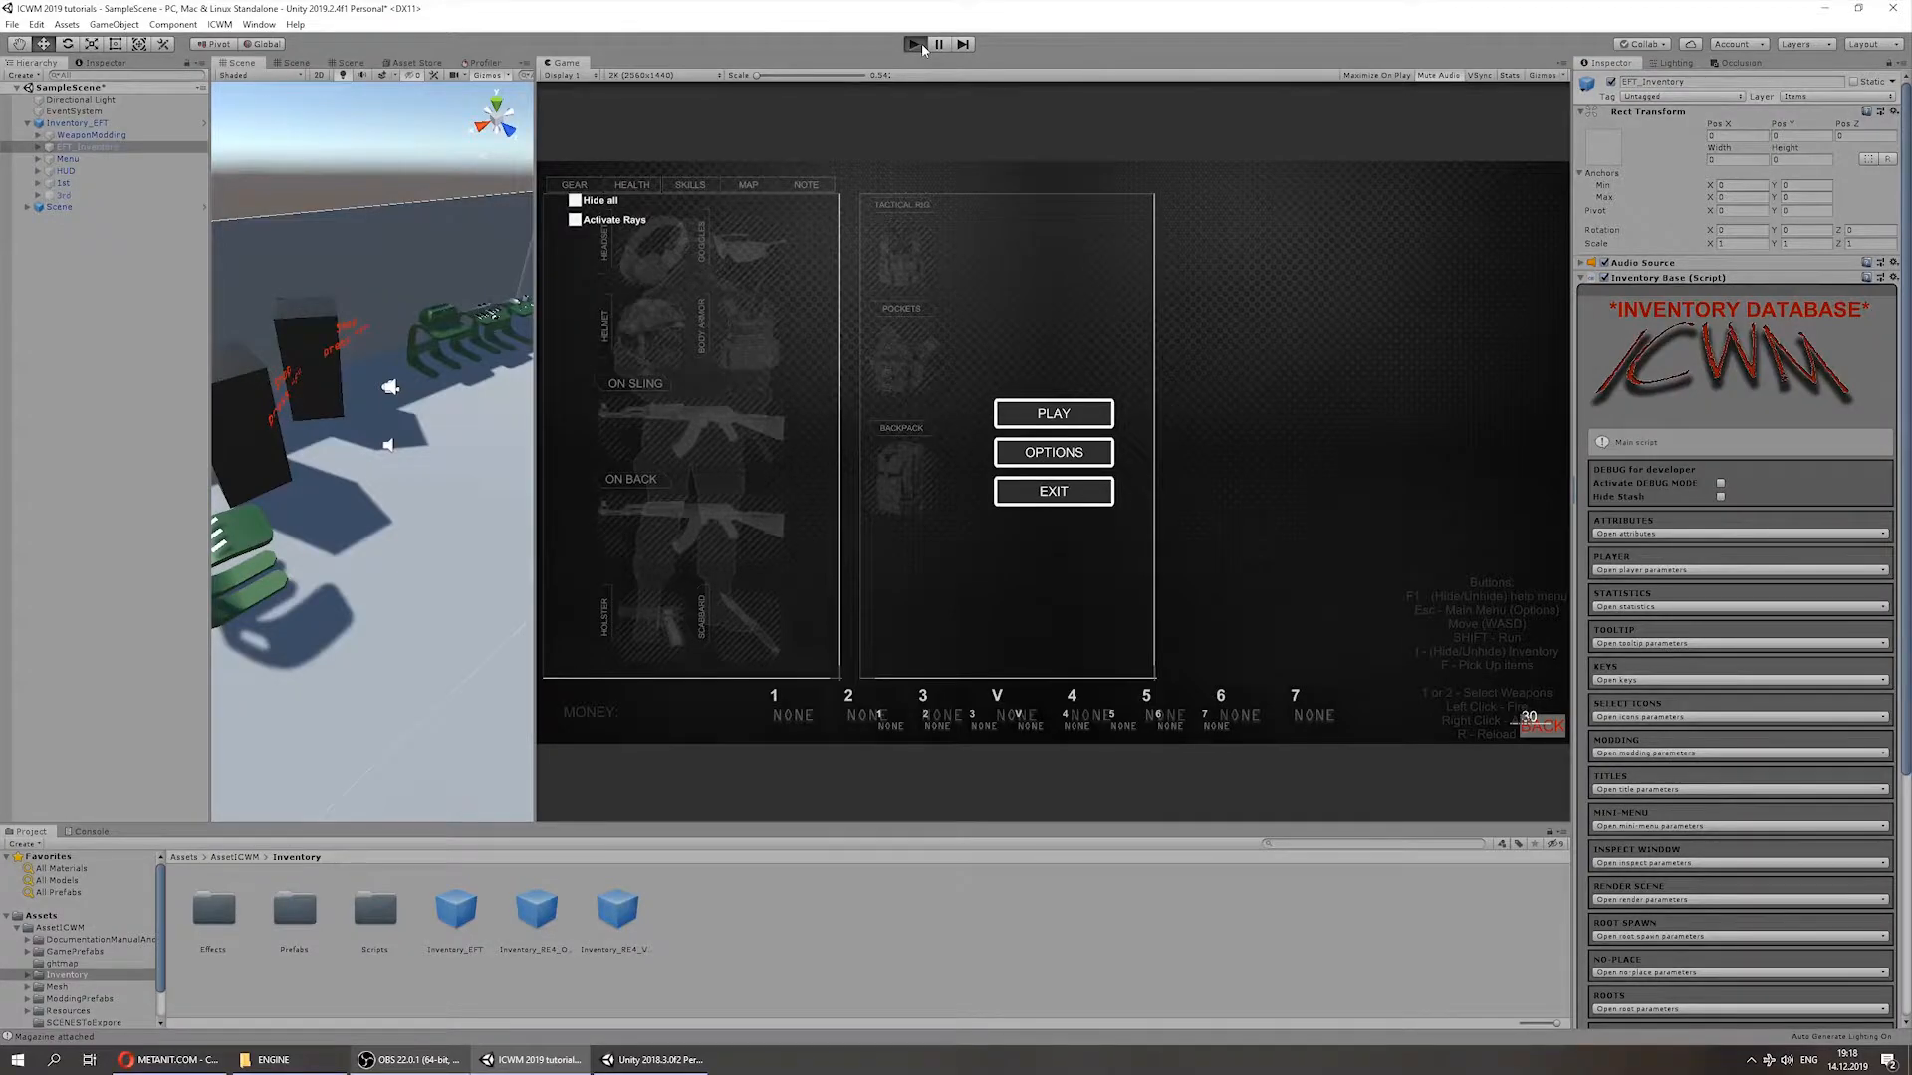
pyautogui.press('i')
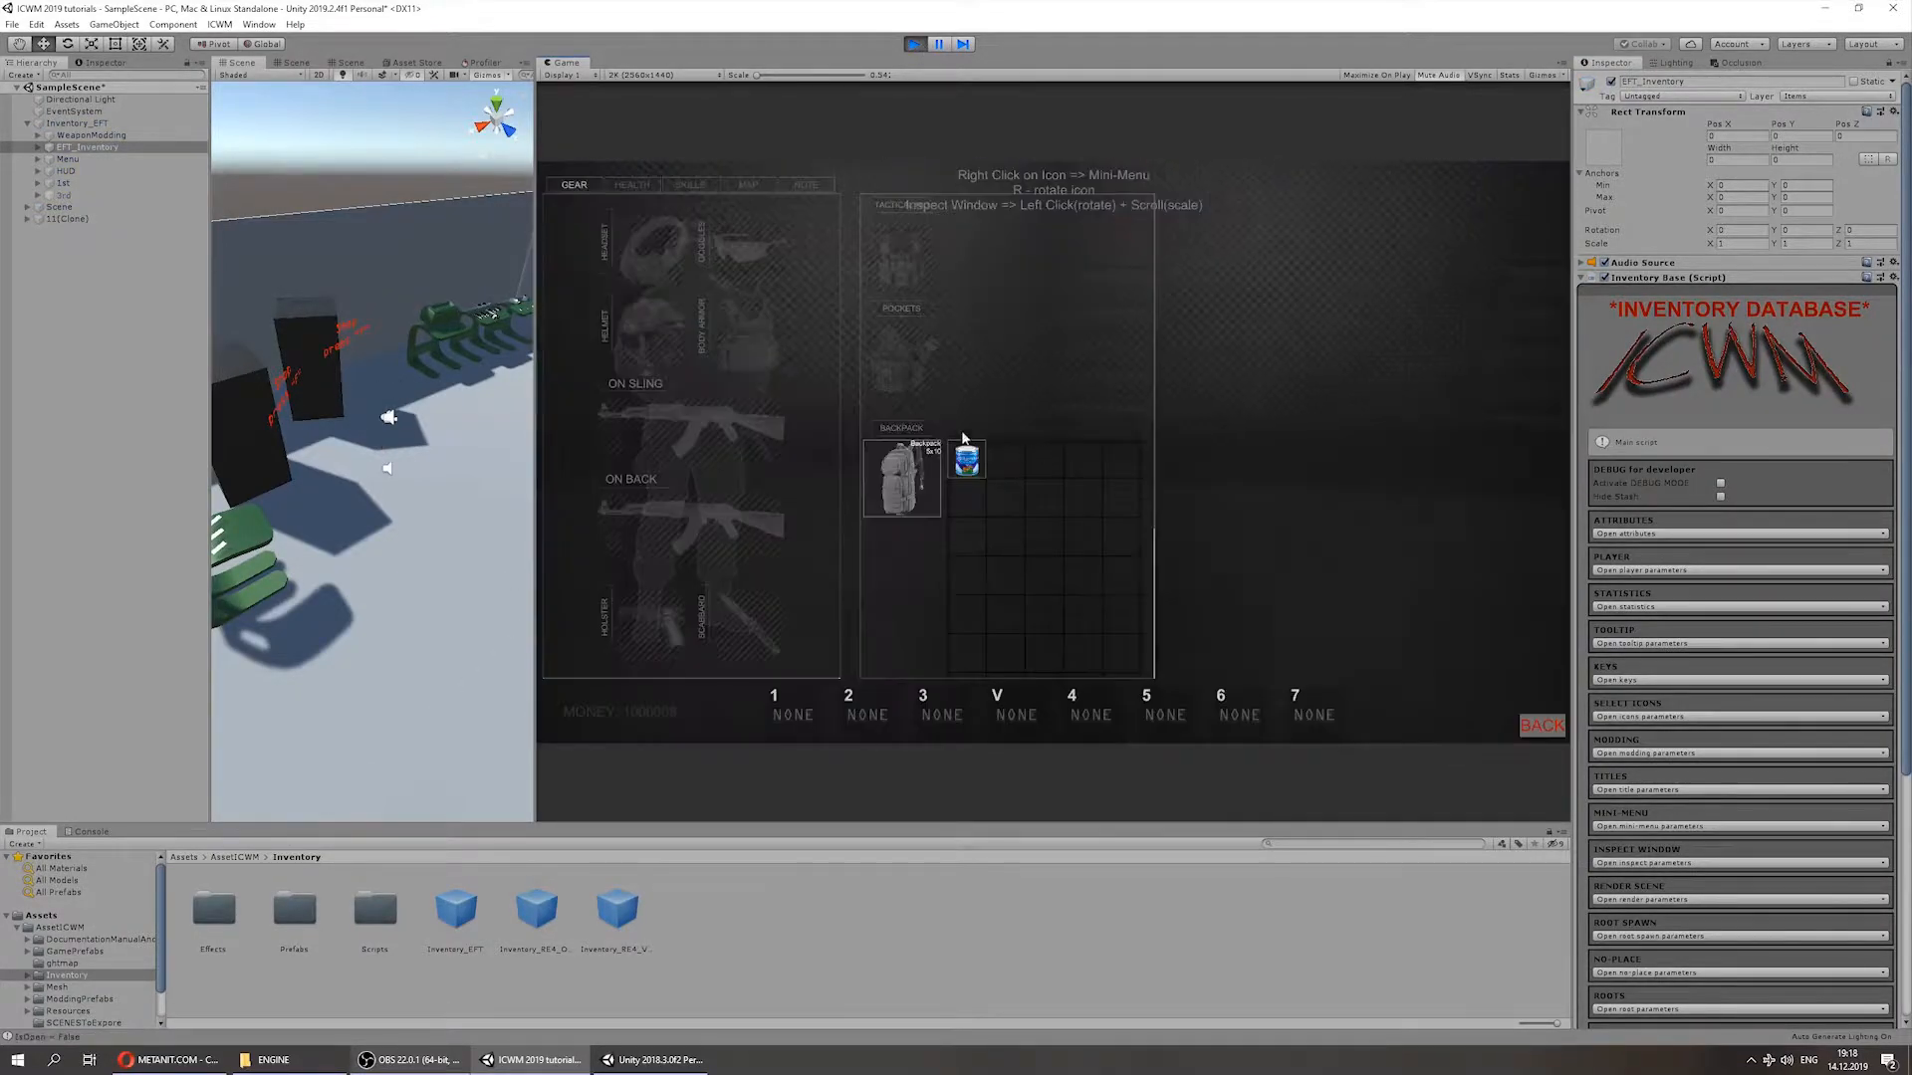
pyautogui.scroll(-1, 1045, 406)
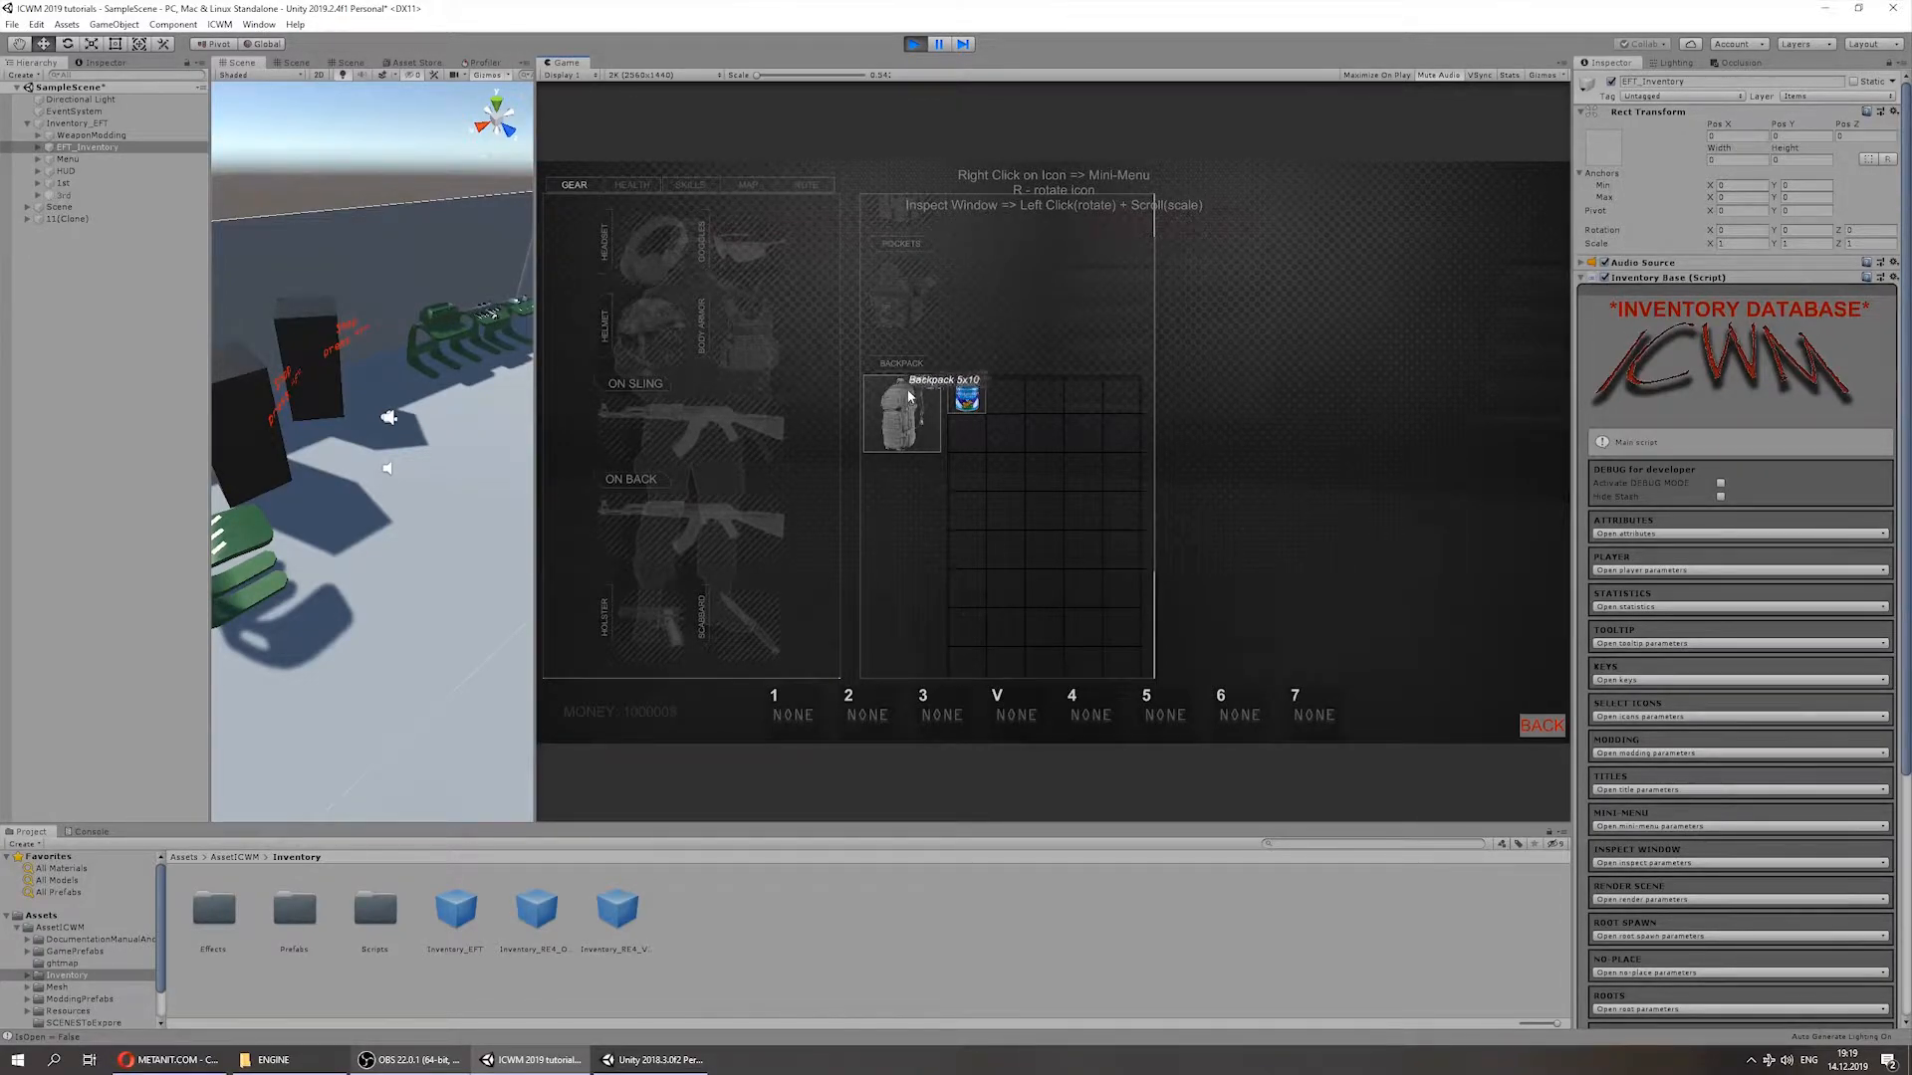
pyautogui.click(1617, 643)
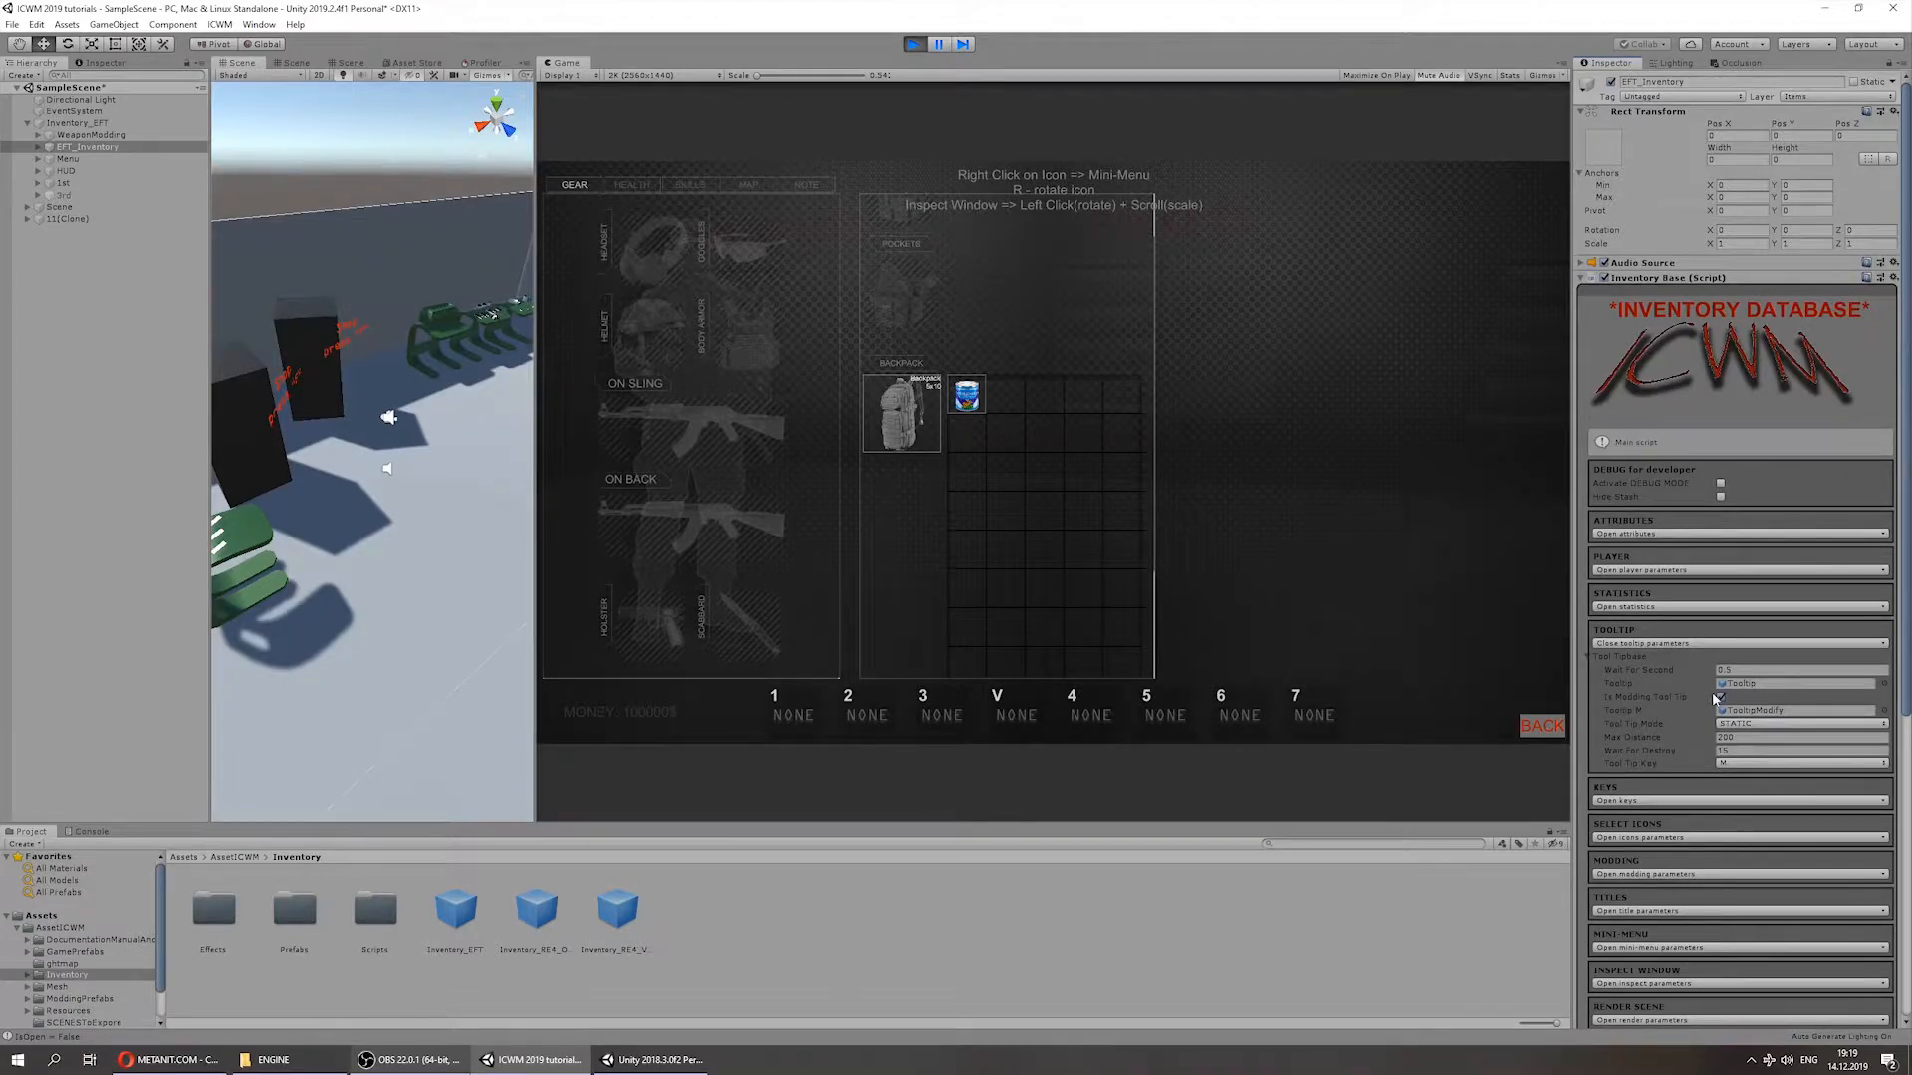
# Step: Pick up the AK47M1 in the running game and open it for weapon modding from the inventory
pyautogui.click(1562, 732)
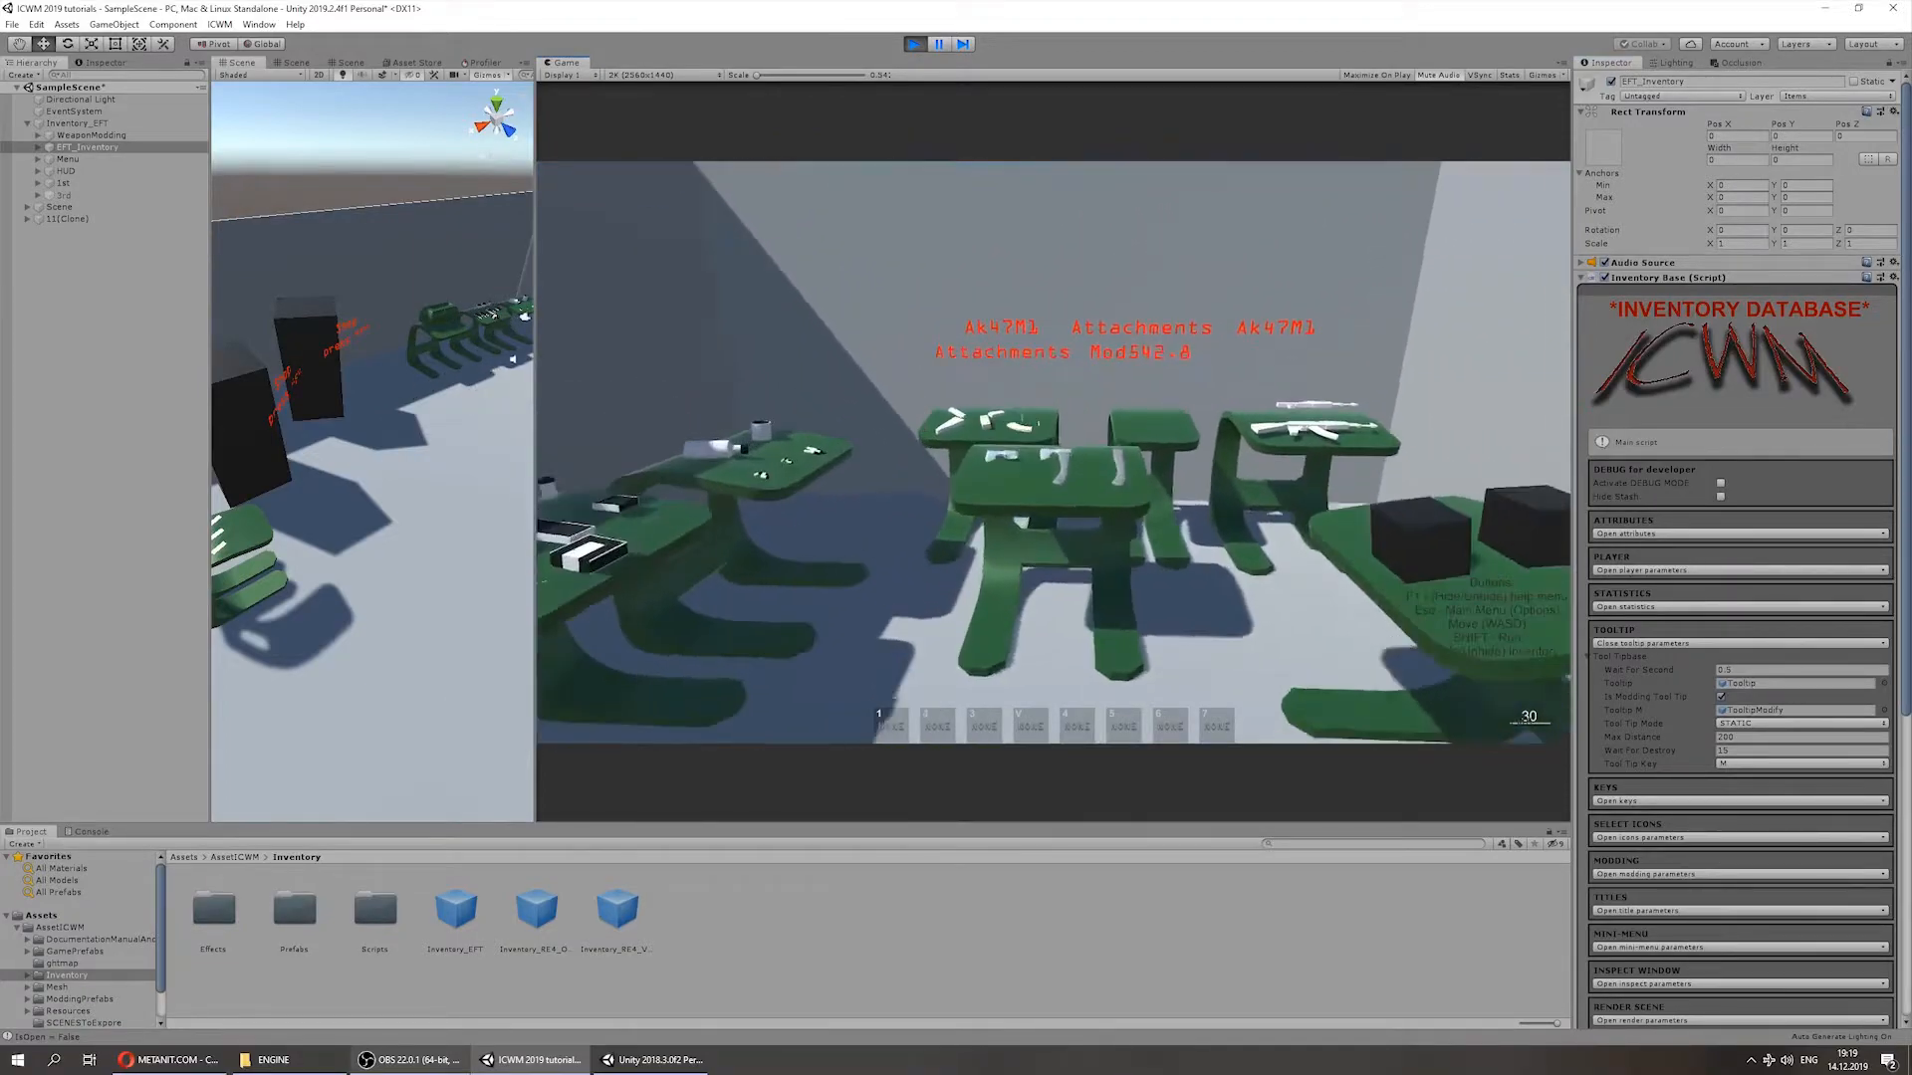
pyautogui.press('i')
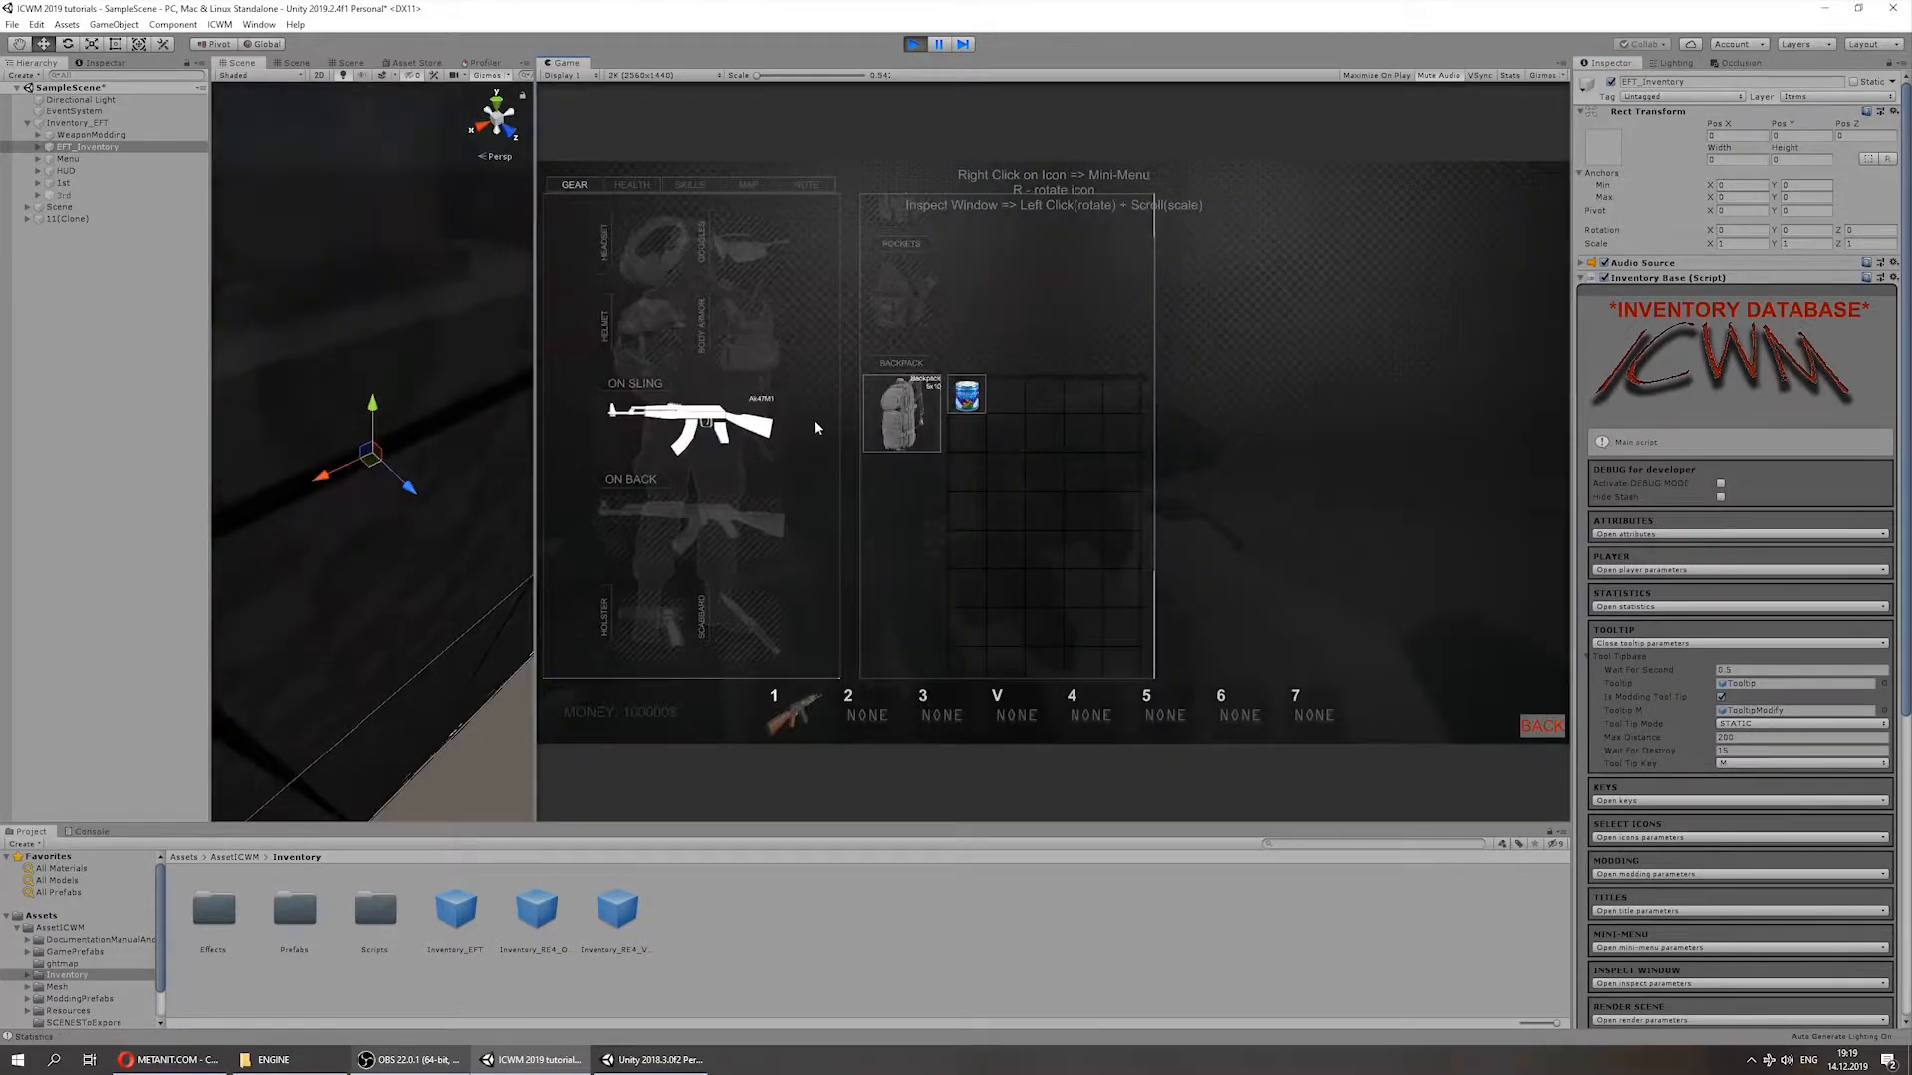
pyautogui.rightClick(768, 422)
pyautogui.click(805, 388)
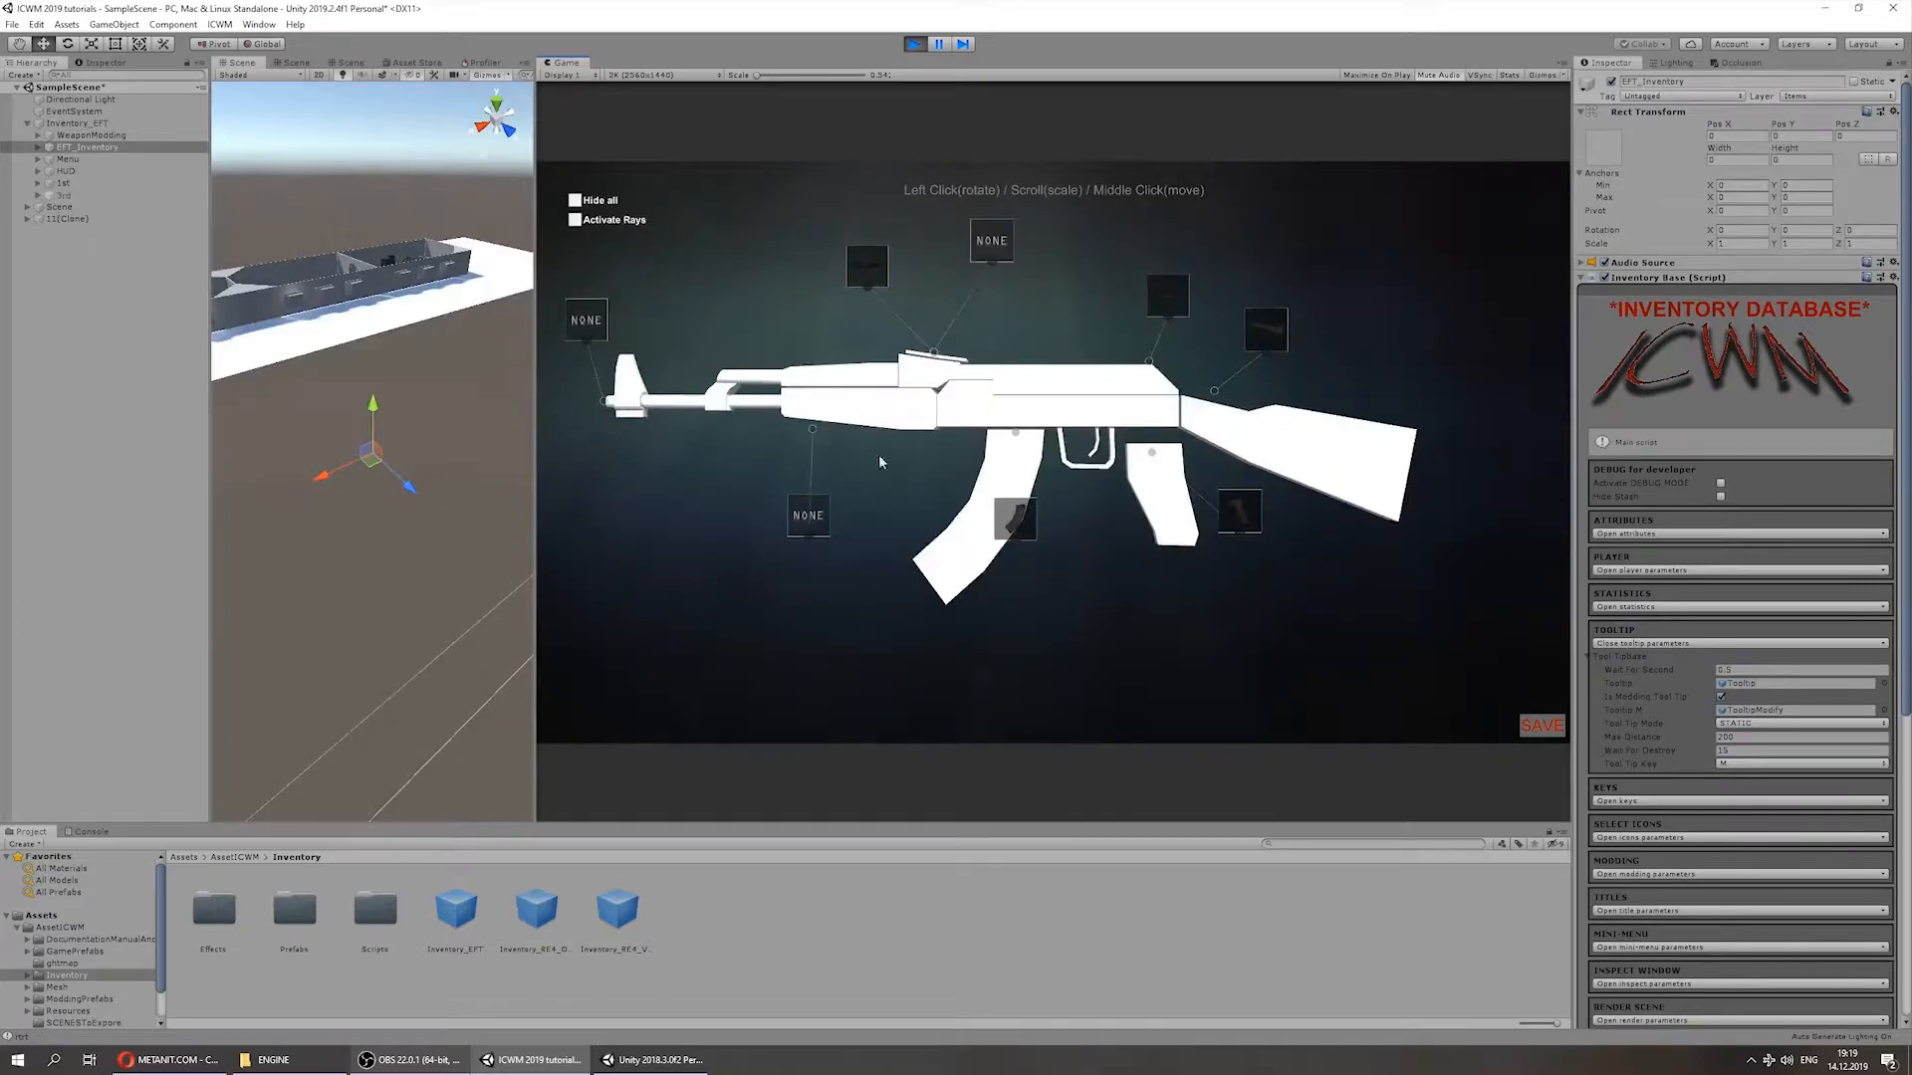
# Step: Activate rays in the AK47M1 modding view and enter placeholder text beginning "fghfghf g hfg" as the MagazineBase tooltip's description
pyautogui.click(575, 220)
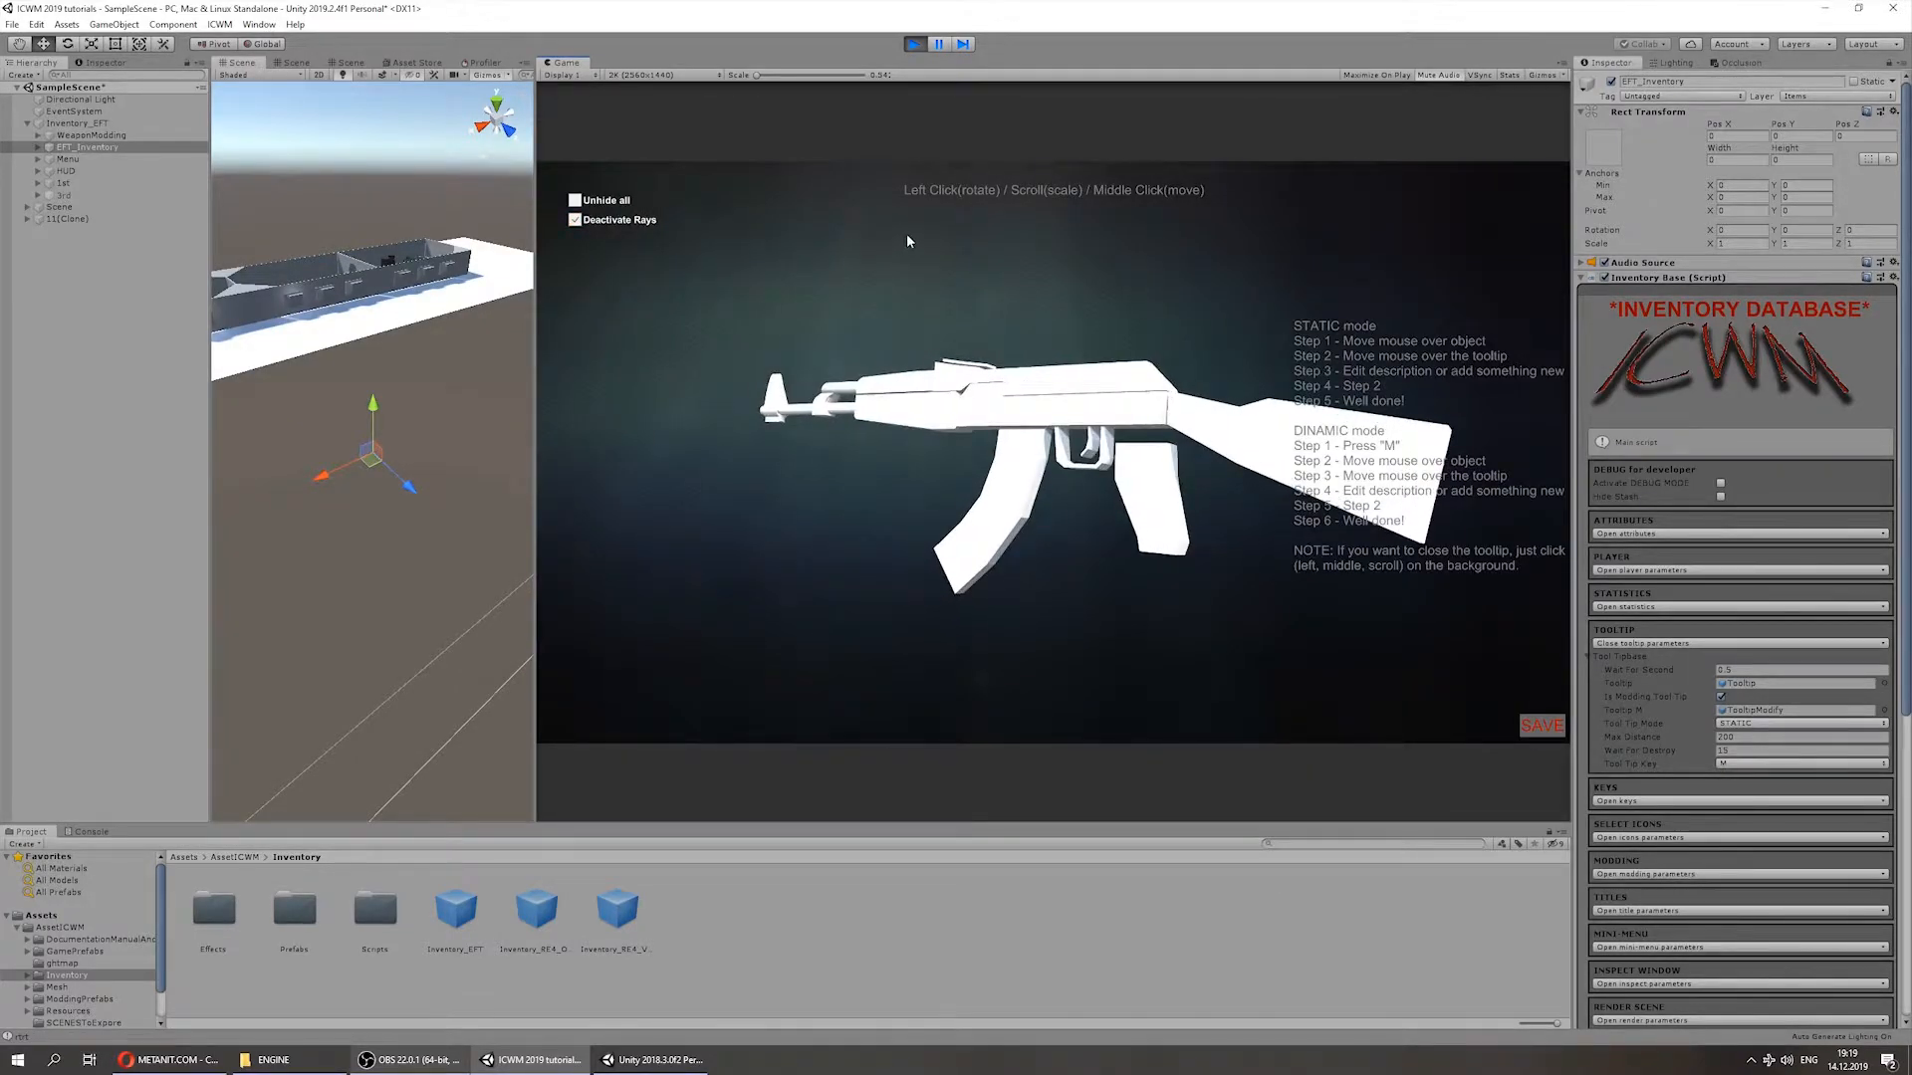
pyautogui.moveTo(907, 235); pyautogui.dragTo(905, 215)
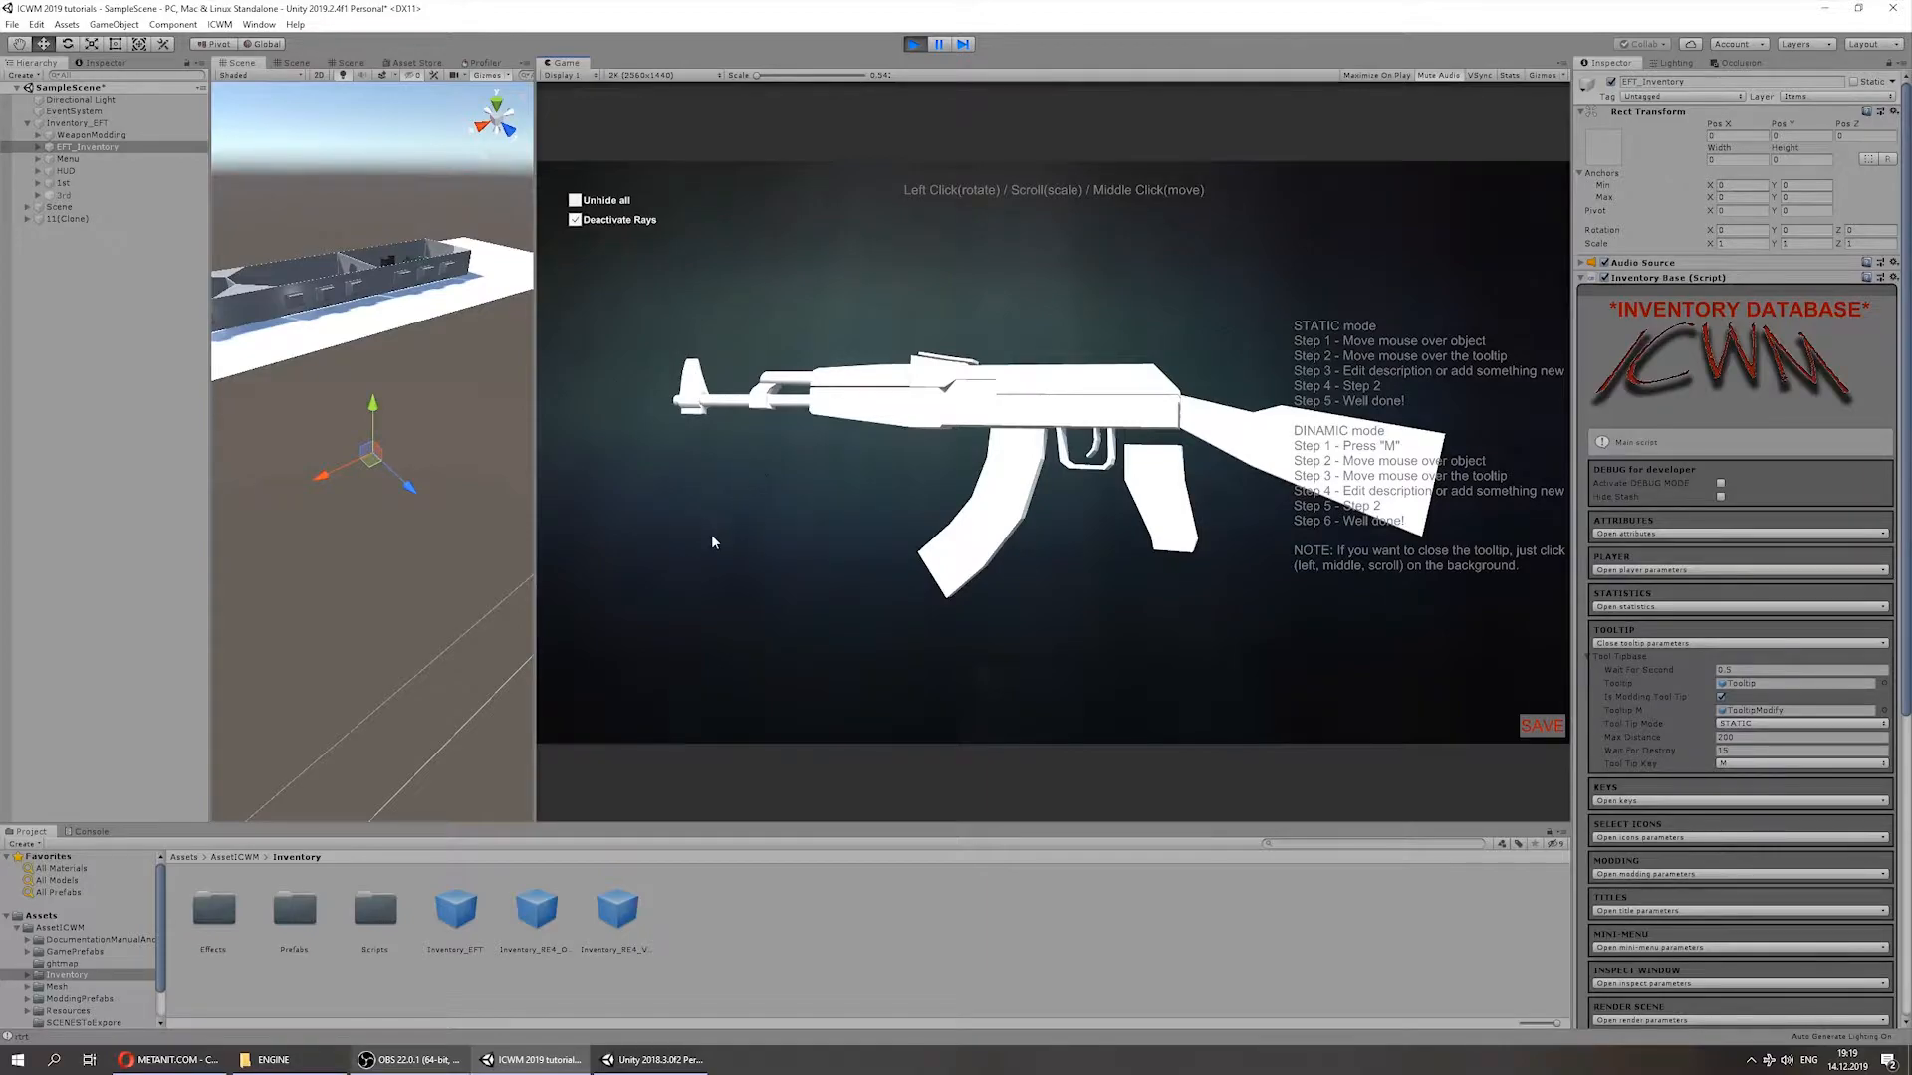
pyautogui.moveTo(912, 548)
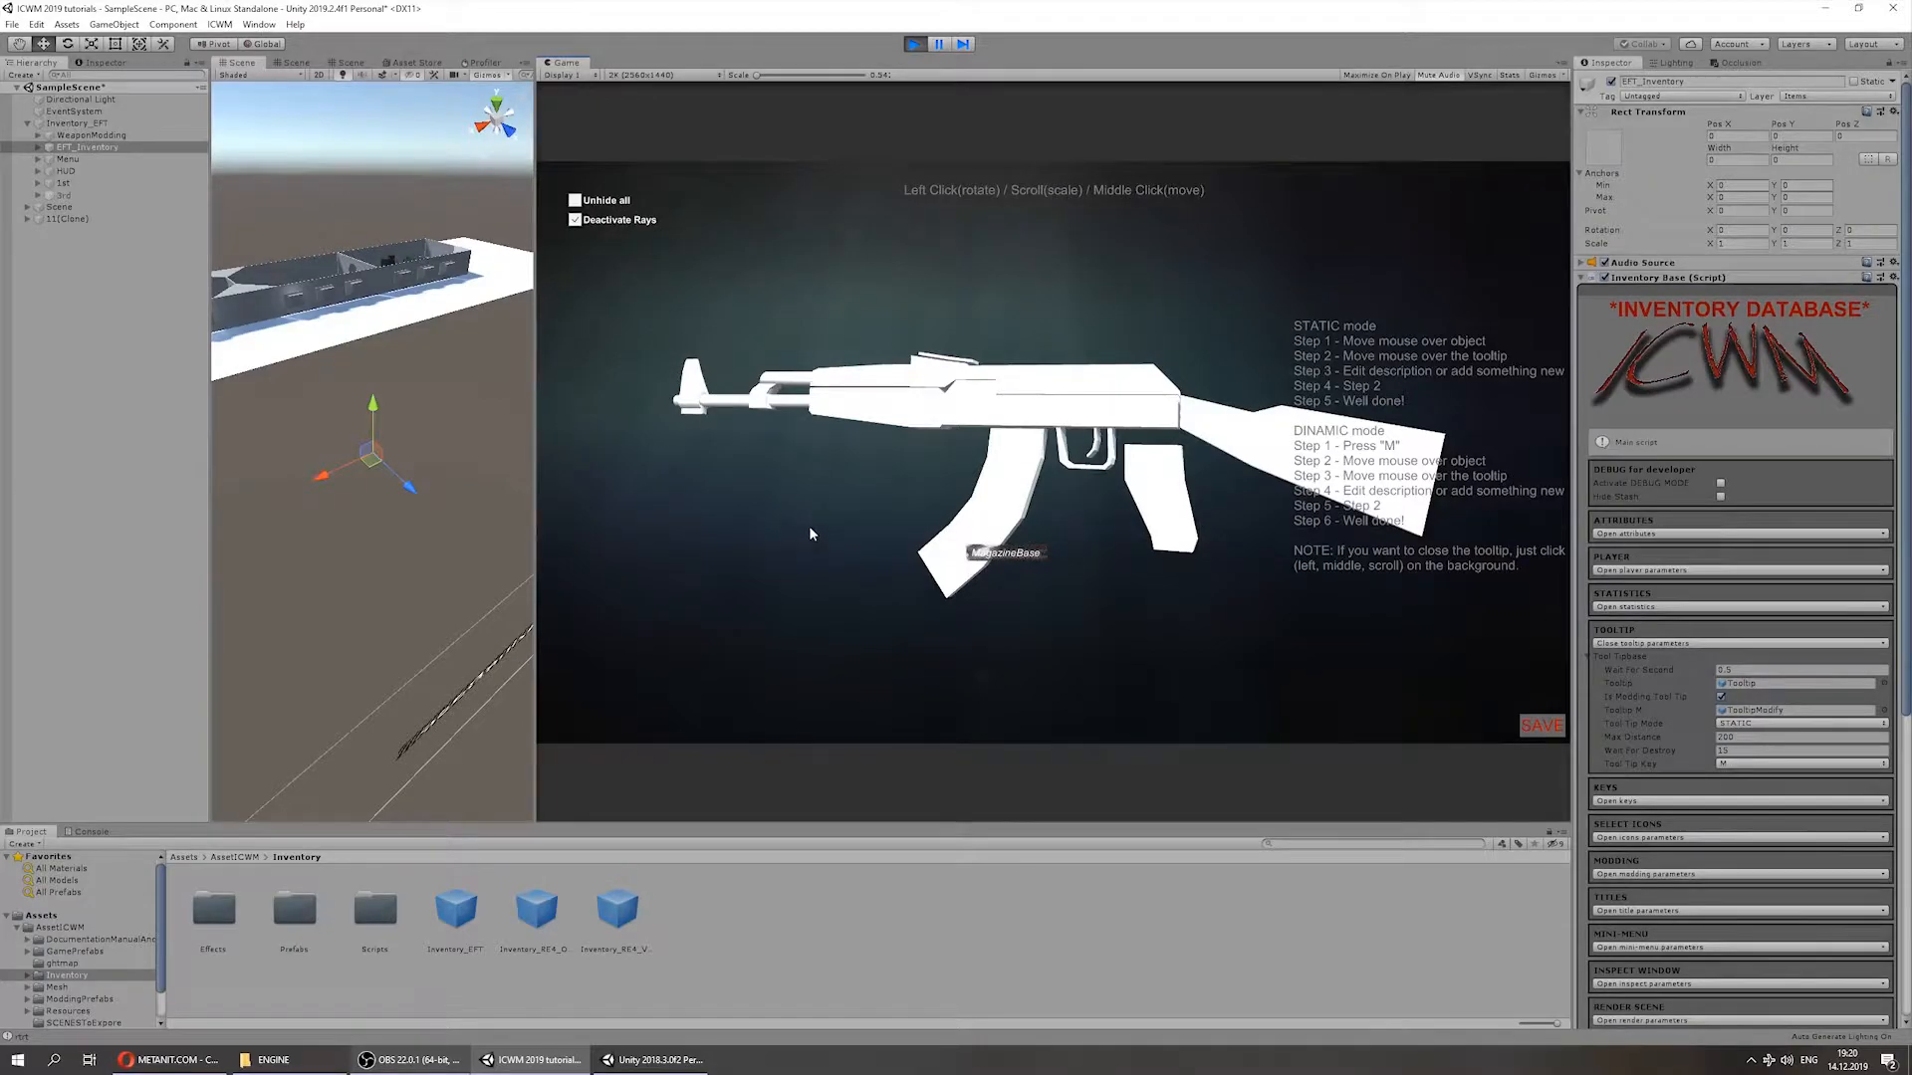
pyautogui.moveTo(993, 555)
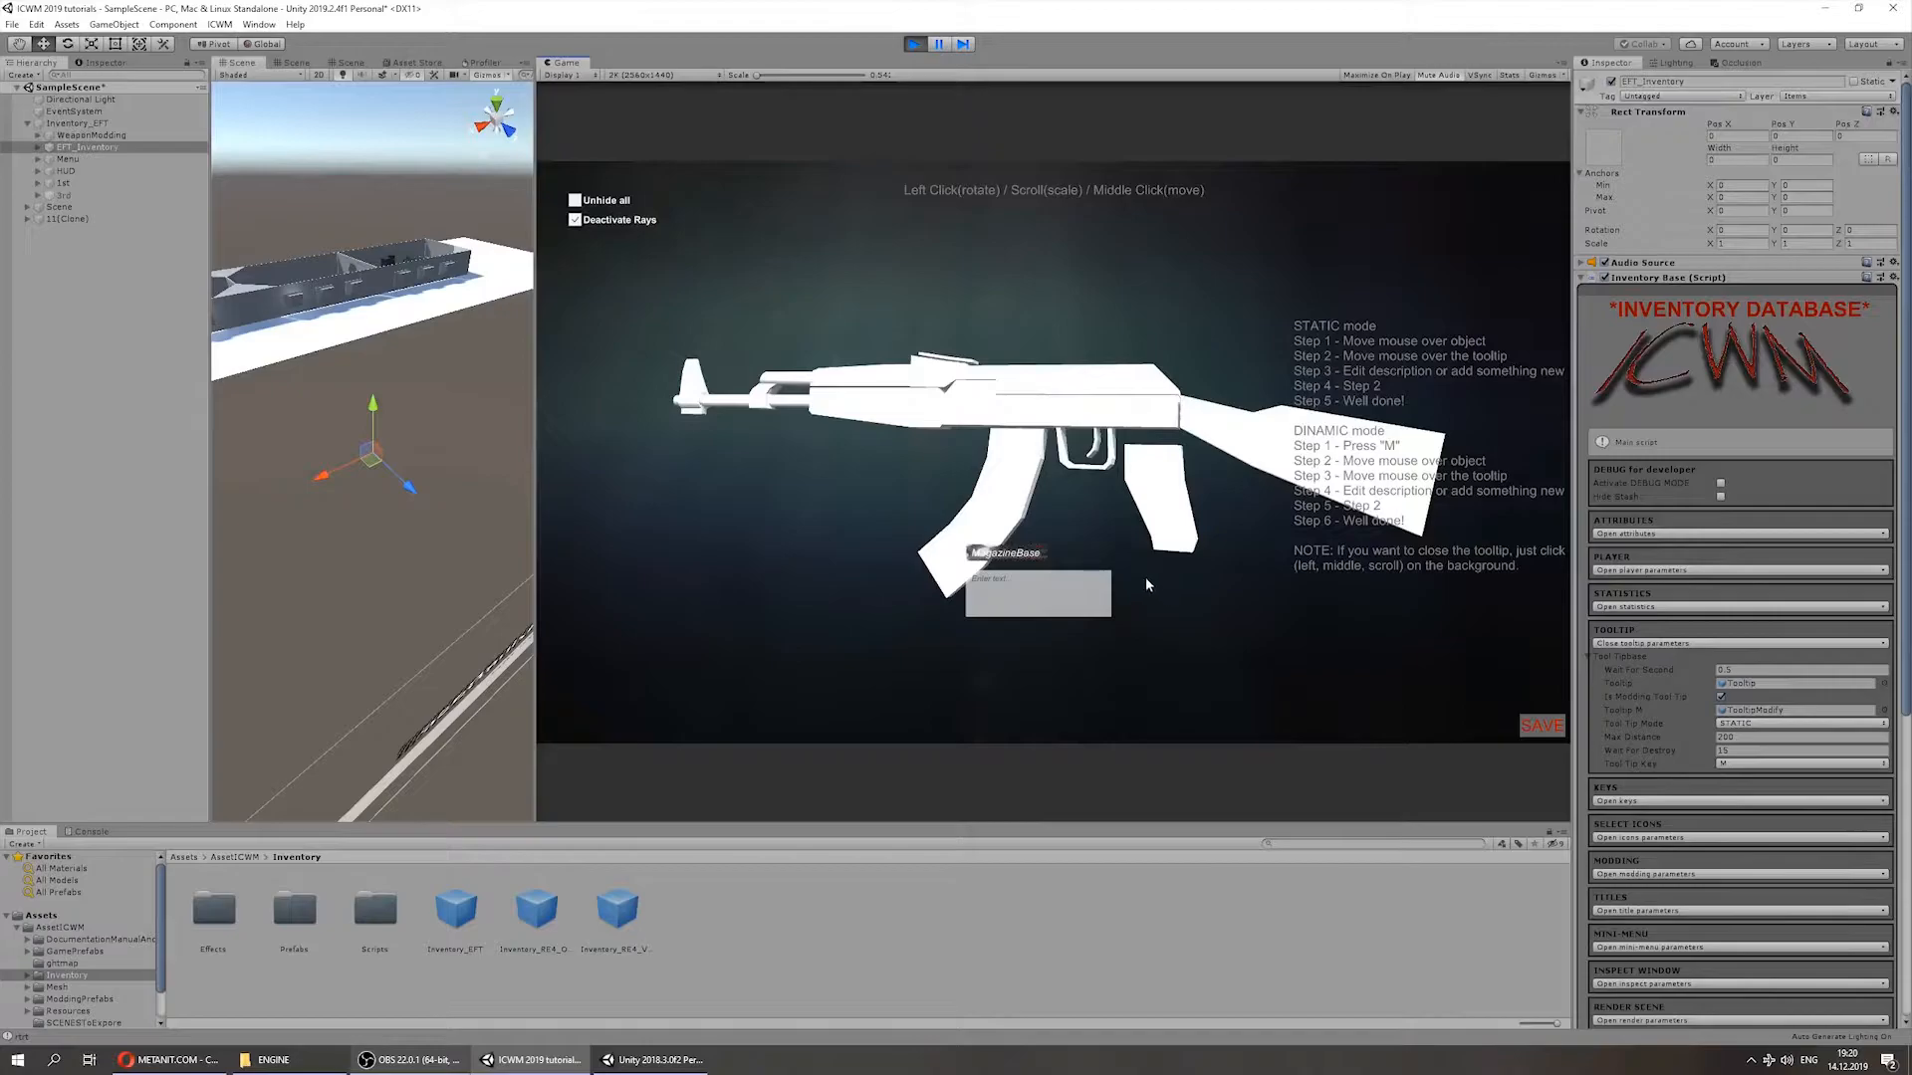
pyautogui.click(1015, 599)
pyautogui.write('fghfghf g hfg h')
pyautogui.write('h 4634534534ghhdg g d')
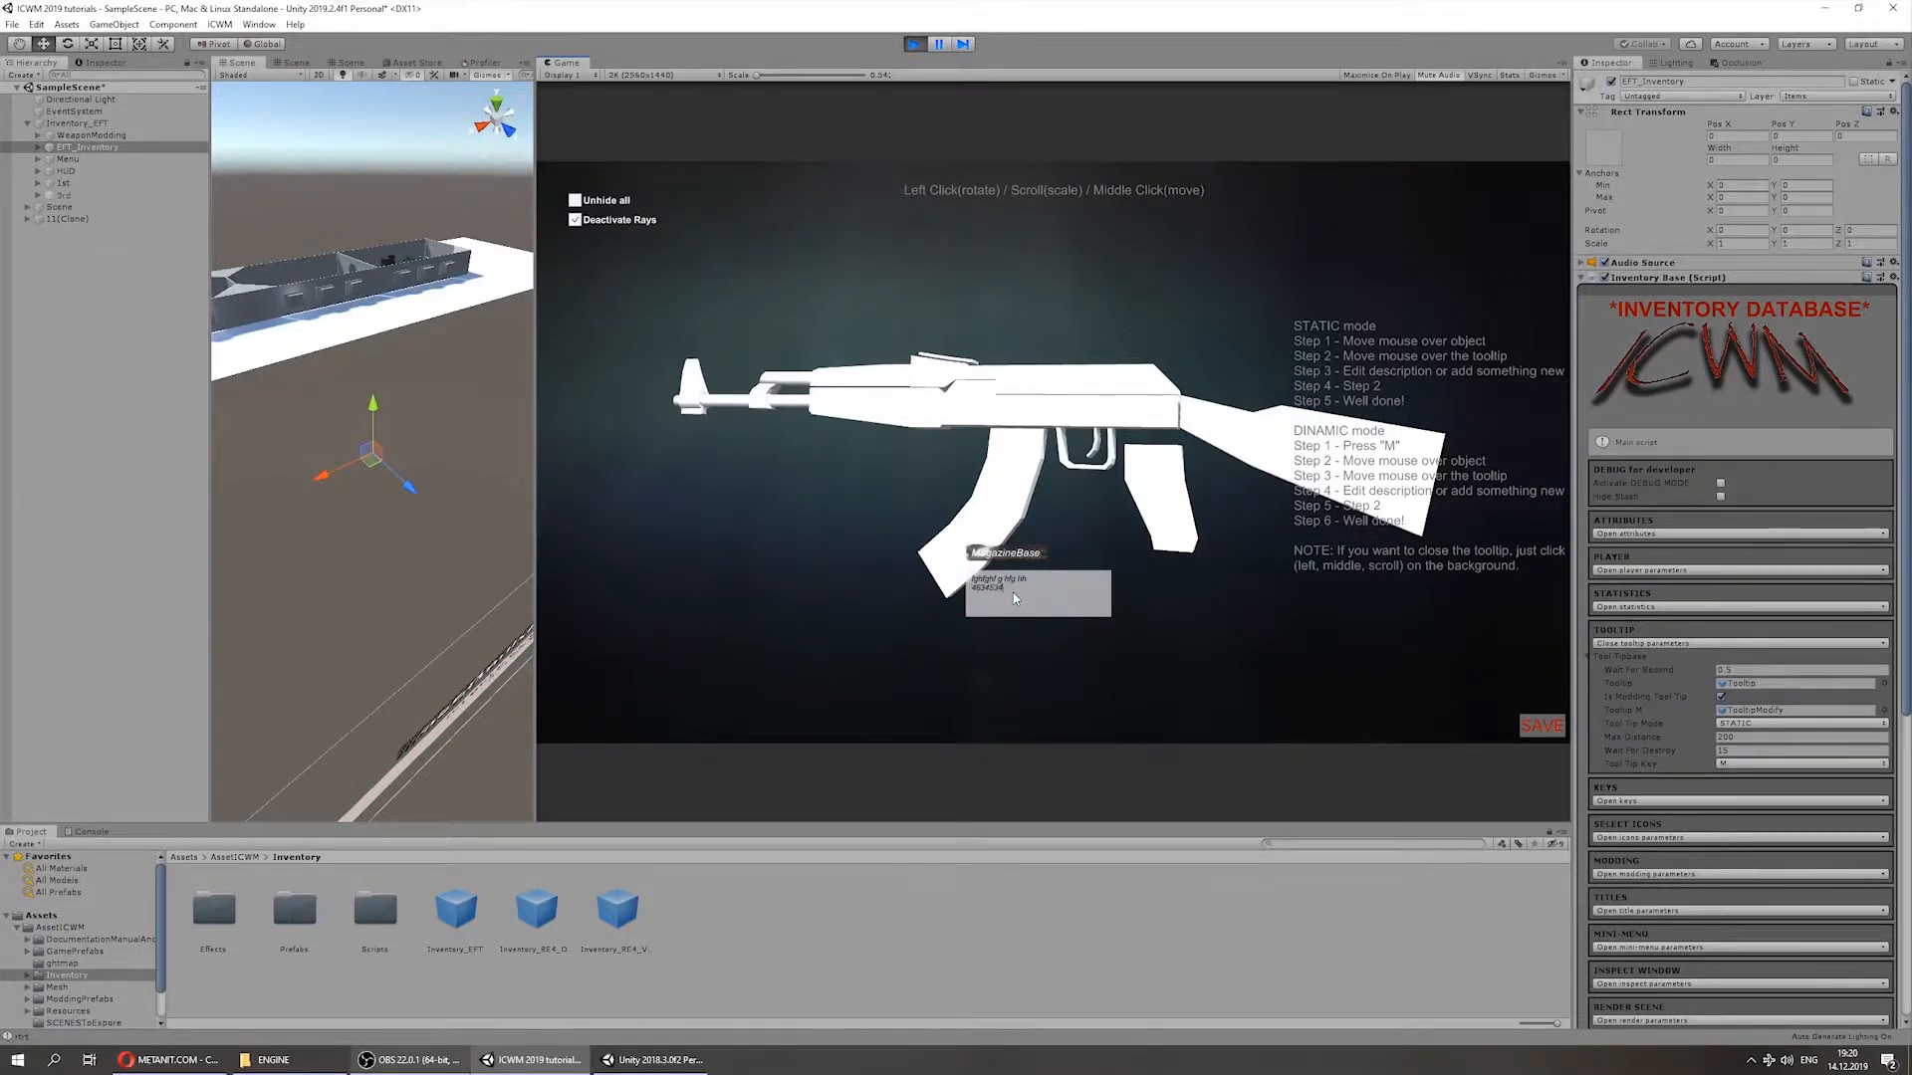
pyautogui.write('fg')
pyautogui.click(1122, 666)
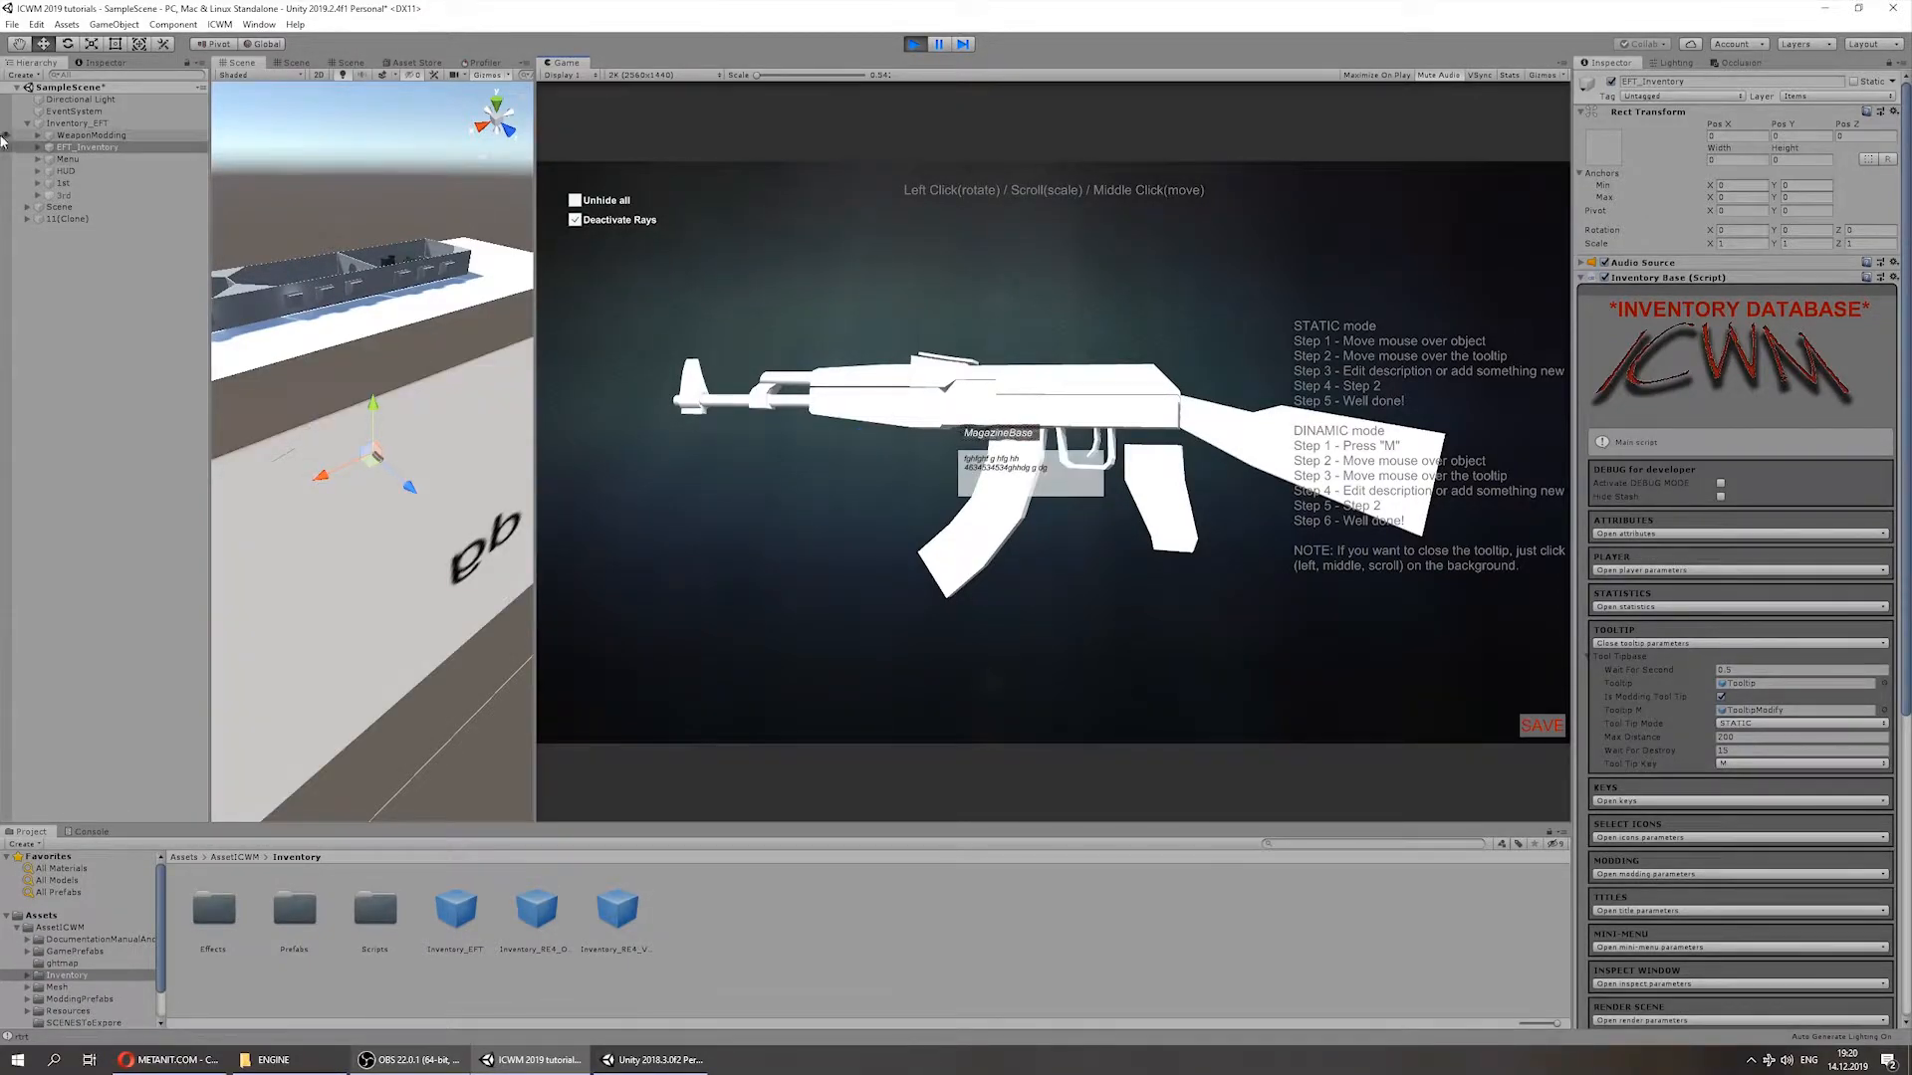
# Step: Expand WeaponModding down to the AK47M1's Static weapon parts and examine the Tool Tip script on Lower receiver
pyautogui.click(37, 134)
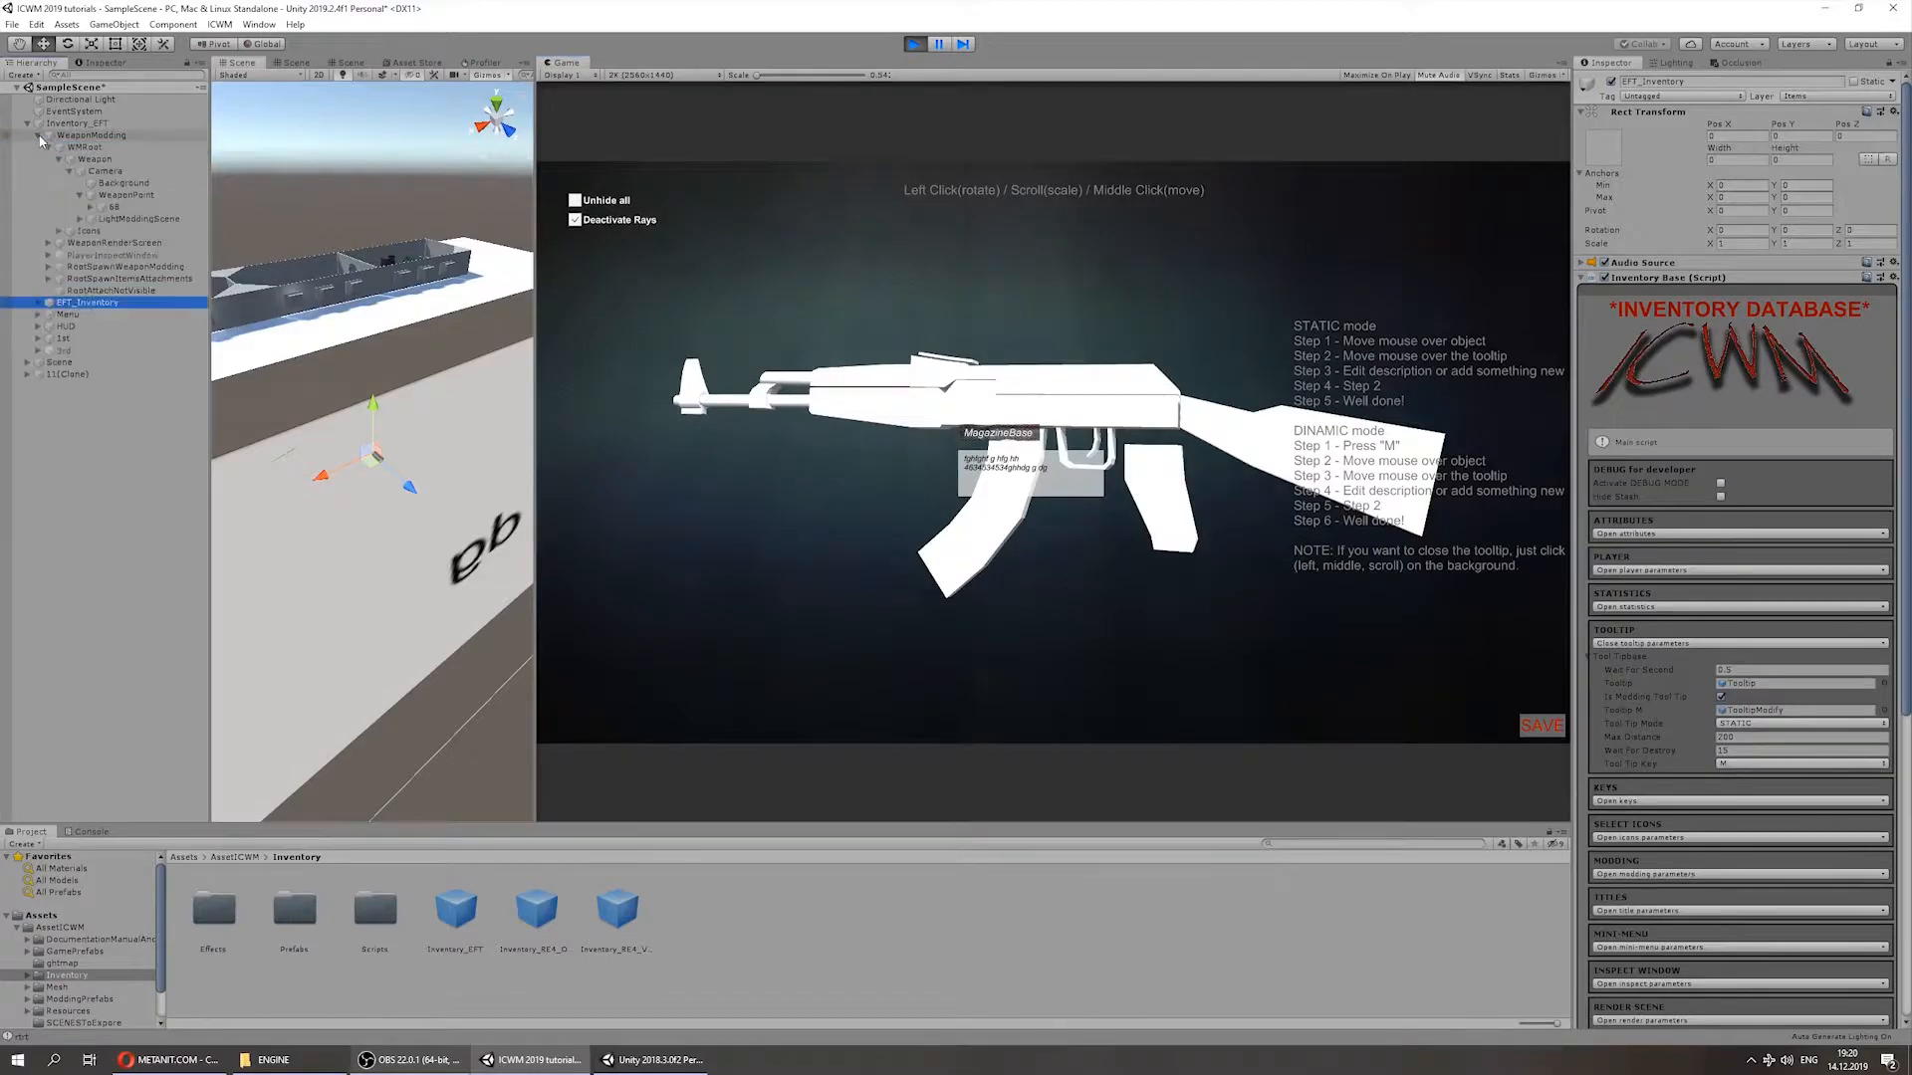
pyautogui.click(90, 206)
pyautogui.click(100, 230)
pyautogui.click(101, 218)
pyautogui.click(151, 241)
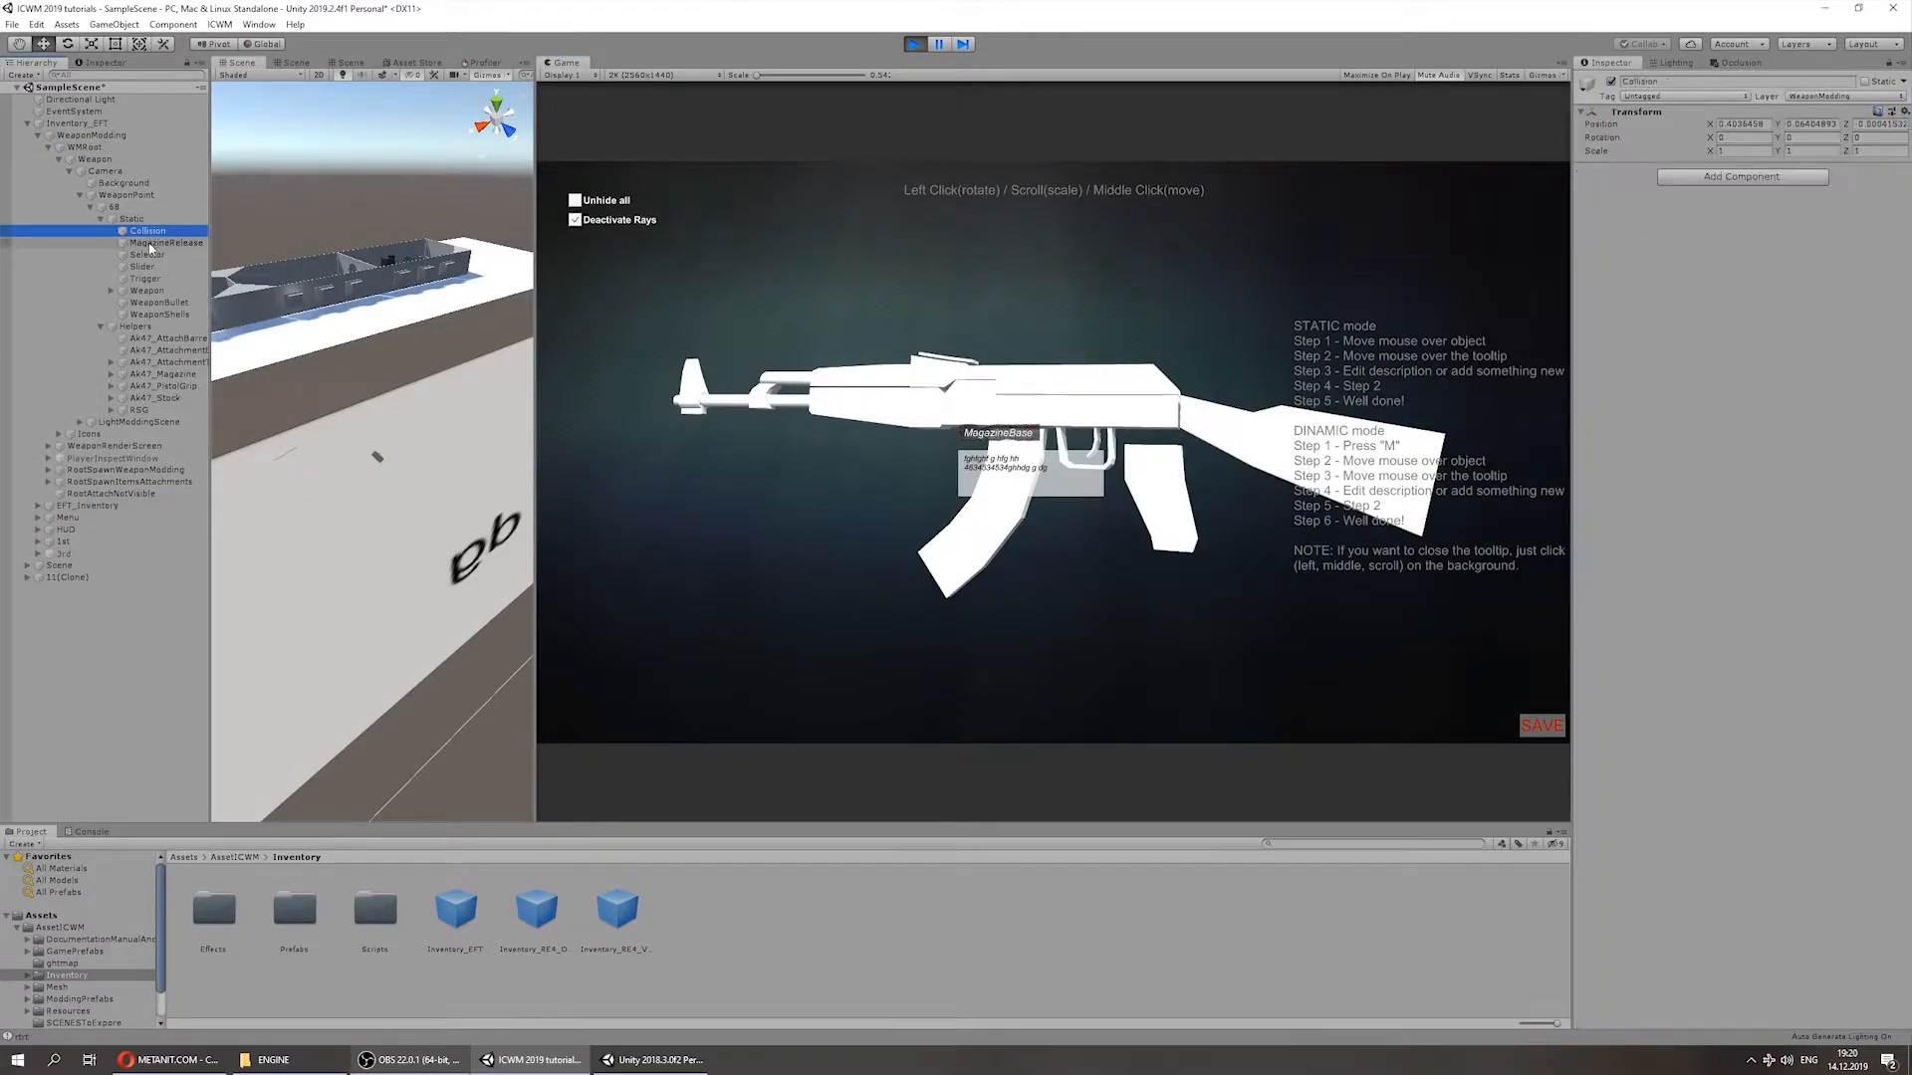
pyautogui.click(110, 290)
pyautogui.click(161, 302)
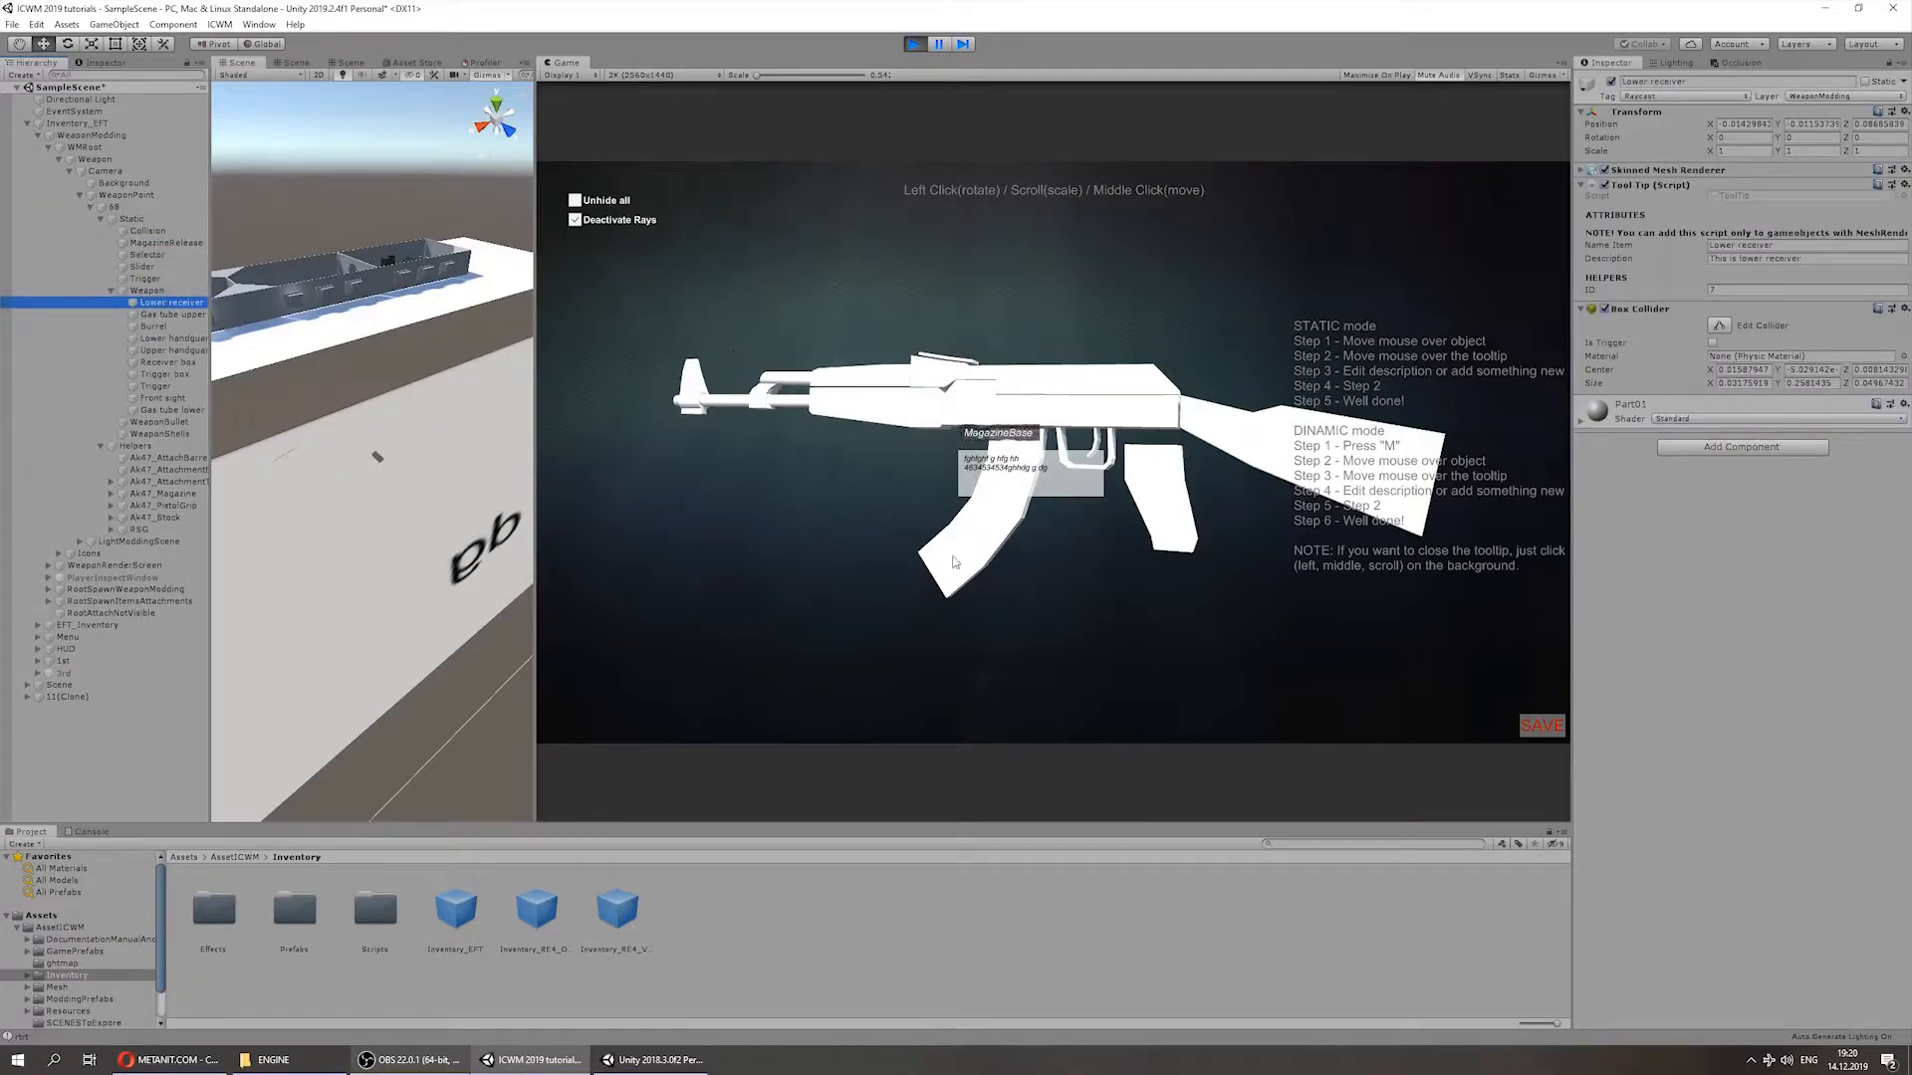
# Step: Enter placeholder text beginning "terter t" as the barrel part's tooltip description, check its tooltip in the modding view, and stop the game
pyautogui.click(154, 327)
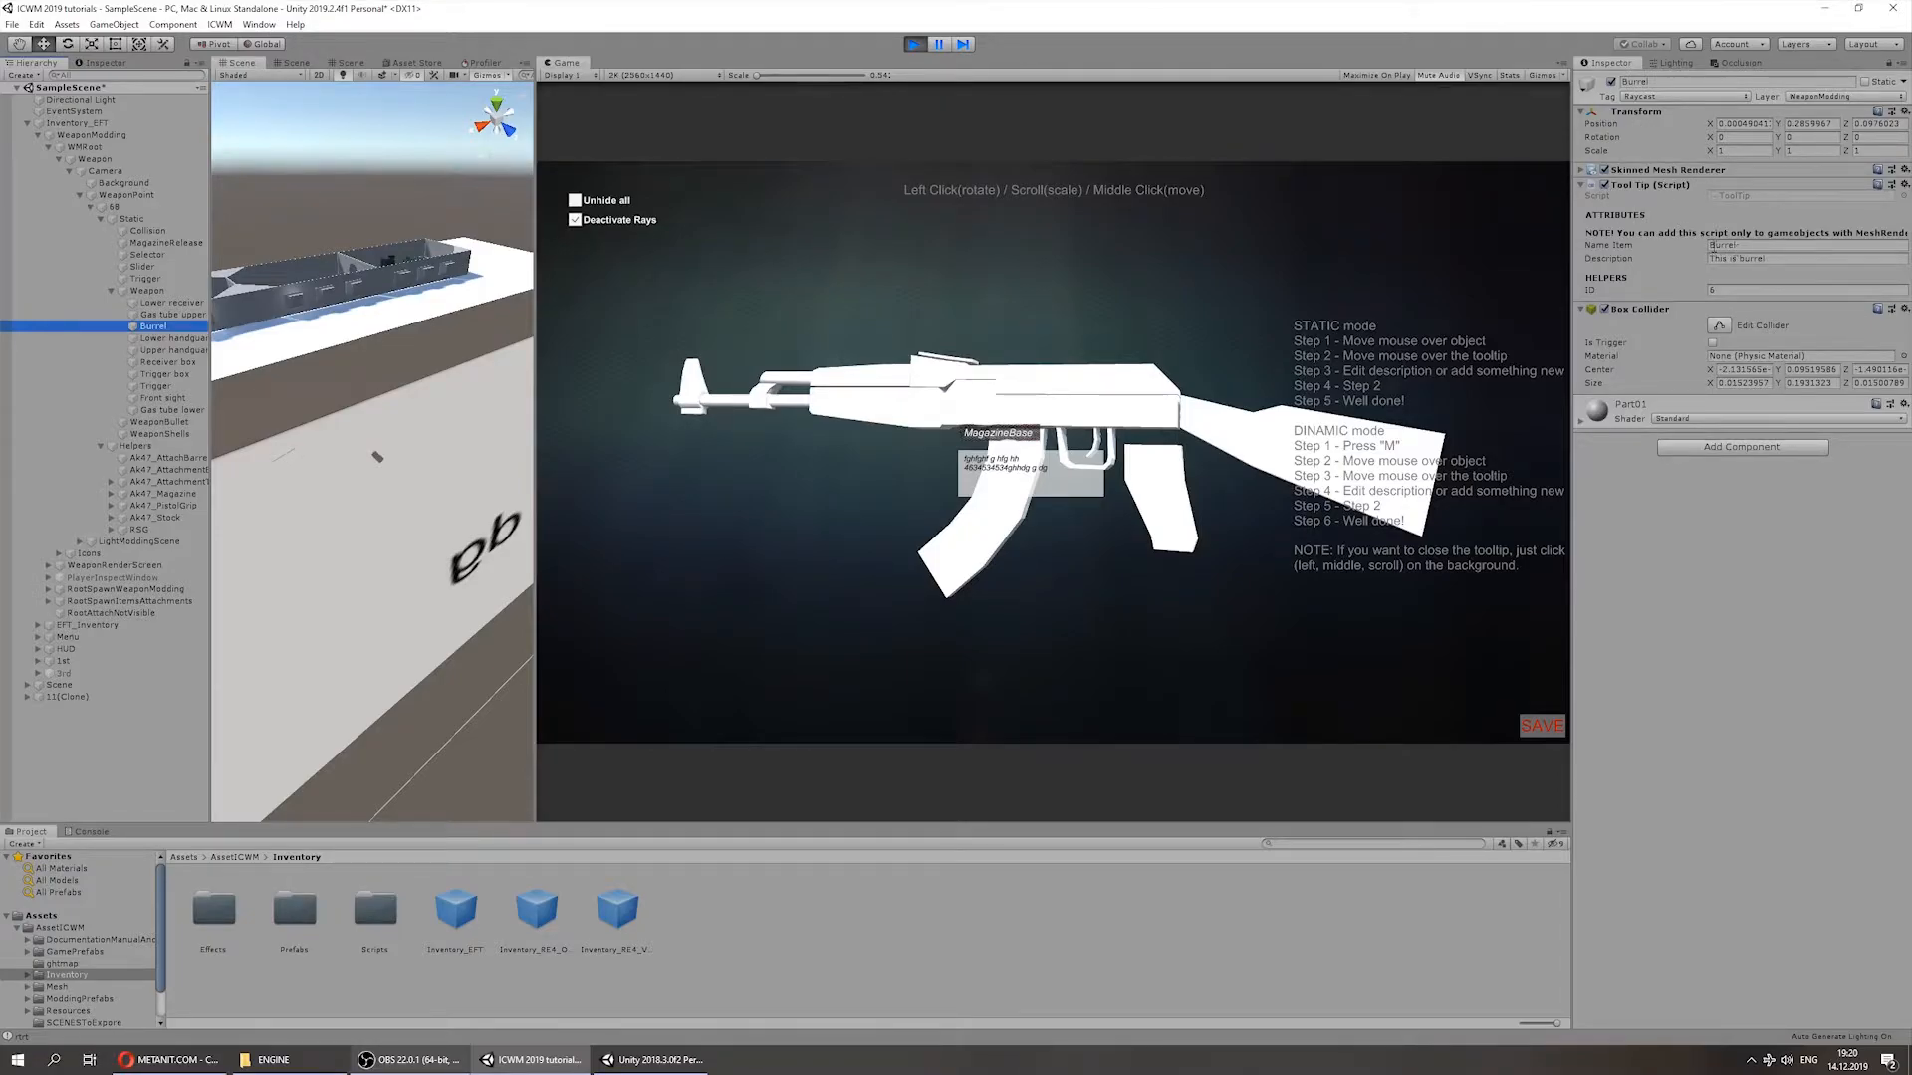
pyautogui.click(1782, 246)
pyautogui.click(1778, 260)
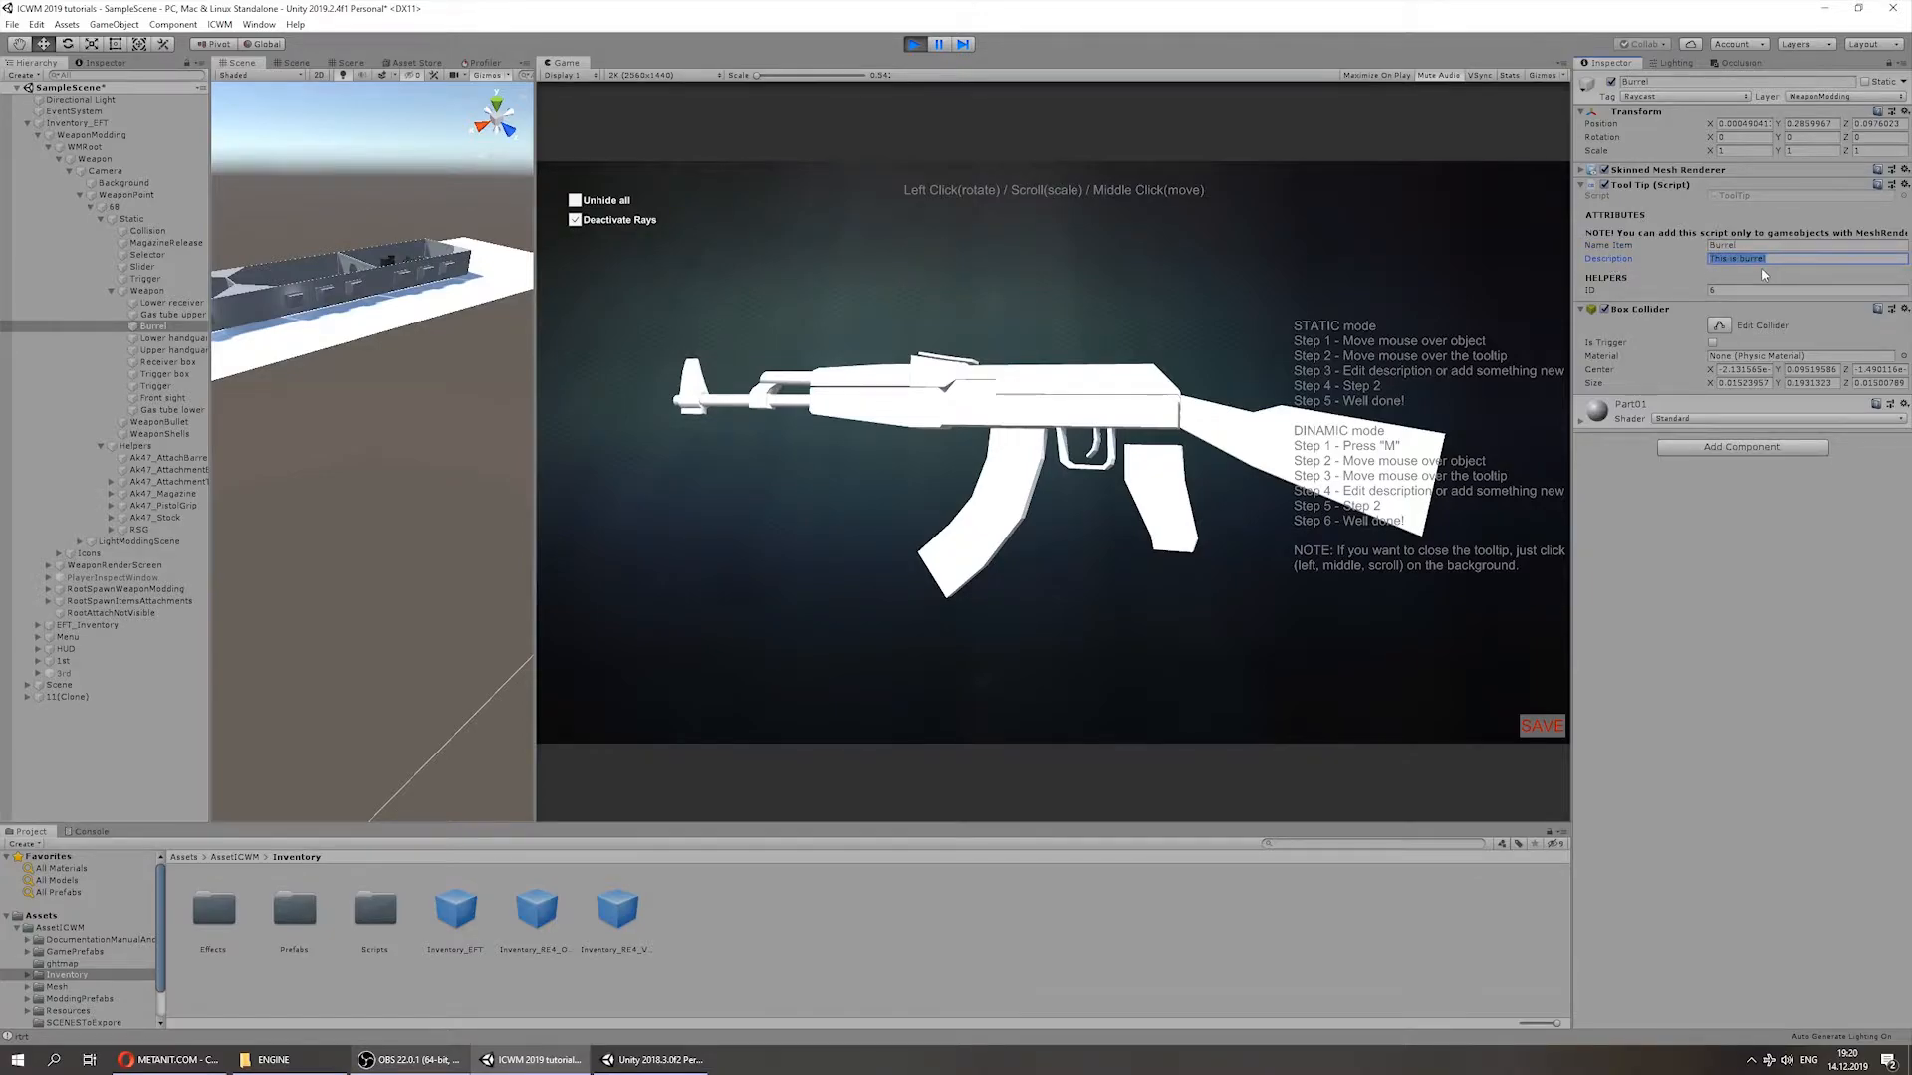
pyautogui.write('terter t')
pyautogui.moveTo(704, 486); pyautogui.dragTo(741, 480)
pyautogui.moveTo(783, 439)
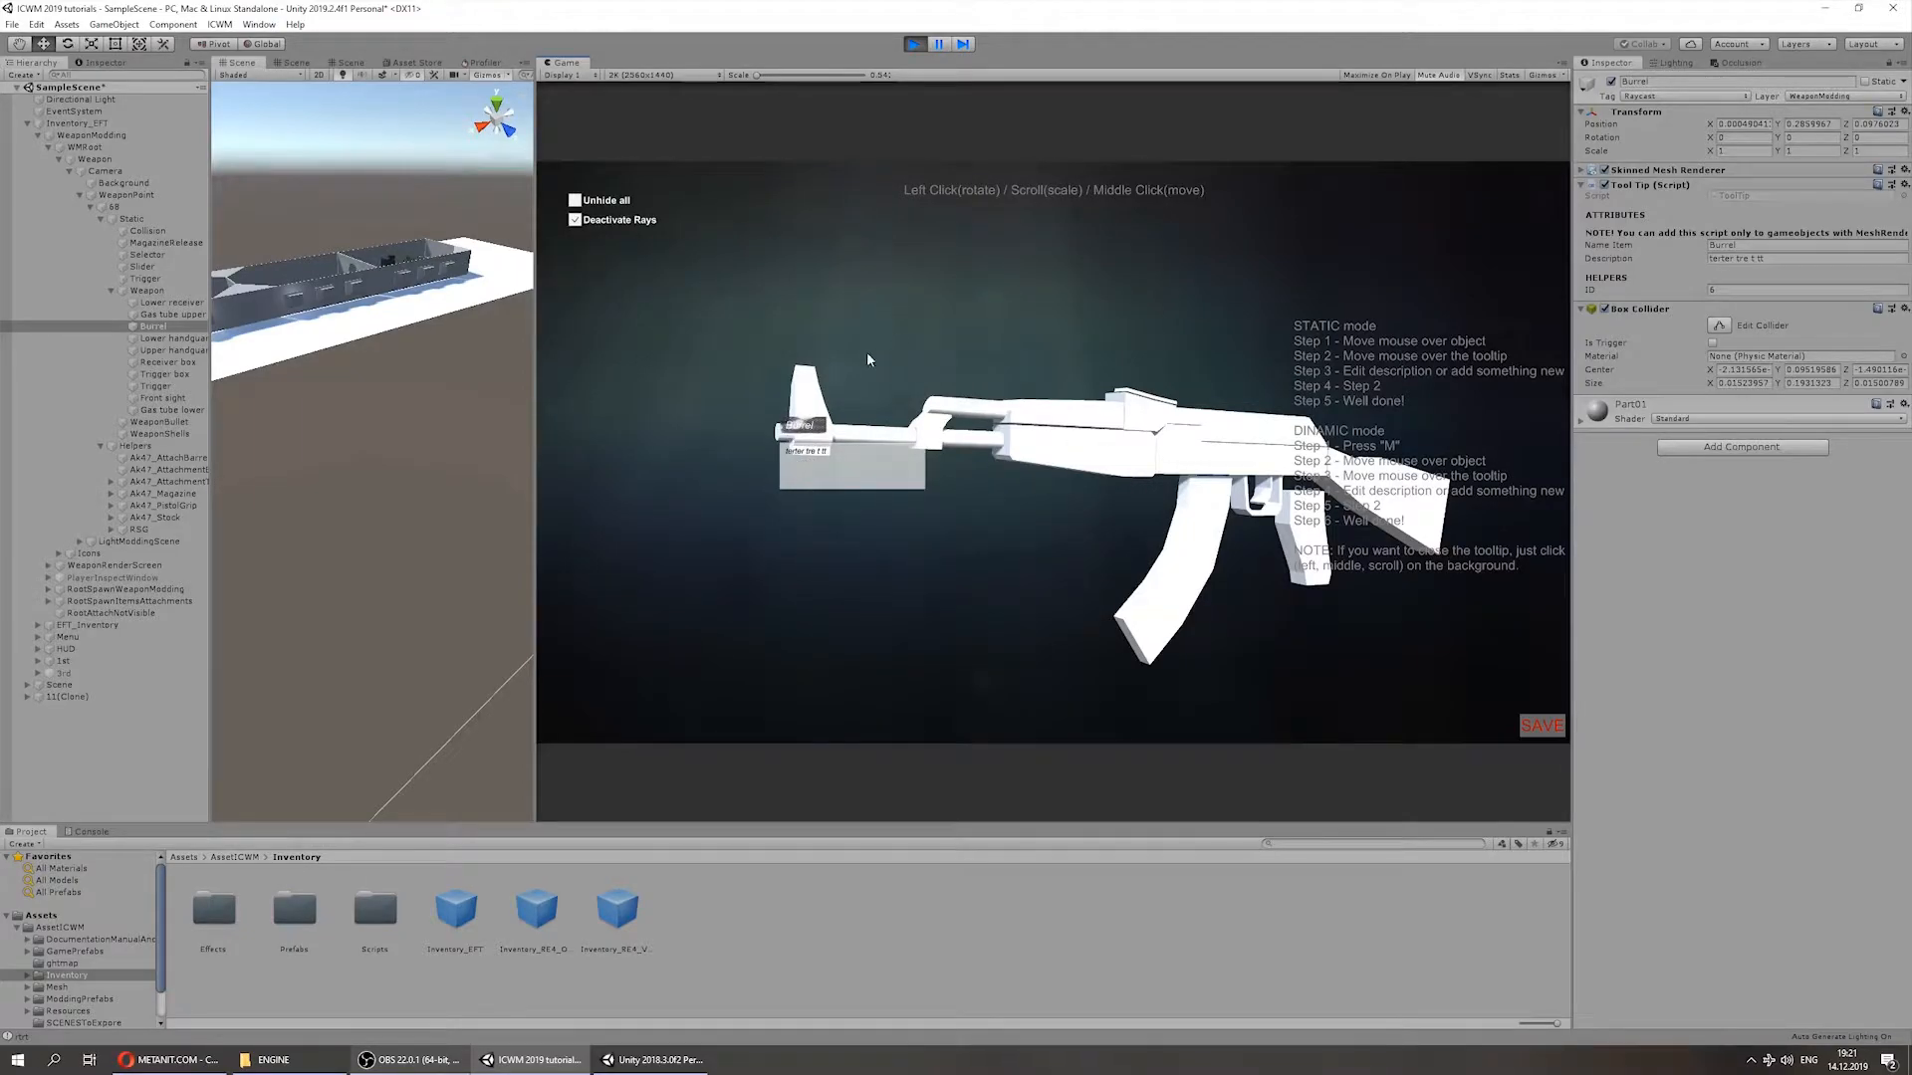
pyautogui.moveTo(804, 424); pyautogui.dragTo(831, 347)
pyautogui.click(914, 43)
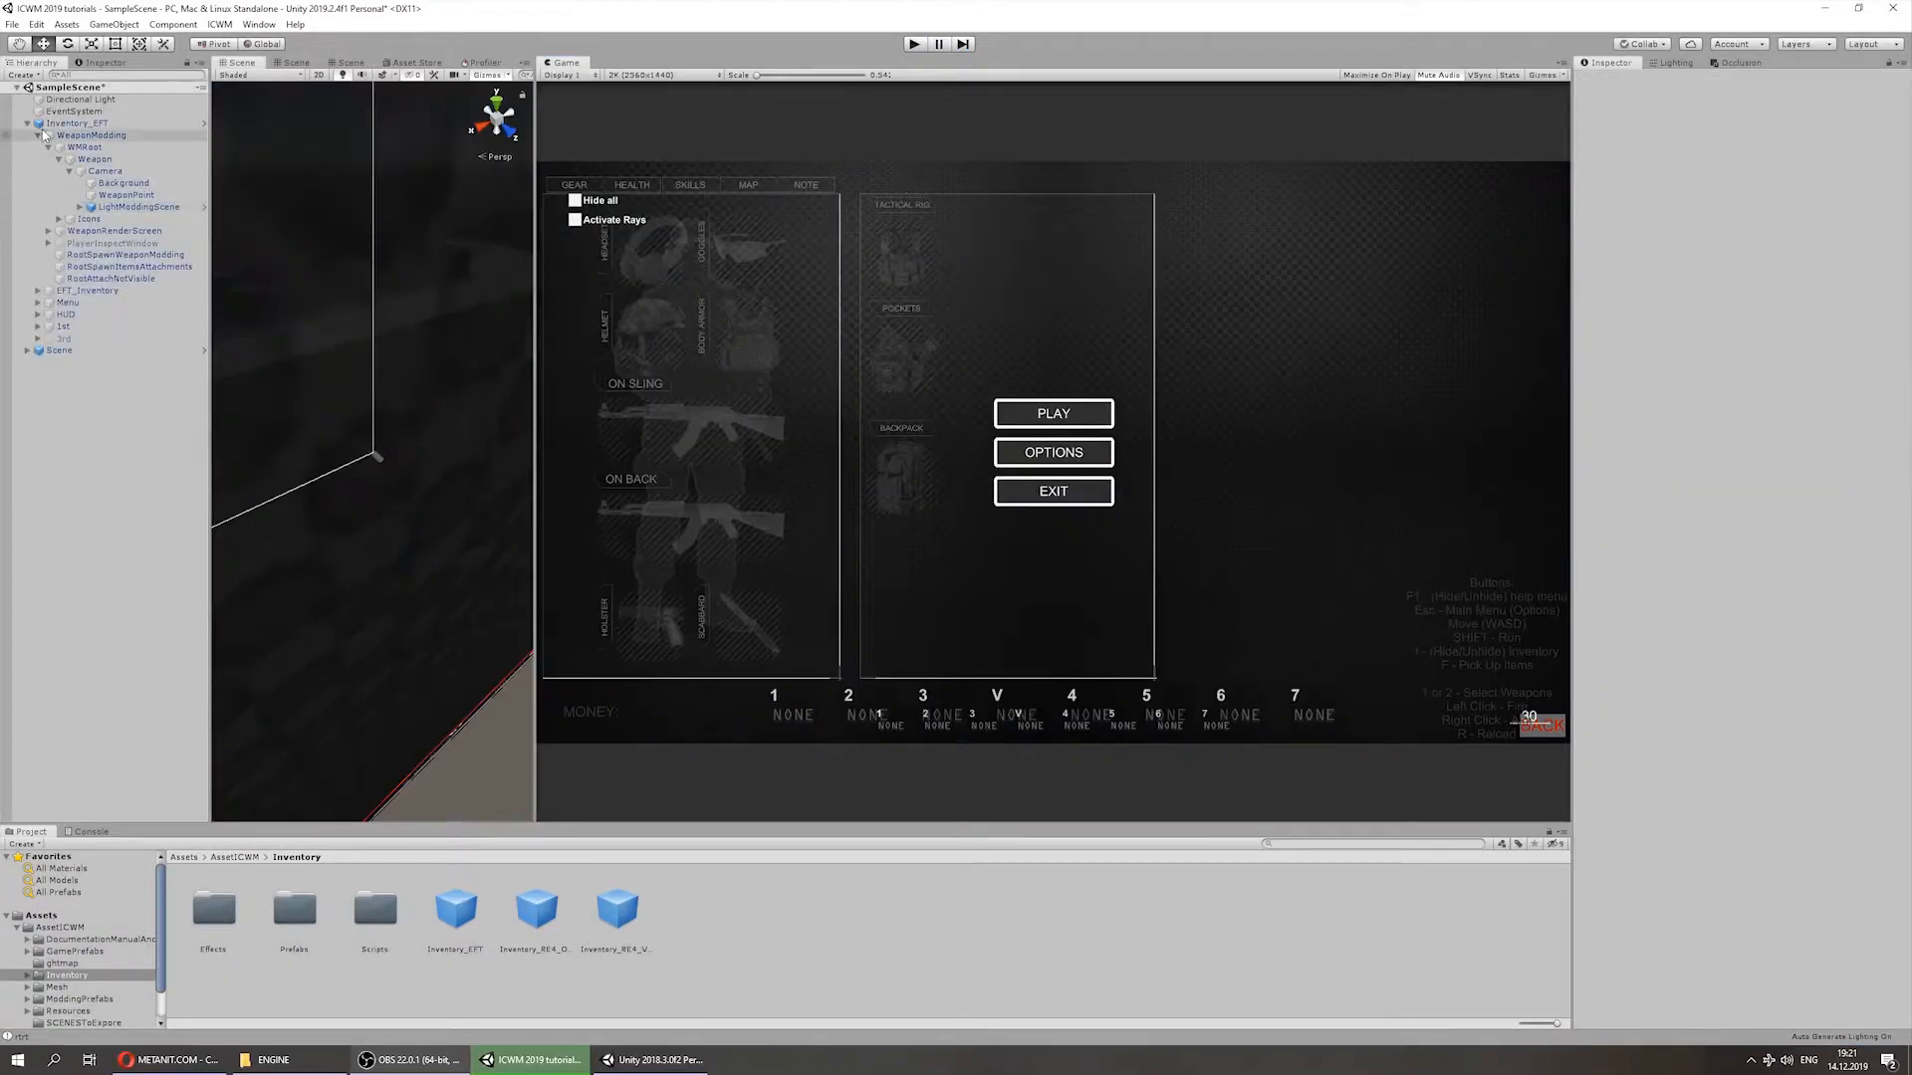
# Step: Review EFT_Inventory's Tooltip parameters, covering Max Distance, the destroy wait time and the Tool Tip Mode options
pyautogui.click(38, 134)
pyautogui.click(88, 146)
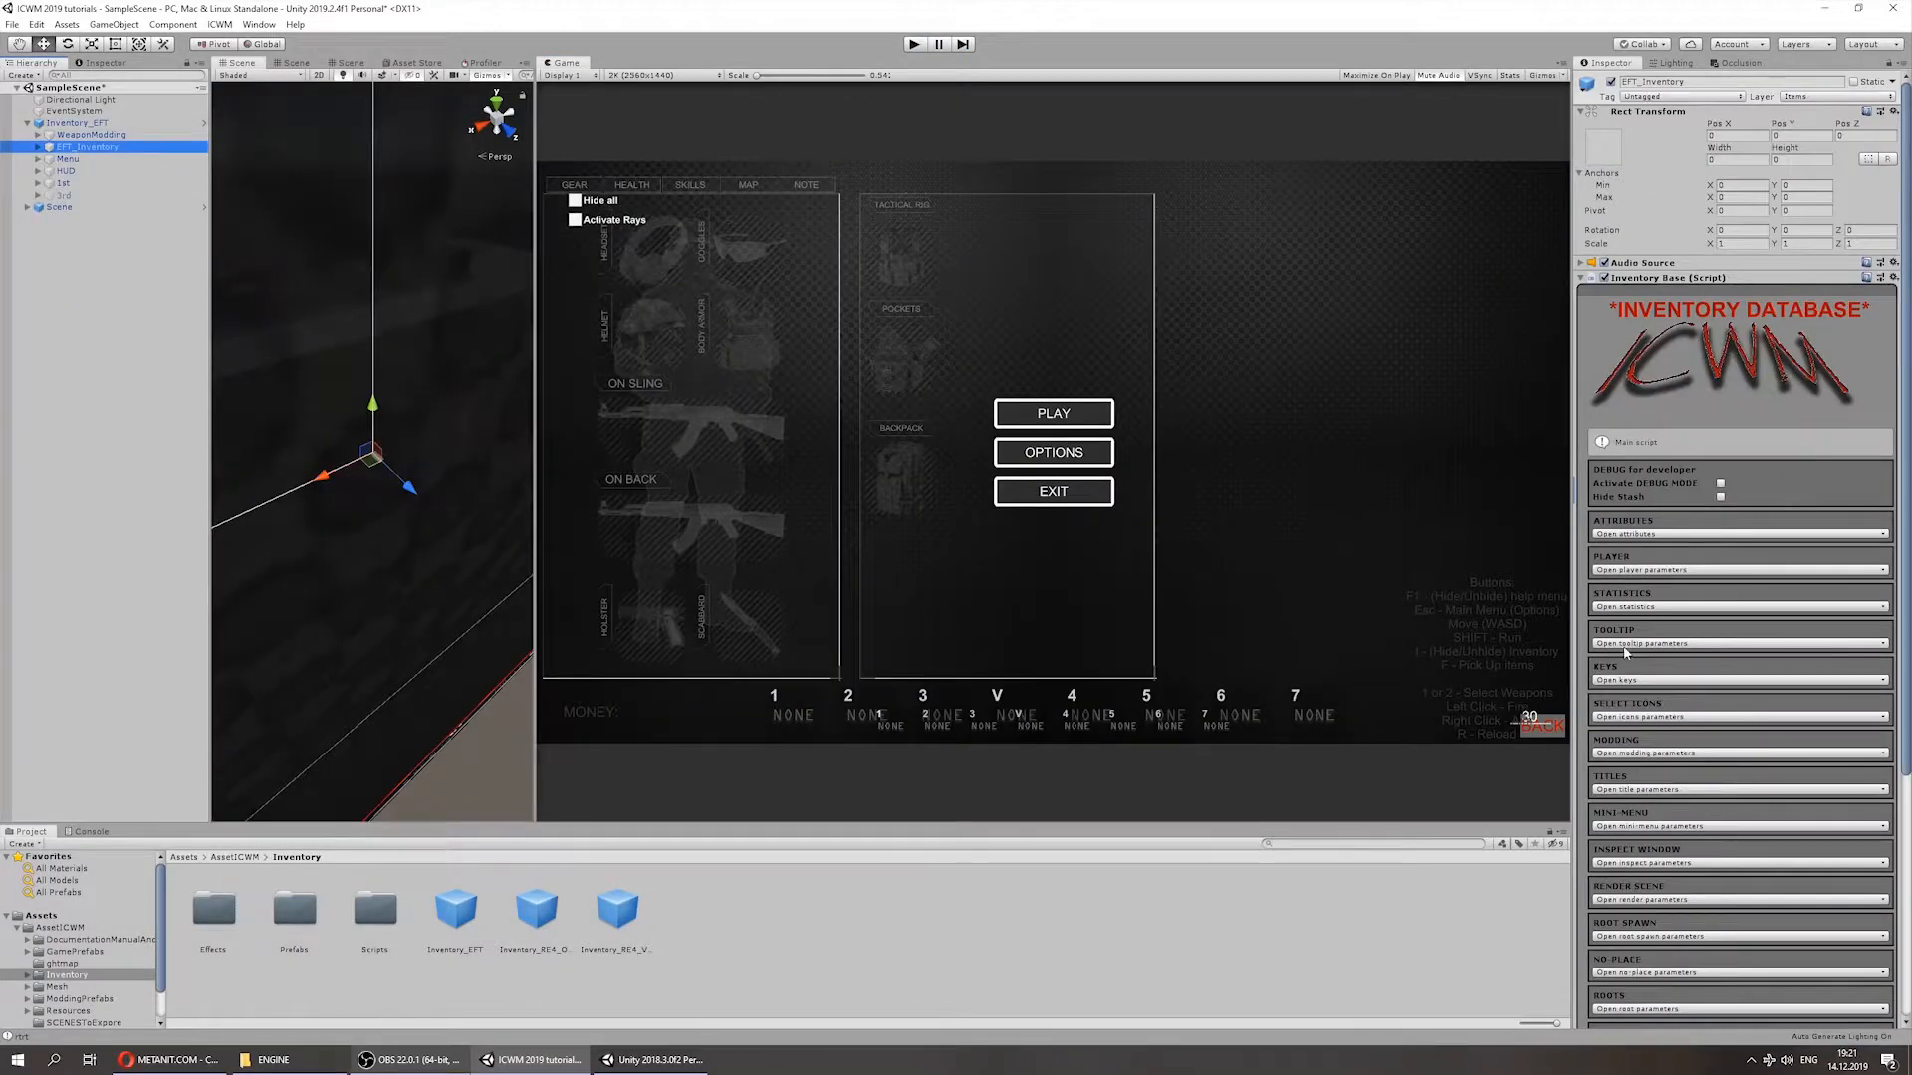
pyautogui.click(1638, 644)
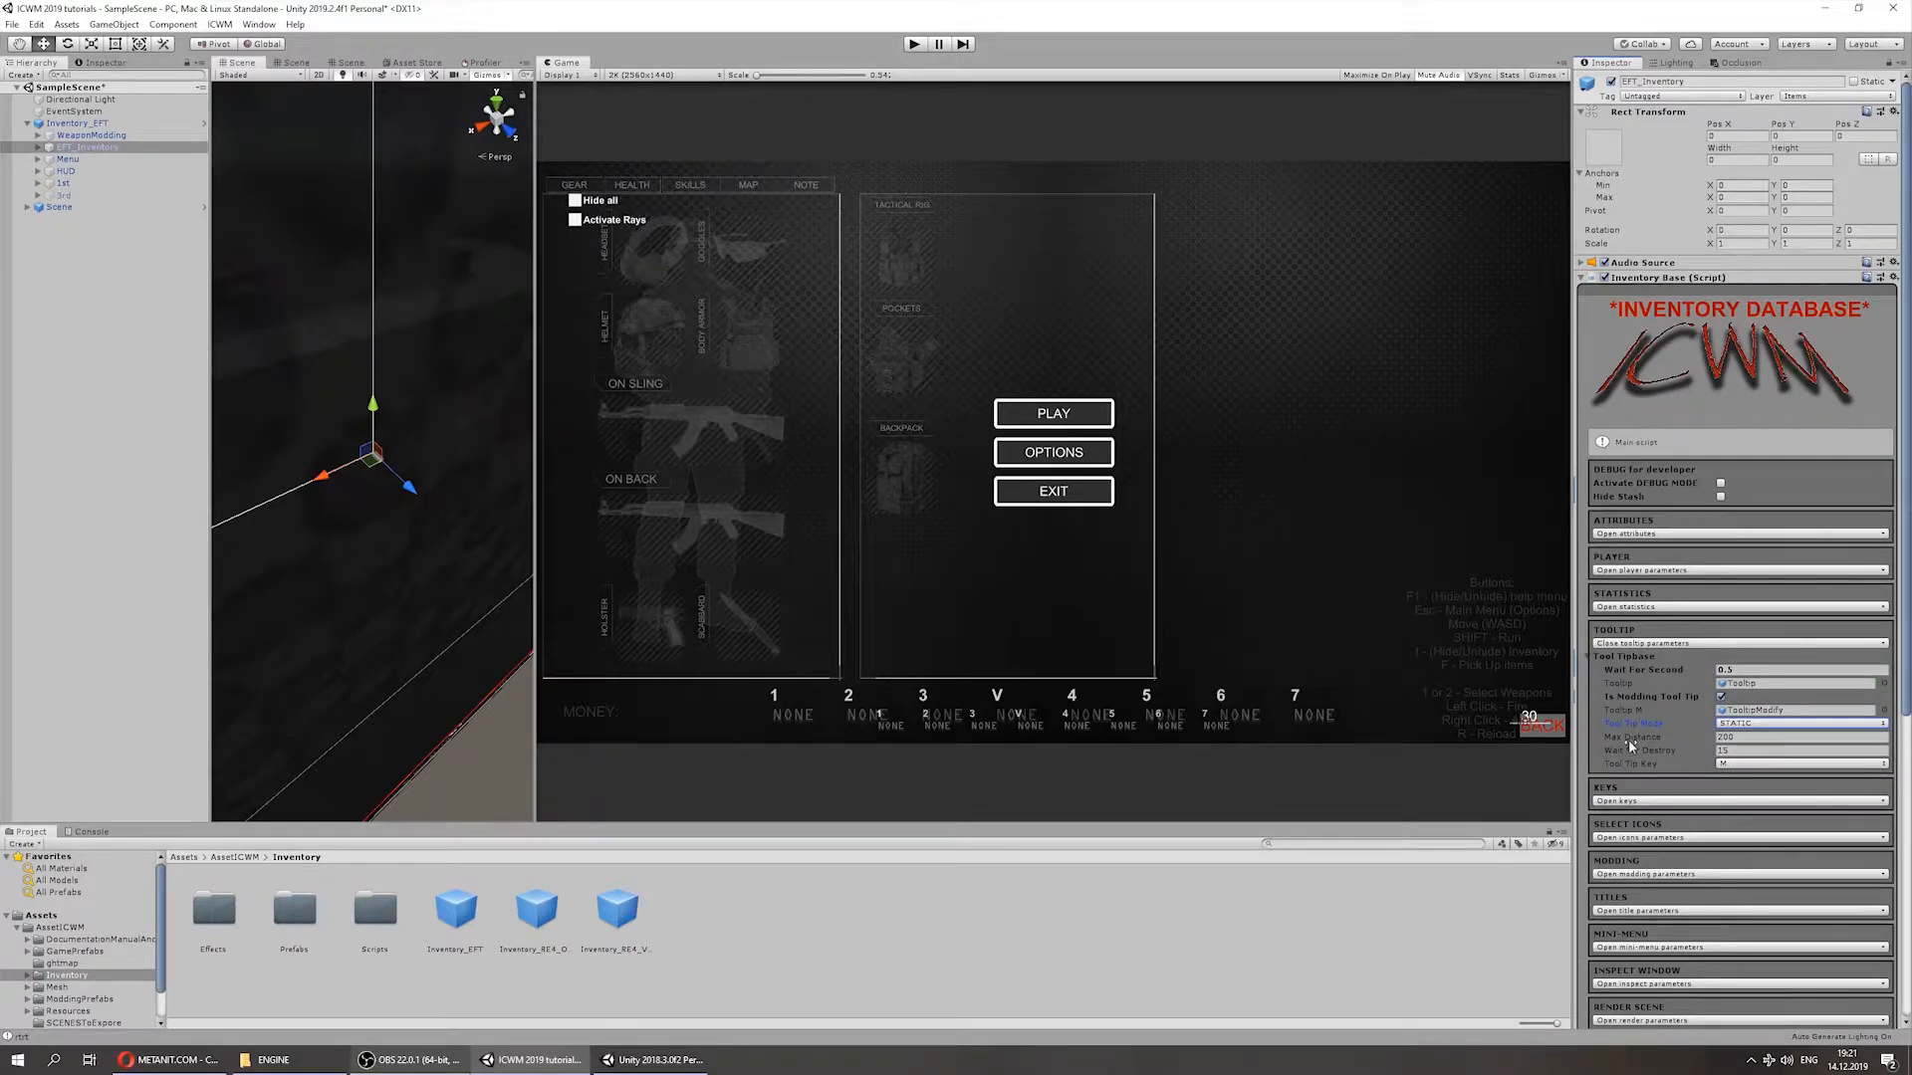
pyautogui.click(1728, 736)
pyautogui.click(1722, 738)
pyautogui.click(1731, 750)
pyautogui.click(1728, 724)
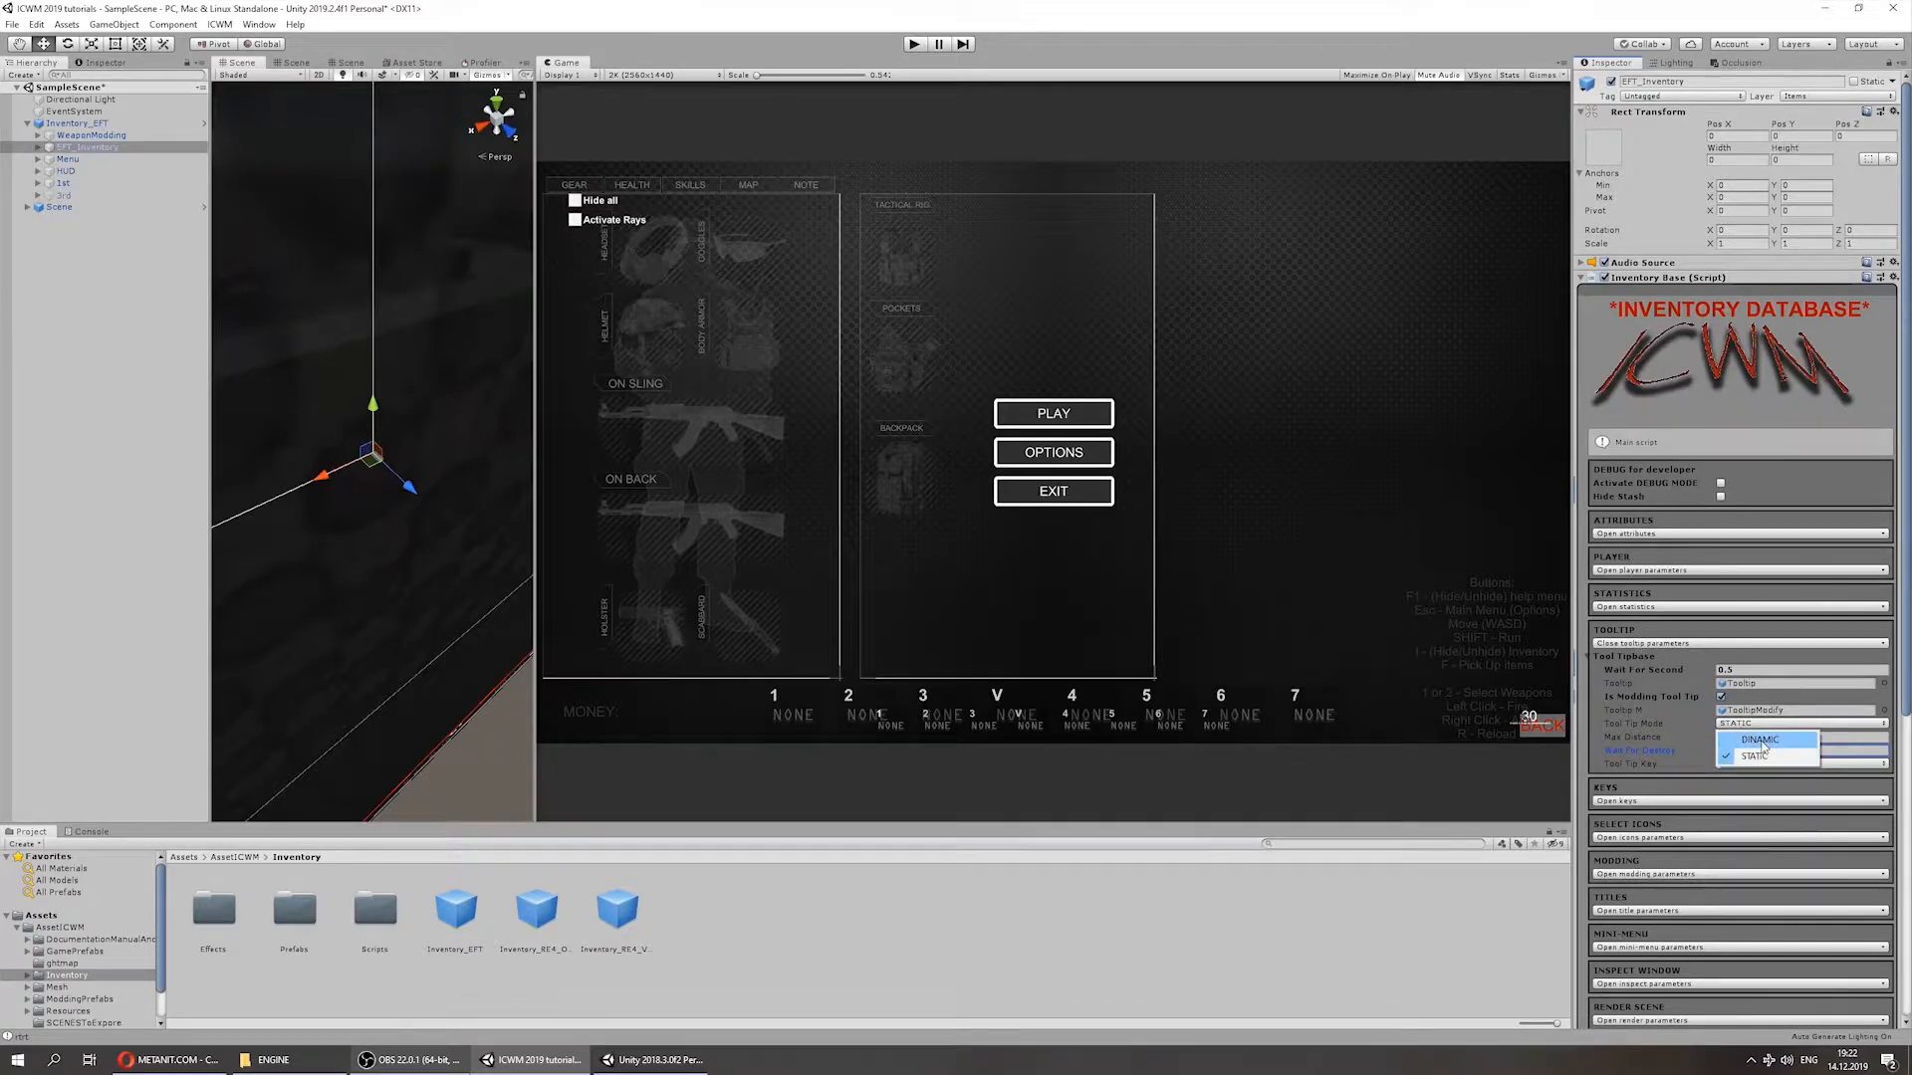
pyautogui.click(1677, 650)
pyautogui.click(1675, 643)
# Step: Review the Keys settings and the Select Icons parameters of EFT_Inventory's Inventory Base script
pyautogui.click(1619, 680)
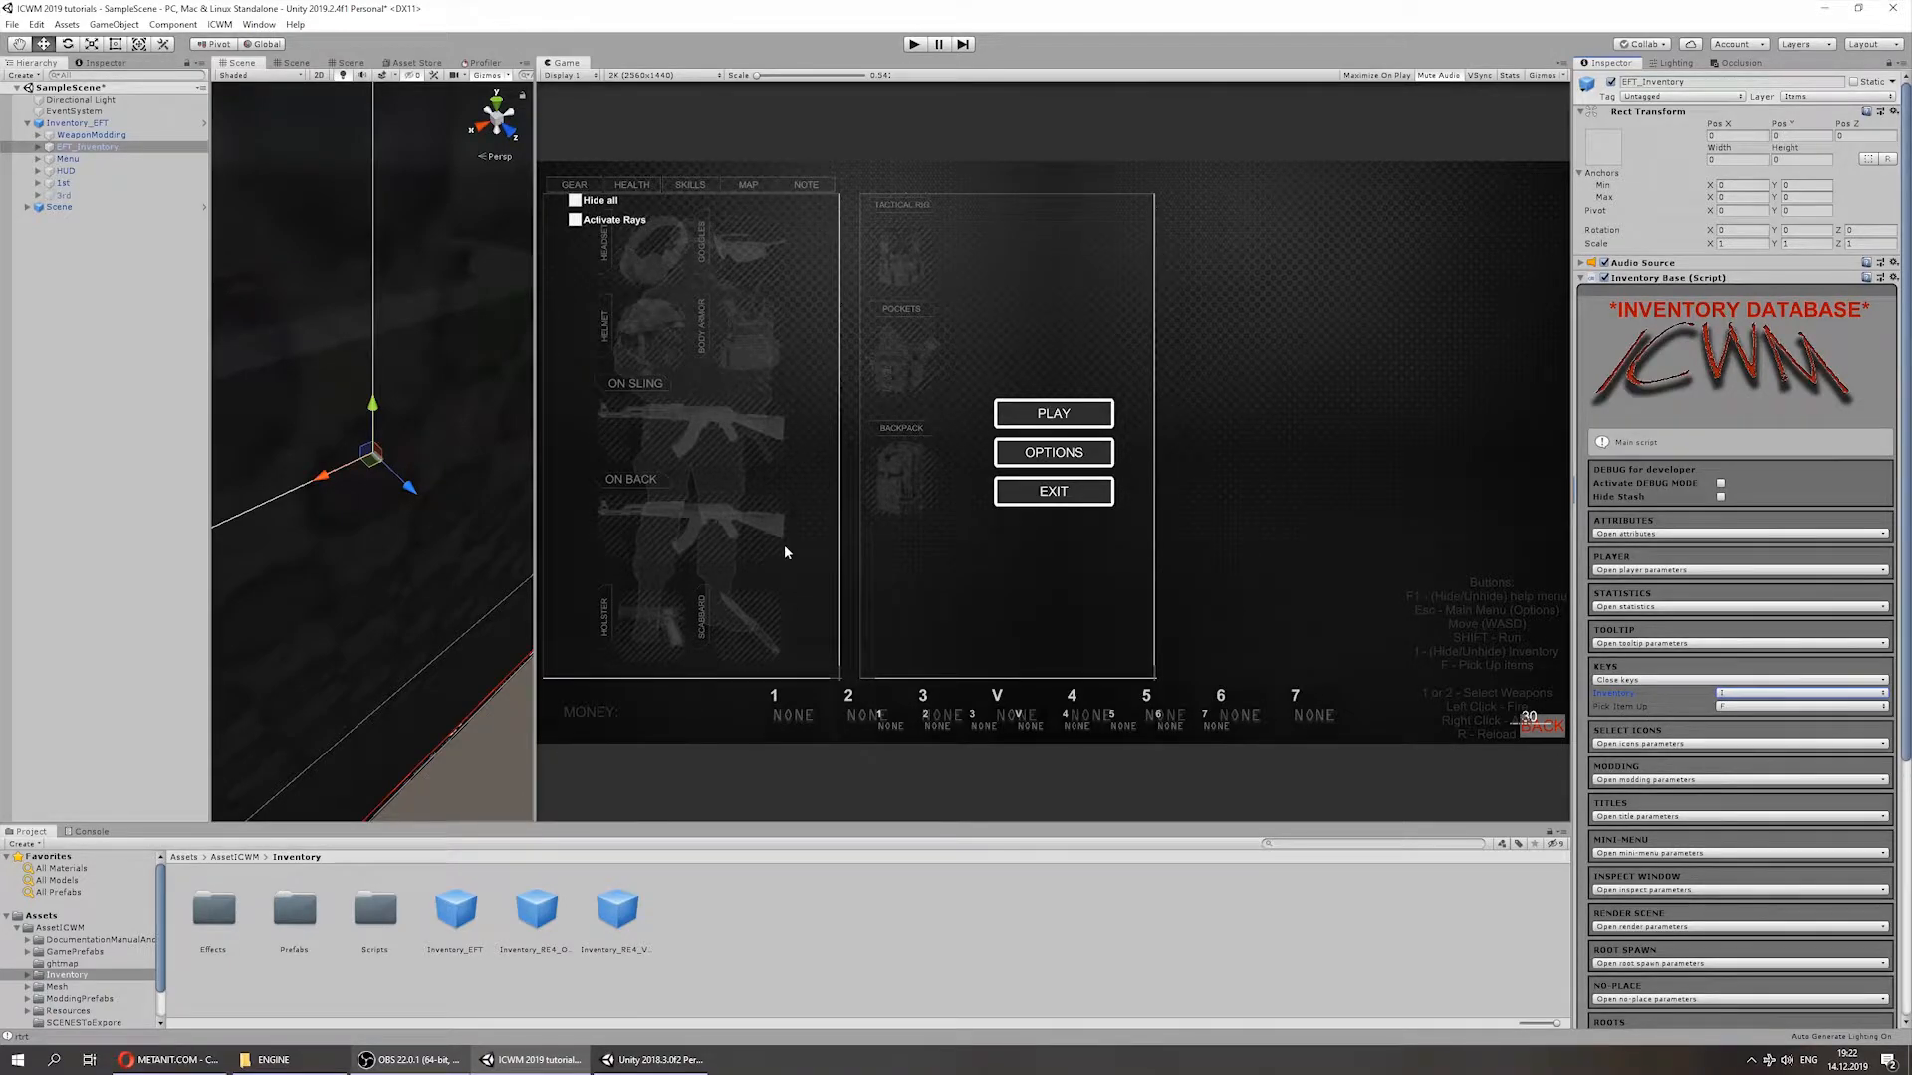
pyautogui.click(1630, 682)
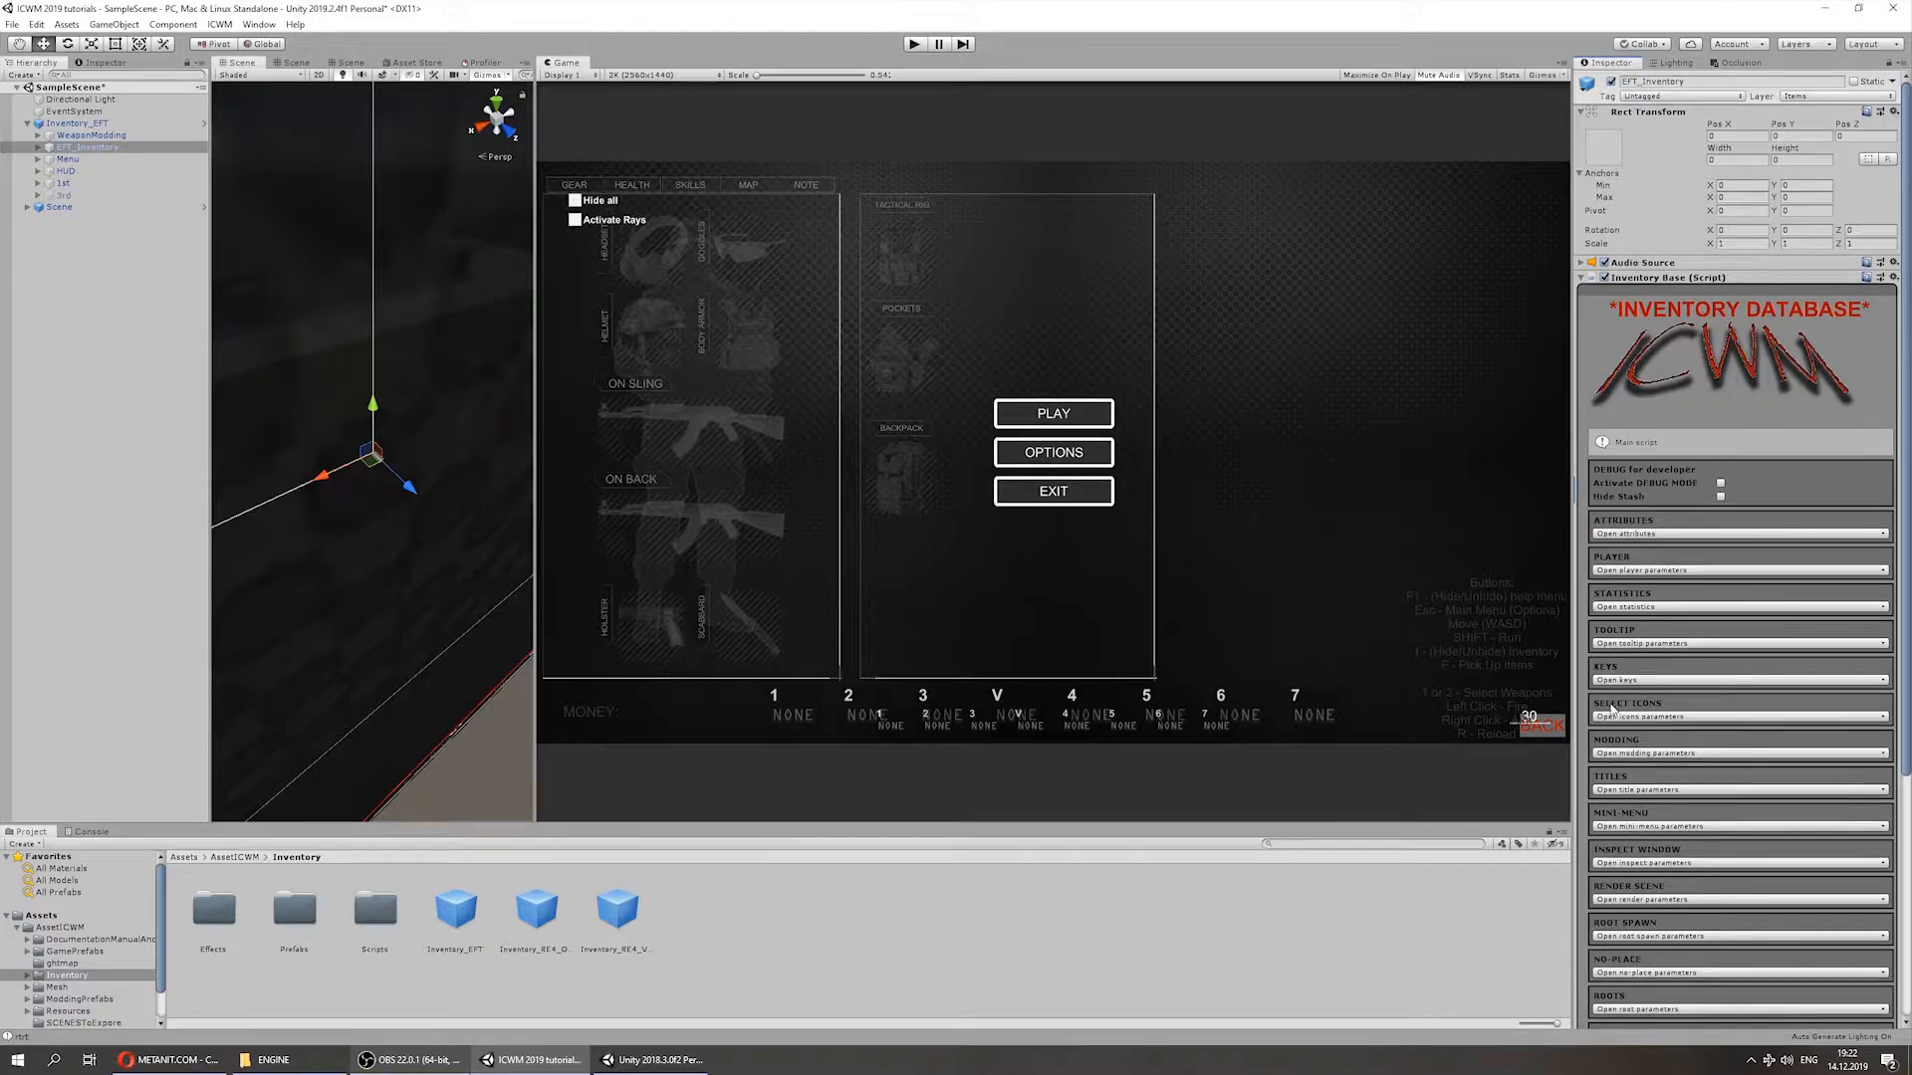
pyautogui.scroll(-3, 1615, 719)
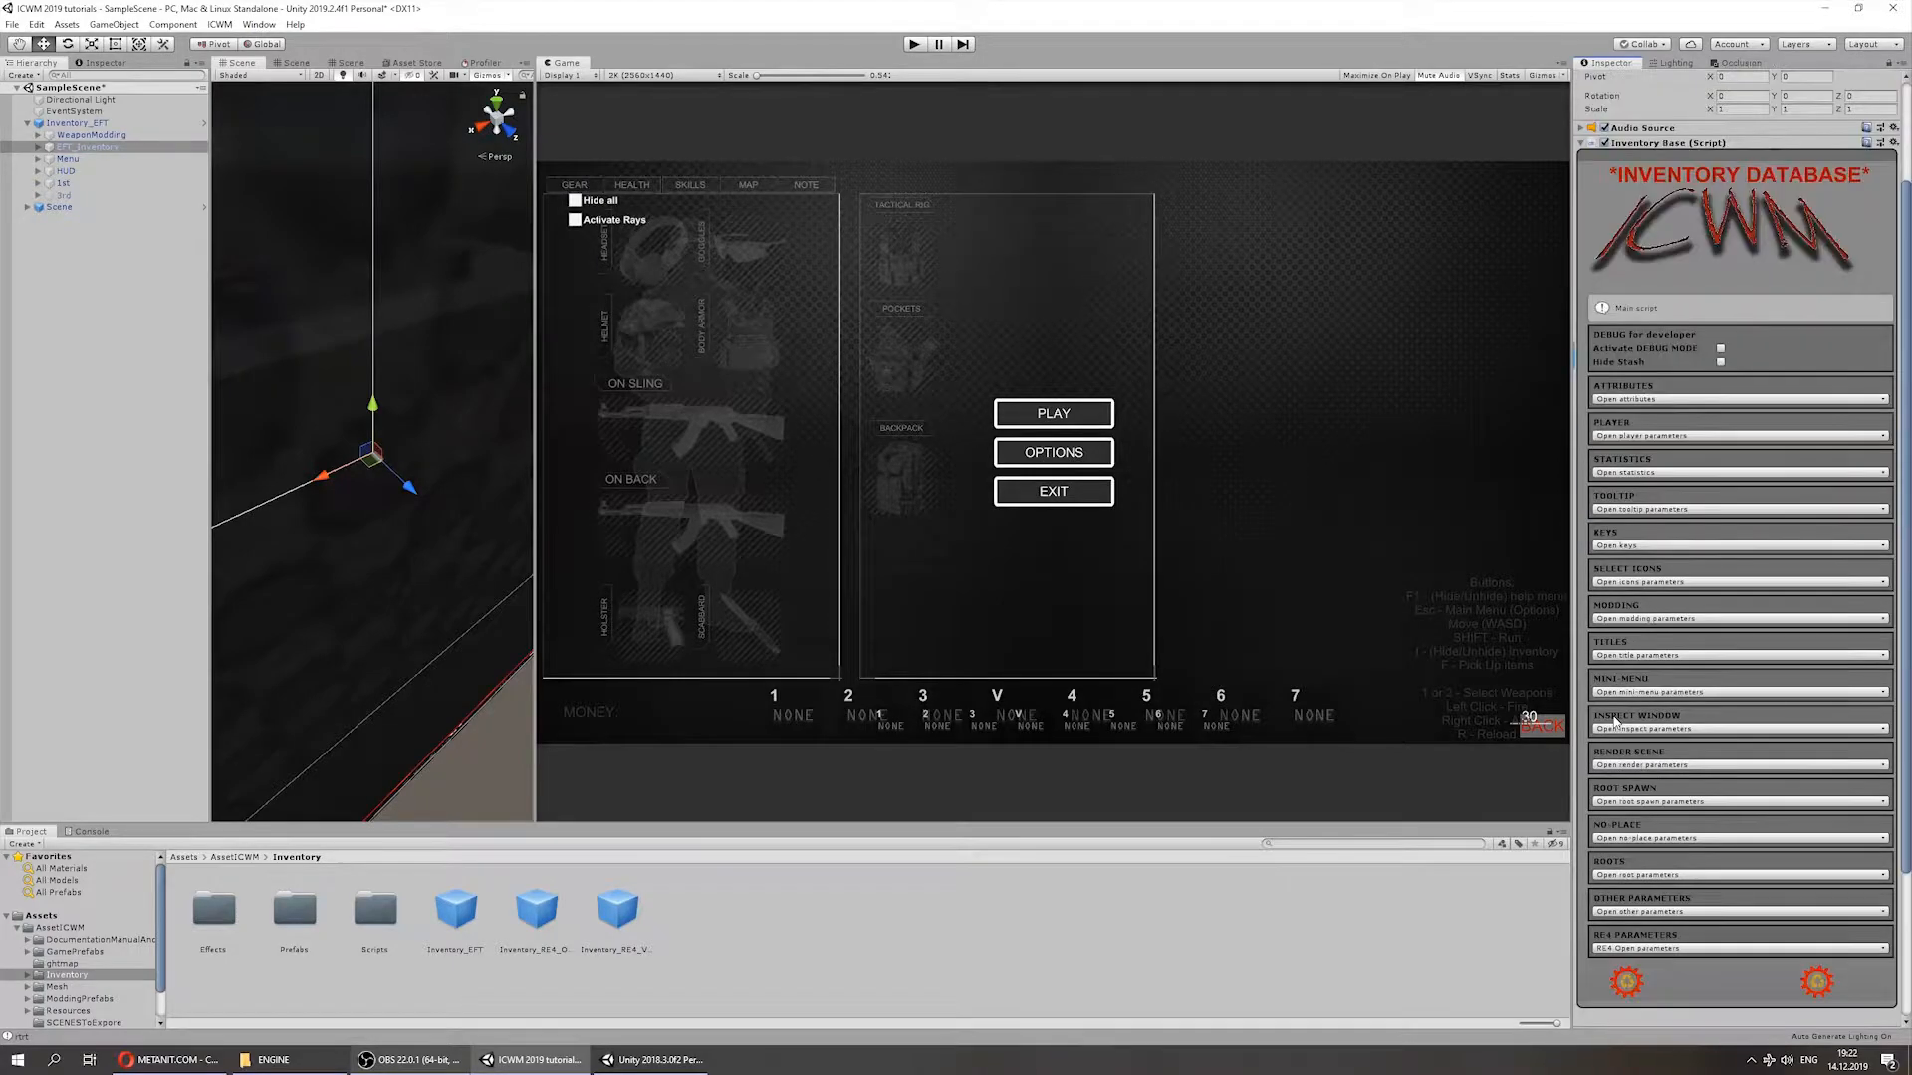
pyautogui.click(1621, 583)
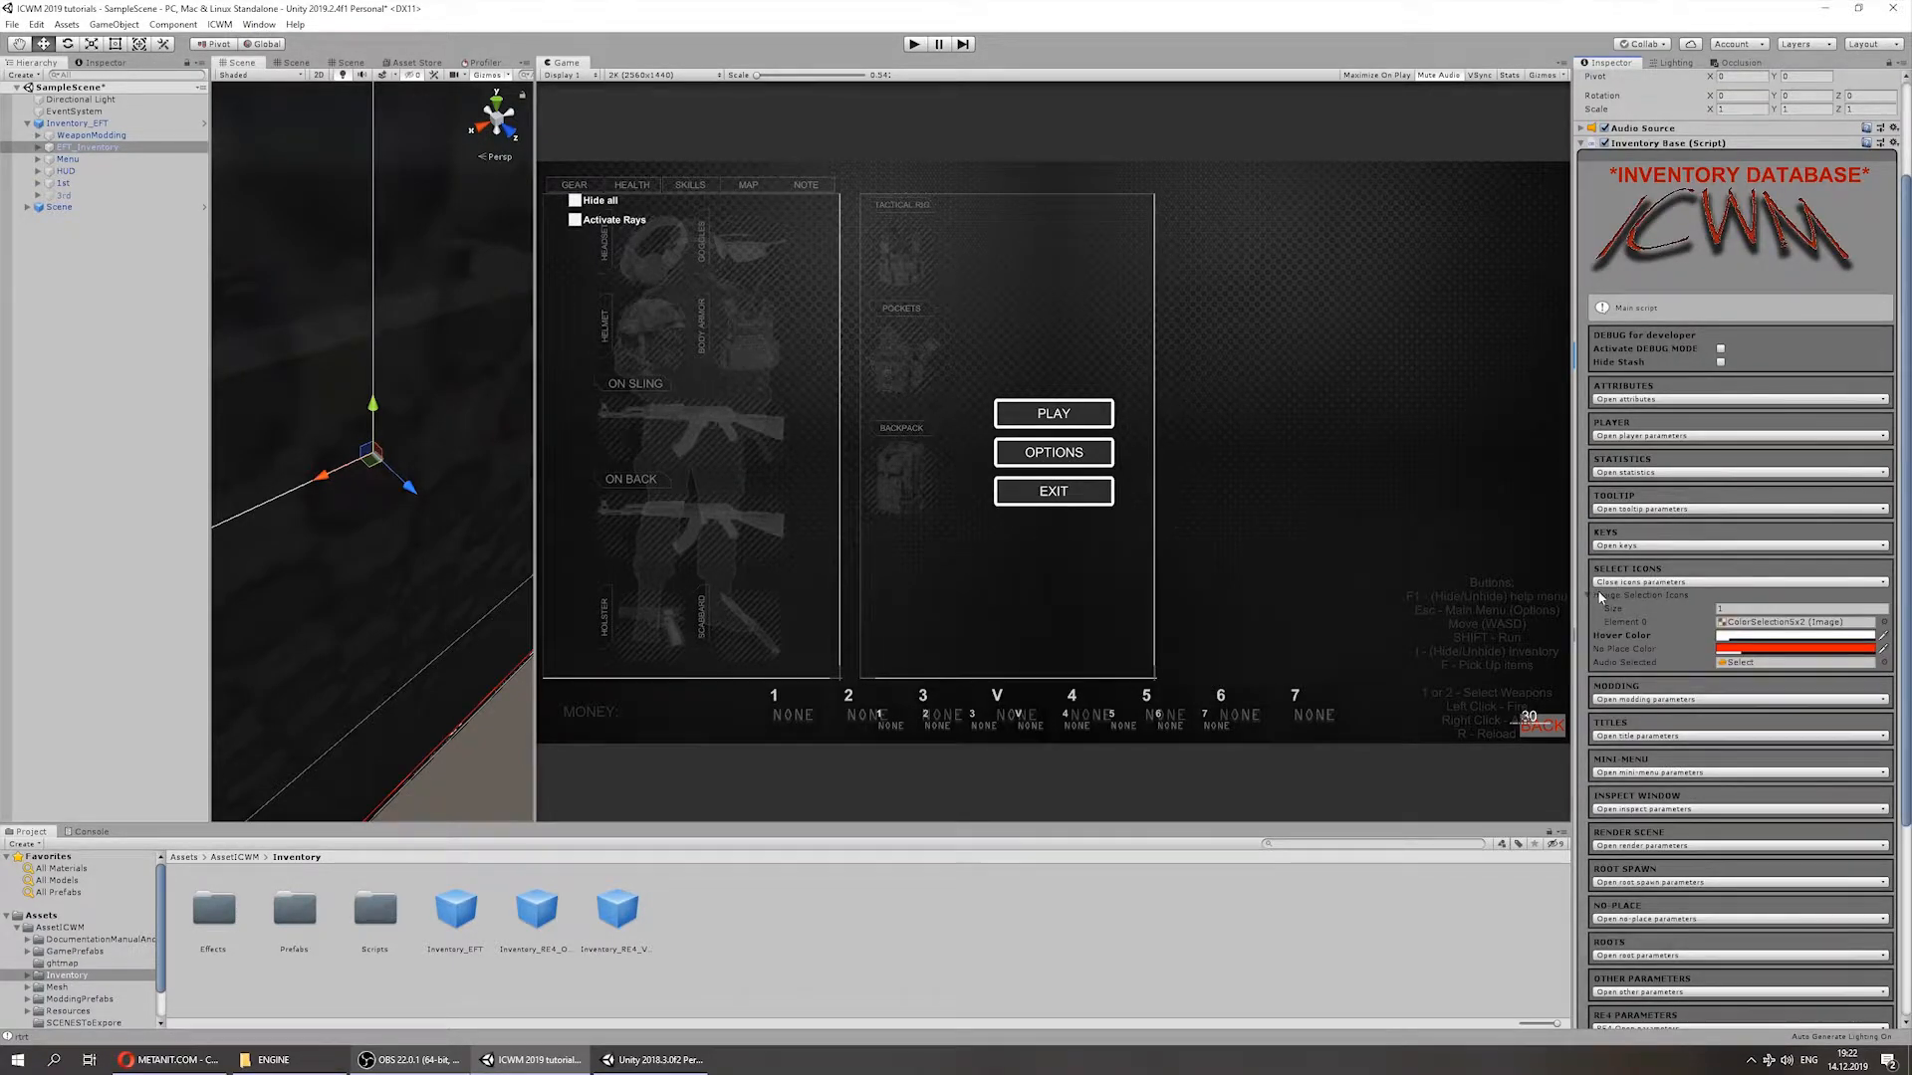
pyautogui.click(1640, 595)
# Step: Run the game, pick up a backpack, and move the stored backpack icon within the inventory grid to check the selection highlight
pyautogui.click(918, 45)
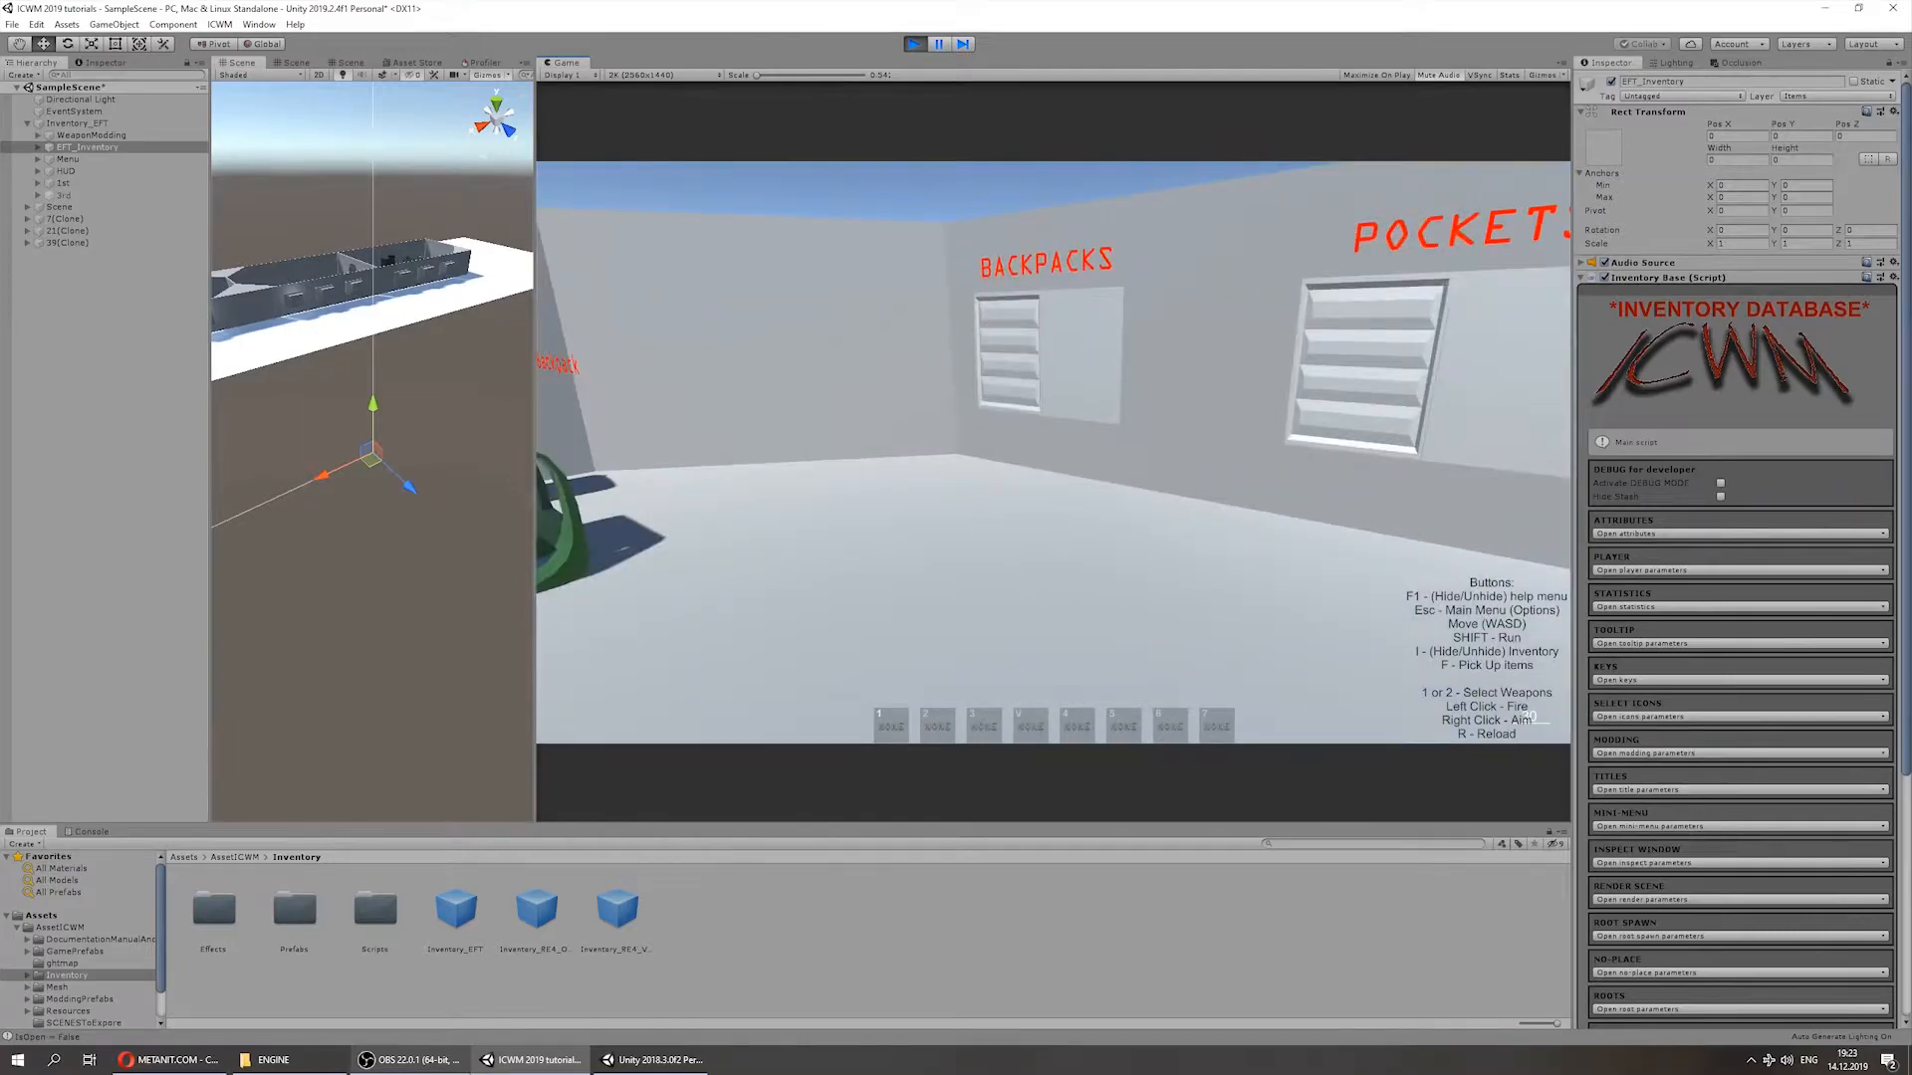
pyautogui.press('i')
pyautogui.press('i')
pyautogui.press('w')
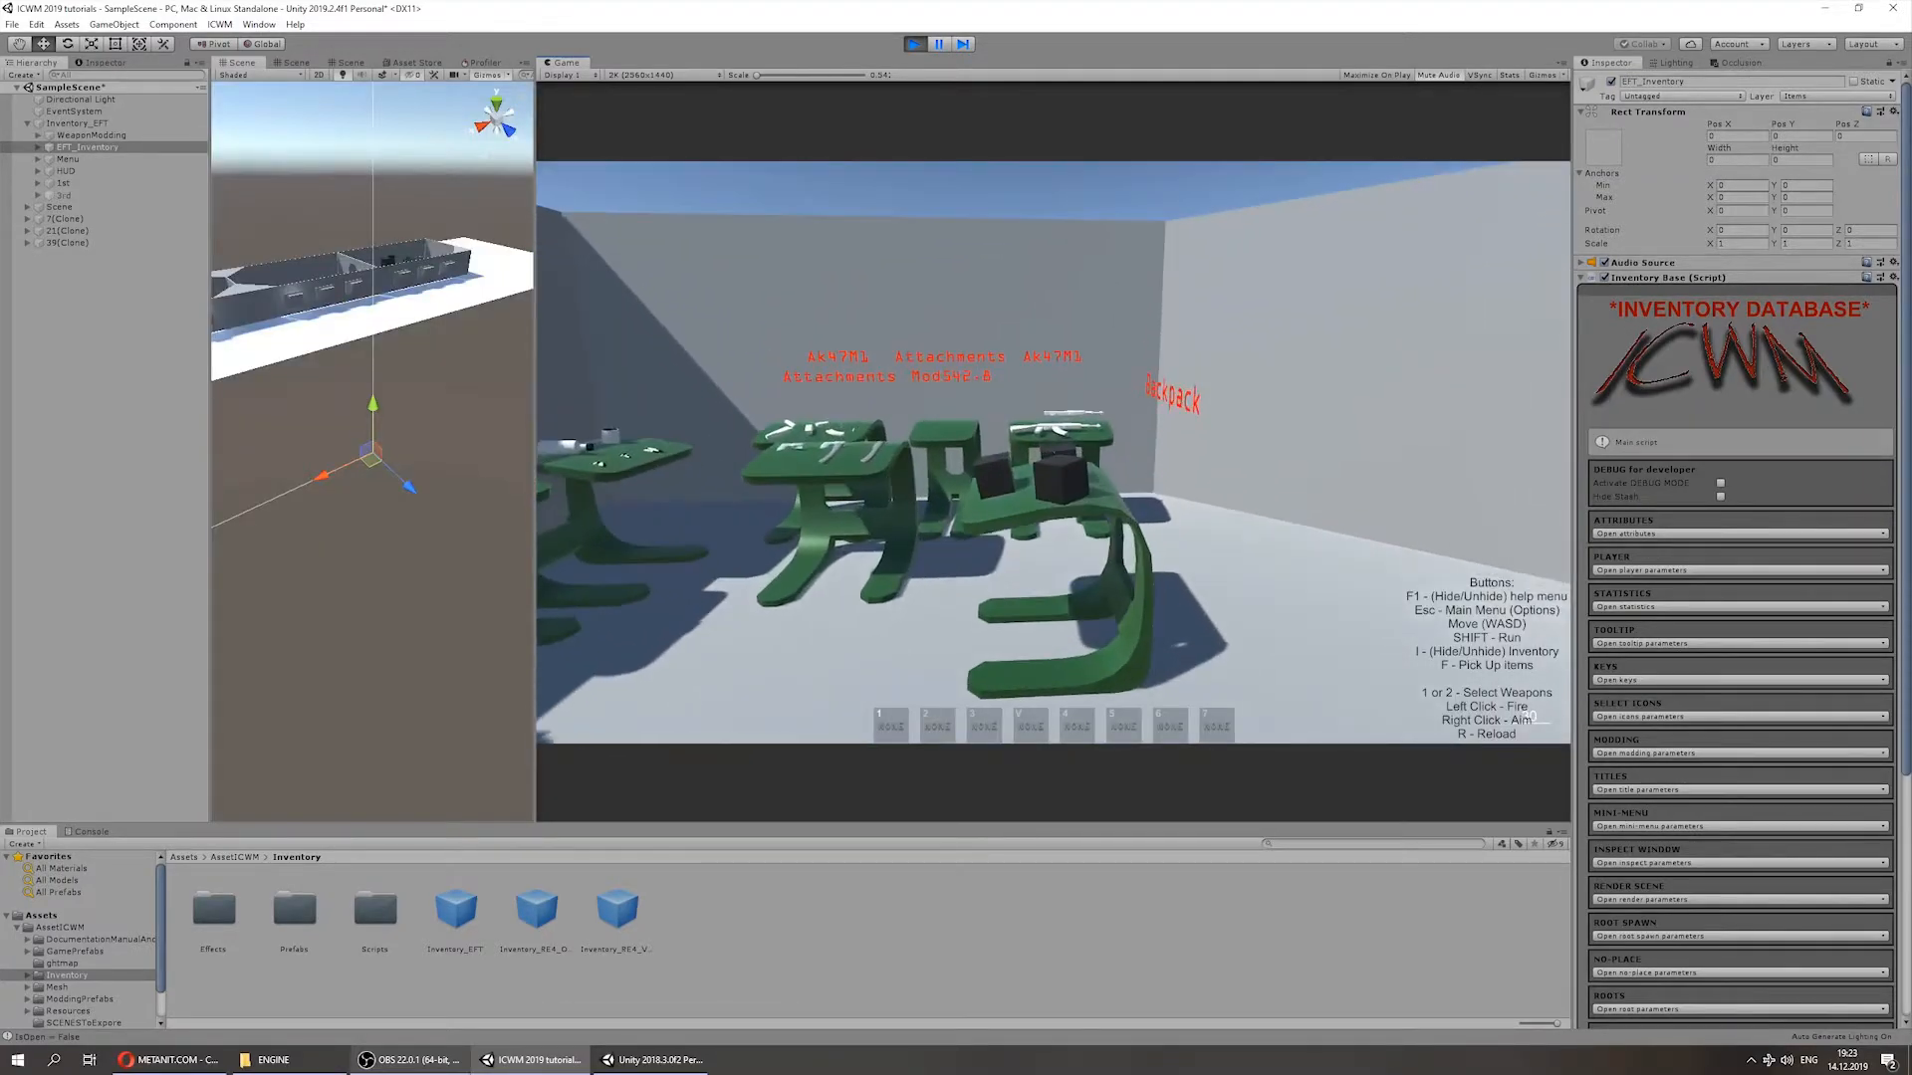
pyautogui.press('f')
pyautogui.press('i')
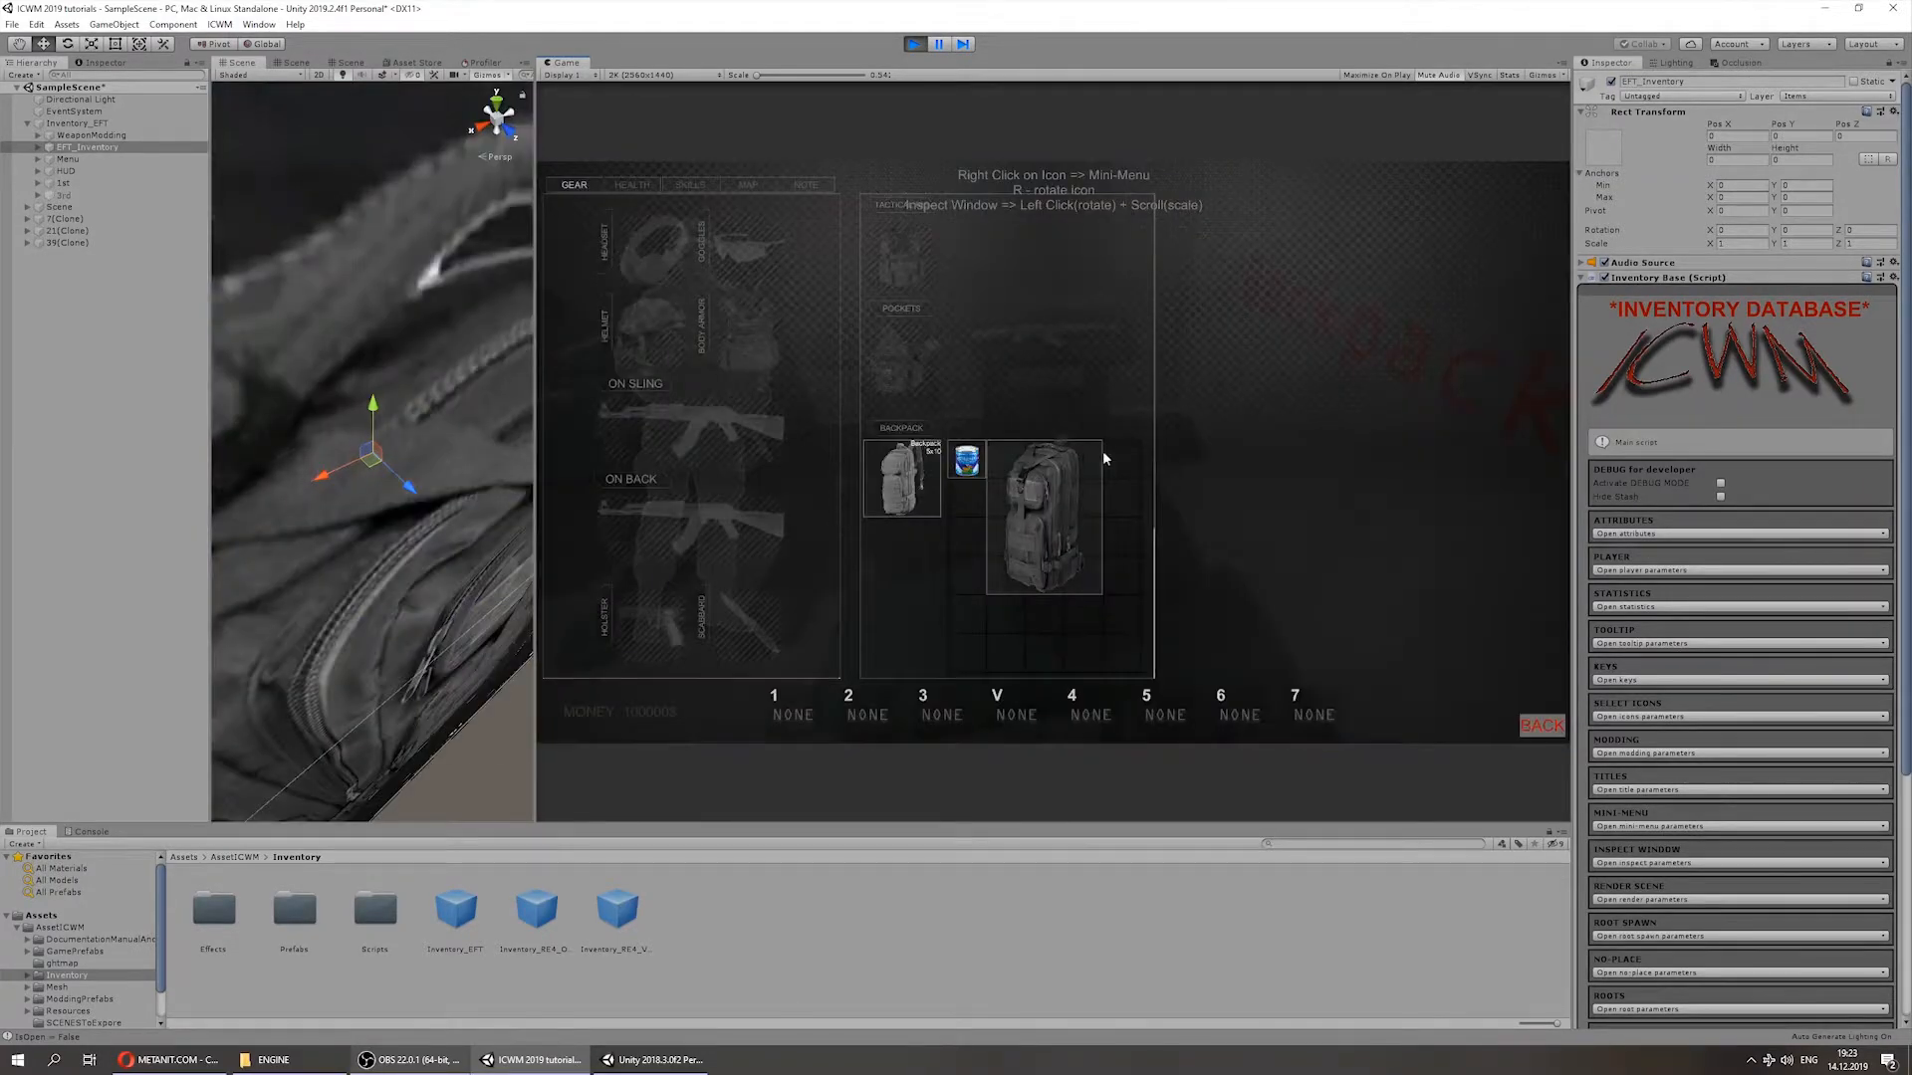
pyautogui.scroll(-3, 1102, 450)
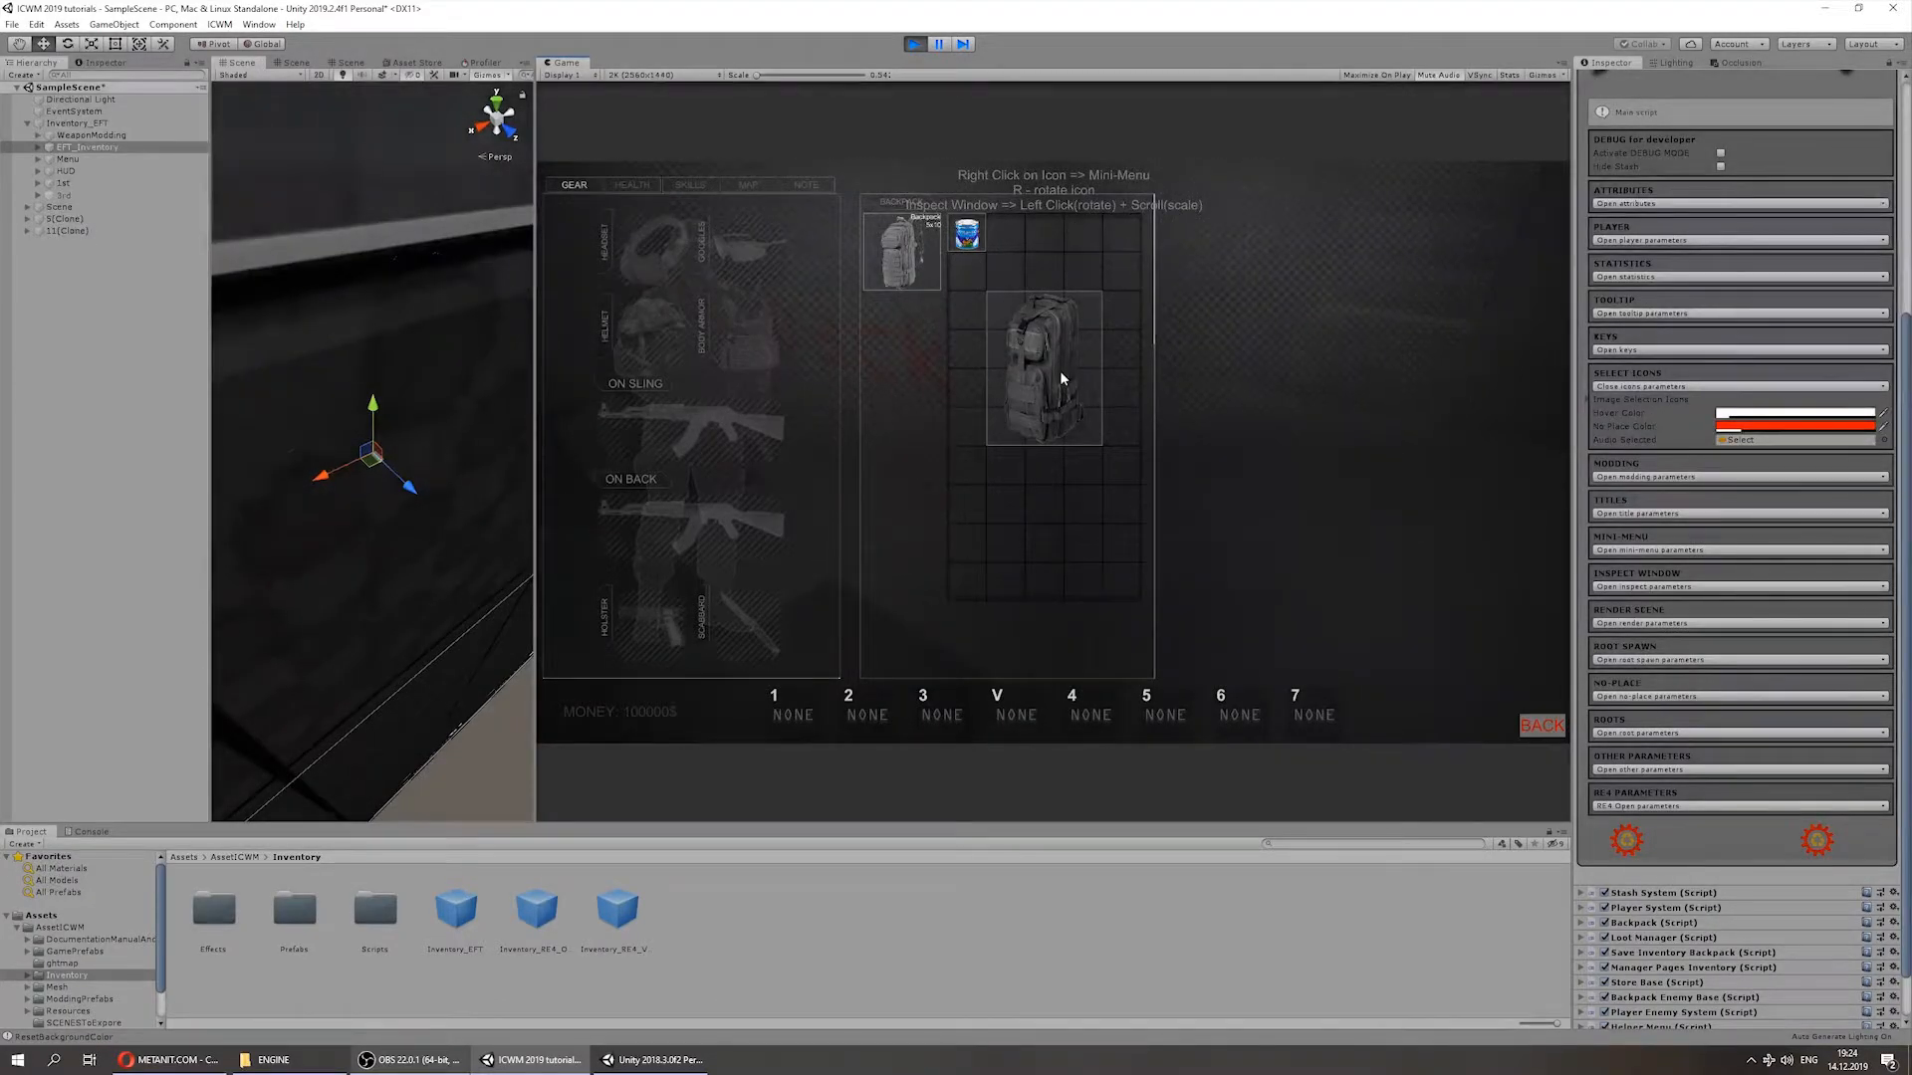
pyautogui.moveTo(1018, 361); pyautogui.dragTo(1001, 477)
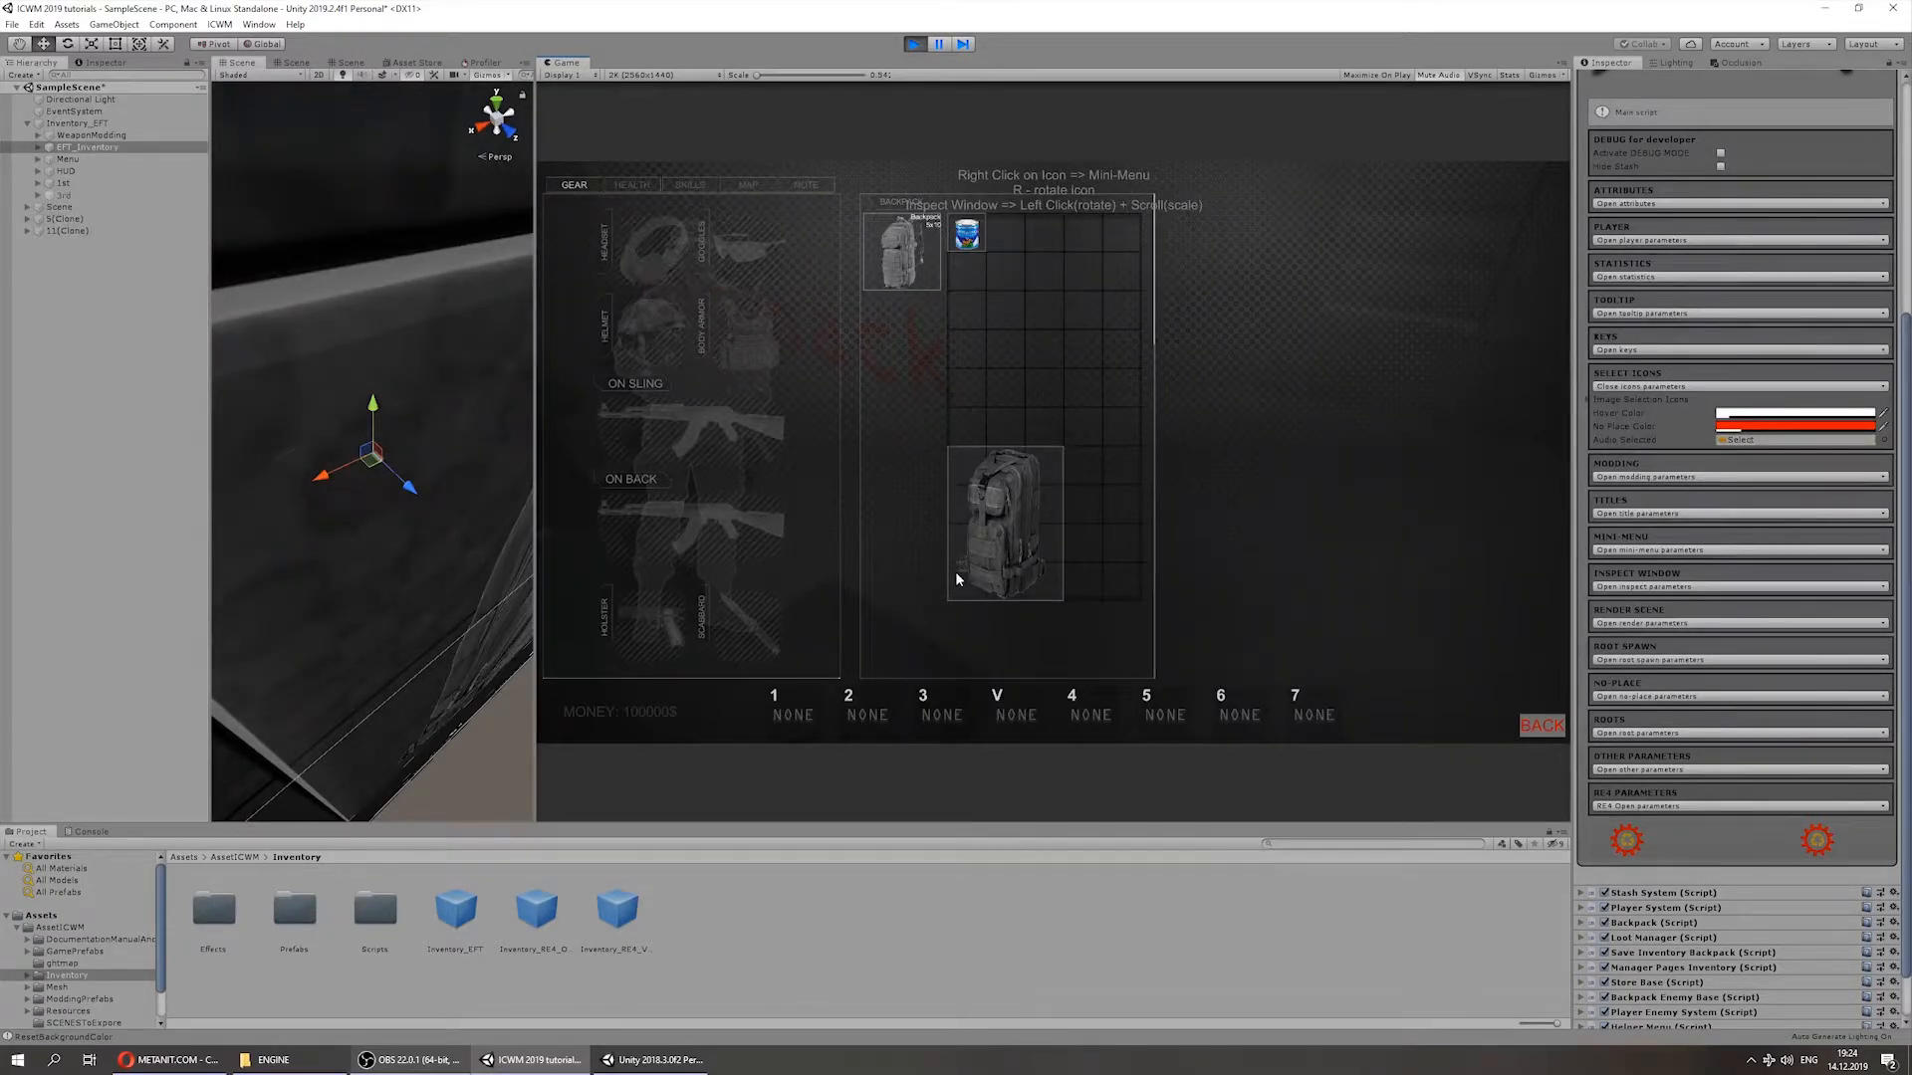
# Step: Change the Select Icons Hover Color to magenta and test it by moving the backpack icon around the grid
pyautogui.click(1734, 418)
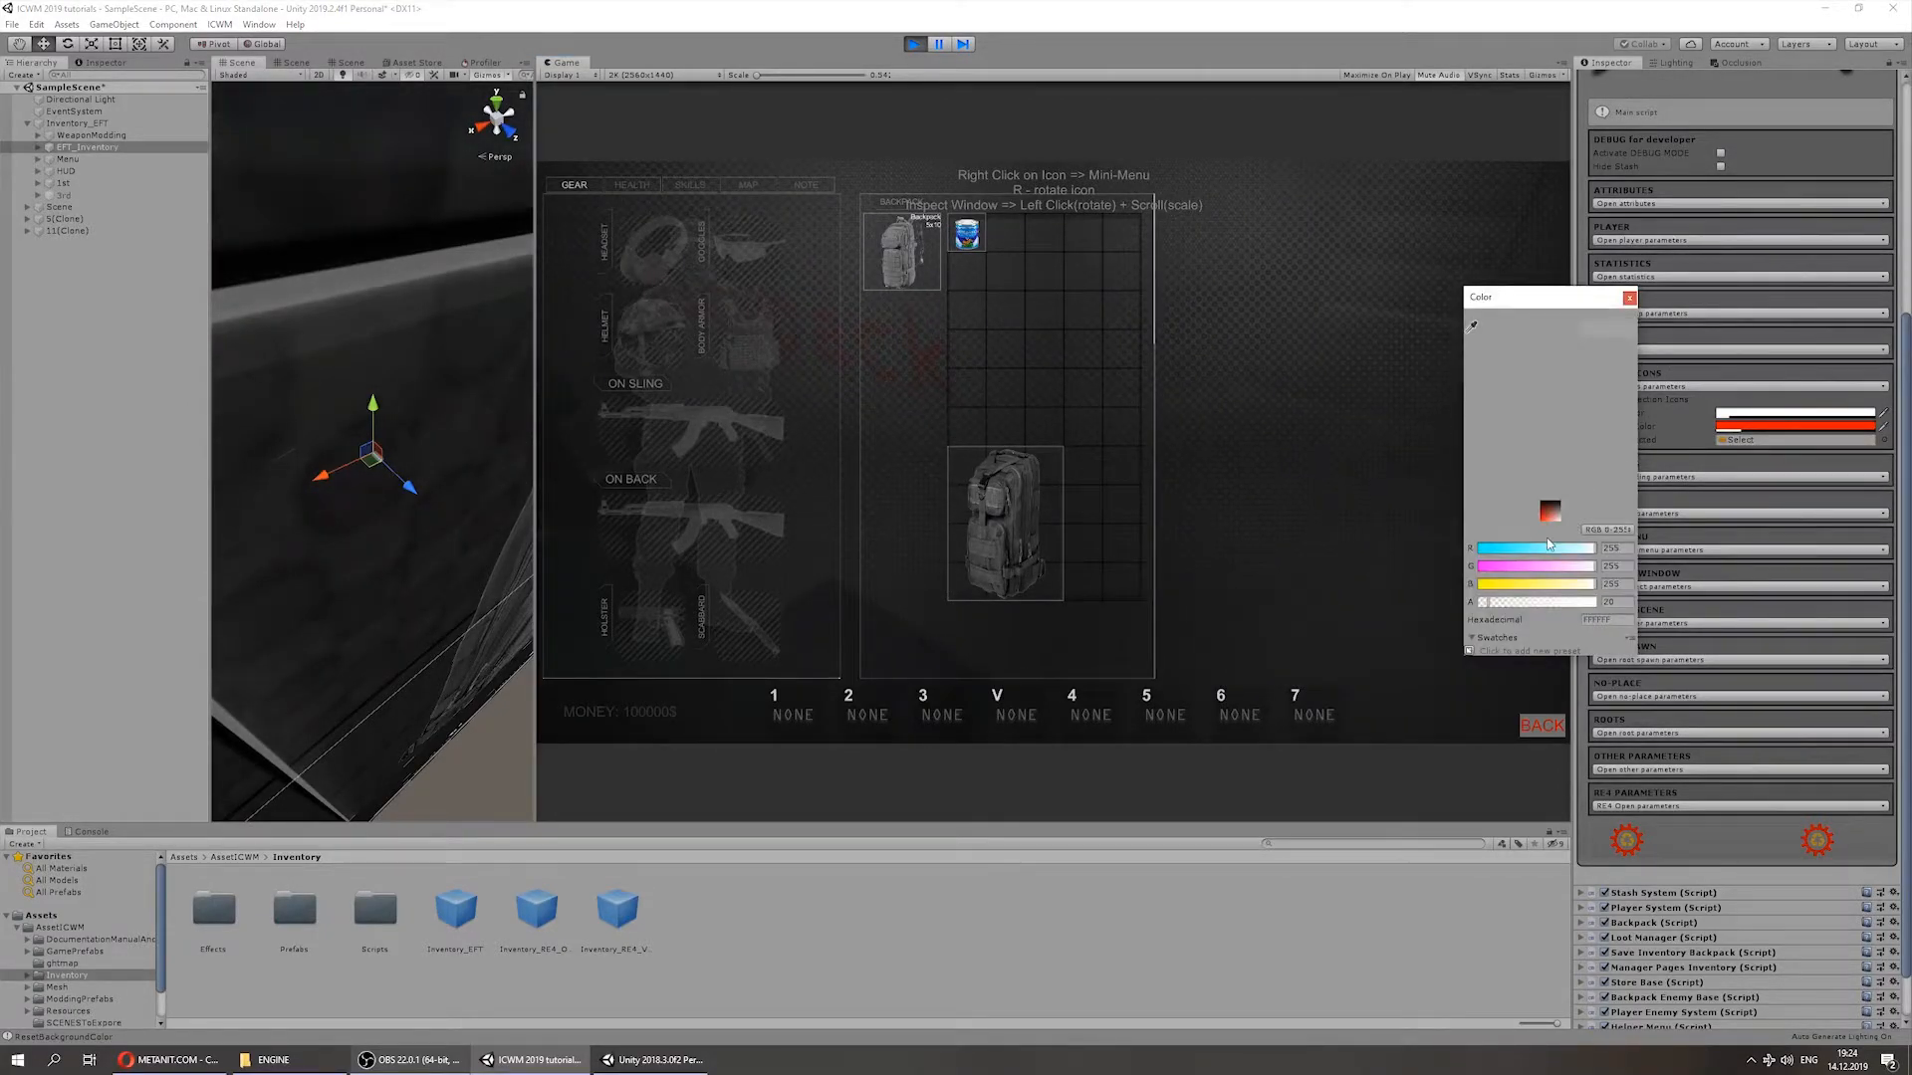
pyautogui.moveTo(1507, 566); pyautogui.dragTo(1470, 569)
pyautogui.click(1629, 299)
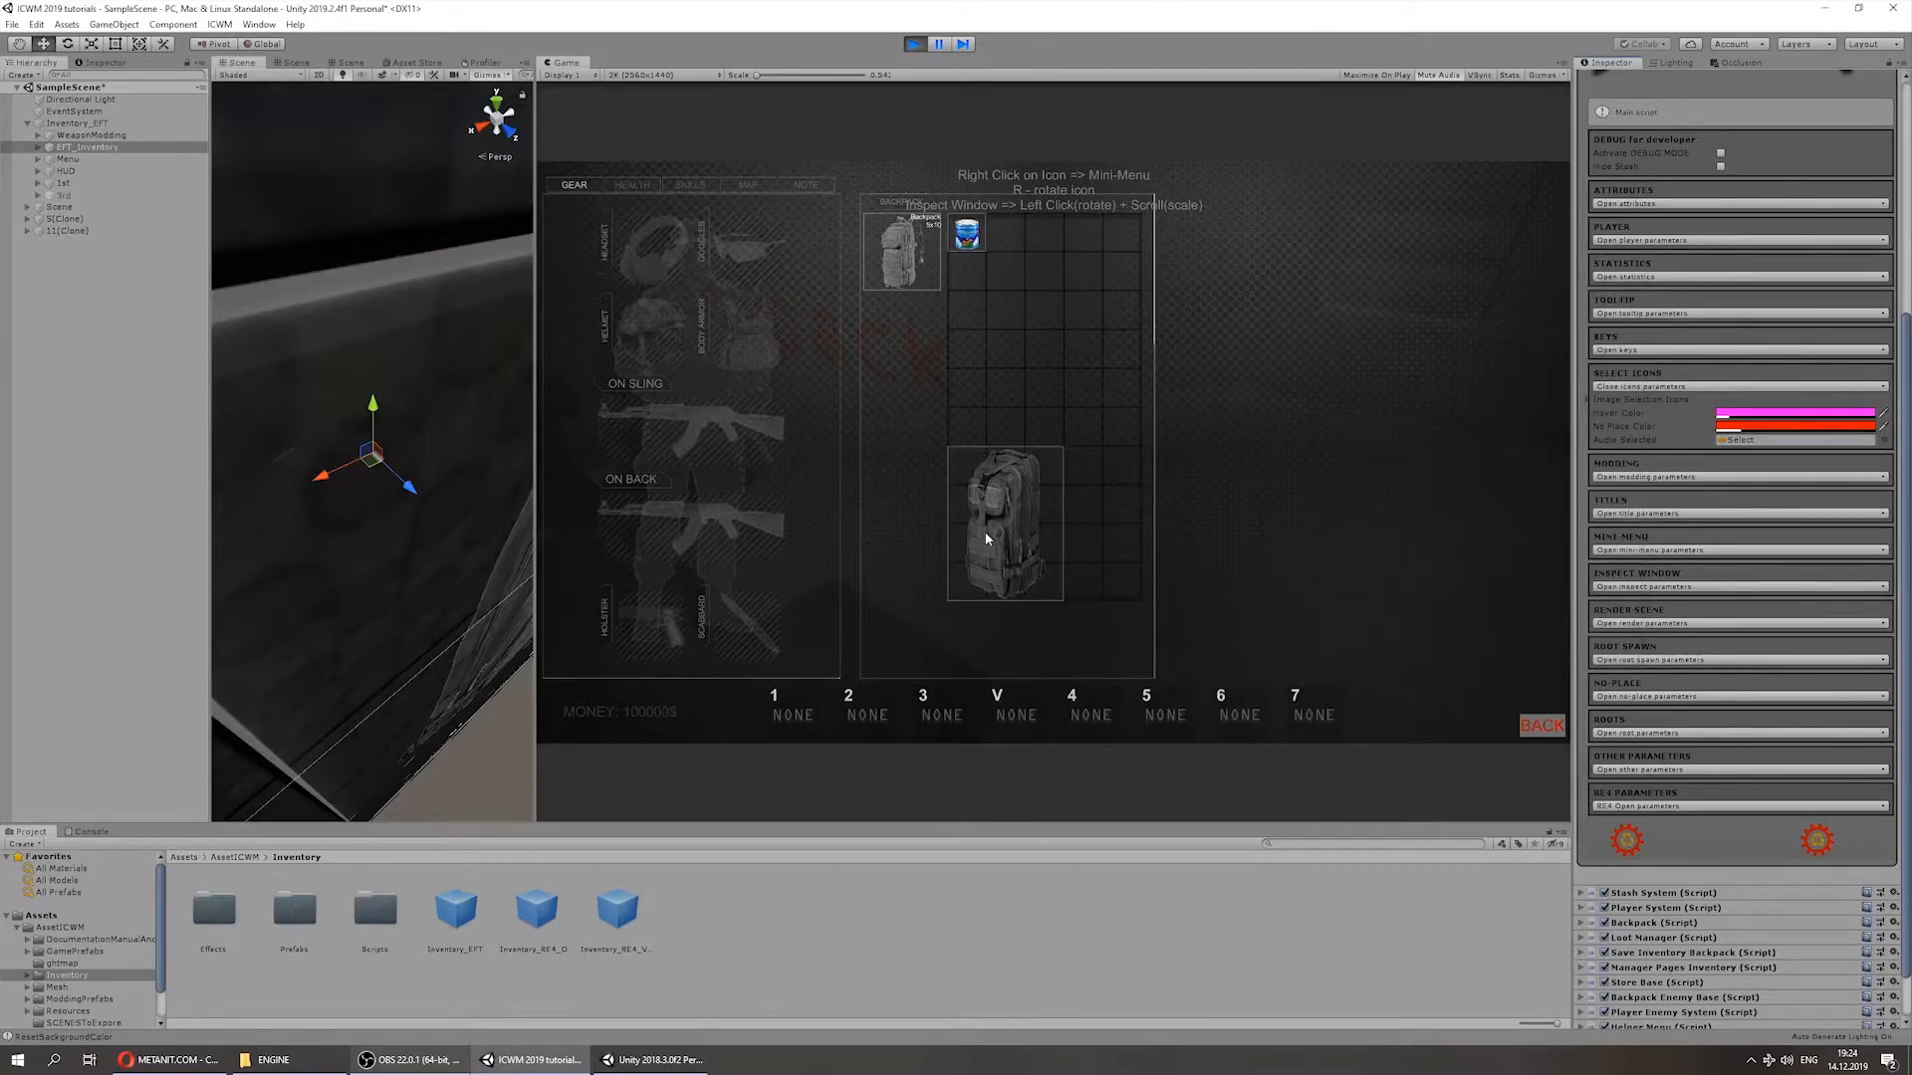
pyautogui.moveTo(1001, 474); pyautogui.dragTo(1054, 283)
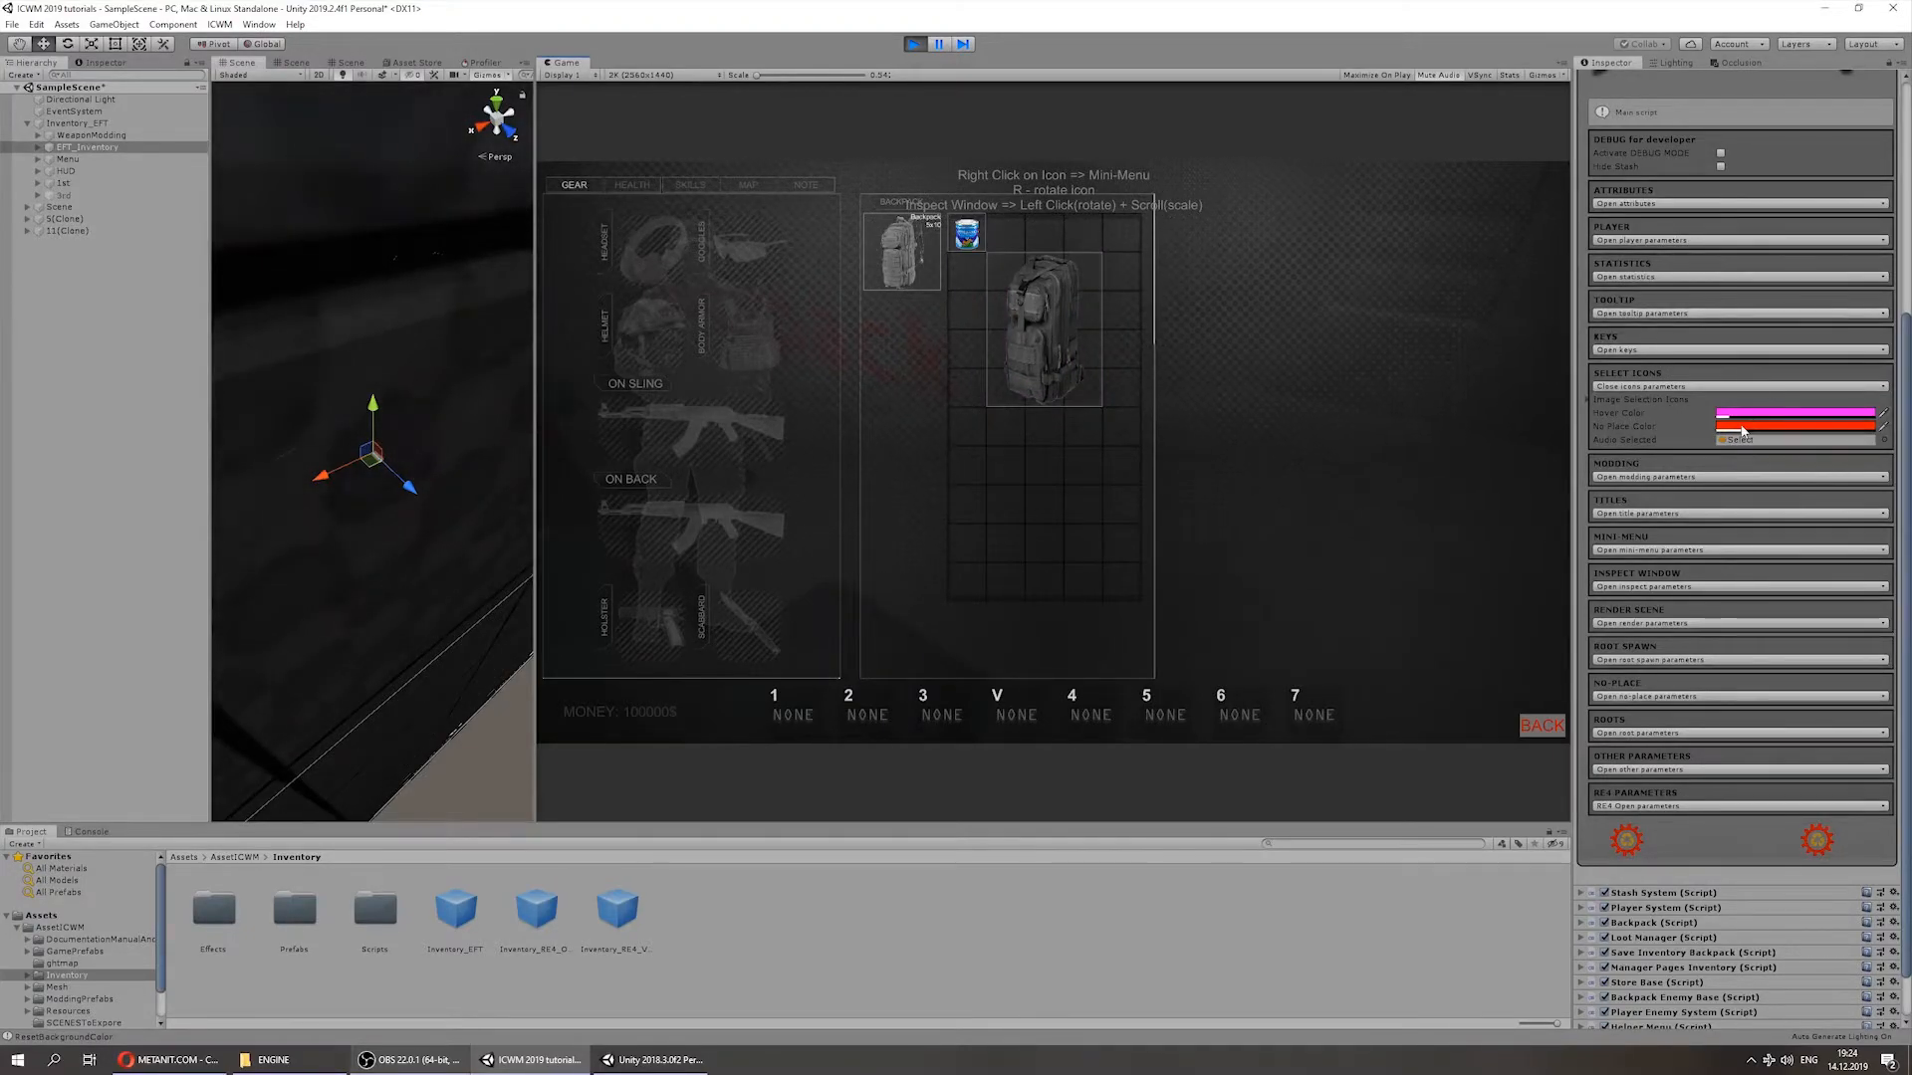
pyautogui.moveTo(1090, 369); pyautogui.dragTo(1044, 507)
# Step: Stop the game and examine the Activate Modding From Enemy option in EFT_Inventory's Modding parameters
pyautogui.click(914, 44)
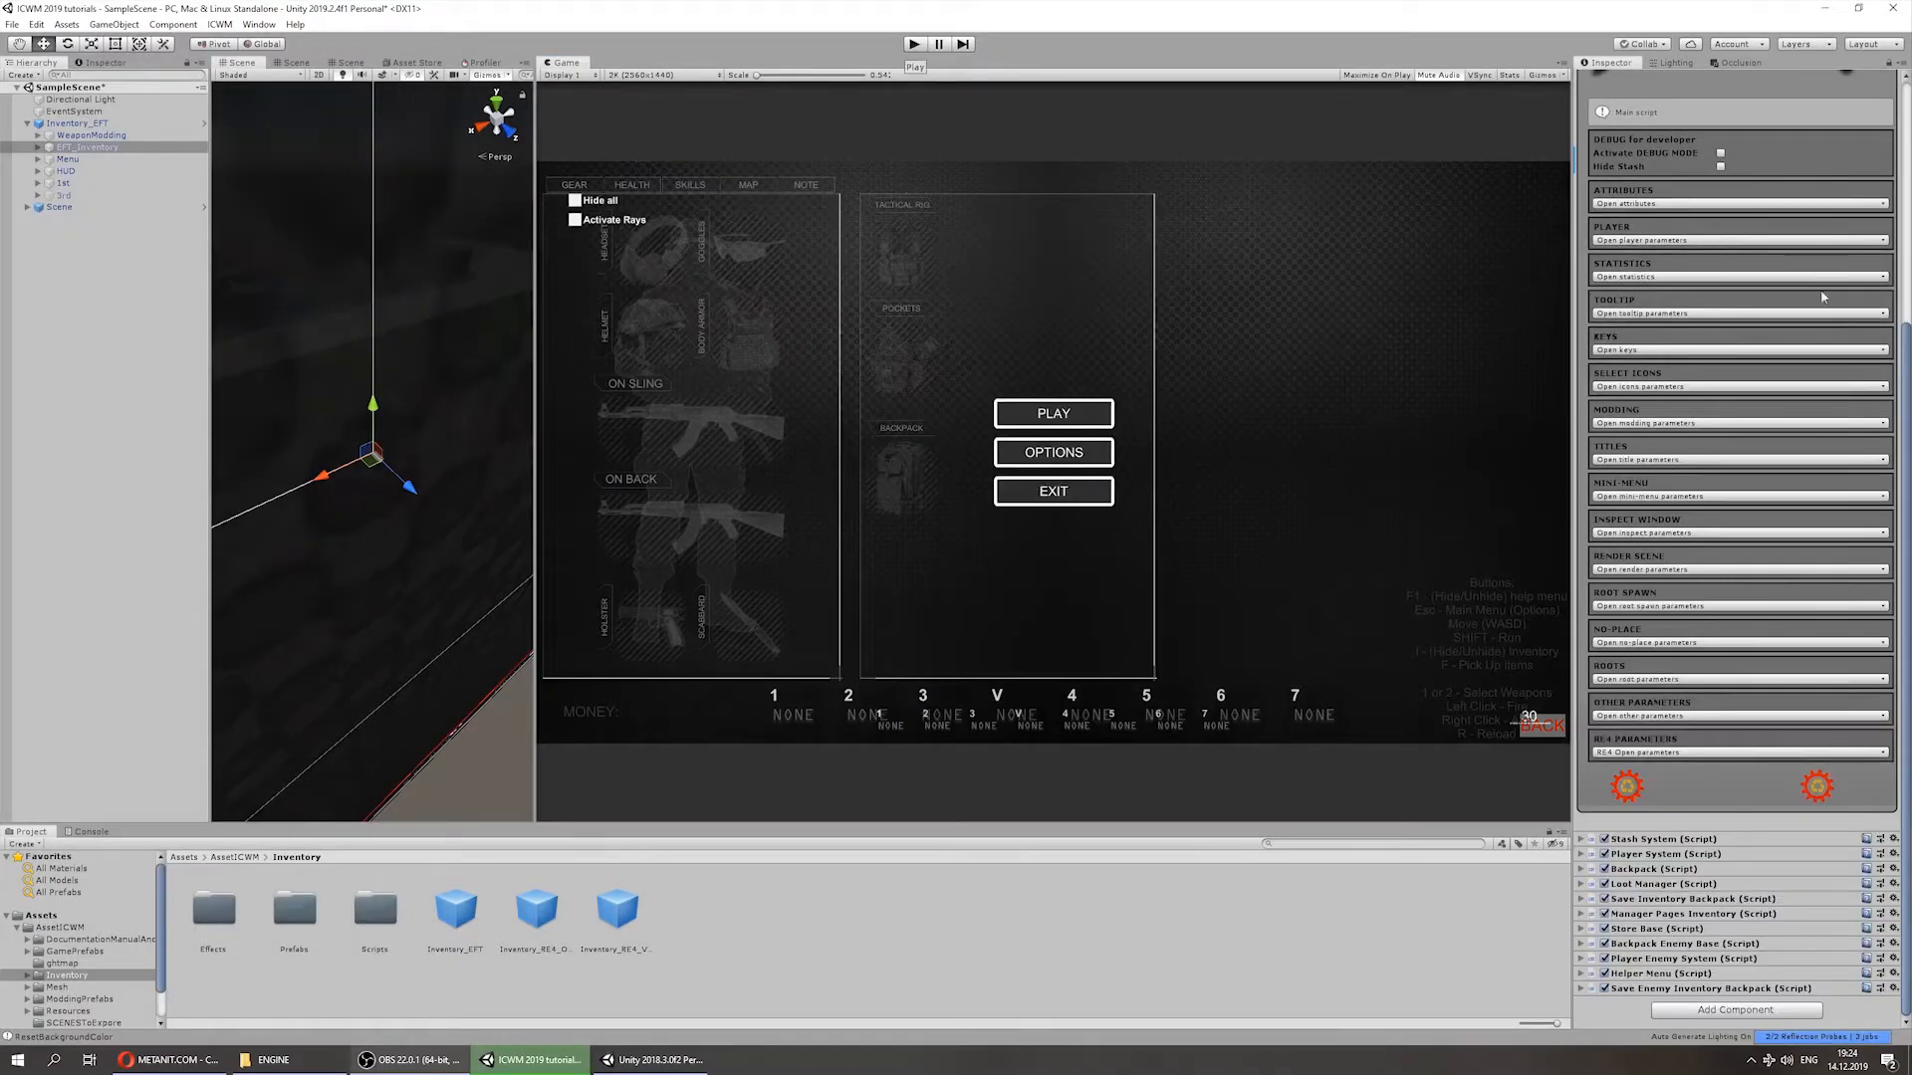
pyautogui.click(1624, 423)
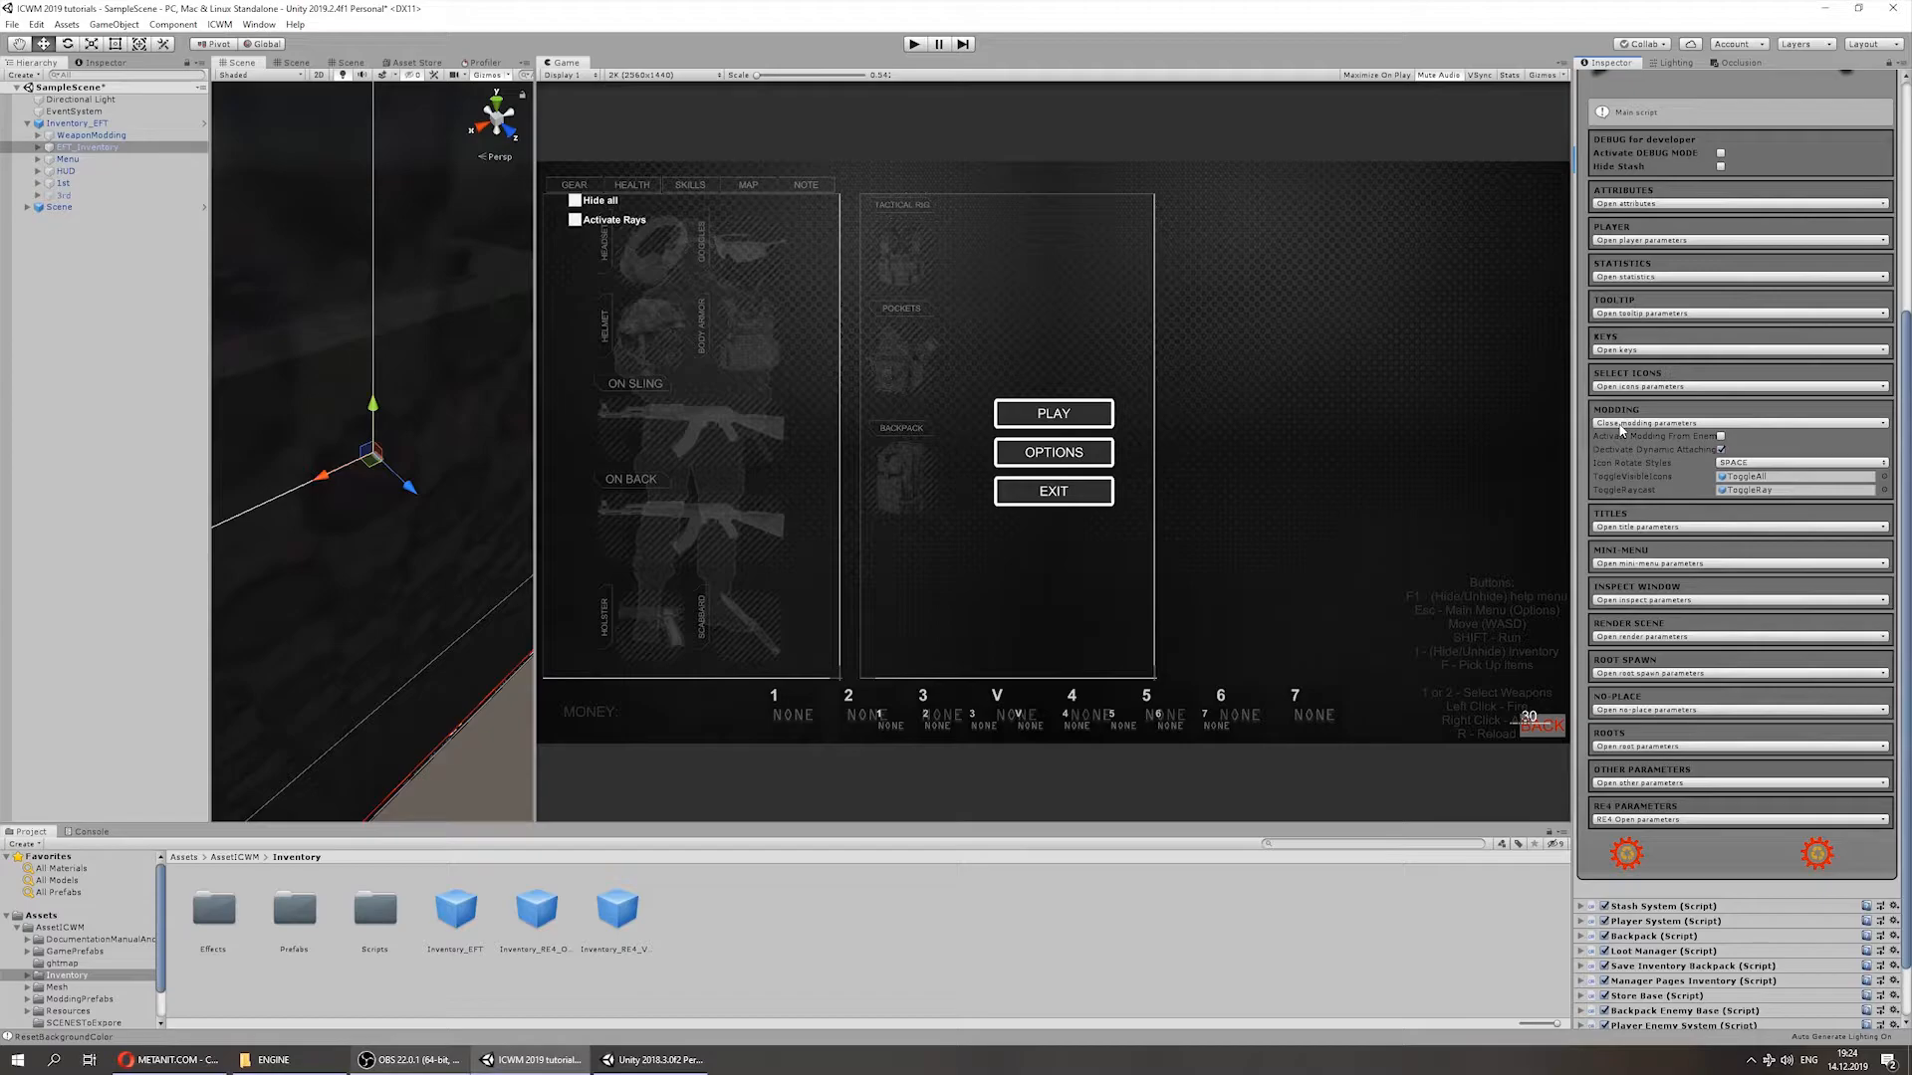
pyautogui.moveTo(1633, 460)
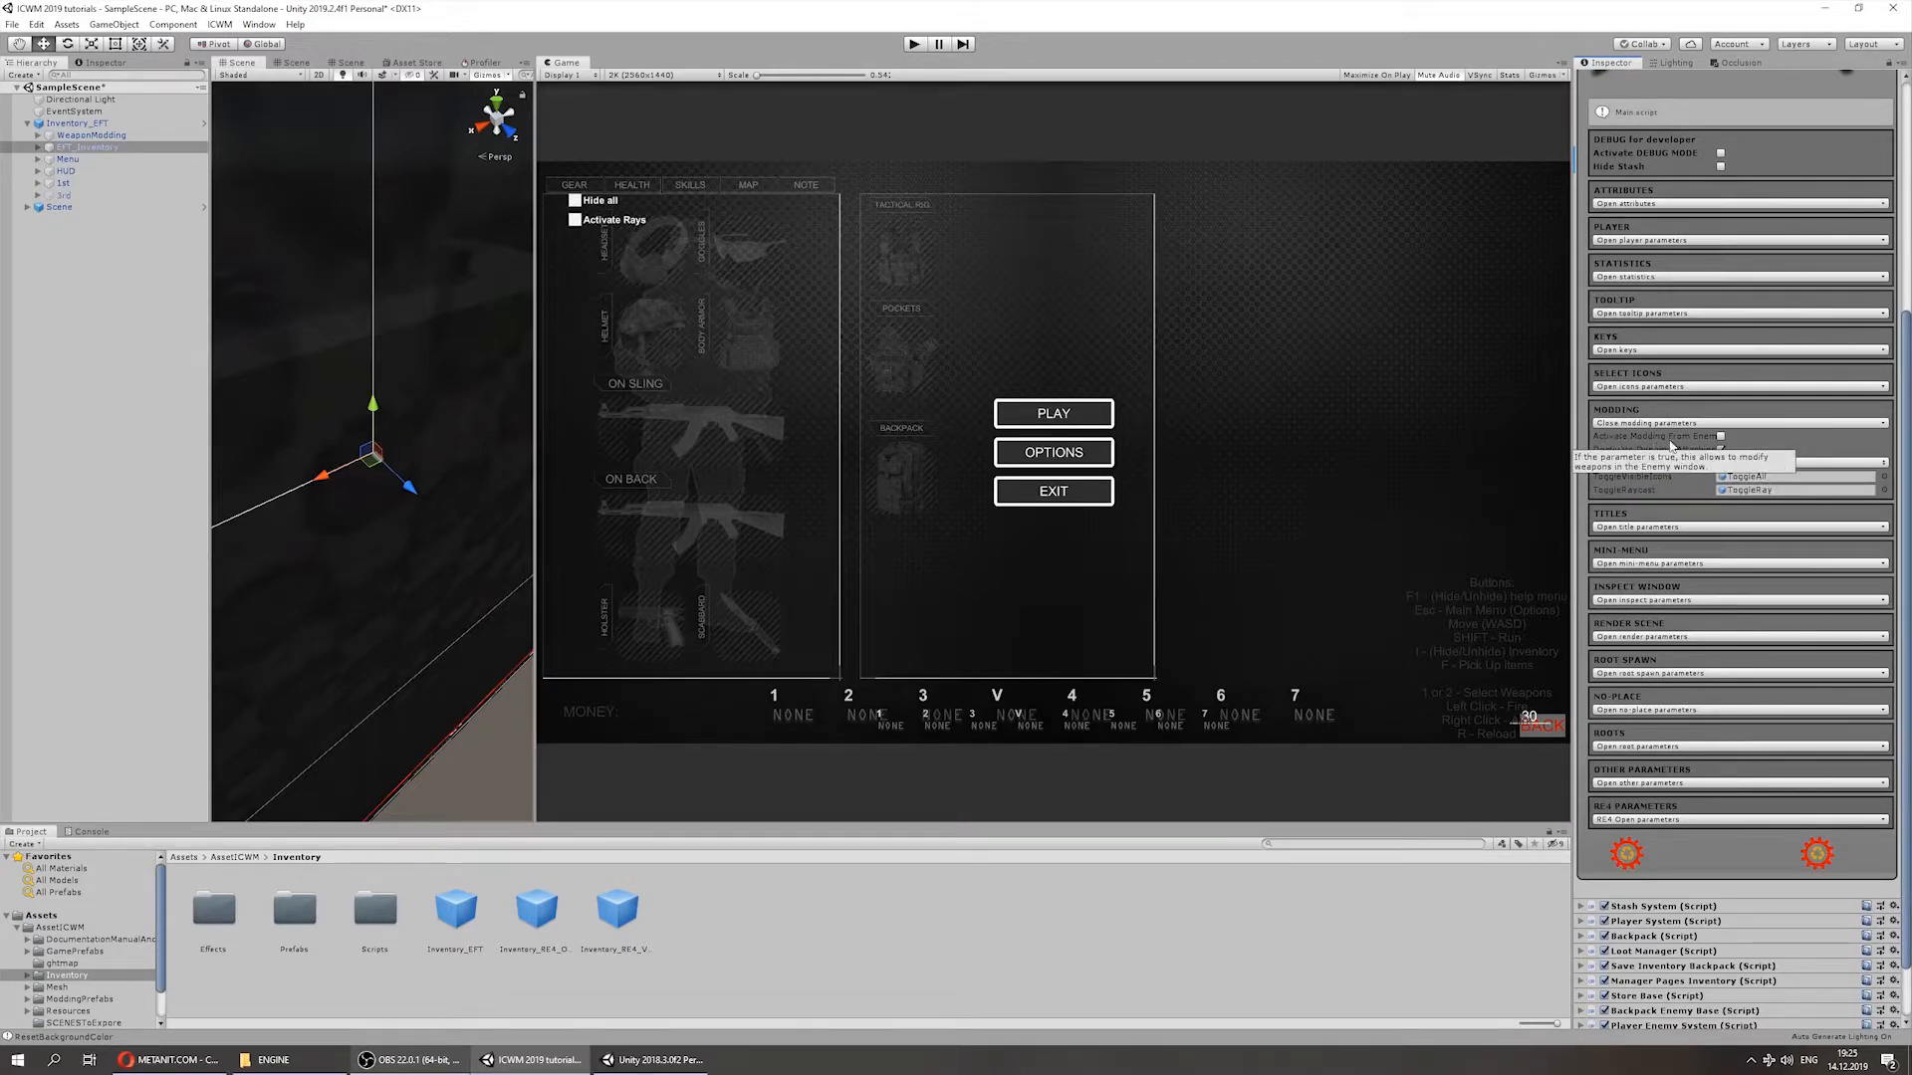
pyautogui.click(914, 44)
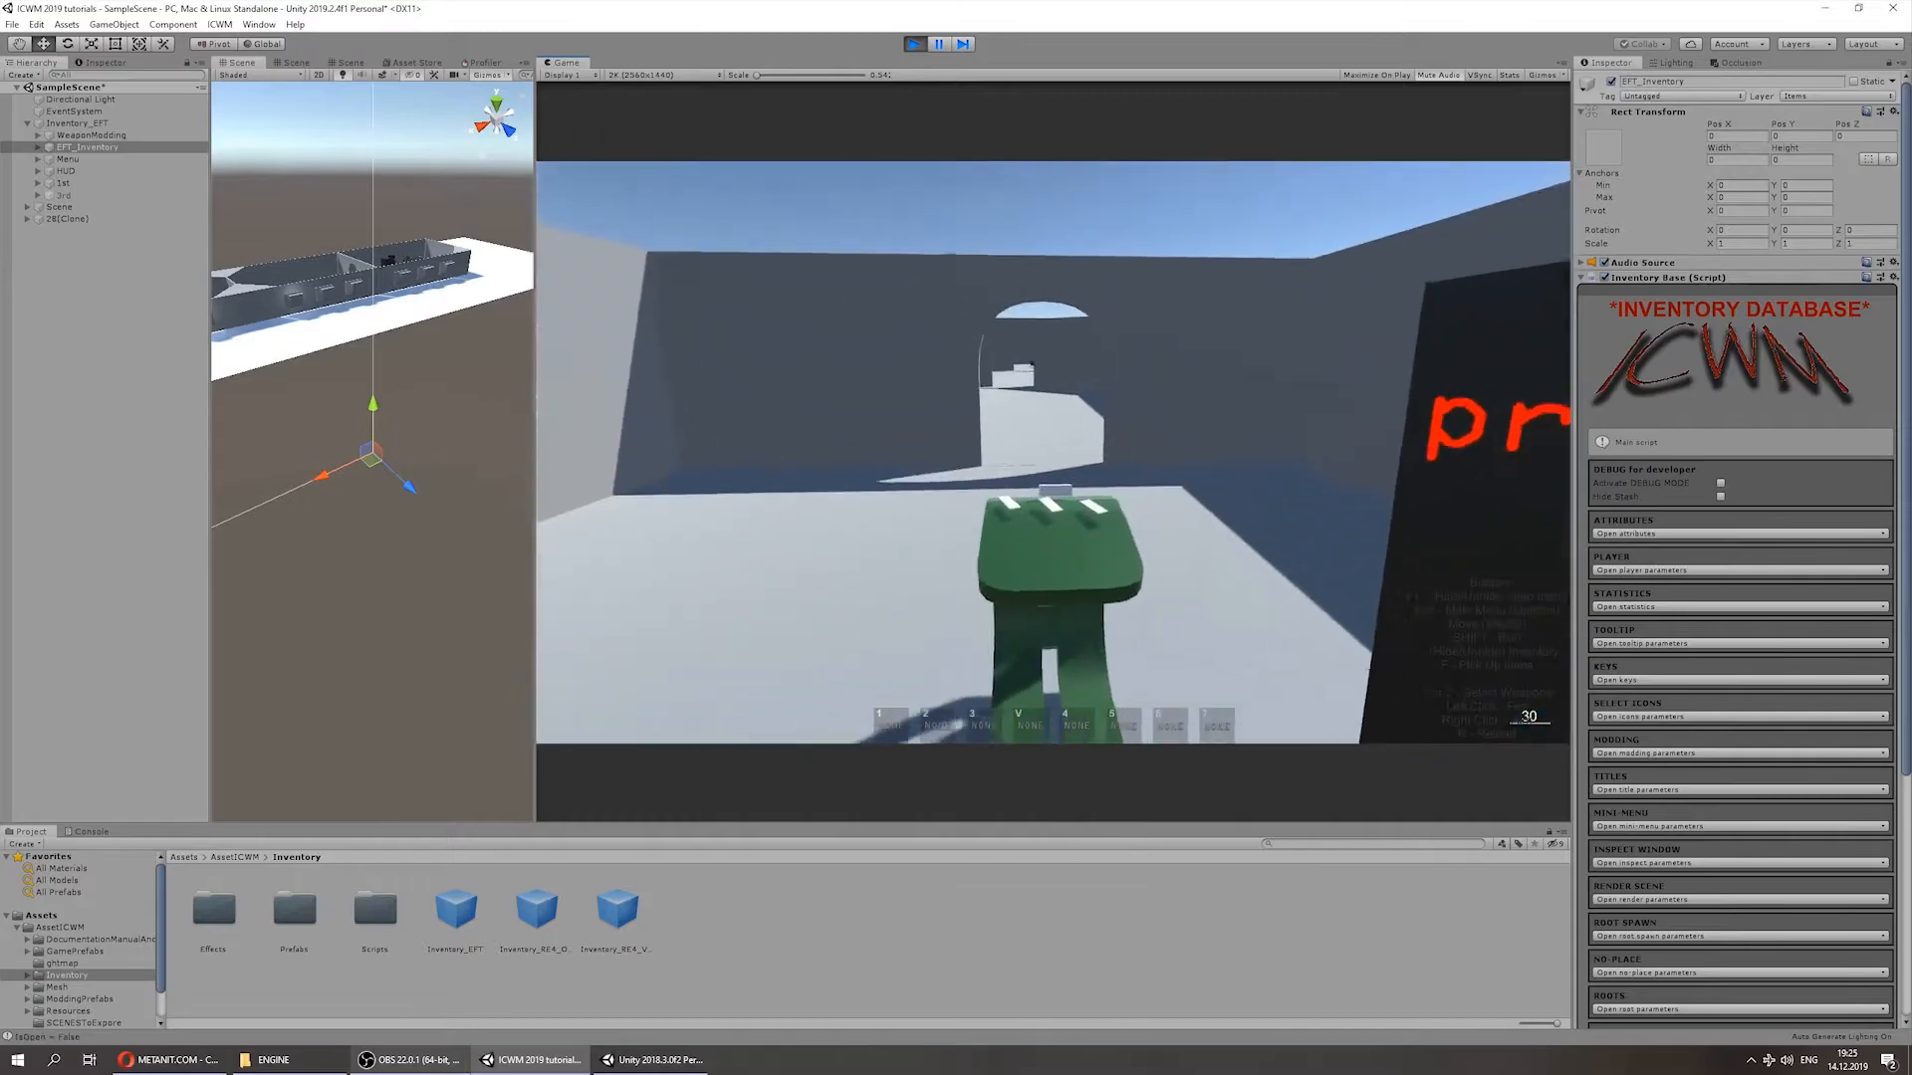
pyautogui.press('Escape')
pyautogui.click(914, 44)
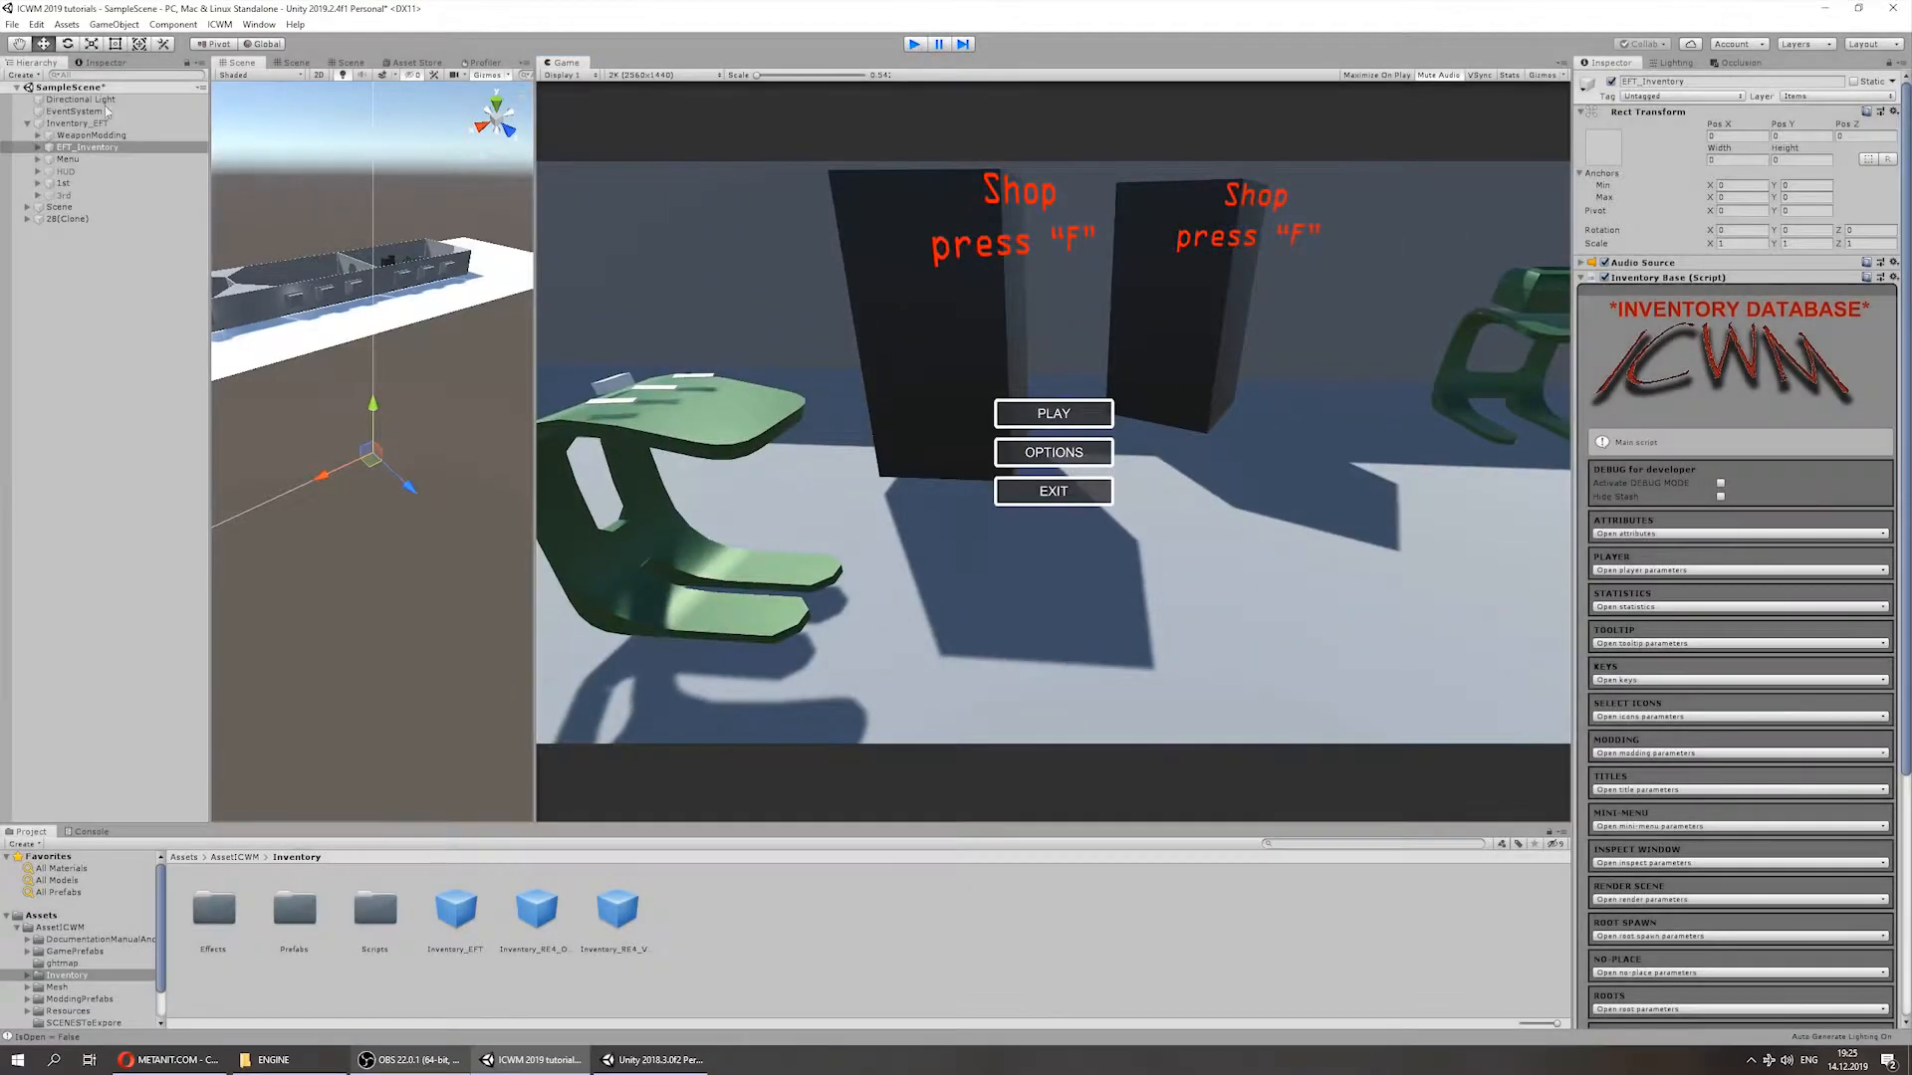
# Step: Select both dead enemy objects among the Scene's items and focus the Scene view on them
pyautogui.click(28, 207)
pyautogui.click(122, 565)
pyautogui.keyDown('shift'); pyautogui.click(124, 577); pyautogui.keyUp('shift')
pyautogui.press('f')
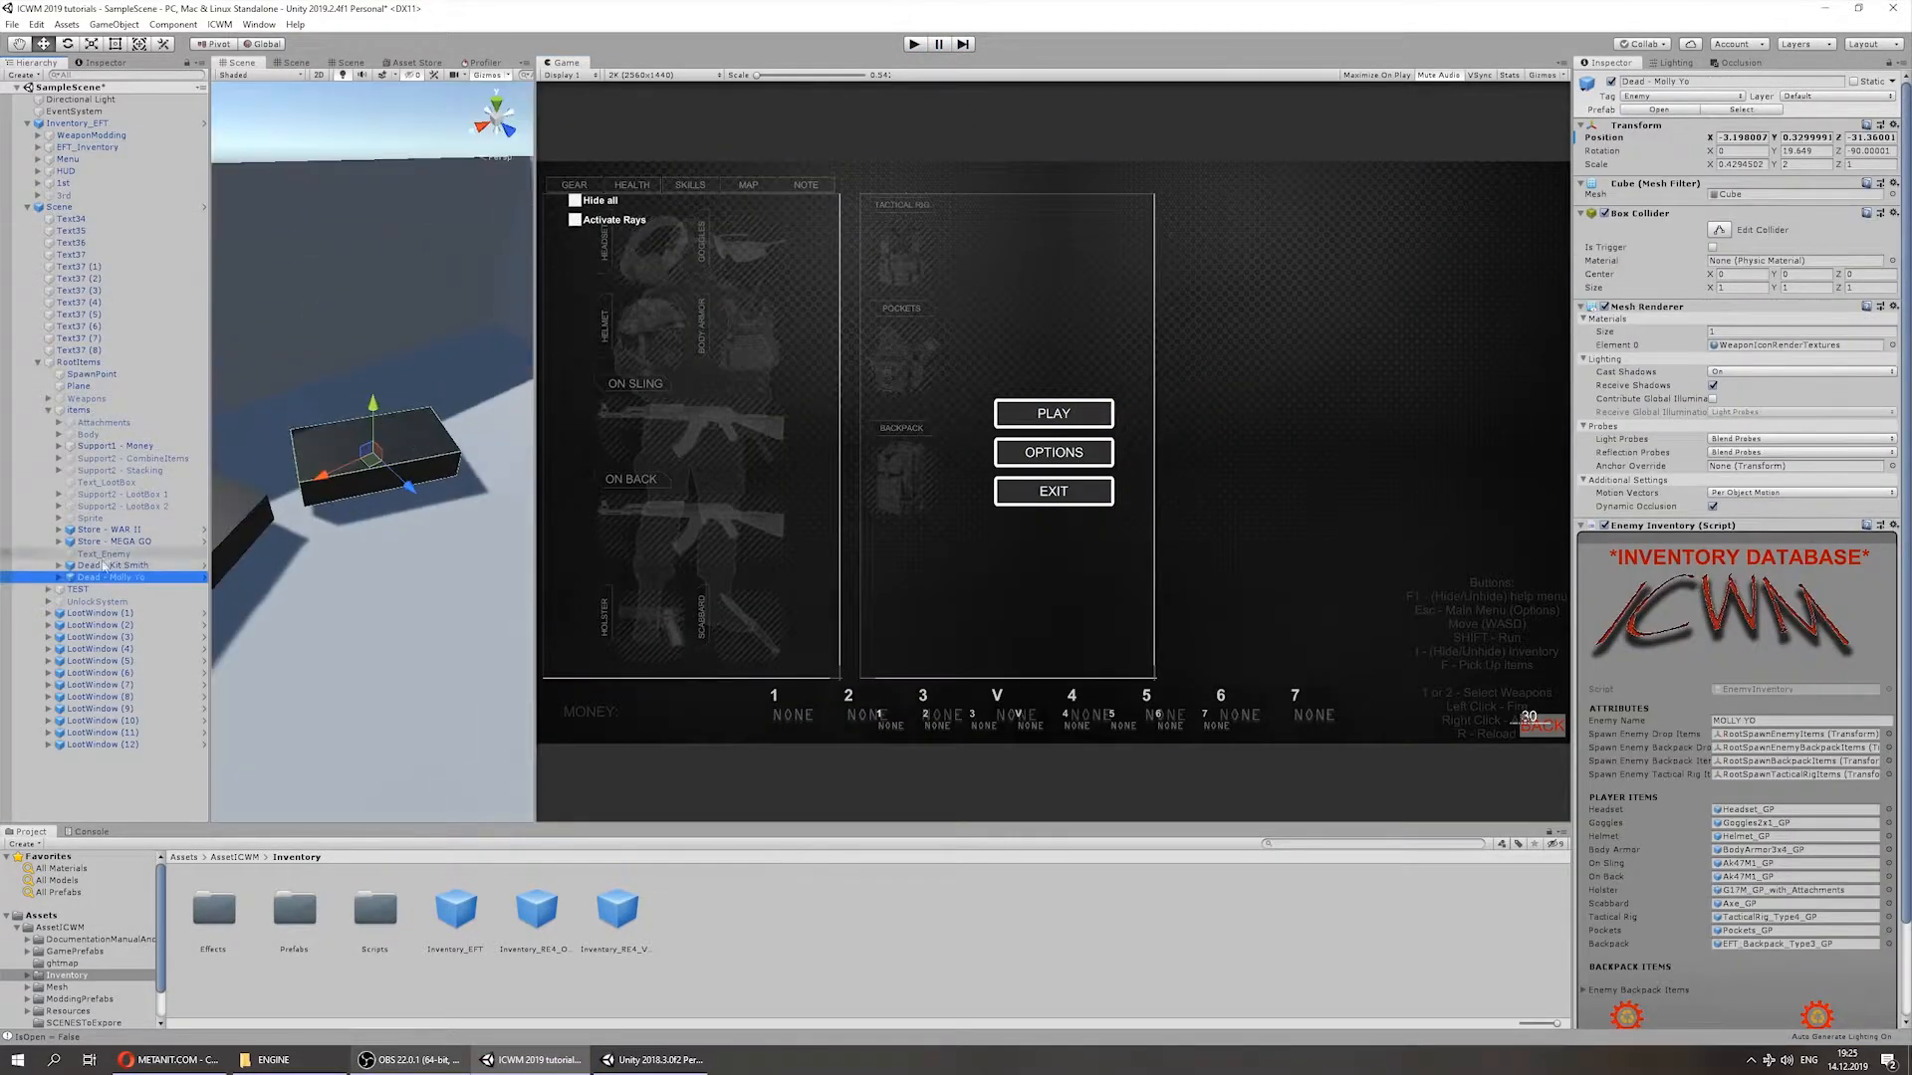
pyautogui.scroll(-10, 420, 439)
# Step: Run the game, open a dead enemy's inventory, and examine its weapons, tactical rig, pockets and backpack contents
pyautogui.click(914, 44)
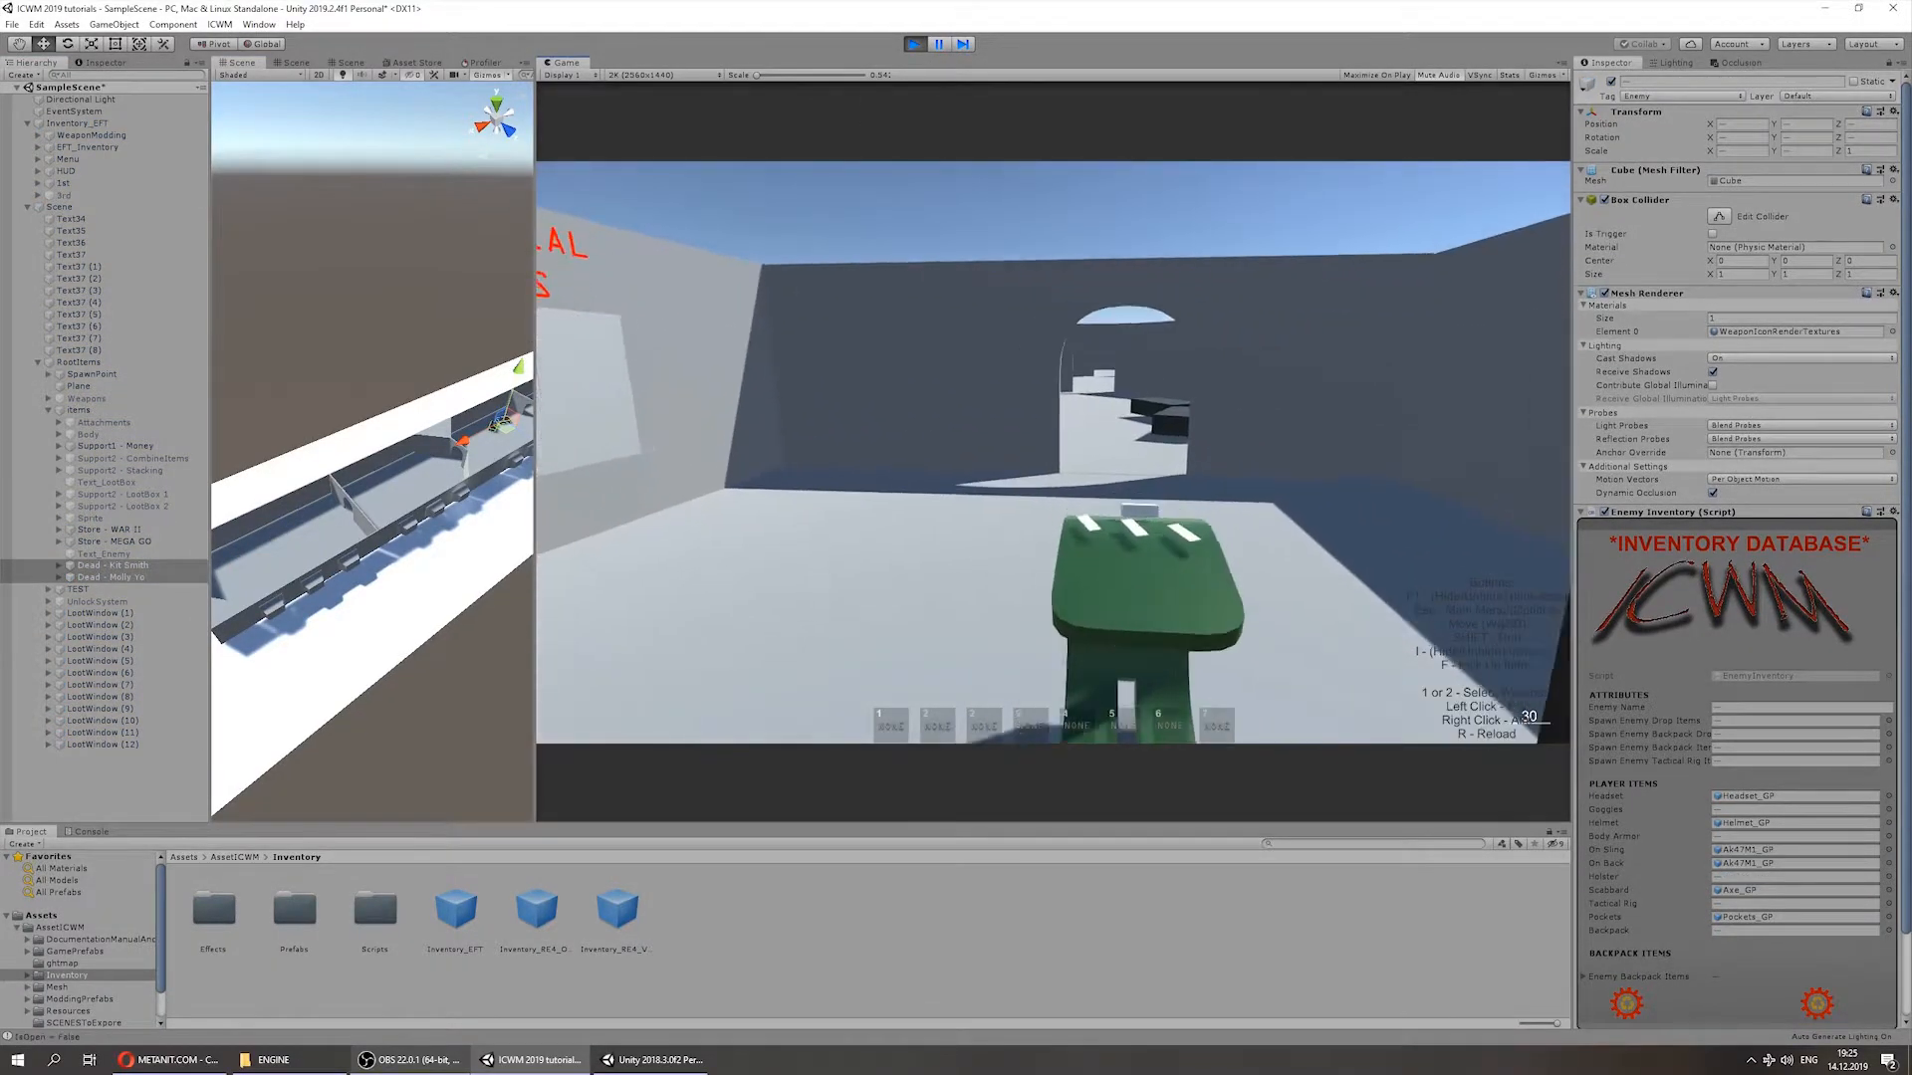
pyautogui.press('w')
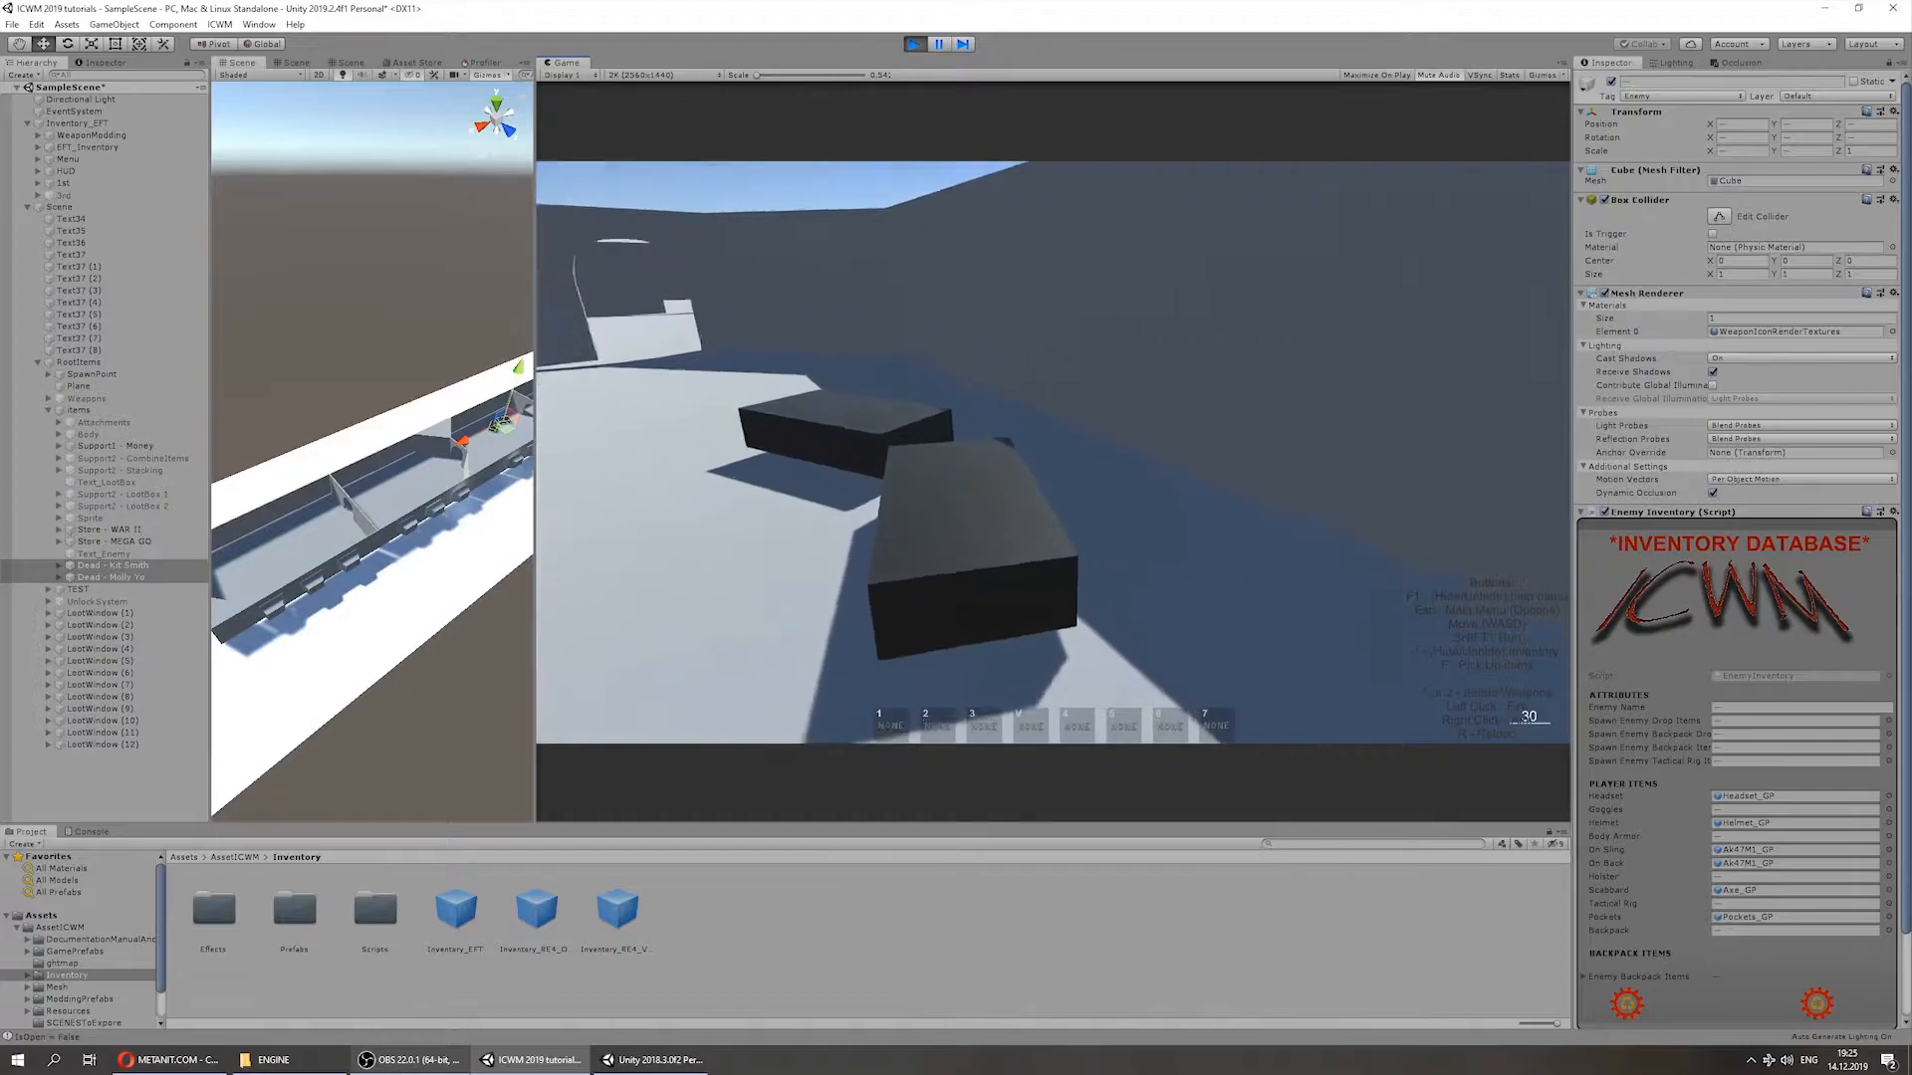
pyautogui.press('f')
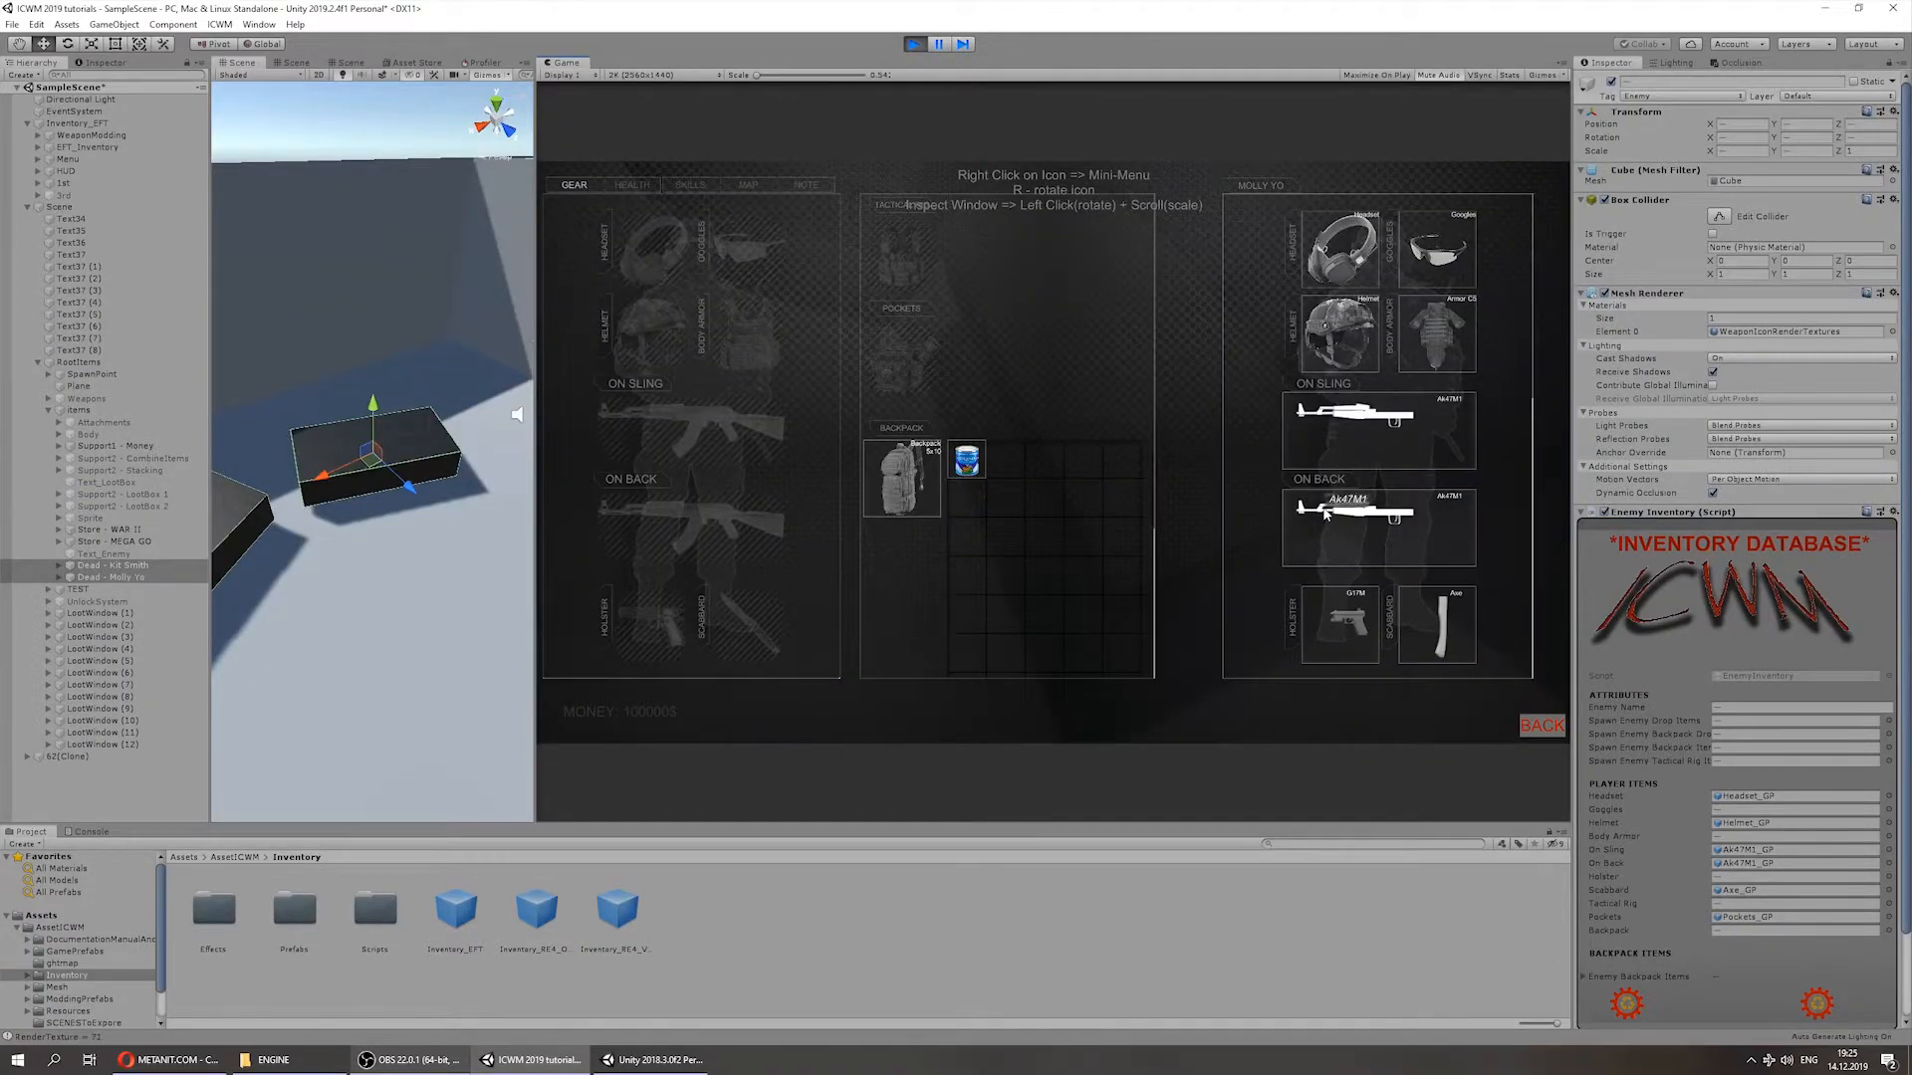
pyautogui.scroll(-3, 1424, 445)
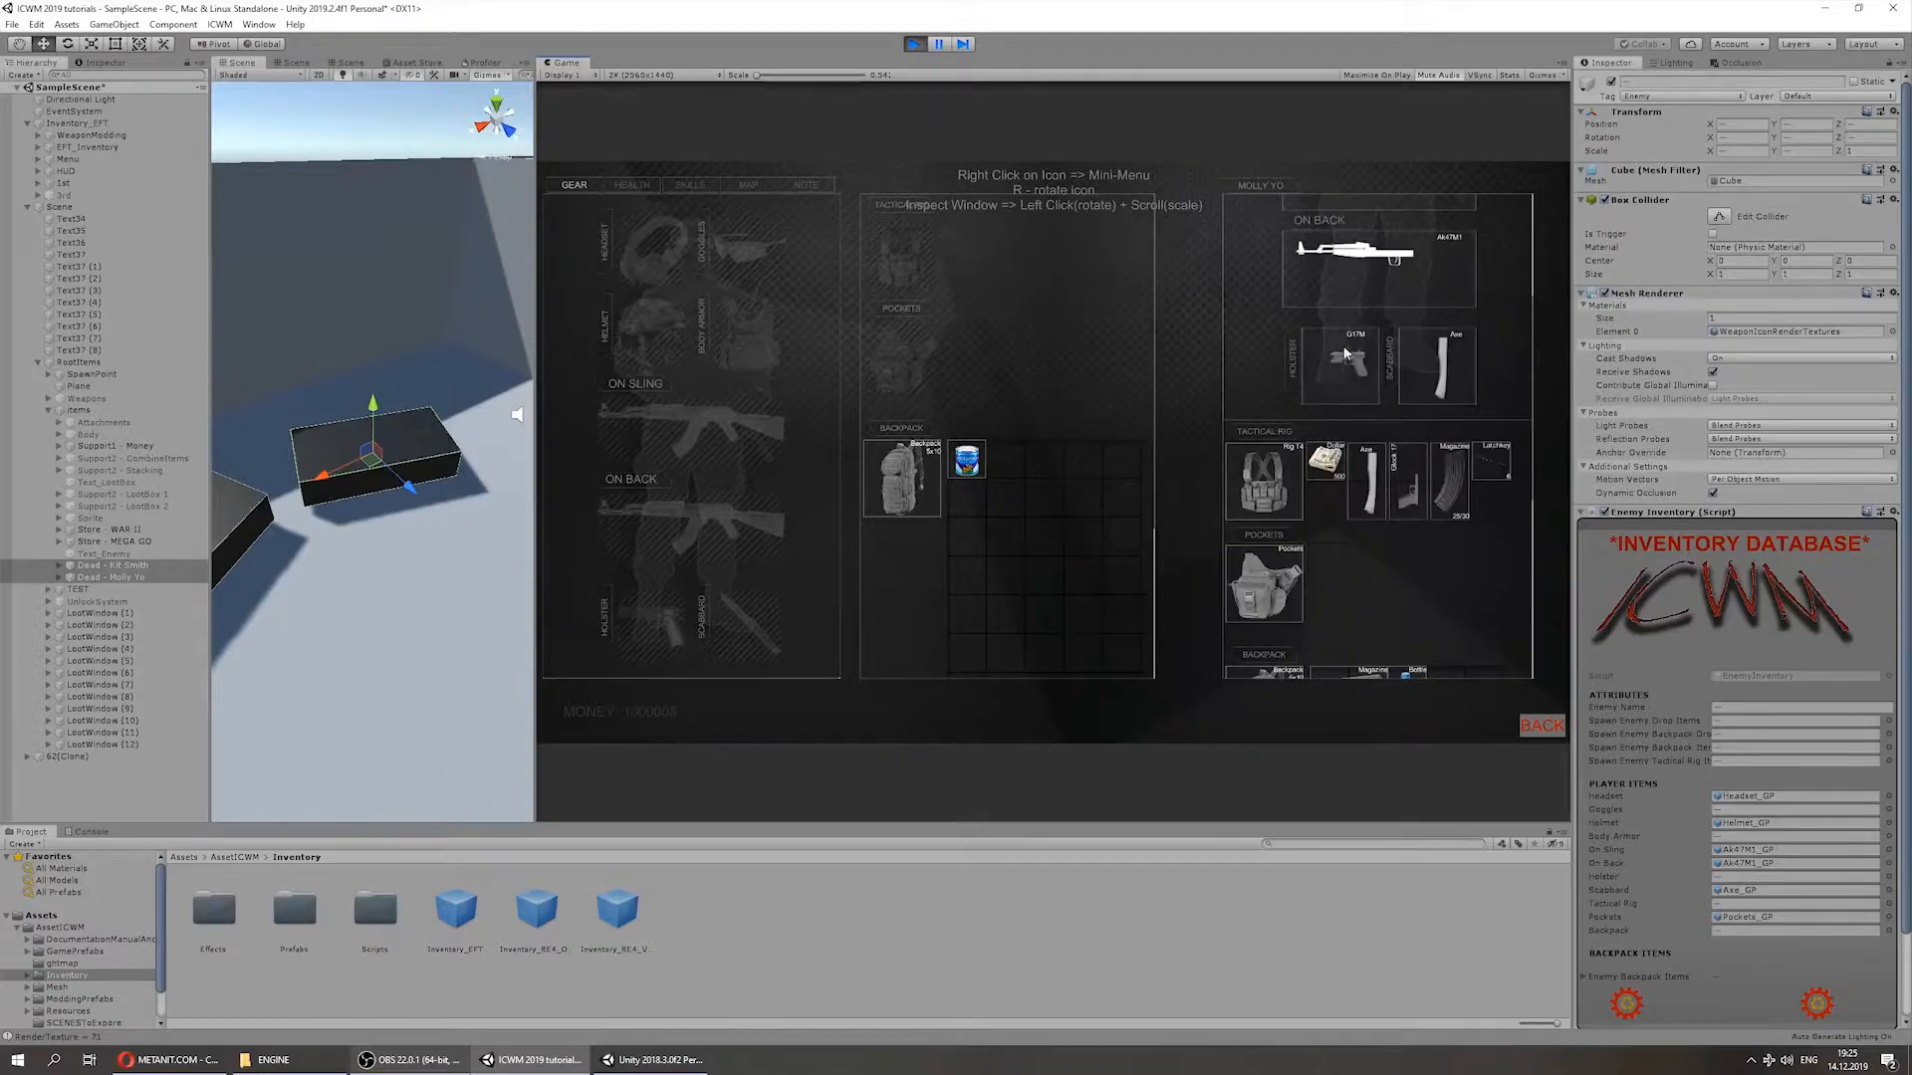
pyautogui.scroll(3, 1334, 378)
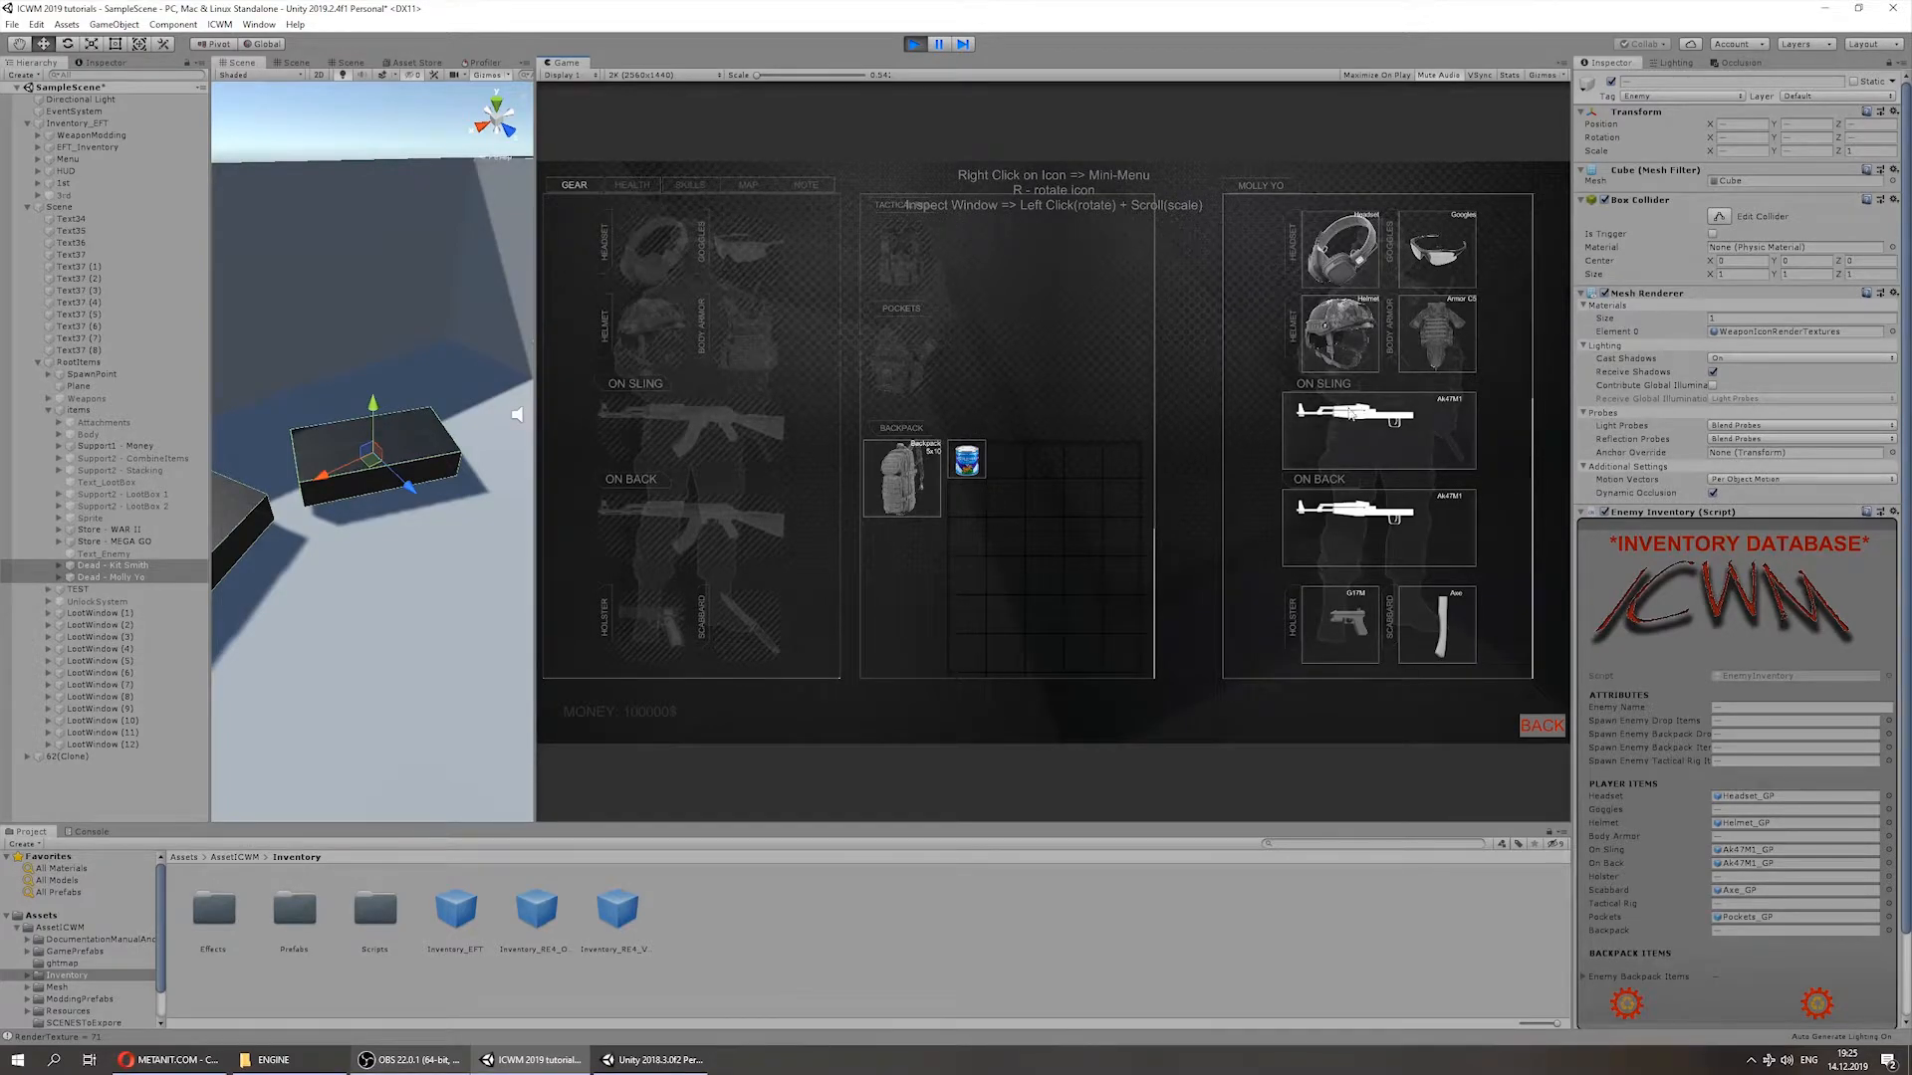
pyautogui.scroll(-3, 1321, 438)
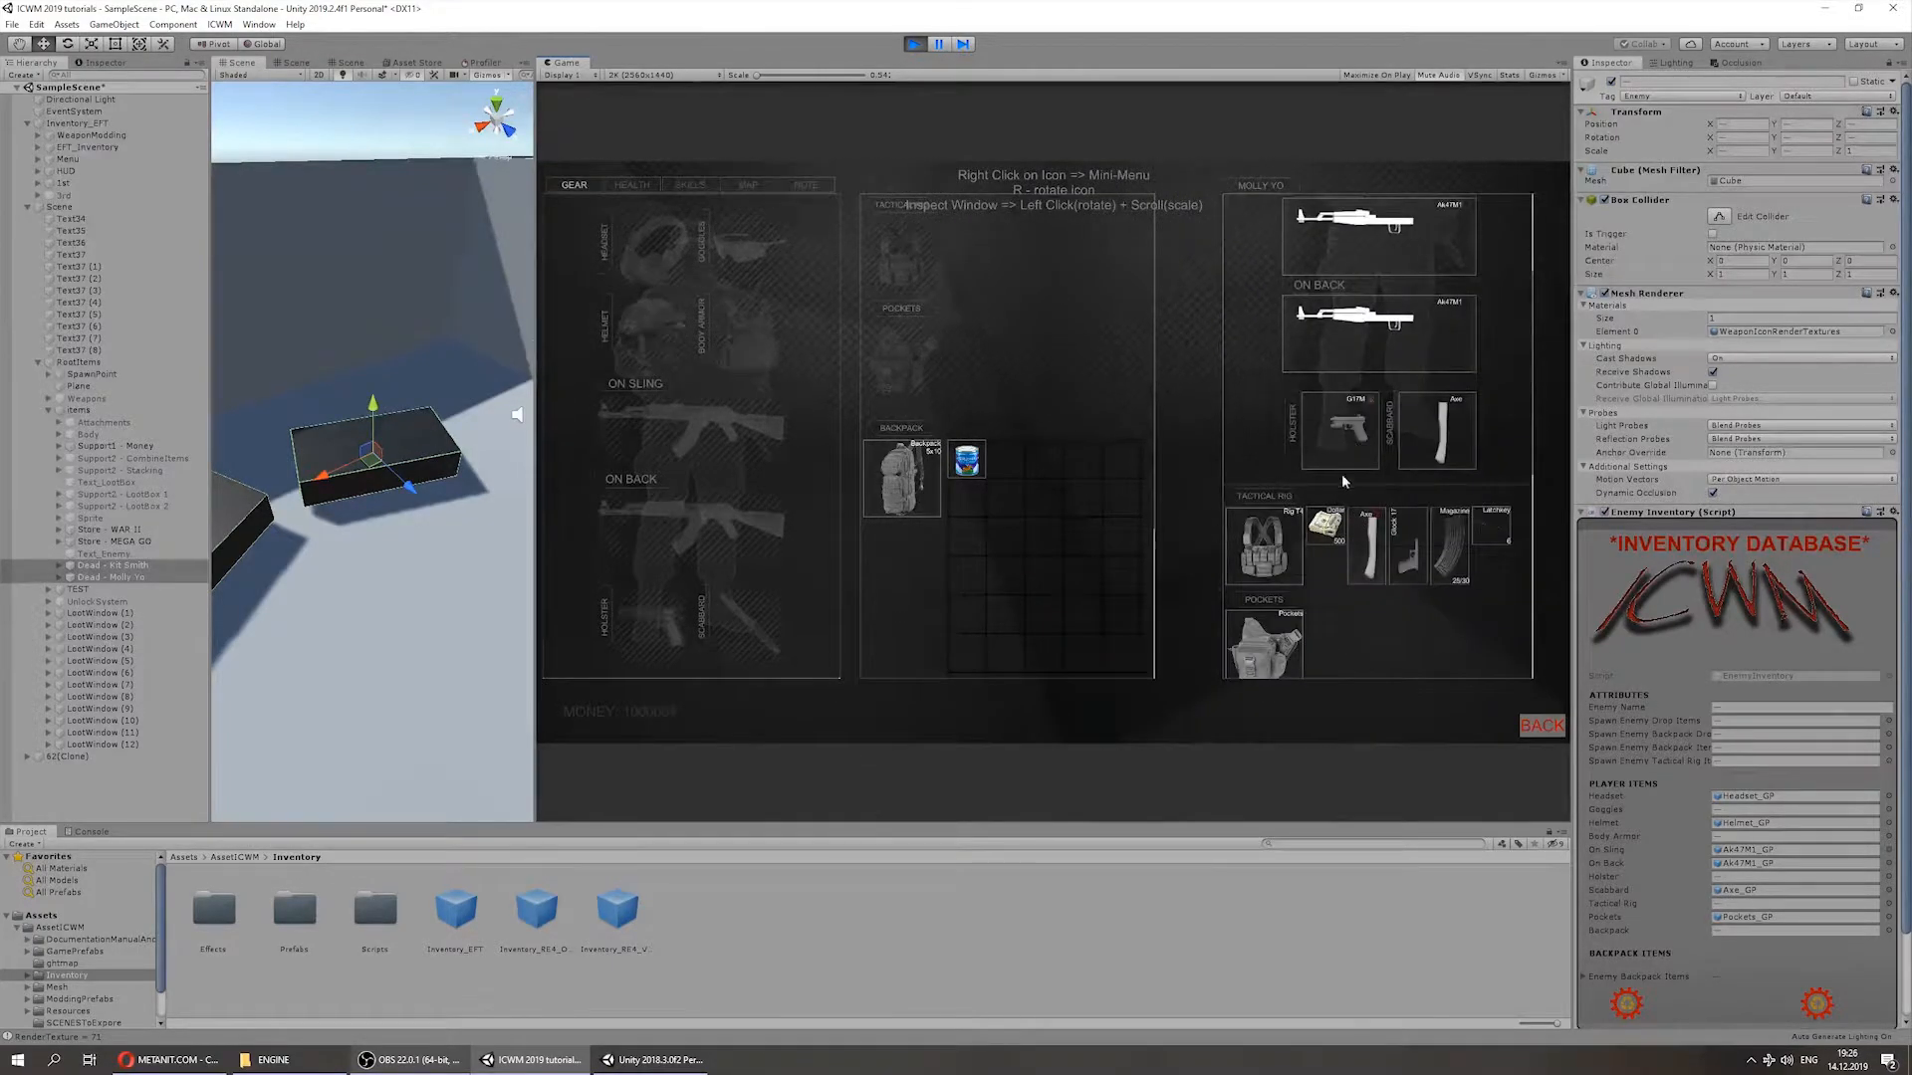
pyautogui.scroll(-3, 1334, 507)
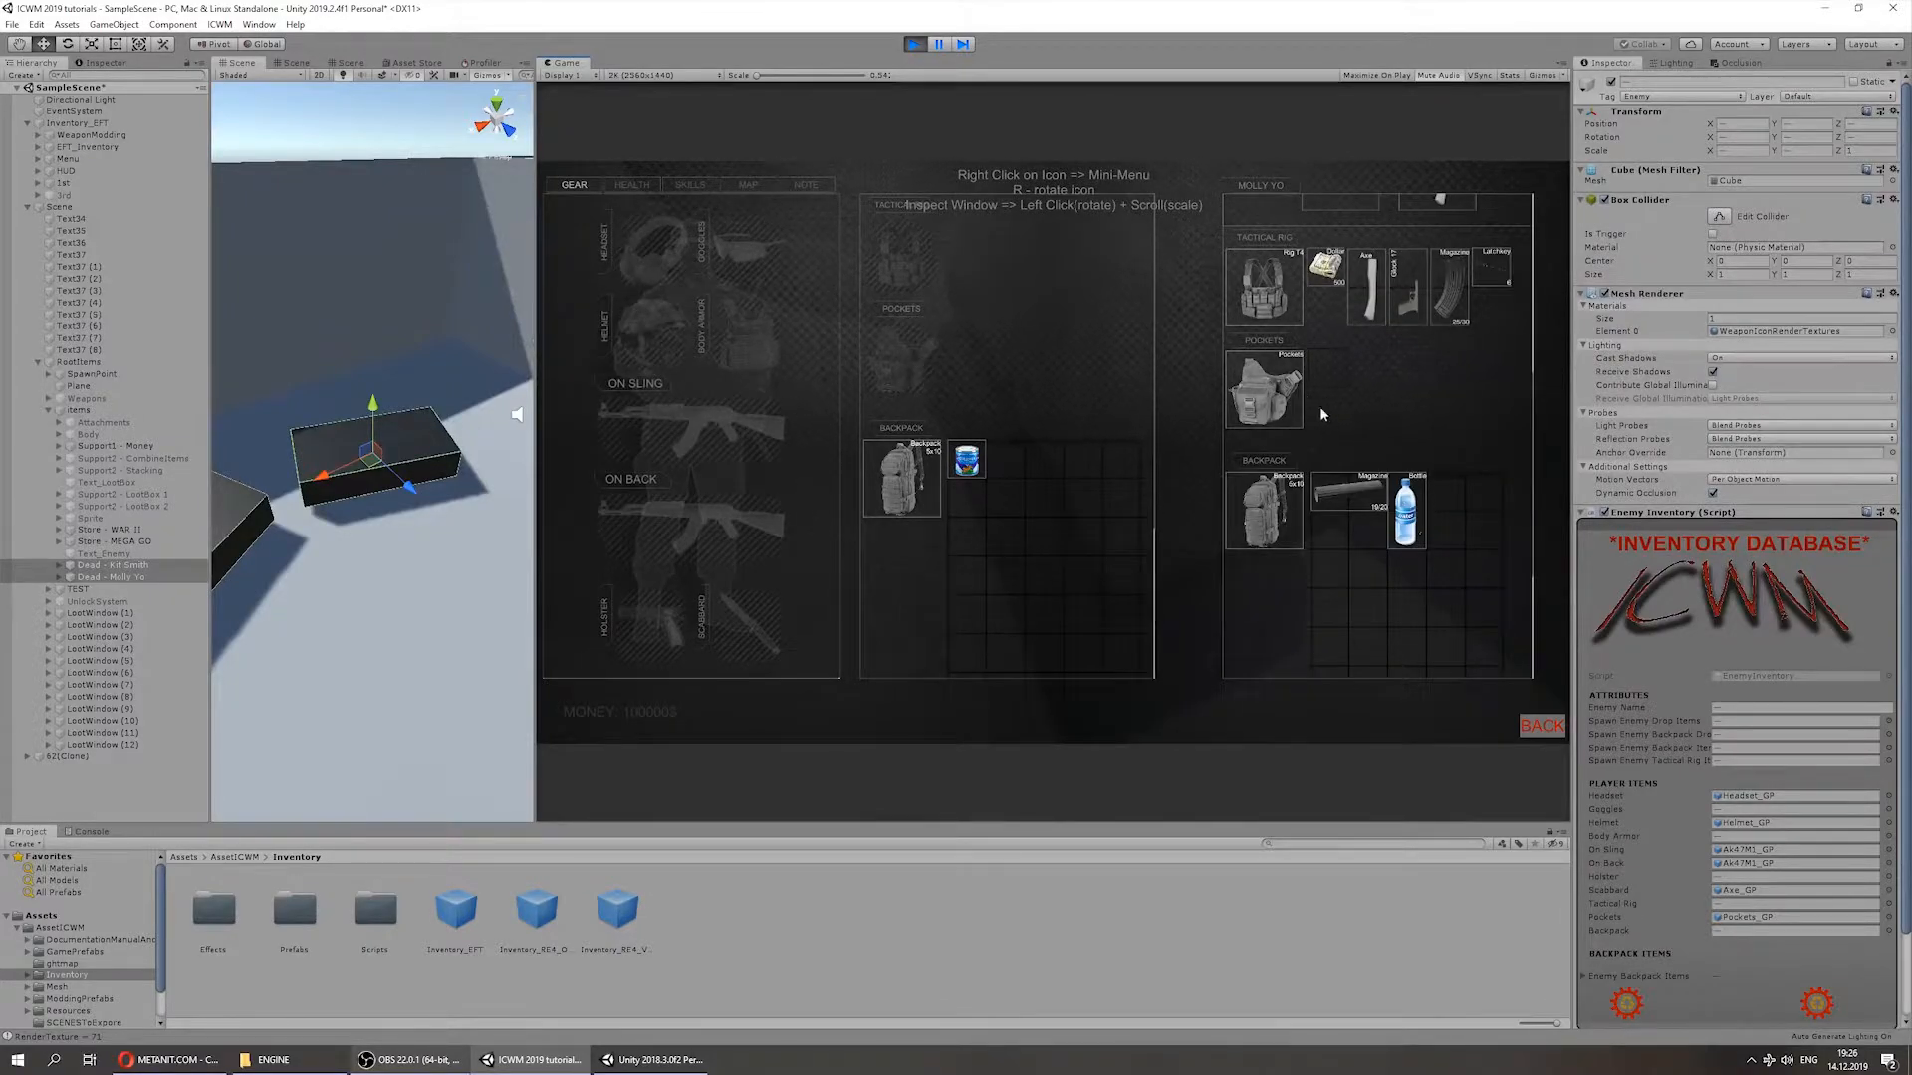
pyautogui.scroll(6, 1330, 418)
# Step: Check the mini-menu options of the enemy's On Sling AK47M1, close it, and stop the game
pyautogui.rightClick(1413, 415)
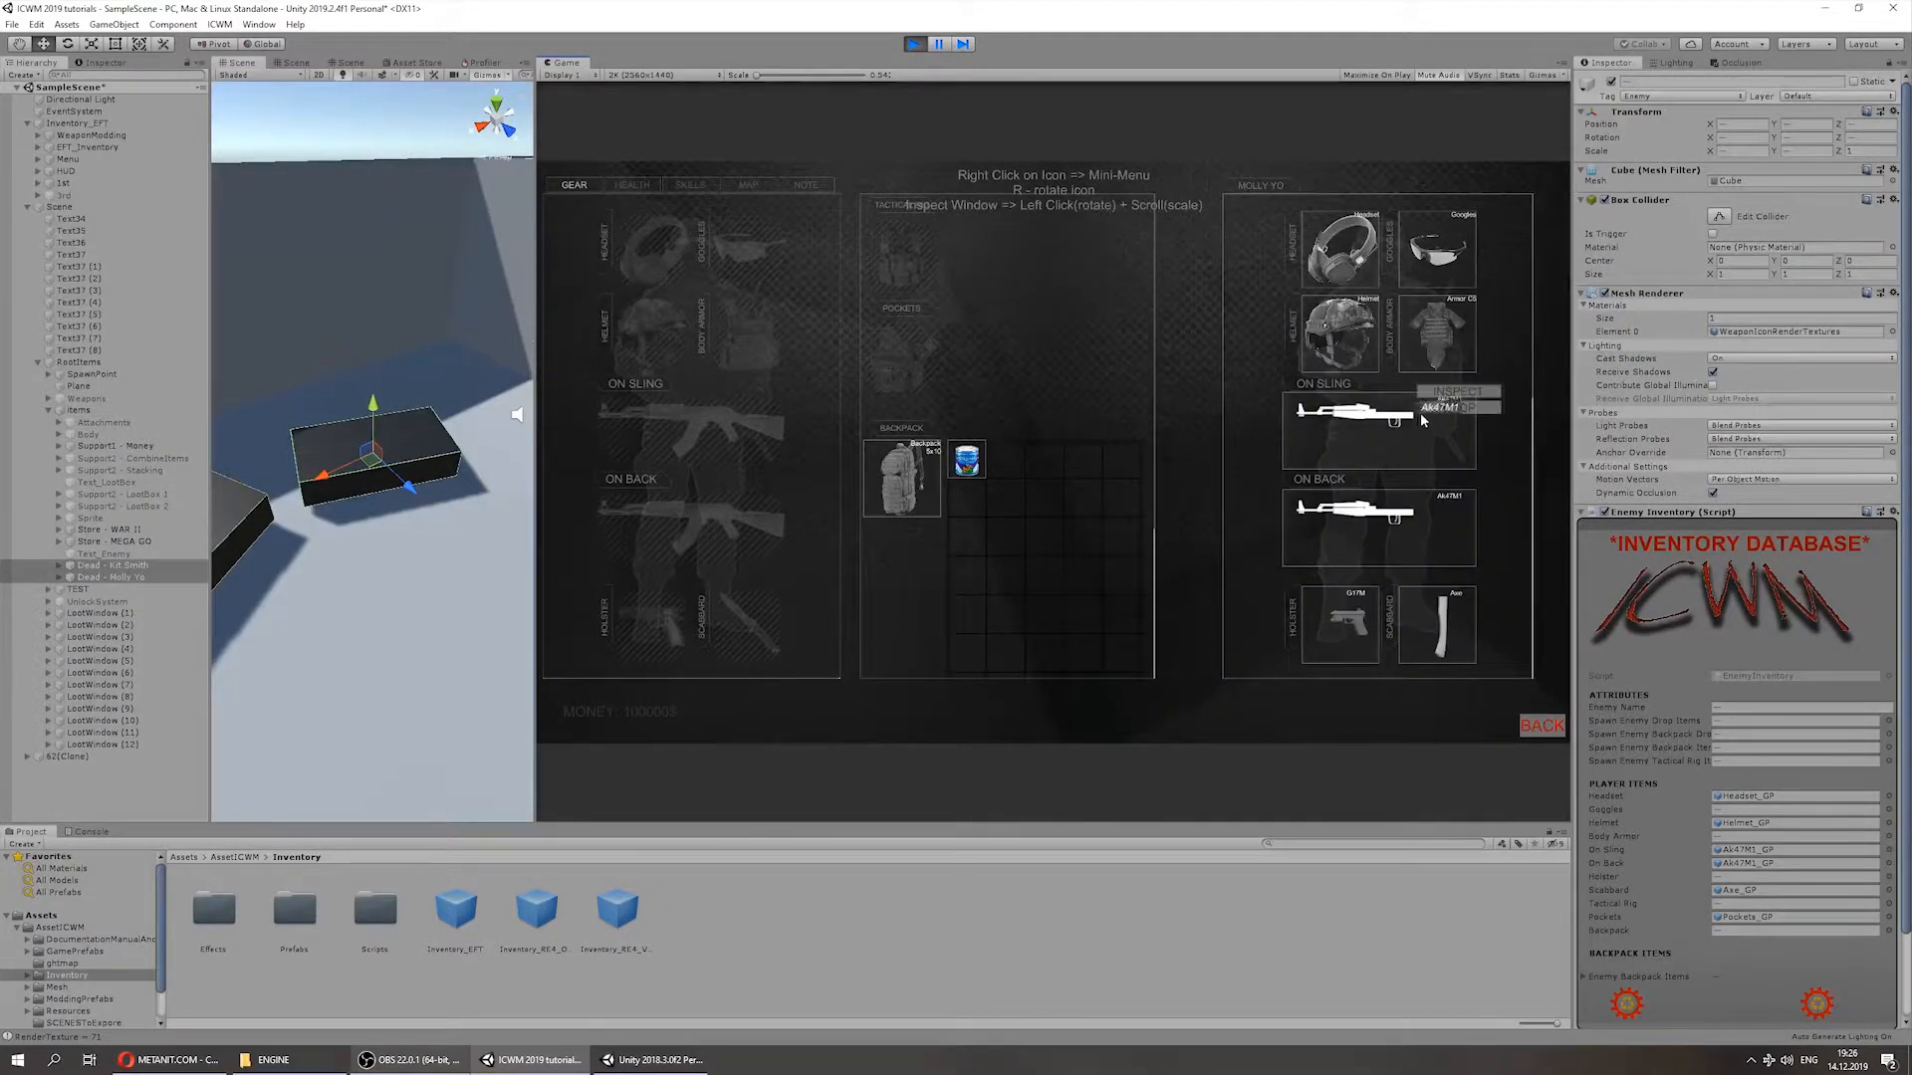
pyautogui.click(1516, 331)
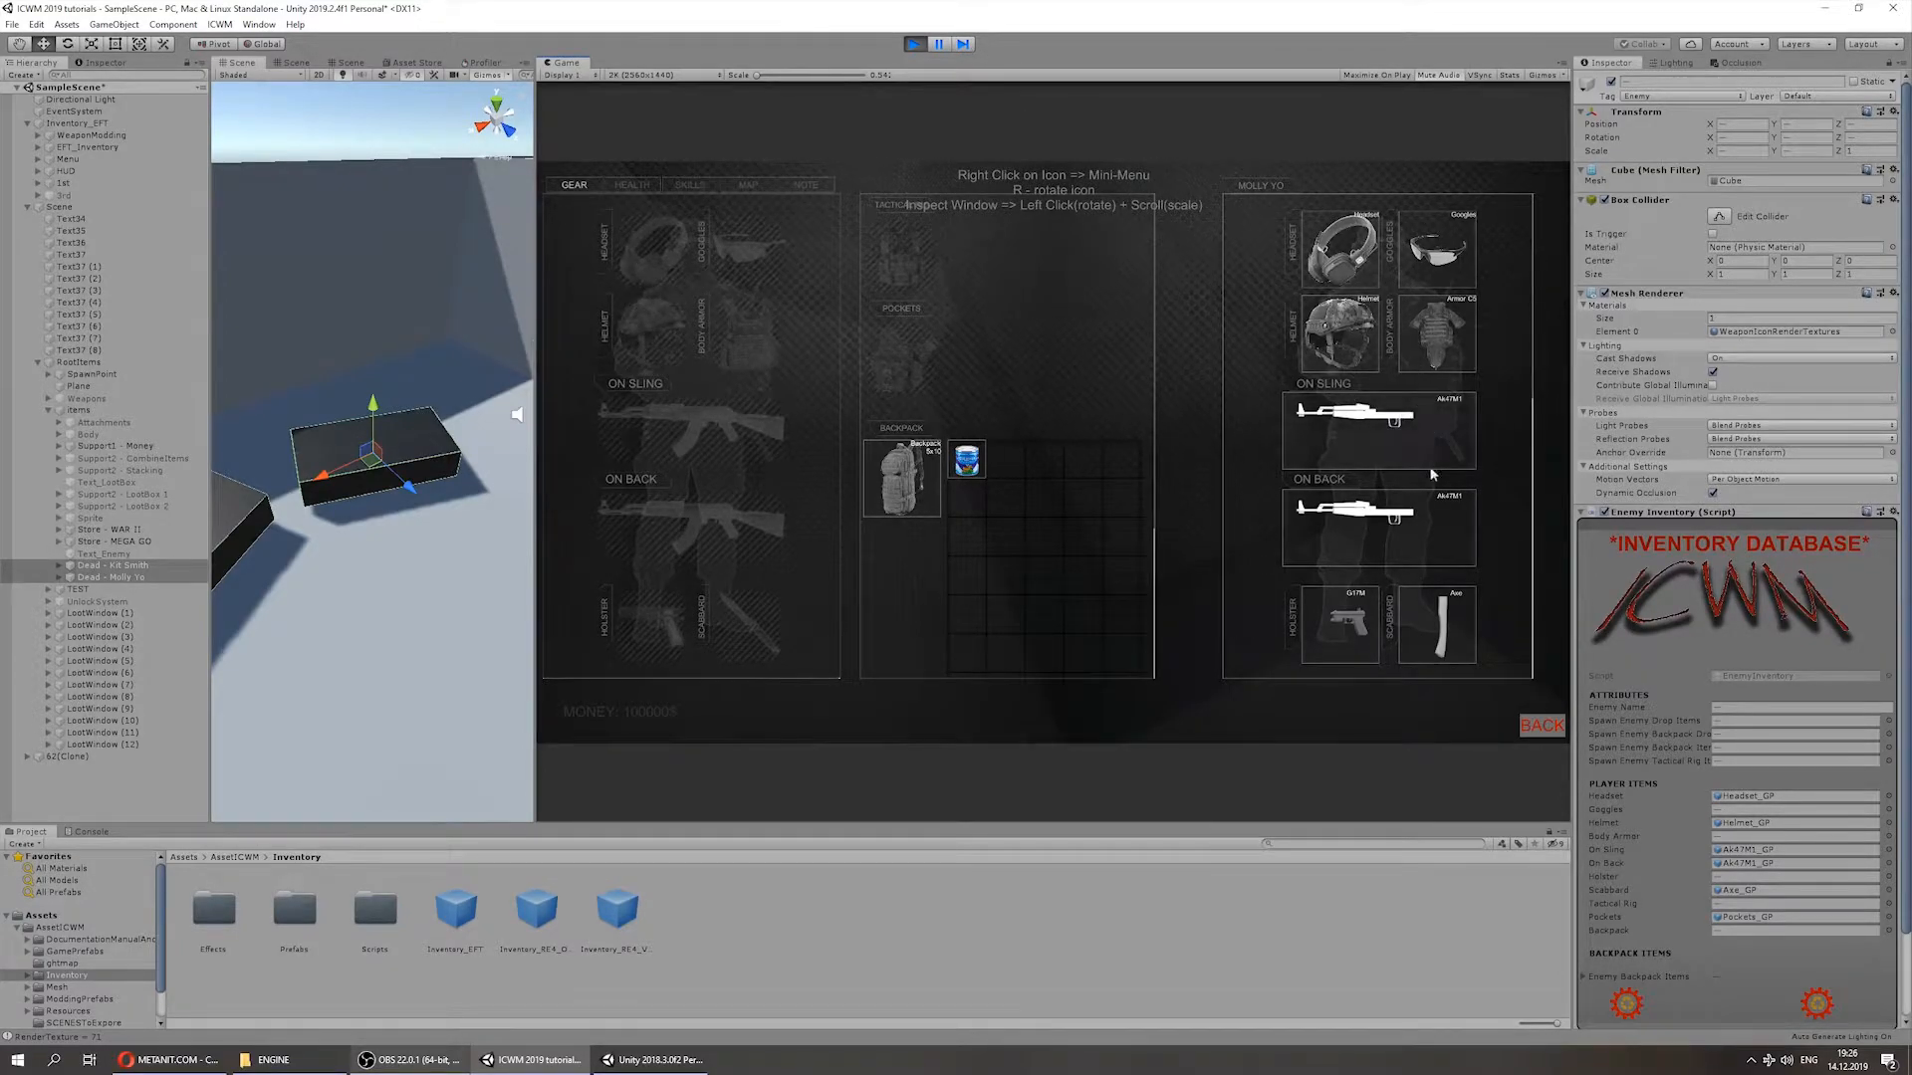
pyautogui.click(913, 44)
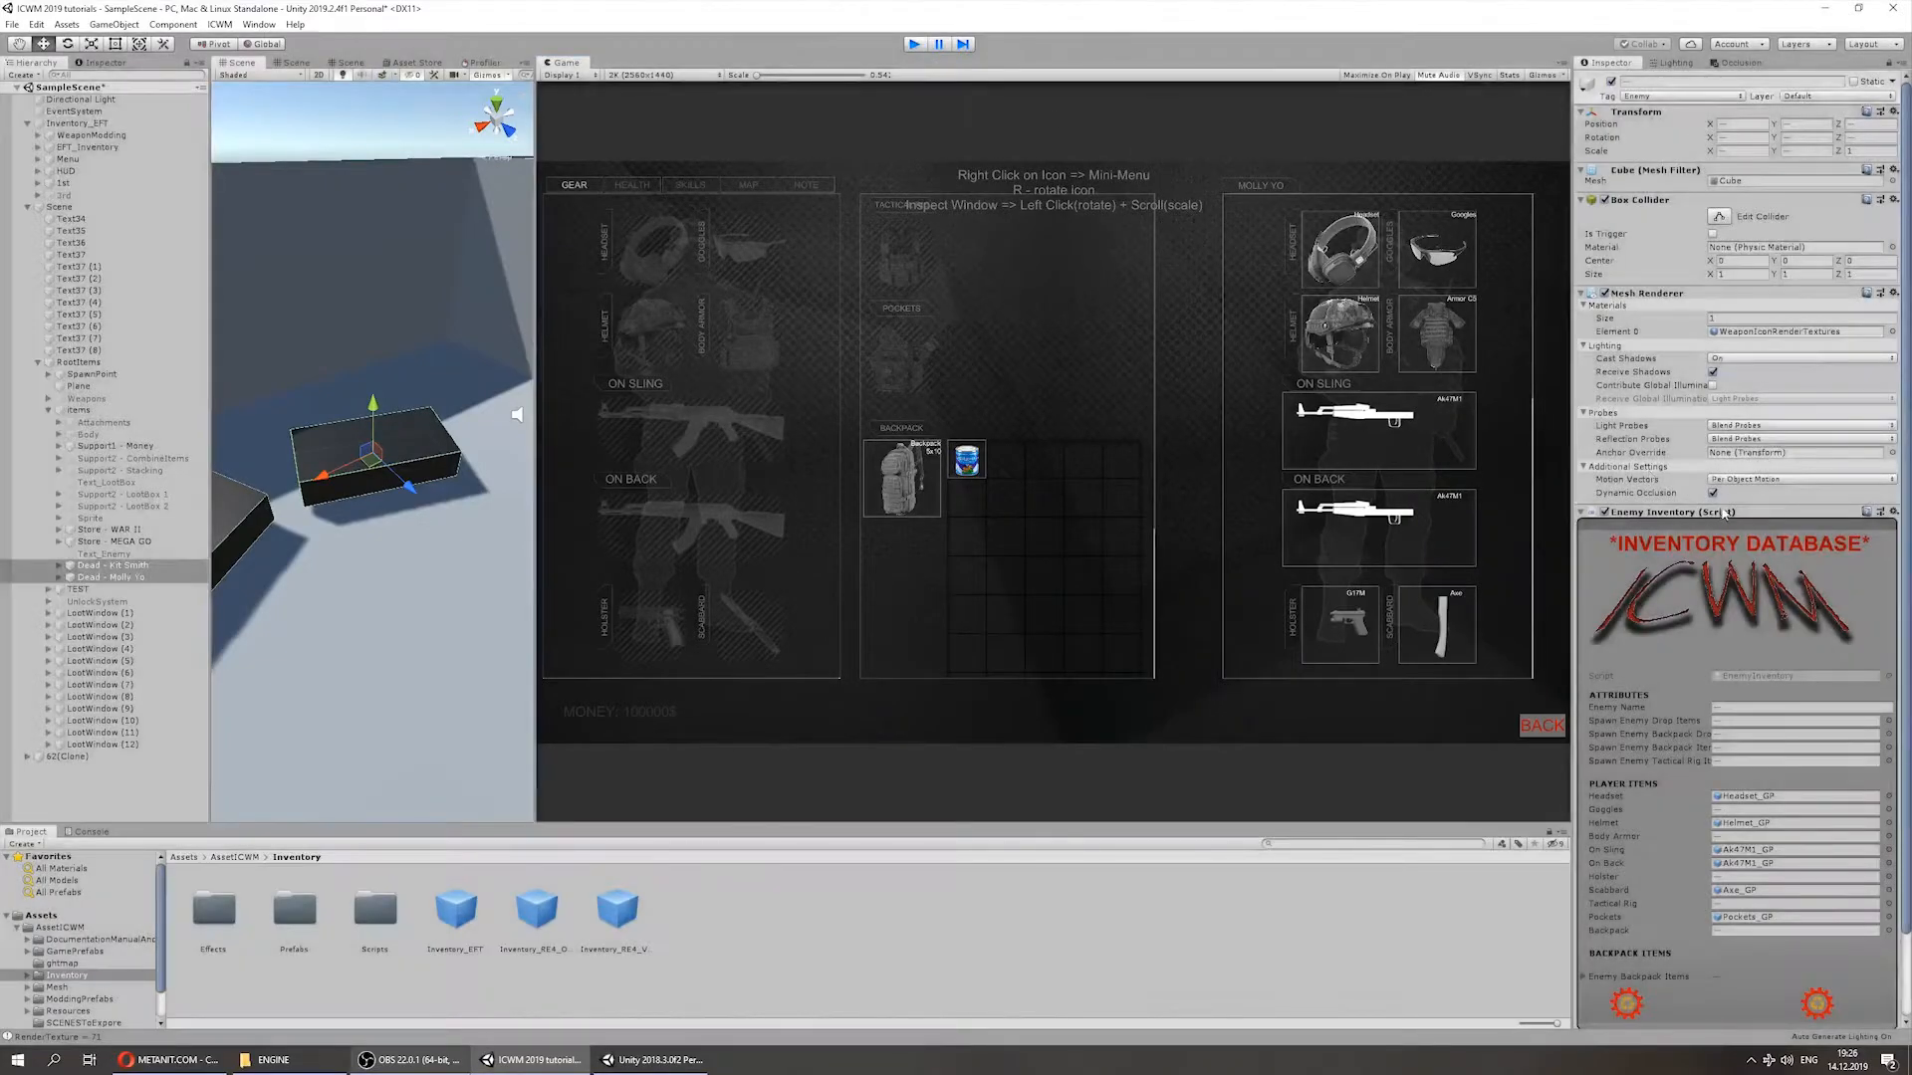
# Step: Enable Activate Modding From Enemy in EFT_Inventory's Modding parameters and run the game
pyautogui.click(88, 146)
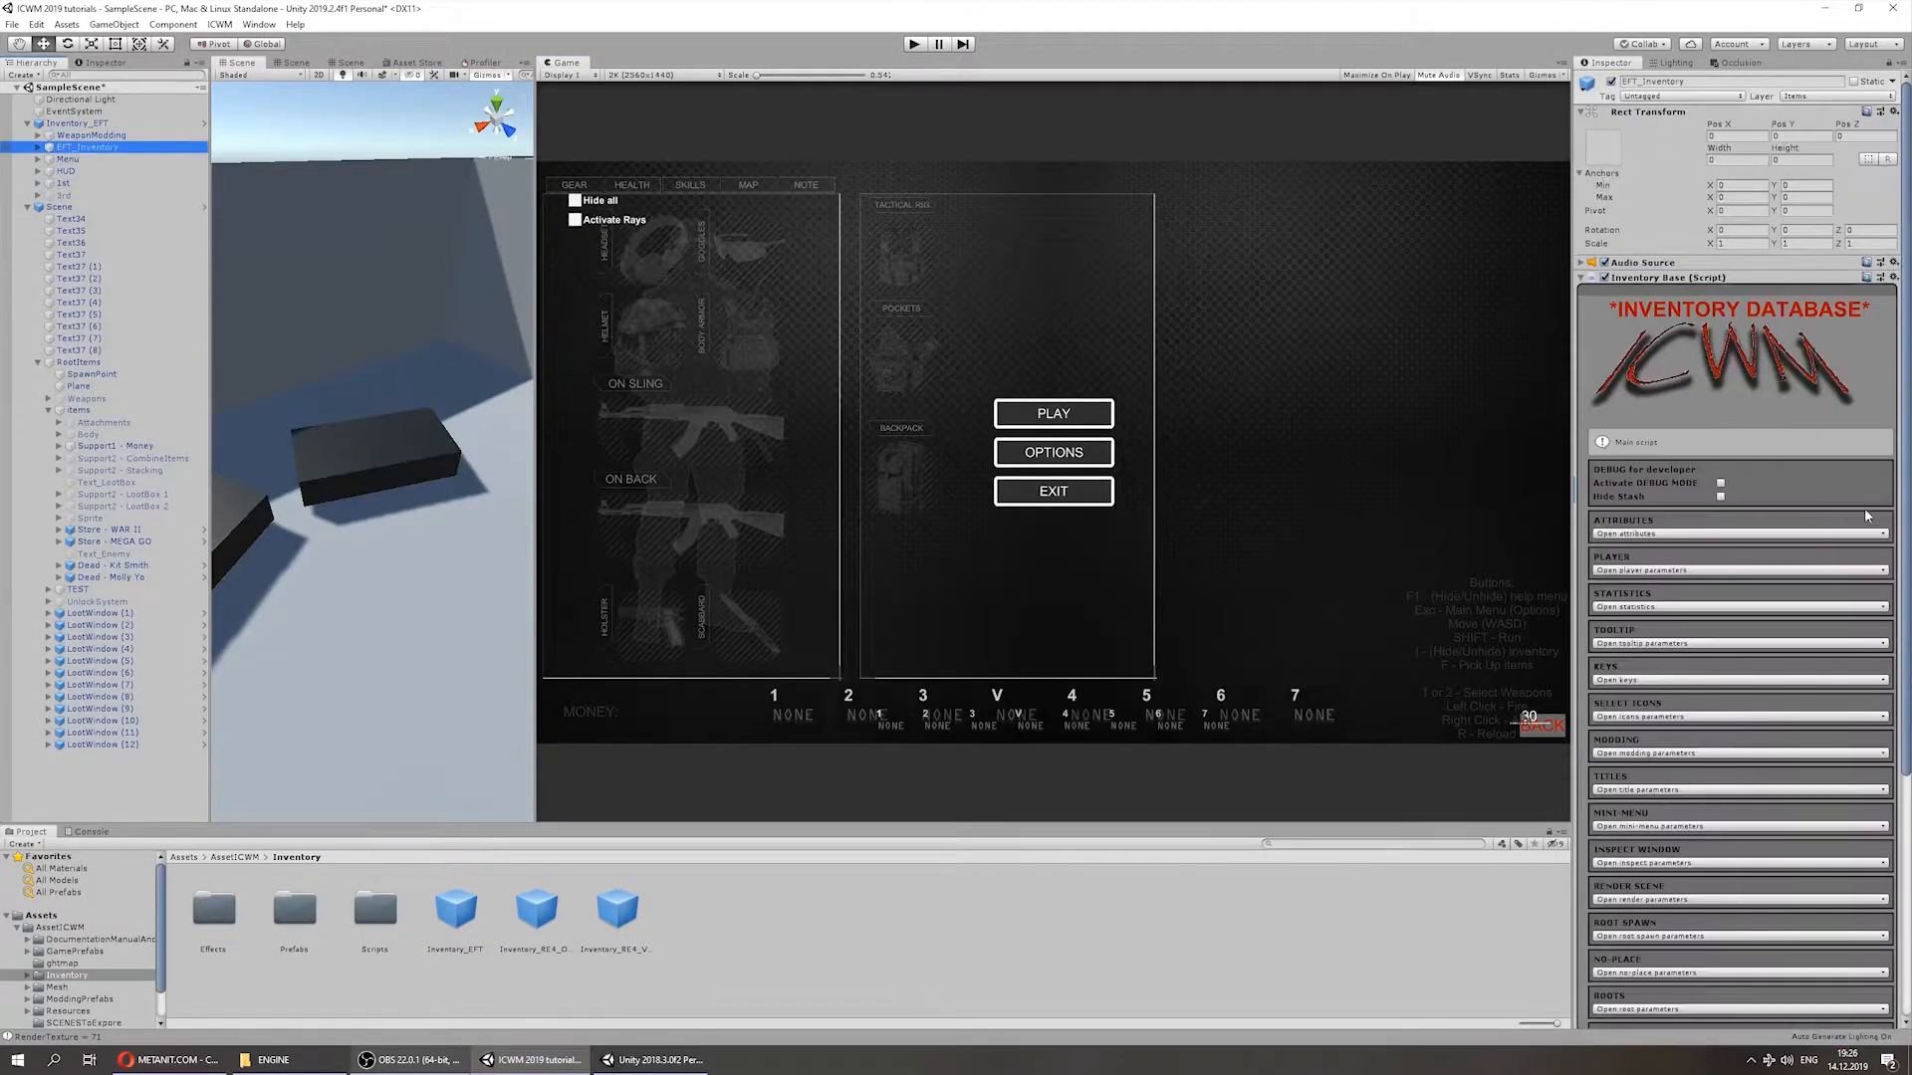
pyautogui.click(1591, 756)
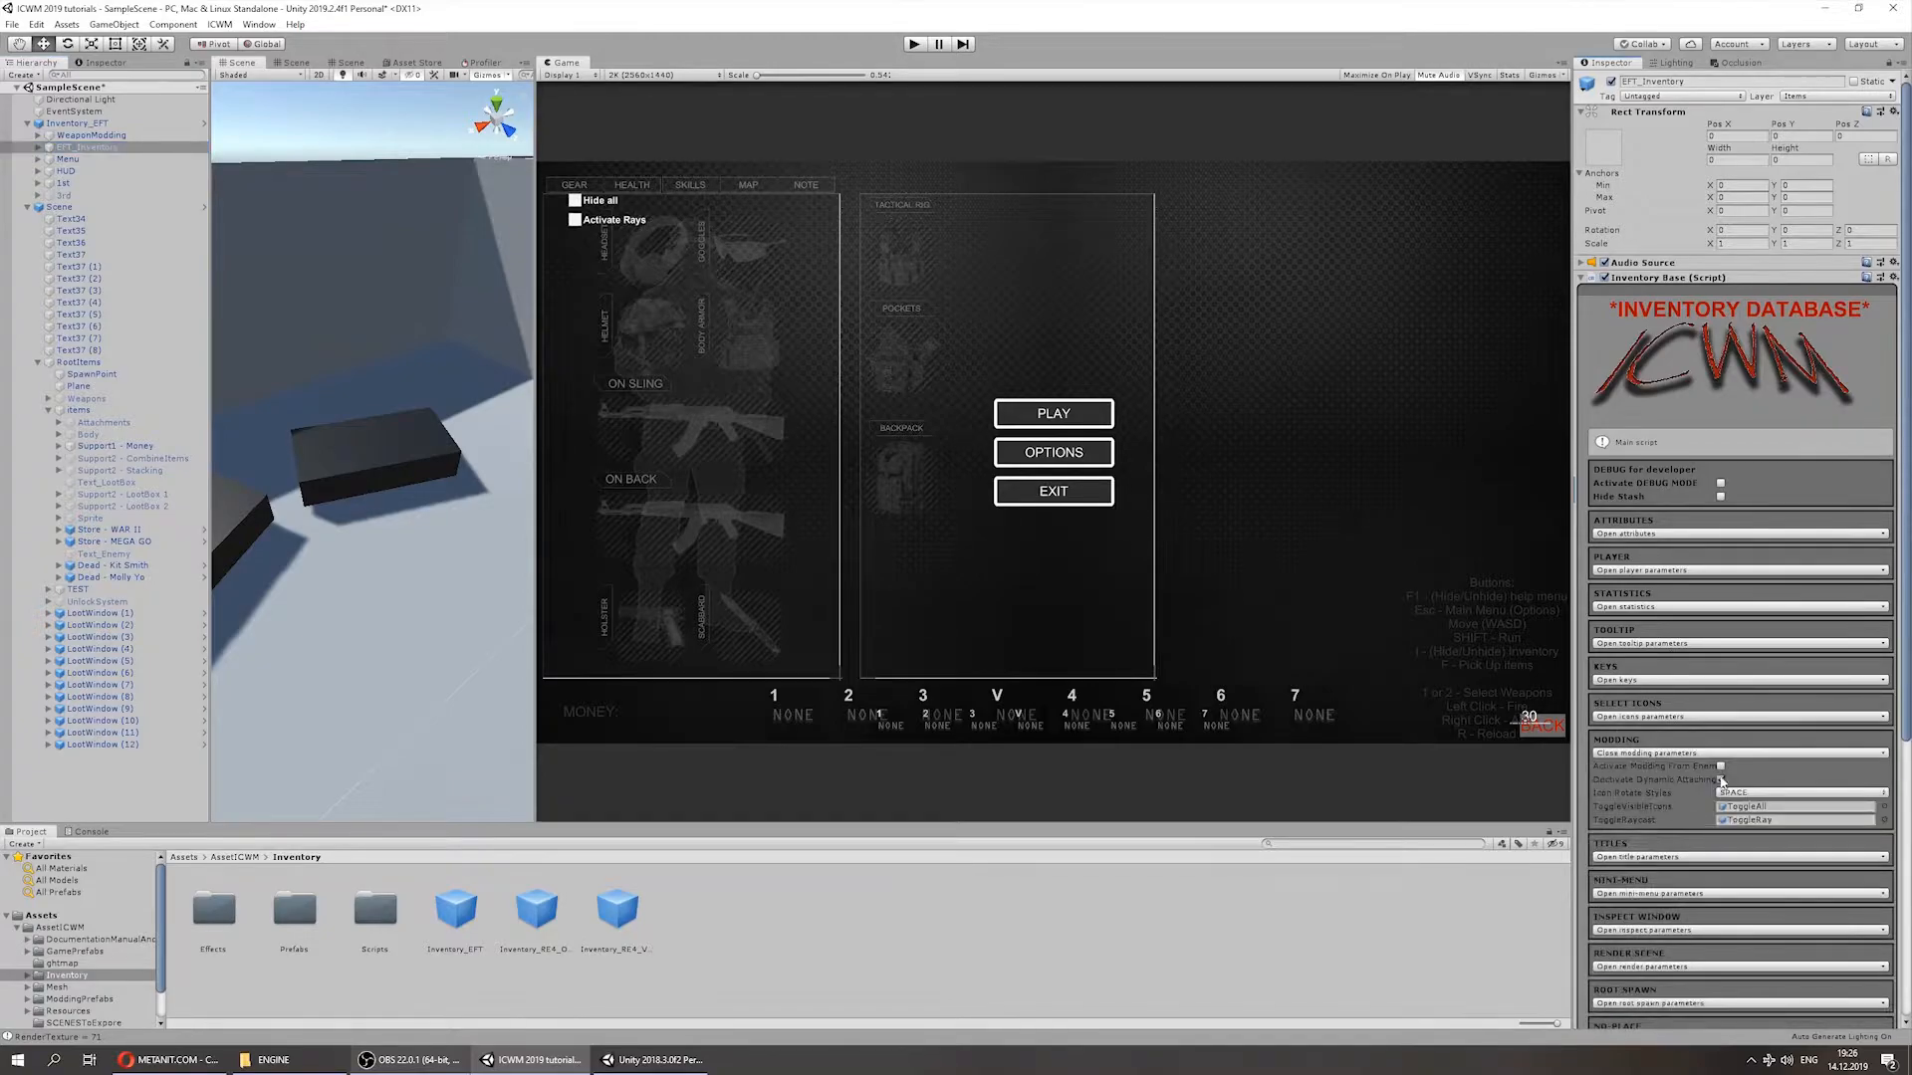
pyautogui.click(916, 44)
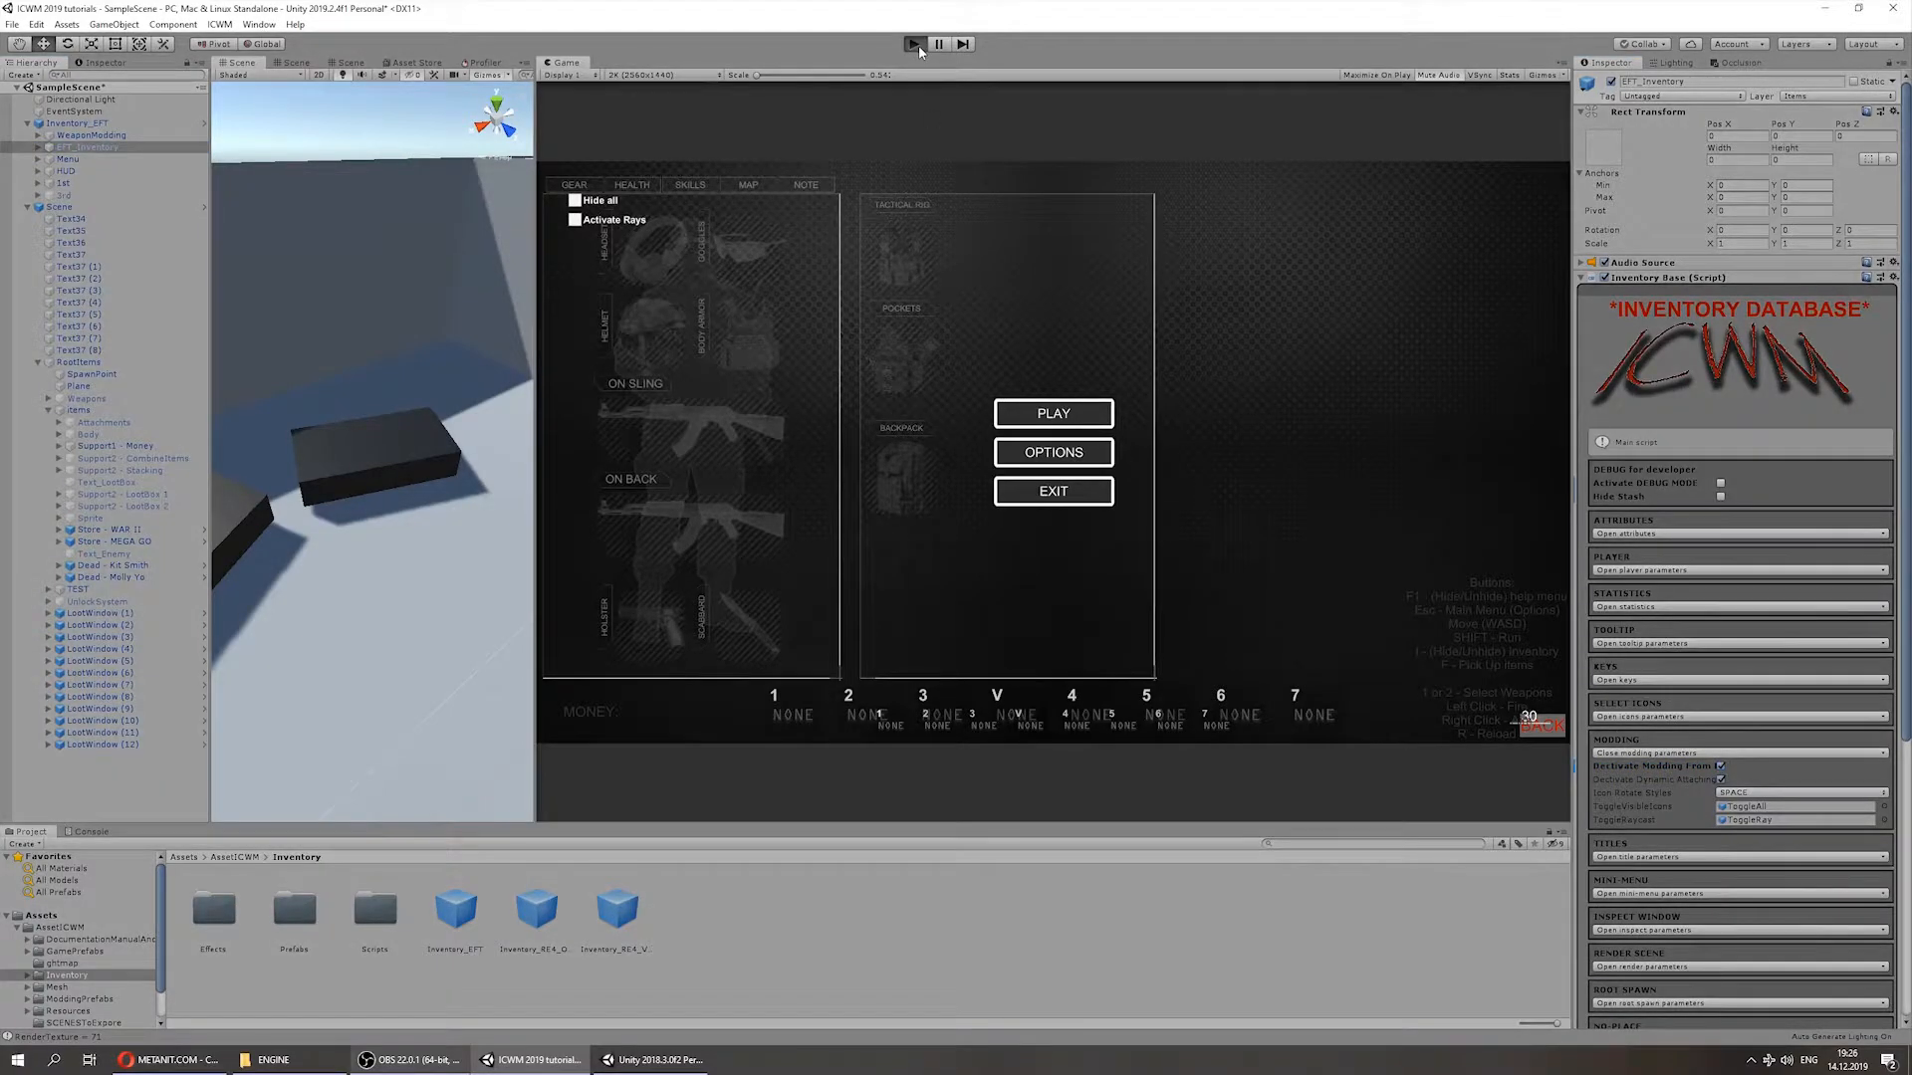
# Step: Open the modding view for the dead enemy's Ak47M1 weapons from the enemy's inventory, and stop the game
pyautogui.press('i')
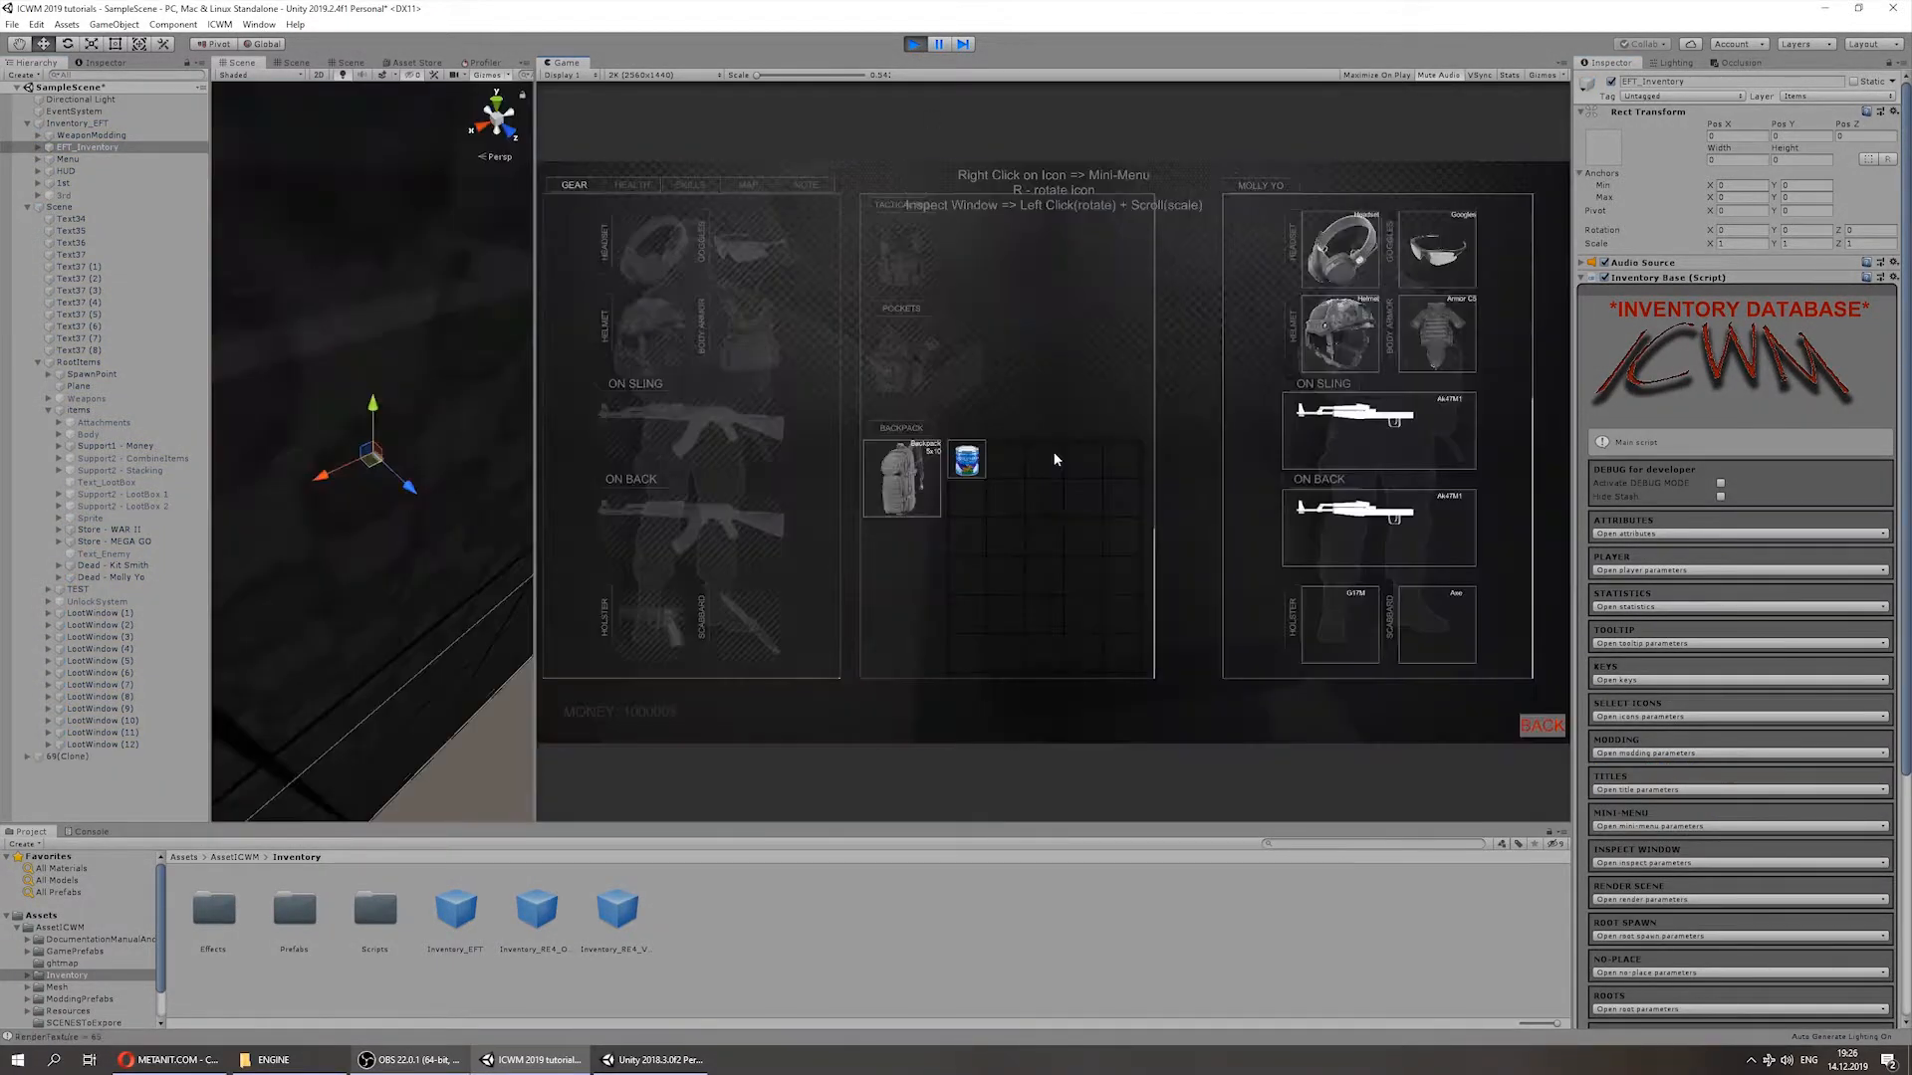
pyautogui.click(1468, 402)
pyautogui.moveTo(1467, 402); pyautogui.dragTo(1464, 498)
pyautogui.click(1526, 733)
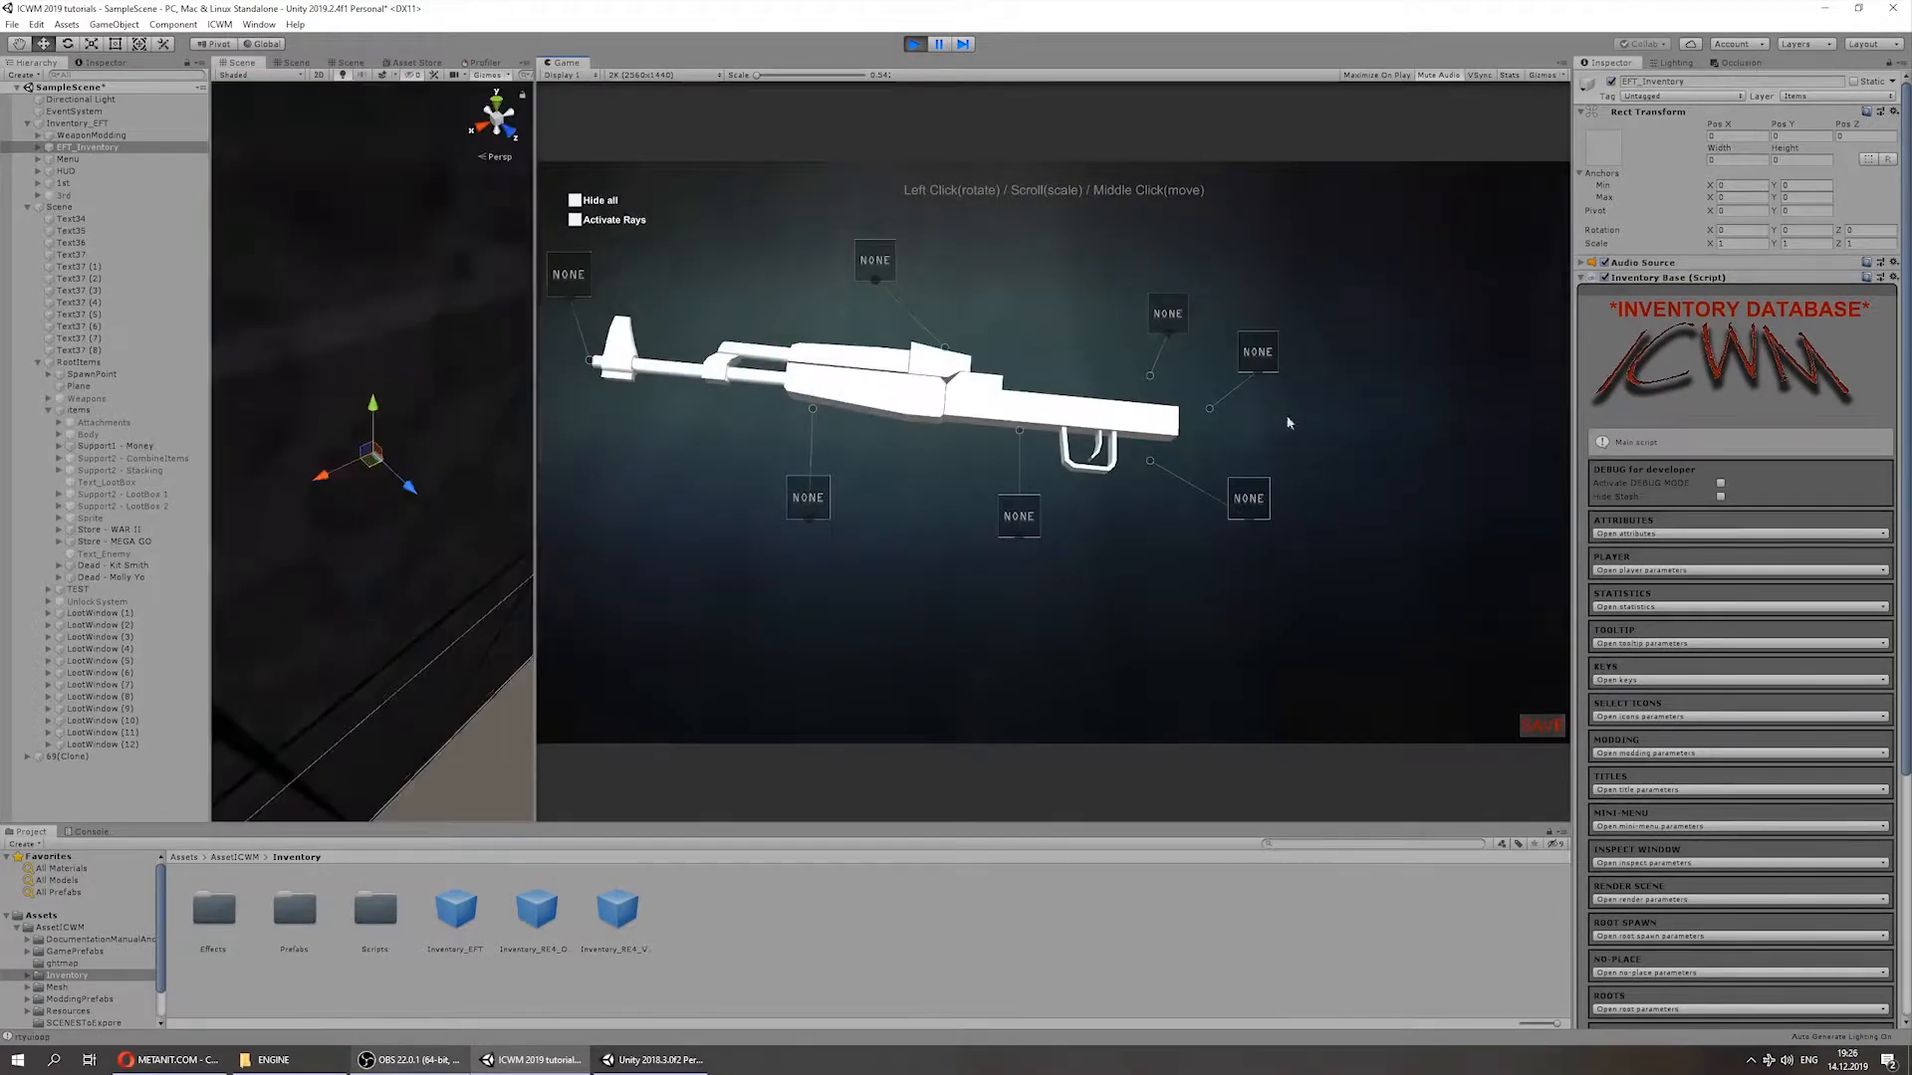
pyautogui.rightClick(1491, 423)
pyautogui.click(1457, 416)
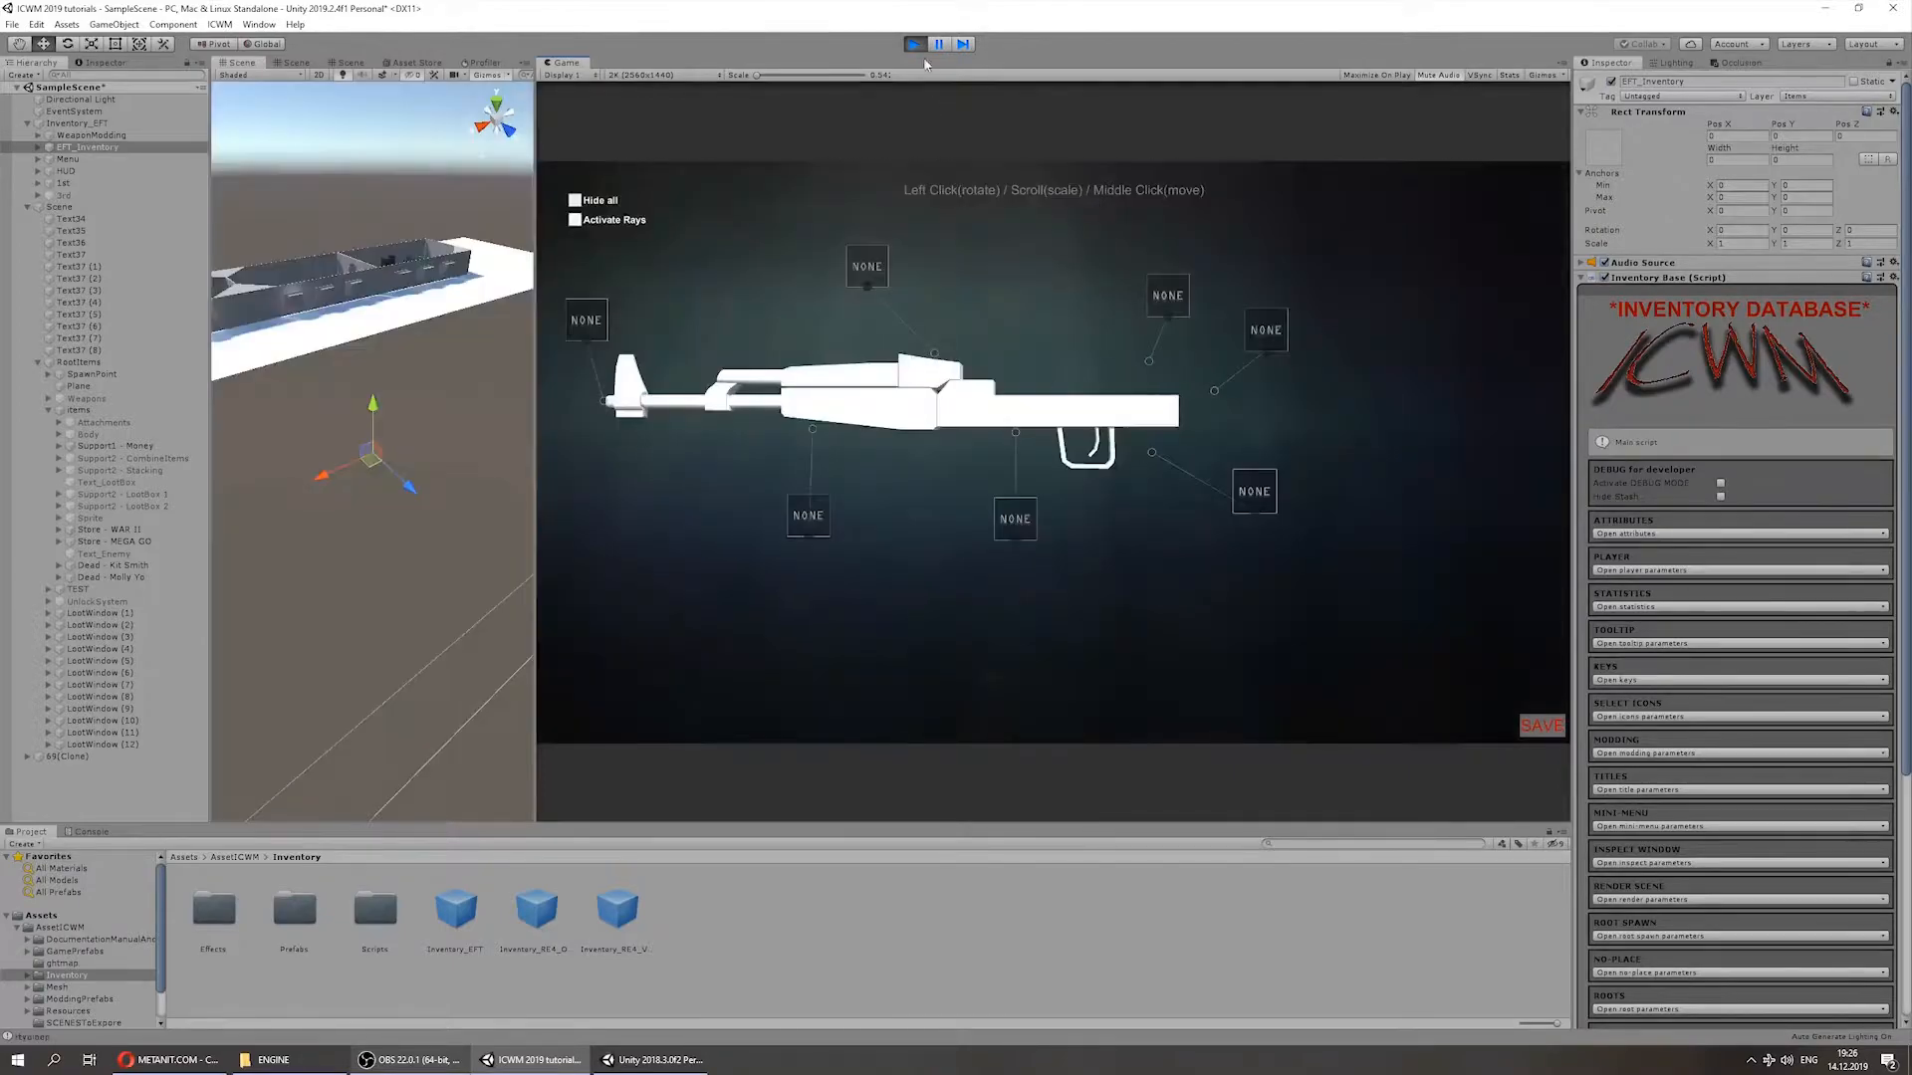
pyautogui.click(915, 45)
# Step: Disable Activate Modding From Enemy, toggle the dynamic attaching option off and back on, and run the game
pyautogui.click(1728, 484)
pyautogui.click(1720, 498)
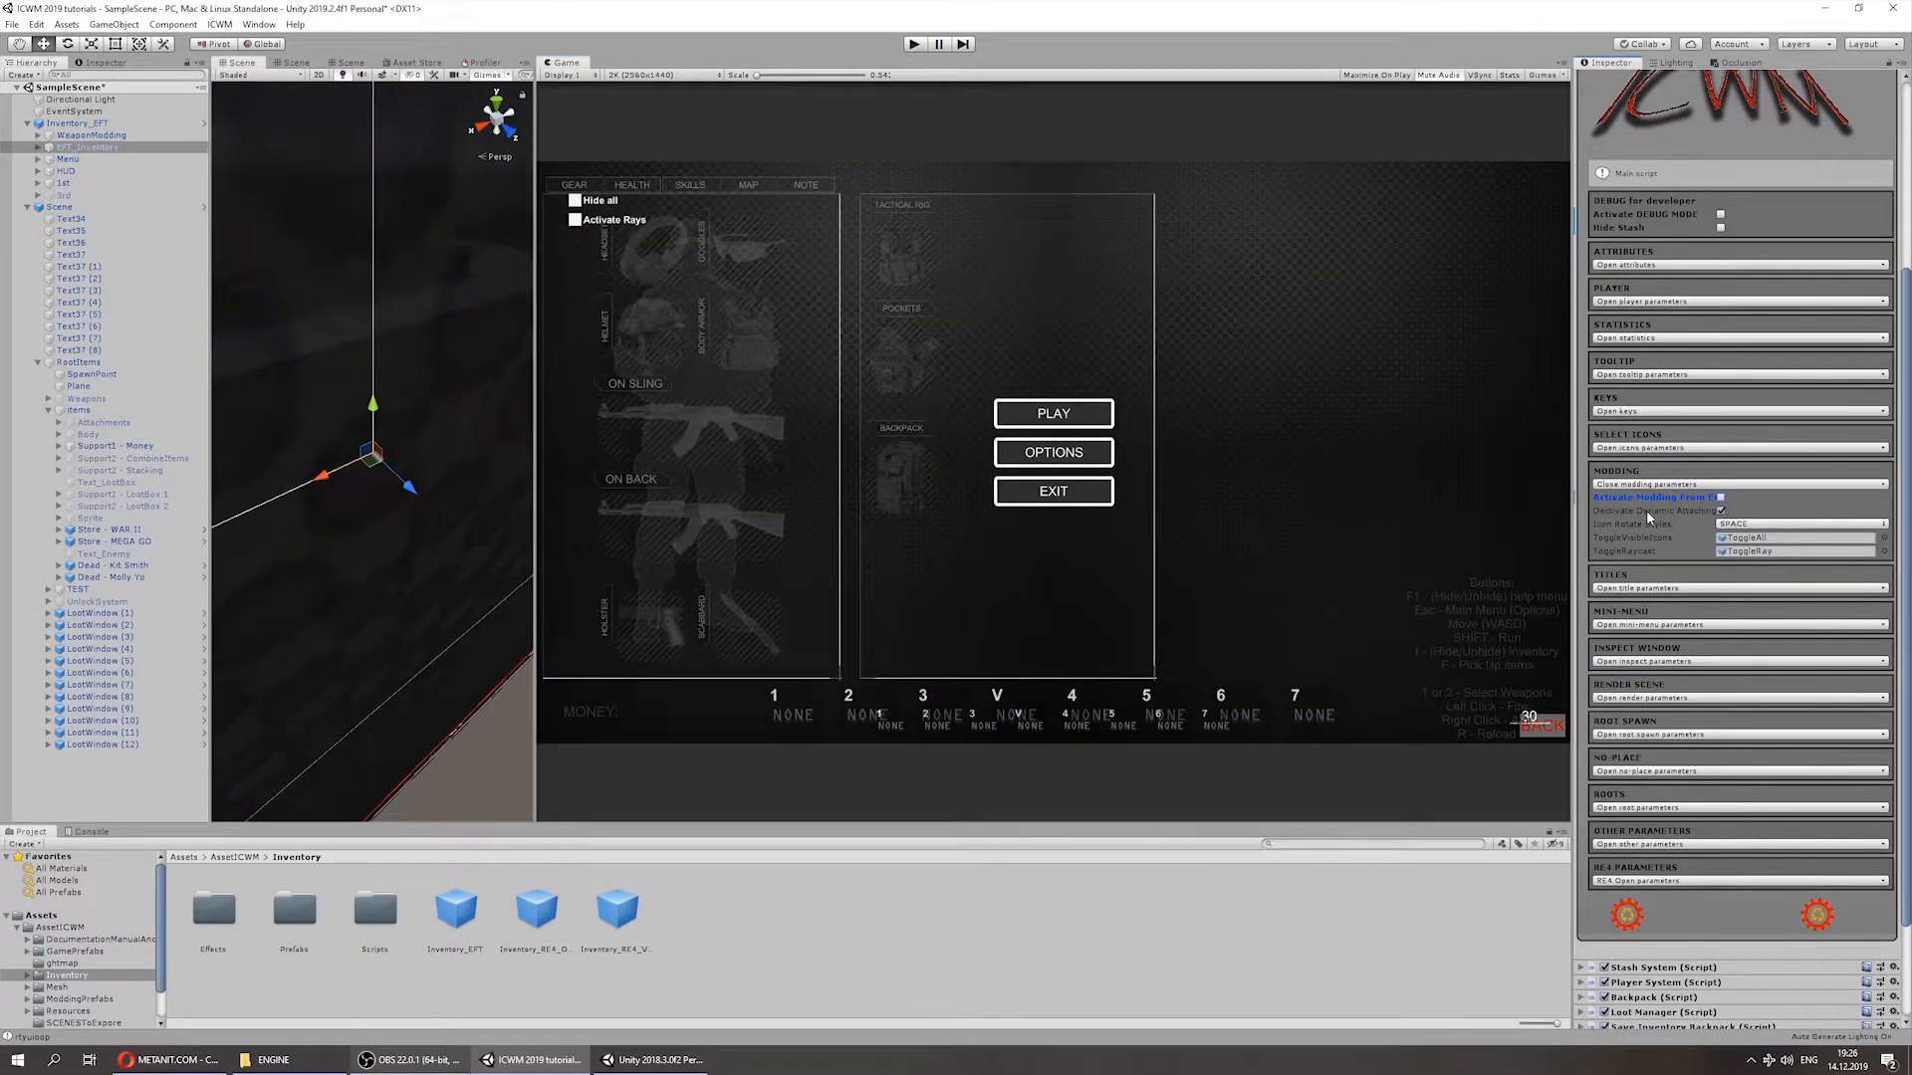
pyautogui.click(1722, 510)
pyautogui.click(1721, 510)
pyautogui.click(912, 43)
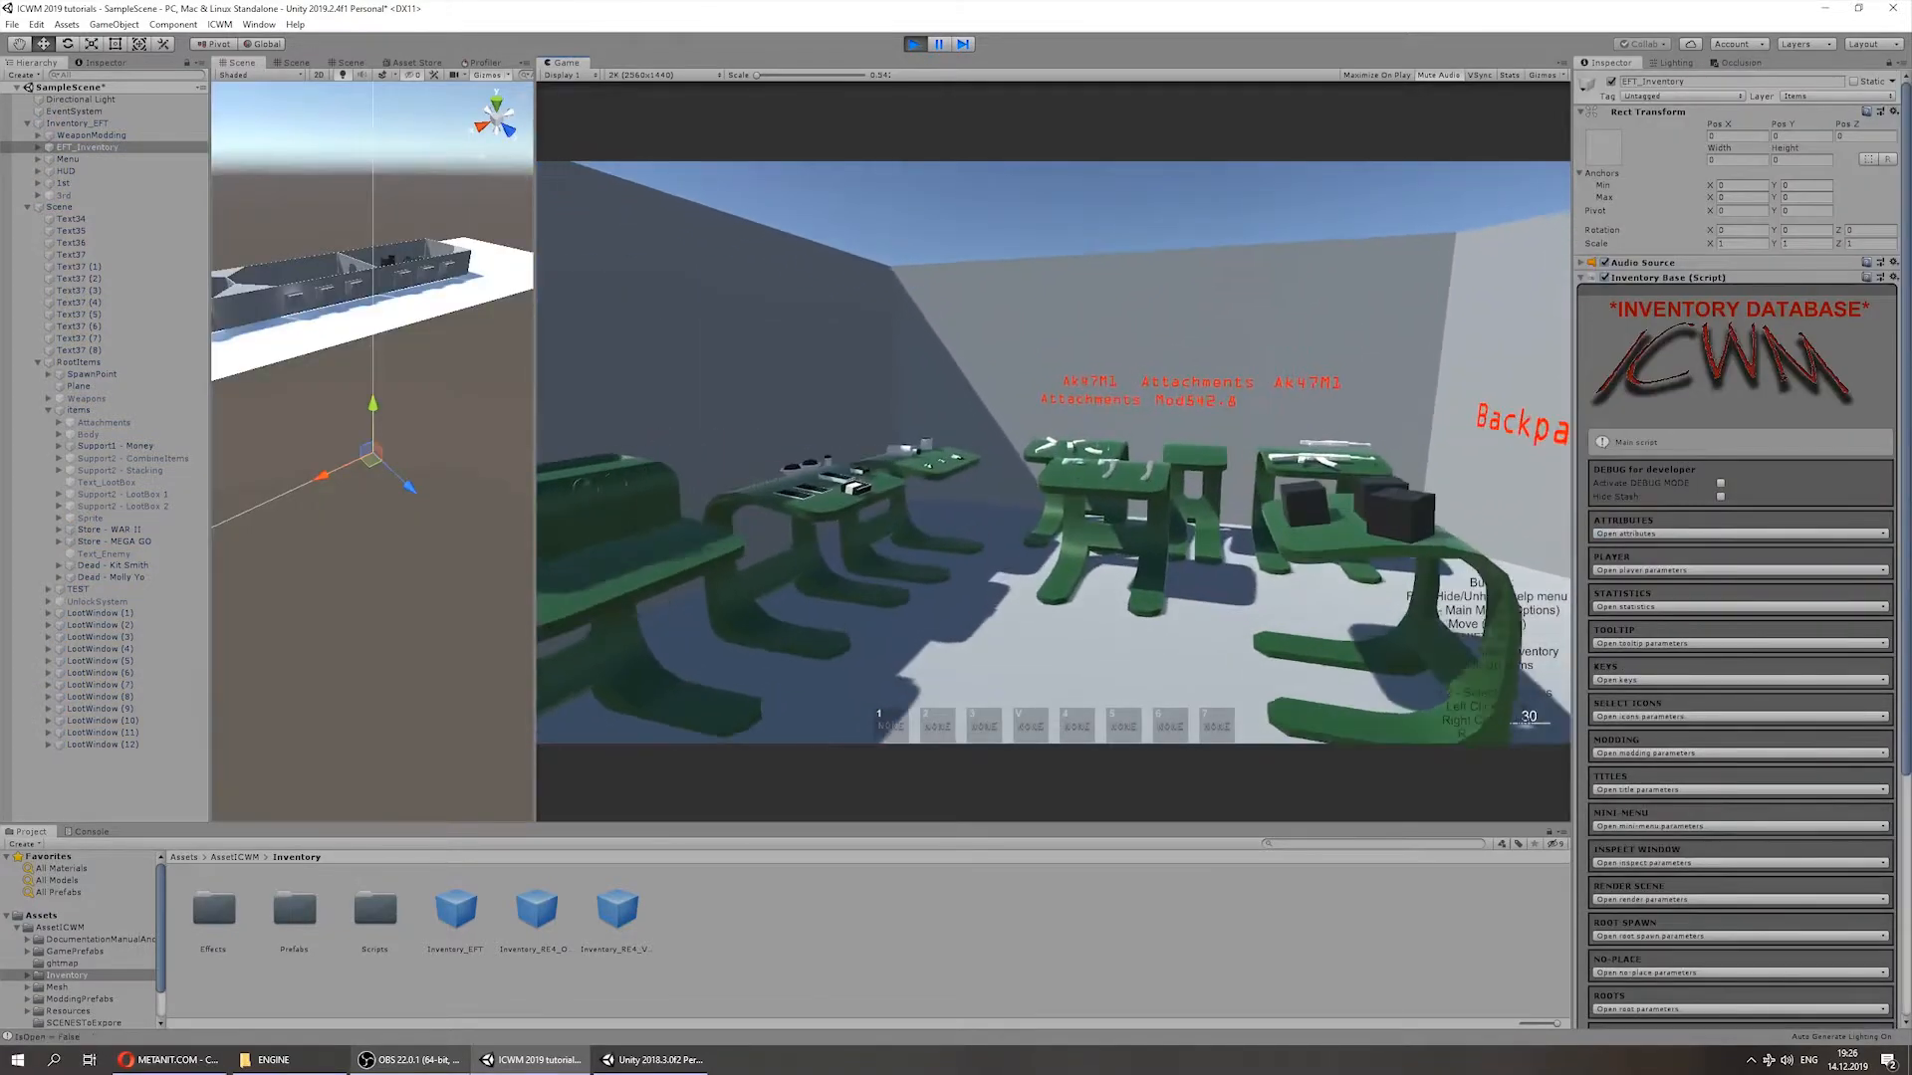
# Step: Pick up the bare Ak47M1 and its attachments from the tables, and open the player's inventory
pyautogui.press('w')
pyautogui.press('f')
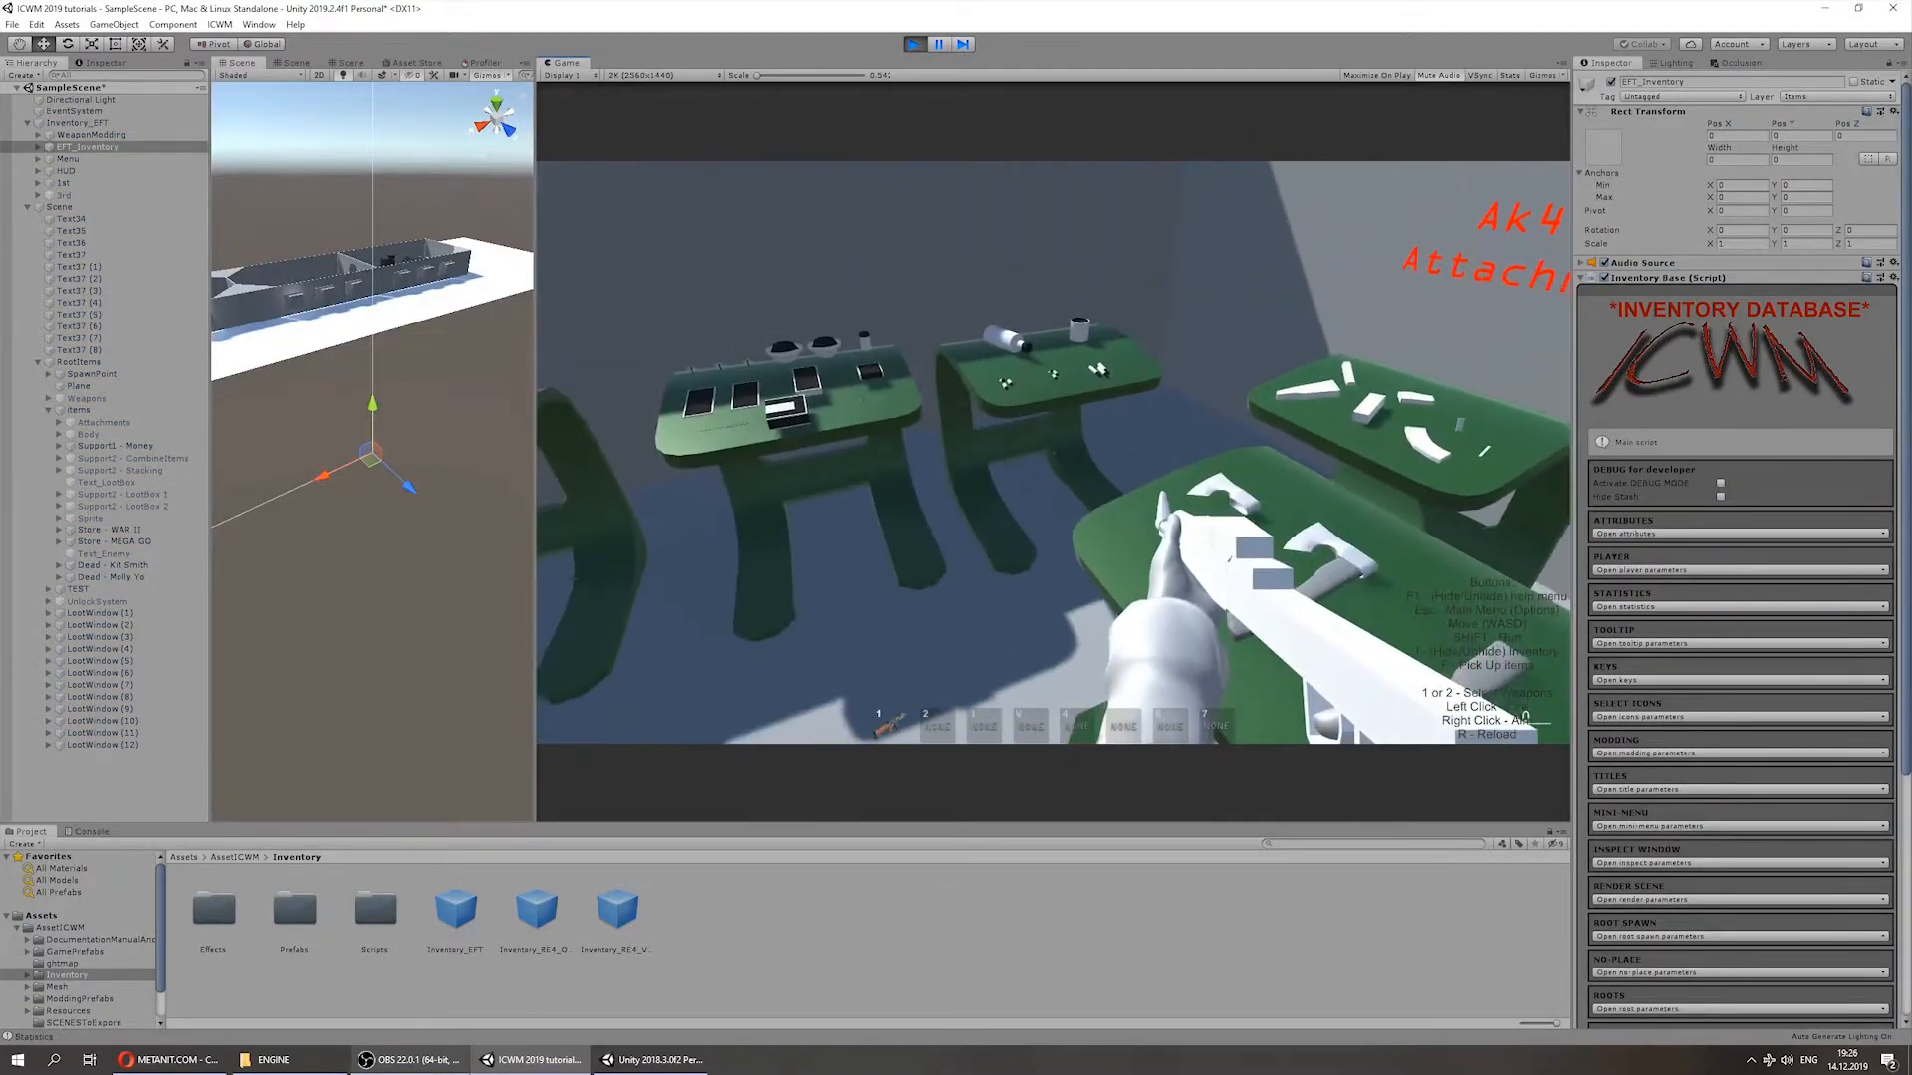
pyautogui.press('w')
pyautogui.press('f')
pyautogui.press('f')
pyautogui.press('f')
pyautogui.press('f')
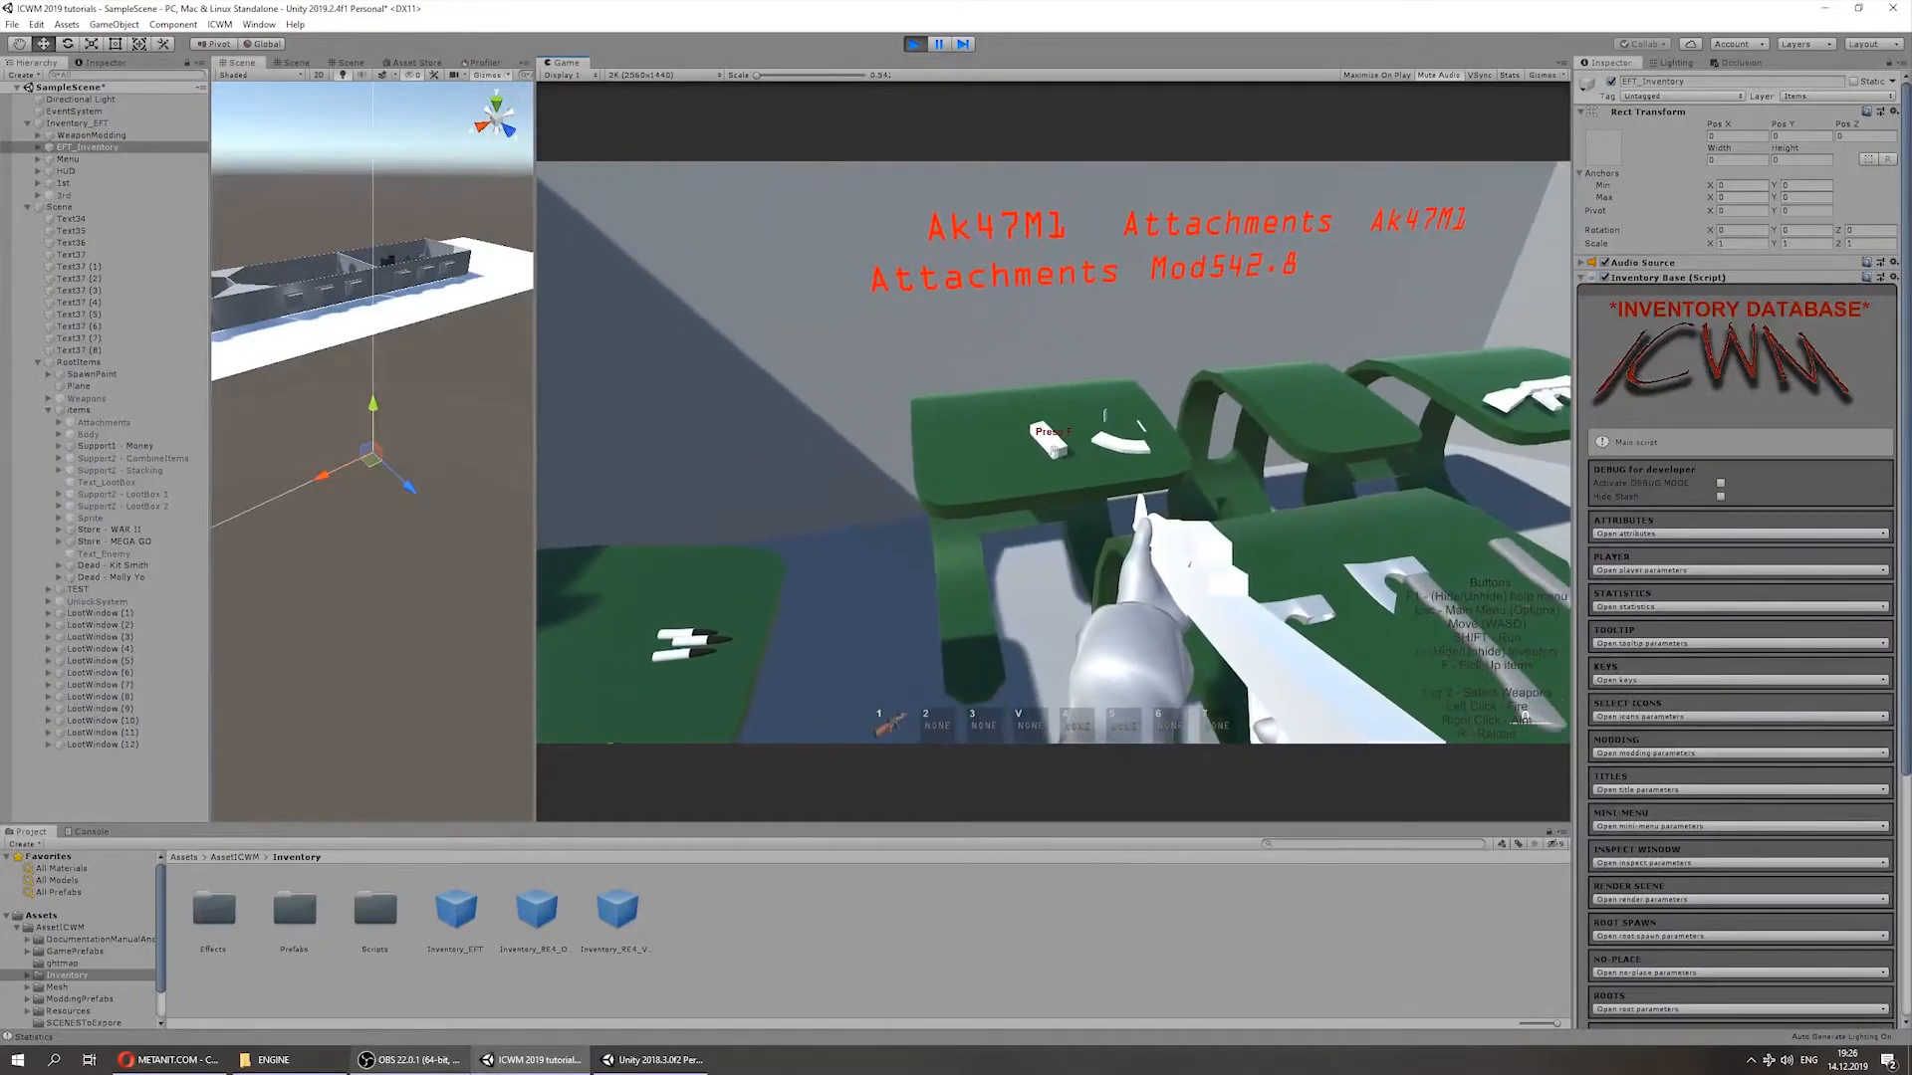
pyautogui.press('Tab')
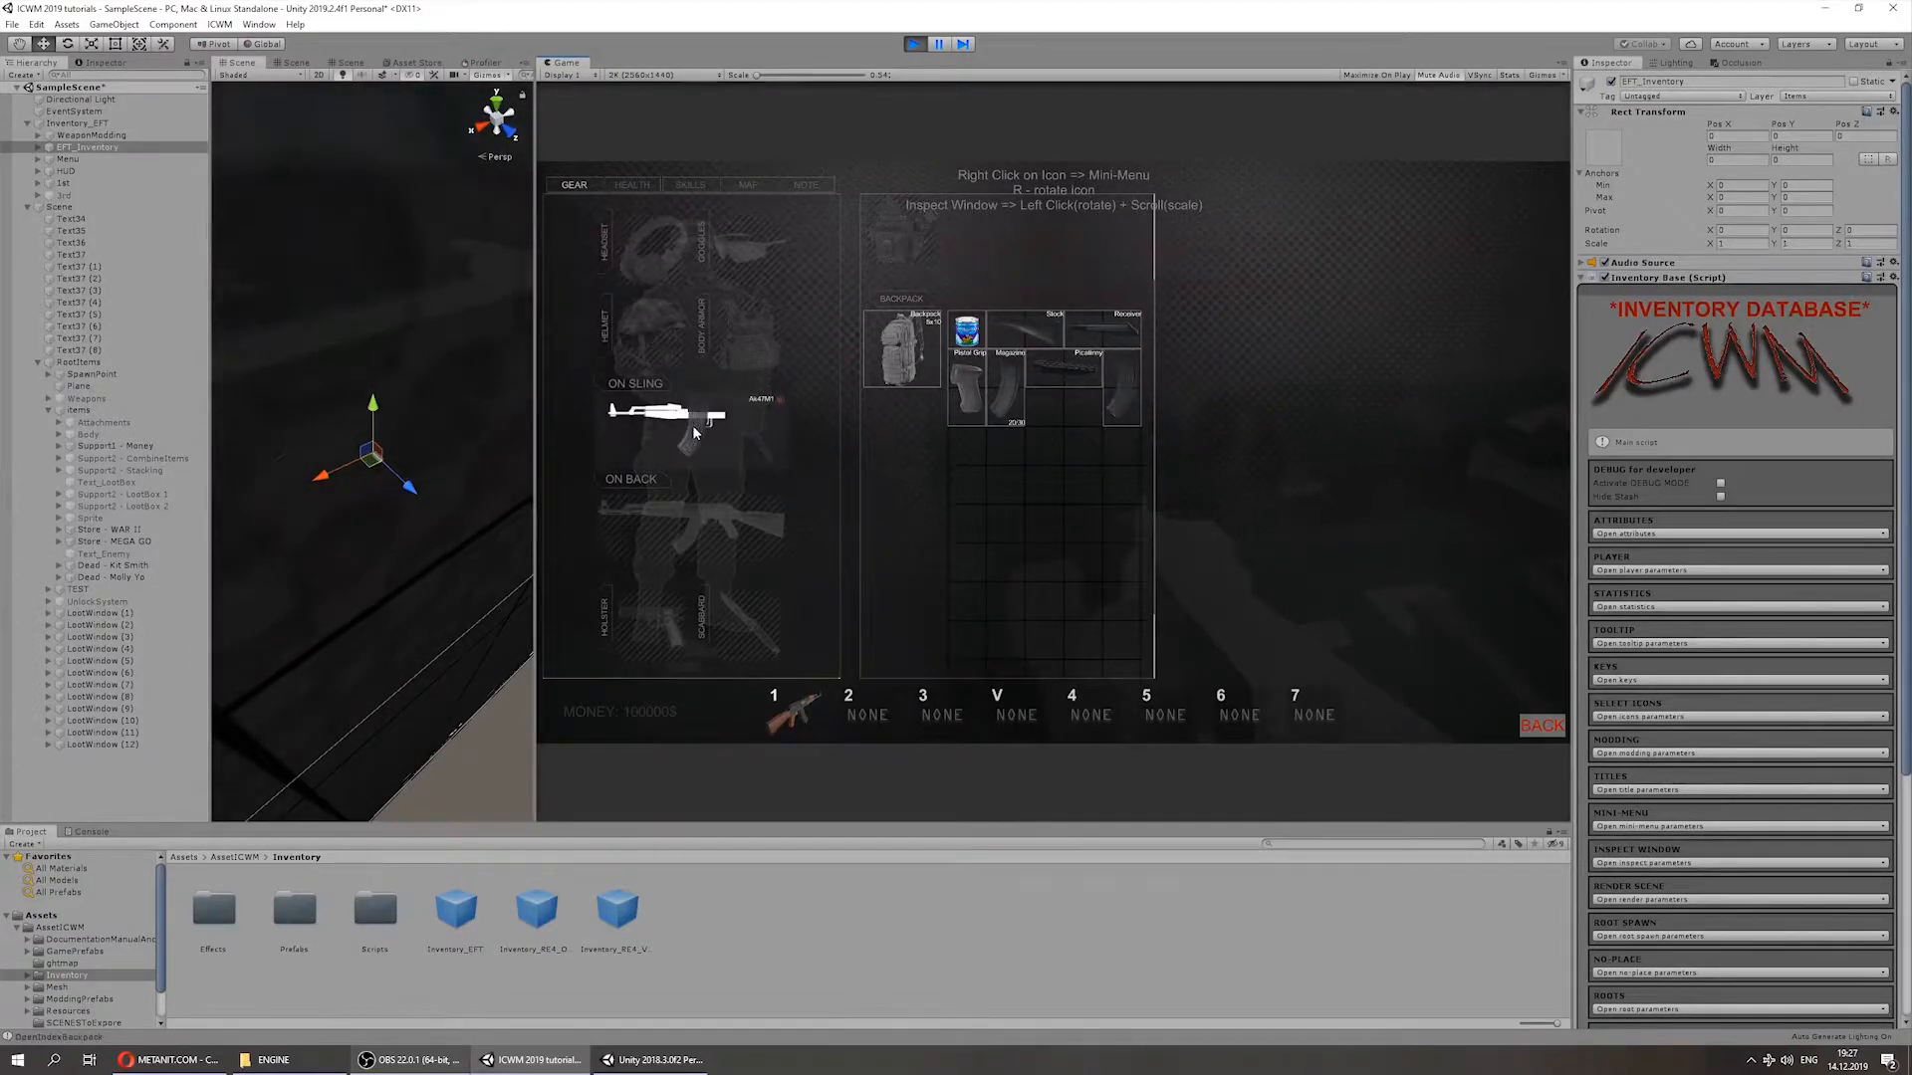
# Step: Attach the magazine, pistol grip, Picatinny, receiver and stock from the backpack directly to the On Sling Ak47M1
pyautogui.scroll(-5, 1699, 578)
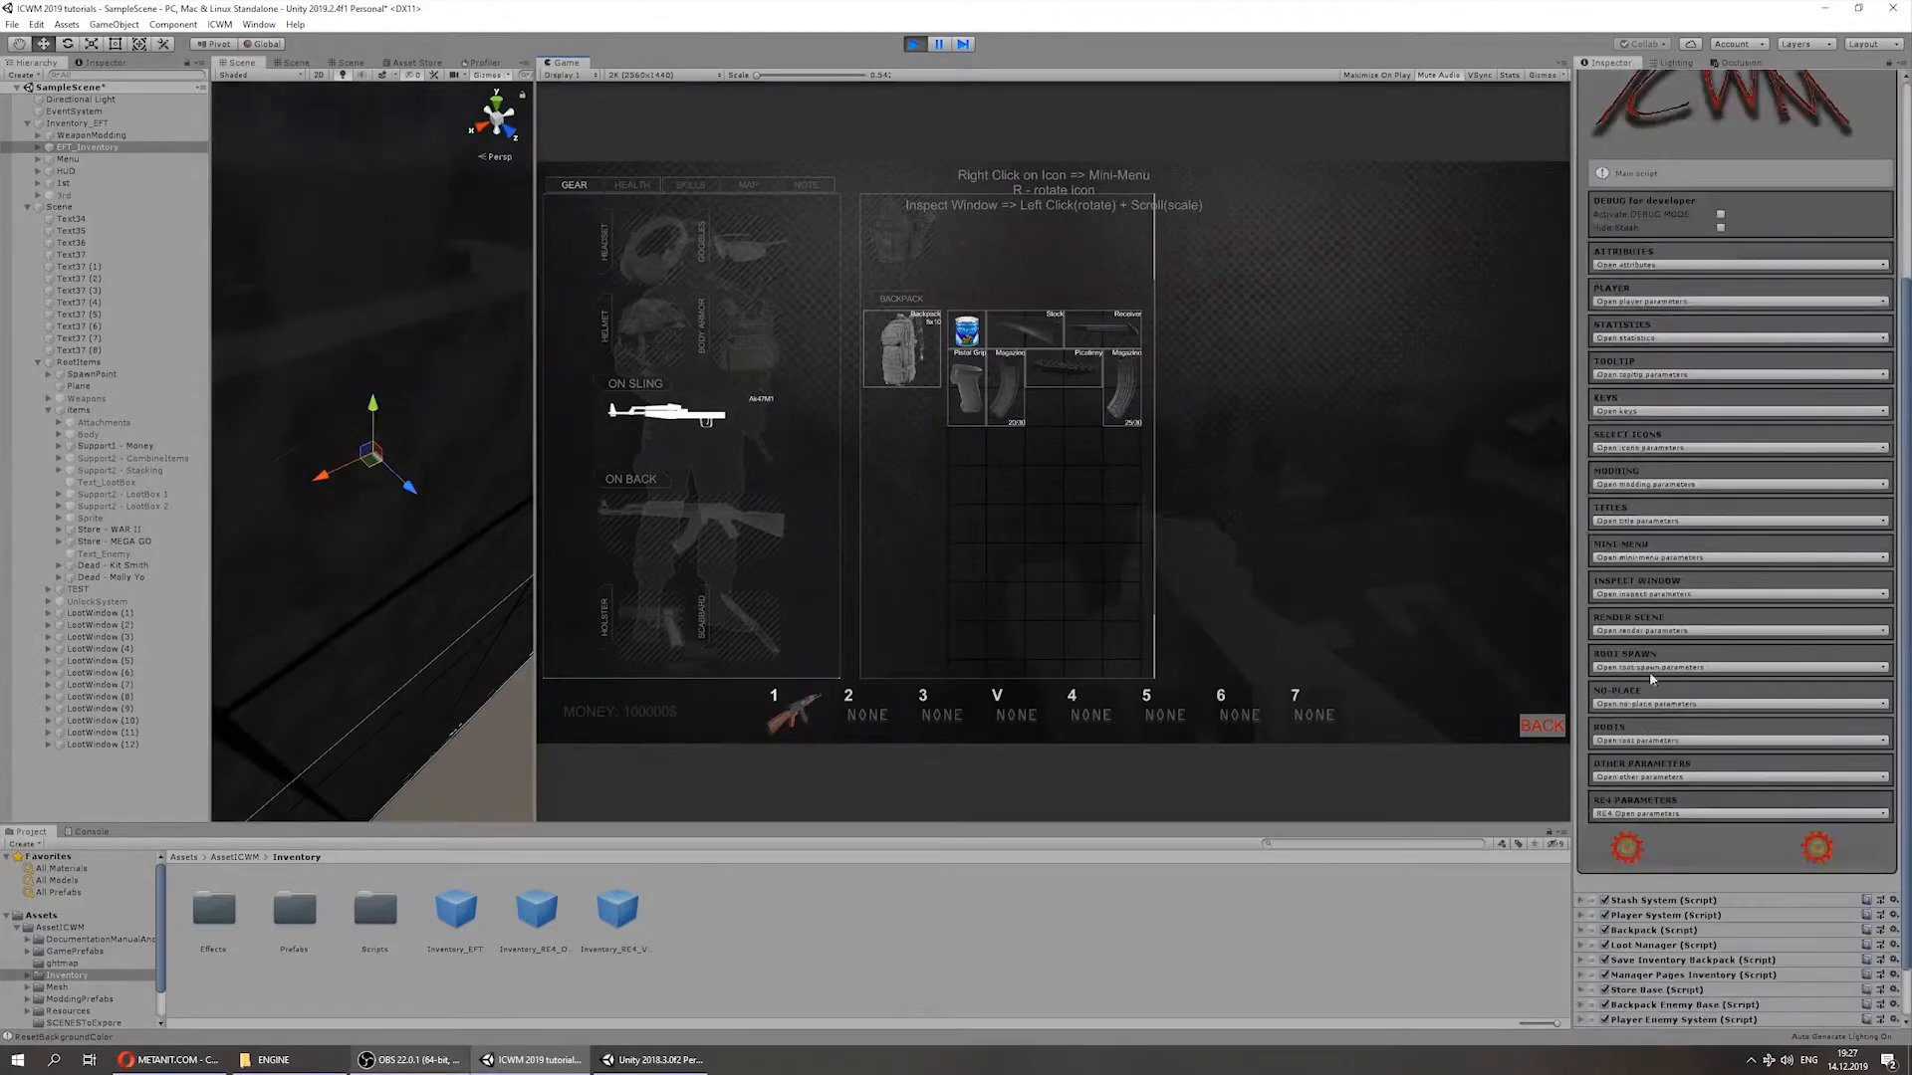
pyautogui.click(1621, 485)
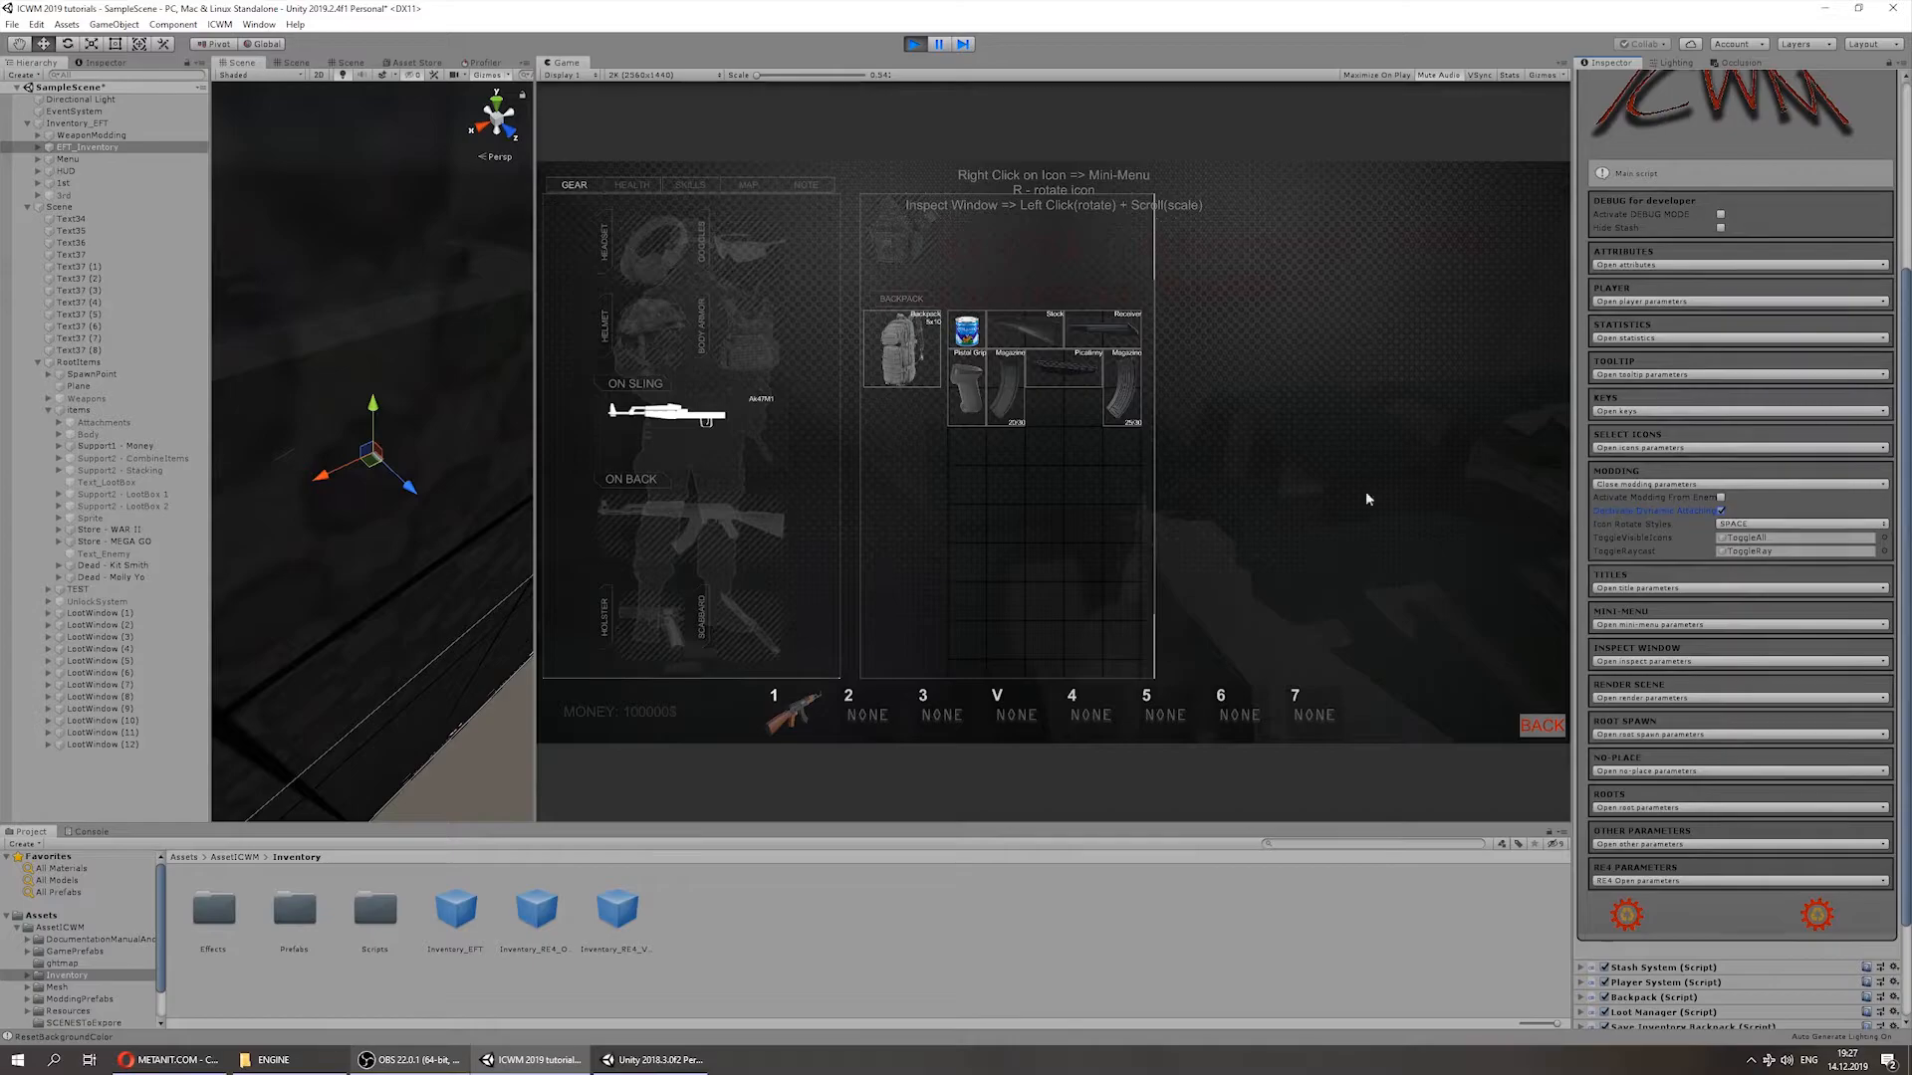
pyautogui.click(1053, 432)
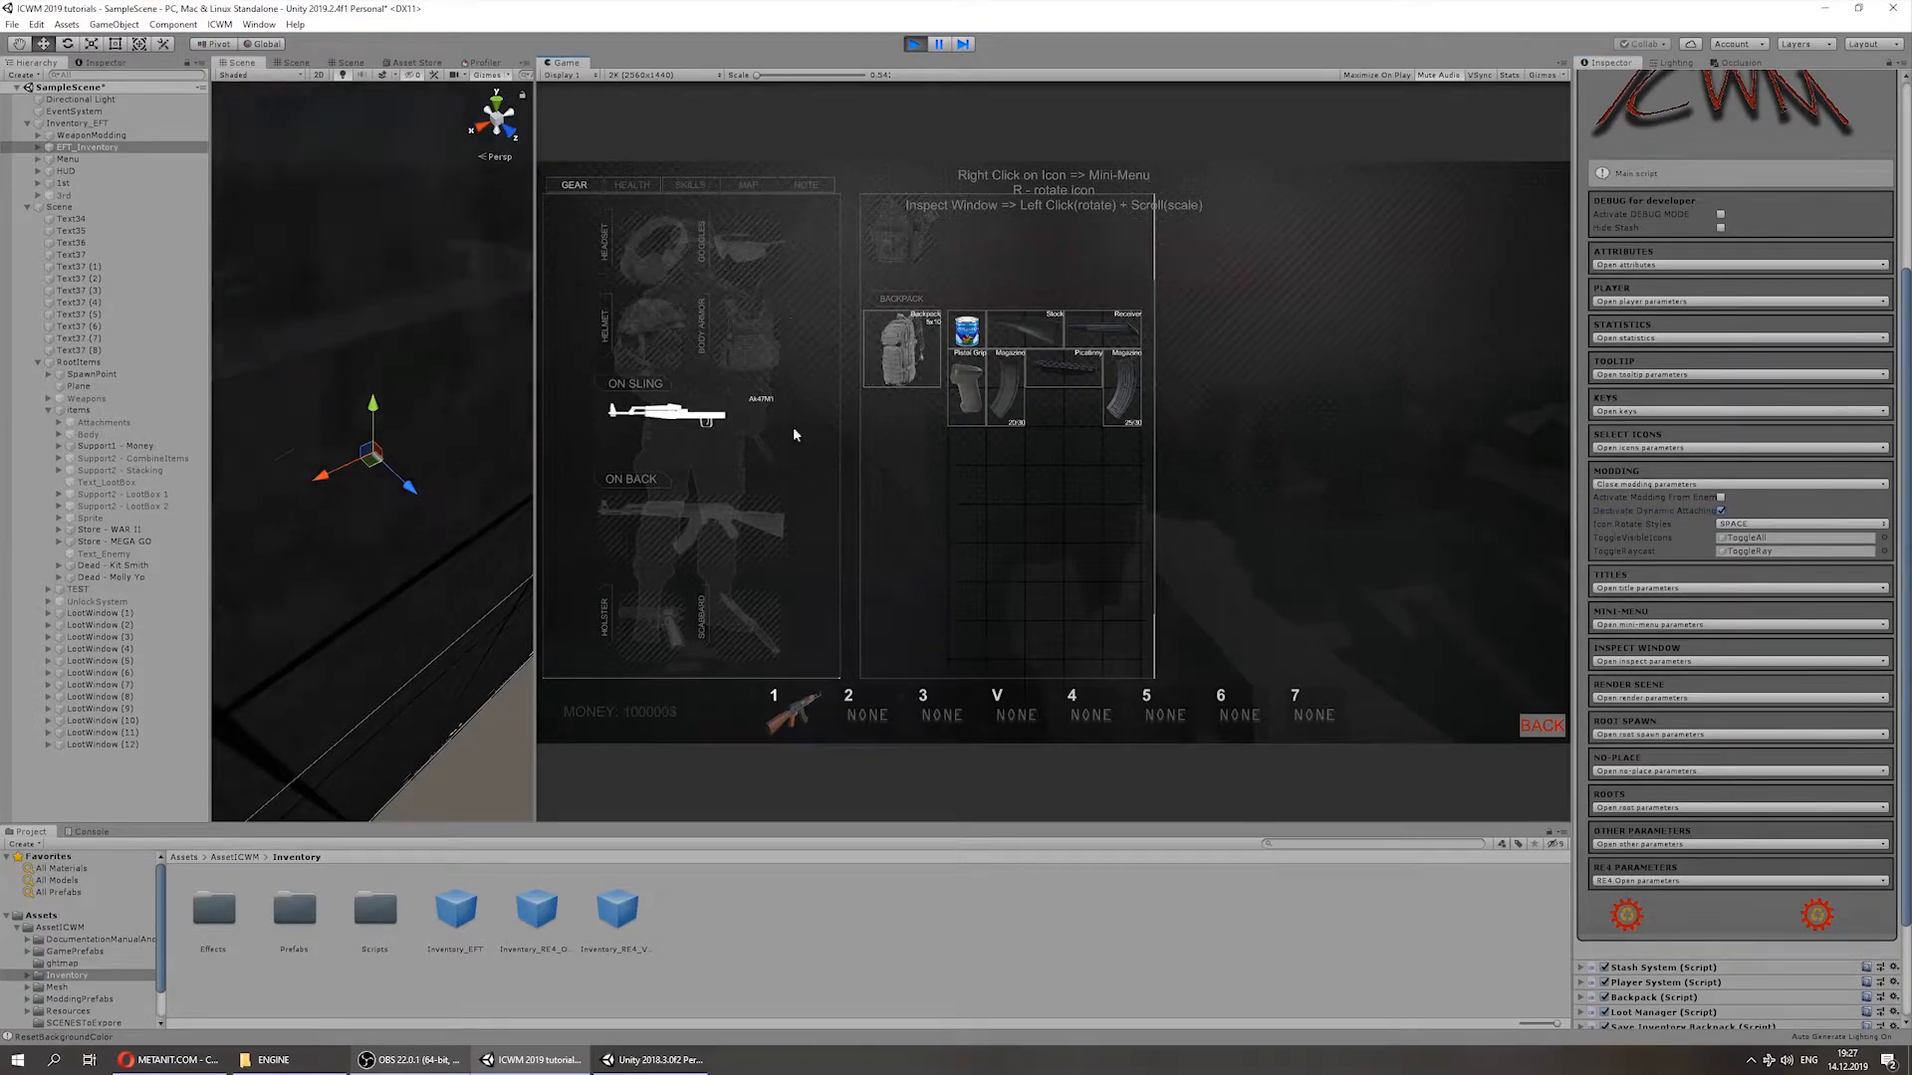
pyautogui.moveTo(1002, 395); pyautogui.dragTo(697, 416)
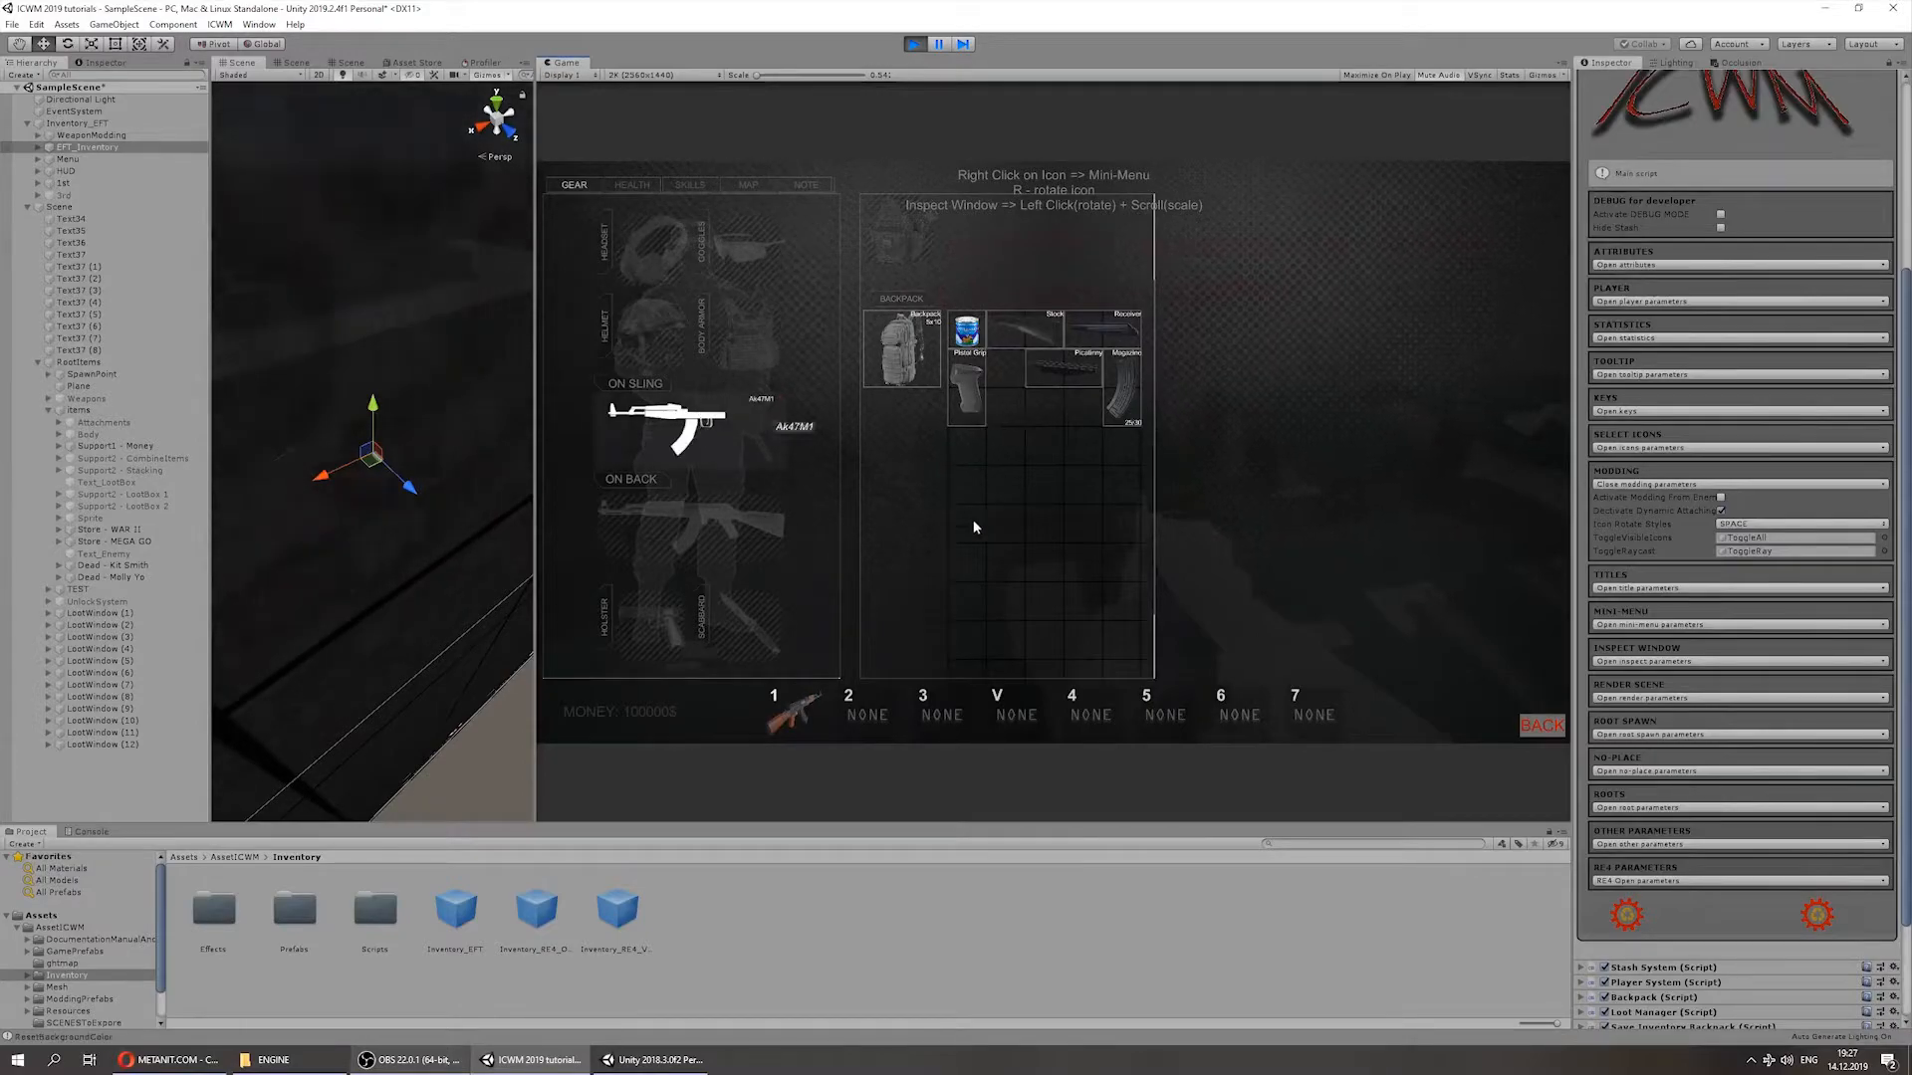
pyautogui.moveTo(977, 399); pyautogui.dragTo(745, 446)
pyautogui.moveTo(1072, 375); pyautogui.dragTo(1296, 241)
pyautogui.moveTo(1101, 330); pyautogui.dragTo(695, 414)
pyautogui.moveTo(1004, 341); pyautogui.dragTo(709, 429)
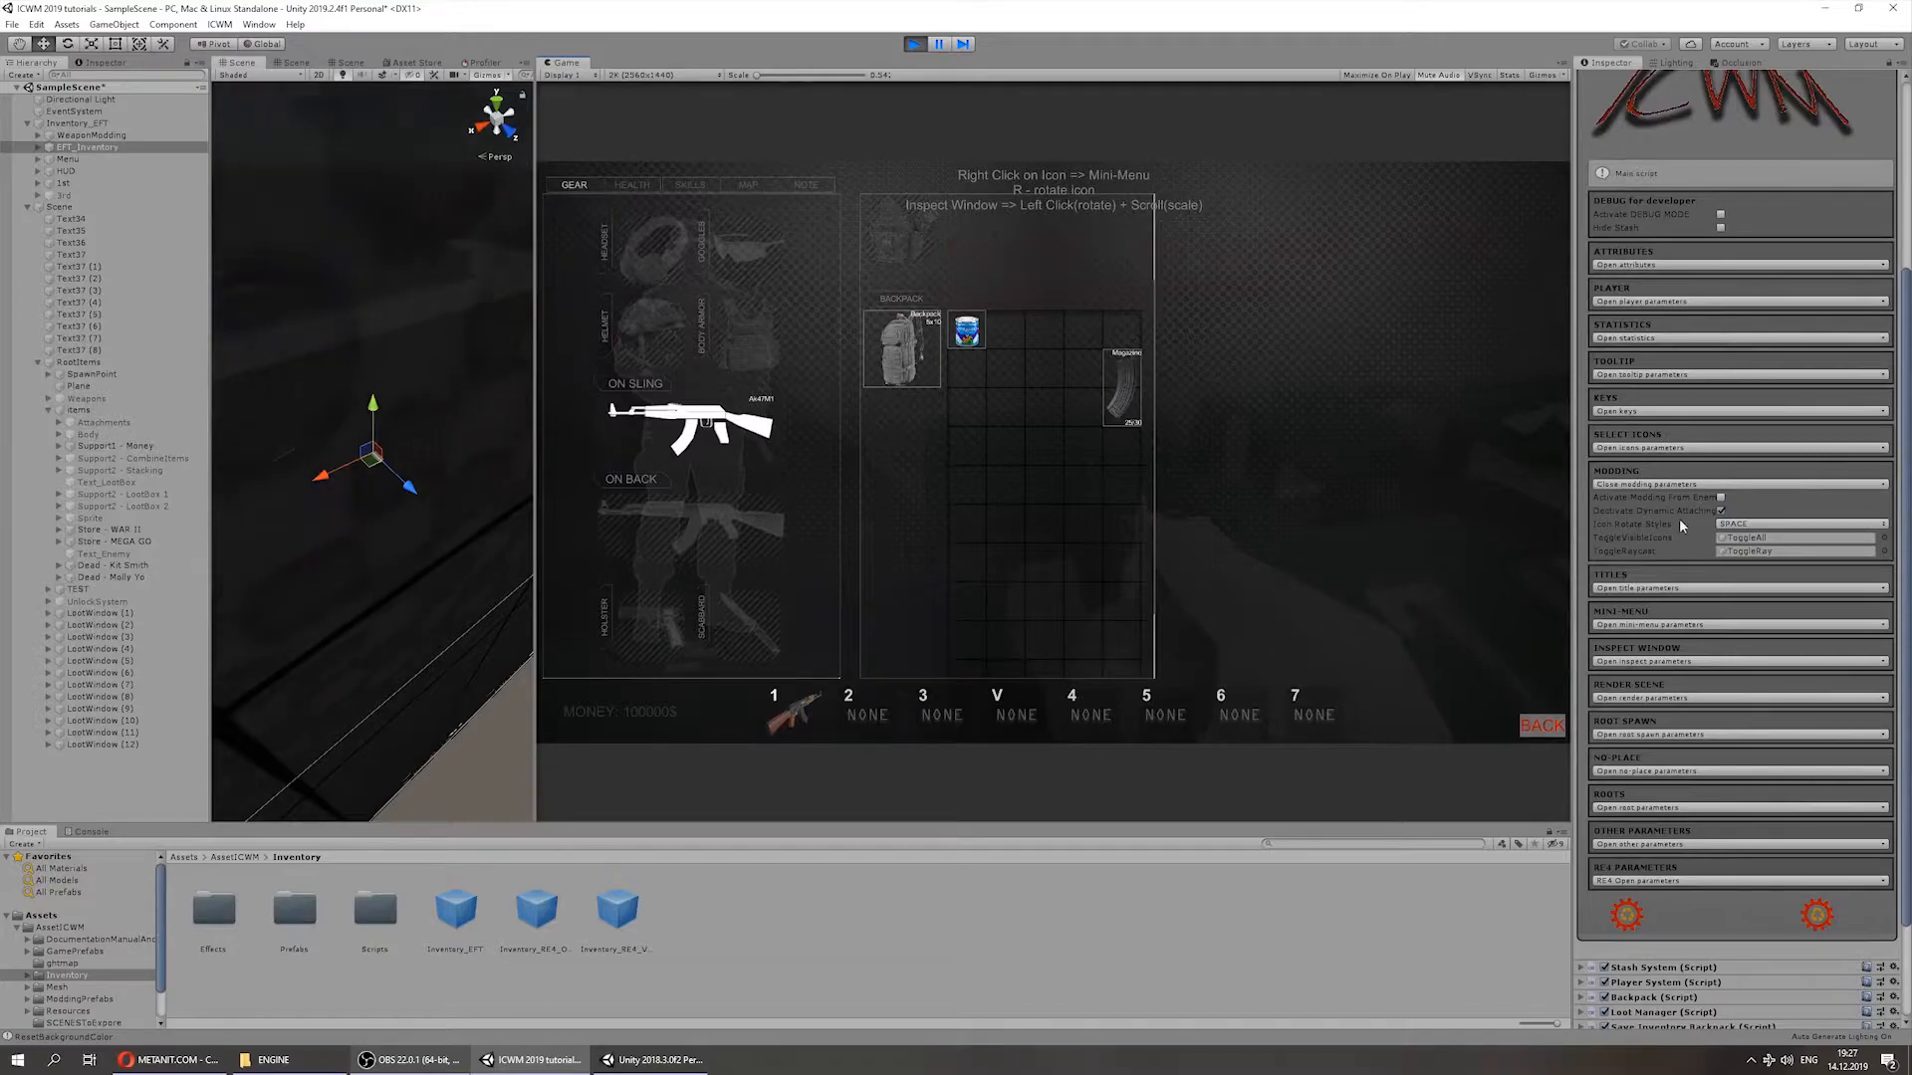
# Step: Open the Ak47M1's modding view, rotate the weapon to examine its attachment icons, and save back to the inventory
pyautogui.rightClick(781, 407)
pyautogui.click(786, 398)
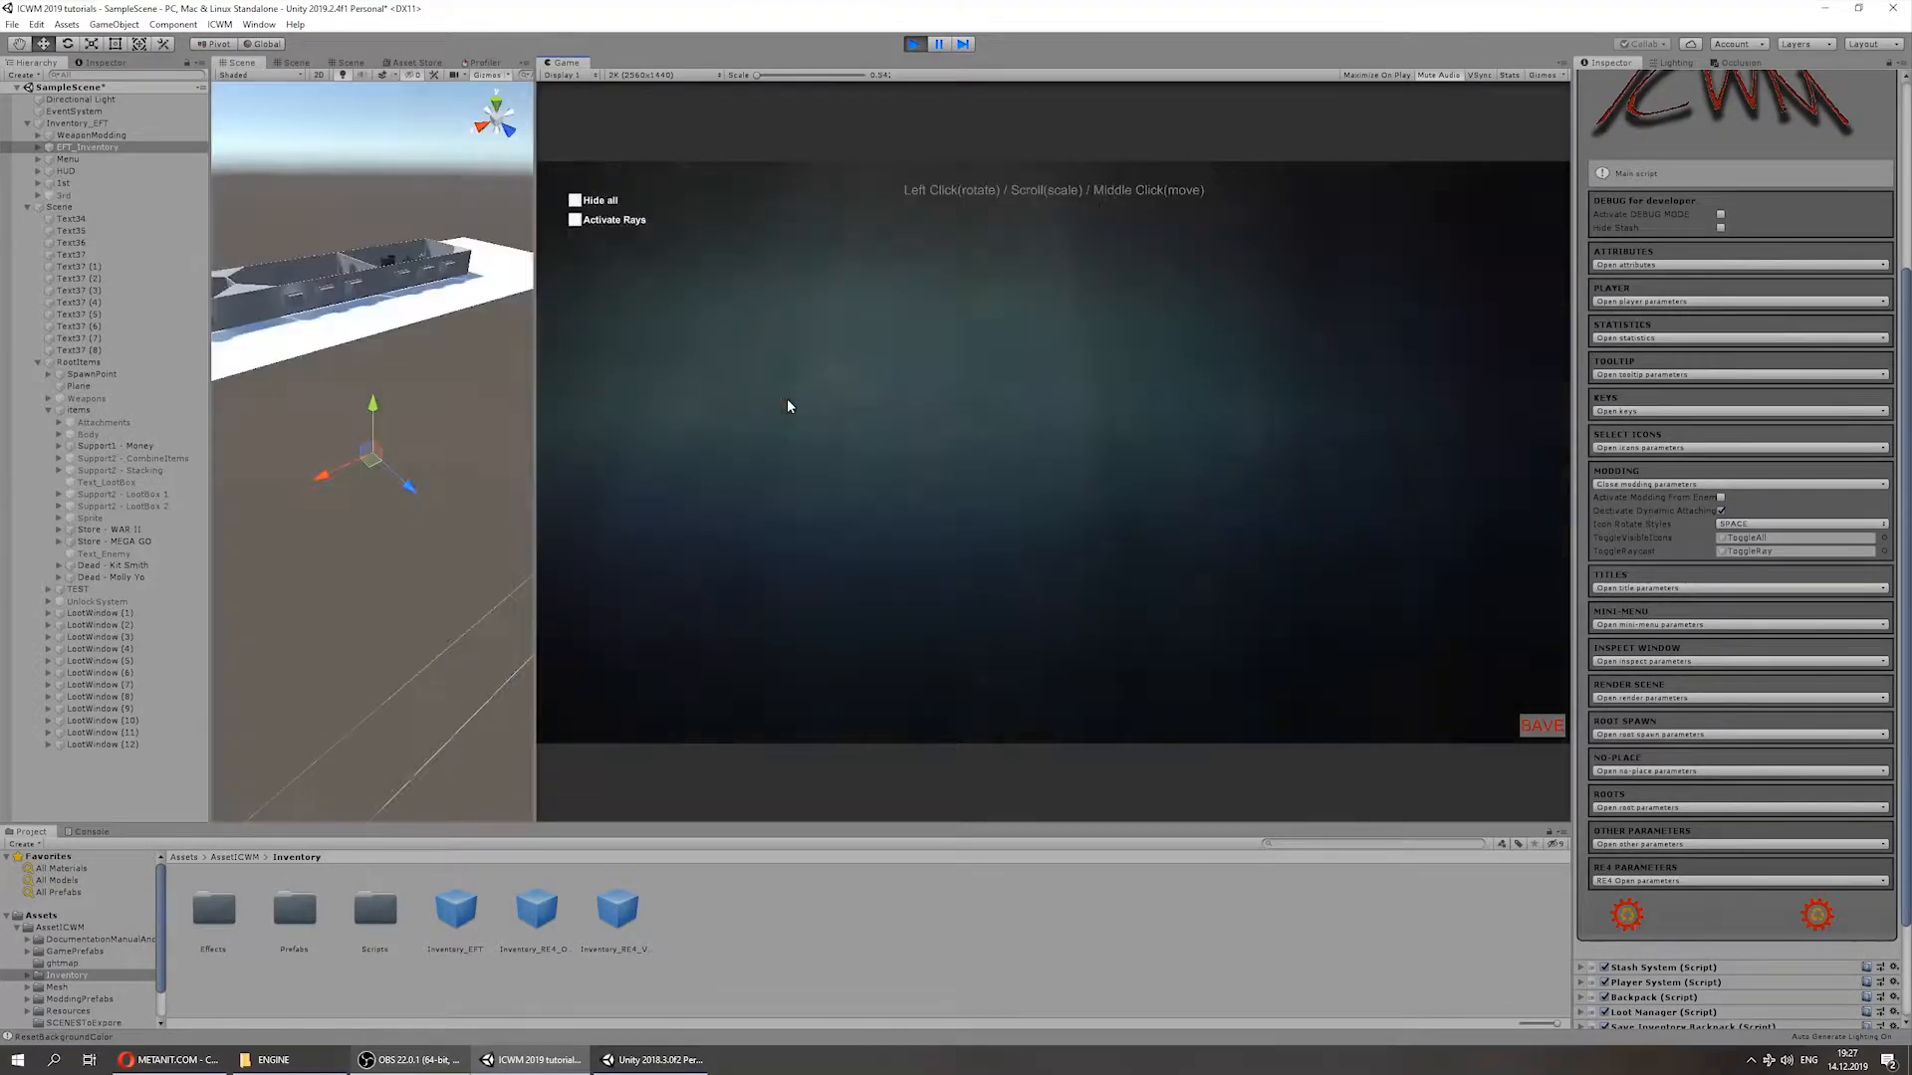
pyautogui.moveTo(1102, 430); pyautogui.dragTo(918, 304)
pyautogui.moveTo(884, 539); pyautogui.dragTo(666, 495)
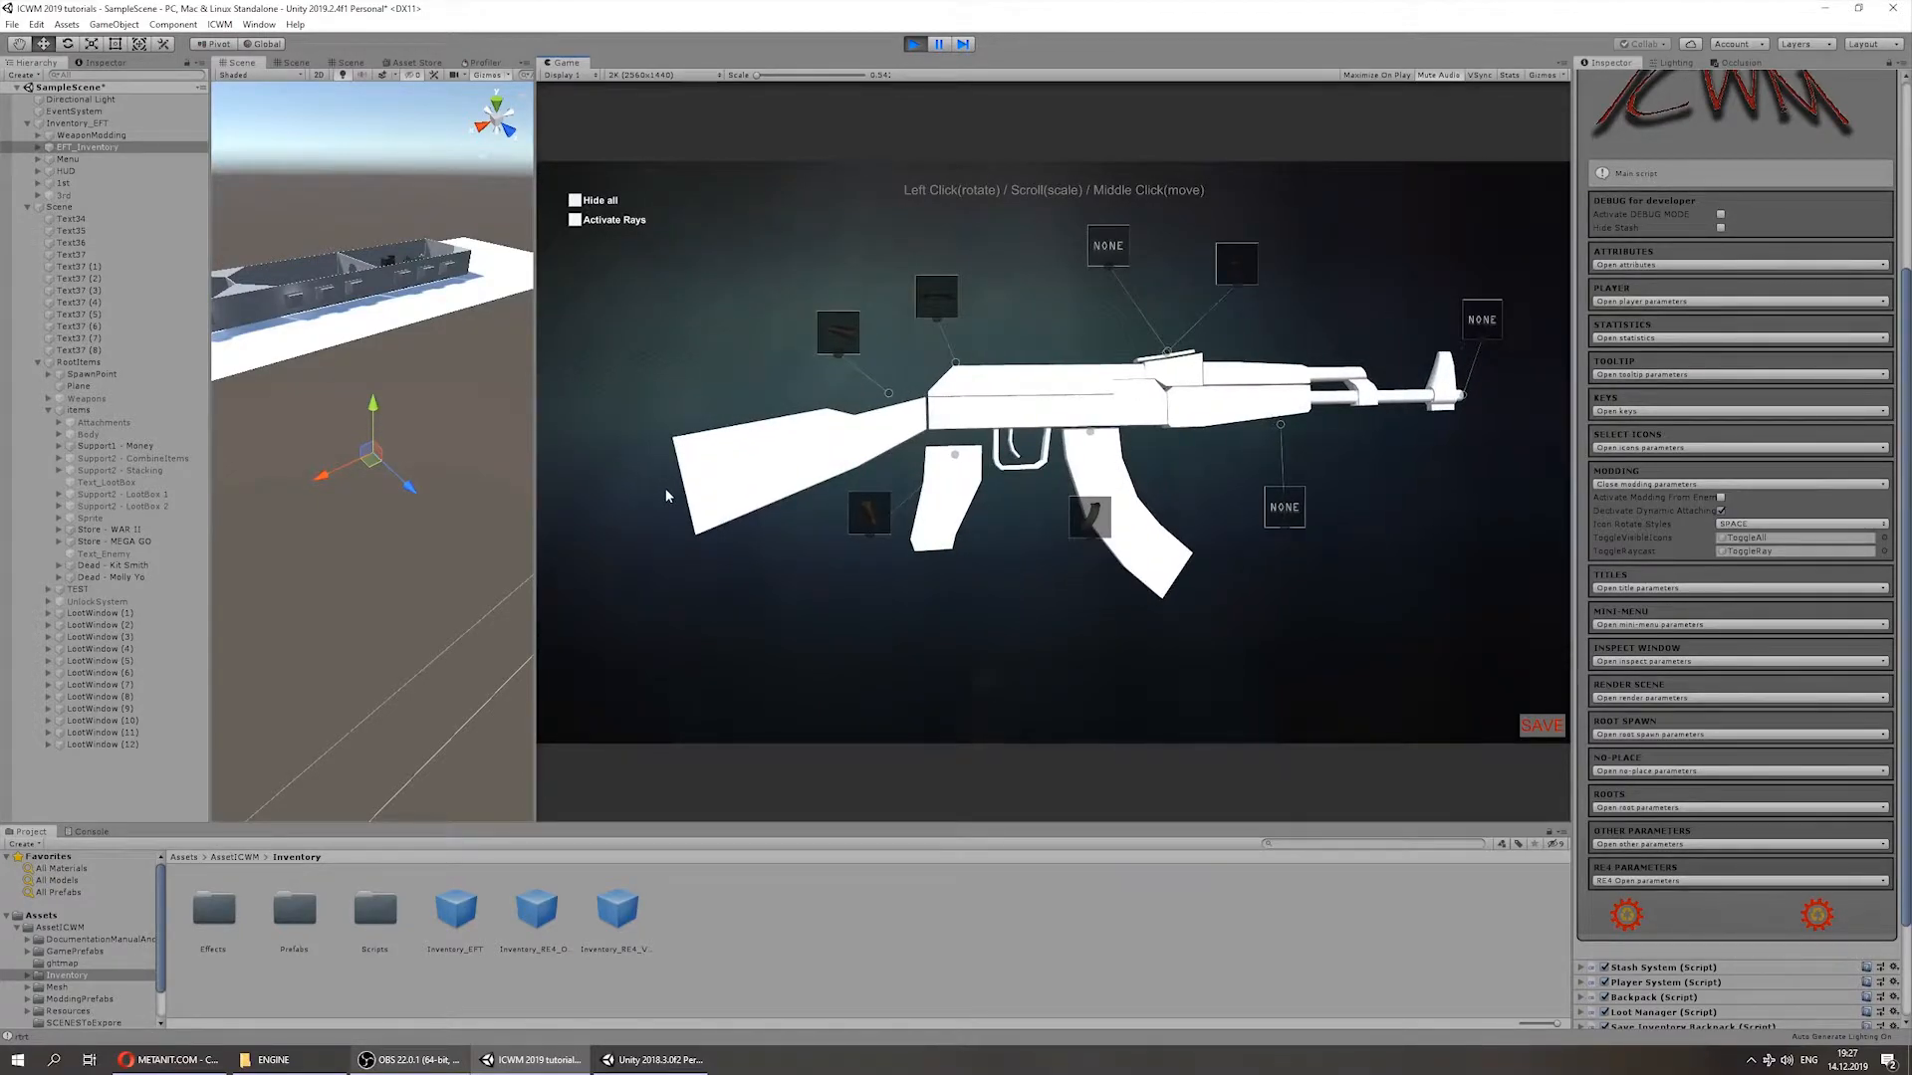
pyautogui.moveTo(665, 494); pyautogui.dragTo(876, 557)
pyautogui.click(1533, 728)
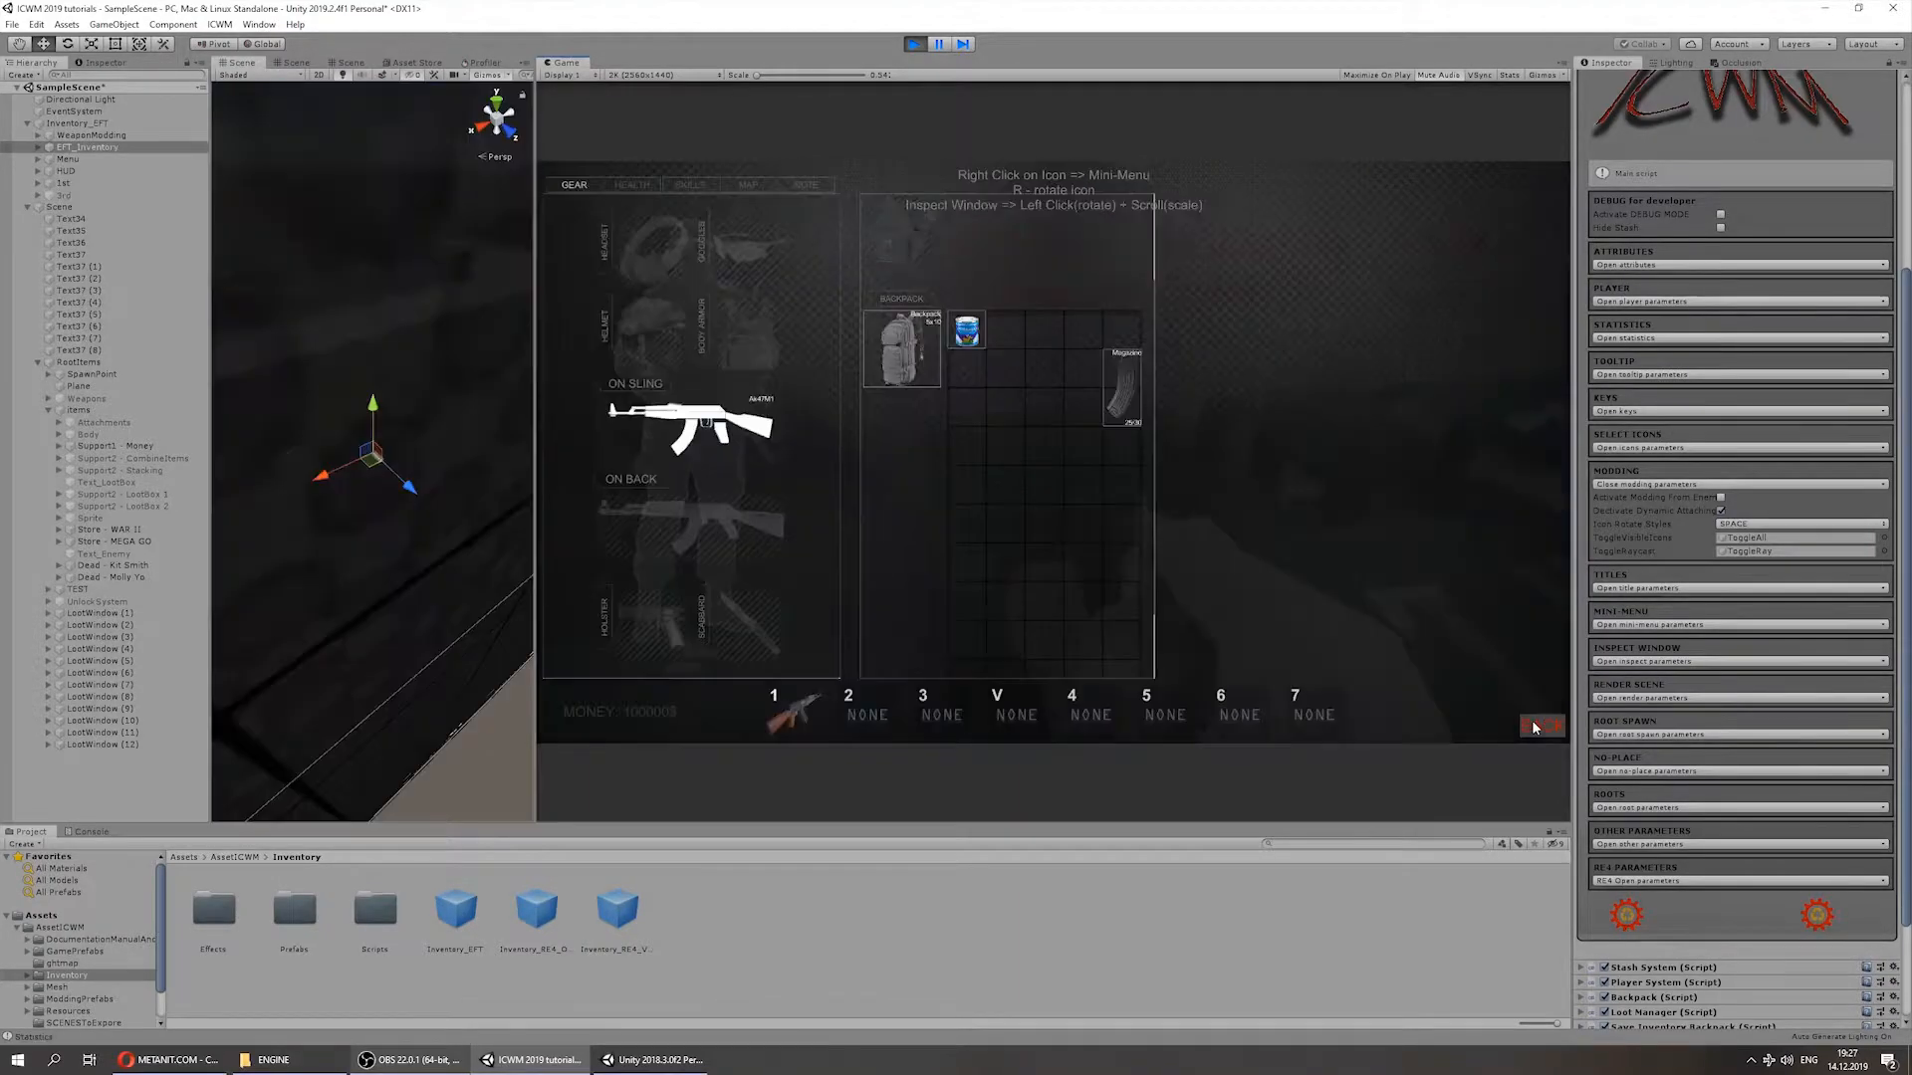
# Step: Try Icon Rotate Styles ELLIPSE while the game runs, view the Ak47M1 in the modding view, and stop the game
pyautogui.click(1750, 525)
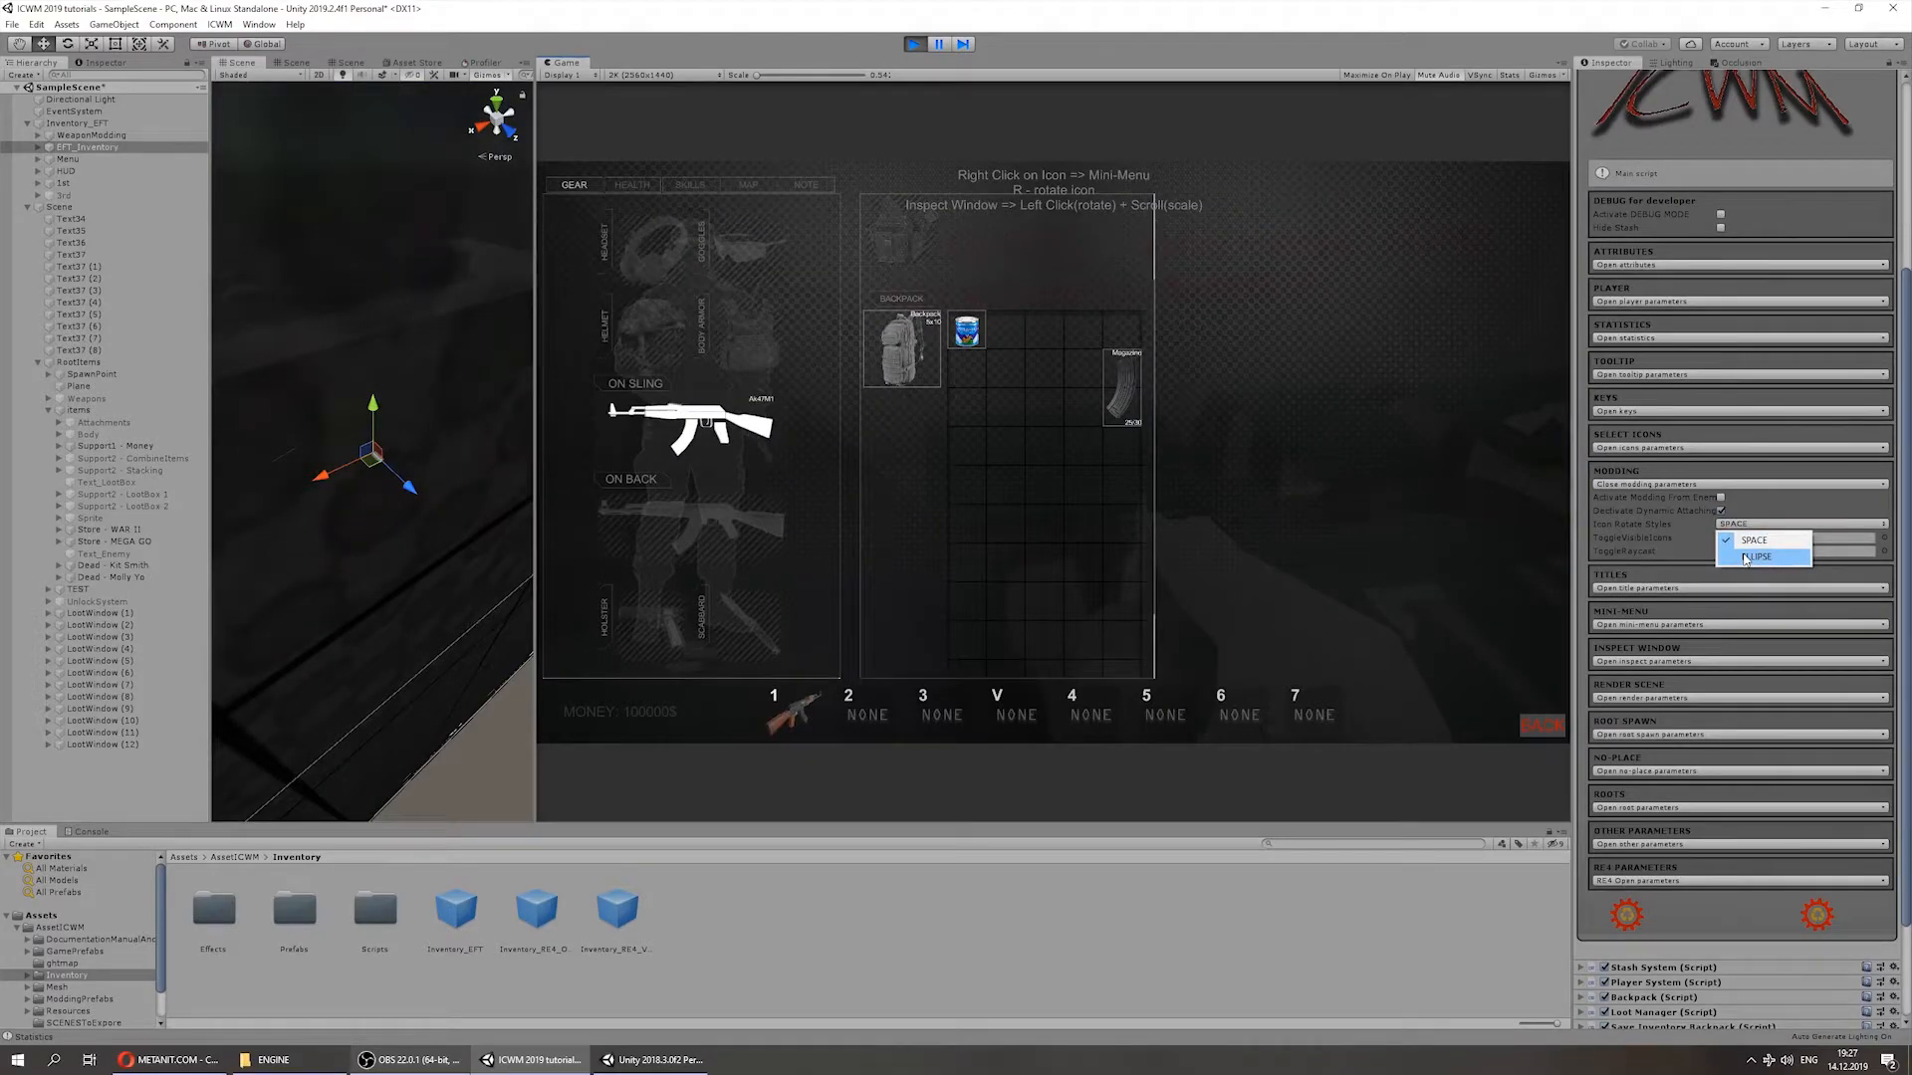
pyautogui.click(1748, 557)
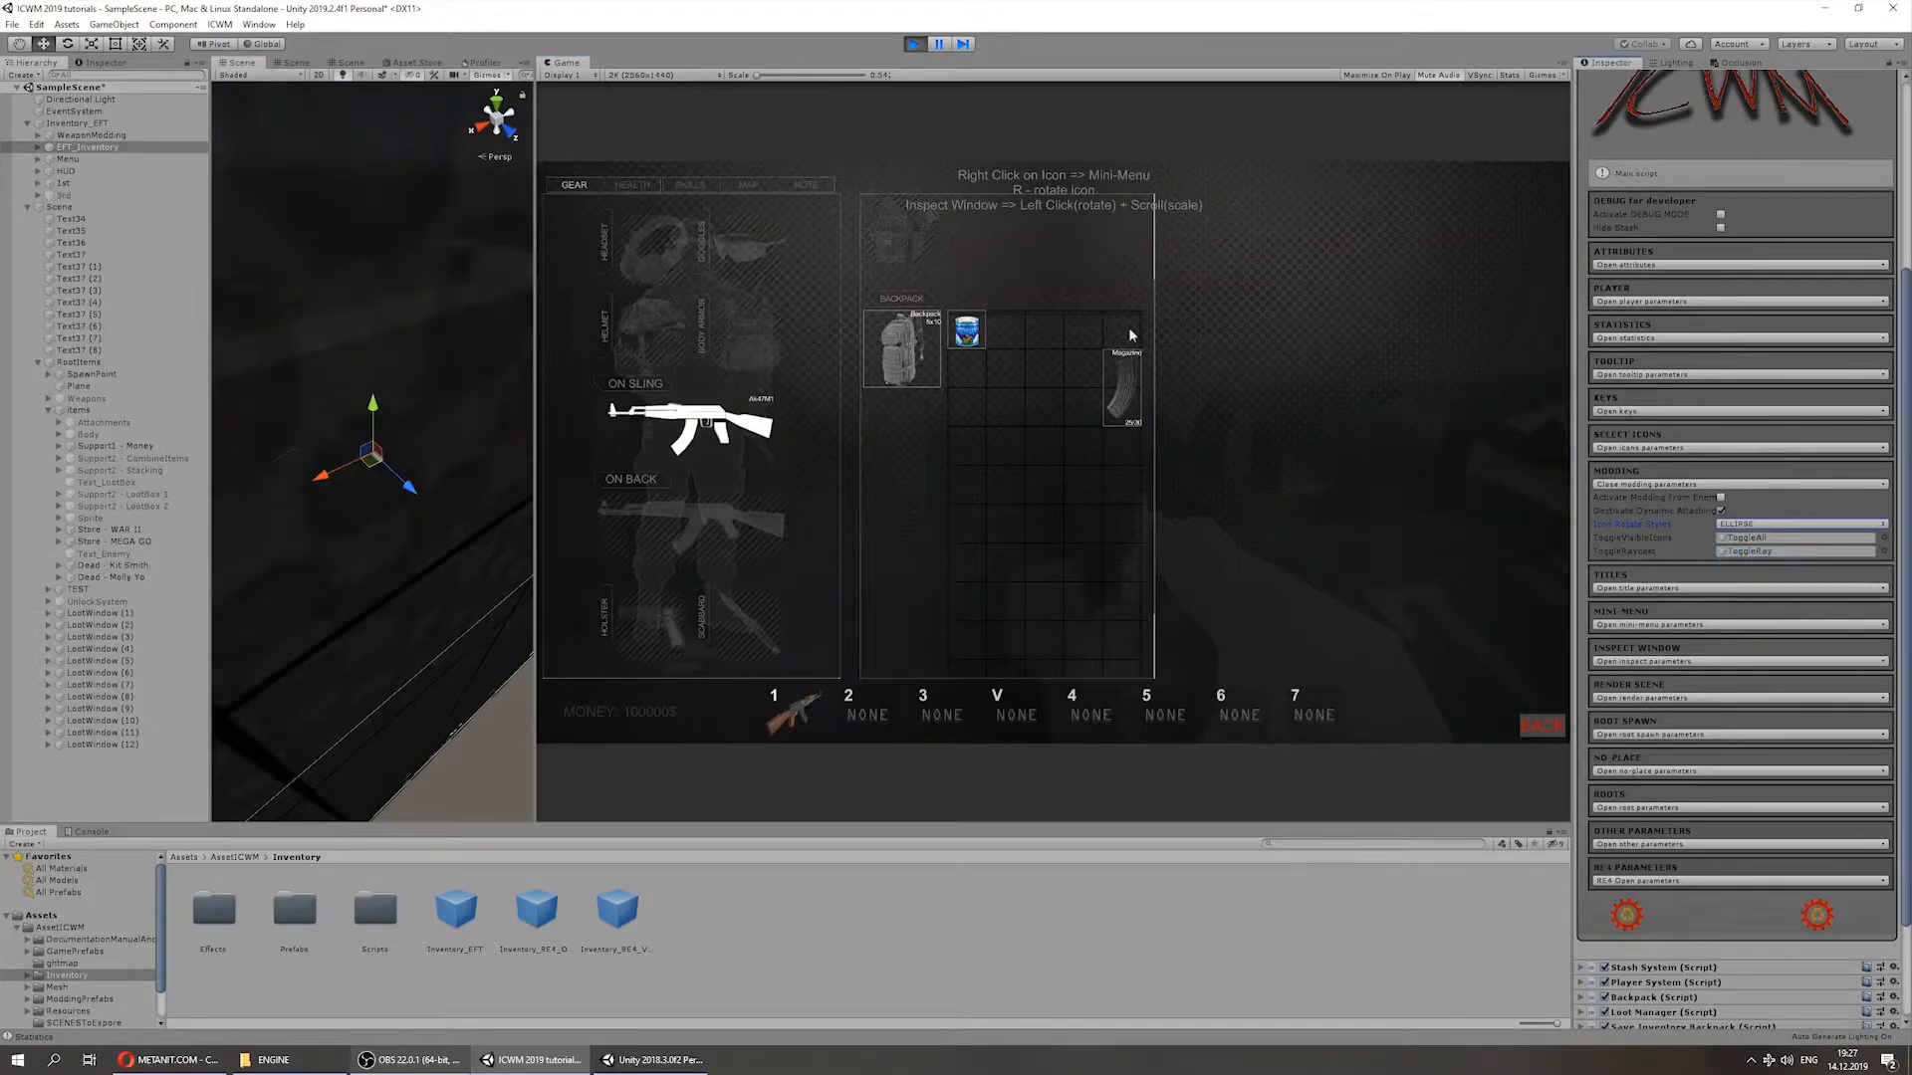
pyautogui.rightClick(746, 427)
pyautogui.click(803, 400)
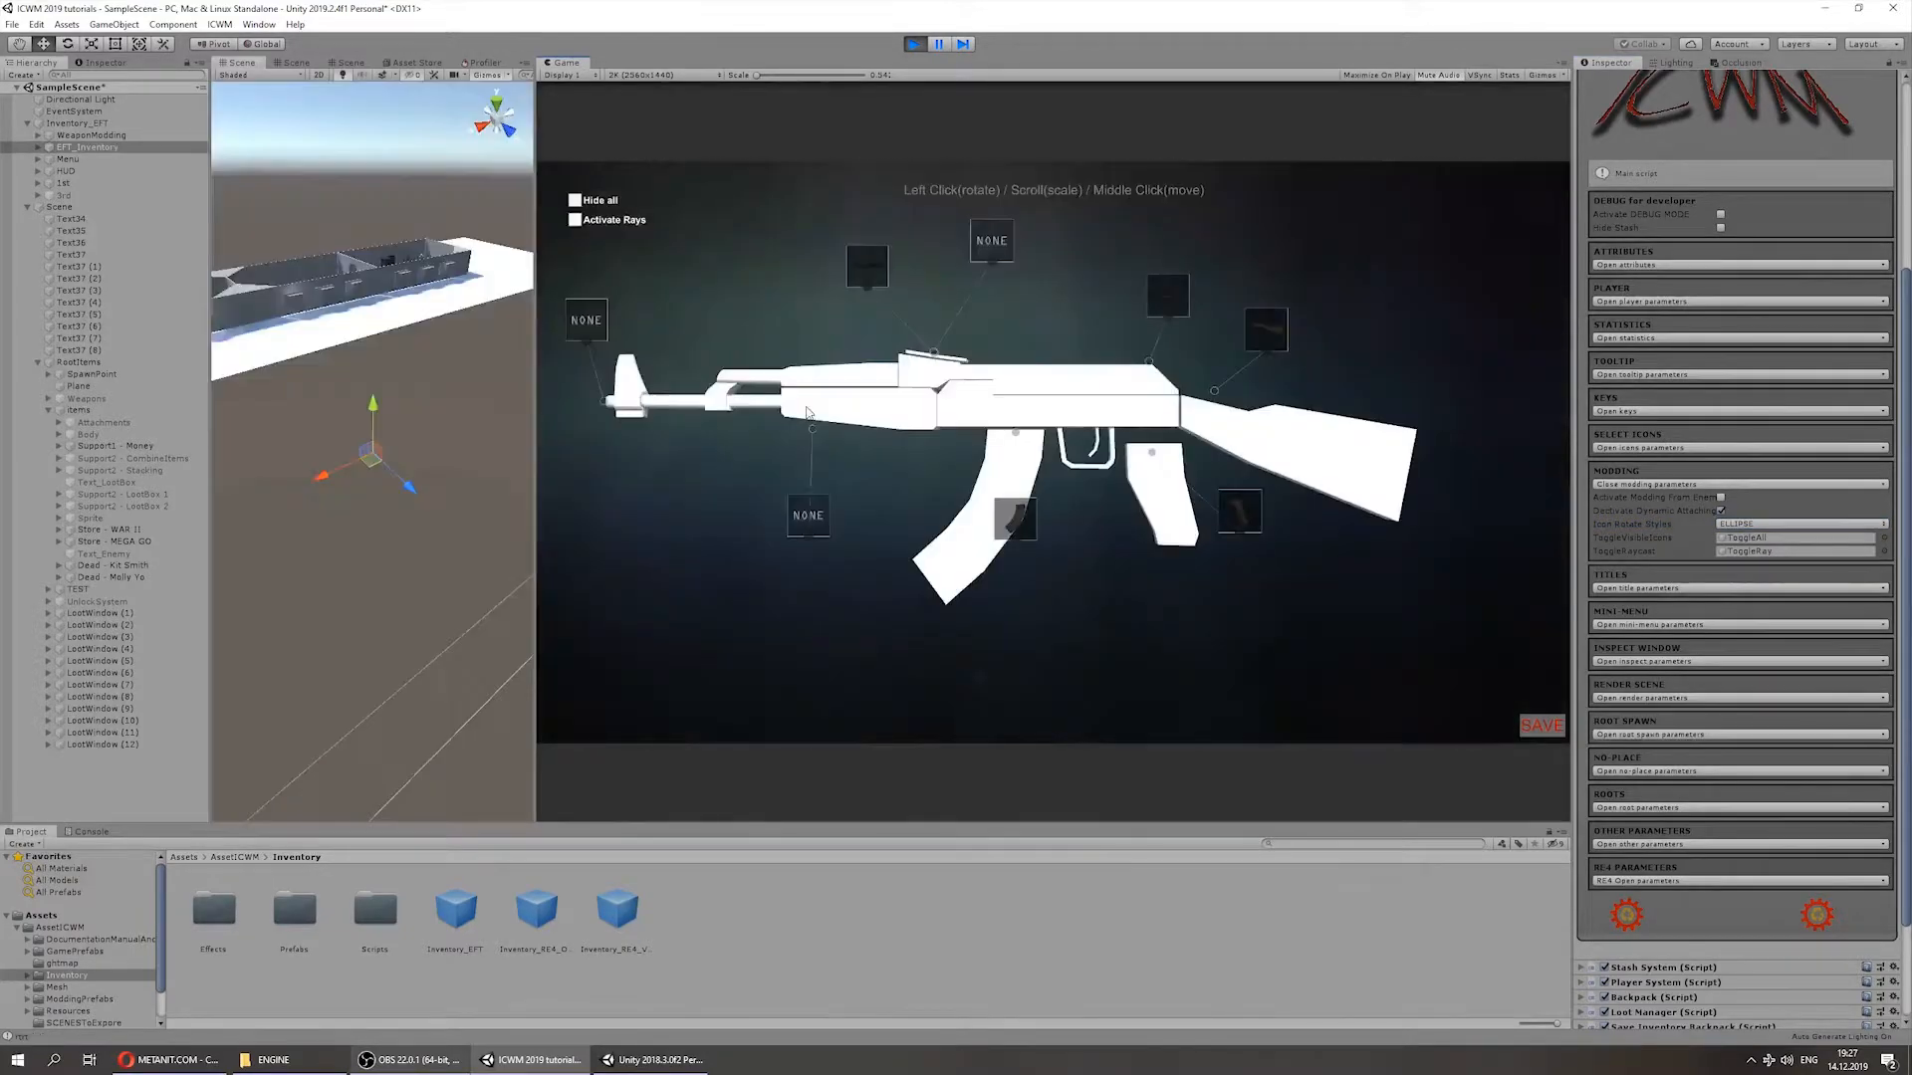
pyautogui.click(913, 43)
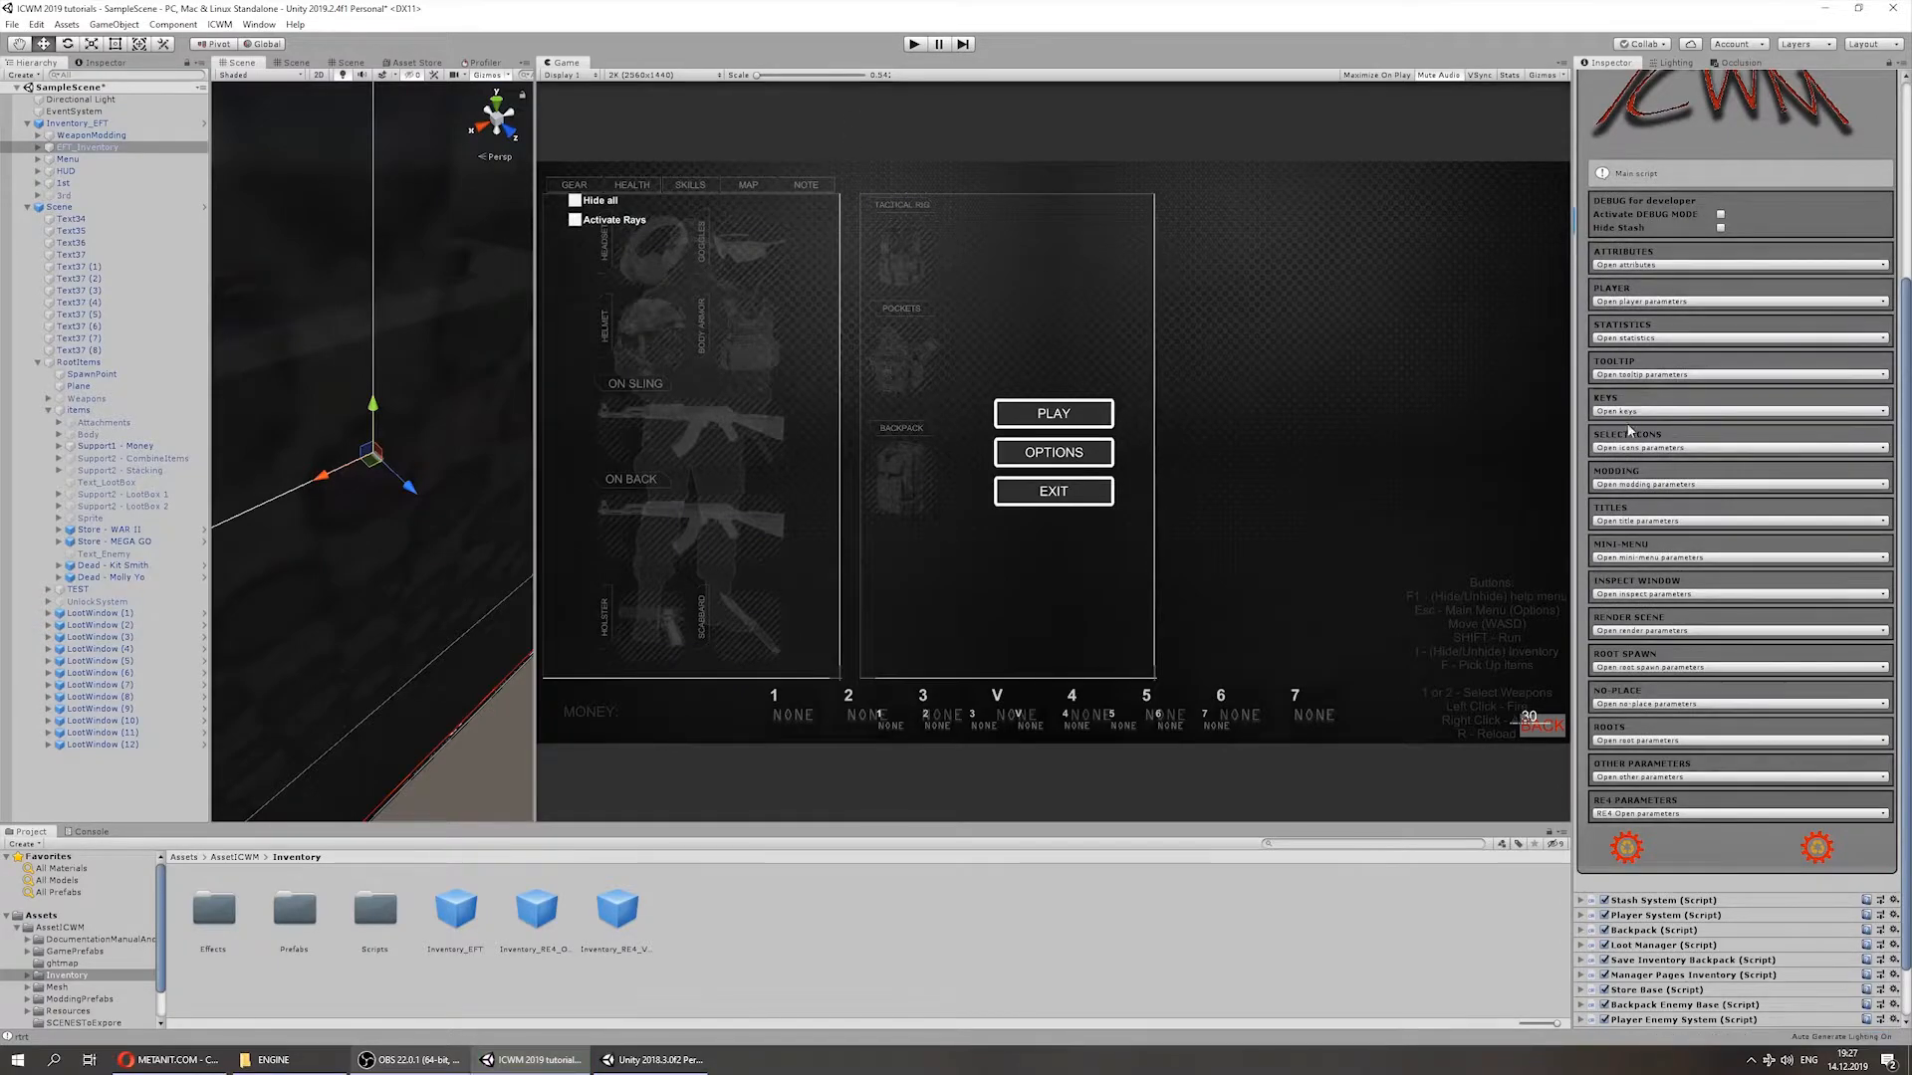
# Step: Disable dynamic attaching in the Modding parameters, set Icon Rotate Styles to ELLIPSE, and run the game
pyautogui.click(1629, 484)
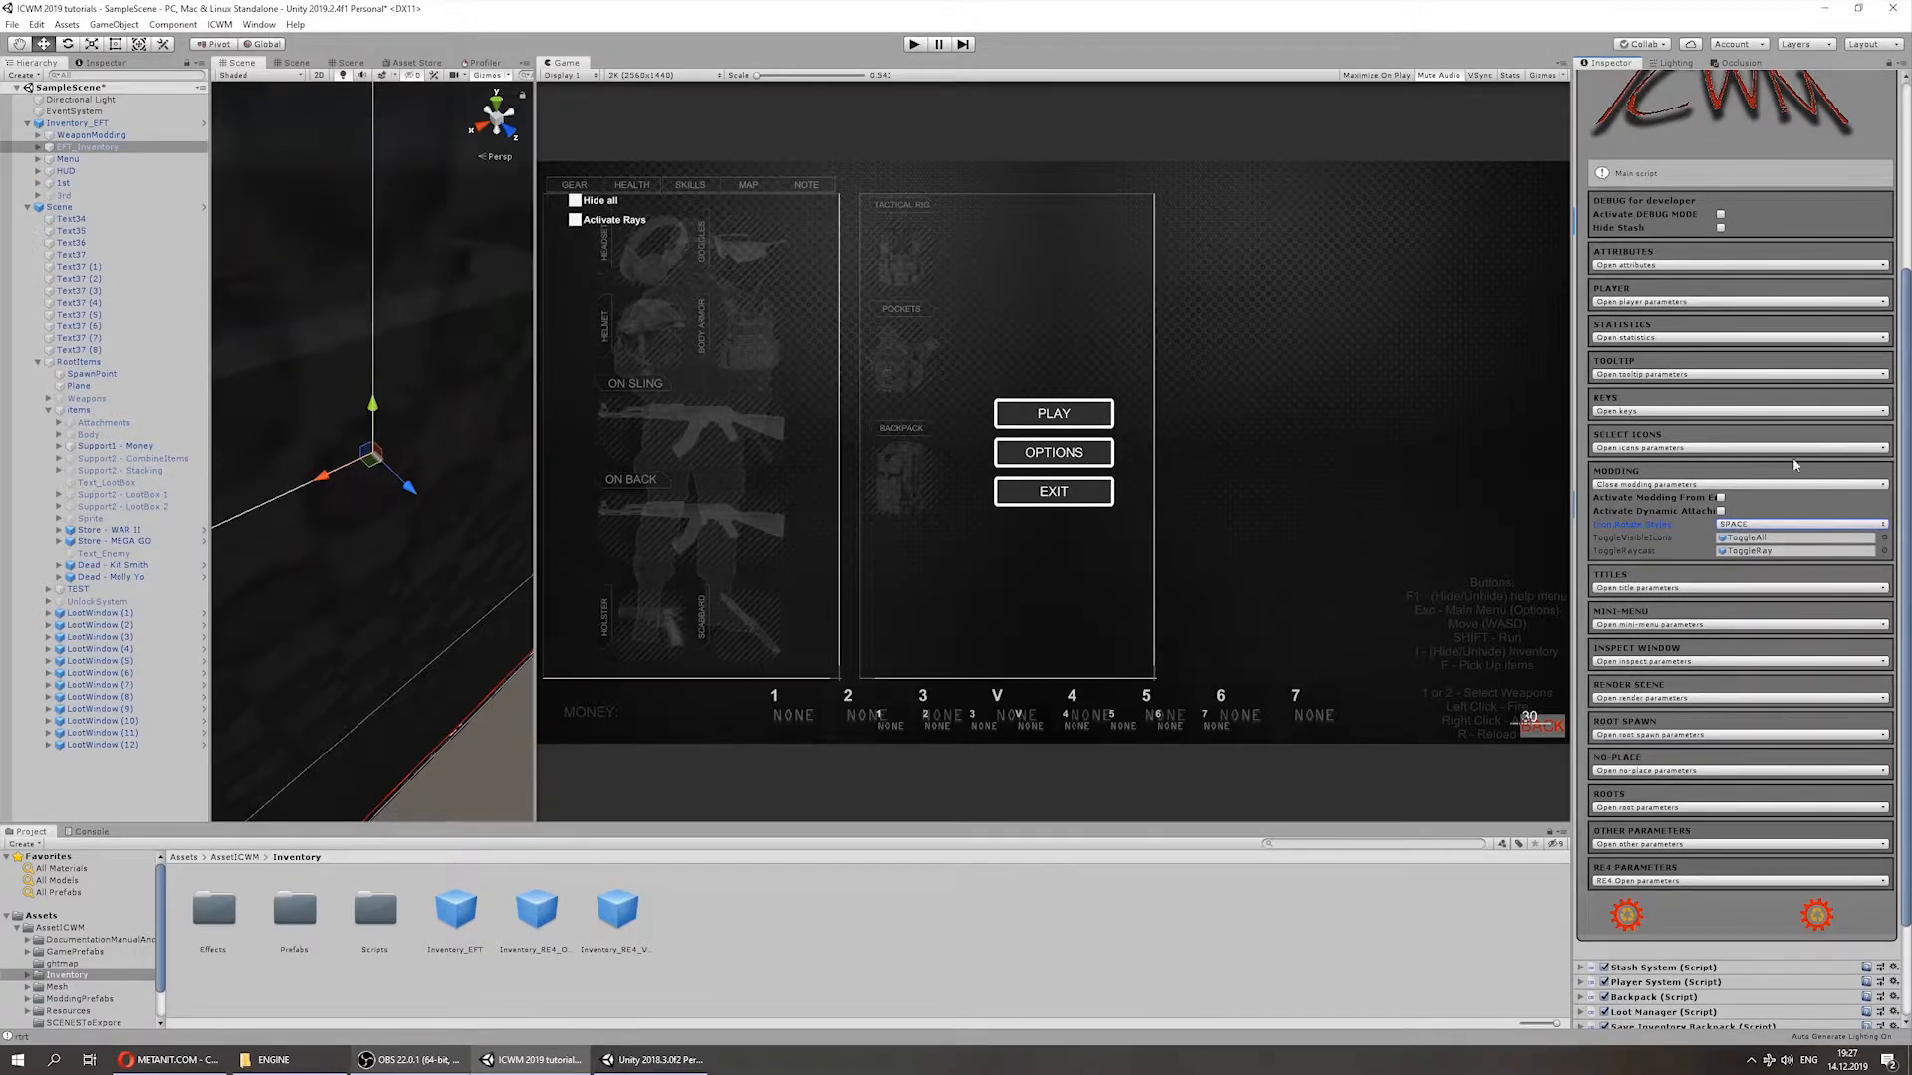
pyautogui.scroll(5, 1707, 280)
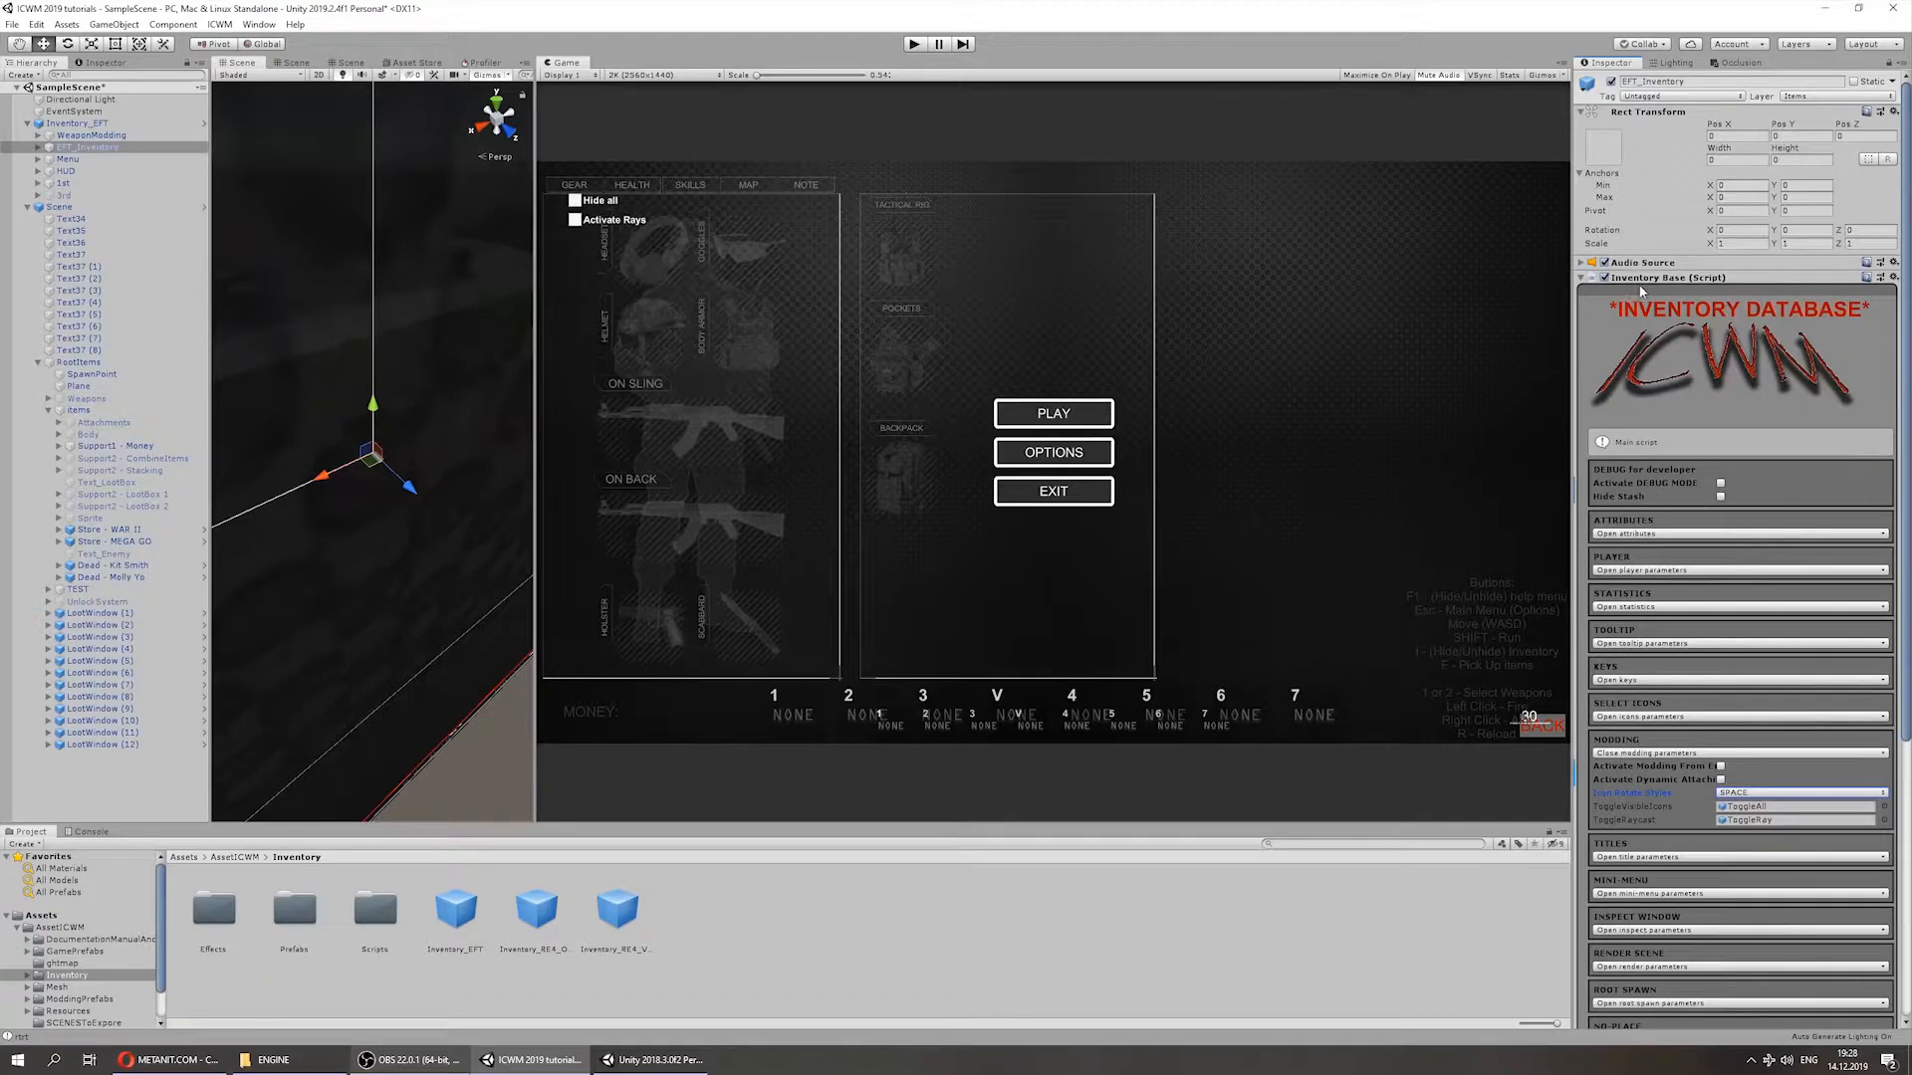
pyautogui.scroll(-3, 1642, 290)
pyautogui.click(1741, 658)
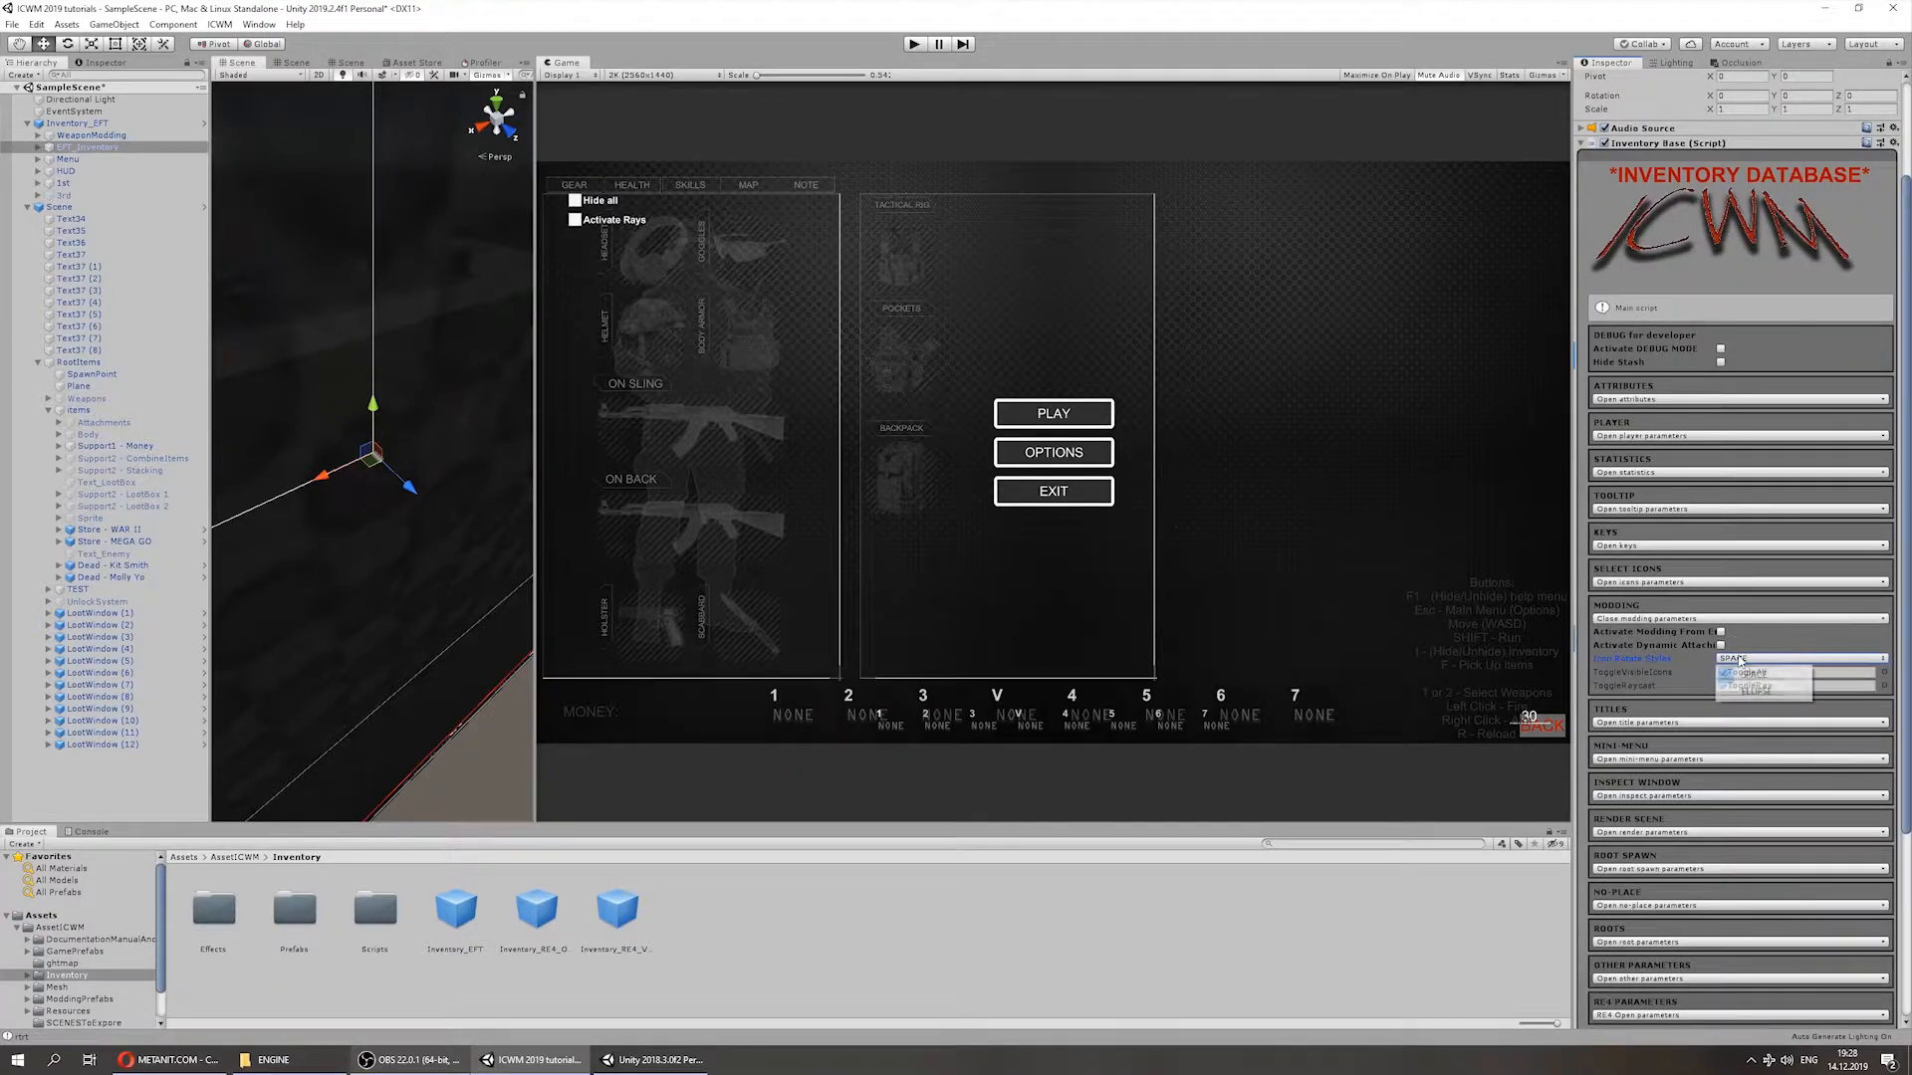
pyautogui.click(1752, 686)
pyautogui.scroll(3, 1717, 673)
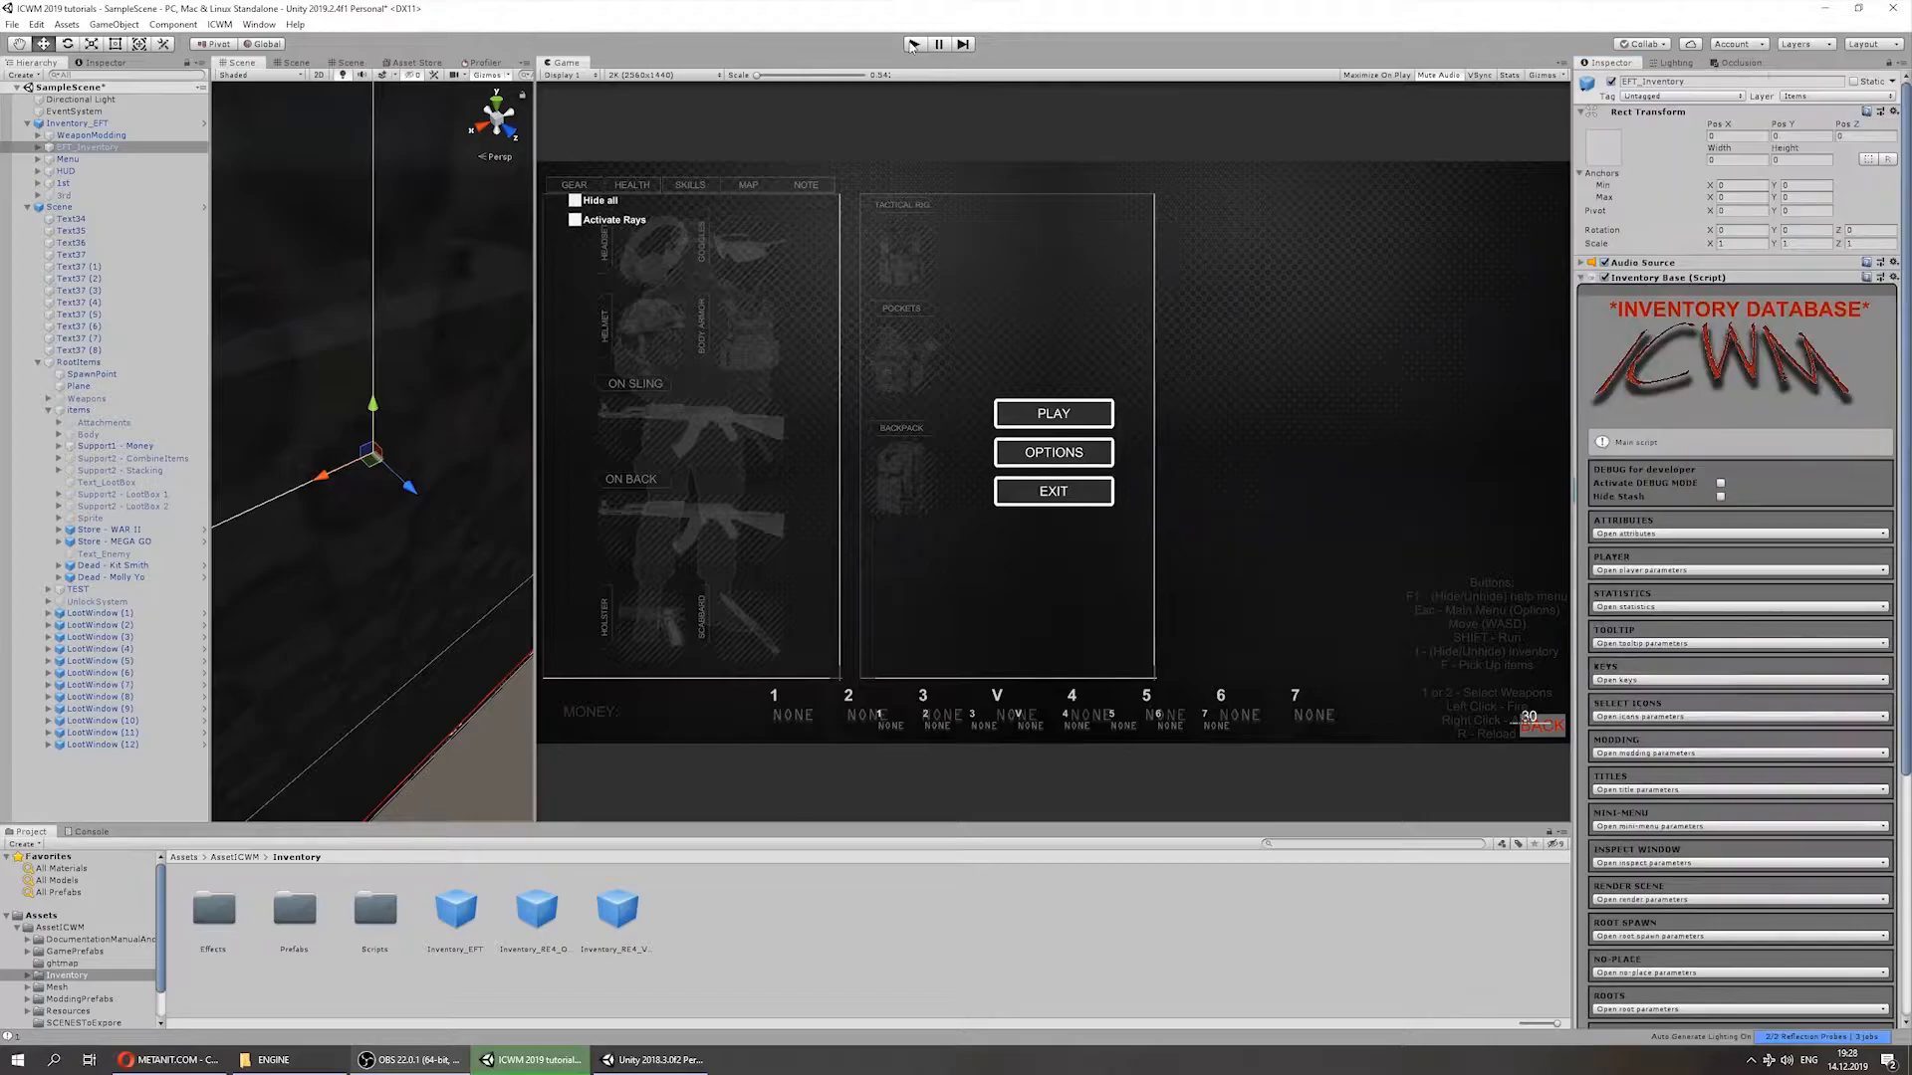
pyautogui.click(912, 44)
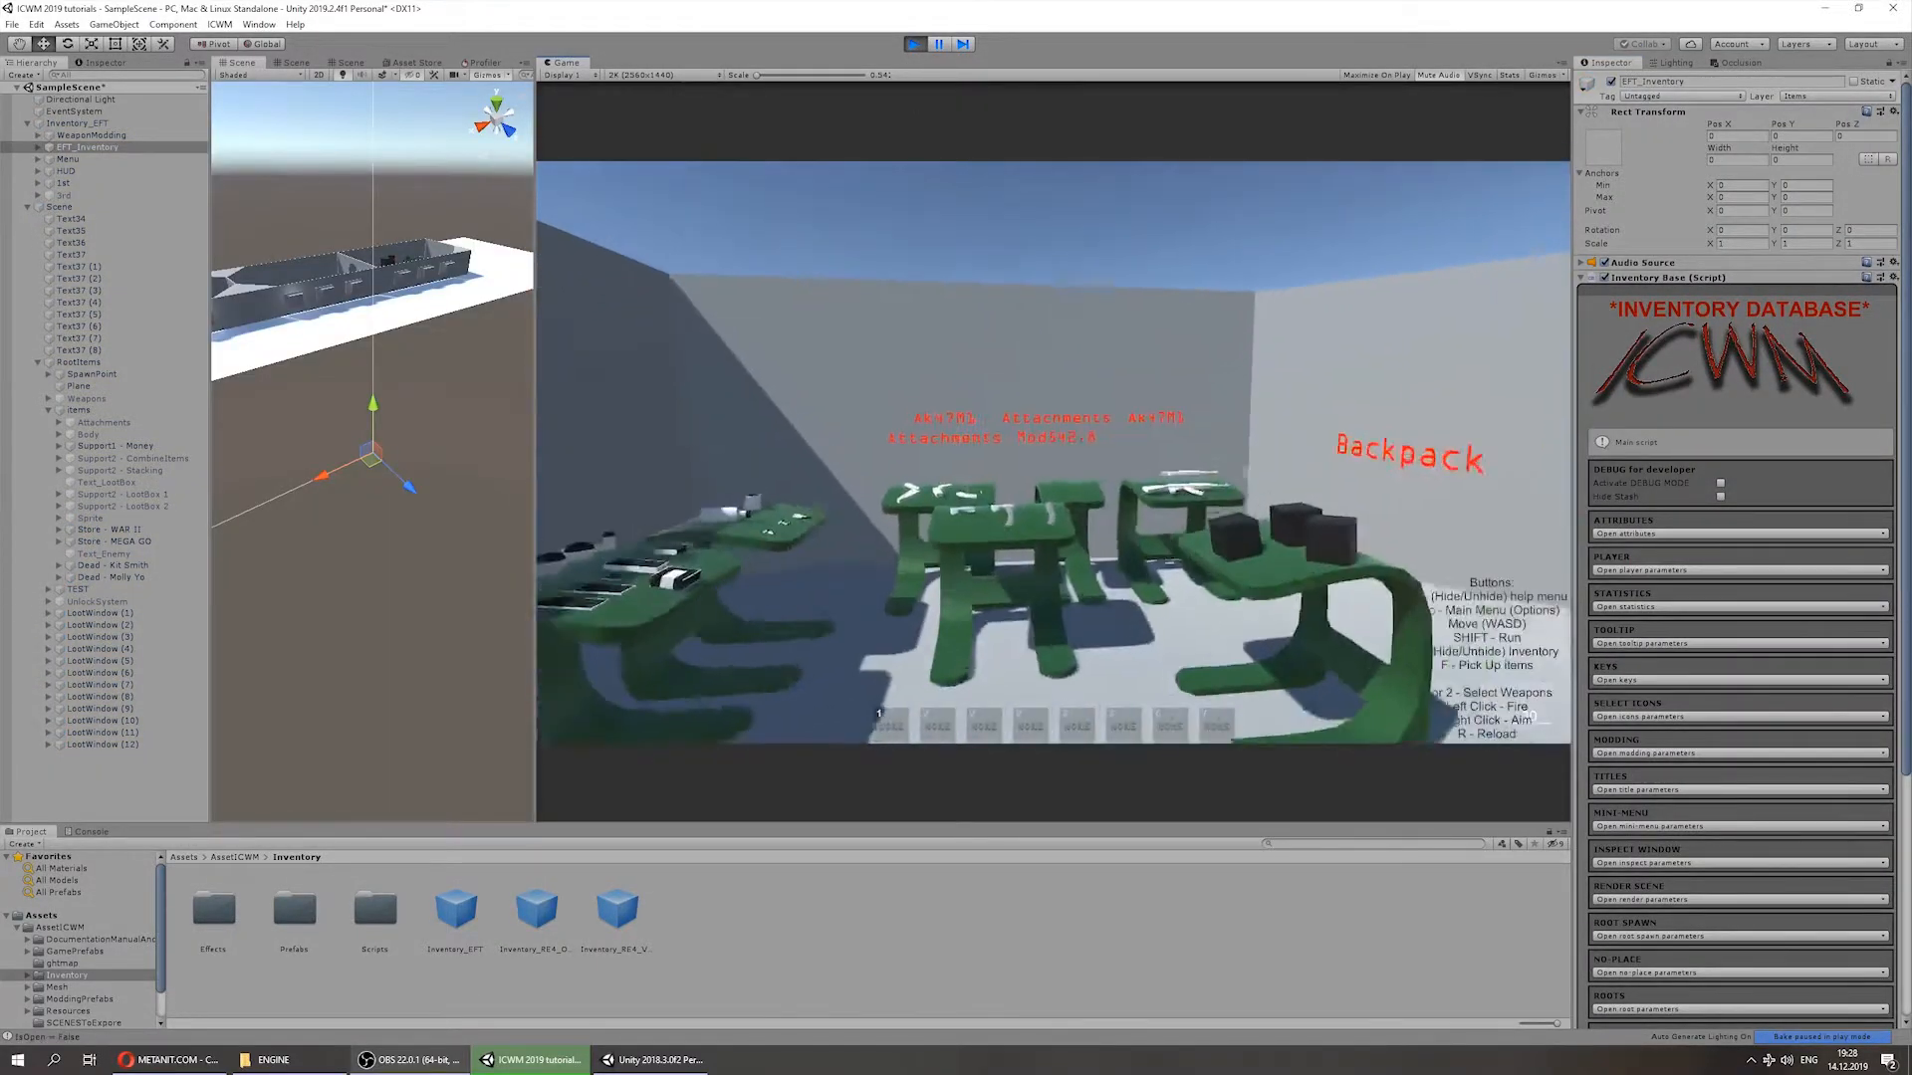
# Step: Pick up the assembled rifle and open its modding view from the inventory
pyautogui.press('w')
pyautogui.press('f')
pyautogui.press('s')
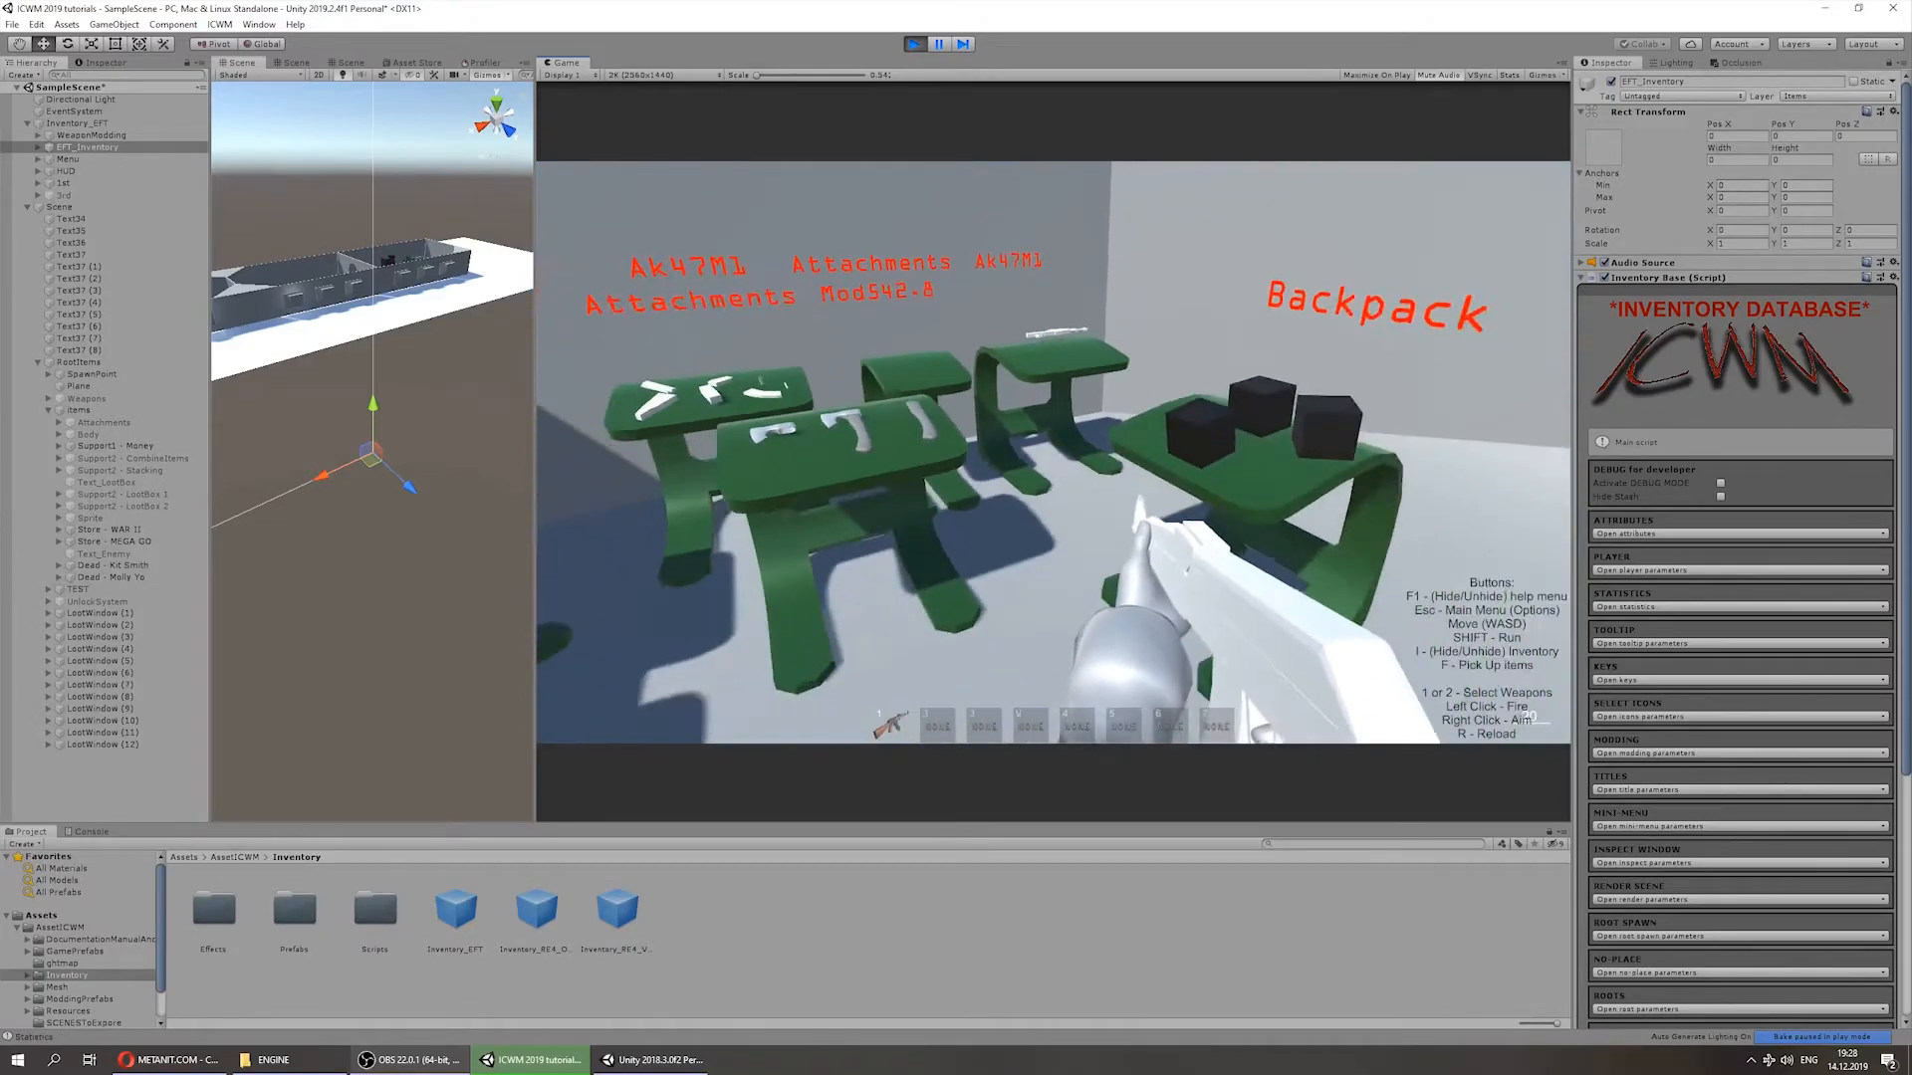
pyautogui.press('i')
pyautogui.rightClick(727, 418)
pyautogui.click(748, 404)
# Step: Move and rotate the rifle in the modding view to examine how the ELLIPSE style arranges its attachment icons
pyautogui.moveTo(811, 359); pyautogui.dragTo(1165, 486, button='middle')
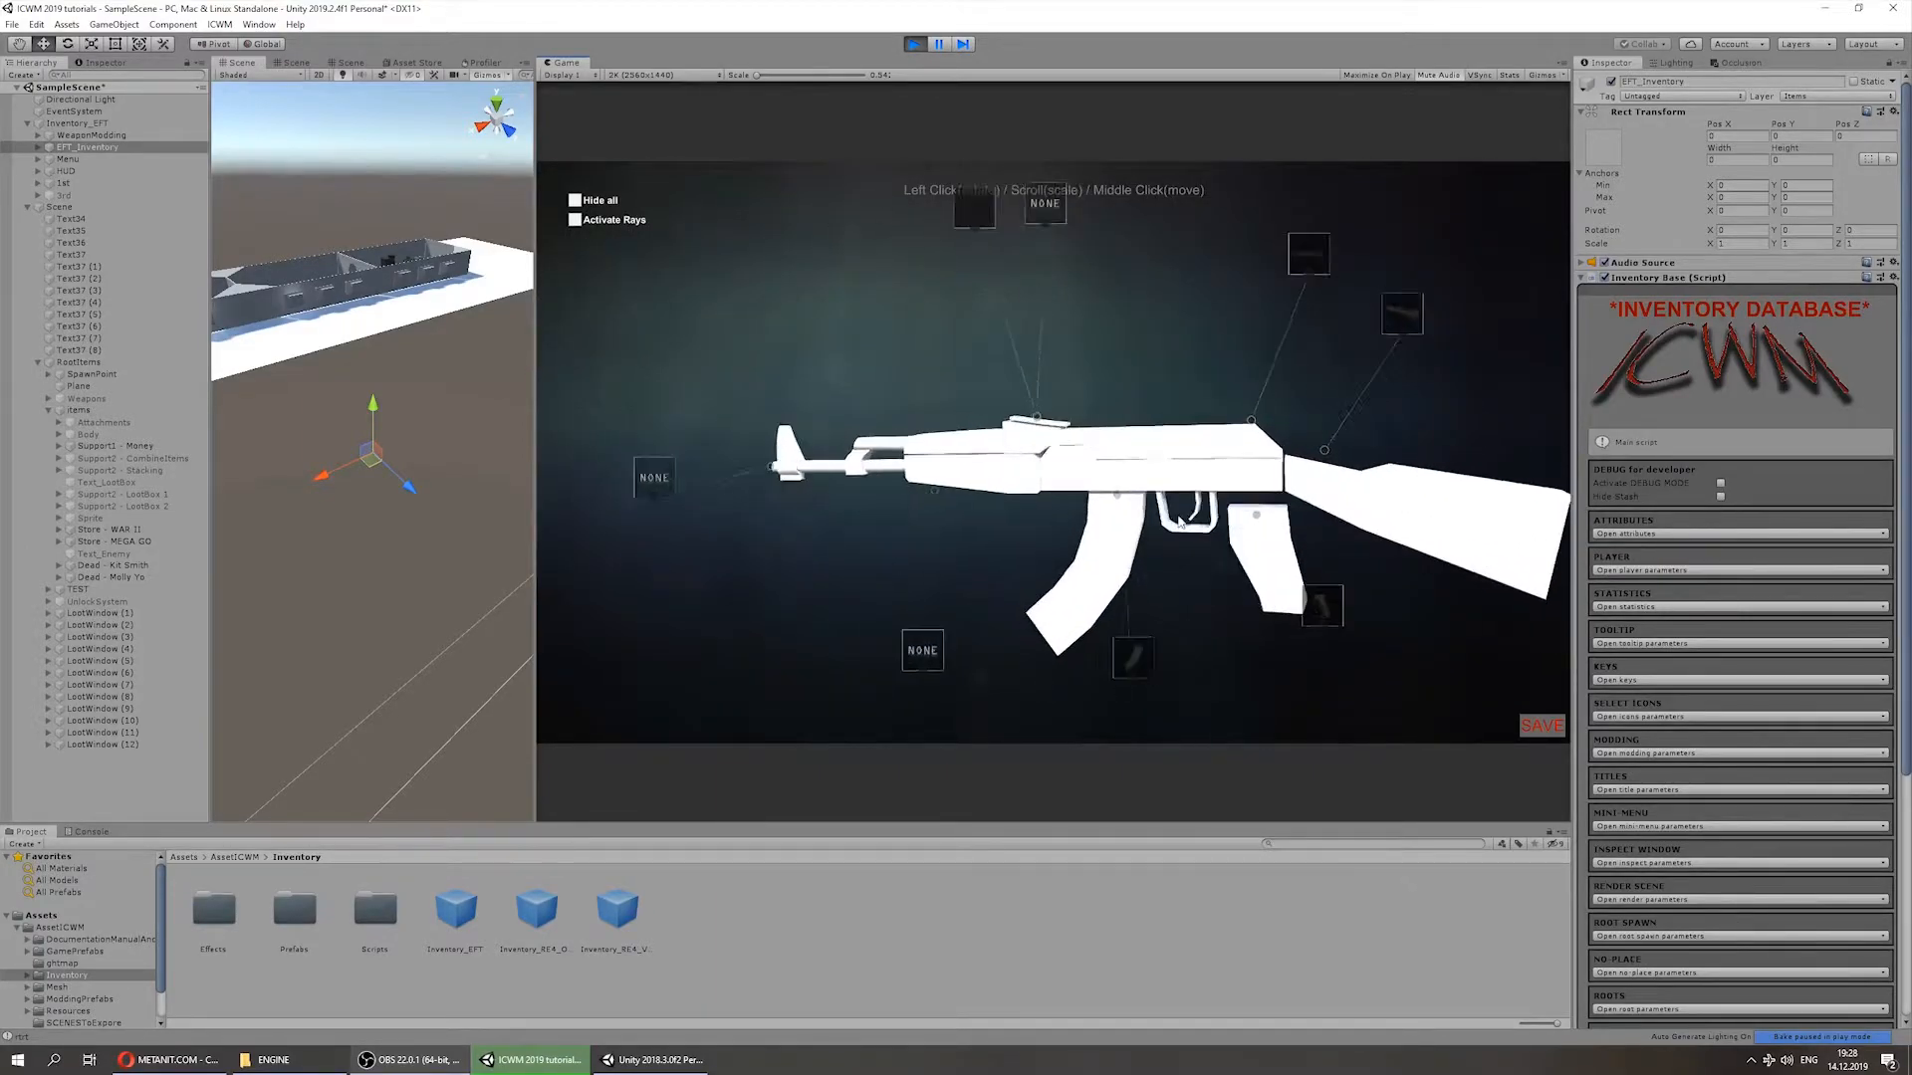
pyautogui.moveTo(1335, 562); pyautogui.dragTo(1006, 508)
pyautogui.moveTo(1231, 472); pyautogui.dragTo(812, 212)
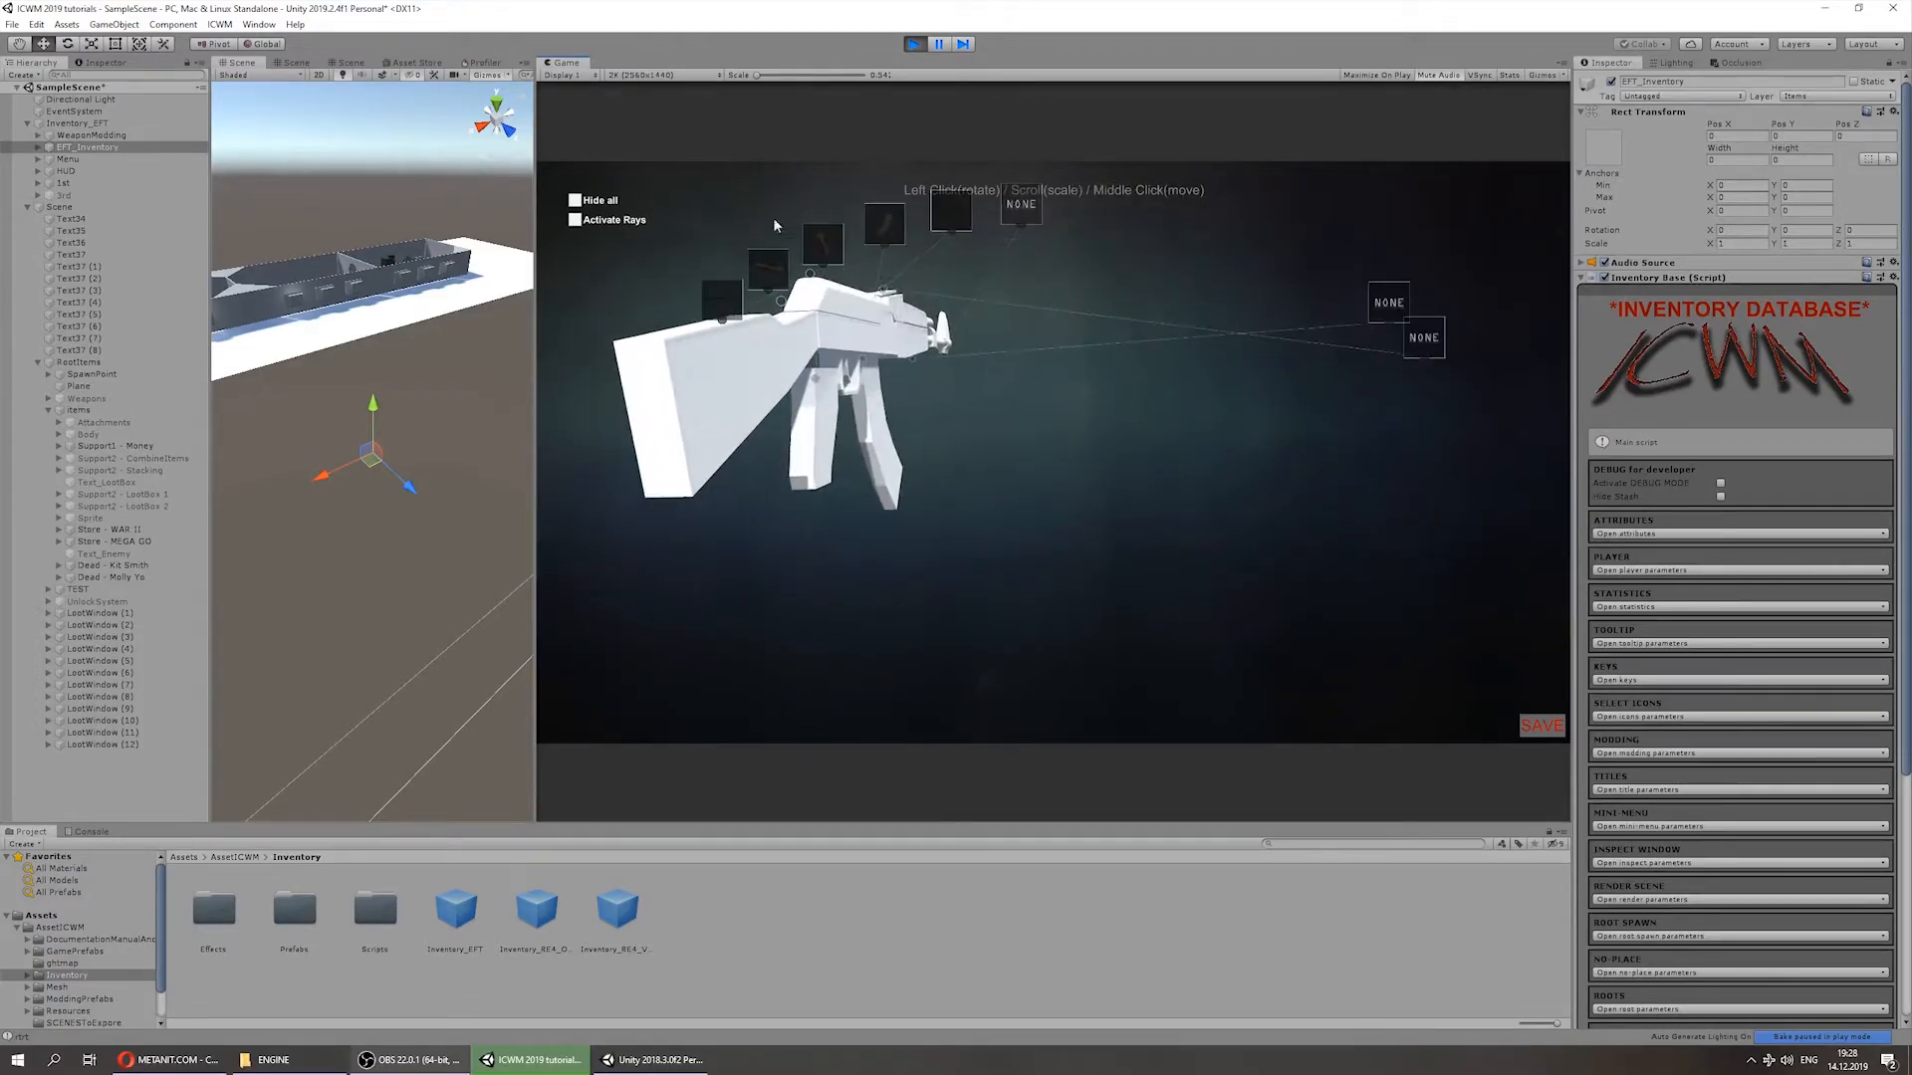
pyautogui.moveTo(863, 308); pyautogui.dragTo(470, 342, button='middle')
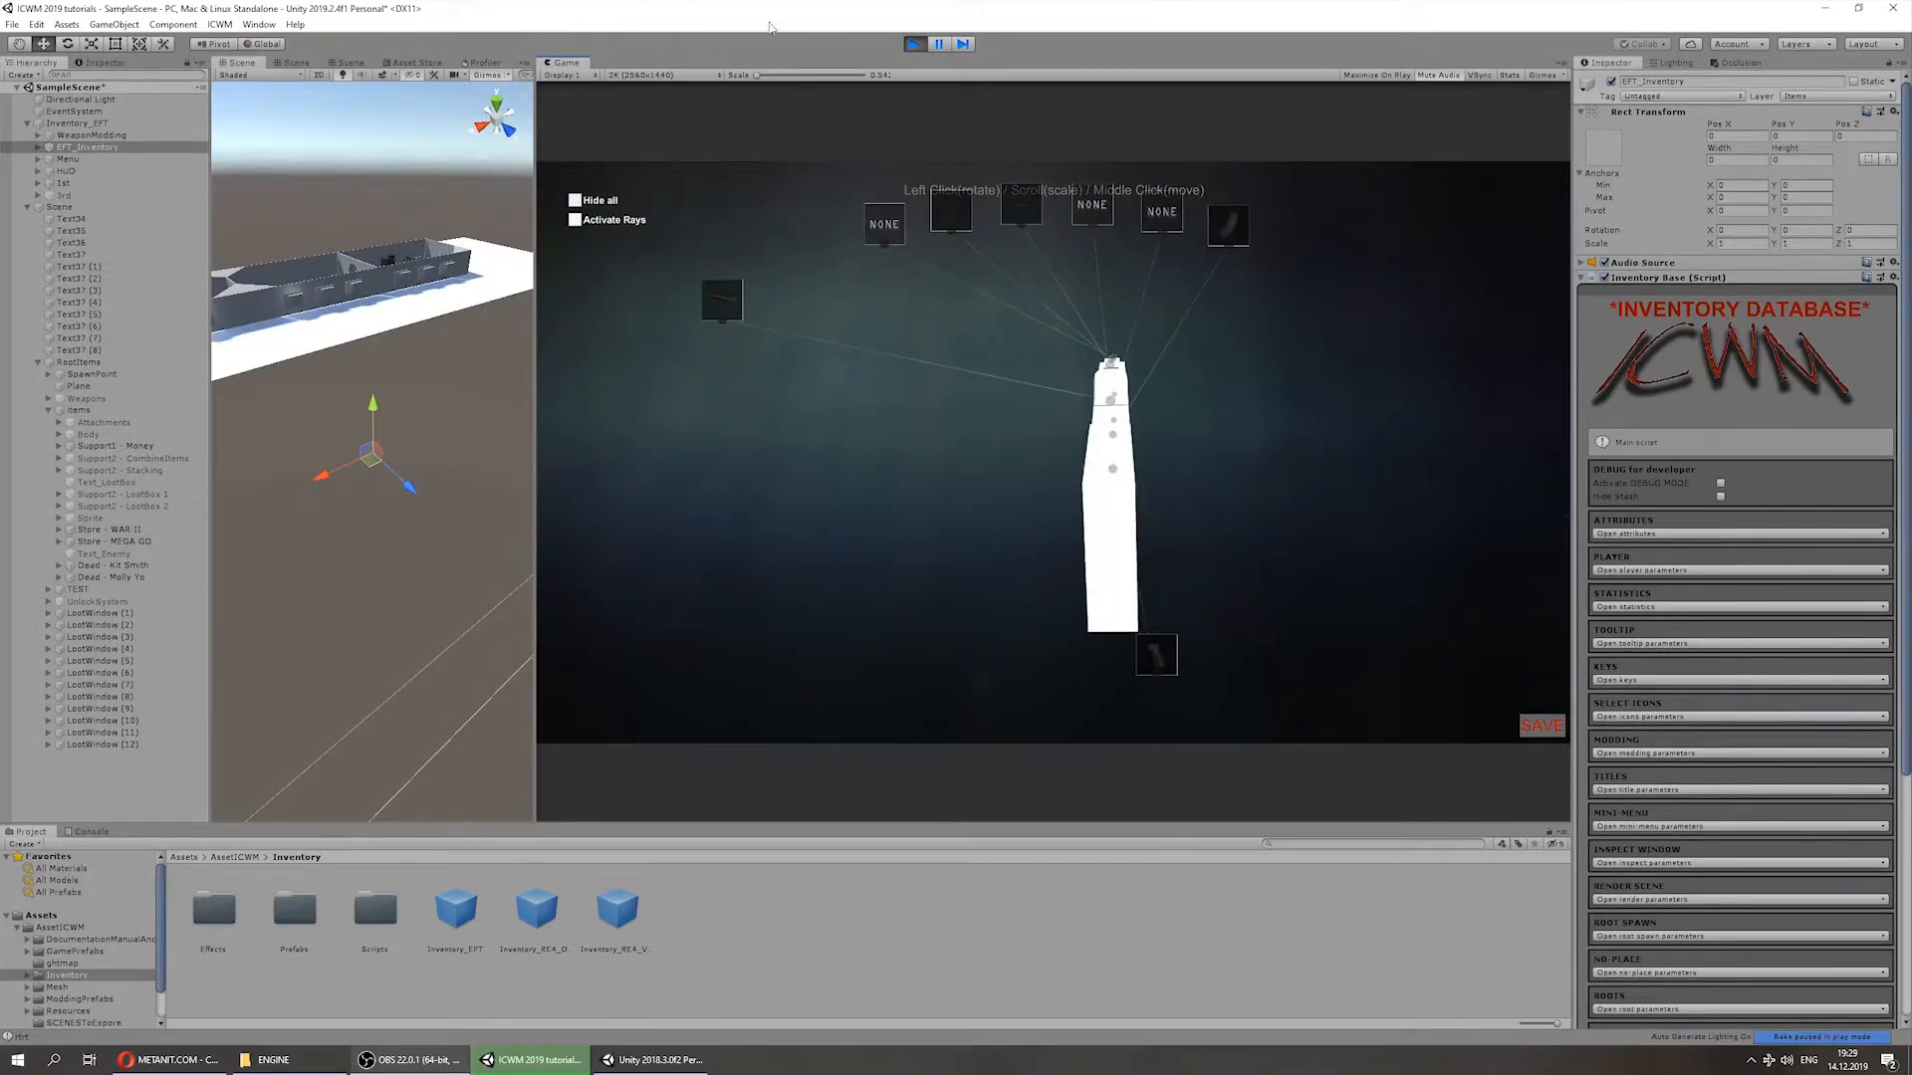
# Step: Stop the game and set Icon Rotate Styles back to SPACE in the Modding parameters
pyautogui.click(913, 44)
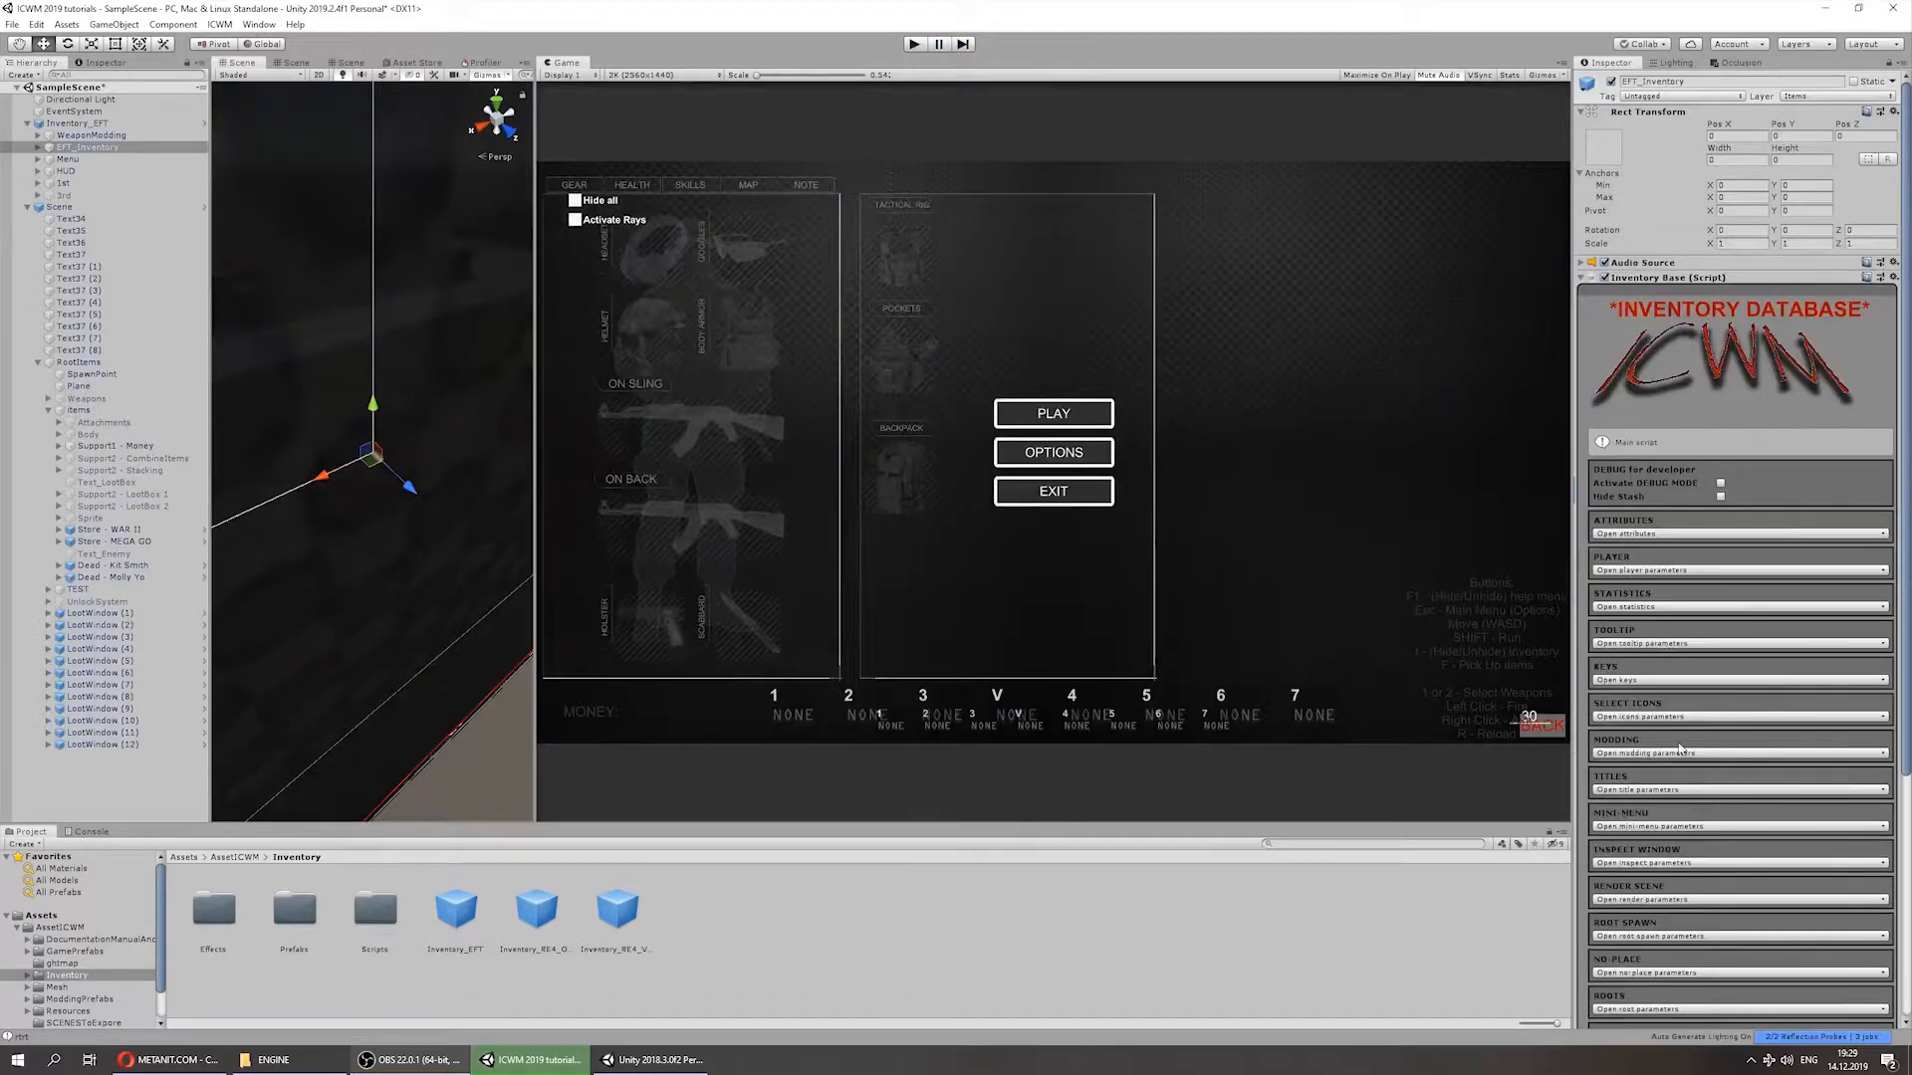
pyautogui.click(1639, 754)
pyautogui.click(1736, 792)
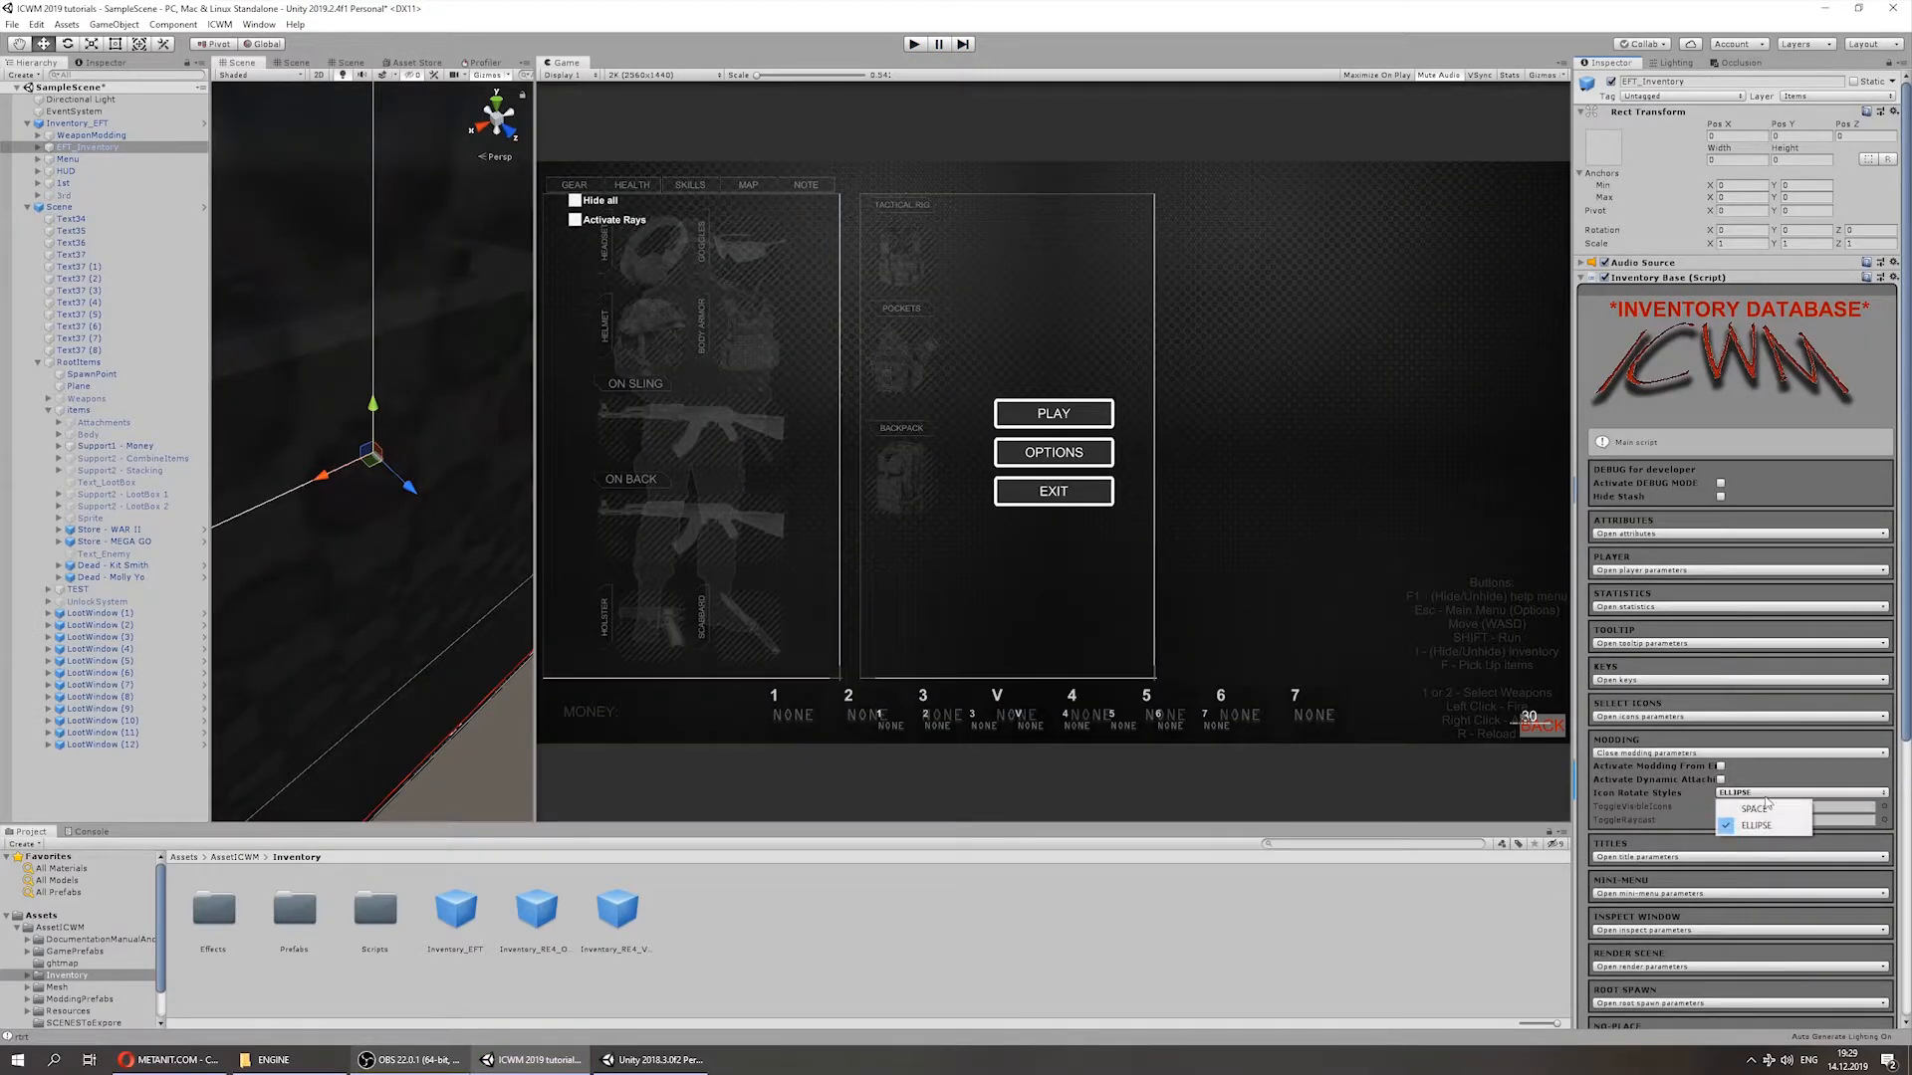
pyautogui.click(1754, 810)
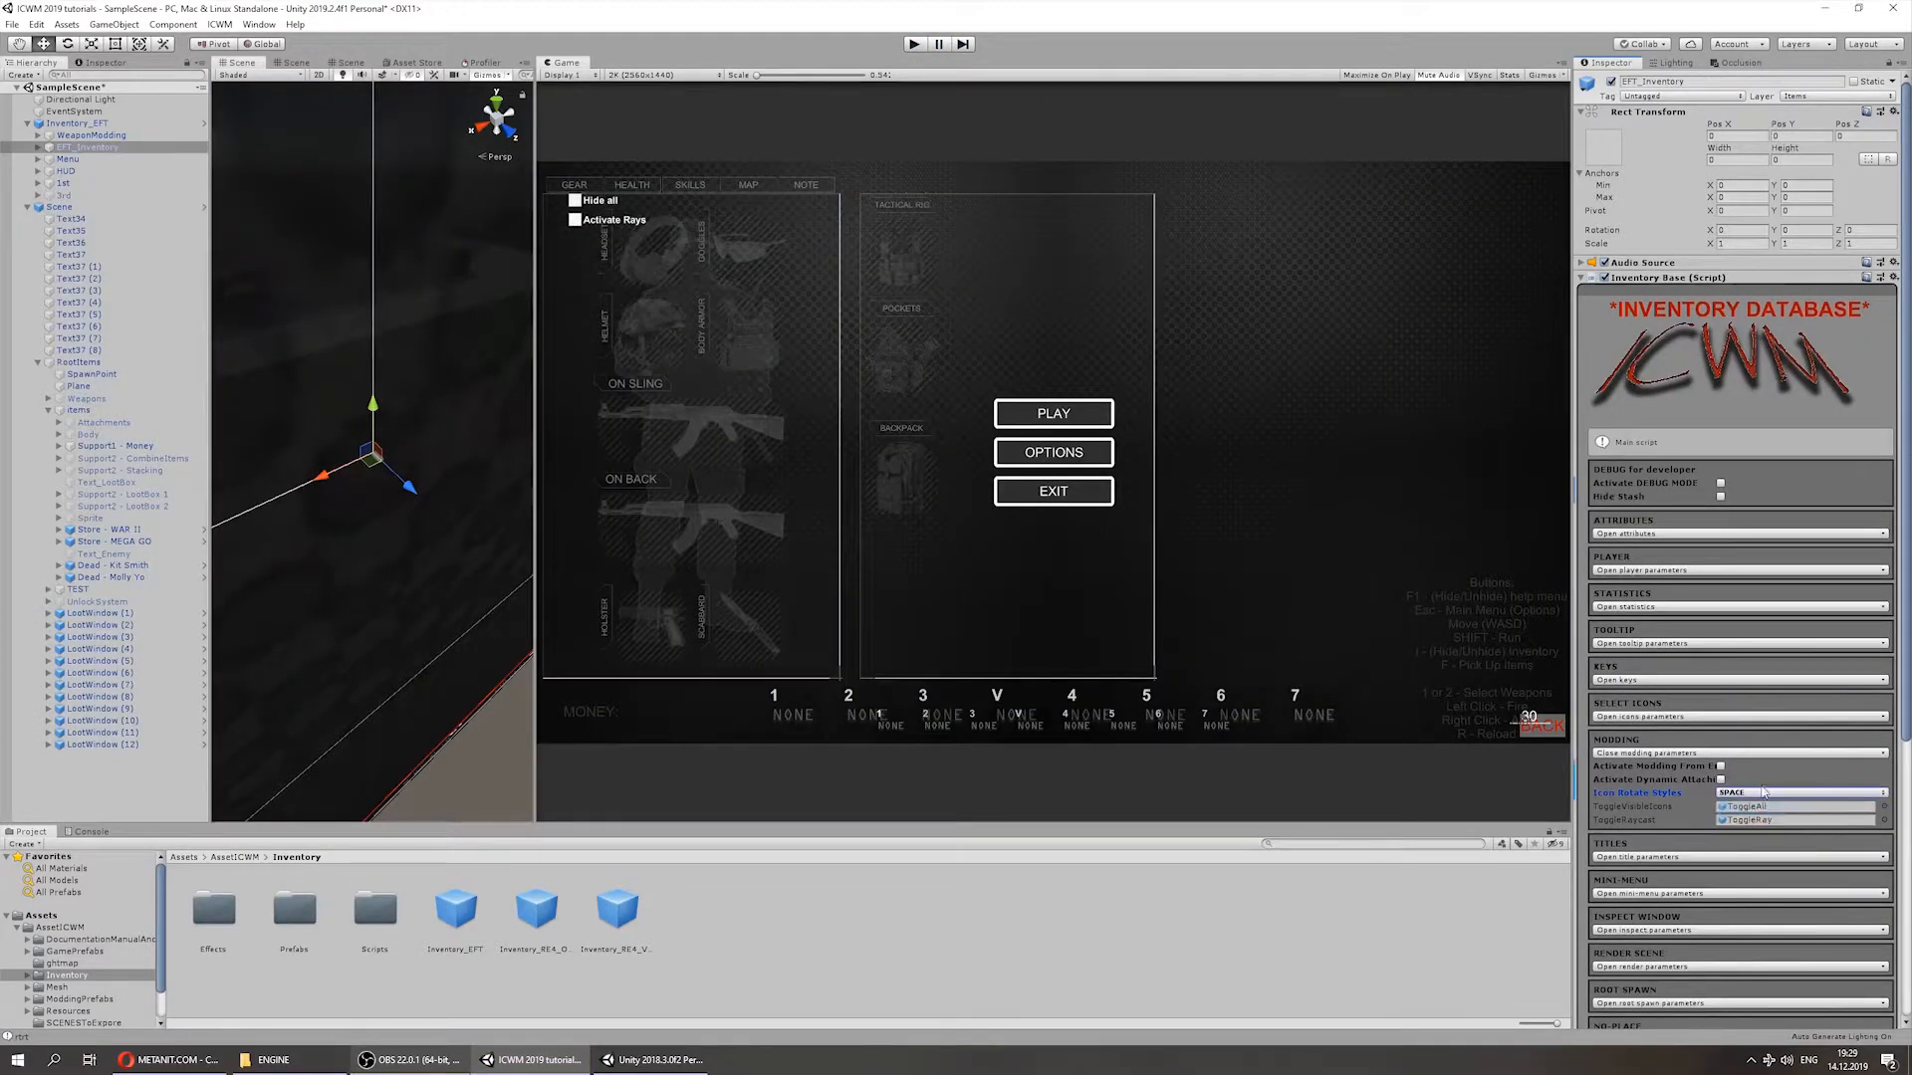
# Step: Collapse the Modding parameters of the Inventory Base script and expand its Titles parameters
pyautogui.click(1730, 753)
pyautogui.scroll(-3, 1692, 697)
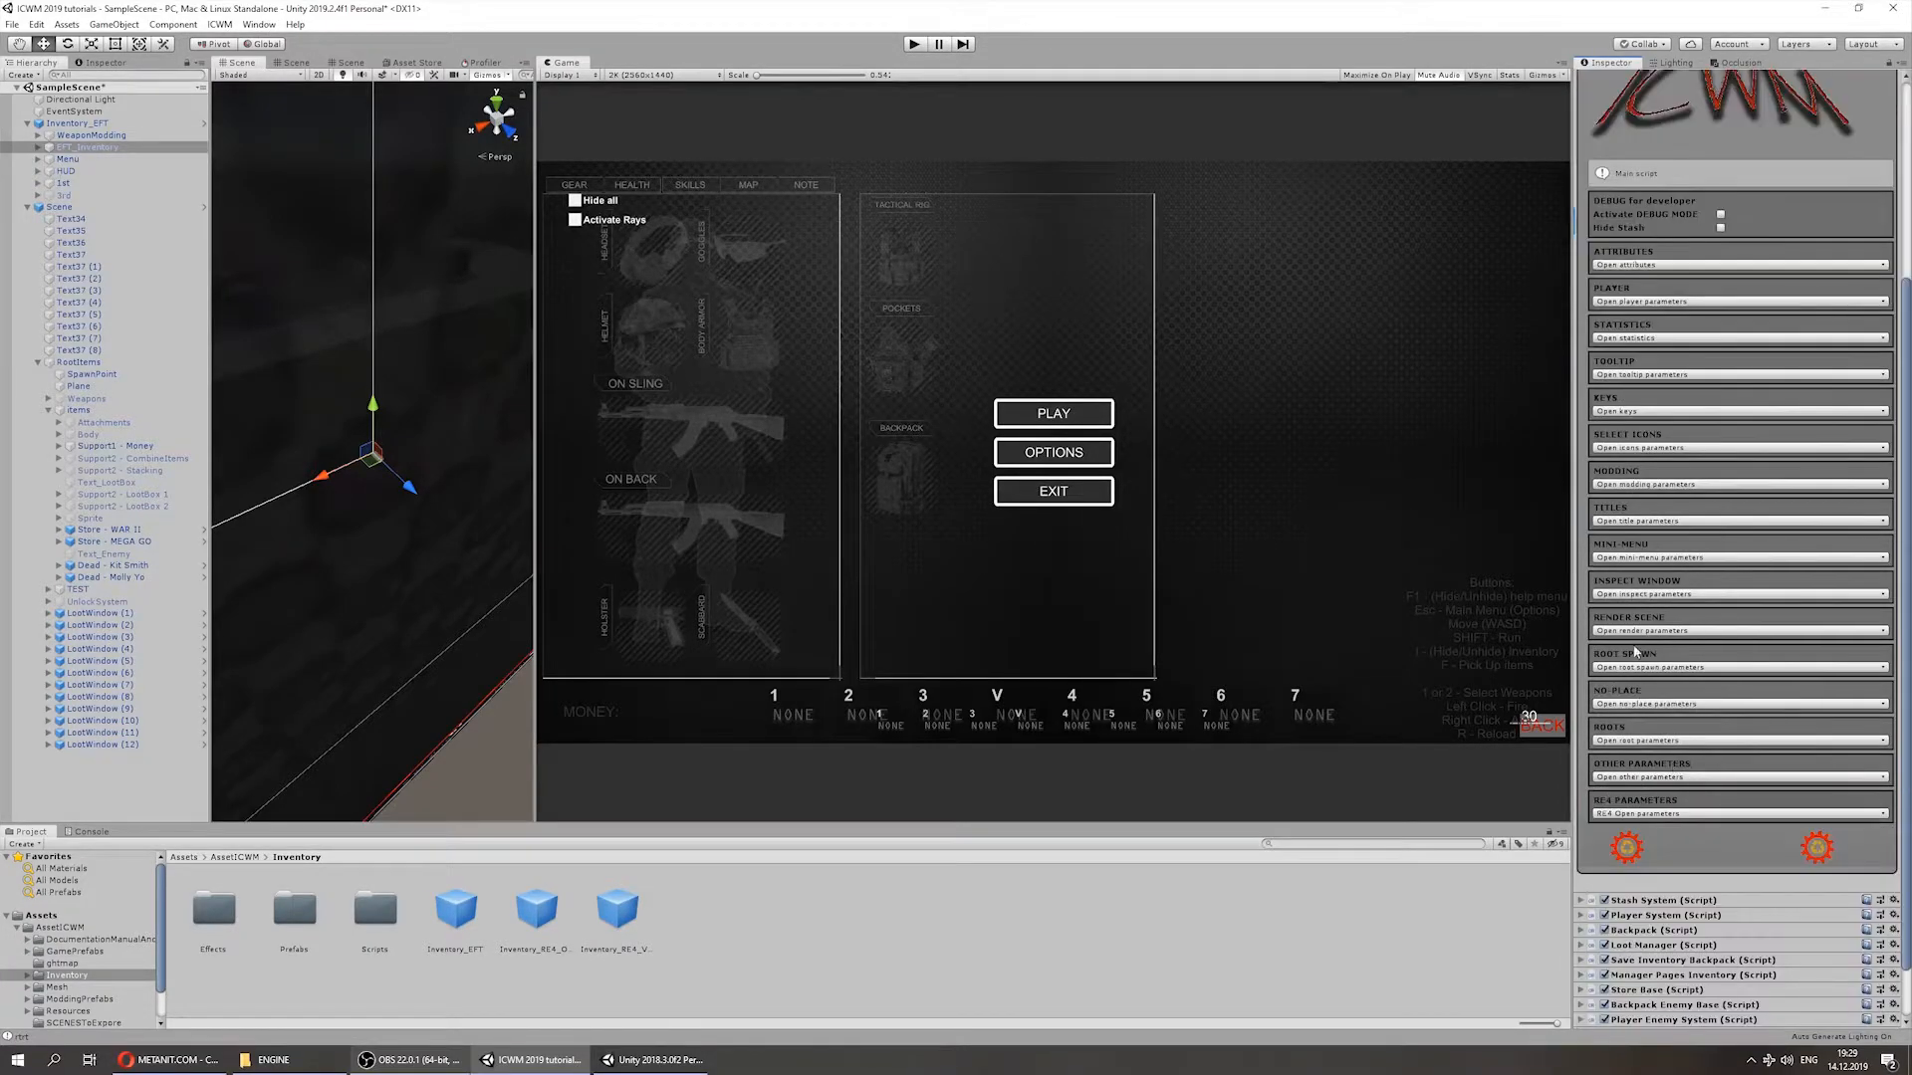
pyautogui.click(1619, 521)
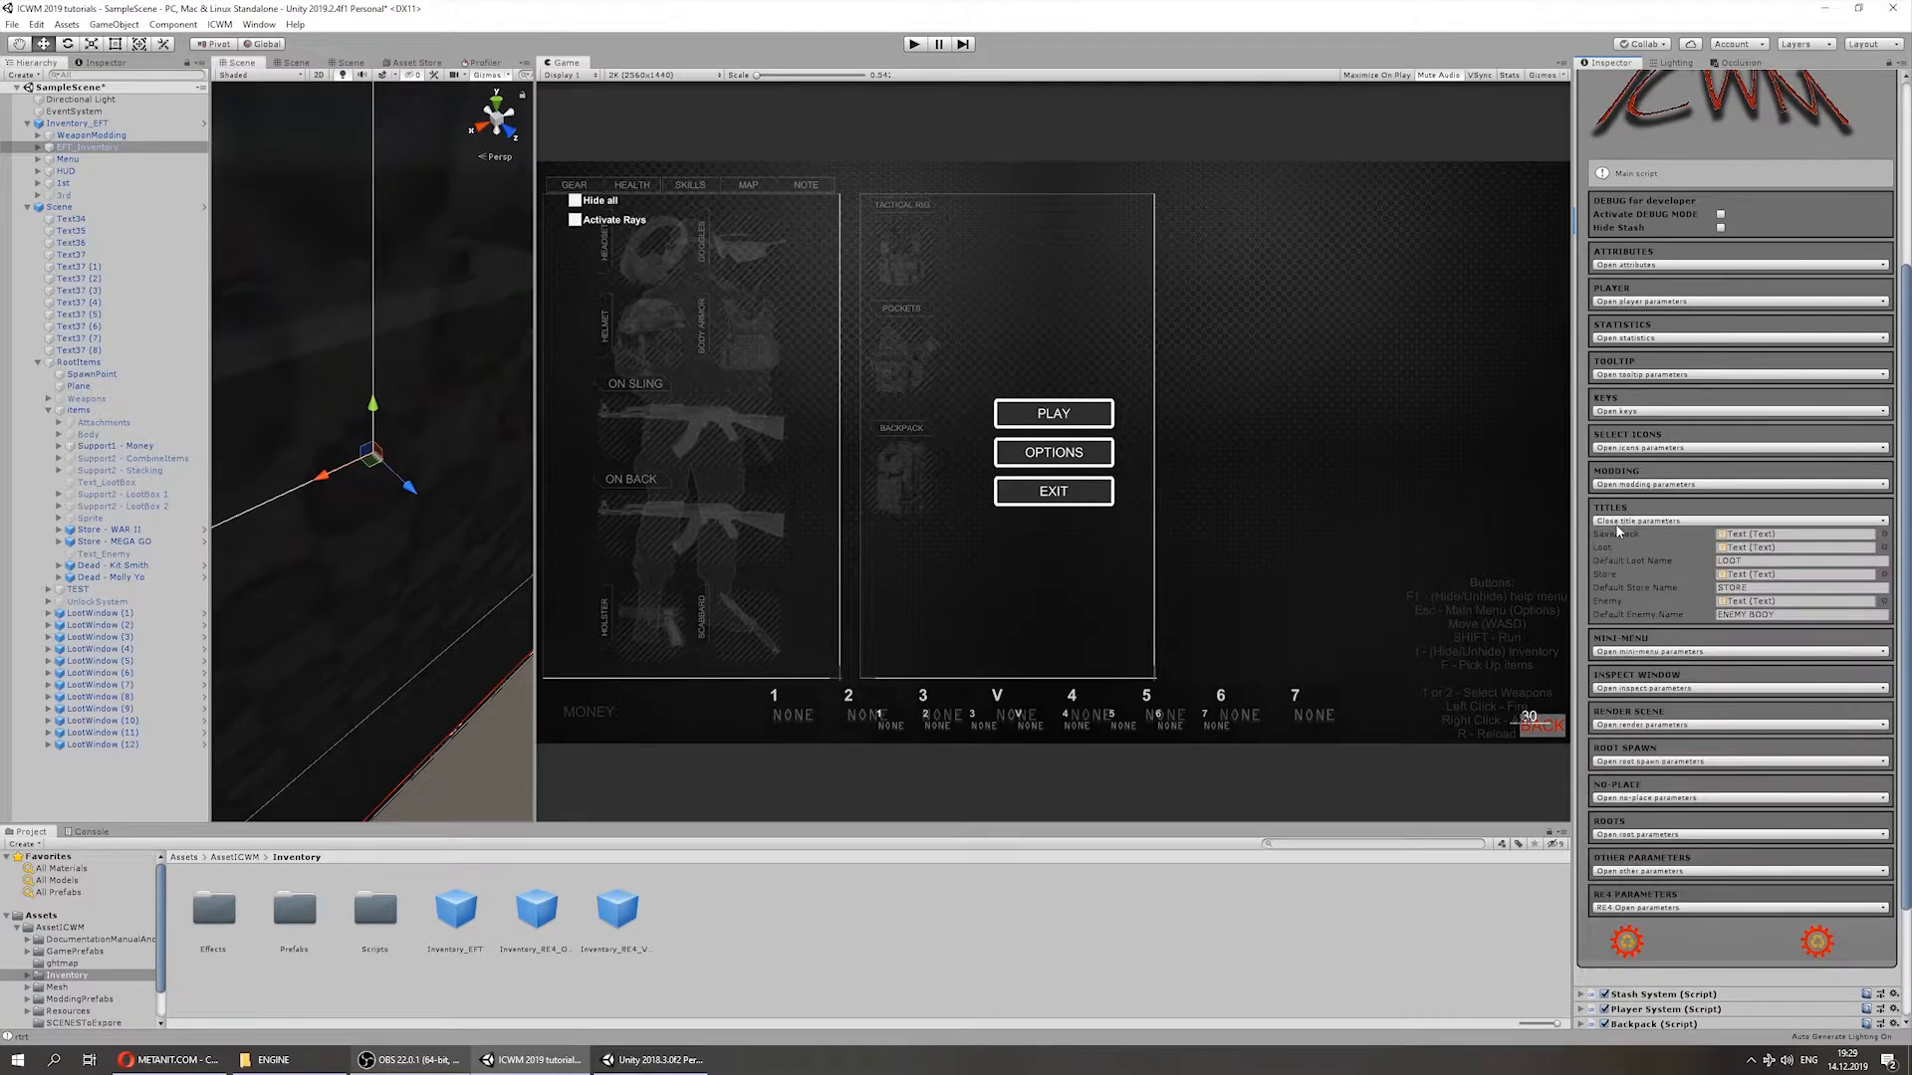
# Step: Widen the 2D scene view and locate the Text object assigned as the Save/Back title in the hierarchy
pyautogui.click(278, 63)
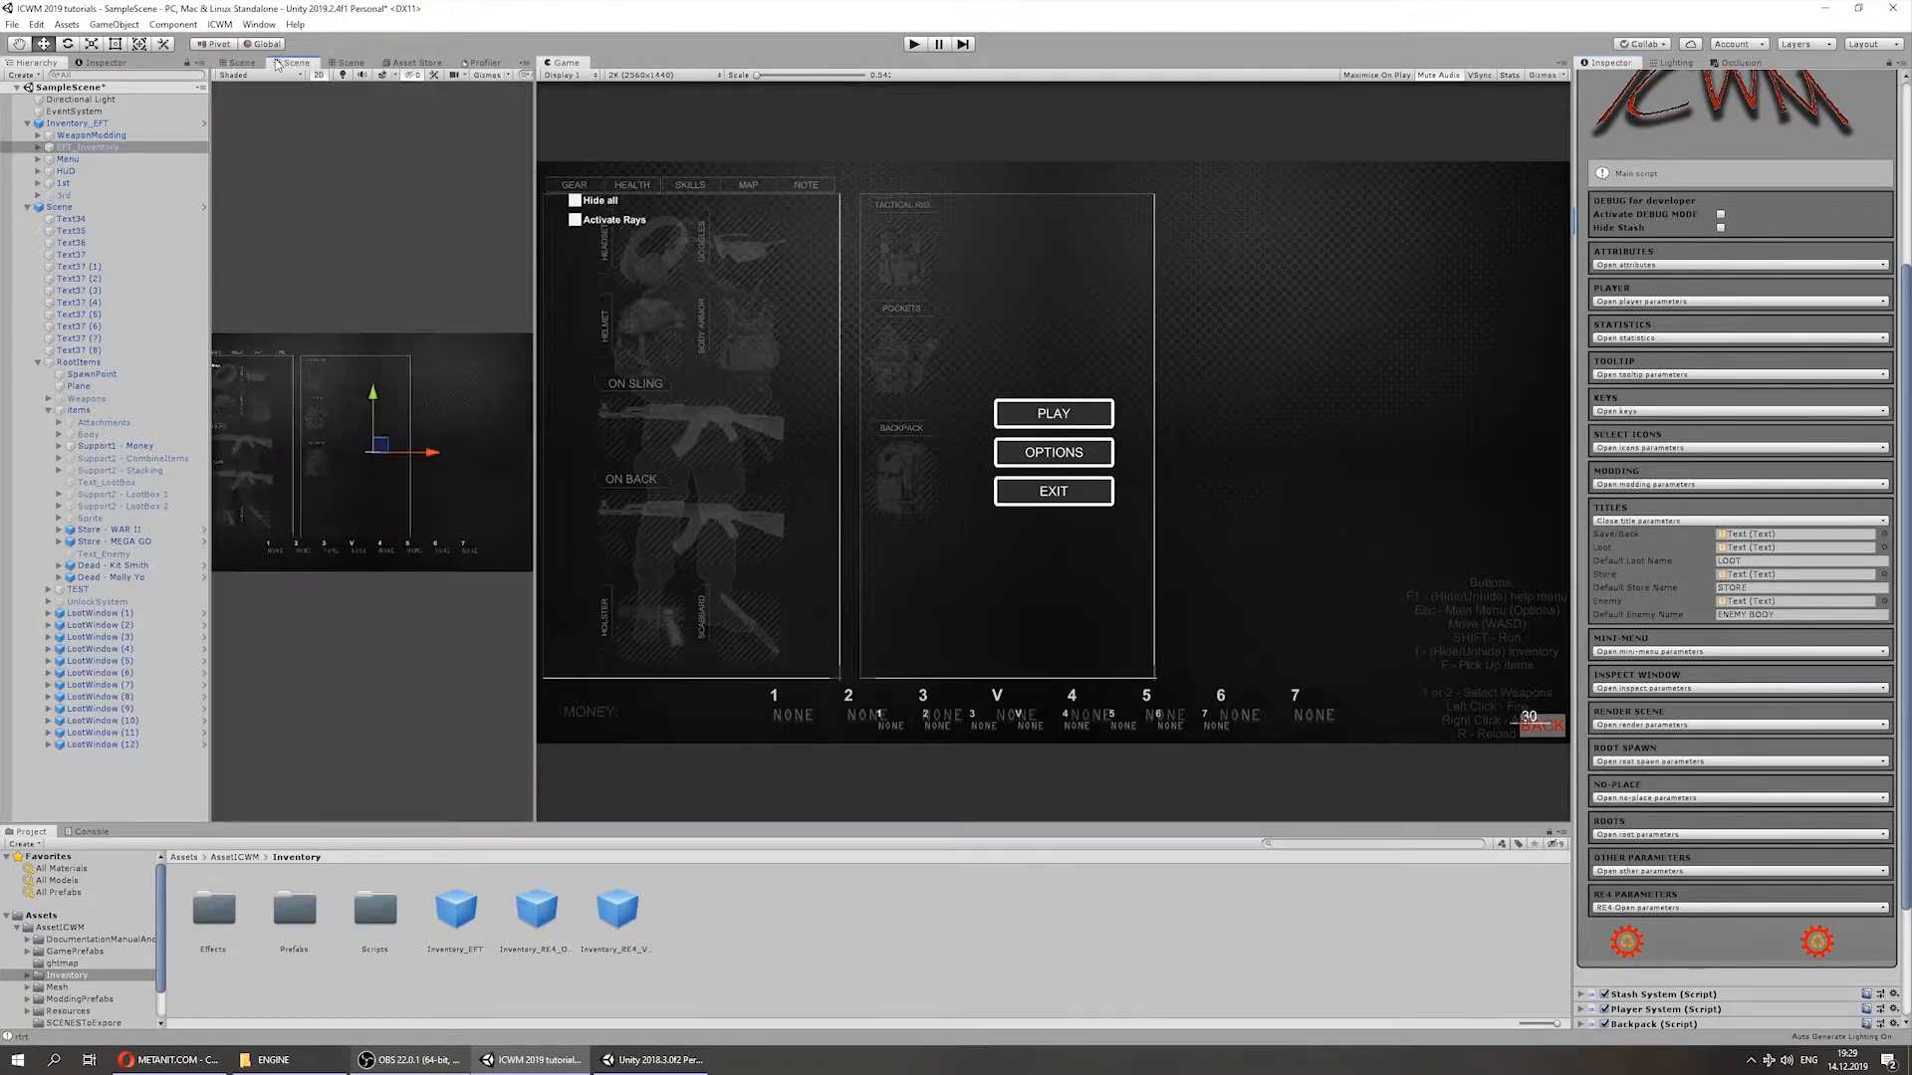
pyautogui.moveTo(533, 388); pyautogui.dragTo(896, 427)
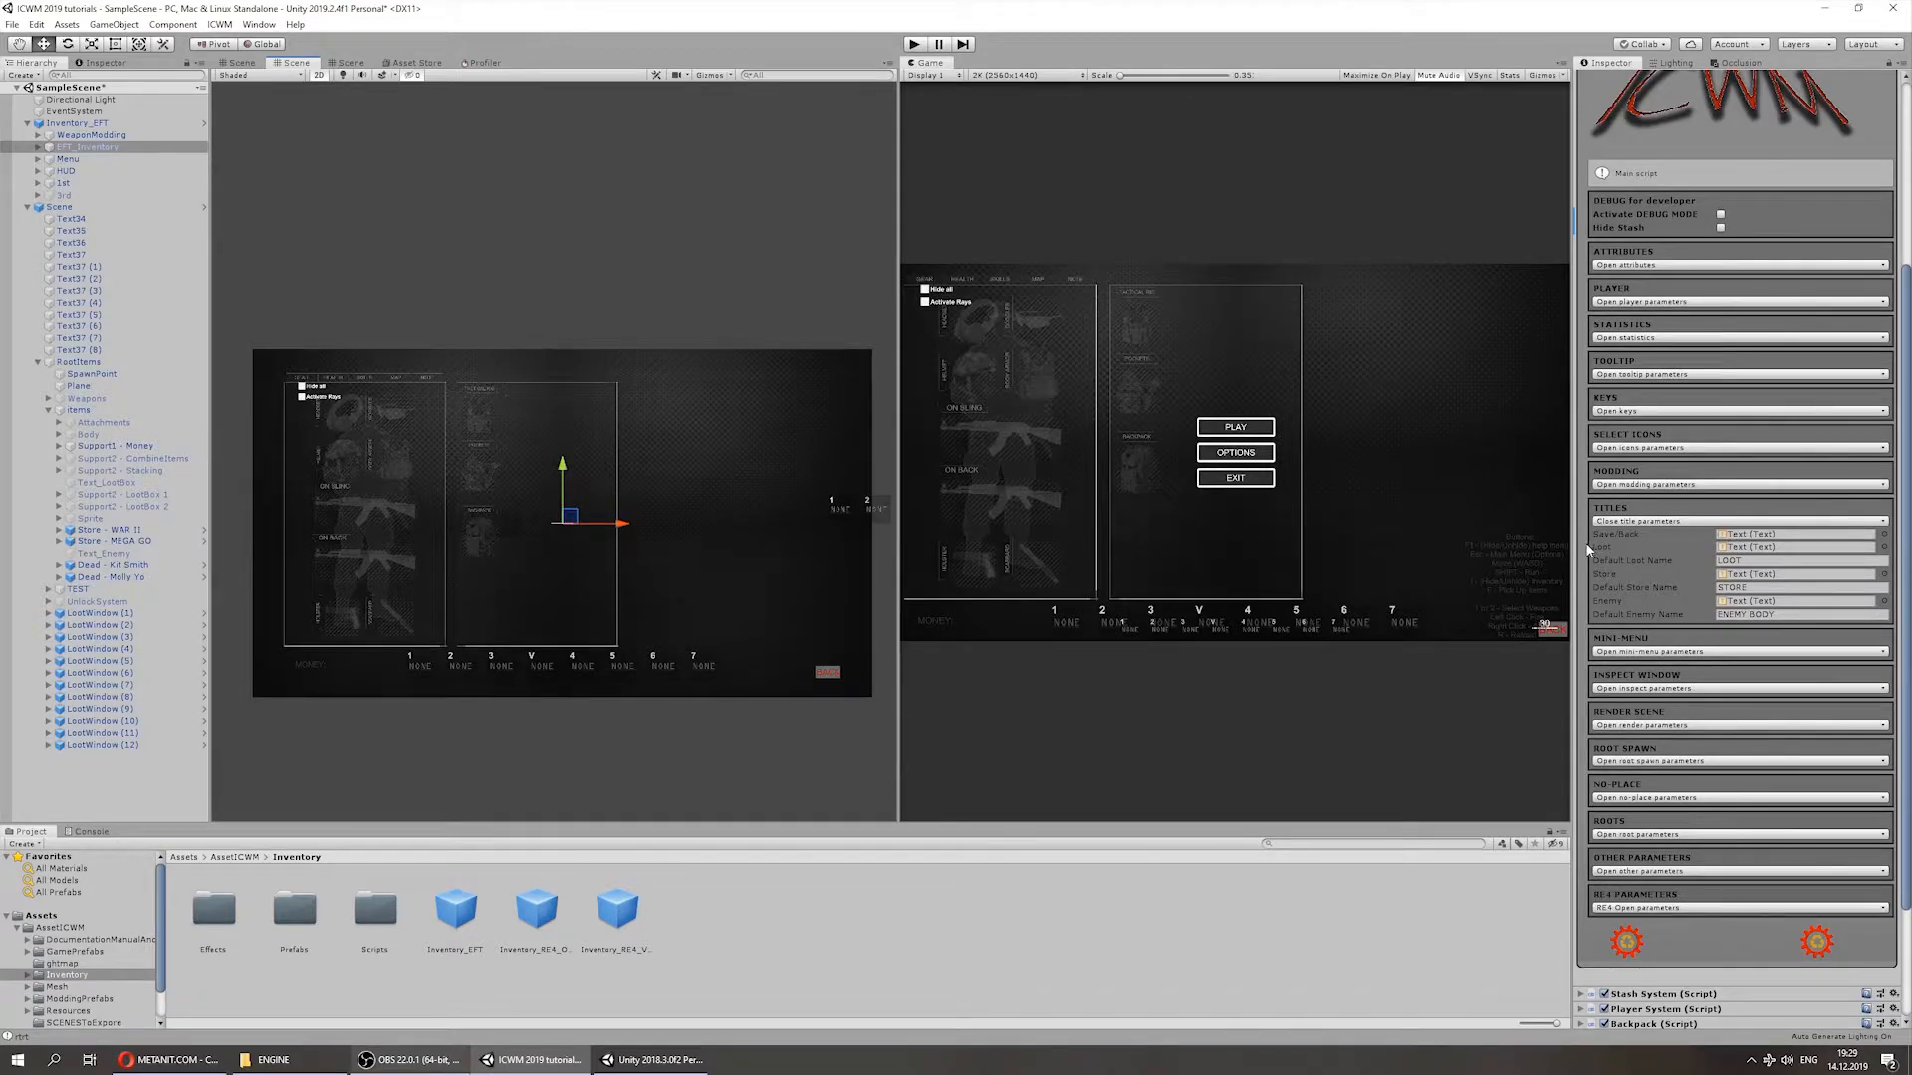
pyautogui.click(1758, 535)
pyautogui.click(196, 325)
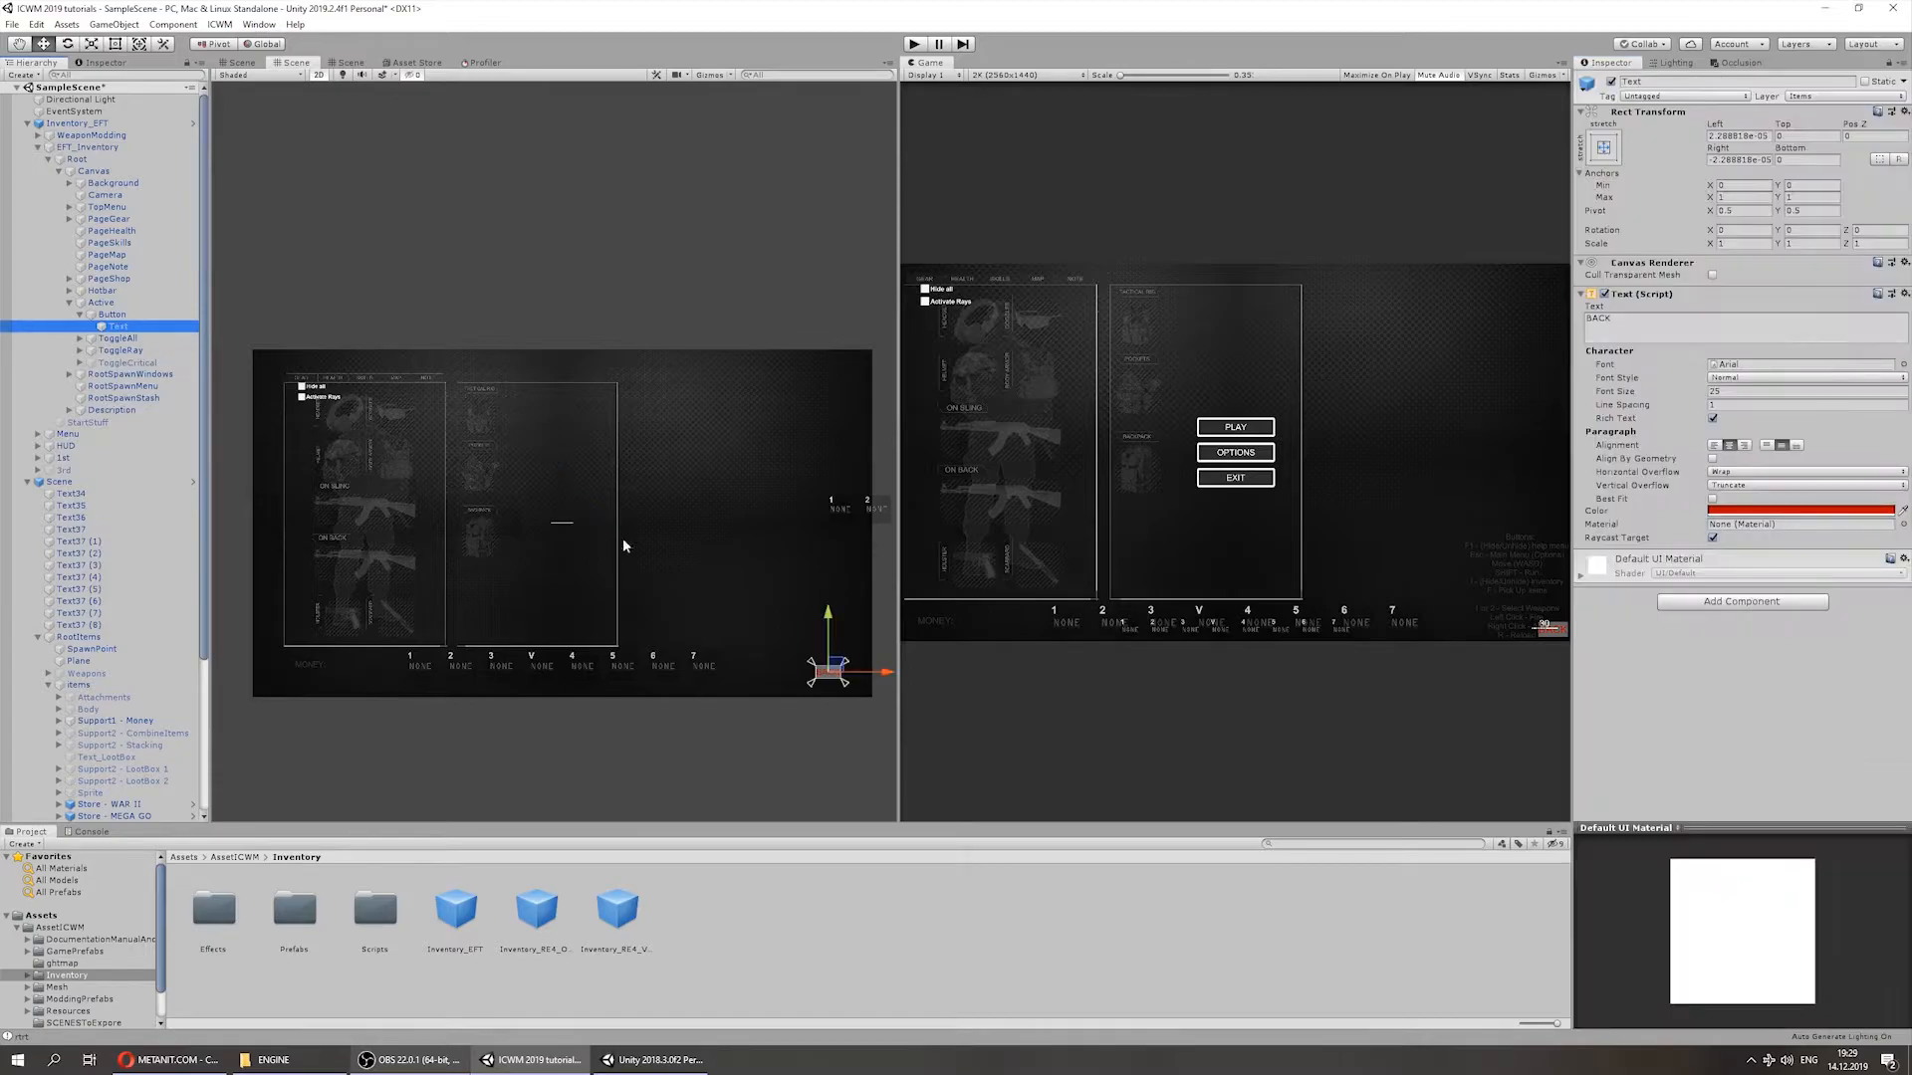
pyautogui.moveTo(623, 538); pyautogui.dragTo(565, 503, button='middle')
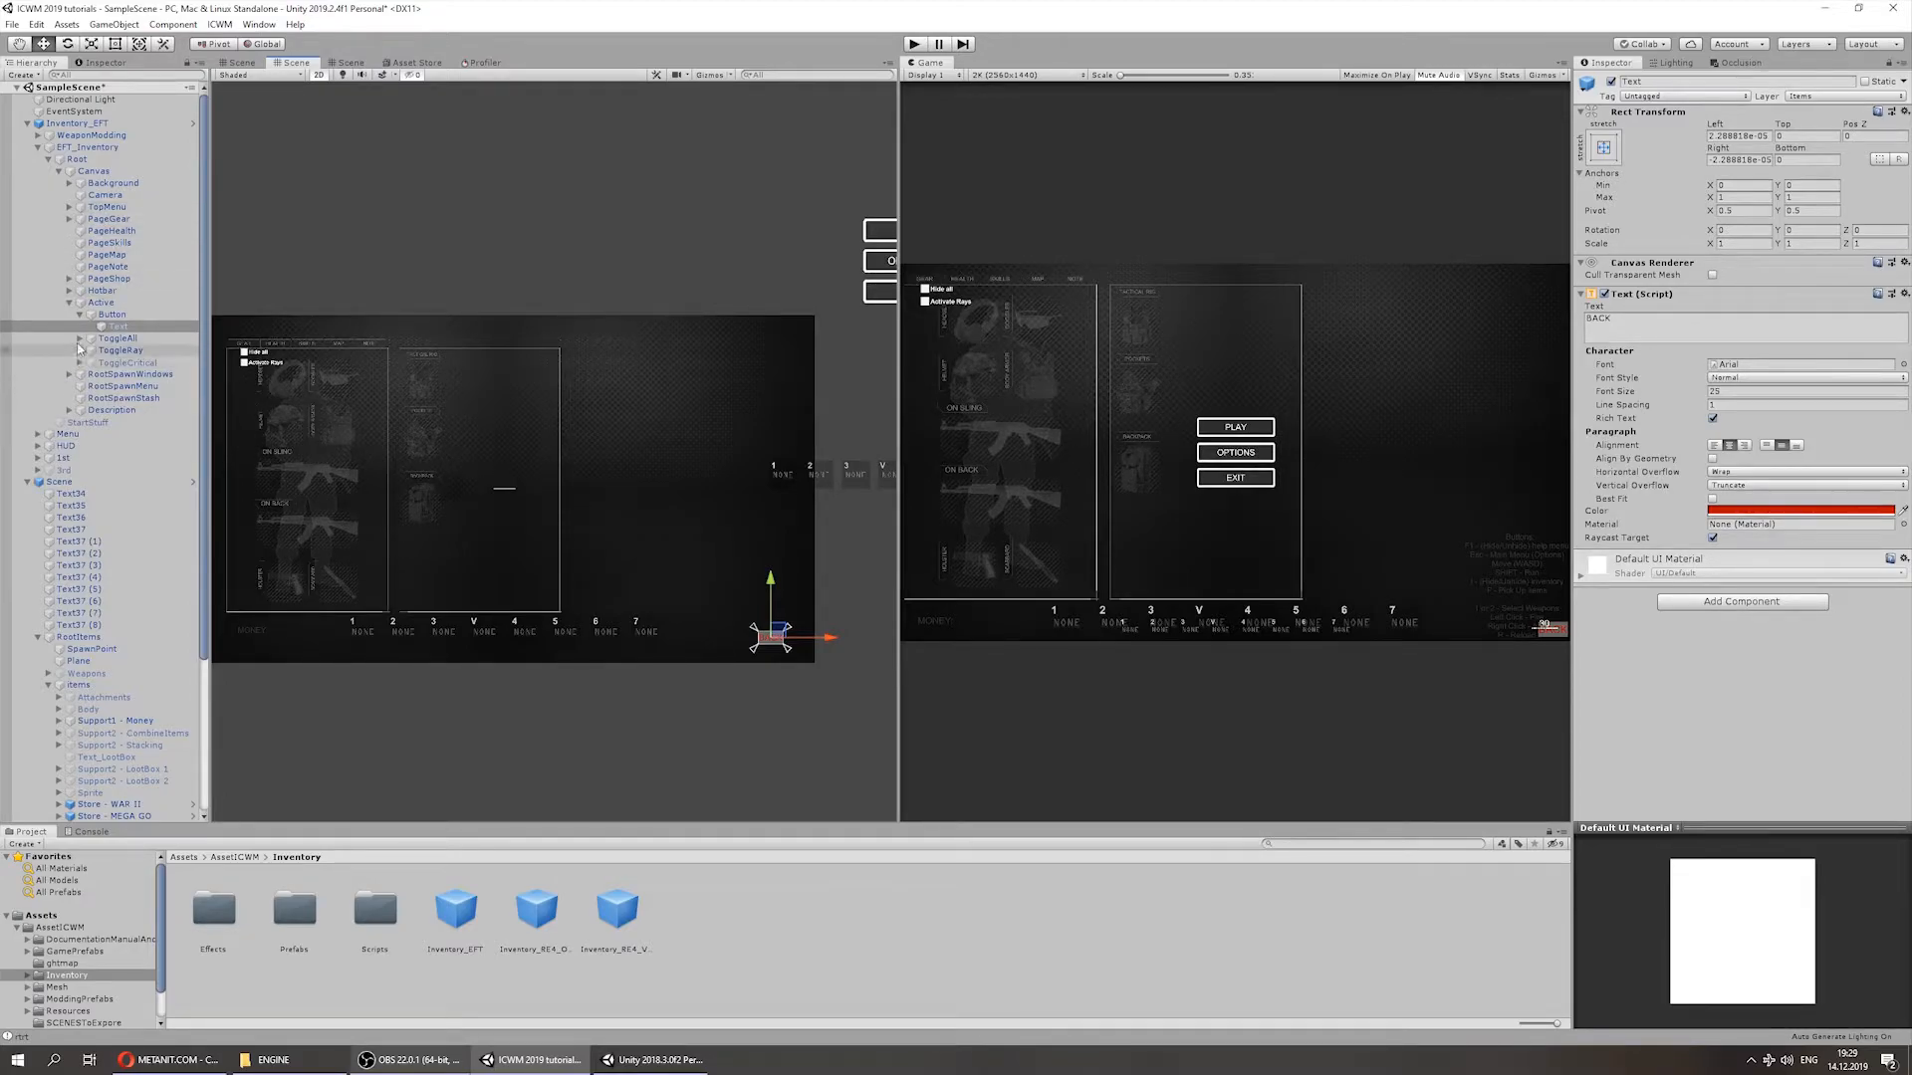
# Step: Activate the Stash object under PageGear to examine its loot title in the scene, and deactivate it again
pyautogui.click(70, 303)
pyautogui.click(69, 219)
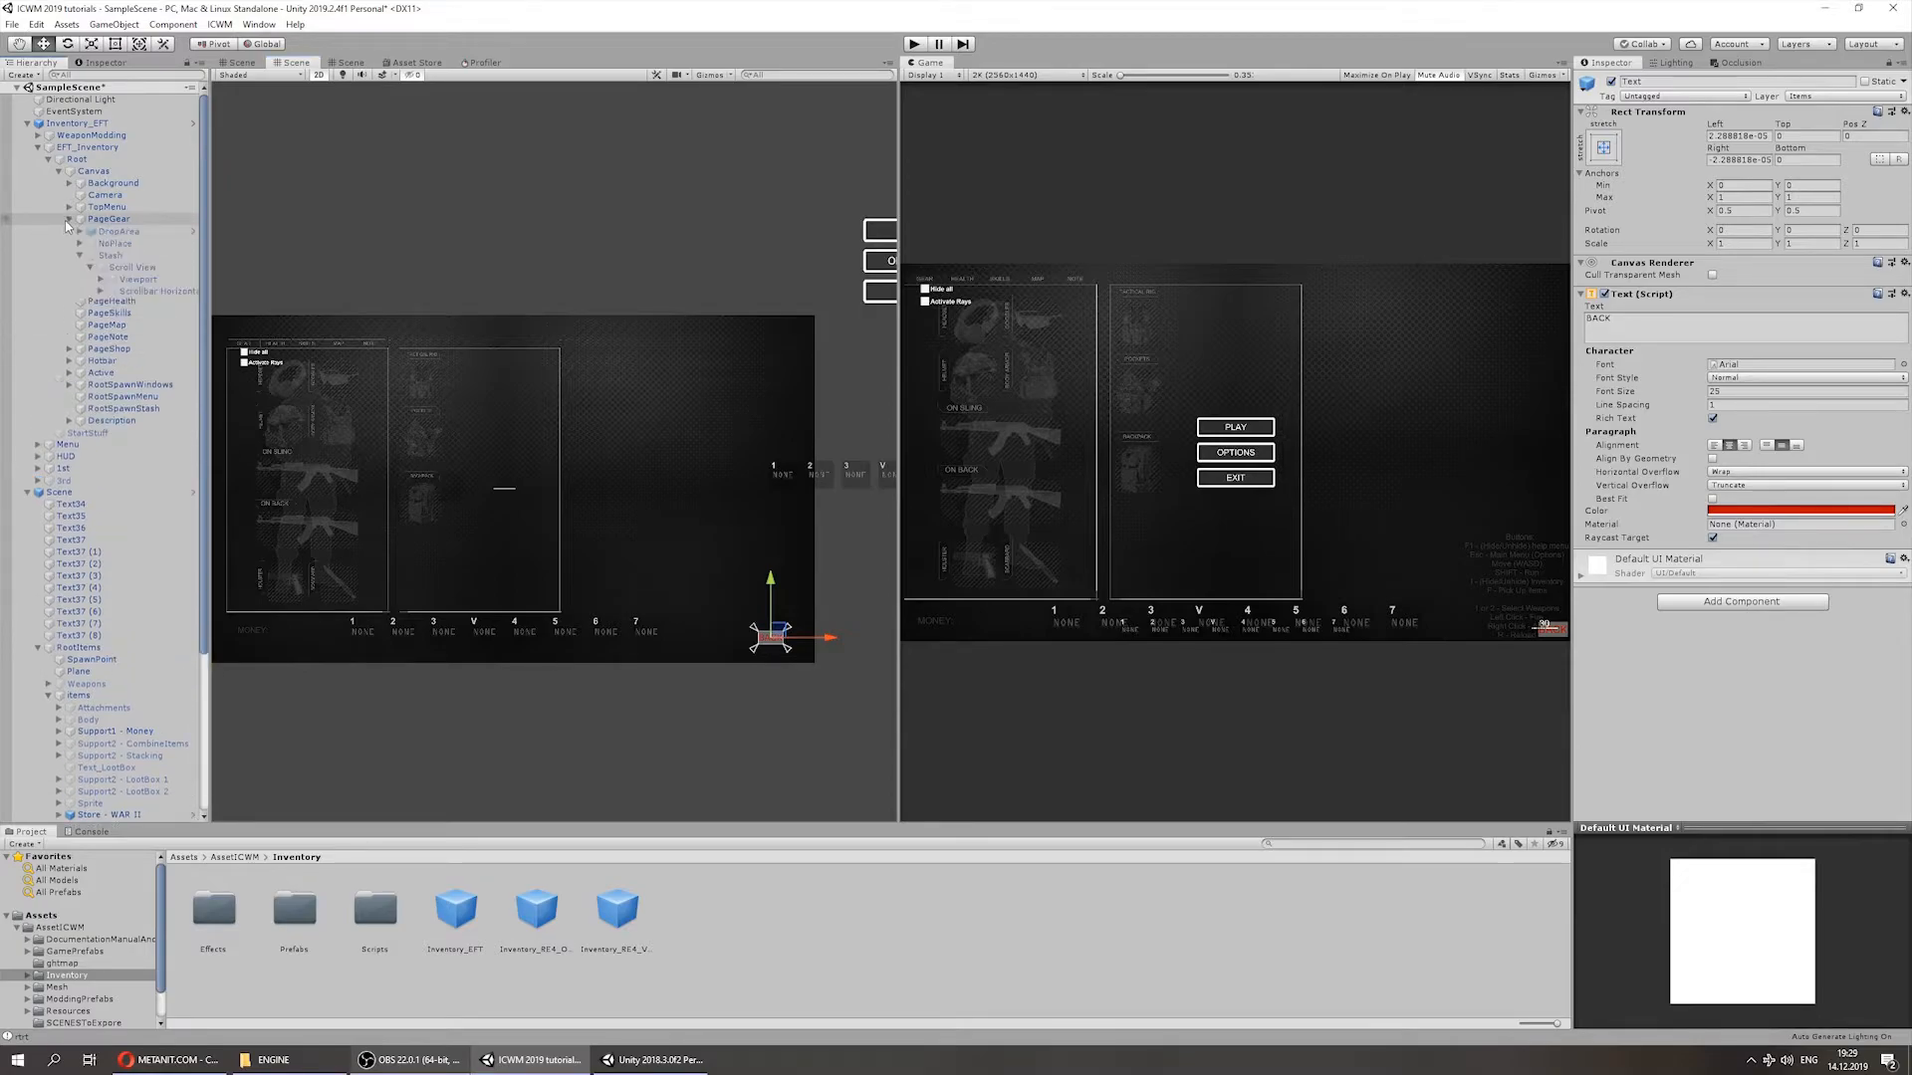
pyautogui.click(110, 255)
pyautogui.click(1611, 82)
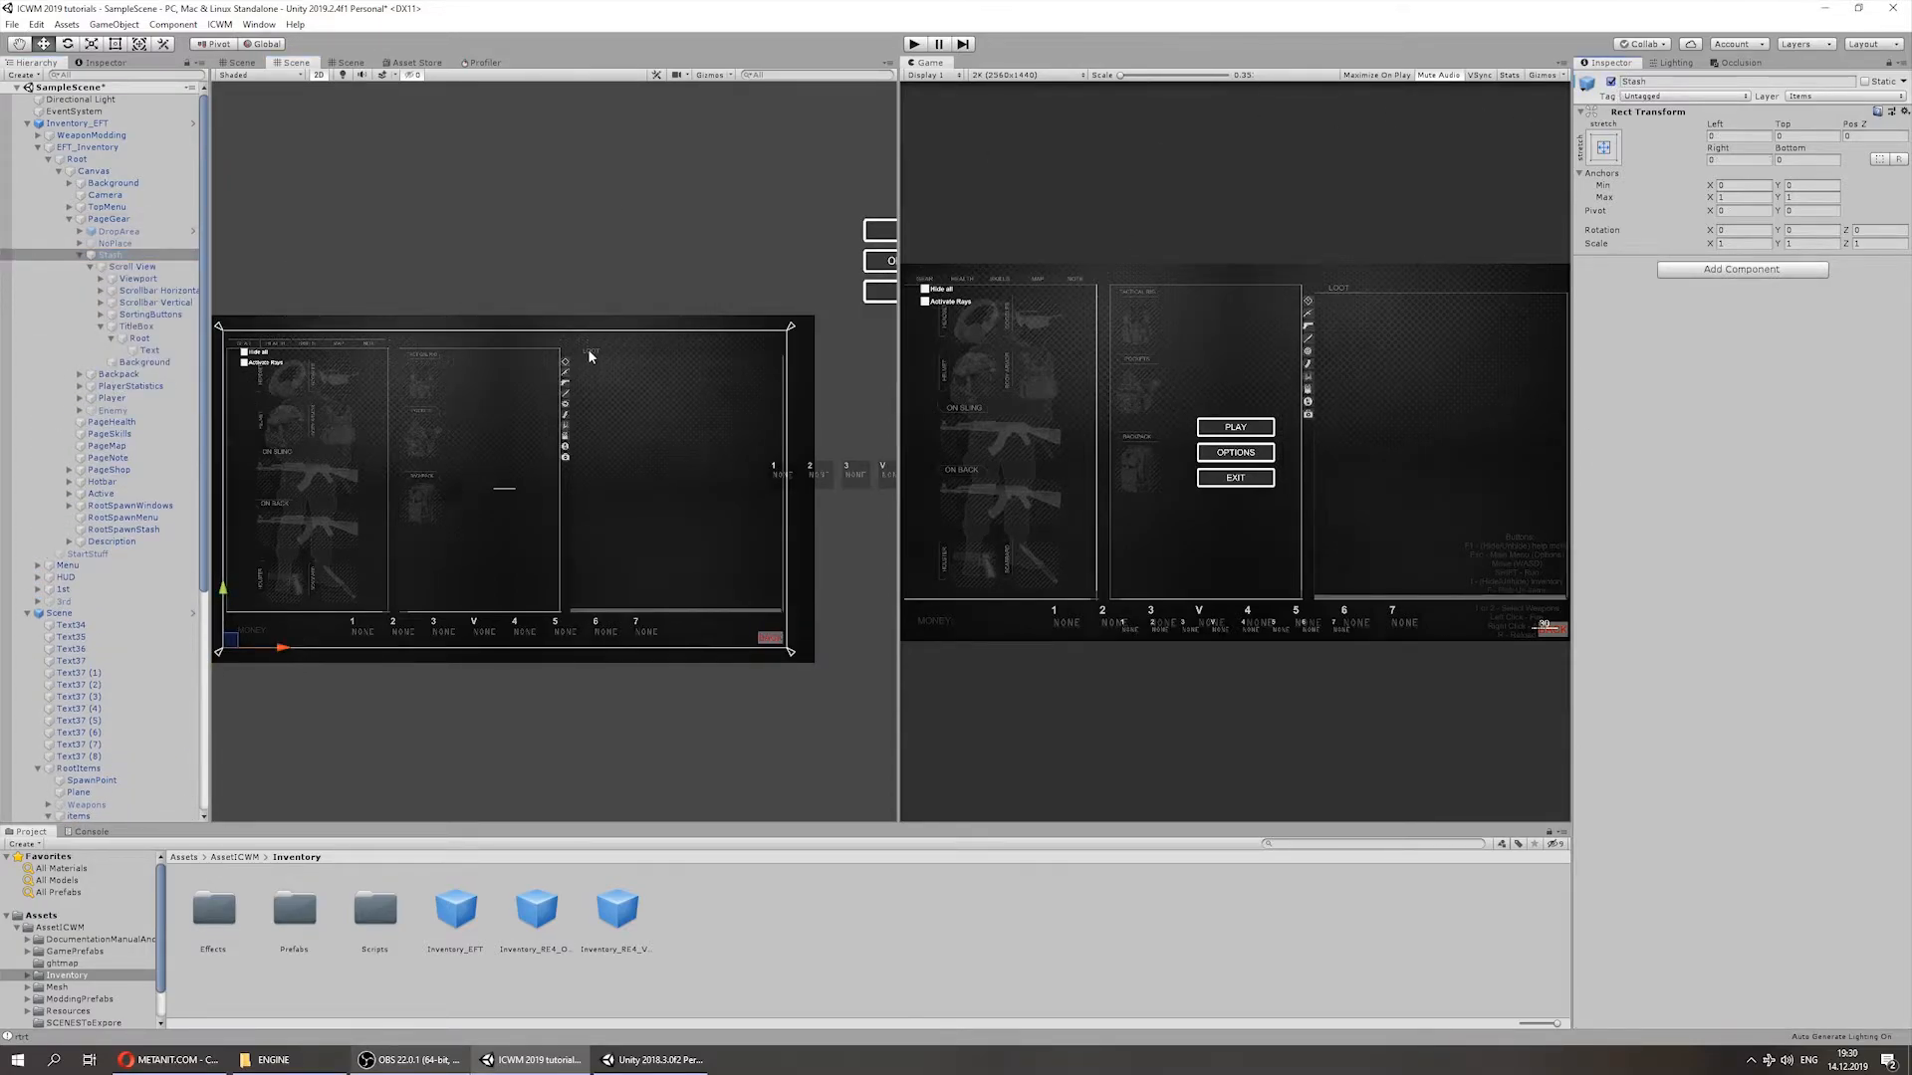
pyautogui.scroll(5, 575, 351)
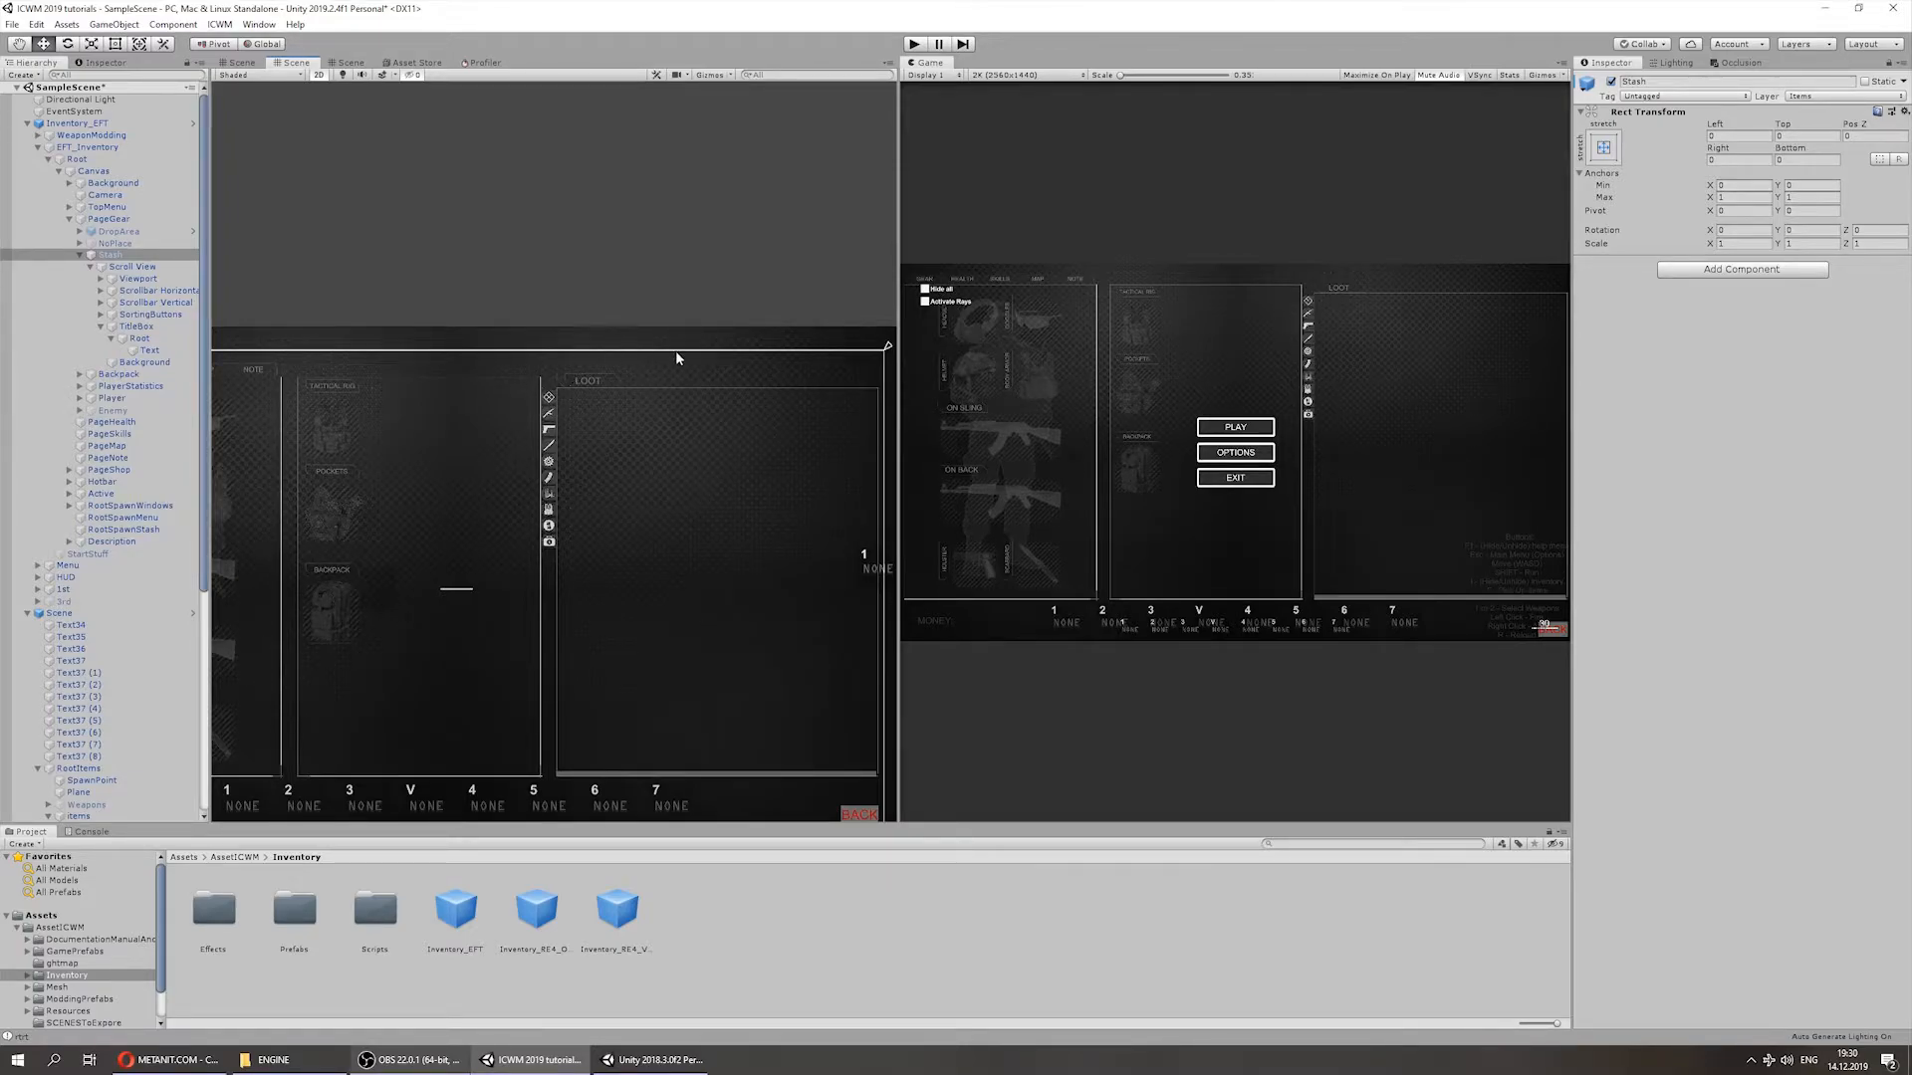
pyautogui.click(1611, 81)
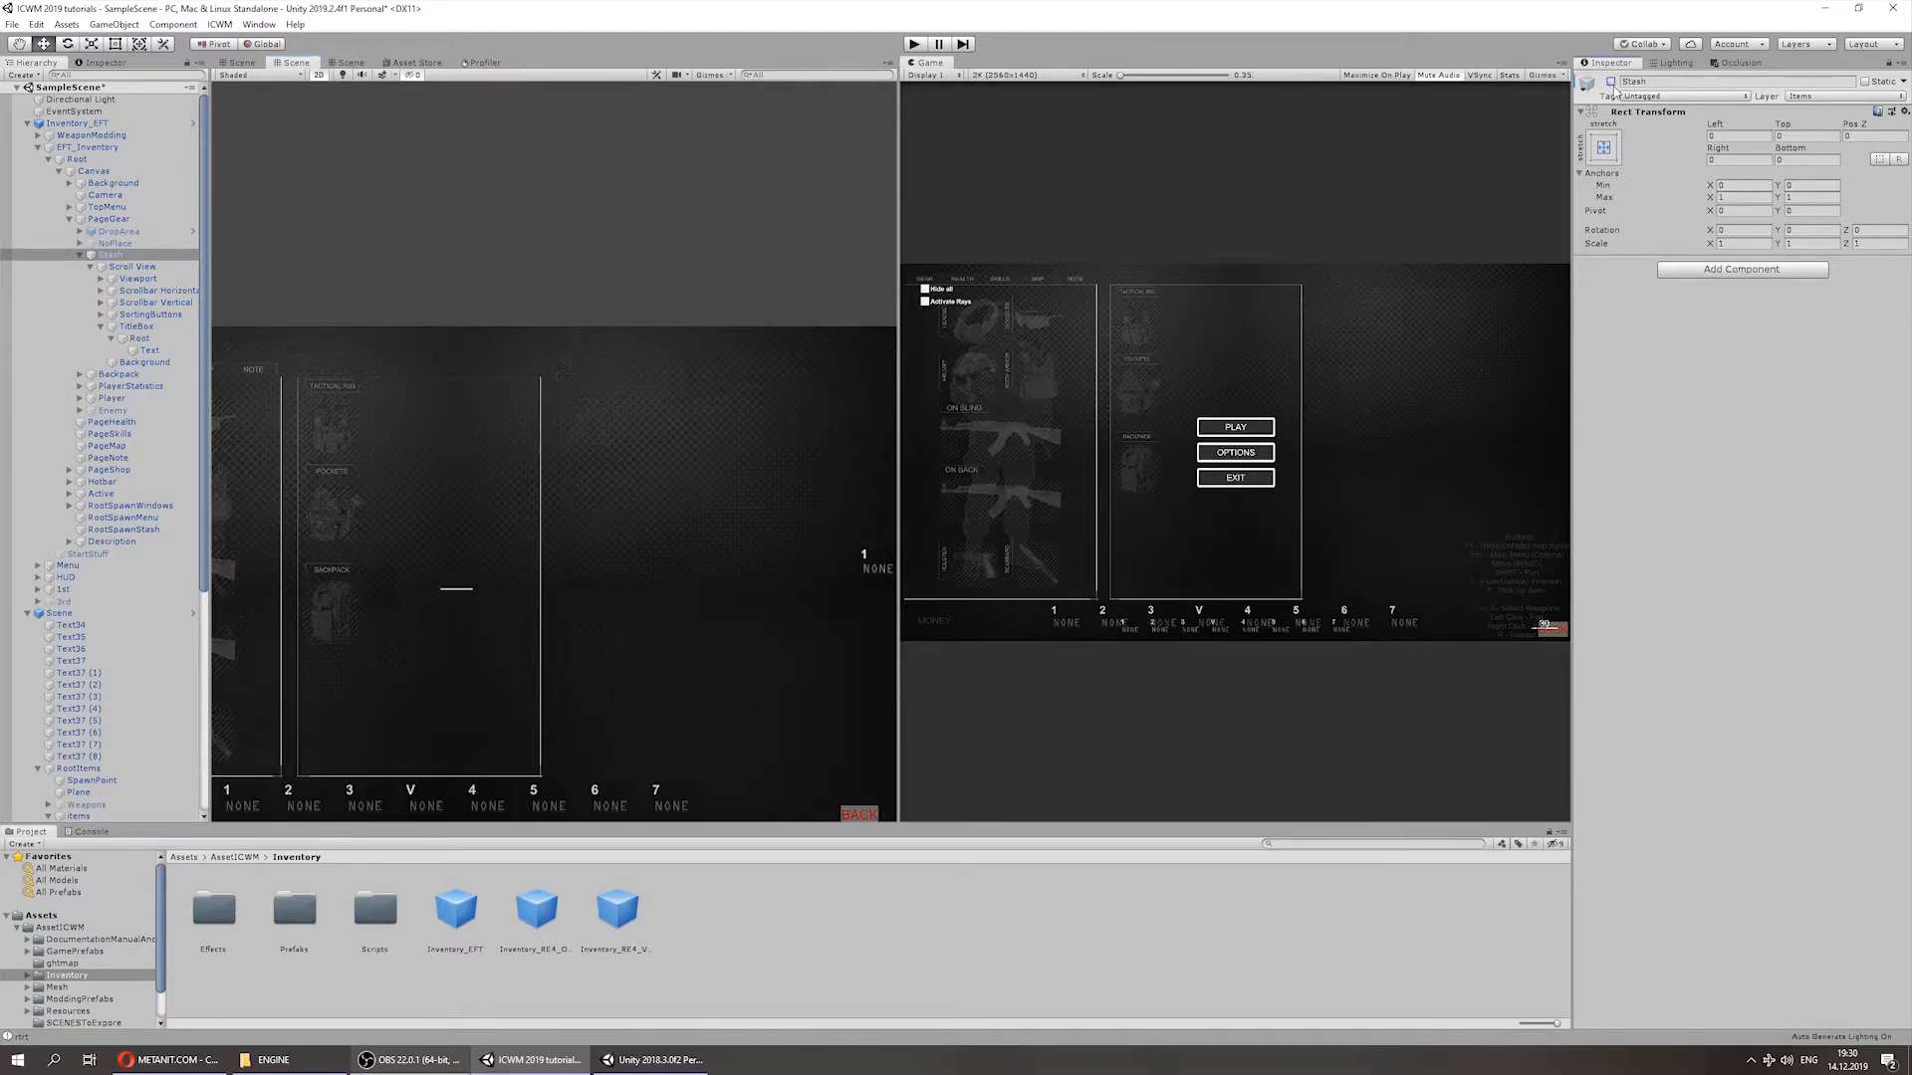
# Step: Run the game and open the dead enemy's loot window to examine its title, and stop the game
pyautogui.click(914, 43)
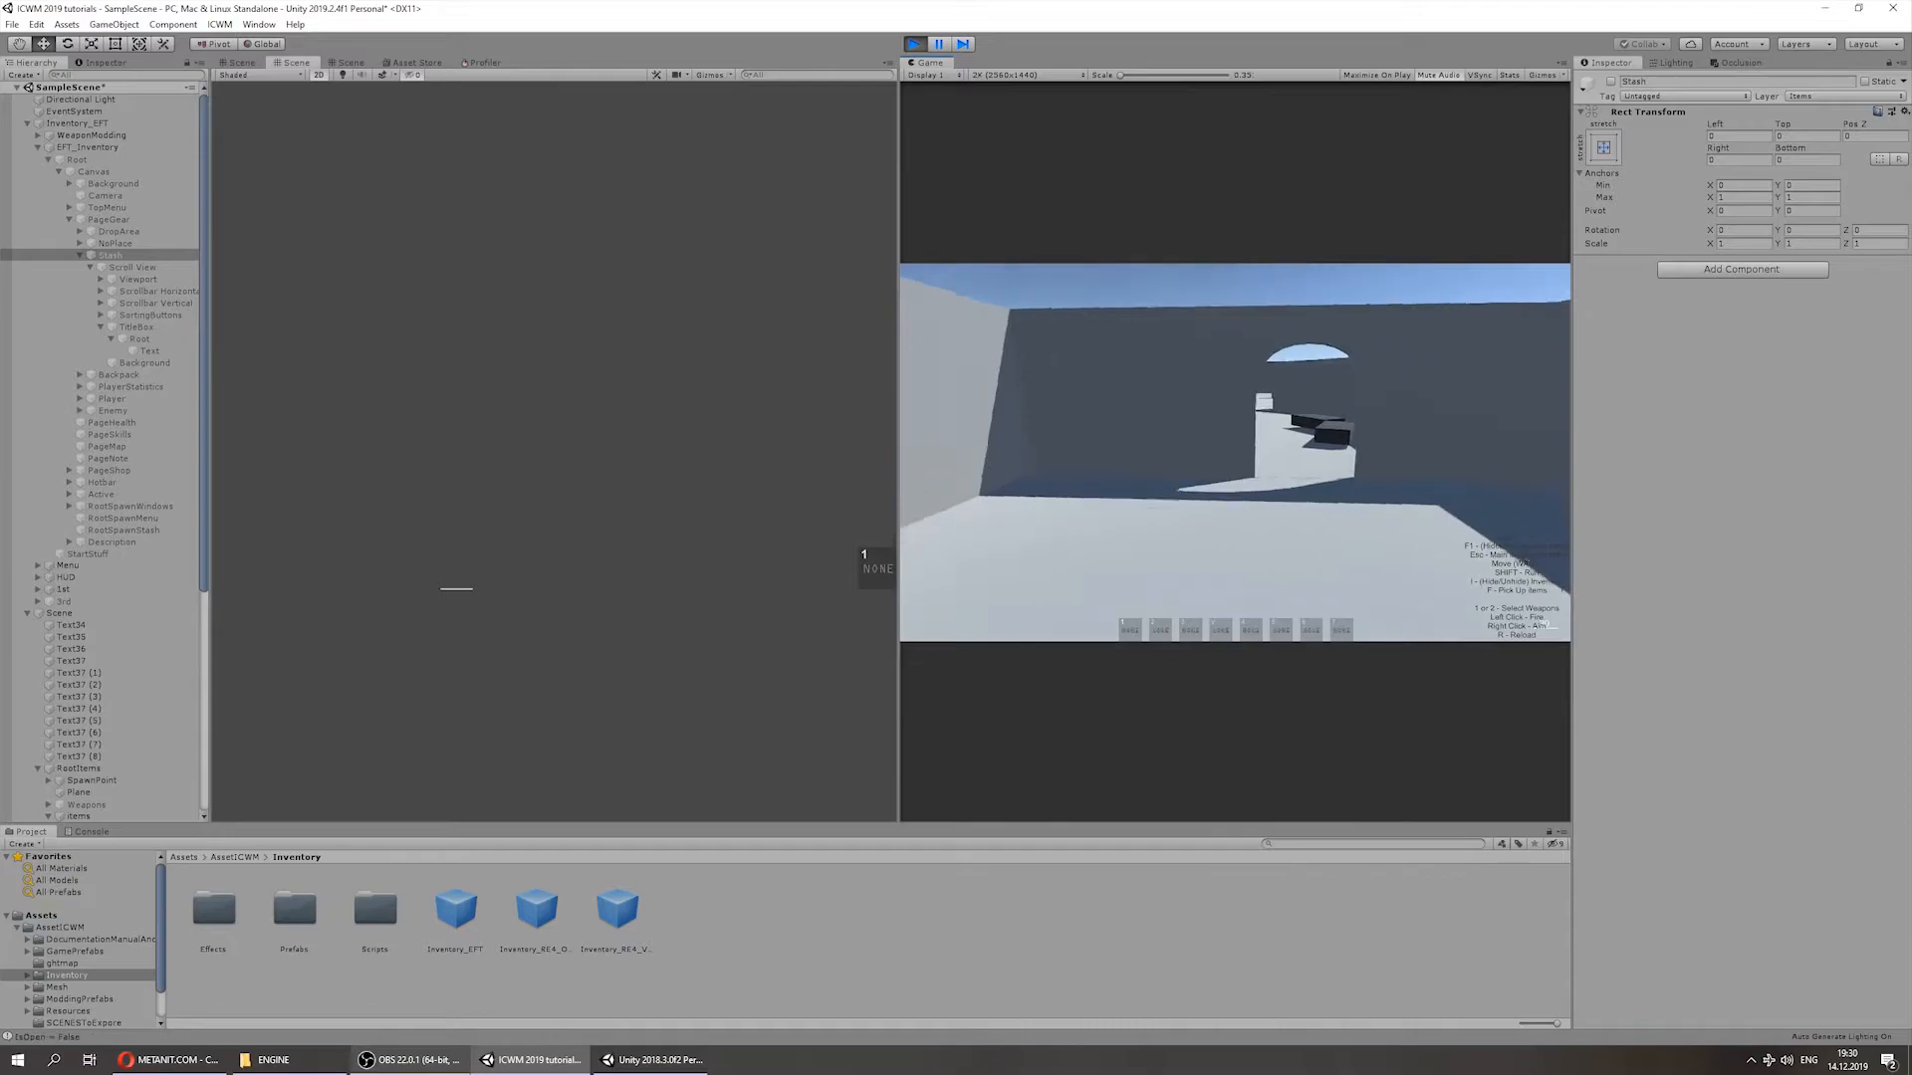
pyautogui.press('w')
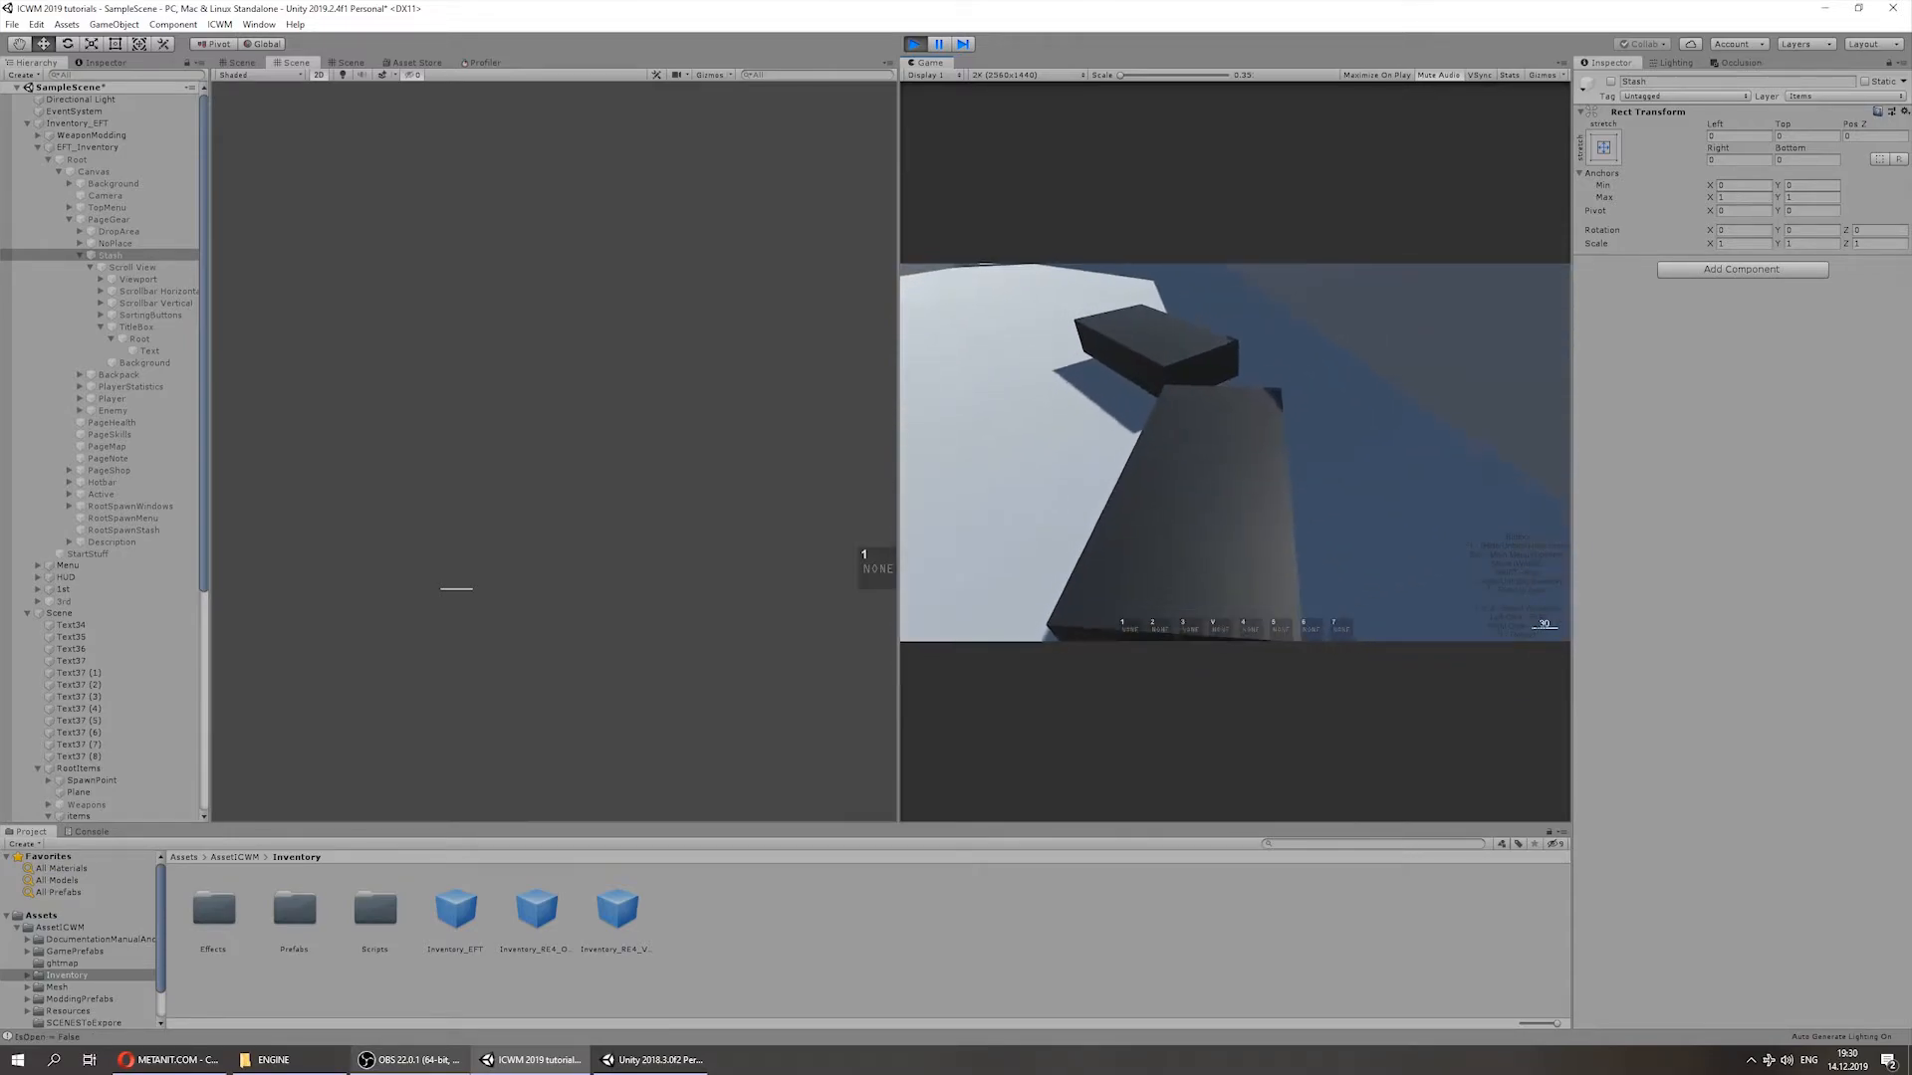
pyautogui.press('Tab')
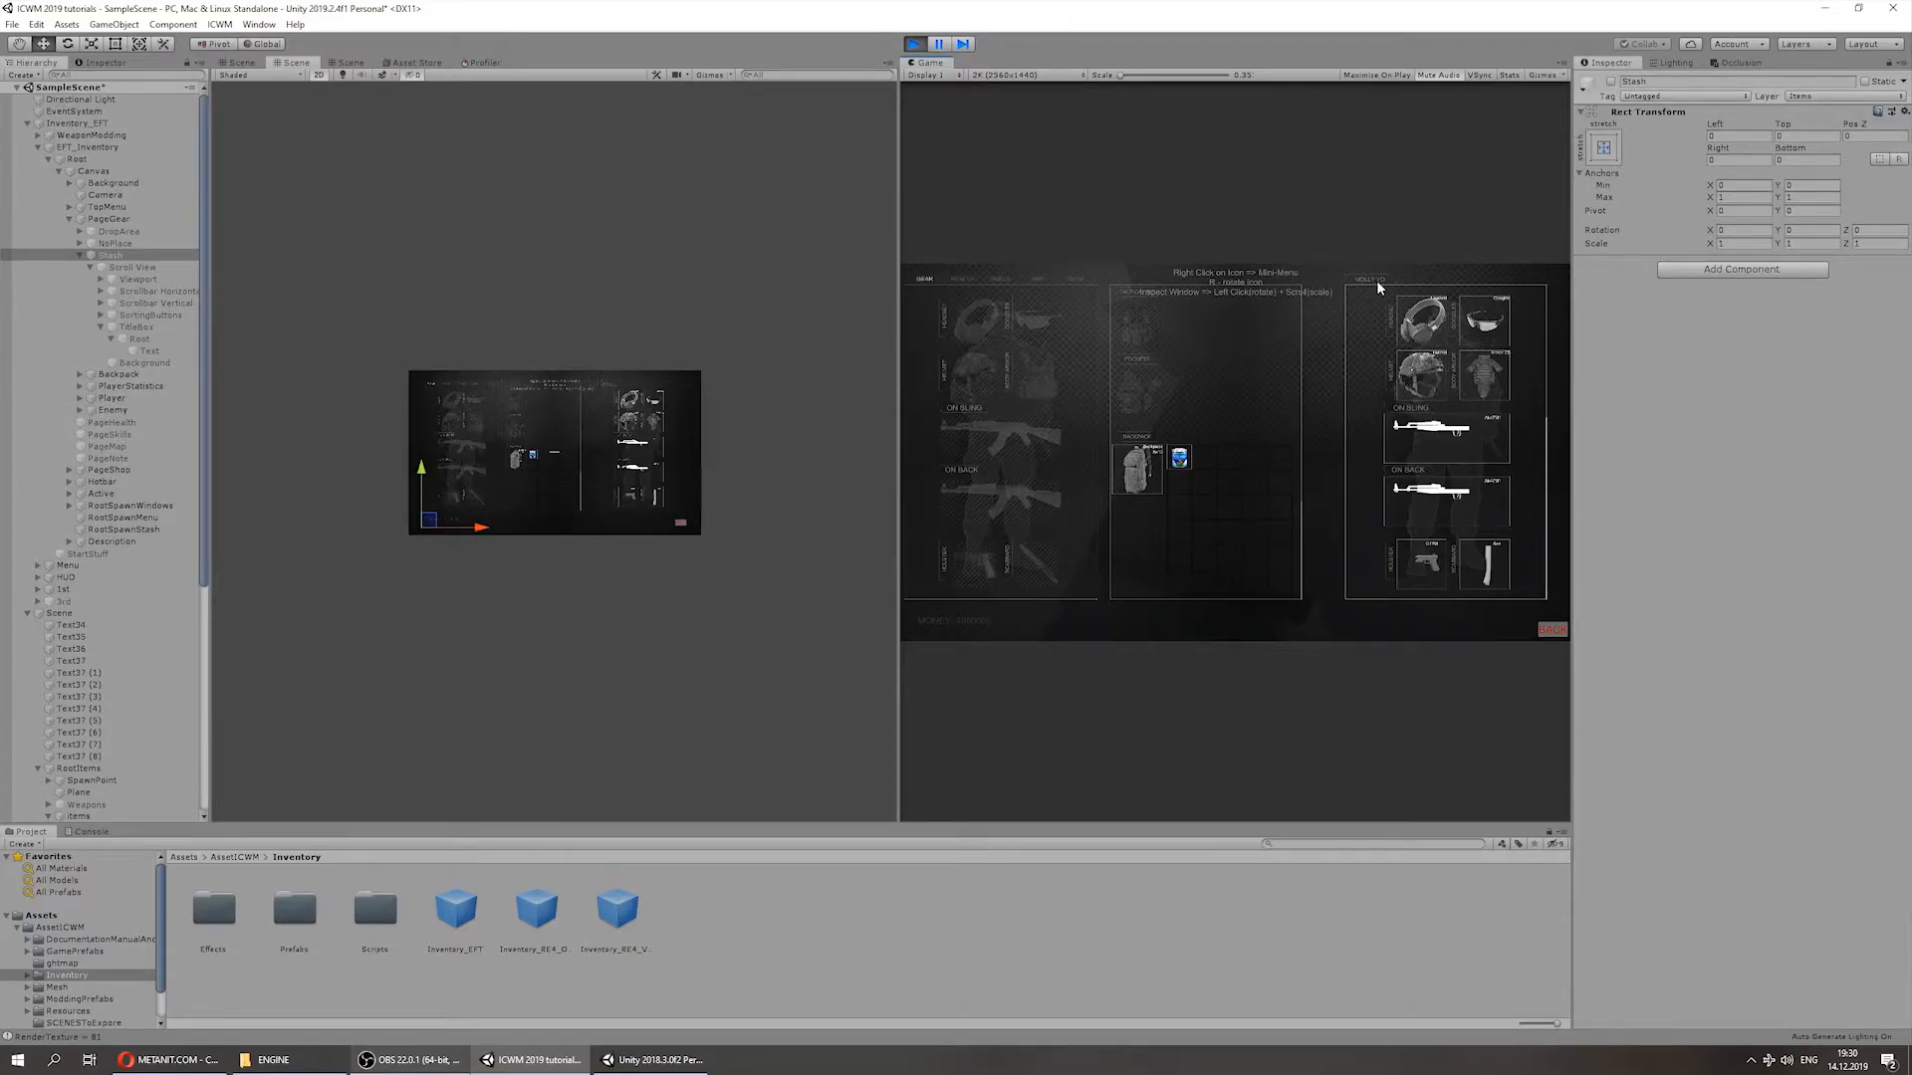
pyautogui.scroll(-1, 1374, 291)
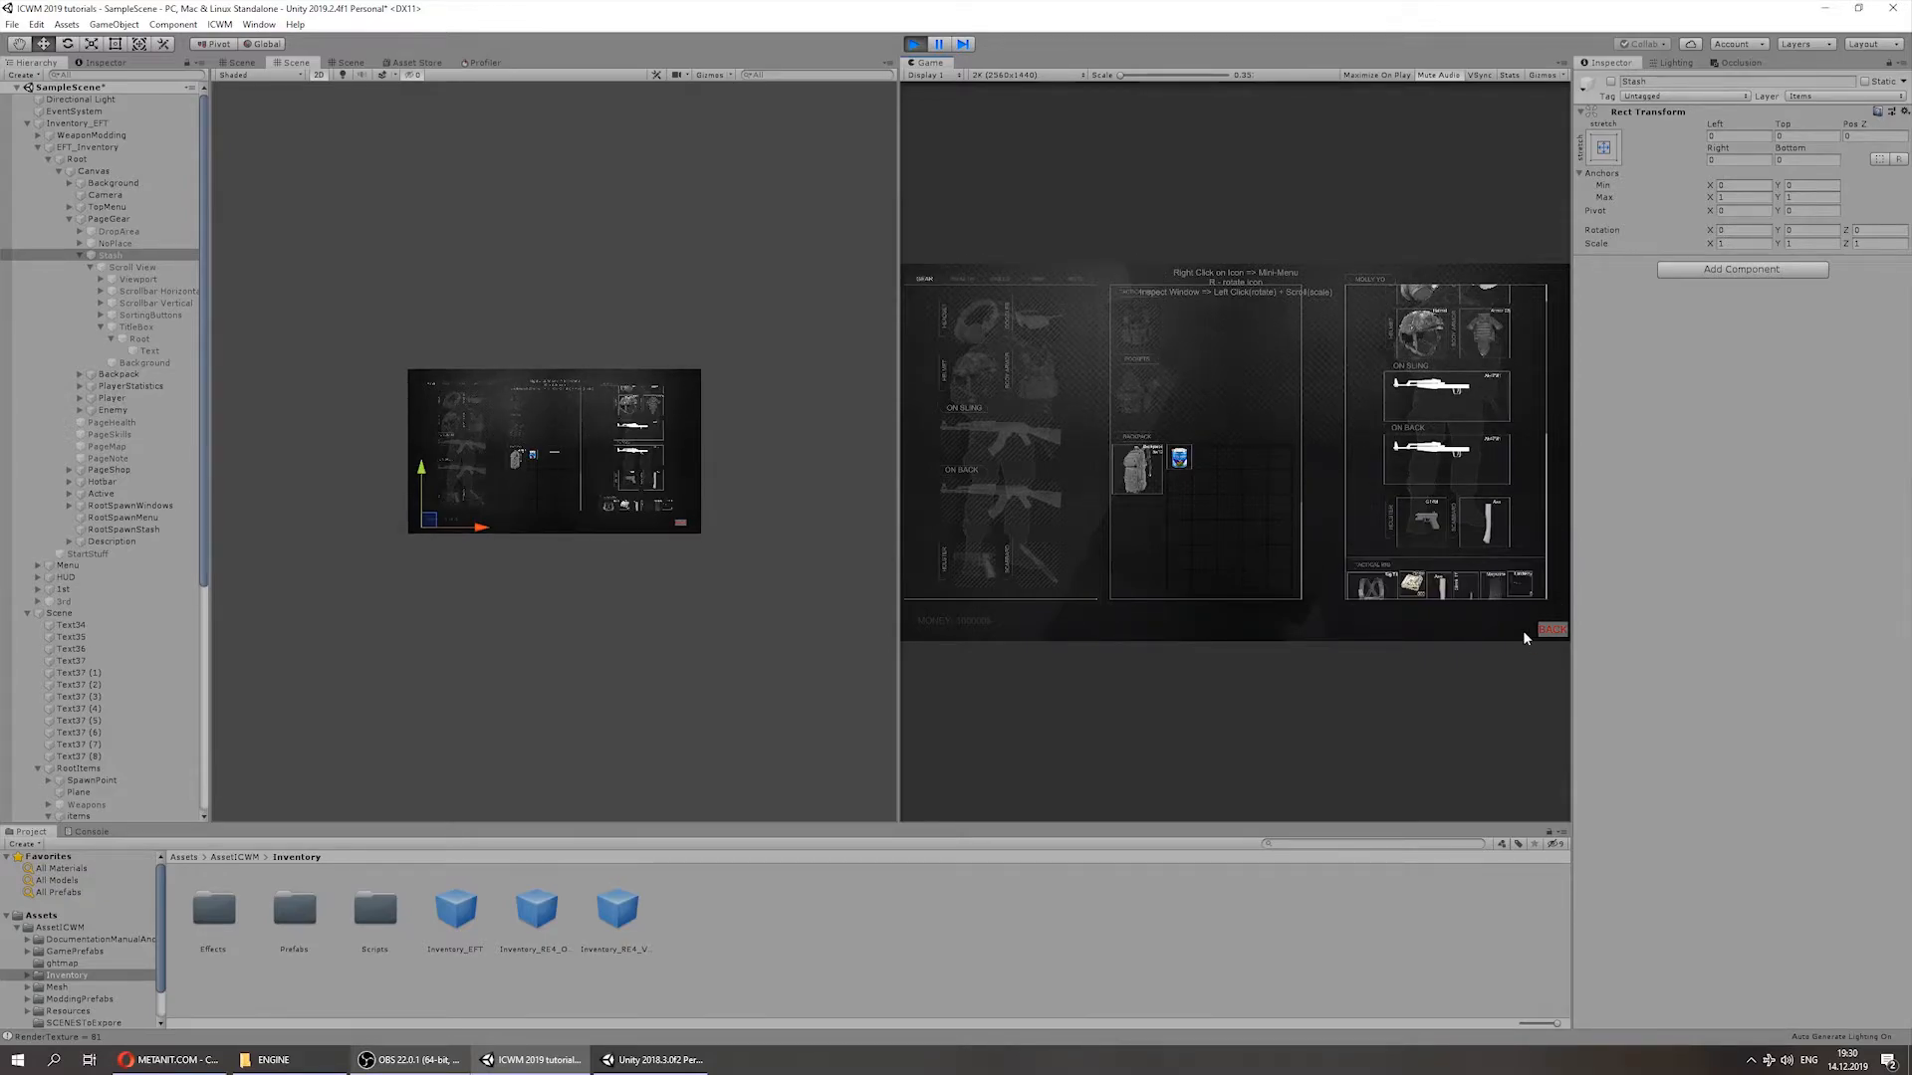
pyautogui.click(915, 44)
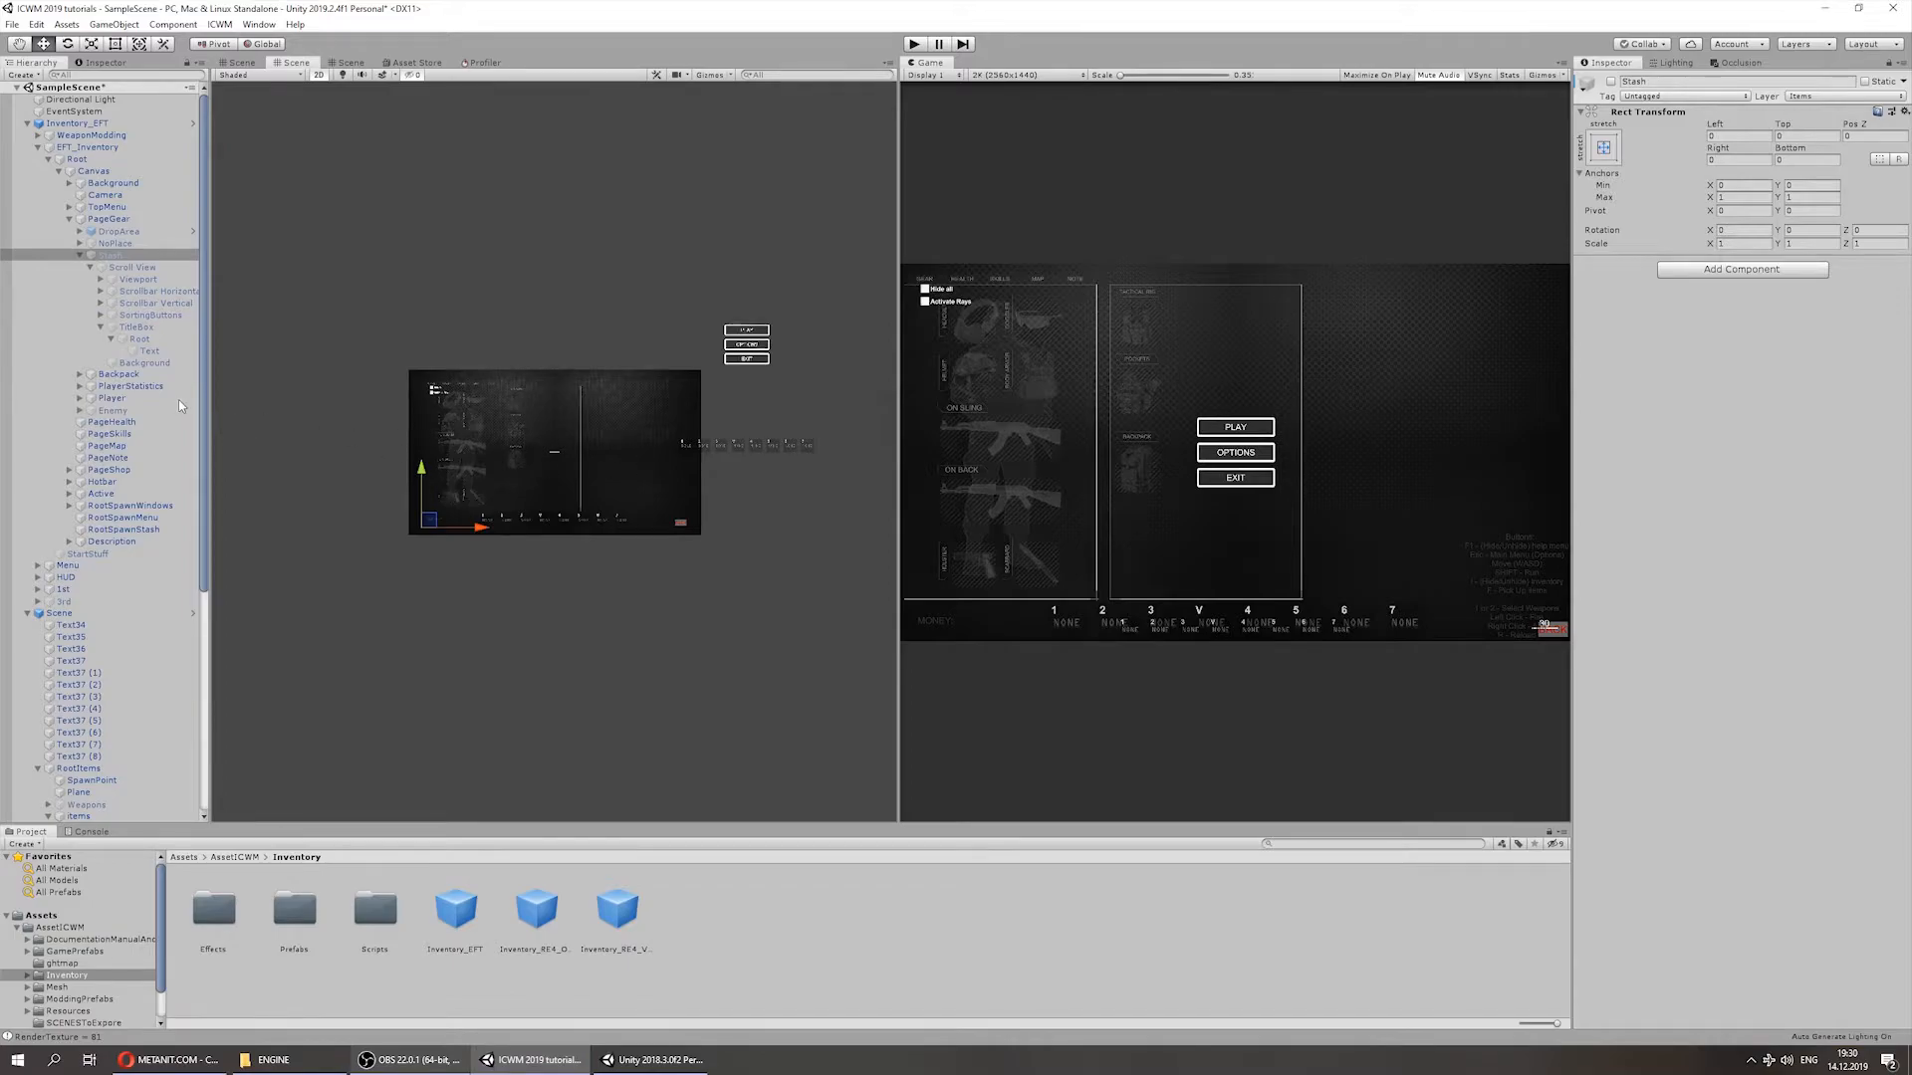
# Step: Reselect EFT_Inventory and expand the Mini-Menu parameters of its Inventory Base script
pyautogui.click(38, 147)
pyautogui.click(79, 148)
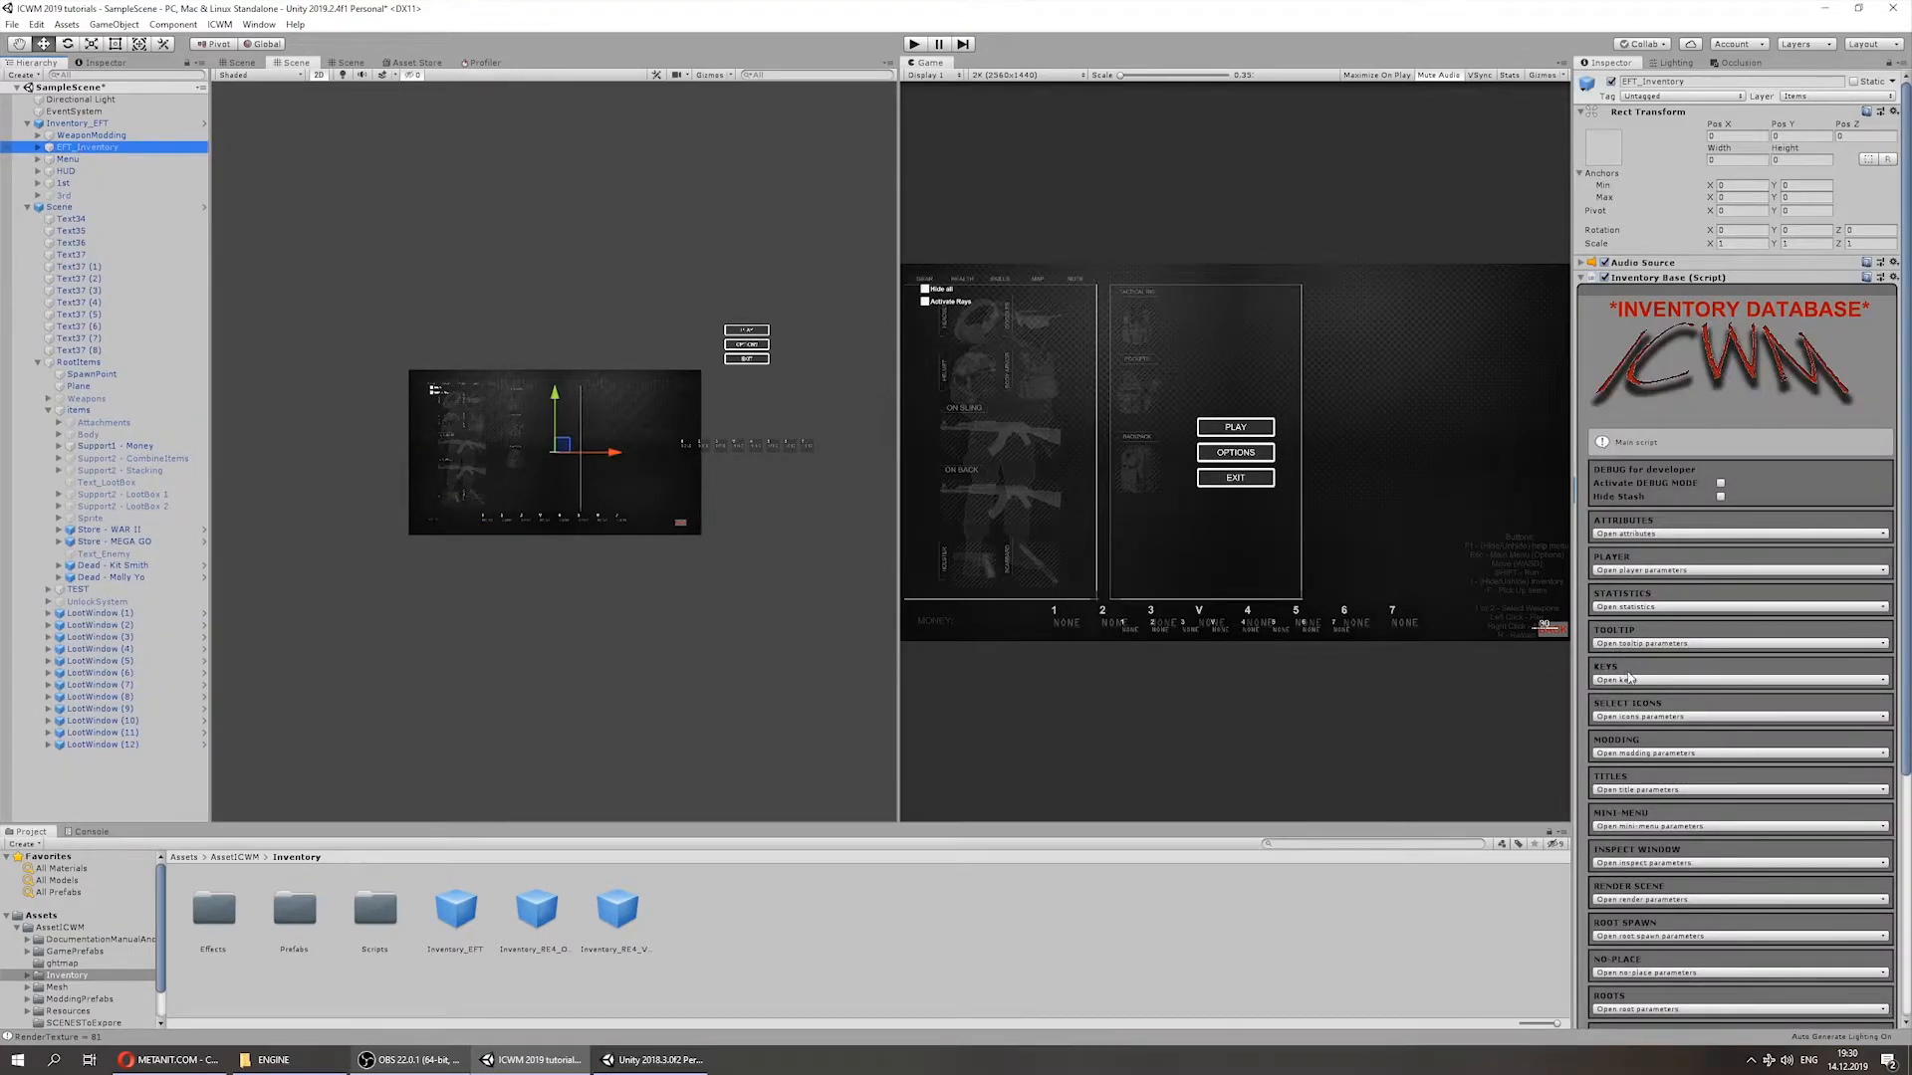
pyautogui.scroll(-5, 1630, 679)
pyautogui.click(1627, 558)
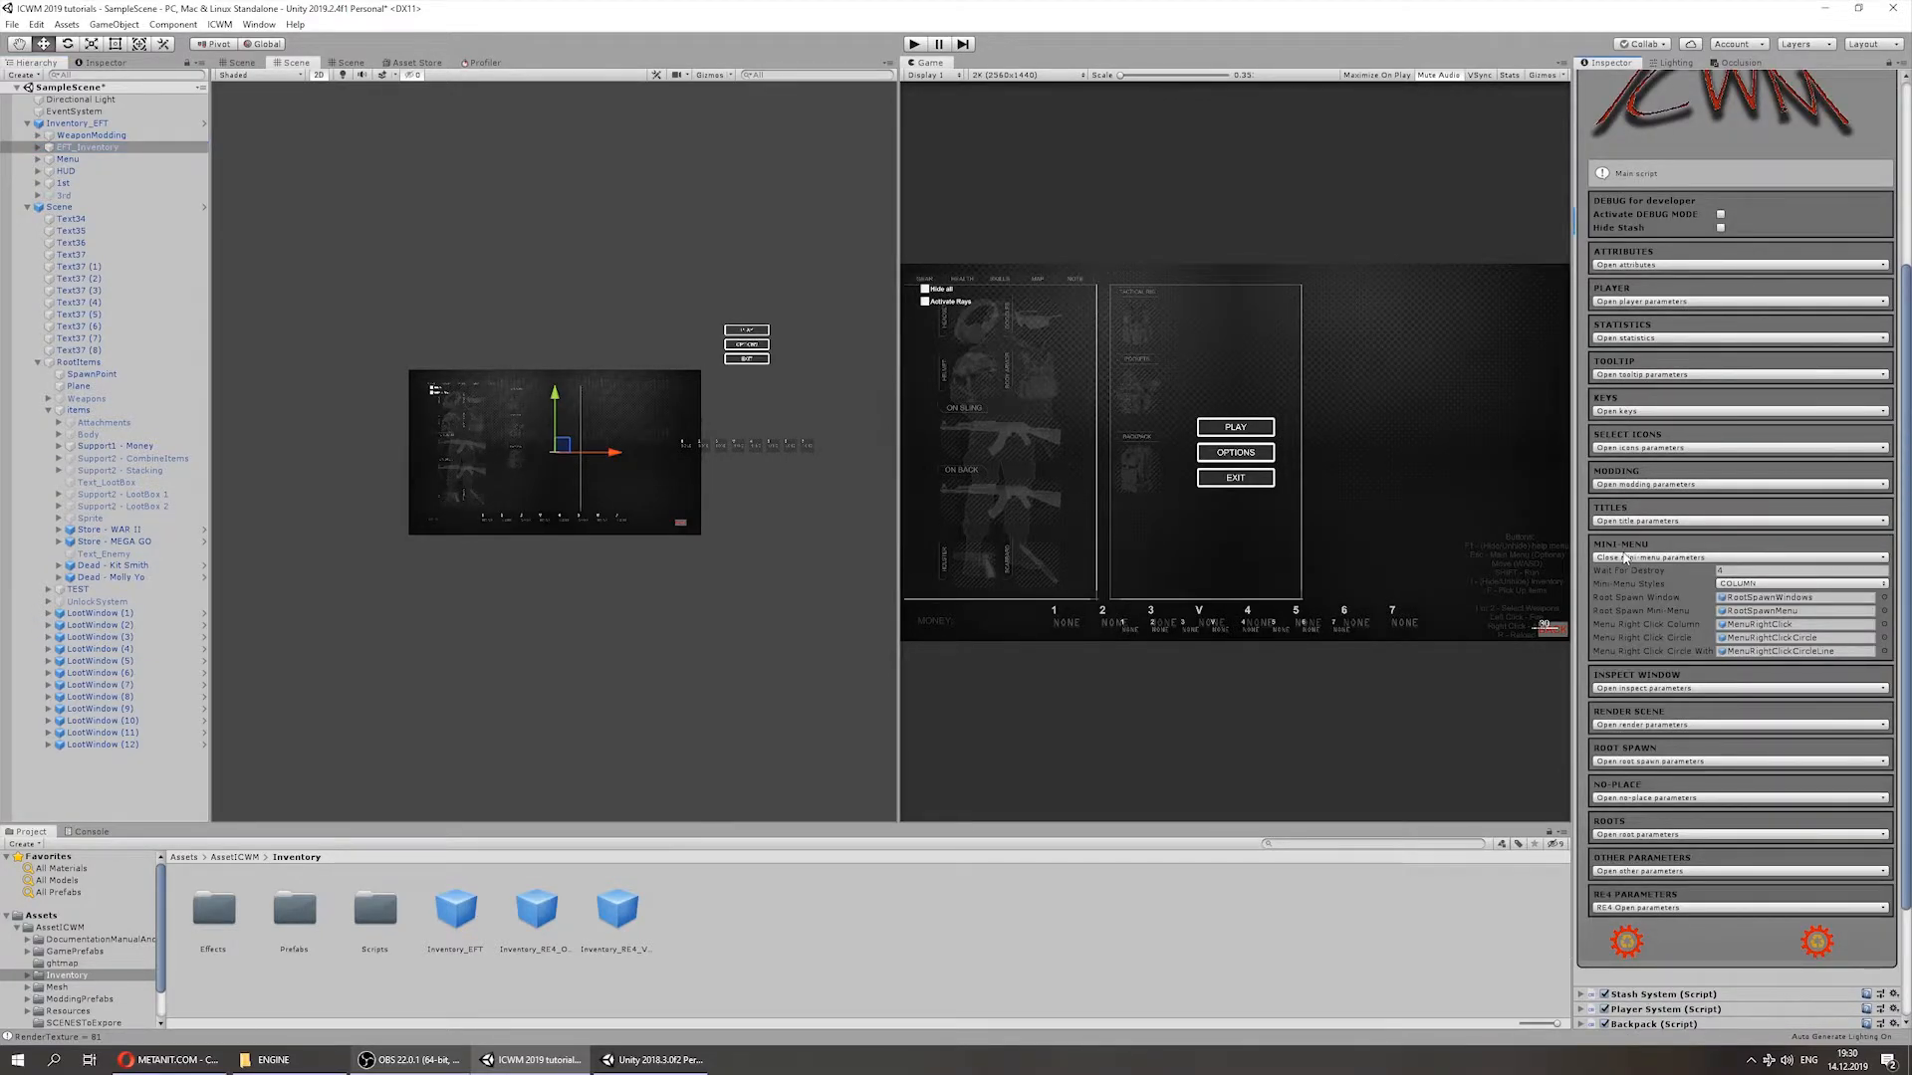
# Step: Run the game in an enlarged game view and open the backpack can's mini-menu to examine the COLUMN style
pyautogui.moveTo(898, 418); pyautogui.dragTo(438, 423)
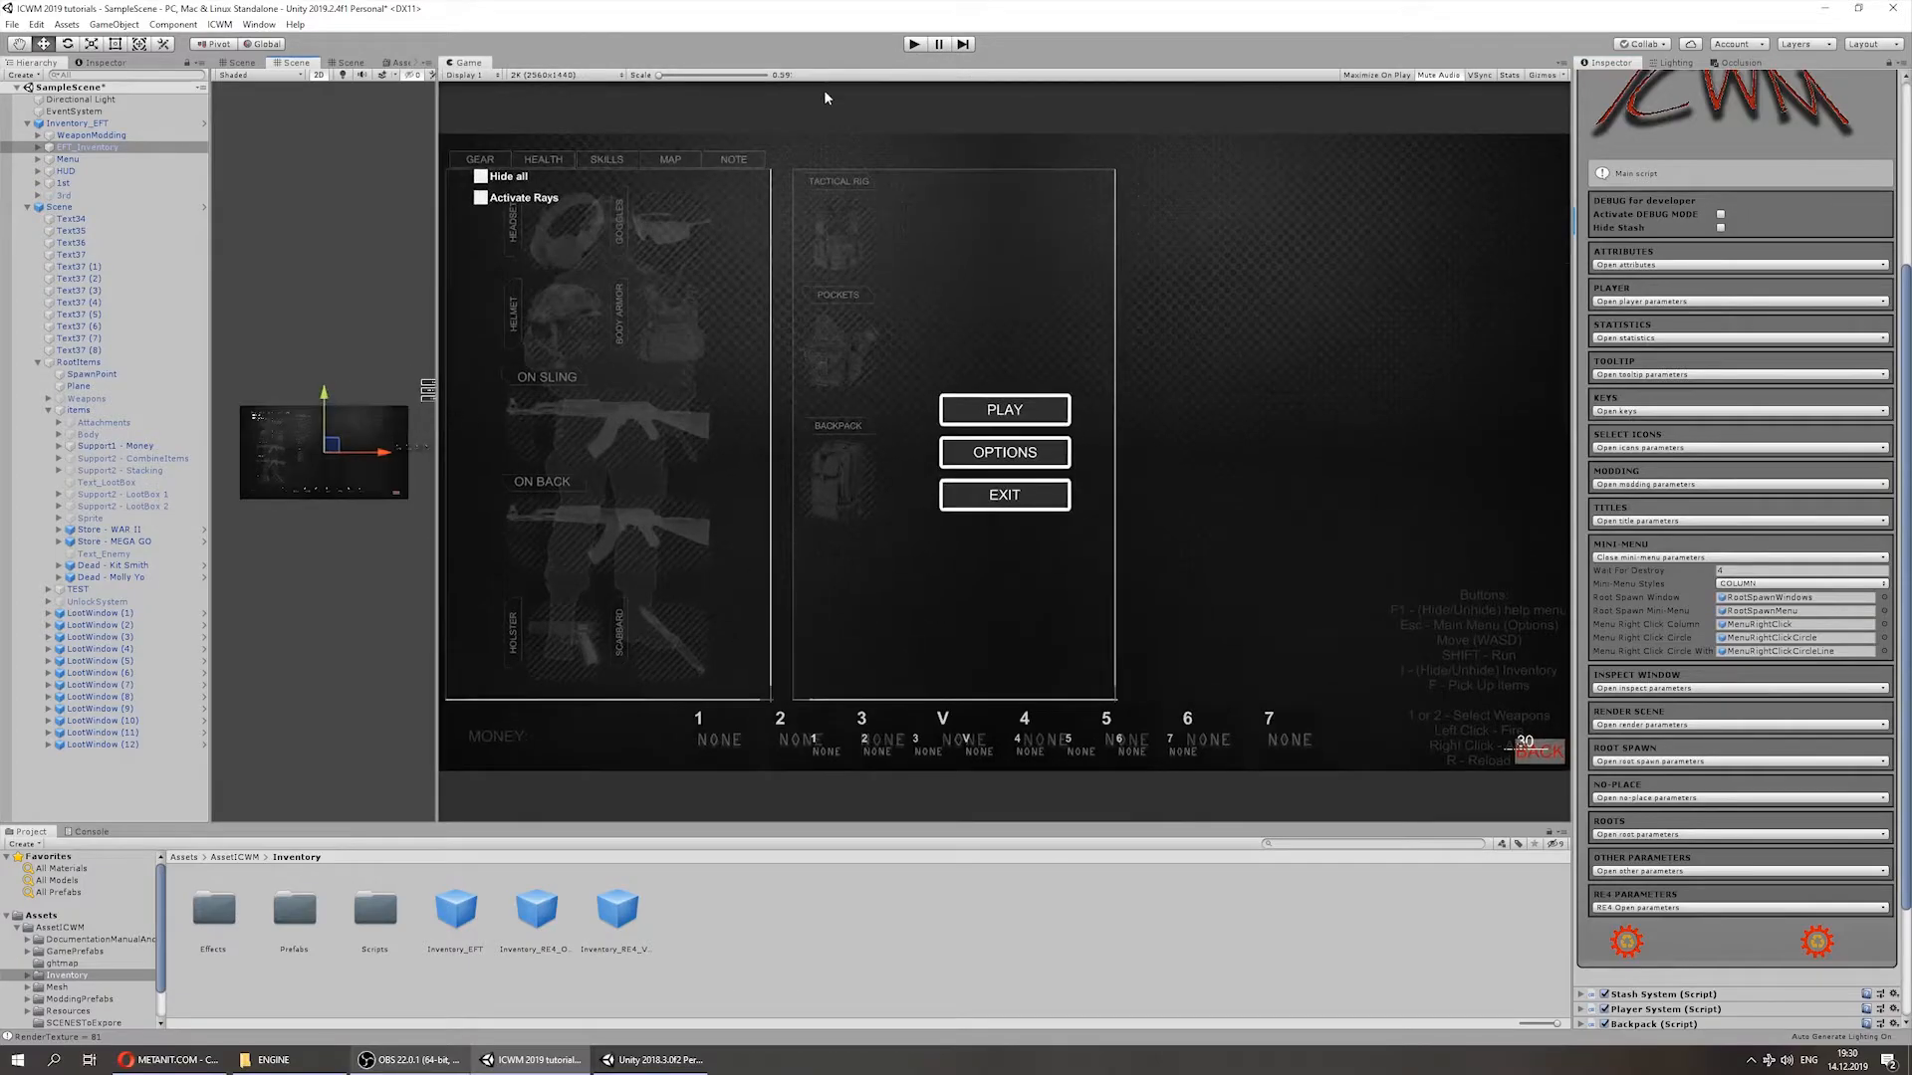
pyautogui.click(920, 45)
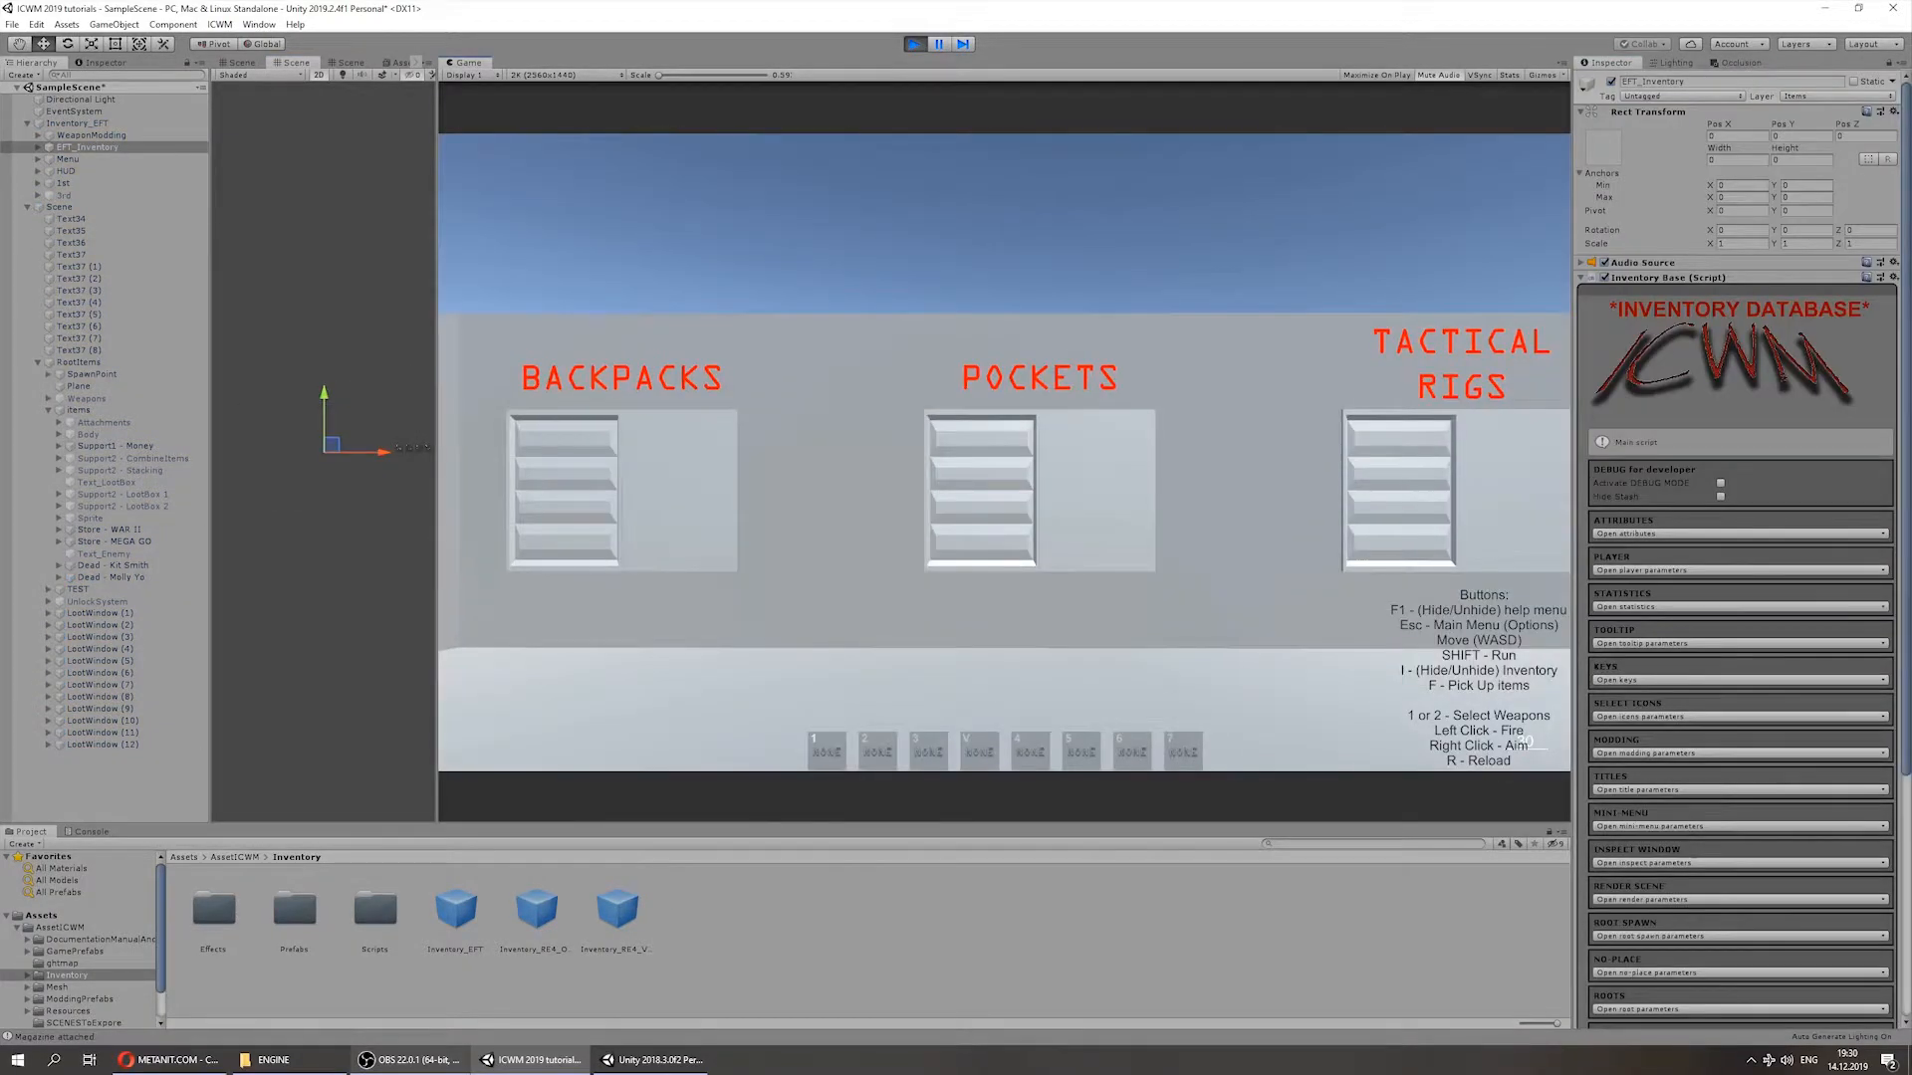
pyautogui.press('i')
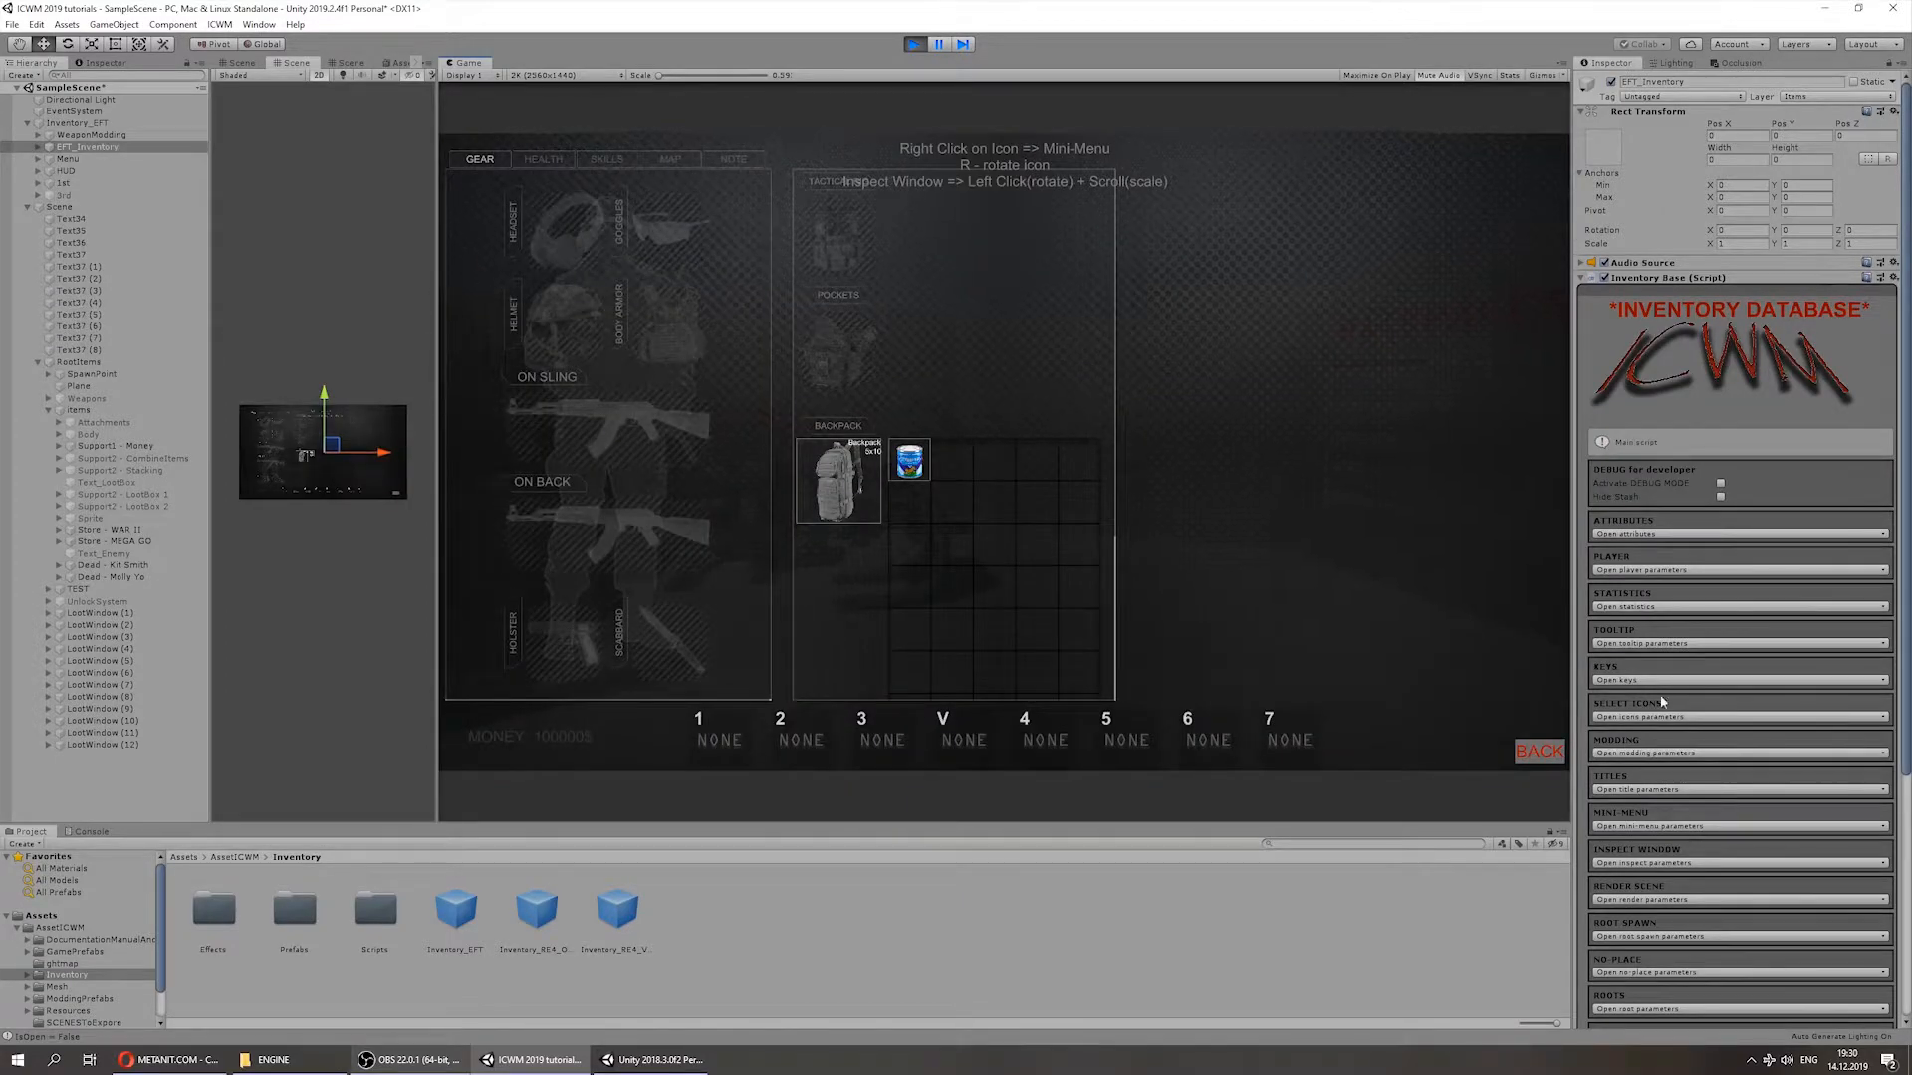
pyautogui.click(1632, 753)
pyautogui.click(1631, 754)
pyautogui.click(1612, 827)
pyautogui.scroll(-3, 1801, 772)
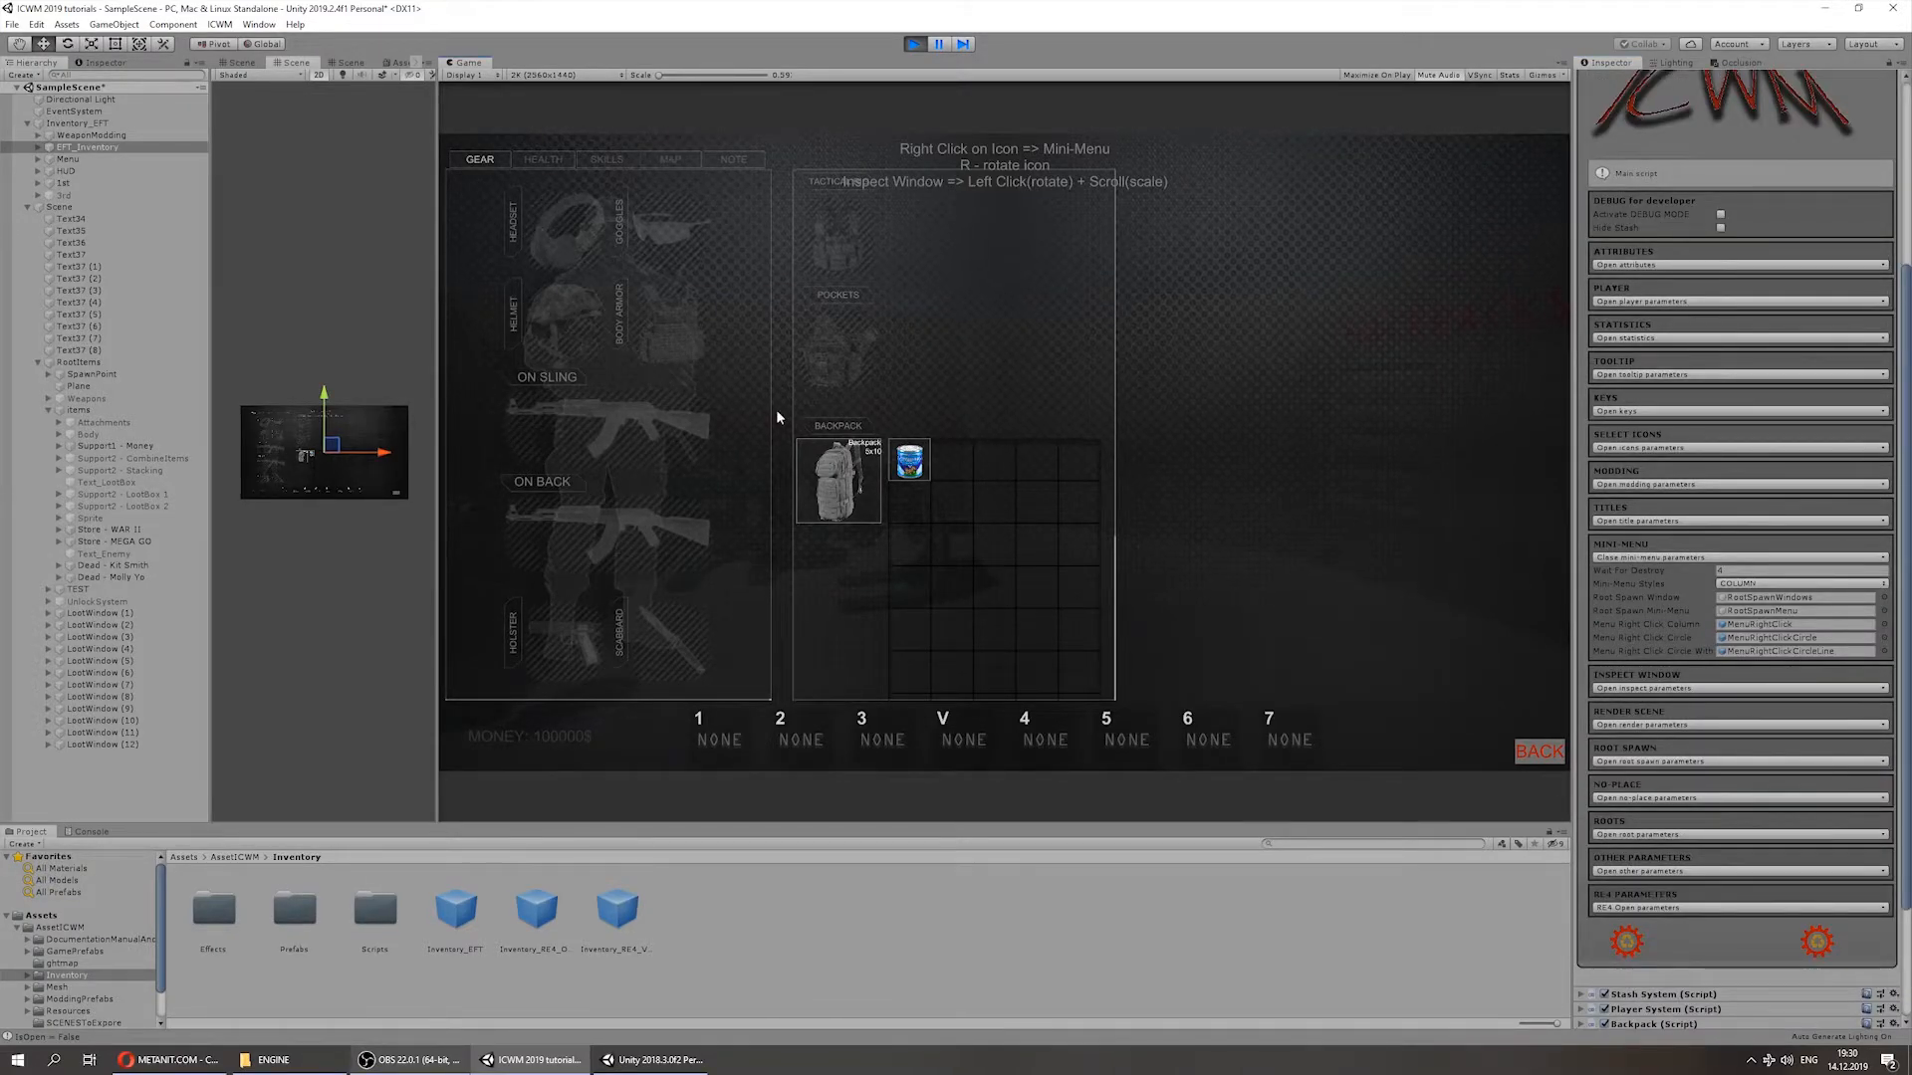
pyautogui.rightClick(926, 462)
pyautogui.rightClick(911, 454)
# Step: Set Mini Menu Styles to CIRCLE during play and open the can's mini-menu to examine the style
pyautogui.click(1767, 584)
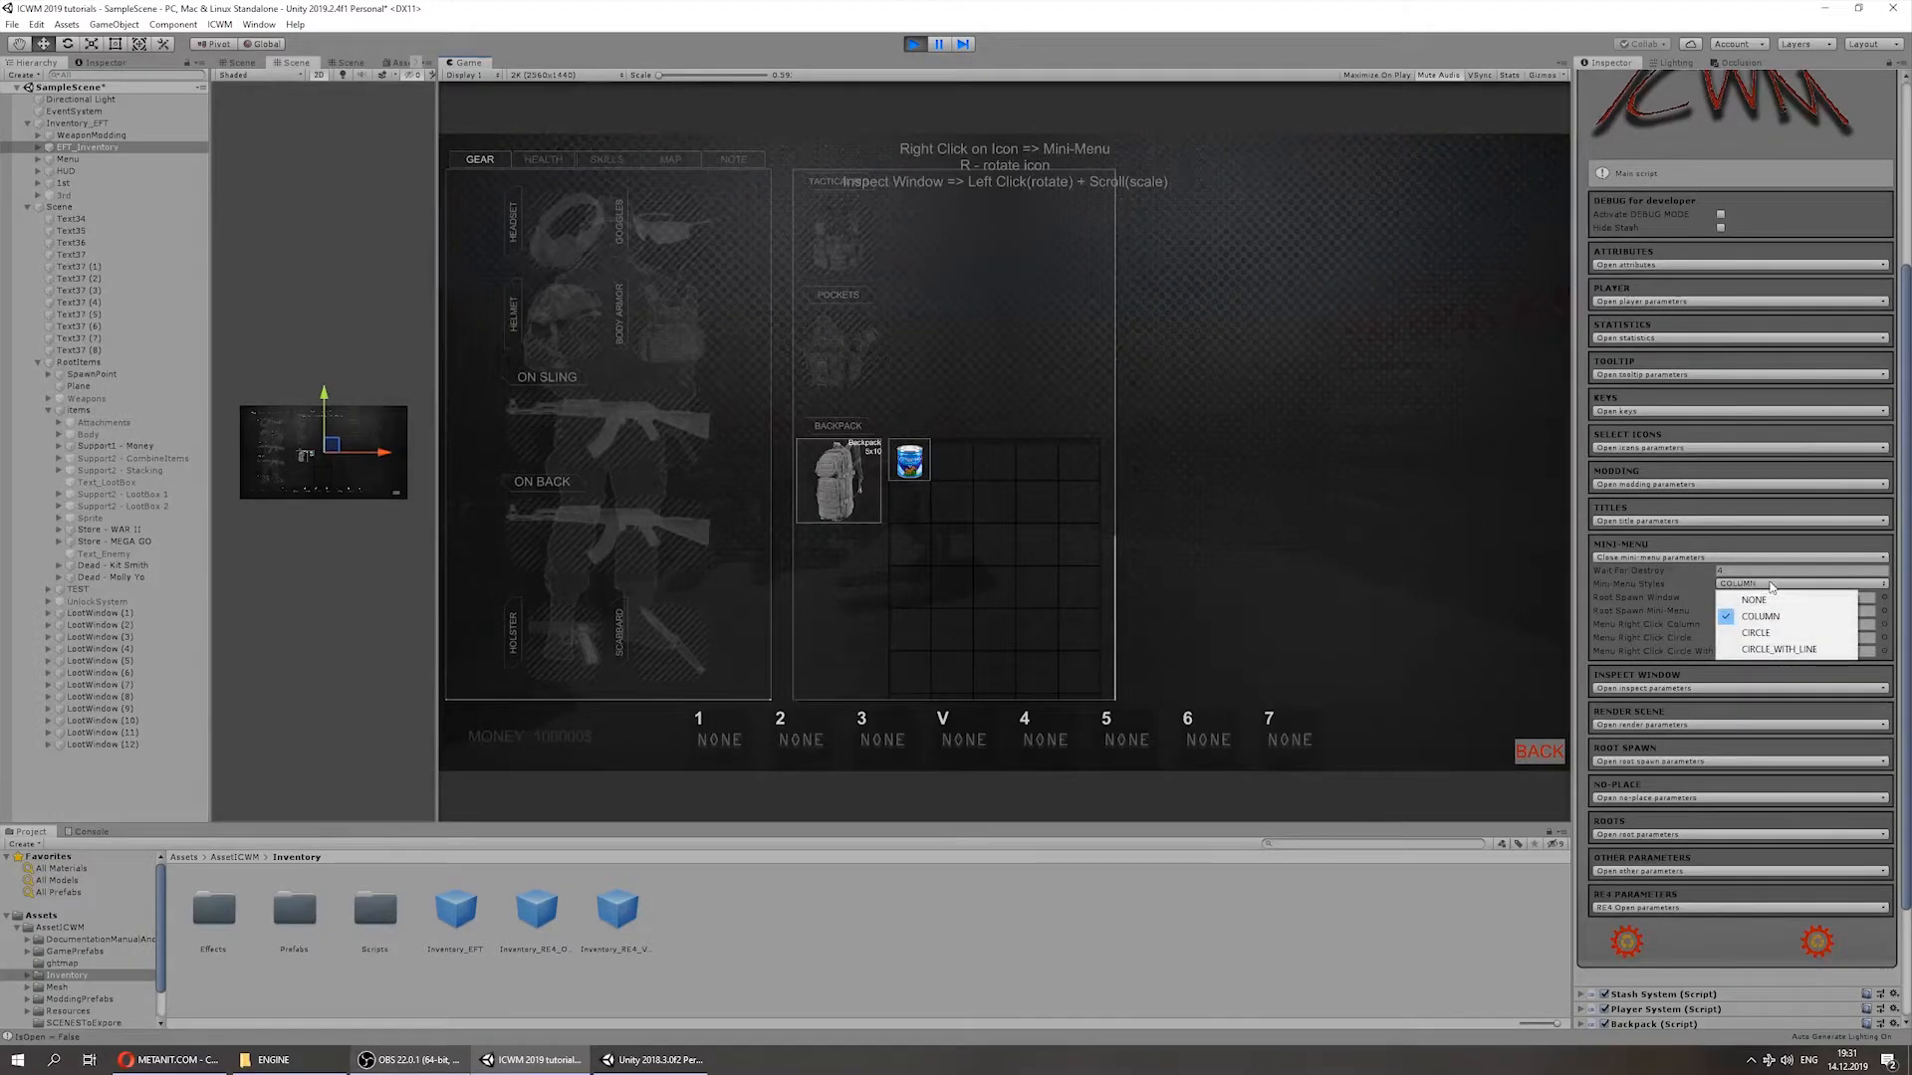
pyautogui.click(1767, 634)
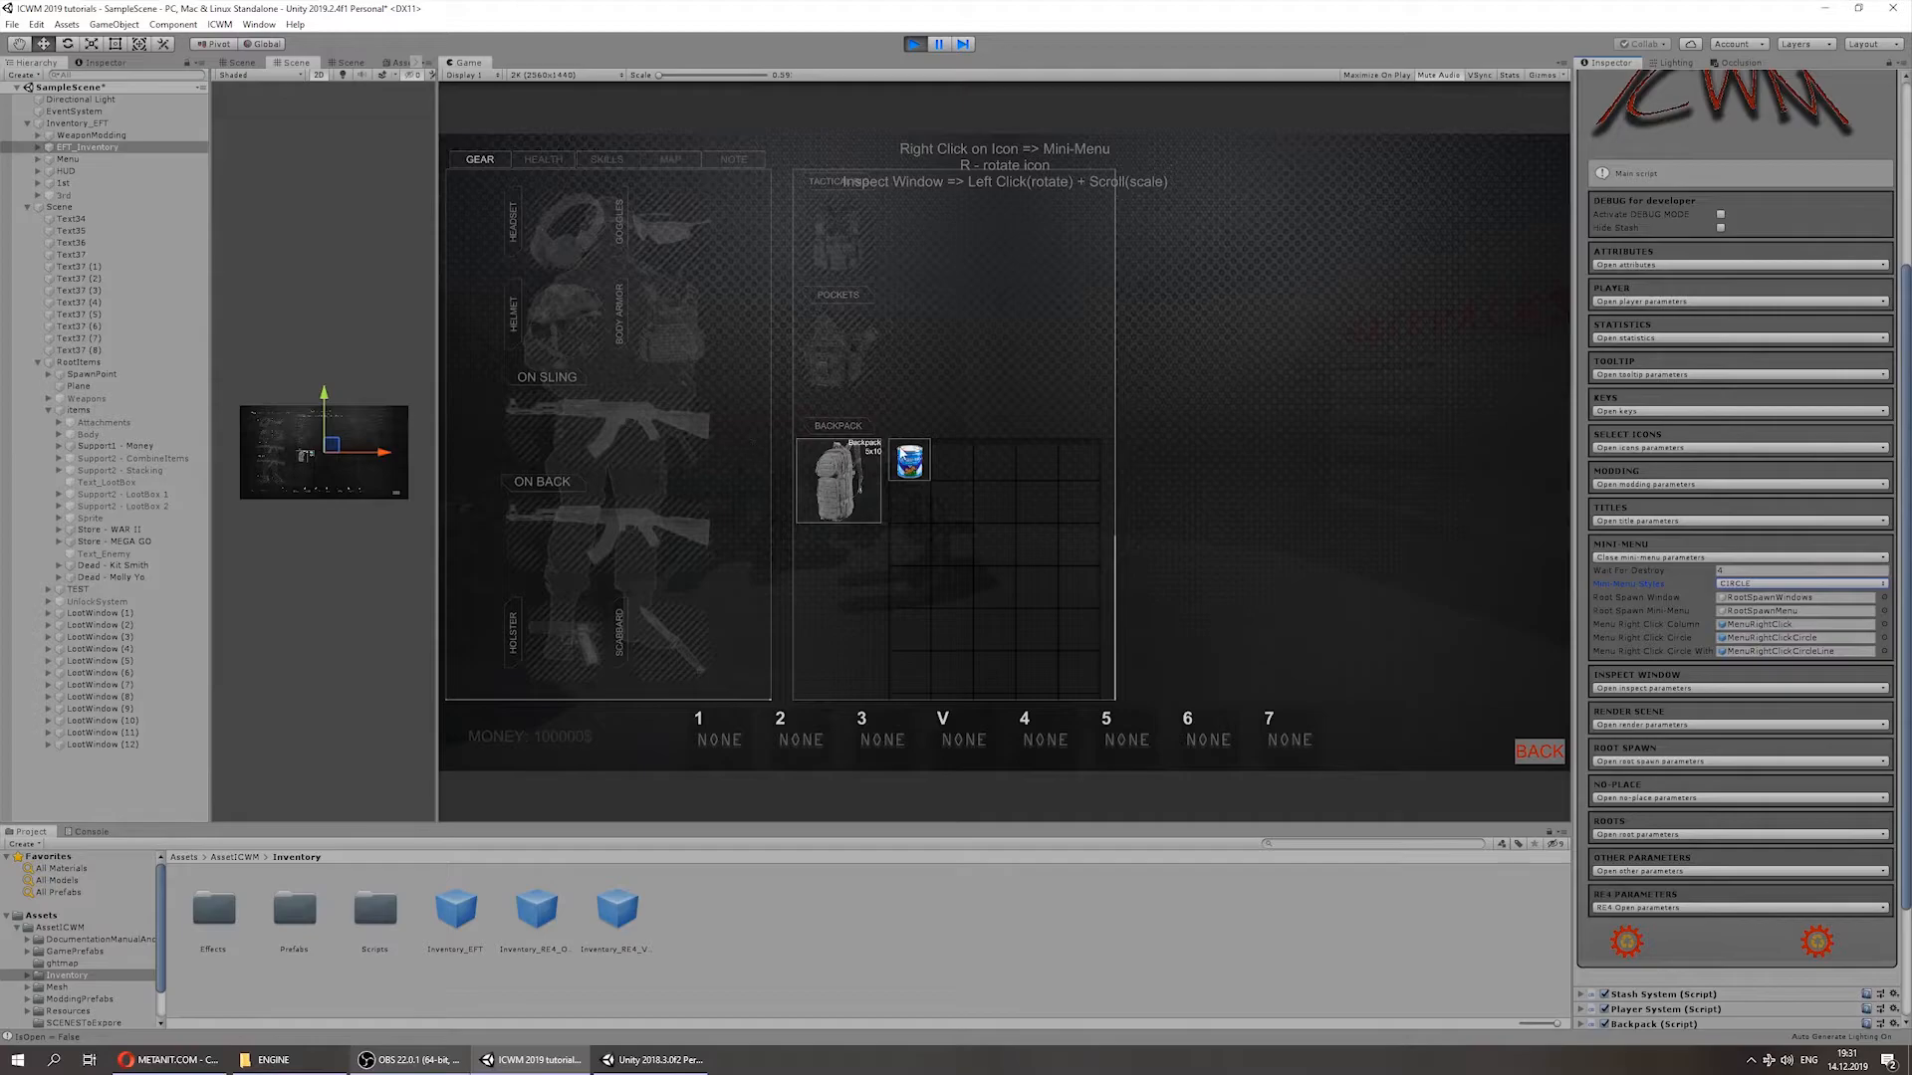
pyautogui.rightClick(909, 460)
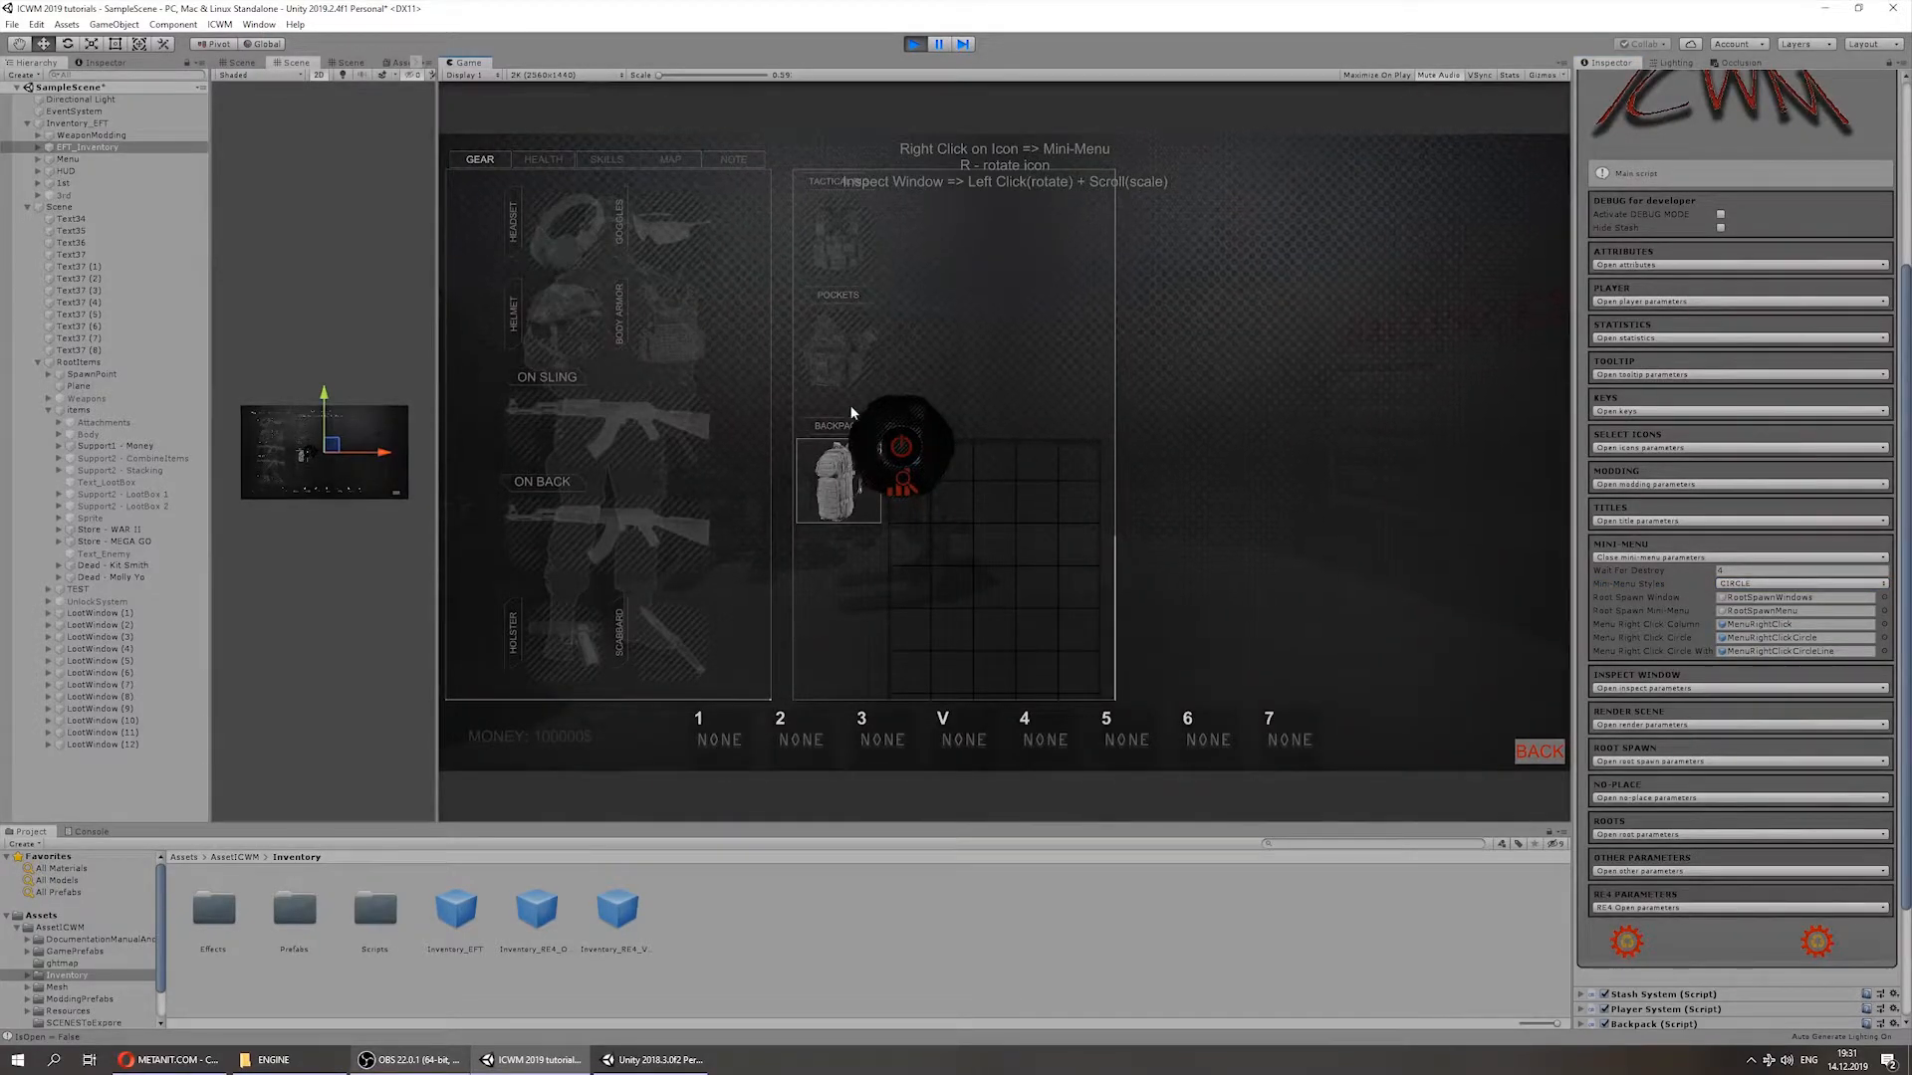
pyautogui.rightClick(907, 455)
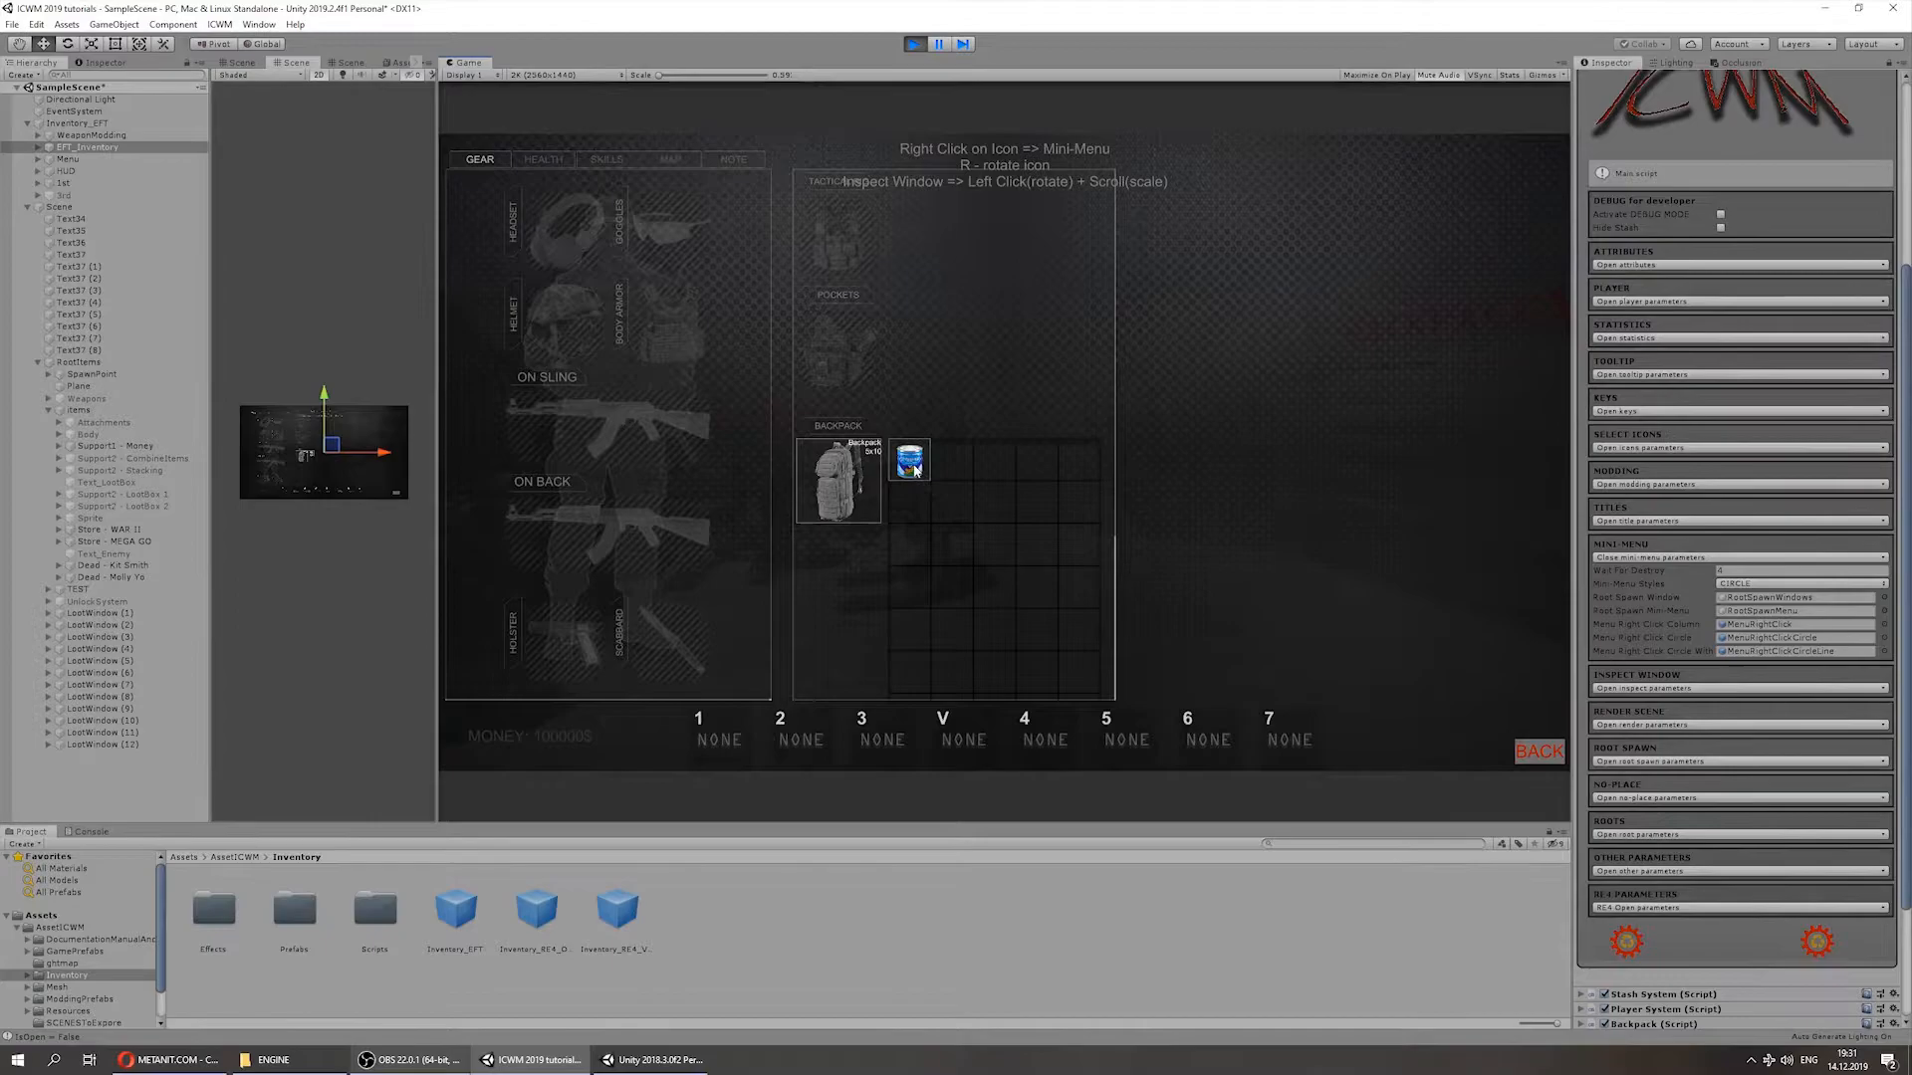
pyautogui.rightClick(909, 462)
# Step: Pick up the axe from the table, move it into the backpack grid, and open its circular mini-menu
pyautogui.click(1545, 758)
pyautogui.press('w')
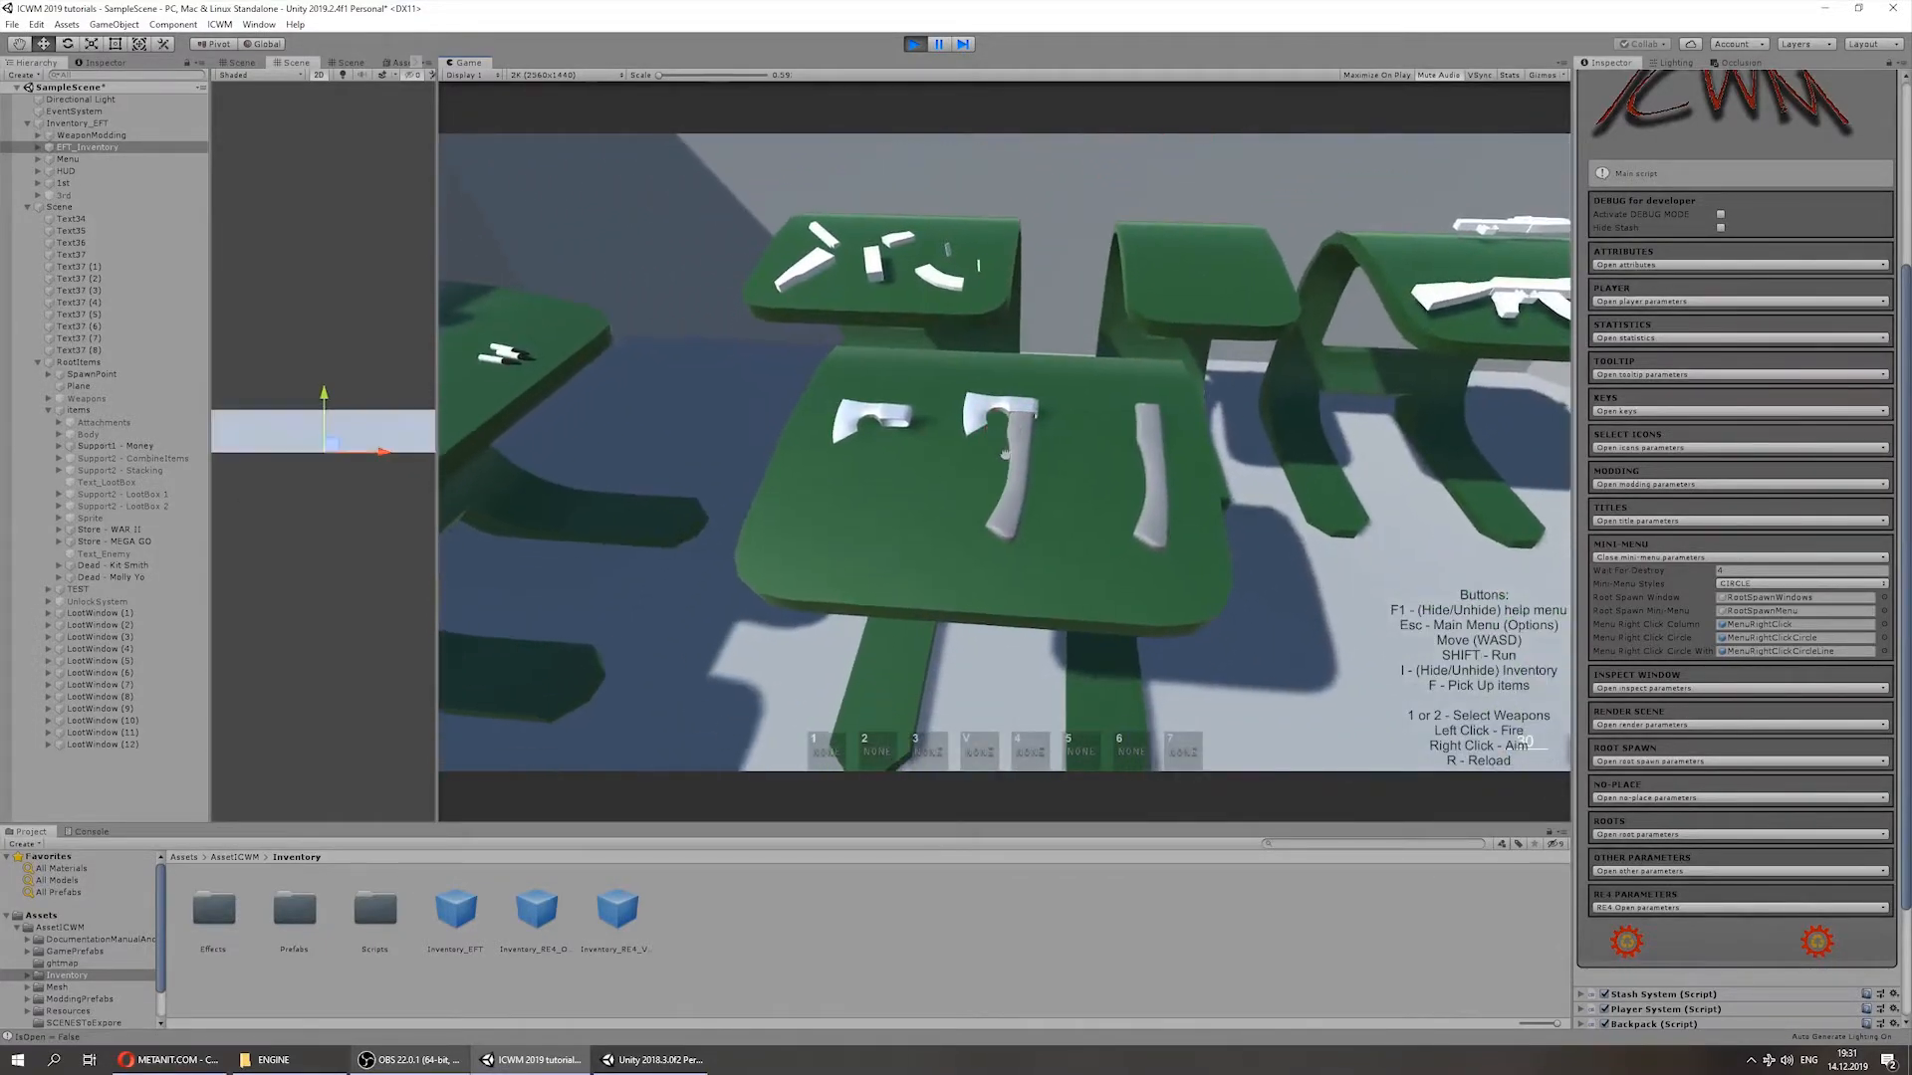
pyautogui.press('i')
pyautogui.moveTo(685, 611); pyautogui.dragTo(951, 523)
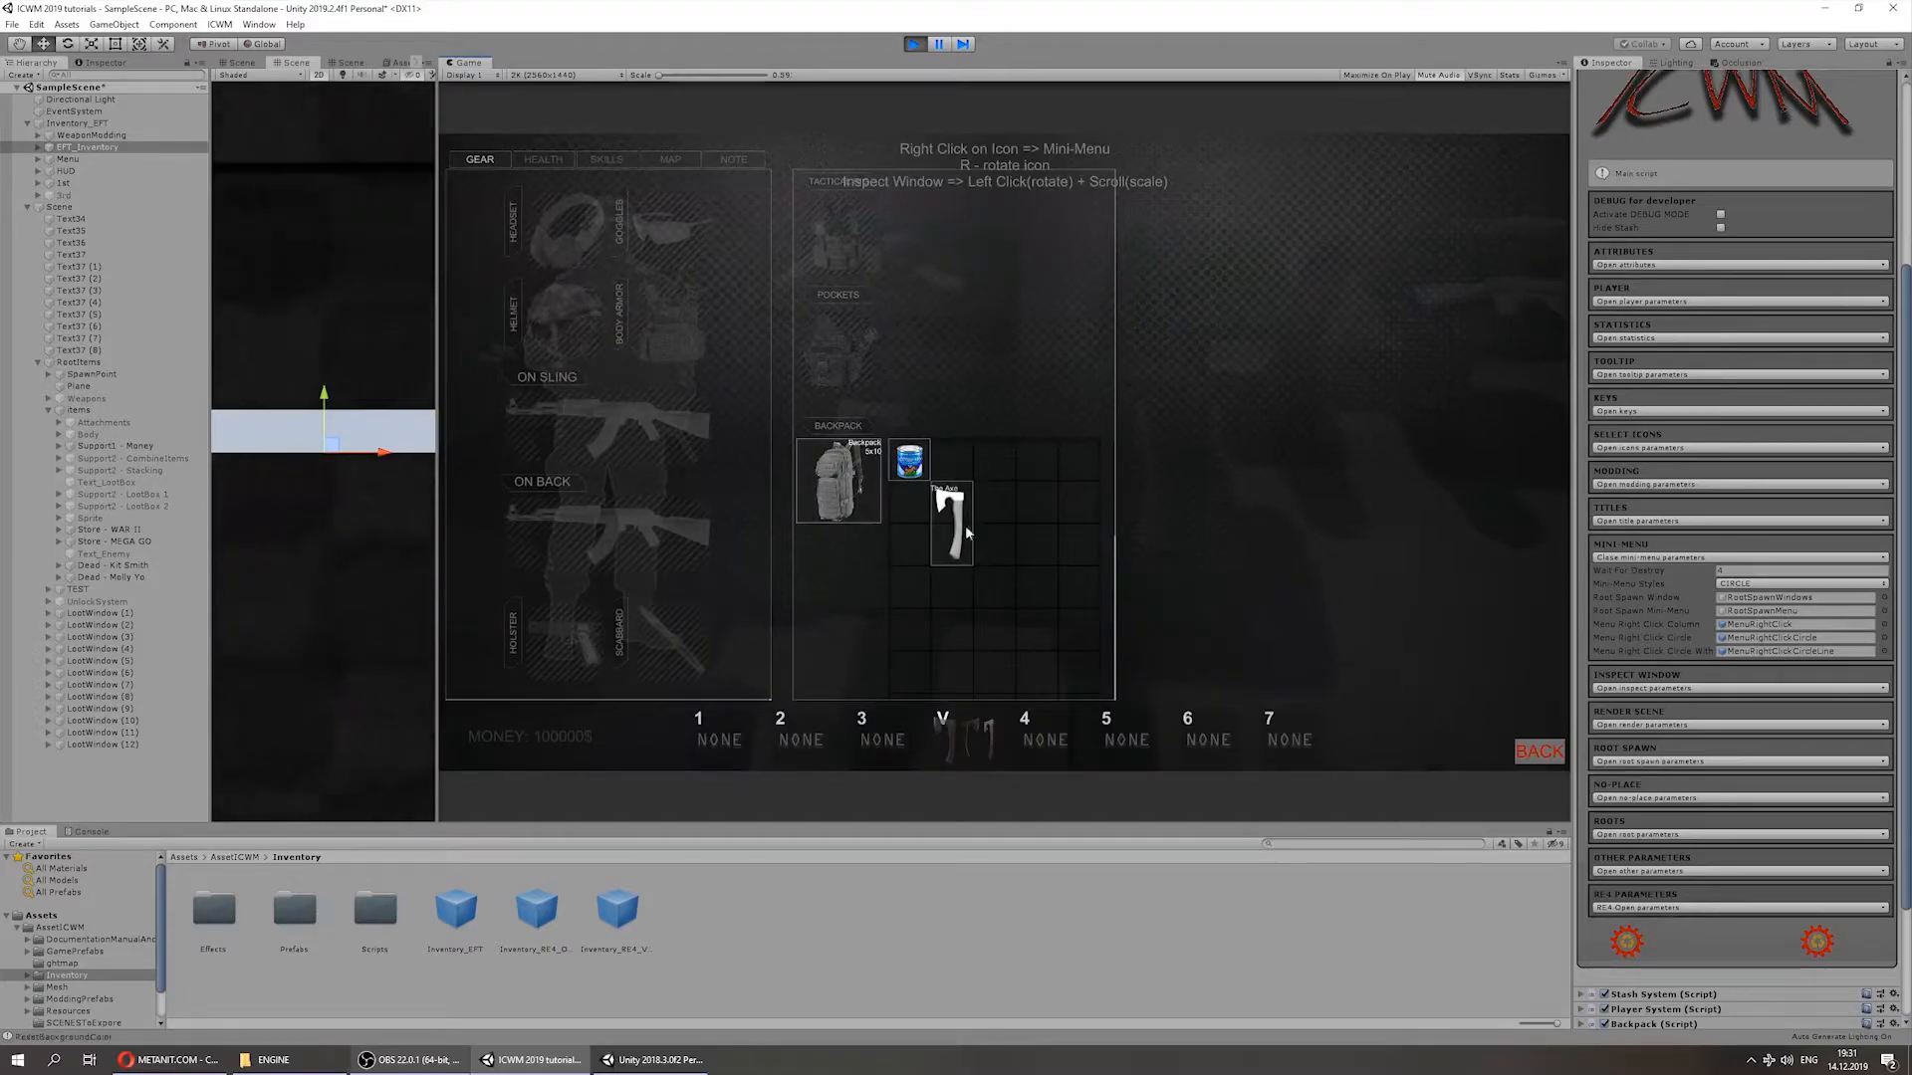
pyautogui.rightClick(956, 525)
# Step: Set Mini Menu Styles to CIRCLE_WITH_LINE, examine the axe's mini-menu in that style, and stop the game
pyautogui.click(1792, 584)
pyautogui.click(1744, 640)
pyautogui.rightClick(953, 513)
pyautogui.rightClick(962, 547)
pyautogui.rightClick(952, 502)
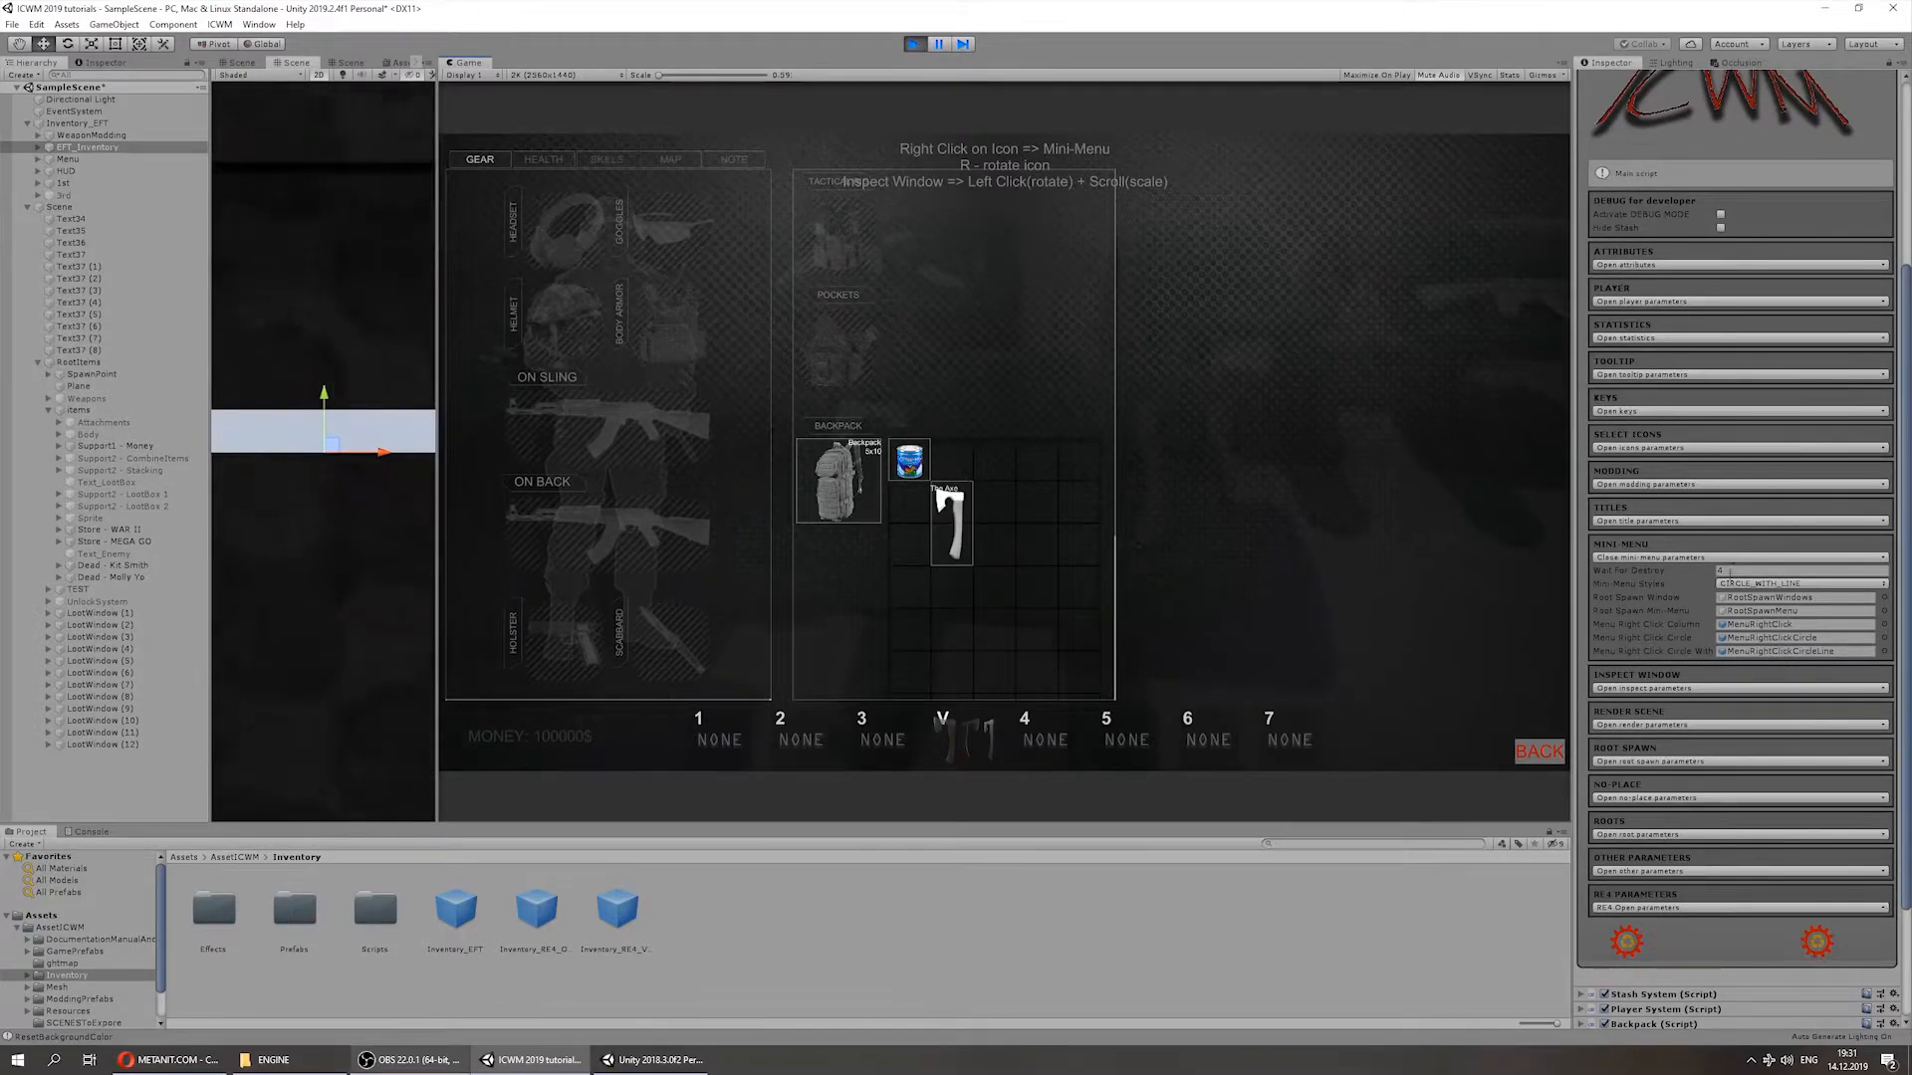
pyautogui.hotkey('ctrl', 'p')
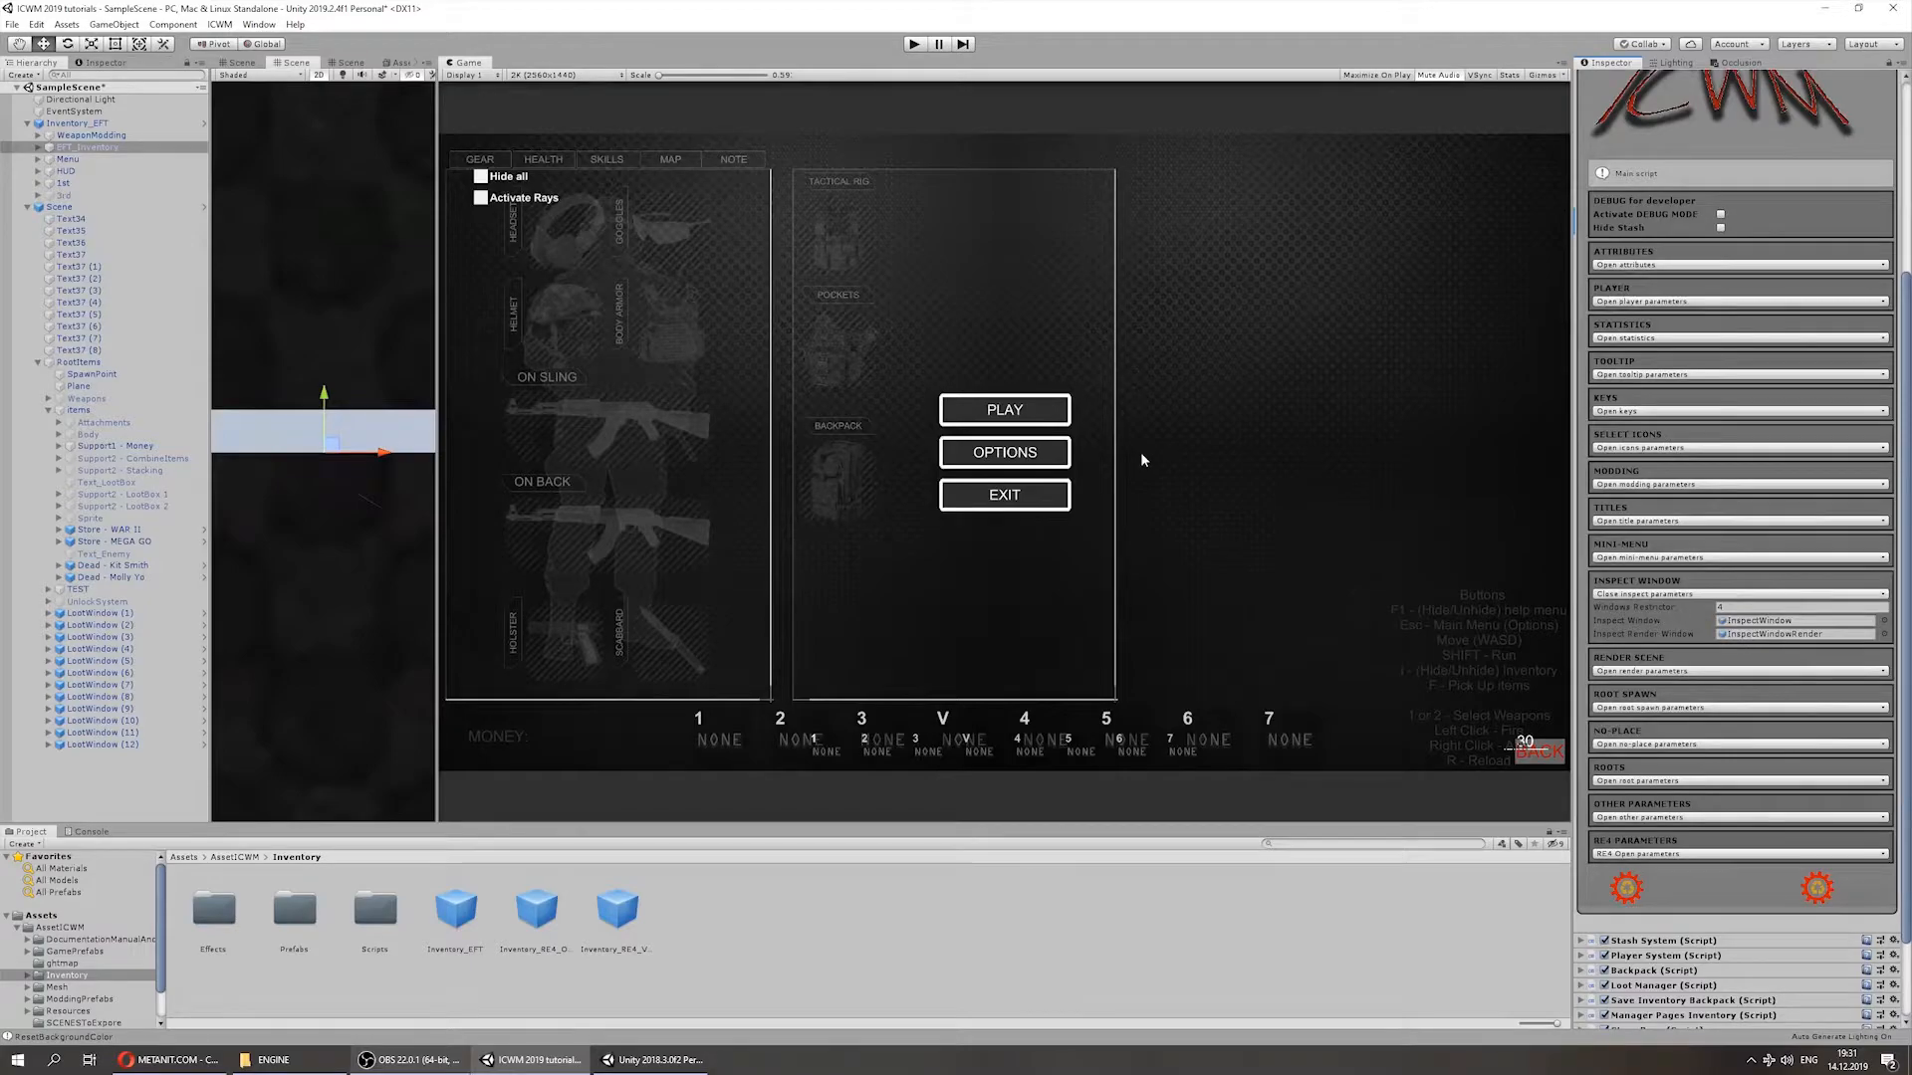
# Step: Run the game and pick up the Ak47M1 rifle, water bottle, large backpack and bullets
pyautogui.click(914, 45)
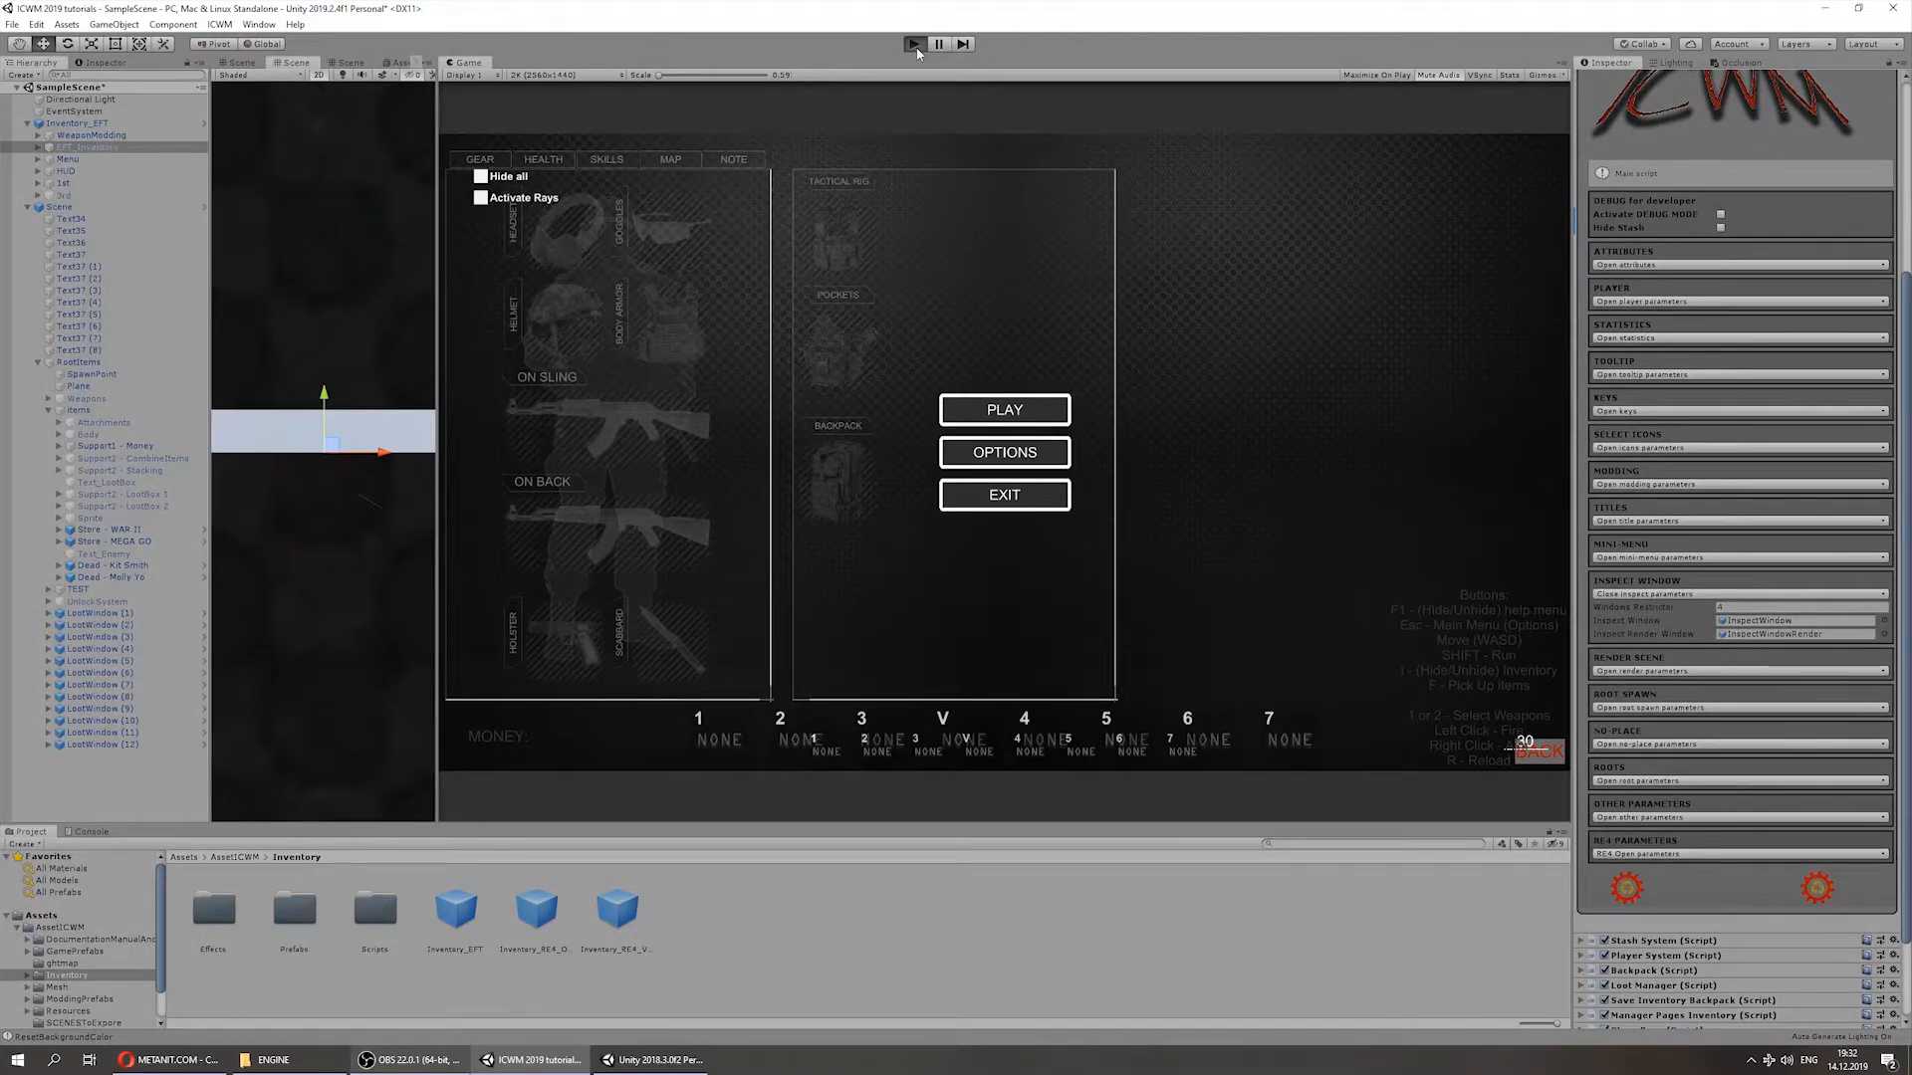
pyautogui.press('w')
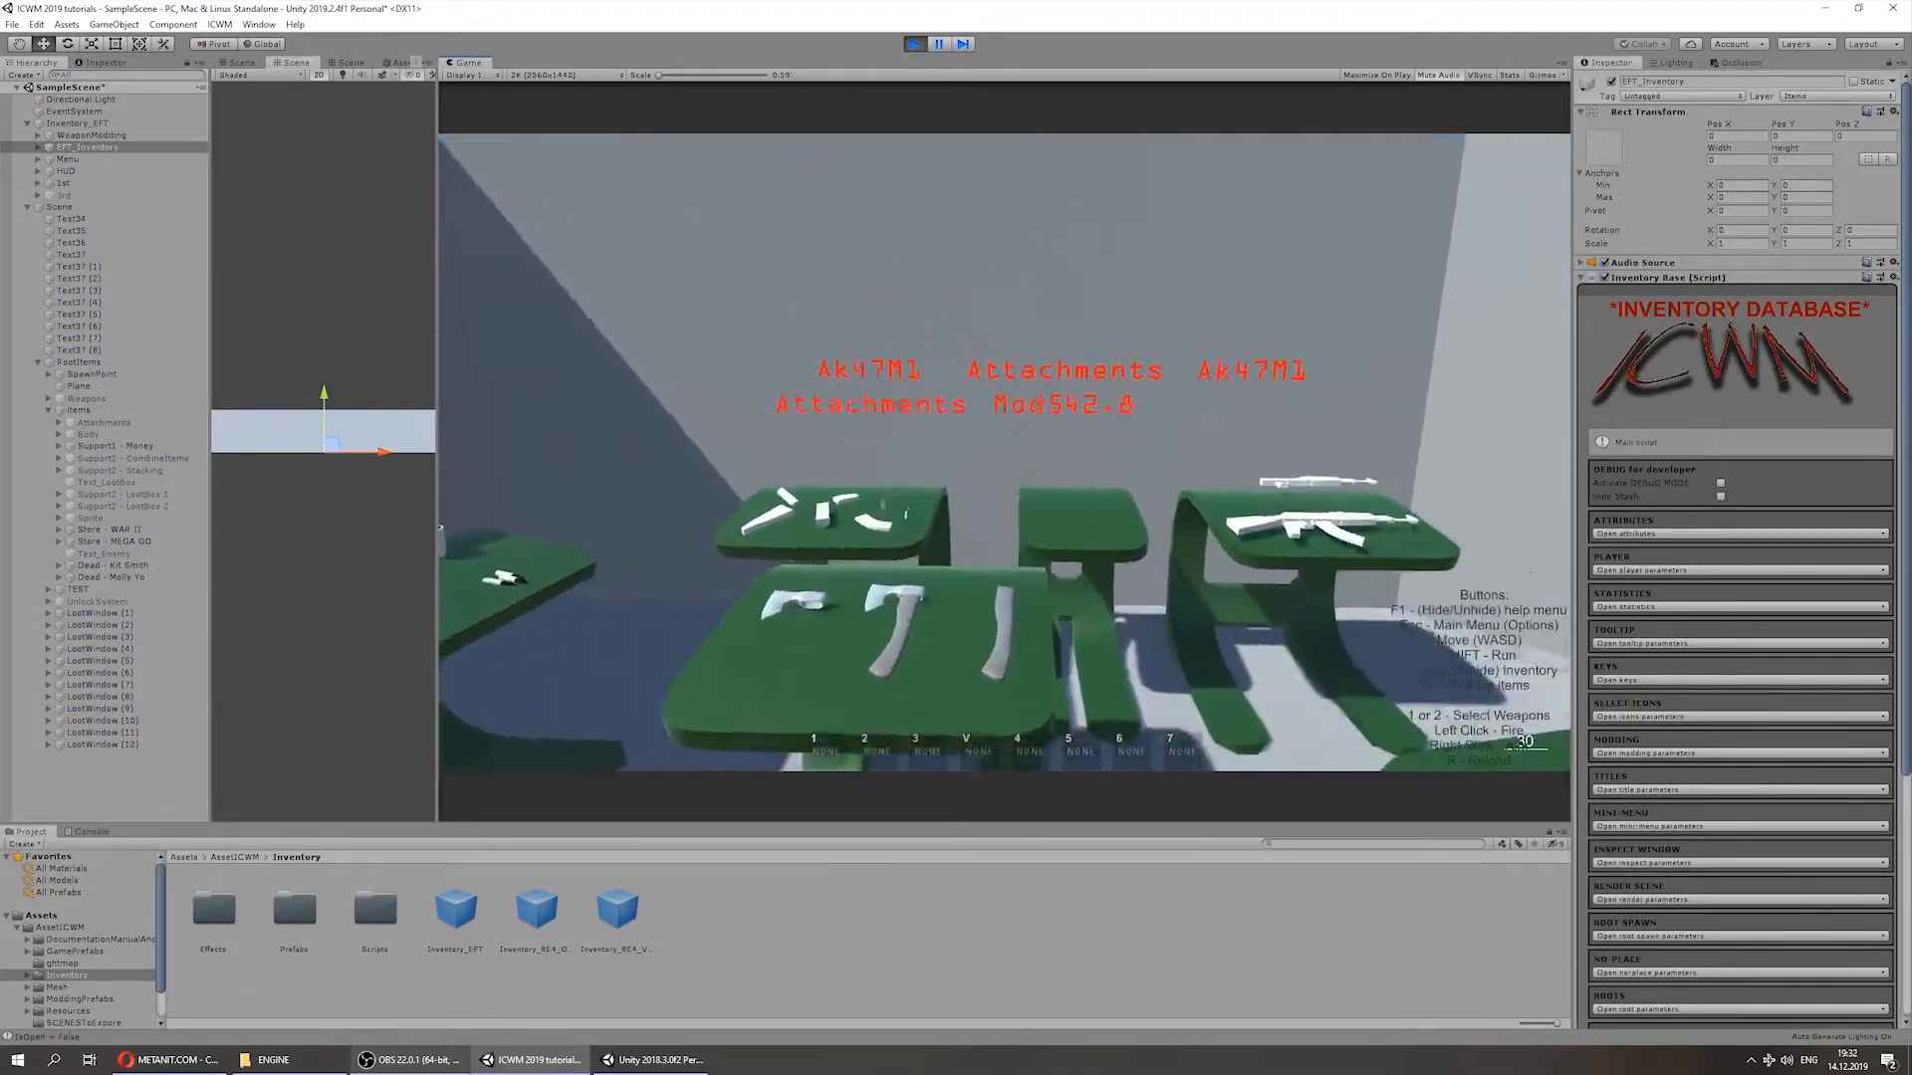
pyautogui.press('f')
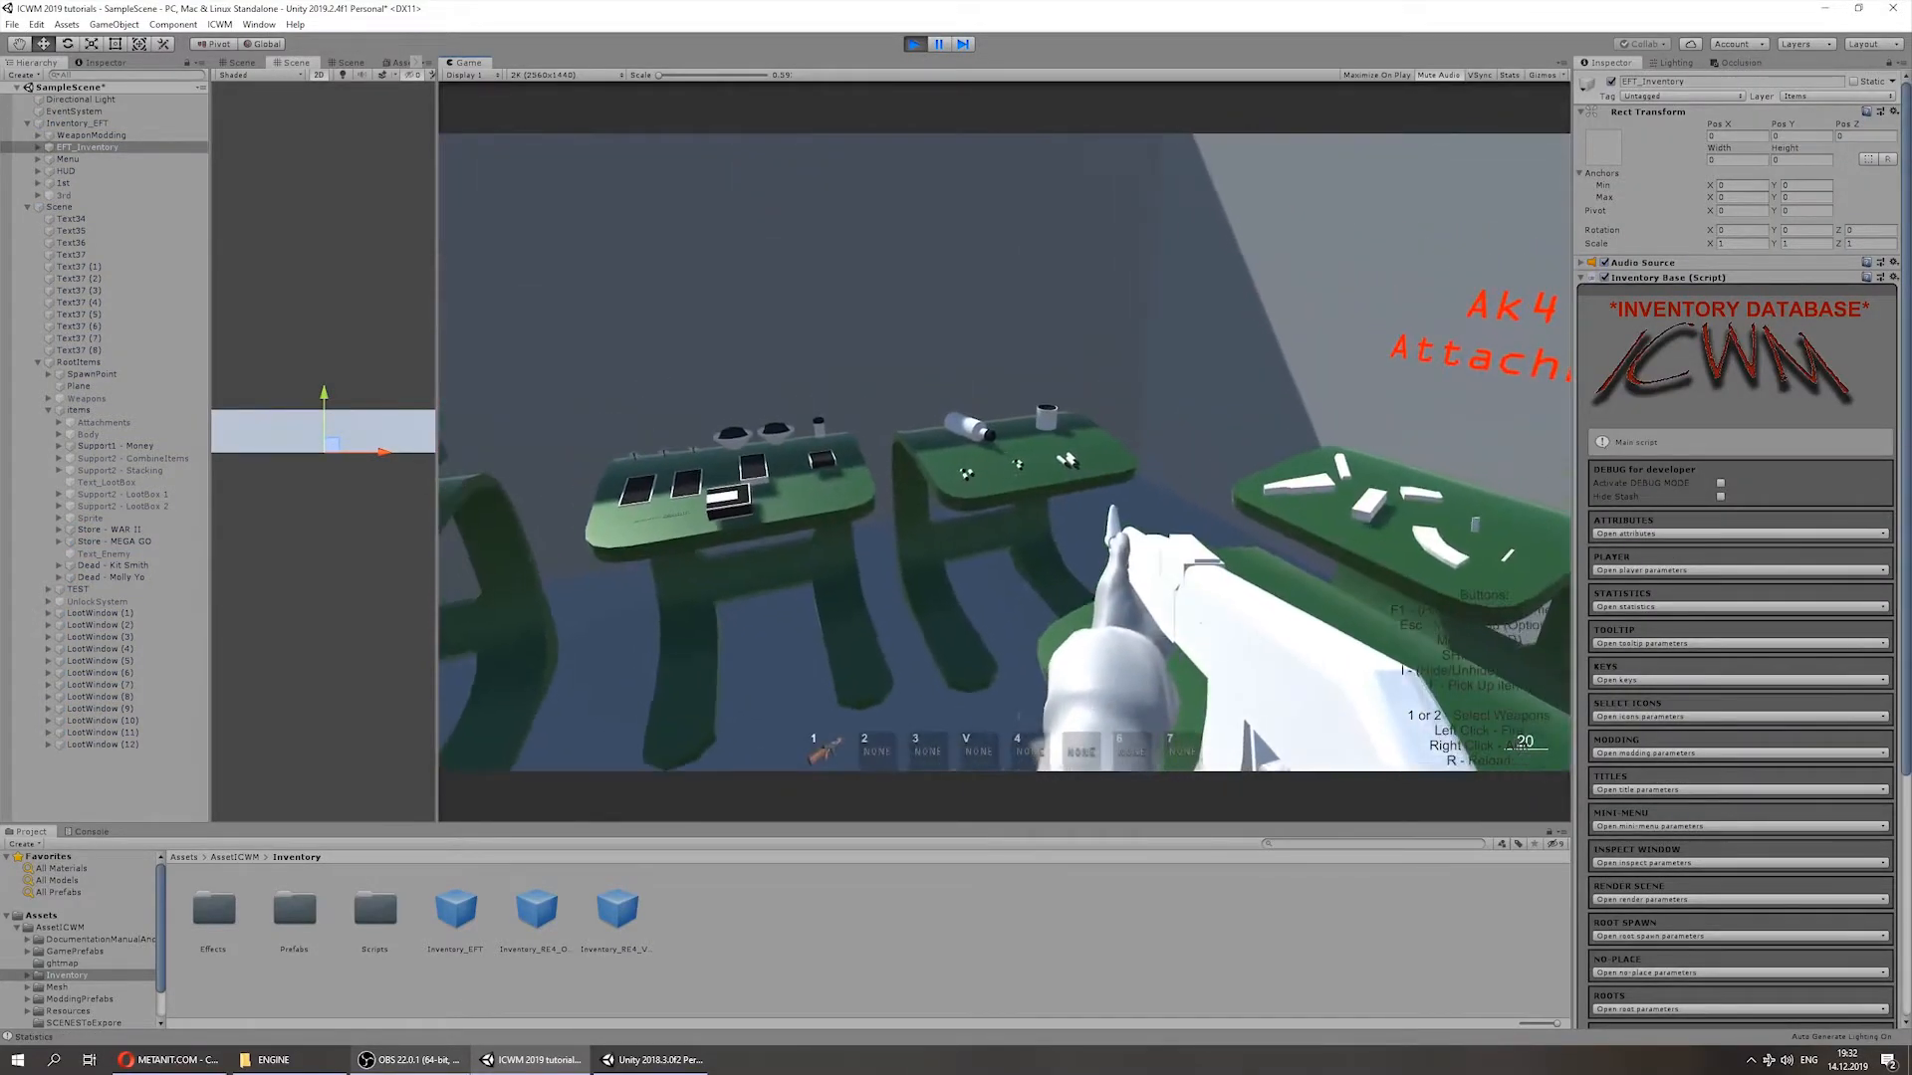
pyautogui.press('f')
# Step: Open the inventory, inspect the Bullet 9x19, reposition its inspect window, and review the bullet's statistics and description
pyautogui.press('Tab')
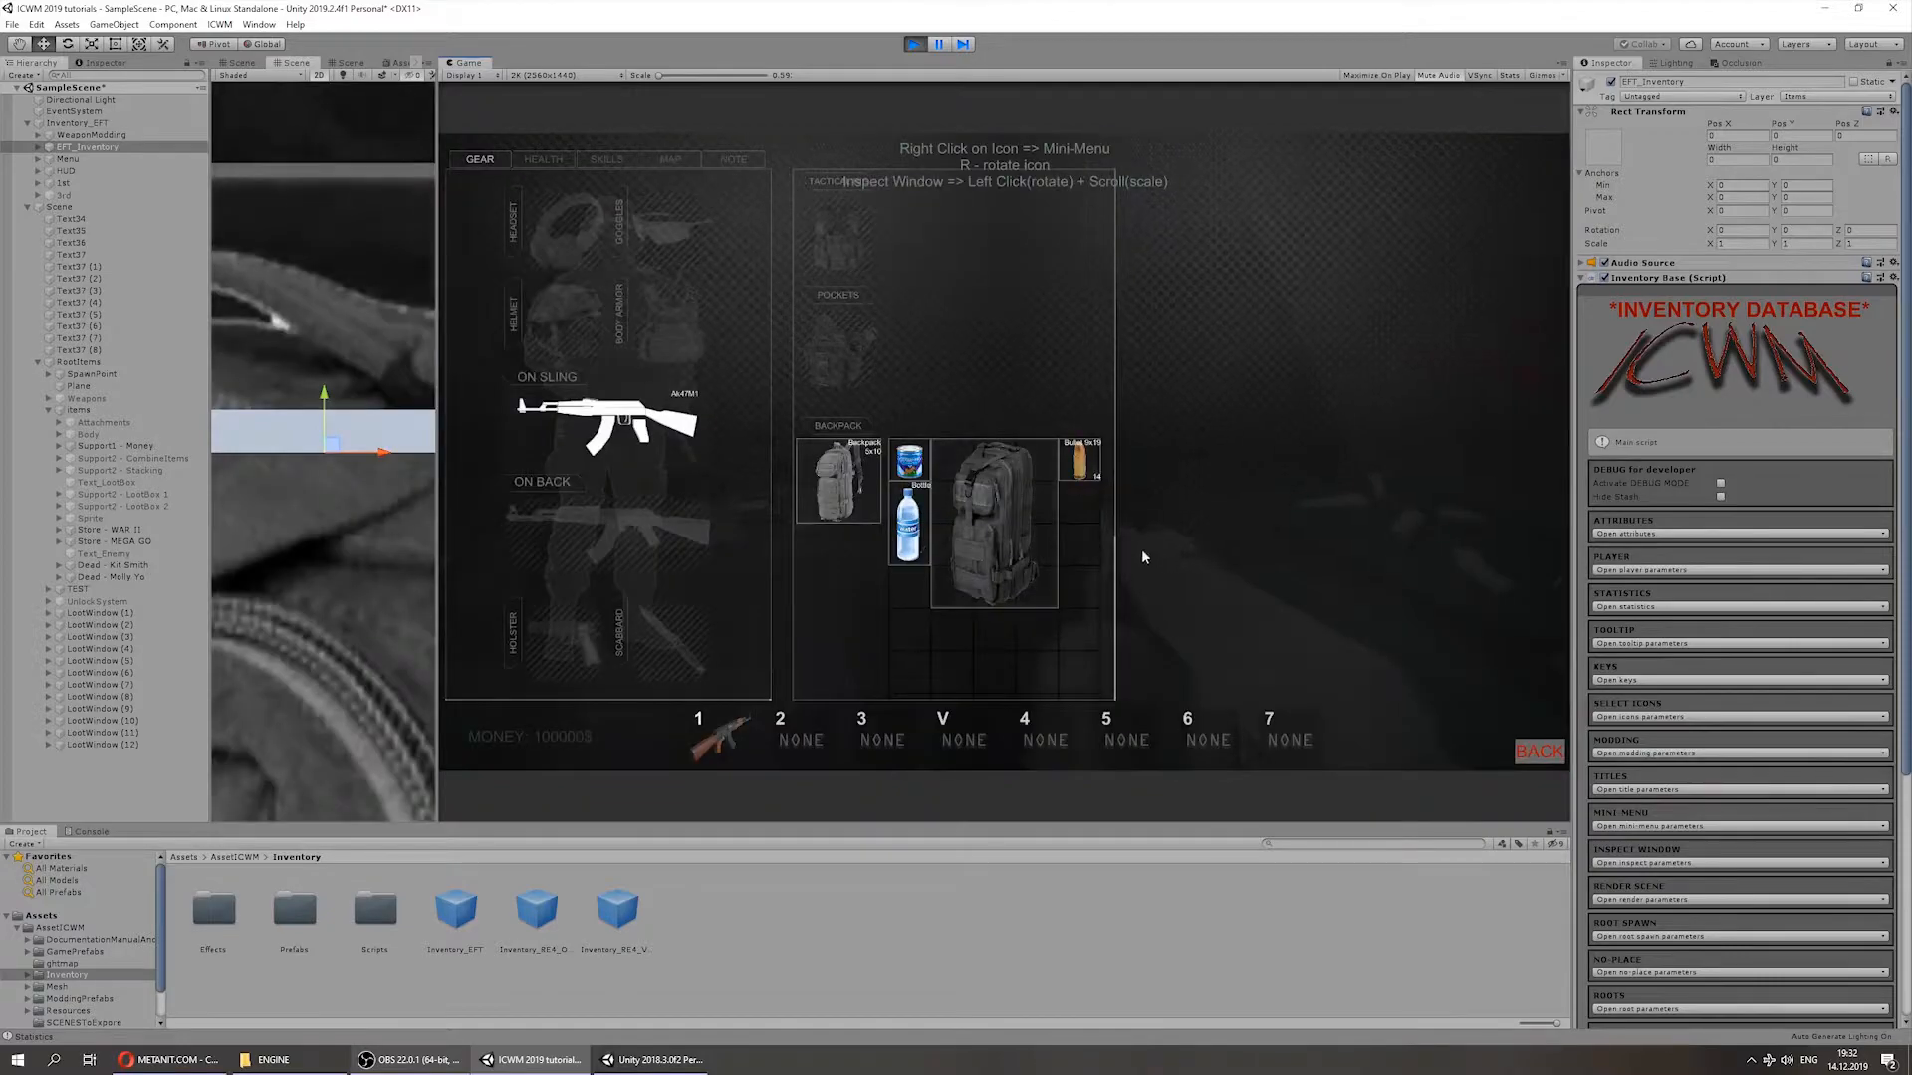
pyautogui.rightClick(1077, 458)
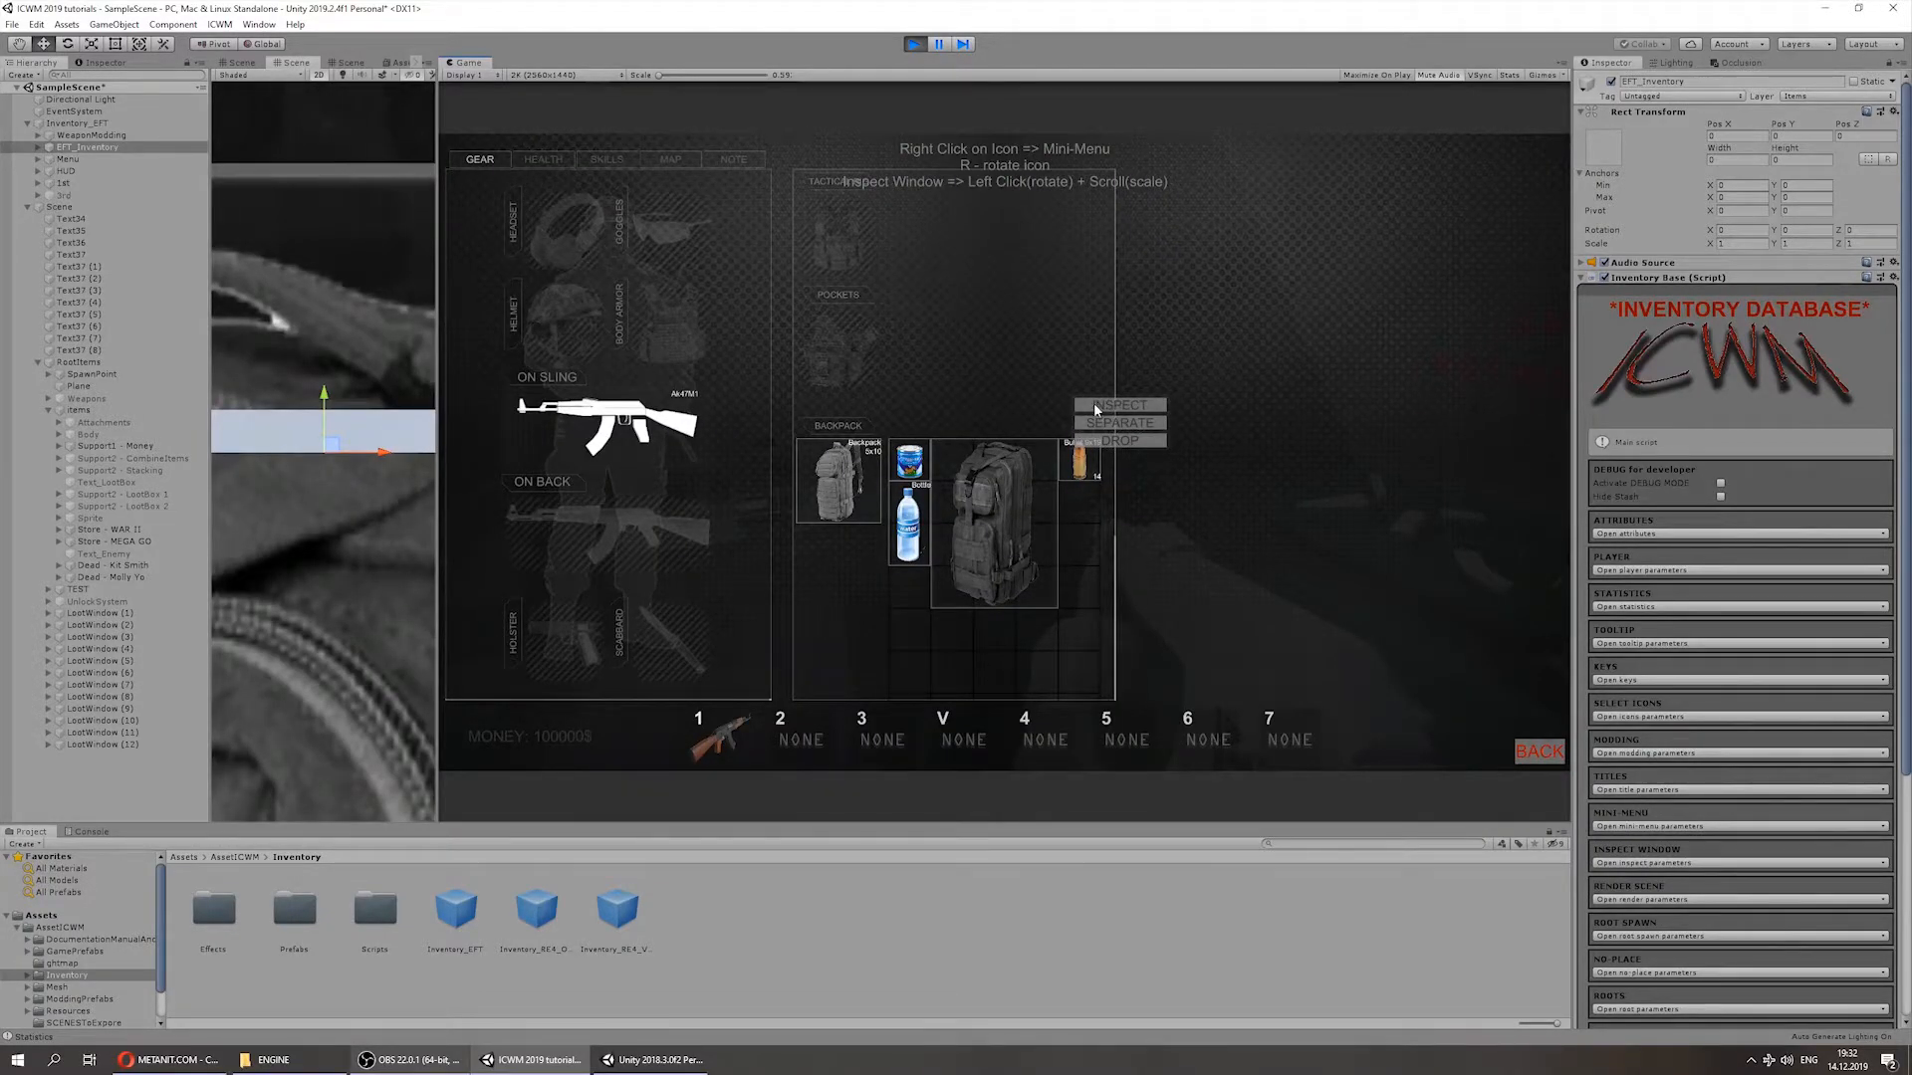
pyautogui.rightClick(1097, 450)
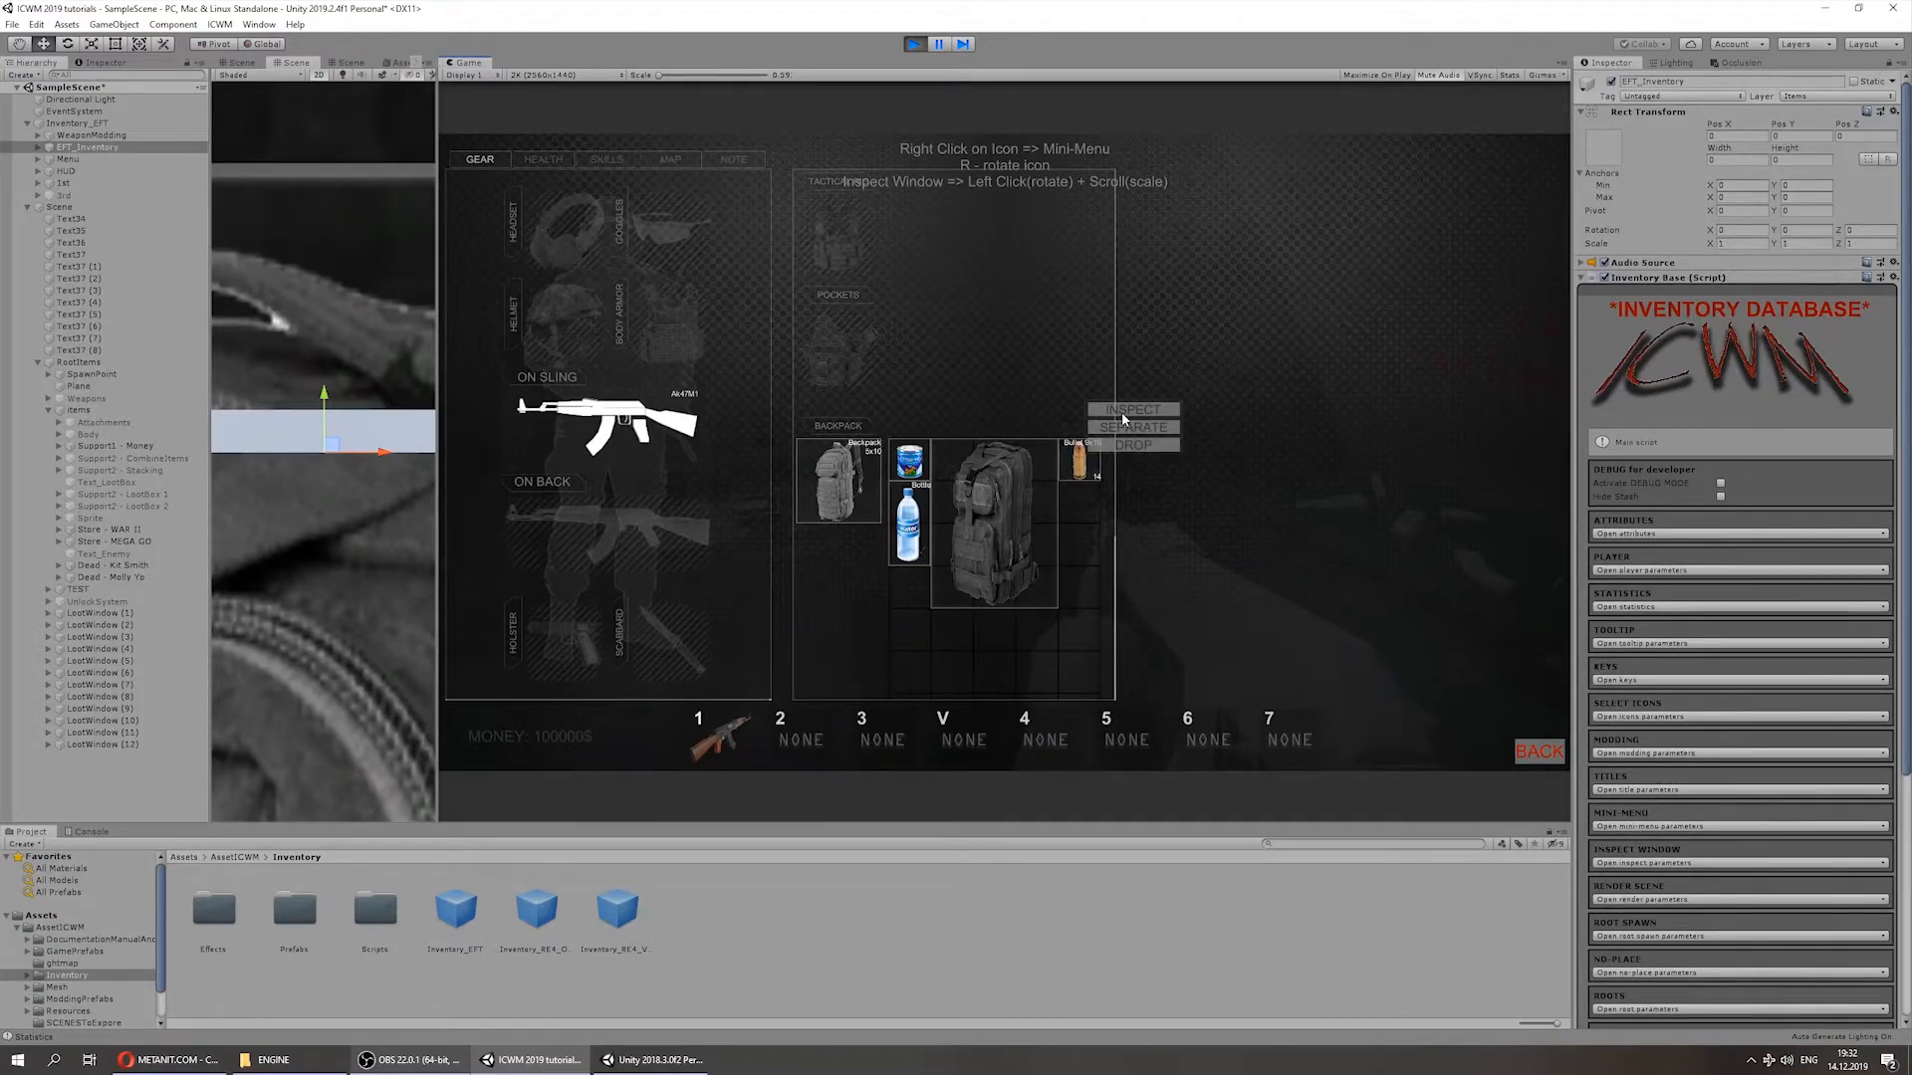
pyautogui.click(1121, 410)
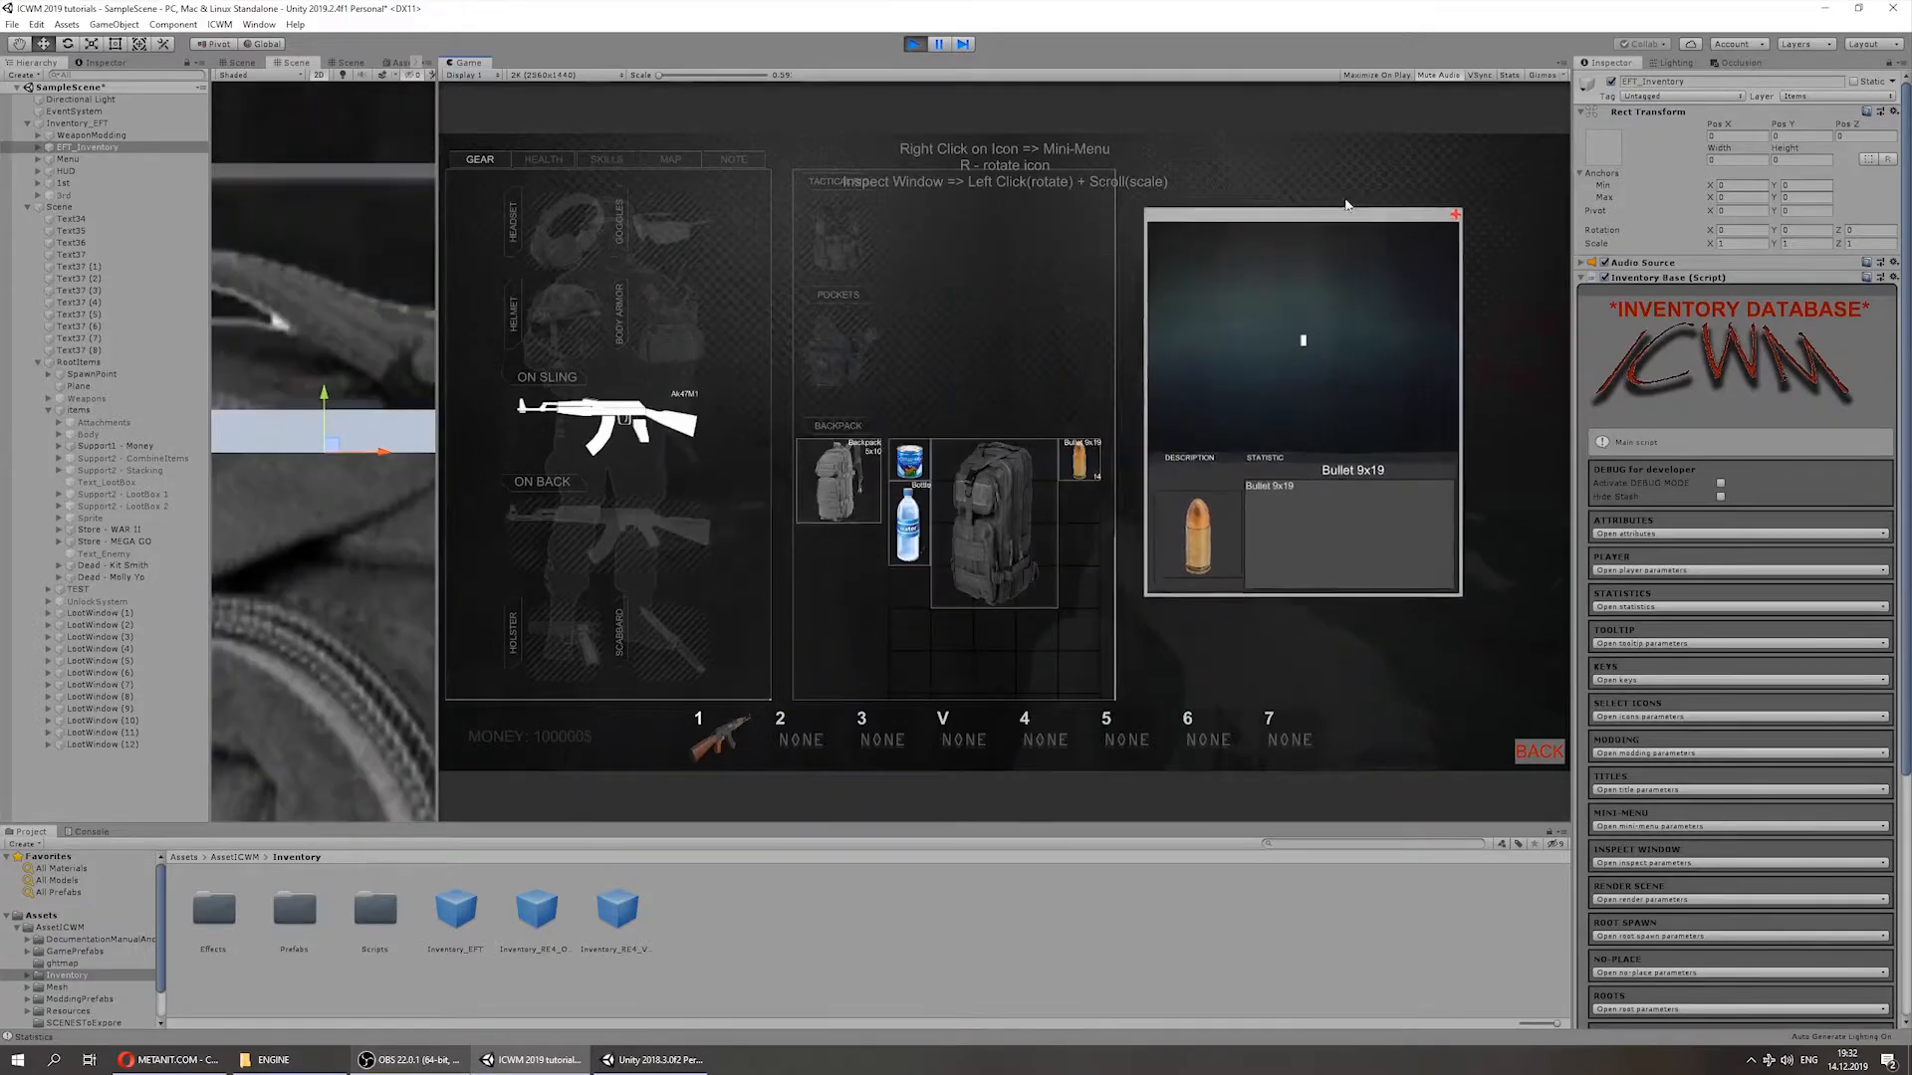
pyautogui.moveTo(84, 340); pyautogui.dragTo(1336, 217)
pyautogui.moveTo(1226, 188); pyautogui.dragTo(1264, 178)
pyautogui.click(1246, 409)
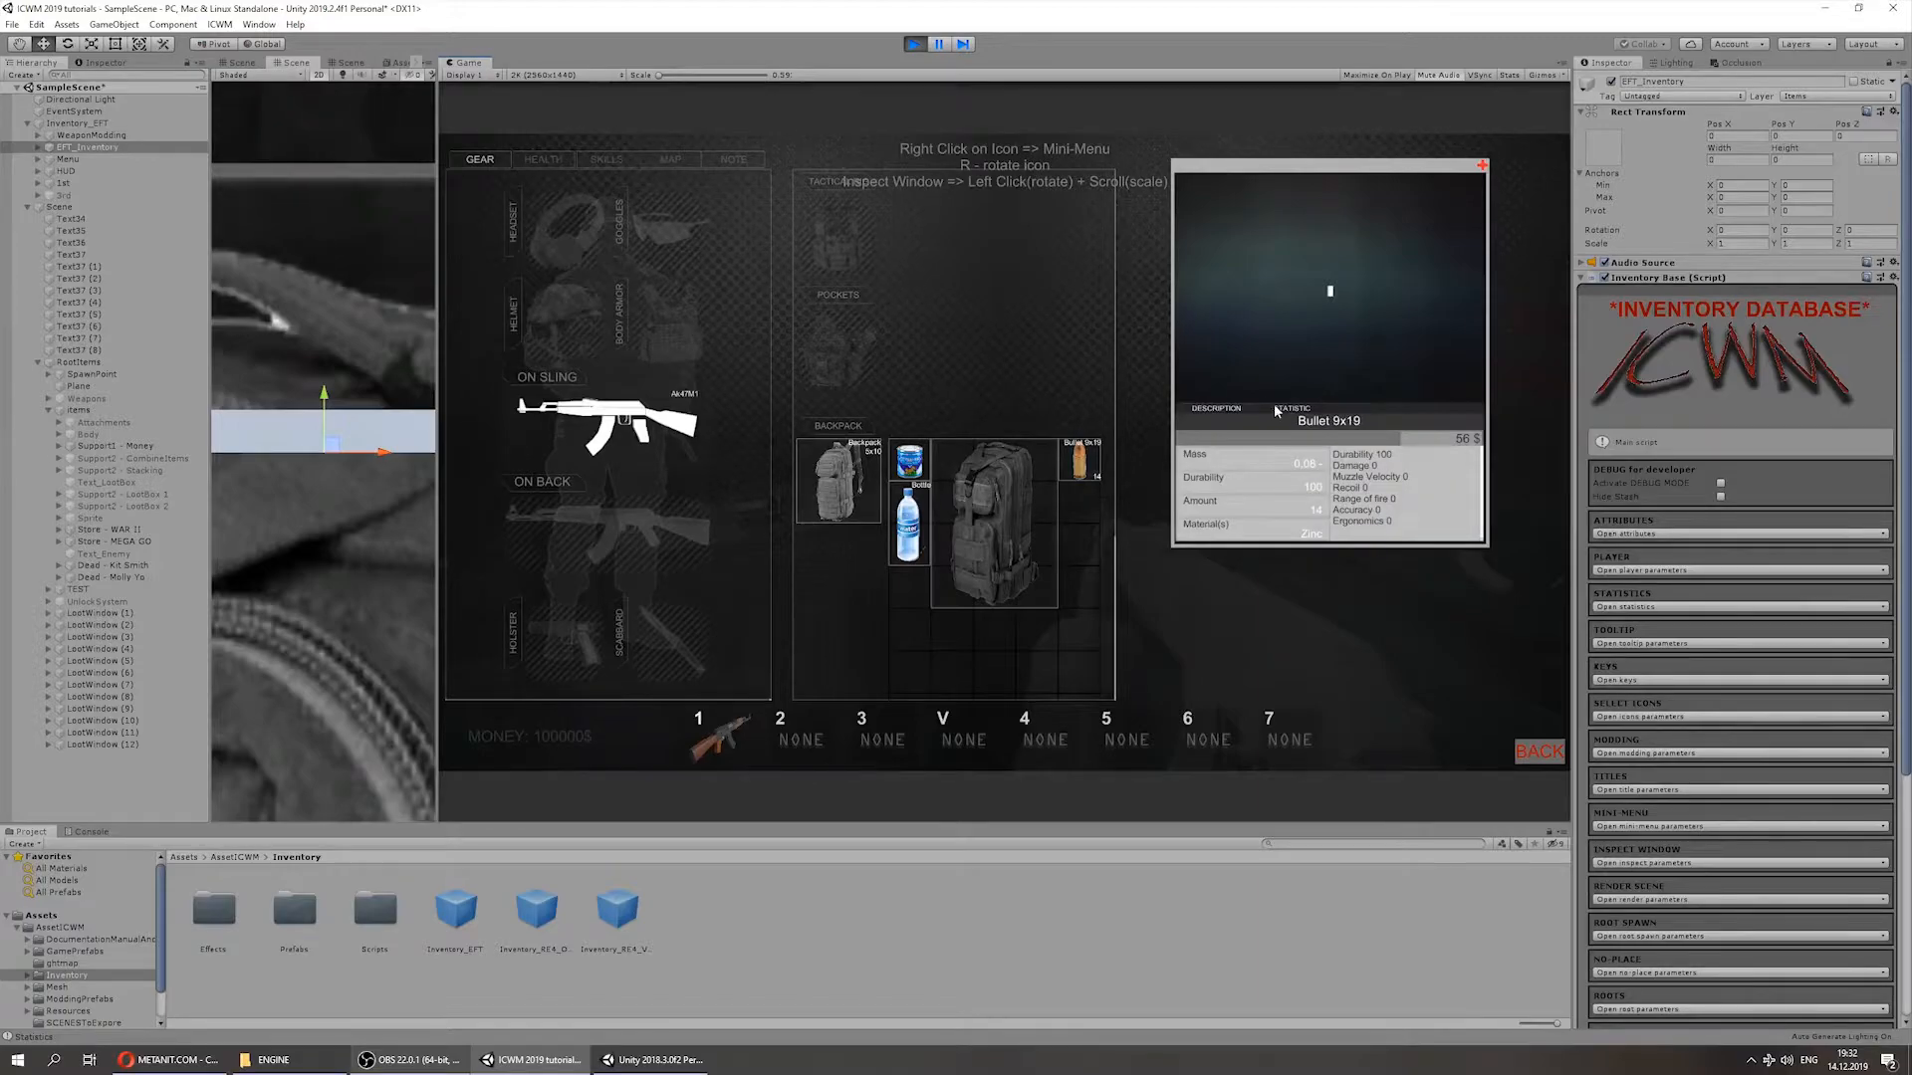
pyautogui.click(1225, 410)
# Step: Inspect the large backpack beside the bullet's window, and expand the Inspect Window parameters of the Inventory Base script
pyautogui.rightClick(1080, 468)
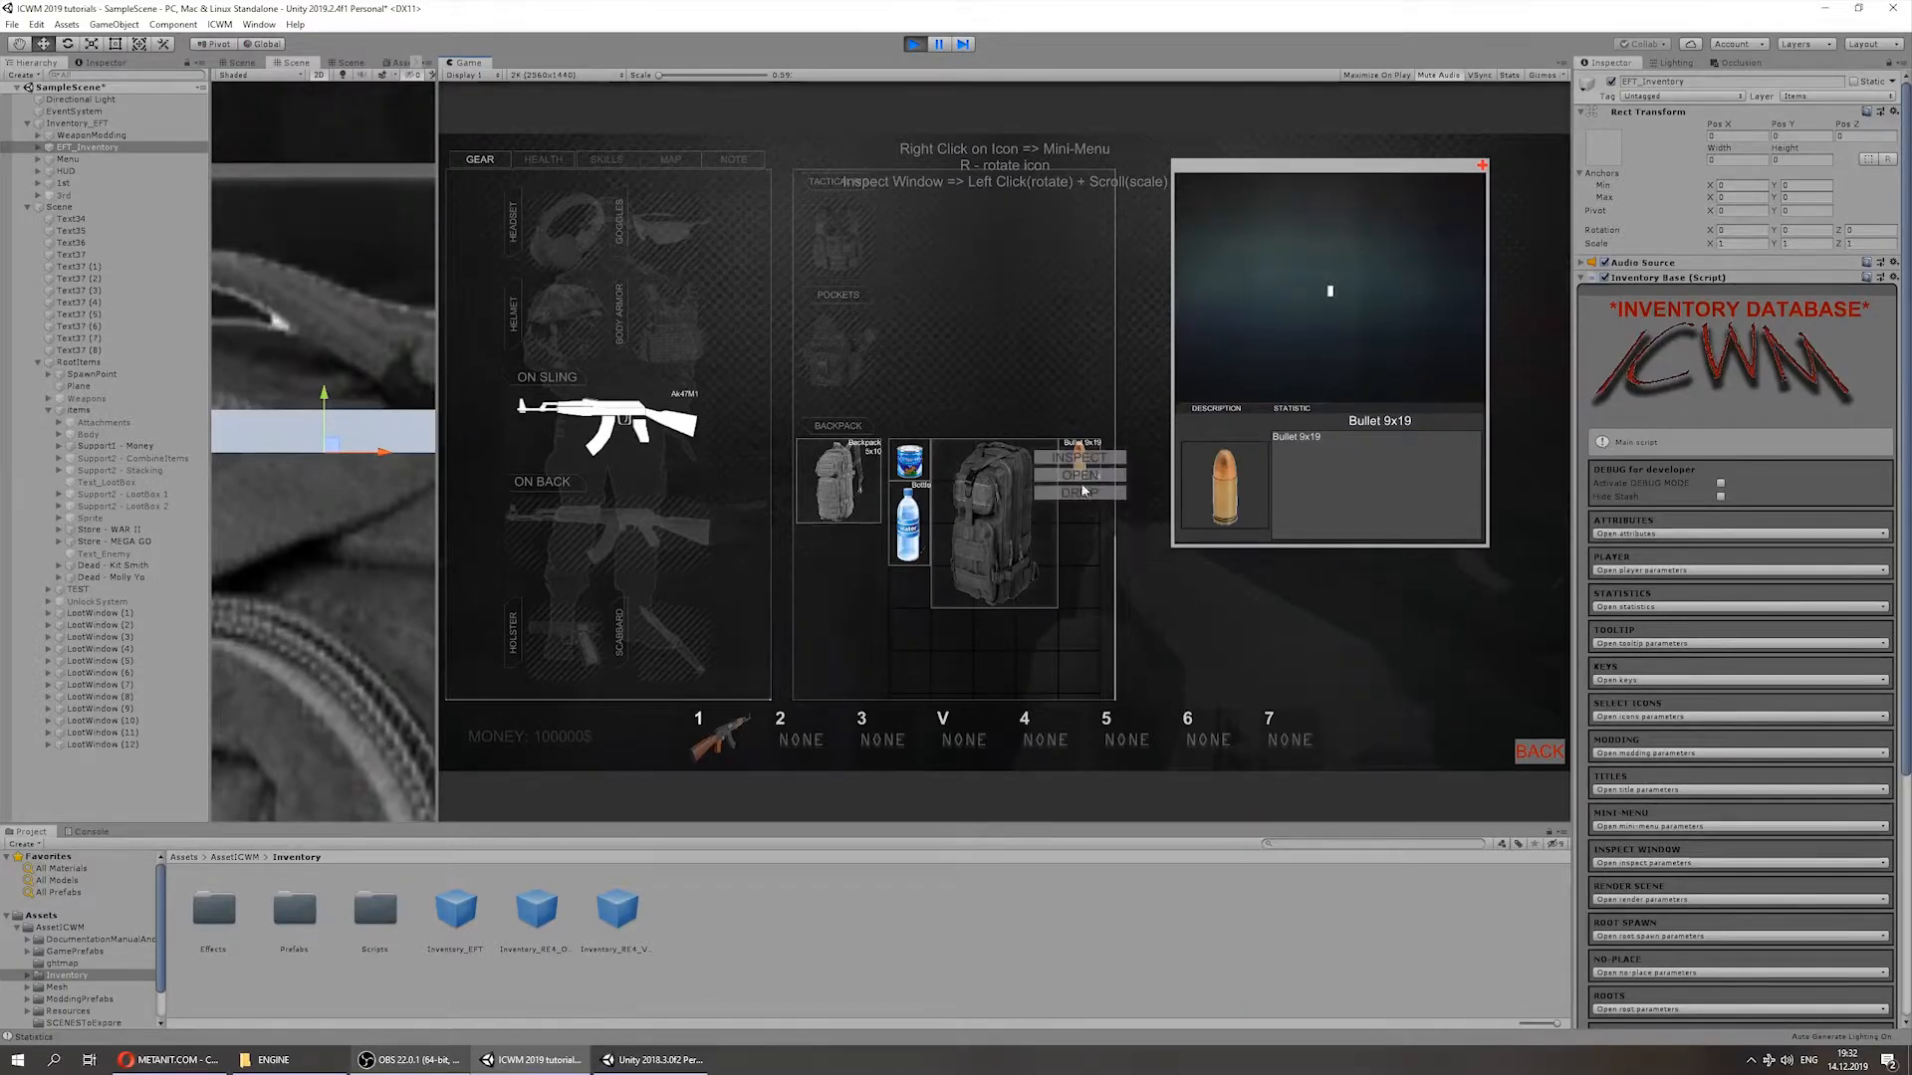
pyautogui.click(1081, 461)
pyautogui.moveTo(839, 228); pyautogui.dragTo(688, 137)
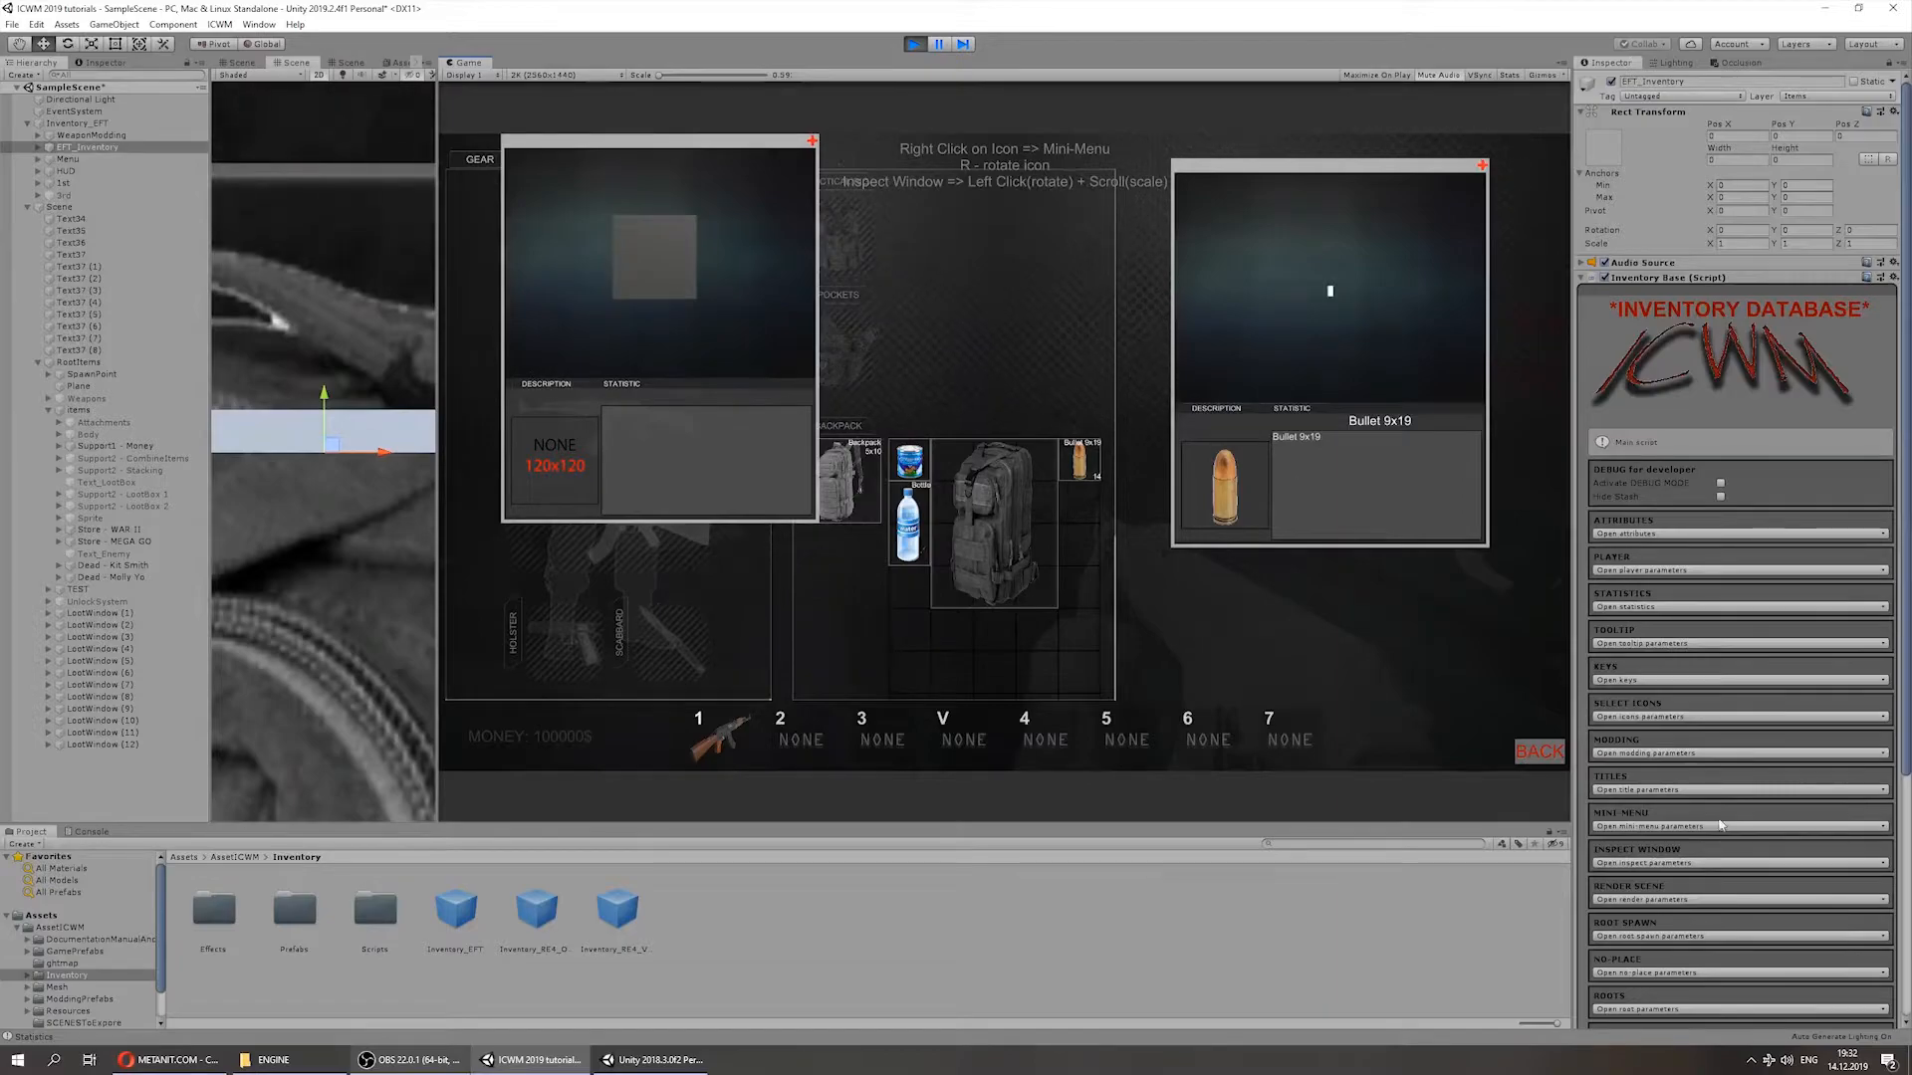
pyautogui.click(1613, 863)
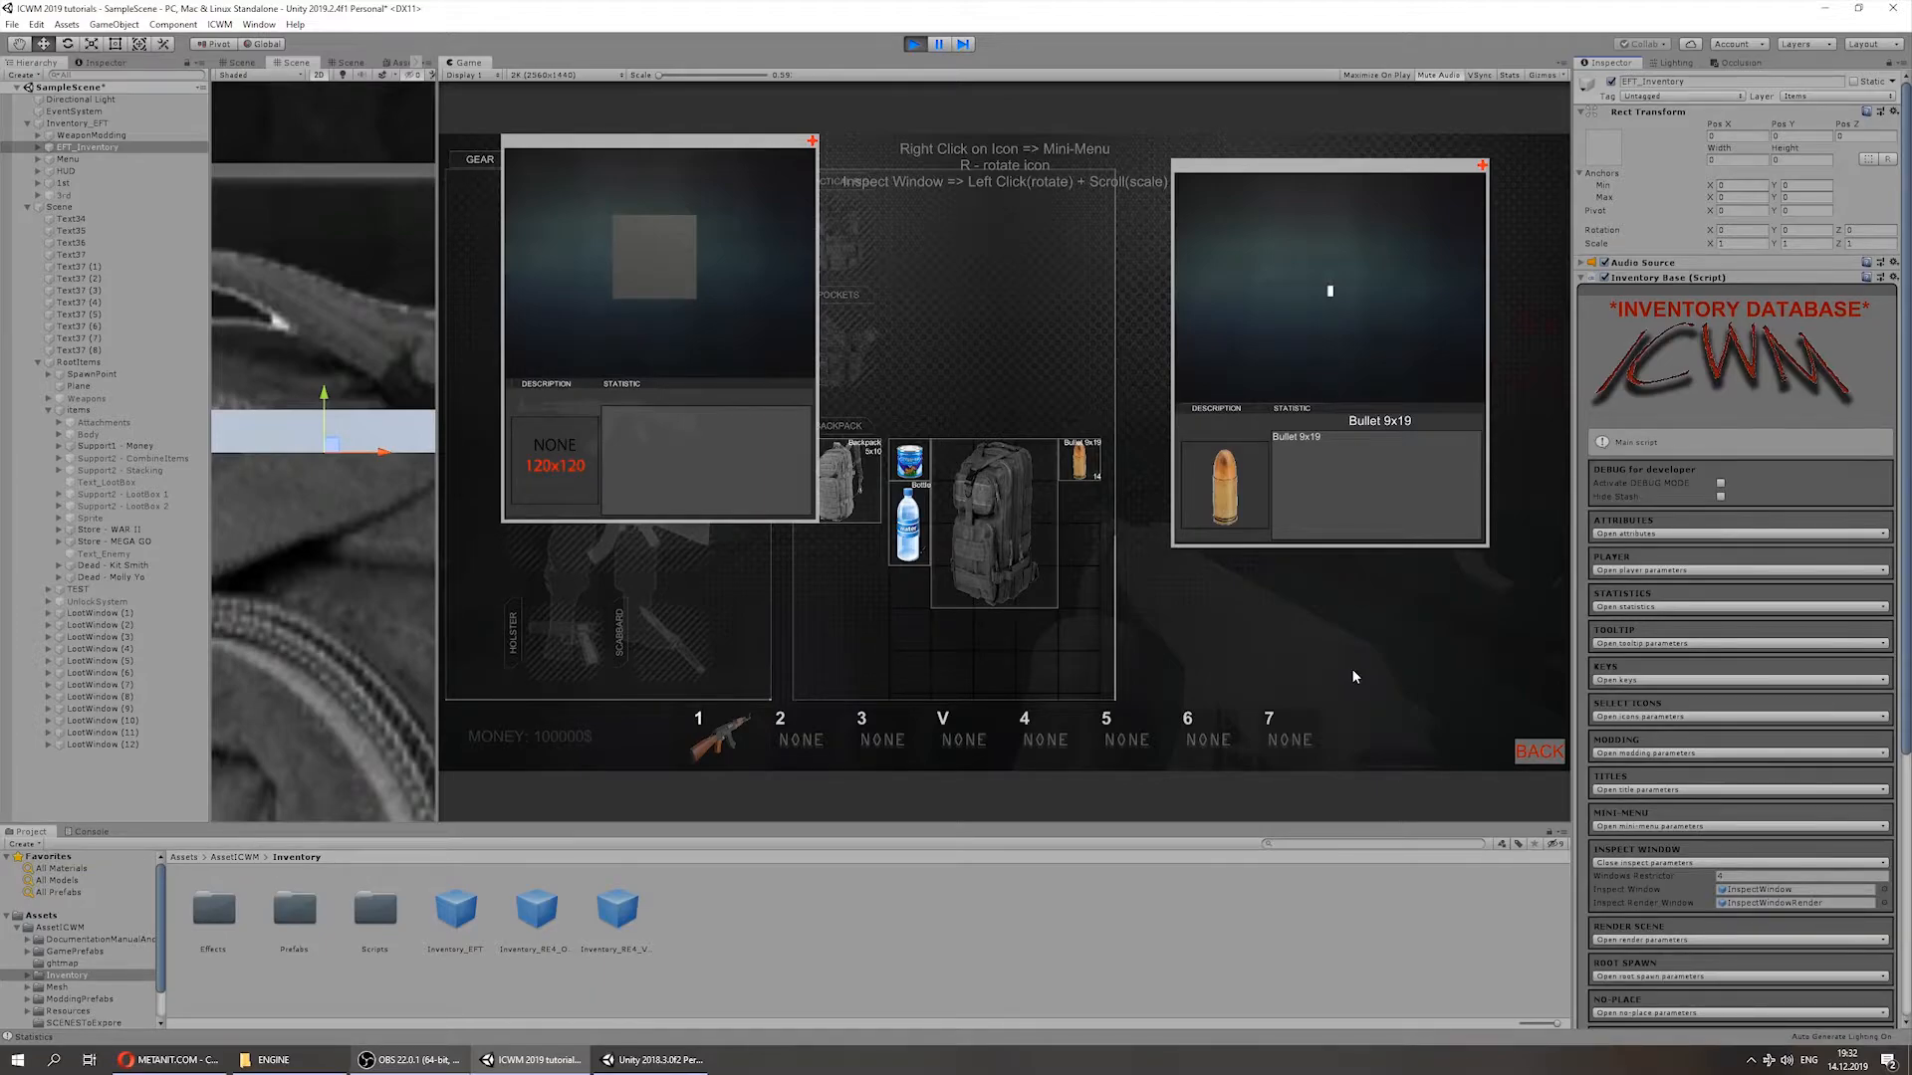
pyautogui.moveTo(1214, 173); pyautogui.dragTo(1311, 170)
# Step: Inspect the can and the water bottle, and place their windows beside the already open ones
pyautogui.rightClick(1050, 518)
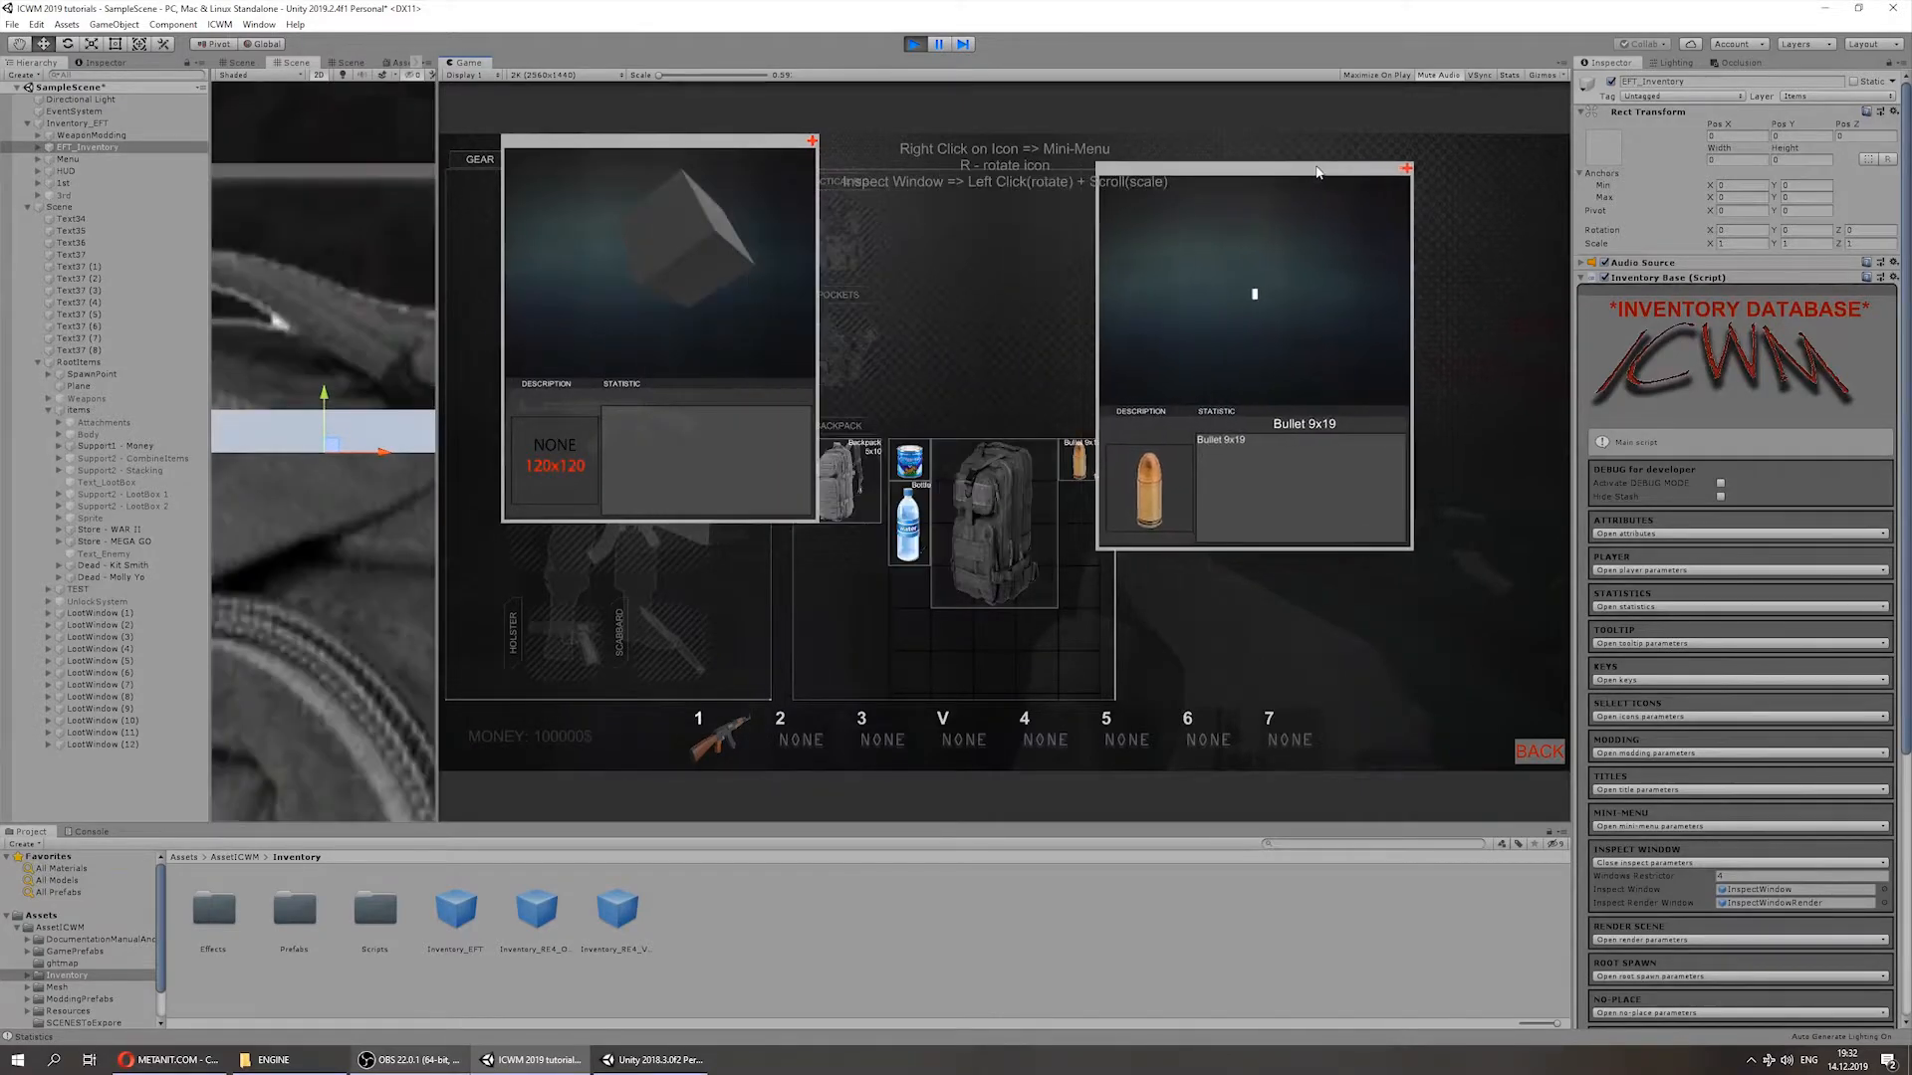
pyautogui.rightClick(917, 465)
pyautogui.click(951, 423)
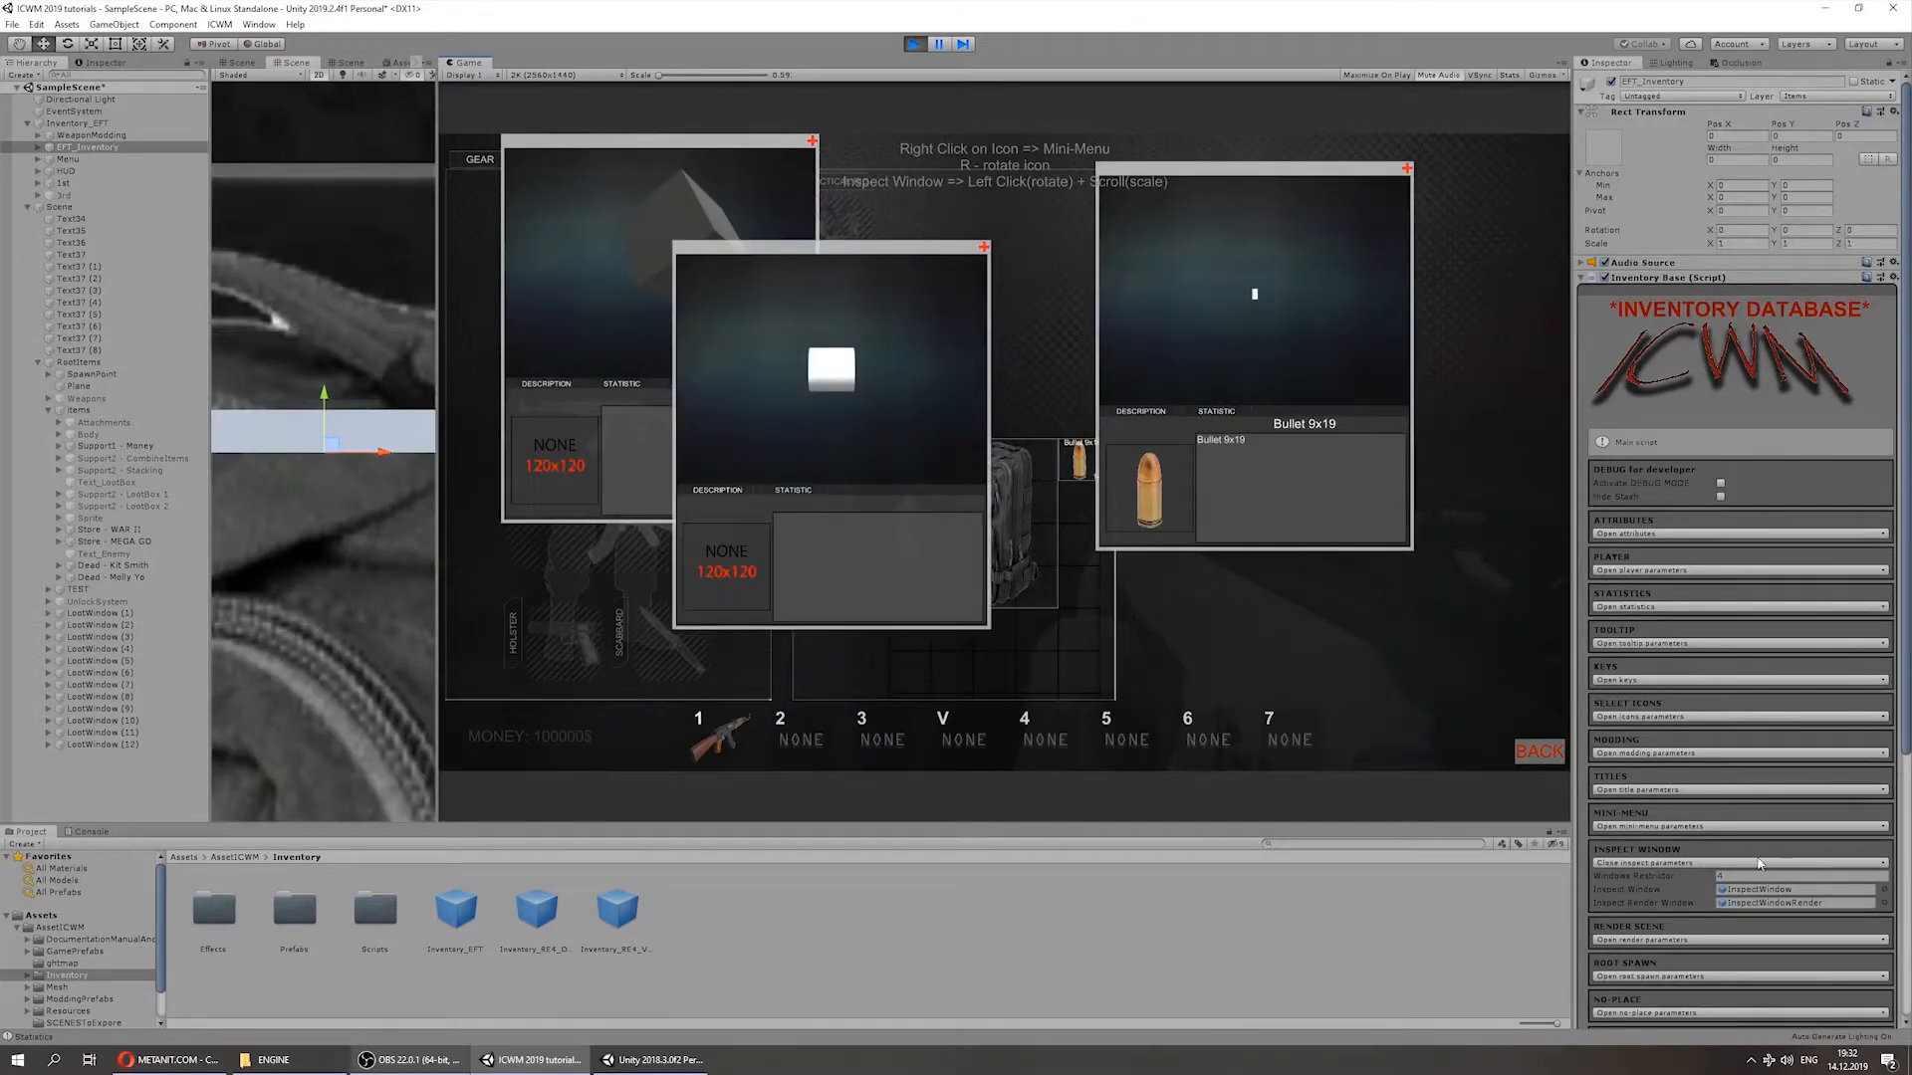
pyautogui.moveTo(921, 247); pyautogui.dragTo(1407, 252)
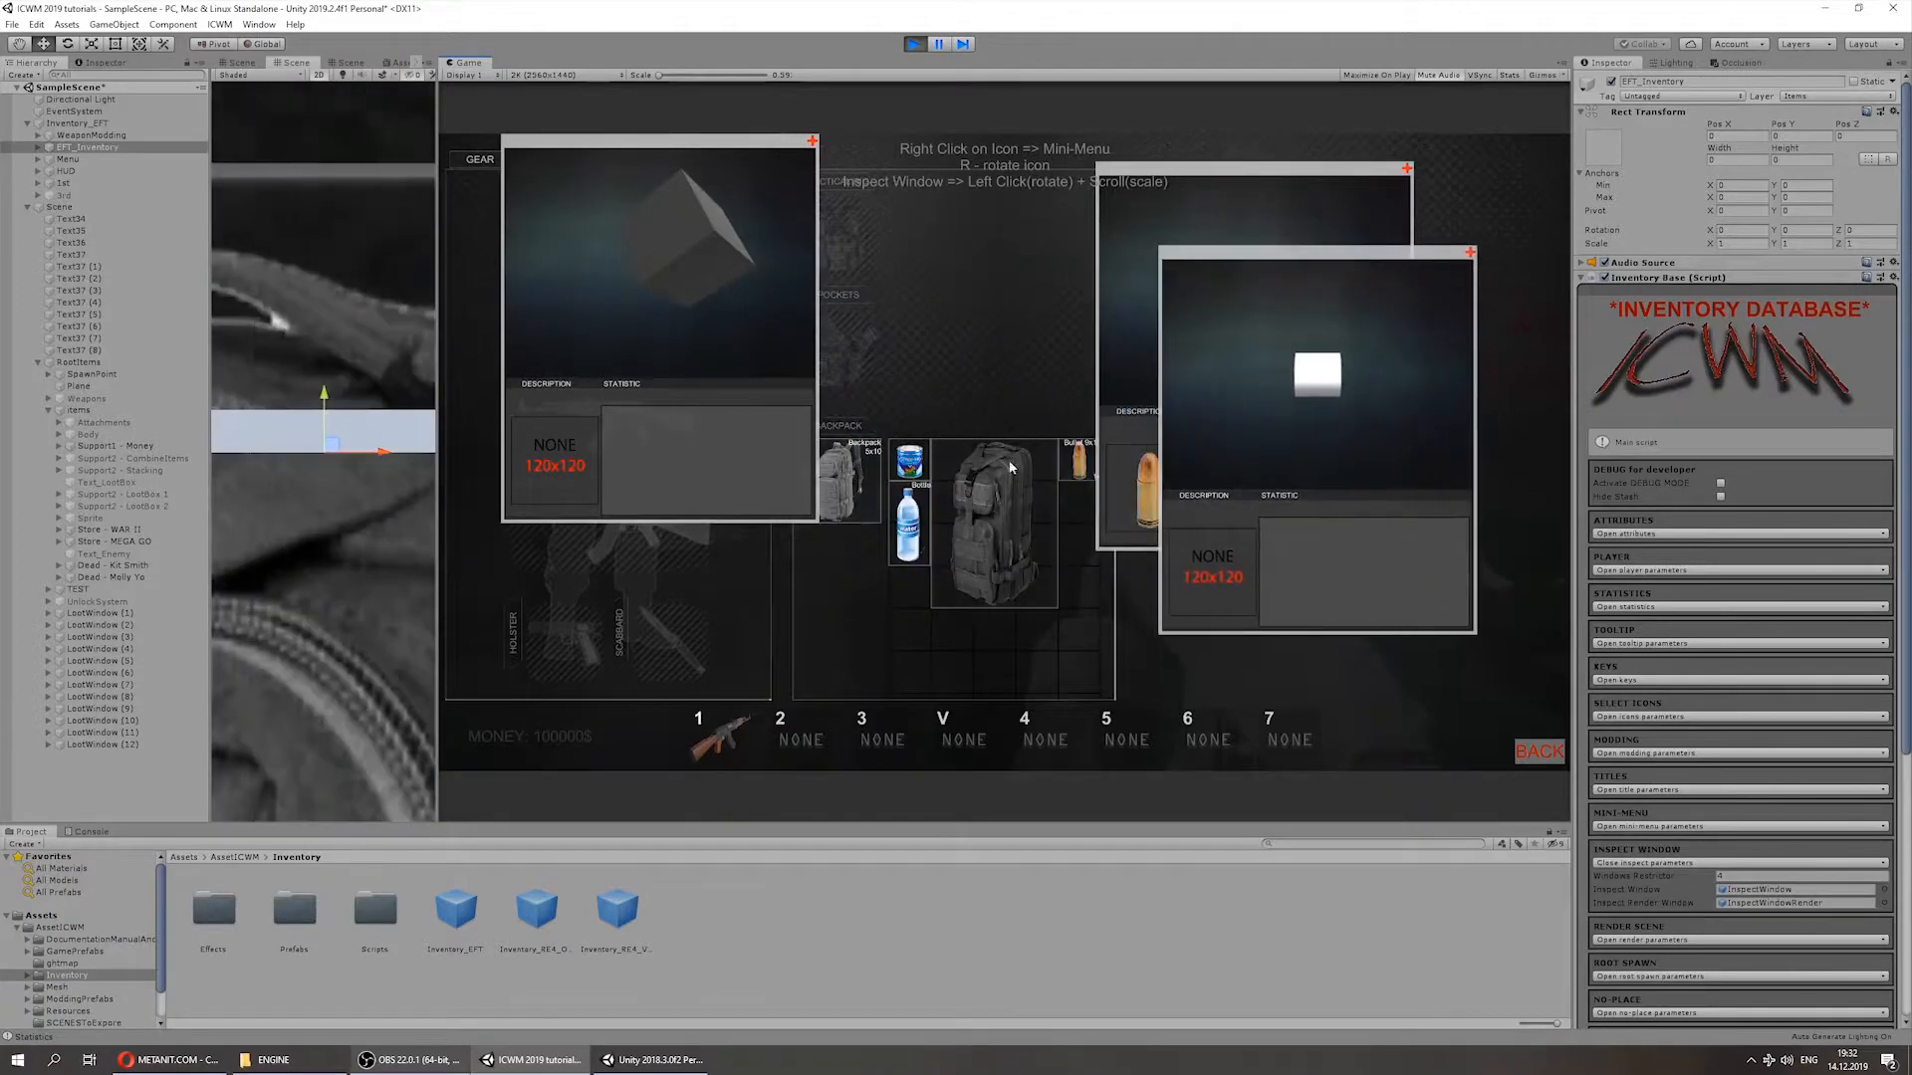
pyautogui.click(951, 510)
pyautogui.moveTo(841, 278); pyautogui.dragTo(1232, 211)
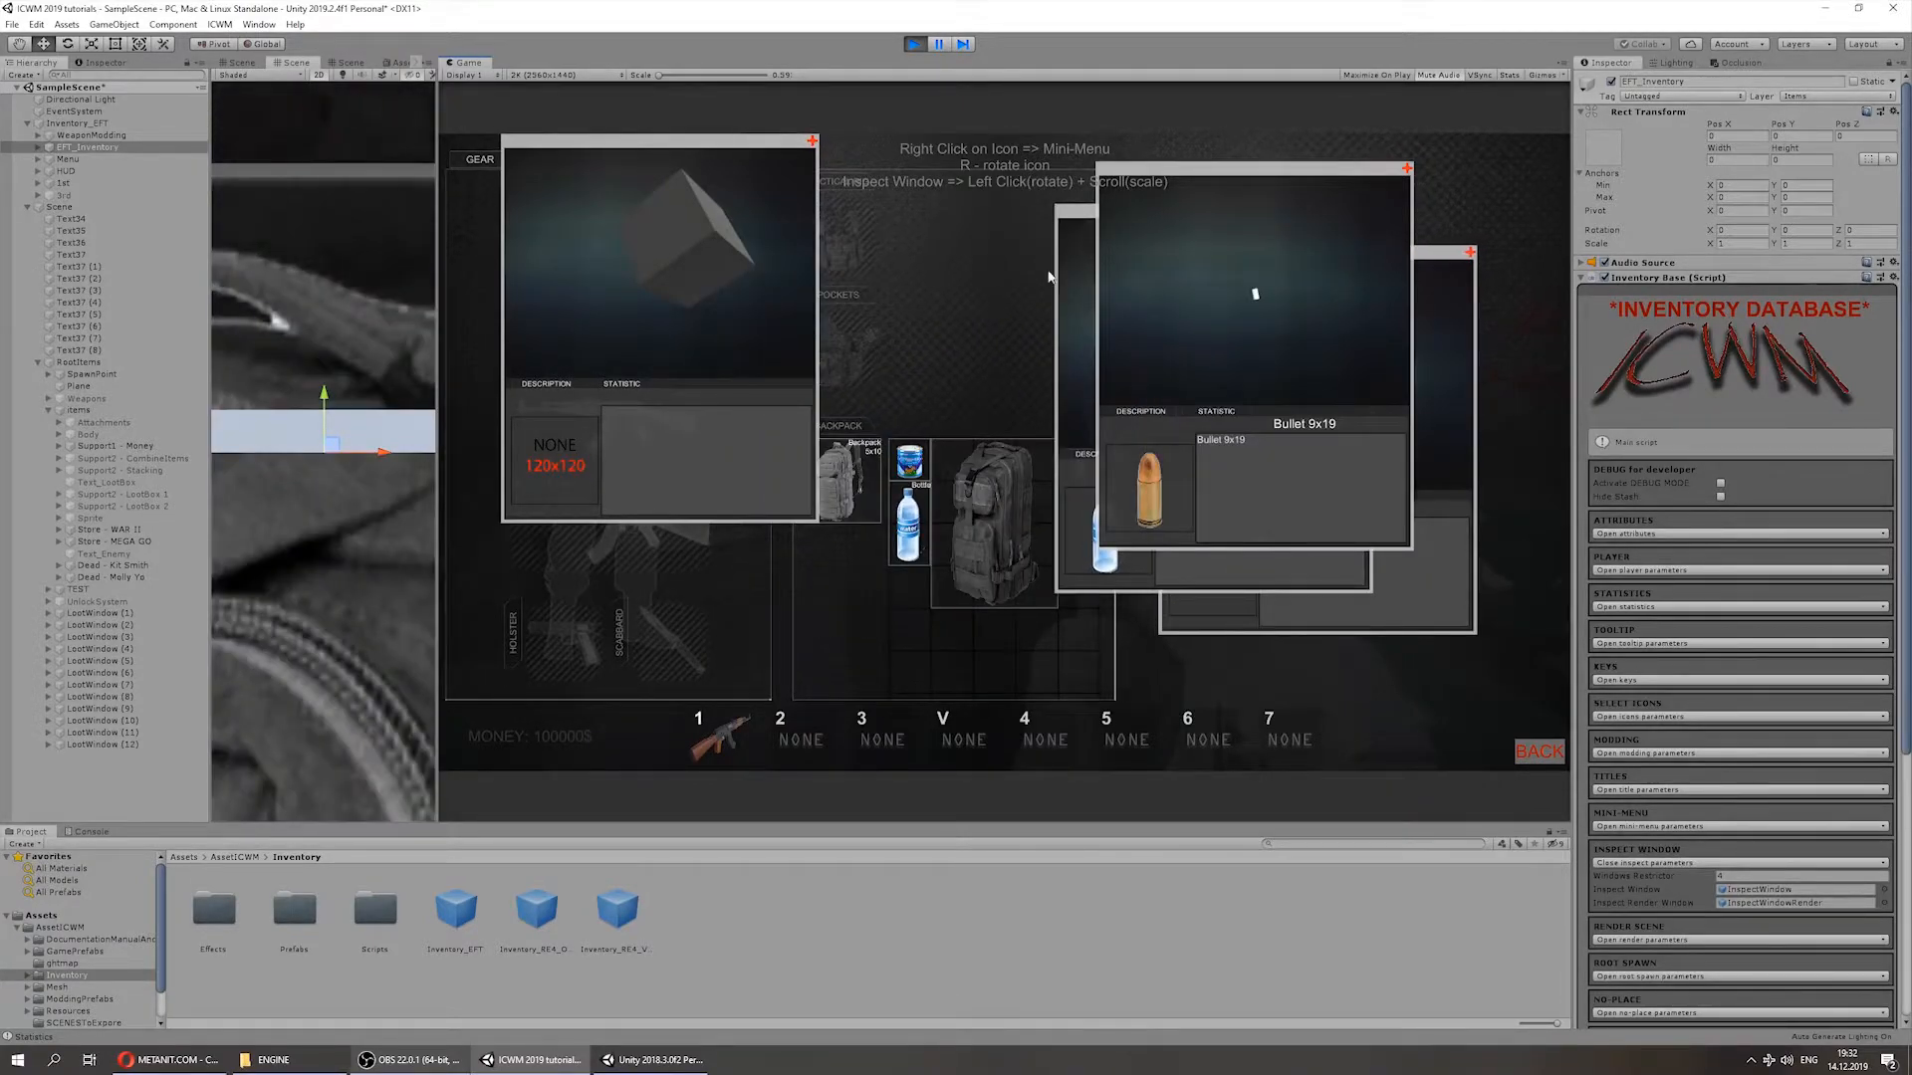
# Step: Try to inspect more inventory items with four inspect windows open, and spread the existing windows apart
pyautogui.rightClick(882, 450)
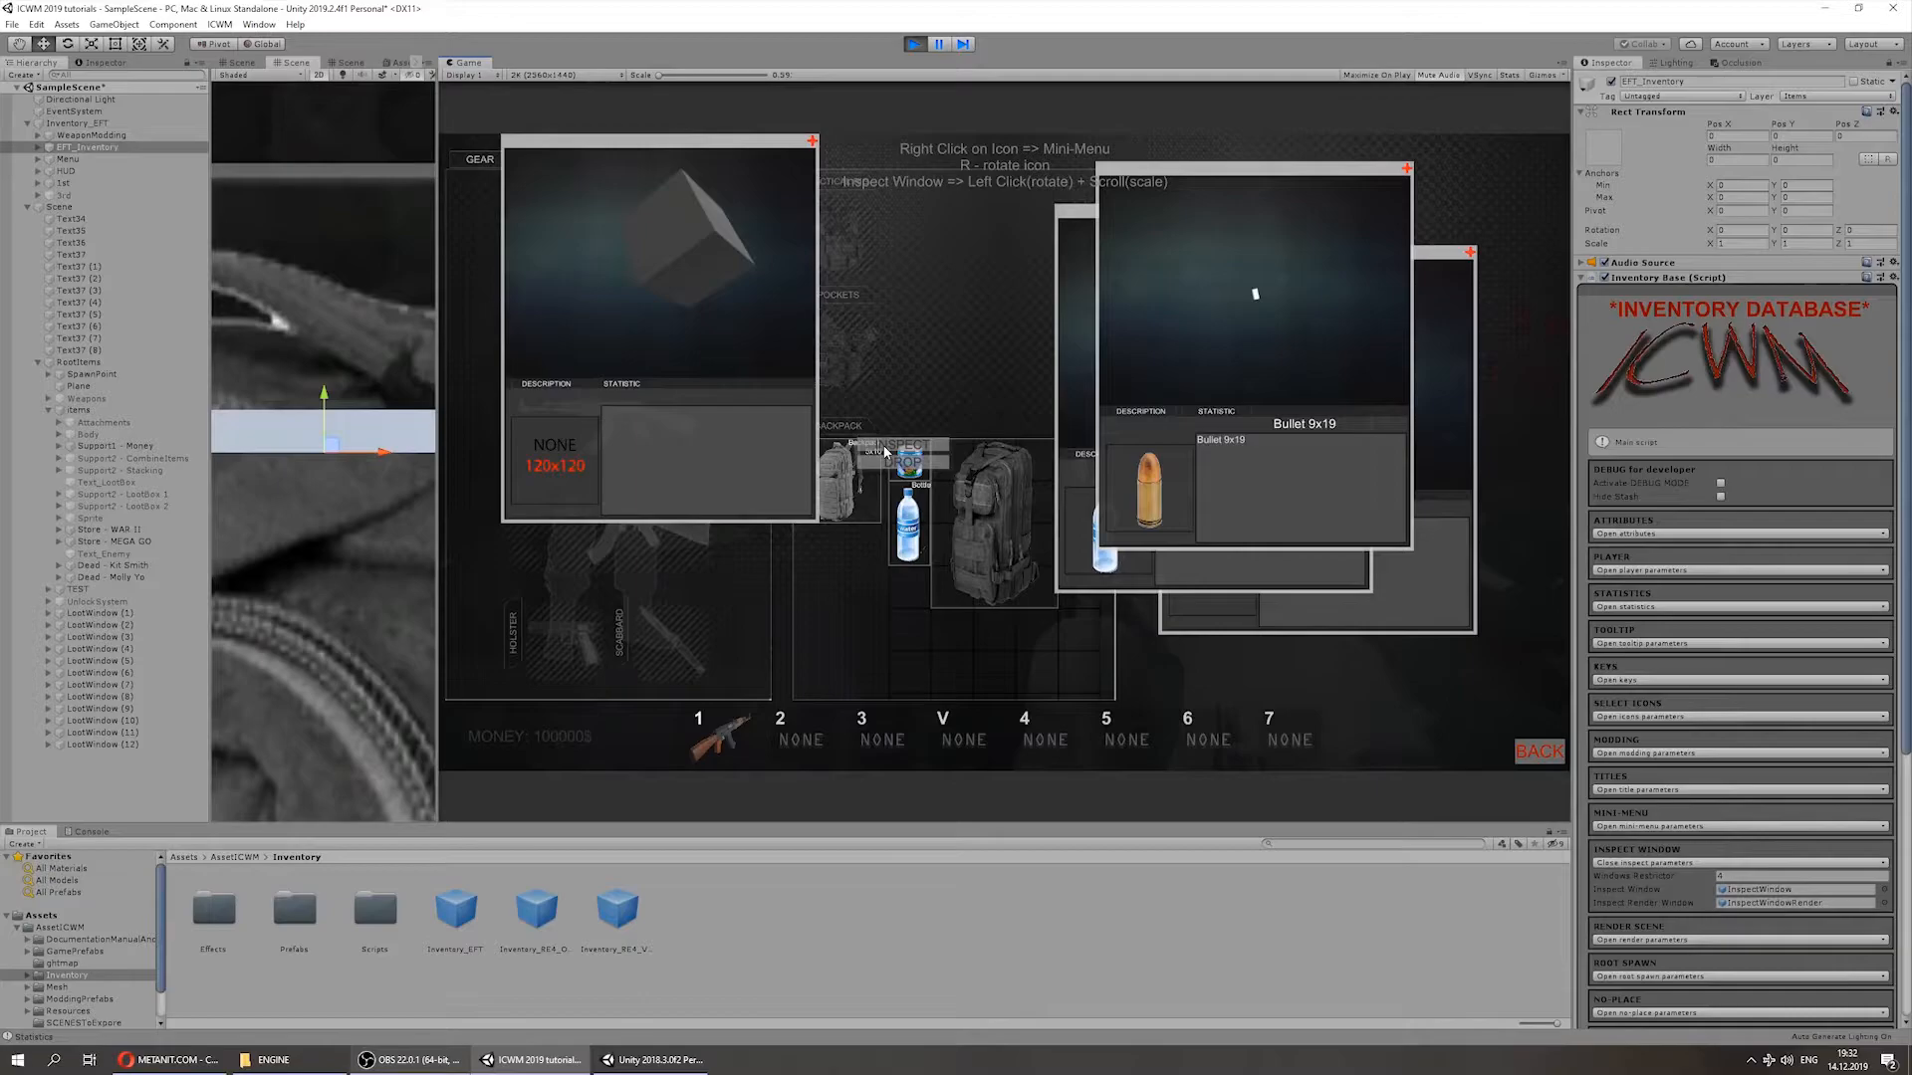
pyautogui.click(884, 448)
pyautogui.rightClick(1025, 484)
pyautogui.click(1031, 483)
pyautogui.rightClick(924, 464)
pyautogui.click(949, 432)
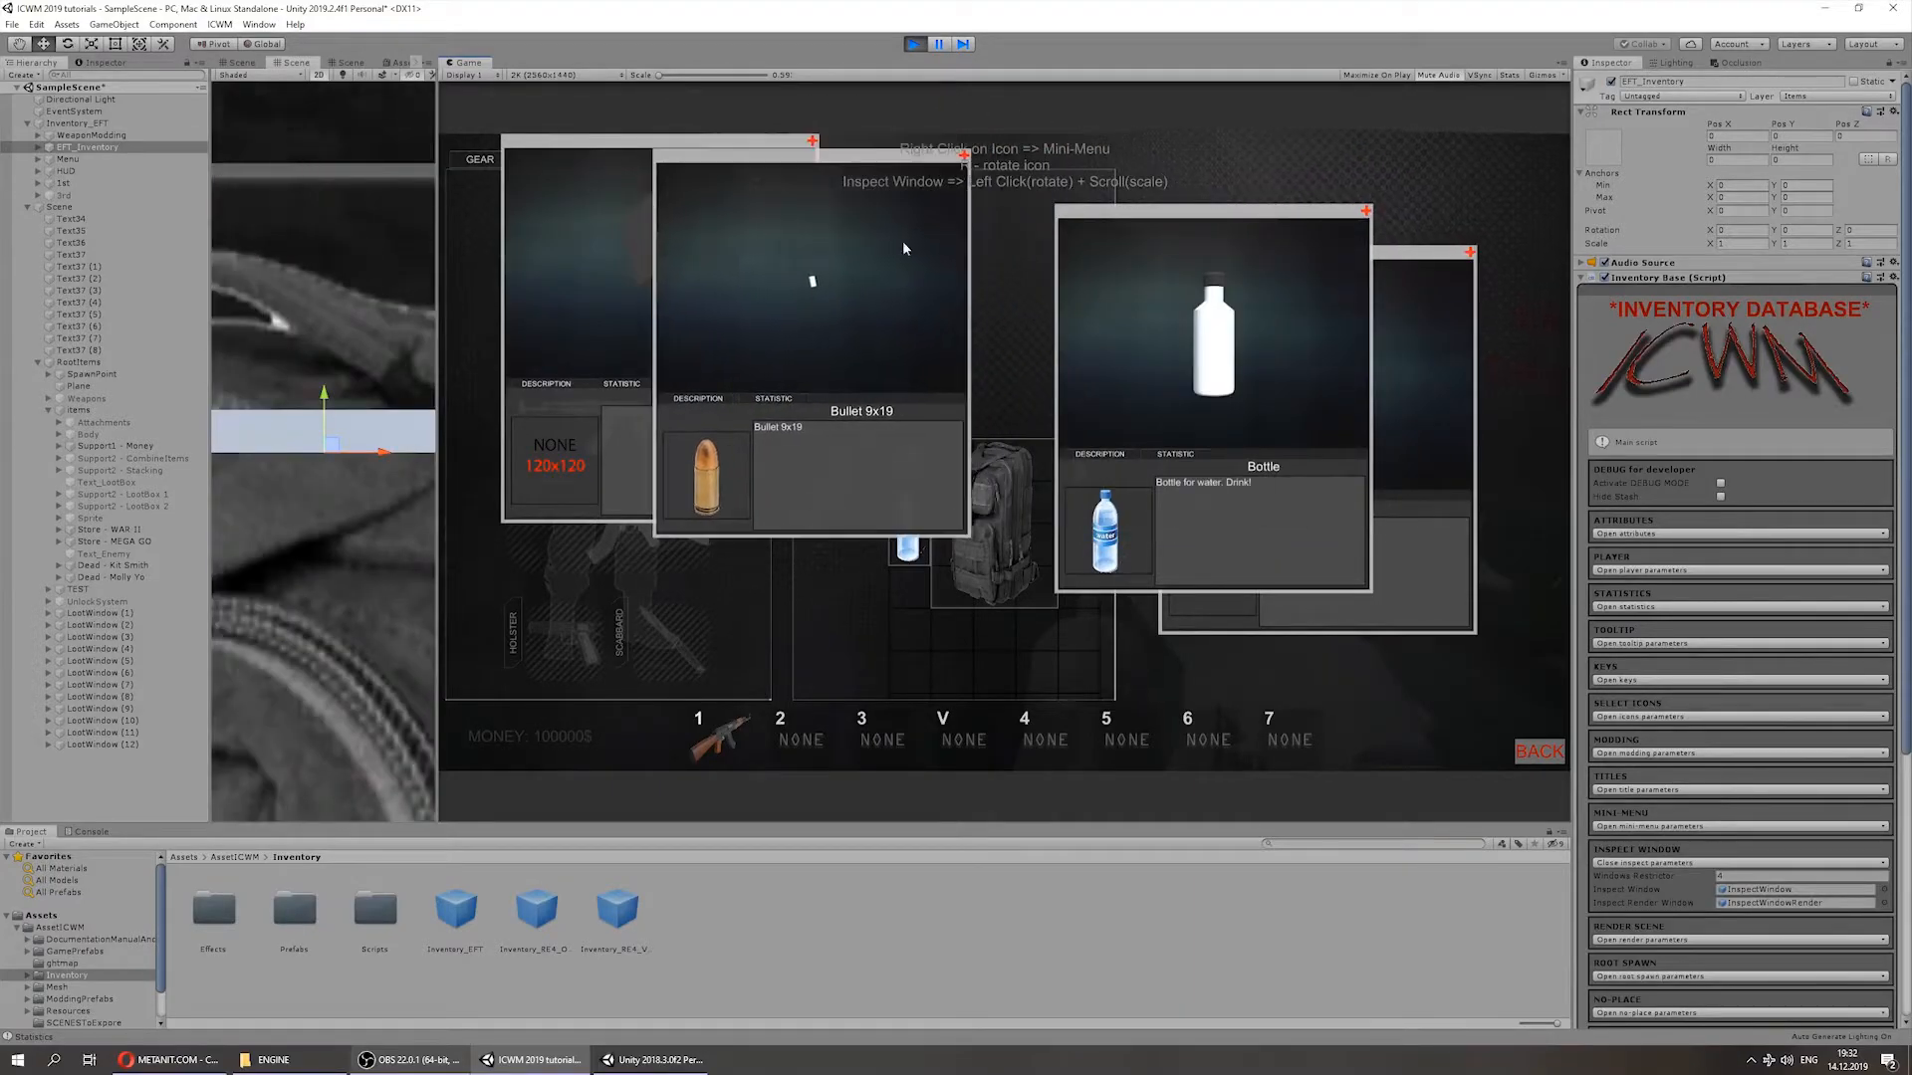
pyautogui.moveTo(1143, 213); pyautogui.dragTo(979, 260)
pyautogui.moveTo(1205, 254); pyautogui.dragTo(1153, 302)
# Step: Close the inventory, pick up the bowl of powder from the table, and reopen the inventory
pyautogui.press('Tab')
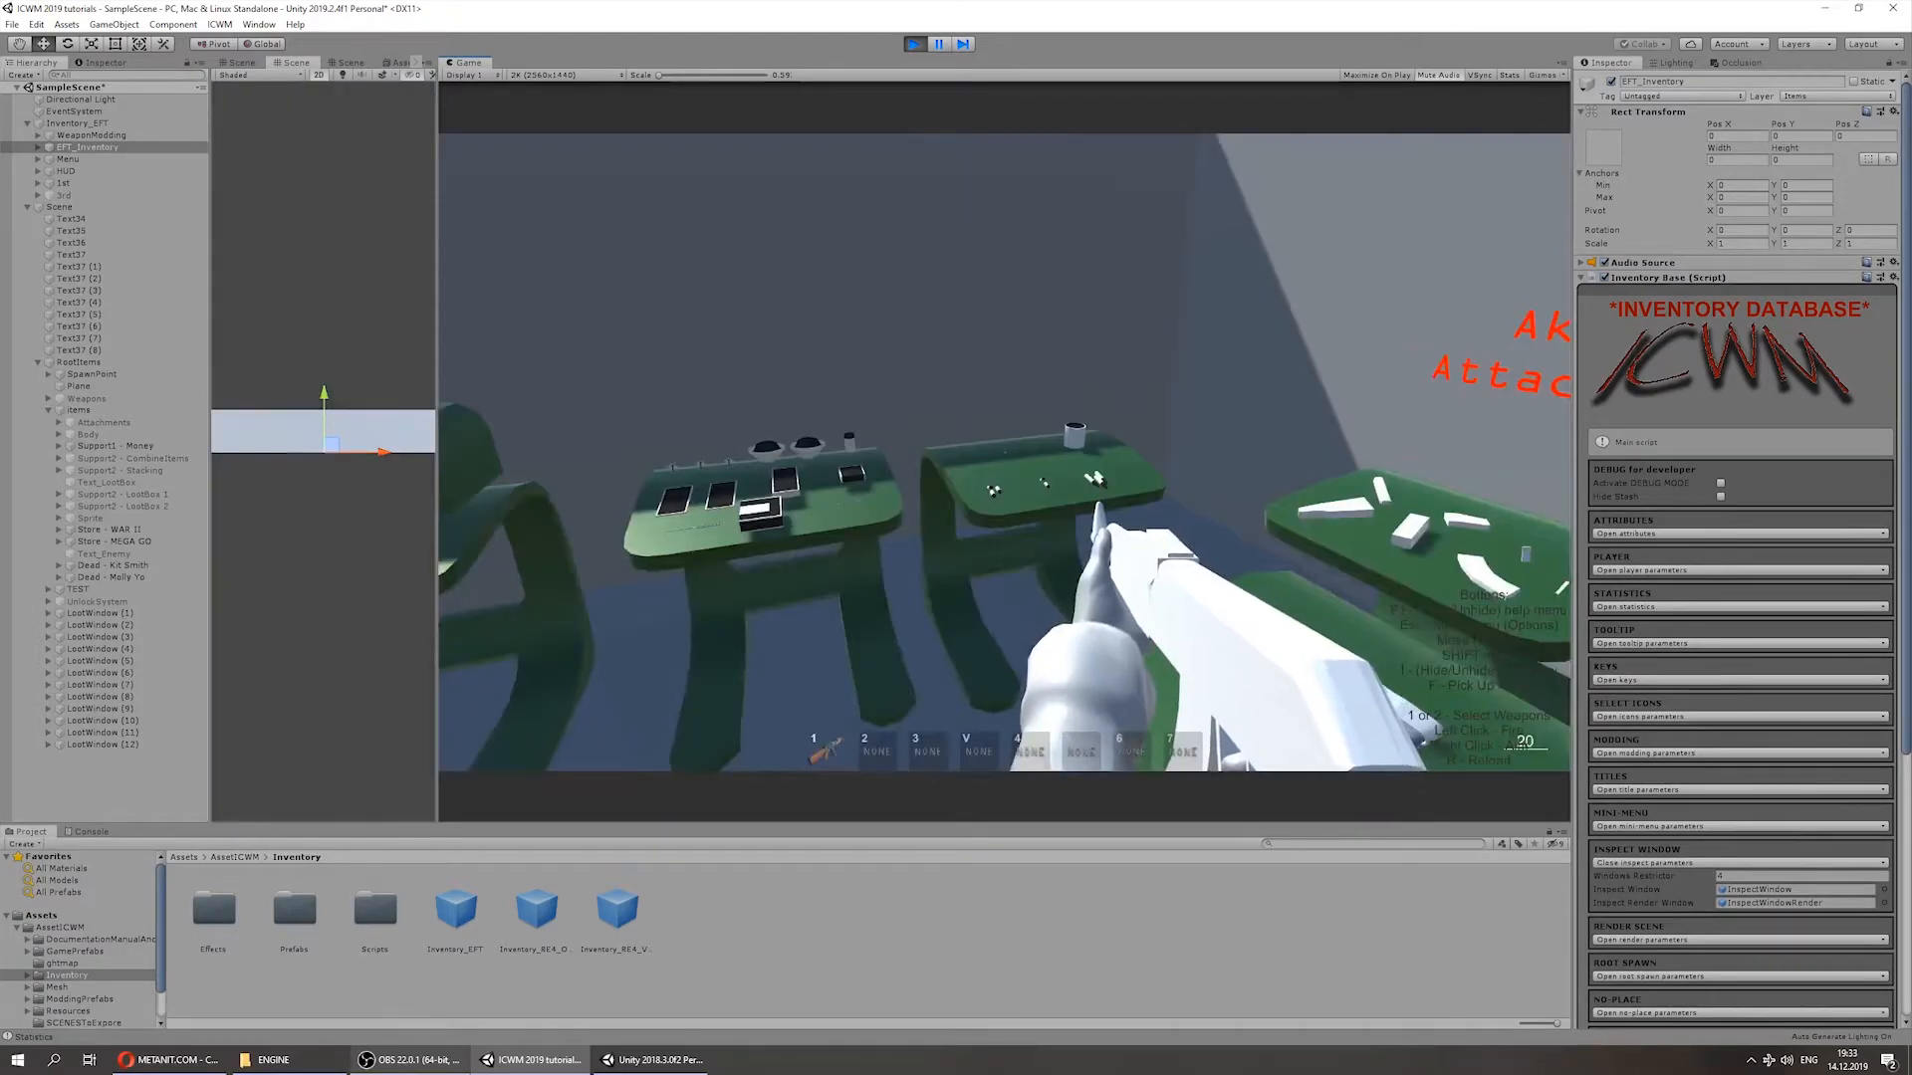
pyautogui.press('w')
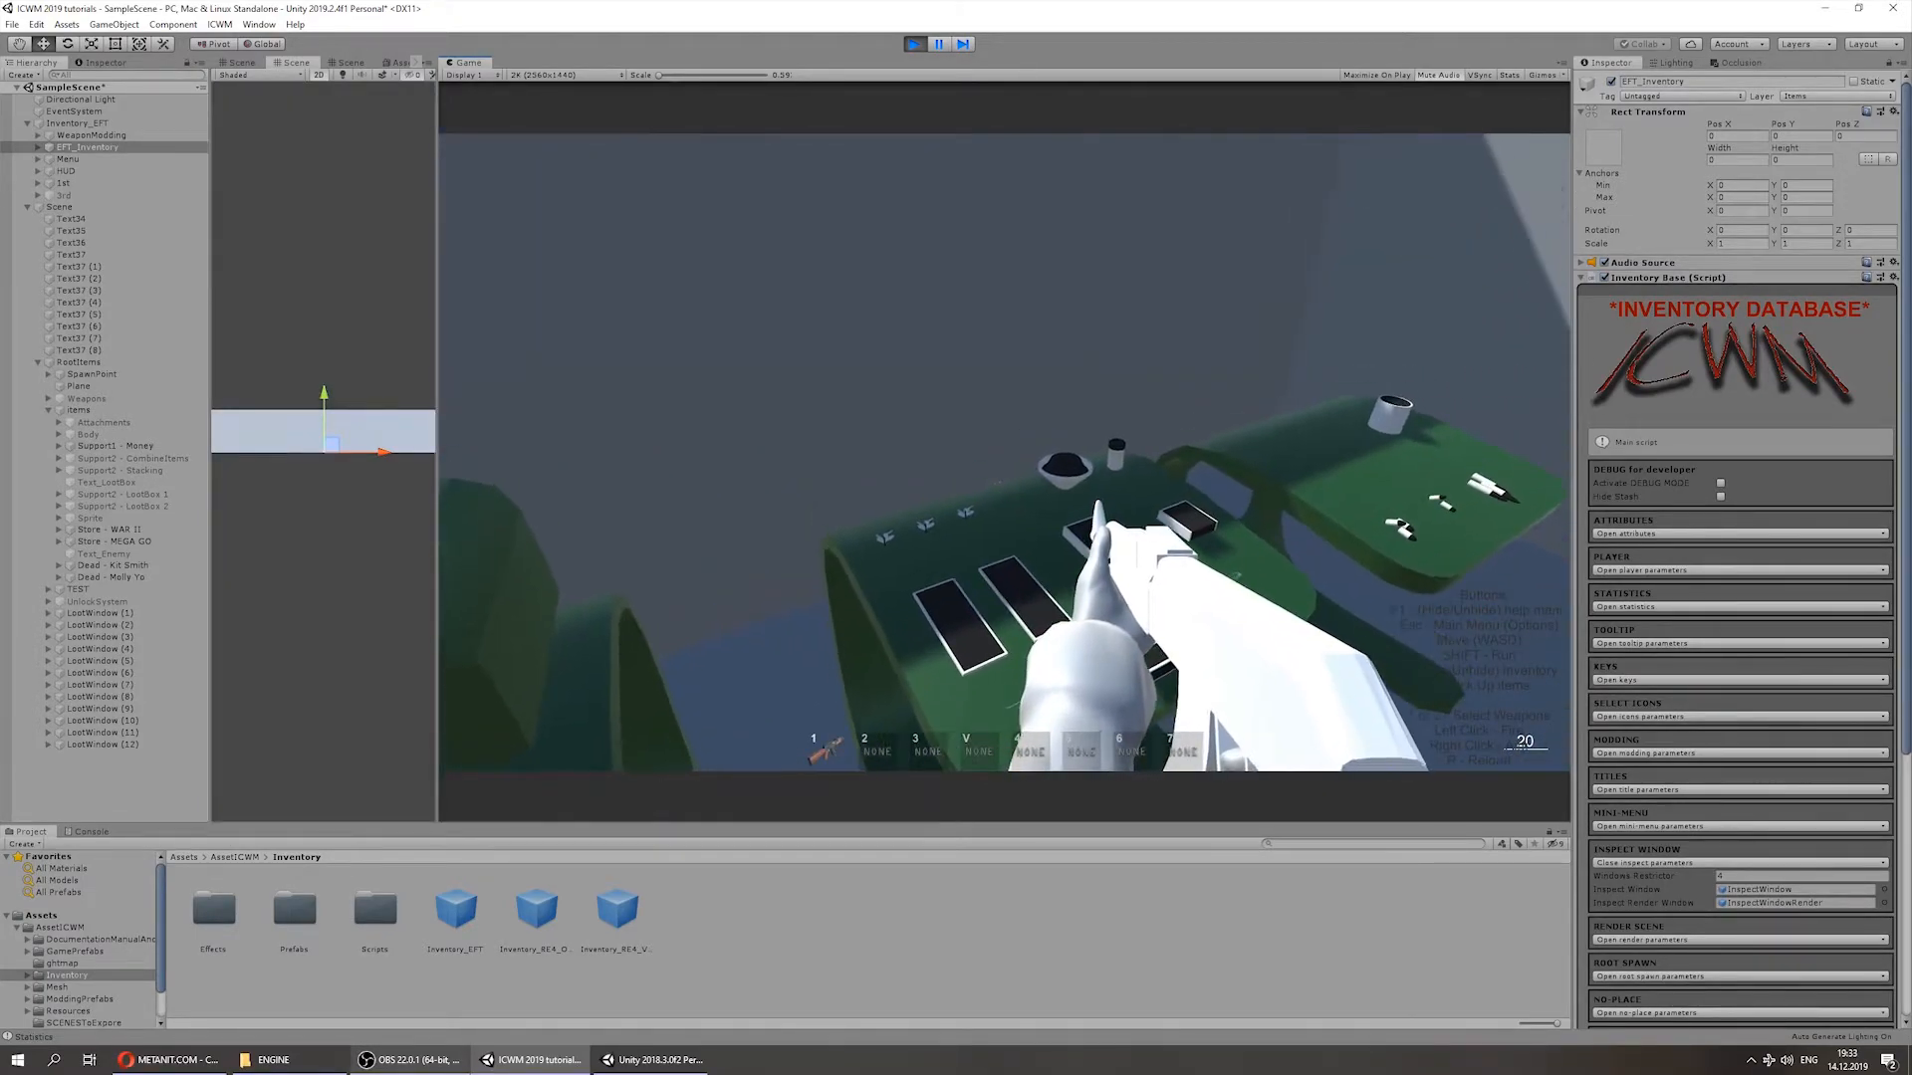
pyautogui.press('Tab')
# Step: Inspect the can and the water bottle, and move both inspect windows clear of the backpack grid
pyautogui.rightClick(921, 460)
pyautogui.click(944, 444)
pyautogui.moveTo(710, 212); pyautogui.dragTo(513, 142)
pyautogui.rightClick(908, 519)
pyautogui.click(936, 506)
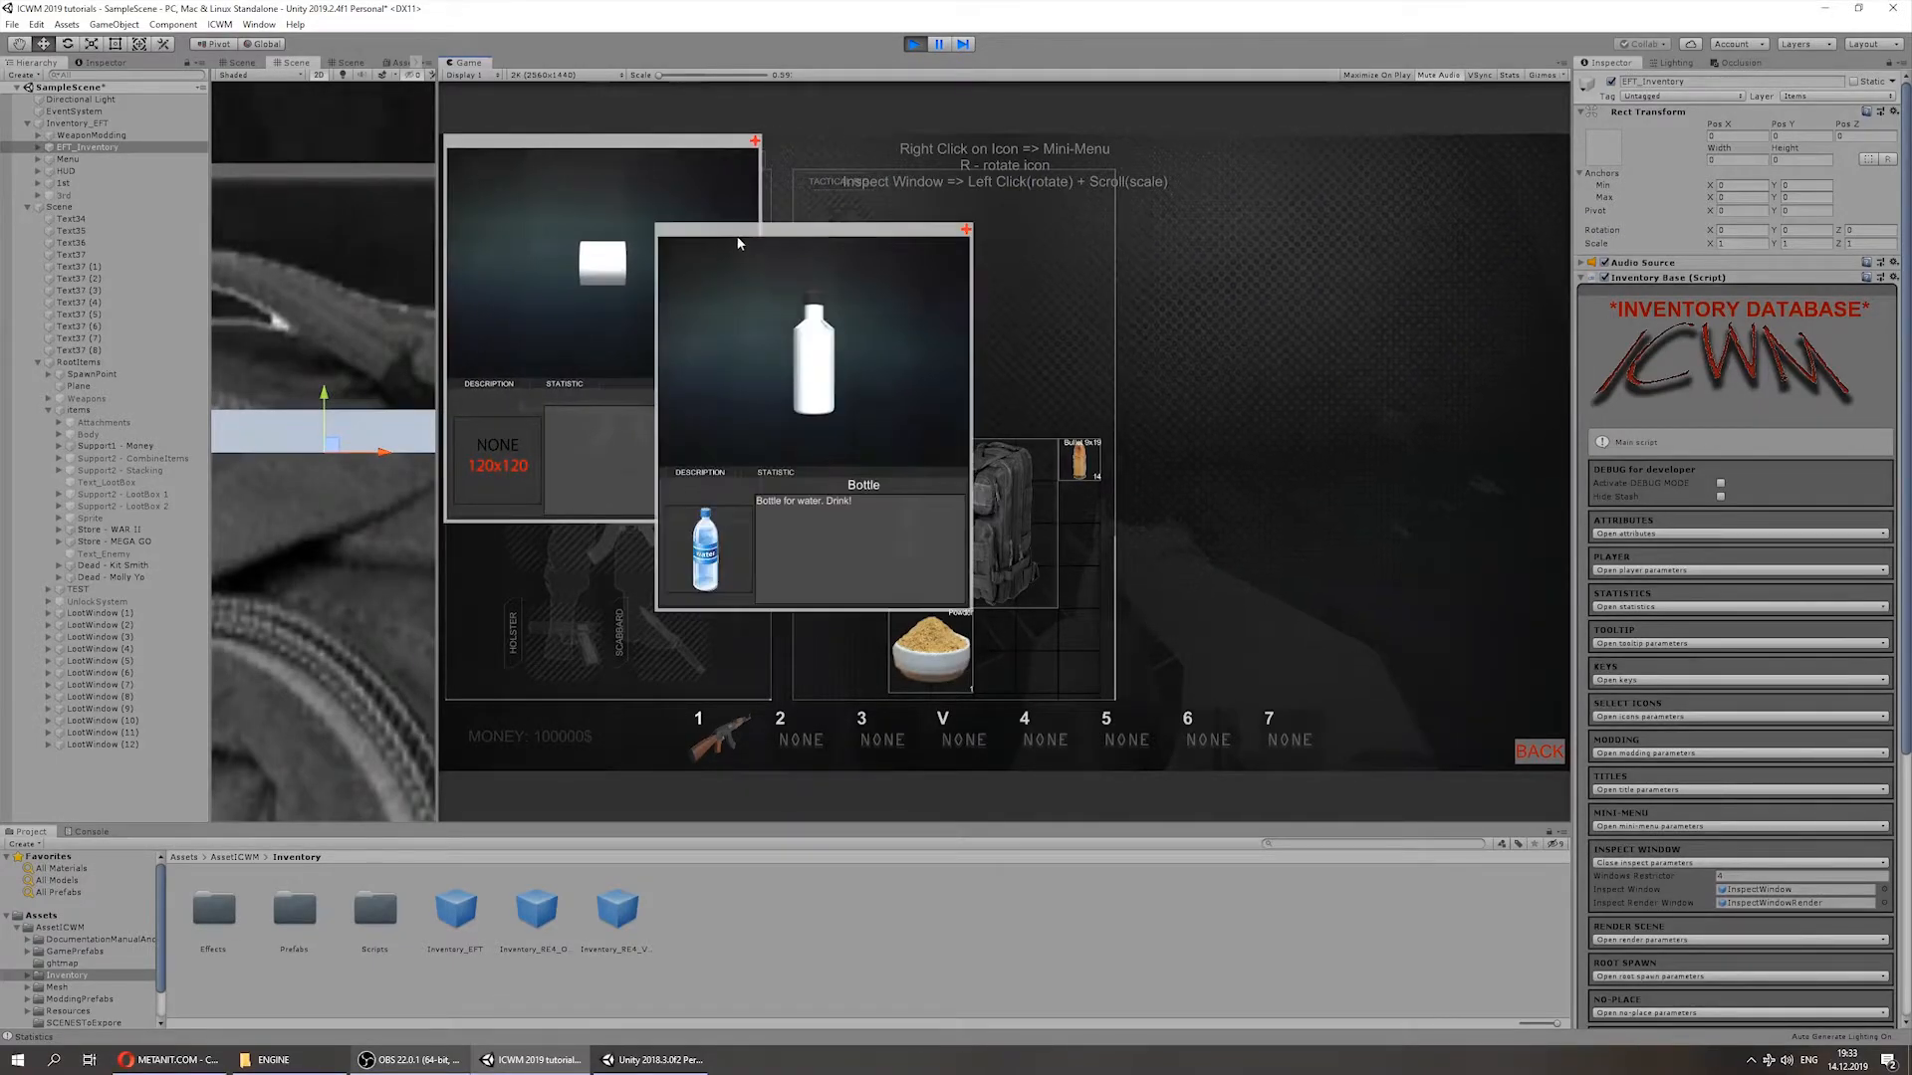
pyautogui.moveTo(695, 227); pyautogui.dragTo(529, 174)
# Step: Inspect the large backpack and the Bullet 9x19, and arrange their windows around the backpack grid
pyautogui.rightClick(978, 474)
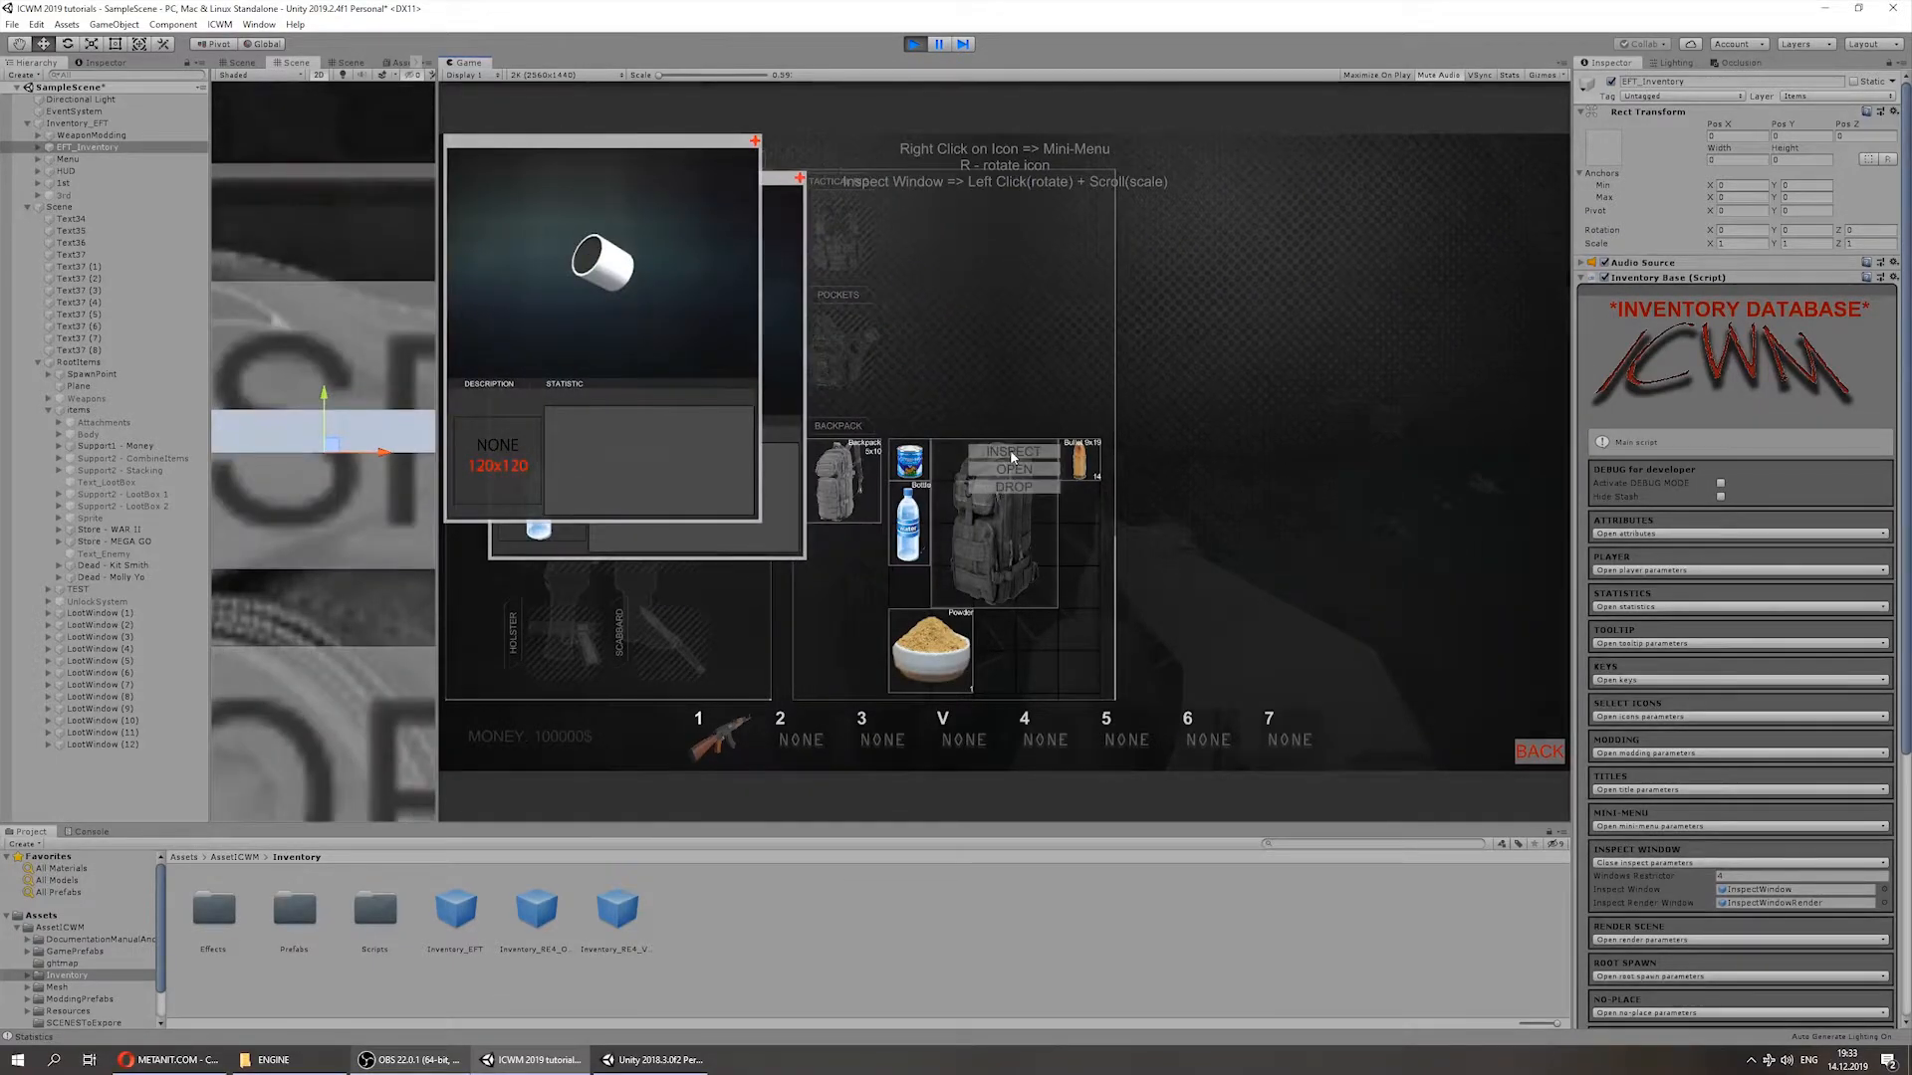
pyautogui.click(1010, 456)
pyautogui.moveTo(784, 247); pyautogui.dragTo(648, 228)
pyautogui.rightClick(1081, 460)
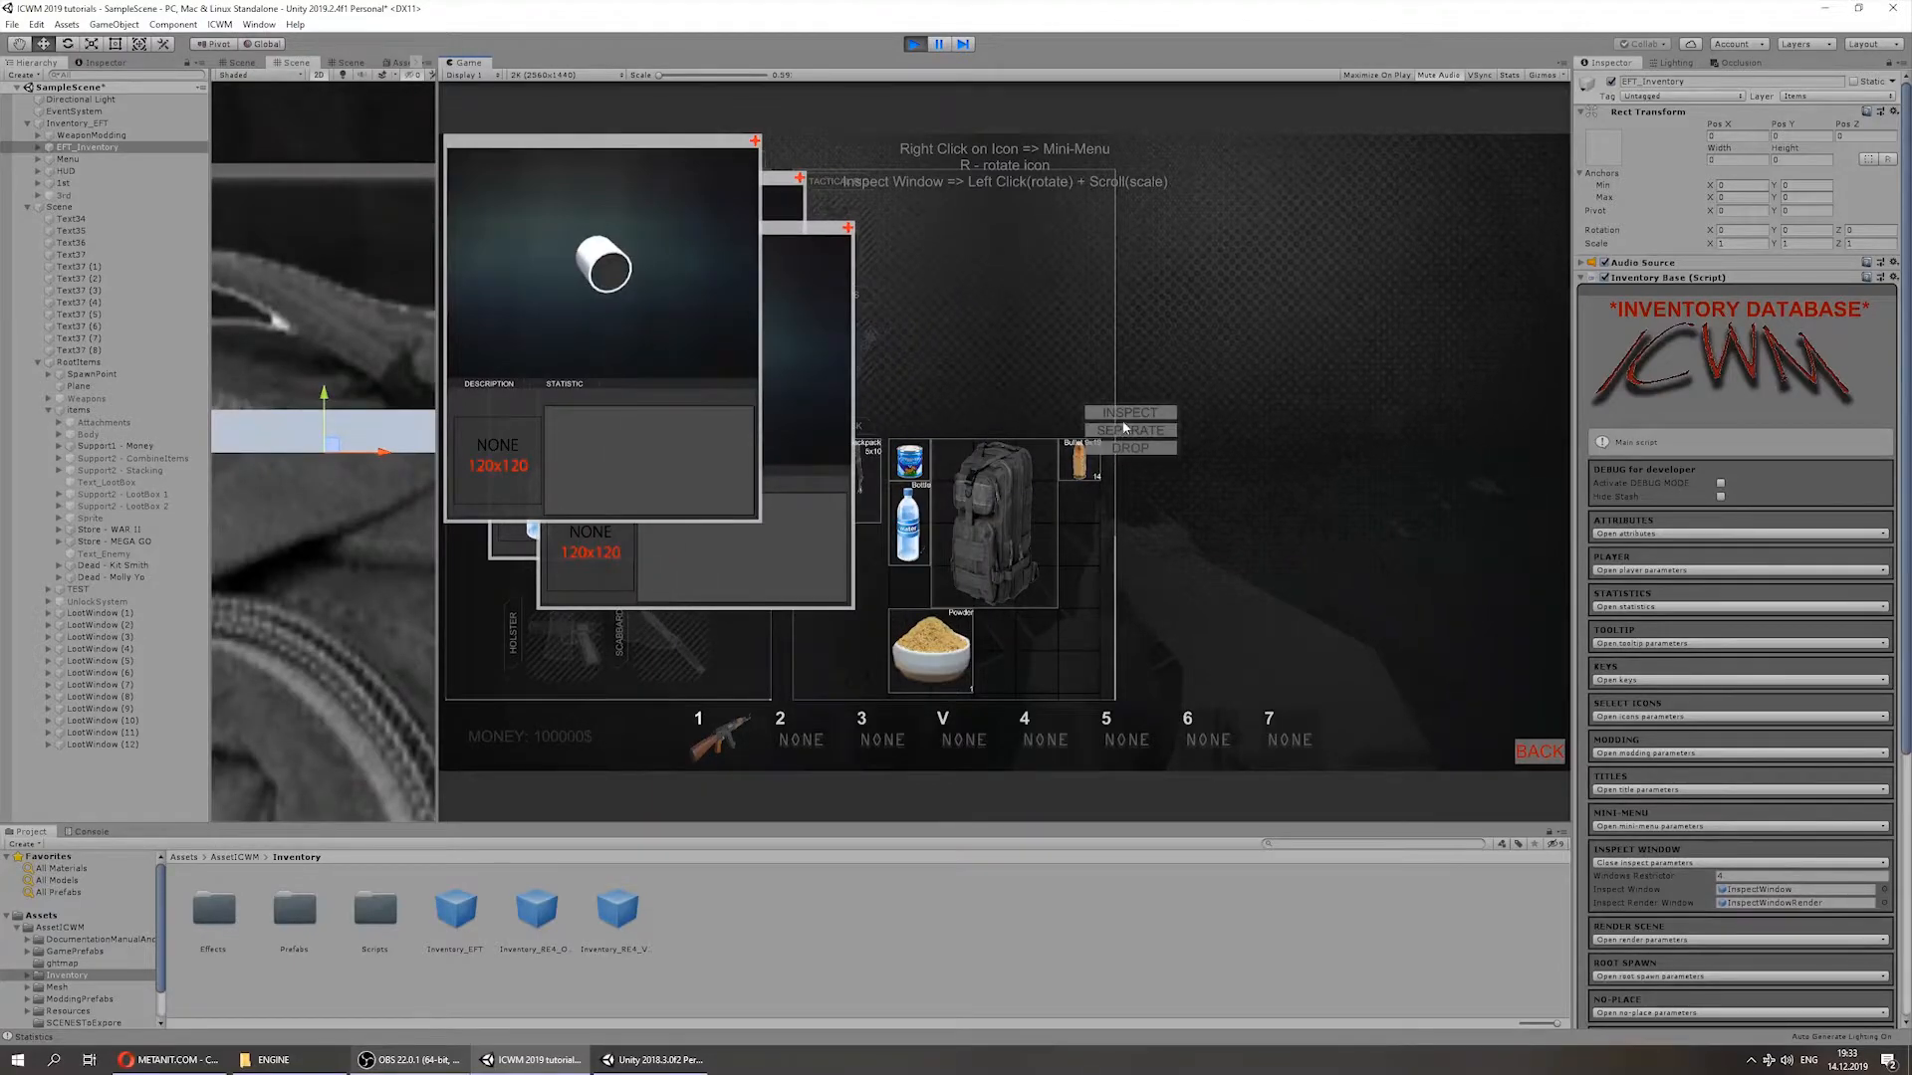
pyautogui.click(1118, 433)
pyautogui.moveTo(836, 286); pyautogui.dragTo(1340, 228)
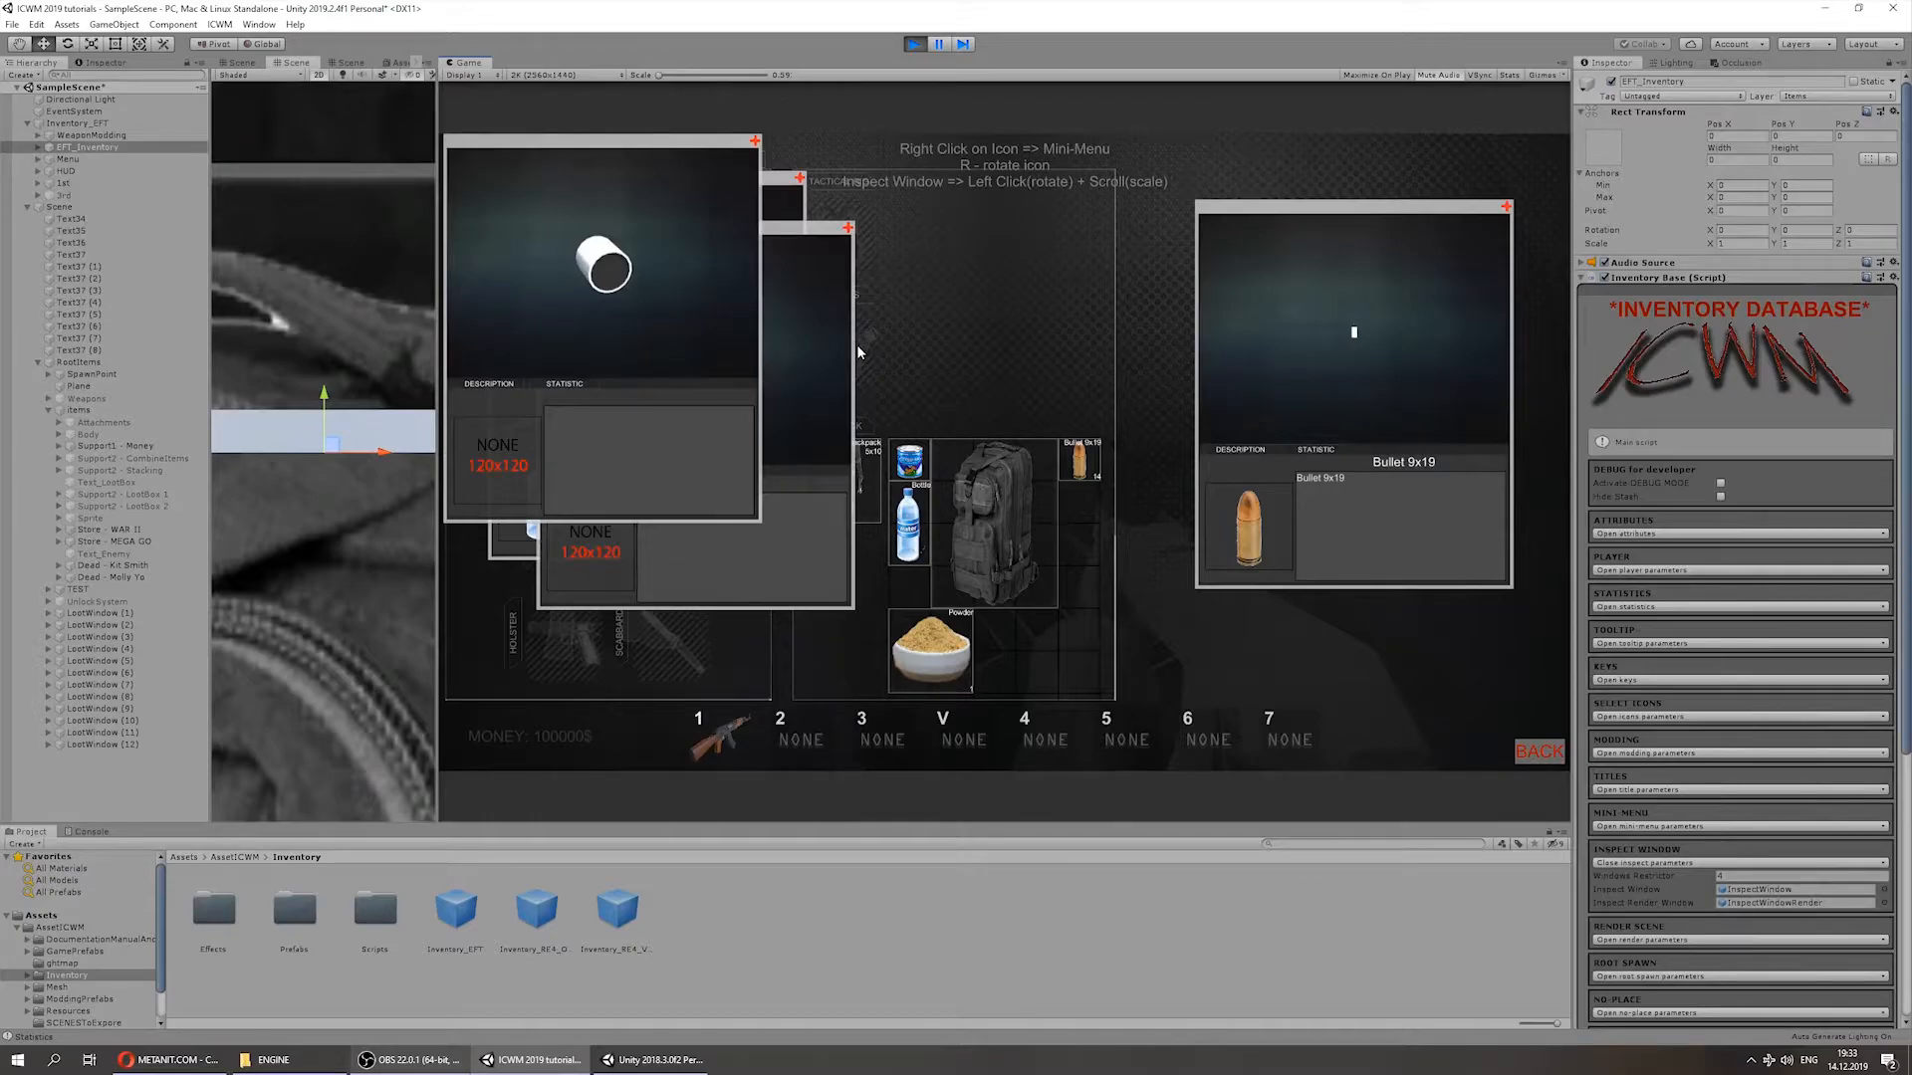
# Step: Change Windows Restrictor during play, try to inspect the powder, and rearrange the open windows to check the limit
pyautogui.click(1738, 877)
pyautogui.moveTo(1738, 877); pyautogui.dragTo(1678, 865)
pyautogui.rightClick(961, 652)
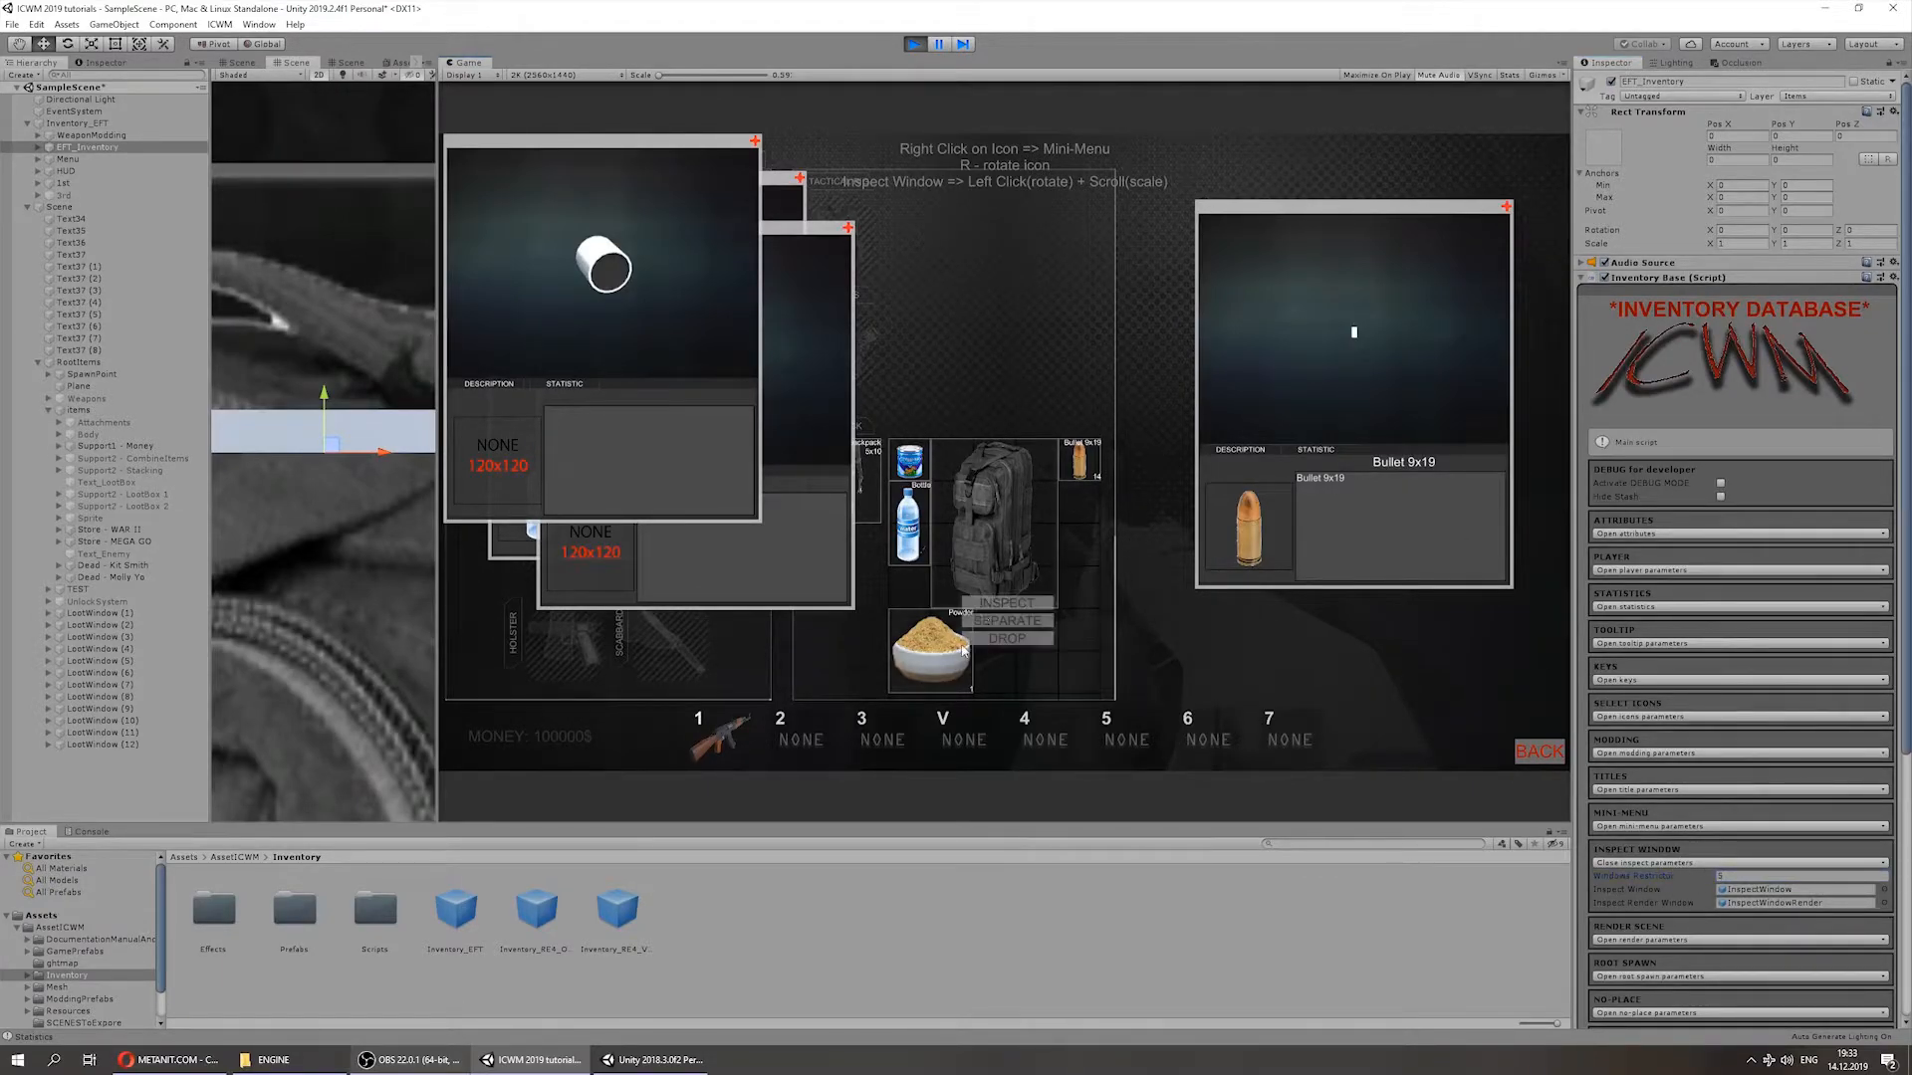
pyautogui.click(986, 602)
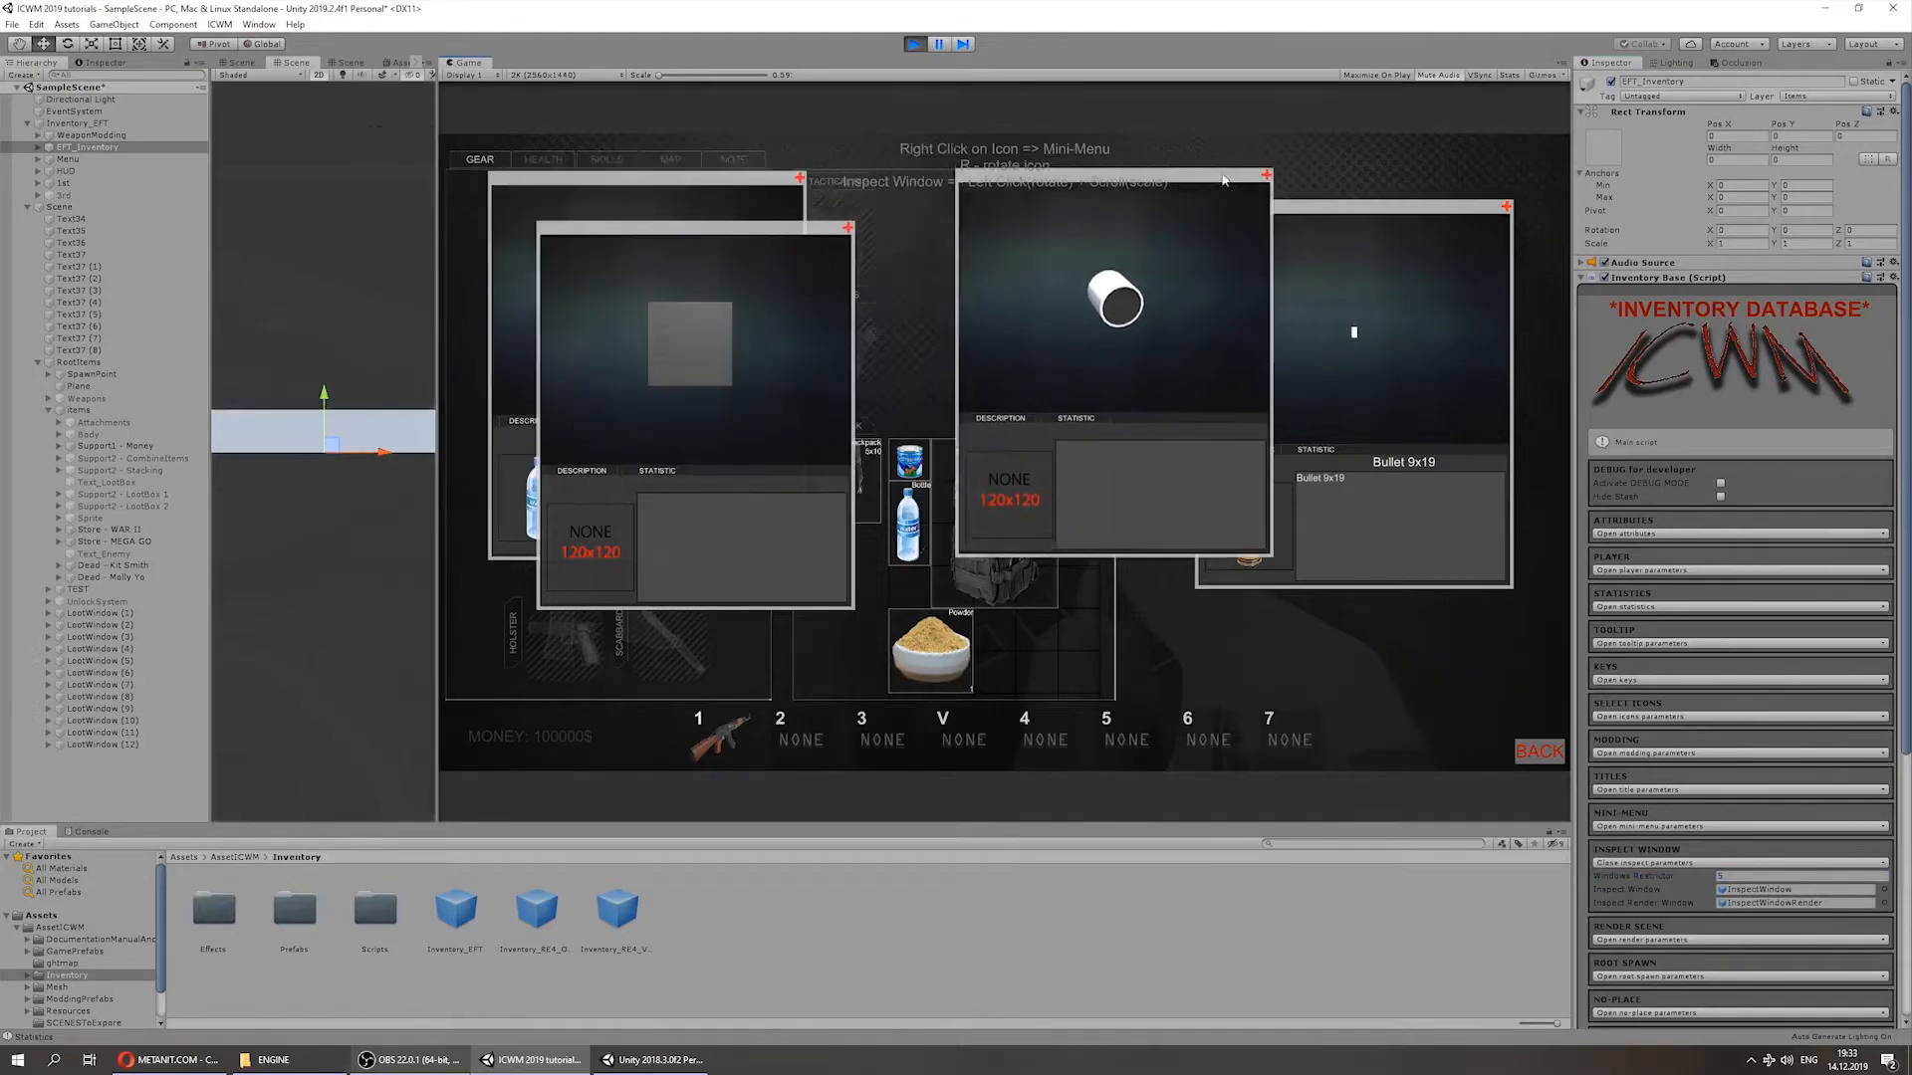
pyautogui.moveTo(731, 233); pyautogui.dragTo(972, 212)
pyautogui.moveTo(737, 181); pyautogui.dragTo(697, 228)
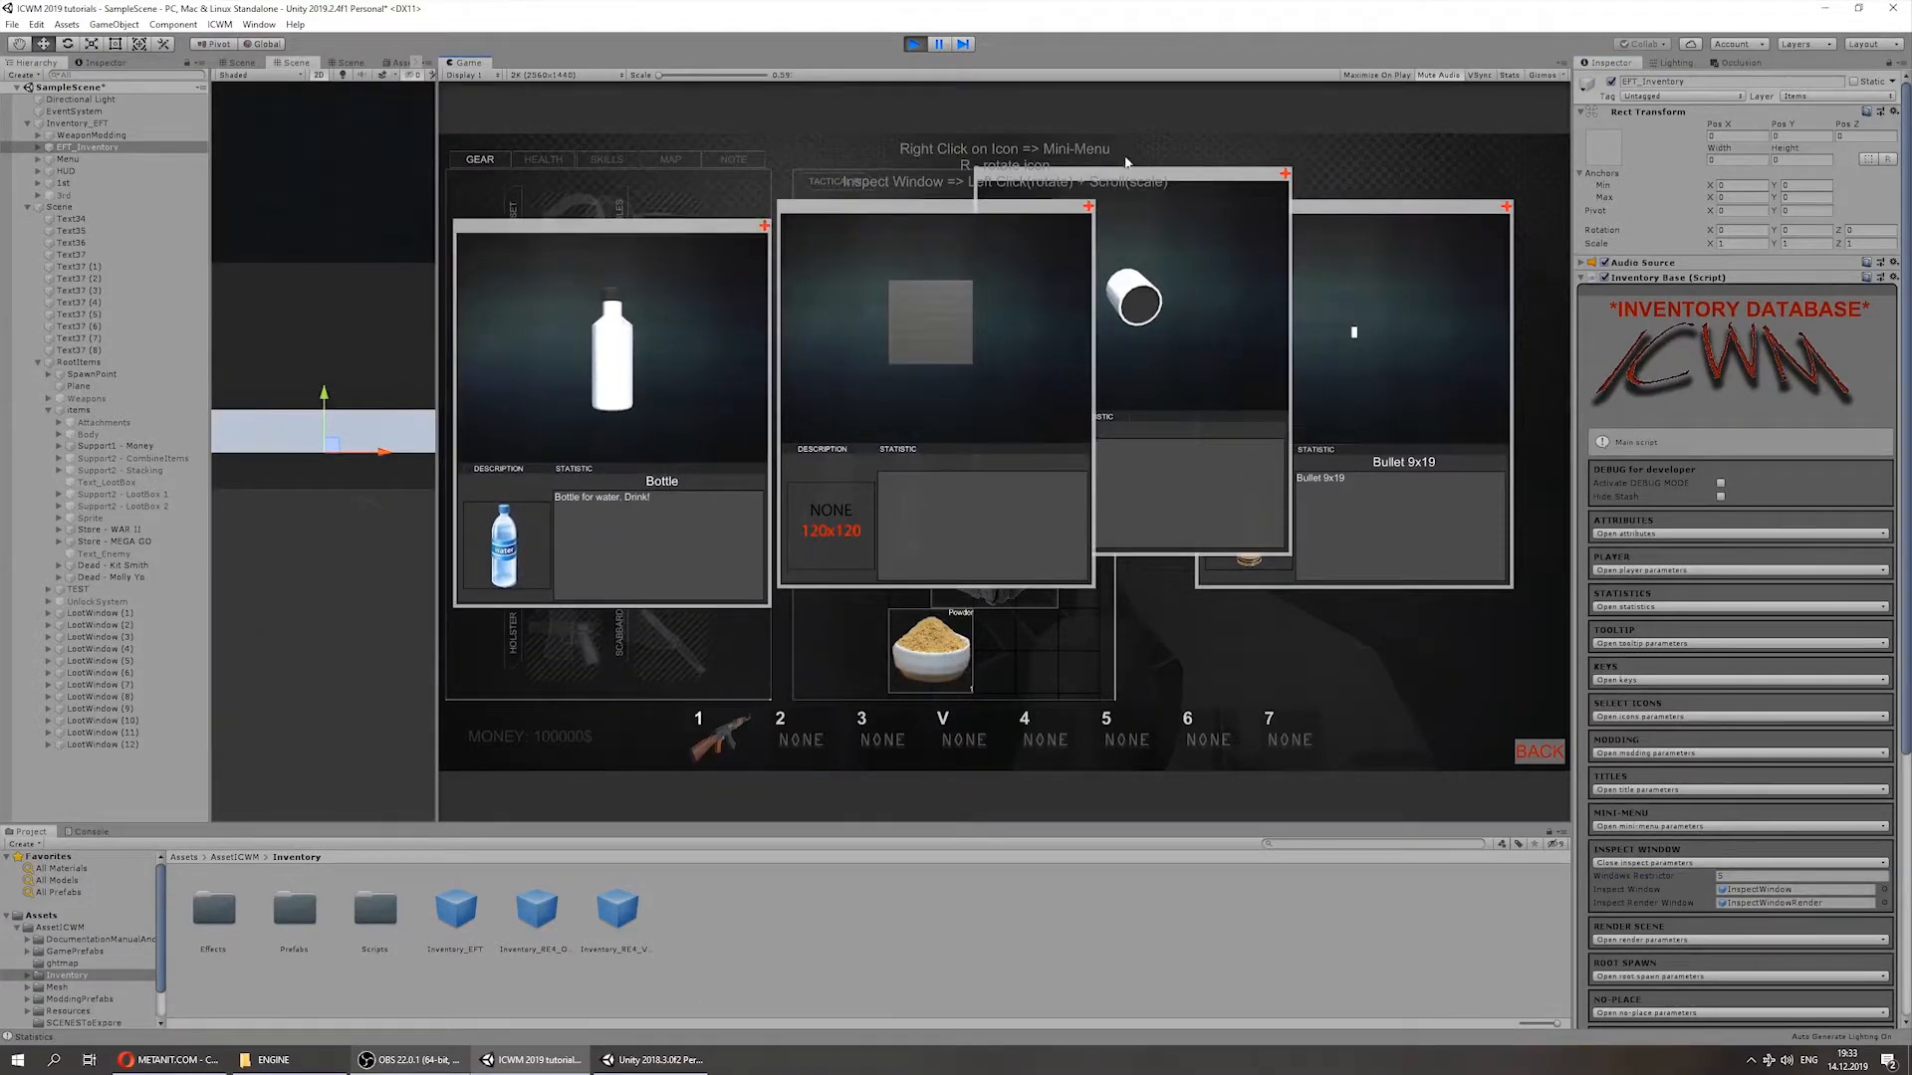
# Step: Stop the game, set Windows Restrictor to 5 in the Inspect Window parameters, and run the game again
pyautogui.click(914, 46)
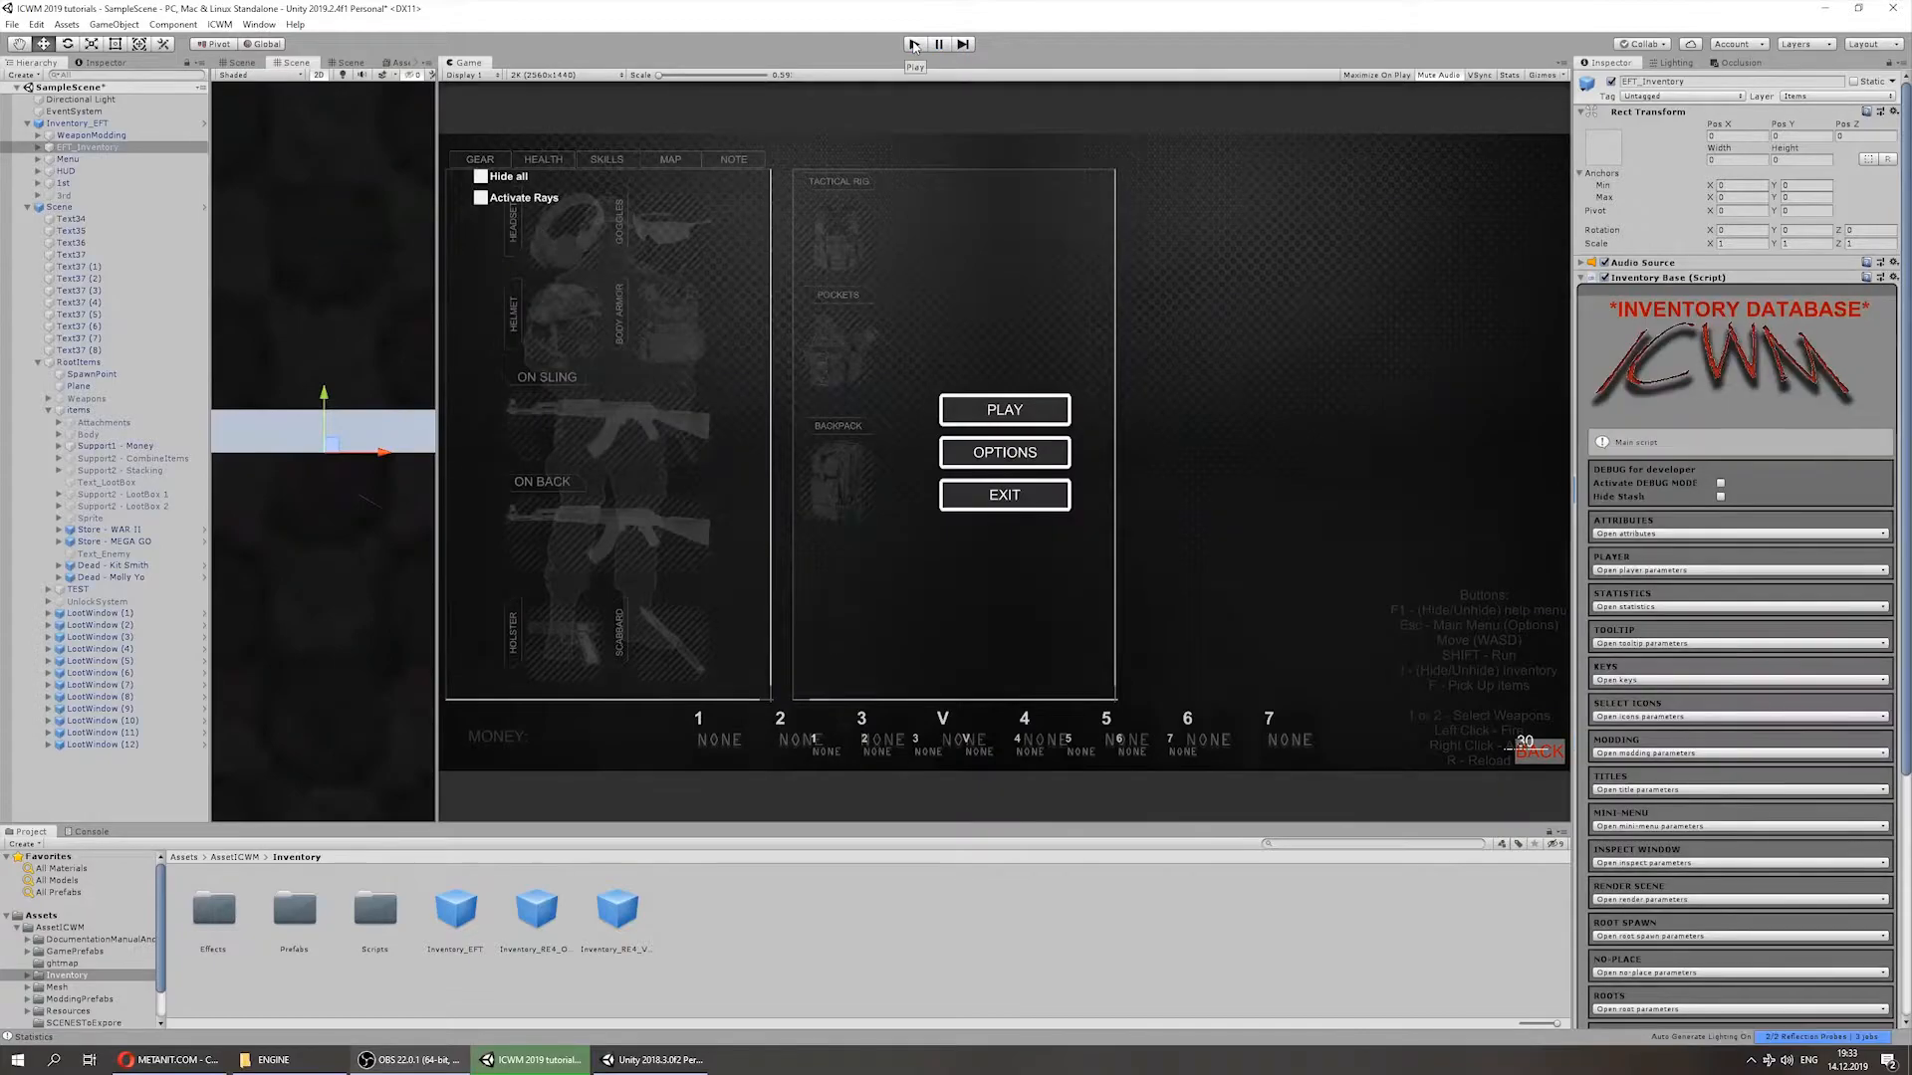
pyautogui.click(914, 45)
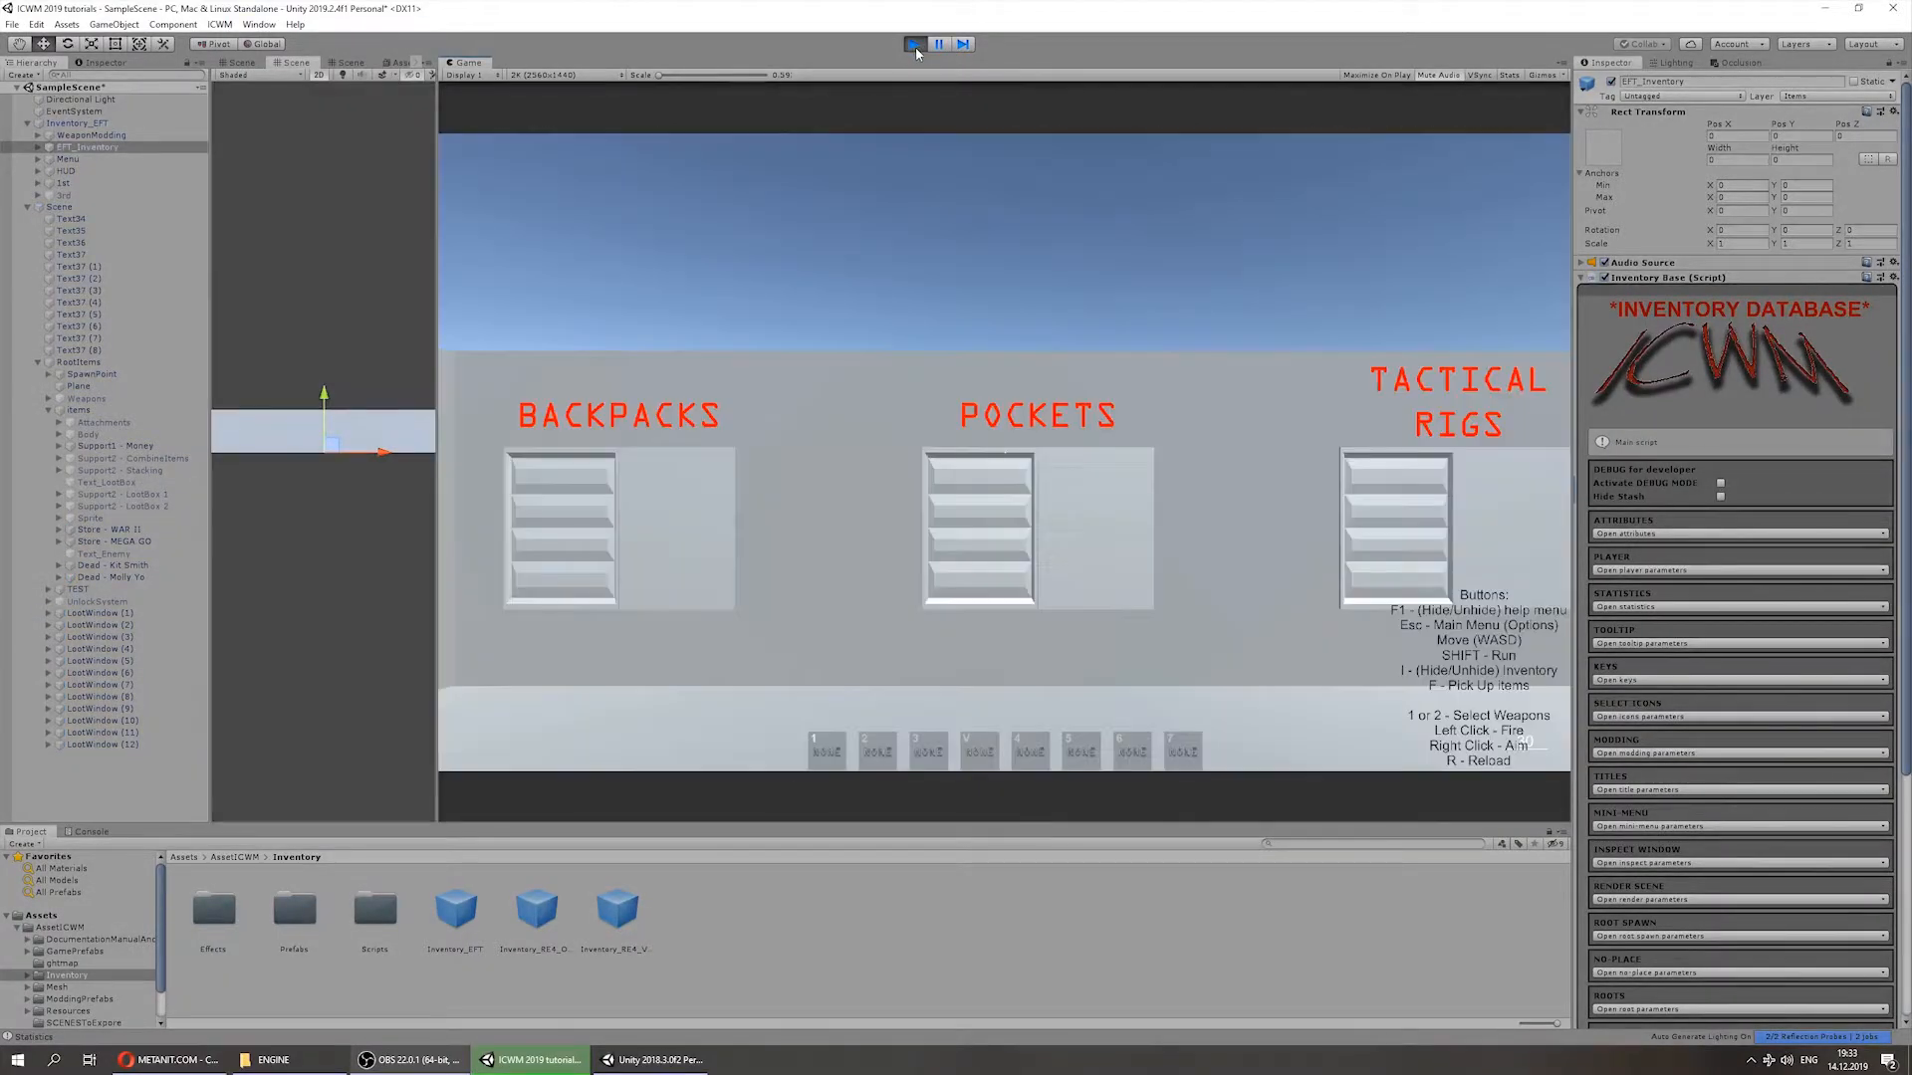
pyautogui.click(914, 46)
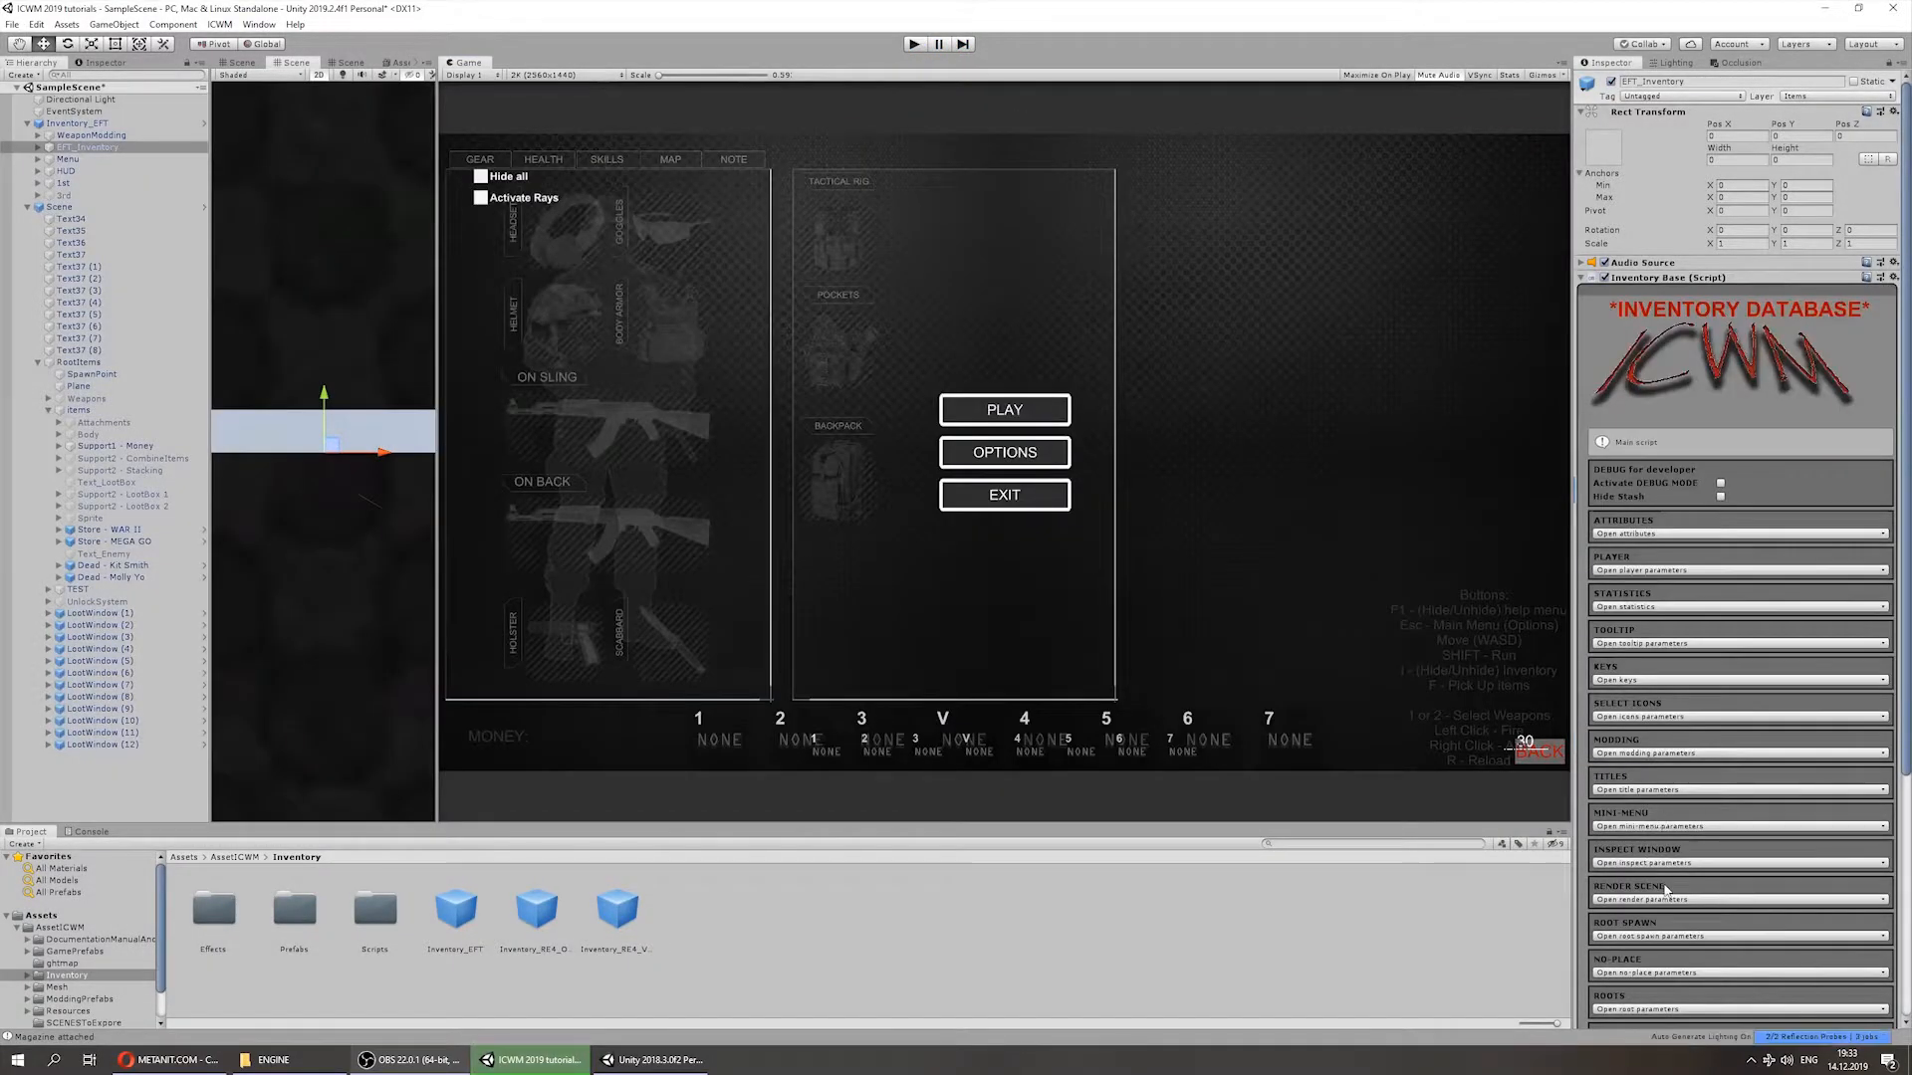
pyautogui.click(1648, 863)
pyautogui.moveTo(1683, 882); pyautogui.dragTo(1685, 877)
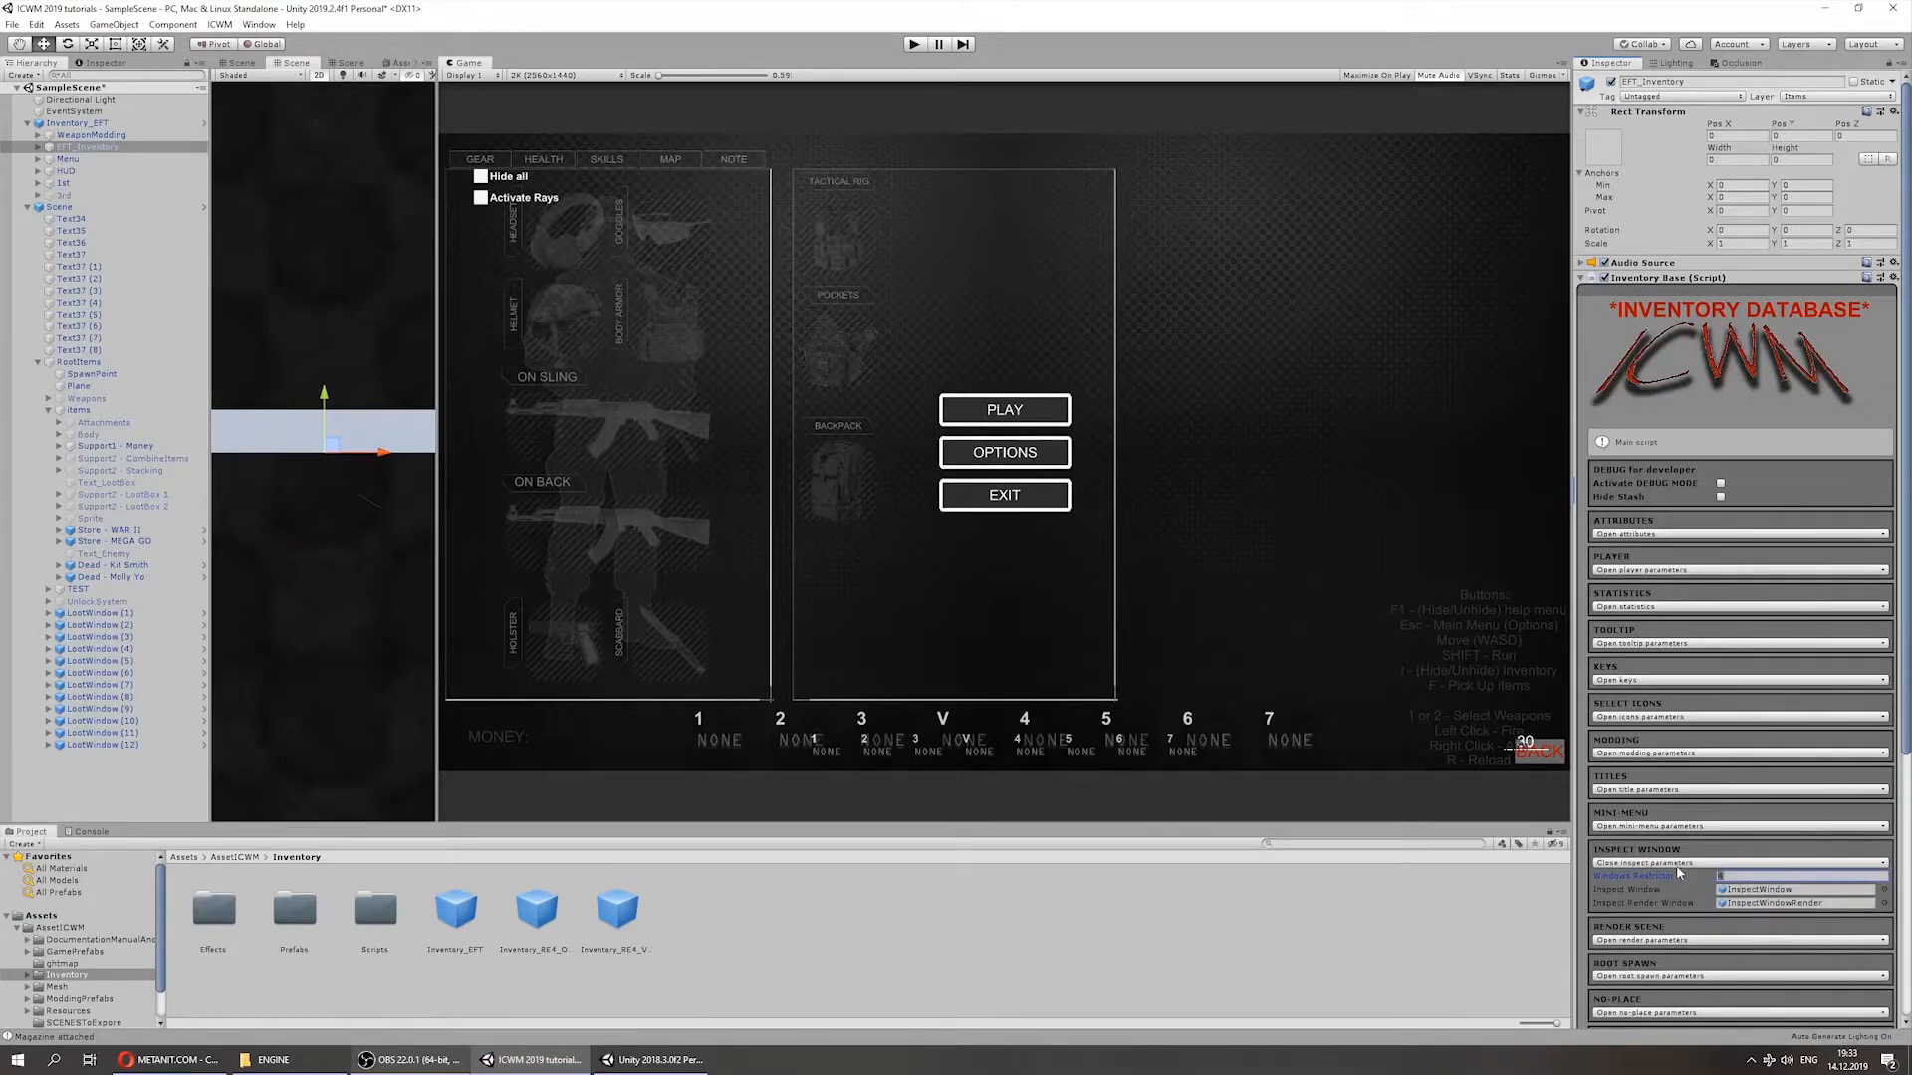
pyautogui.click(918, 46)
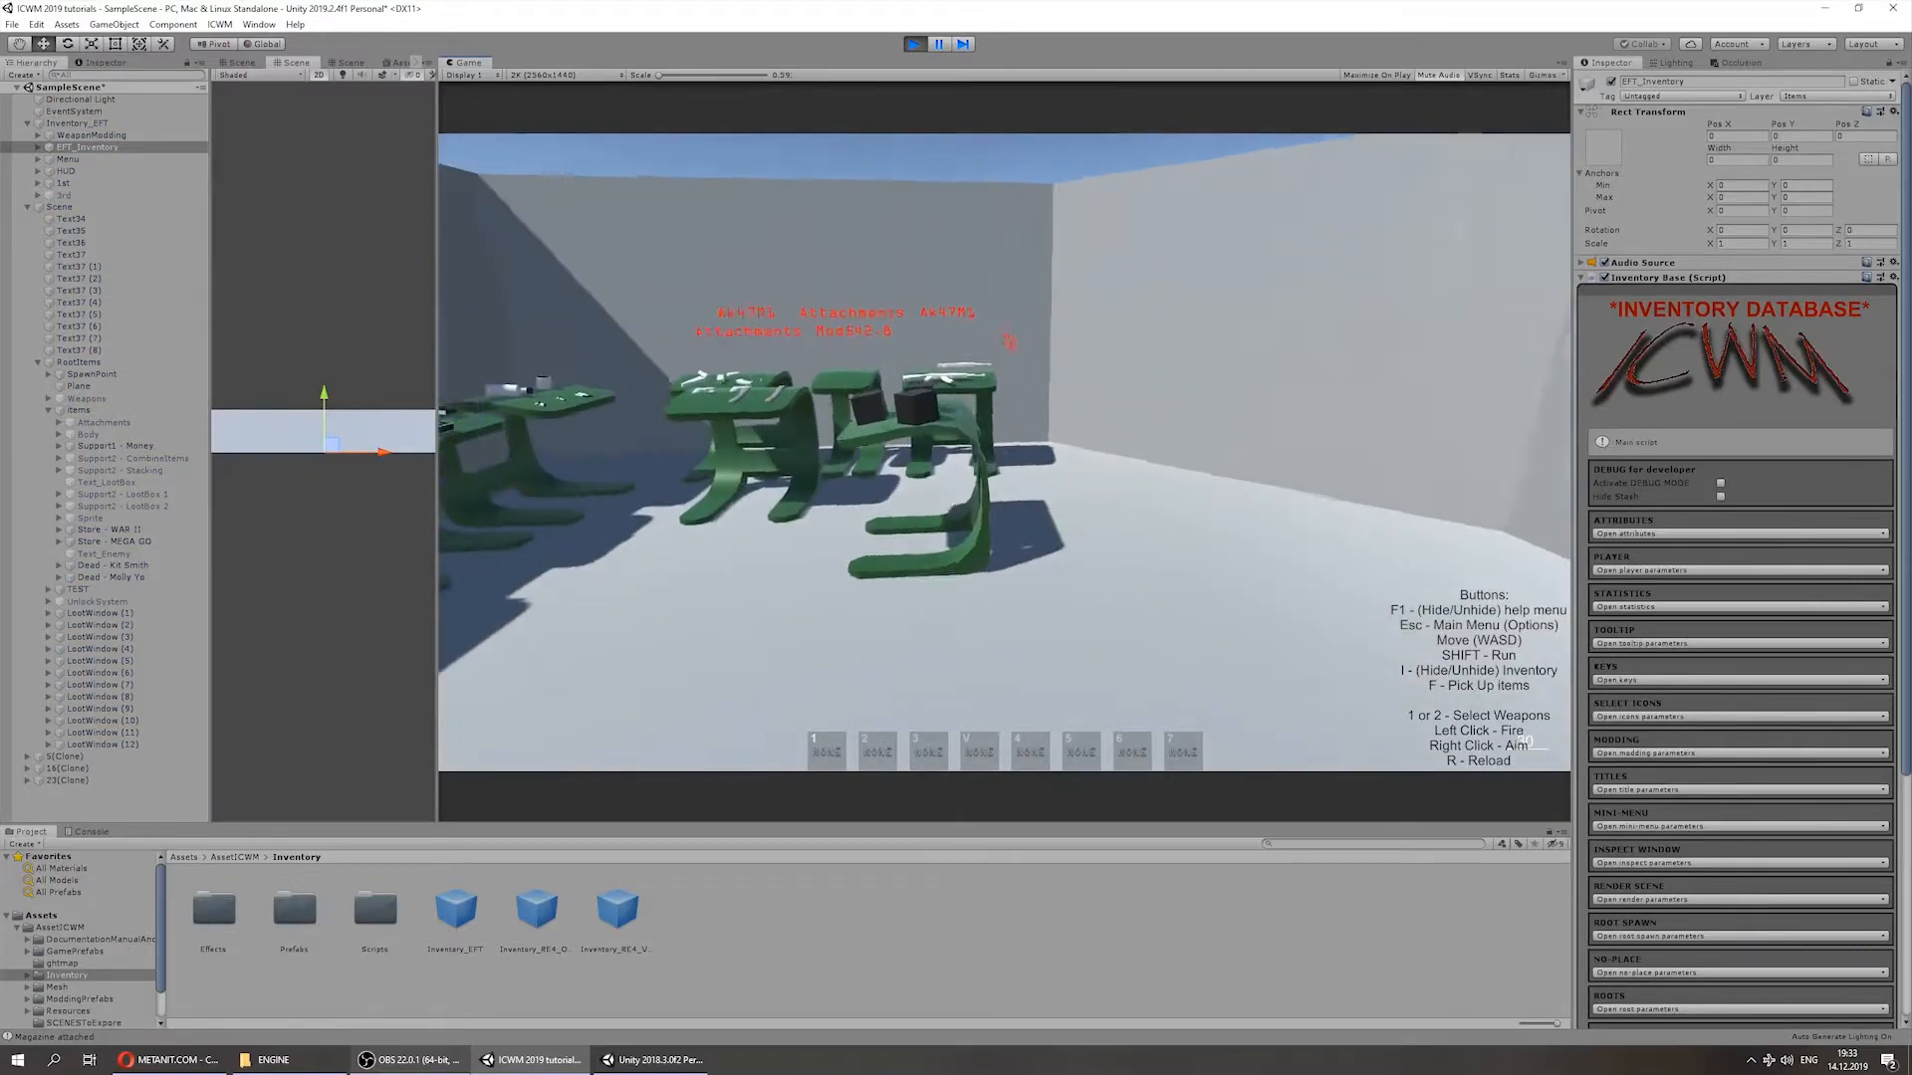
# Step: Pick up the axe, blade, pockets and large backpacks from the tables, and open the inventory
pyautogui.press('w')
pyautogui.press('f')
pyautogui.press('f')
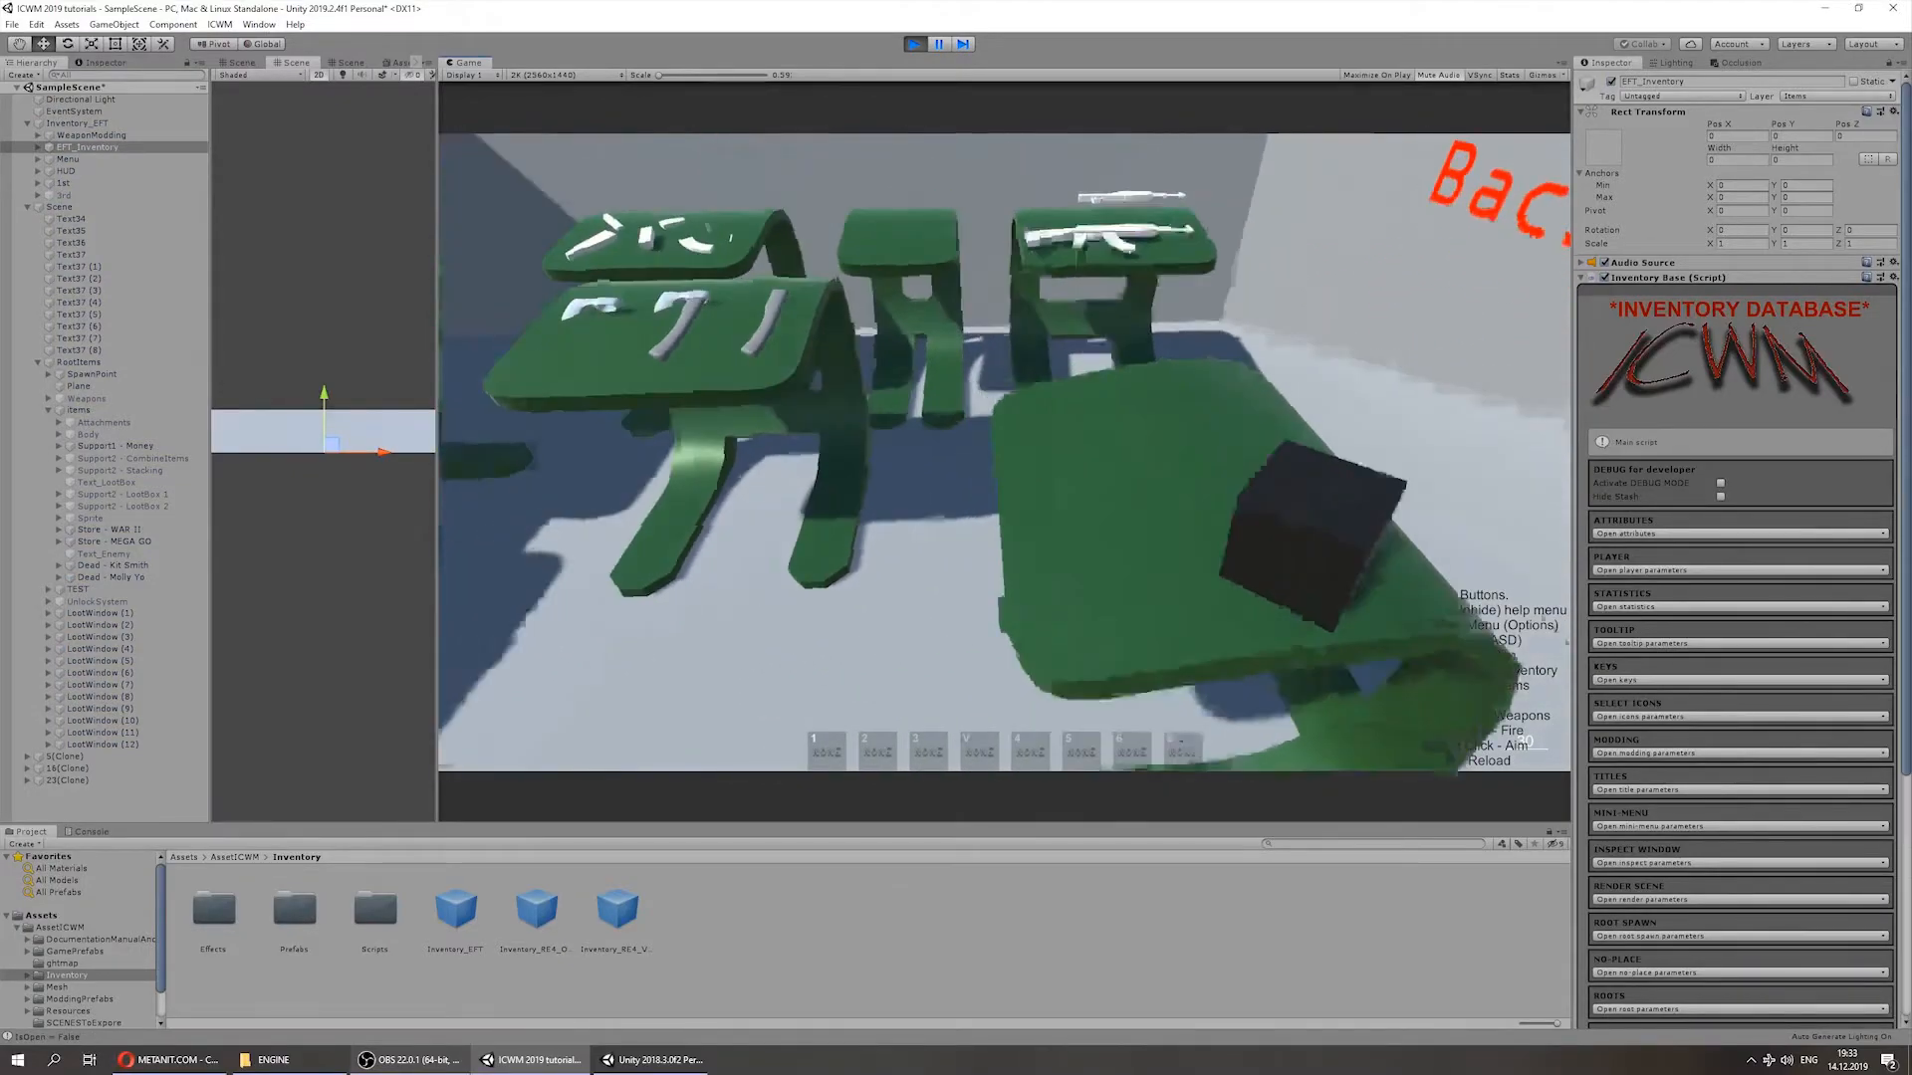
pyautogui.press('f')
pyautogui.press('f')
pyautogui.press('i')
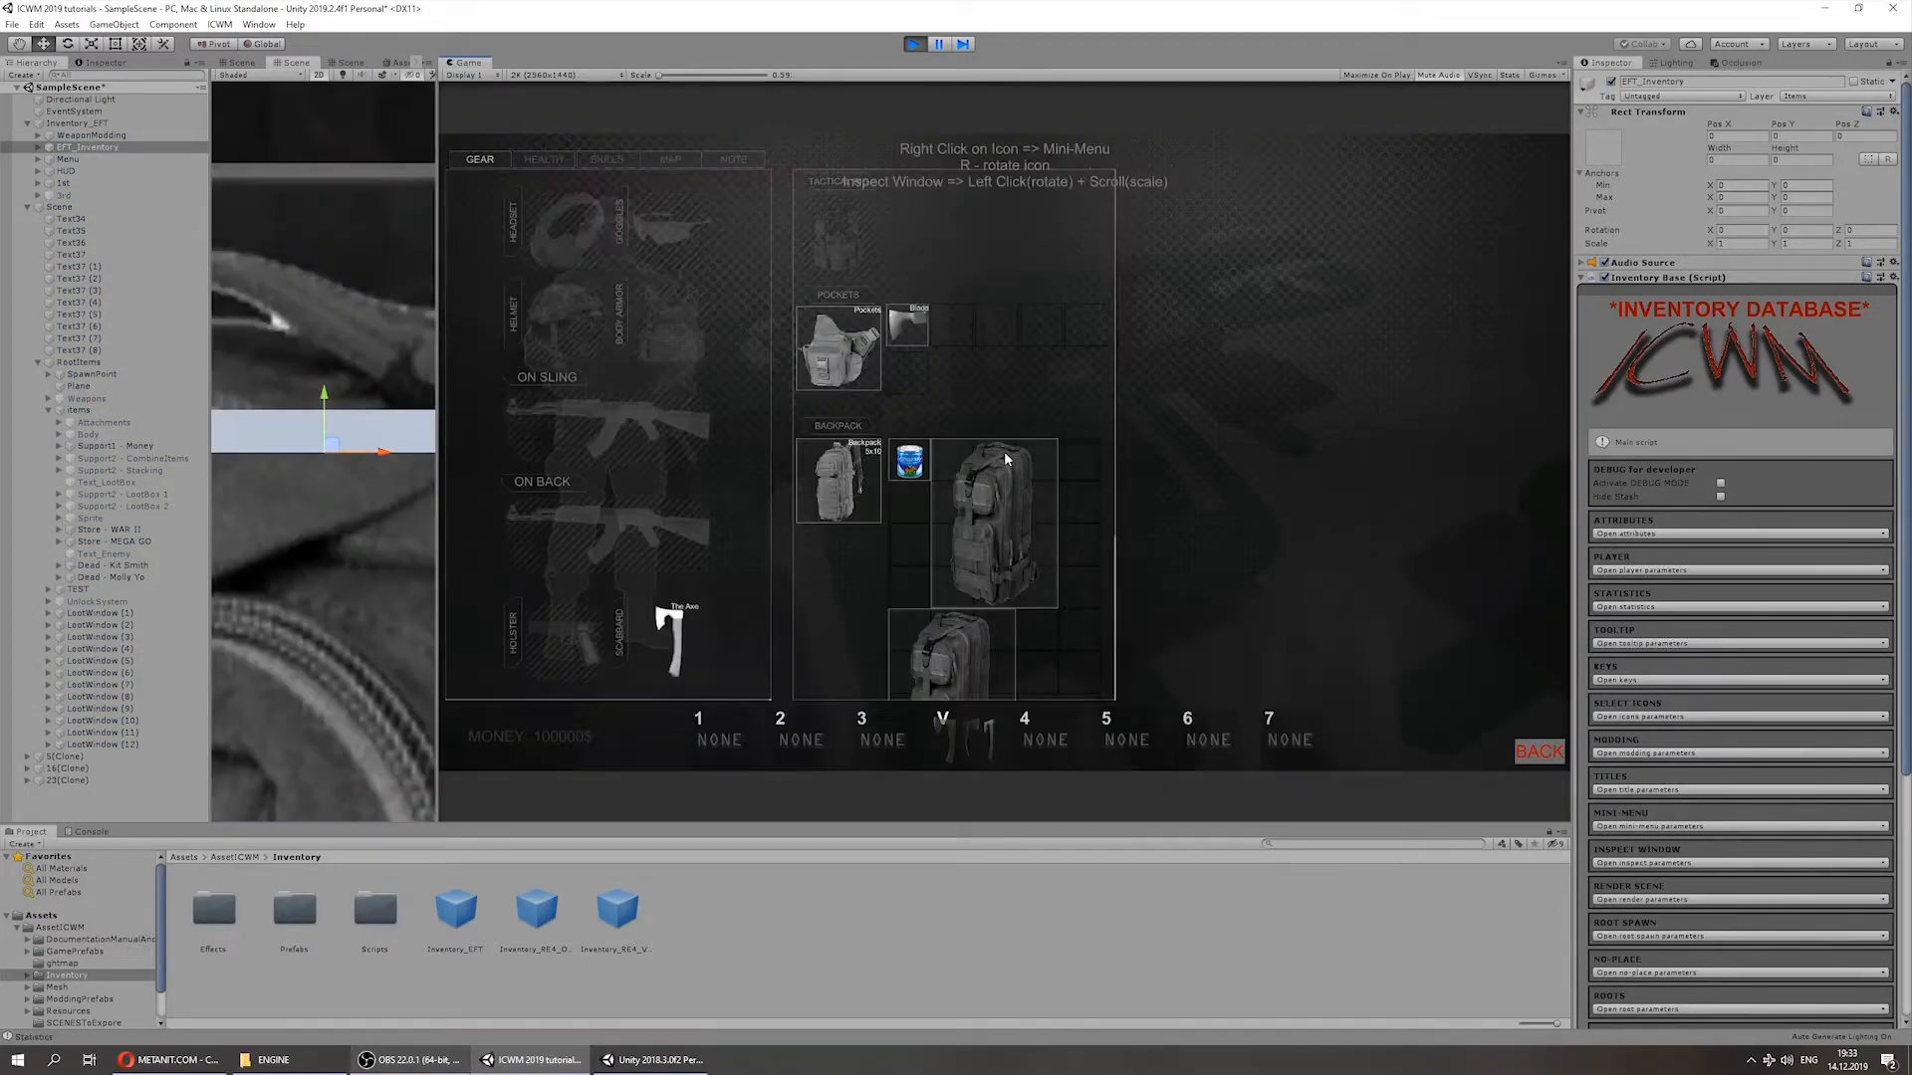
# Step: Inspect the blade and the pockets, and move both inspect windows away from the item grids
pyautogui.rightClick(917, 332)
pyautogui.click(941, 312)
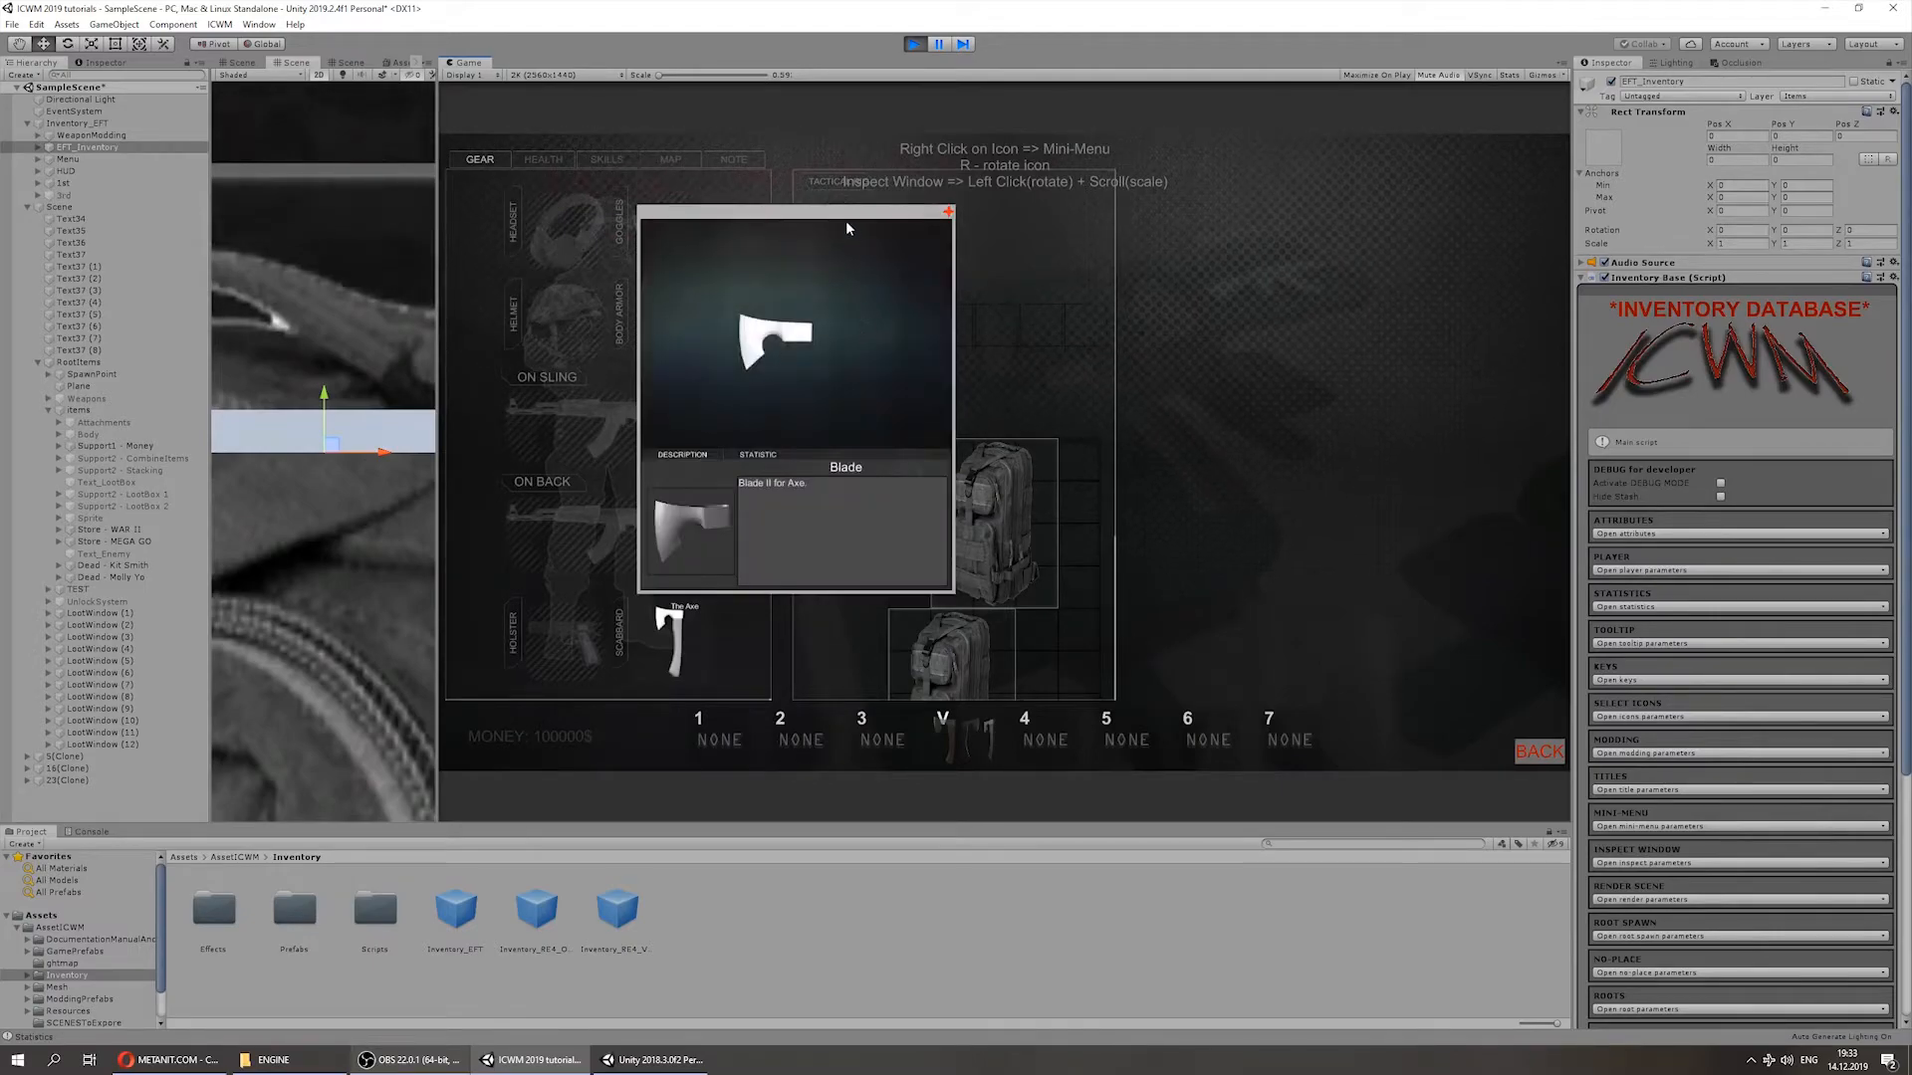
pyautogui.moveTo(858, 208); pyautogui.dragTo(1381, 145)
pyautogui.rightClick(862, 349)
pyautogui.click(873, 335)
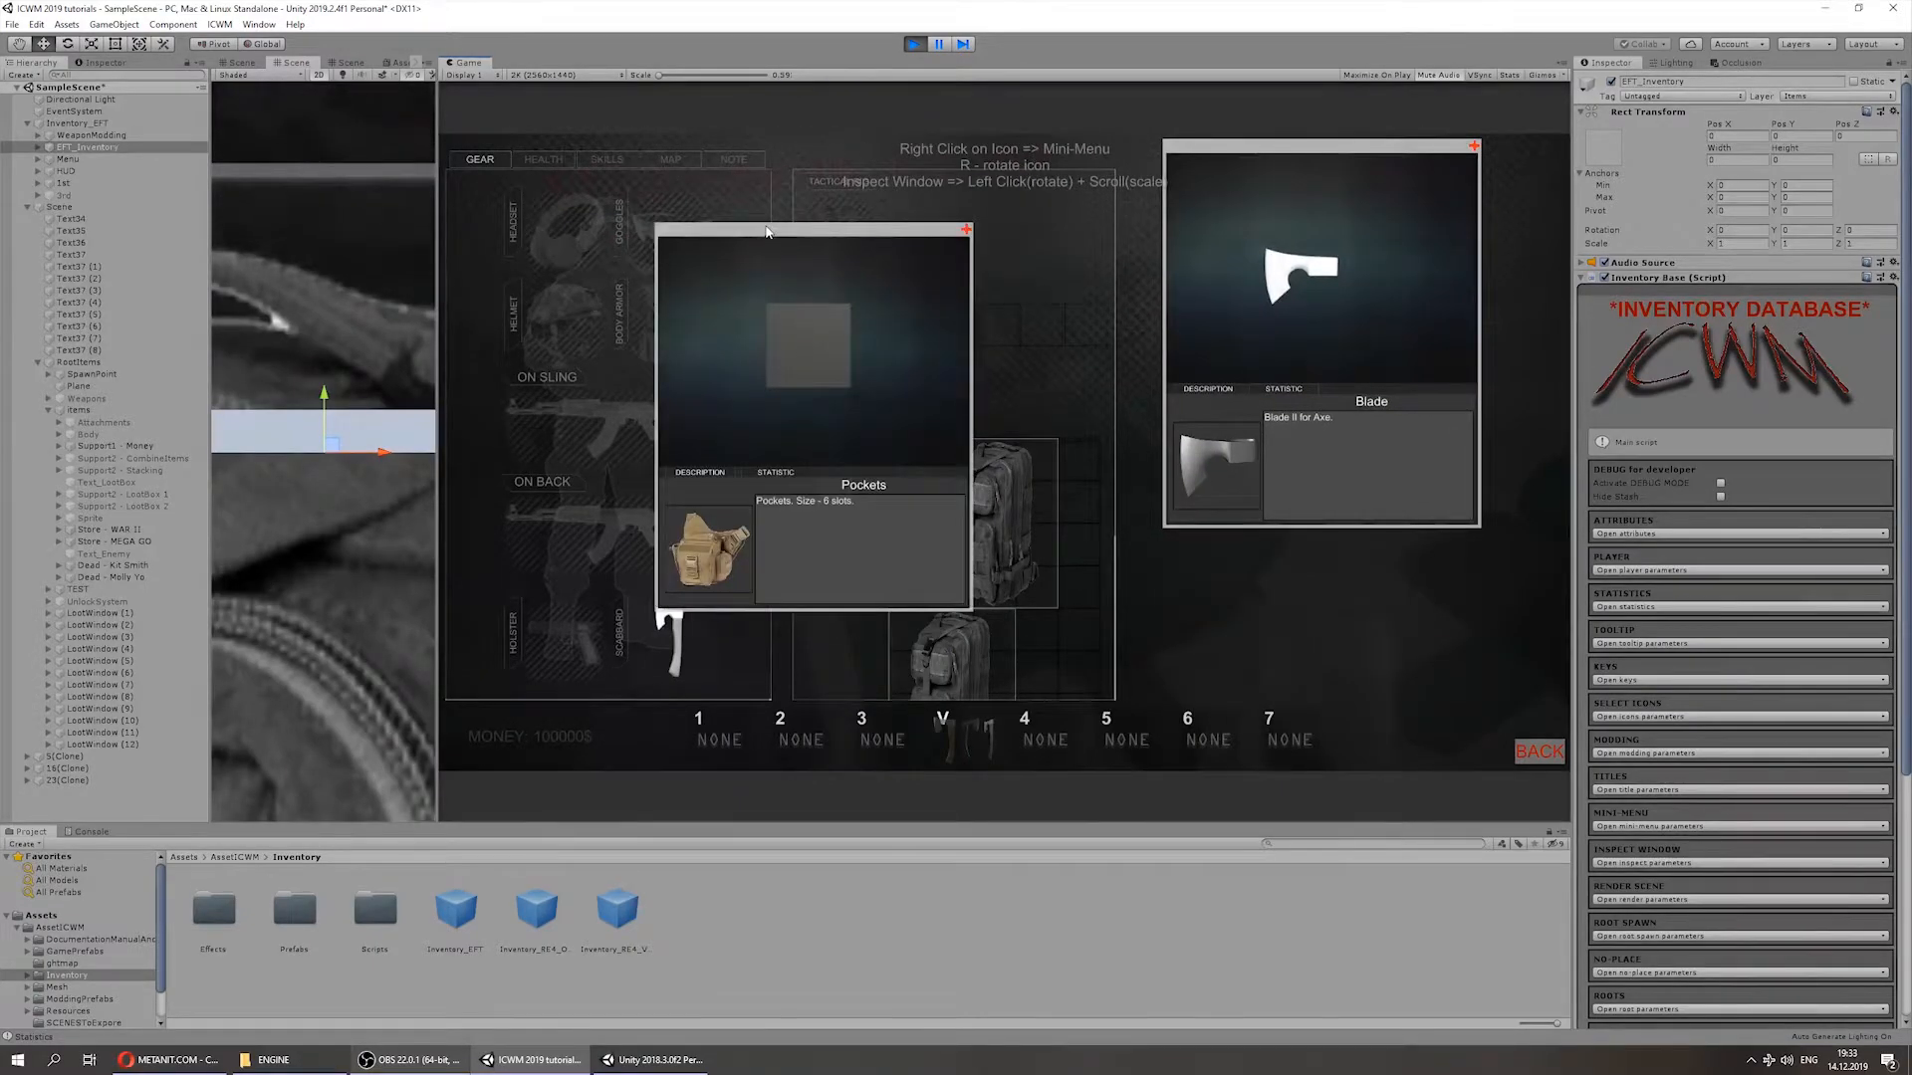
pyautogui.moveTo(784, 232); pyautogui.dragTo(1366, 217)
# Step: Inspect both large backpacks and the can, moving each inspect window aside to keep the item grid accessible
pyautogui.rightClick(1000, 497)
pyautogui.click(1026, 448)
pyautogui.moveTo(883, 249); pyautogui.dragTo(1386, 242)
pyautogui.rightClick(905, 463)
pyautogui.click(928, 428)
pyautogui.moveTo(886, 261); pyautogui.dragTo(1379, 252)
pyautogui.rightClick(973, 631)
pyautogui.click(1007, 598)
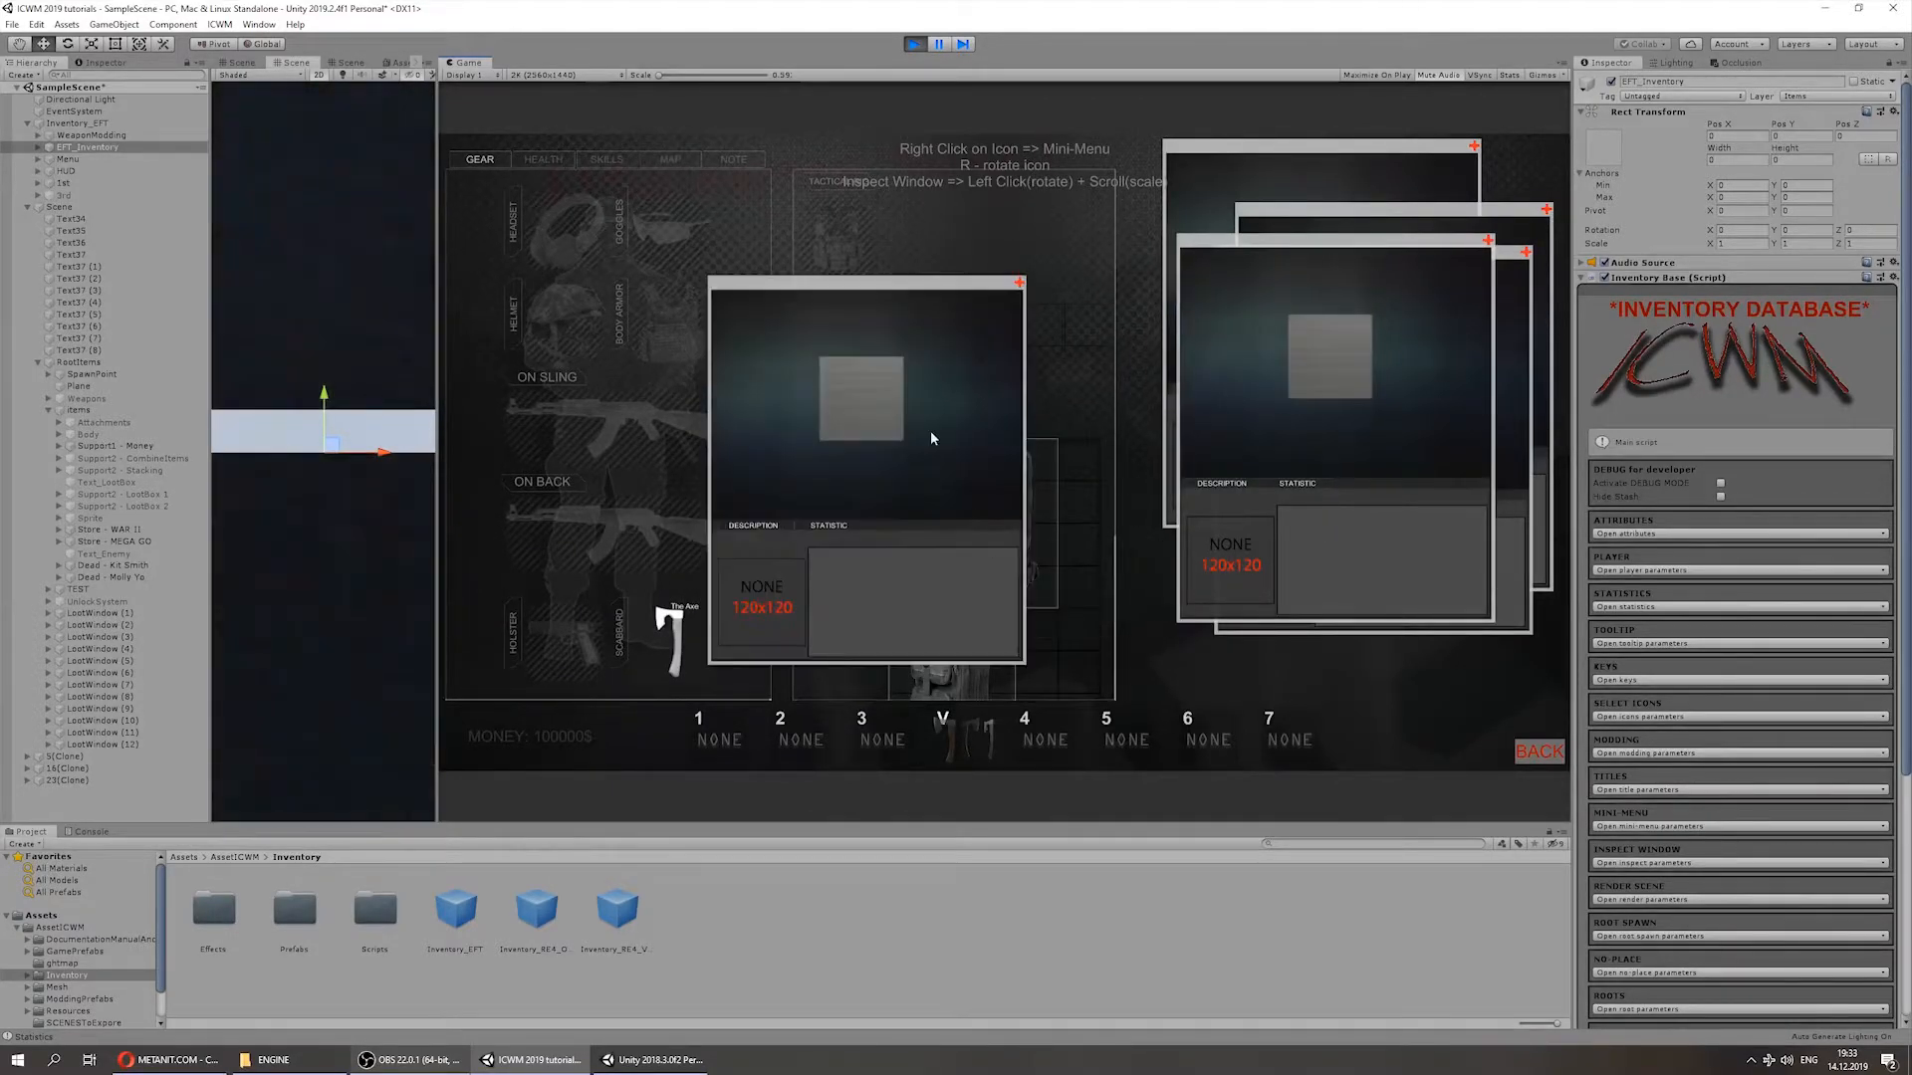
pyautogui.moveTo(855, 285); pyautogui.dragTo(695, 189)
# Step: Spread out the open inspect windows to examine them all at once, and stop the game
pyautogui.moveTo(1322, 242); pyautogui.dragTo(884, 342)
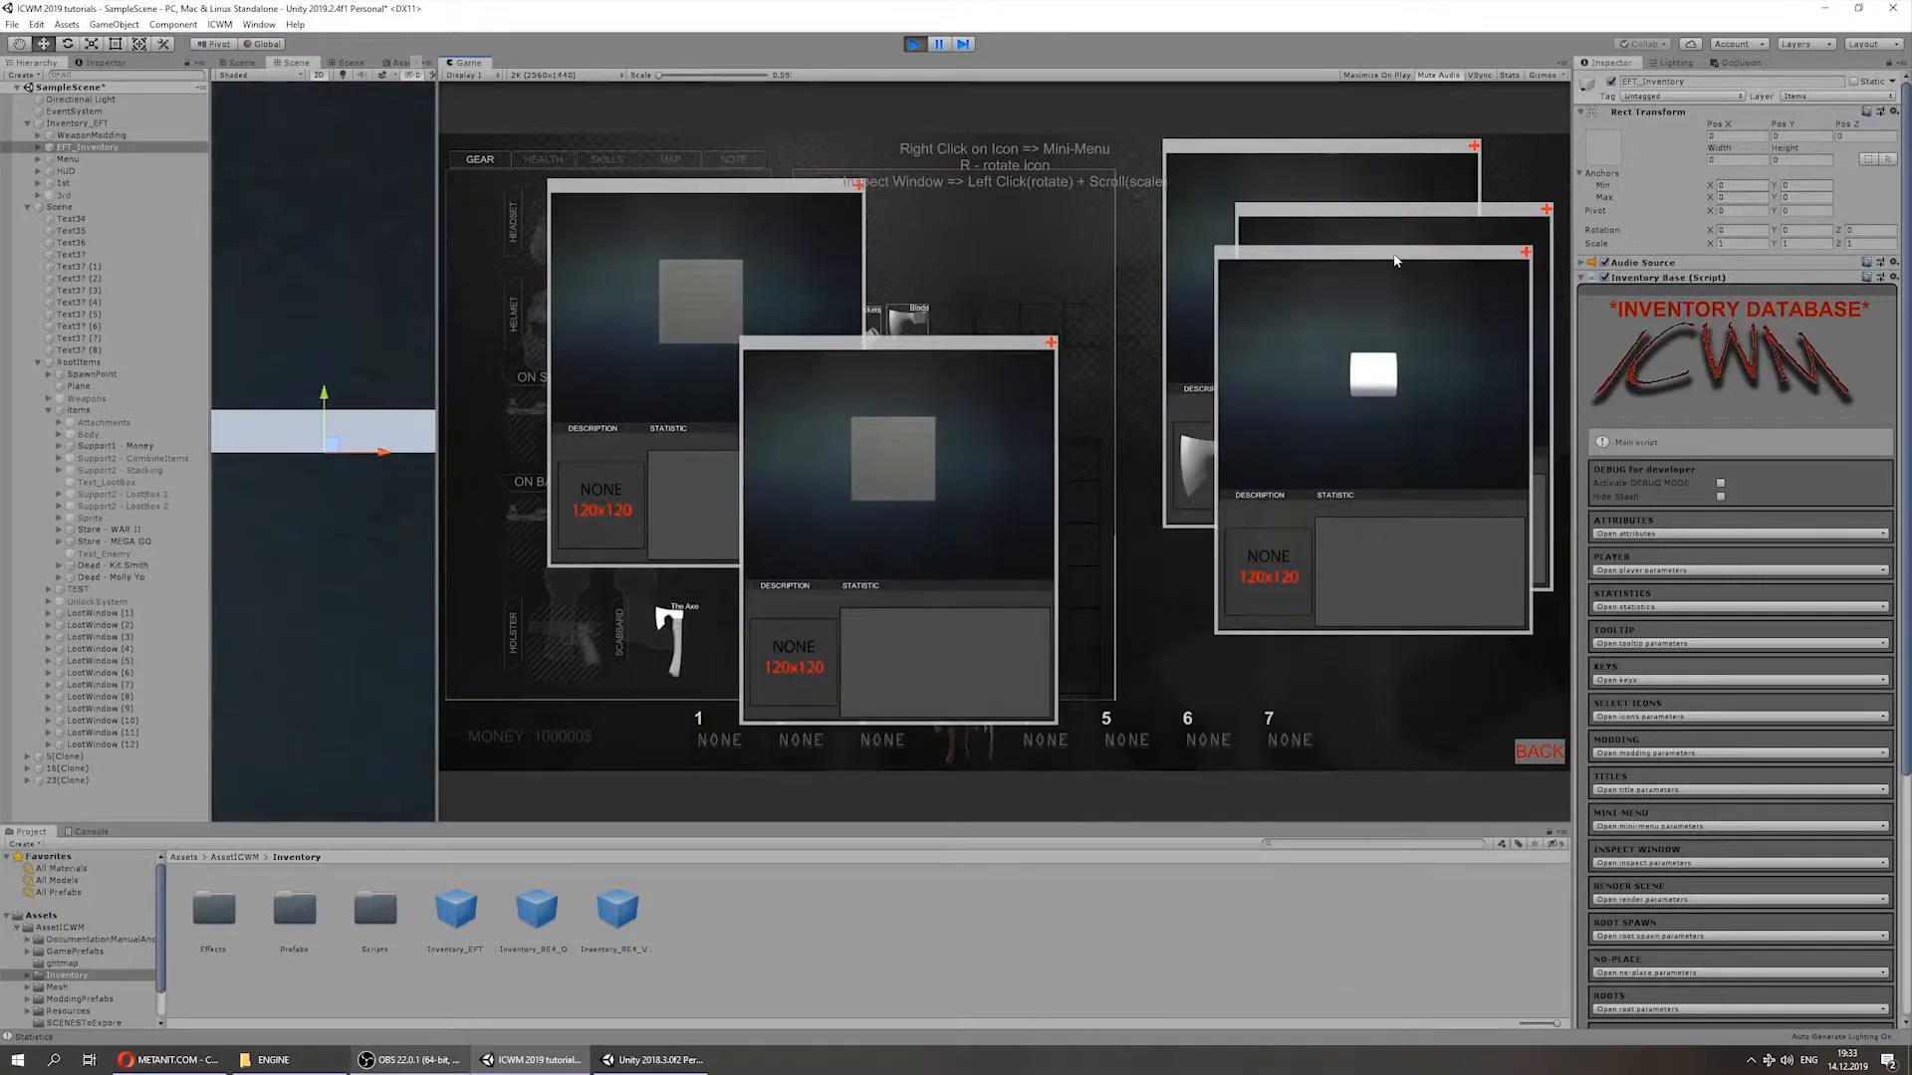
pyautogui.moveTo(1400, 253); pyautogui.dragTo(1229, 352)
pyautogui.moveTo(1292, 146); pyautogui.dragTo(1290, 221)
pyautogui.click(915, 45)
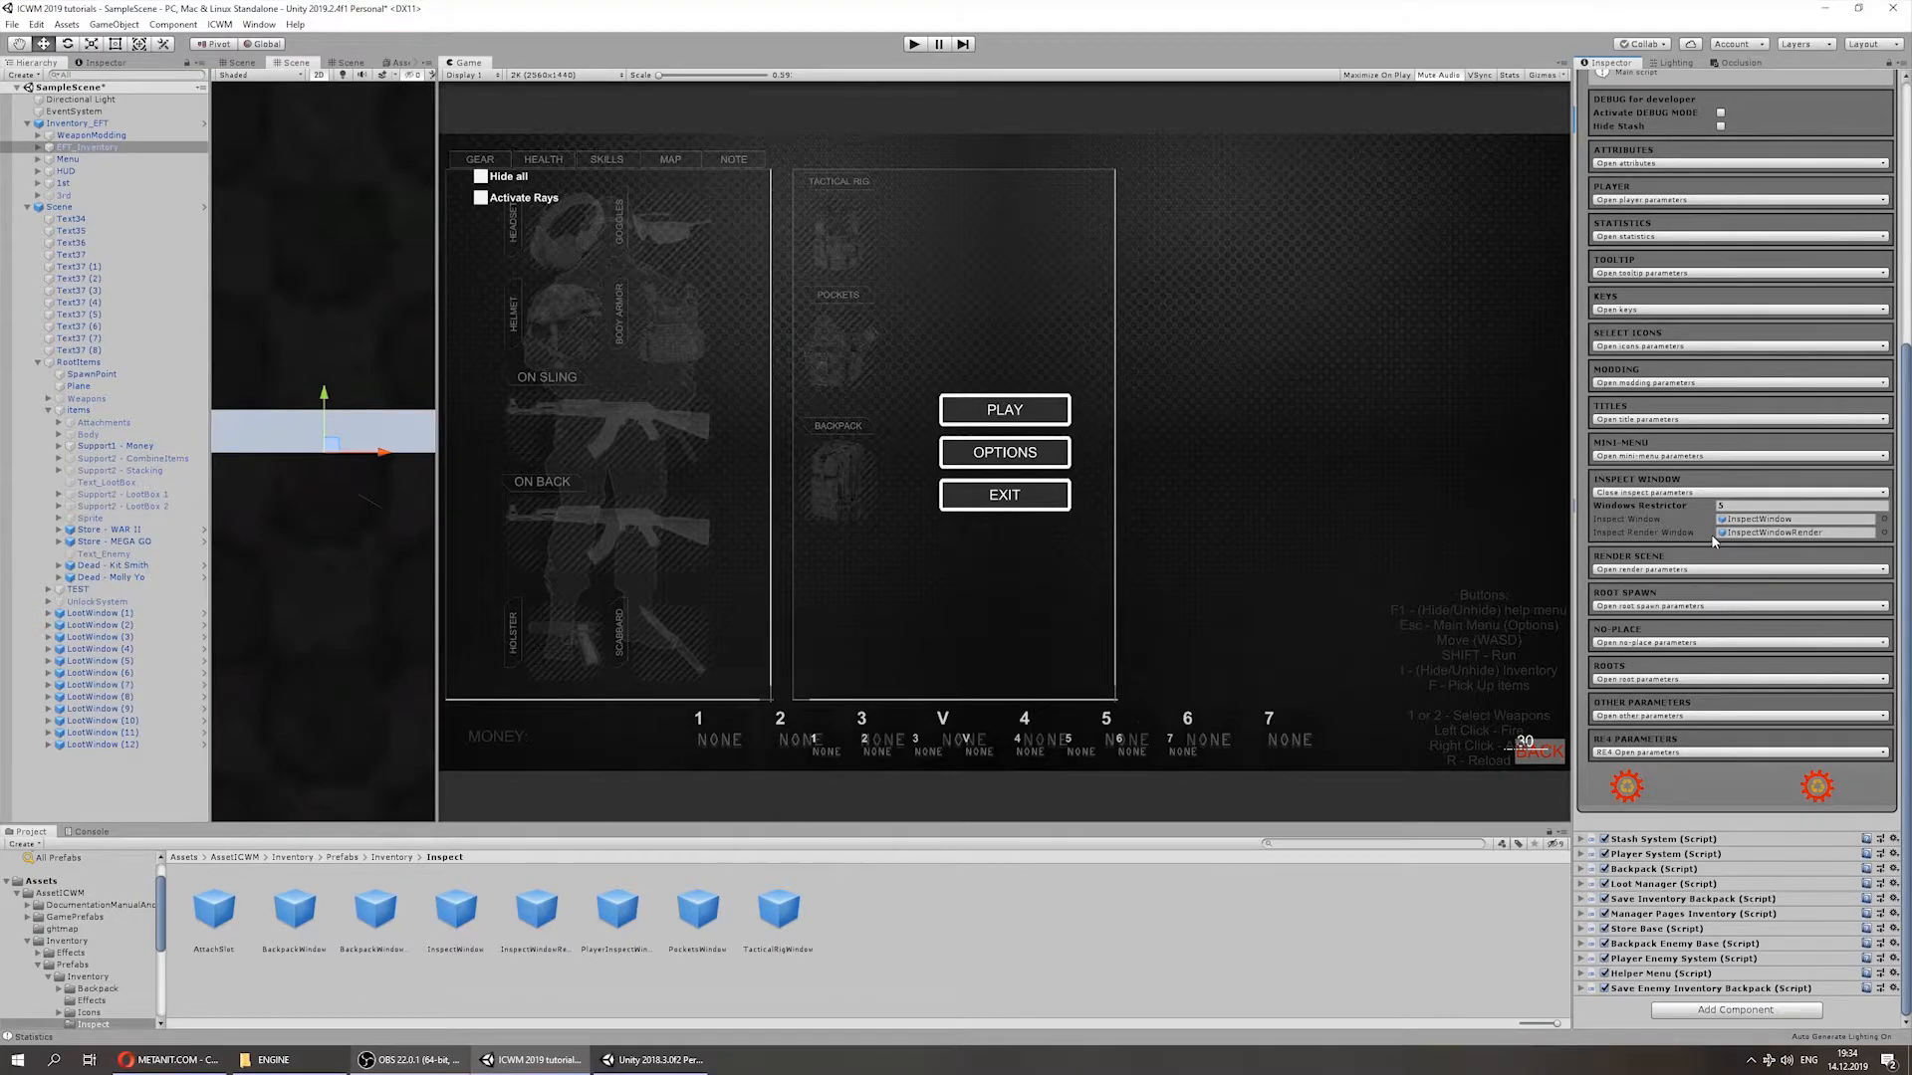
# Step: Locate the prefabs assigned to Inspect Window and Inspect Render Window, and open the InspectWindowRender prefab for editing
pyautogui.click(1789, 520)
pyautogui.click(1789, 533)
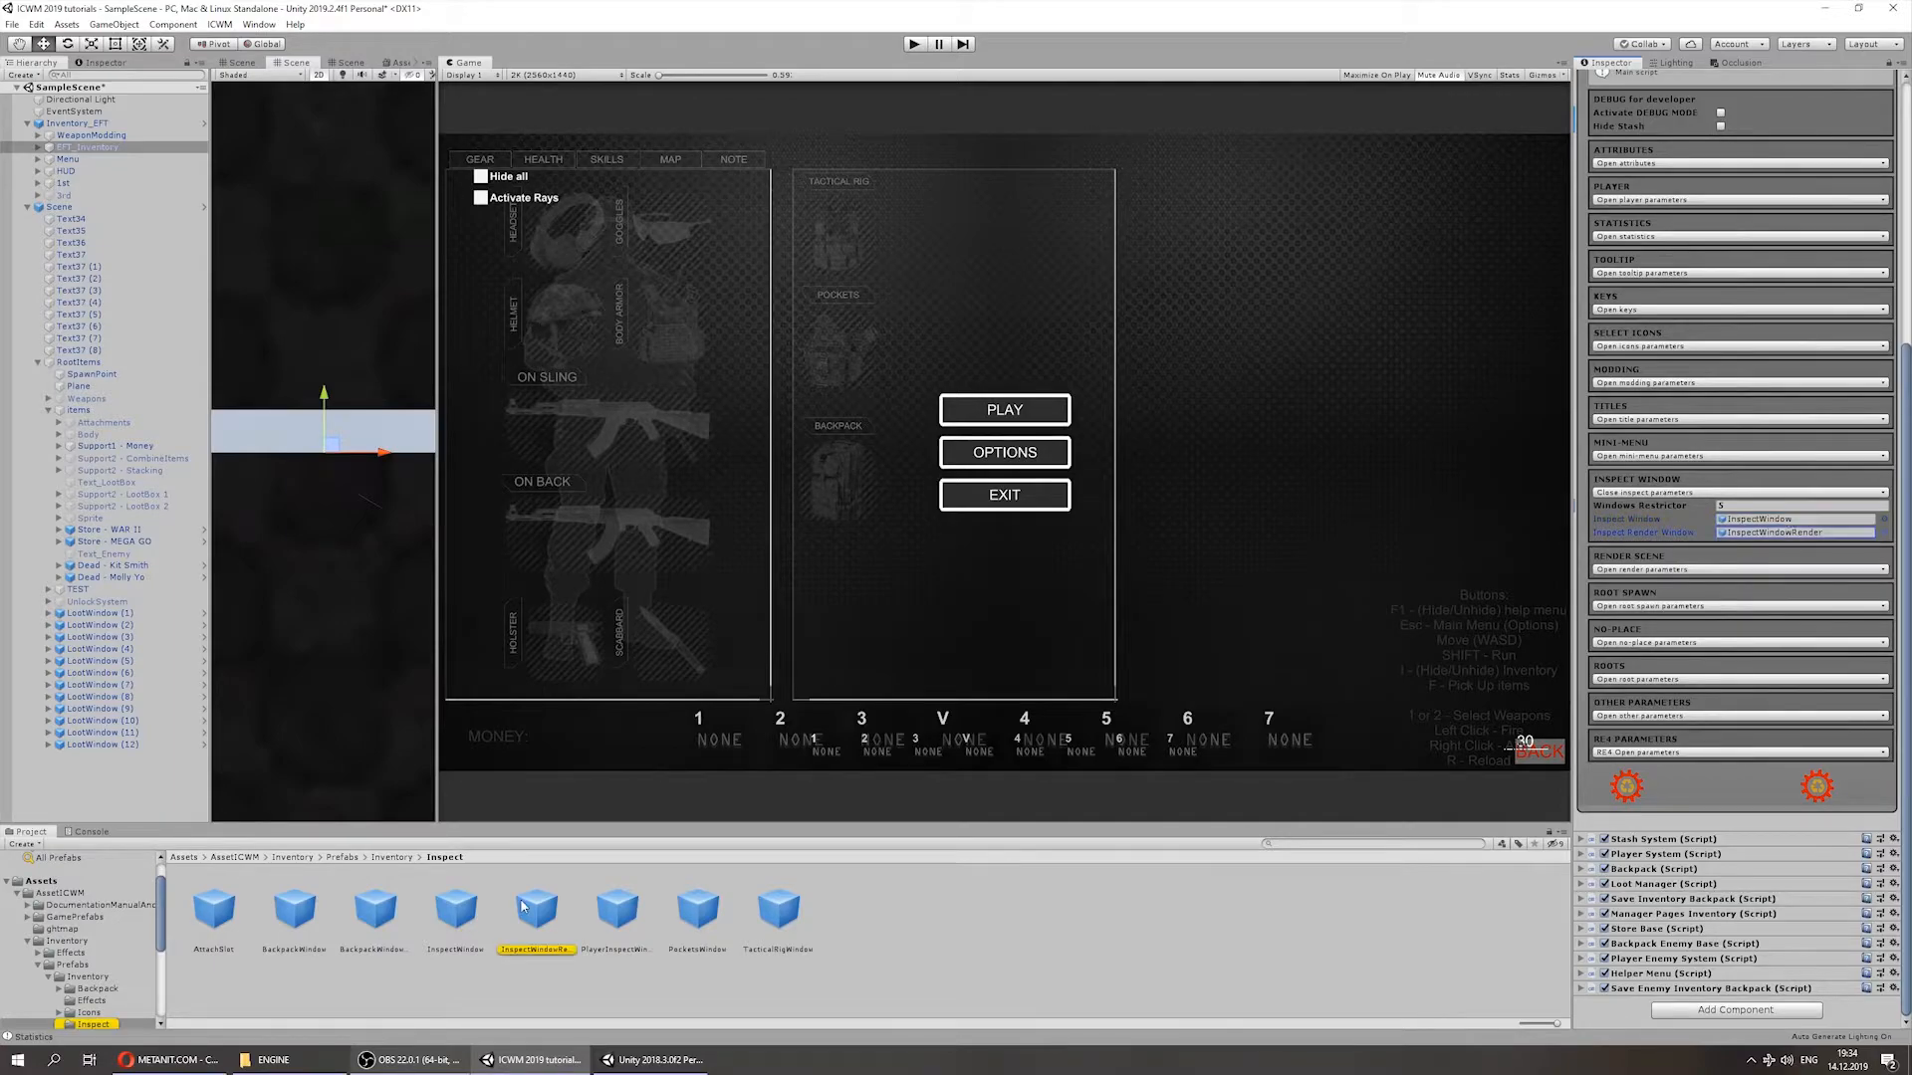
pyautogui.click(535, 911)
pyautogui.click(1722, 118)
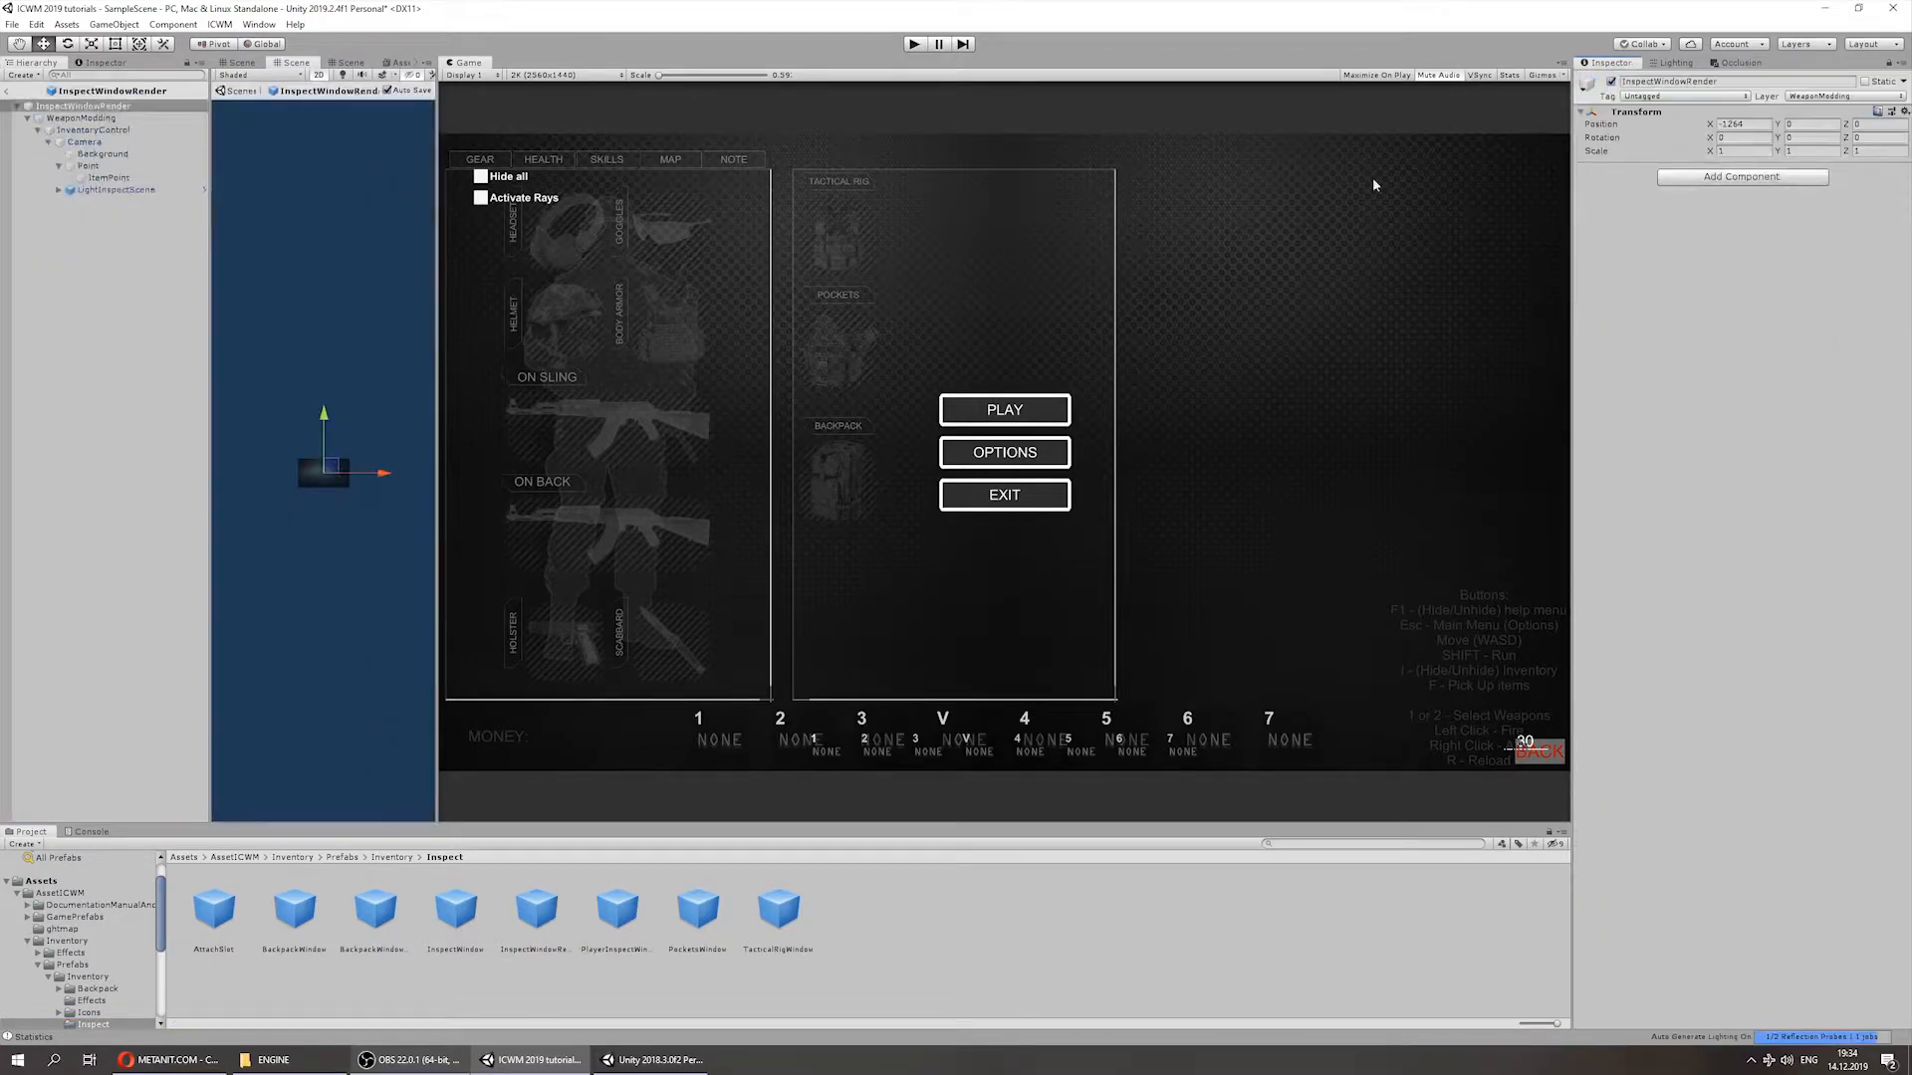
# Step: Examine the InspectWindowRender prefab in an enlarged scene view, restore the view layout, and return to the main scene
pyautogui.moveTo(433, 388); pyautogui.dragTo(1229, 410)
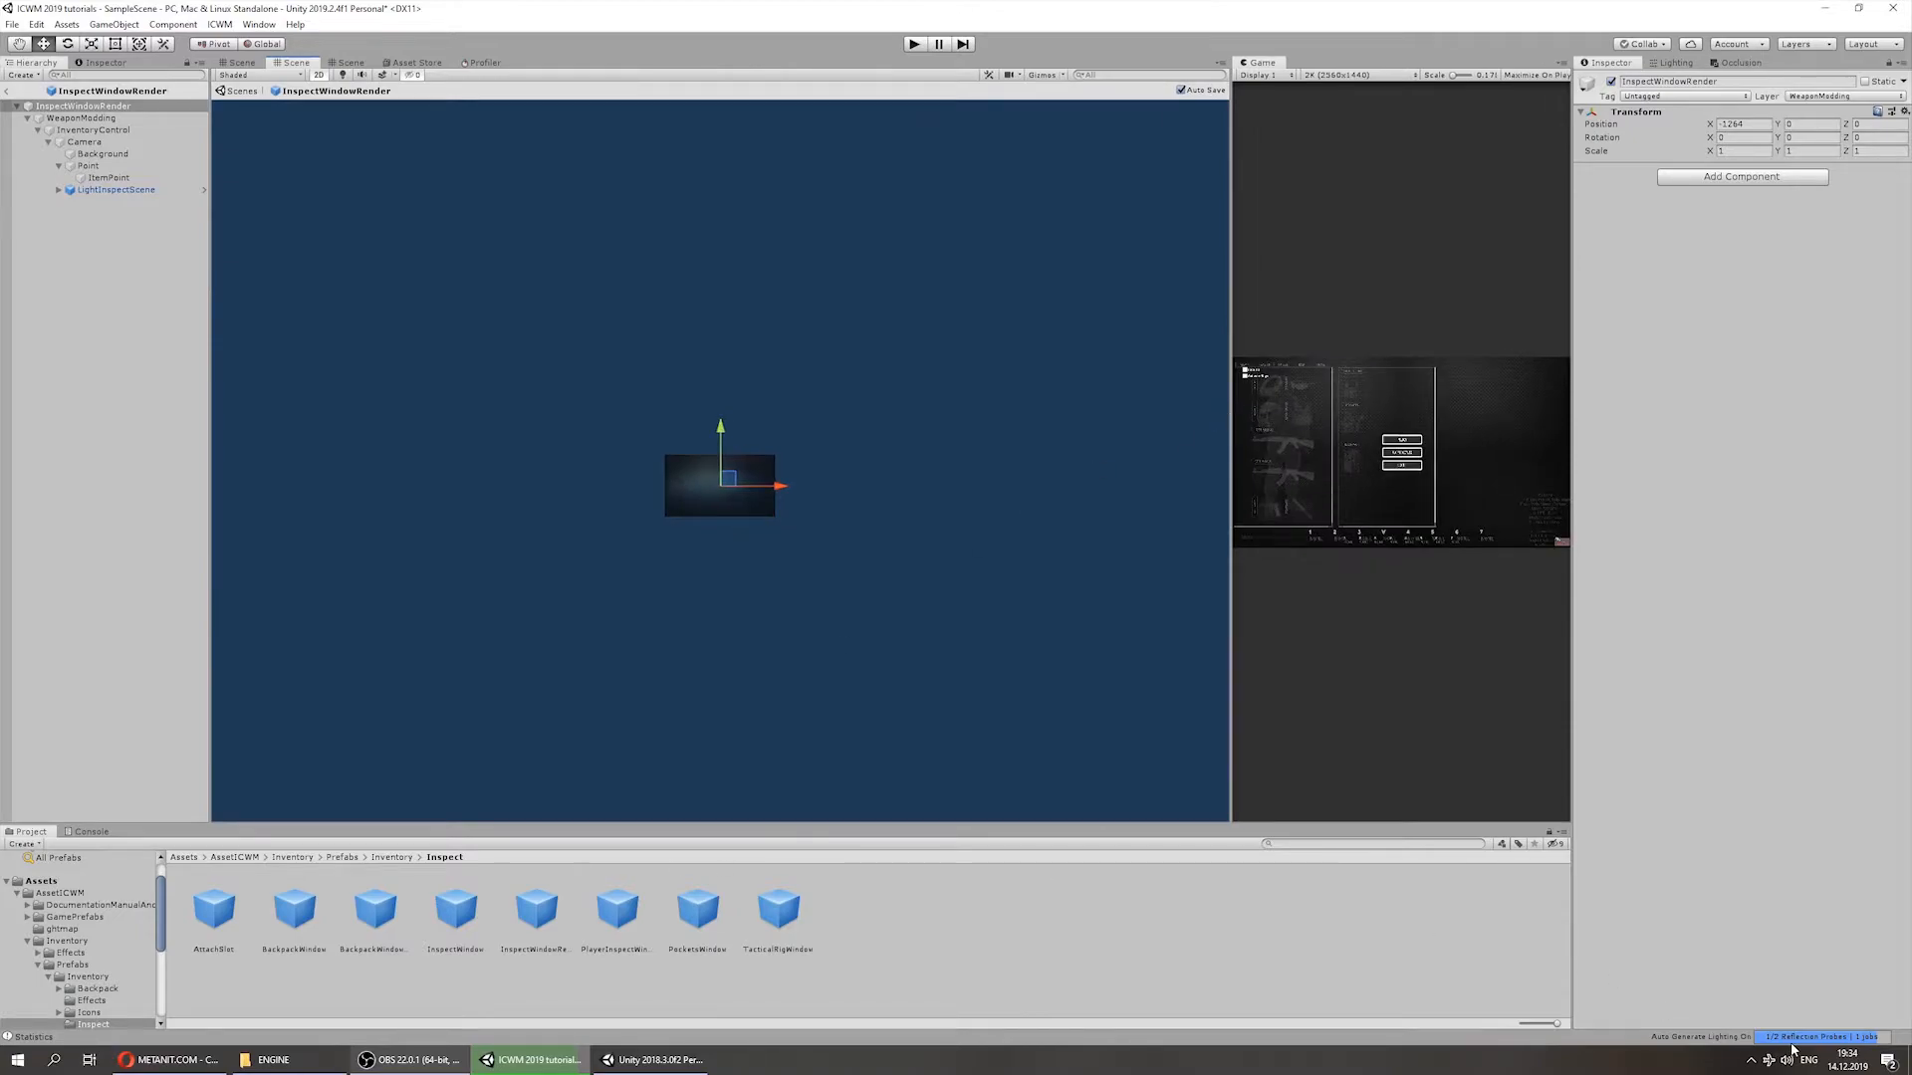
pyautogui.scroll(3, 778, 420)
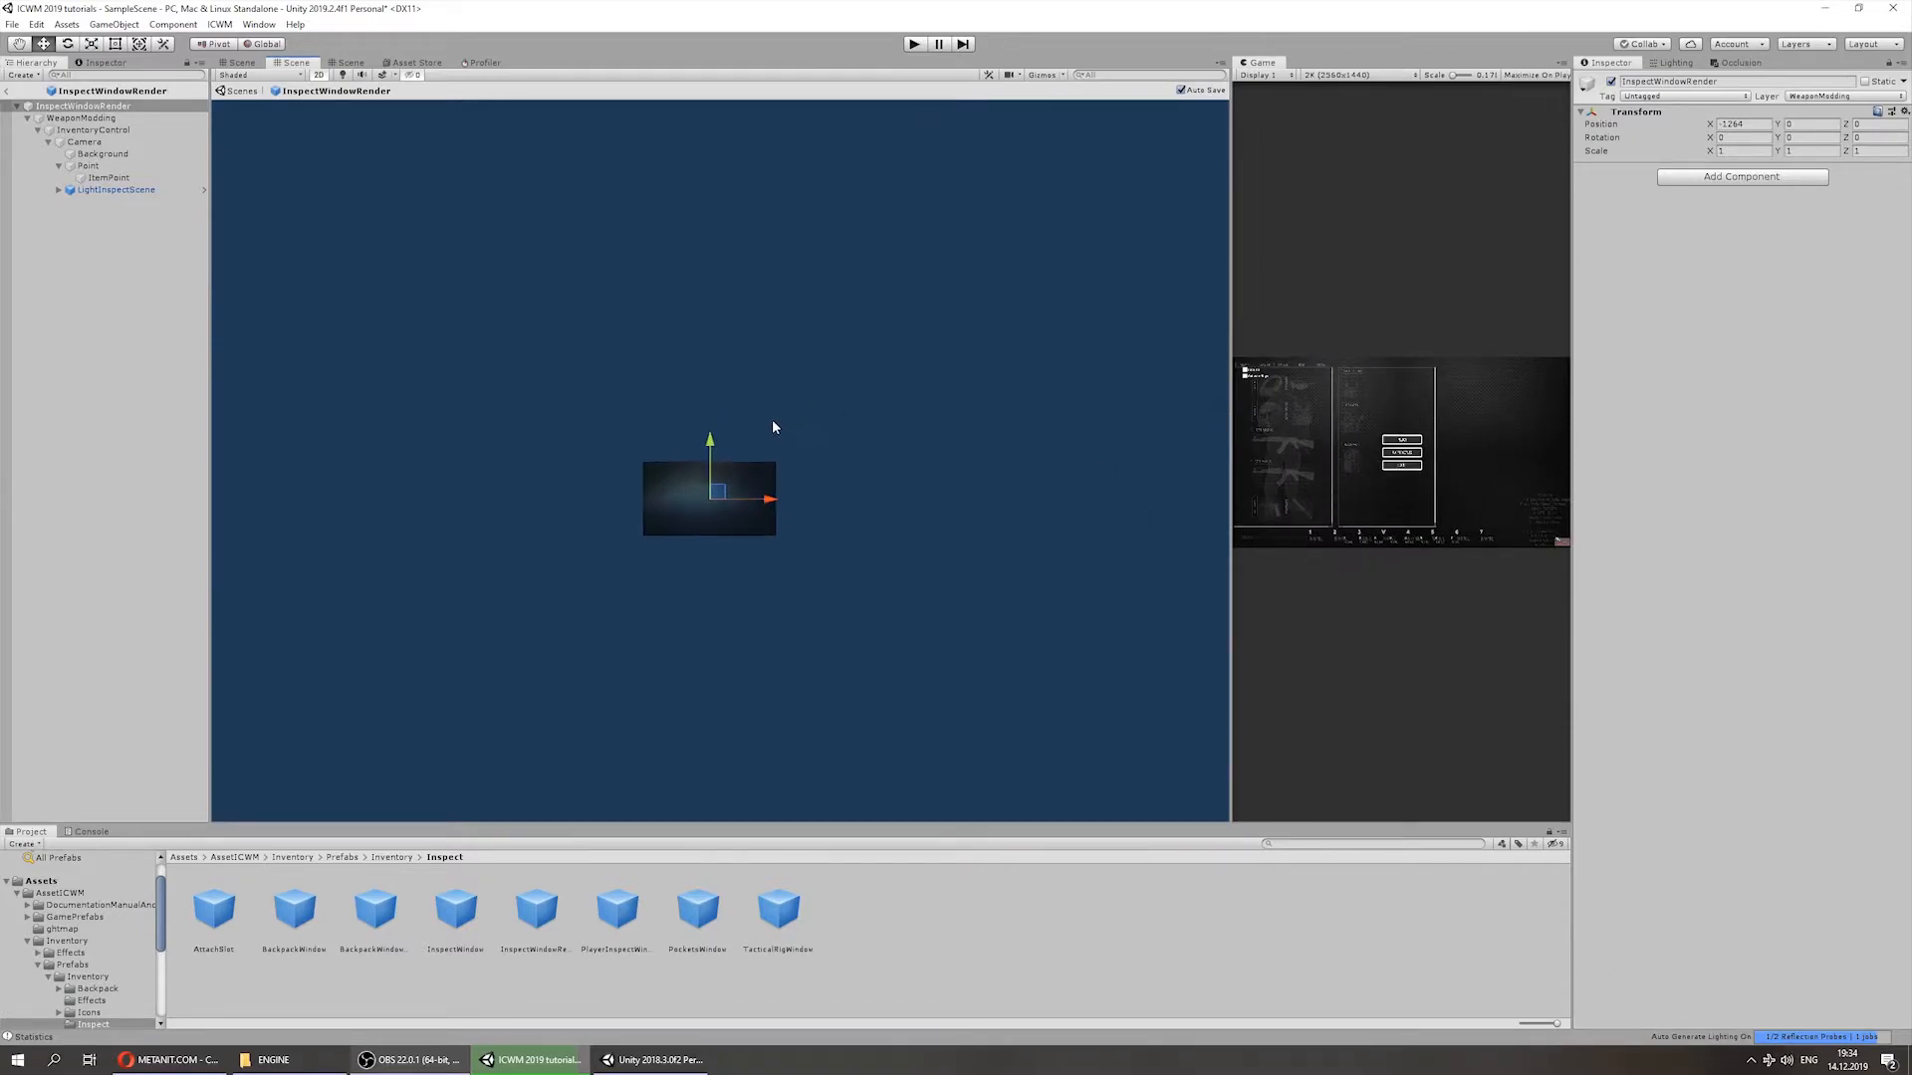
pyautogui.scroll(2, 747, 525)
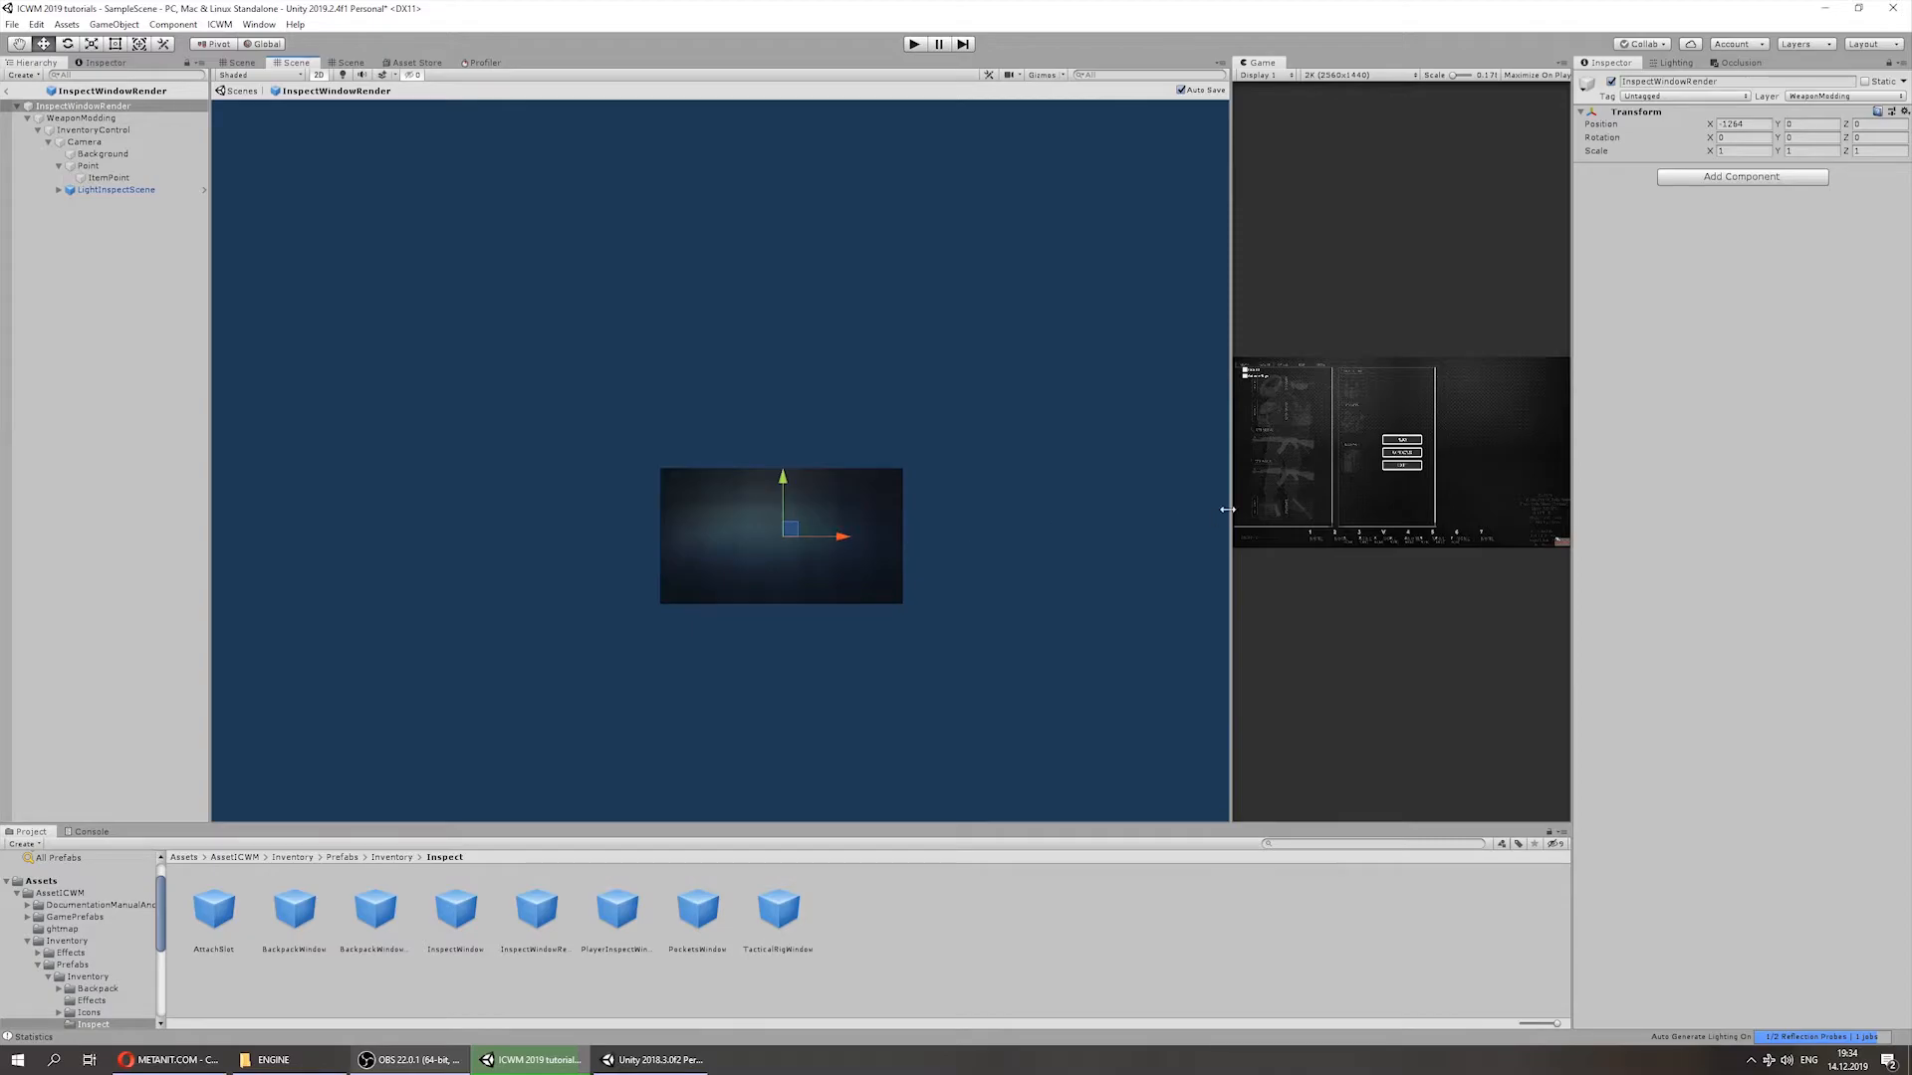
pyautogui.moveTo(1228, 509); pyautogui.dragTo(382, 501)
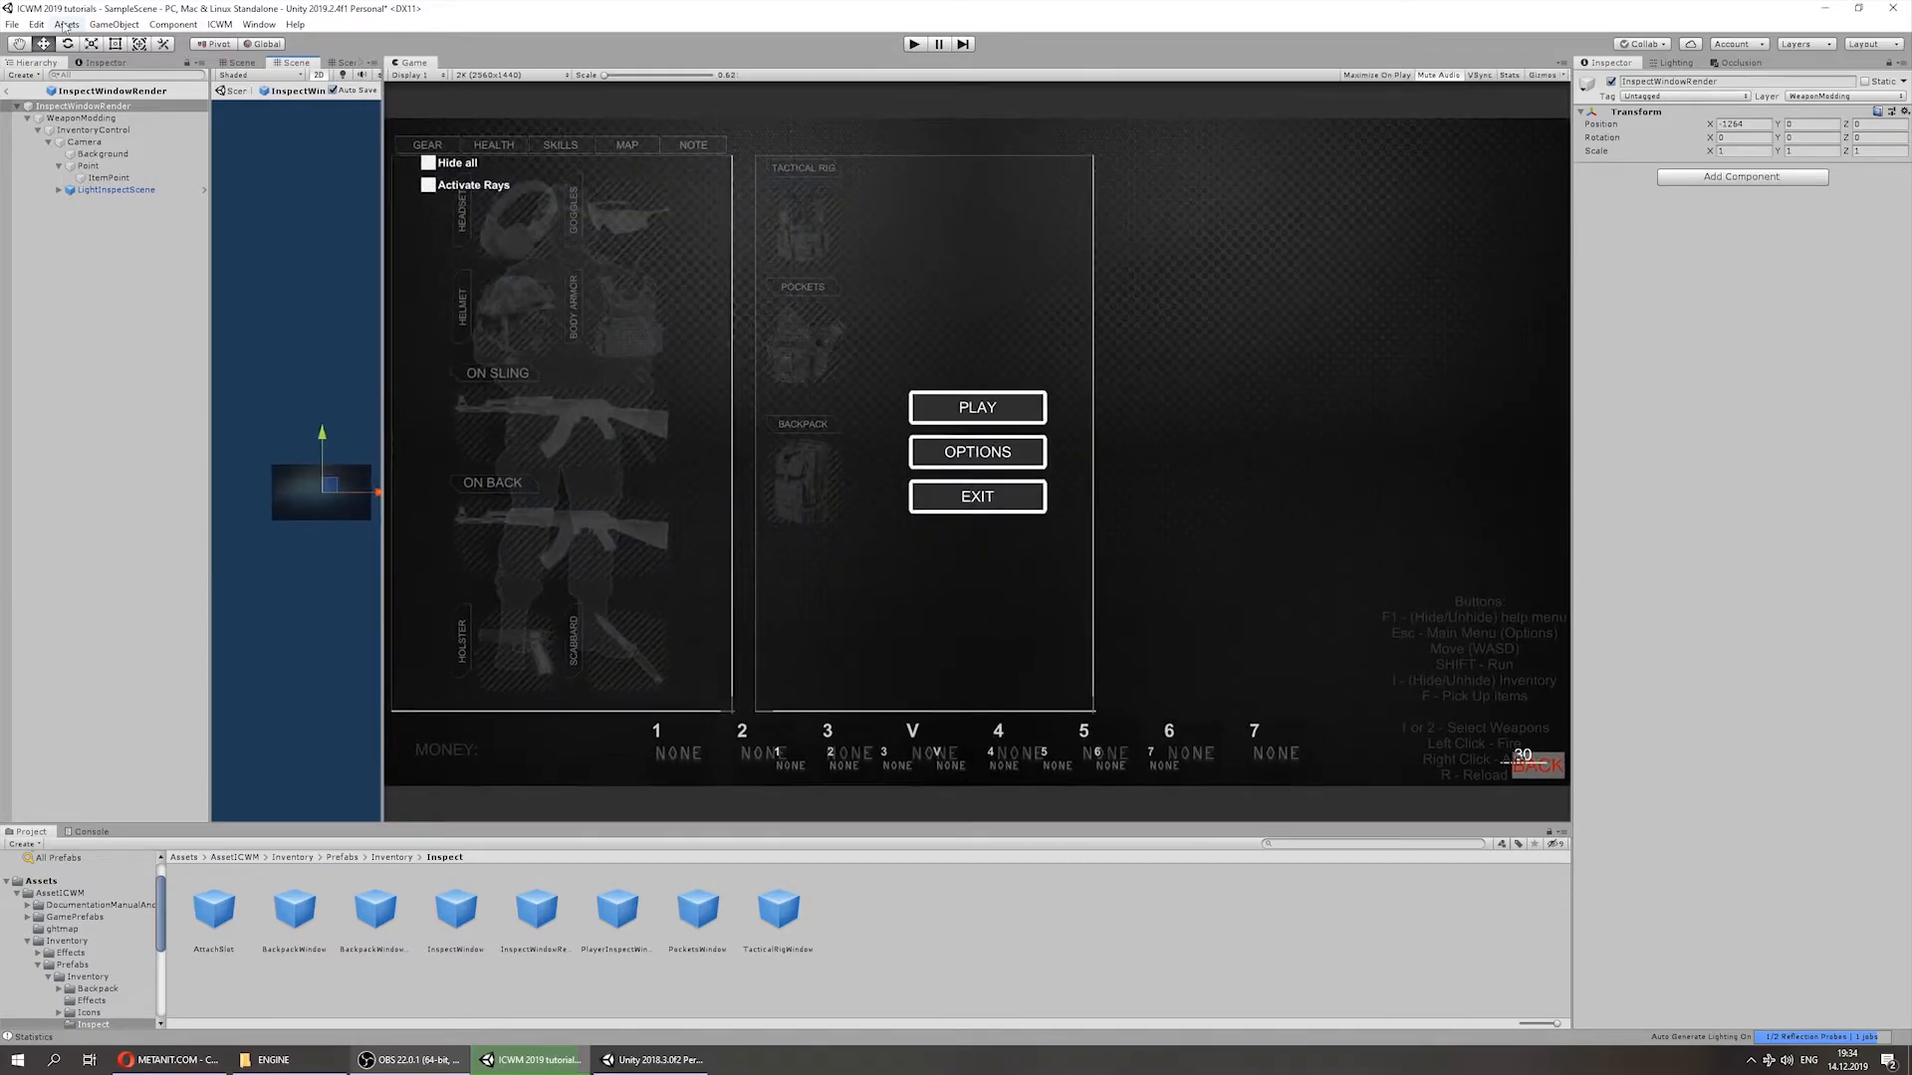
pyautogui.click(7, 89)
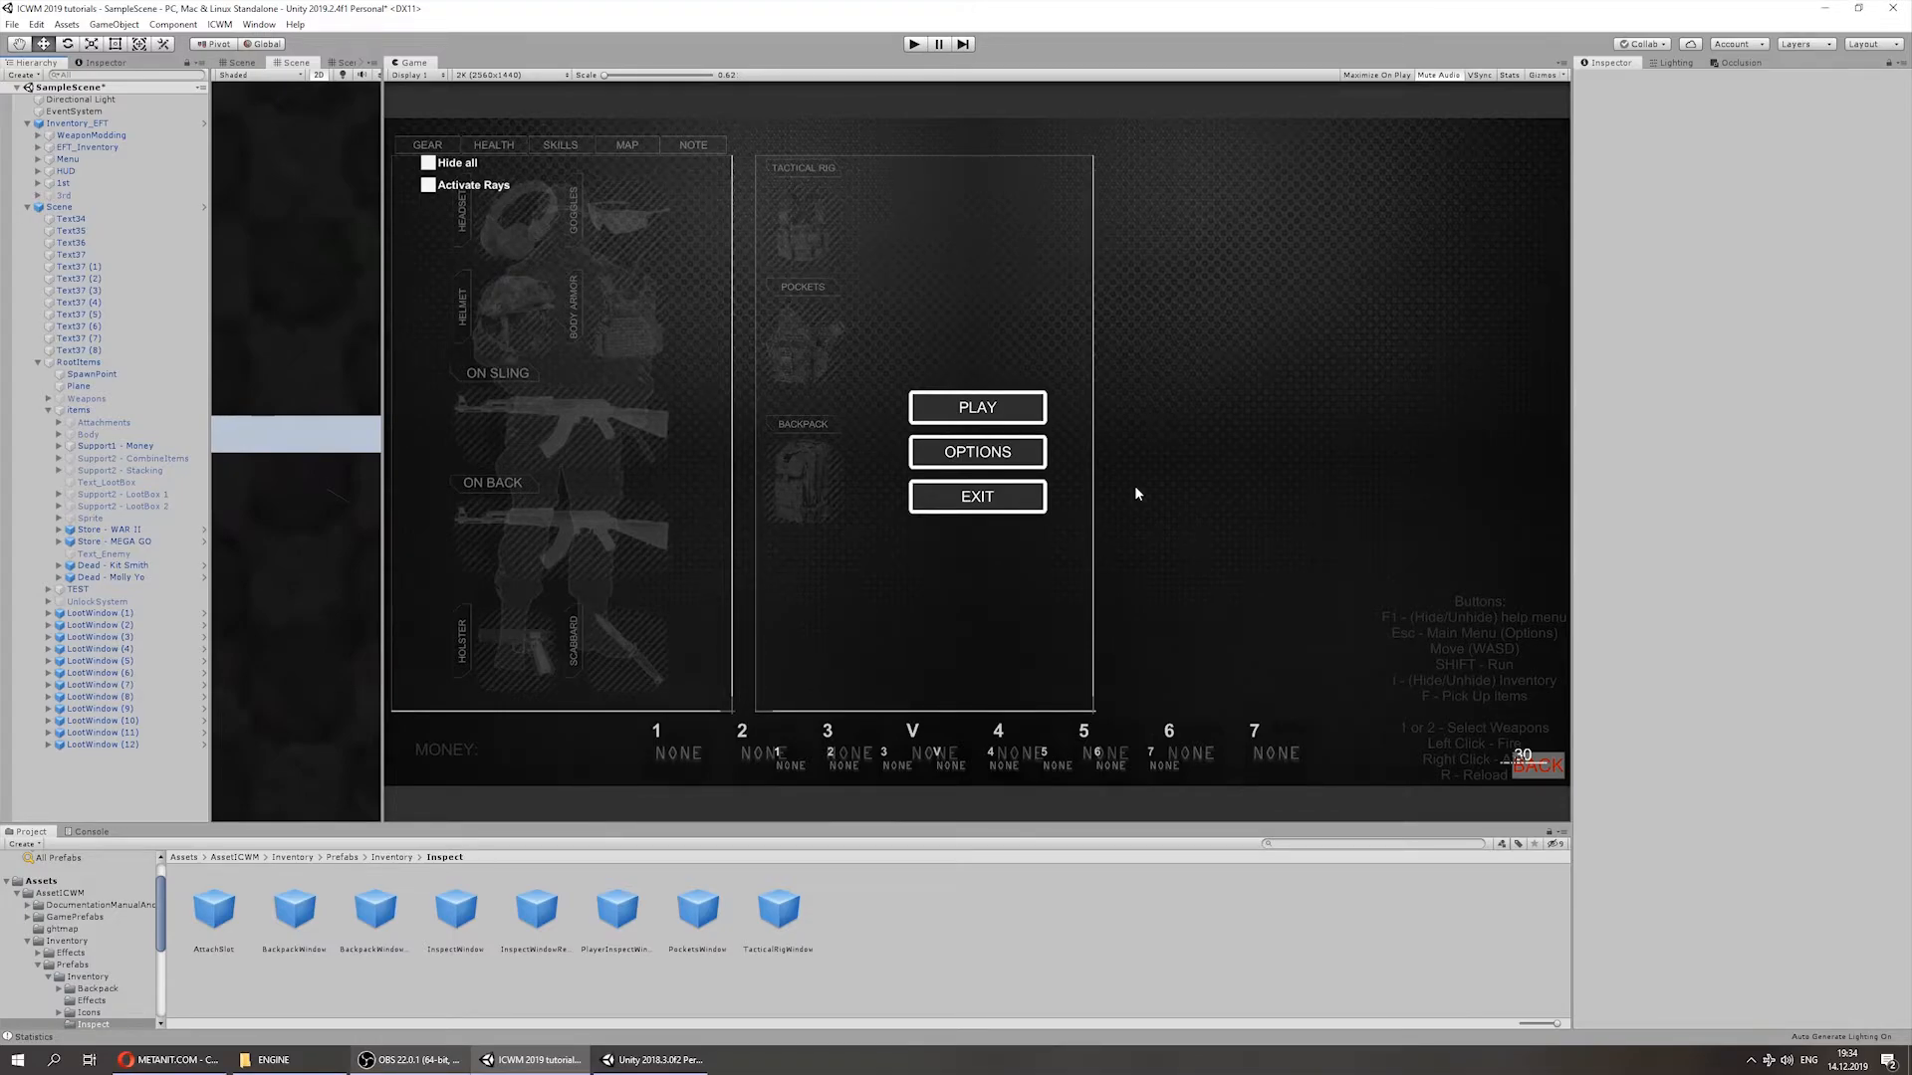
# Step: Reselect EFT_Inventory and locate the objects assigned to Render Root, Weapon Render Screen and Render Camera in the Render Scene parameters
pyautogui.click(88, 147)
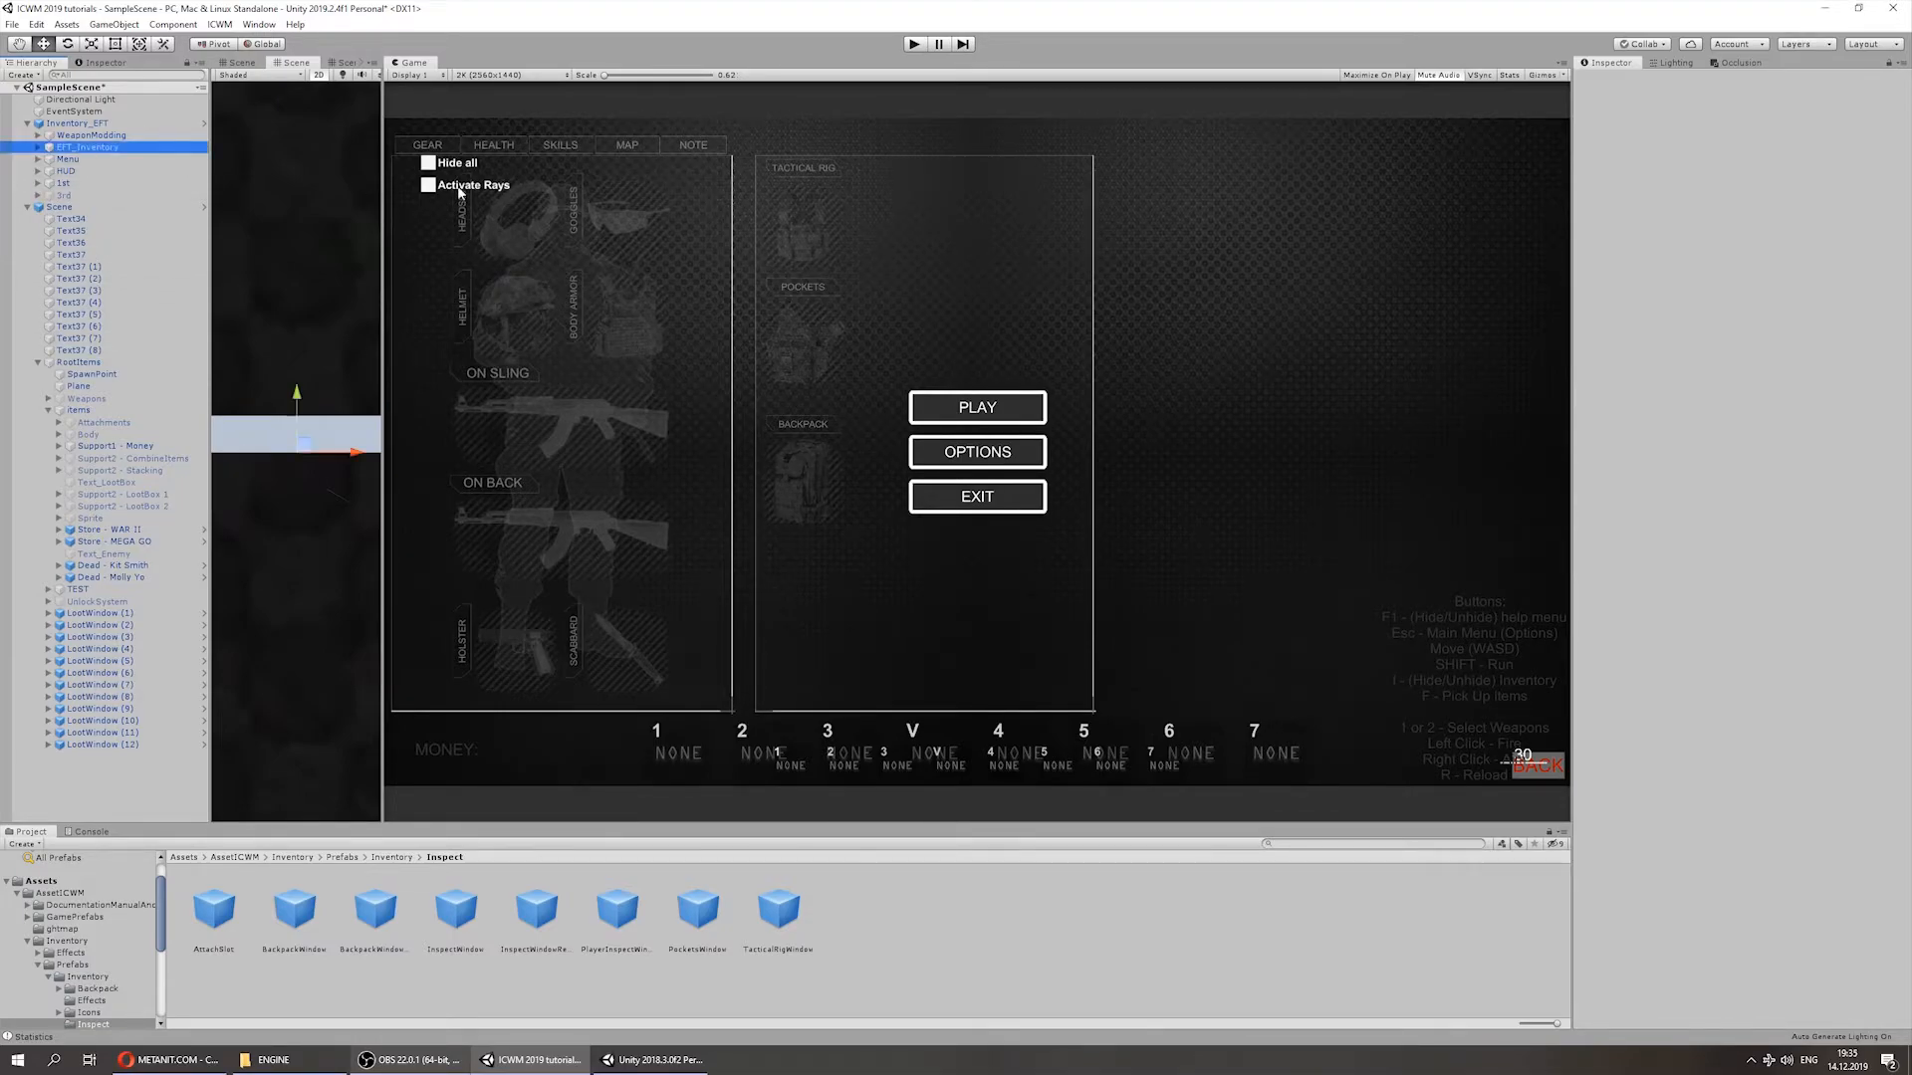
pyautogui.scroll(-10, 1700, 725)
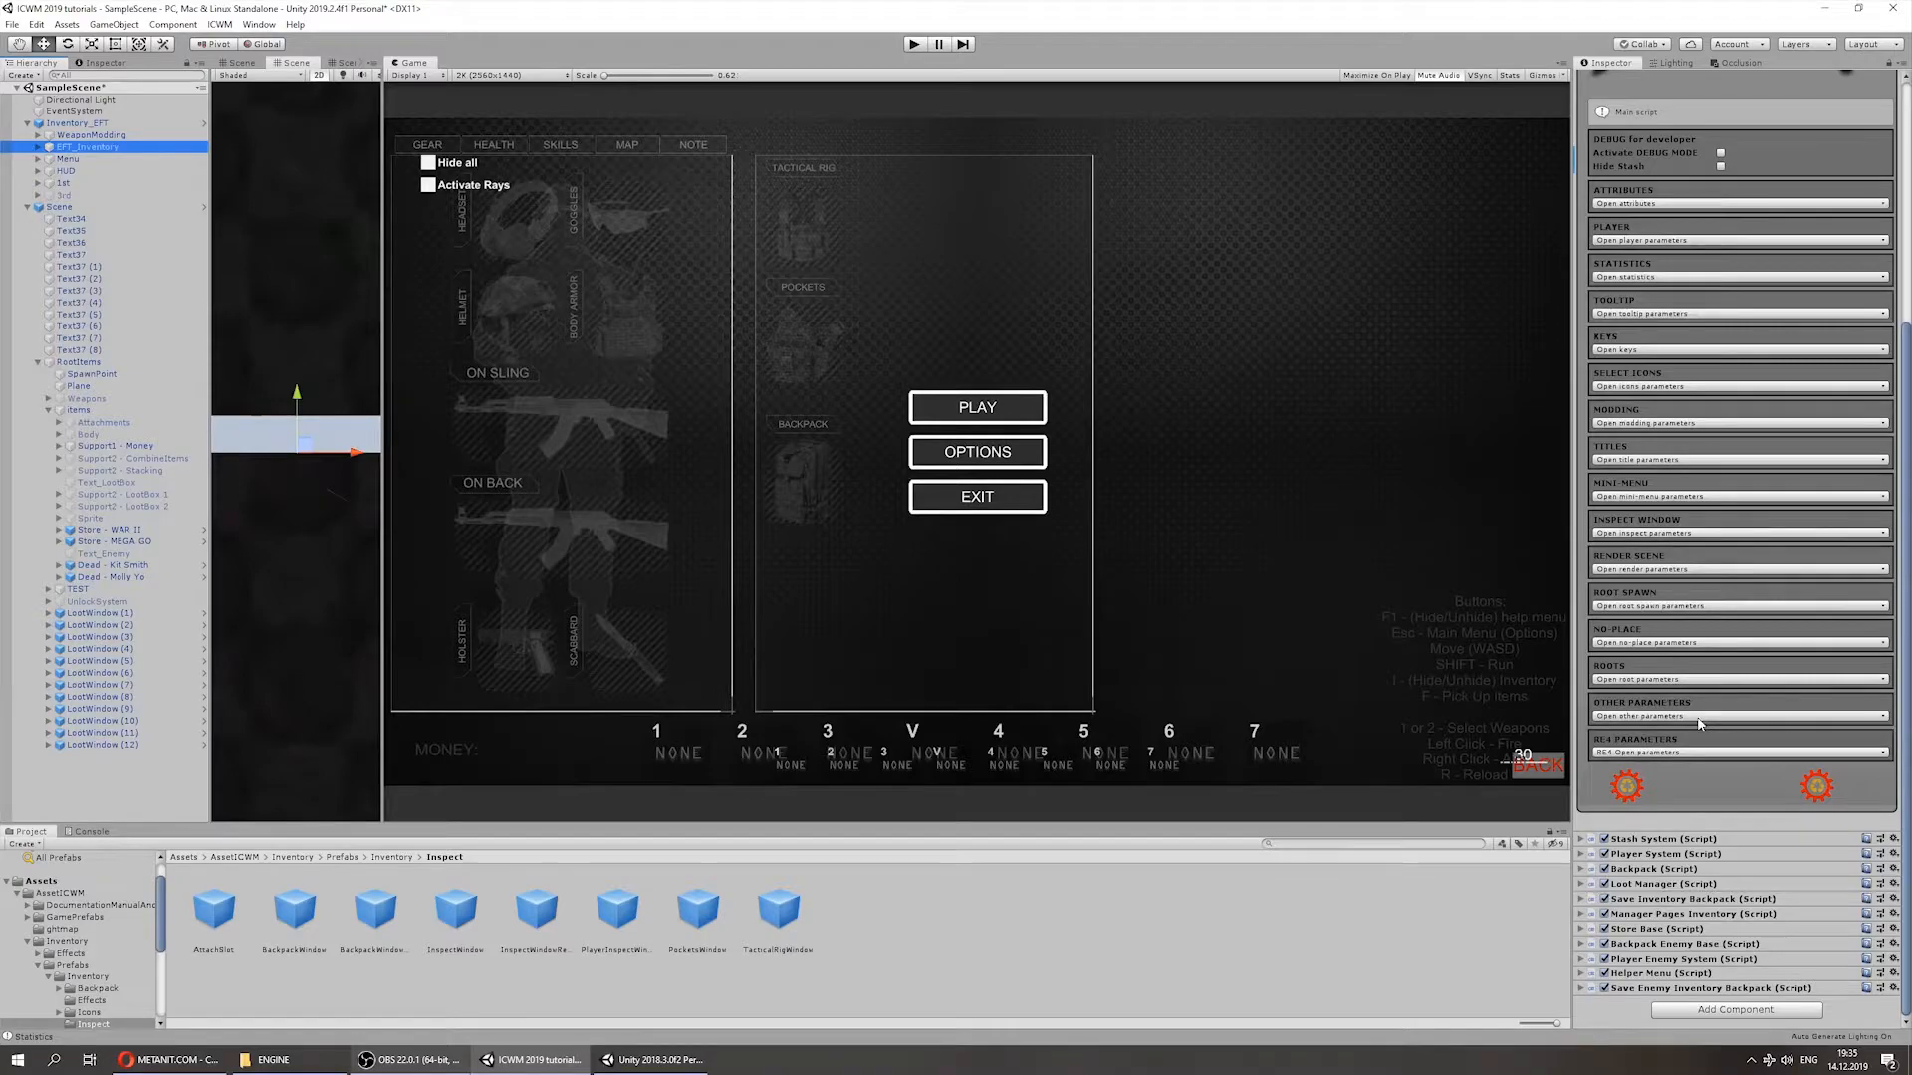
pyautogui.click(1624, 534)
pyautogui.click(1625, 535)
pyautogui.click(1617, 570)
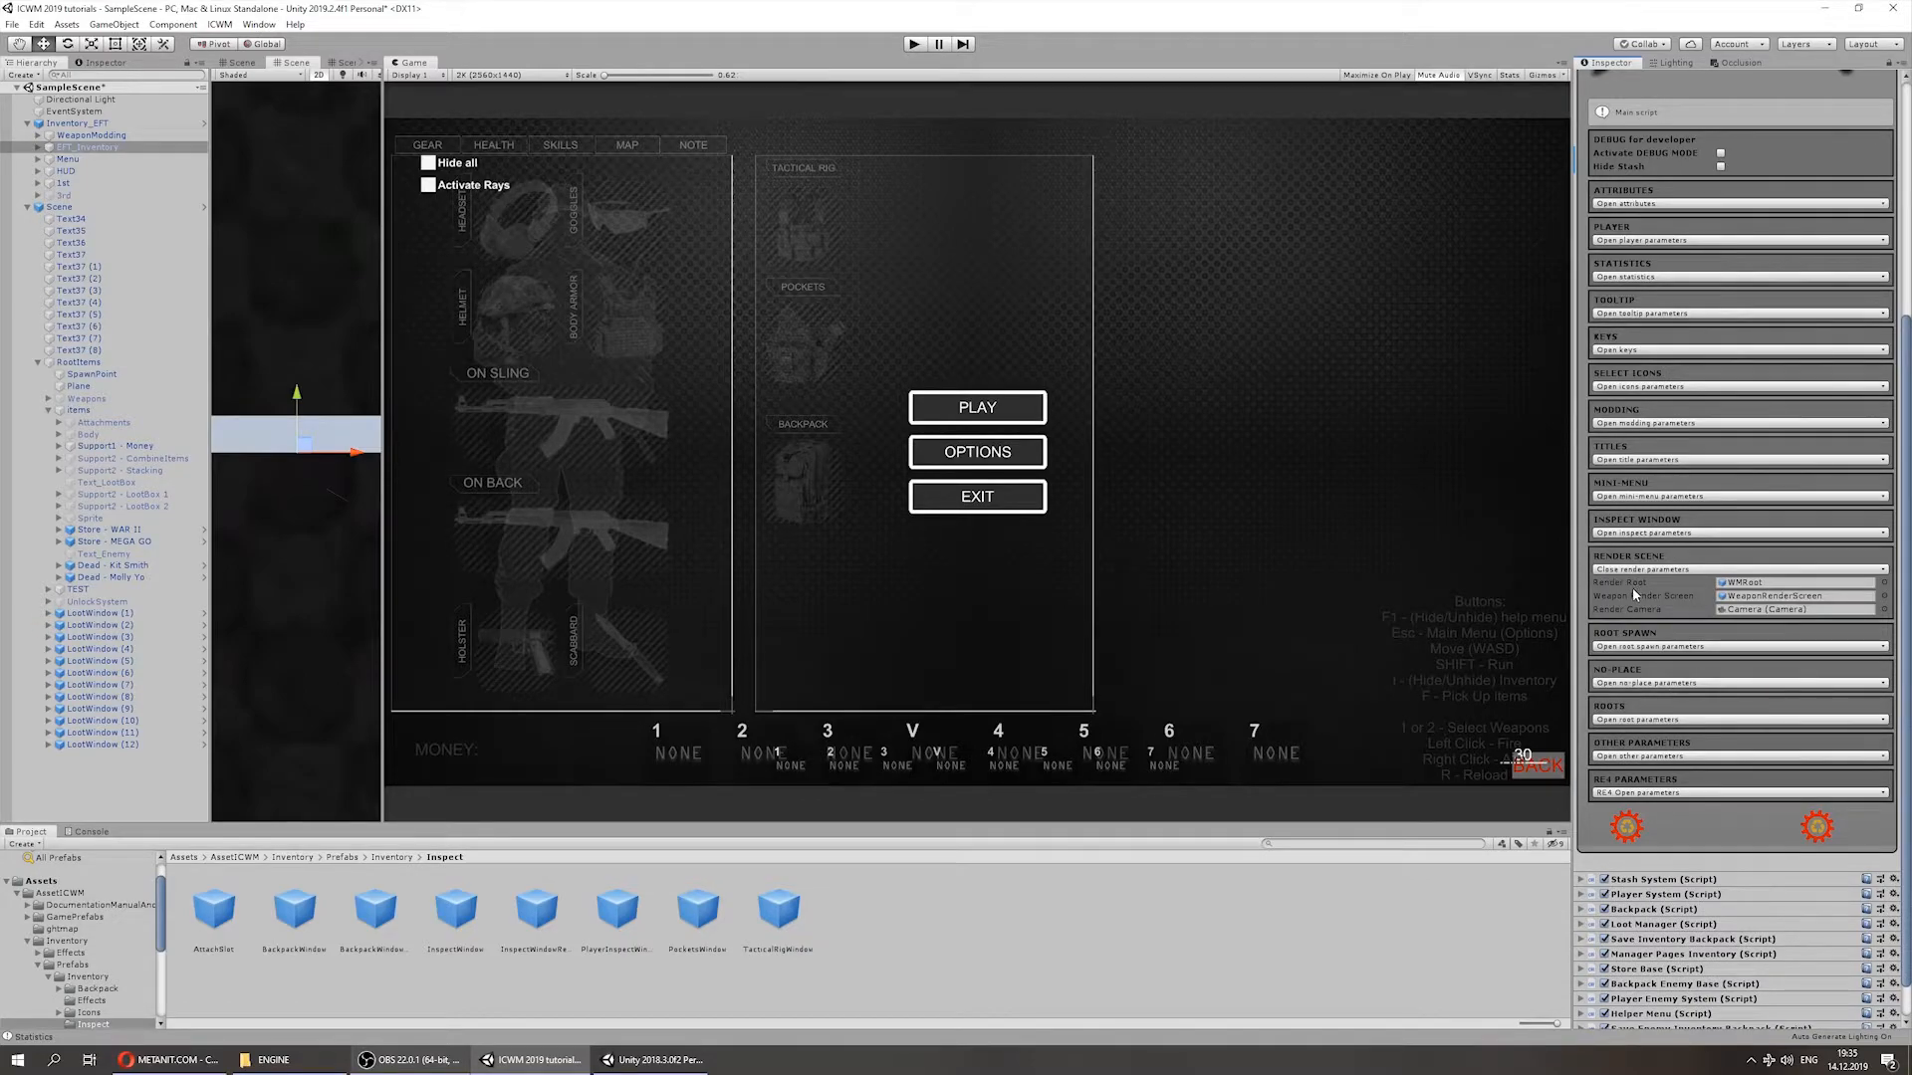
pyautogui.click(1737, 585)
pyautogui.click(1745, 597)
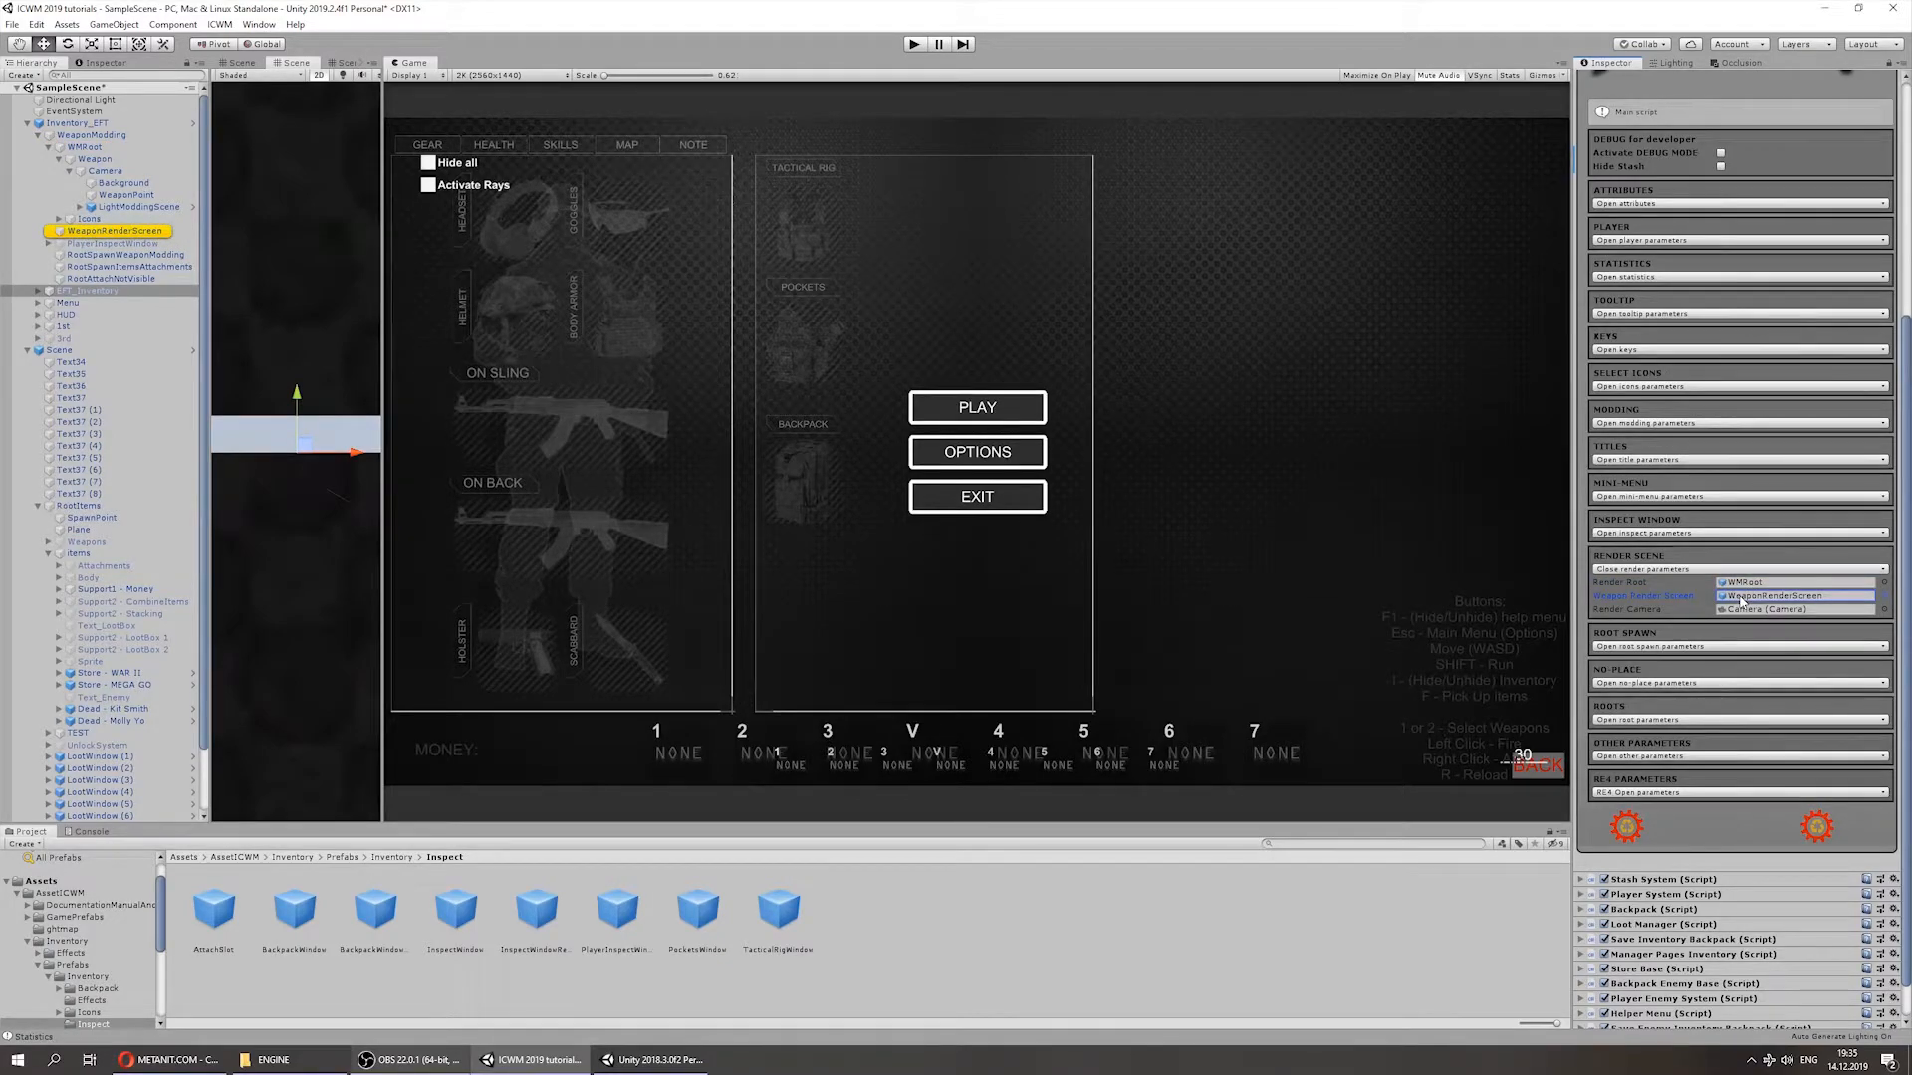
pyautogui.click(1751, 610)
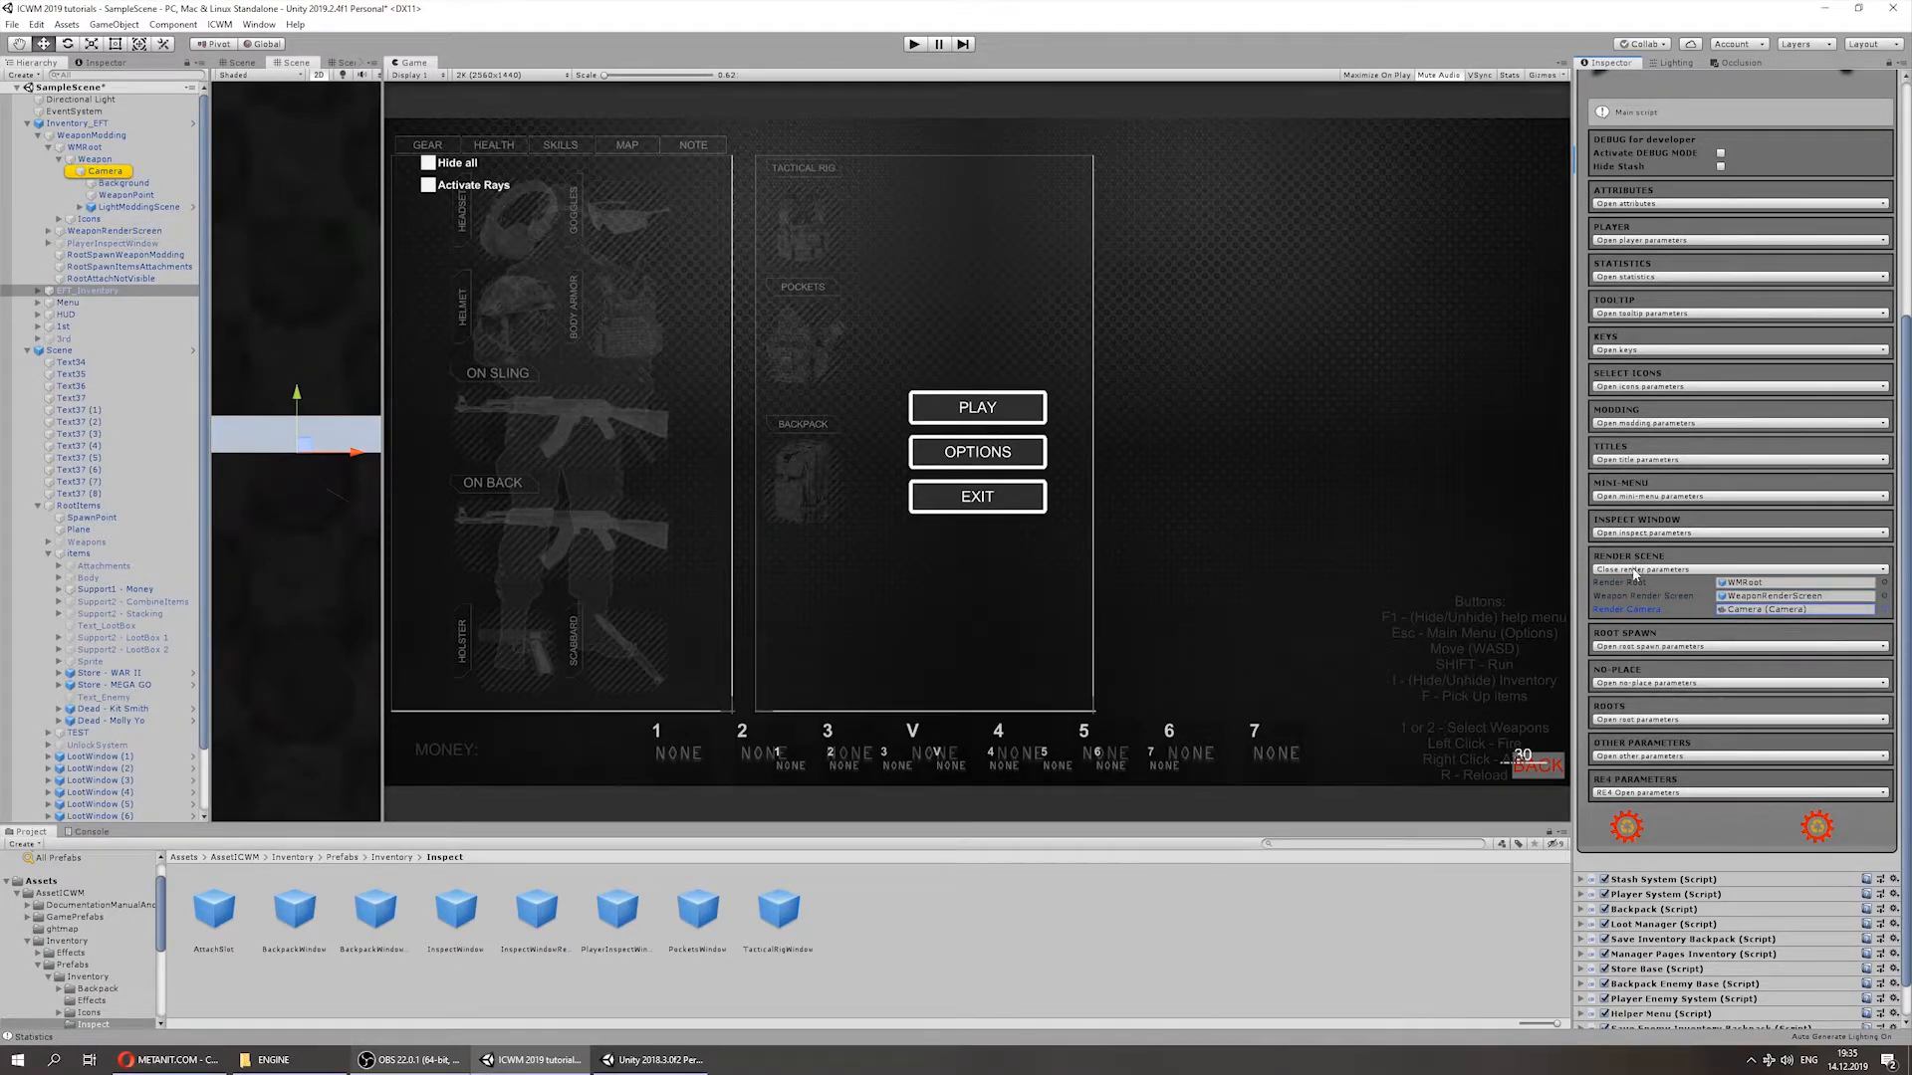
pyautogui.click(1717, 571)
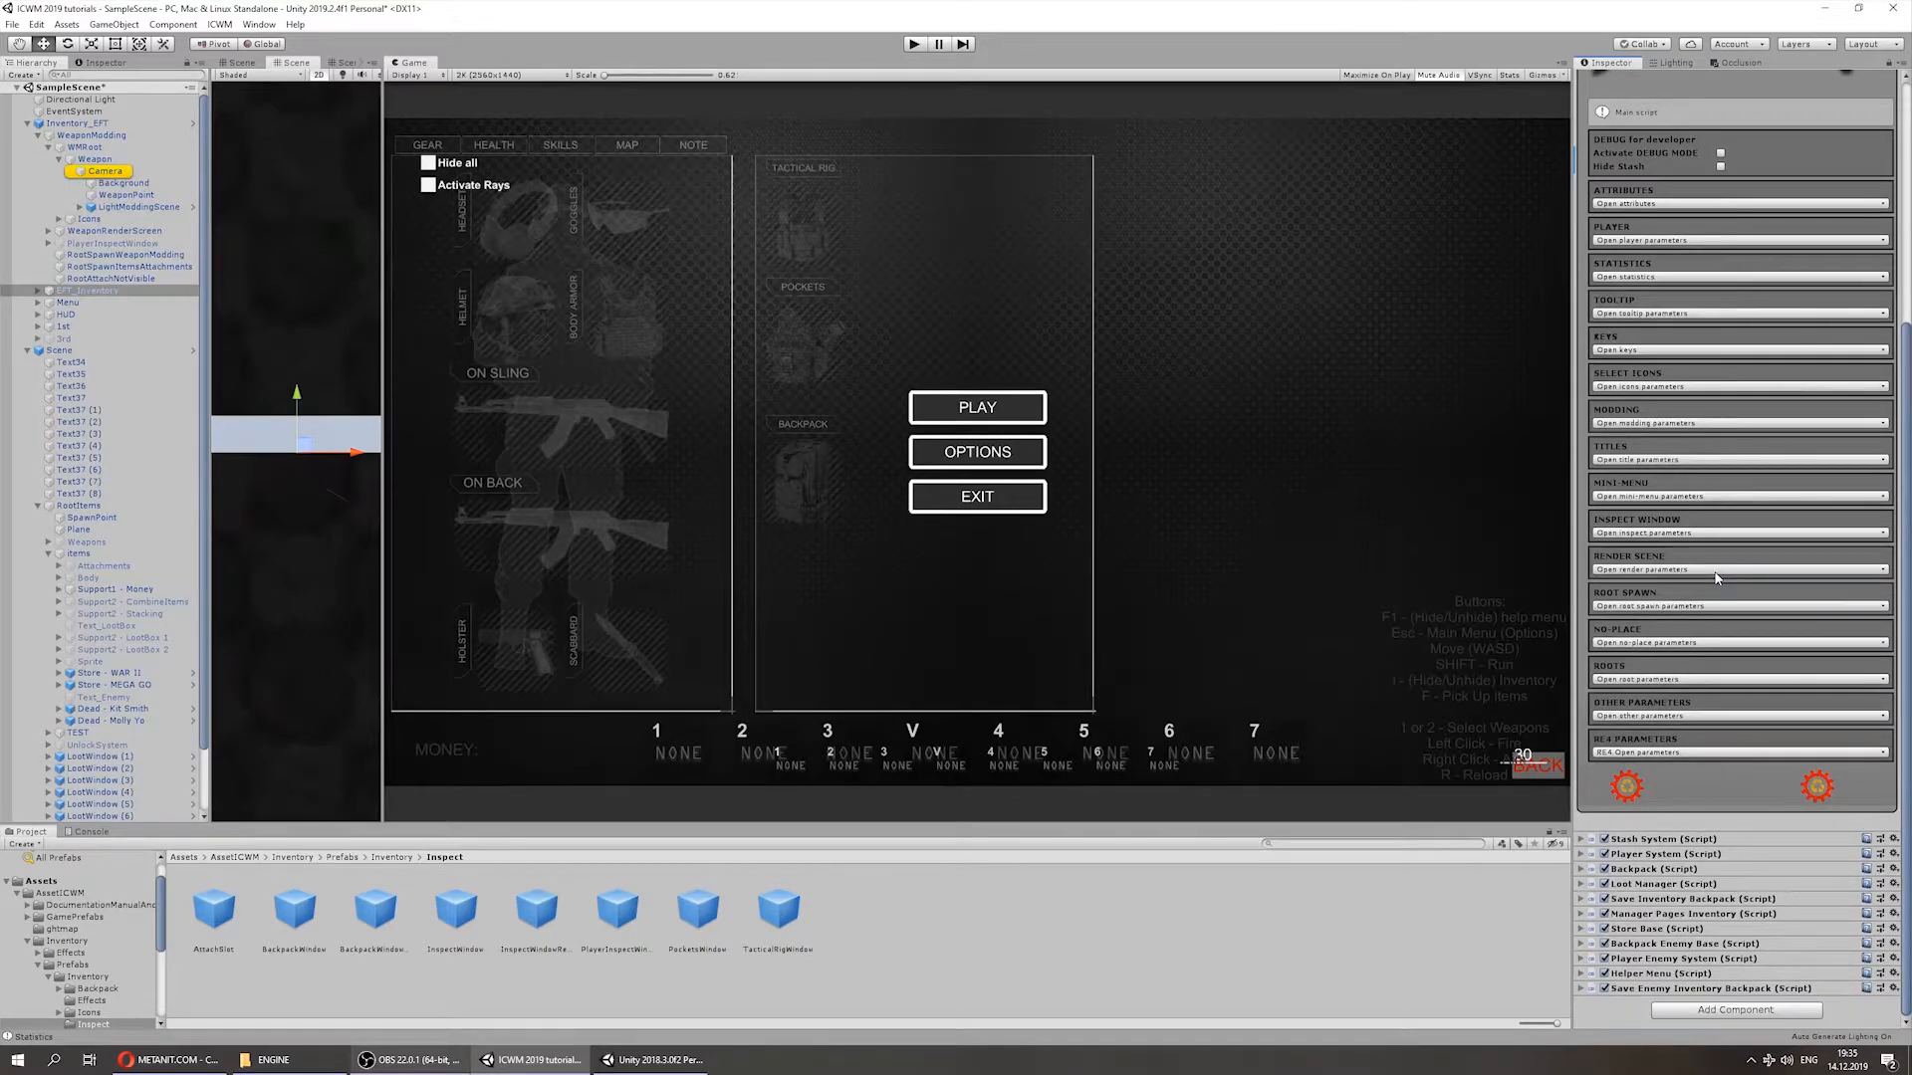
# Step: Expand the Root Spawn parameters, locate the weapon modding and item spawn objects, and read the descriptions of both fields
pyautogui.click(1642, 607)
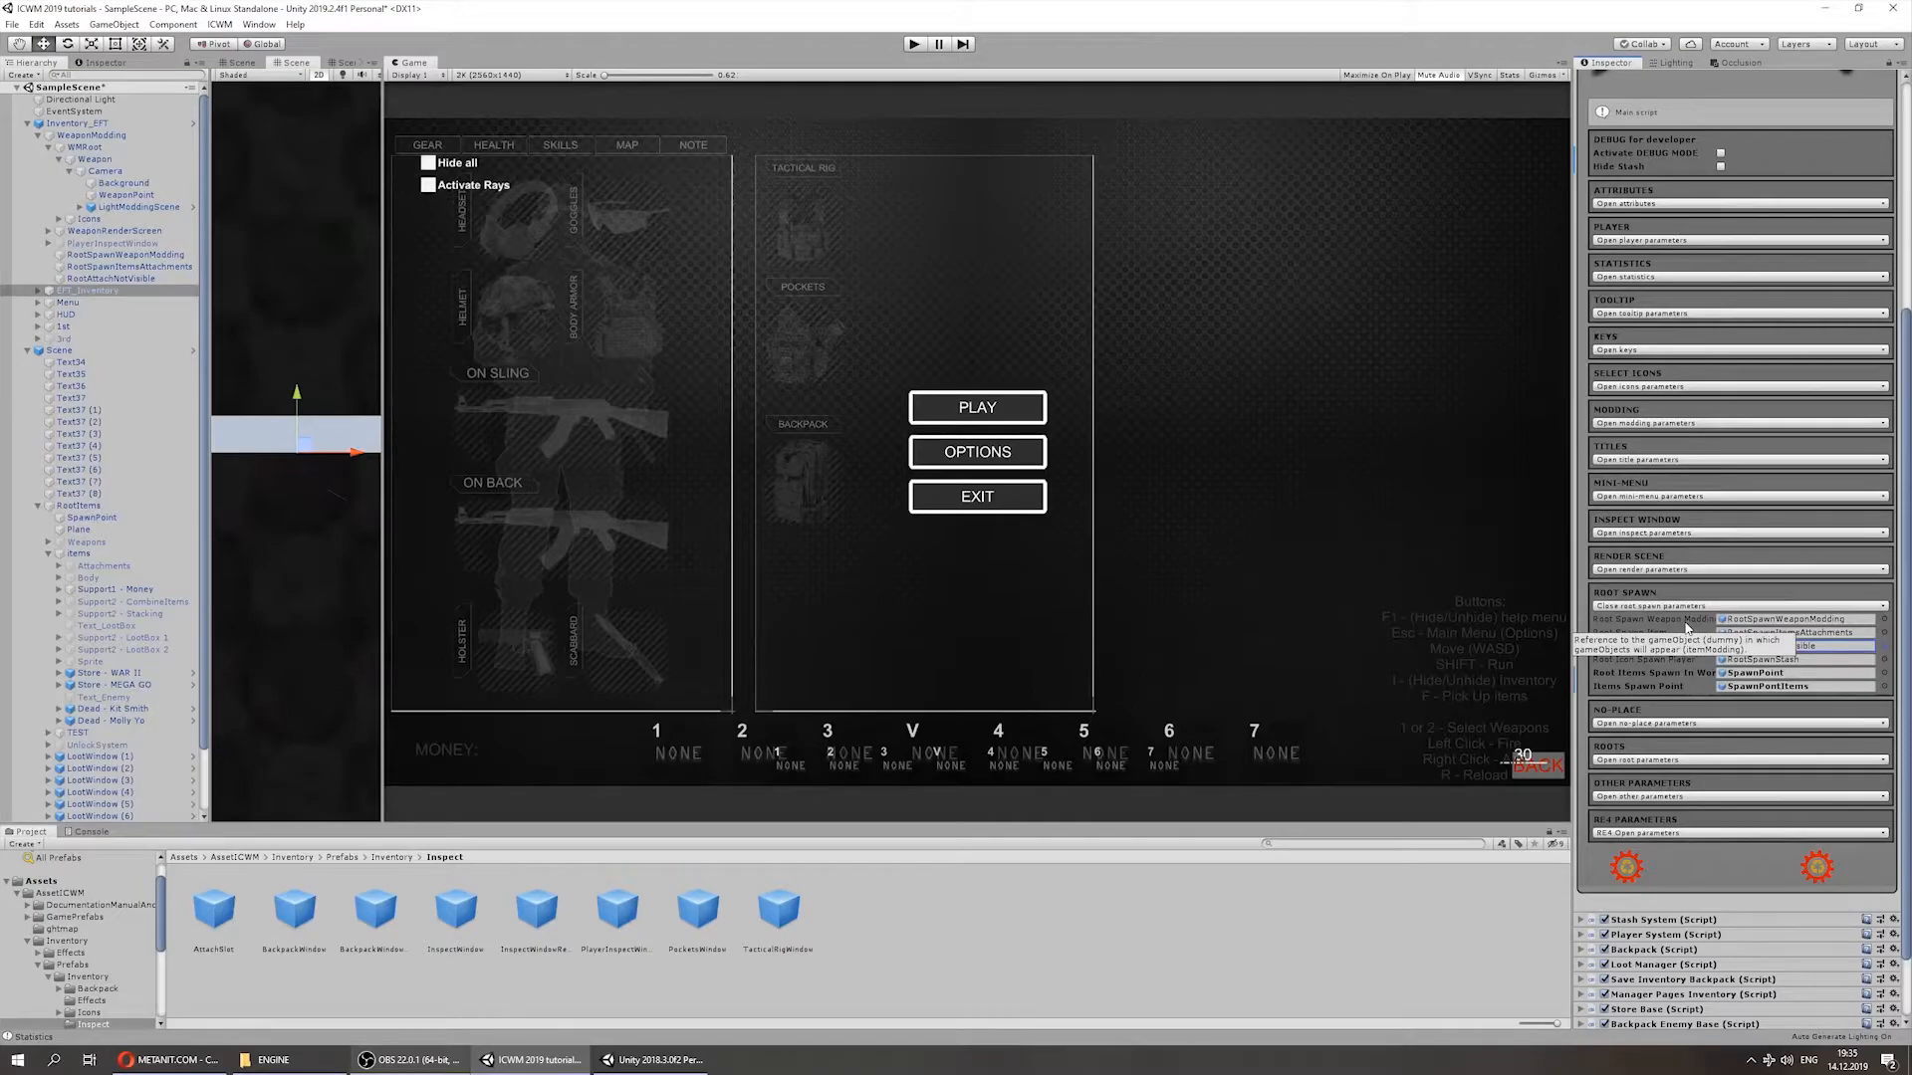
pyautogui.click(1750, 622)
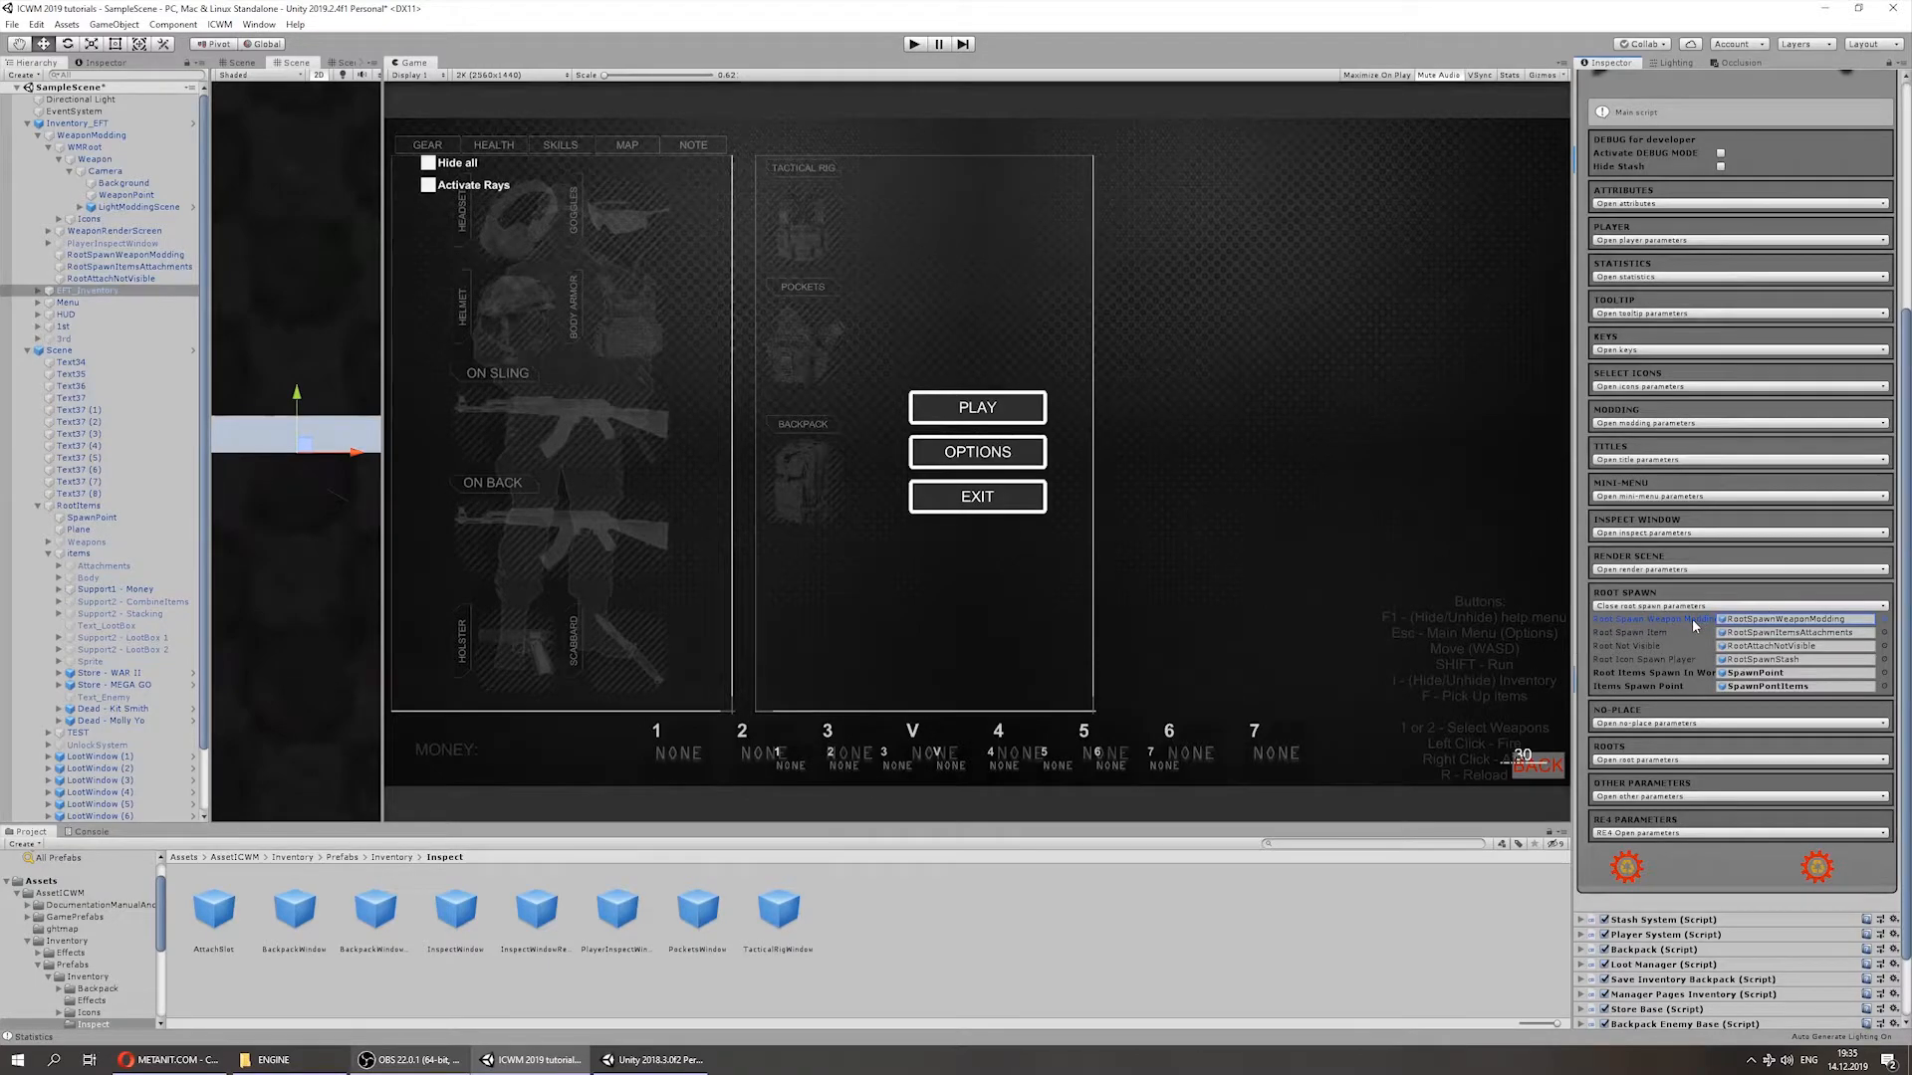
pyautogui.click(1737, 633)
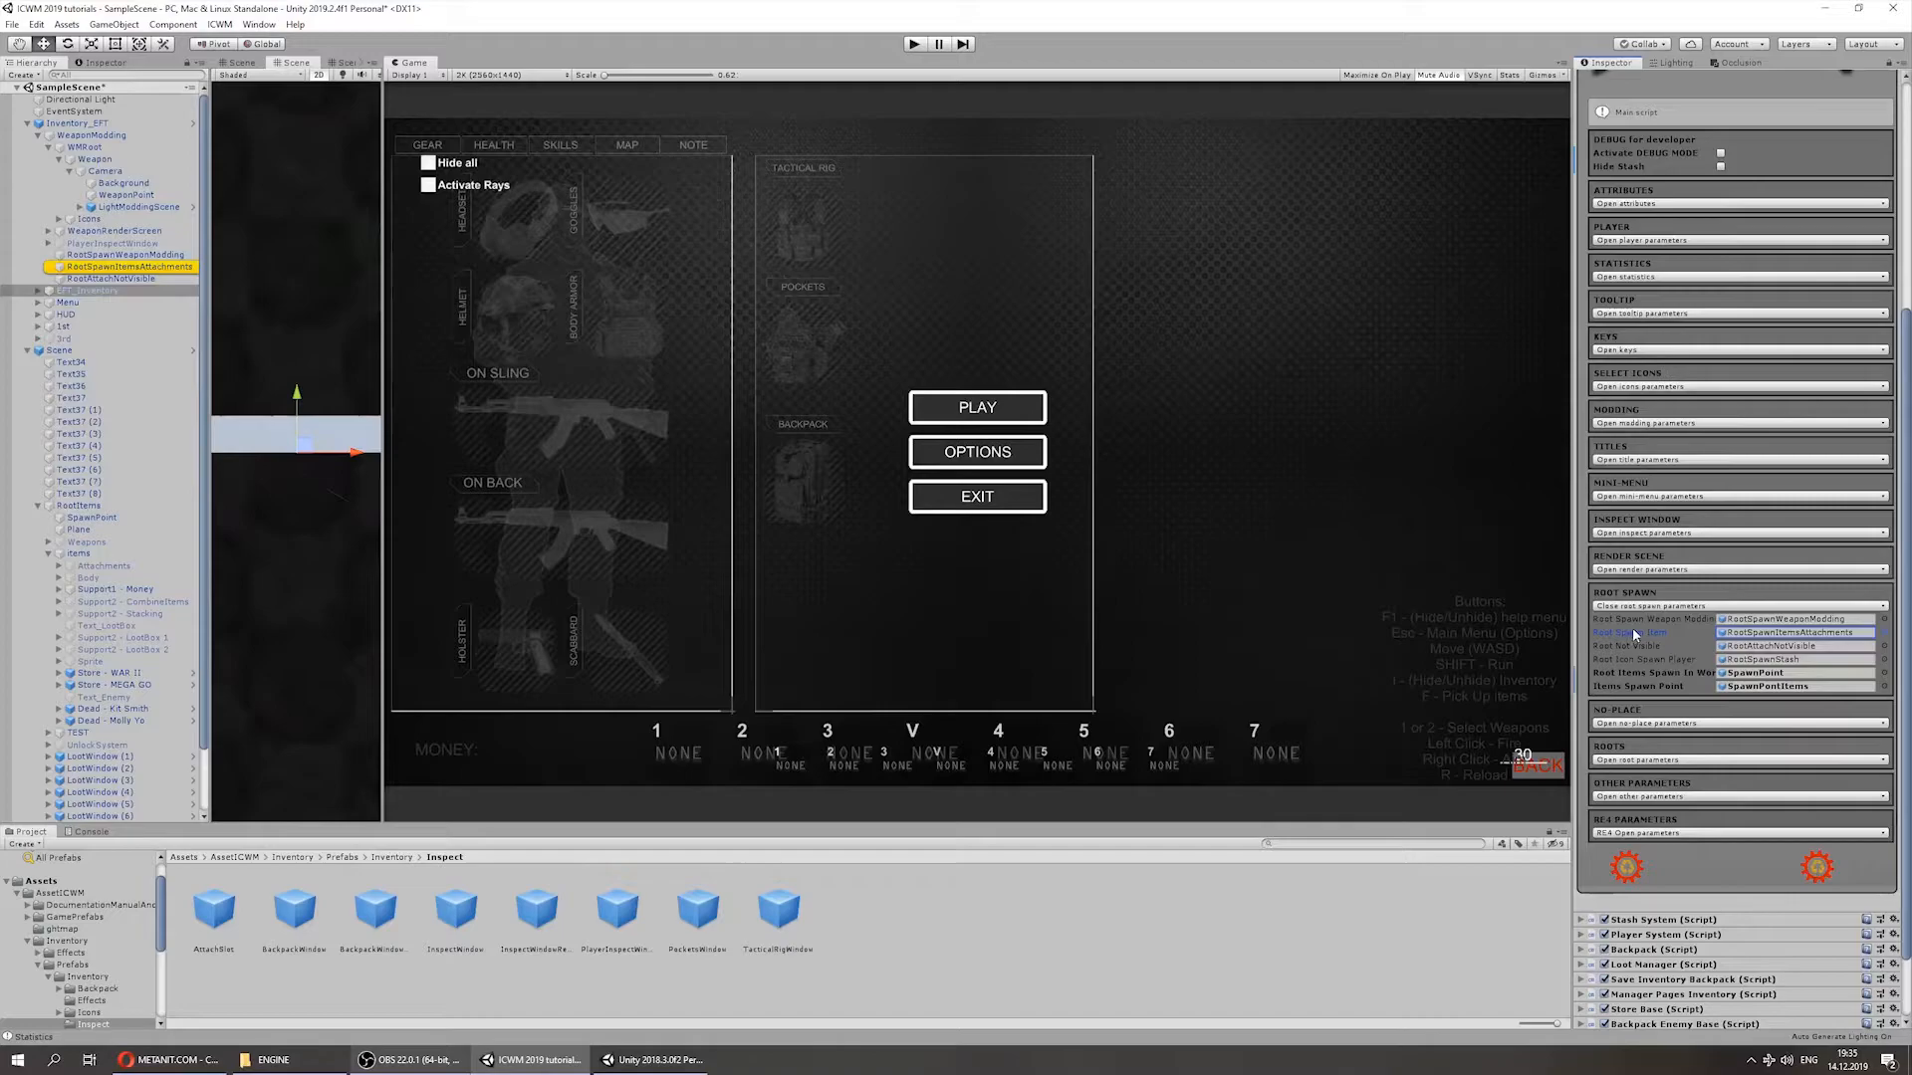
pyautogui.moveTo(1650, 633)
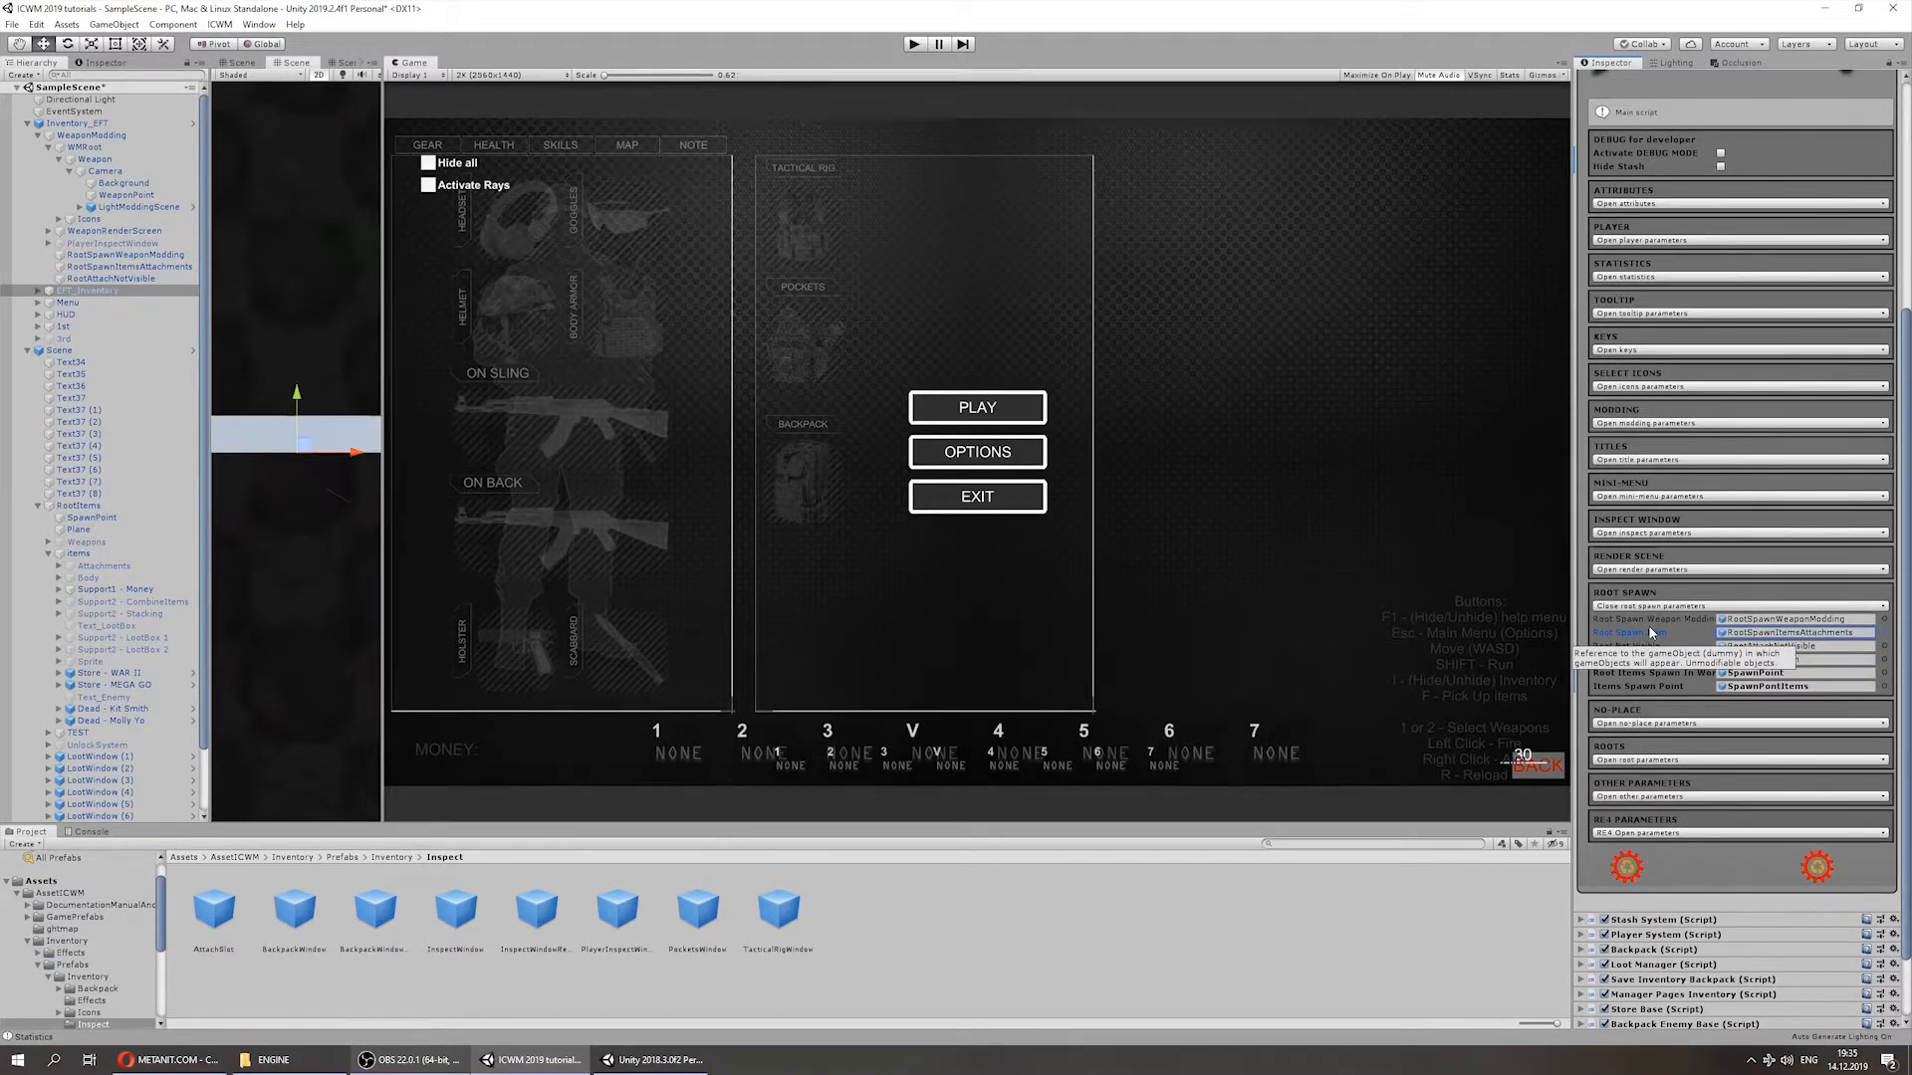
pyautogui.click(1659, 619)
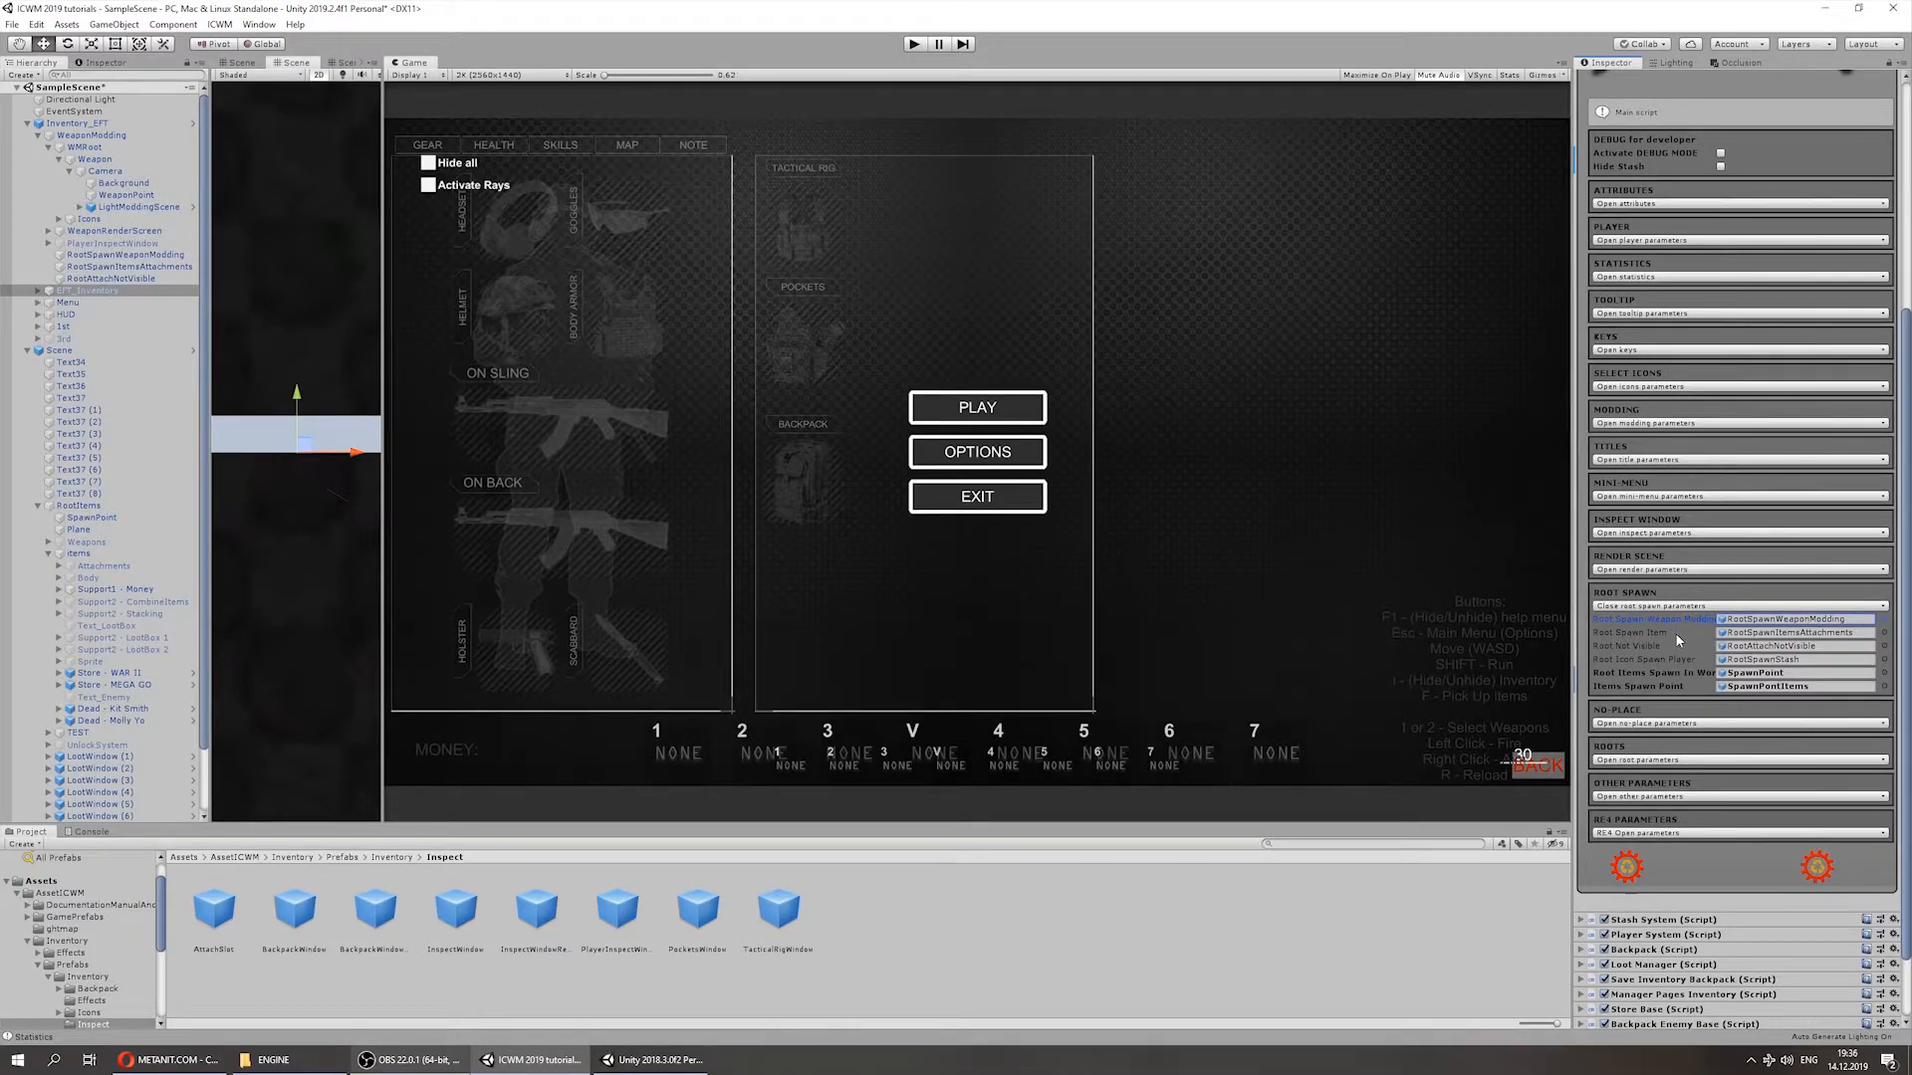
pyautogui.moveTo(1663, 625)
# Step: Check the RootSpawnItemsAttachments object in the hierarchy, and bring back EFT_Inventory's Root Spawn parameters
pyautogui.click(140, 268)
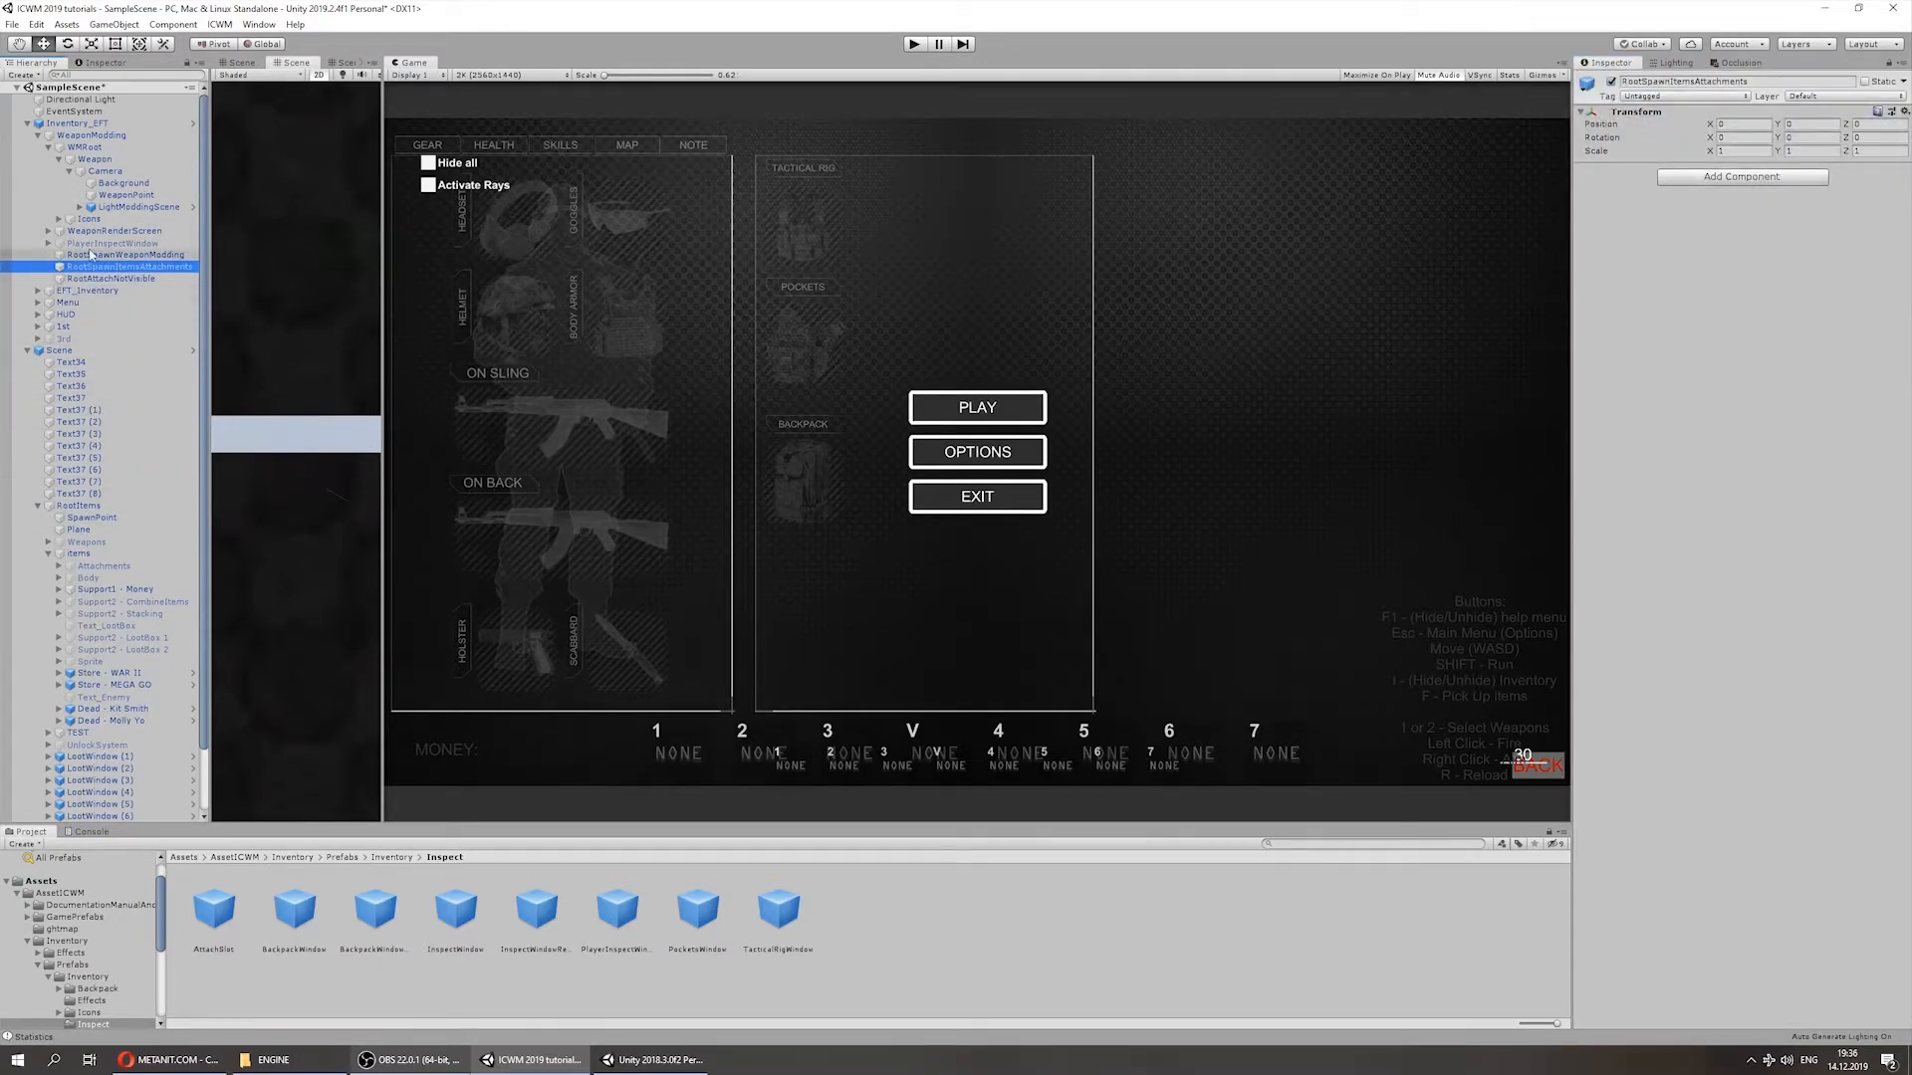
pyautogui.click(90, 289)
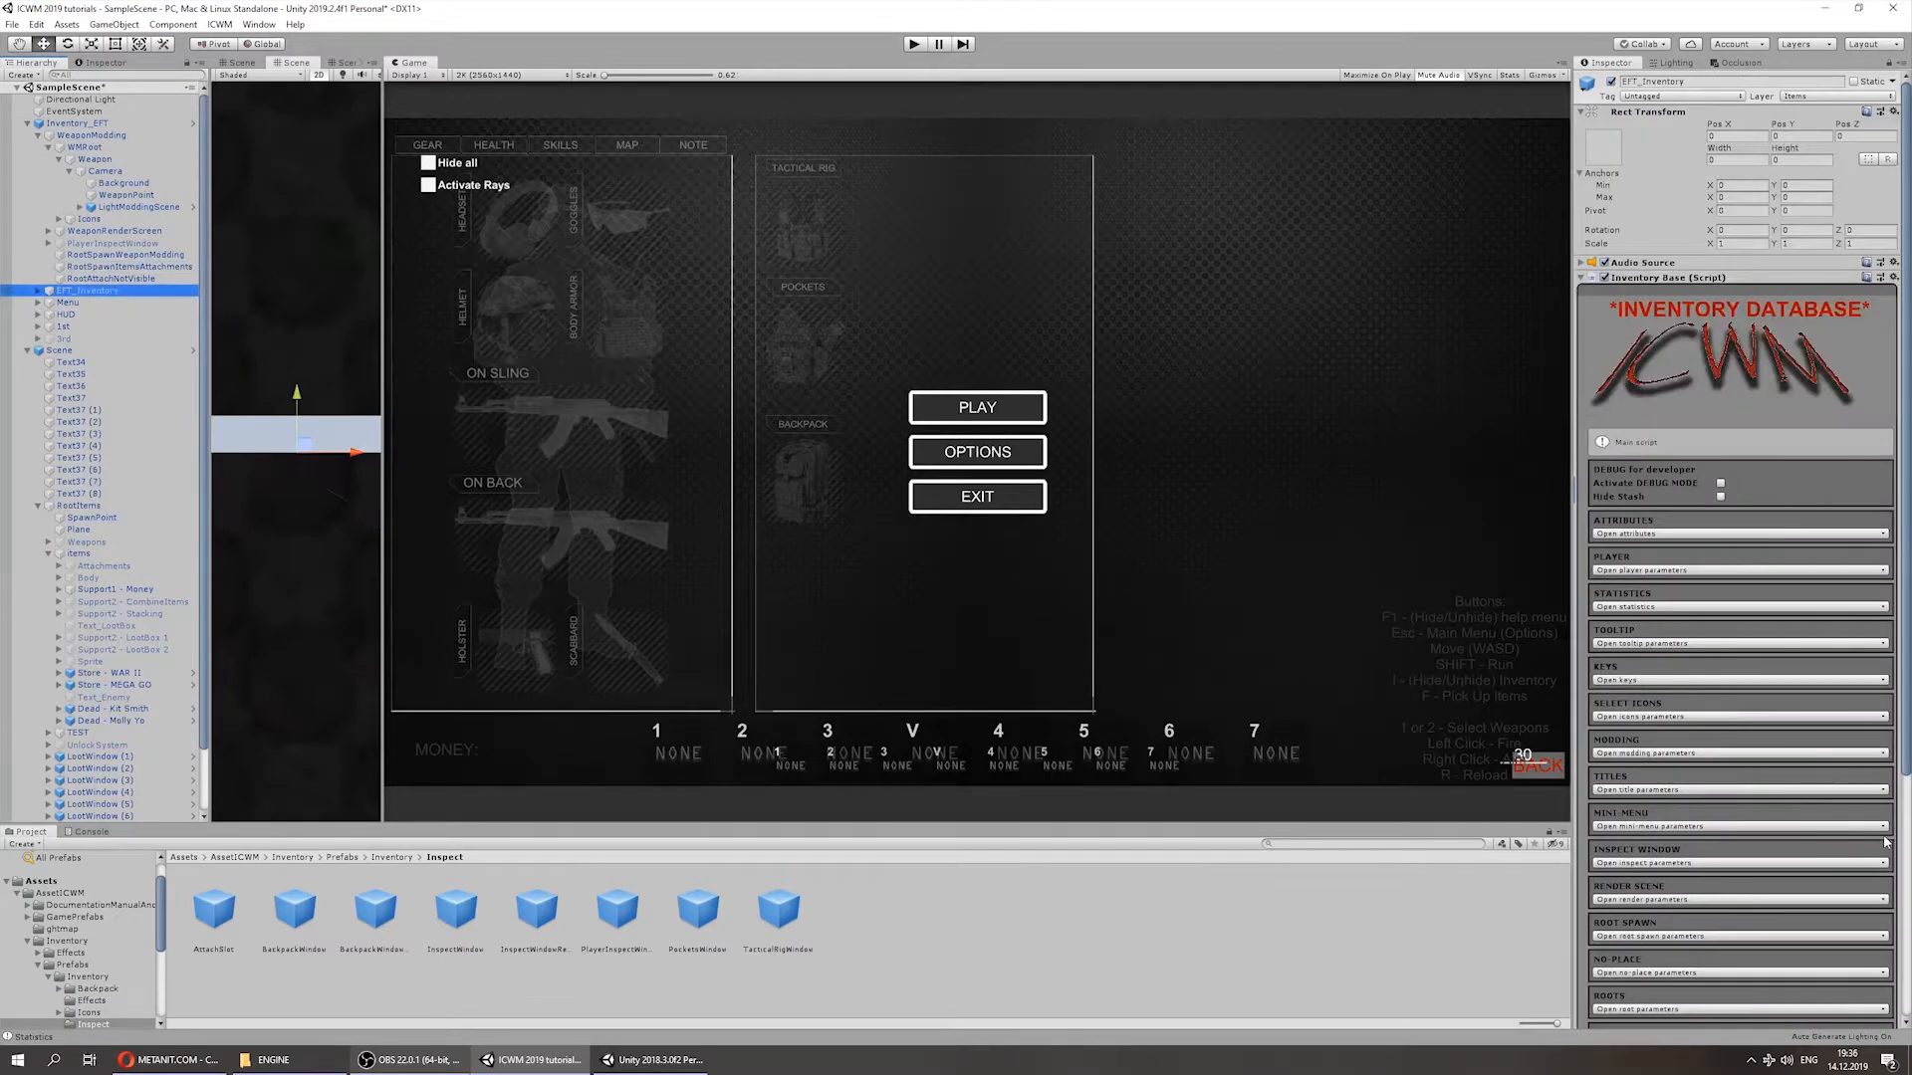
pyautogui.scroll(-1, 1629, 748)
pyautogui.click(1629, 741)
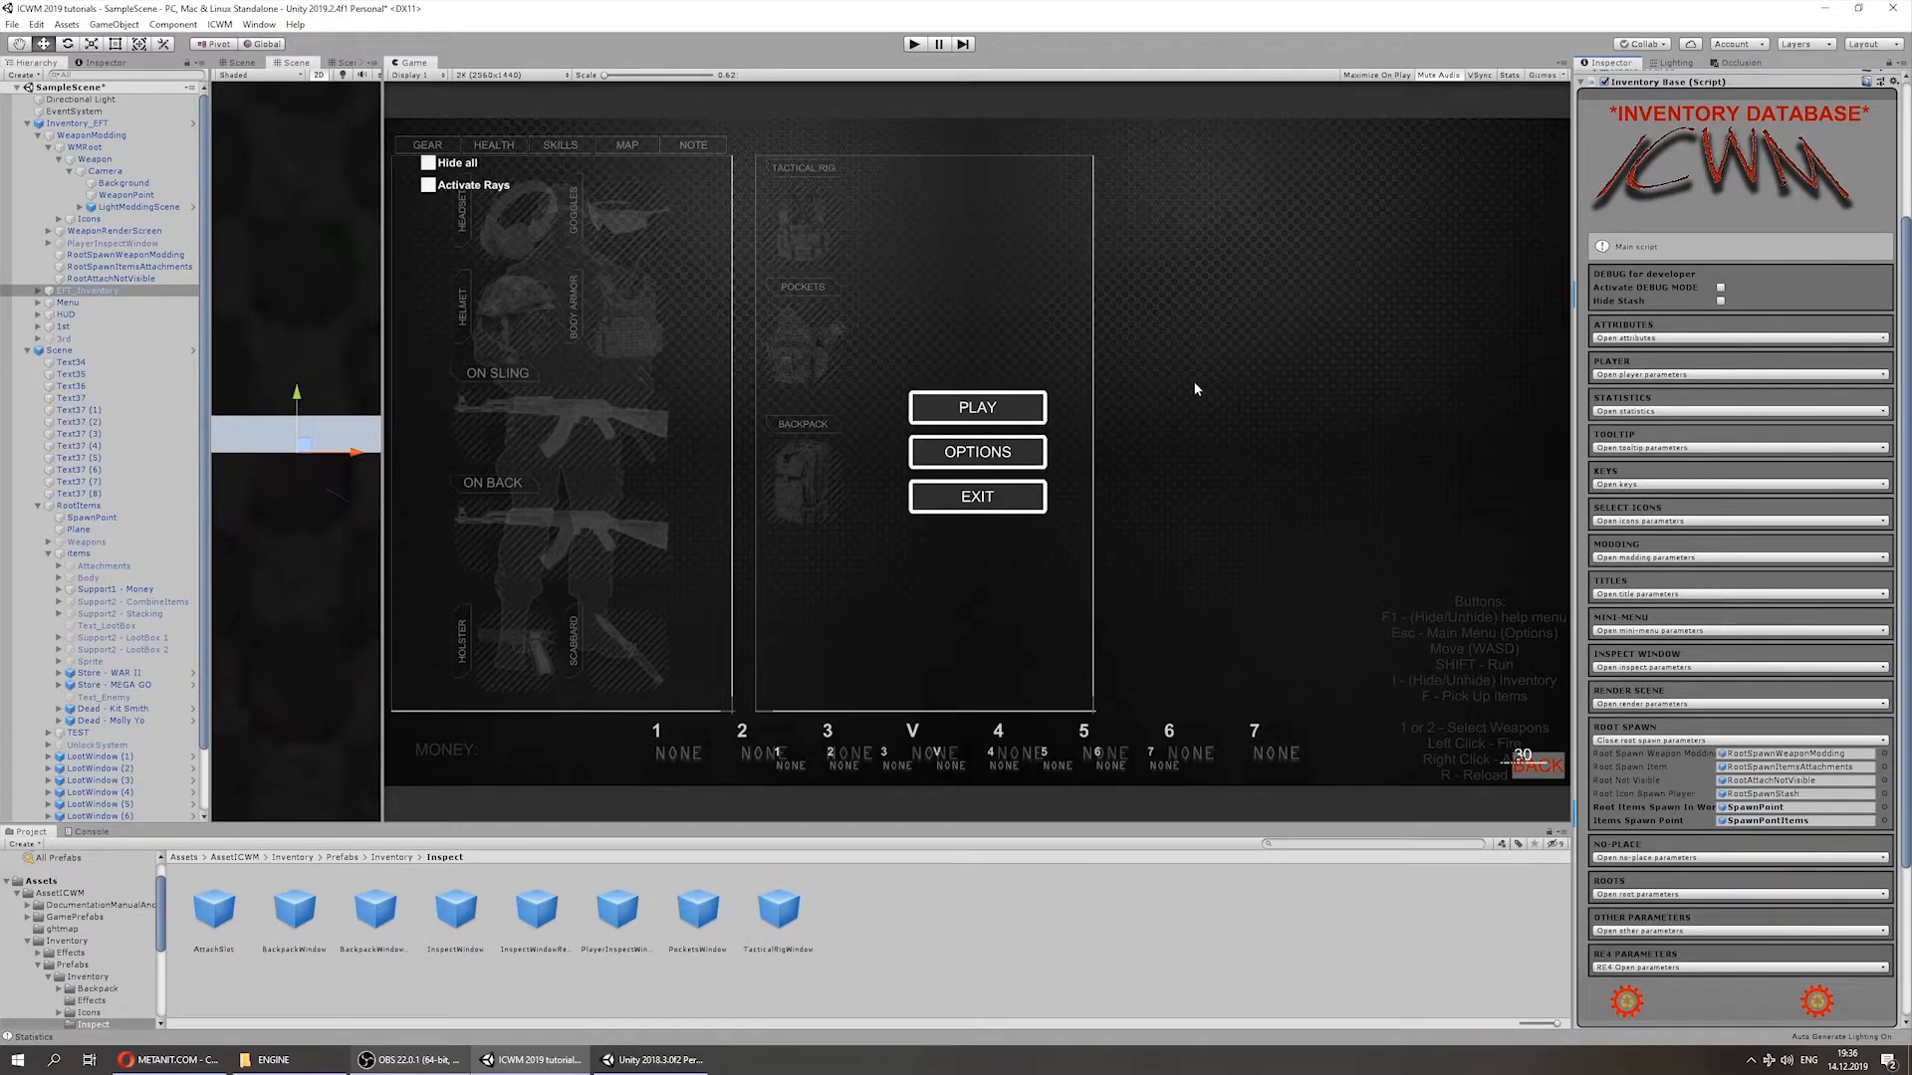
# Step: Start the game, walk to the axe table, pick up the axe and blade, and open the inventory
pyautogui.click(922, 44)
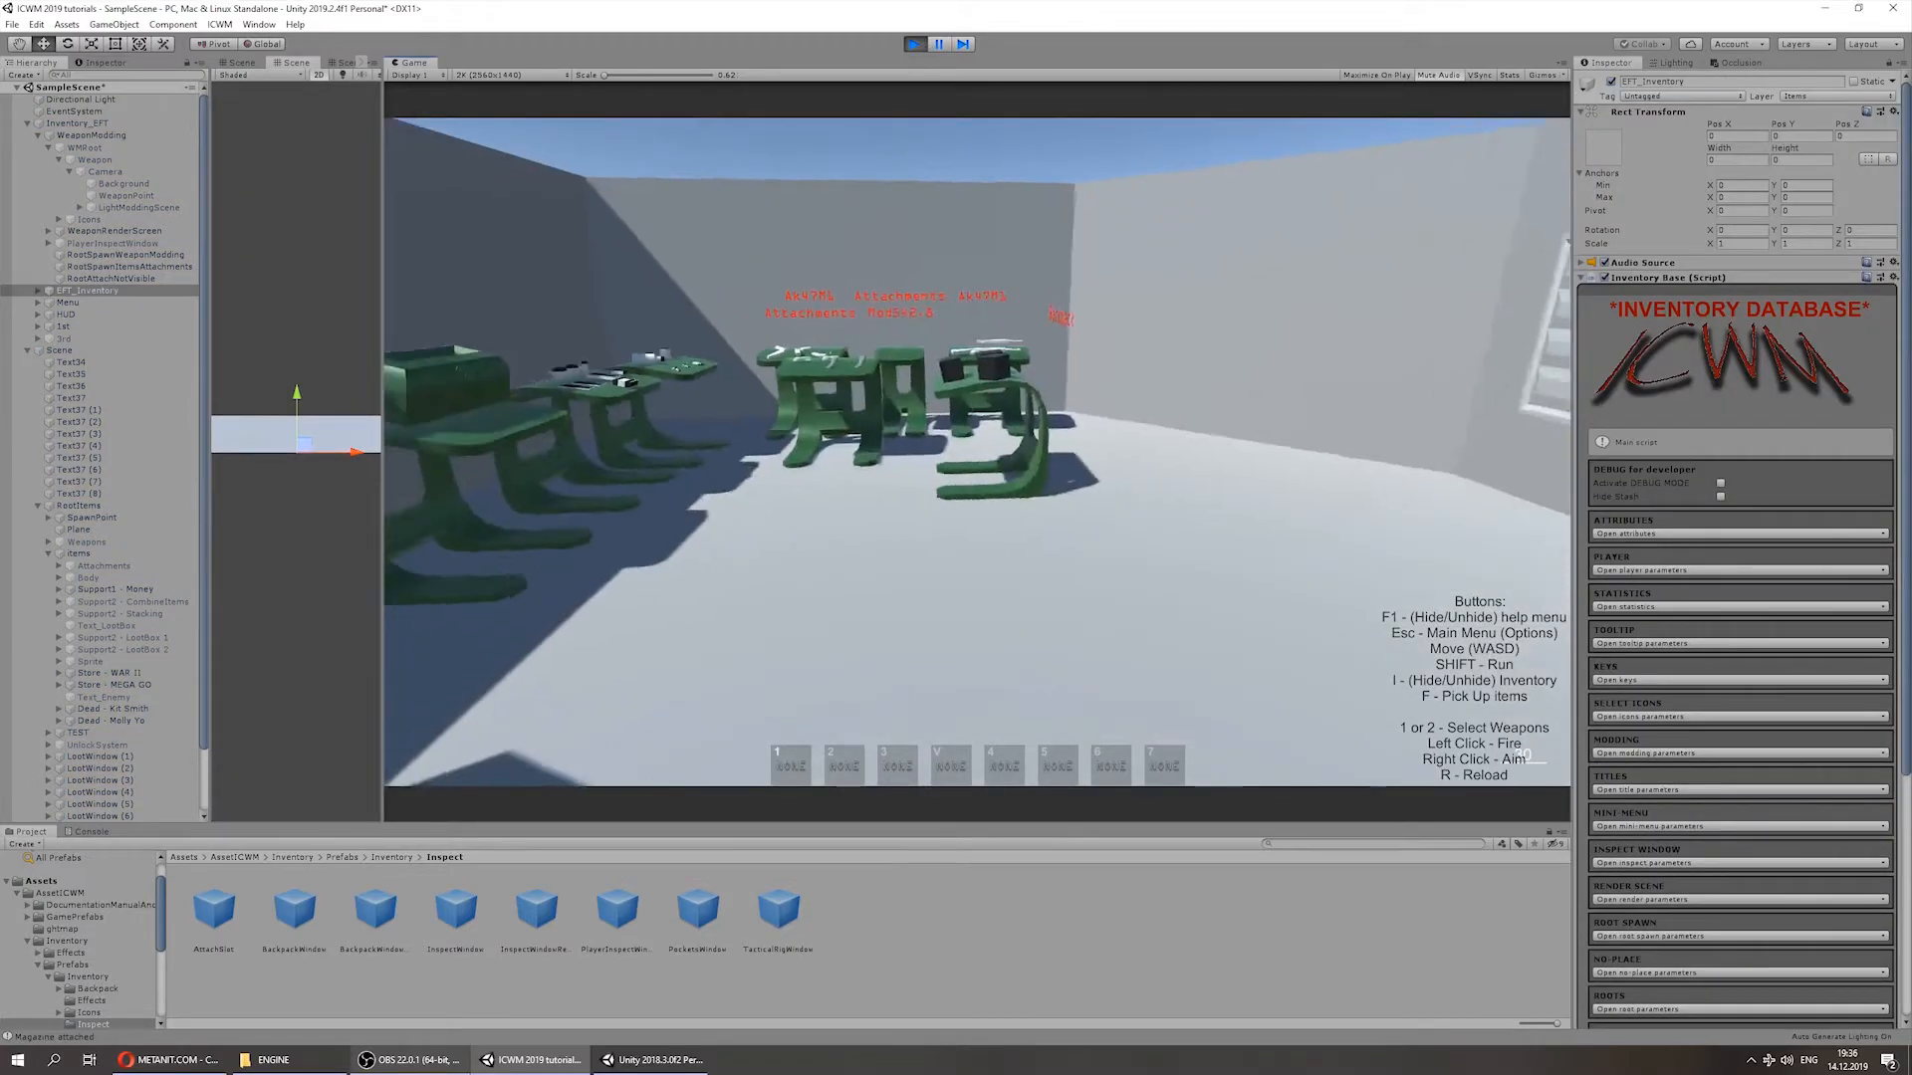
pyautogui.press('a')
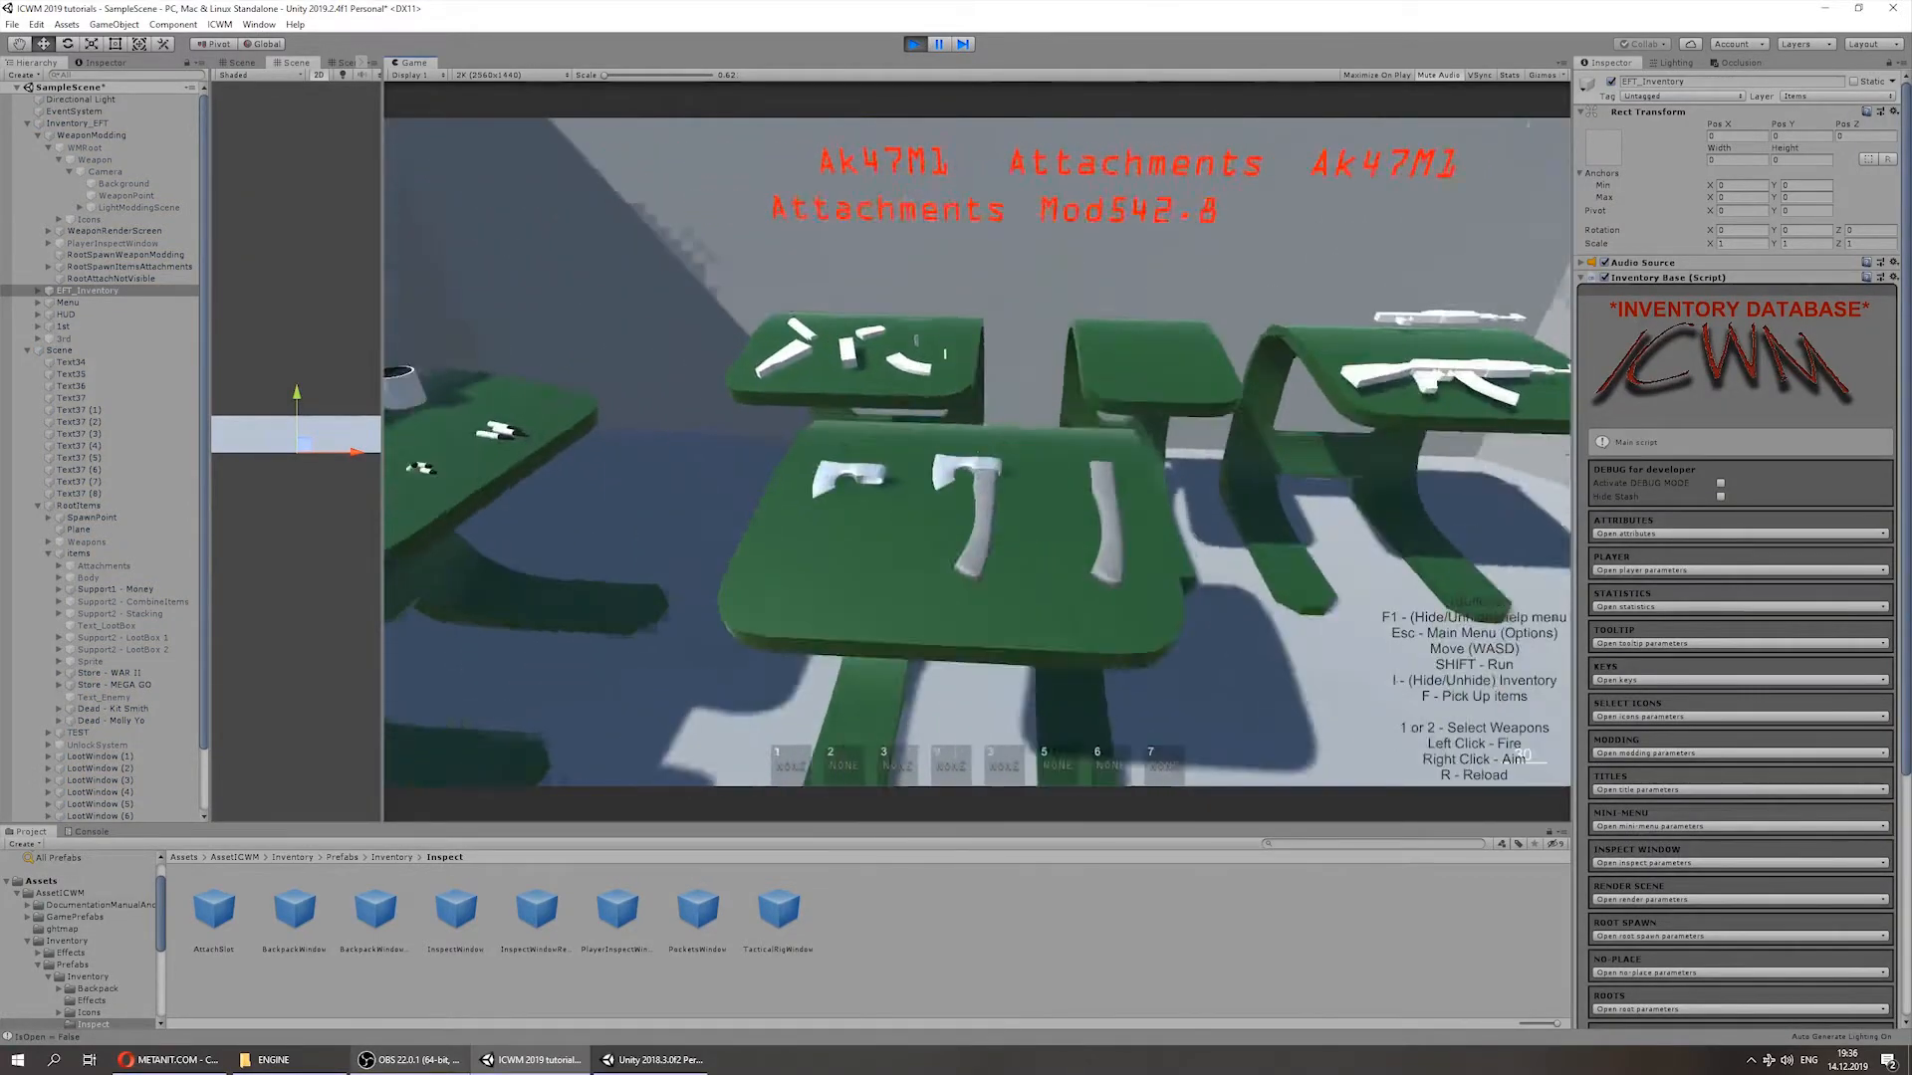
pyautogui.press('w')
pyautogui.press('f')
pyautogui.press('f')
pyautogui.press('i')
# Step: Move the can into the large backpack, check the contents of RootAttachNotVisible in the hierarchy, and stop the game
pyautogui.doubleClick(977, 457)
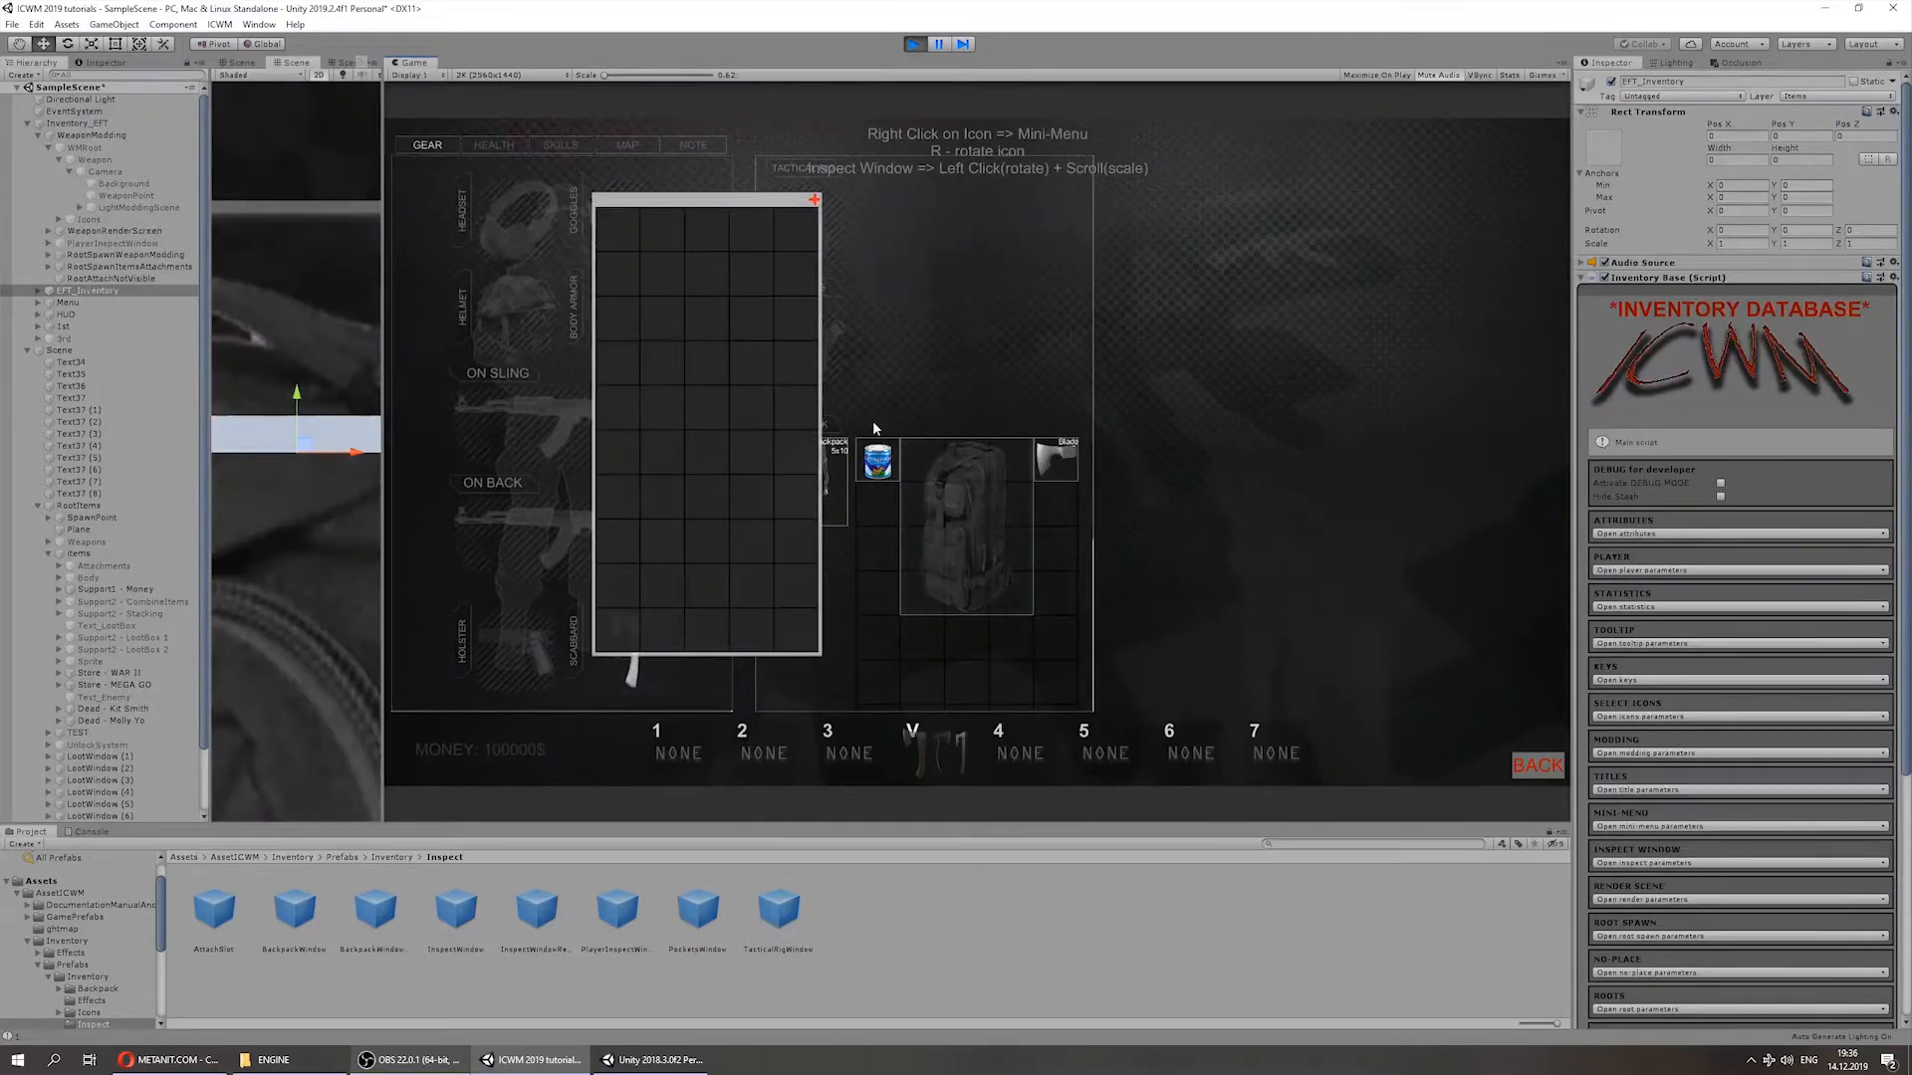
pyautogui.moveTo(875, 456); pyautogui.dragTo(707, 408)
pyautogui.moveTo(1053, 458); pyautogui.dragTo(725, 458)
pyautogui.click(815, 200)
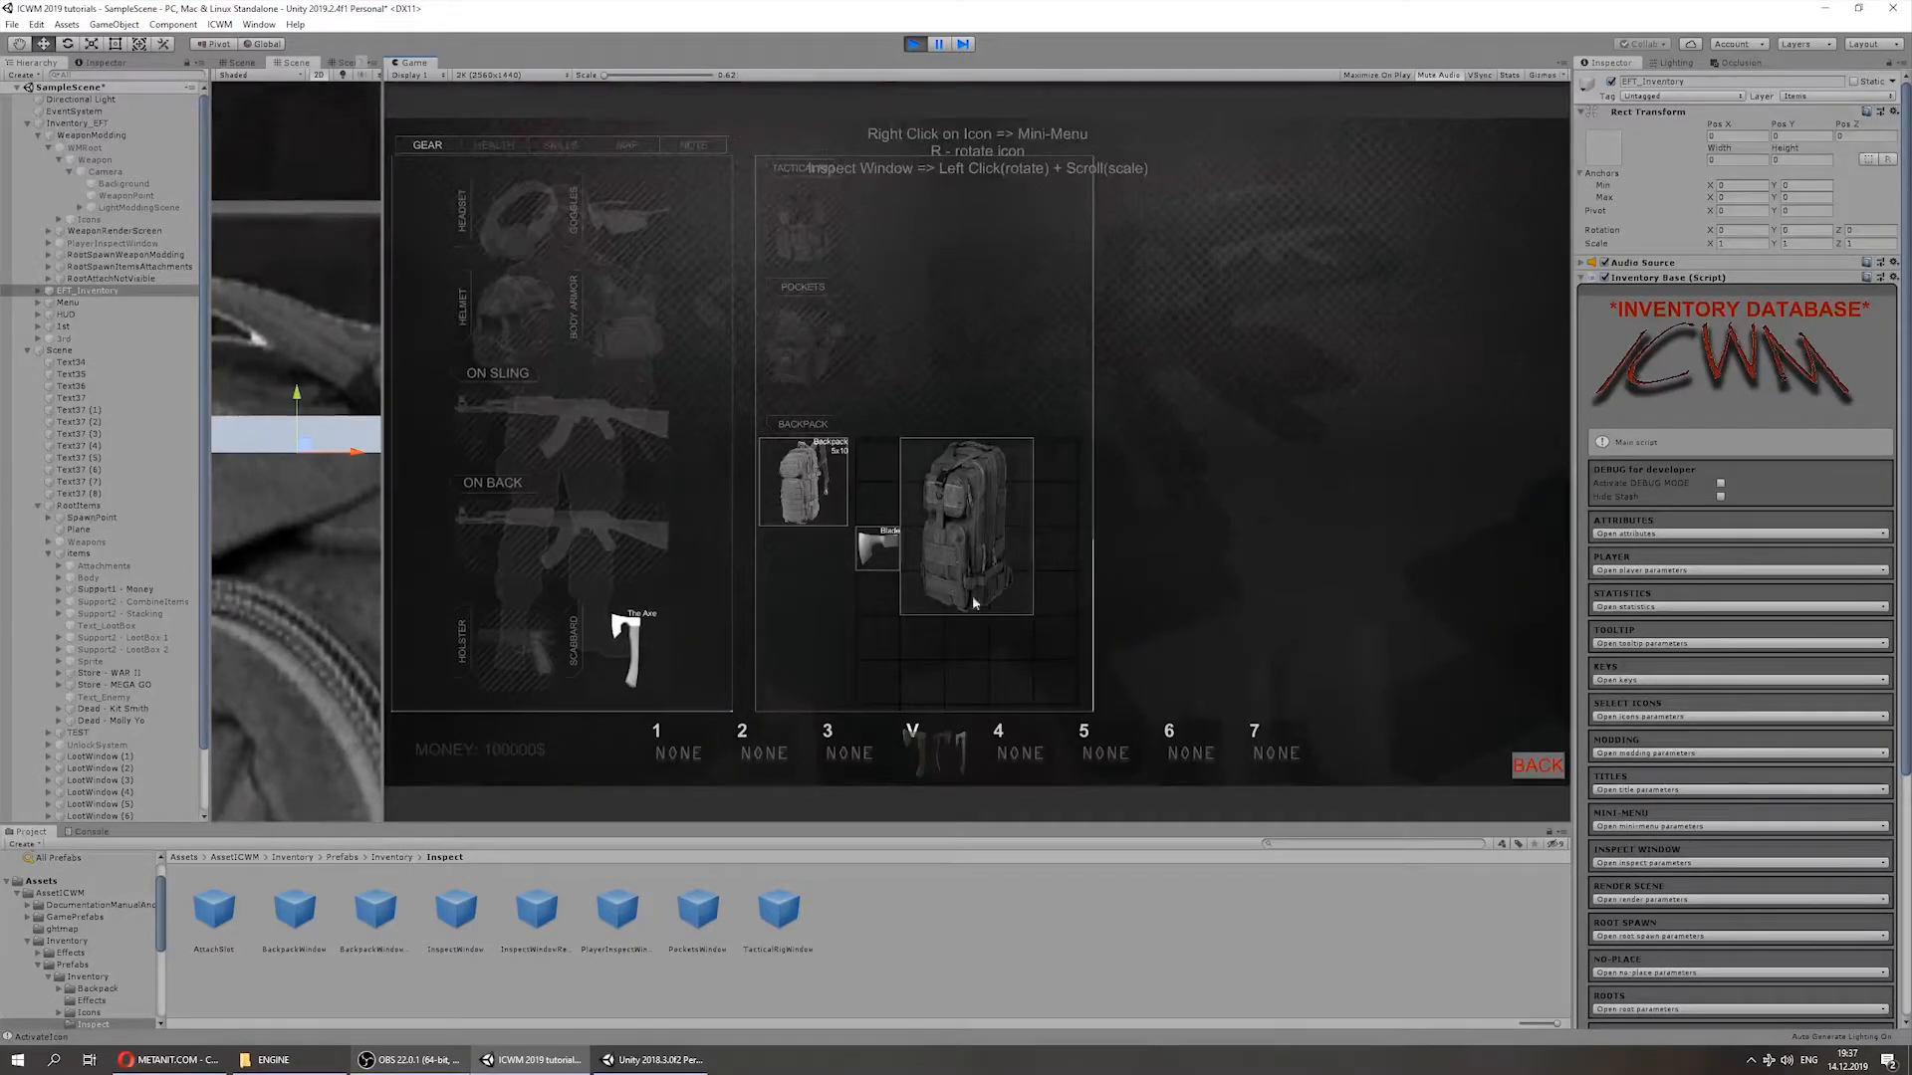
pyautogui.click(48, 280)
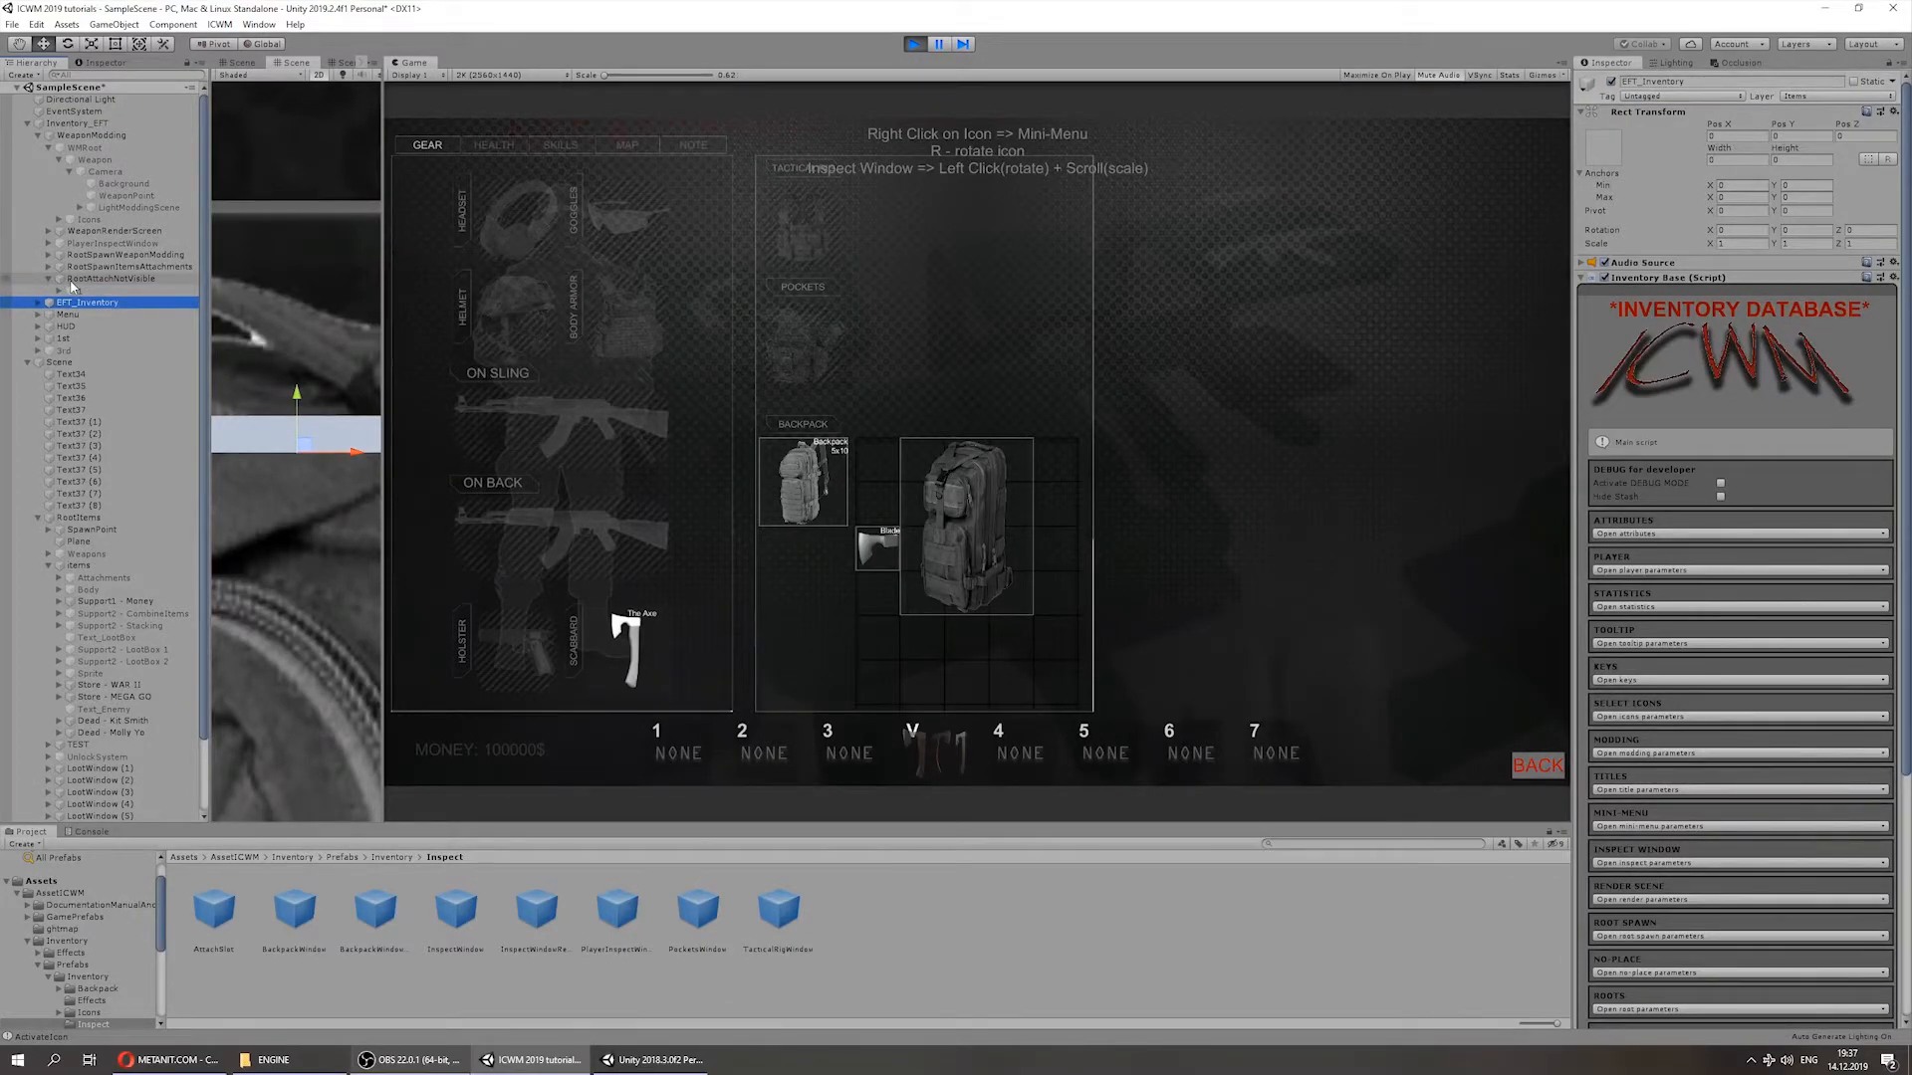
pyautogui.click(914, 44)
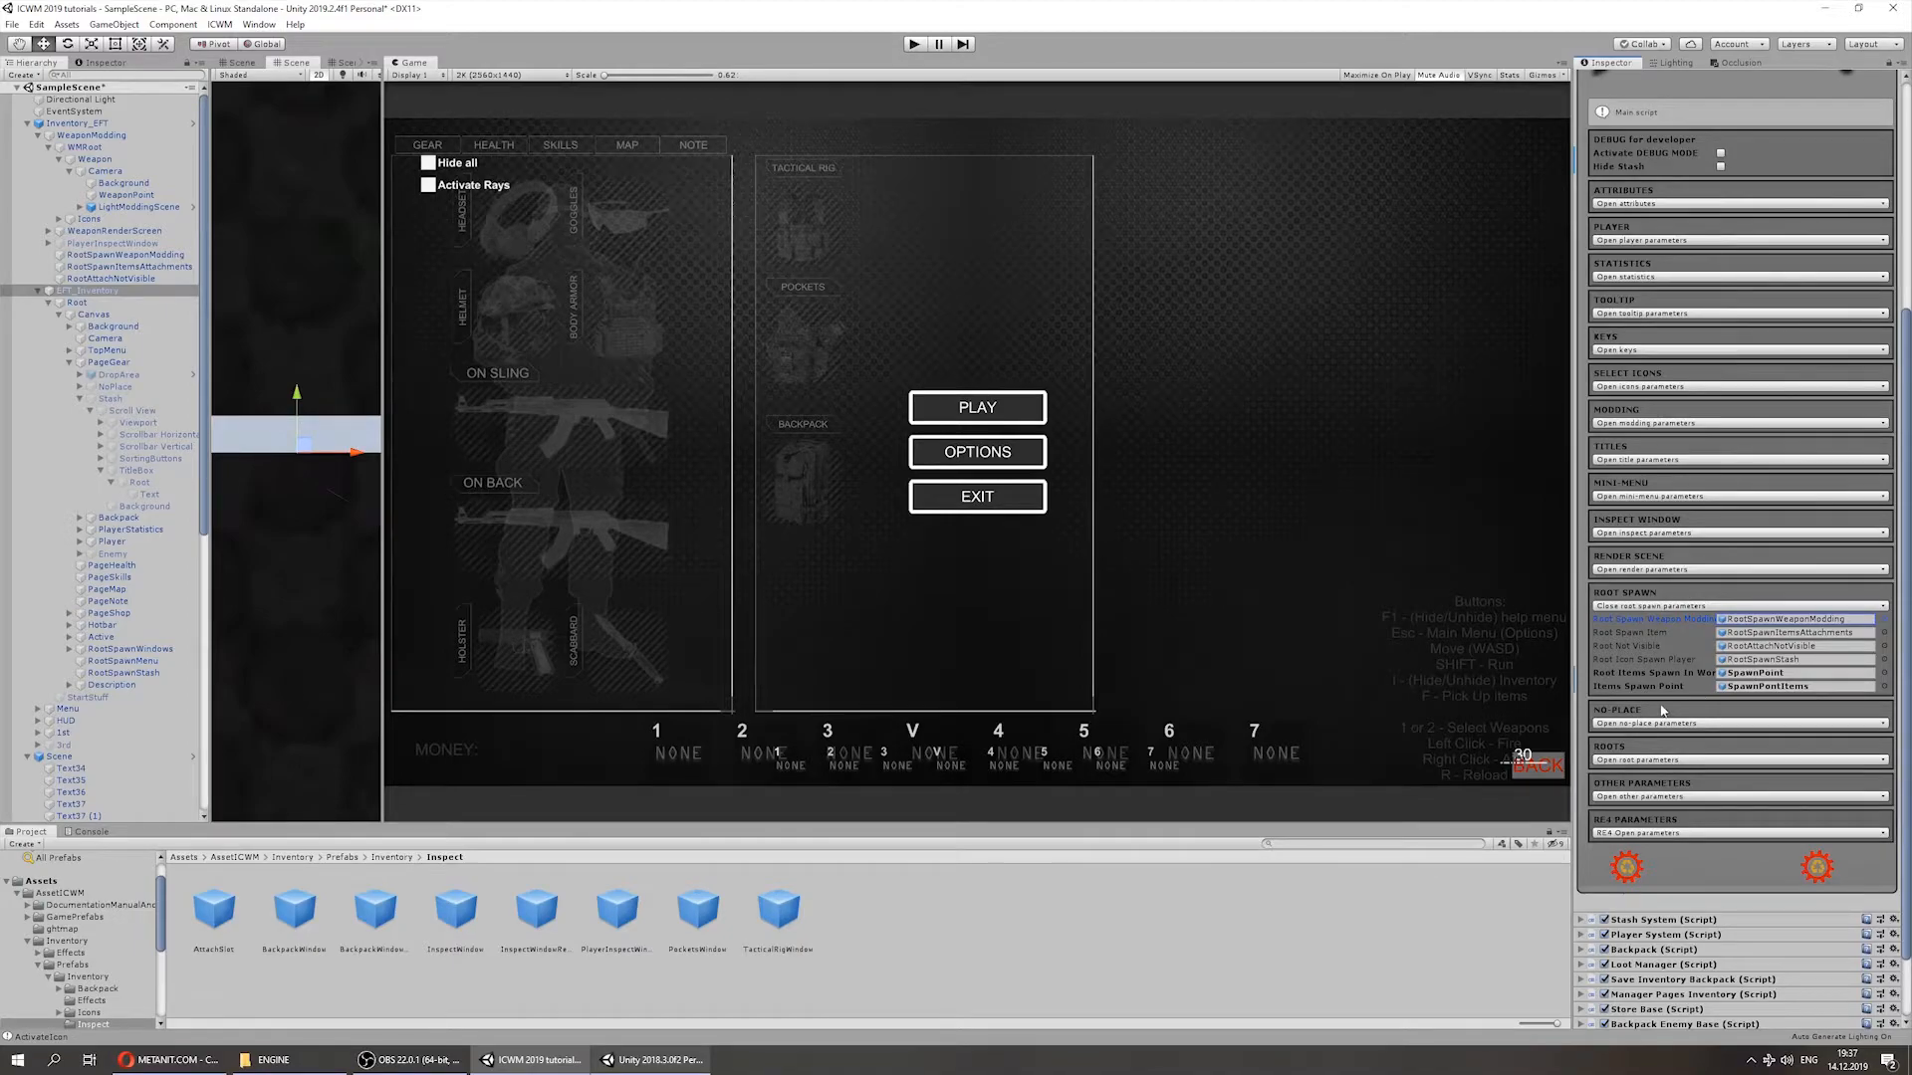
# Step: Locate the object assigned to Items Spawn Point, and switch from the Root Spawn parameters to the No-Place parameters
pyautogui.click(1758, 688)
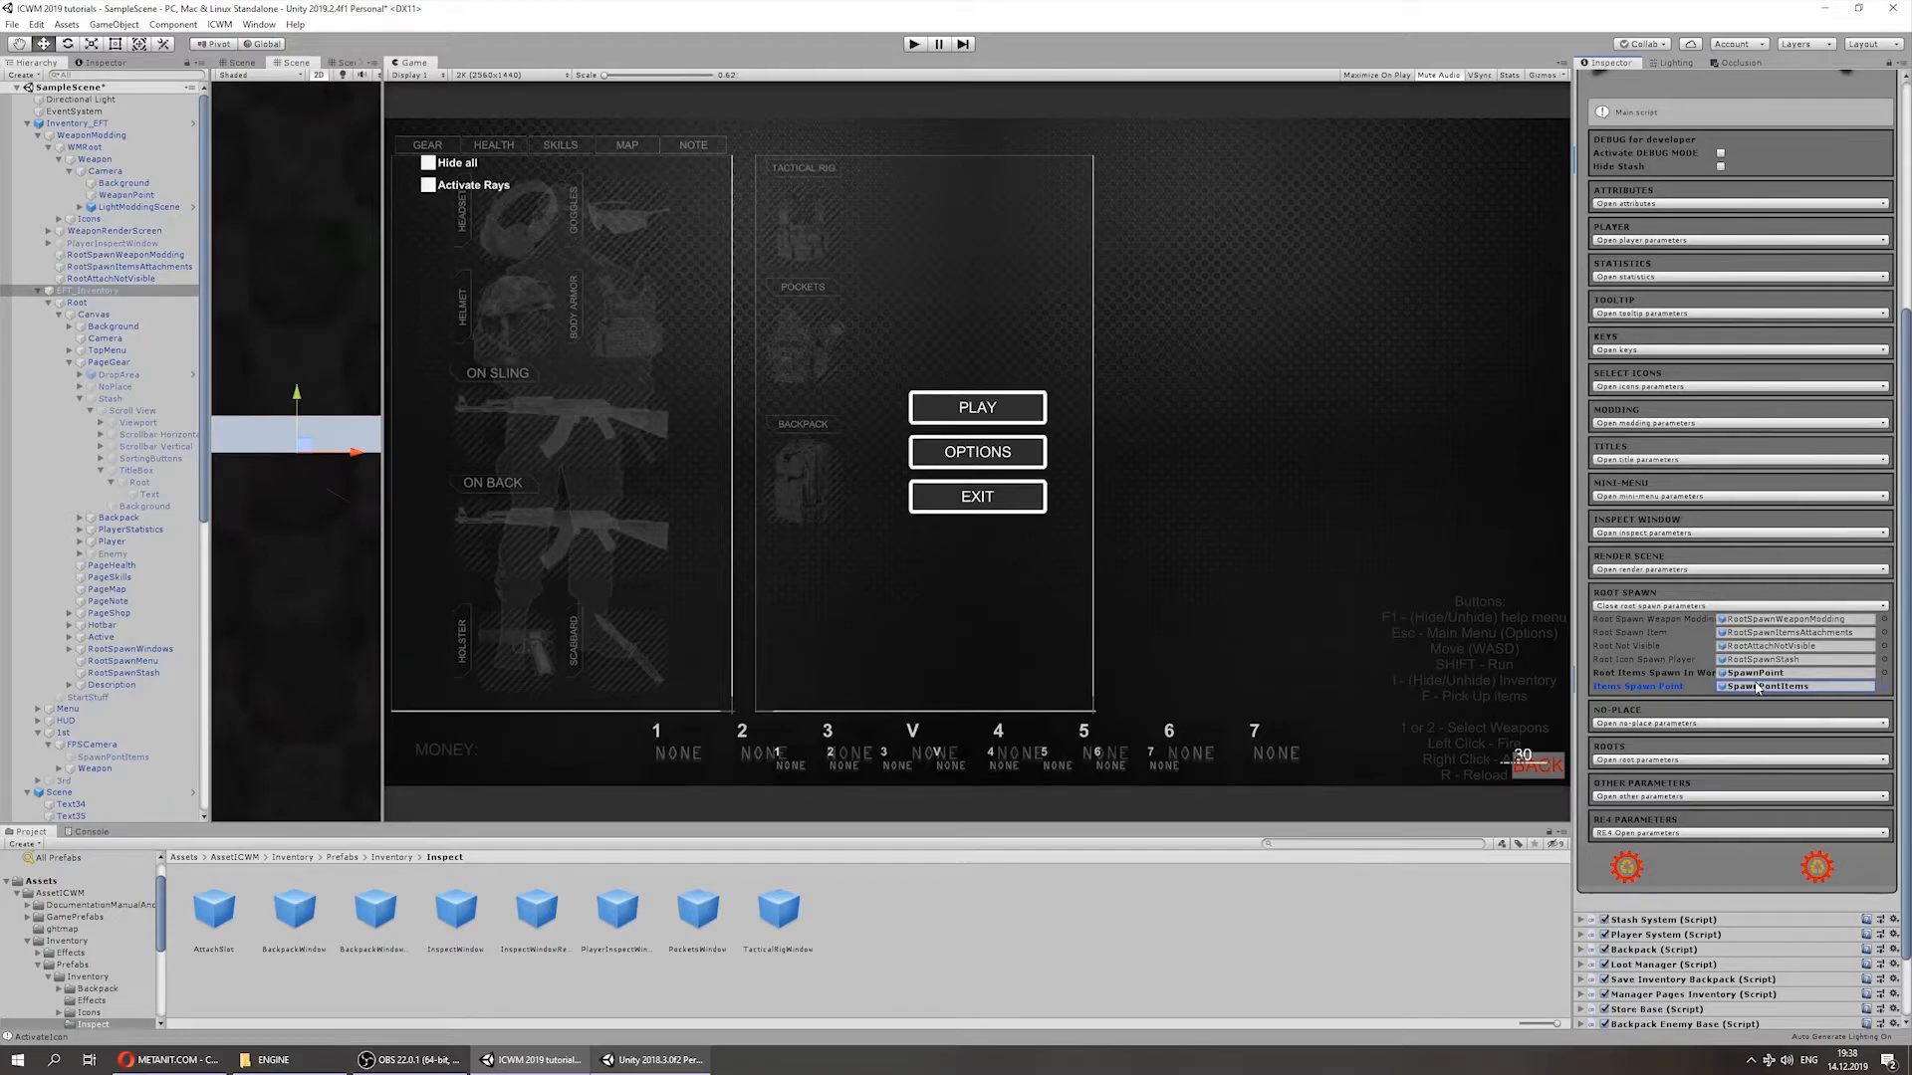
pyautogui.click(1663, 603)
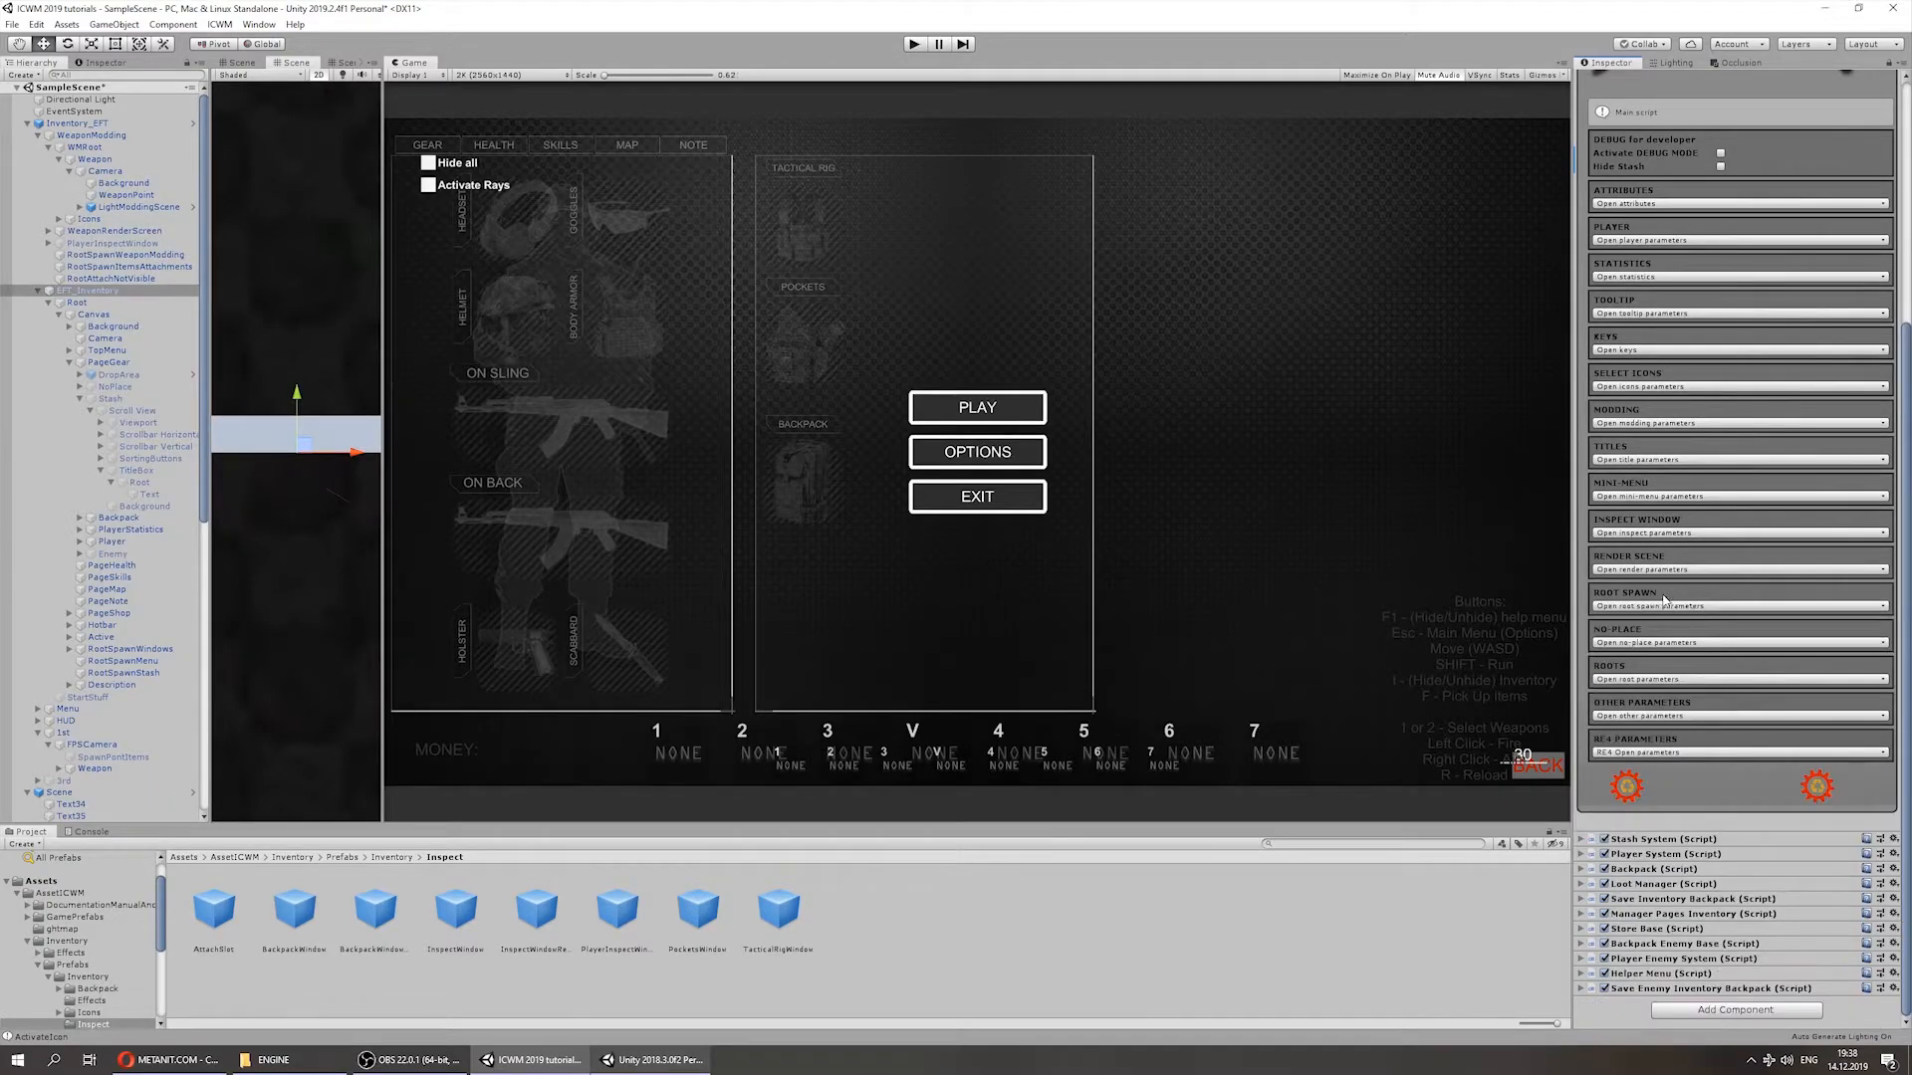
pyautogui.click(1618, 642)
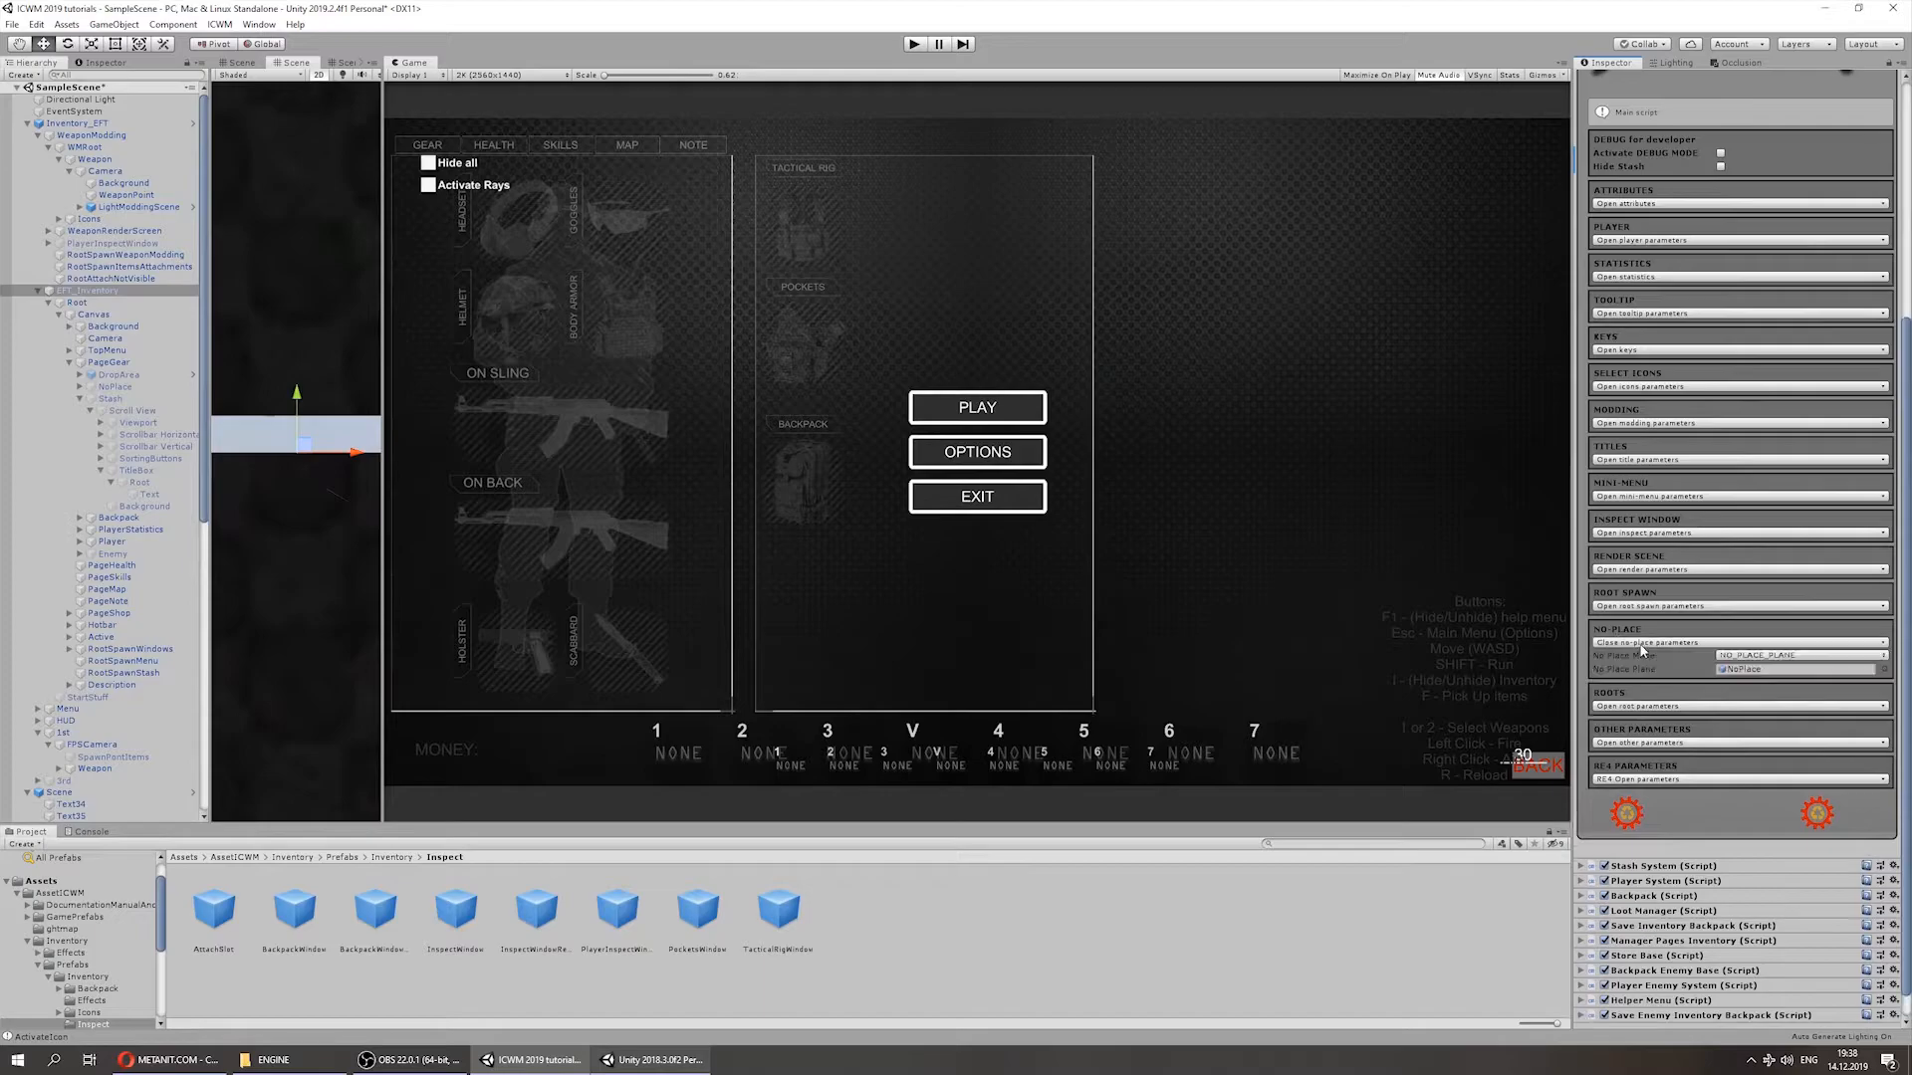
# Step: Start the game, drop the equipped backpack from the inventory, and close the inventory
pyautogui.click(914, 44)
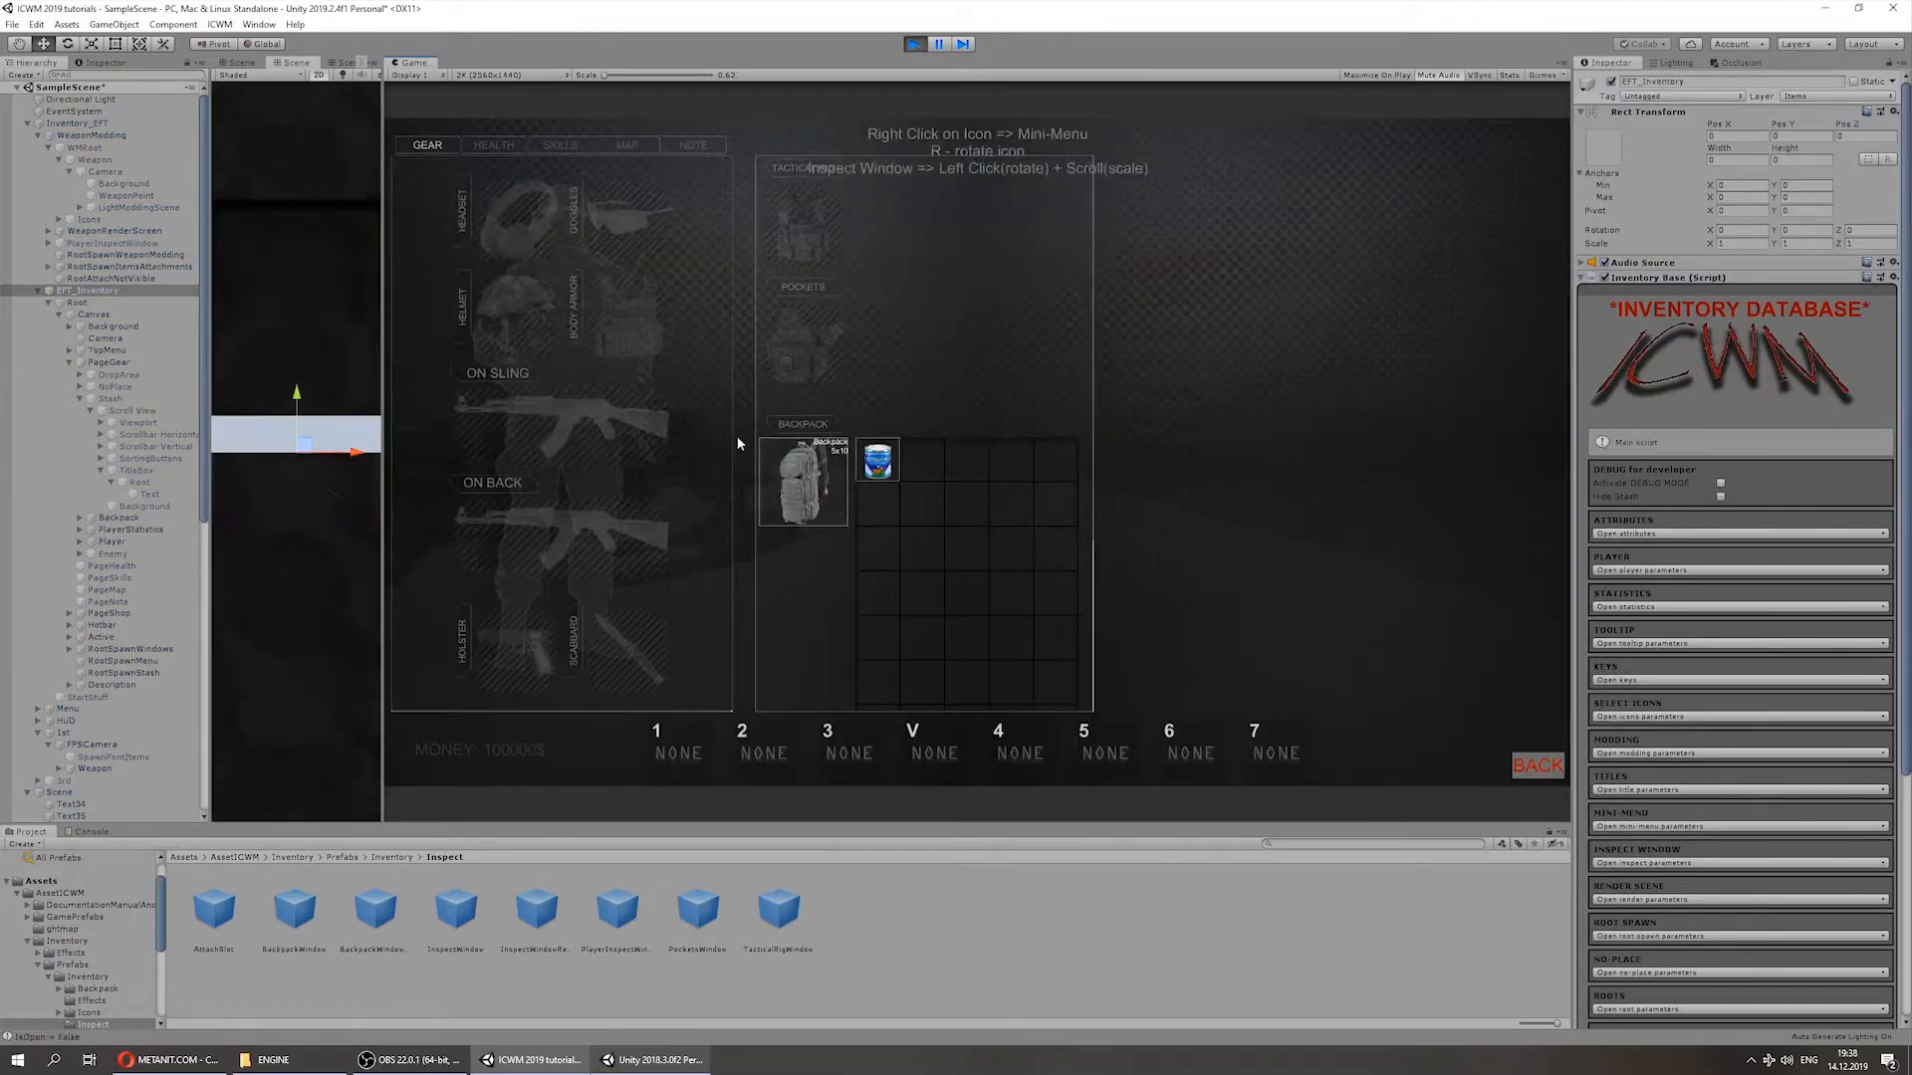
pyautogui.rightClick(810, 478)
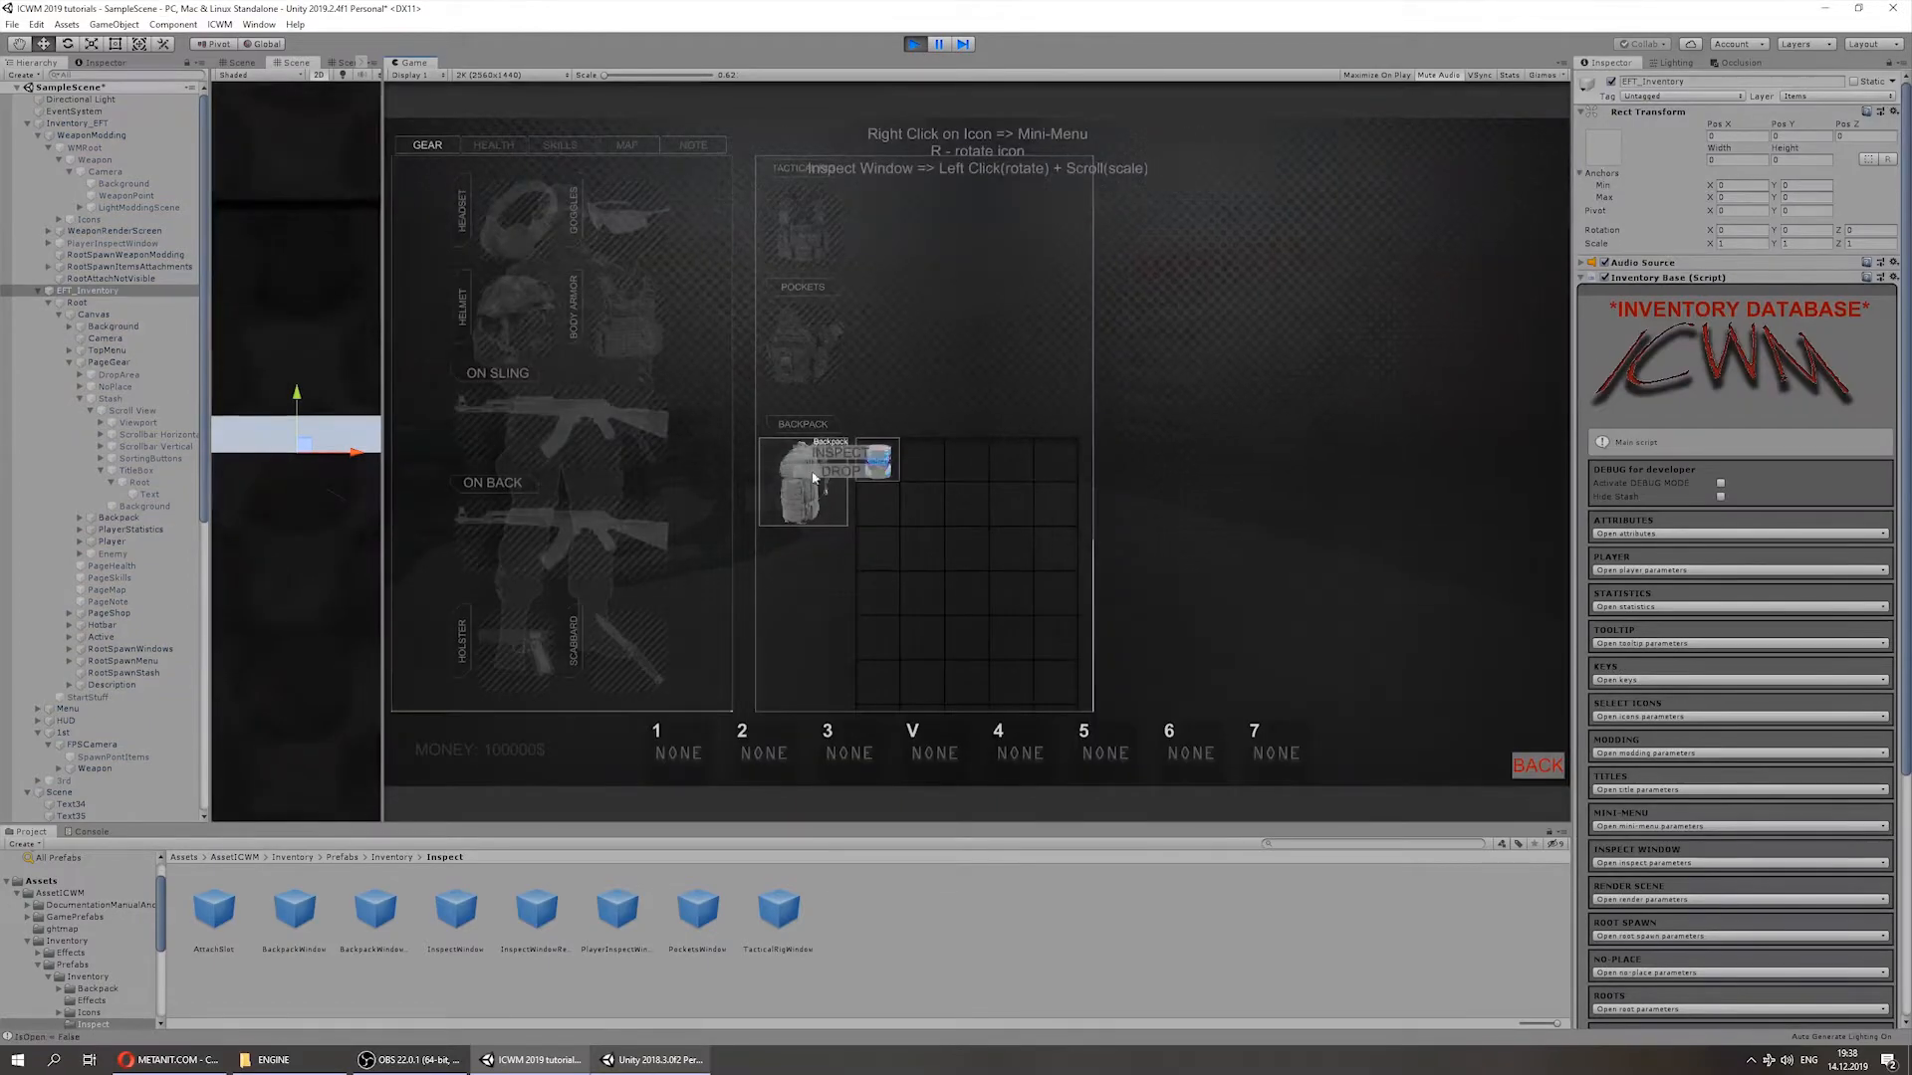
pyautogui.click(827, 469)
pyautogui.press('i')
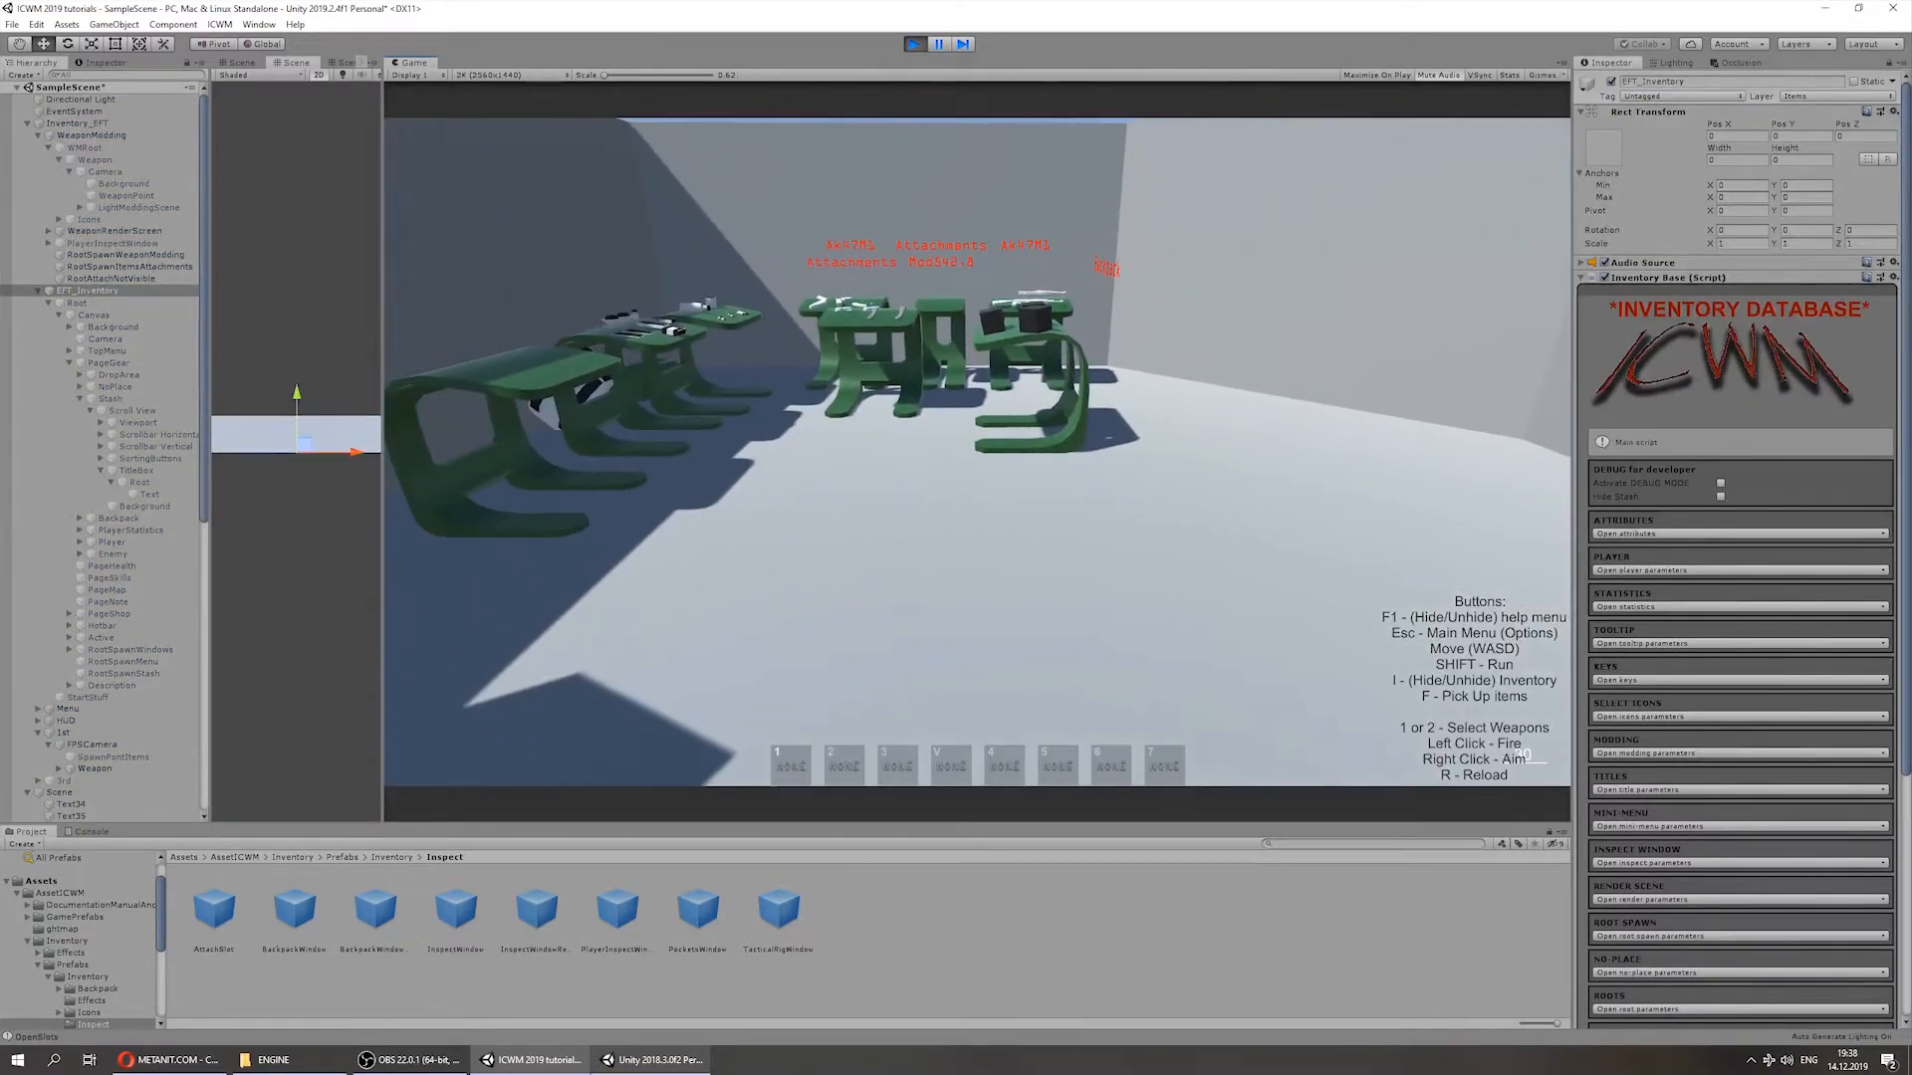
# Step: Expand EFT_Inventory's No-Place parameters while the game runs, and return to the game's inventory without a backpack equipped
pyautogui.press('i')
pyautogui.scroll(-5, 1630, 627)
pyautogui.click(1630, 644)
pyautogui.click(1054, 464)
pyautogui.press('i')
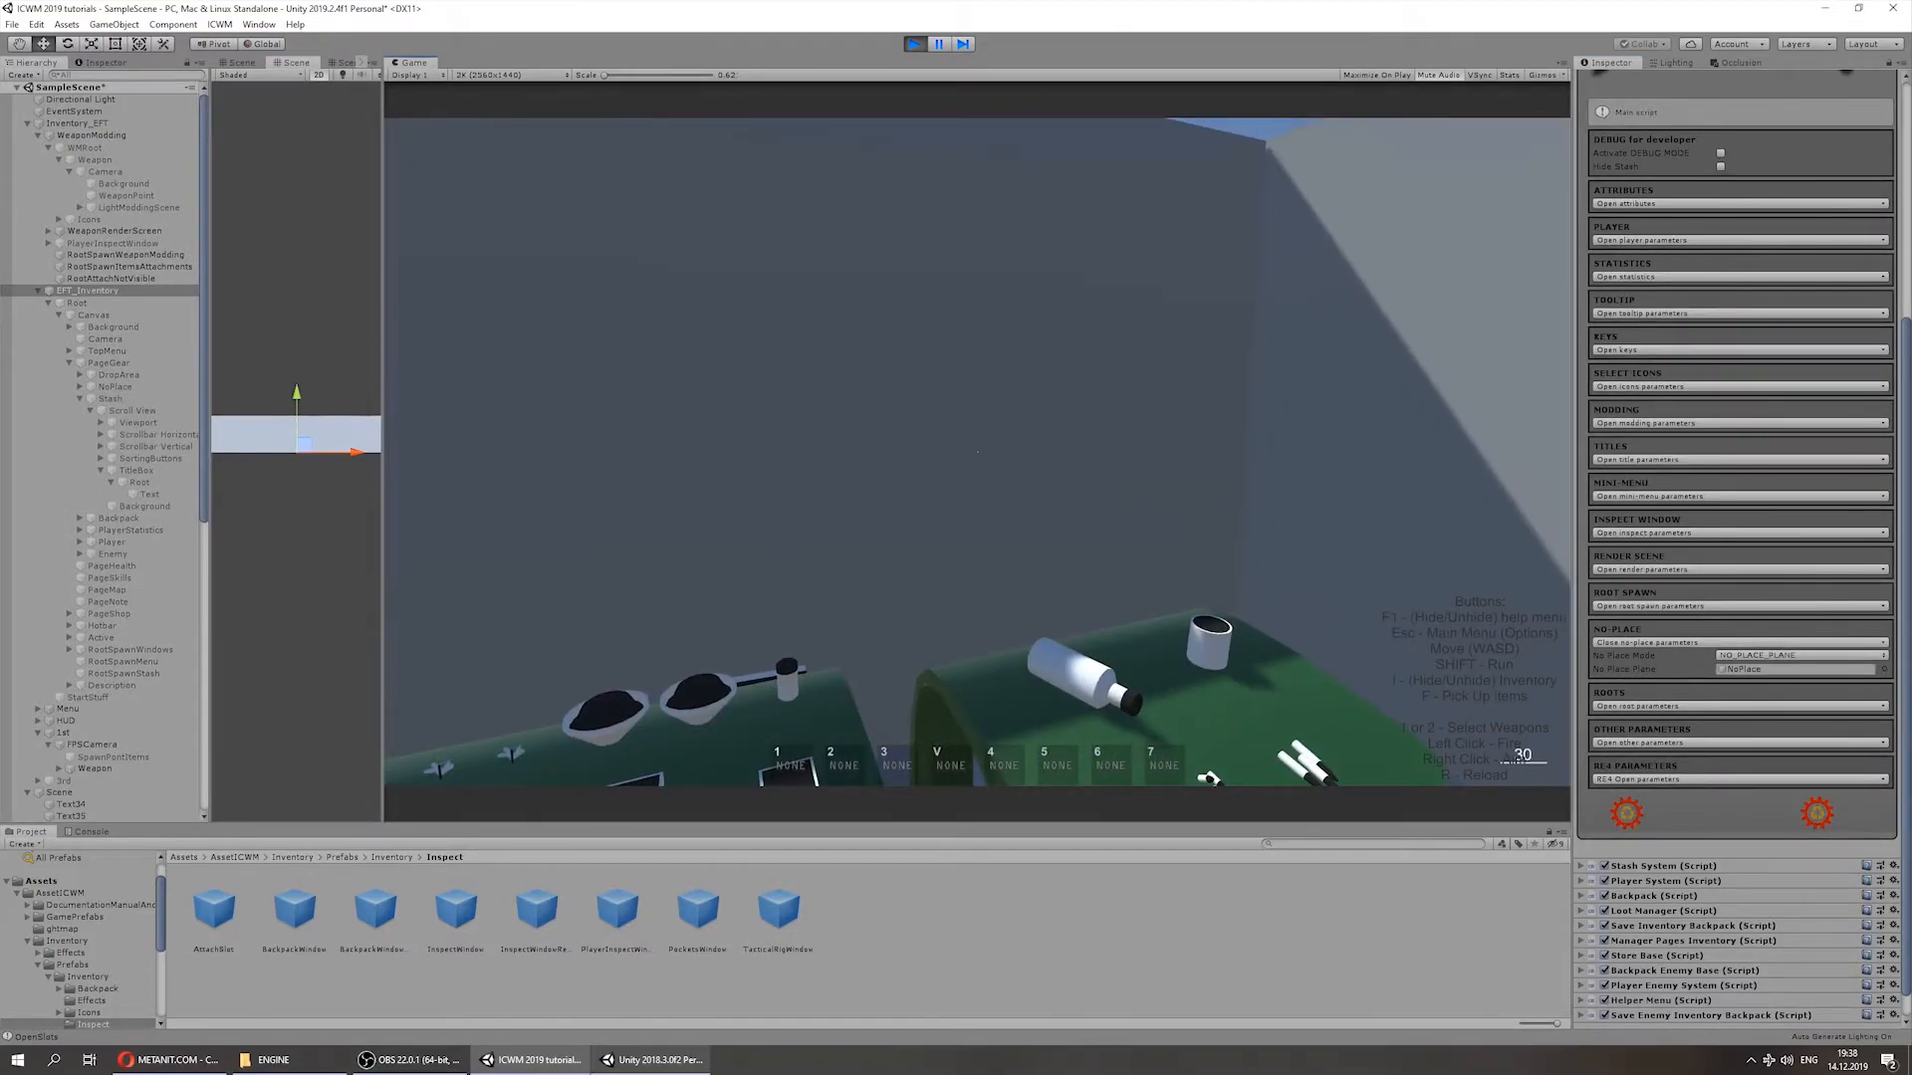
pyautogui.press('i')
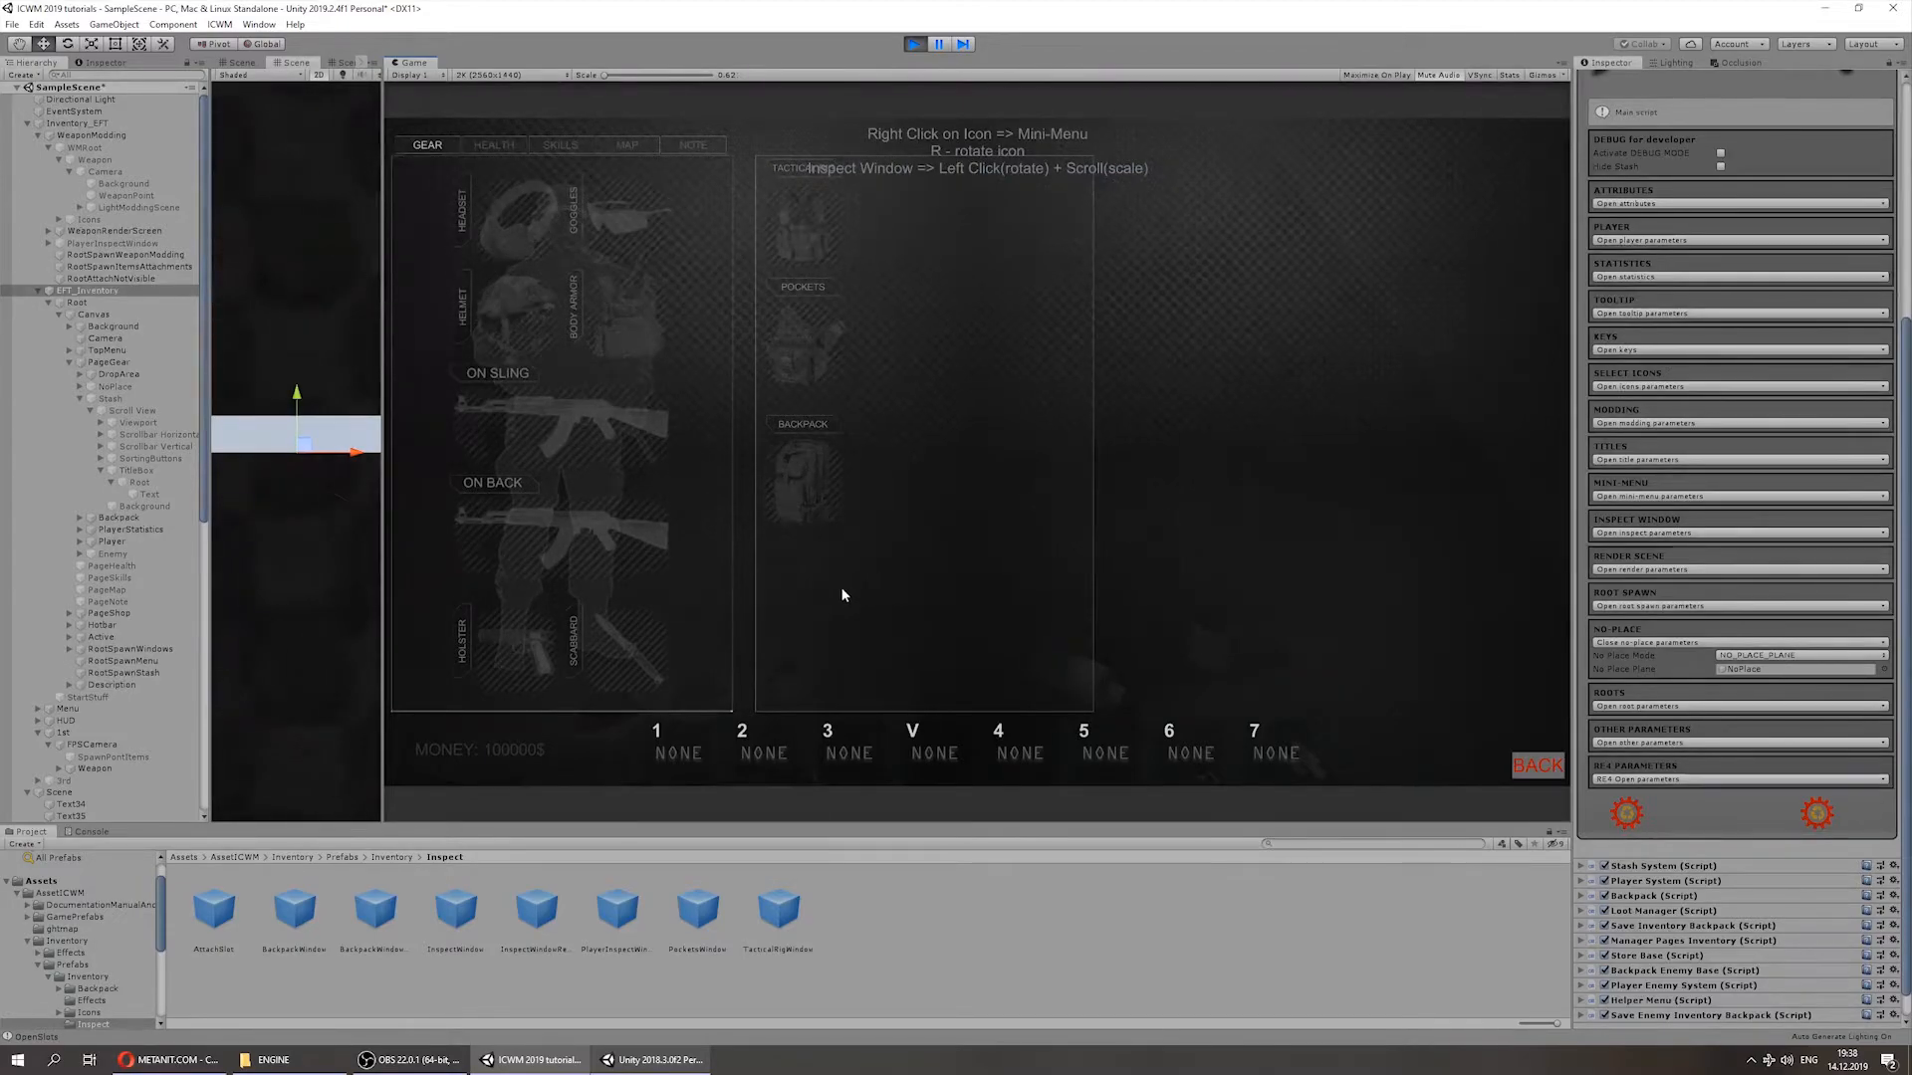
# Step: Try to pick up an item with no backpack equipped, and check the No Place Mode options with NO_PLACE_PLANE kept
pyautogui.press('i')
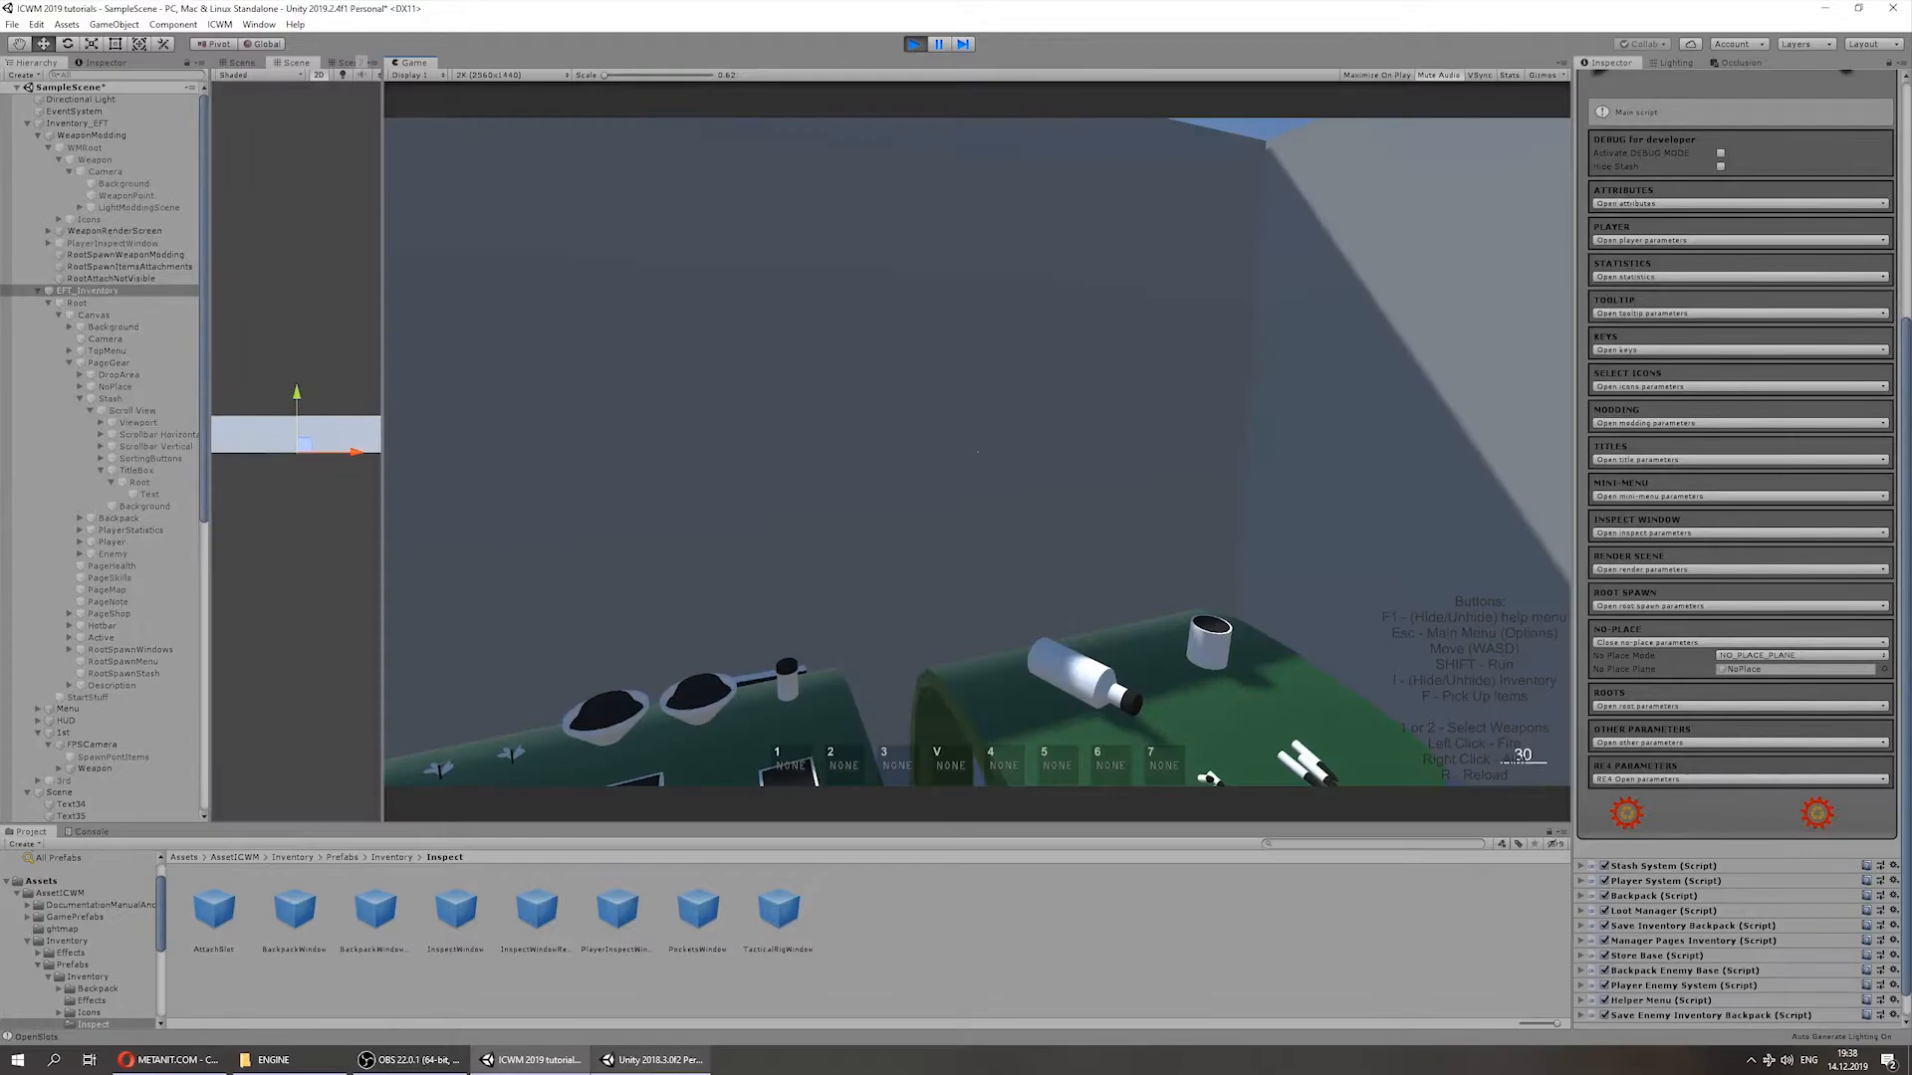
pyautogui.press('f')
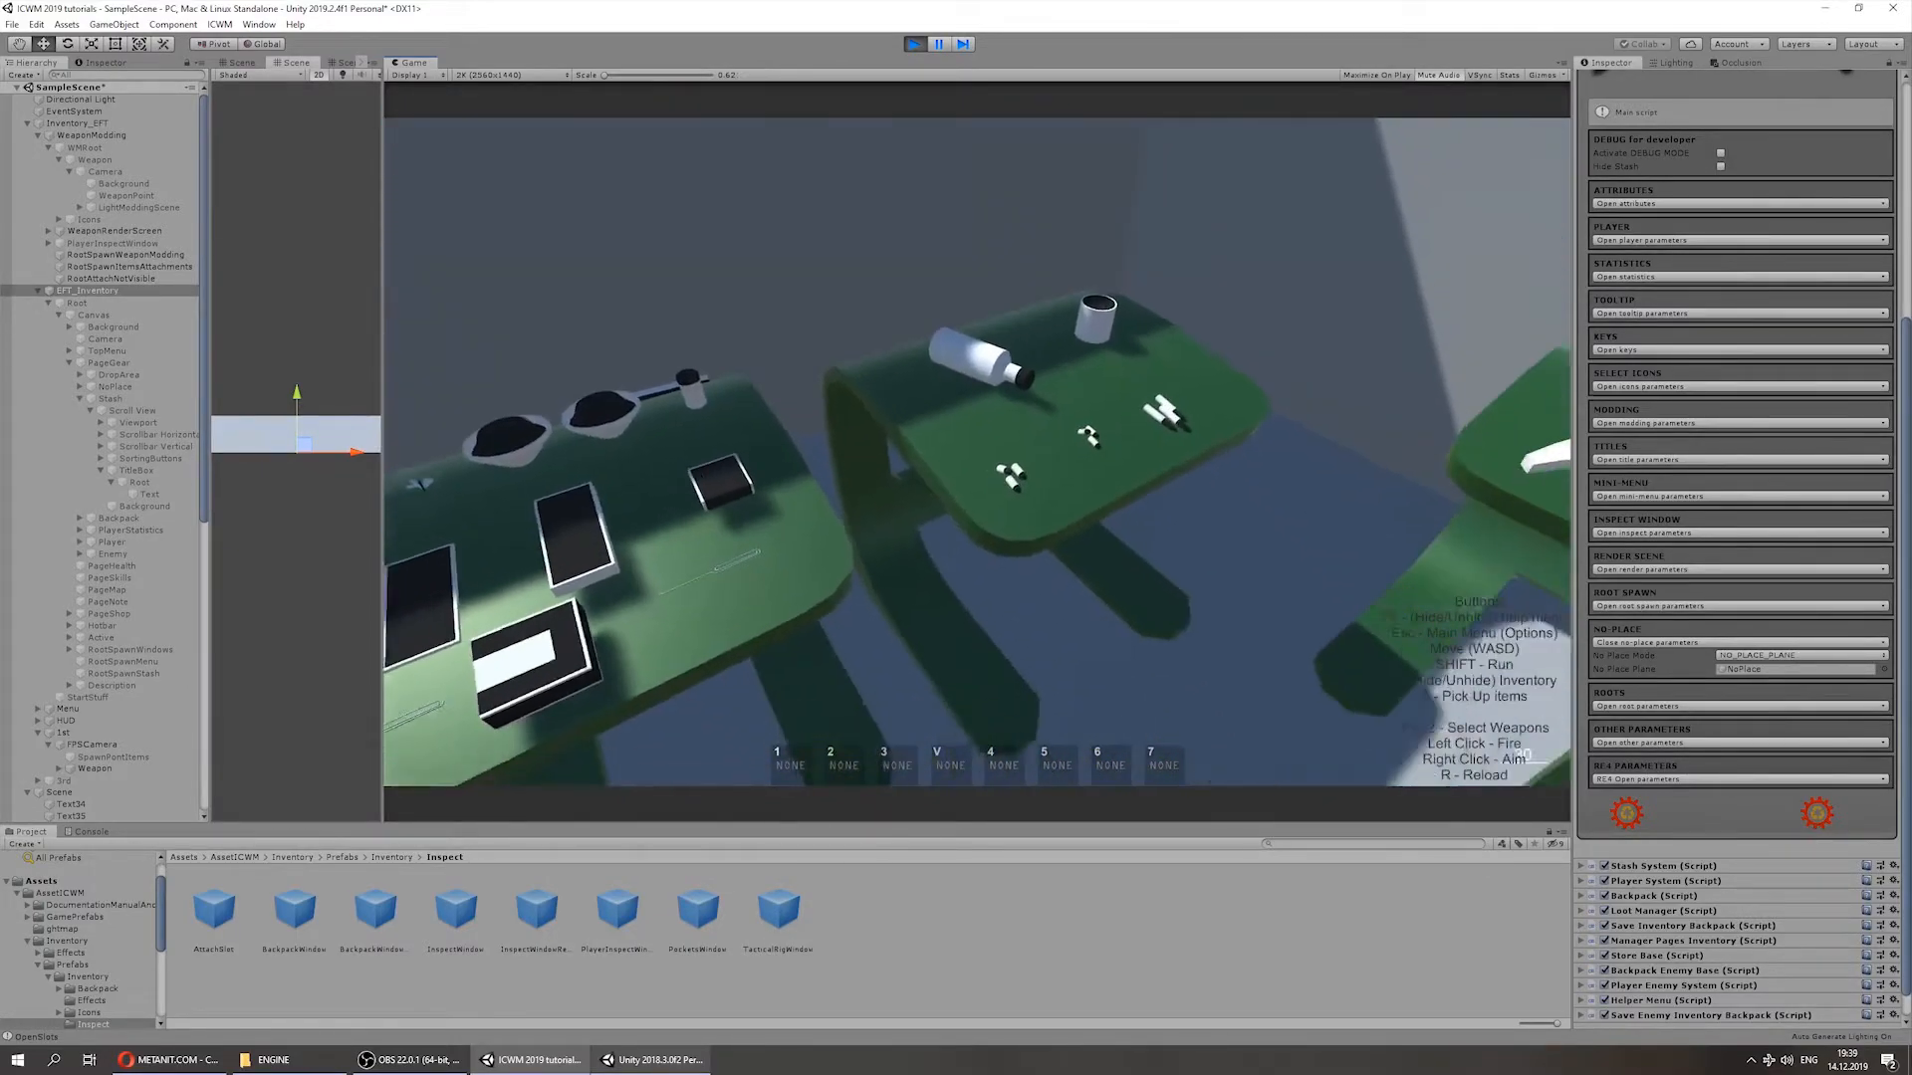
pyautogui.press('i')
pyautogui.click(1768, 654)
pyautogui.click(1748, 654)
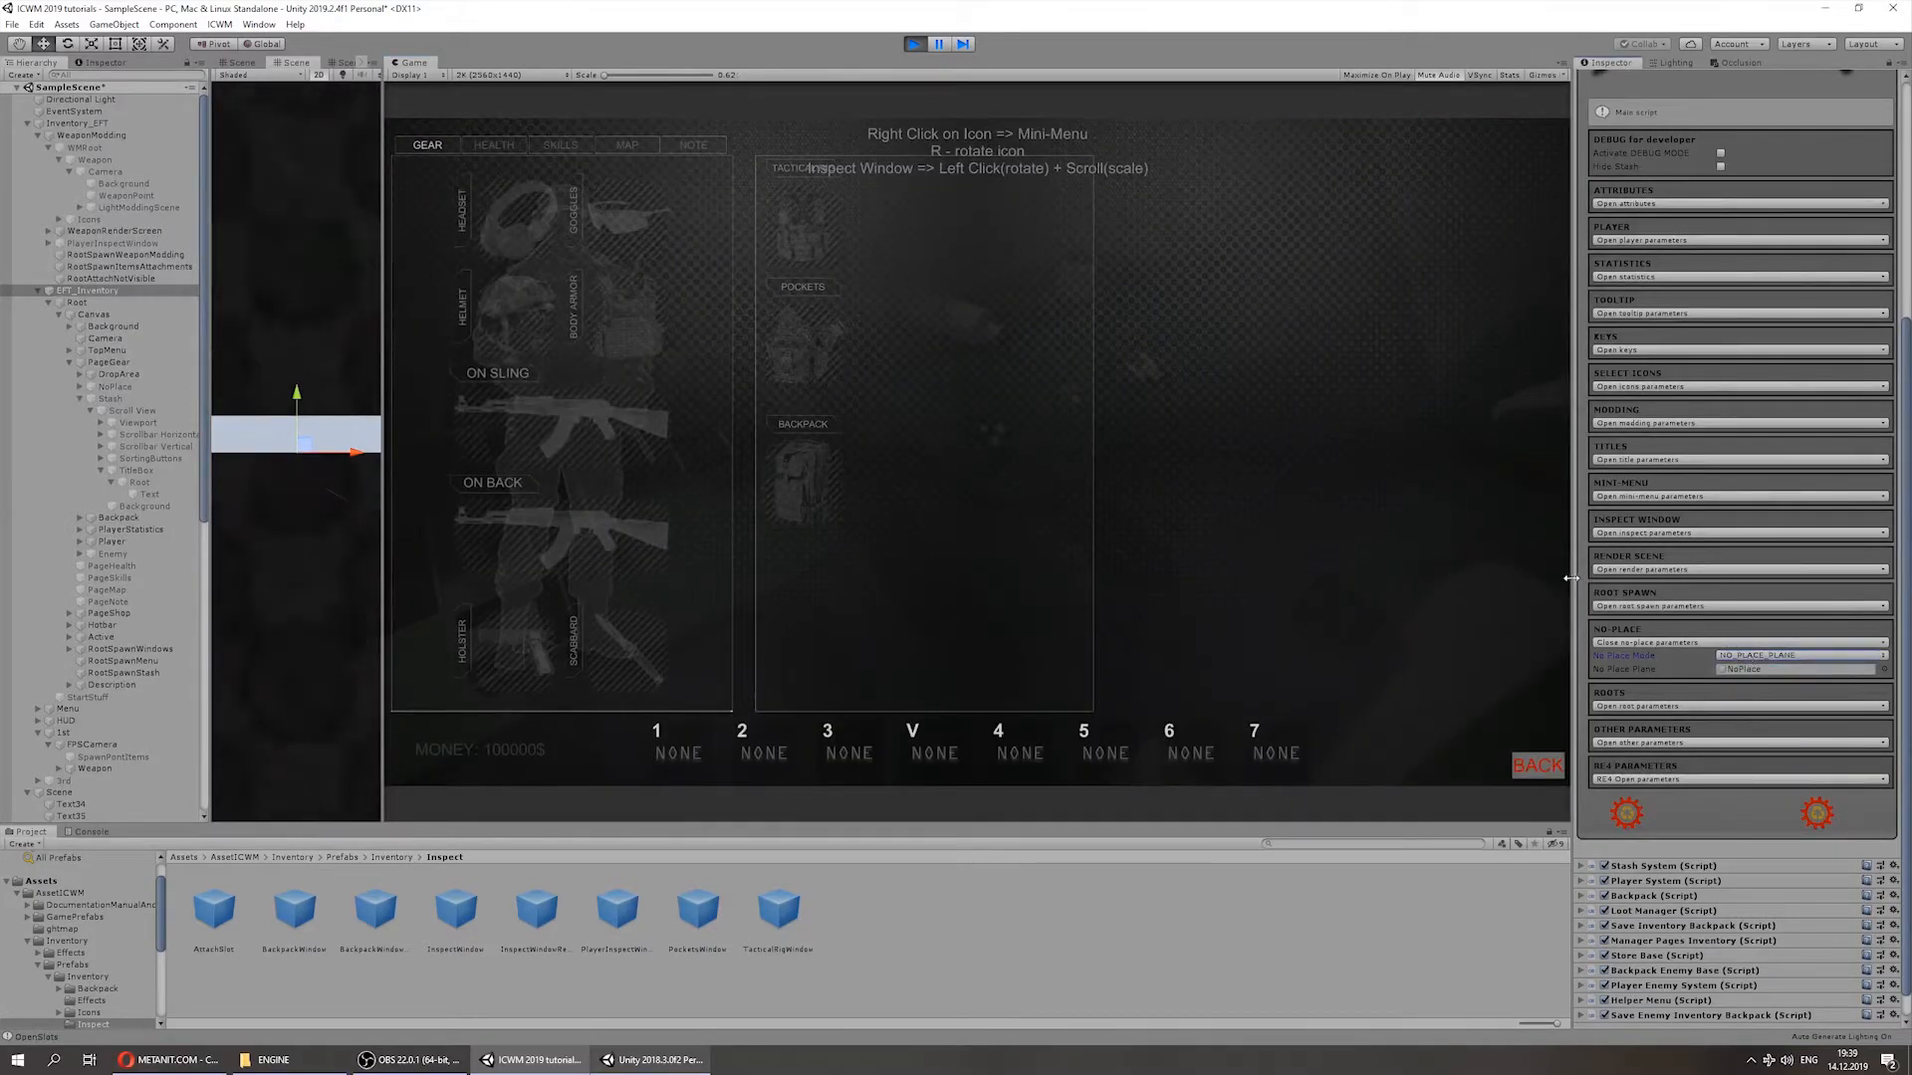
pyautogui.click(1419, 527)
pyautogui.press('i')
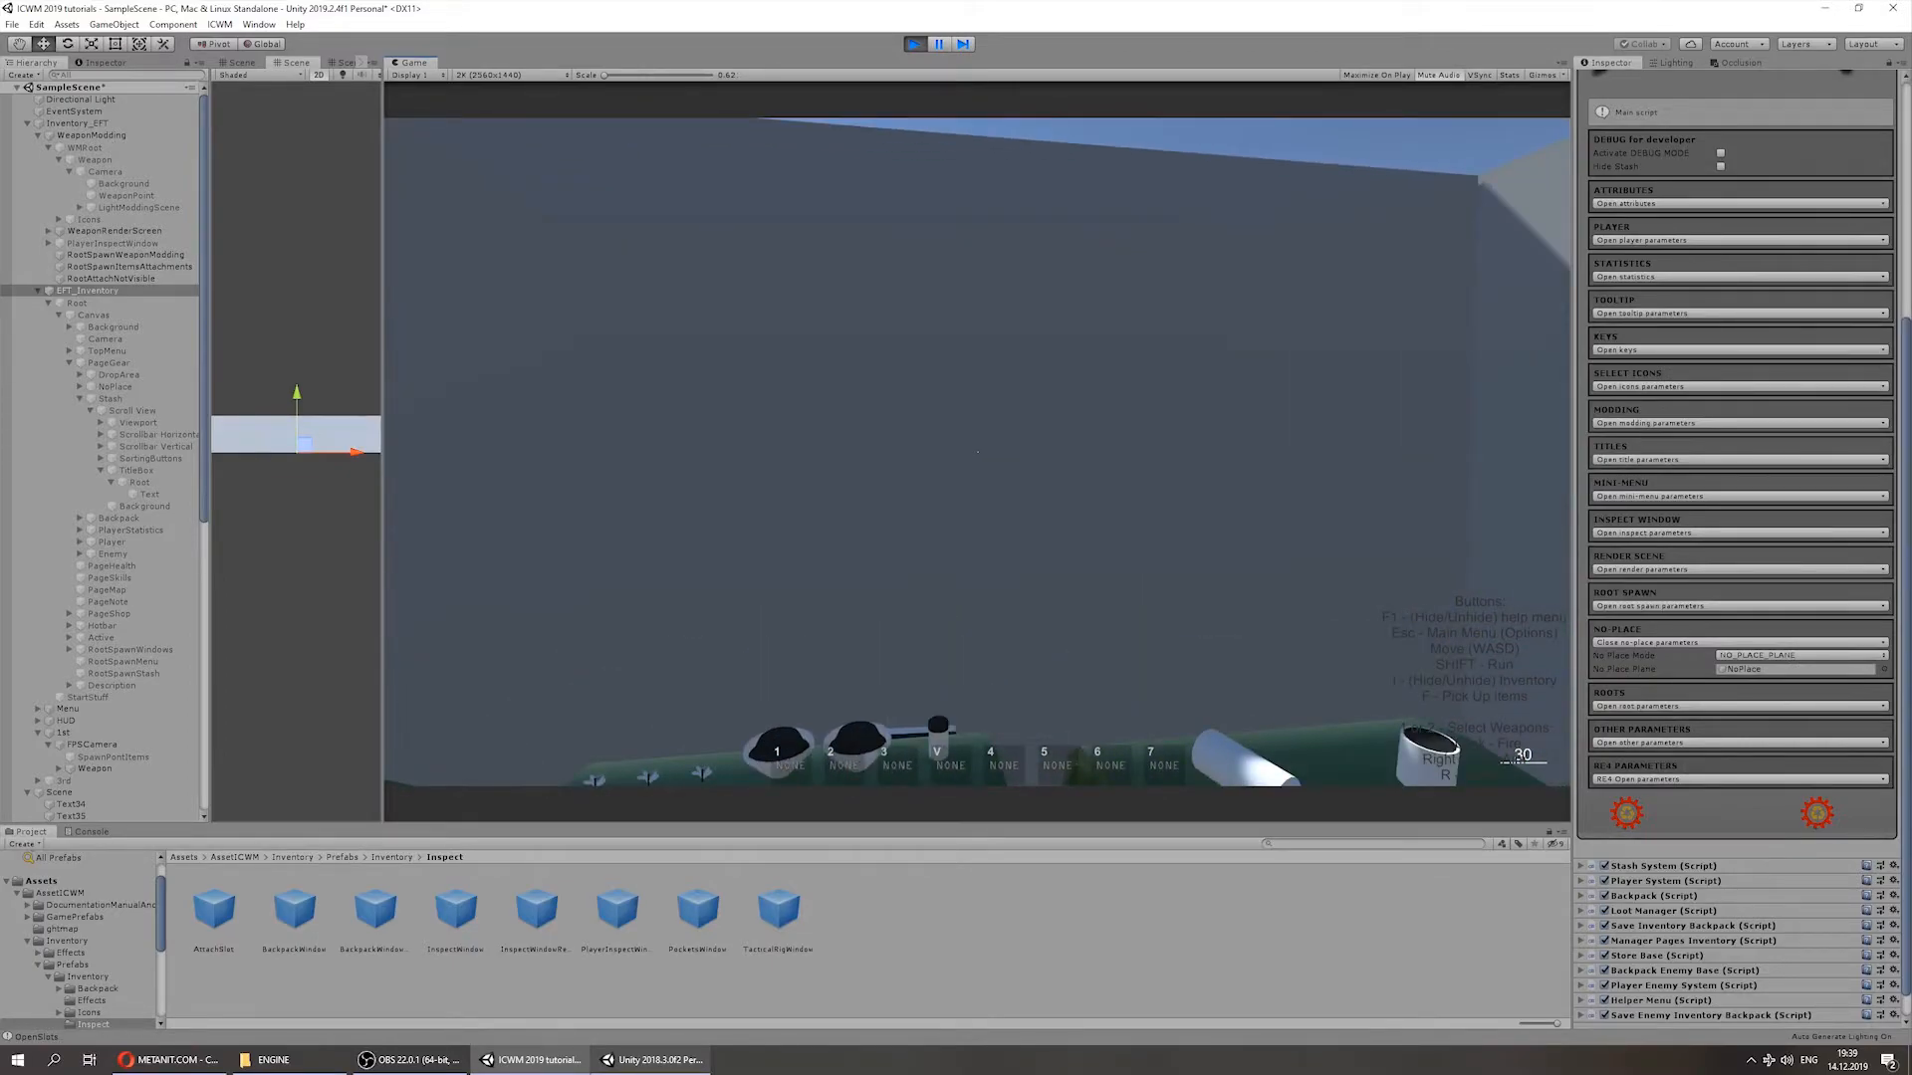
# Step: Set EFT_Inventory's No Place Mode to NONE while the game runs, and return from the inventory to the game
pyautogui.press('i')
pyautogui.click(1750, 654)
pyautogui.click(1744, 670)
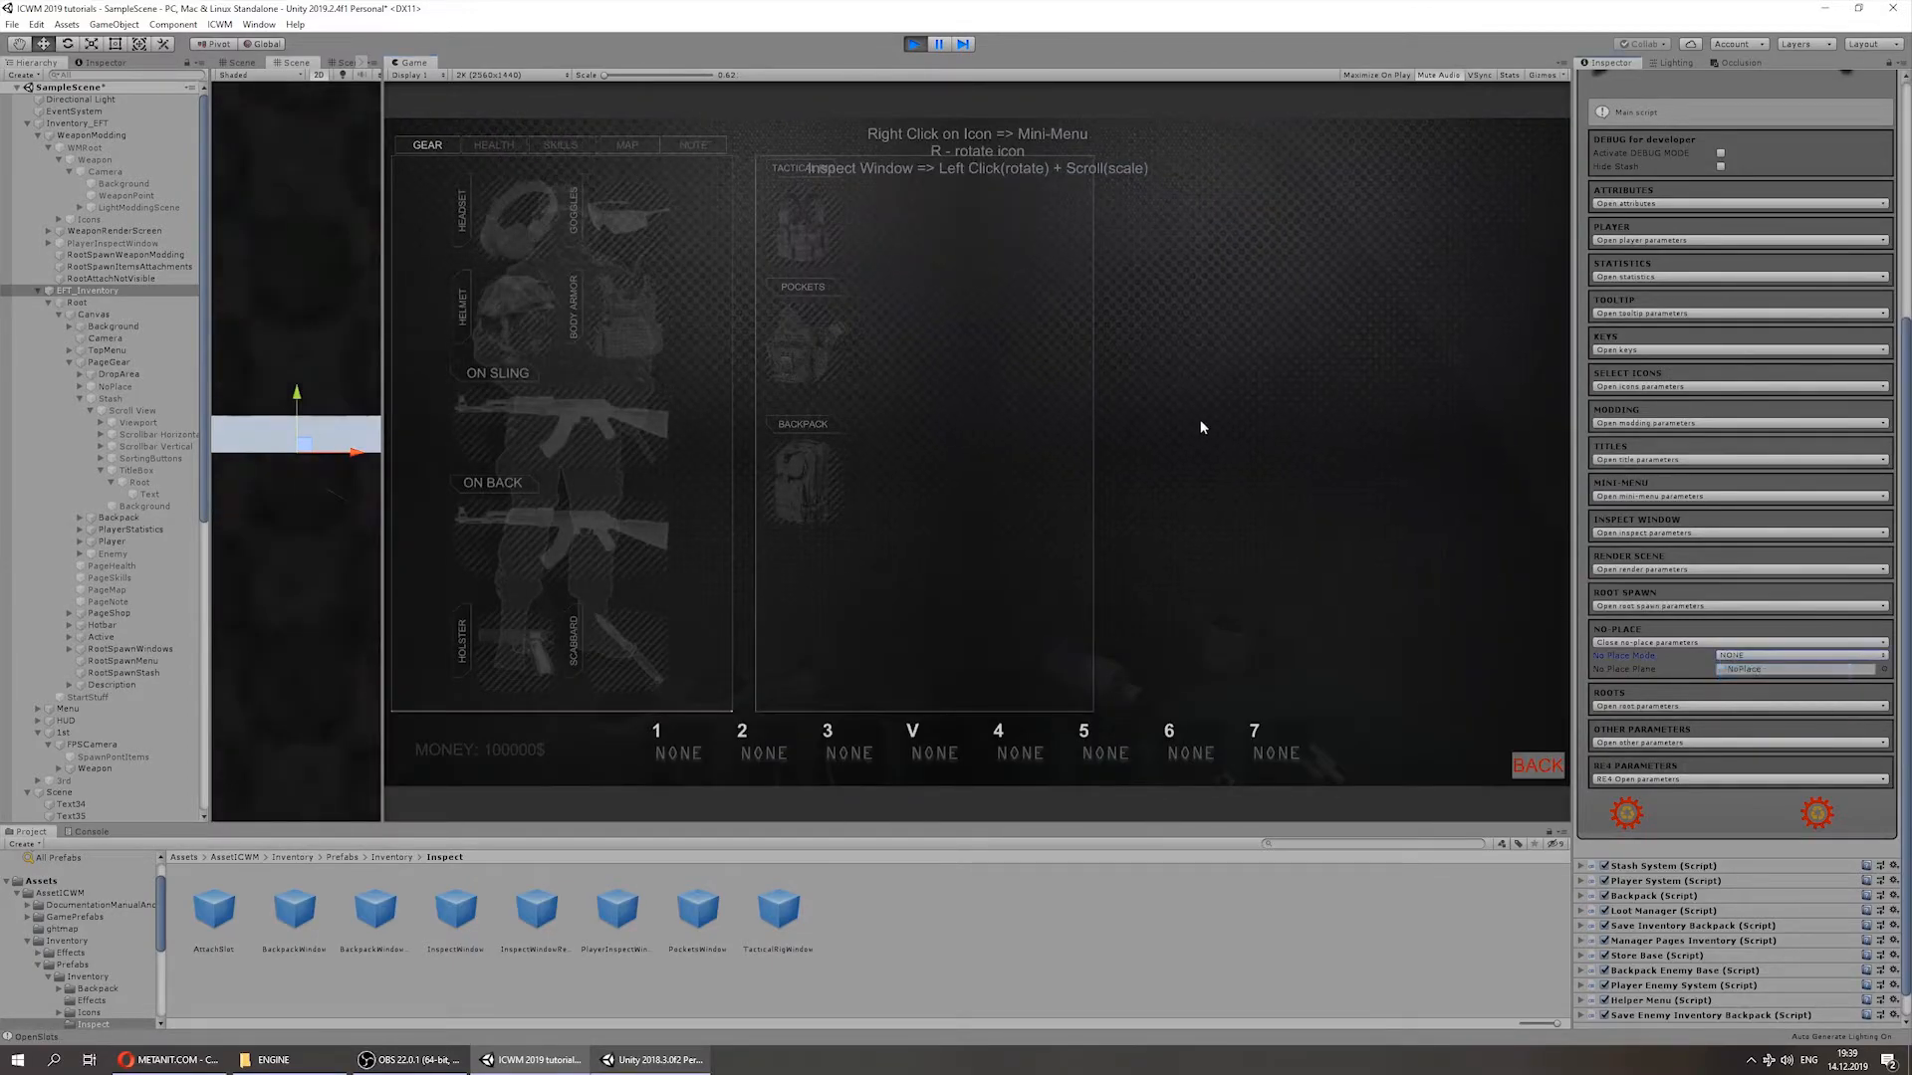
pyautogui.press('i')
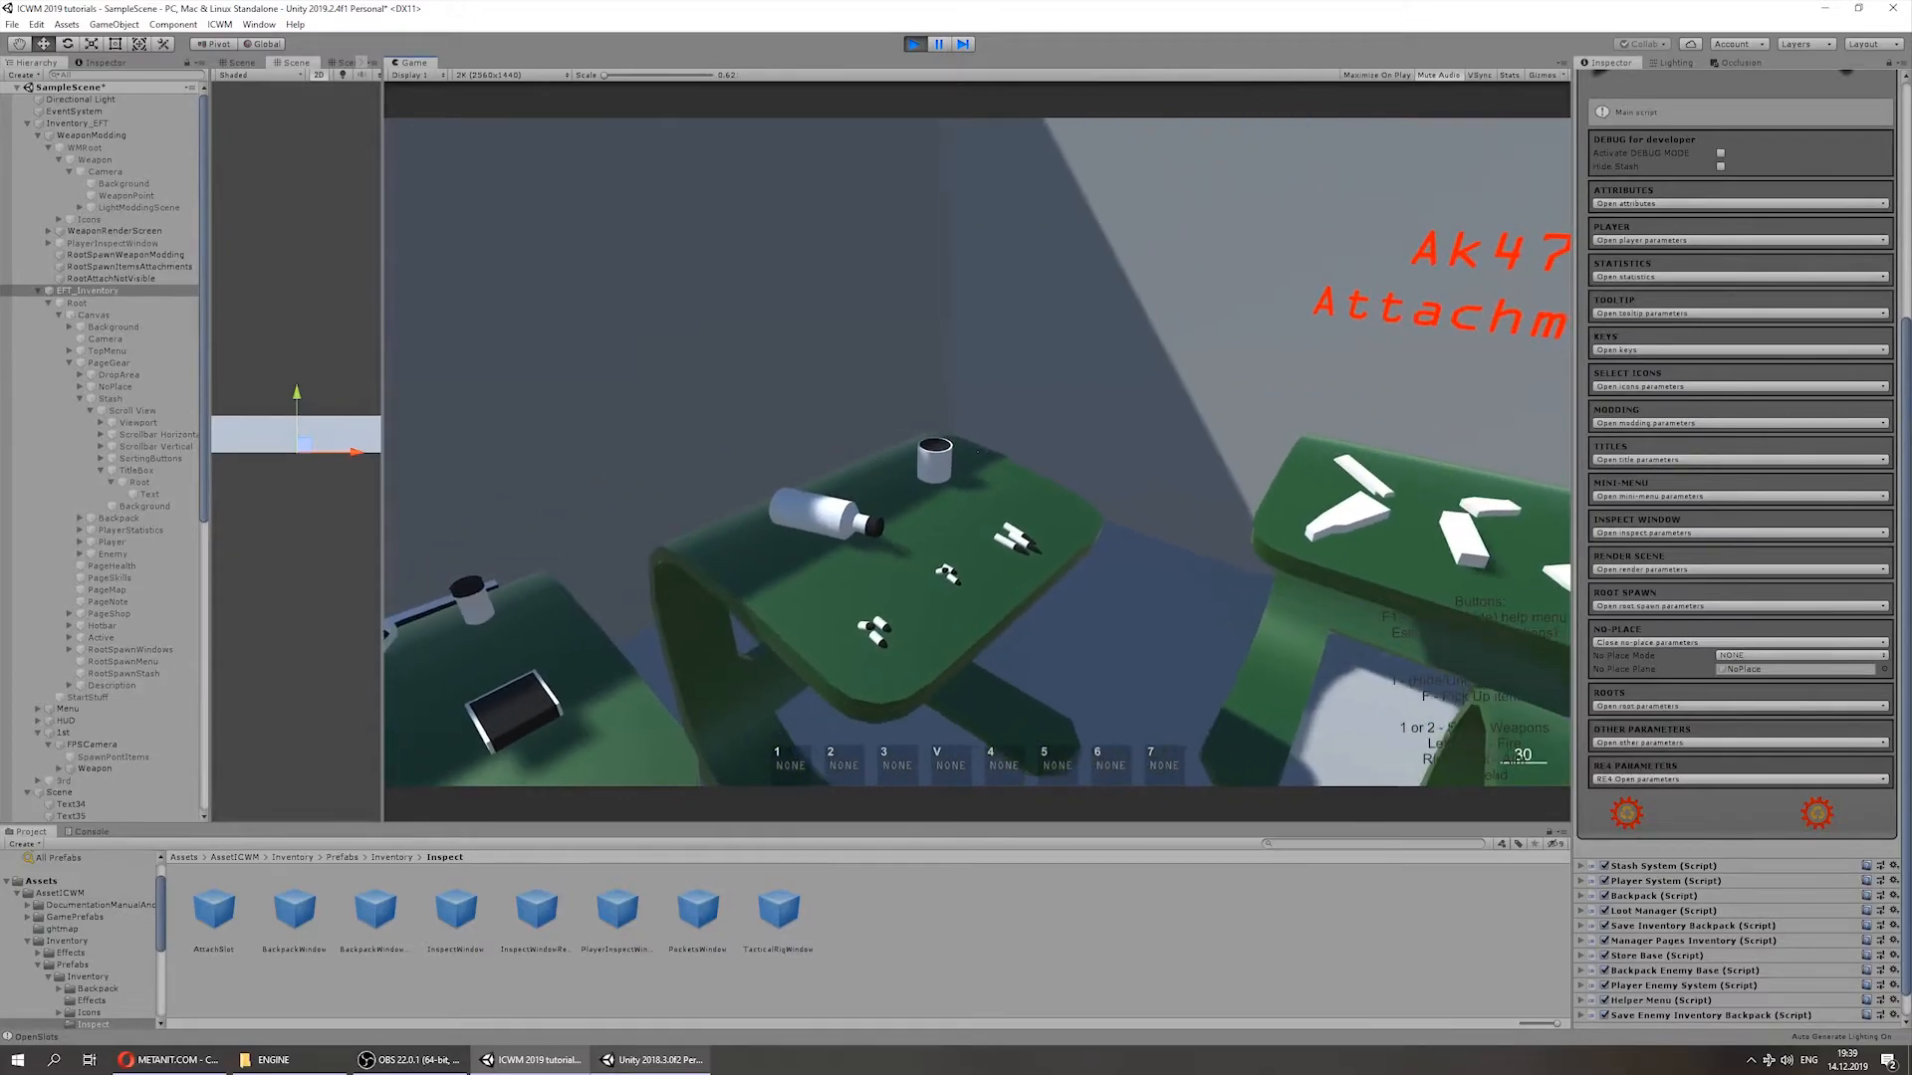
# Step: Set No Place Mode to LOOT_WINDOW, pick up the bottle to open it in the loot window, and return to the game
pyautogui.press('i')
pyautogui.click(1734, 657)
pyautogui.click(1752, 697)
pyautogui.press('i')
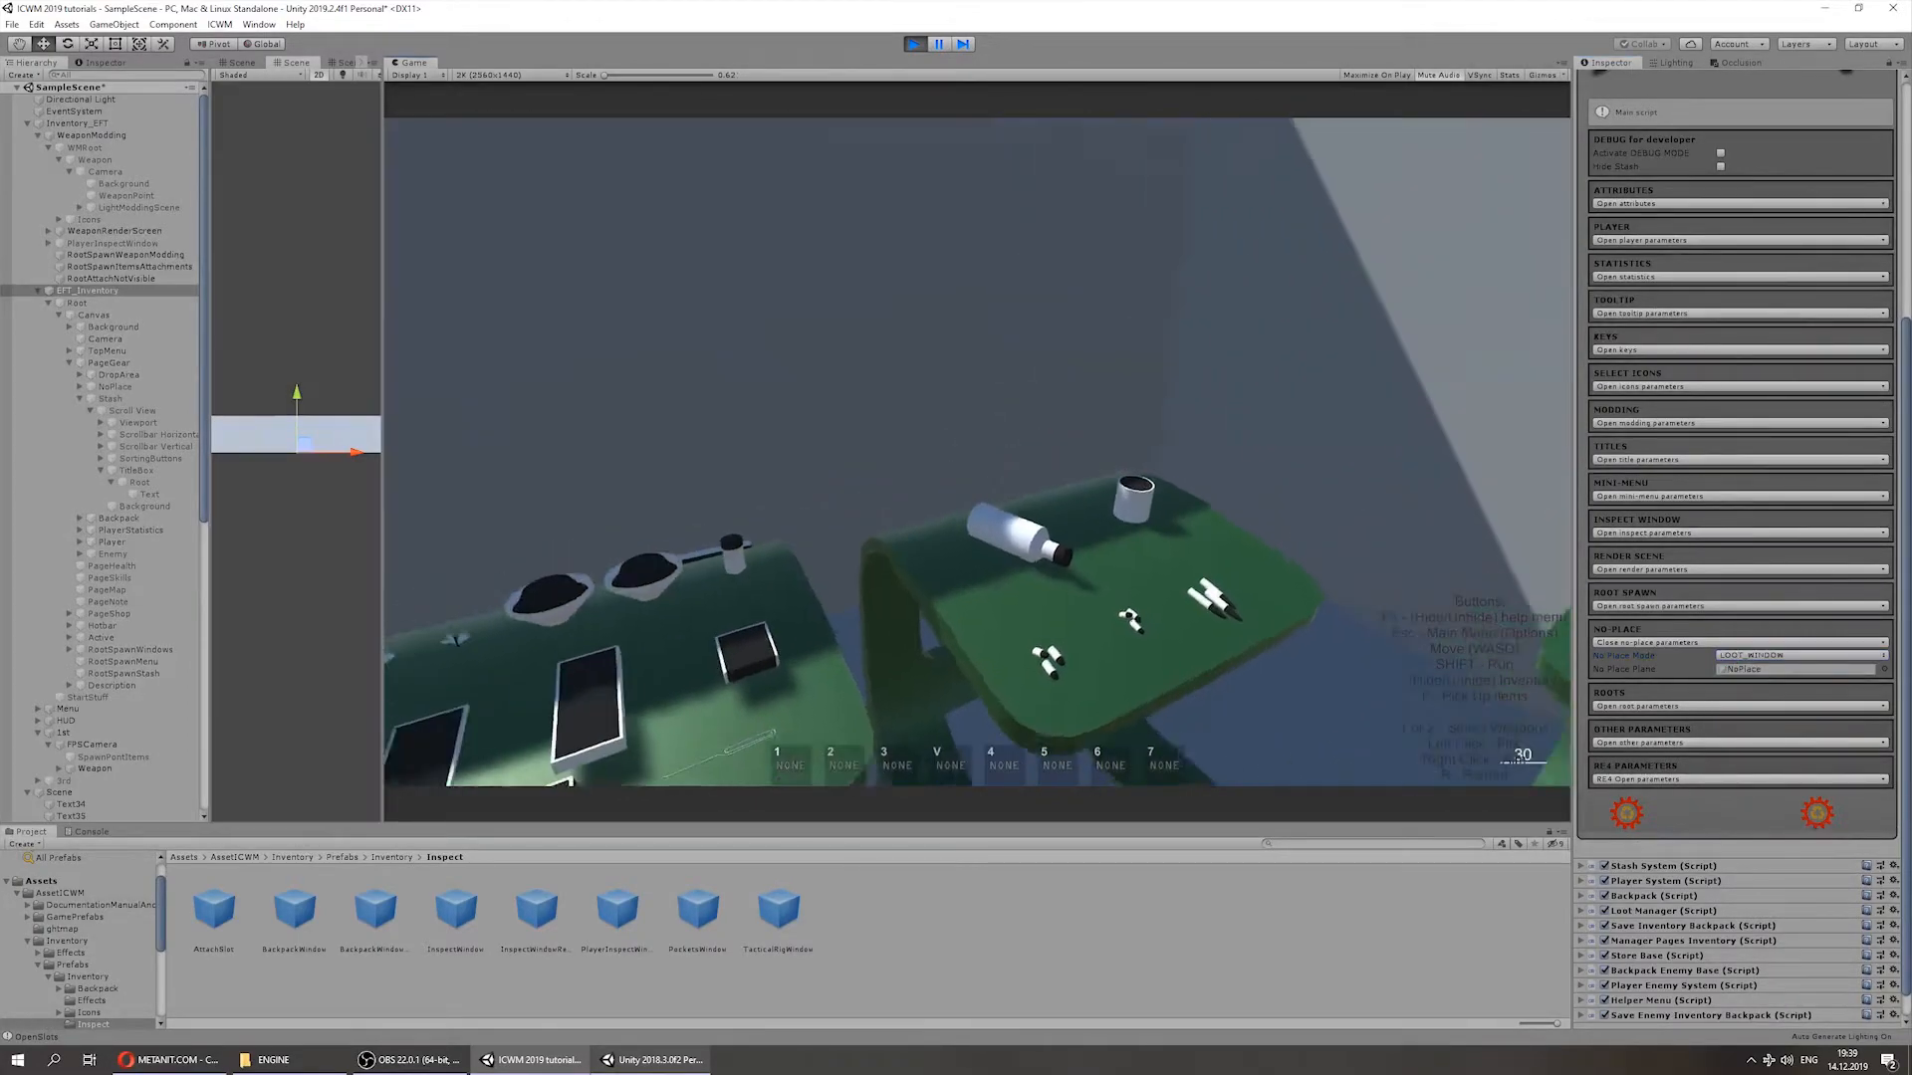
pyautogui.press('i')
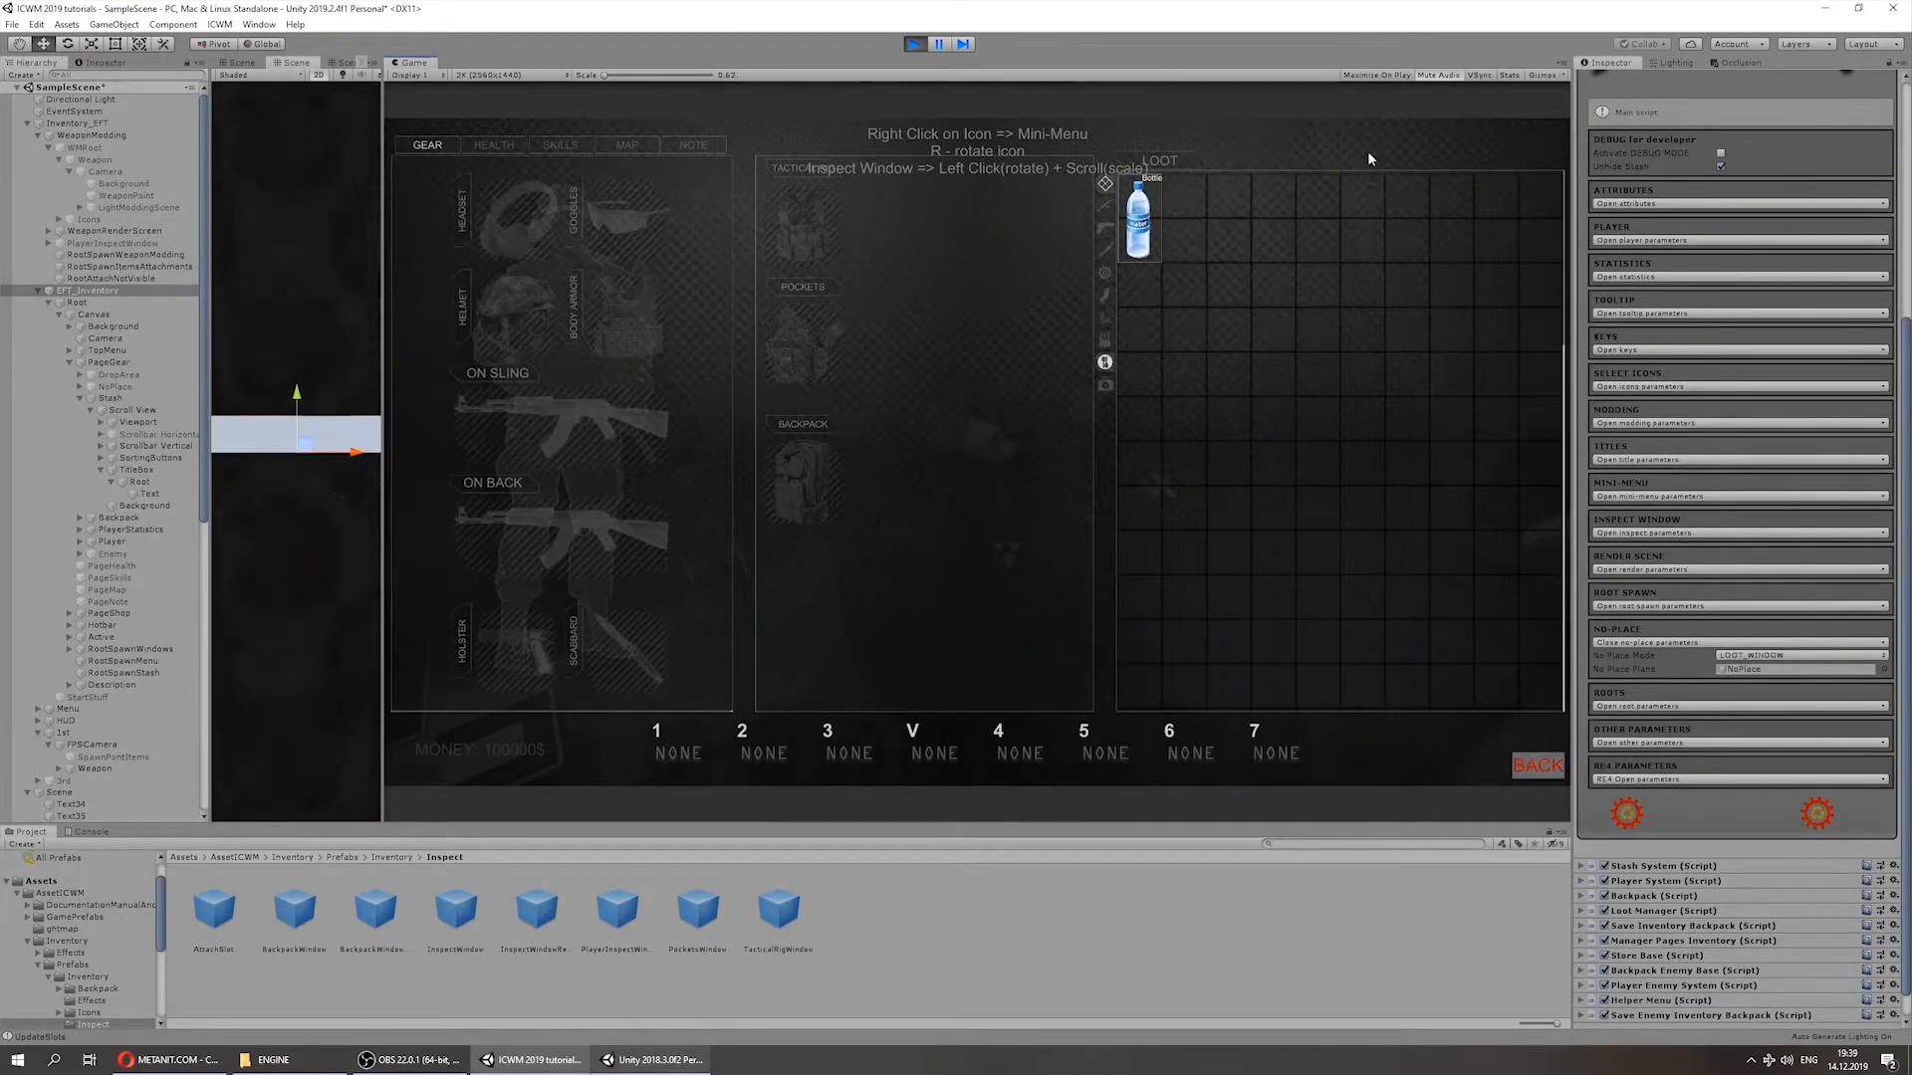
pyautogui.click(1538, 765)
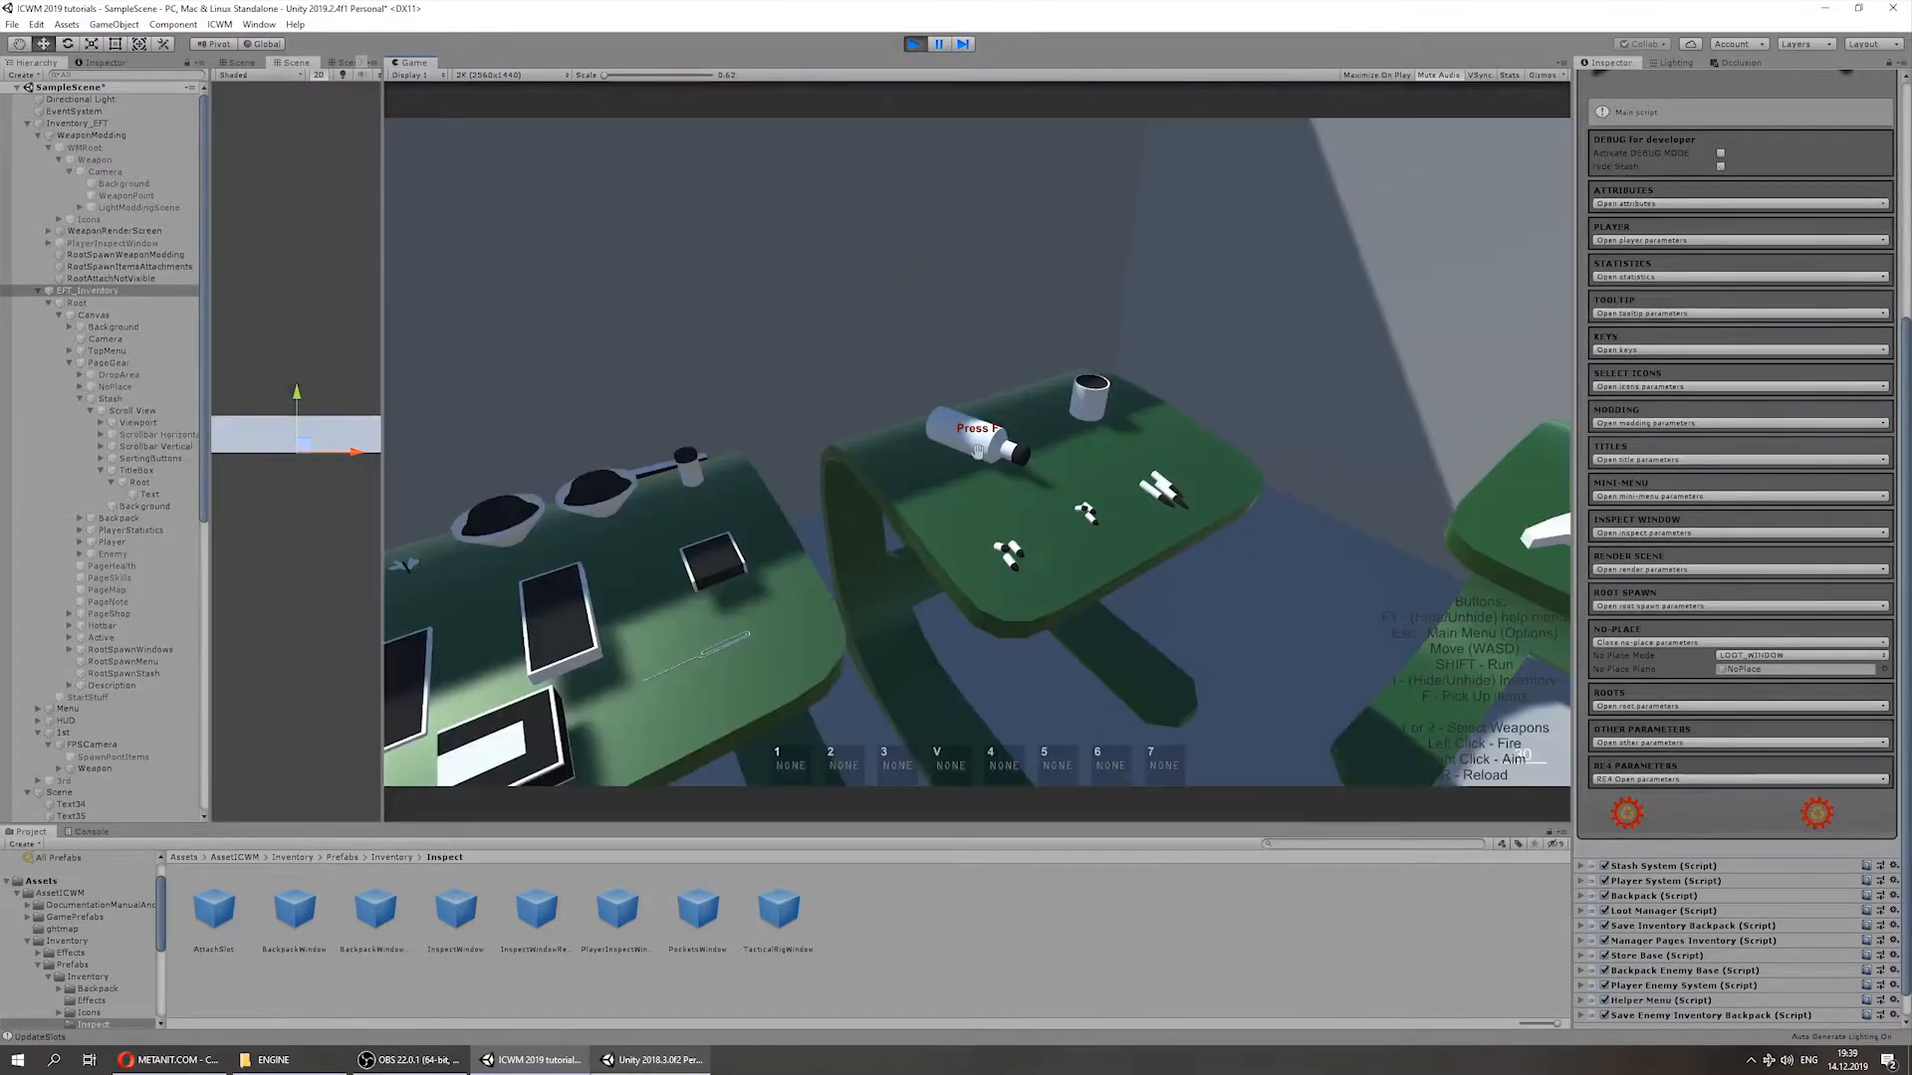
# Step: Equip a backpack, fill it with items picked up from the tables, and check its contents in the inventory
pyautogui.press('i')
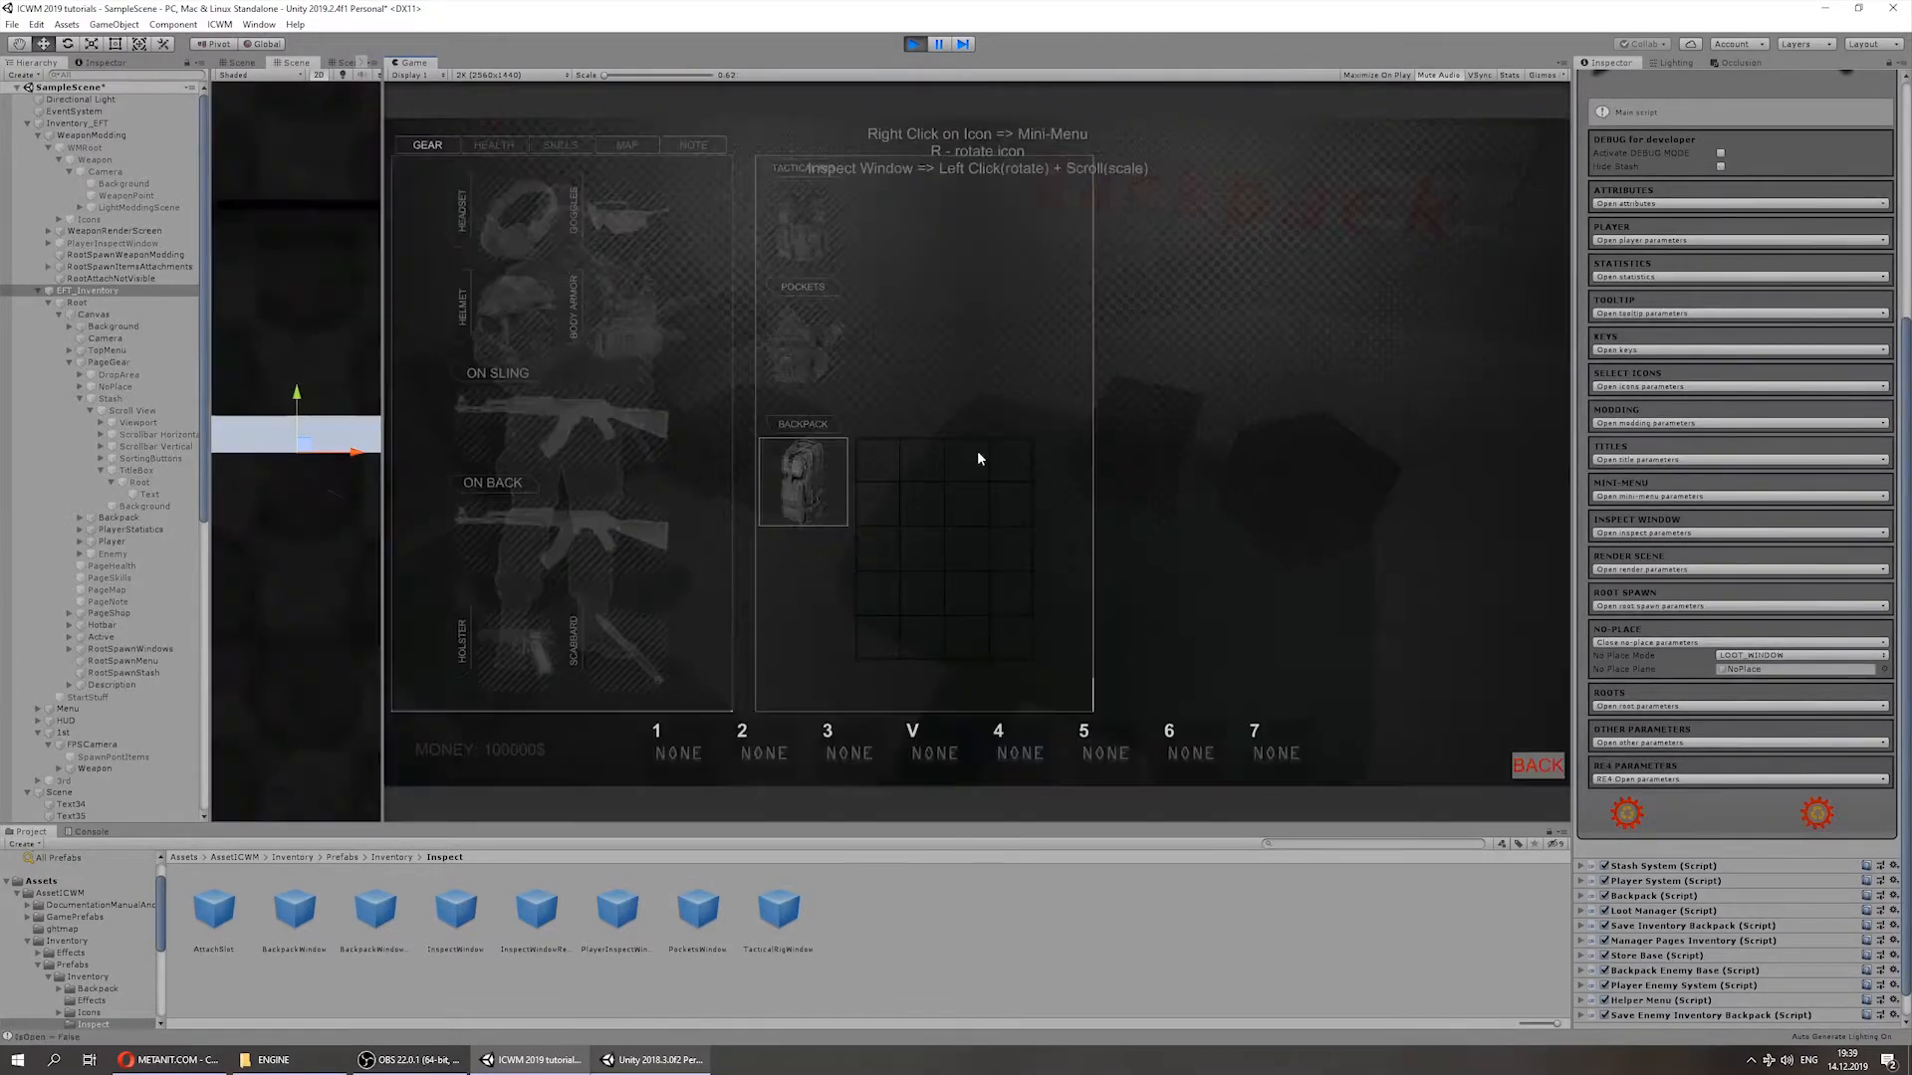
pyautogui.press('i')
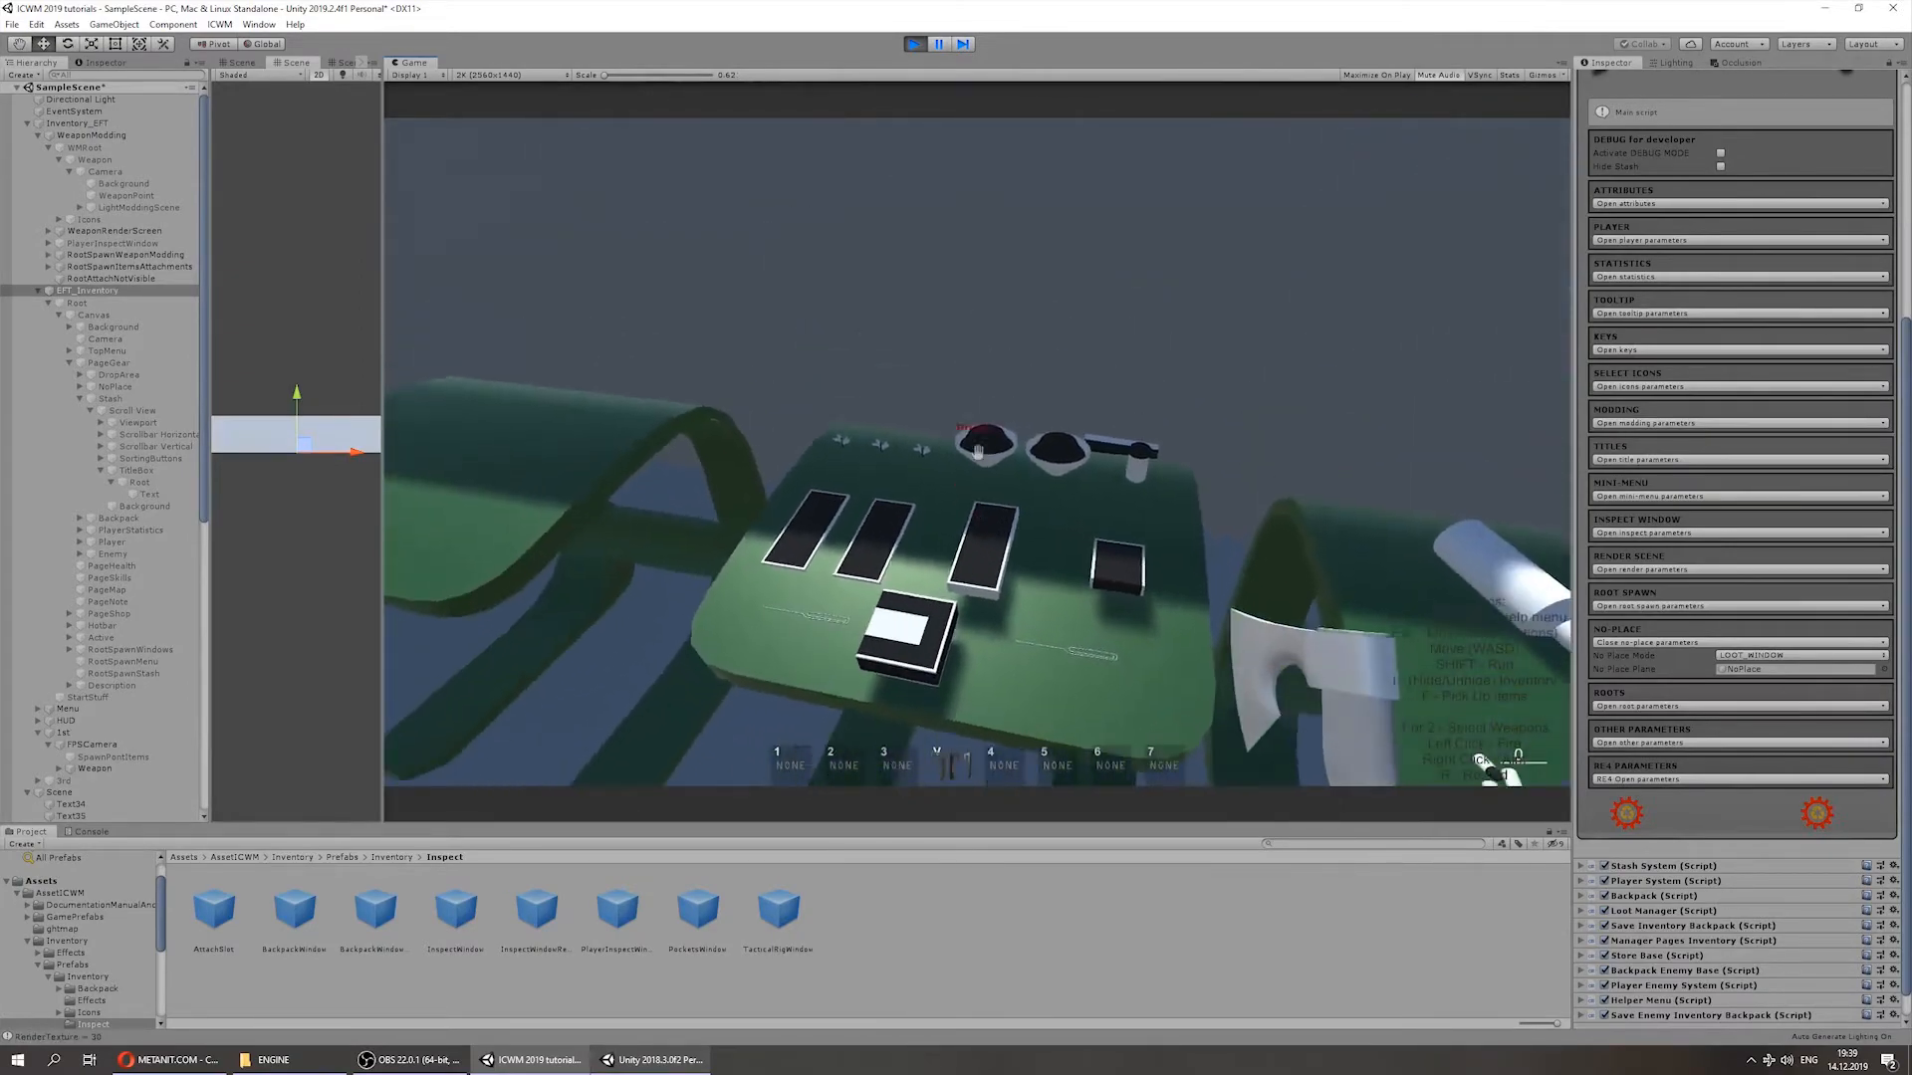
pyautogui.press('i')
pyautogui.press('i')
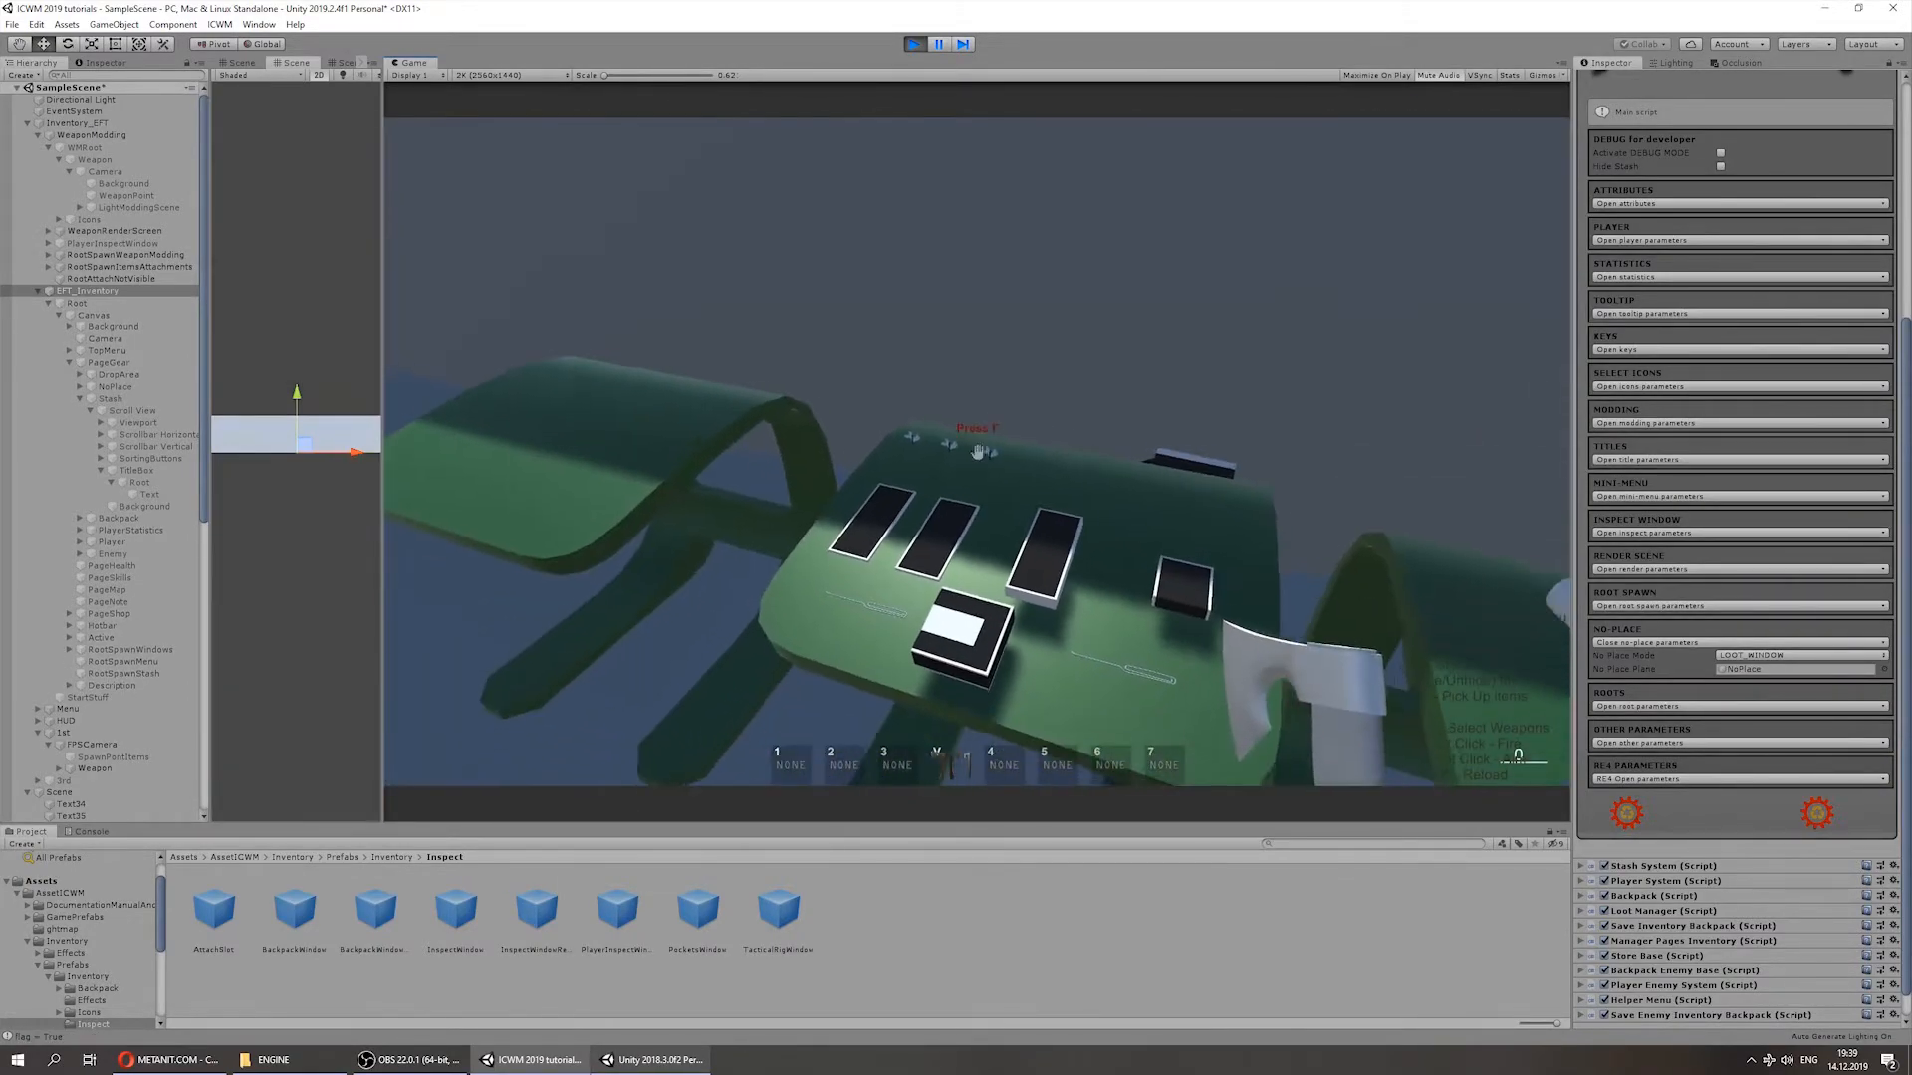
pyautogui.press('i')
pyautogui.press('i')
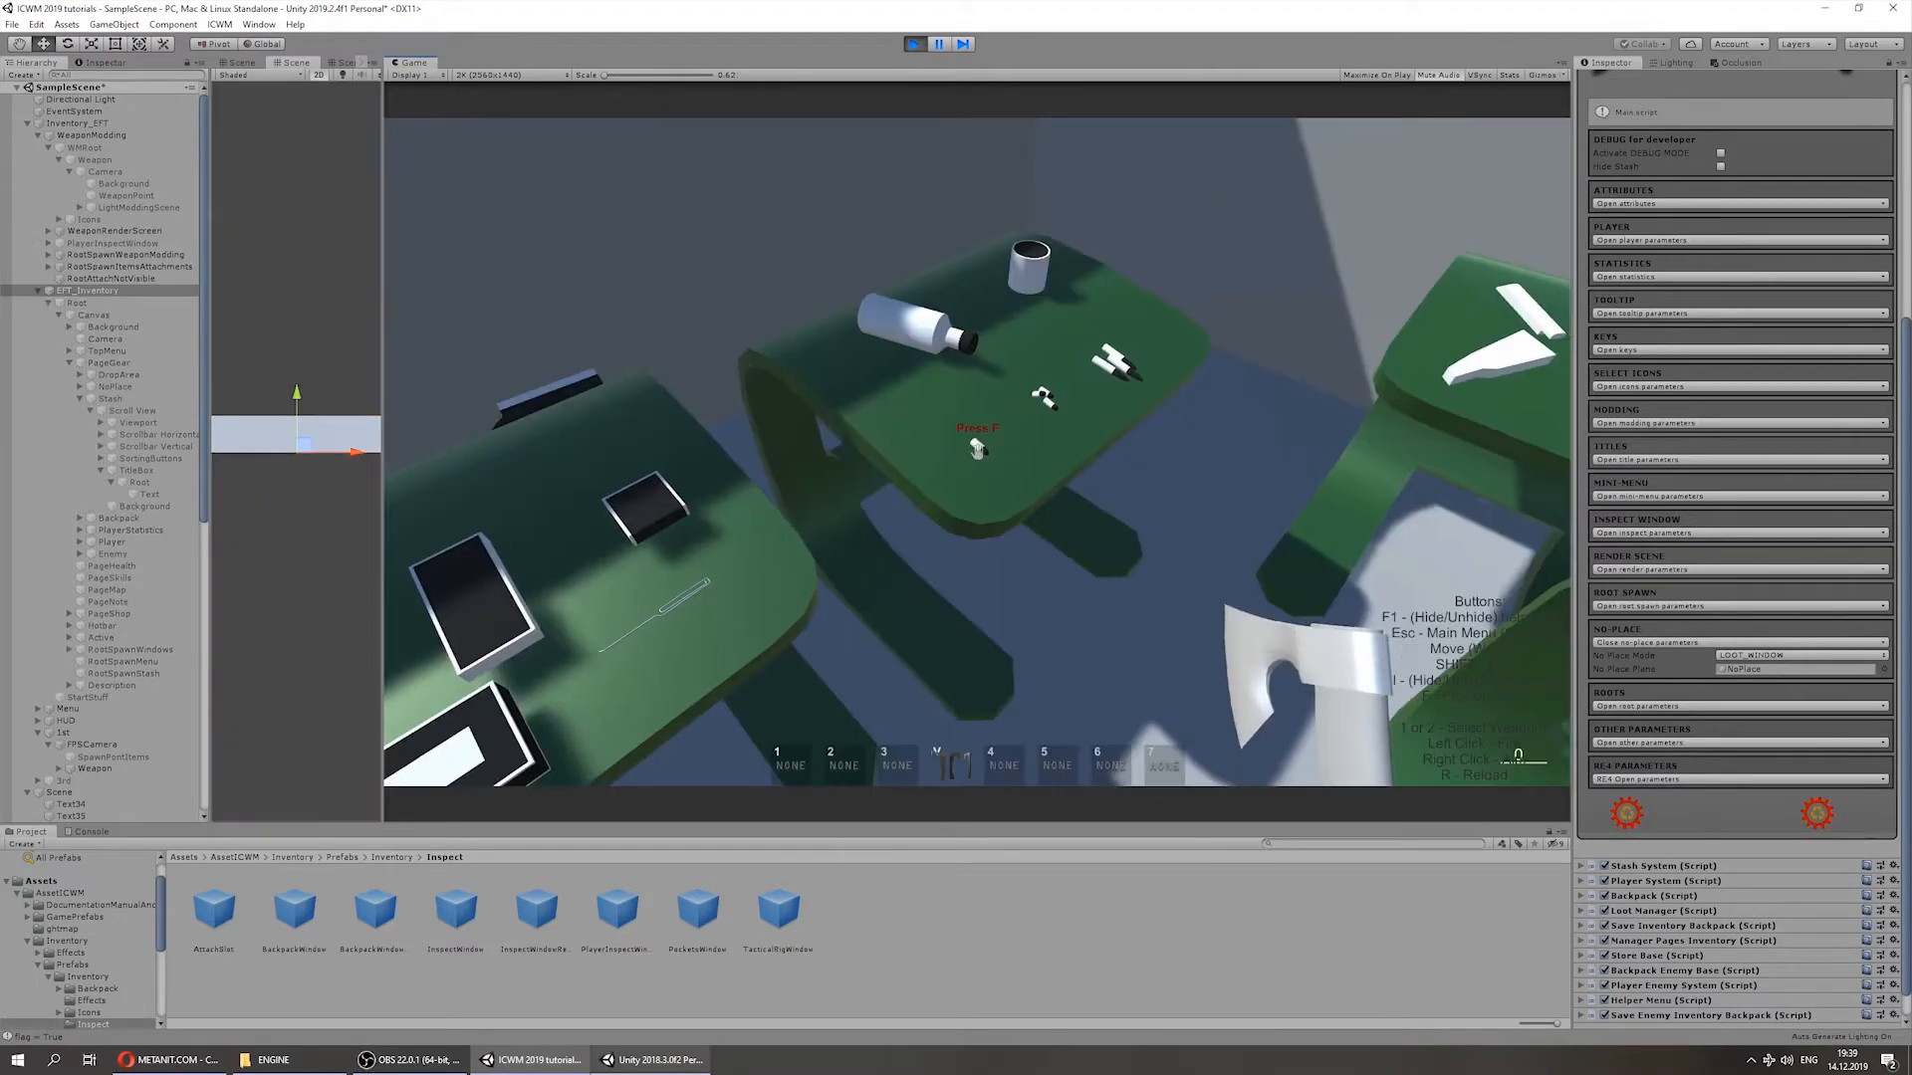
pyautogui.press('i')
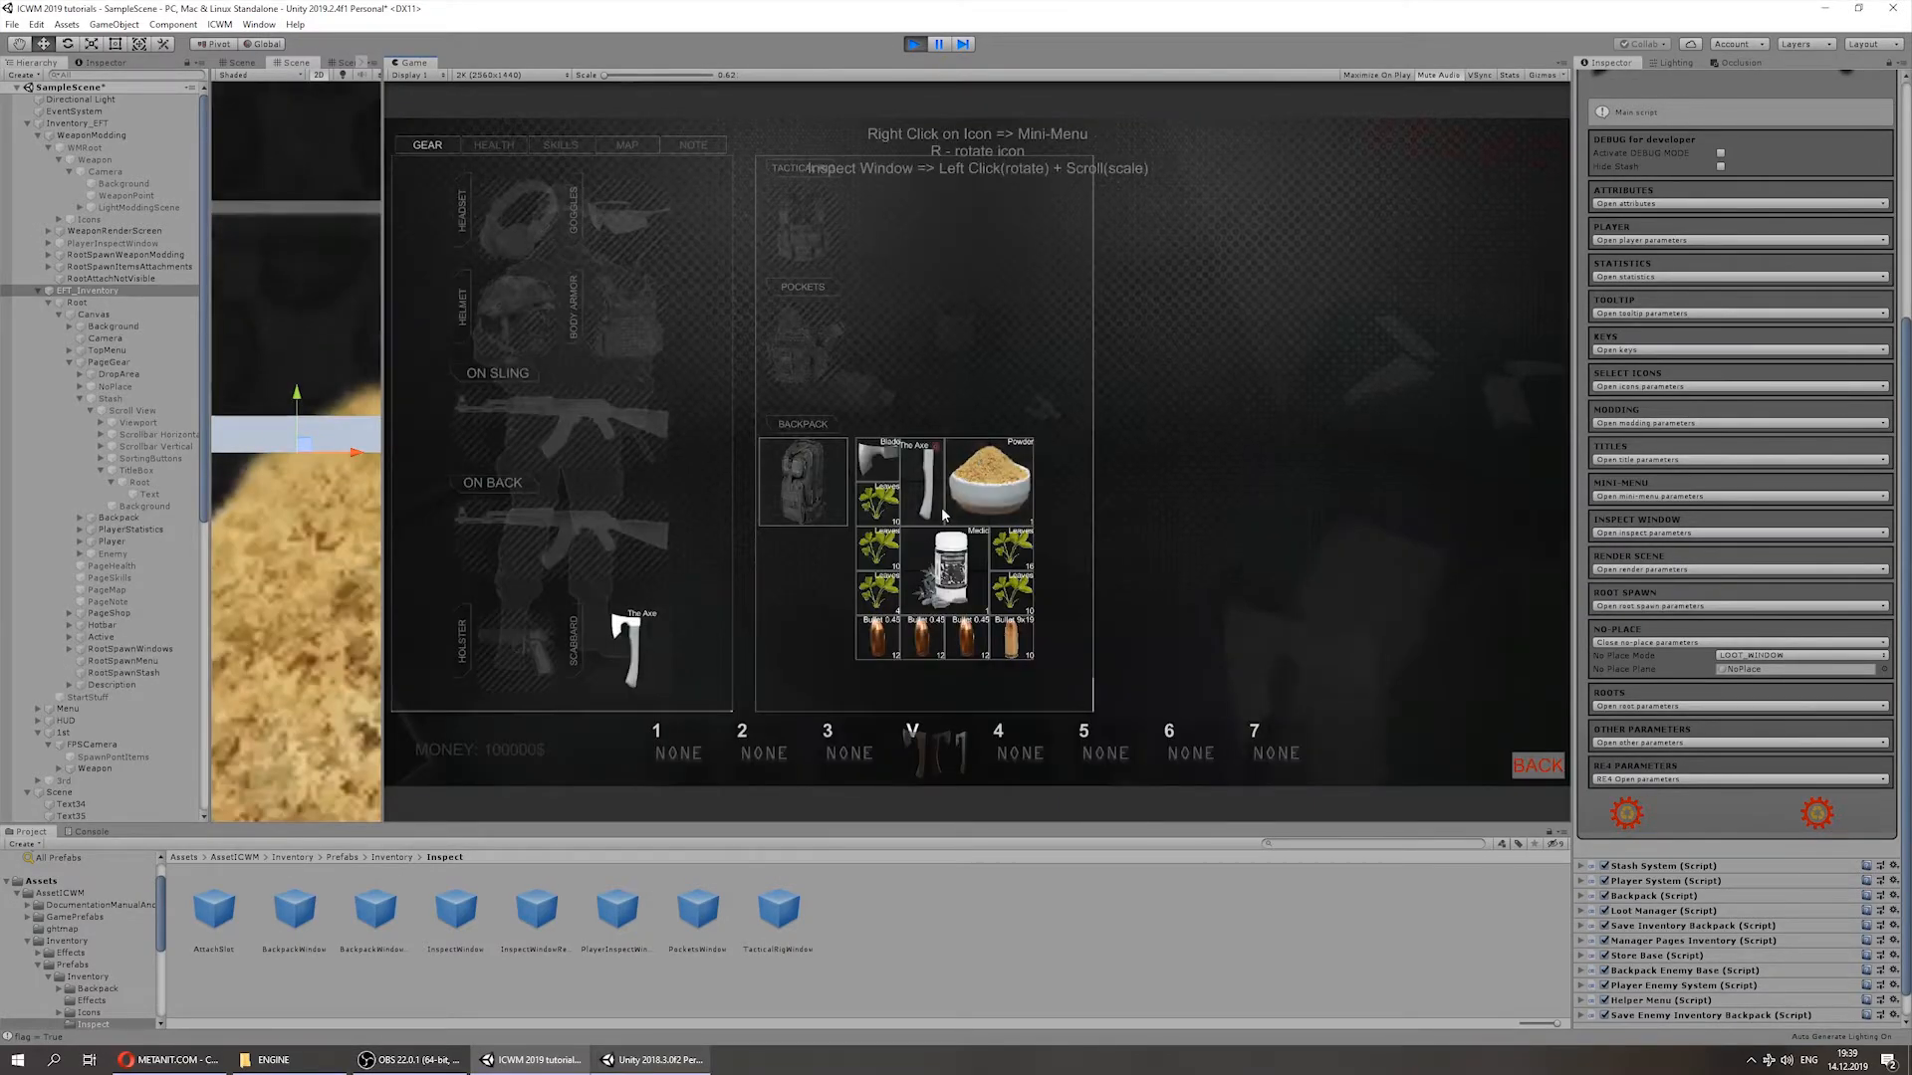
pyautogui.scroll(-1, 840, 394)
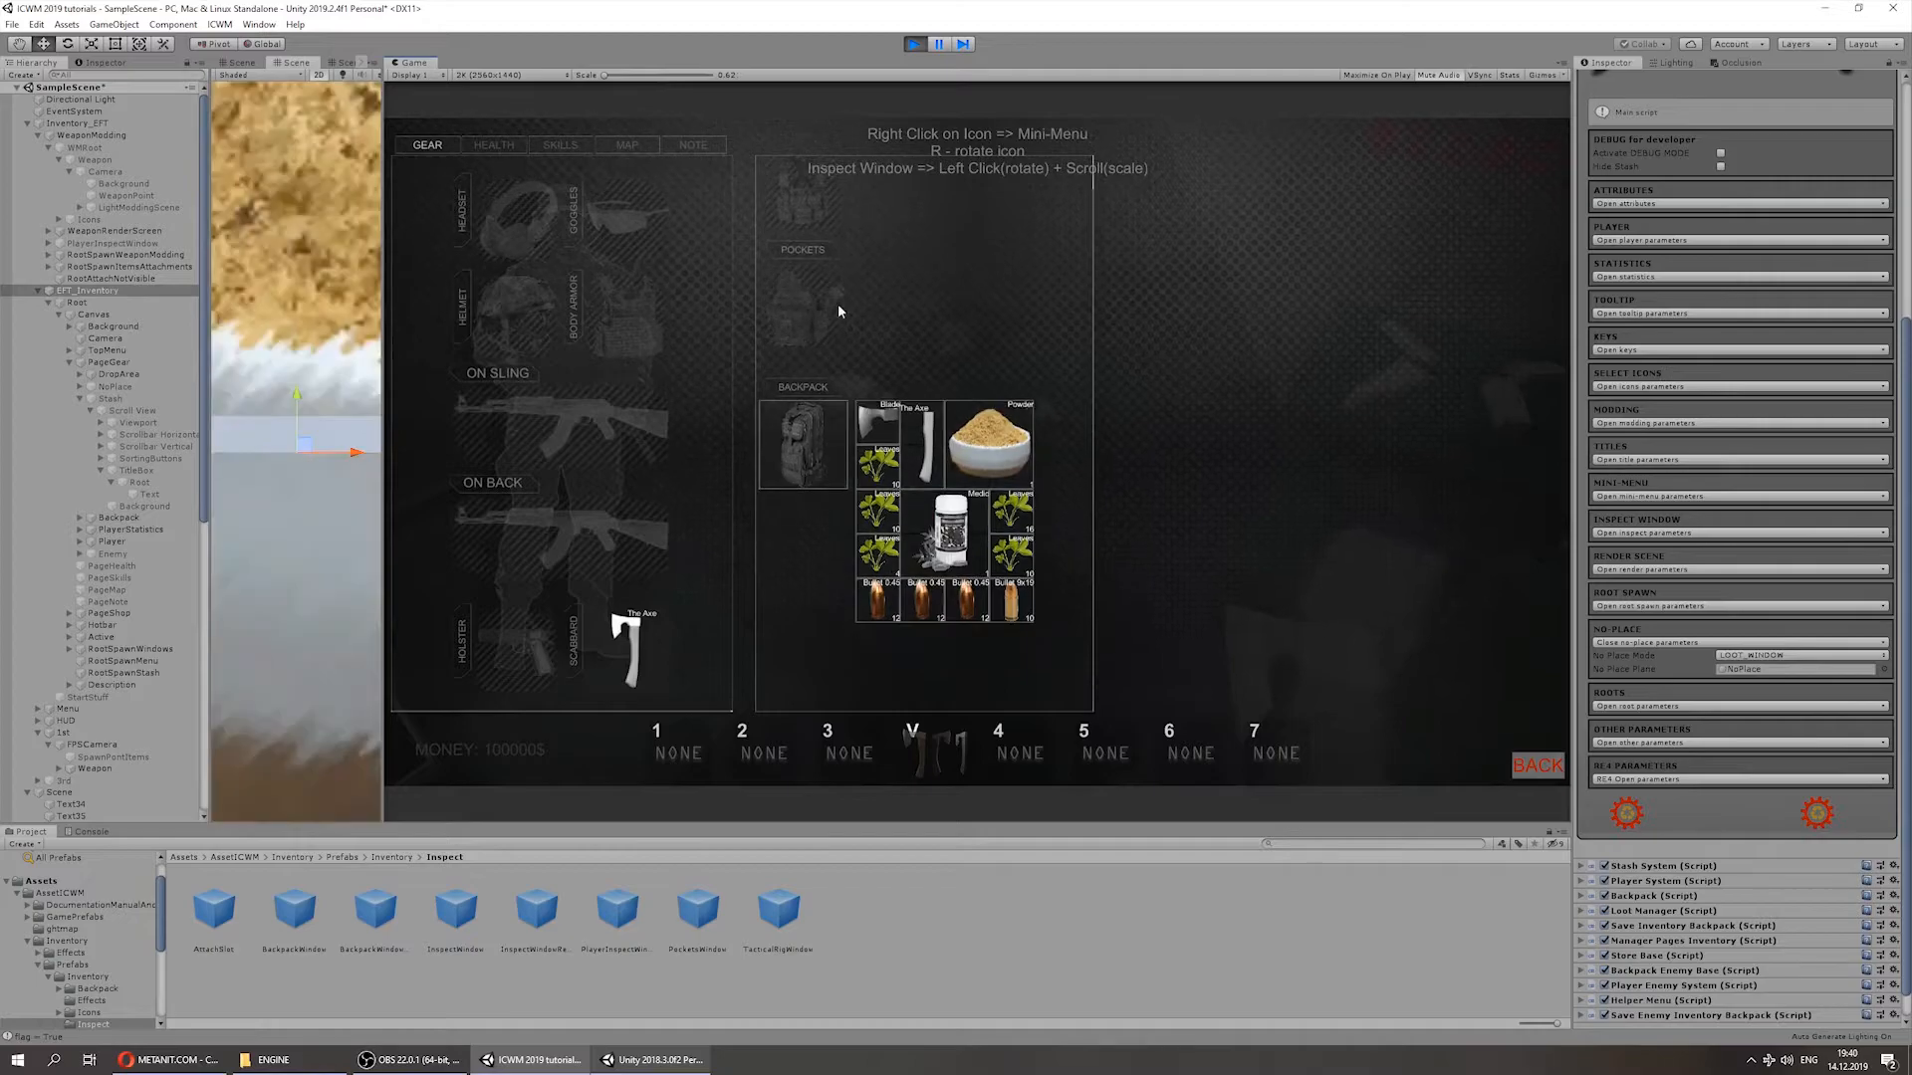
# Step: Pick up the bottle with the full backpack equipped, and drop items from the backpack to make room for it
pyautogui.press('i')
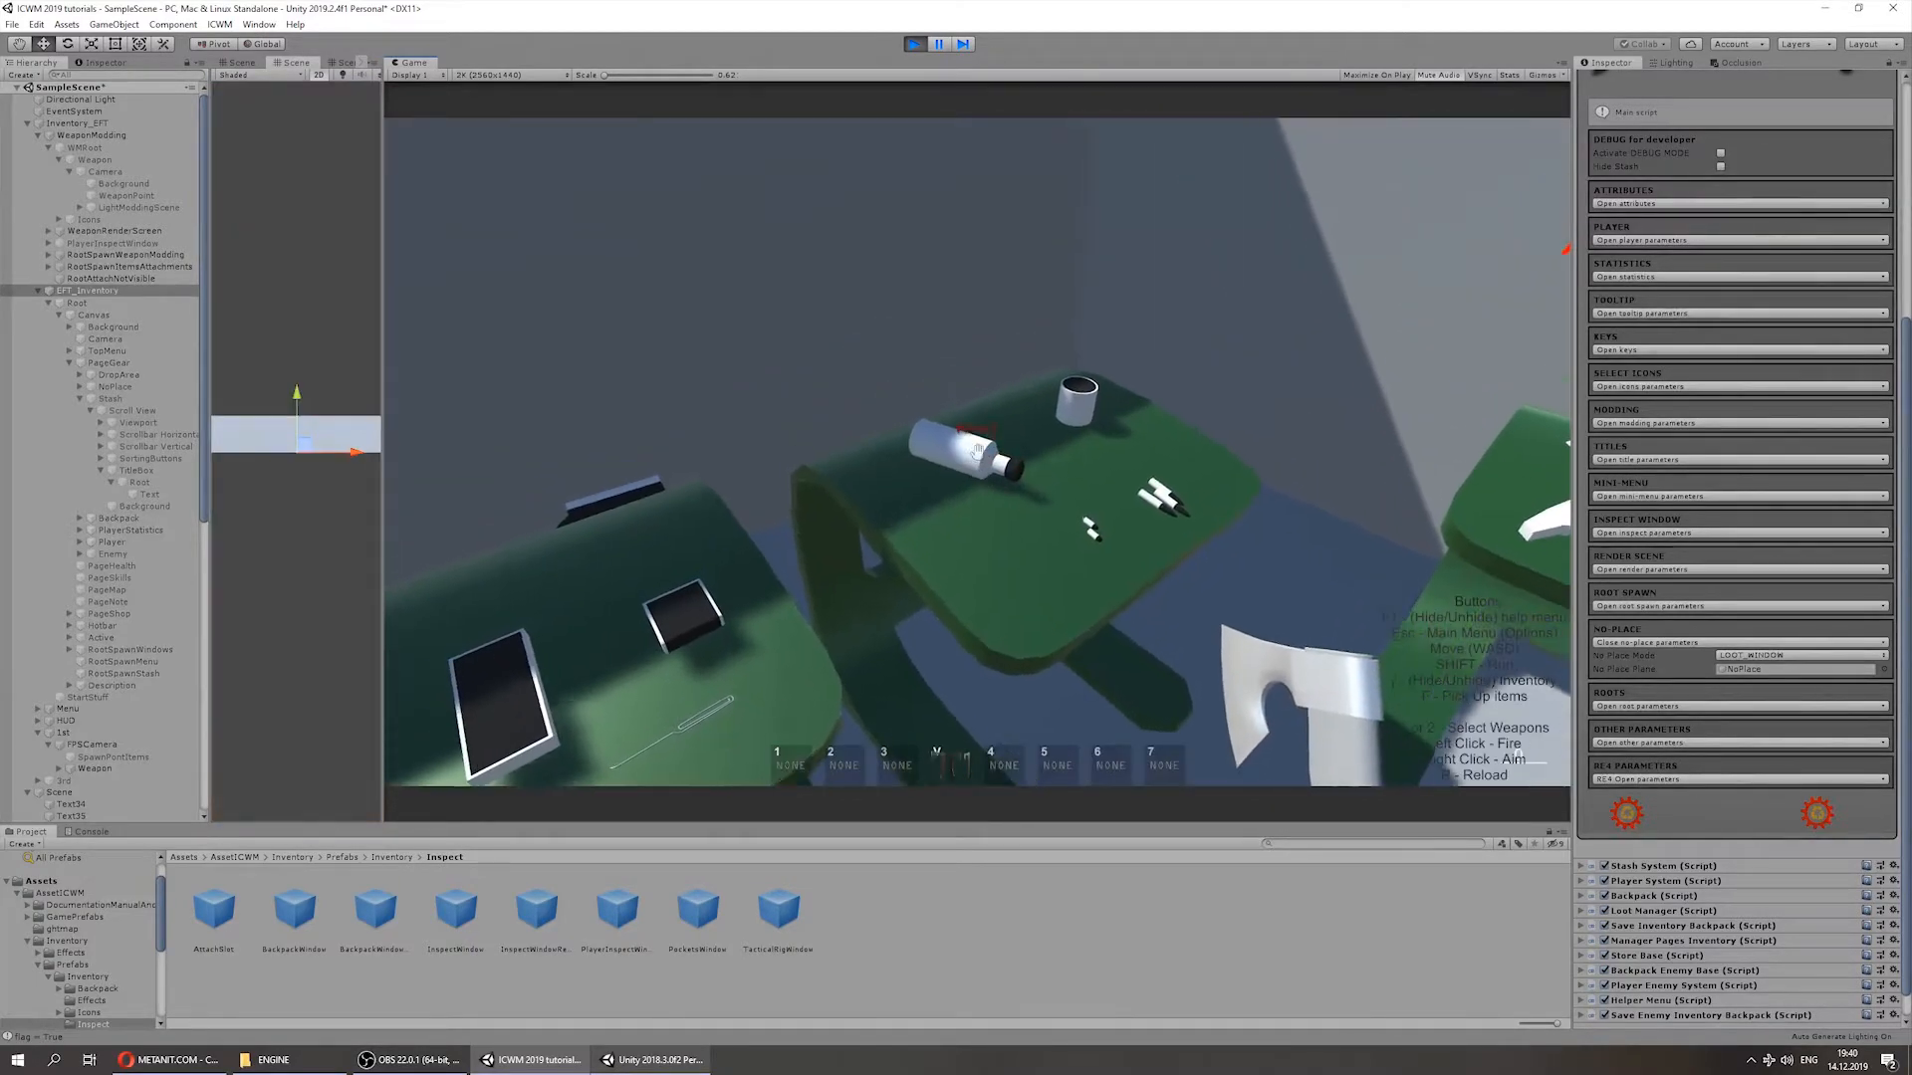
pyautogui.press('i')
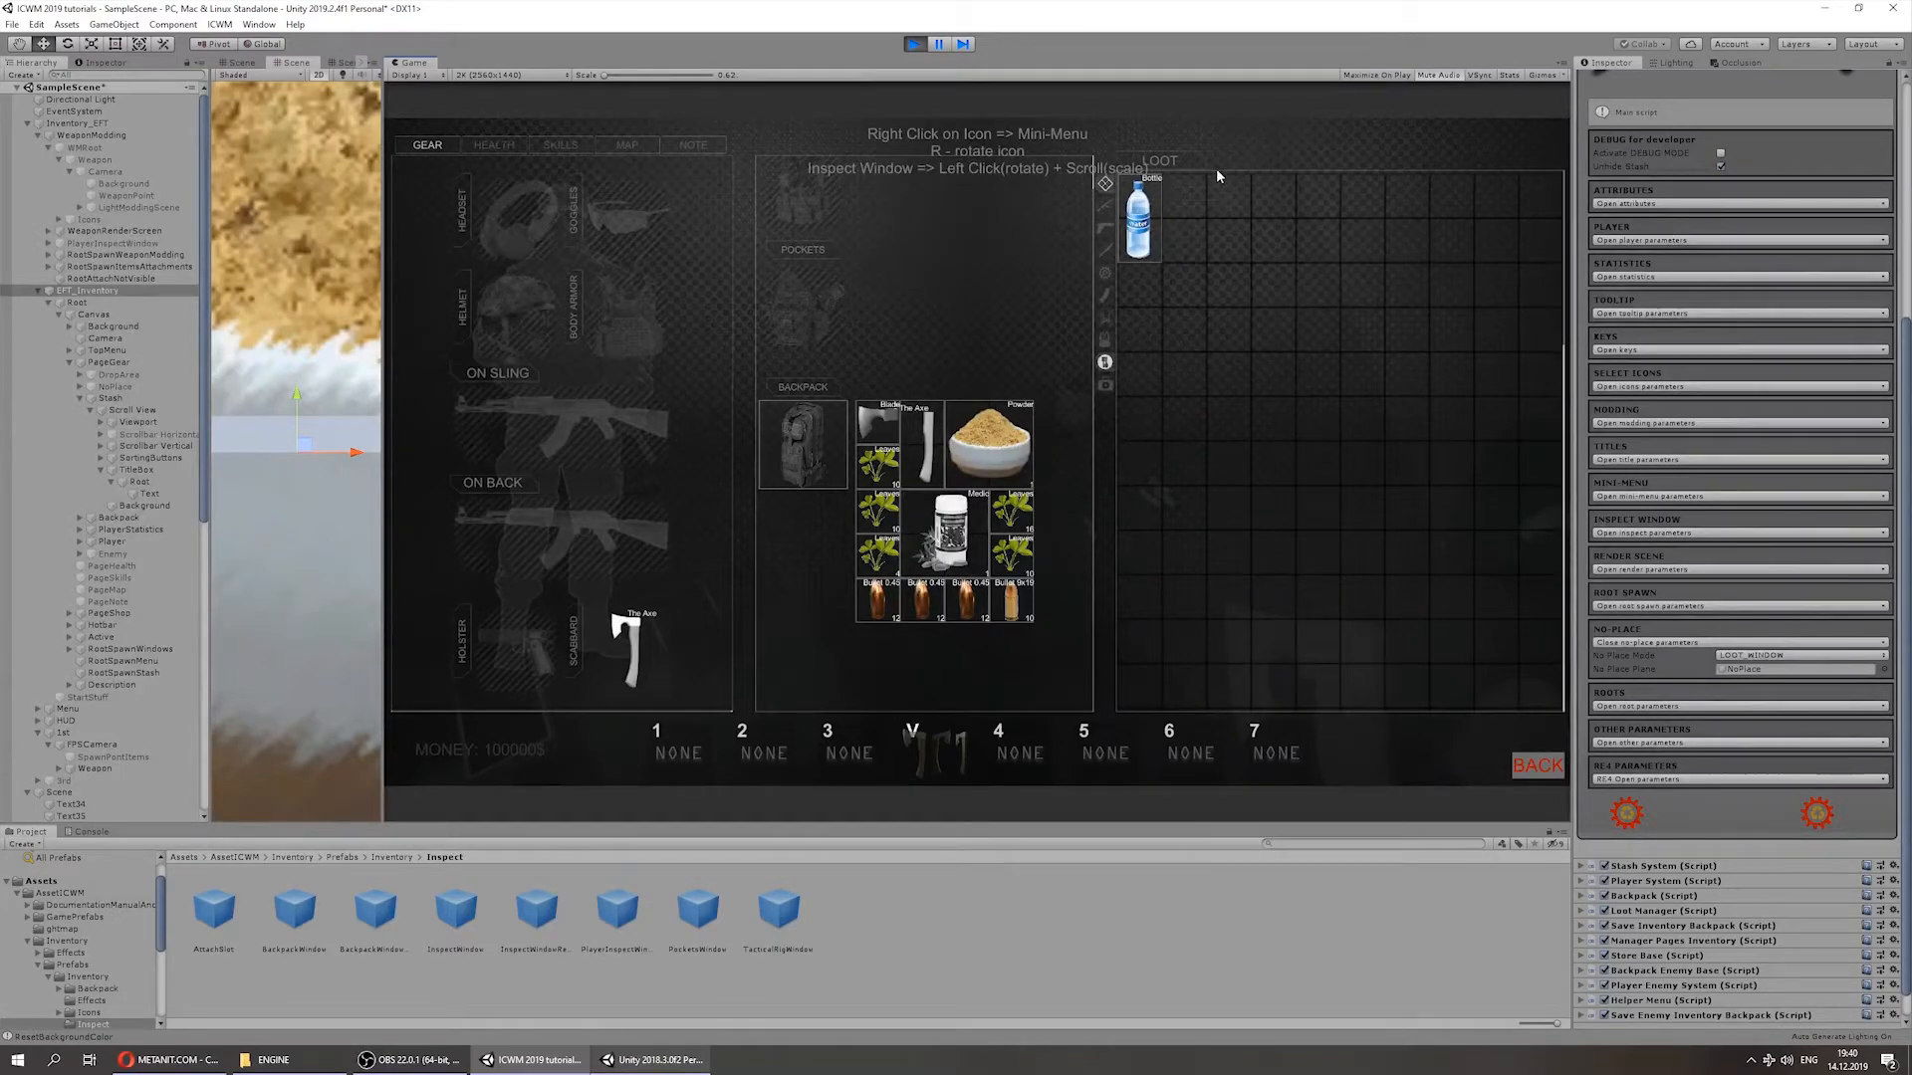
pyautogui.rightClick(918, 455)
pyautogui.click(920, 454)
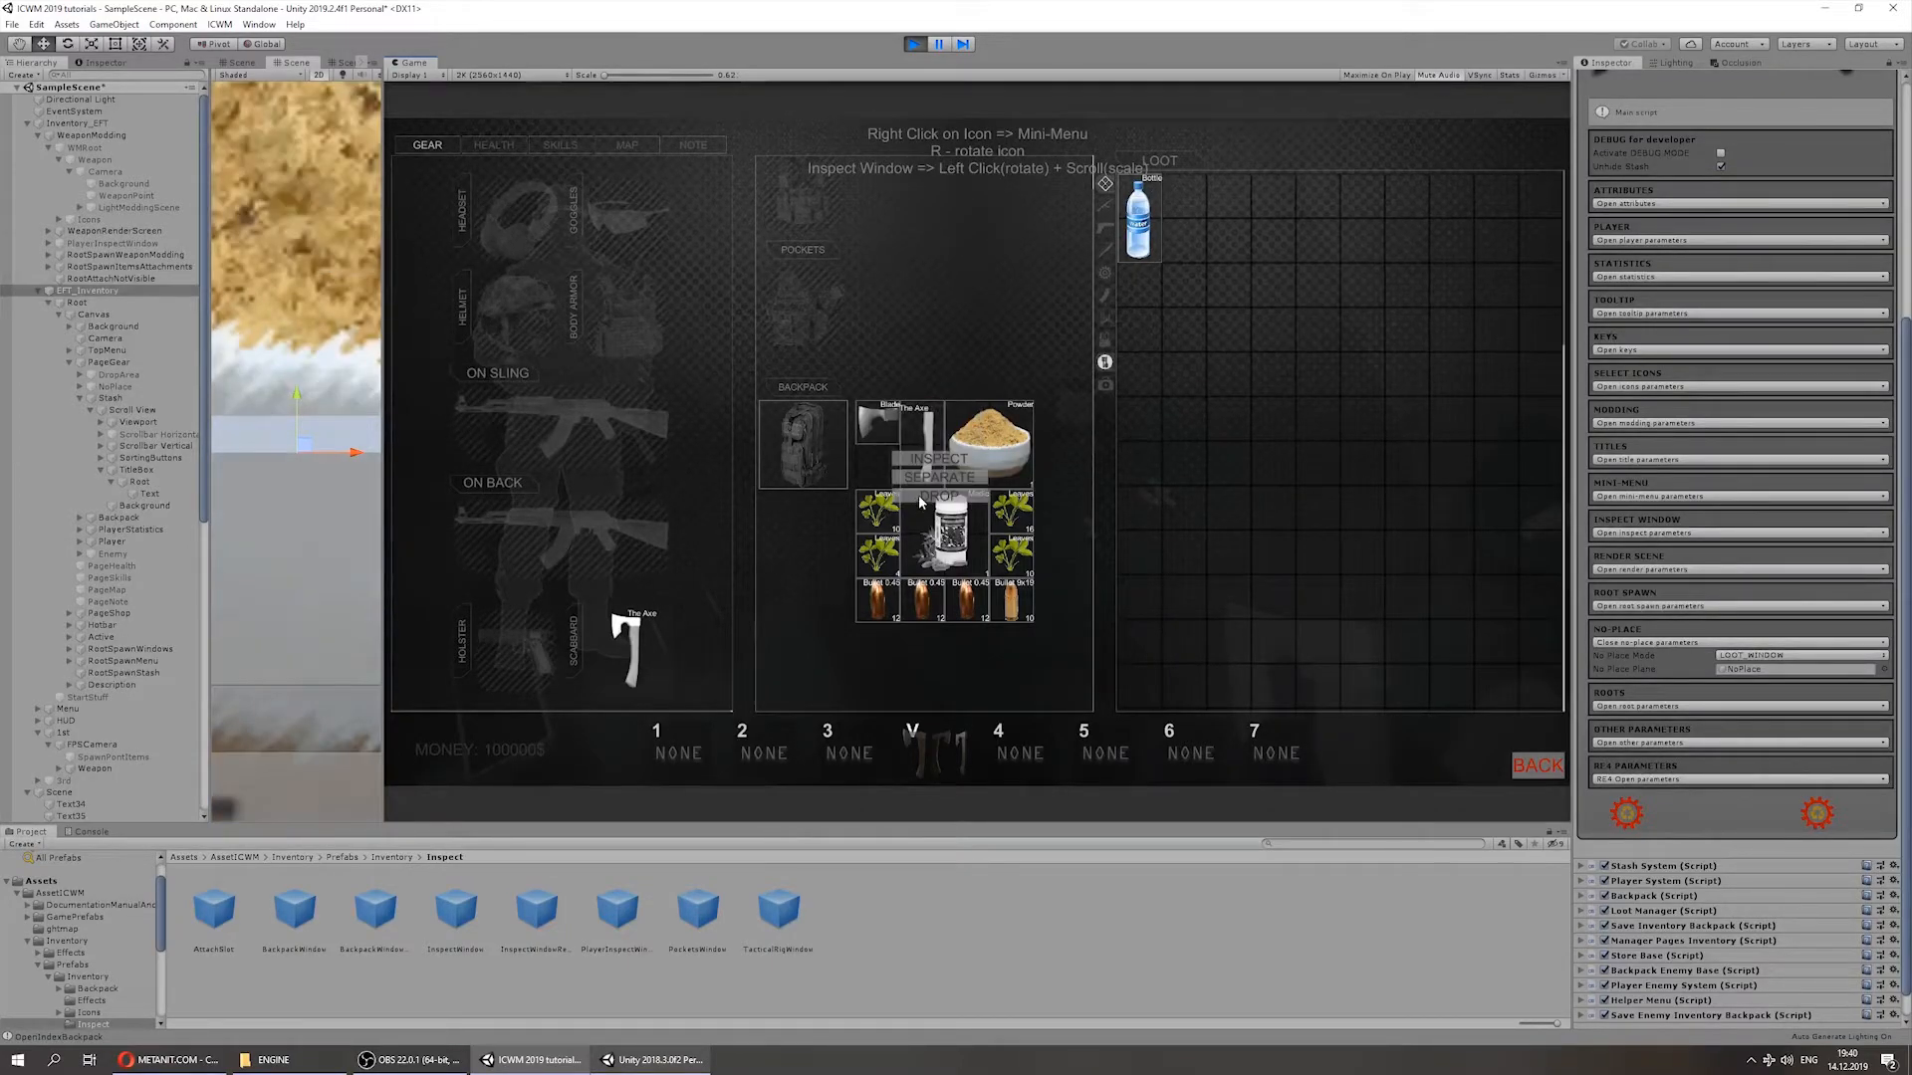
# Step: Move the bottle from the loot window into the freed backpack cells, return to the game, and stop it
pyautogui.moveTo(1149, 235); pyautogui.dragTo(878, 488)
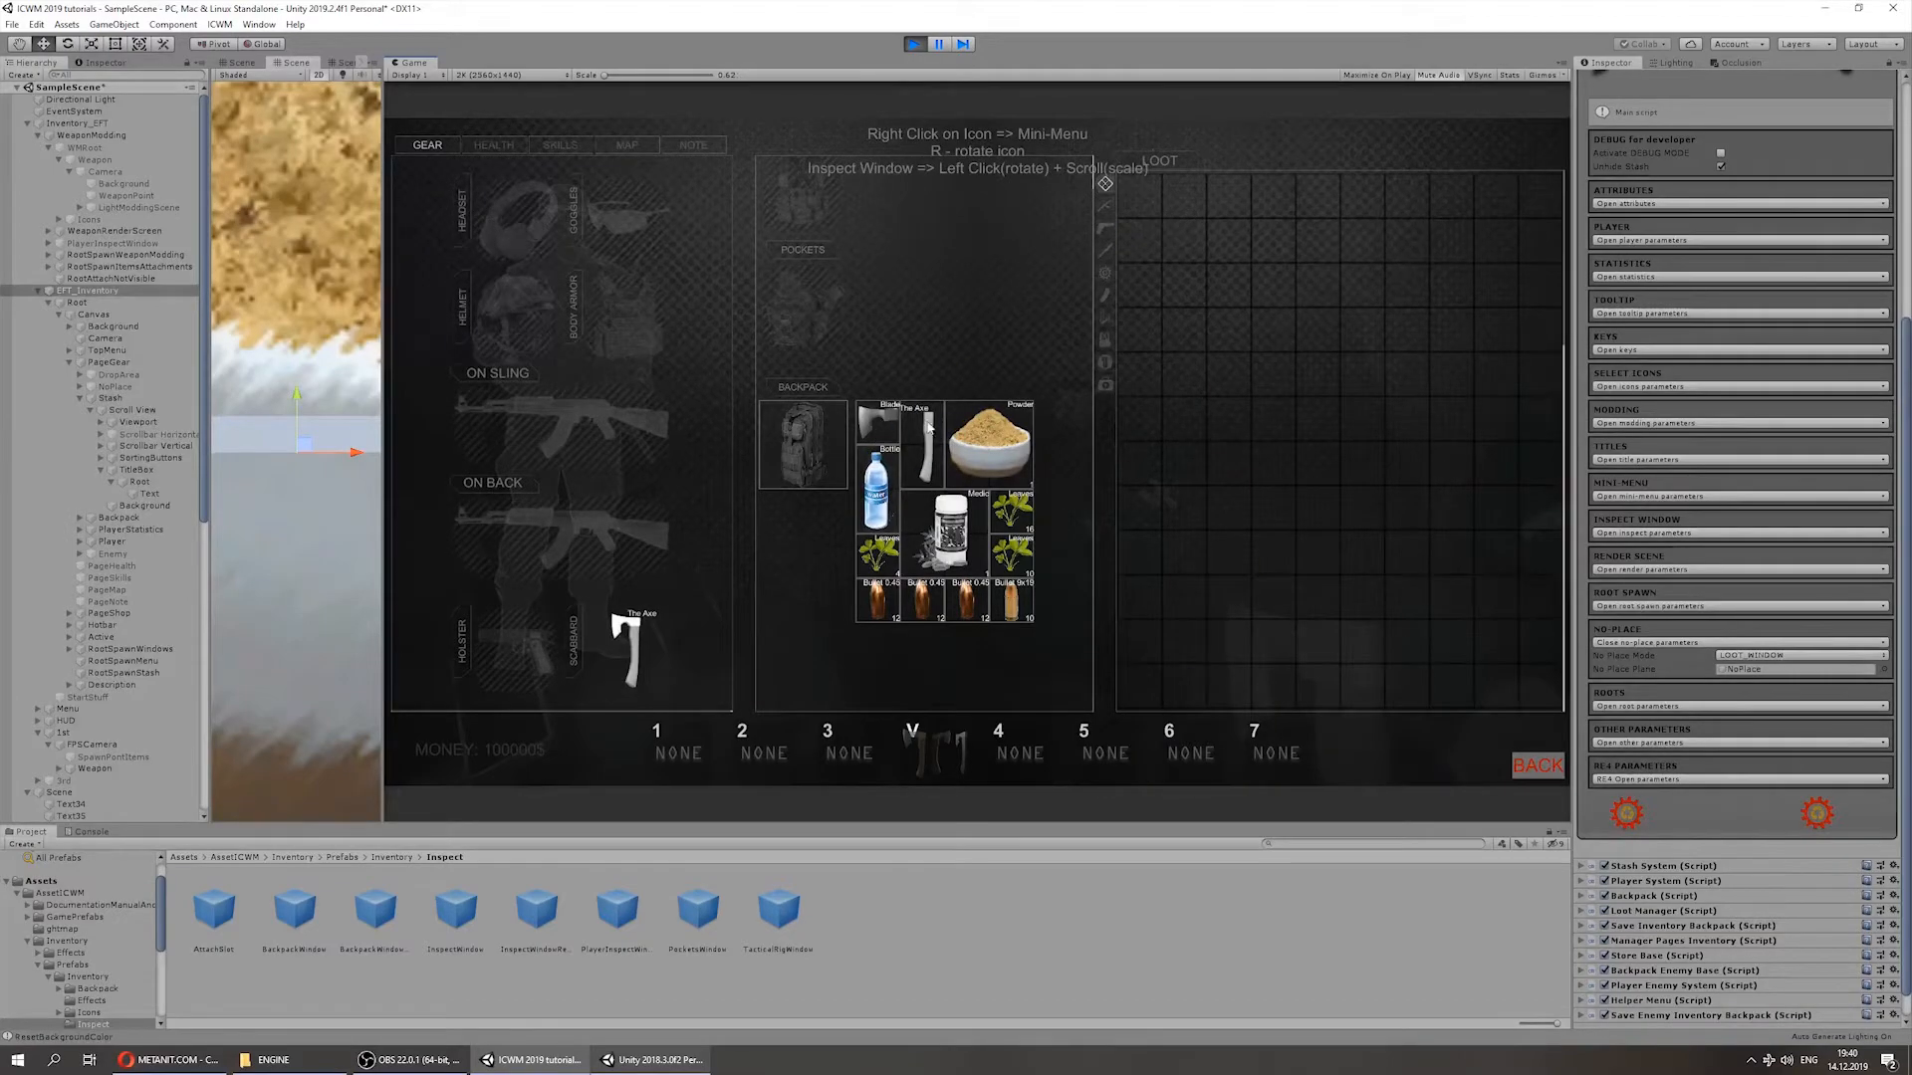
pyautogui.click(1537, 766)
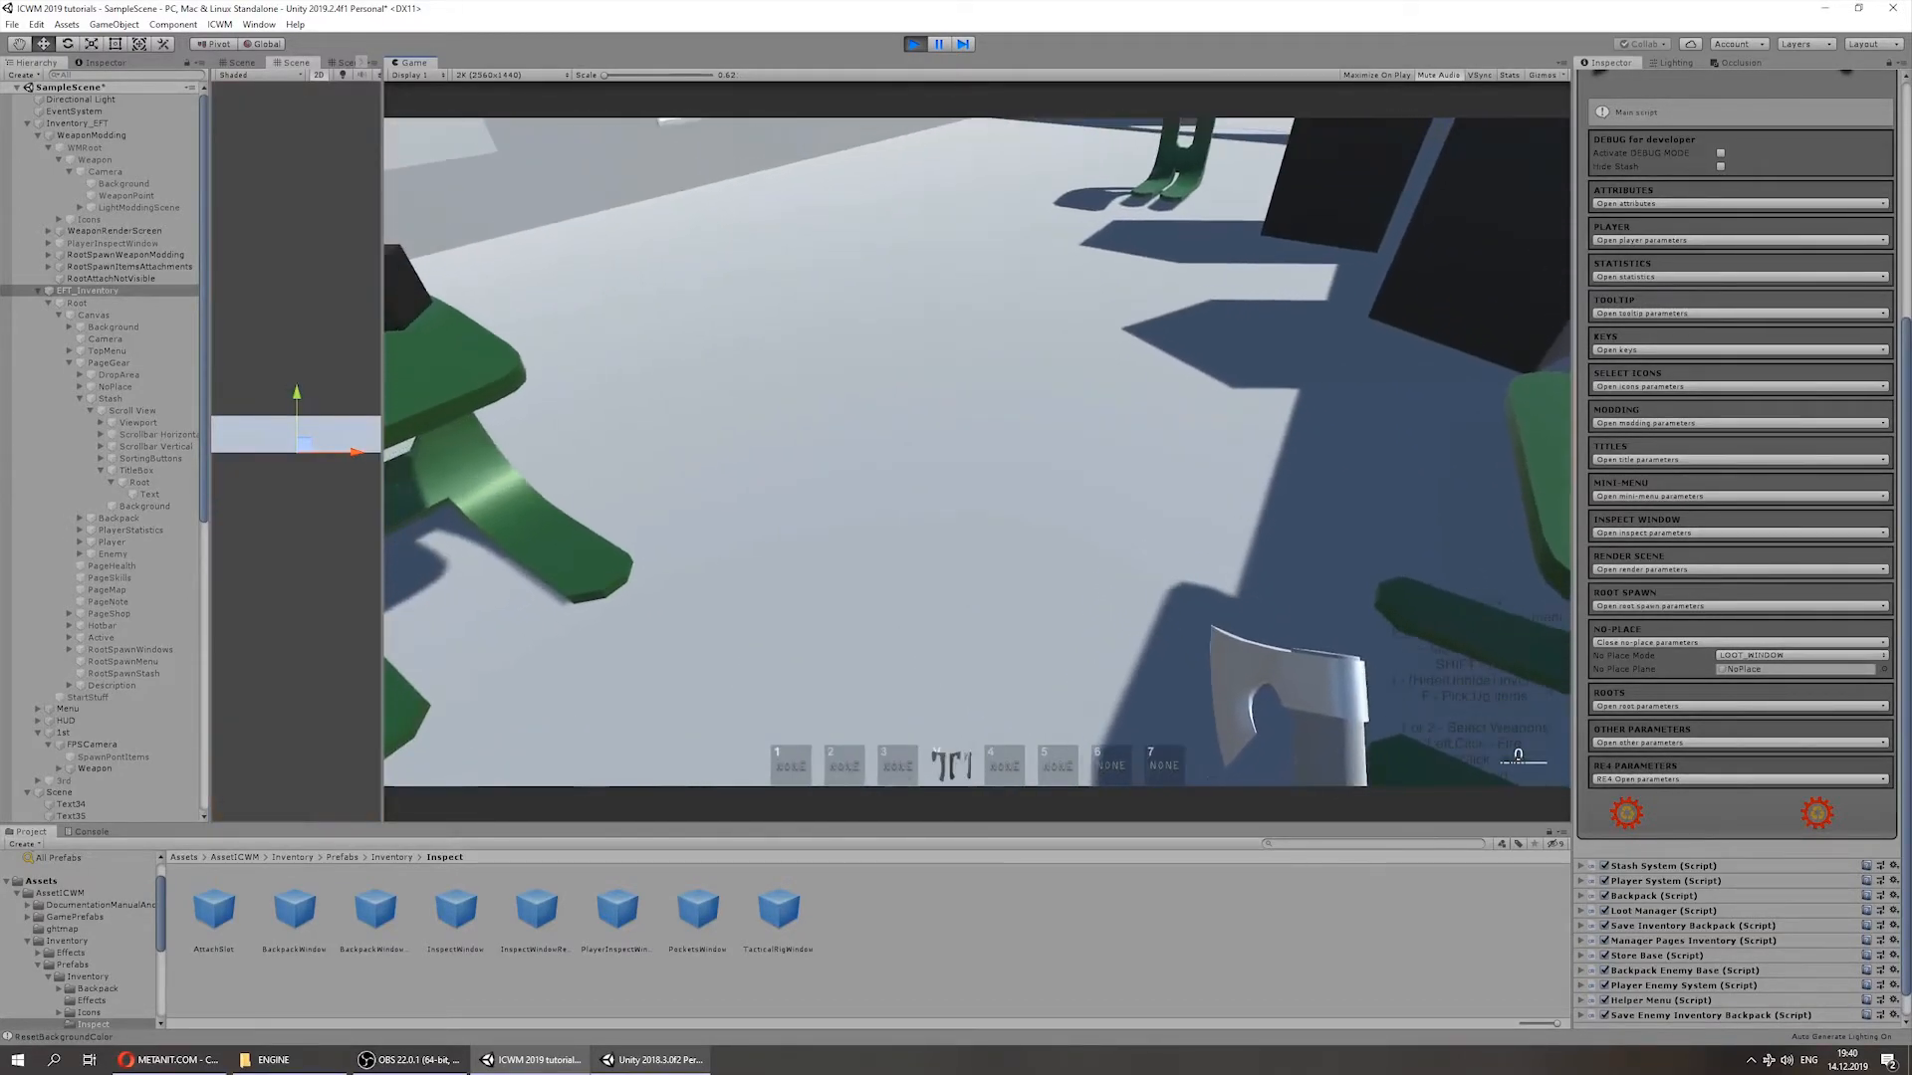
pyautogui.press('i')
pyautogui.click(917, 44)
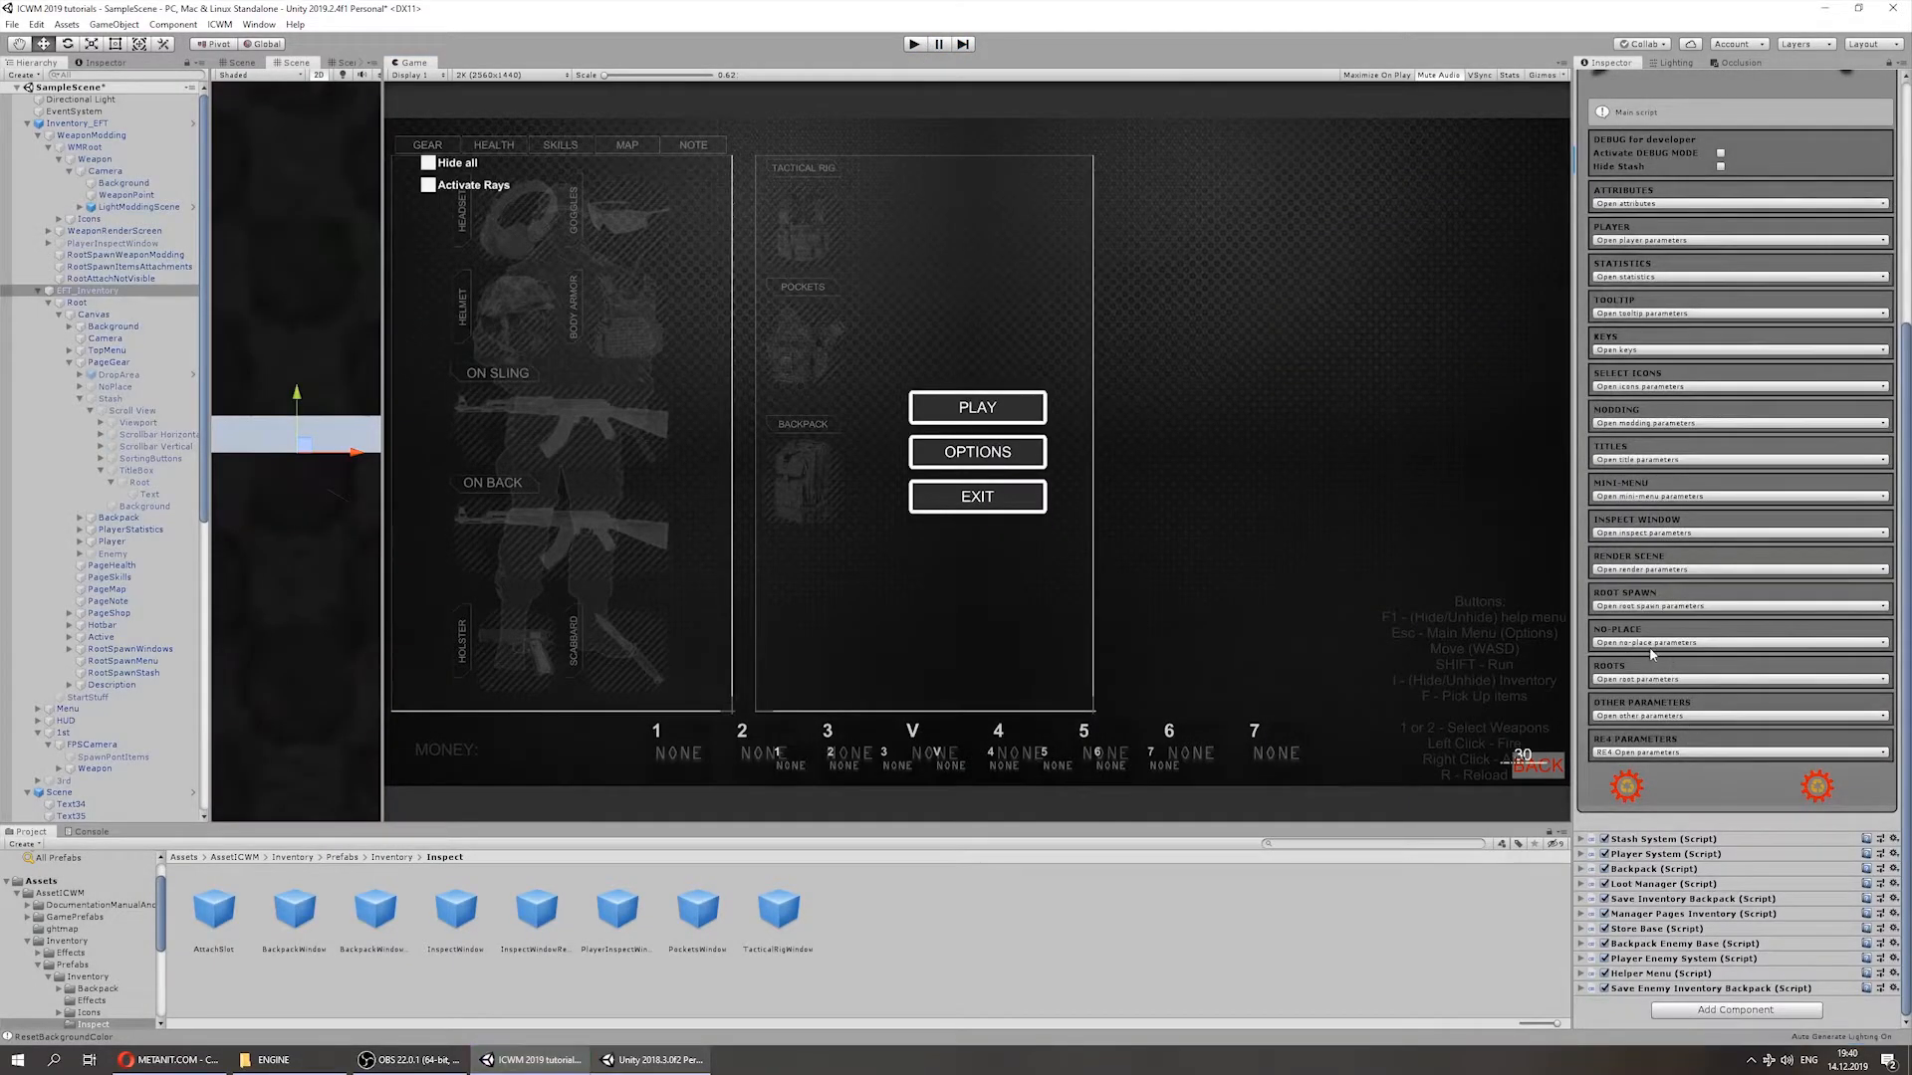
# Step: Expand the No-Place parameters, review the No Place Mode options with NO_PLACE_PLANE kept, and collapse the section
pyautogui.click(1651, 645)
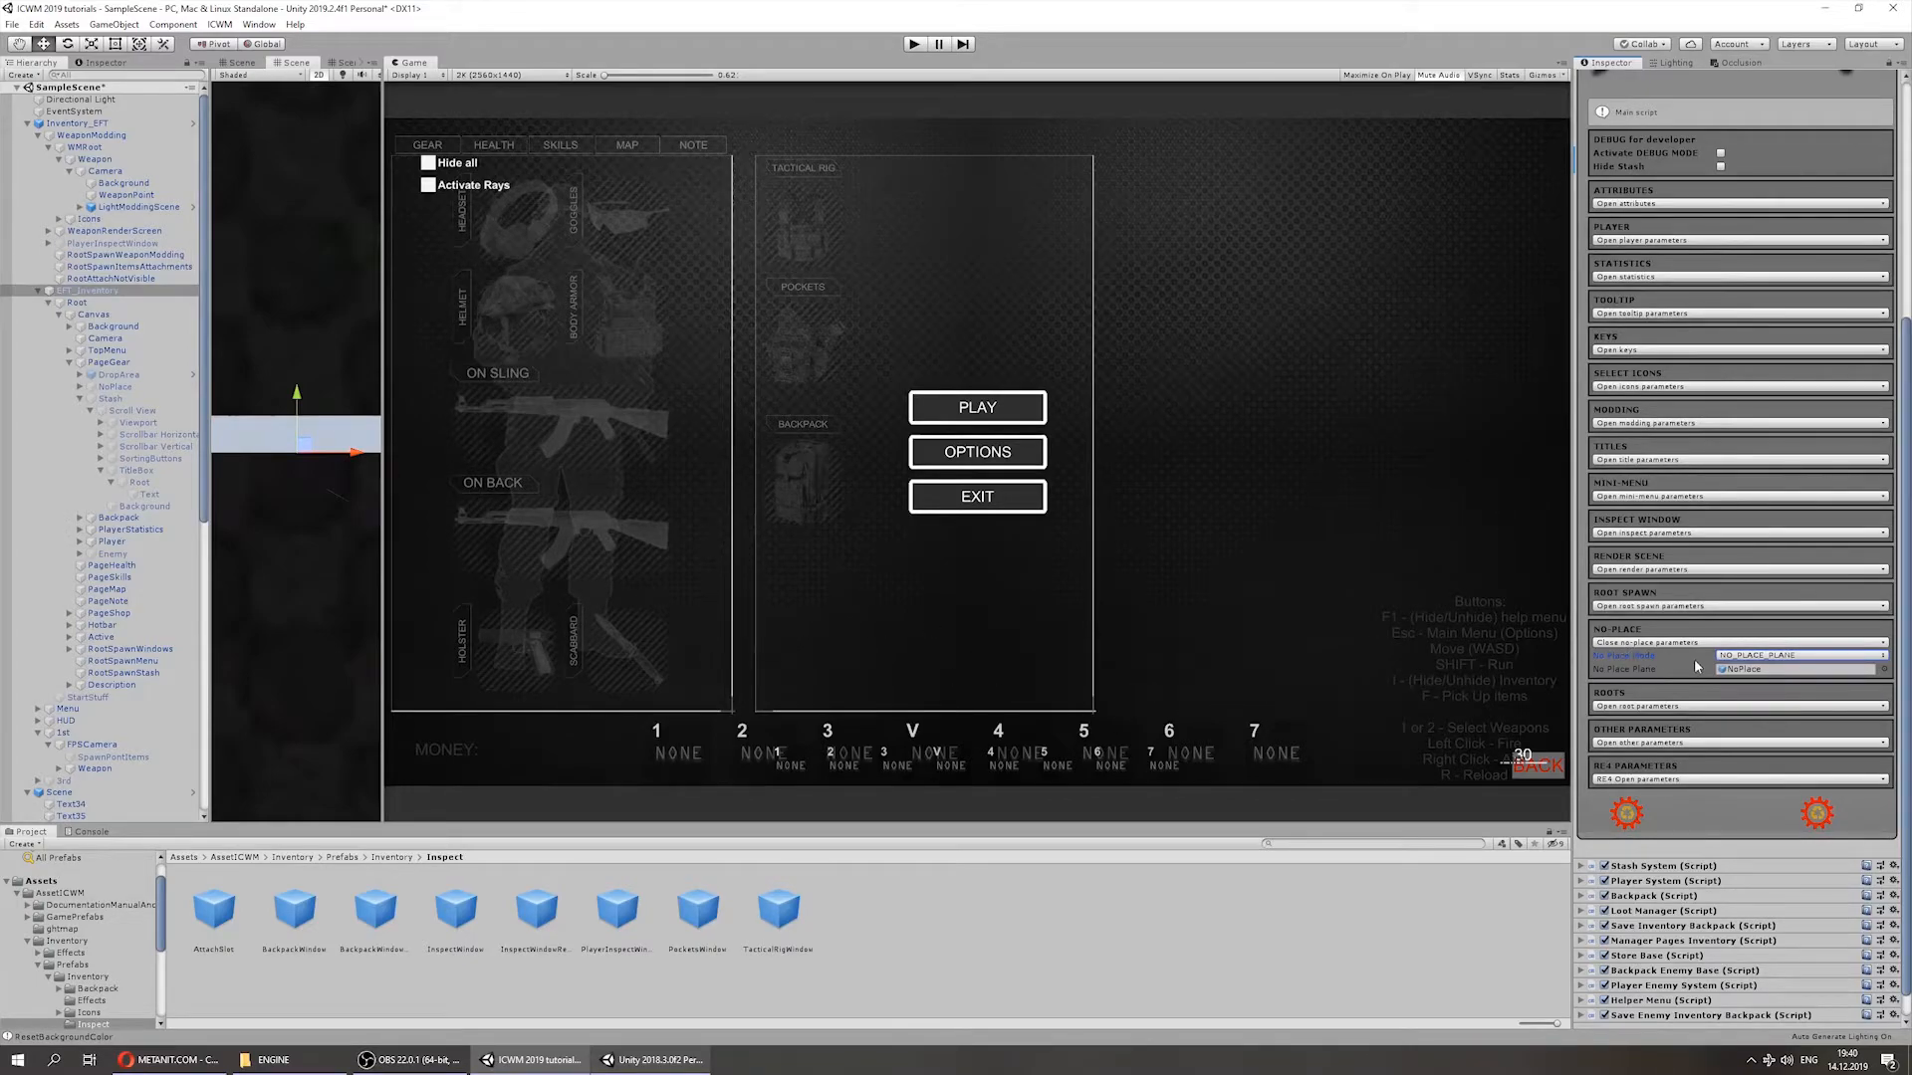
pyautogui.click(1726, 657)
pyautogui.click(1731, 685)
pyautogui.click(1727, 643)
pyautogui.click(1727, 643)
pyautogui.click(1727, 642)
# Step: Expand the Roots parameters, locate the objects assigned to Canvas Root and Inventory Root, and collapse the section
pyautogui.click(1648, 680)
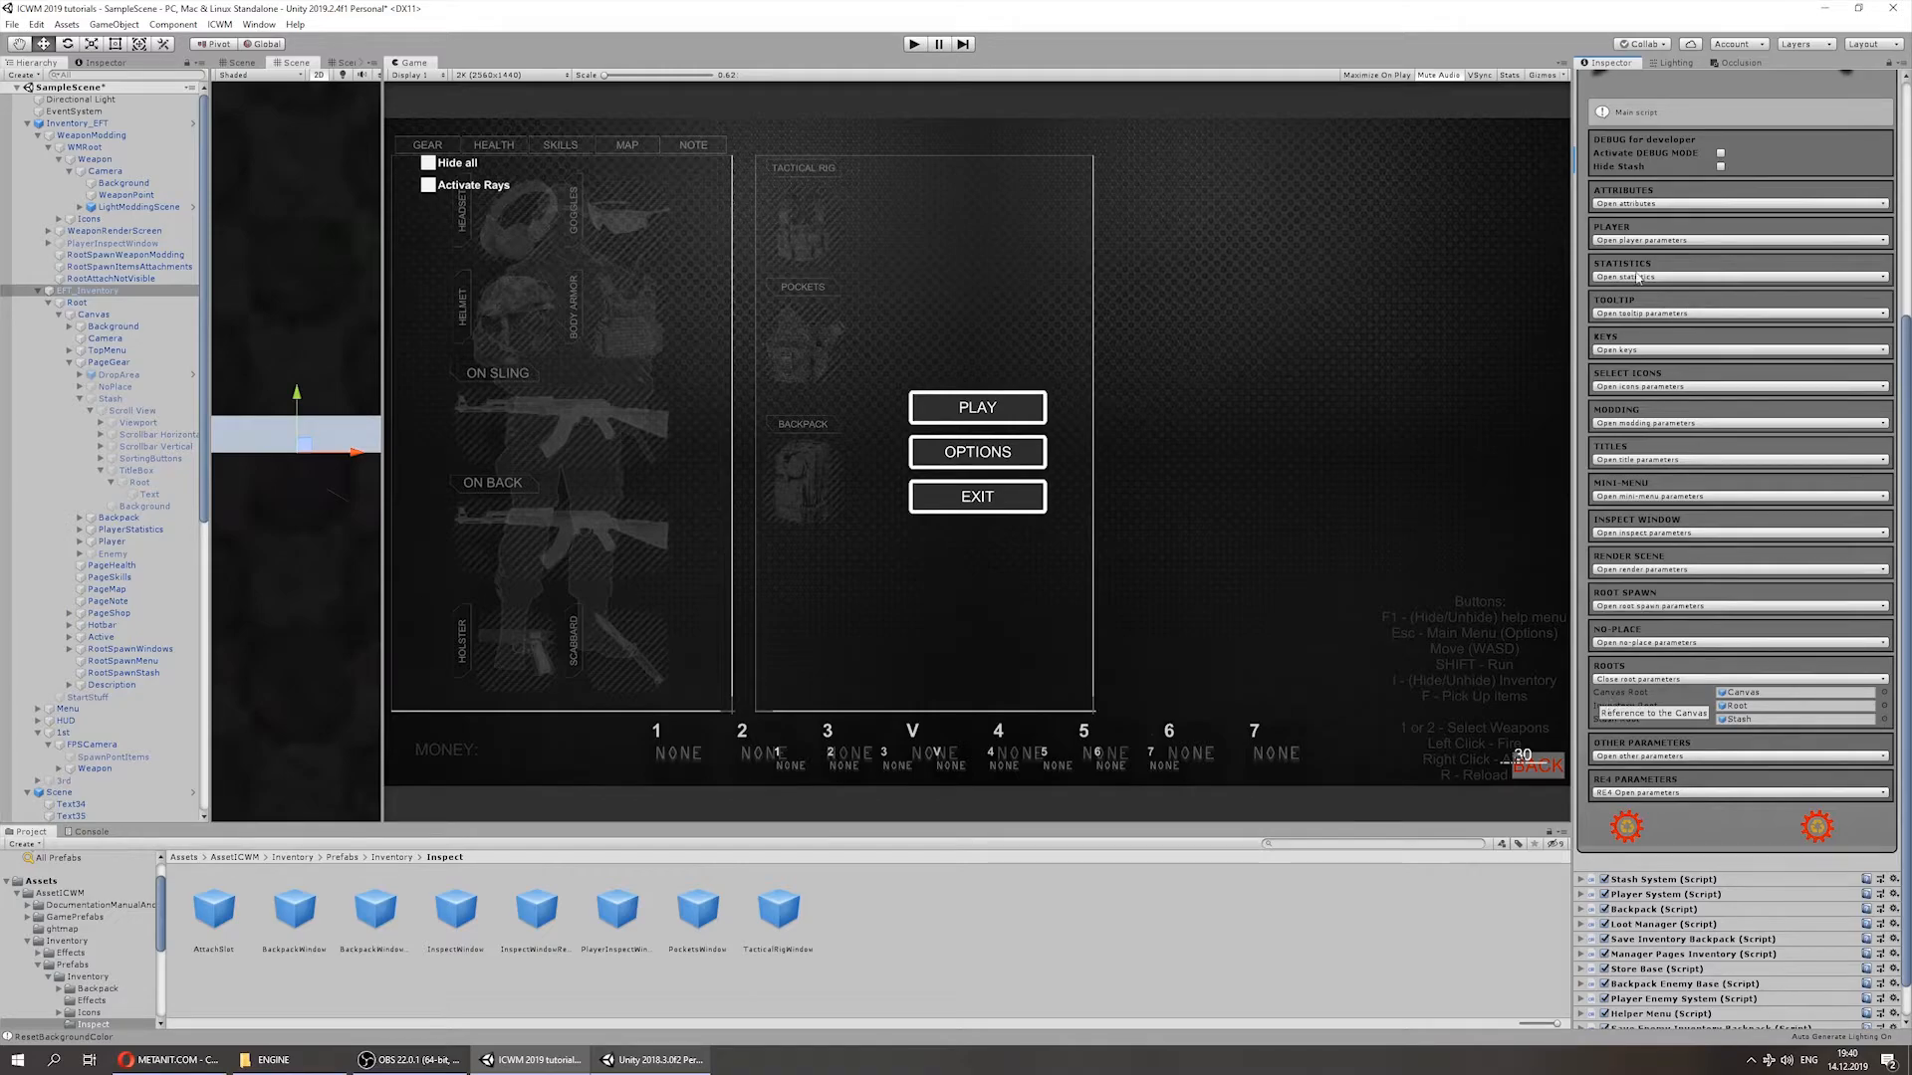
pyautogui.click(1626, 687)
pyautogui.click(1766, 697)
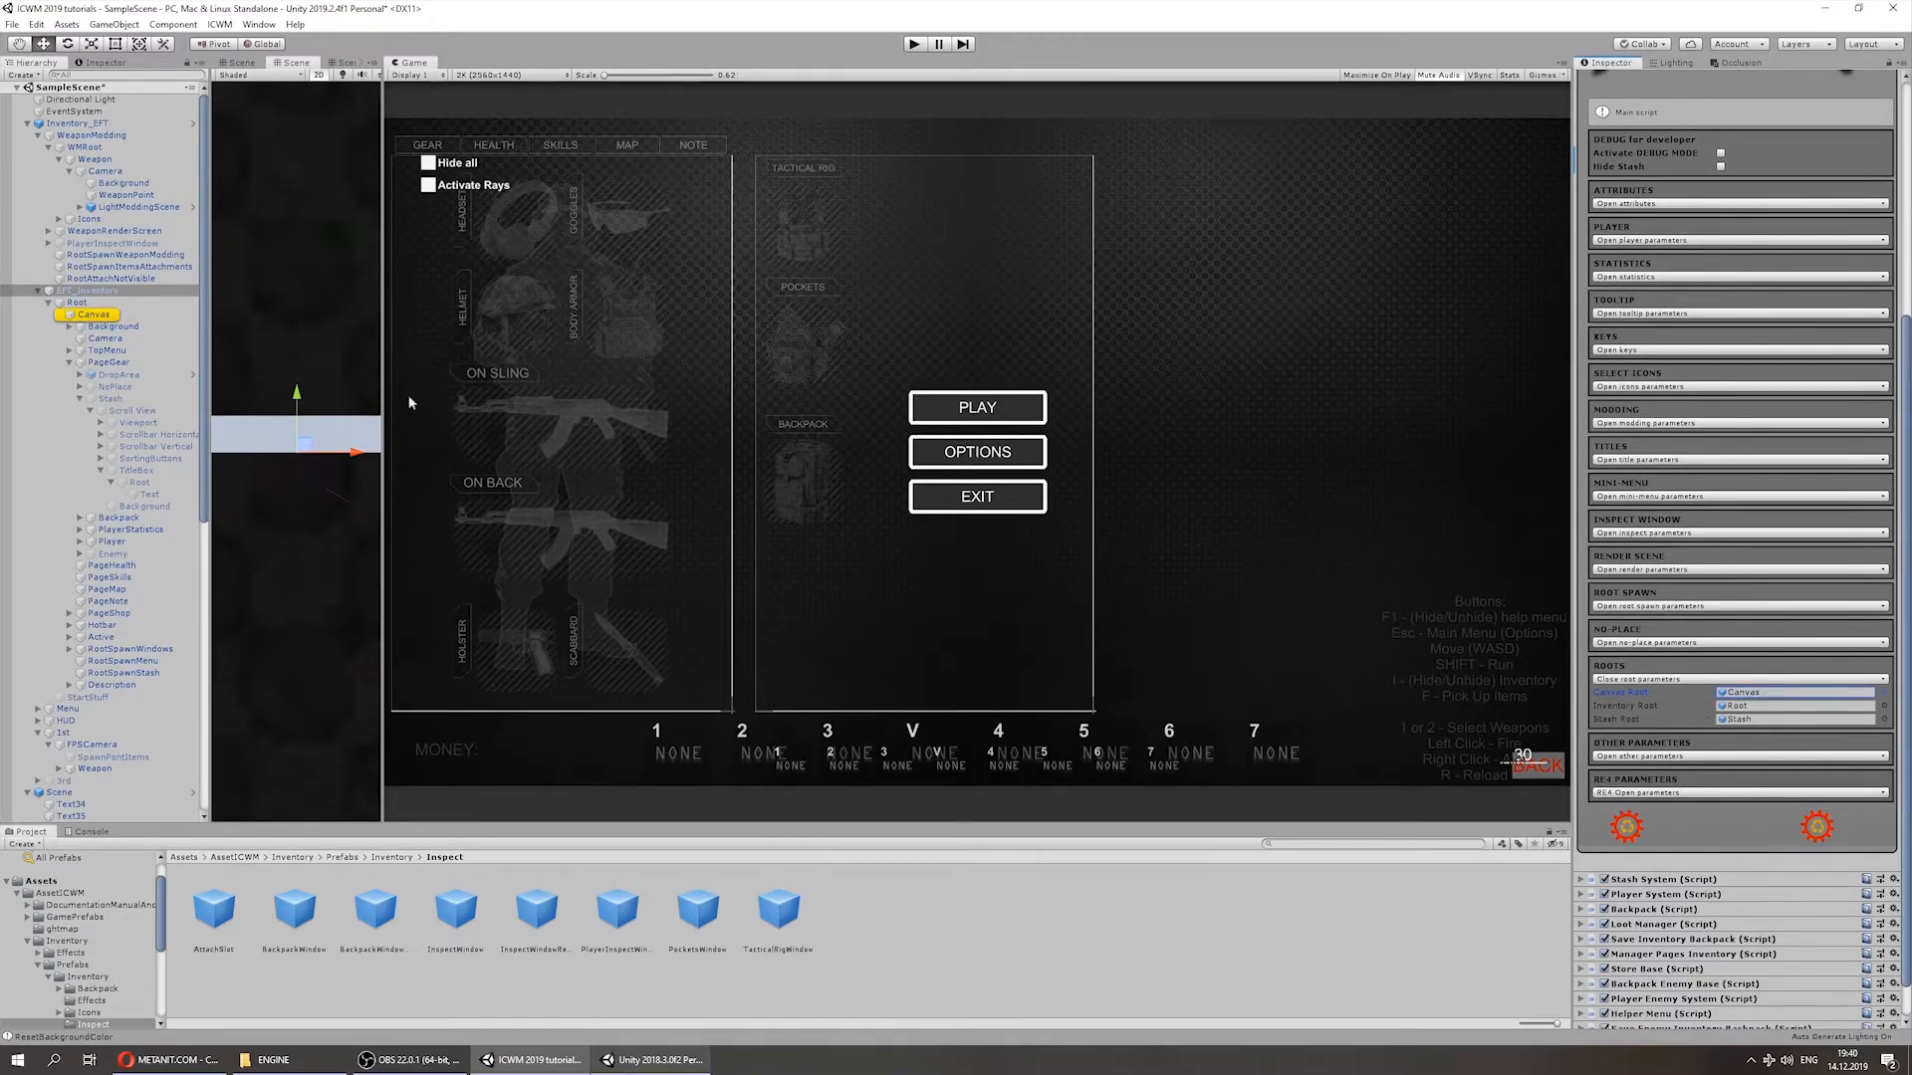
pyautogui.click(1772, 705)
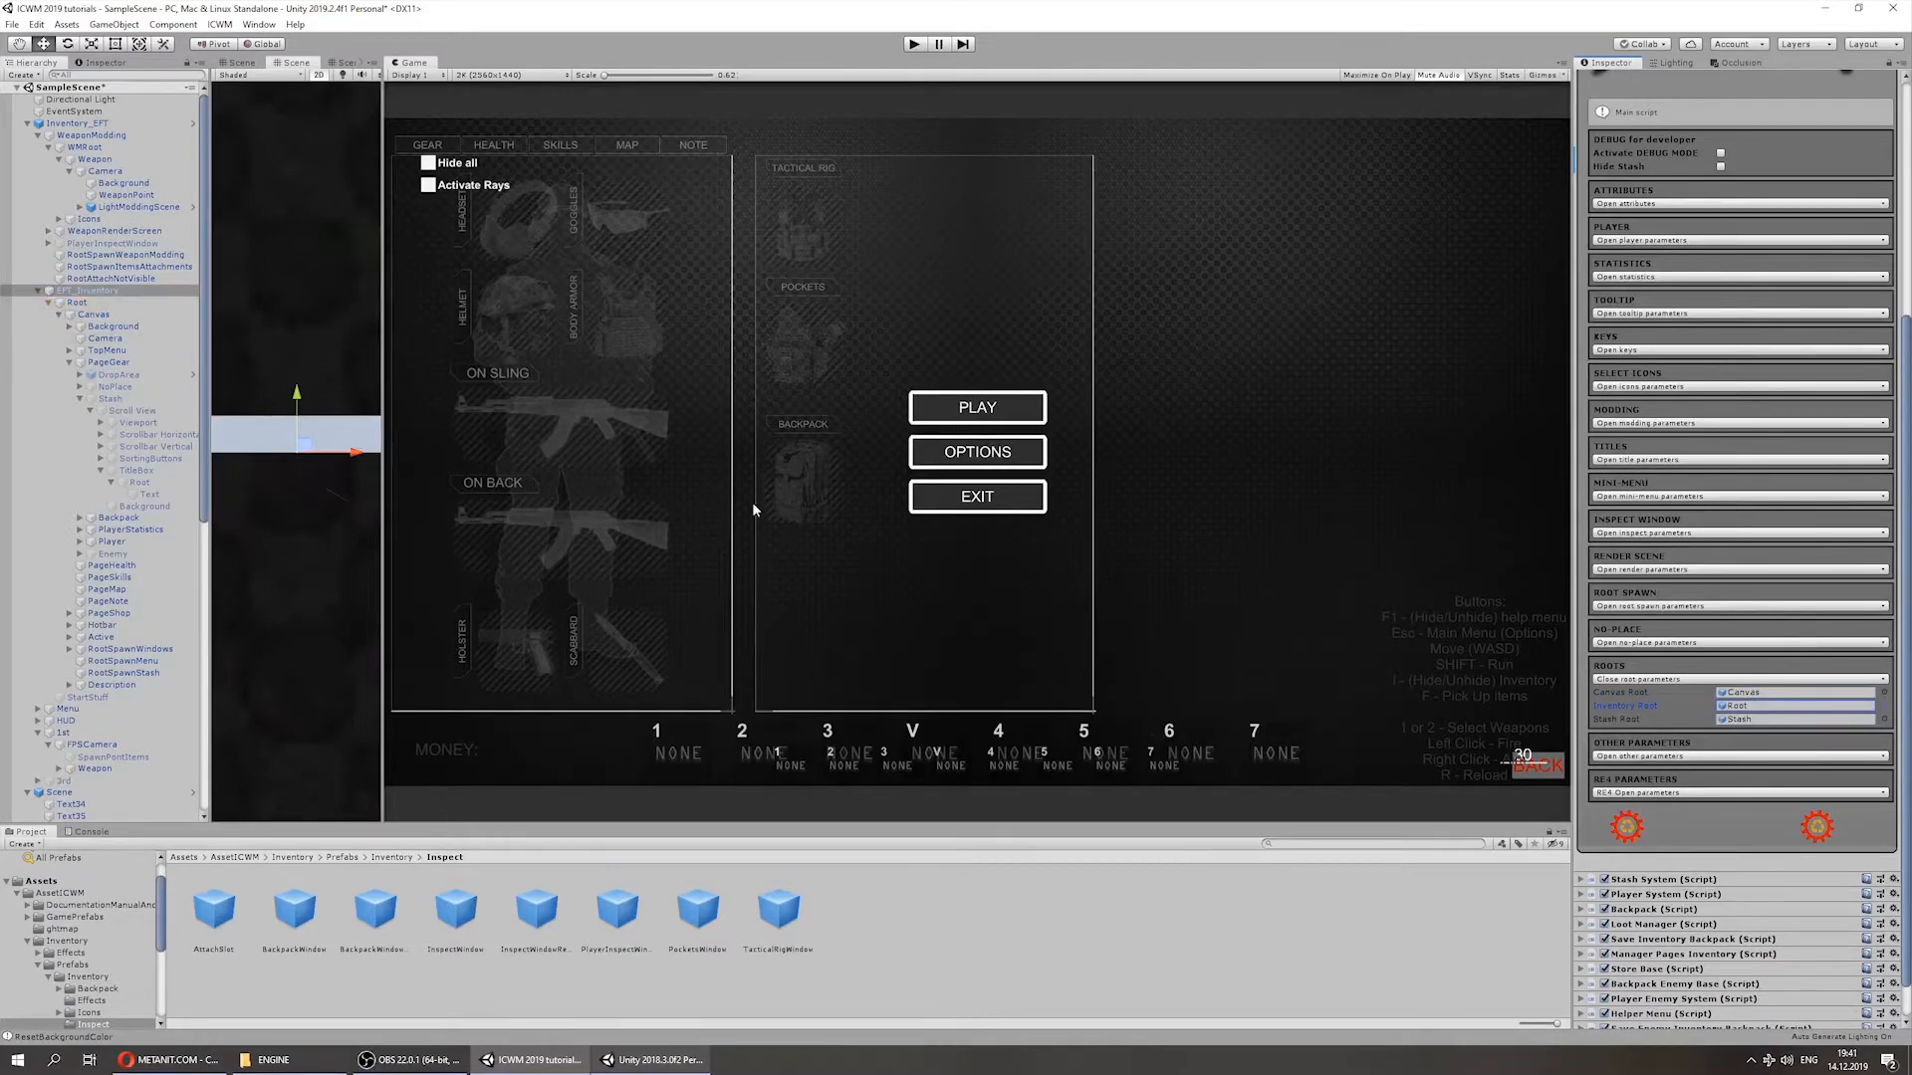
pyautogui.click(1701, 680)
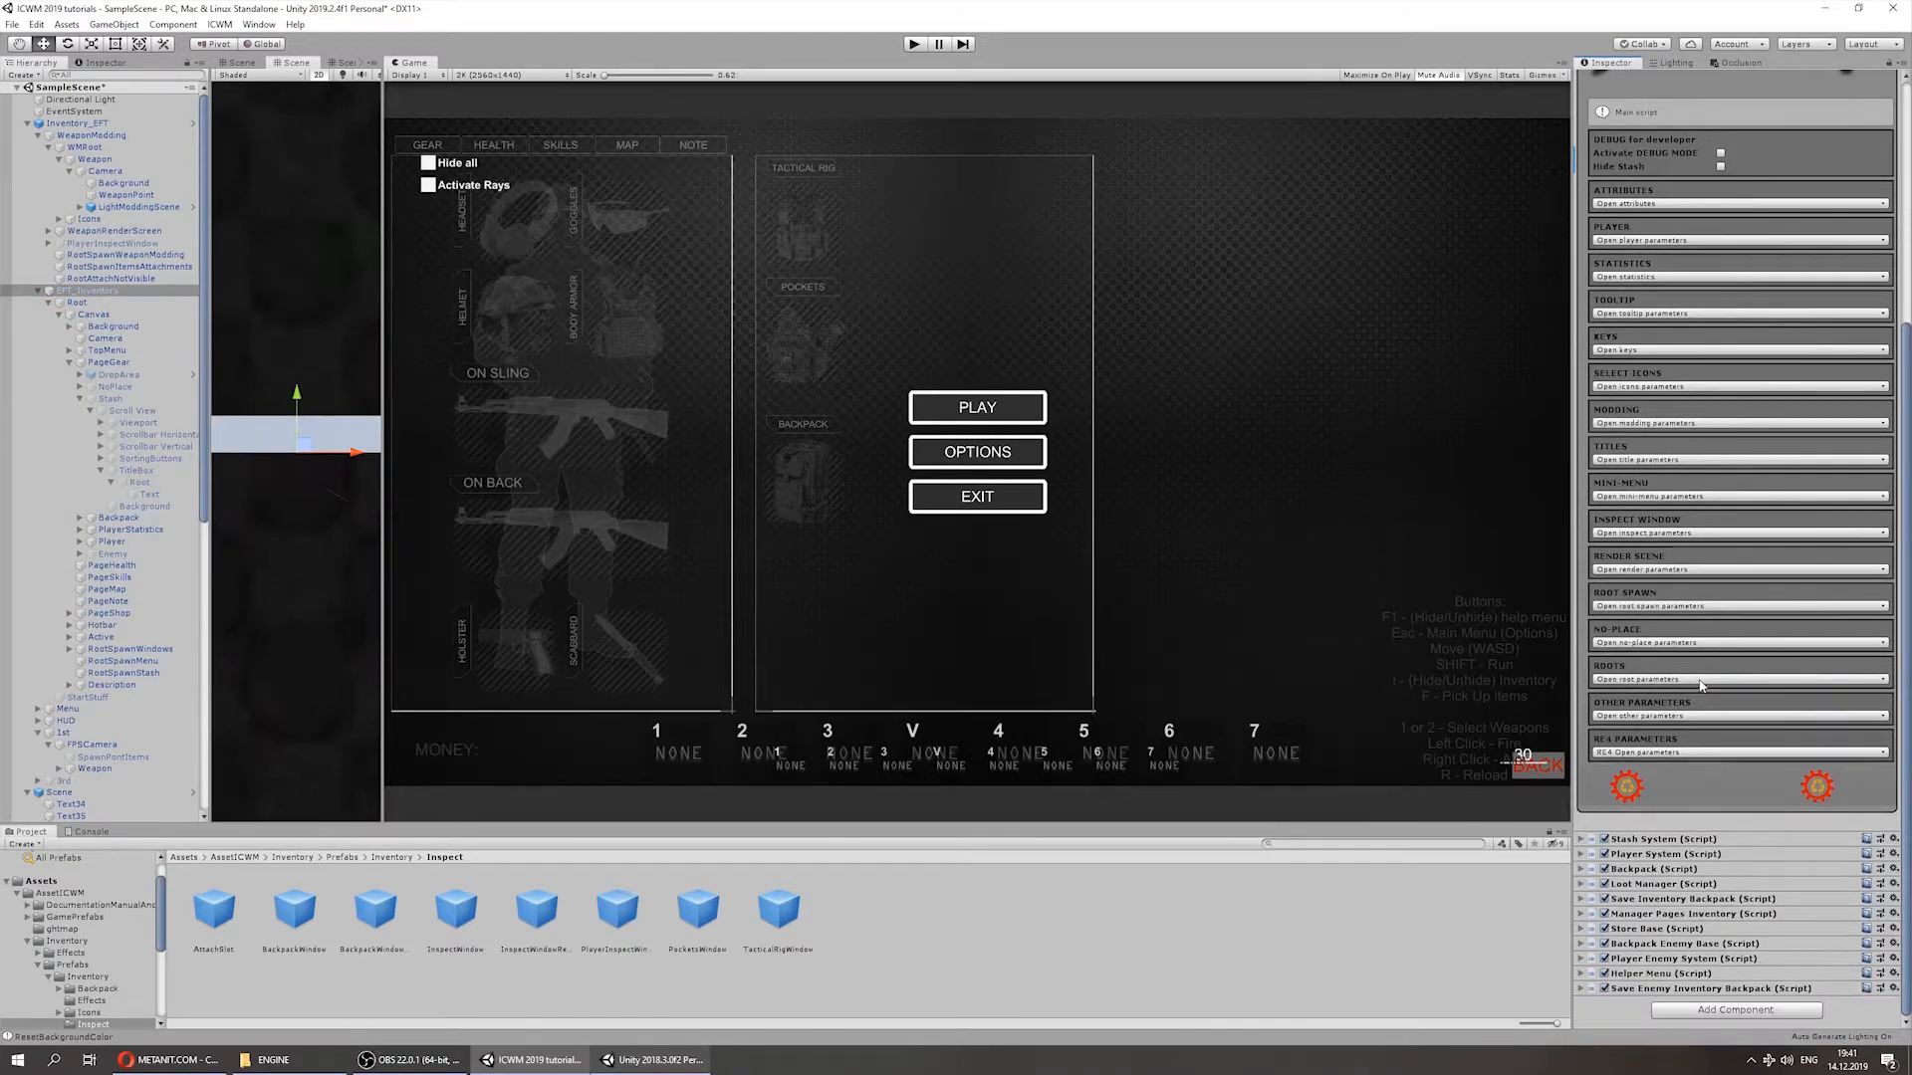
# Step: Expand Other Parameters, locate the prefab assigned to Items Drop Prefab, and examine the ItemDrop prefab's components
pyautogui.click(1641, 718)
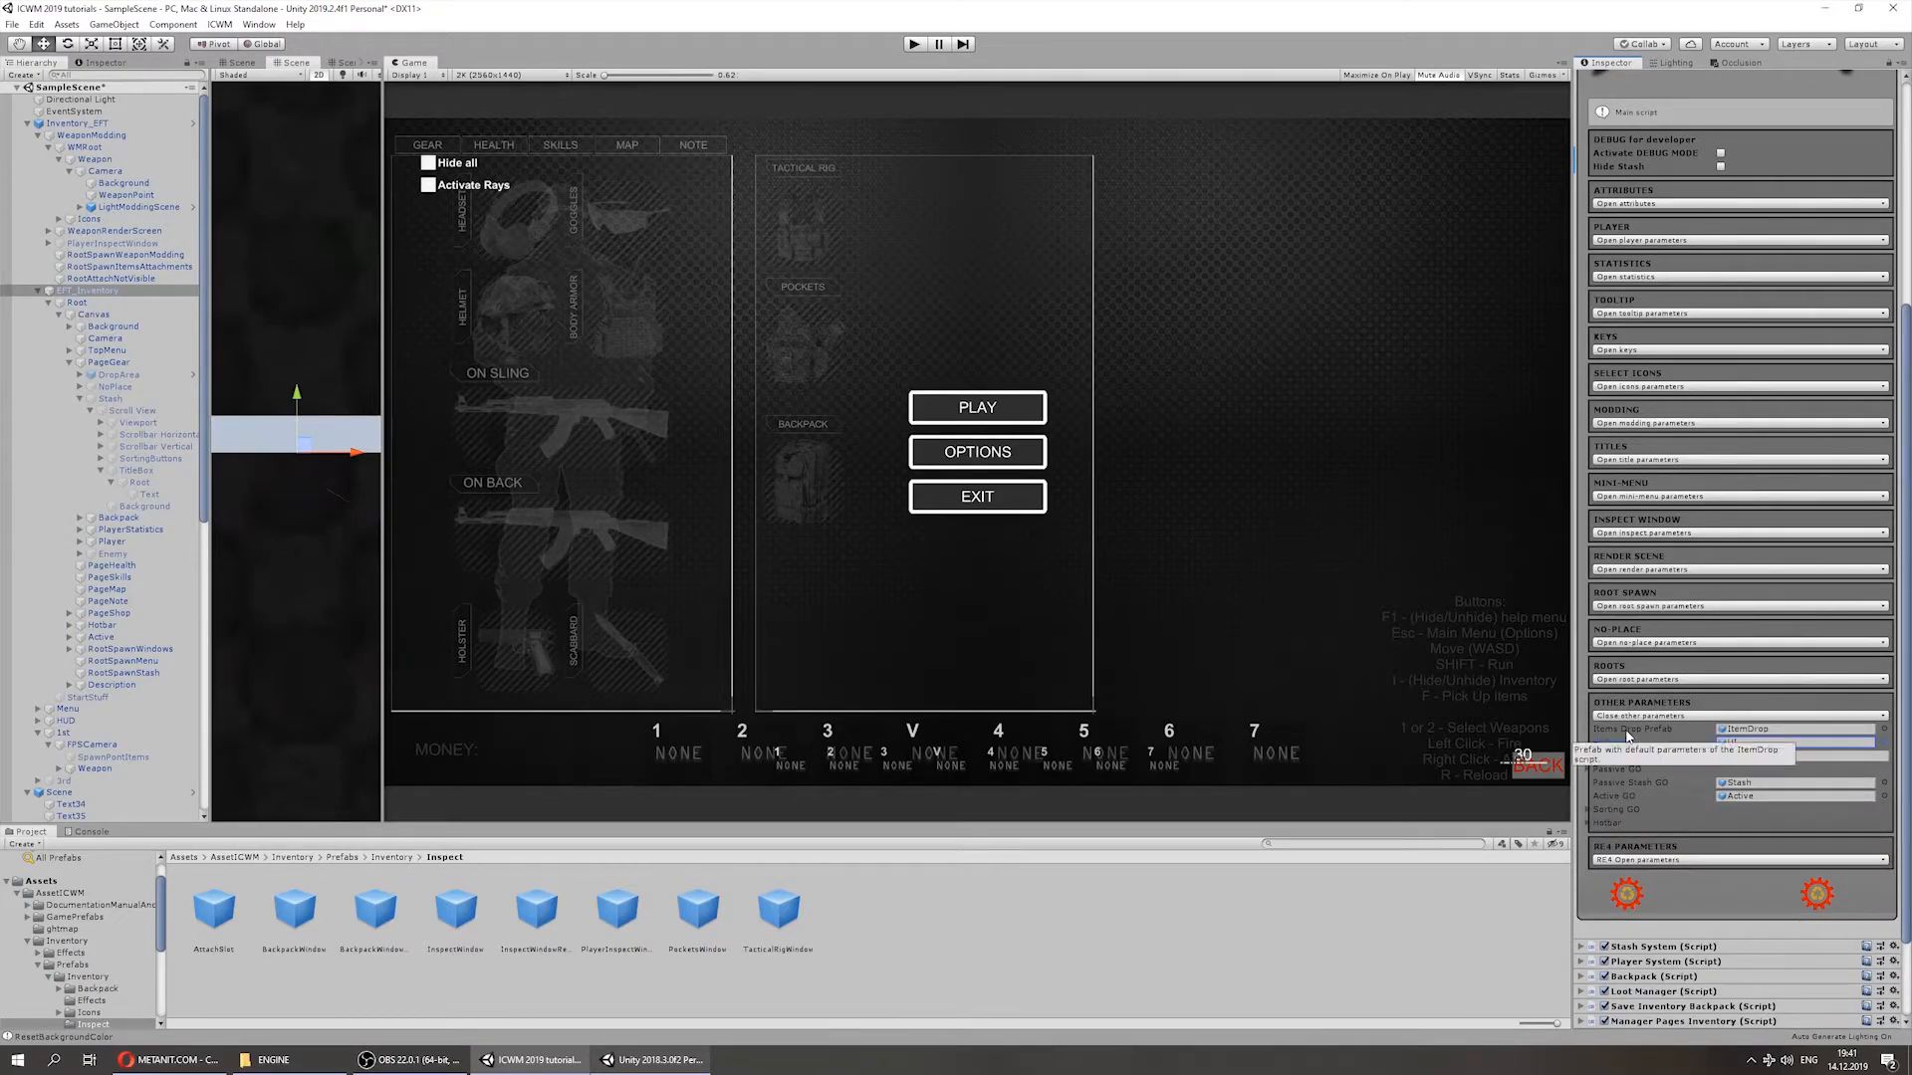
pyautogui.click(1745, 730)
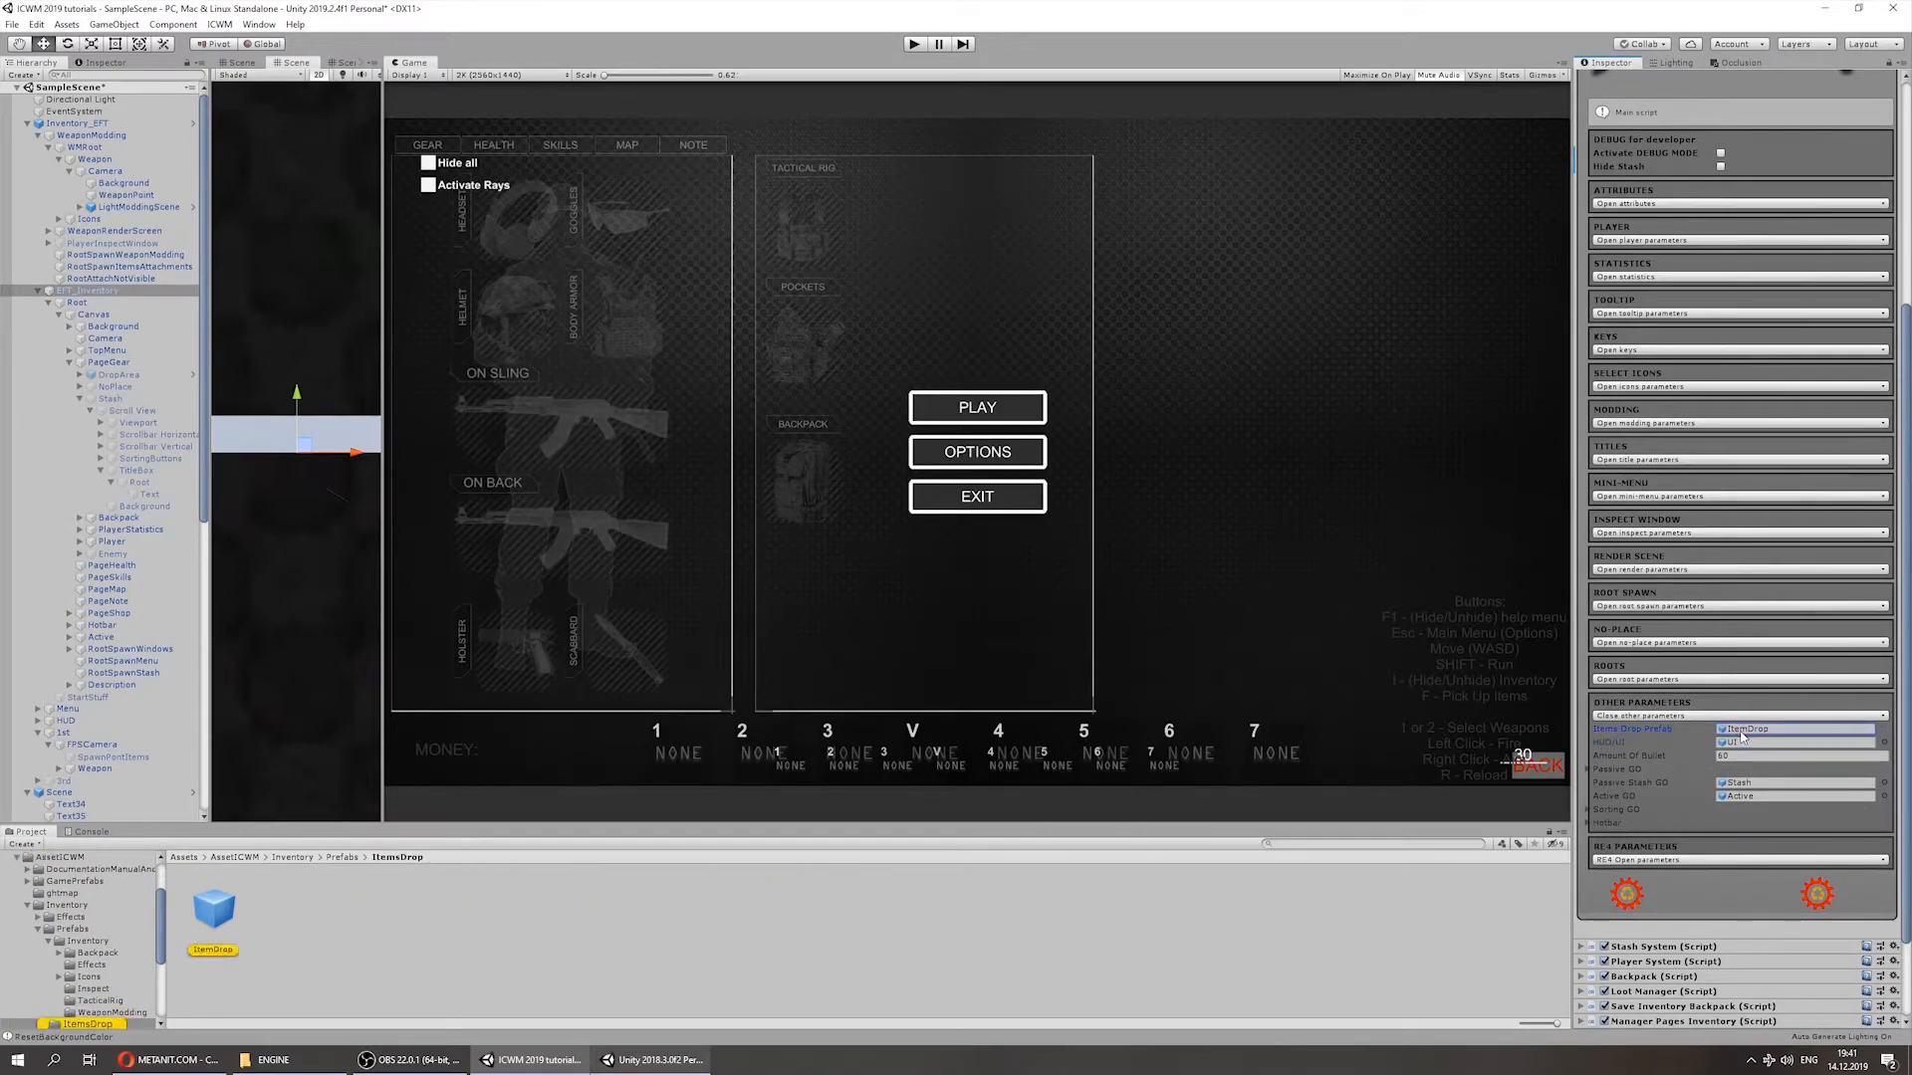
pyautogui.click(263, 936)
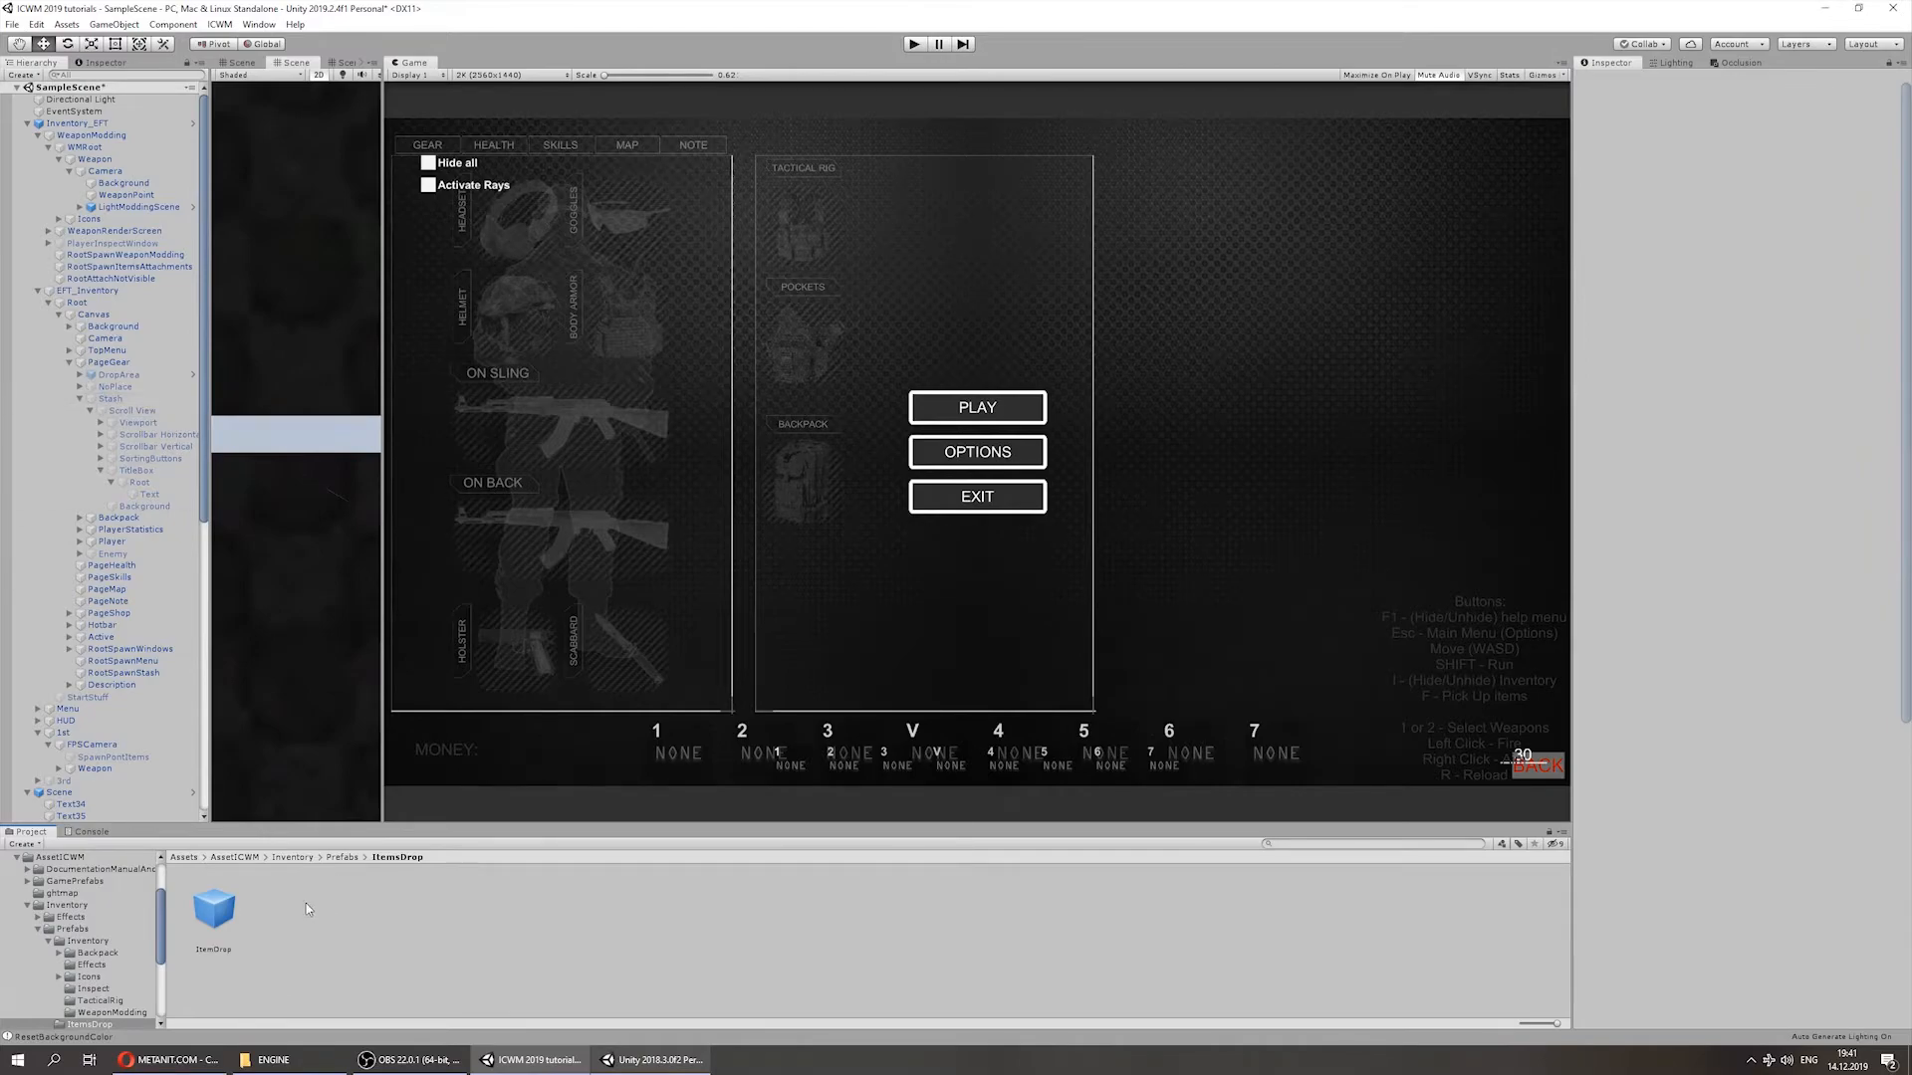
pyautogui.click(219, 924)
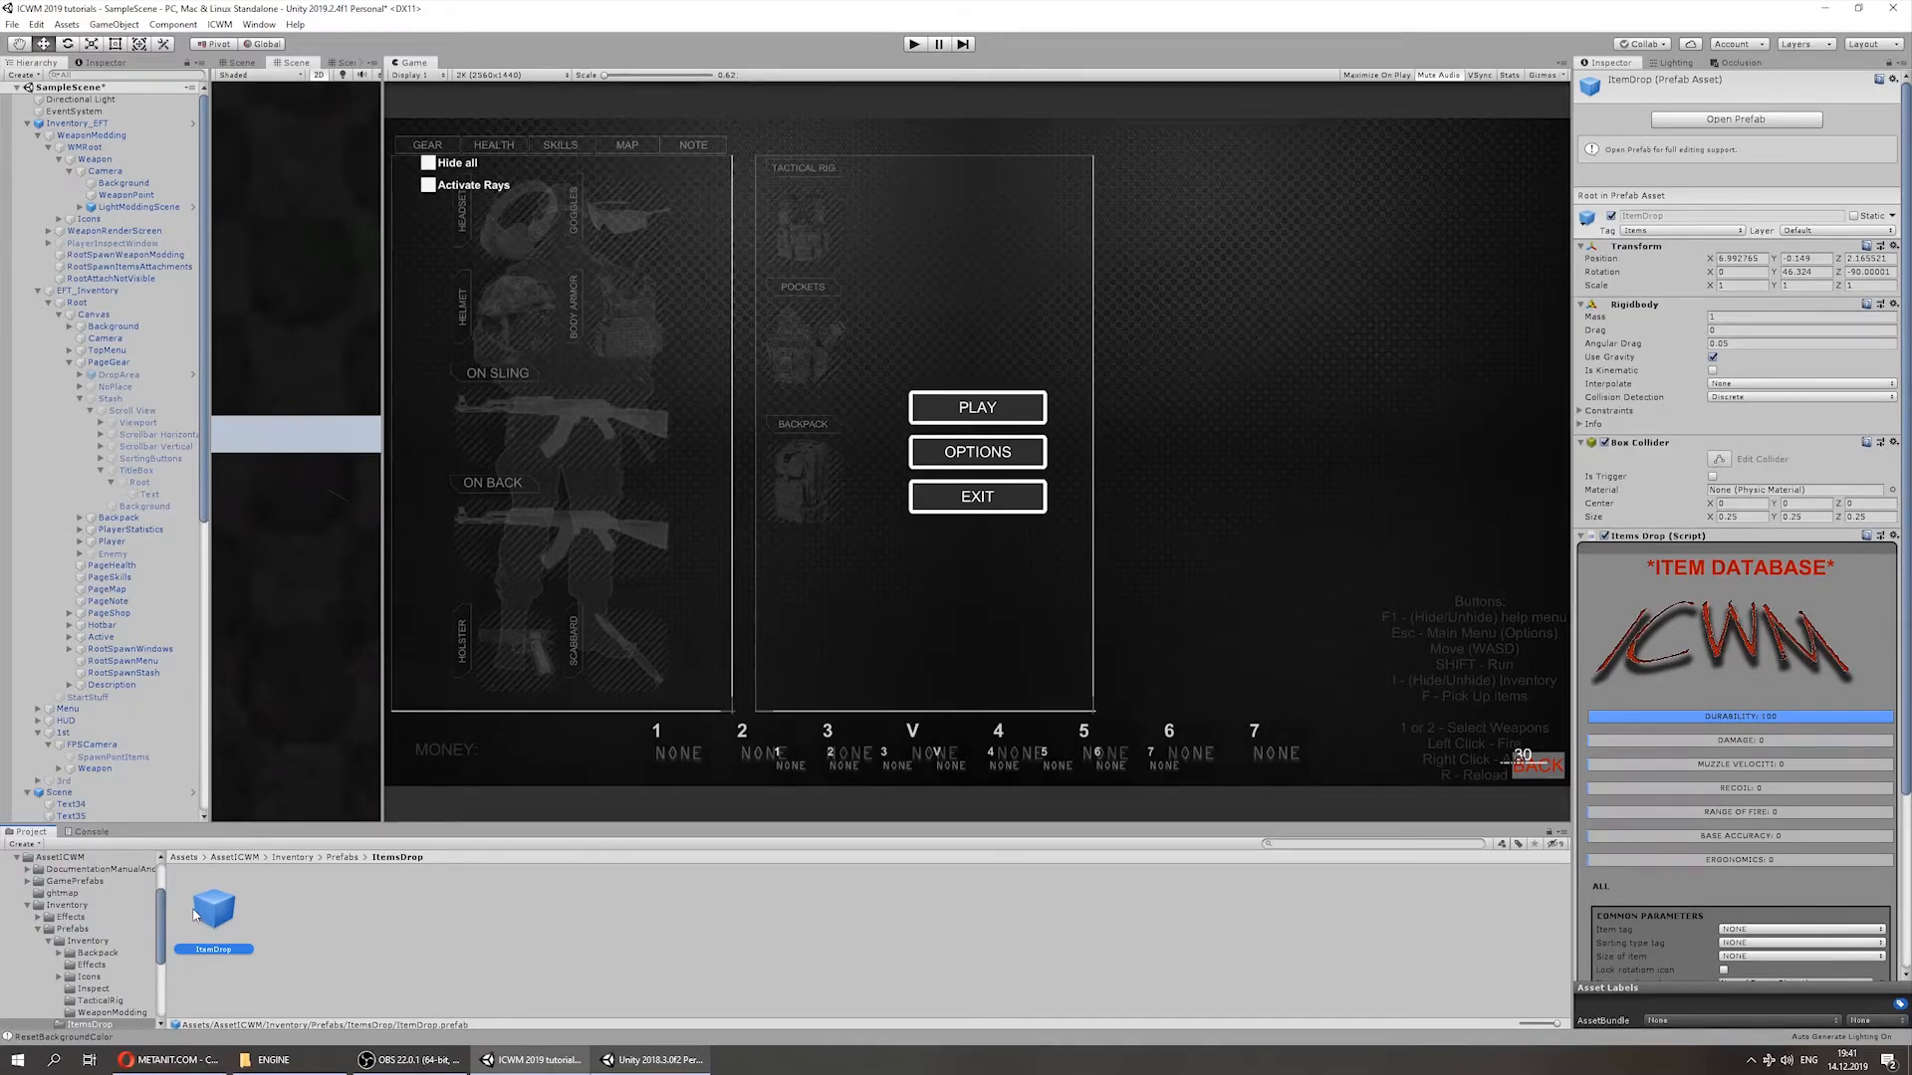
pyautogui.scroll(-5, 1698, 822)
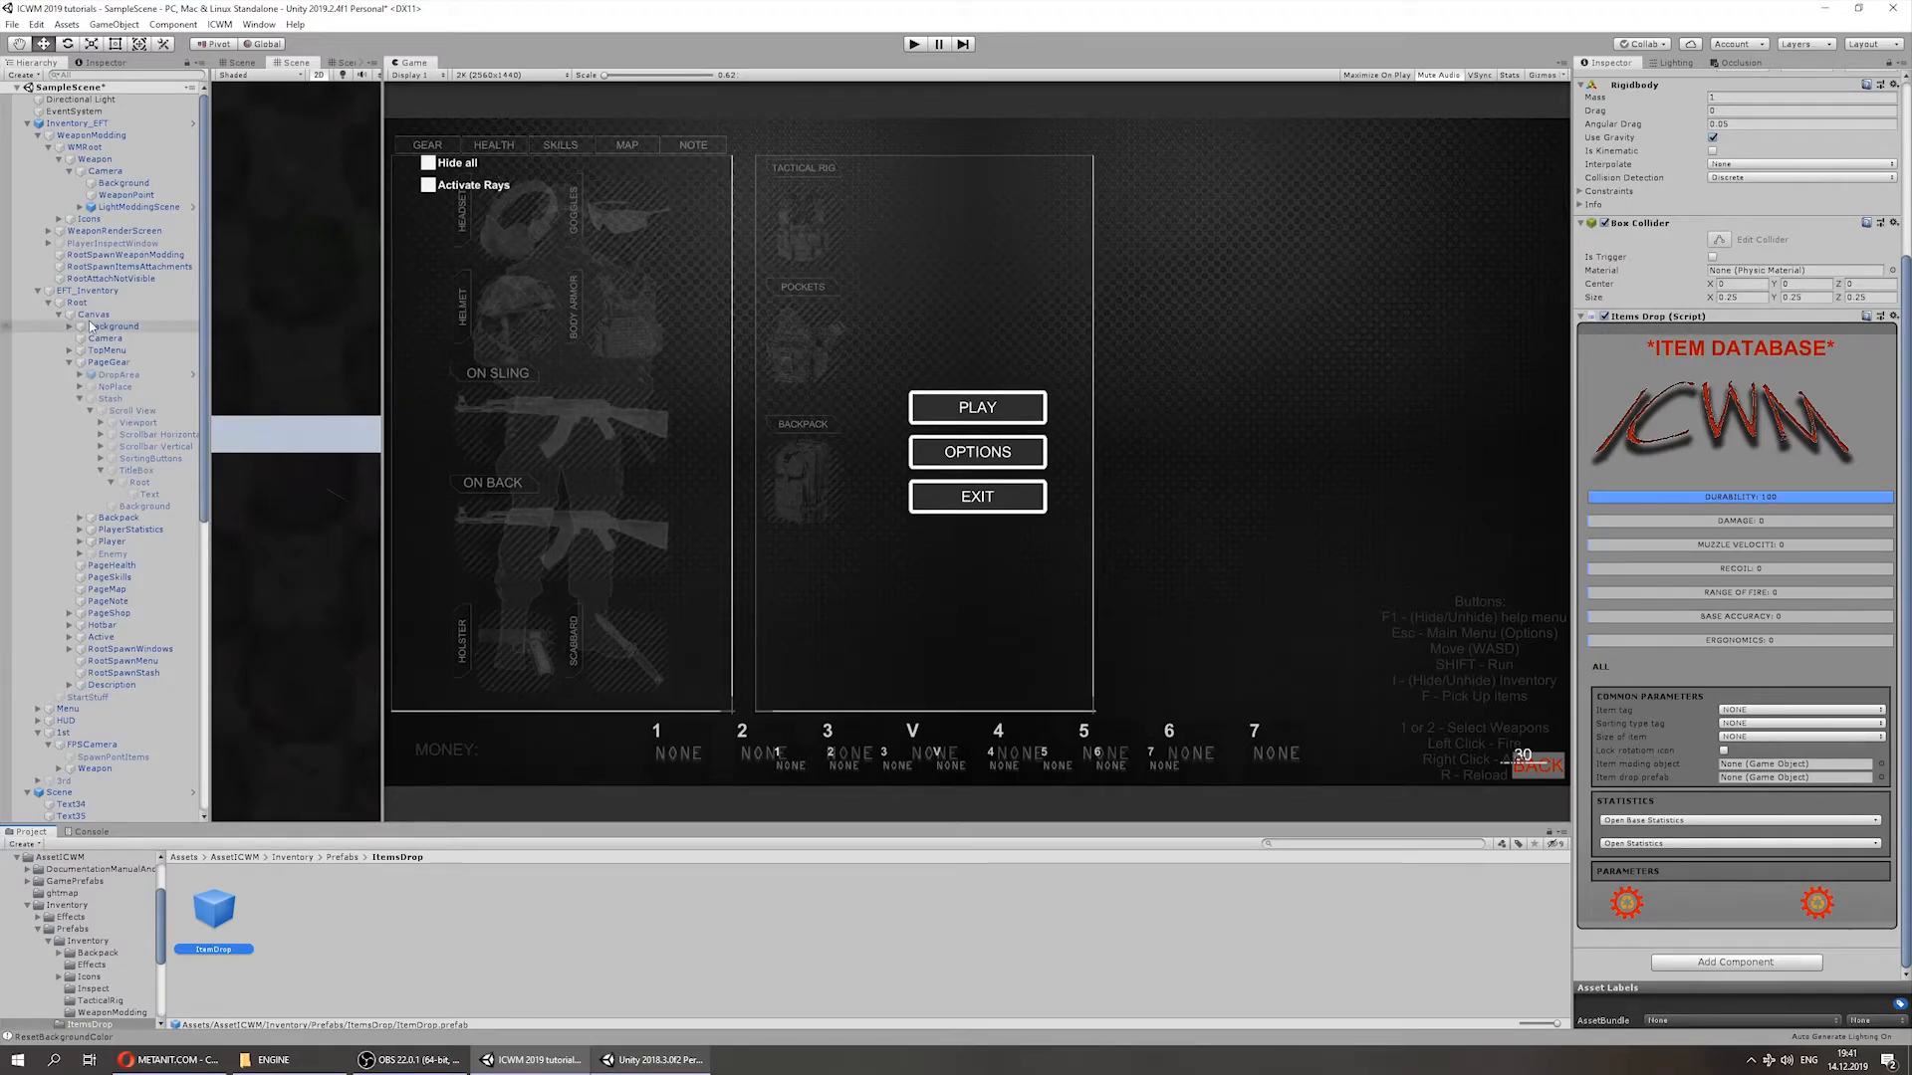
# Step: Return to EFT_Inventory's Other Parameters, locate the UI object assigned to the HUD field, and select Amount Of Bullet
pyautogui.click(87, 291)
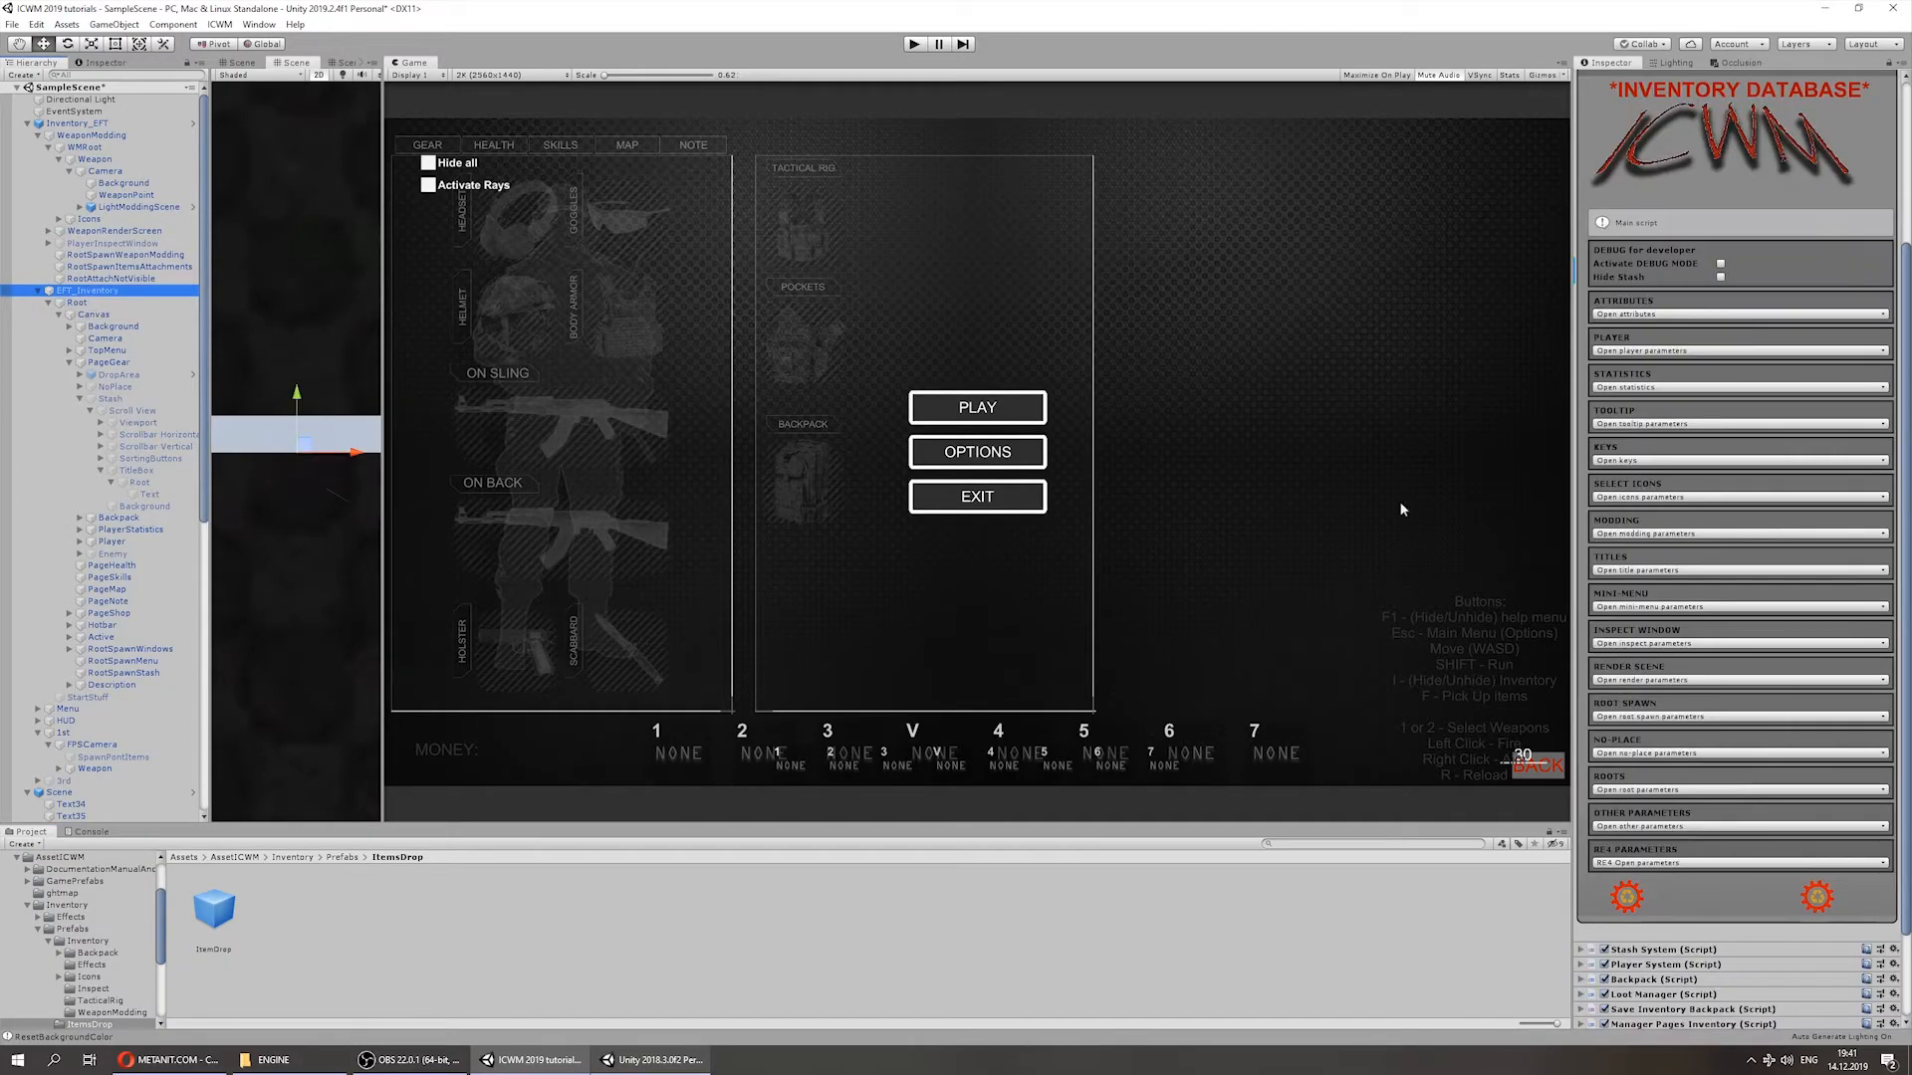
pyautogui.click(1623, 826)
pyautogui.scroll(-5, 1618, 757)
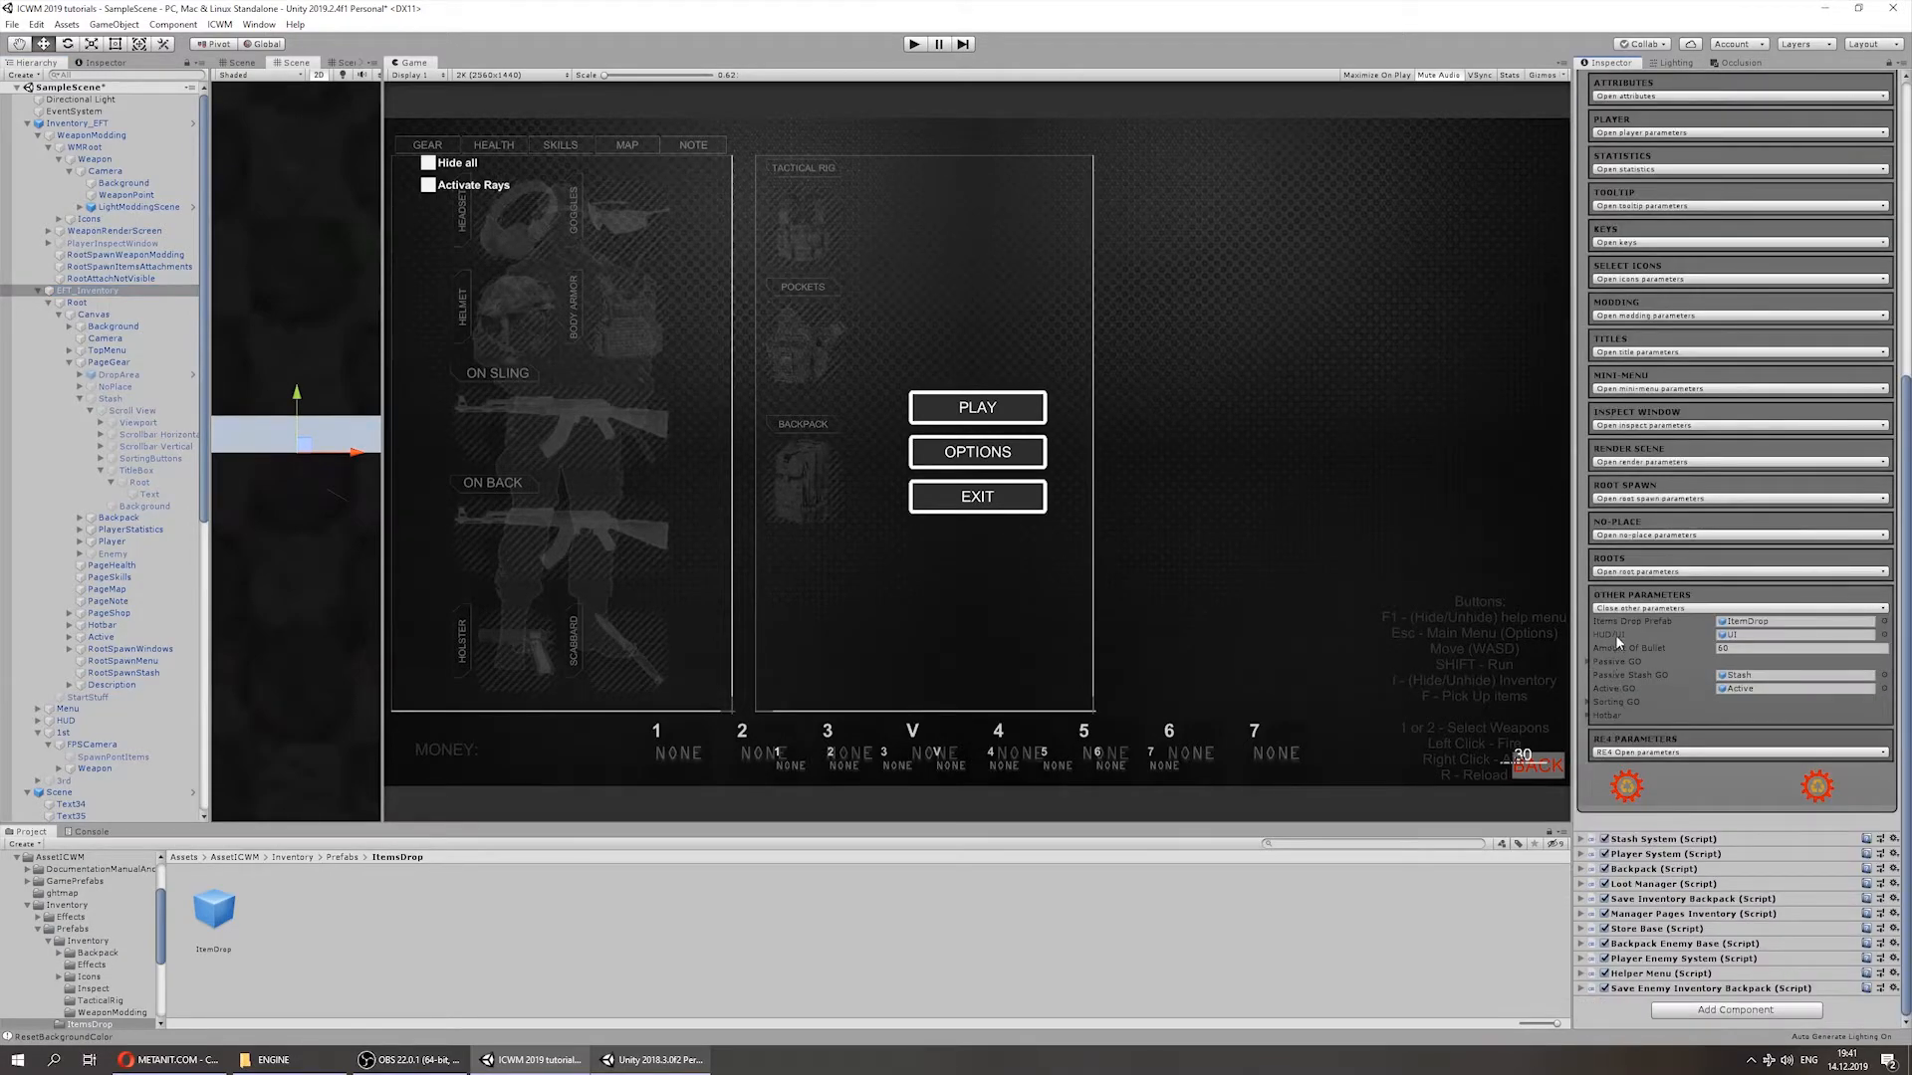
pyautogui.click(1744, 635)
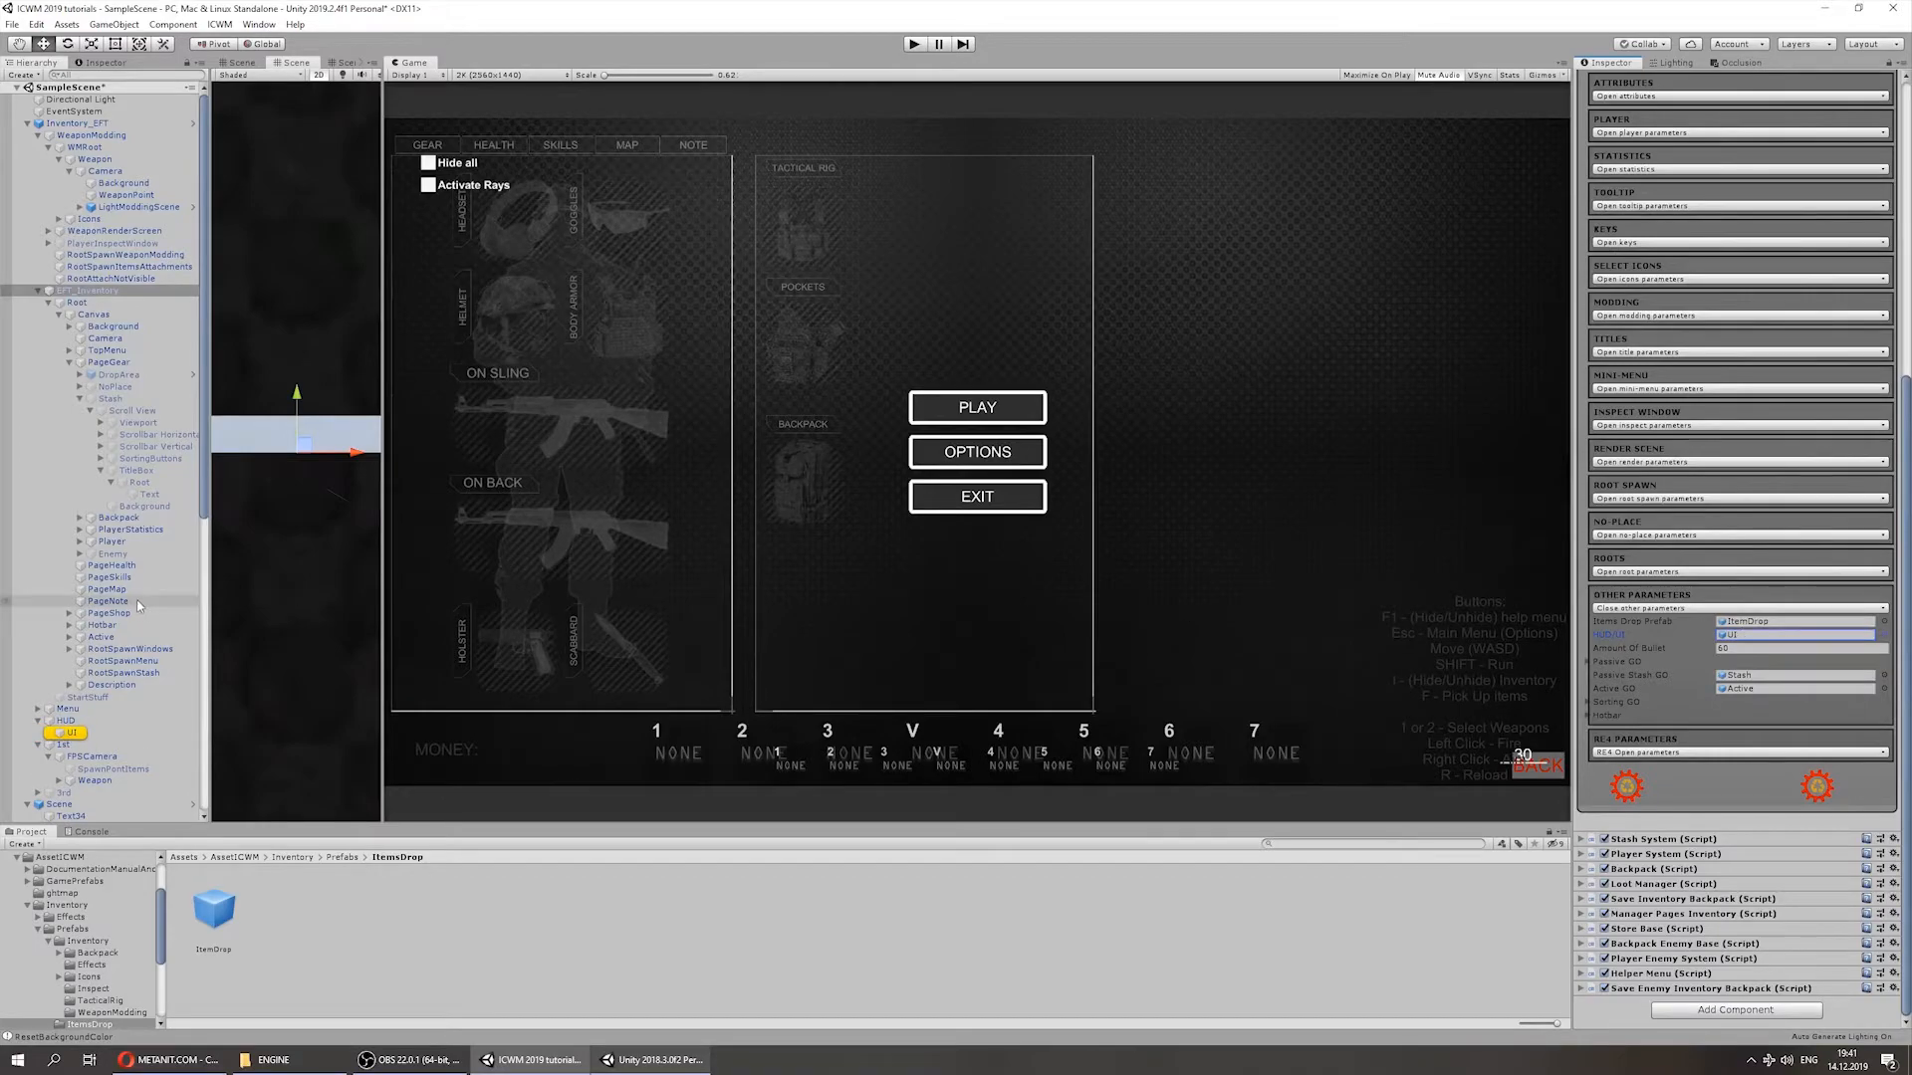
pyautogui.click(1629, 649)
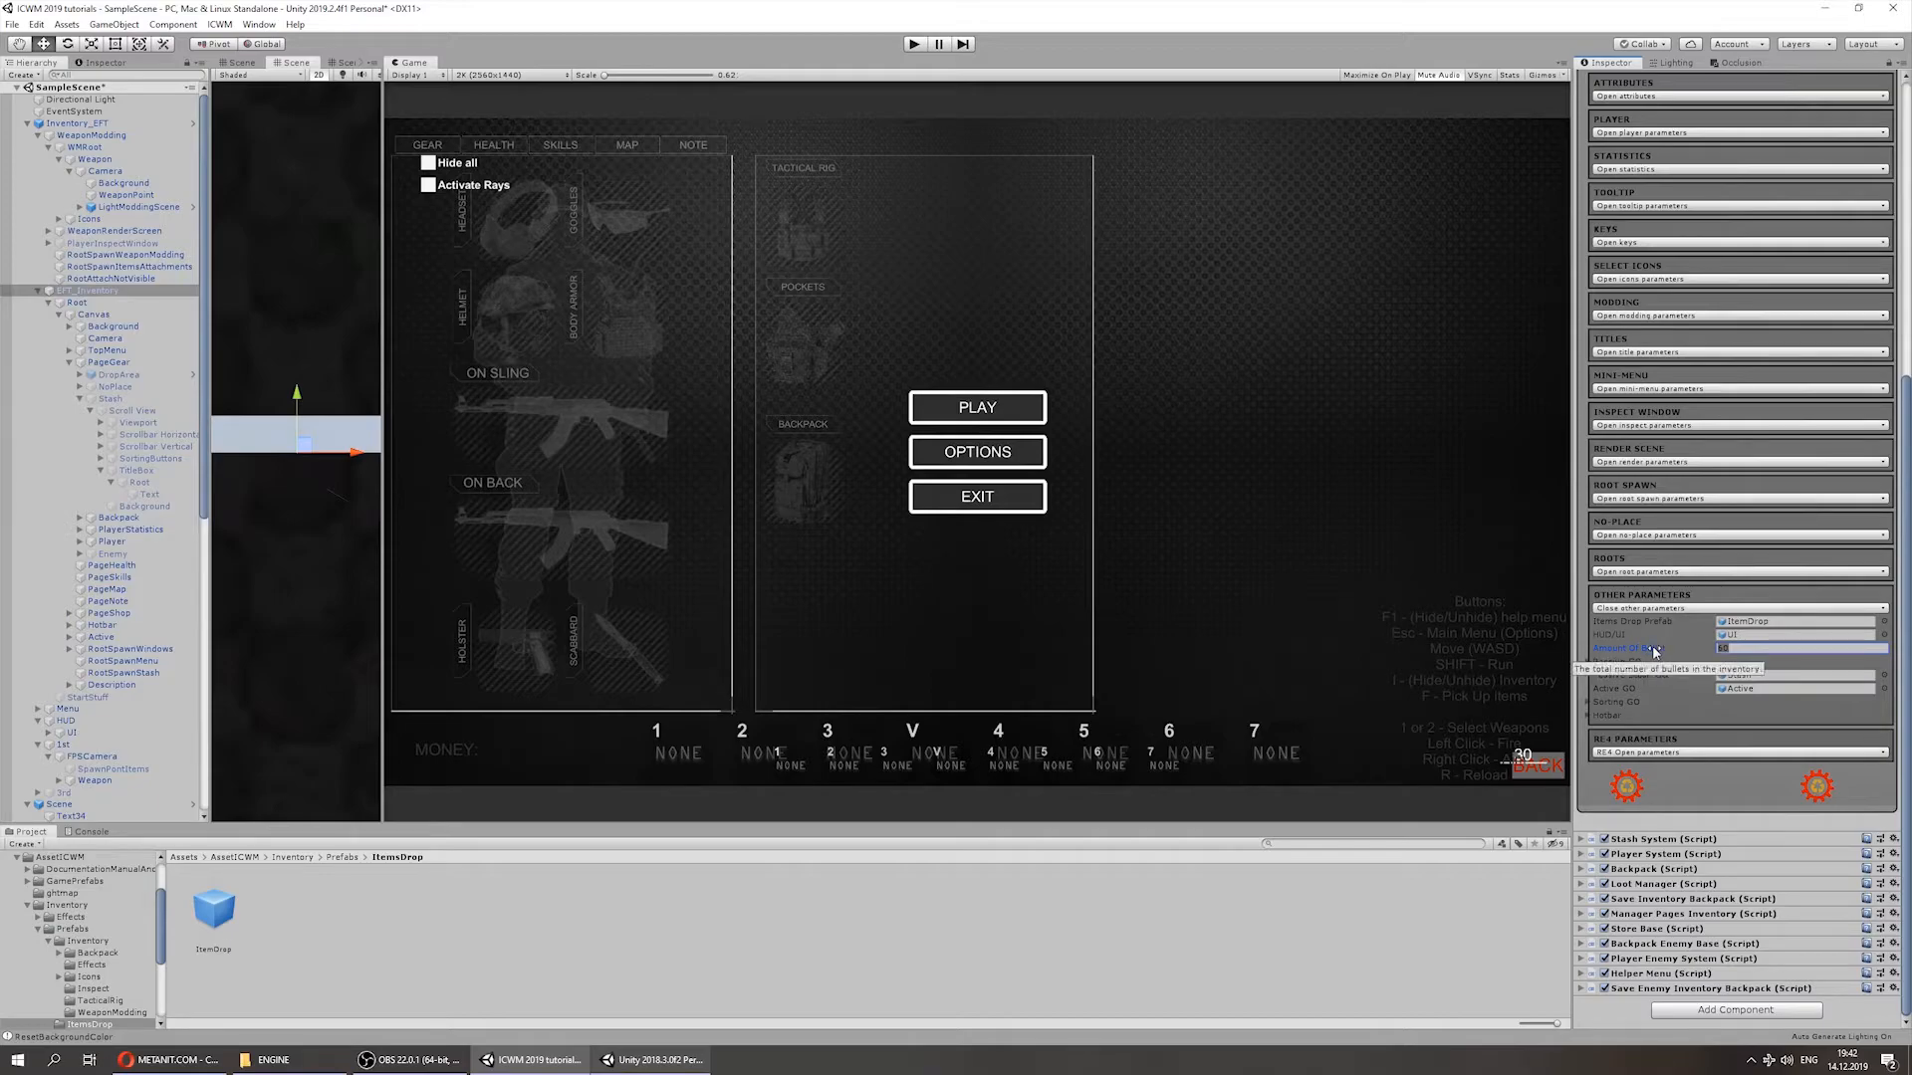
# Step: Expand the Passive GO list, locate its assigned objects including TopMenu, PlayerStatistics, PageShop, Backpack and Hotbar, and collapse the list
pyautogui.click(1587, 661)
pyautogui.click(1741, 675)
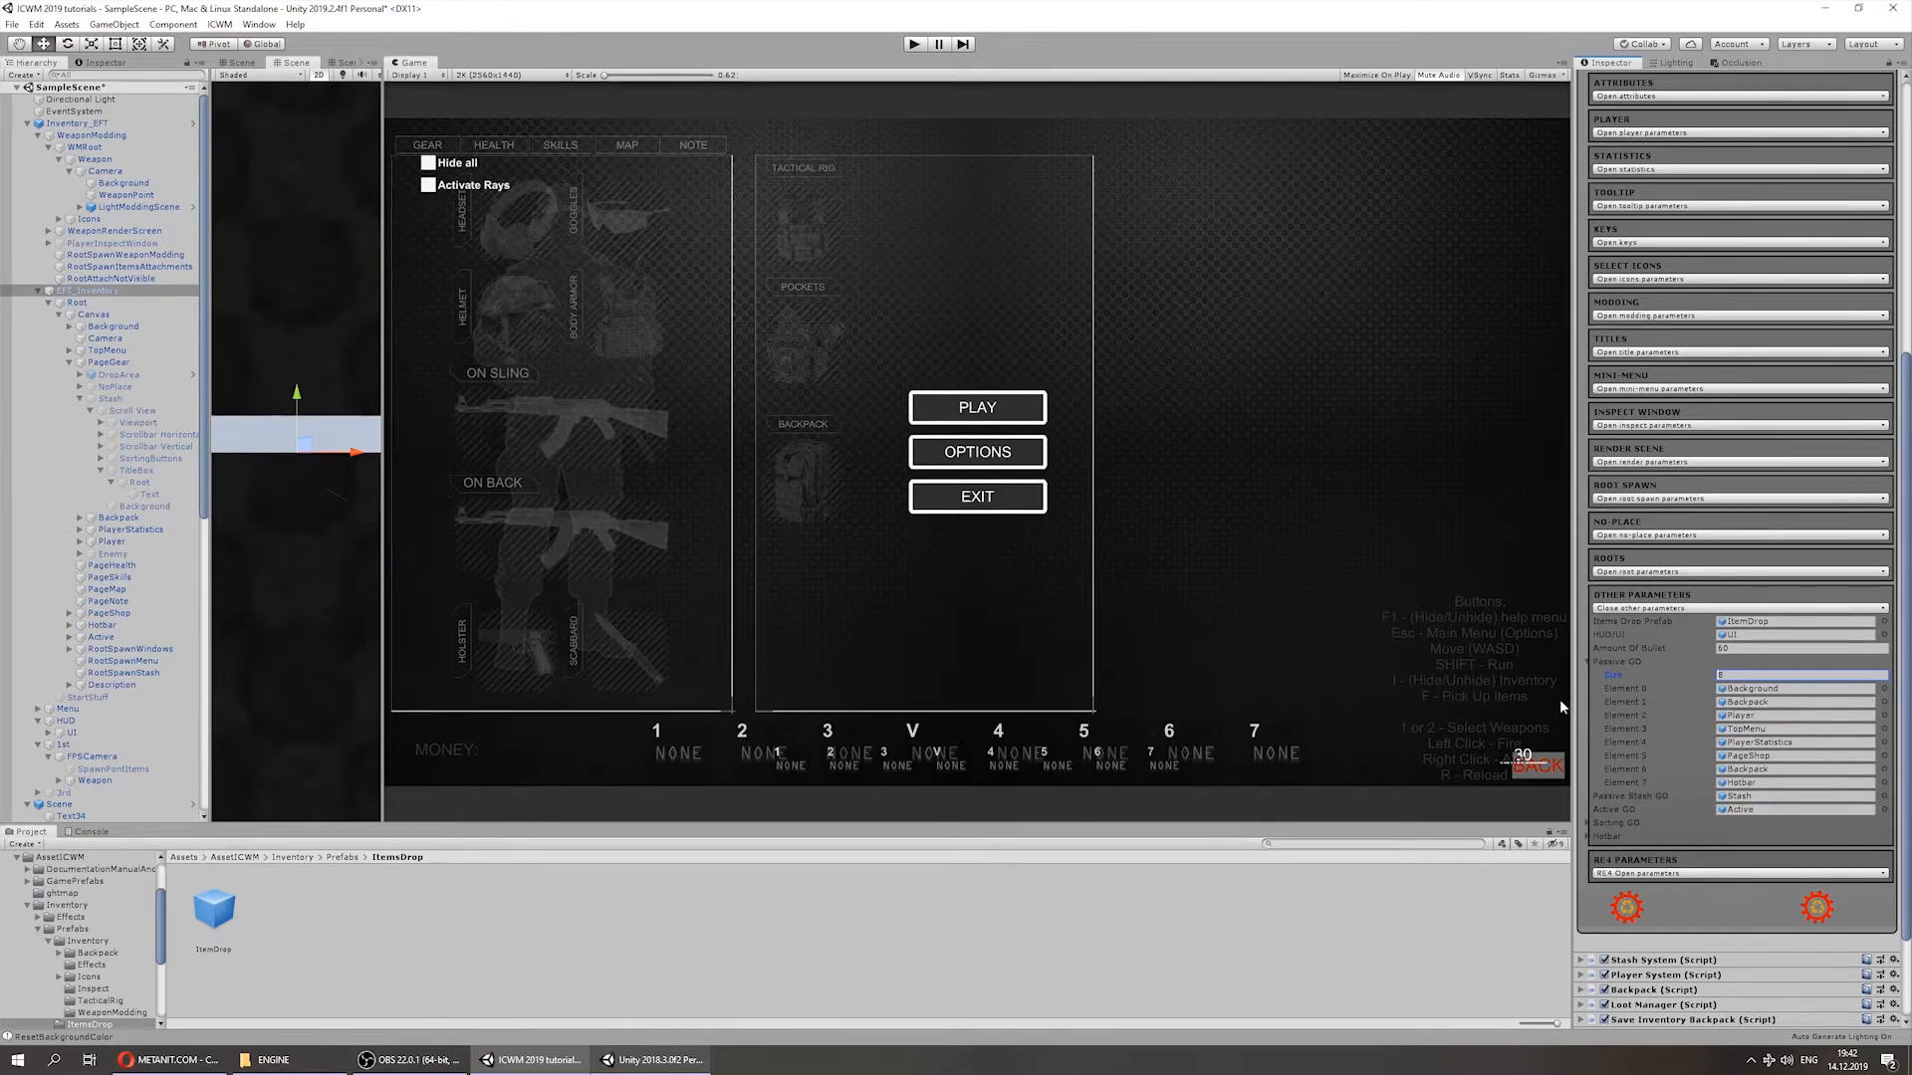
pyautogui.click(79, 398)
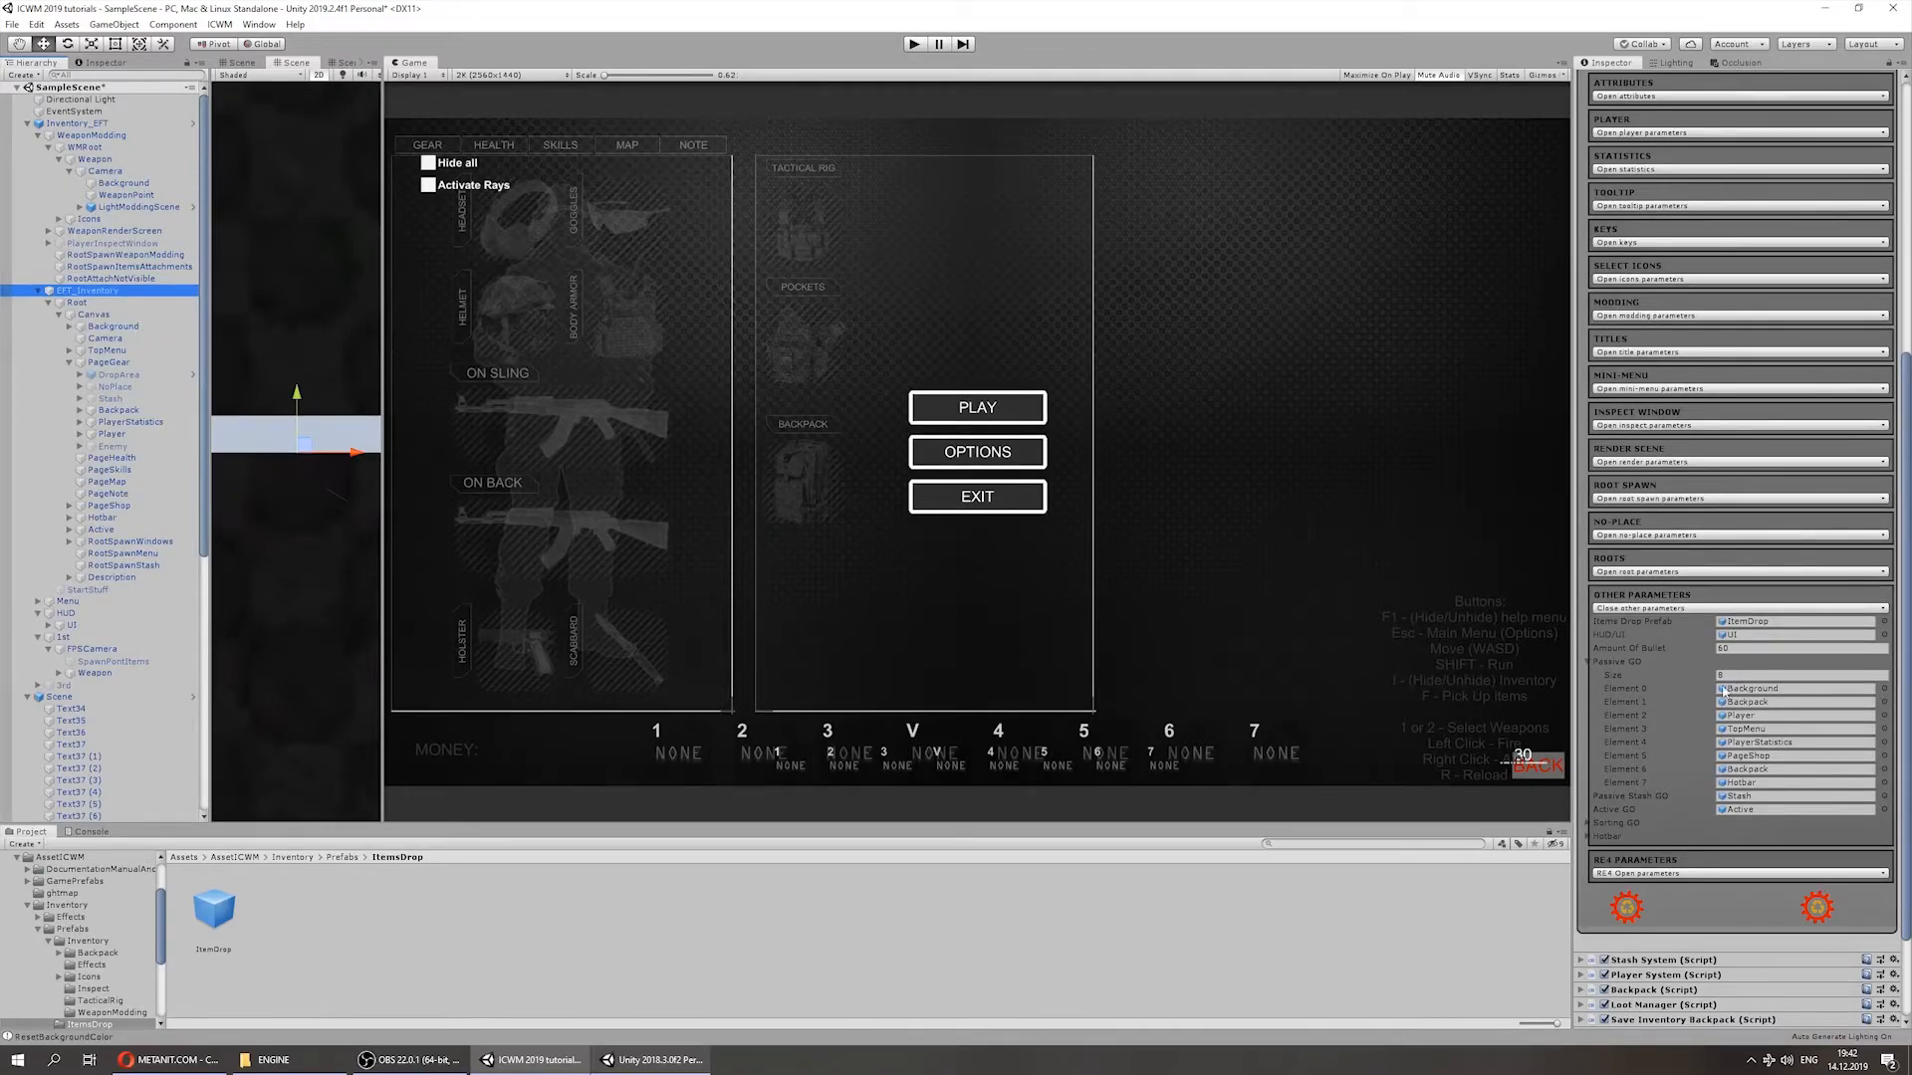
pyautogui.click(1758, 729)
pyautogui.click(1750, 742)
pyautogui.click(1749, 756)
pyautogui.click(1748, 768)
pyautogui.click(1742, 783)
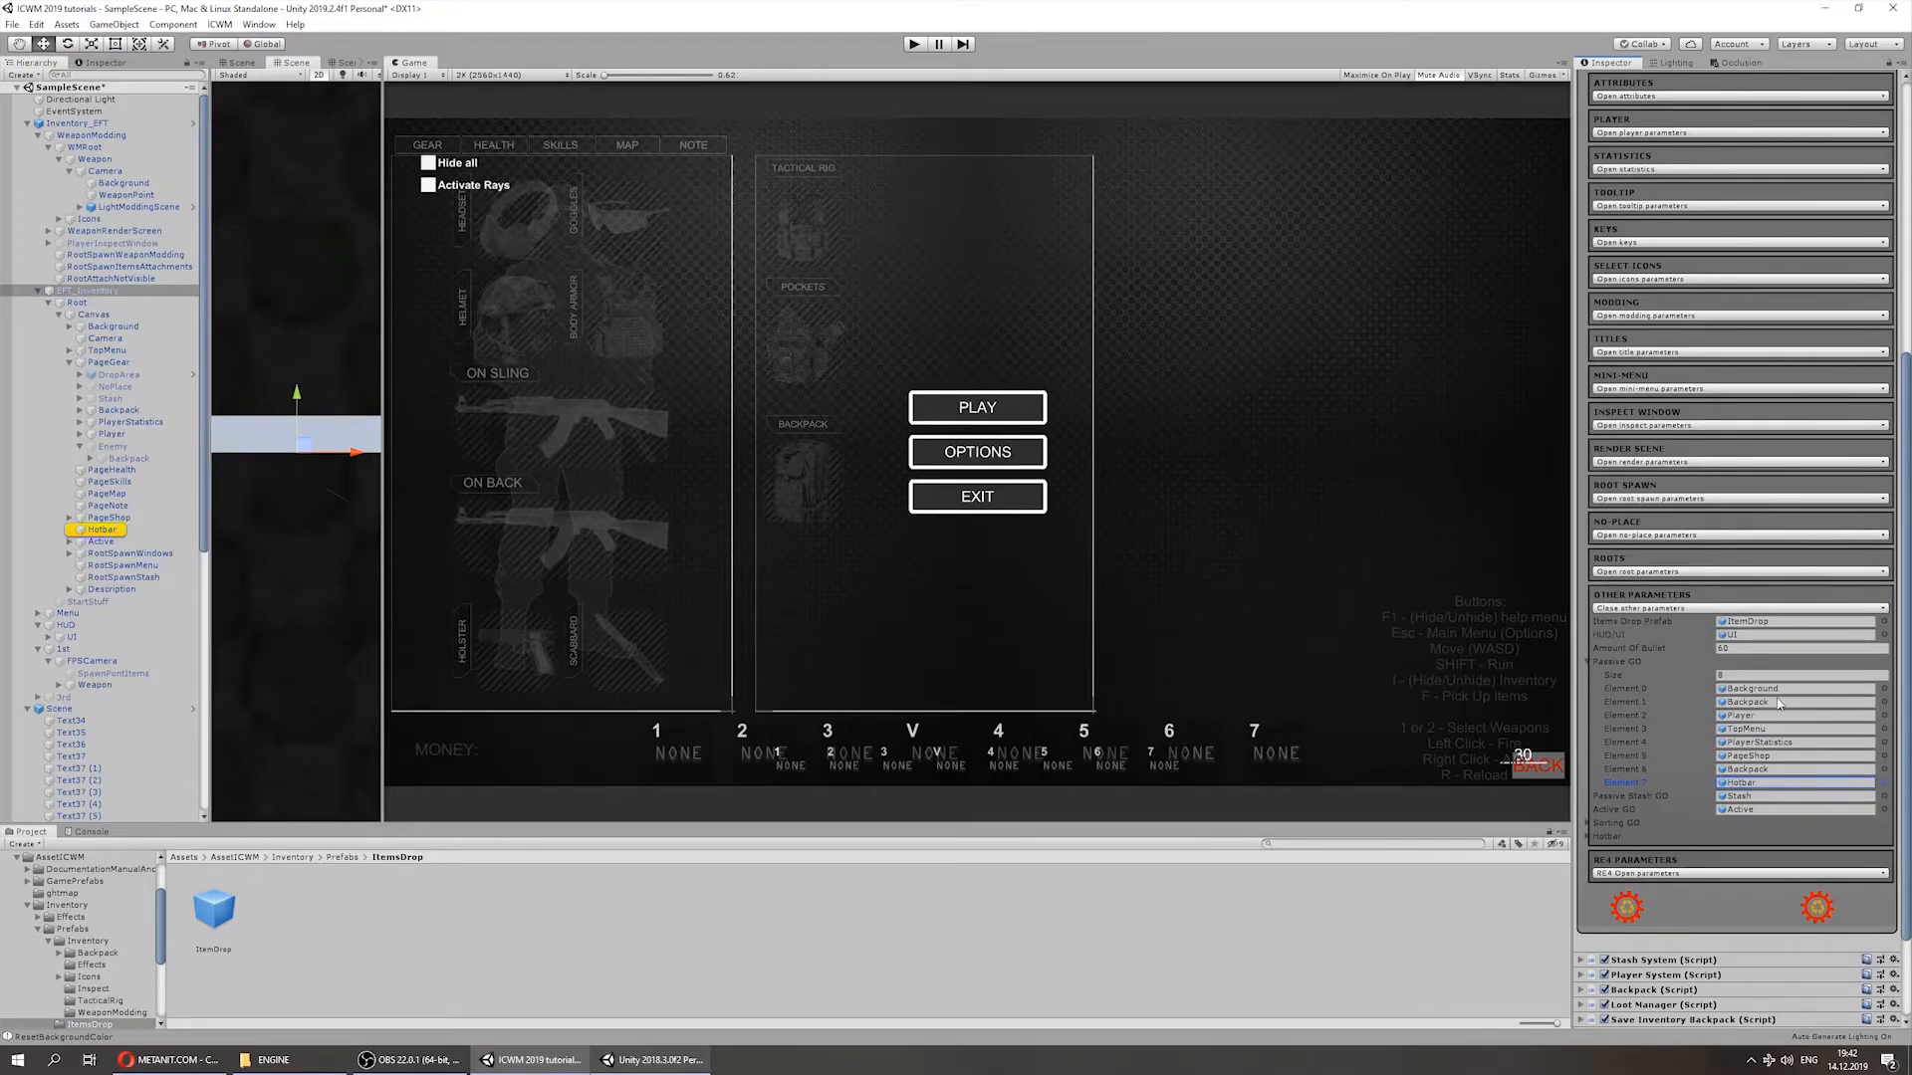
pyautogui.click(1589, 662)
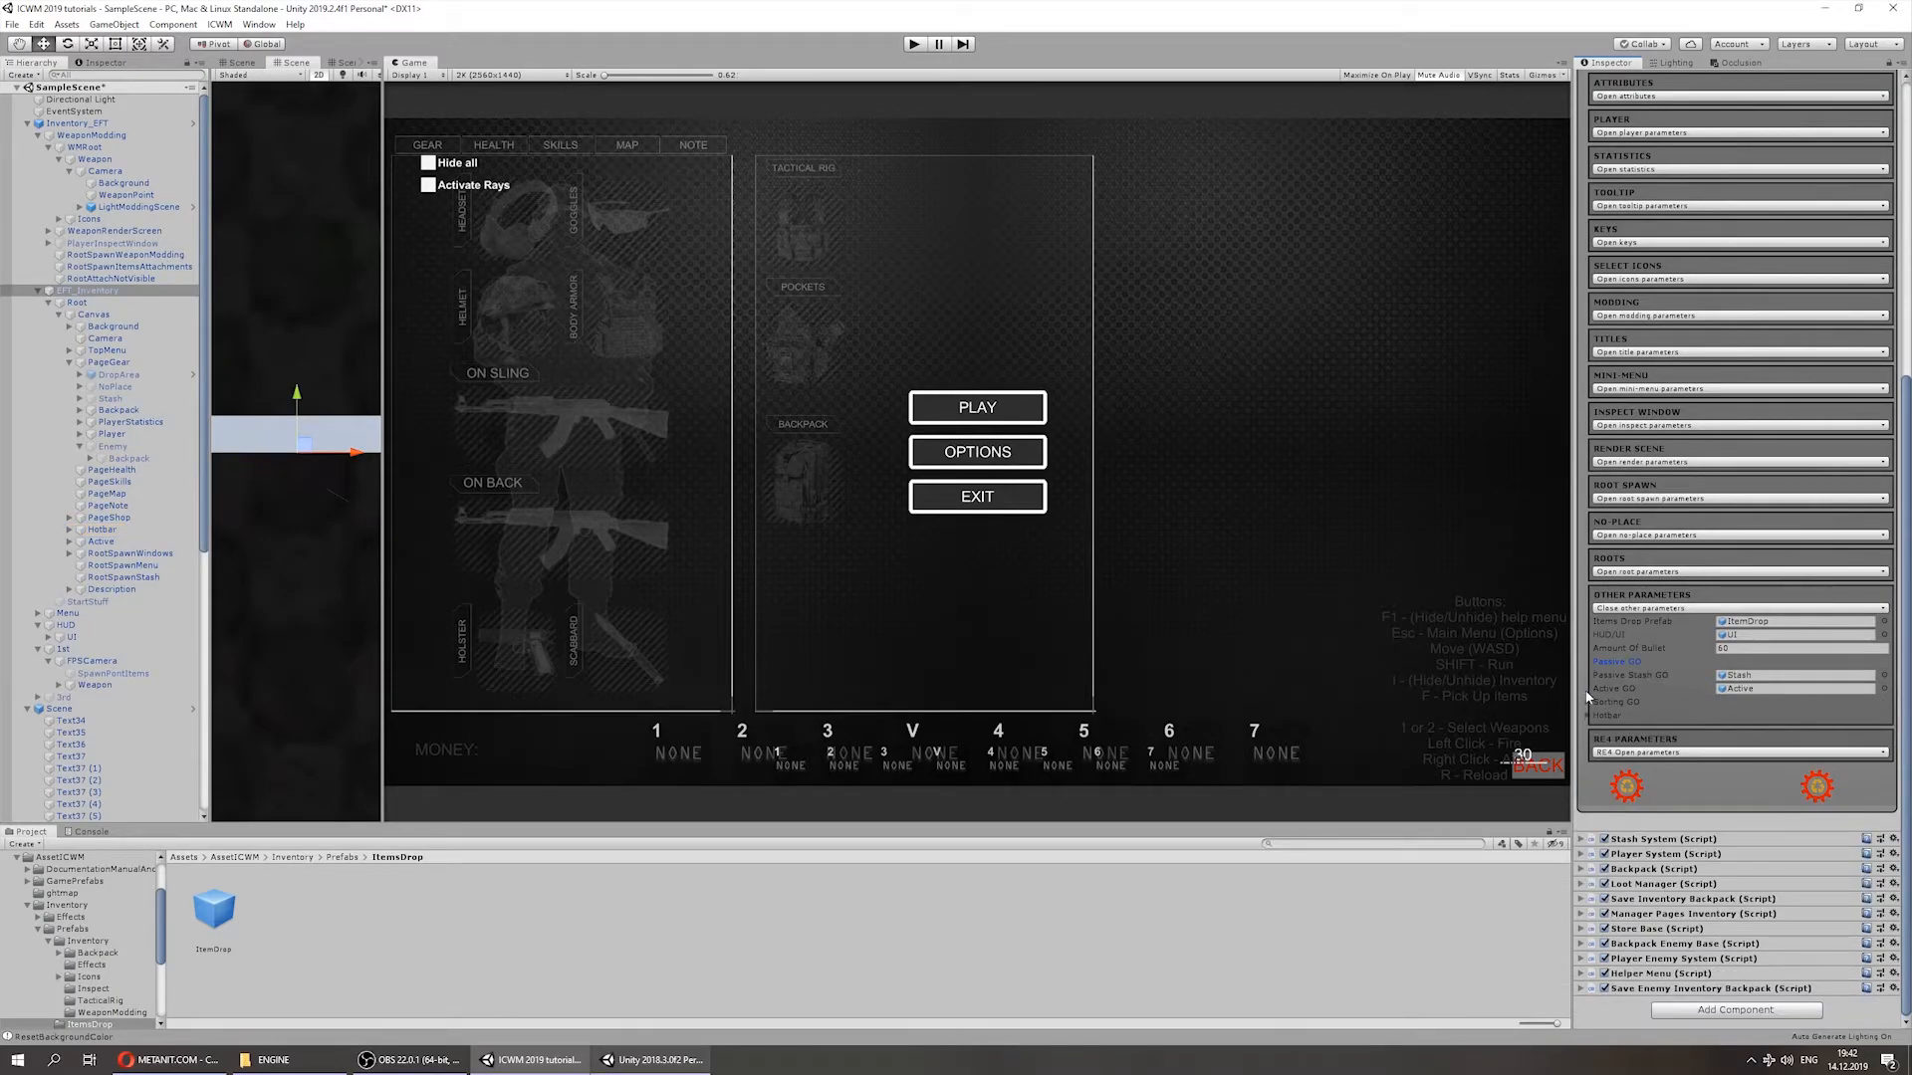
# Step: Locate the object assigned to Active GO, and locate both SortingButtons objects in the expanded Sorting GO list
pyautogui.click(1740, 689)
pyautogui.click(1589, 703)
pyautogui.click(1752, 742)
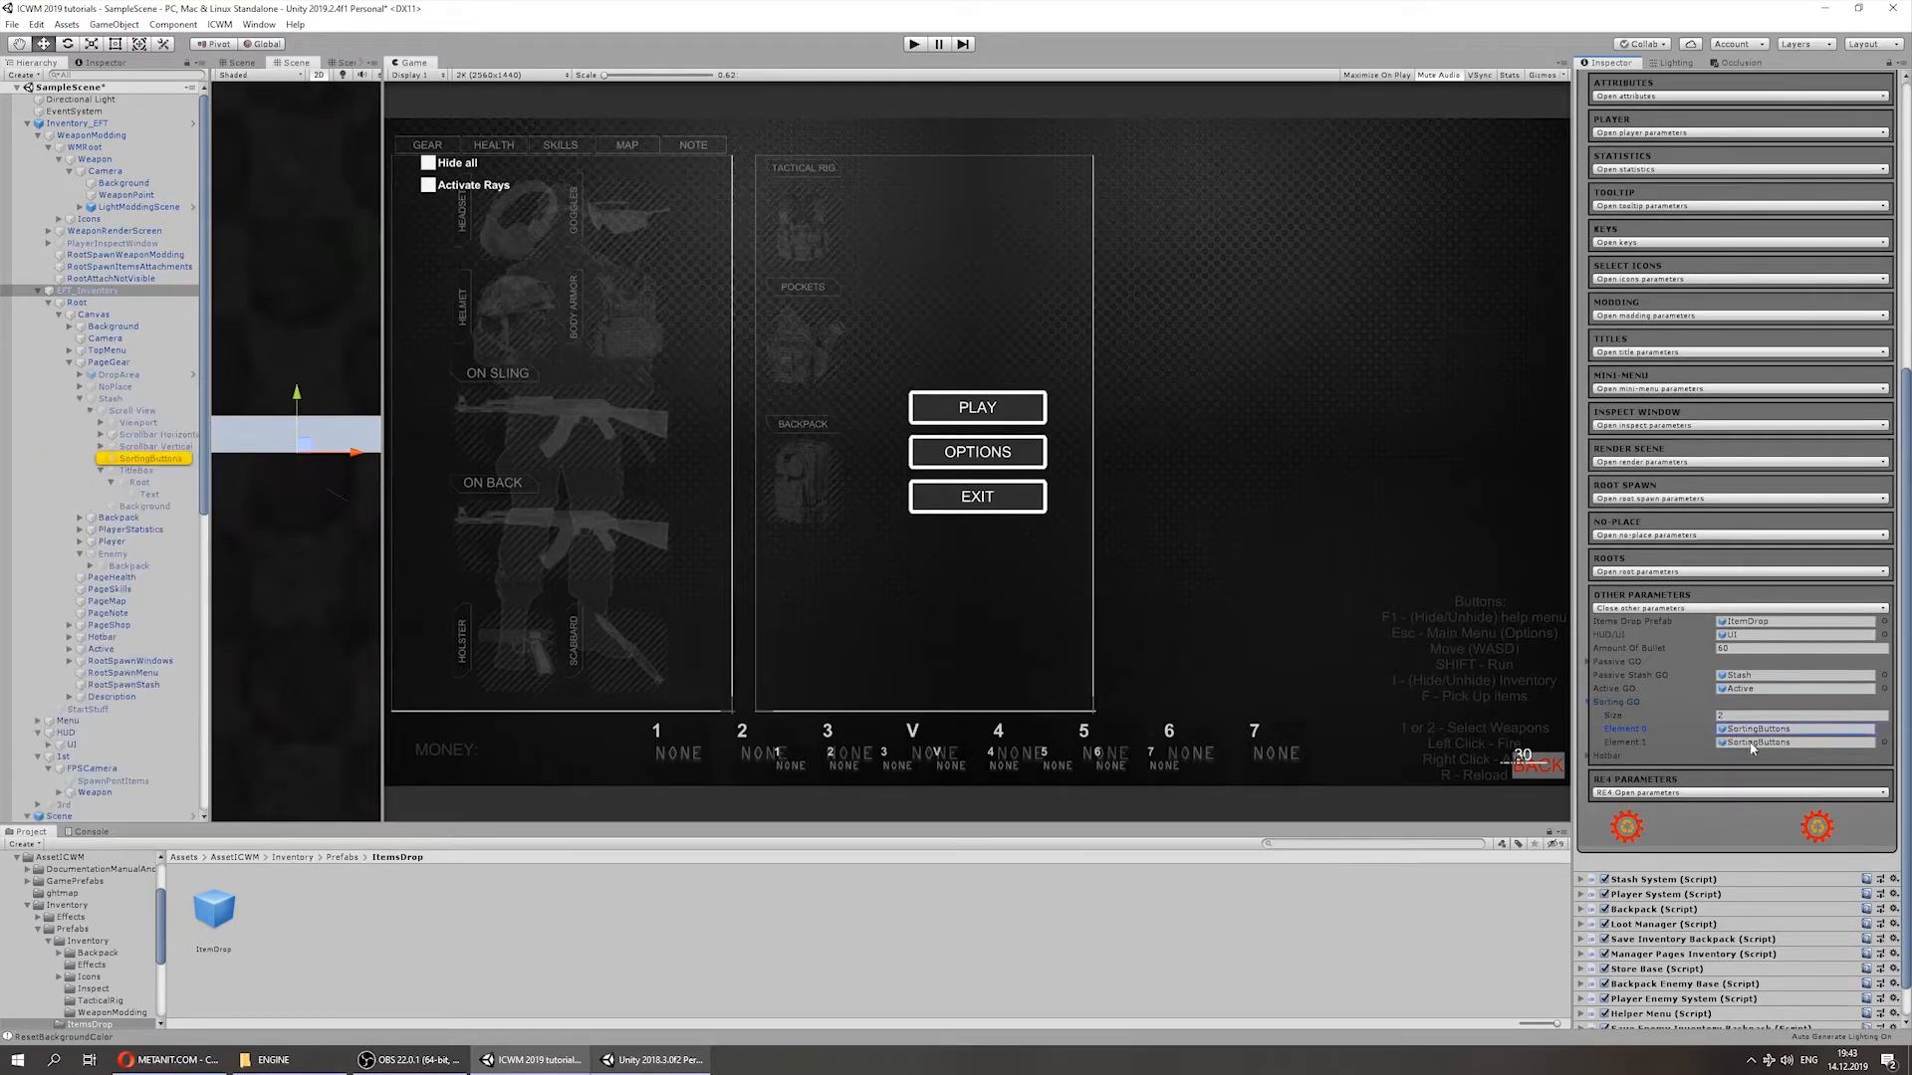
pyautogui.click(1753, 728)
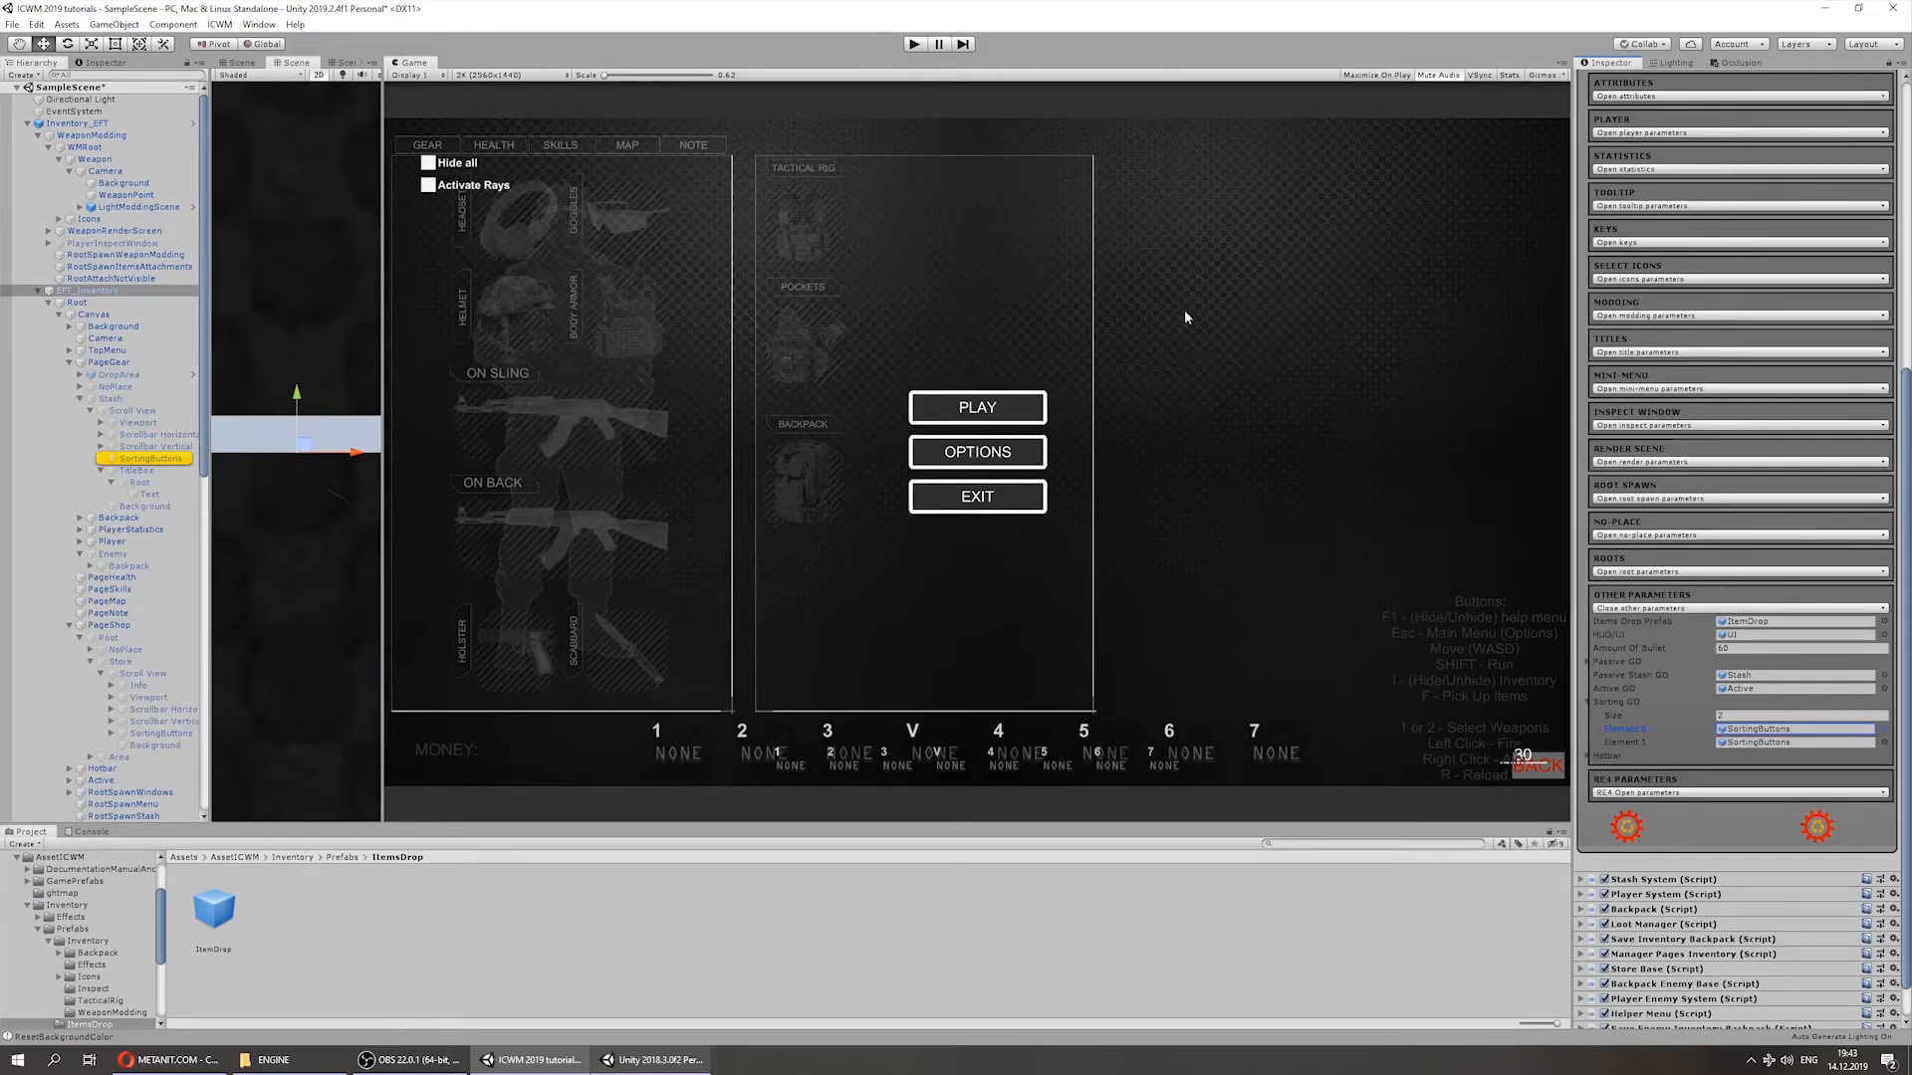
# Step: Run the game, unhide the stash in the Inventory Base debug options, and open the in-game inventory
pyautogui.click(916, 45)
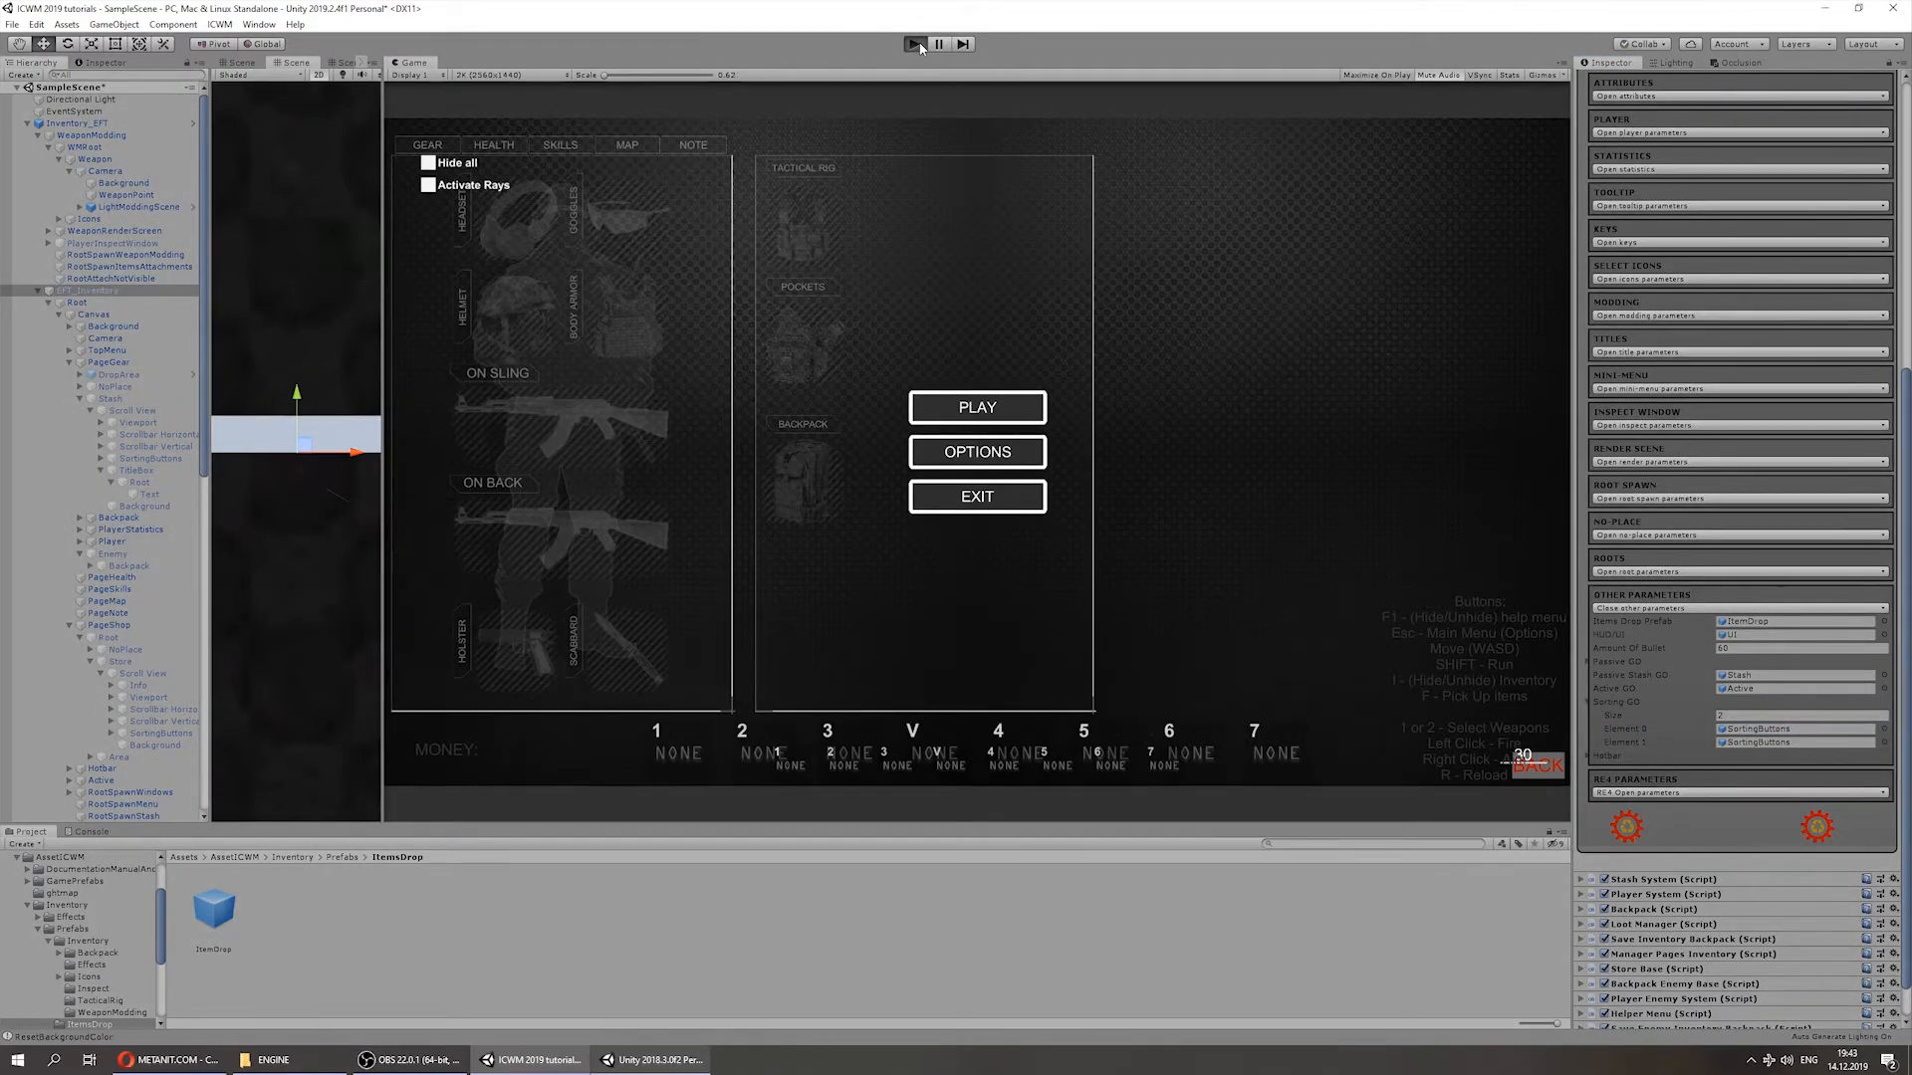
pyautogui.press('Escape')
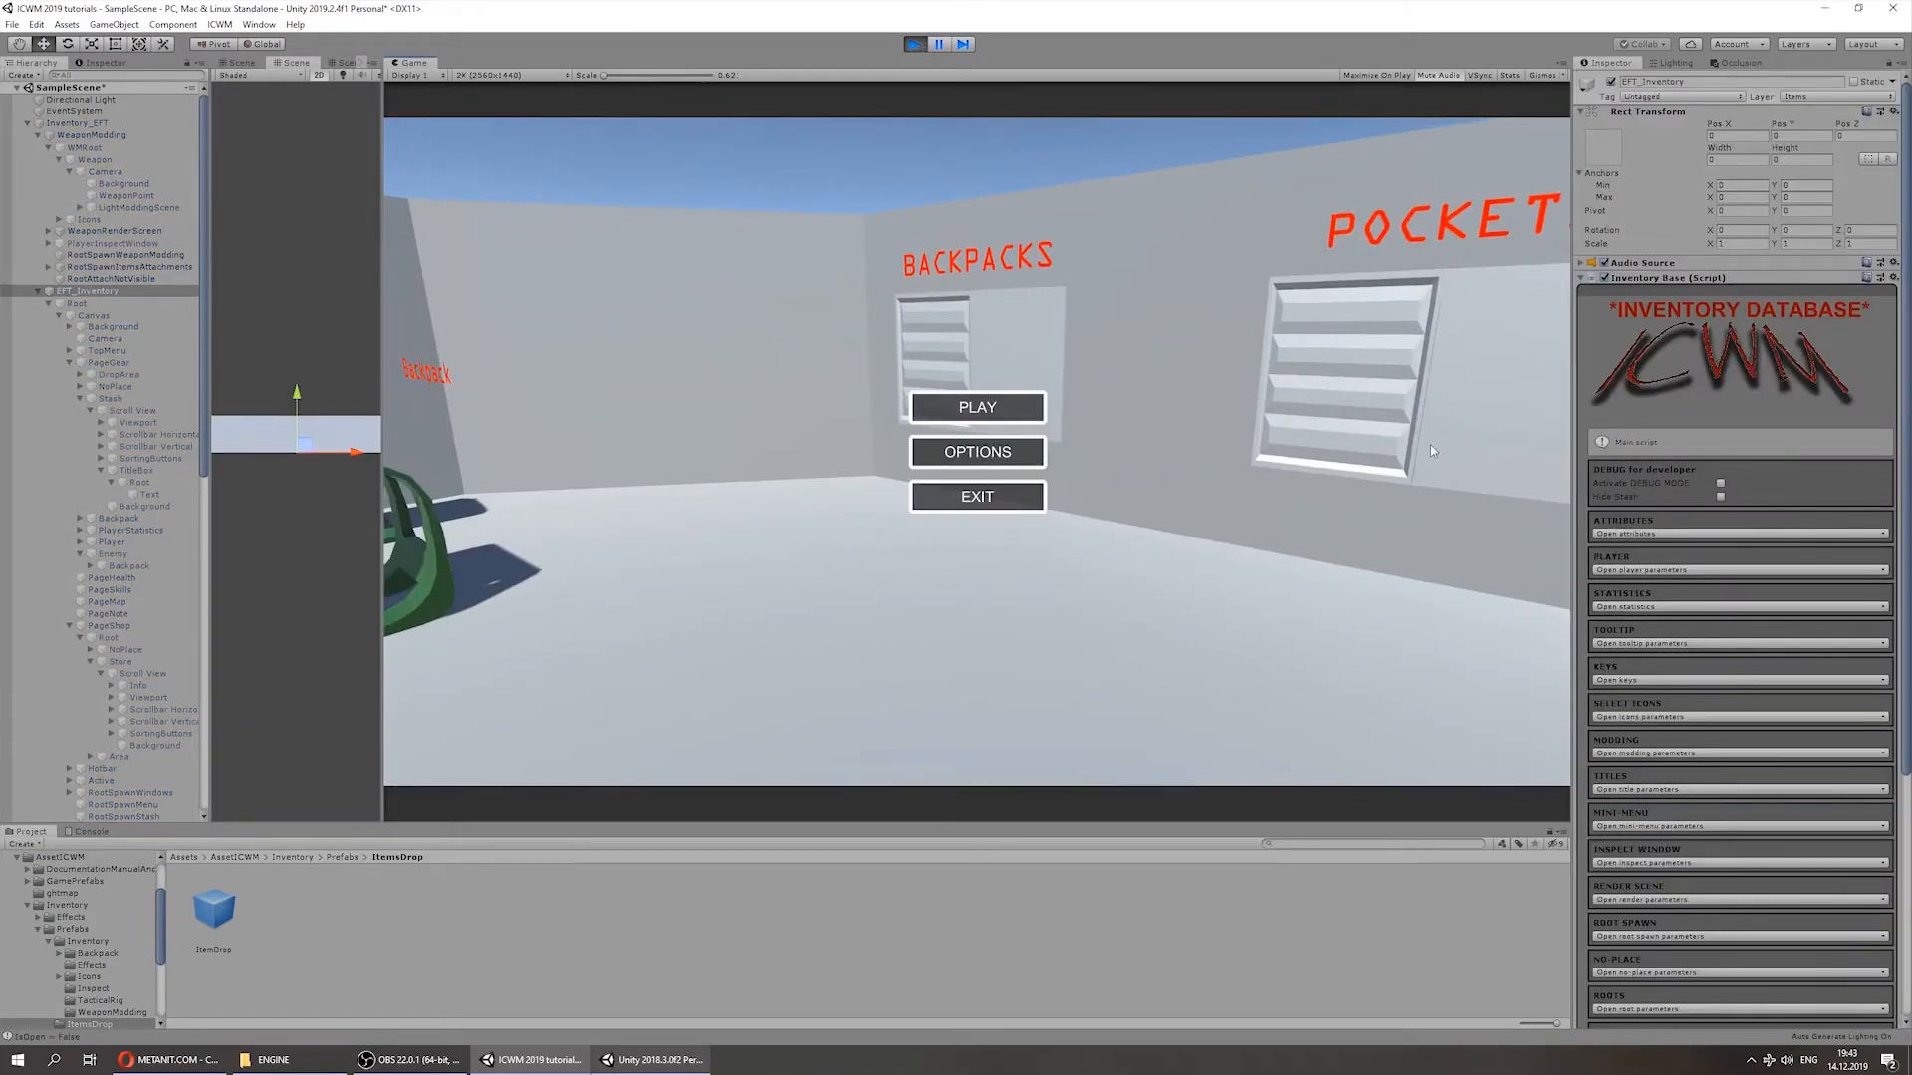
pyautogui.click(1721, 496)
pyautogui.press('Escape')
pyautogui.press('i')
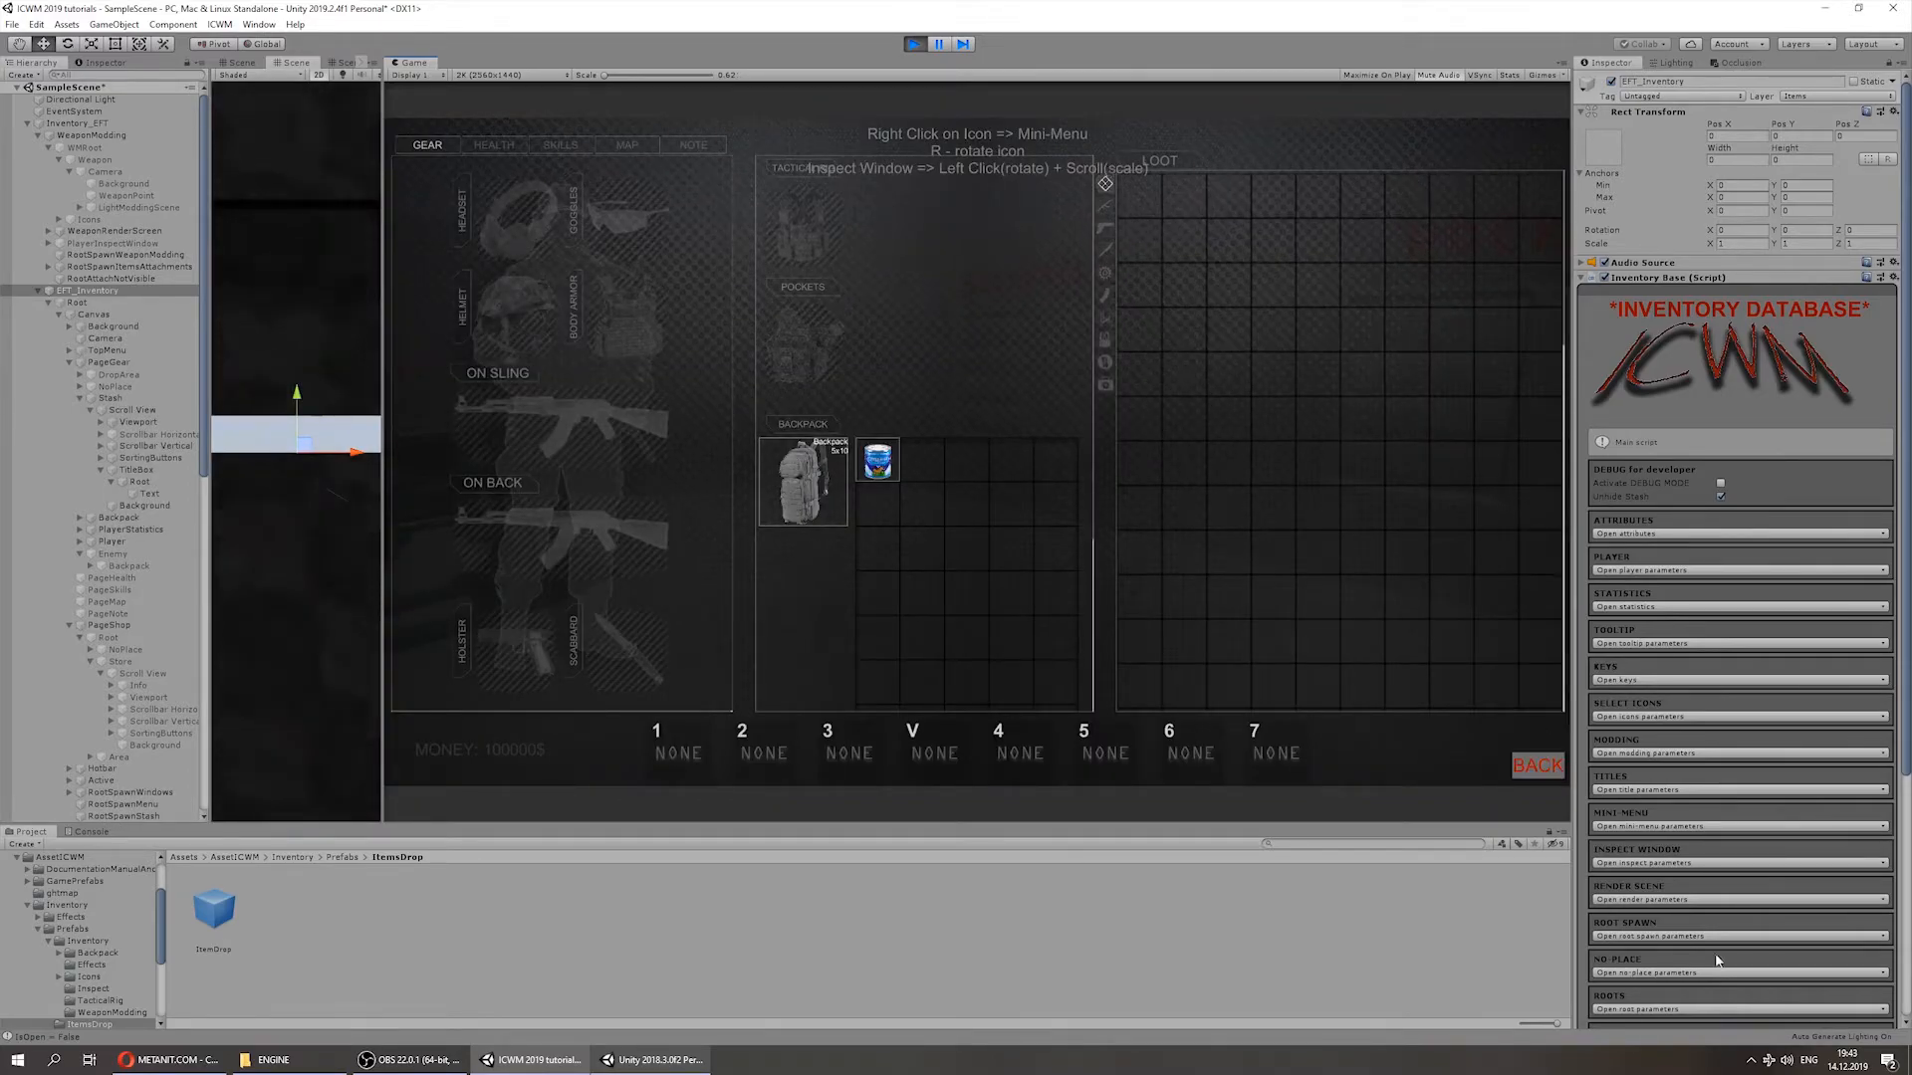
# Step: Reopen Other Parameters during play and locate the SortingButtons objects assigned to Sorting GO elements 0 and 1
pyautogui.scroll(-5, 1639, 717)
pyautogui.click(1639, 716)
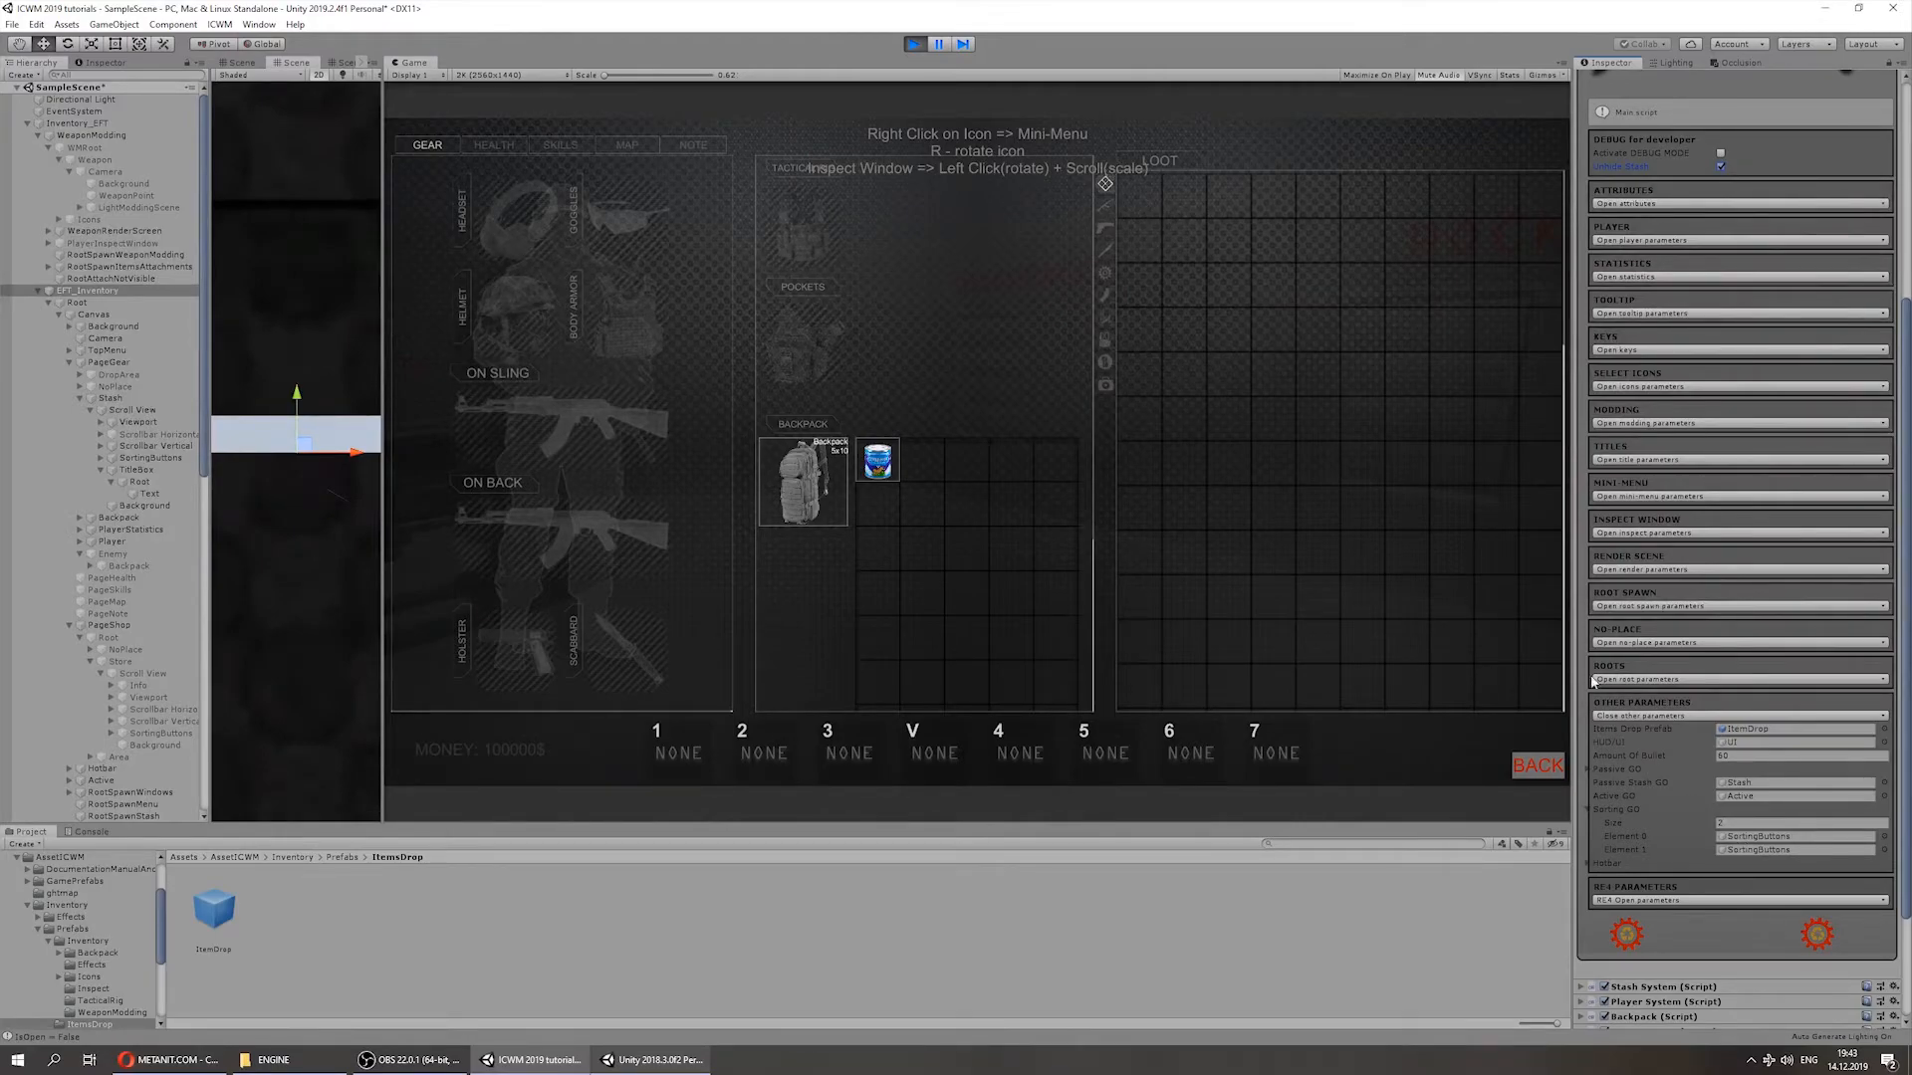
pyautogui.click(1792, 850)
pyautogui.click(1750, 824)
pyautogui.click(1792, 850)
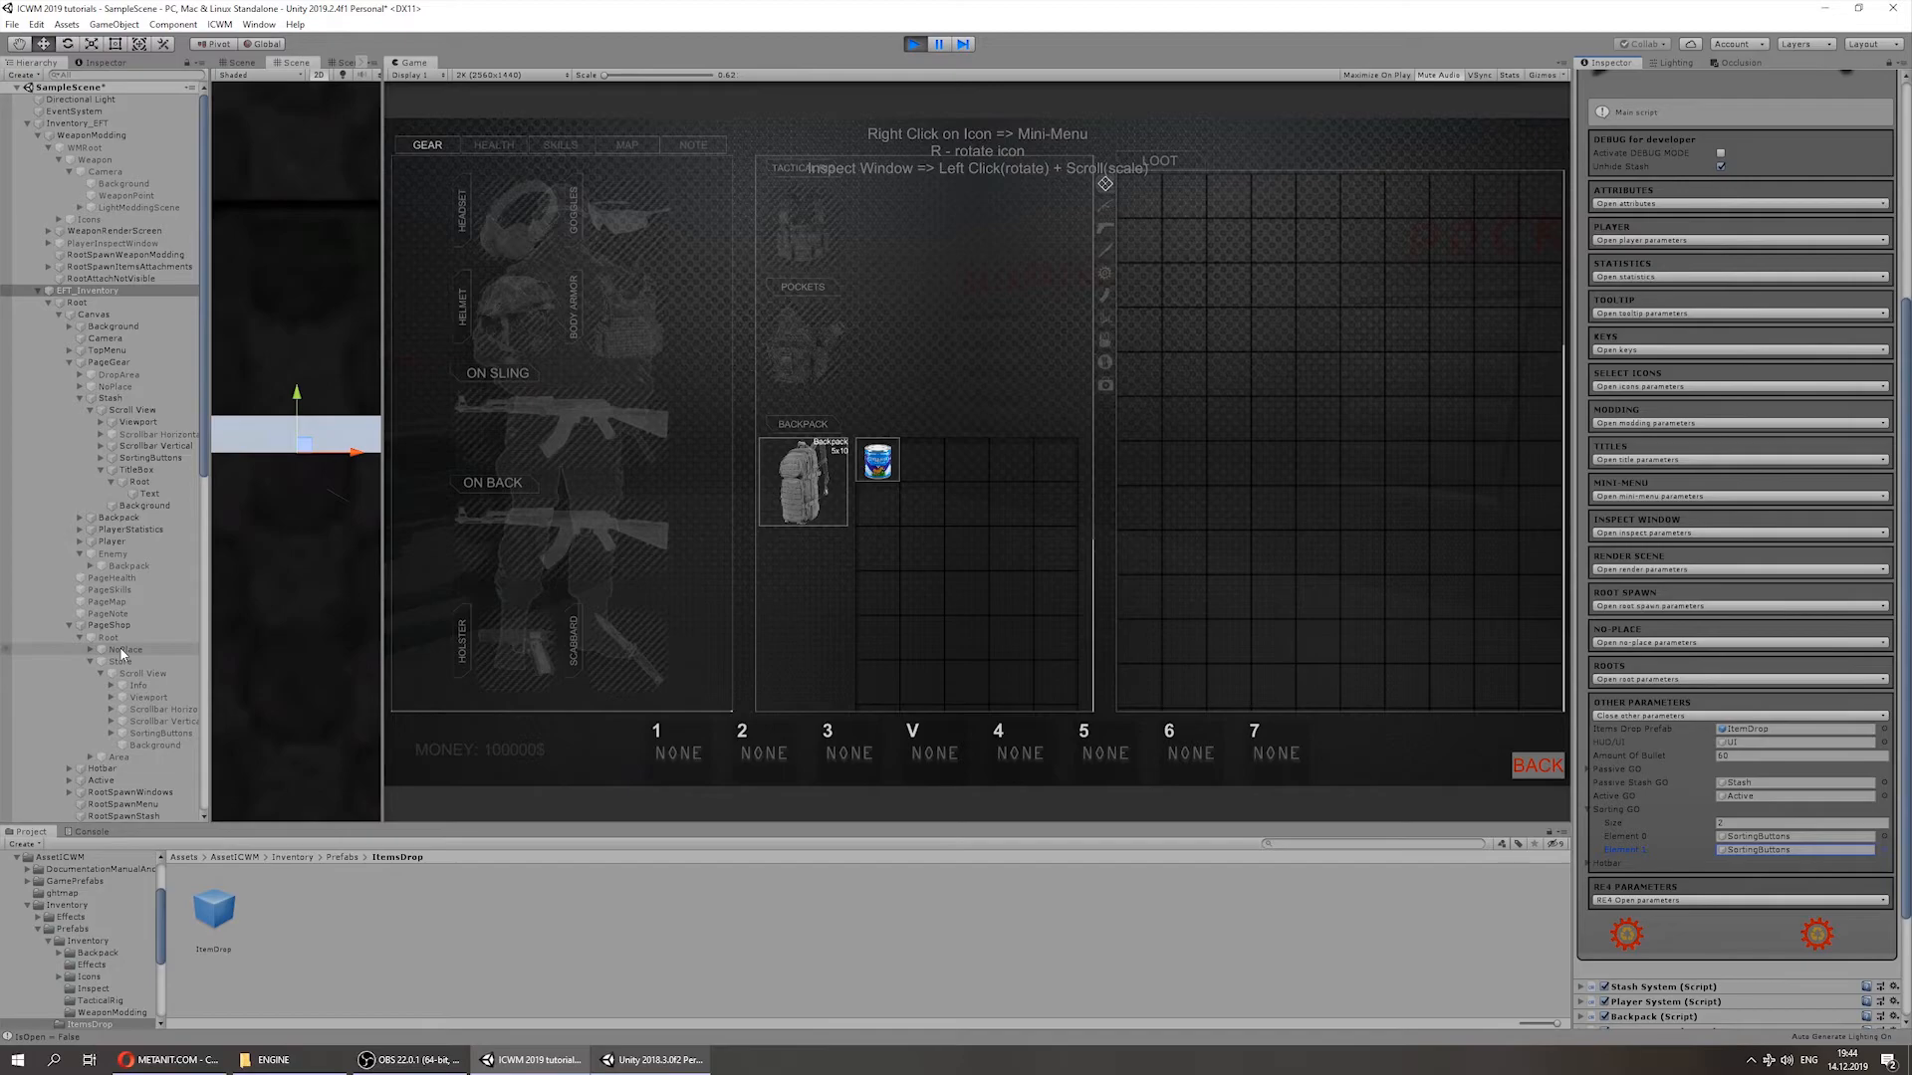
# Step: Move the small item and the 5x10 backpack into the loot grid, placing the backpack beside the item
pyautogui.click(747, 224)
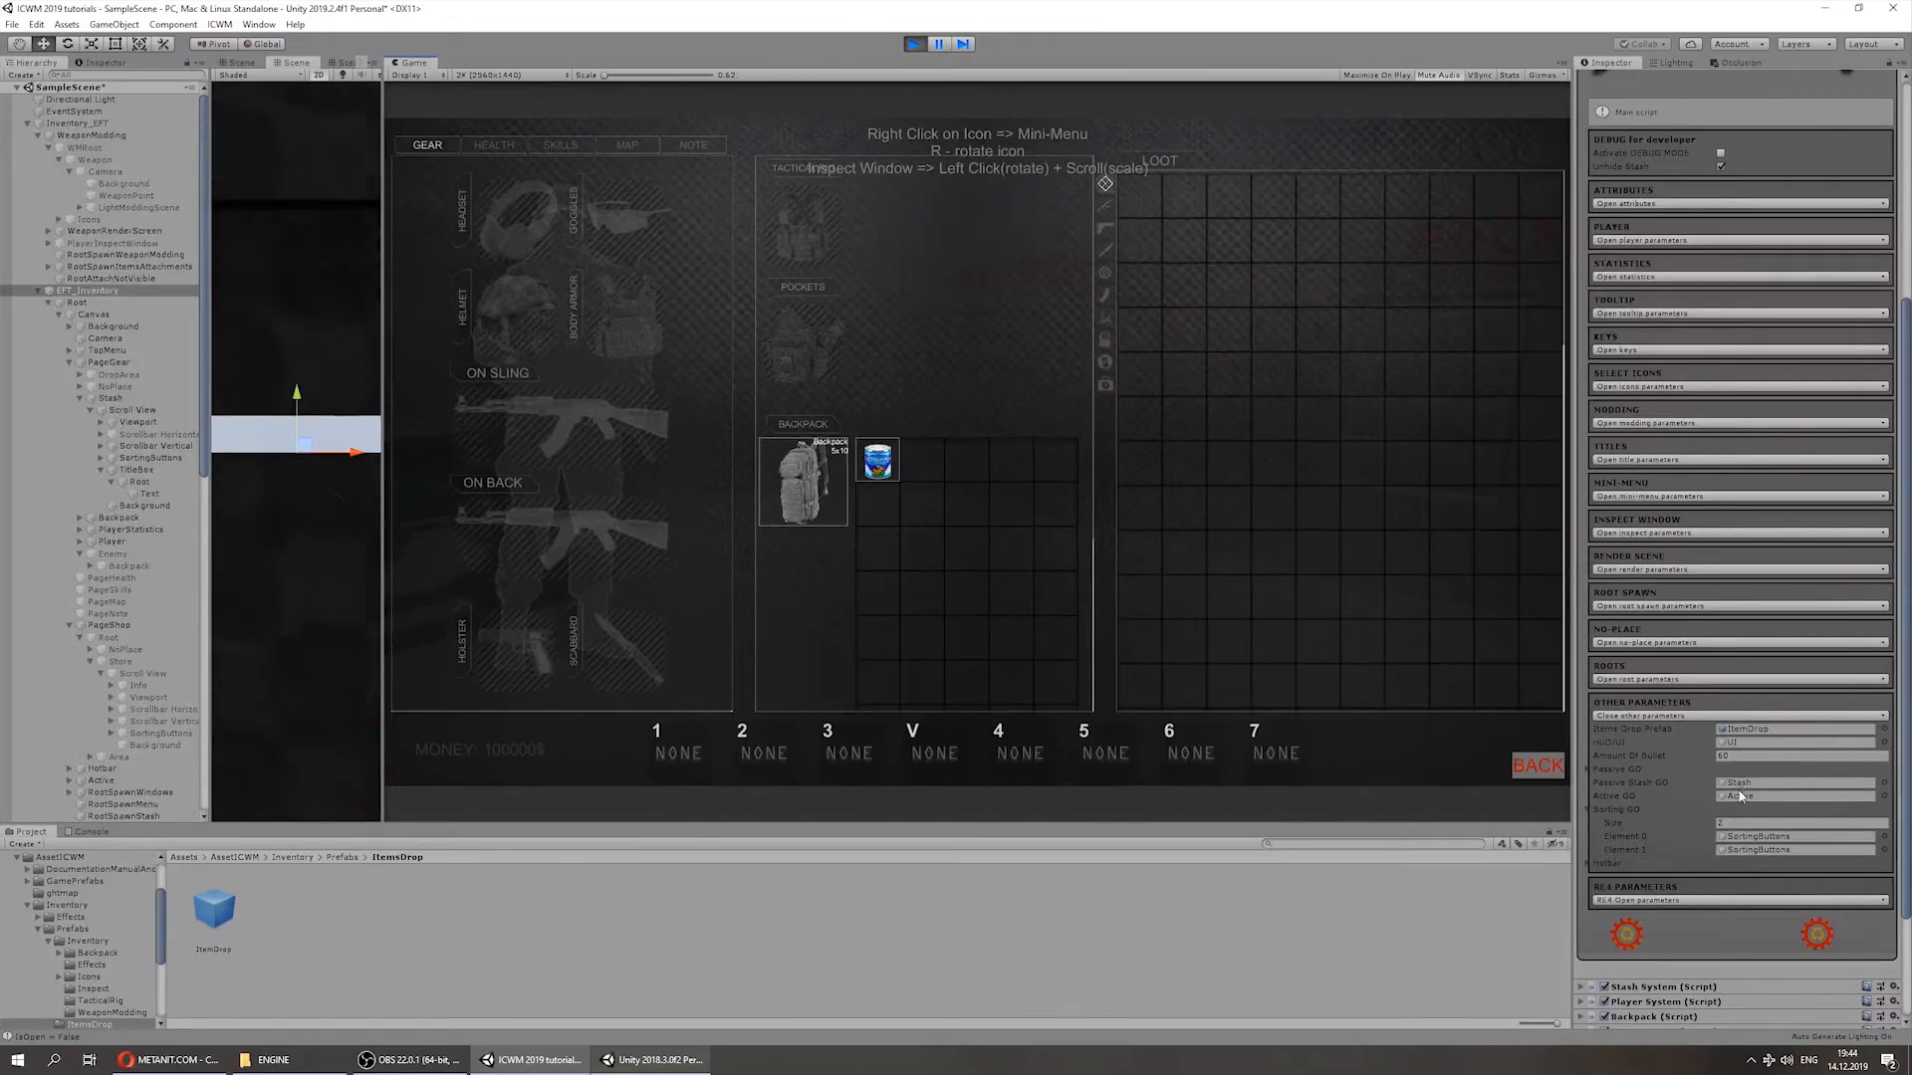
pyautogui.moveTo(879, 466); pyautogui.dragTo(1285, 423)
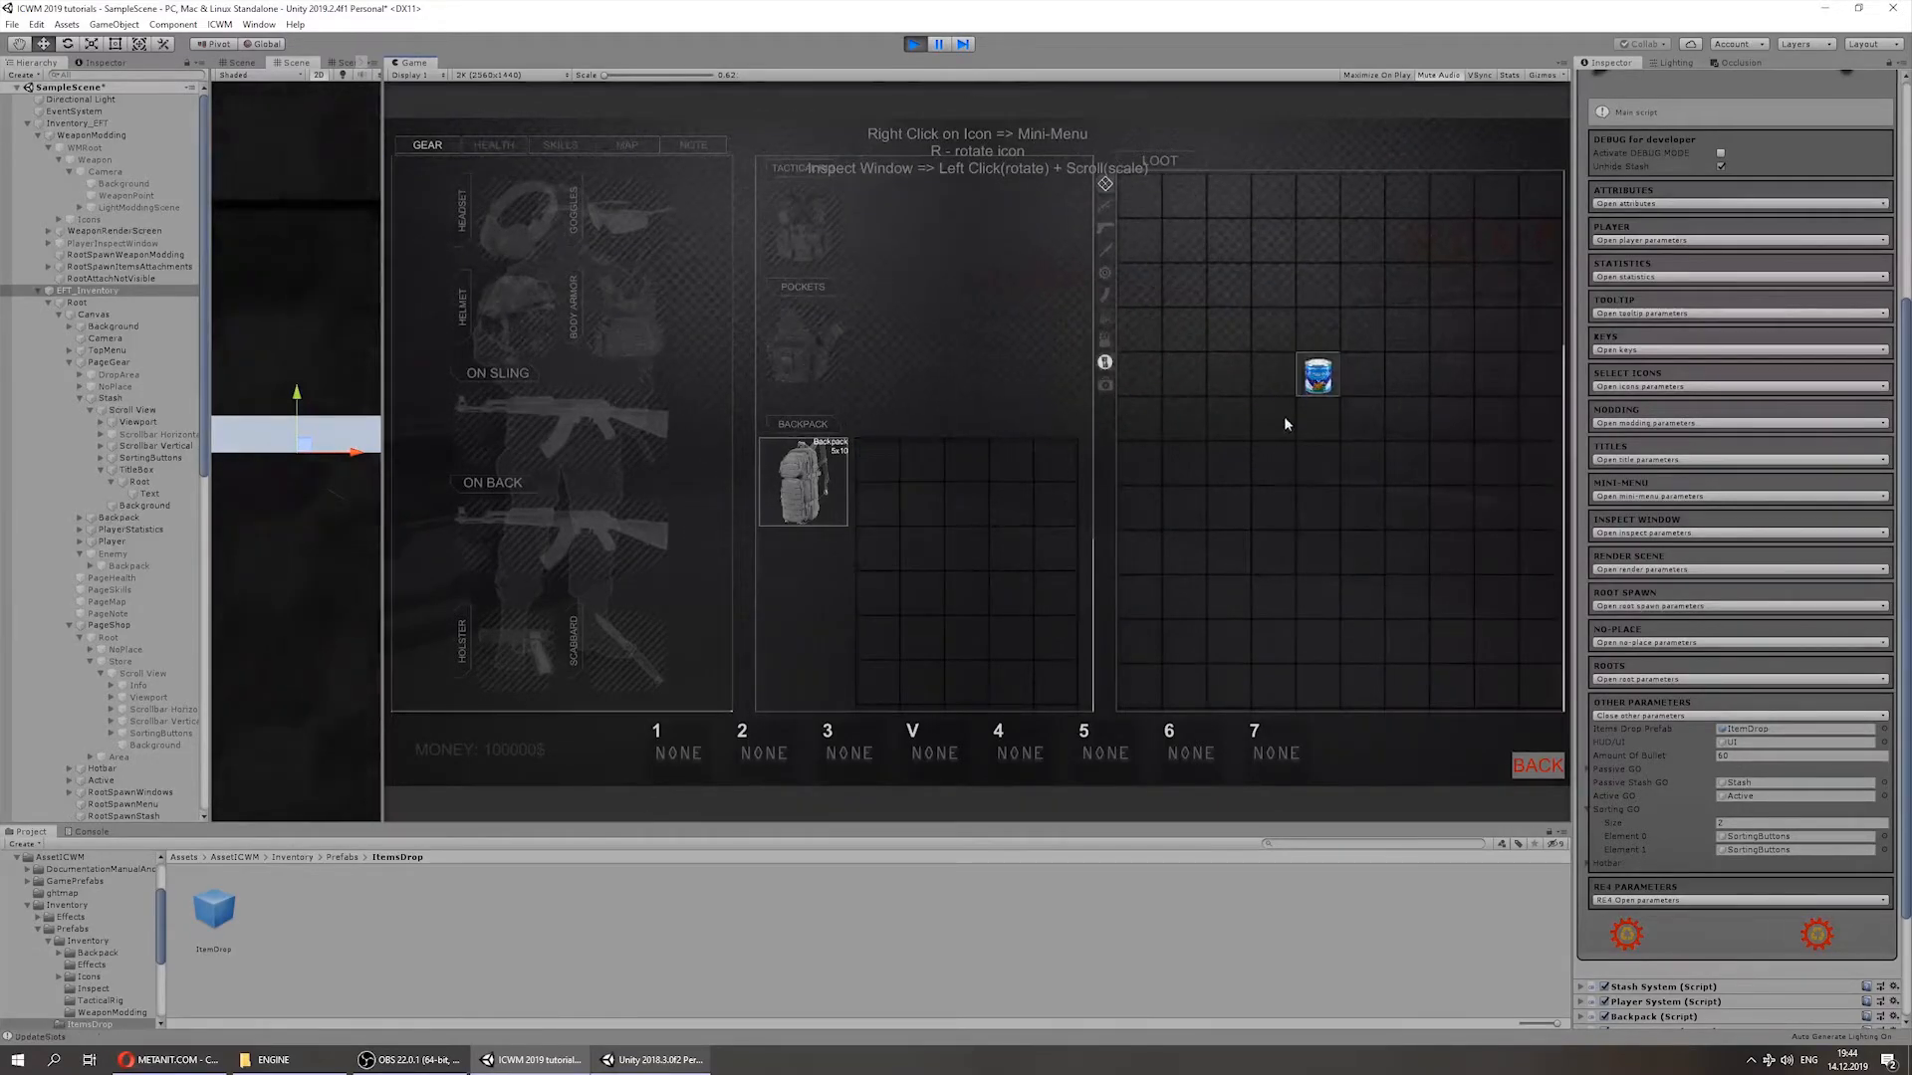
pyautogui.moveTo(874, 461); pyautogui.dragTo(1317, 537)
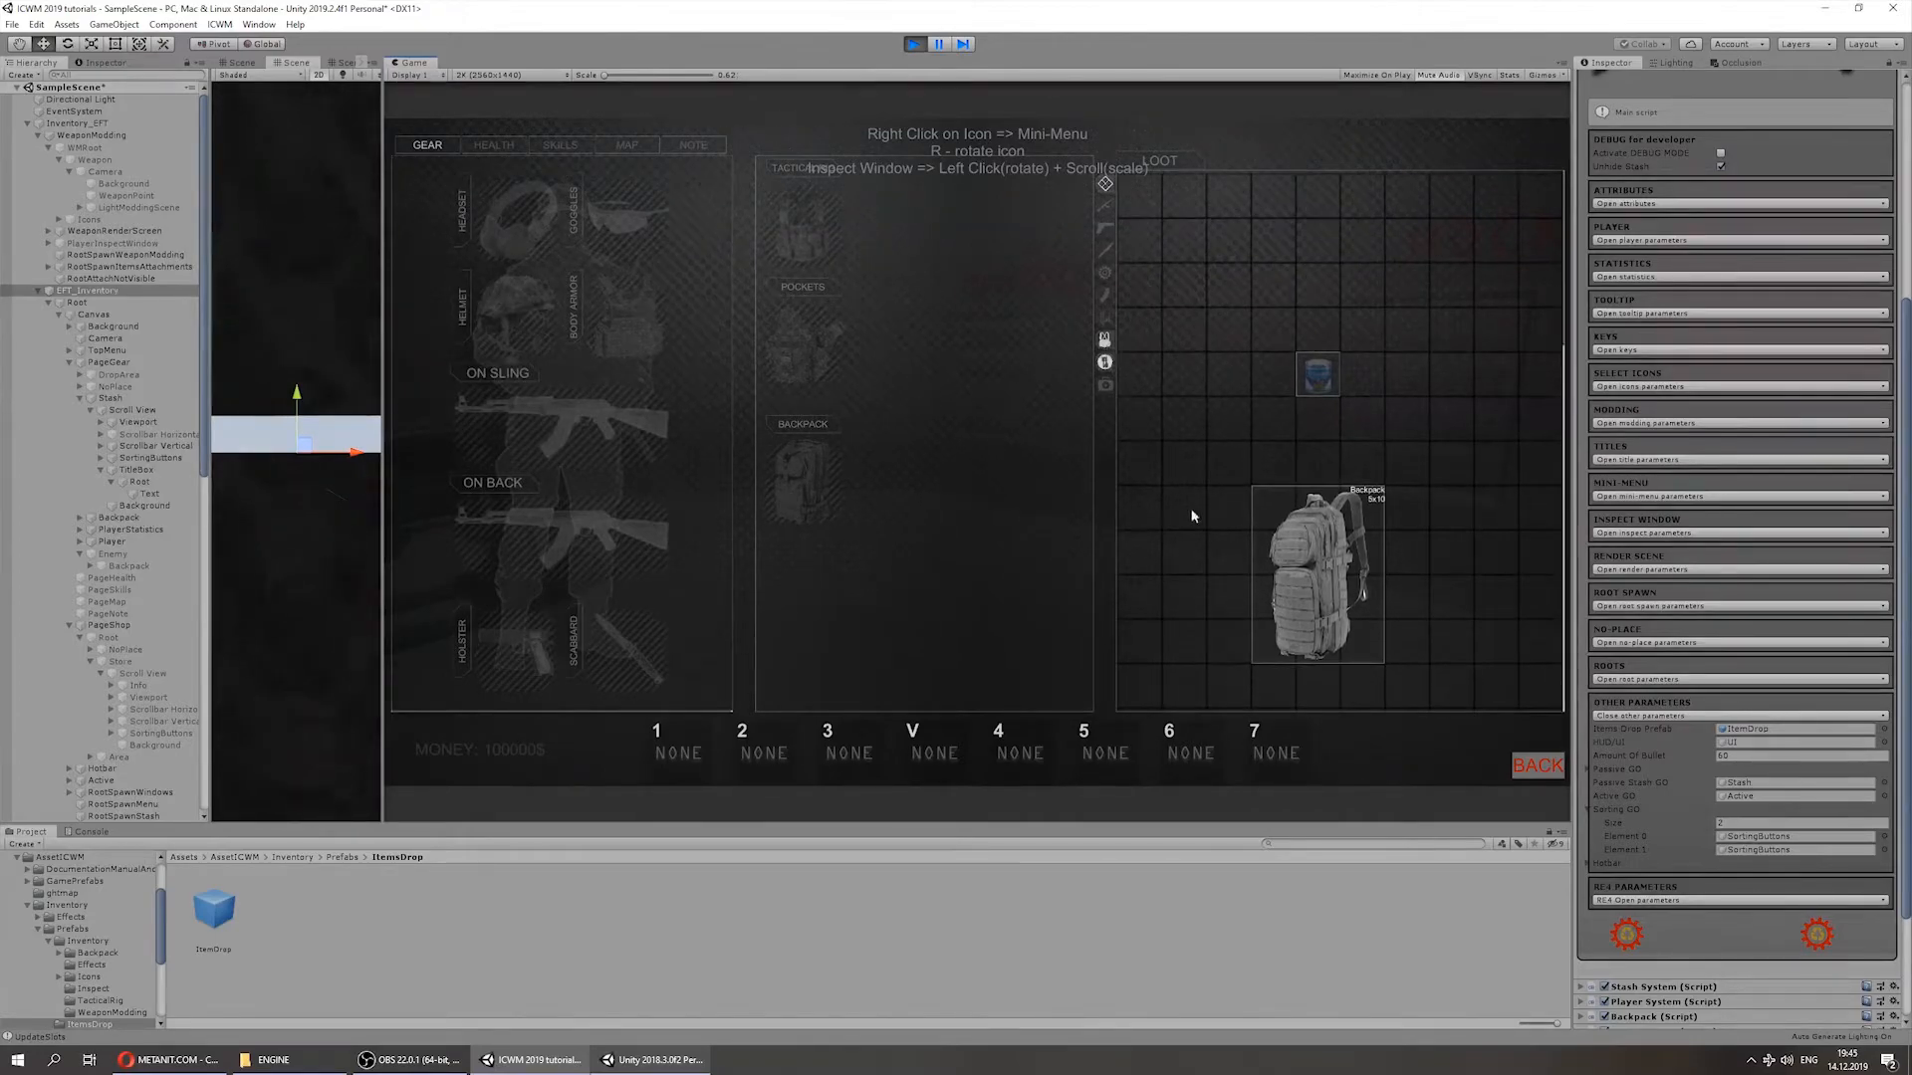
pyautogui.moveTo(1324, 538); pyautogui.dragTo(1244, 450)
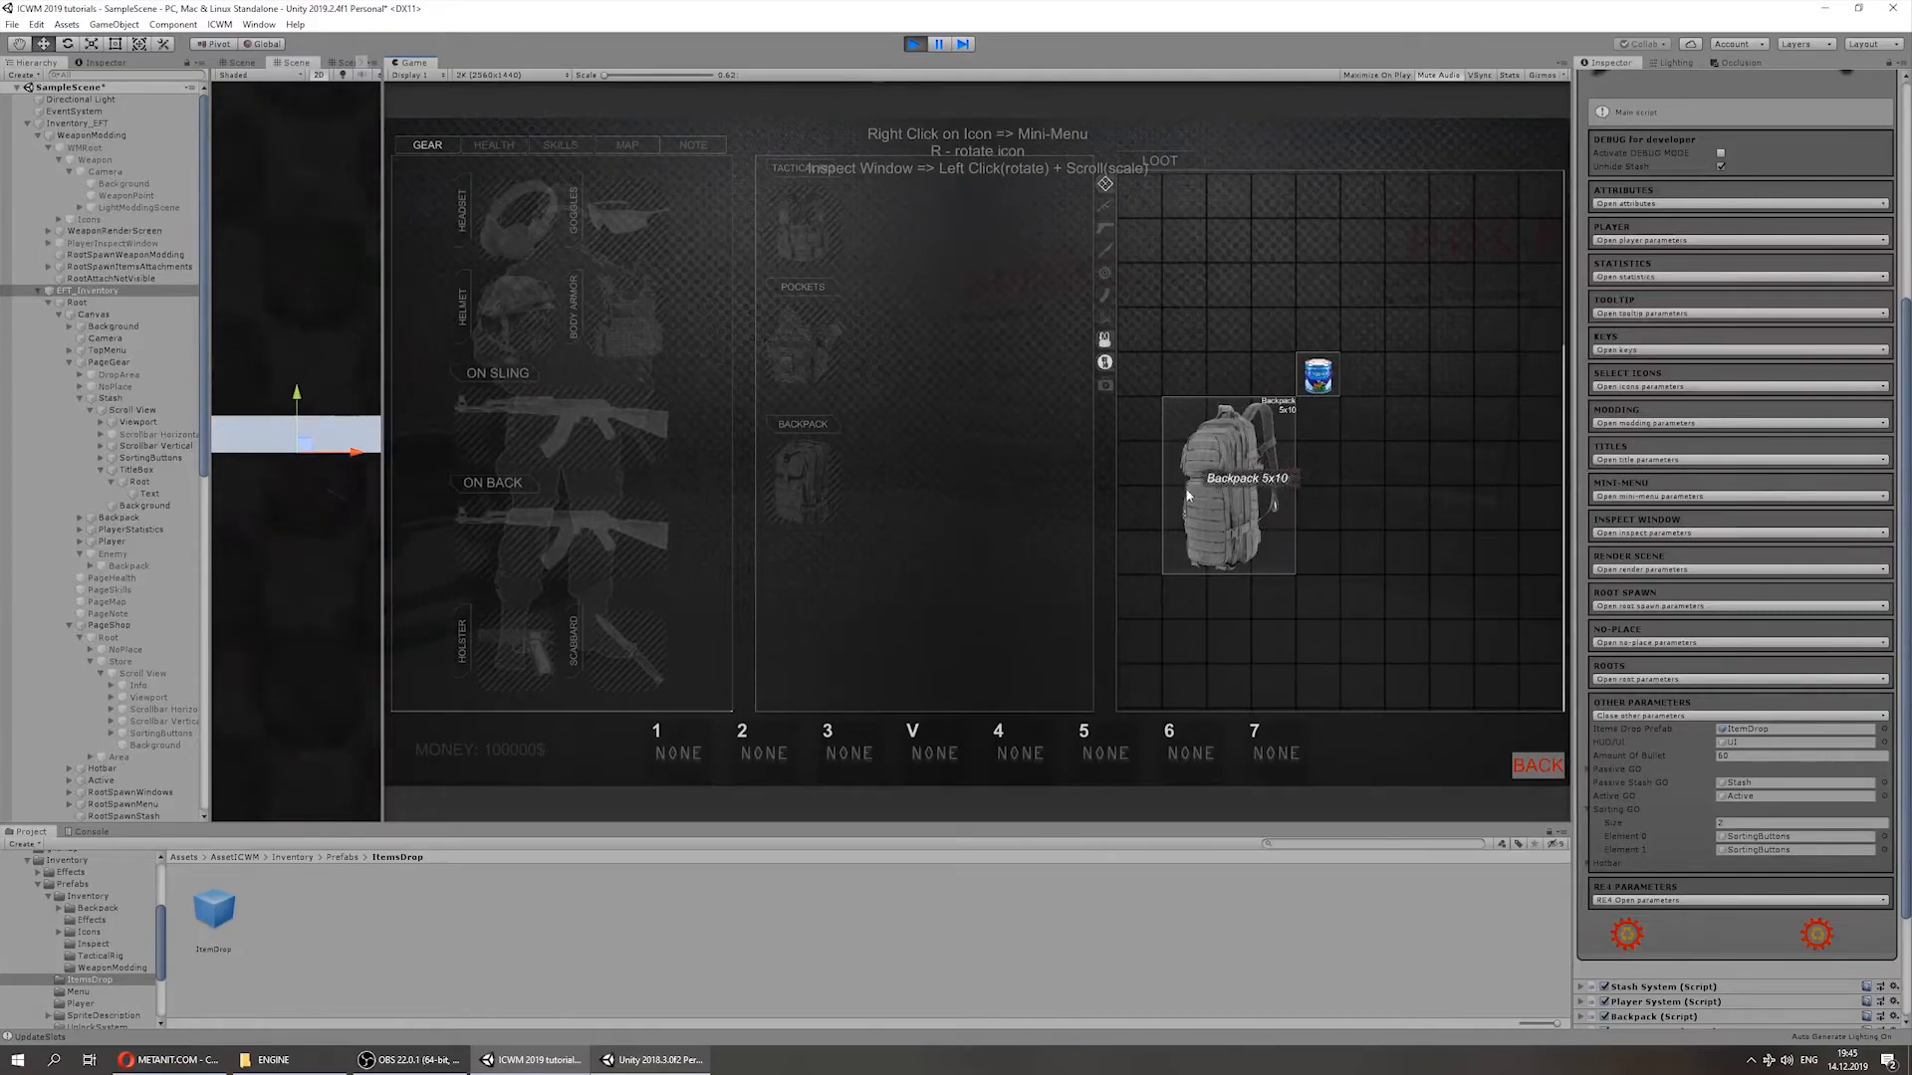
# Step: Open the Bottle_GP prefab from GamePrefabs/Items and review its Sorting type tag options, keeping FOOD
pyautogui.scroll(-10, 107, 256)
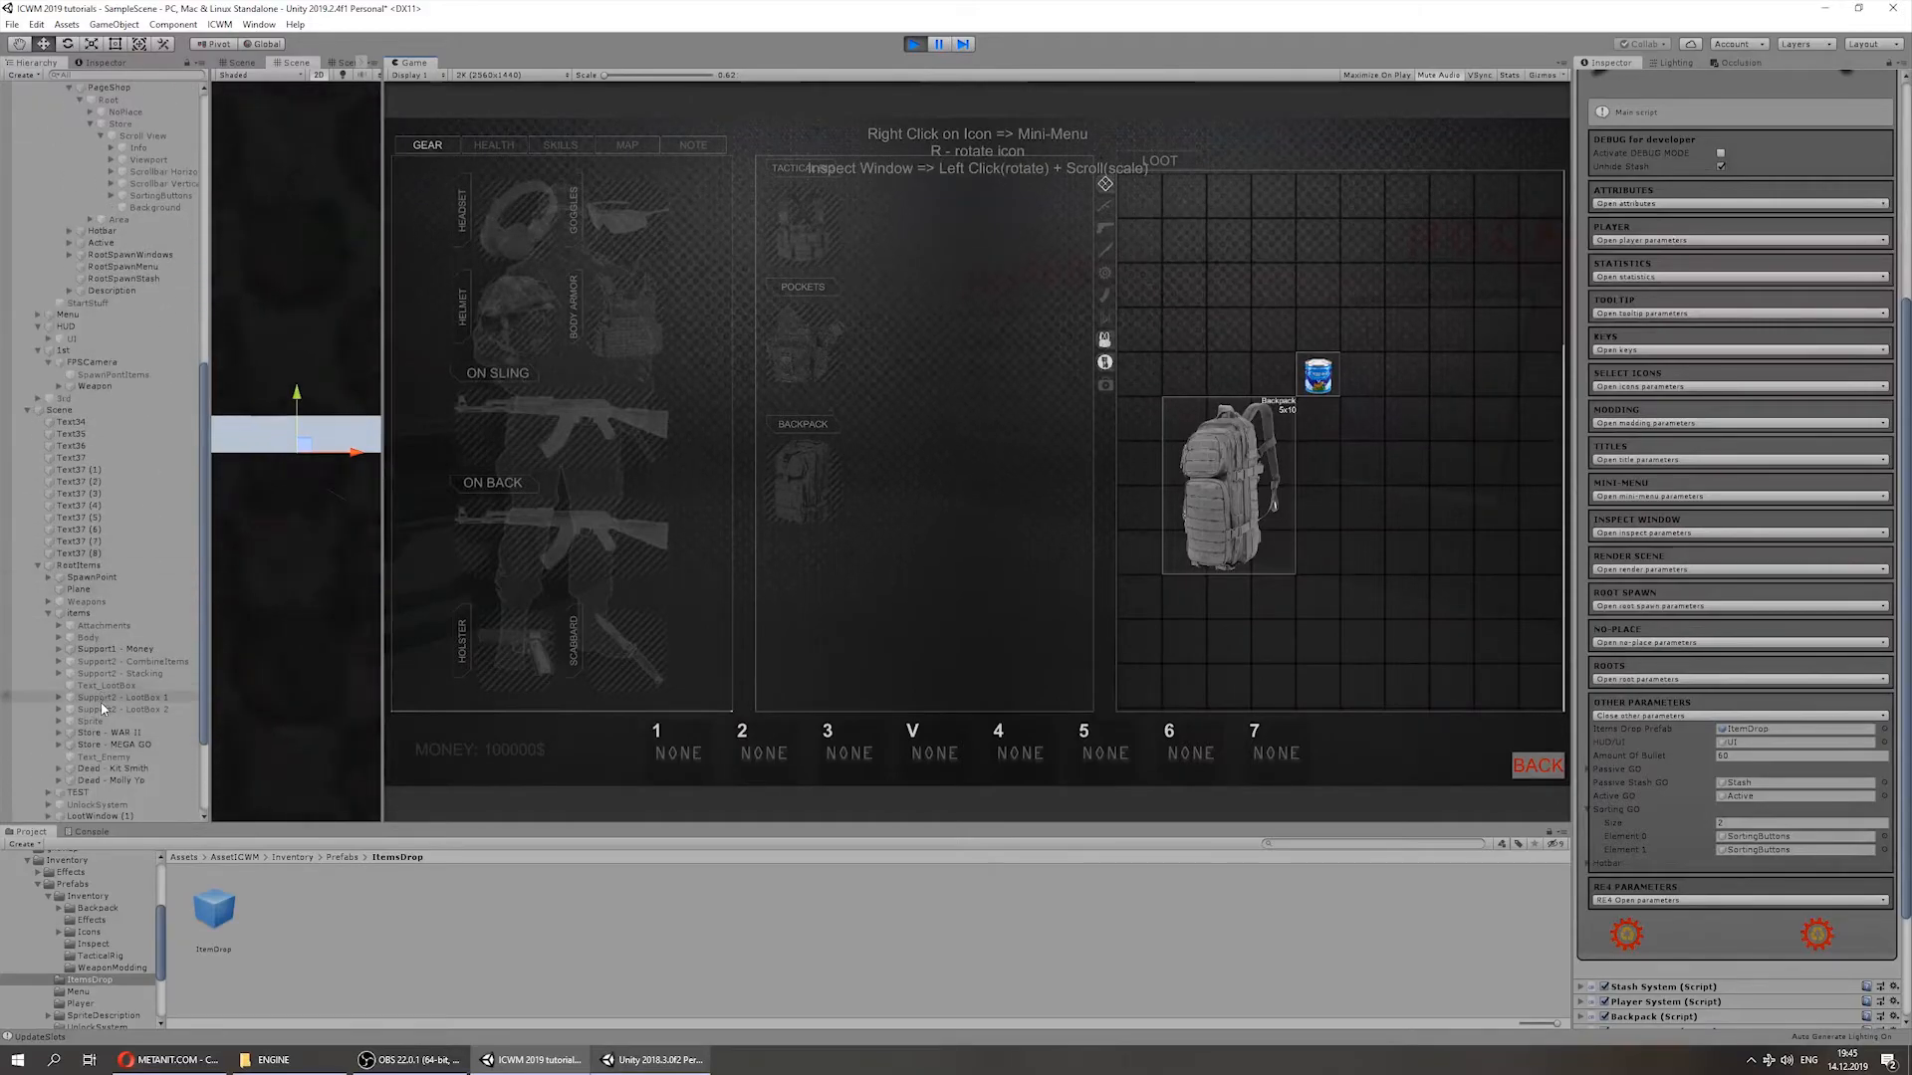
pyautogui.scroll(-3, 99, 614)
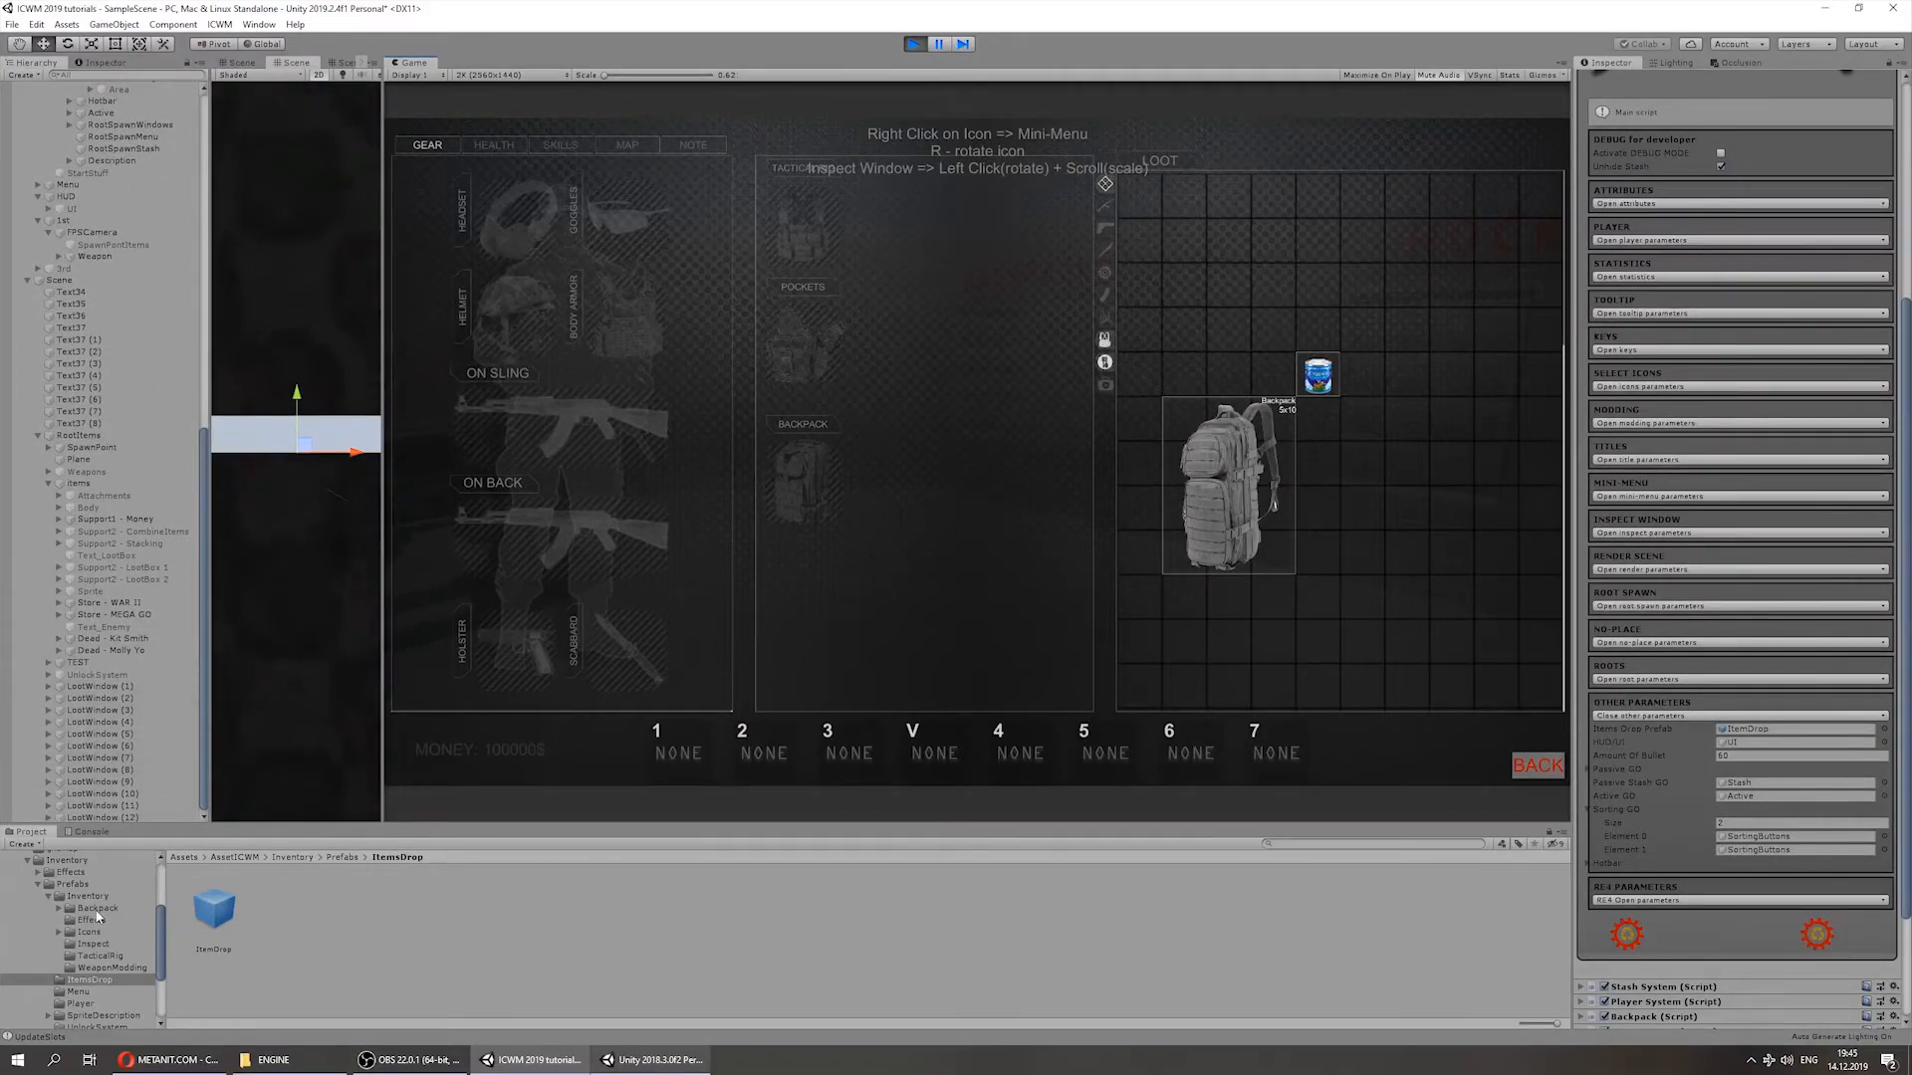
pyautogui.scroll(4, 37, 886)
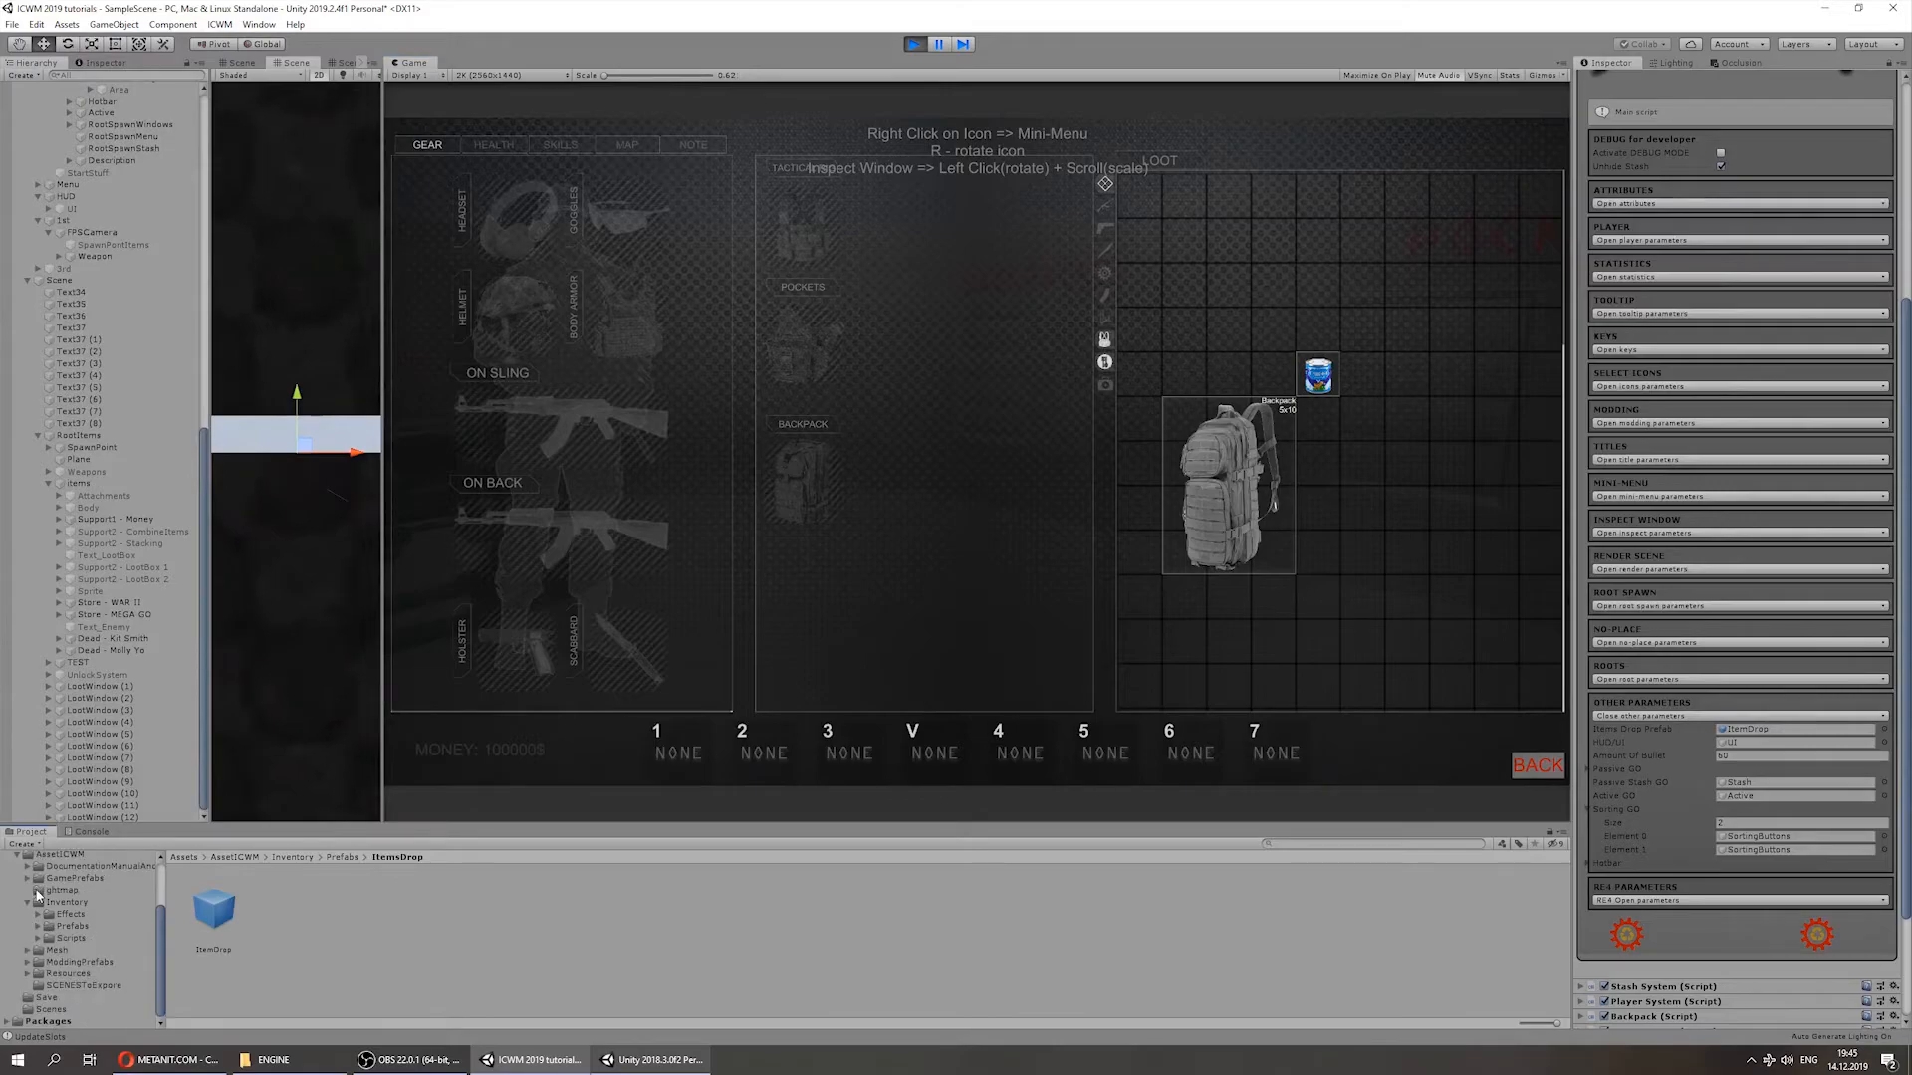
pyautogui.click(68, 914)
pyautogui.click(460, 908)
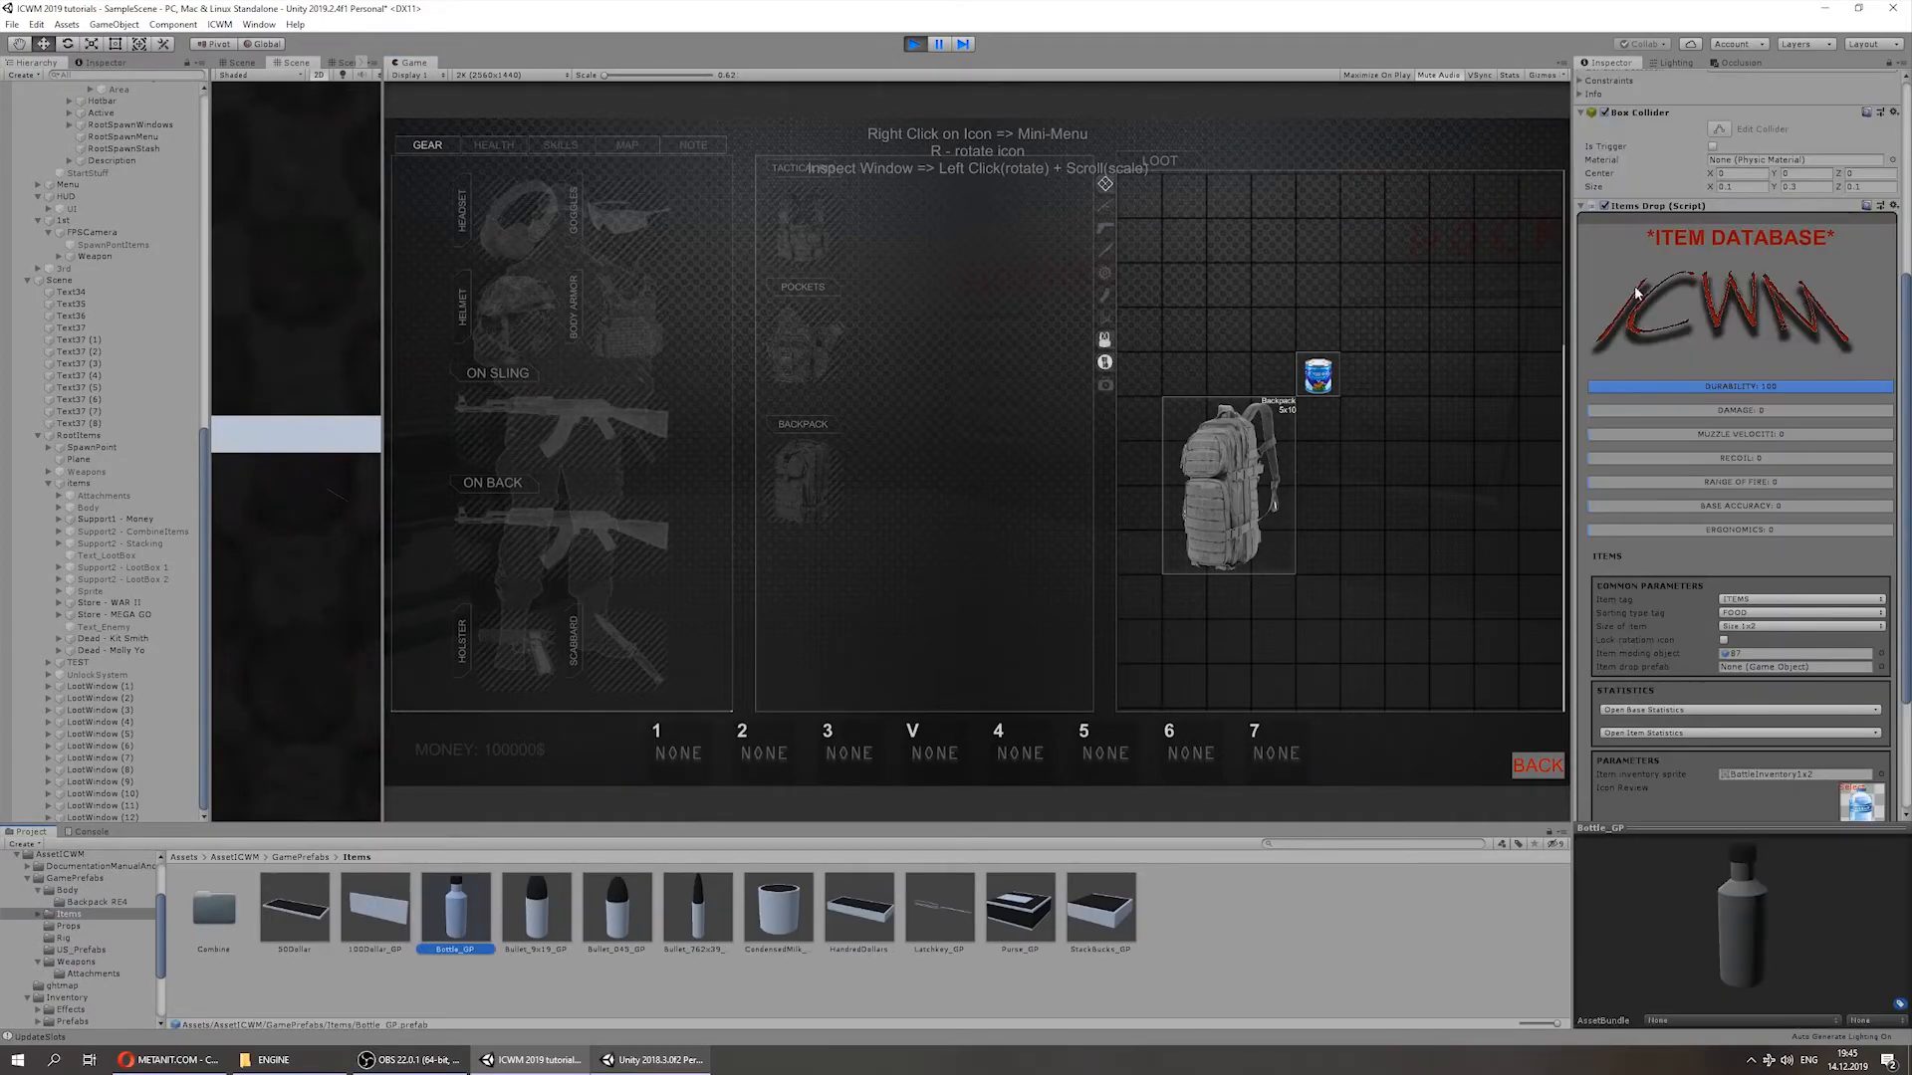
pyautogui.scroll(-4, 1722, 651)
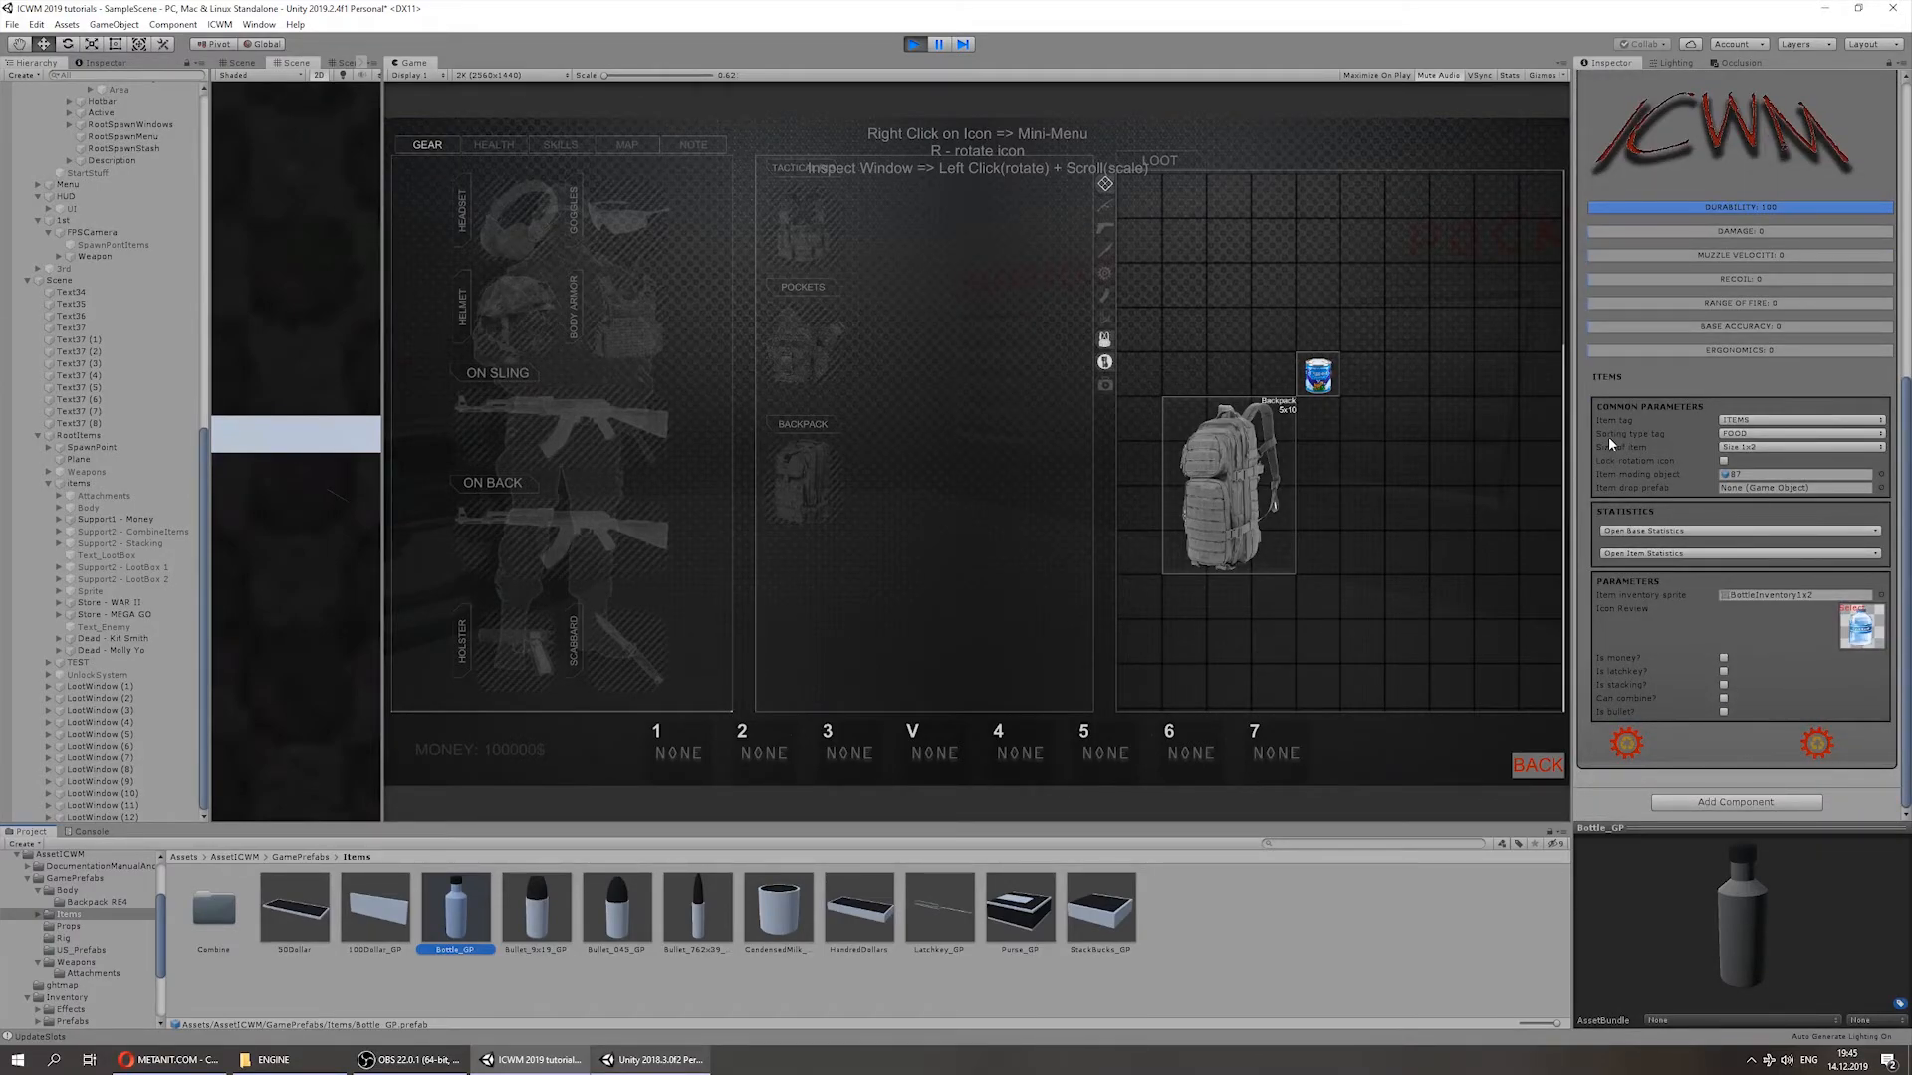
pyautogui.click(1737, 437)
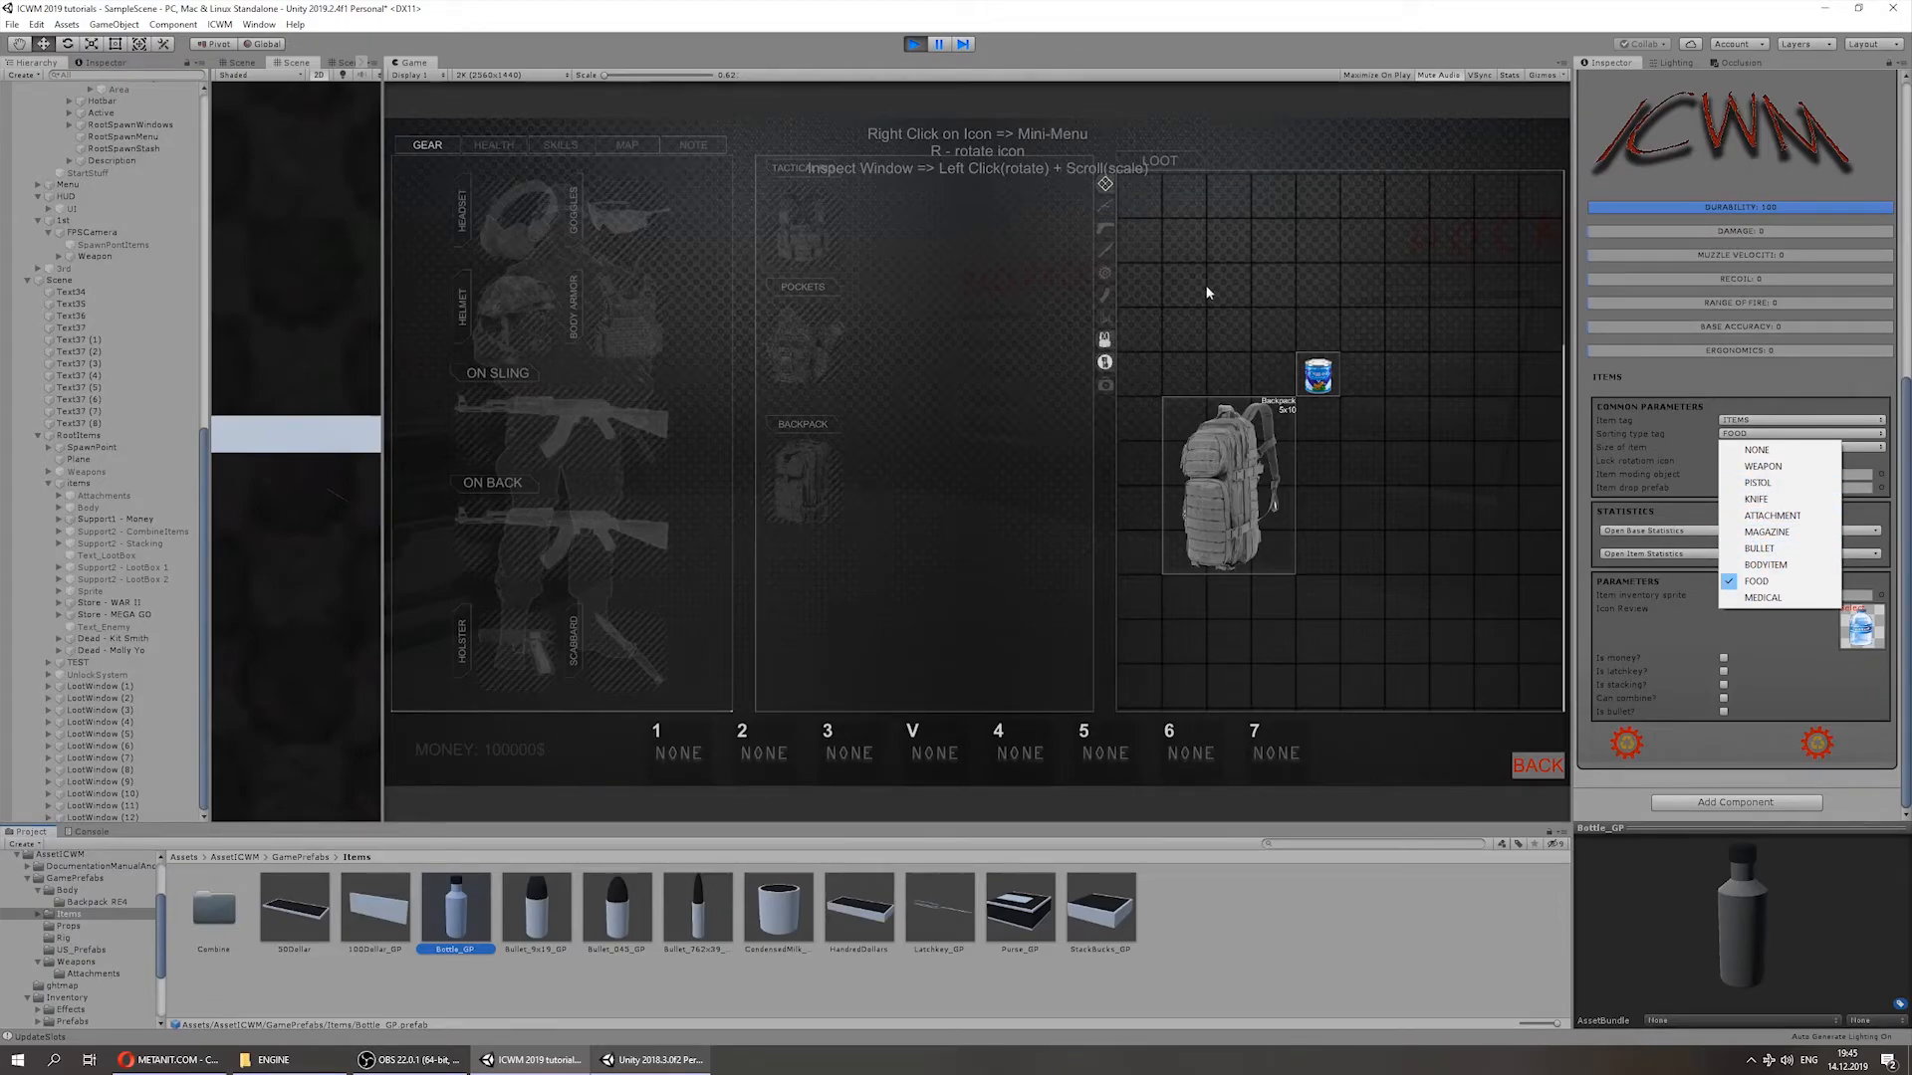
pyautogui.click(1336, 457)
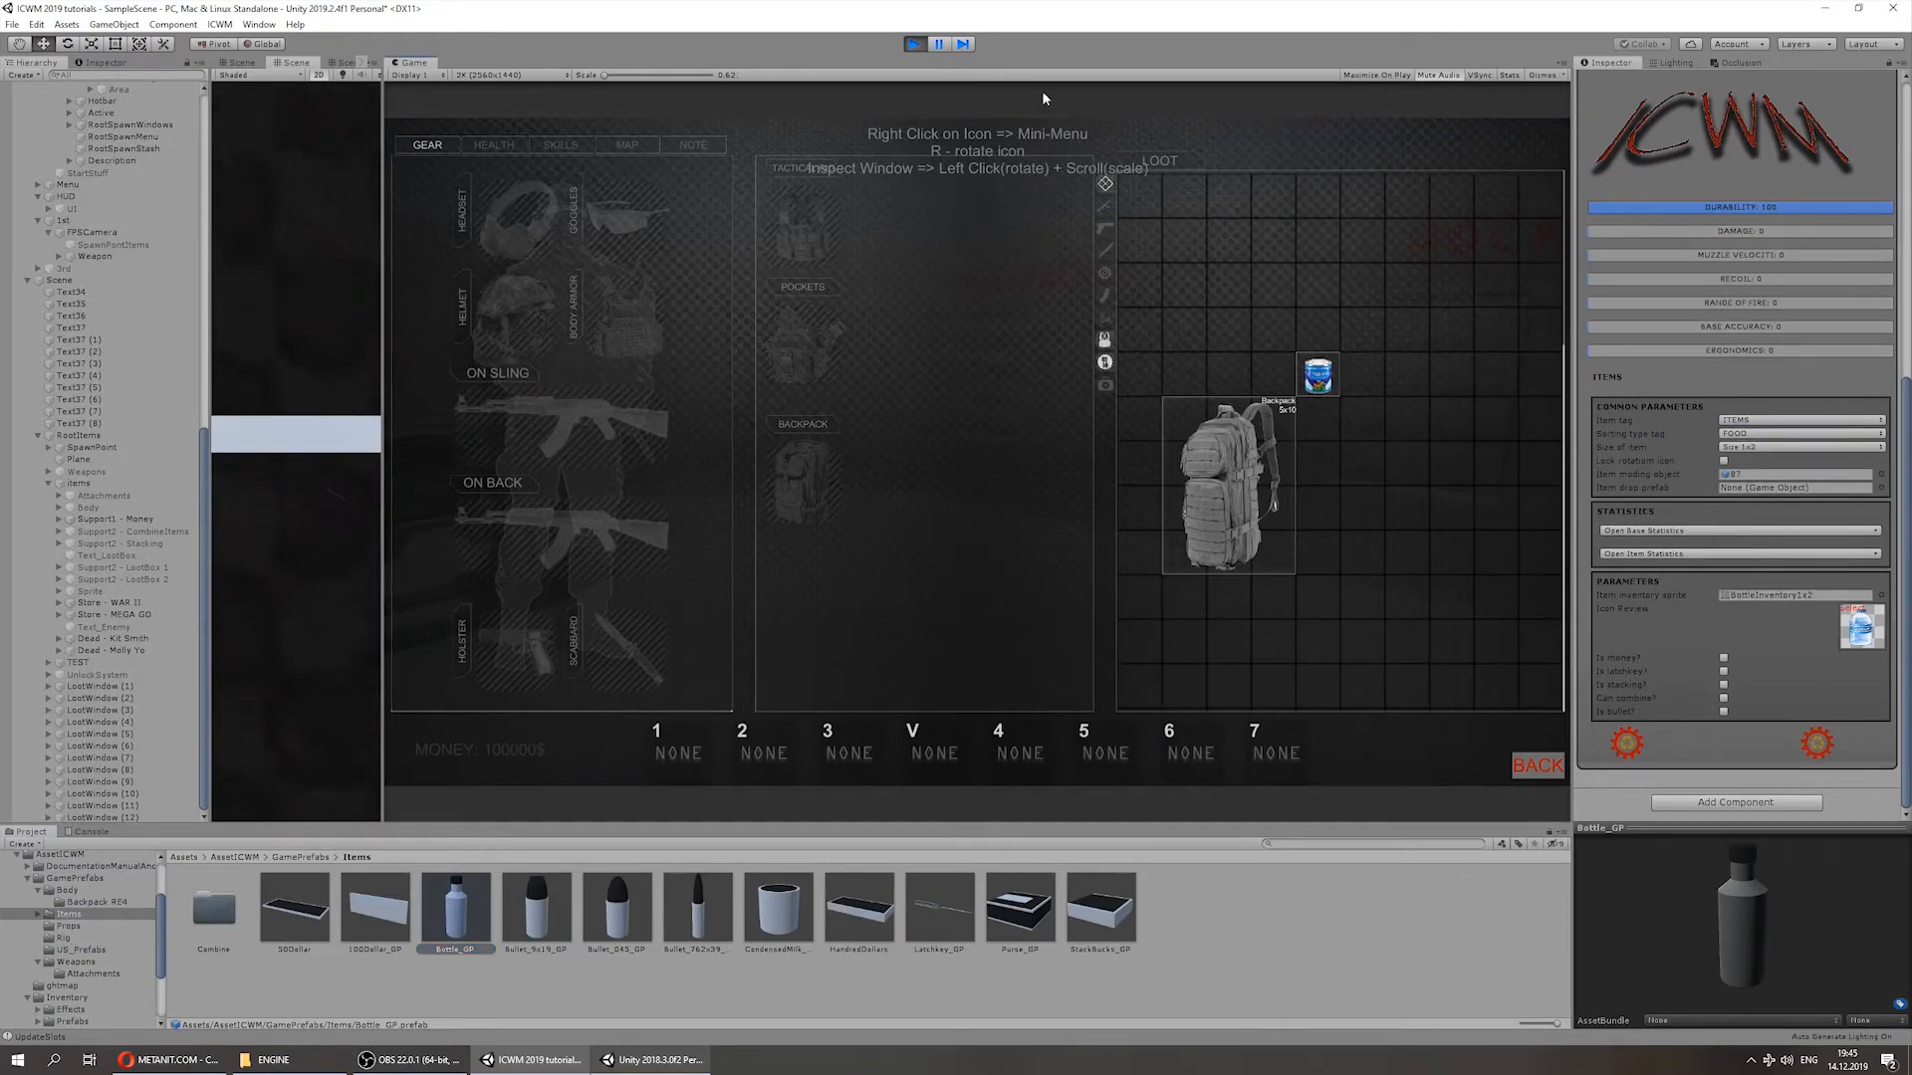
# Step: Stop the game and reopen the Other Parameters of EFT_Inventory
pyautogui.click(913, 44)
pyautogui.scroll(10, 133, 227)
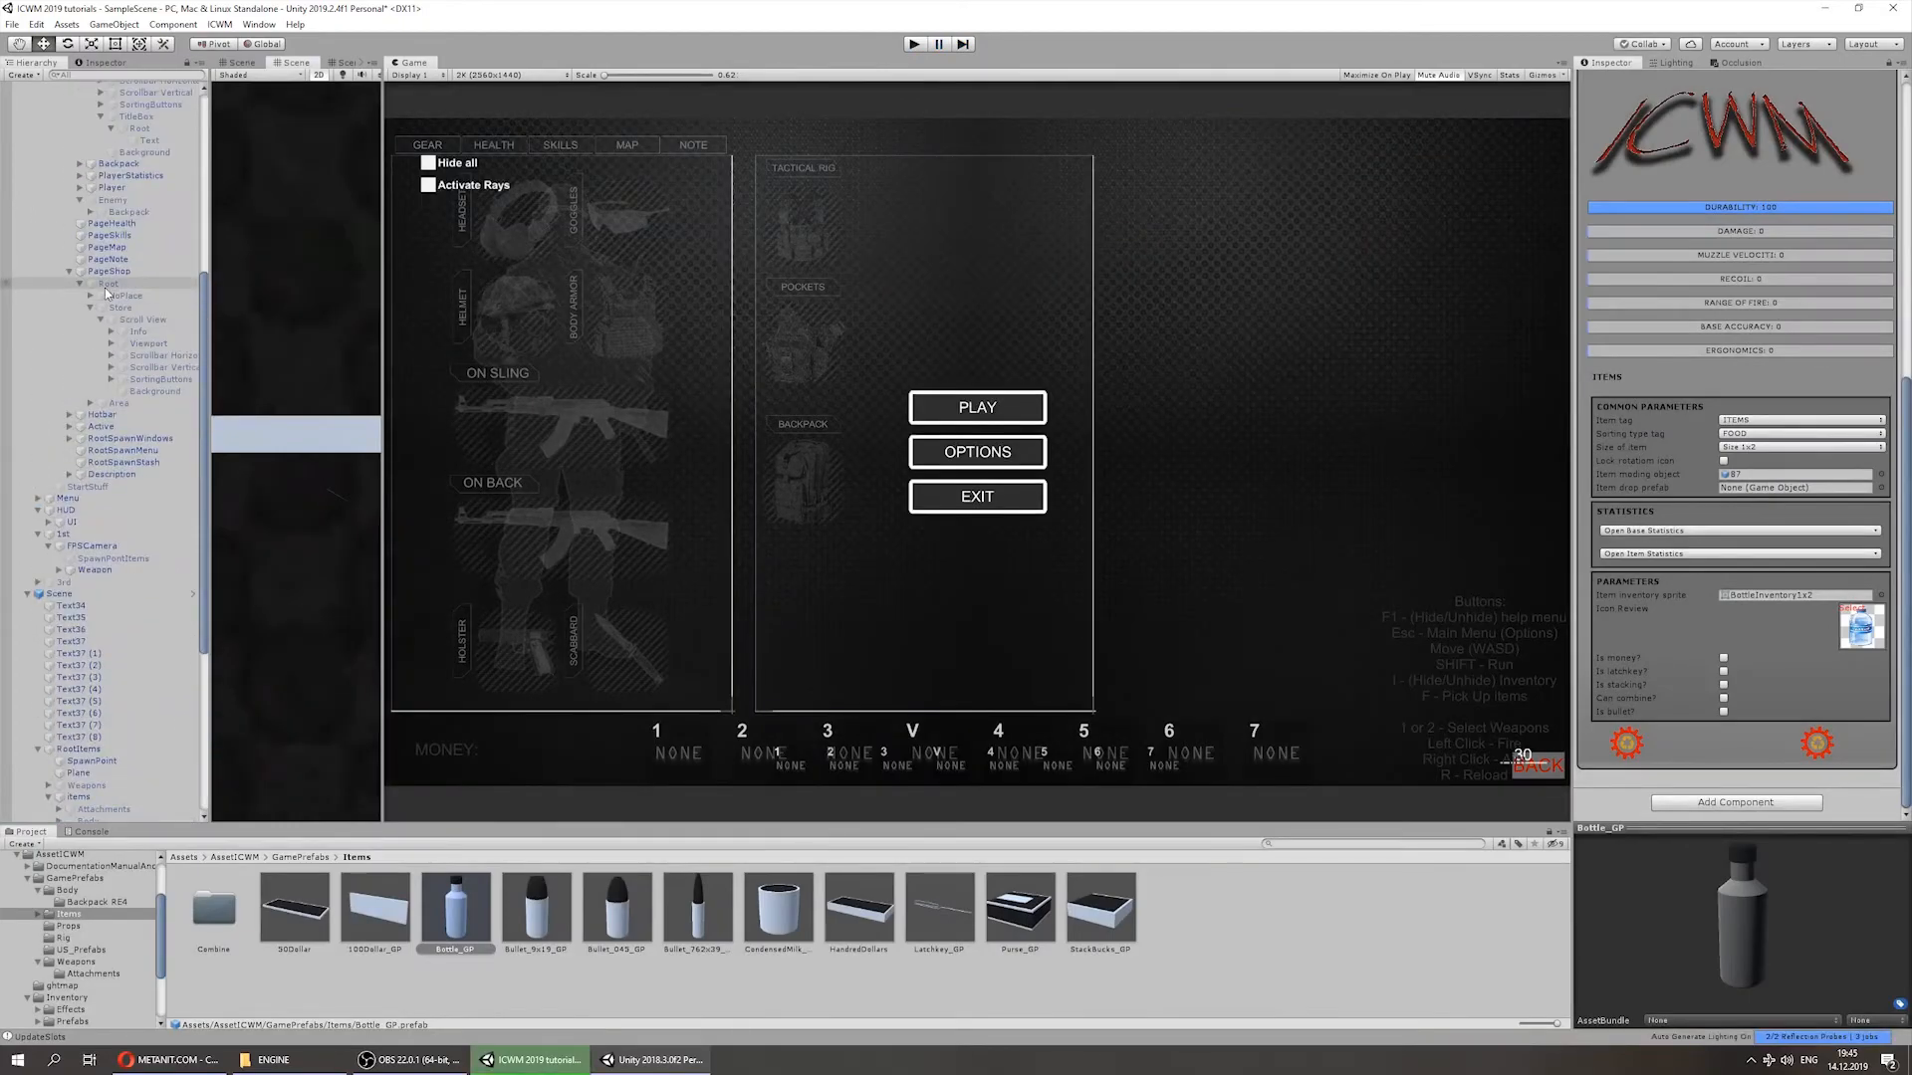
pyautogui.scroll(3, 111, 239)
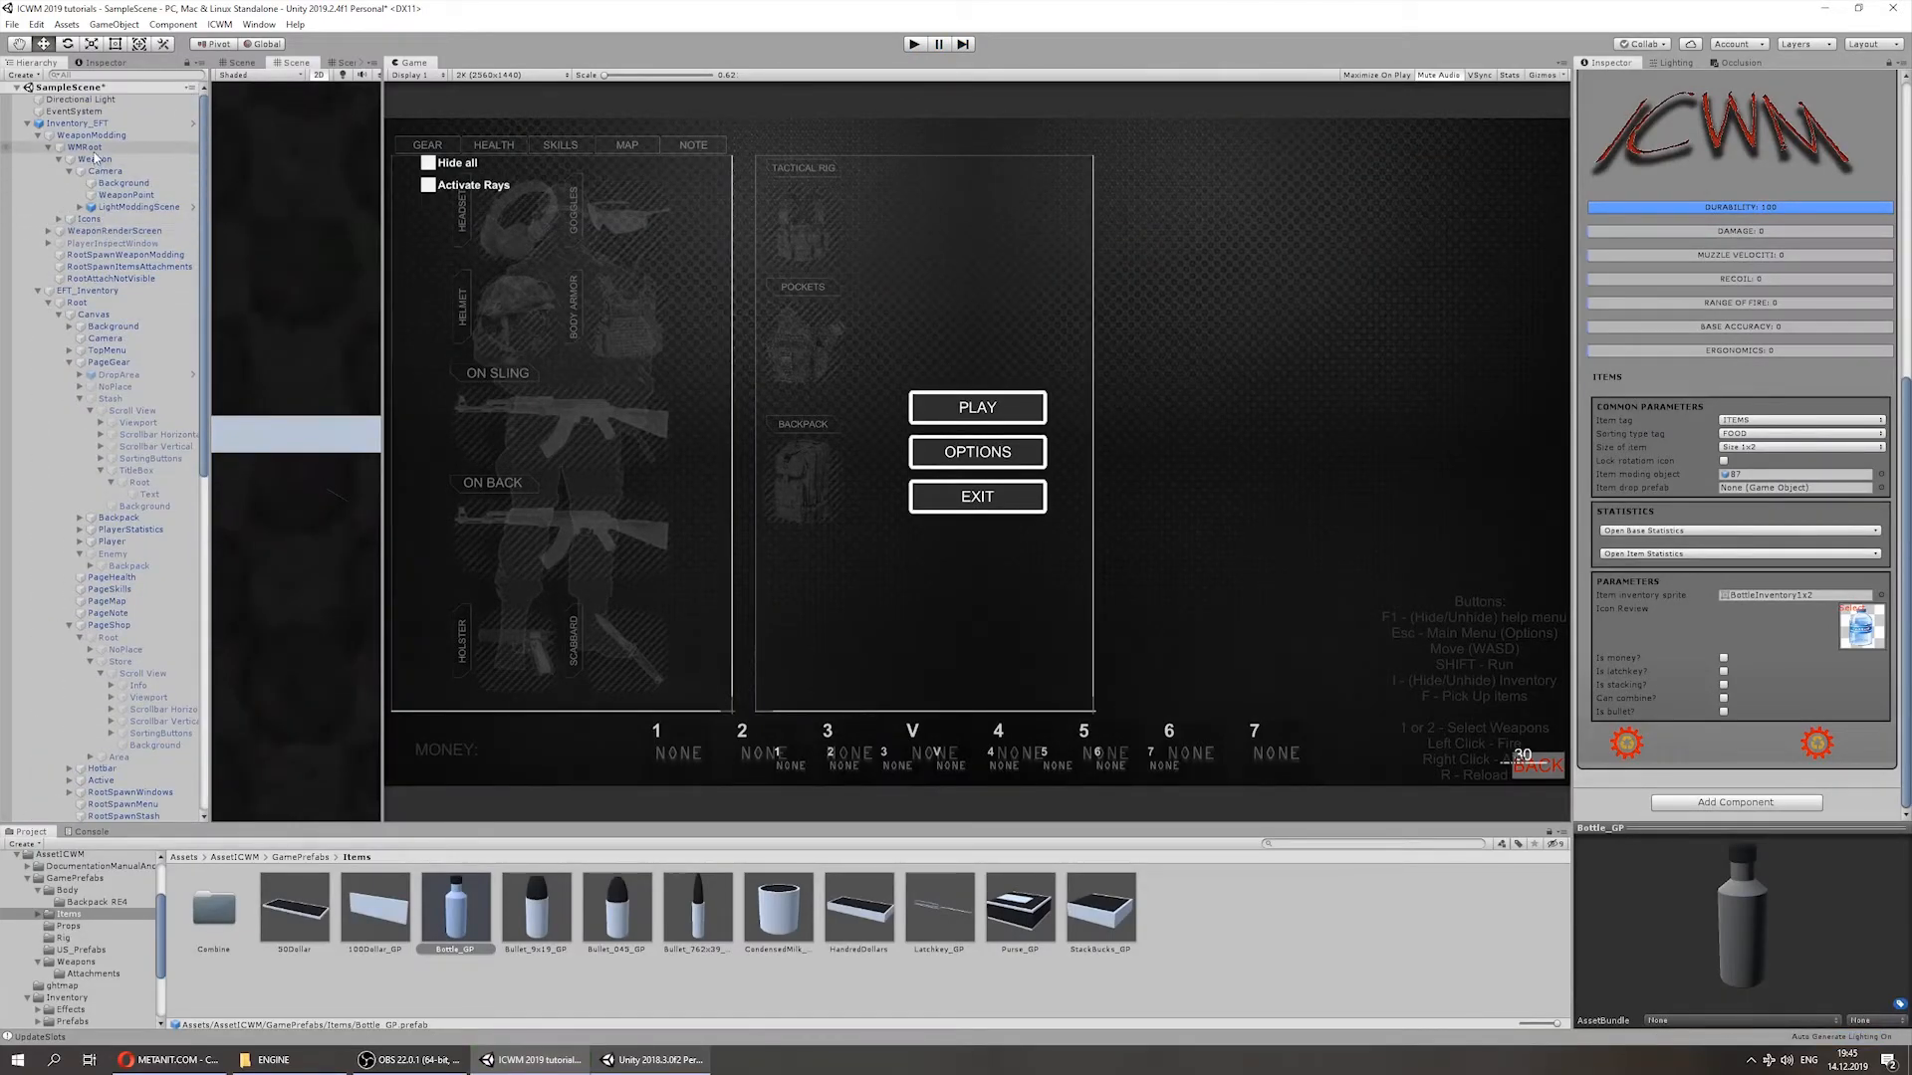
pyautogui.click(87, 290)
pyautogui.click(1710, 713)
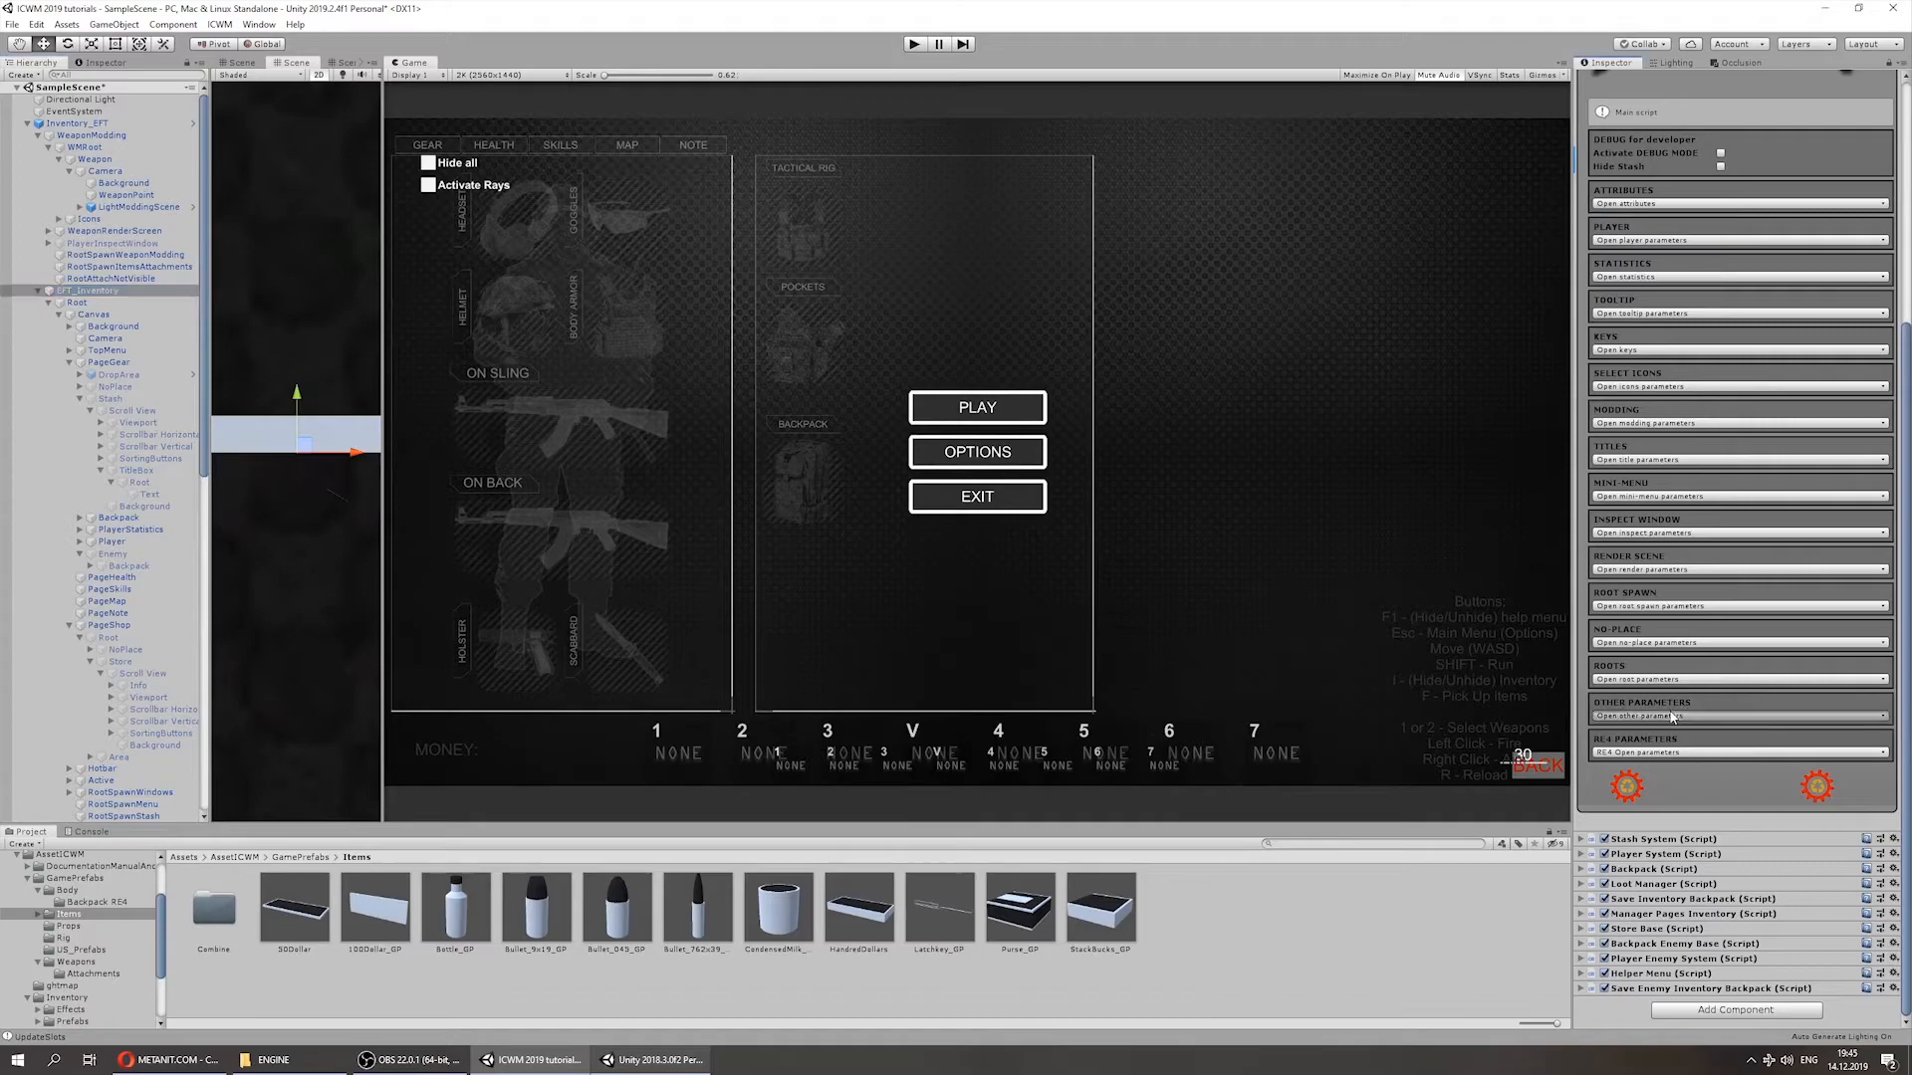
# Step: Expand the Hotbar settings and leave the Sorting GO and Passive GO lists collapsed
pyautogui.click(1596, 862)
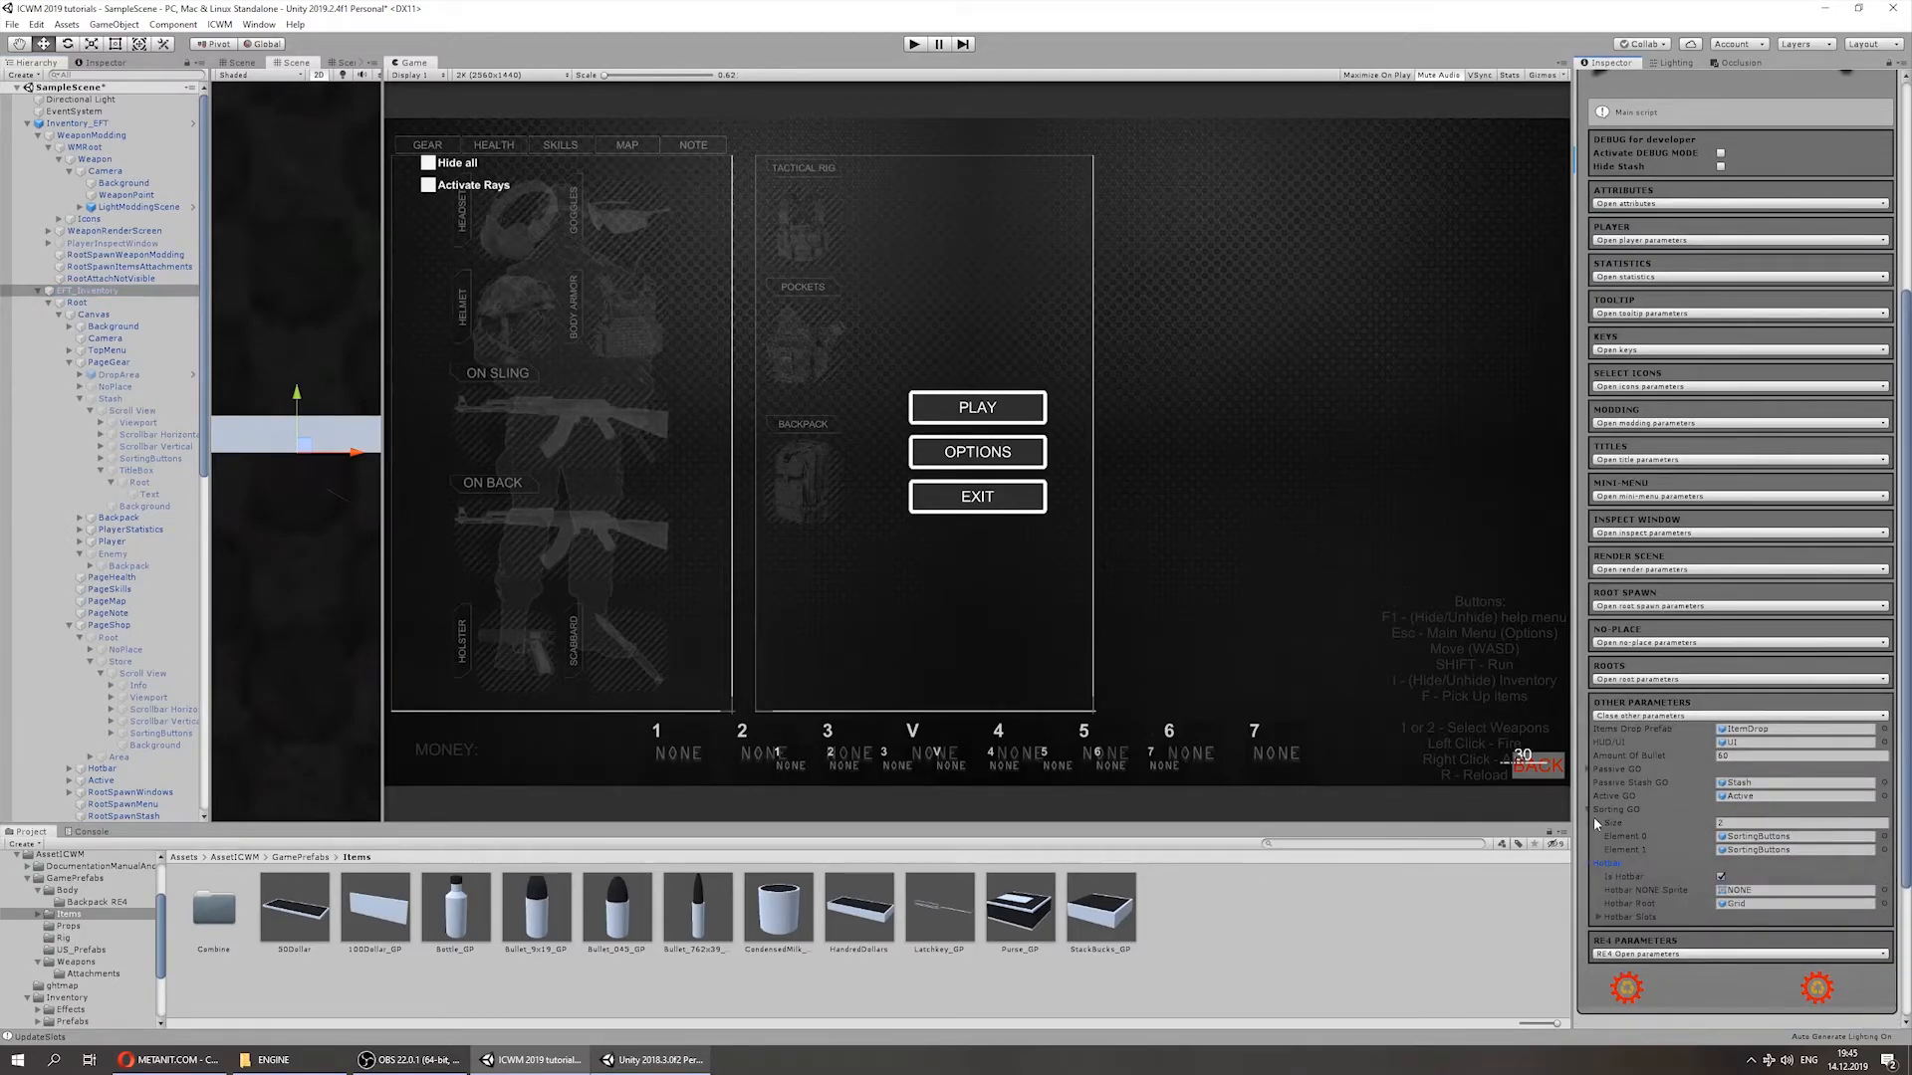
pyautogui.click(1590, 810)
pyautogui.click(1587, 769)
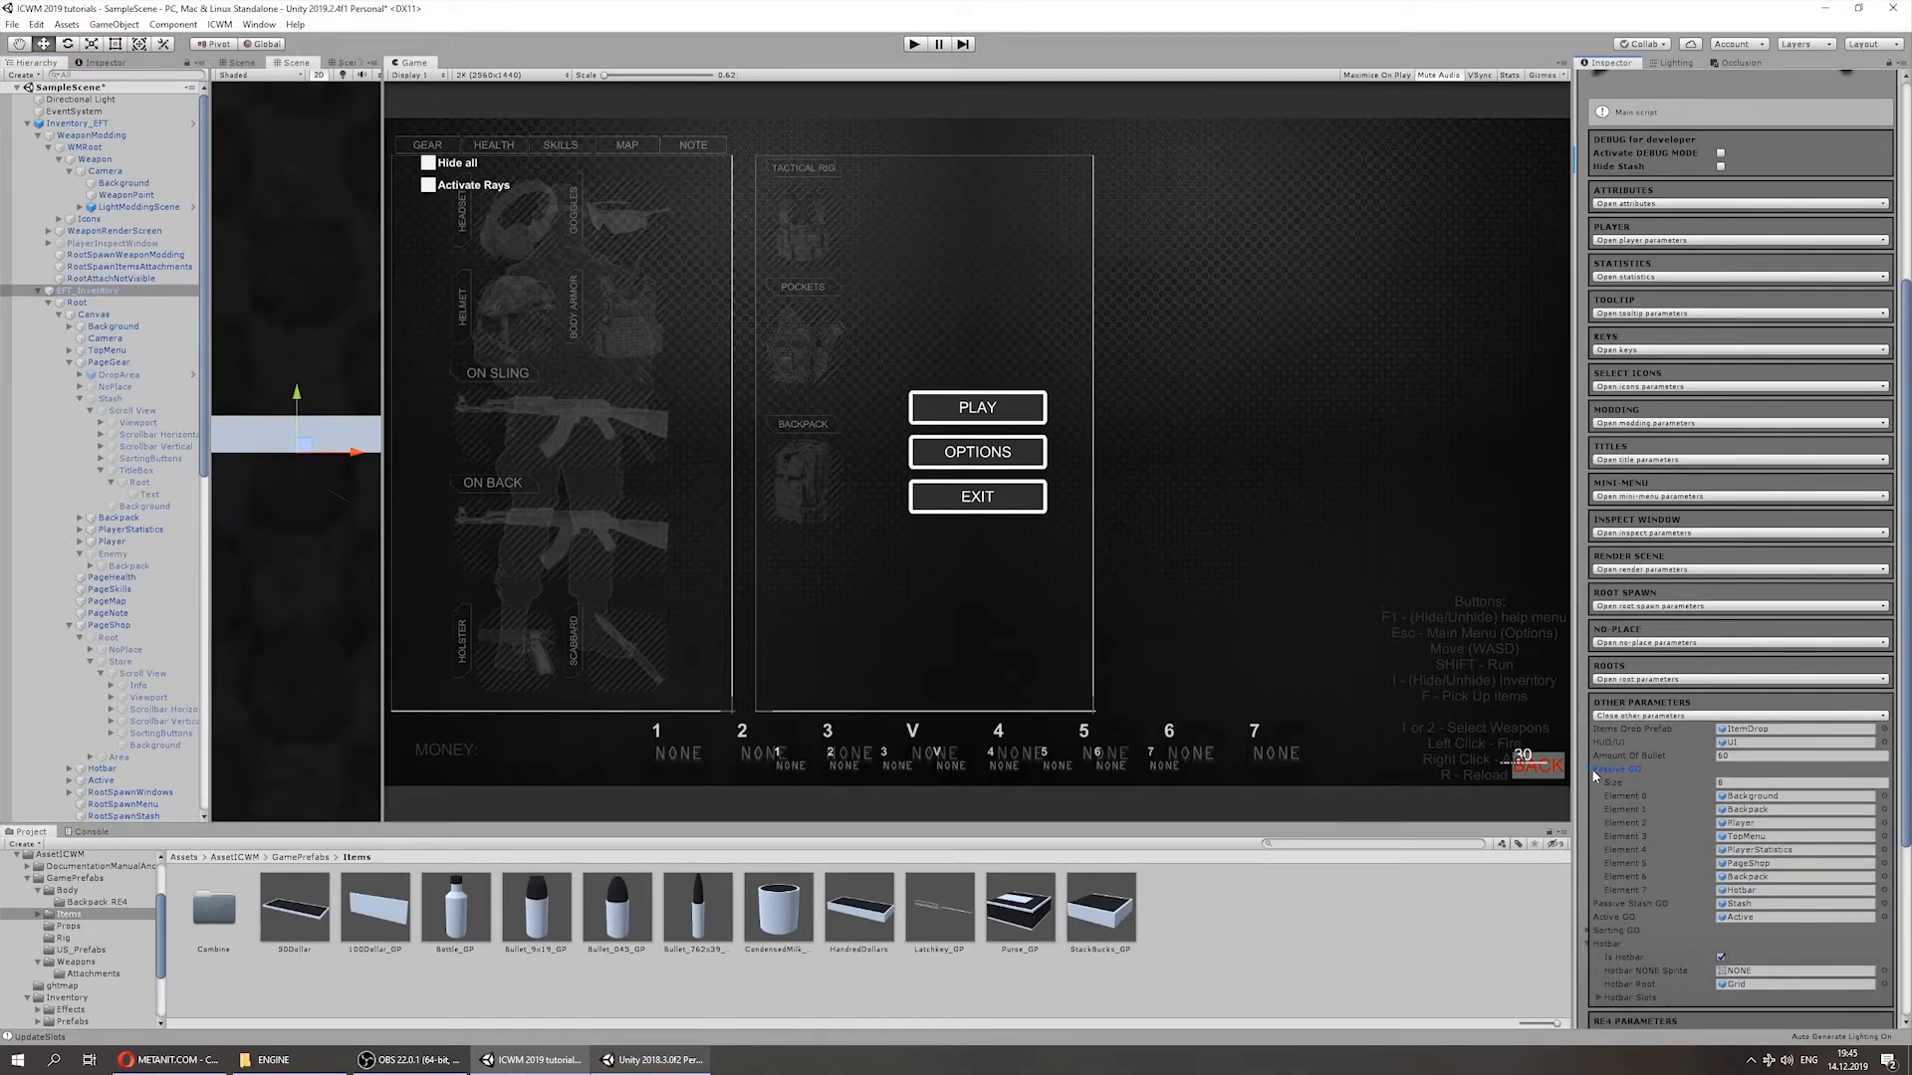
pyautogui.click(1599, 769)
pyautogui.scroll(-3, 1792, 812)
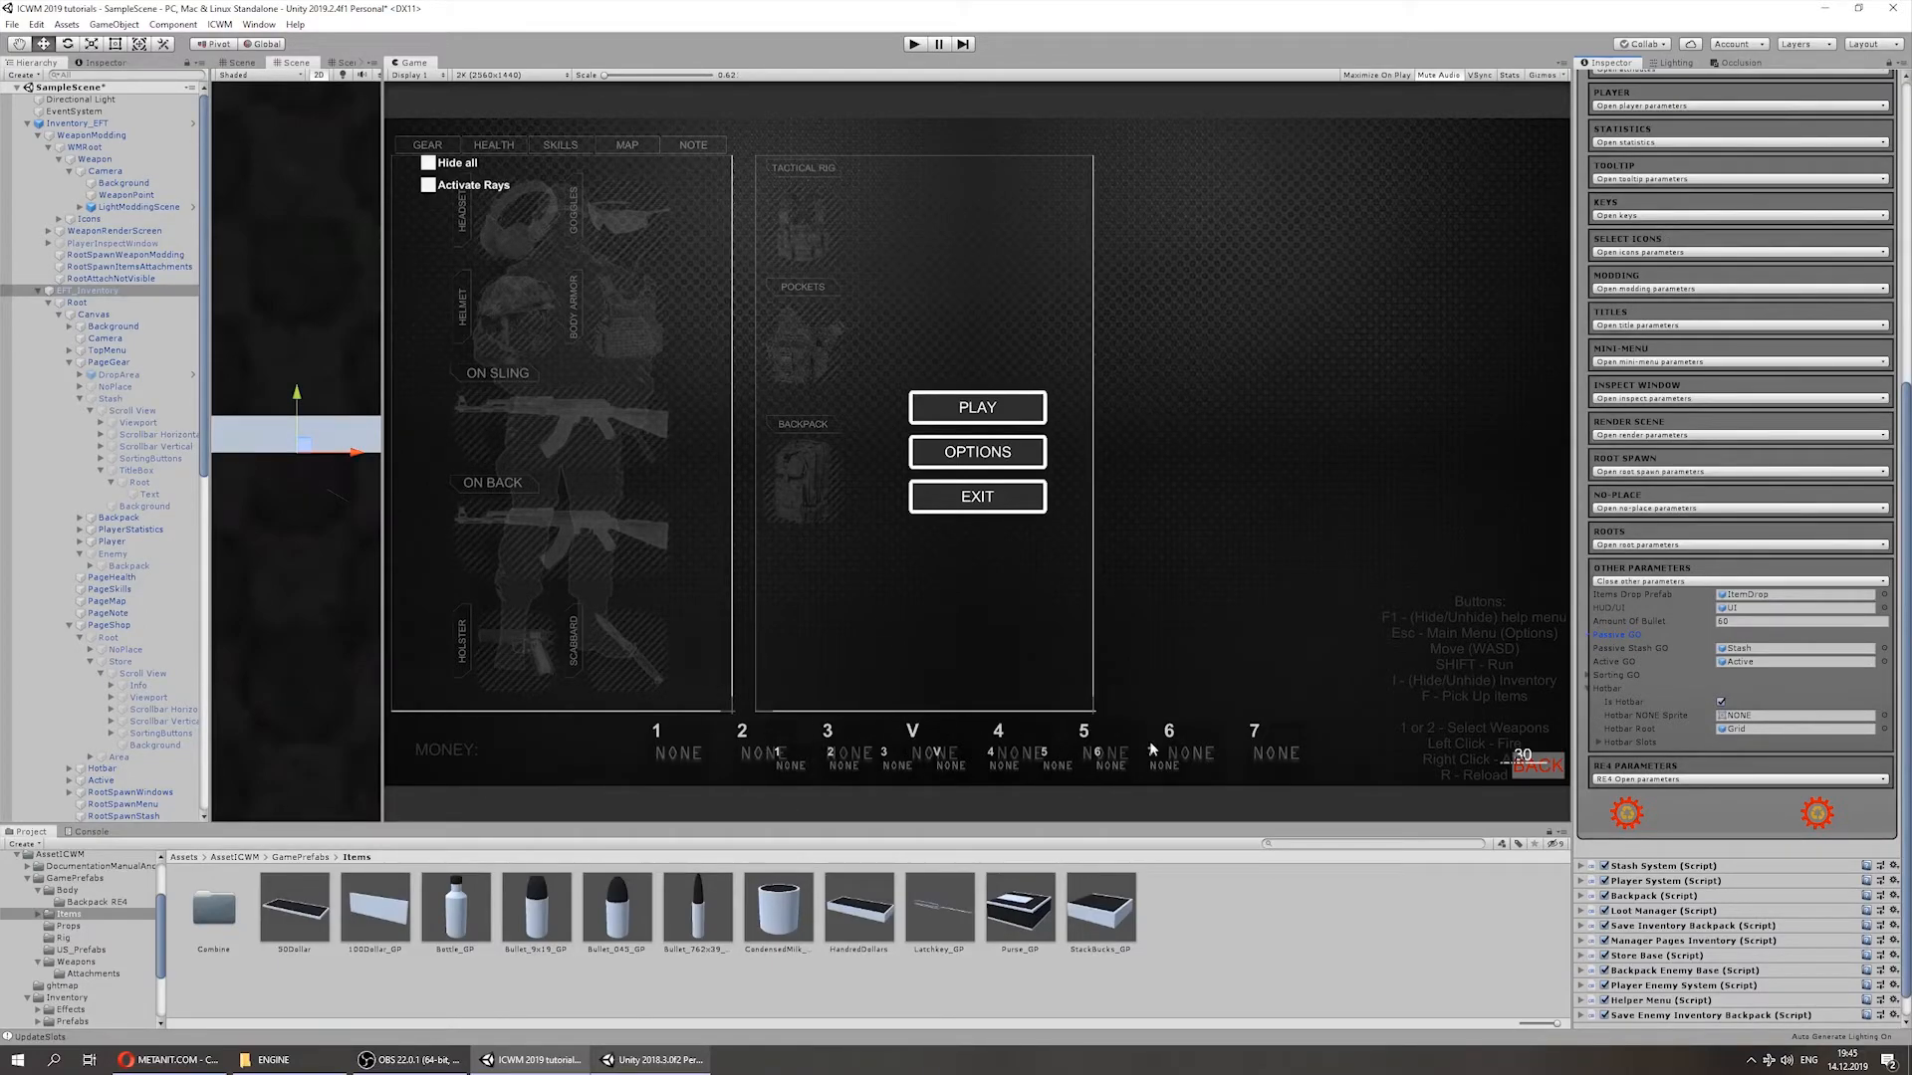
# Step: Locate the Grid assigned to Hotbar Root and the Slot_2 and Slot_1 objects in Hotbar Slots, and collapse Other Parameters
pyautogui.click(1597, 742)
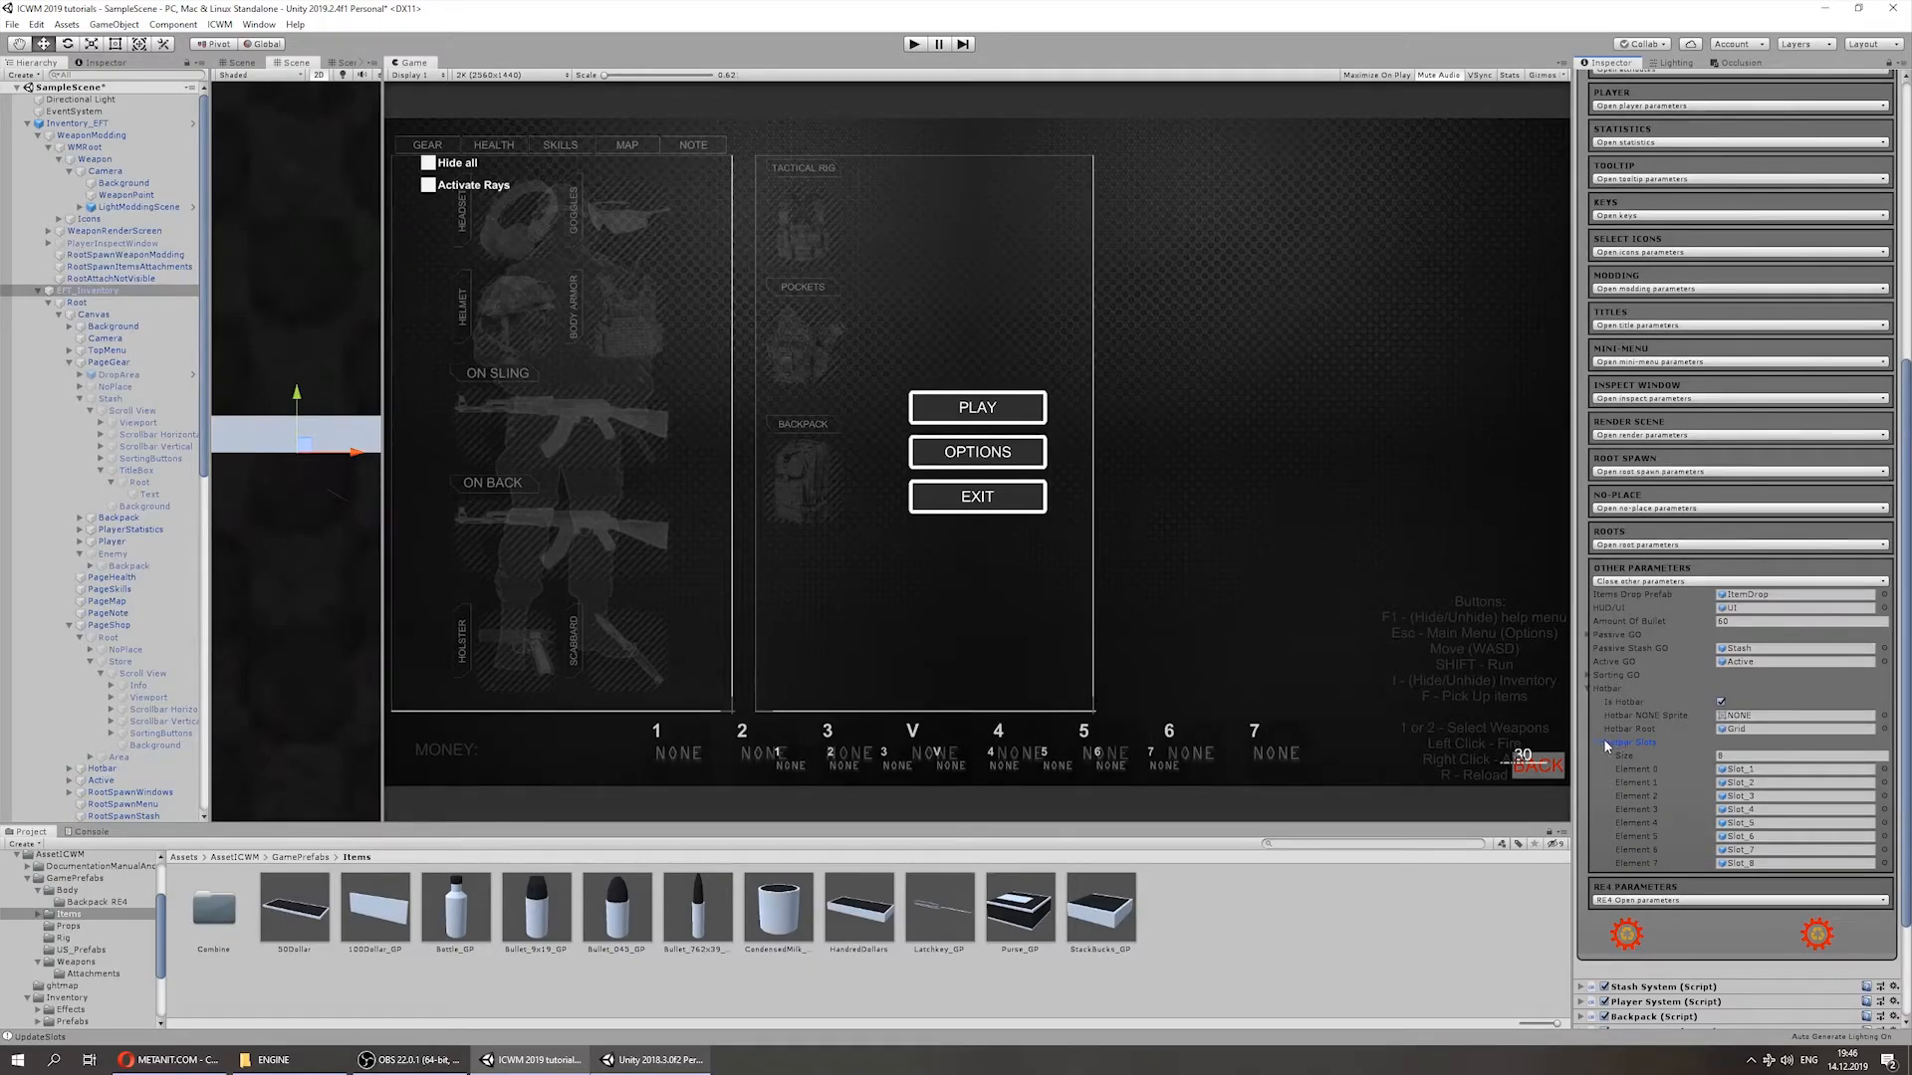
pyautogui.click(1751, 741)
pyautogui.click(1750, 730)
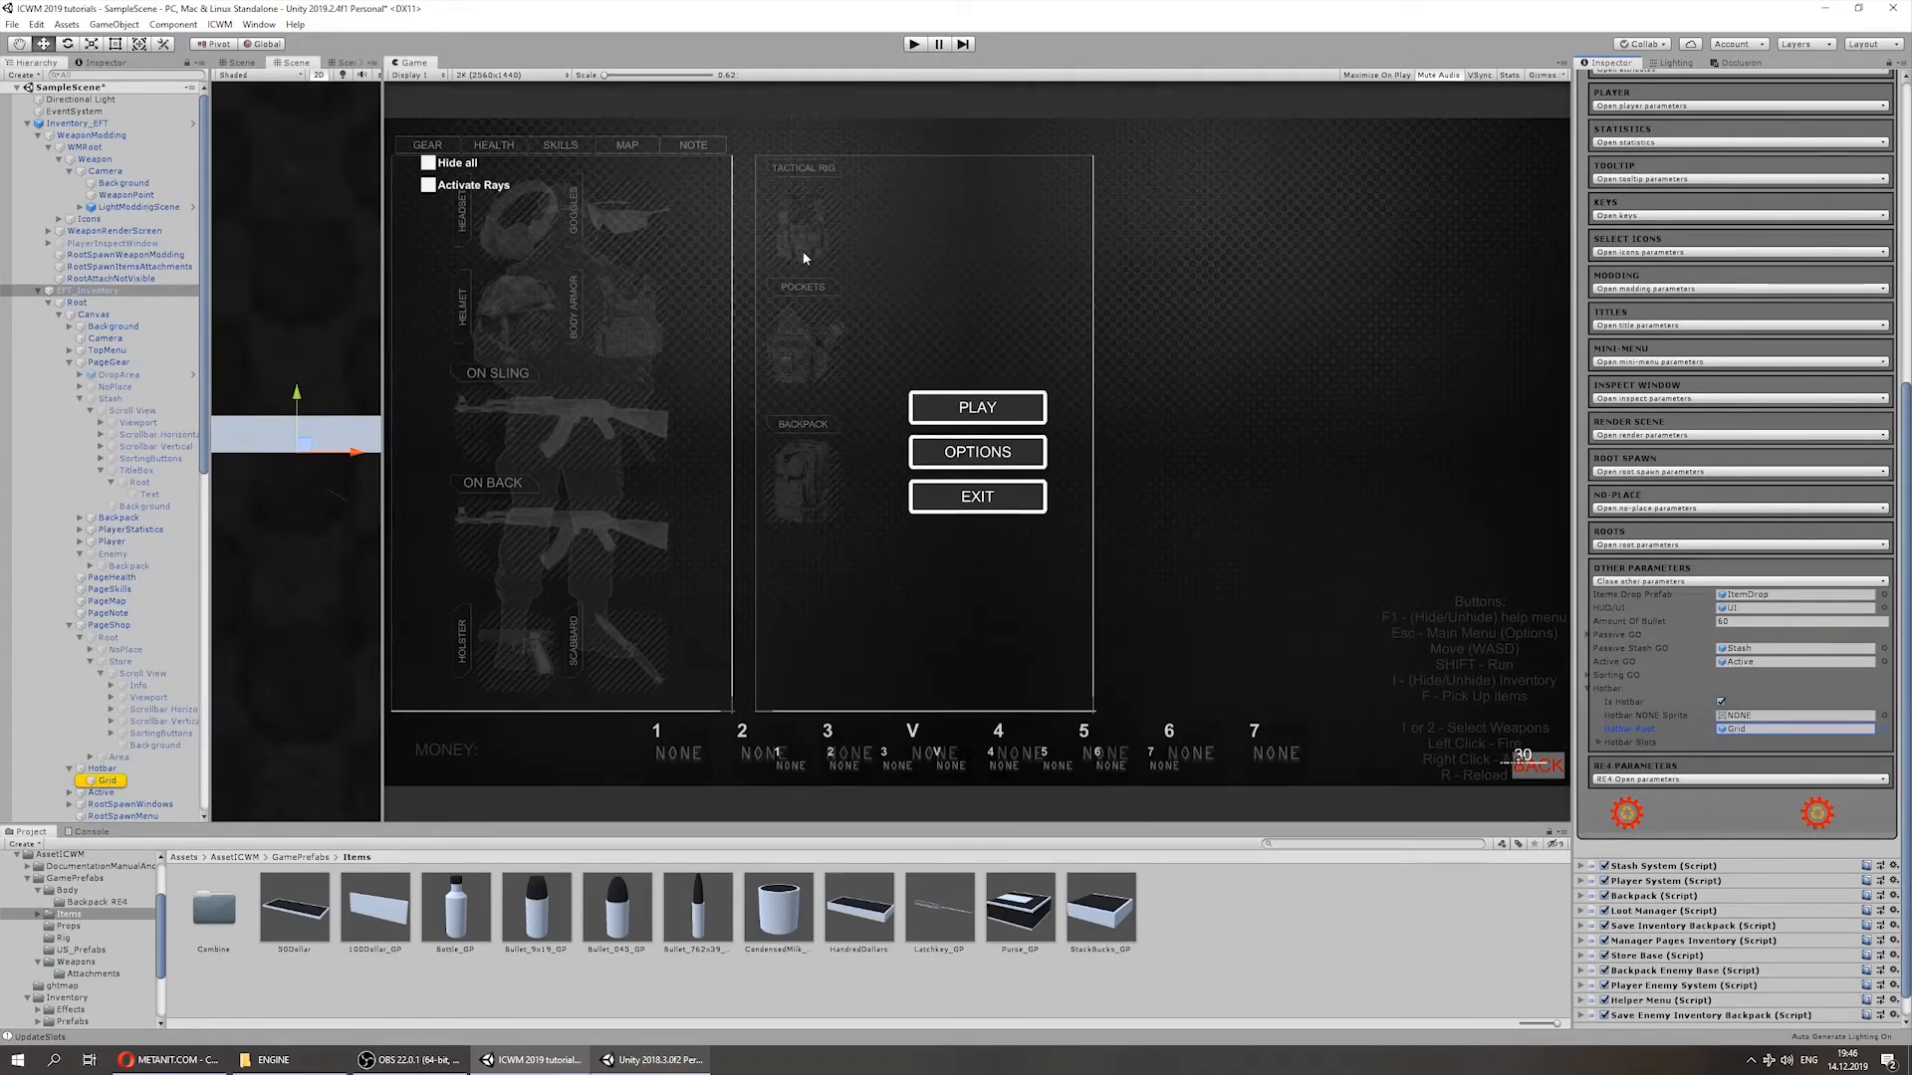
pyautogui.click(1599, 741)
pyautogui.click(1761, 781)
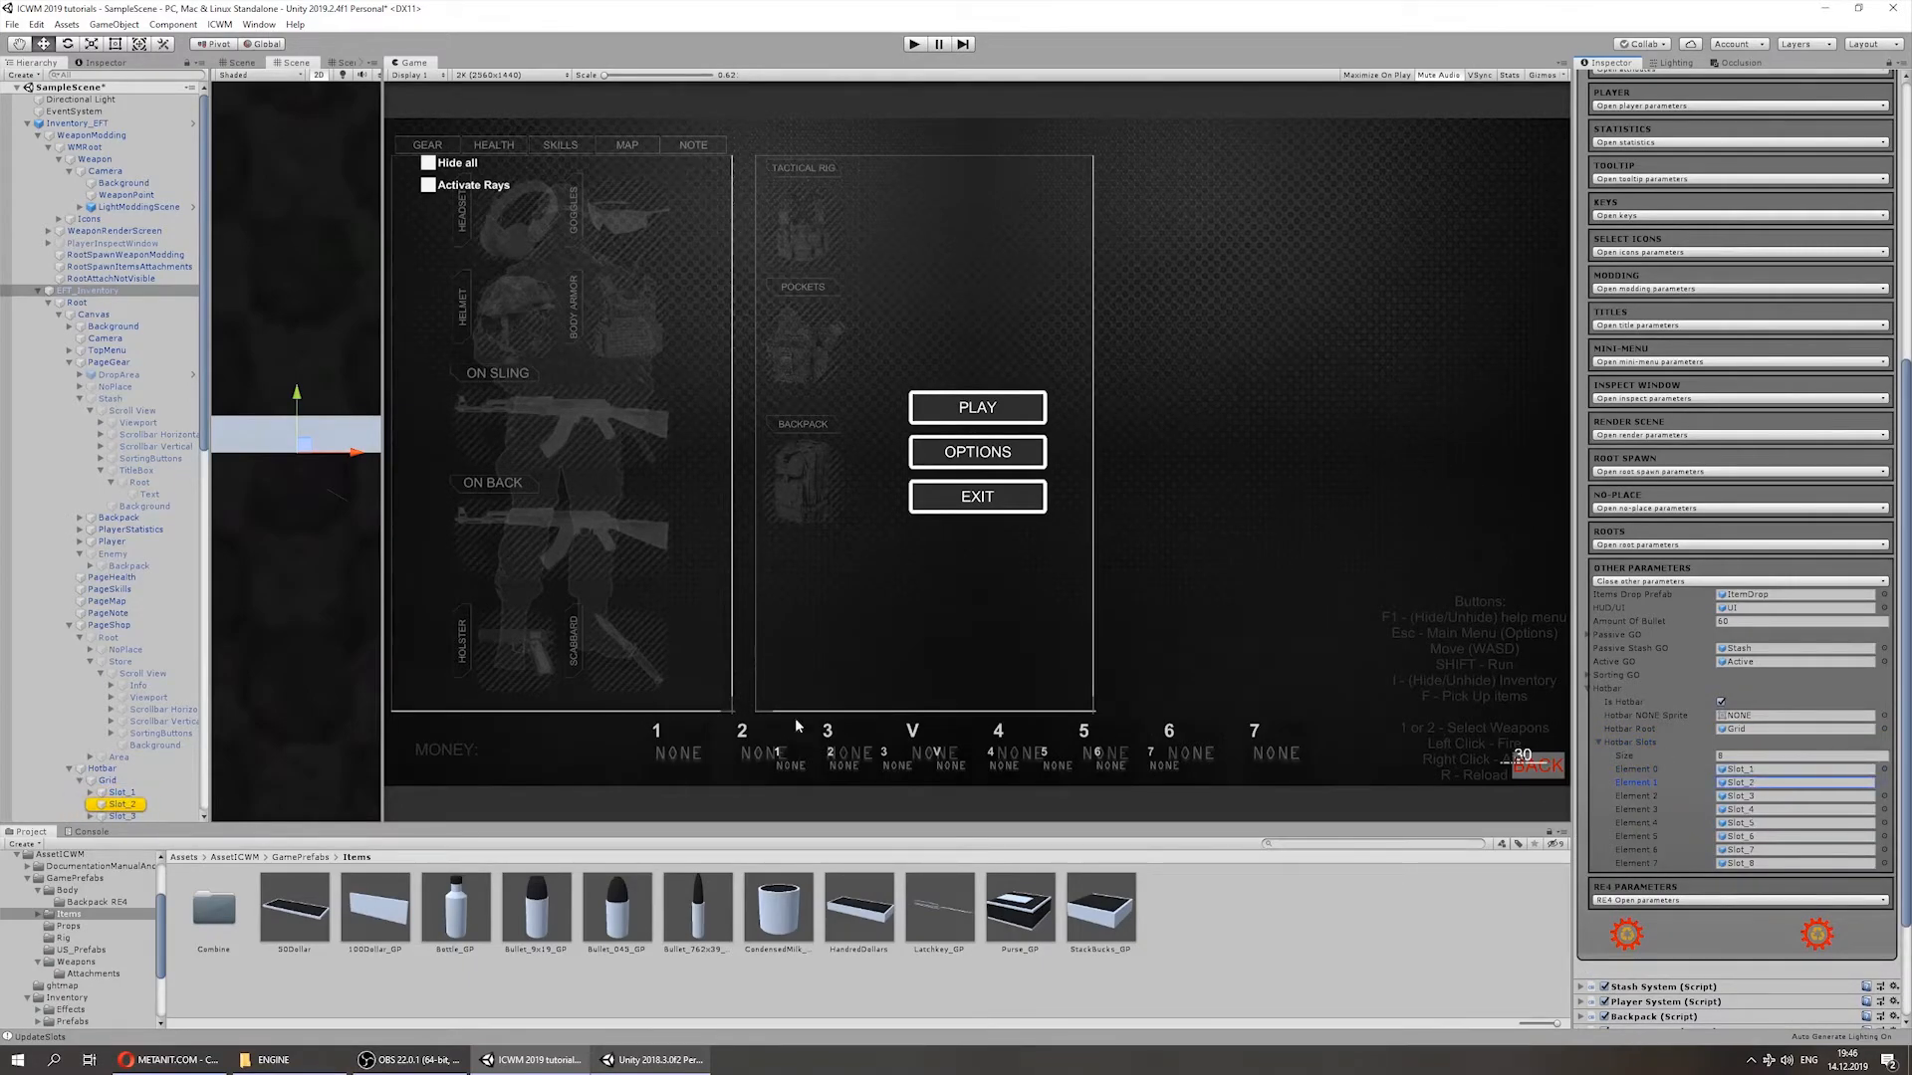
pyautogui.click(1748, 770)
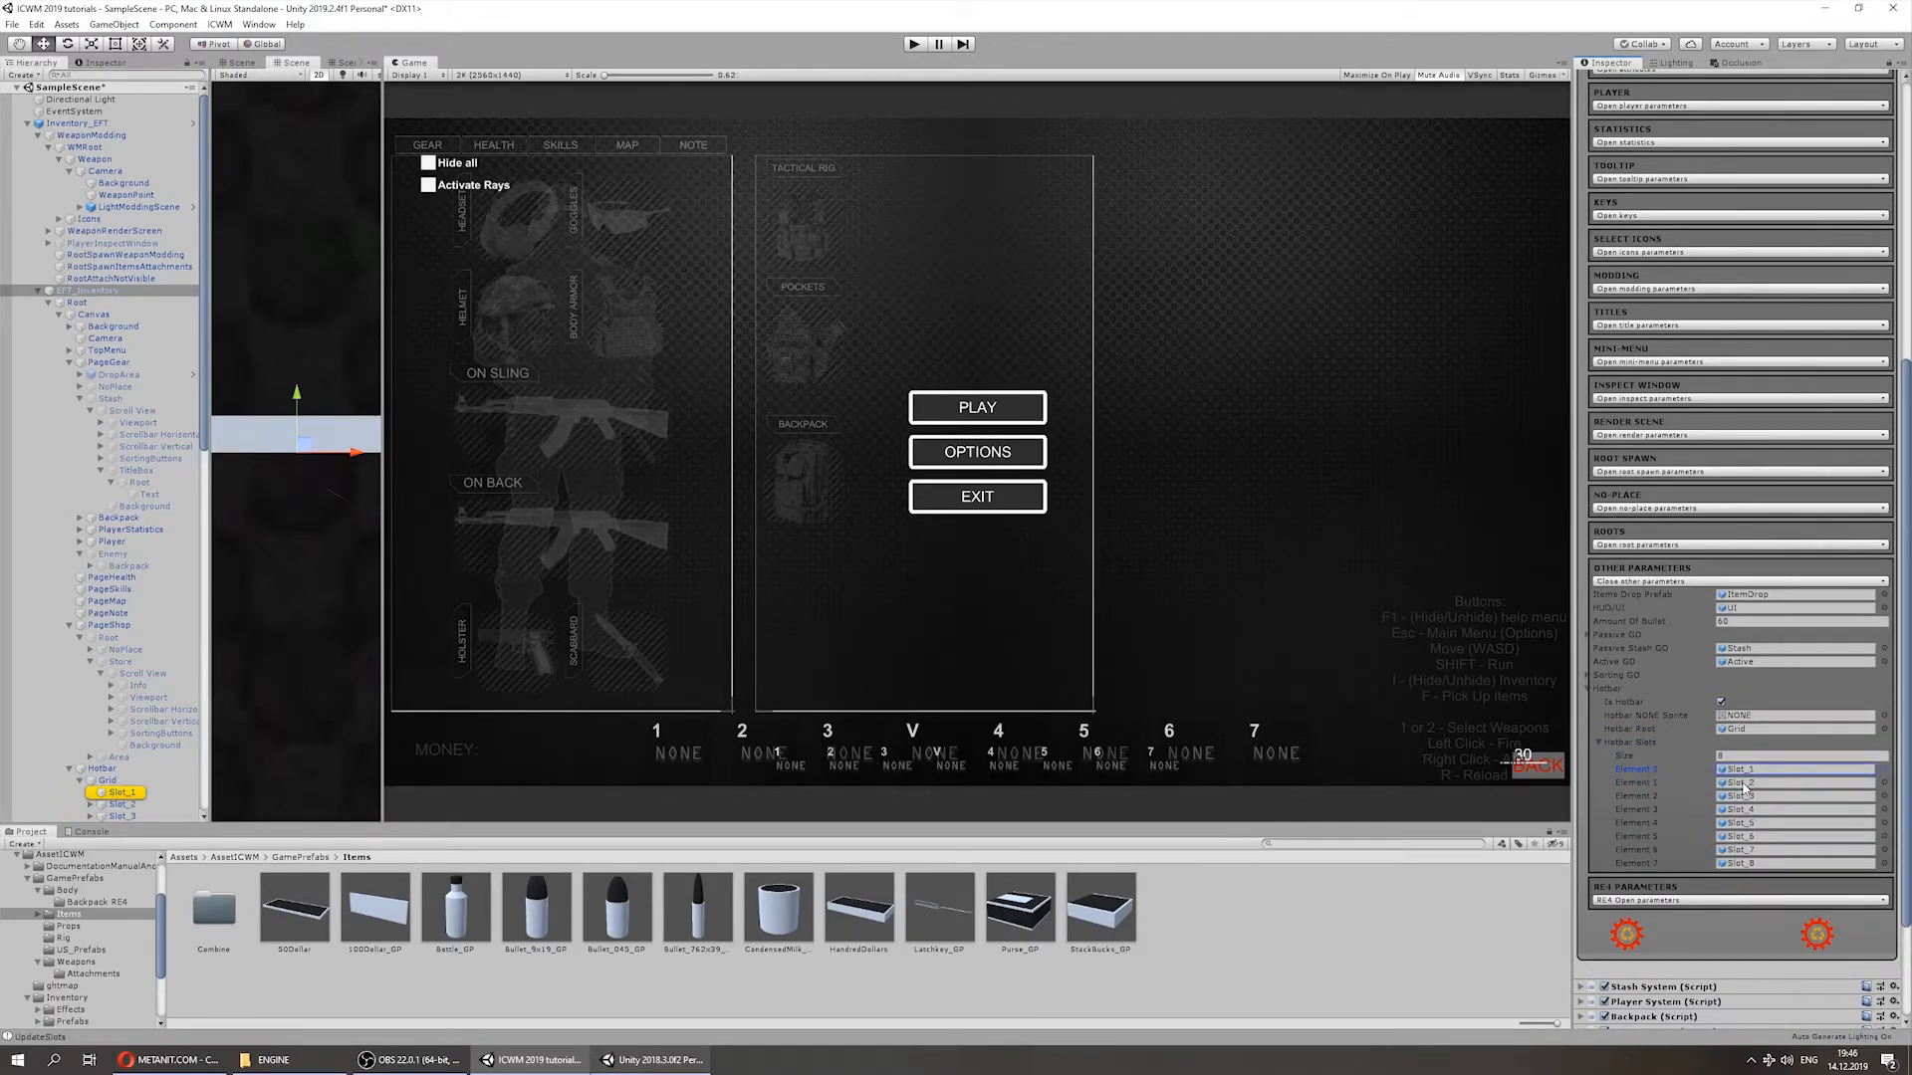
pyautogui.click(1590, 689)
pyautogui.click(1615, 581)
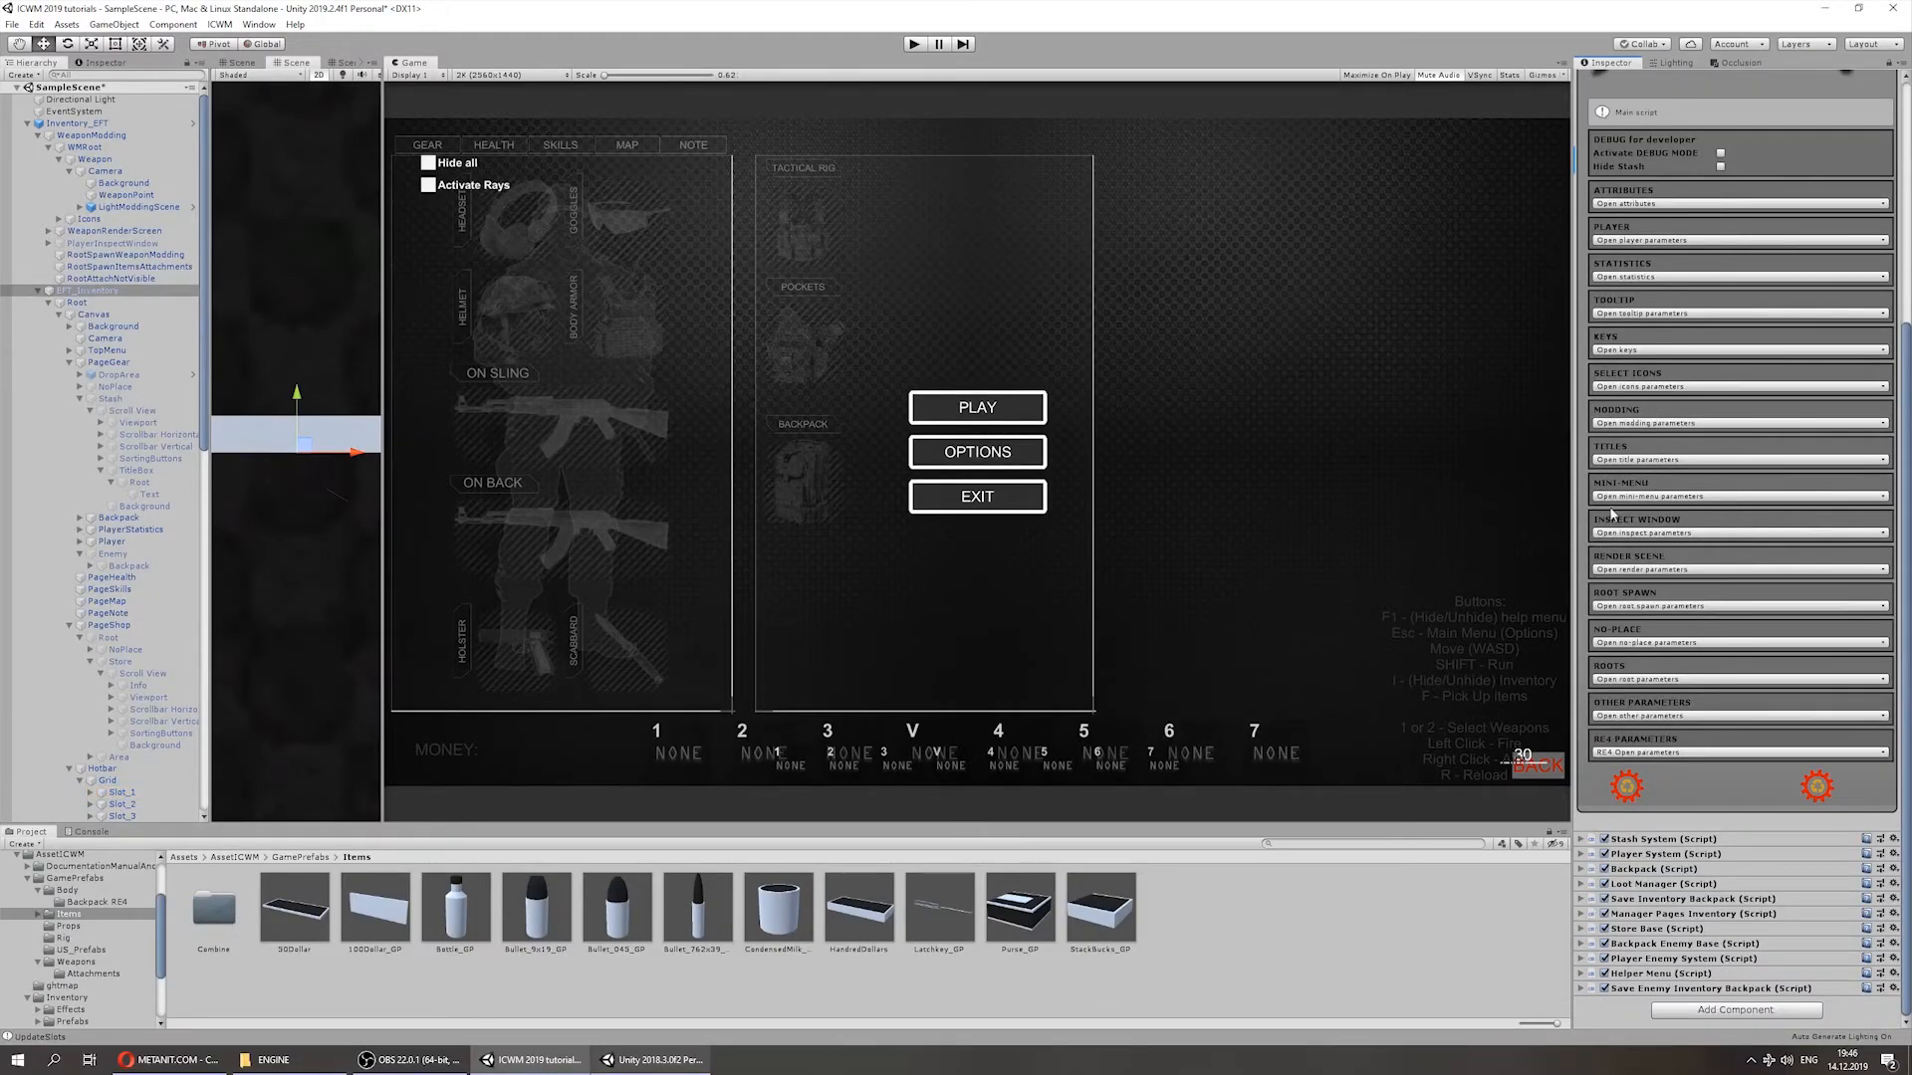
# Step: Expand the RE4 Parameters section and its RE4 Pages list
pyautogui.click(1637, 753)
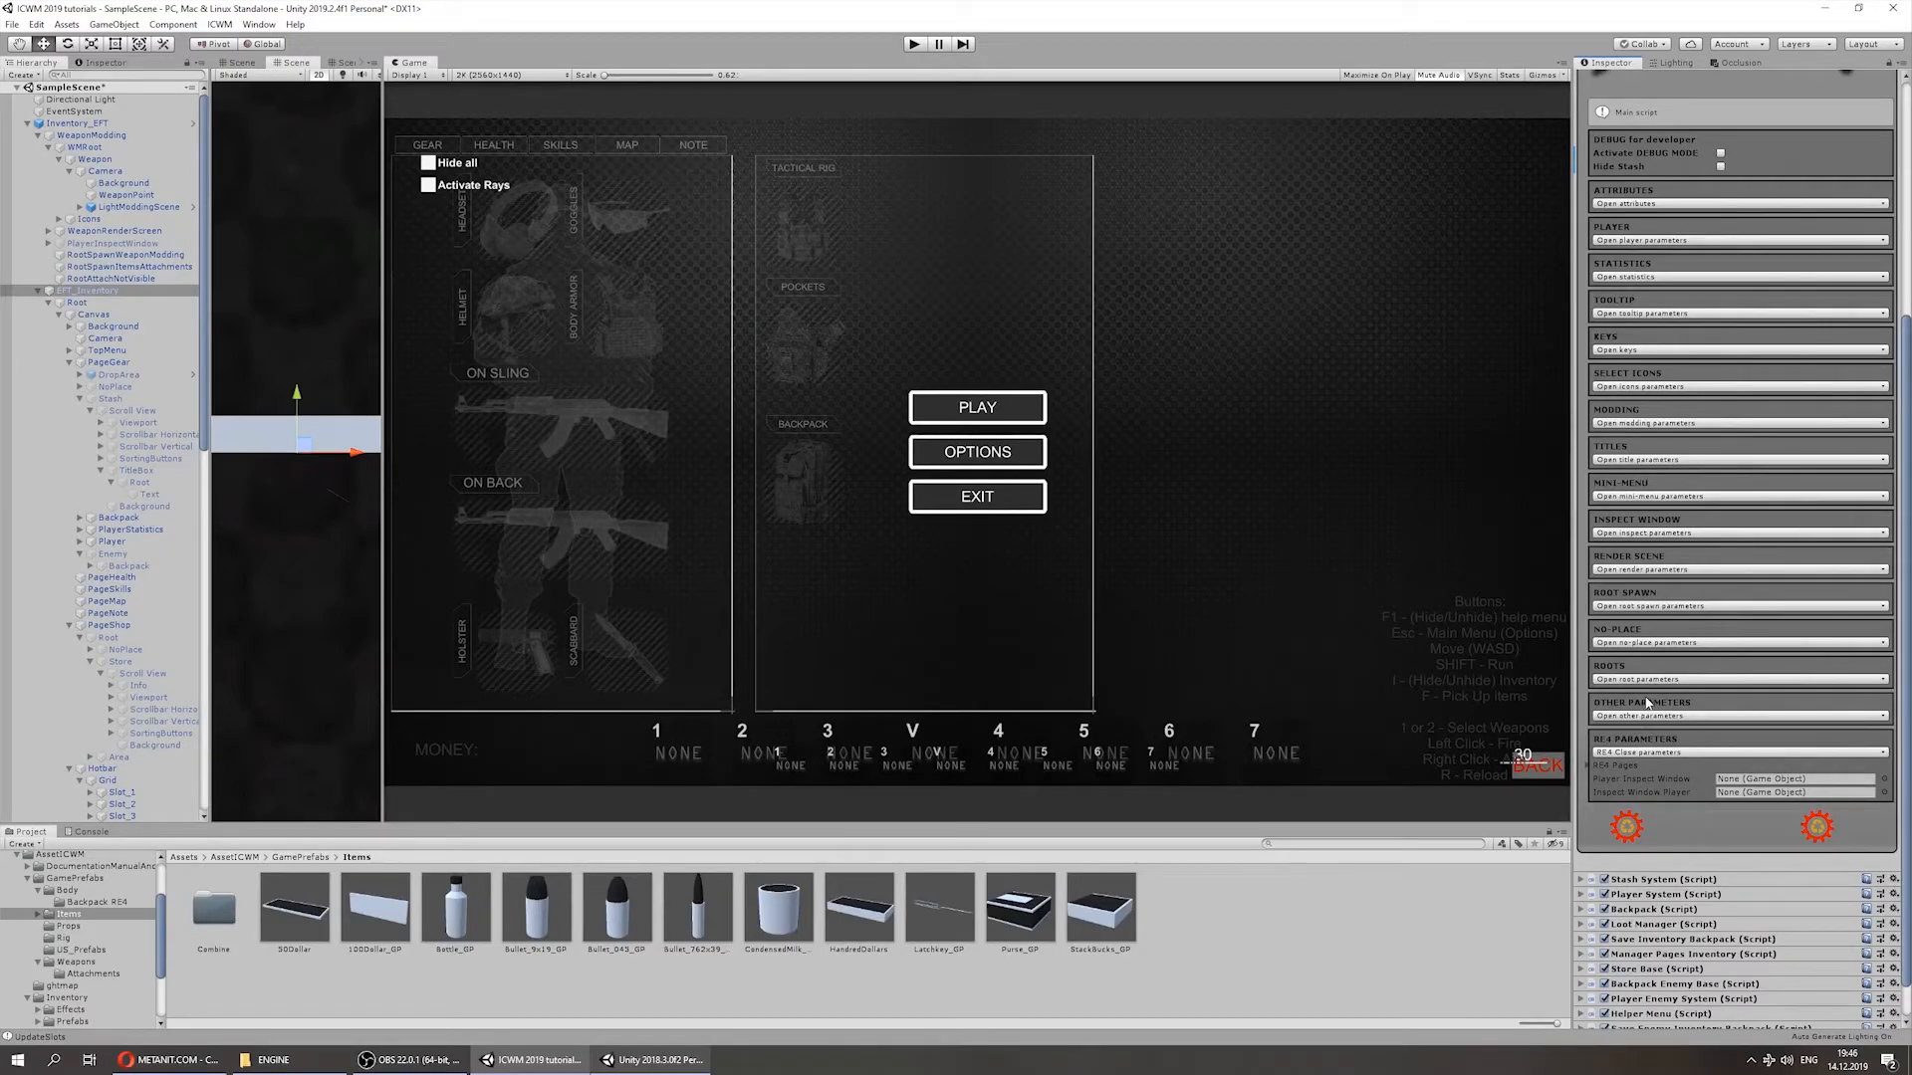
pyautogui.click(1593, 764)
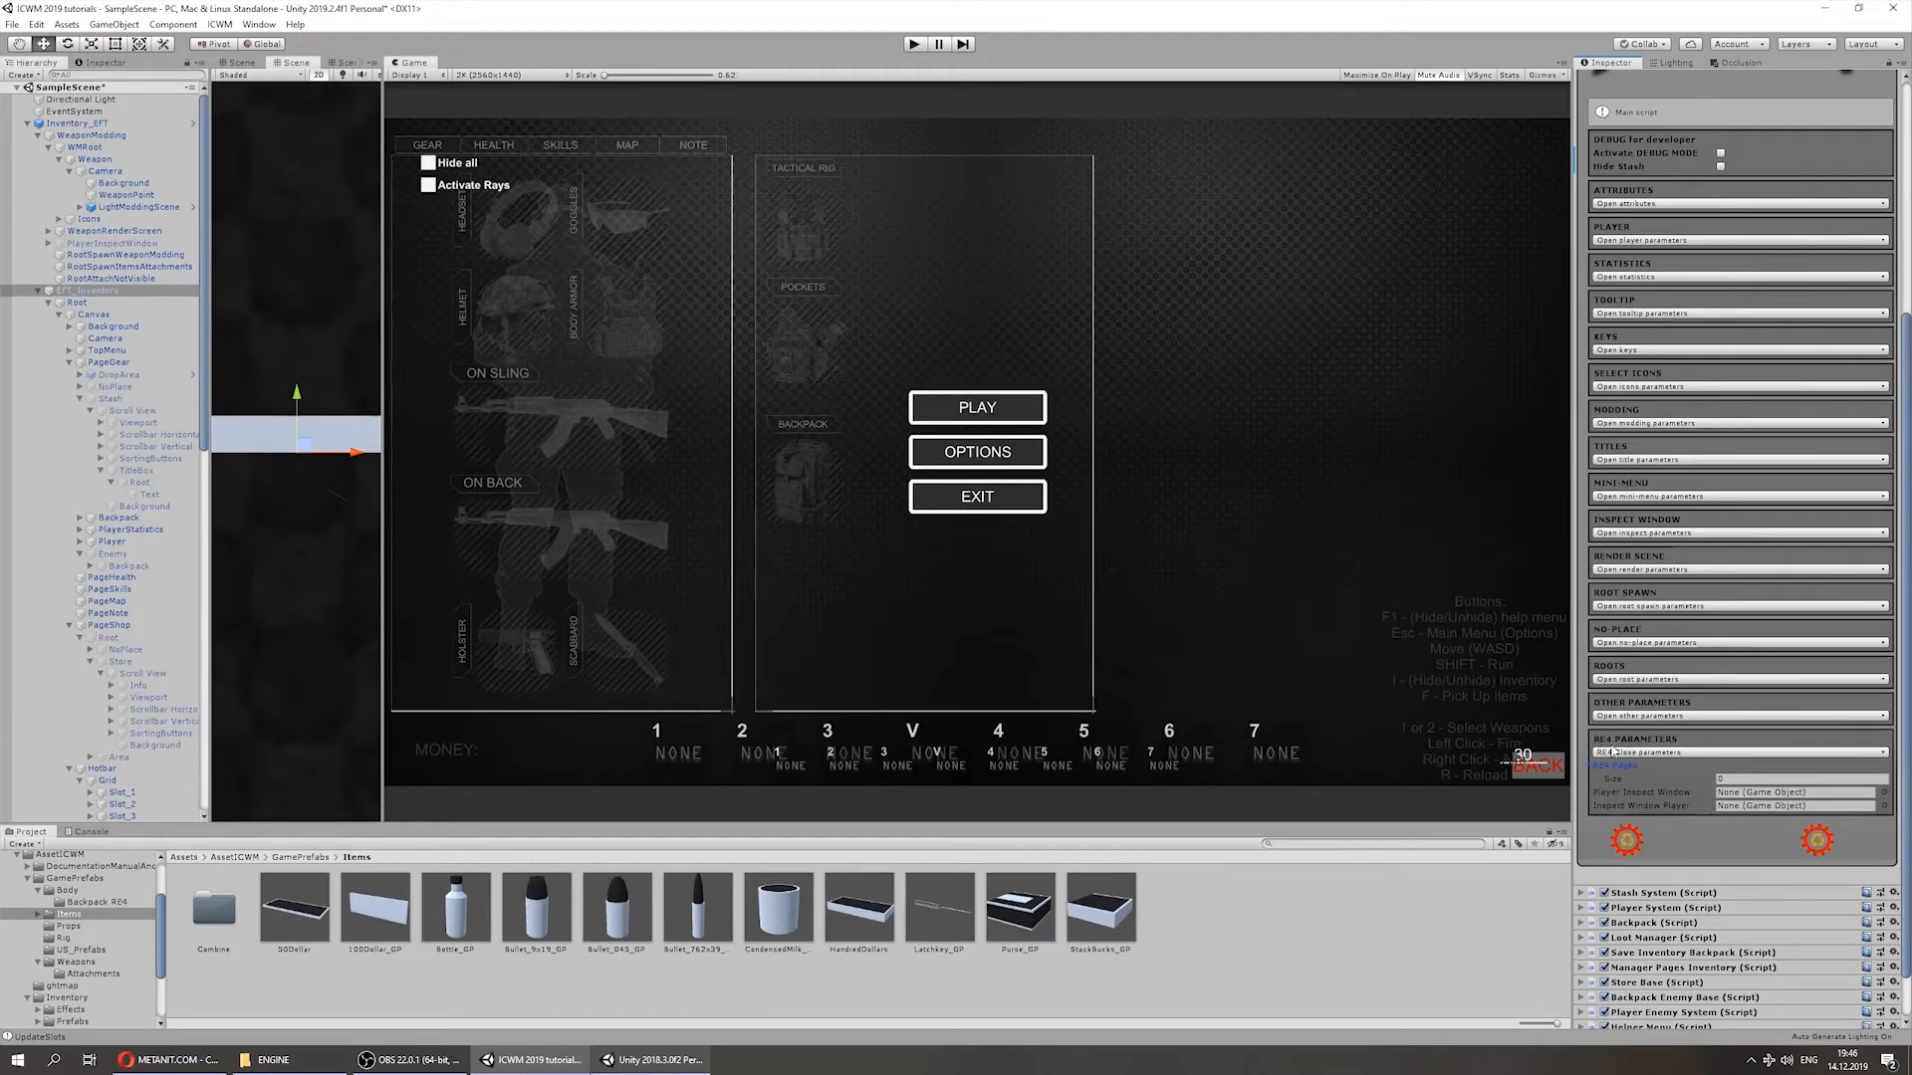
# Step: Collapse the RE4 Pages list and the Inventory Base component, and expand the Stash System component
pyautogui.click(1588, 767)
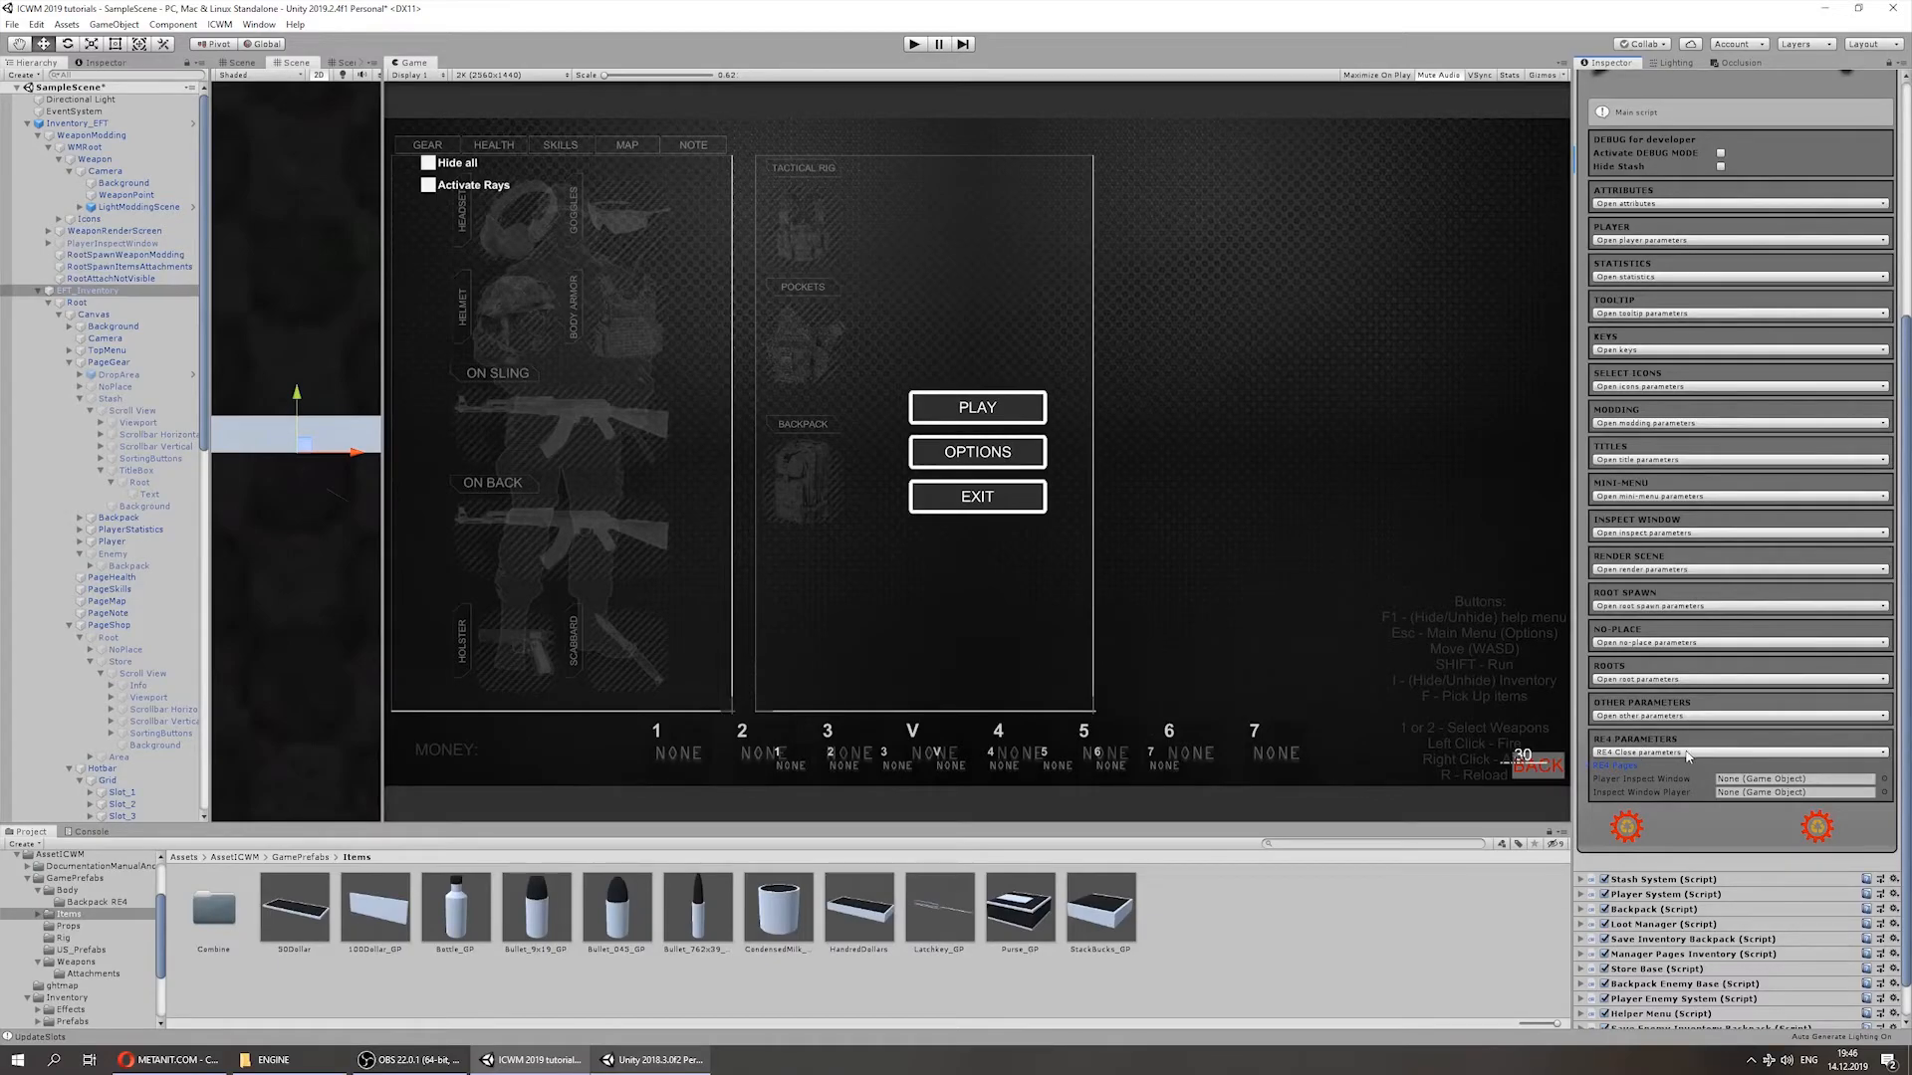
pyautogui.scroll(10, 1688, 738)
pyautogui.click(1581, 278)
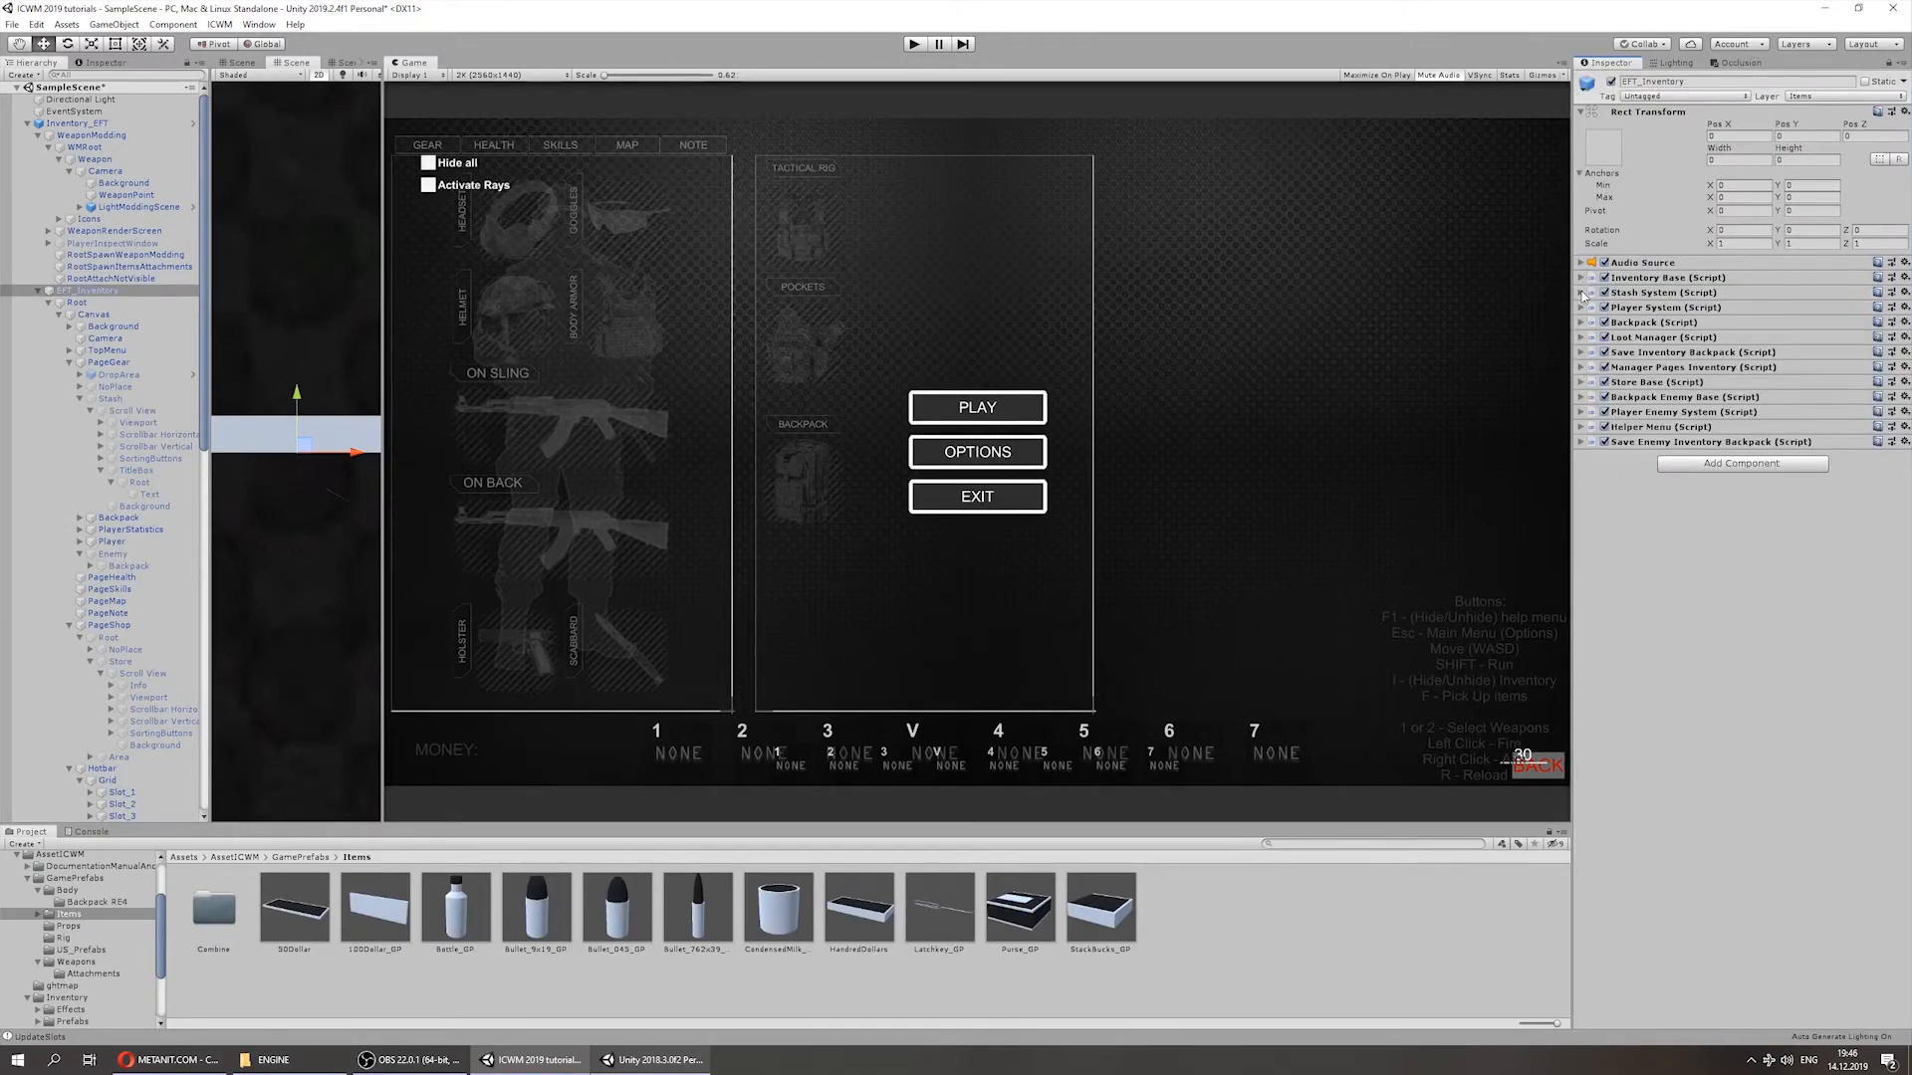
pyautogui.click(1581, 293)
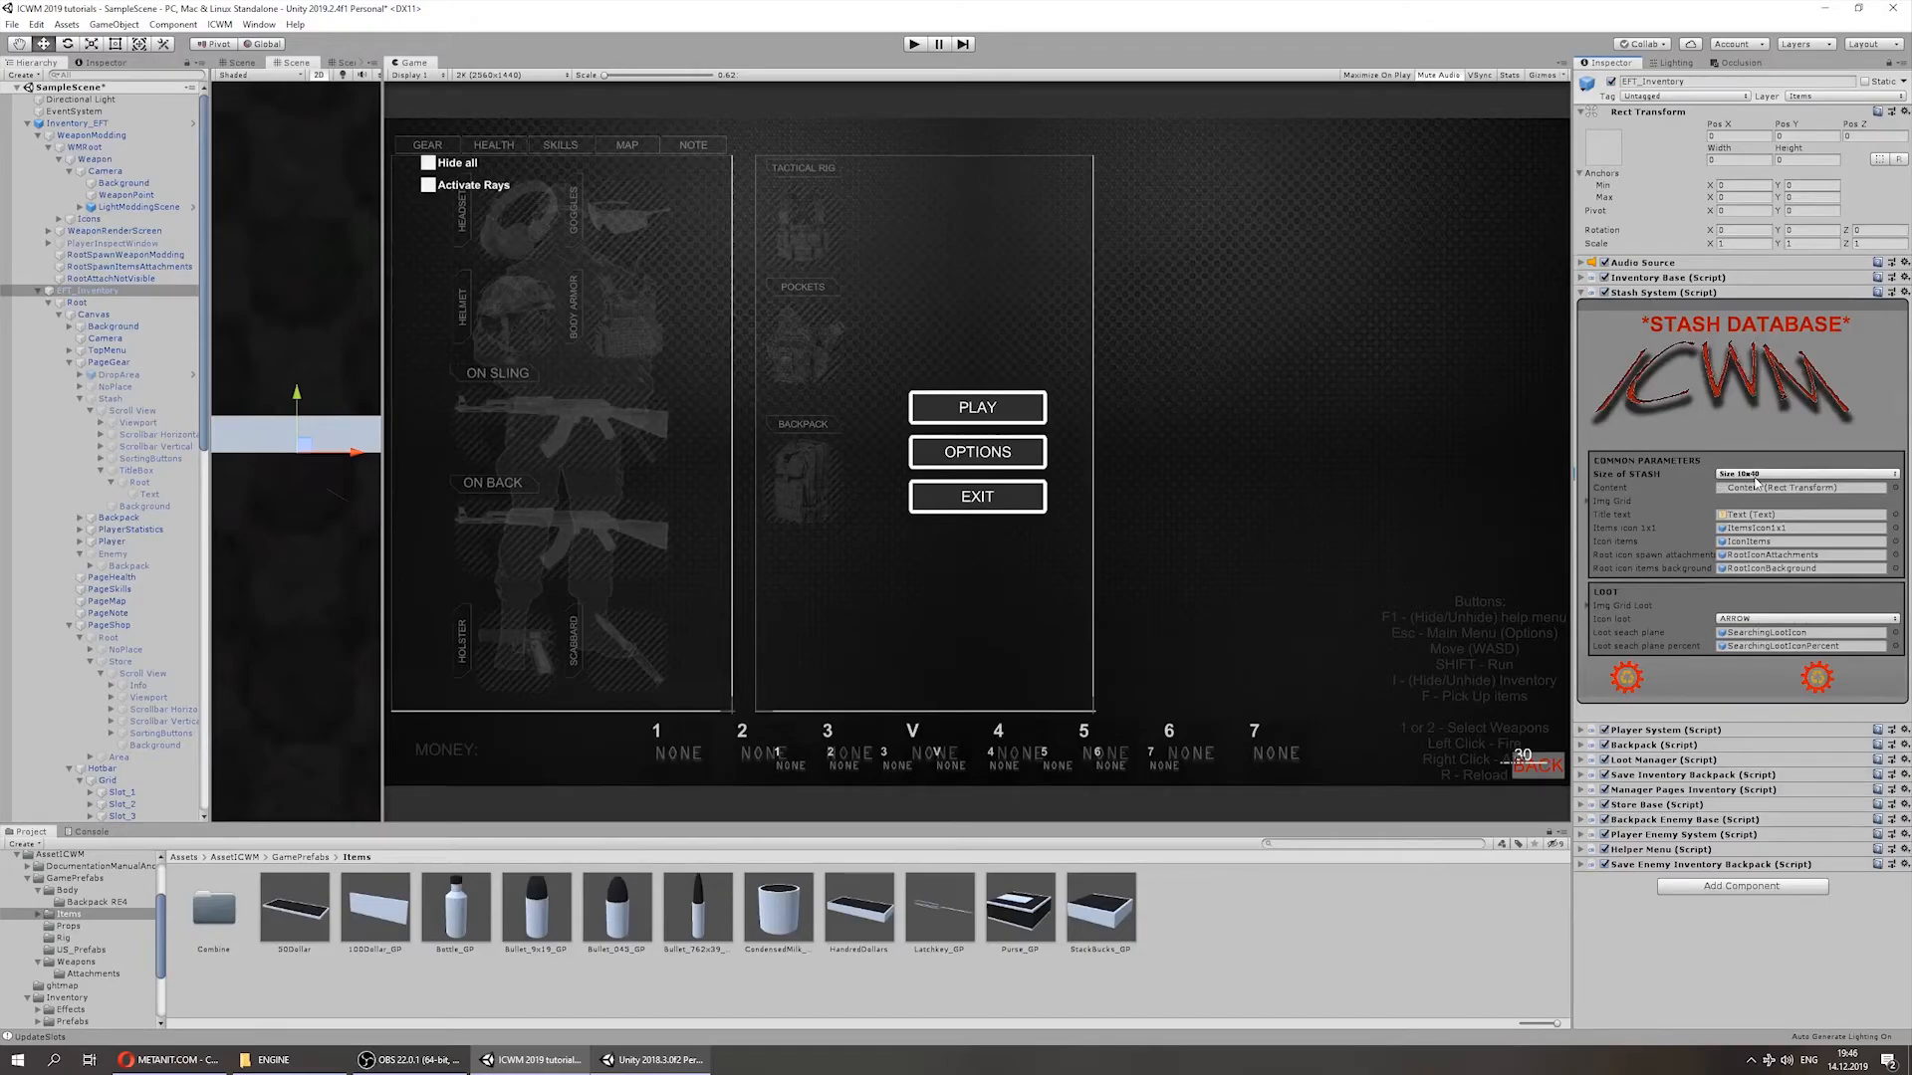
# Step: Locate the Content object assigned in Stash System and set Size of STASH to Size 10x20
pyautogui.click(1755, 477)
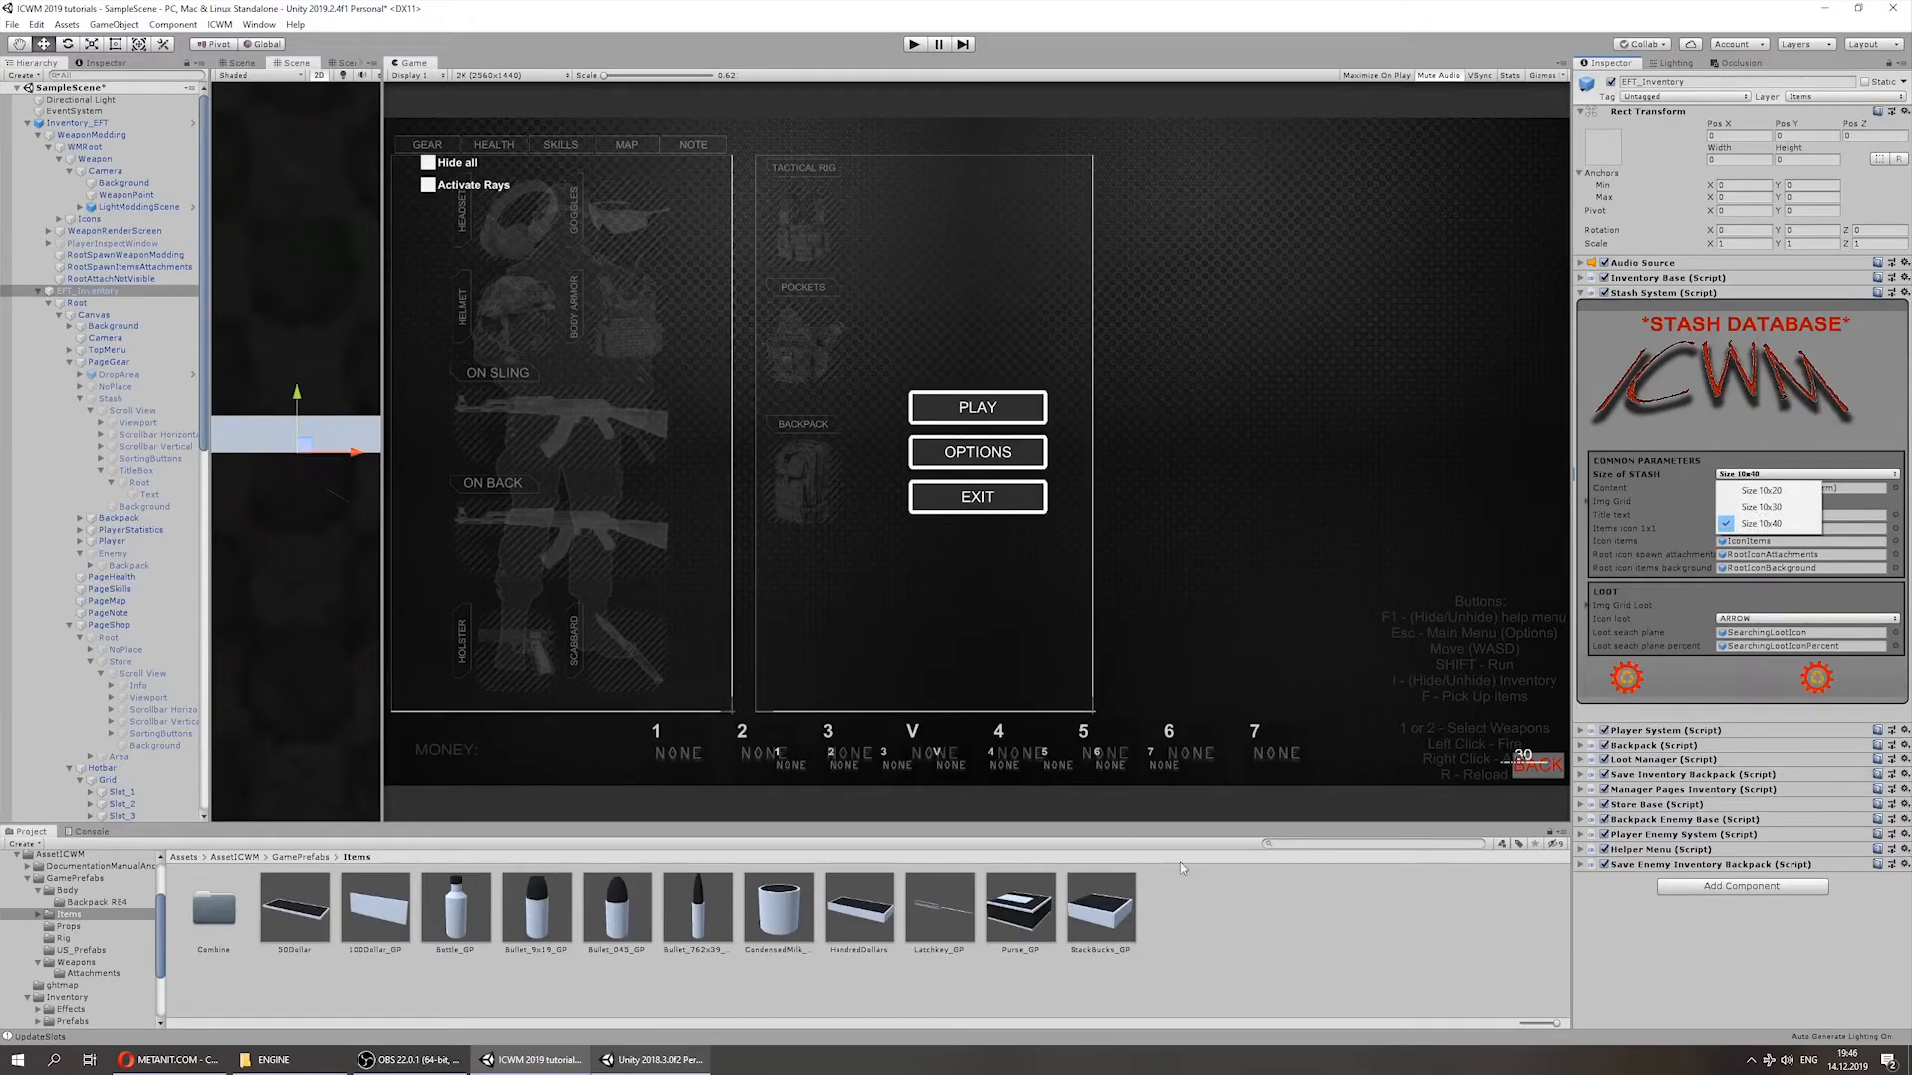
pyautogui.click(1736, 448)
pyautogui.click(1753, 490)
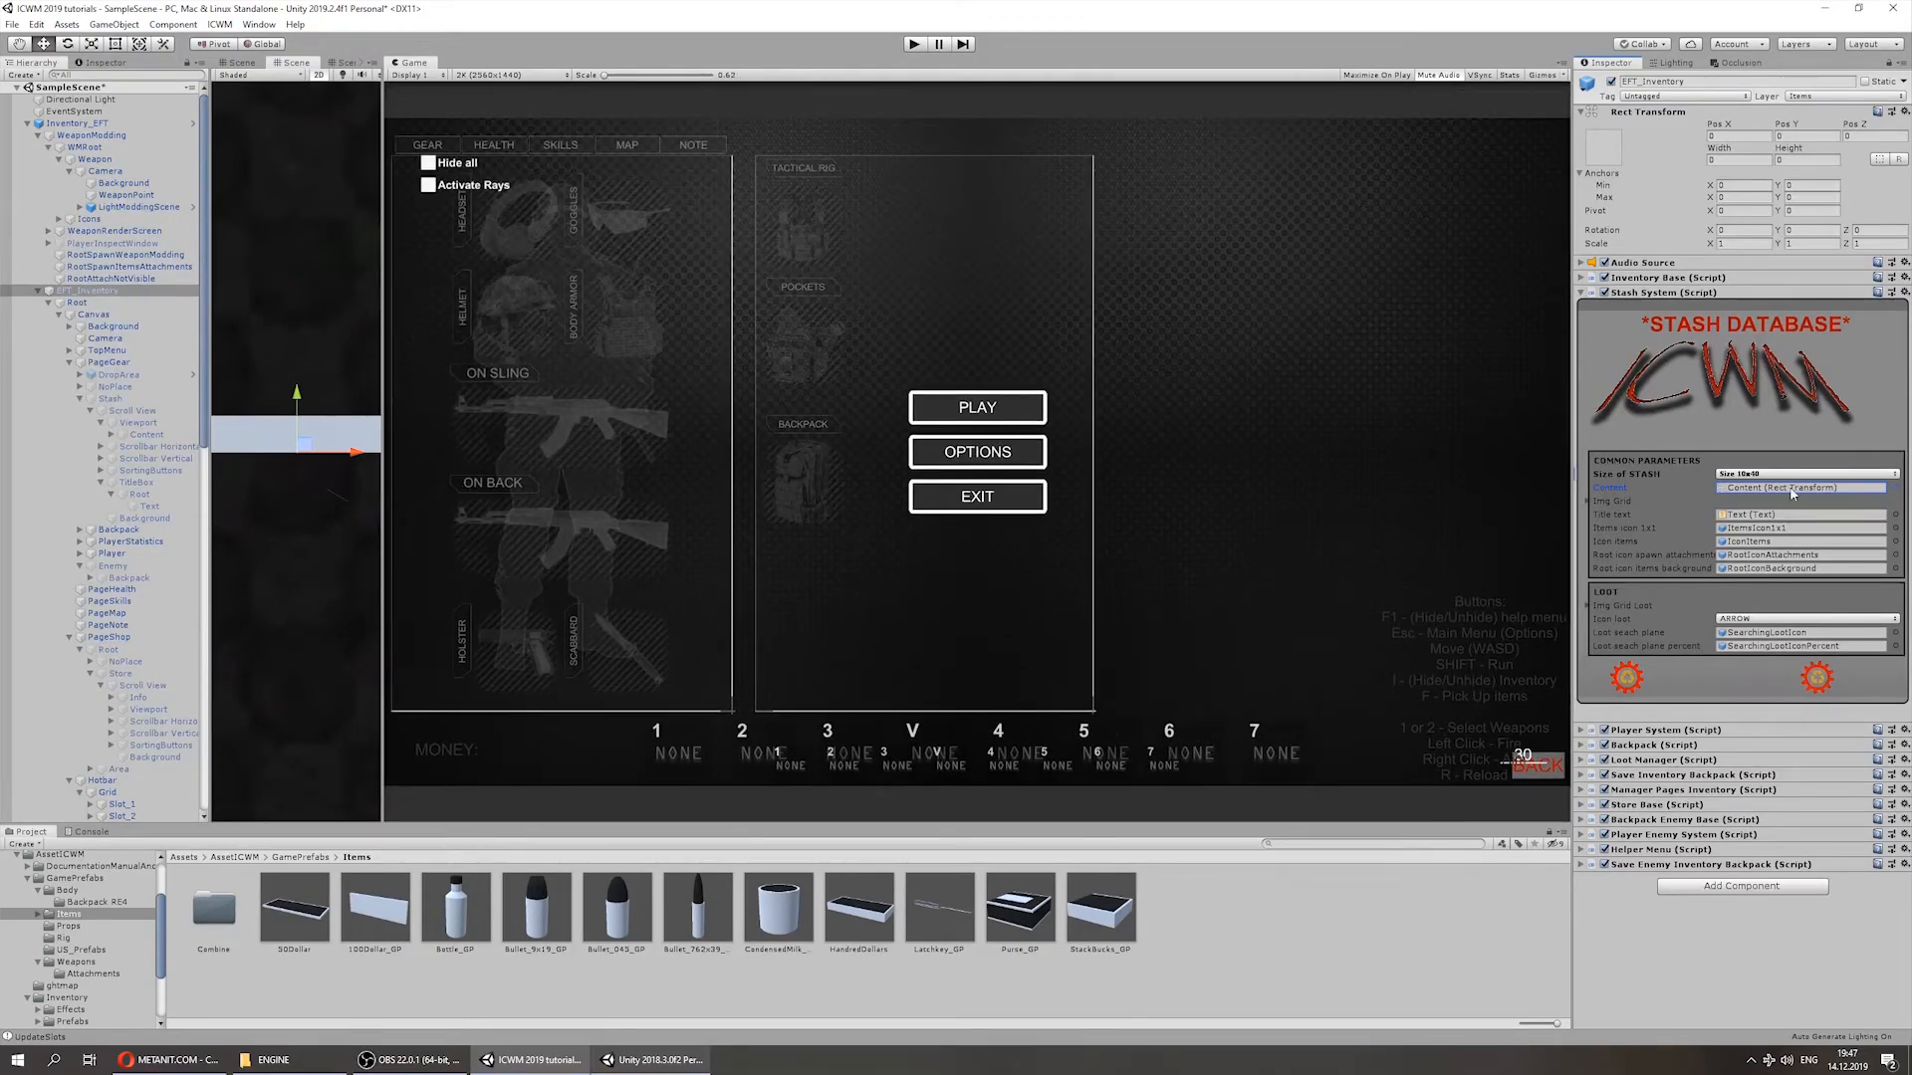
pyautogui.click(1758, 476)
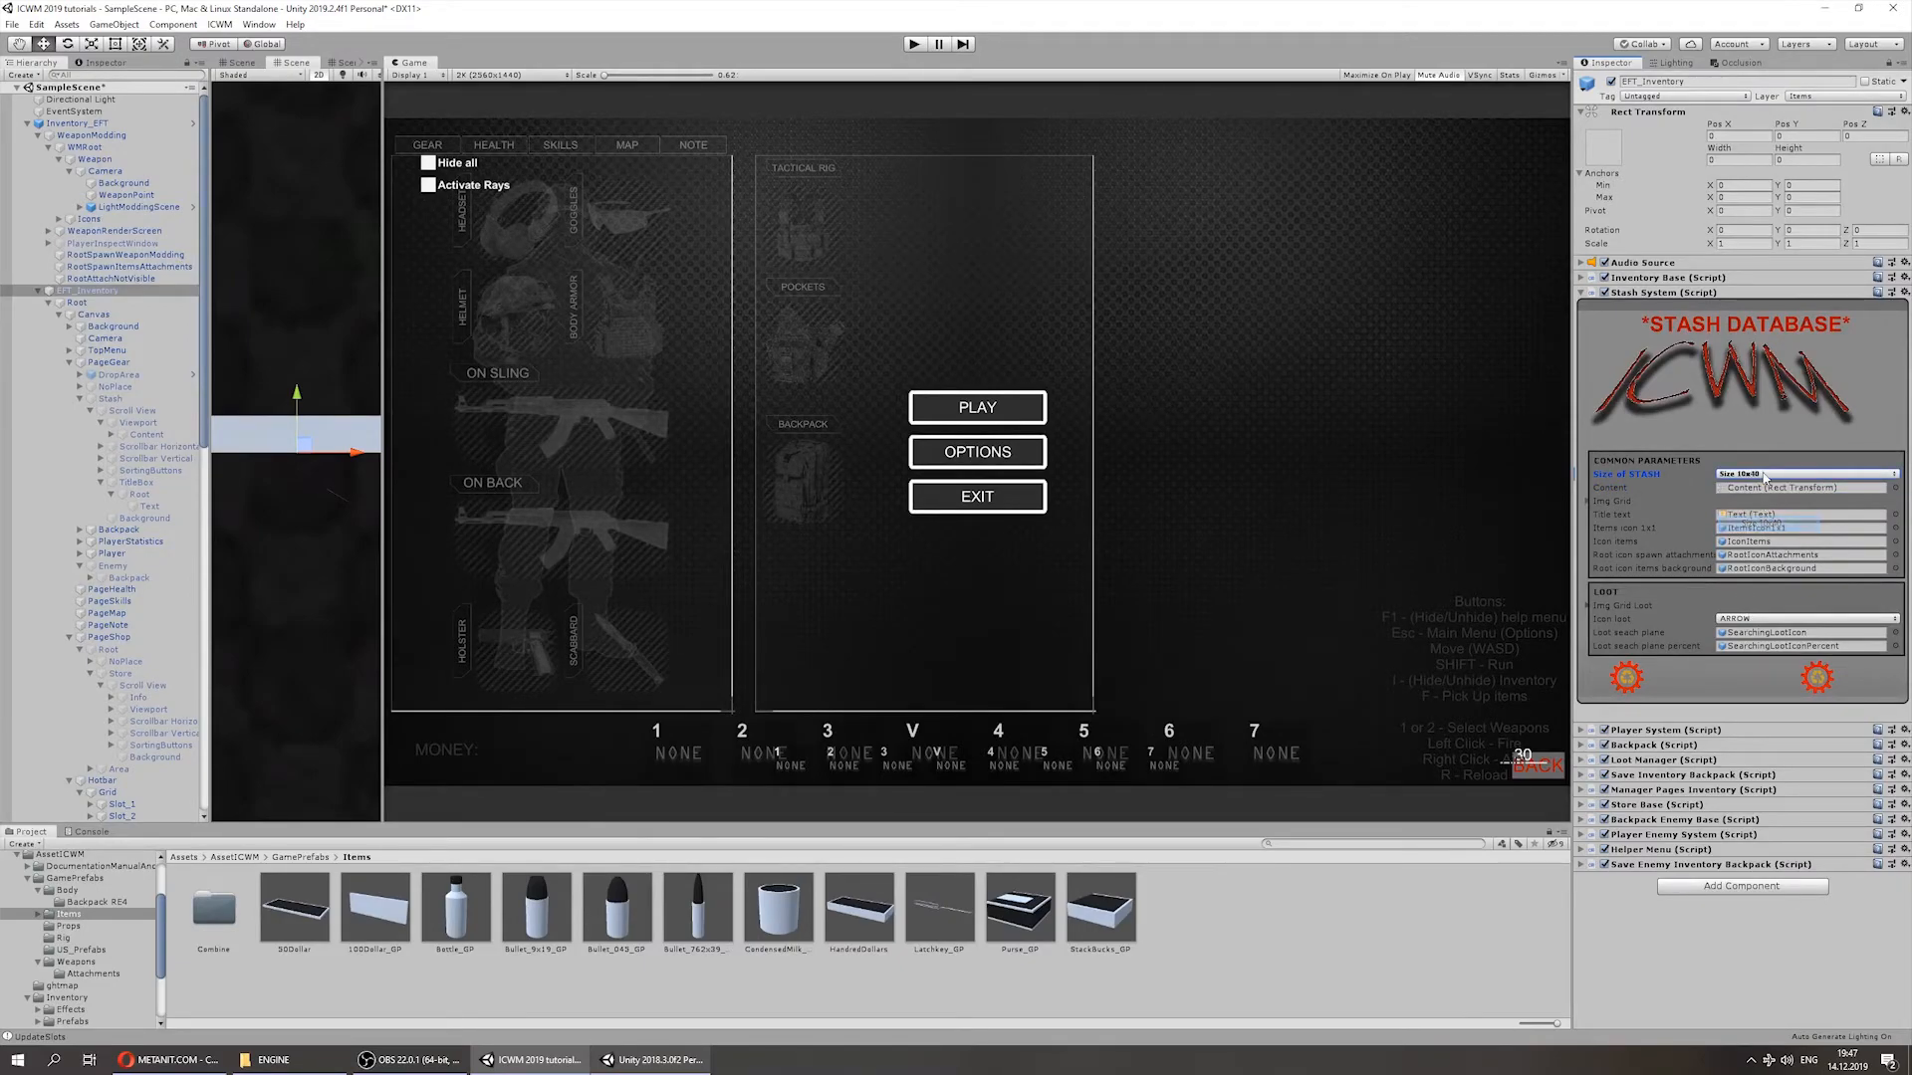
pyautogui.click(1761, 491)
# Step: Inspect the stash's Content, its parent Scroll View and the canvas Camera, and reselect EFT_Inventory
pyautogui.click(160, 434)
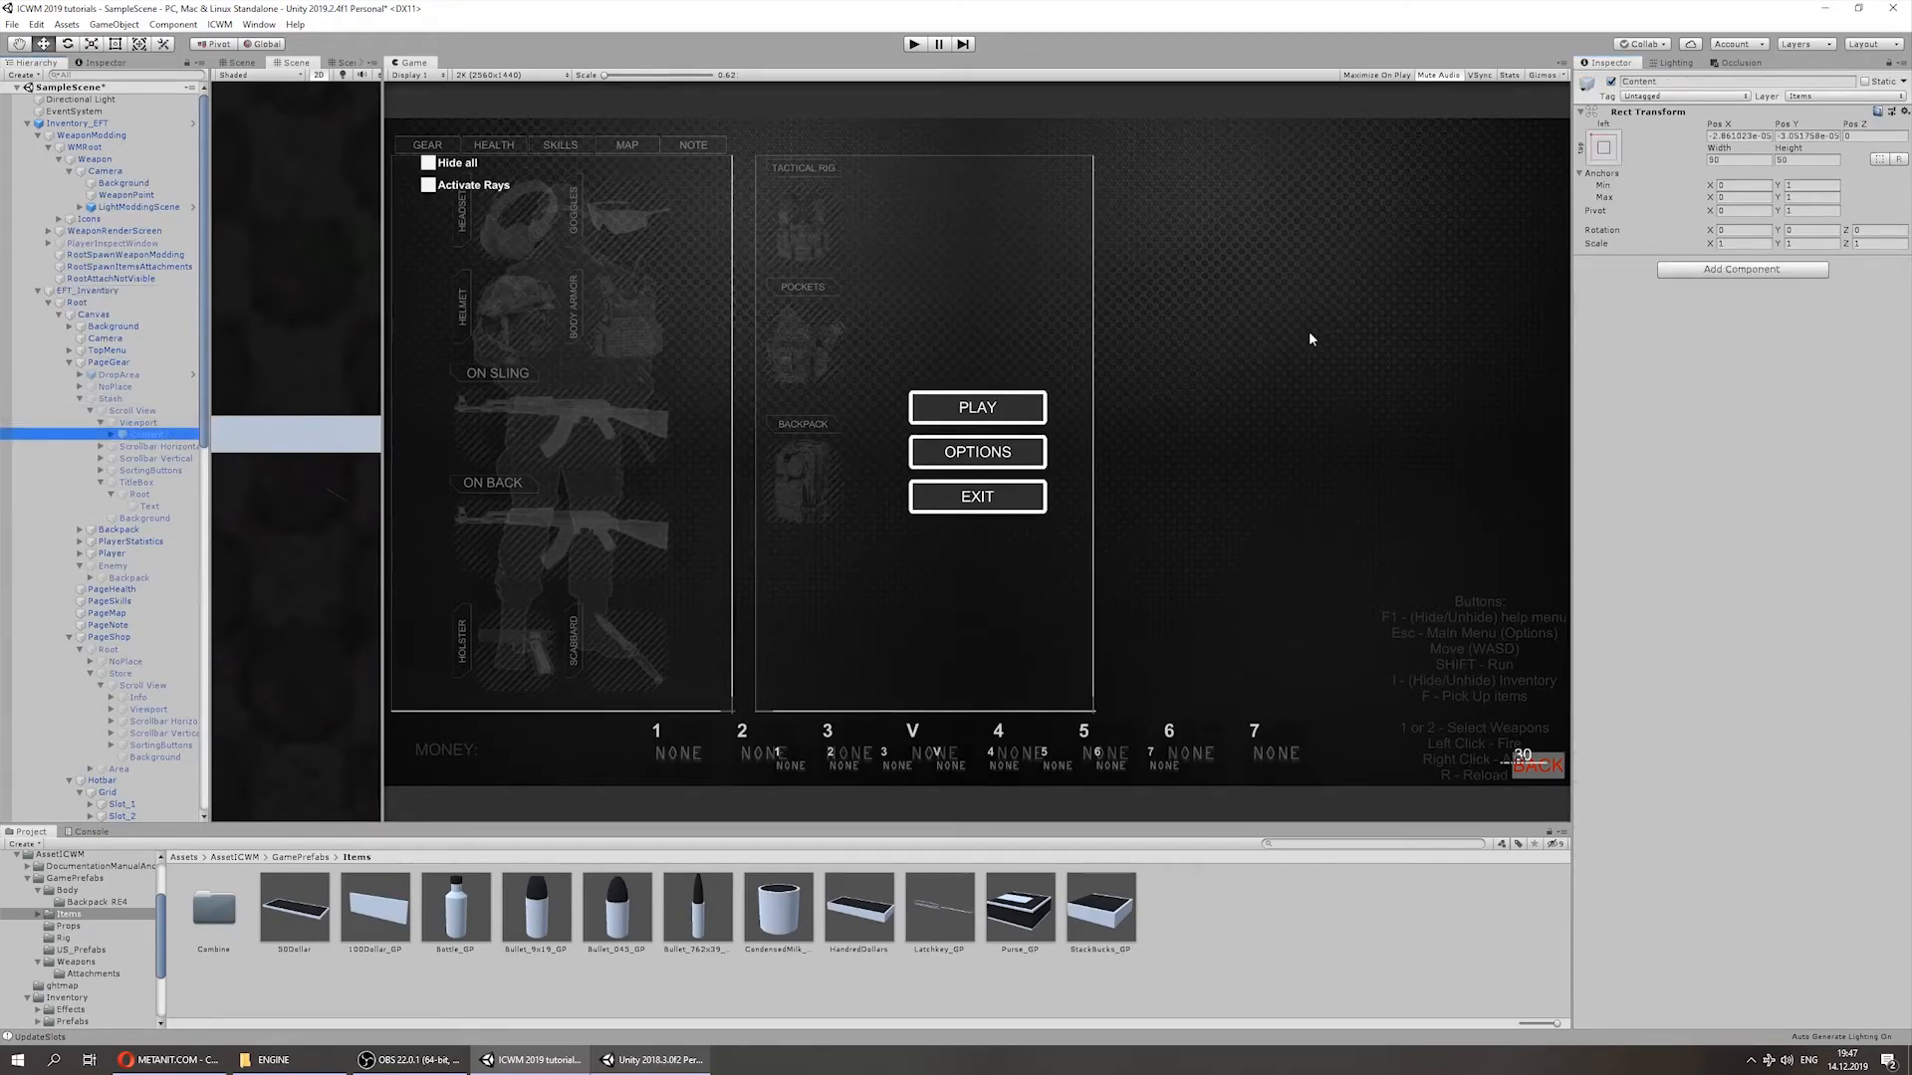
pyautogui.click(128, 411)
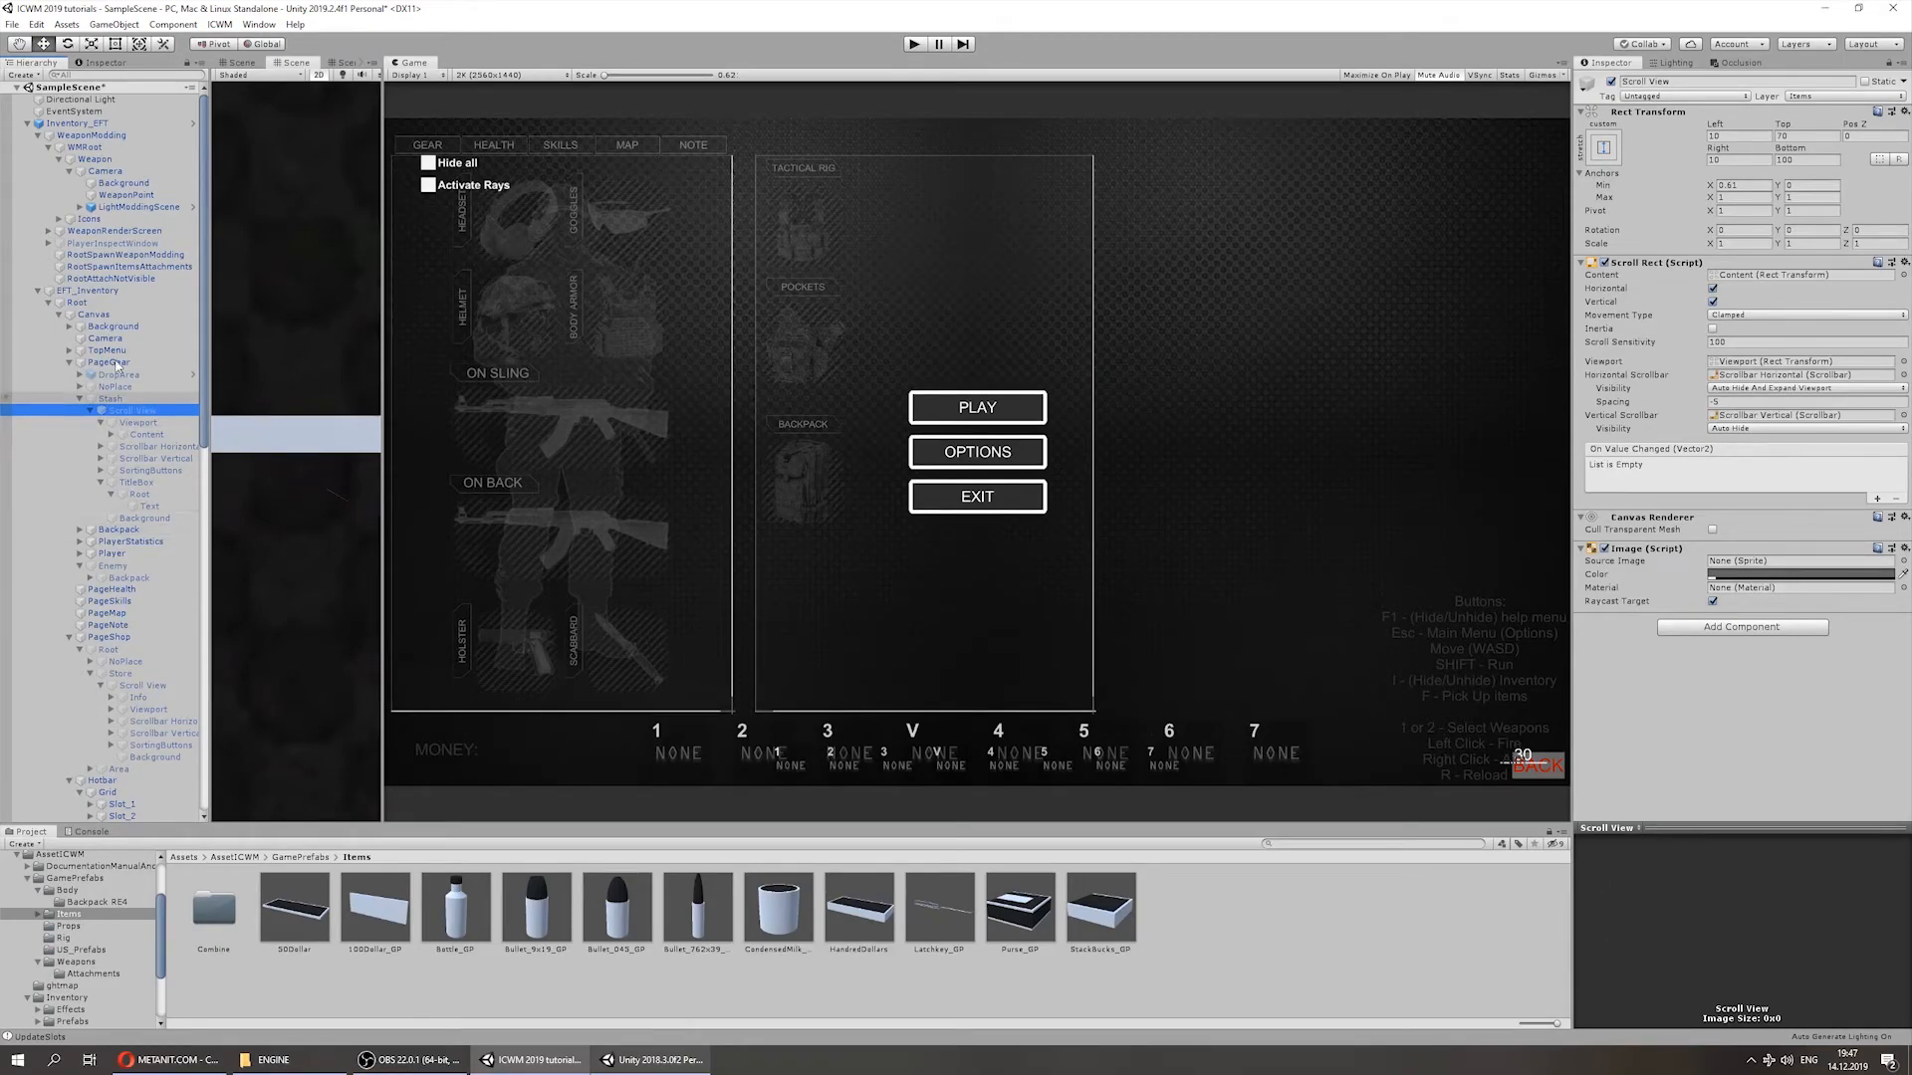
pyautogui.click(195, 338)
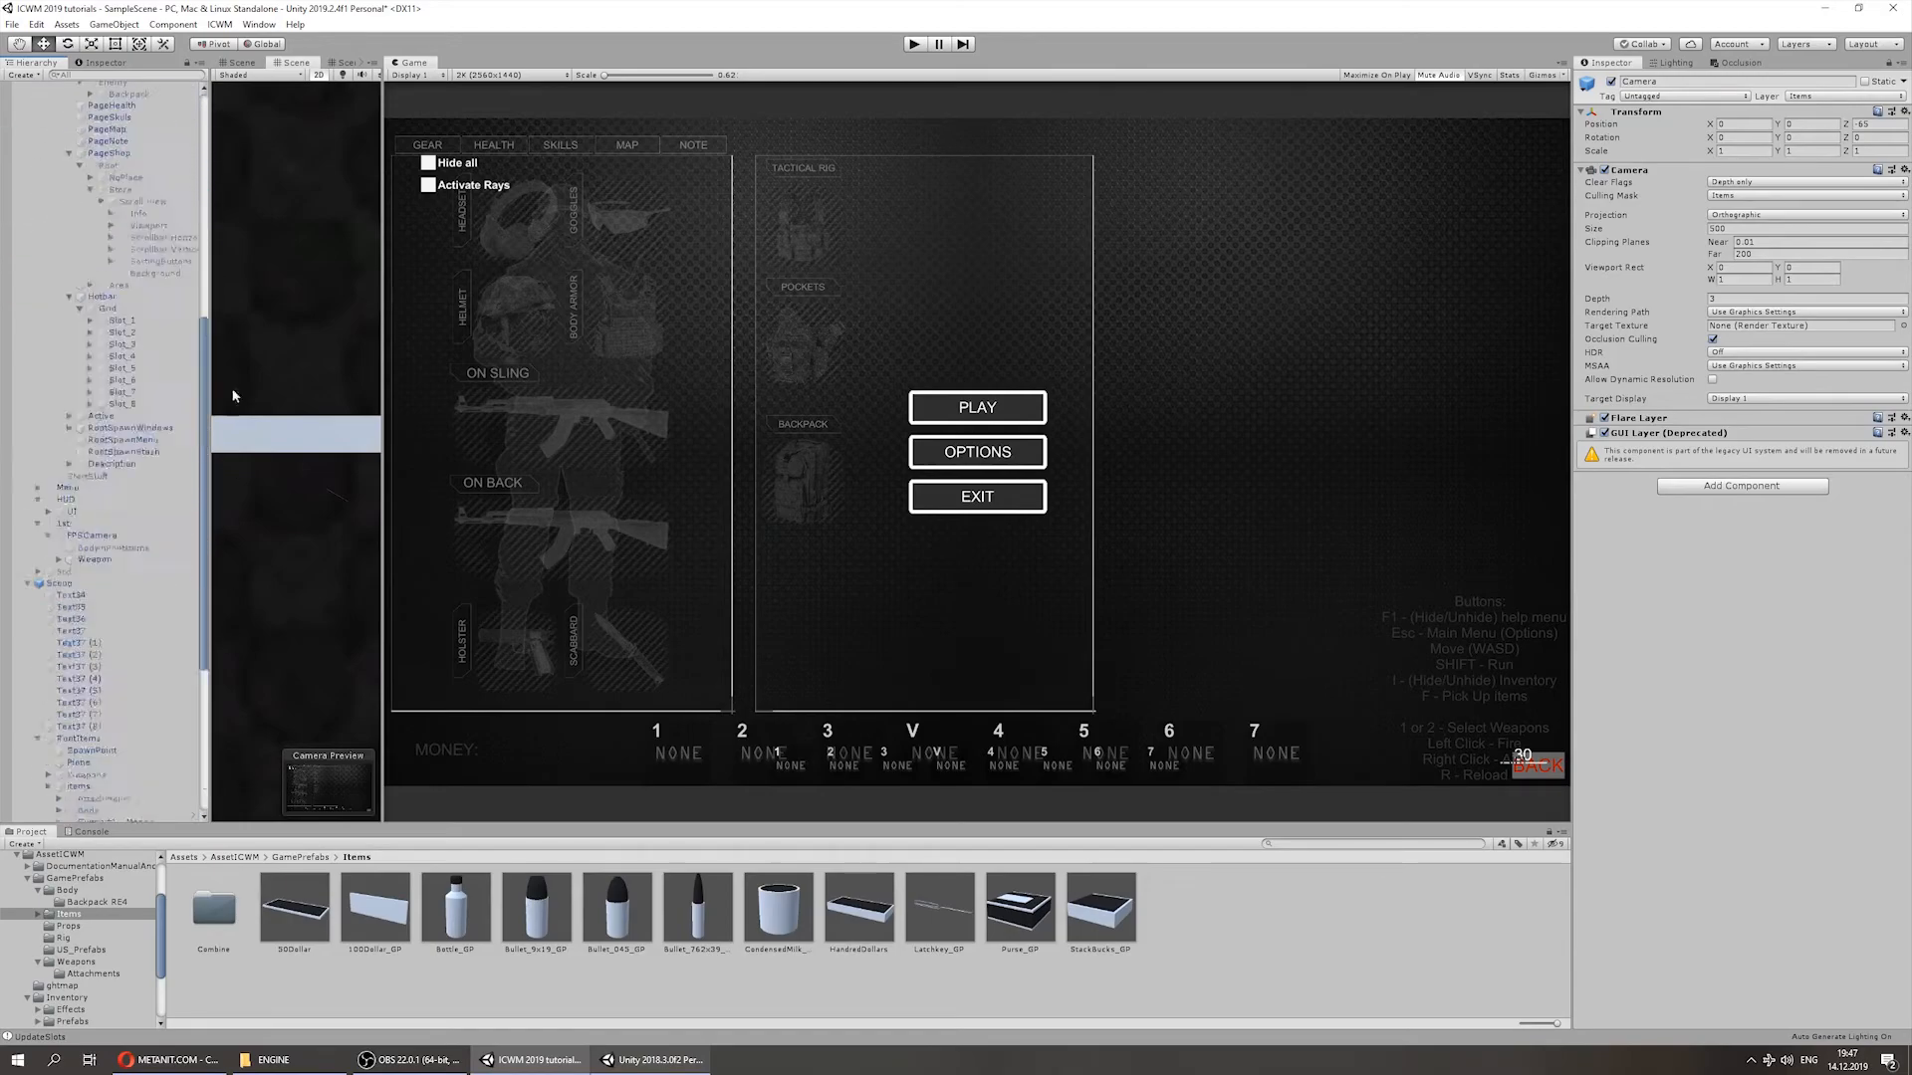
pyautogui.scroll(-5, 185, 316)
pyautogui.scroll(5, 184, 316)
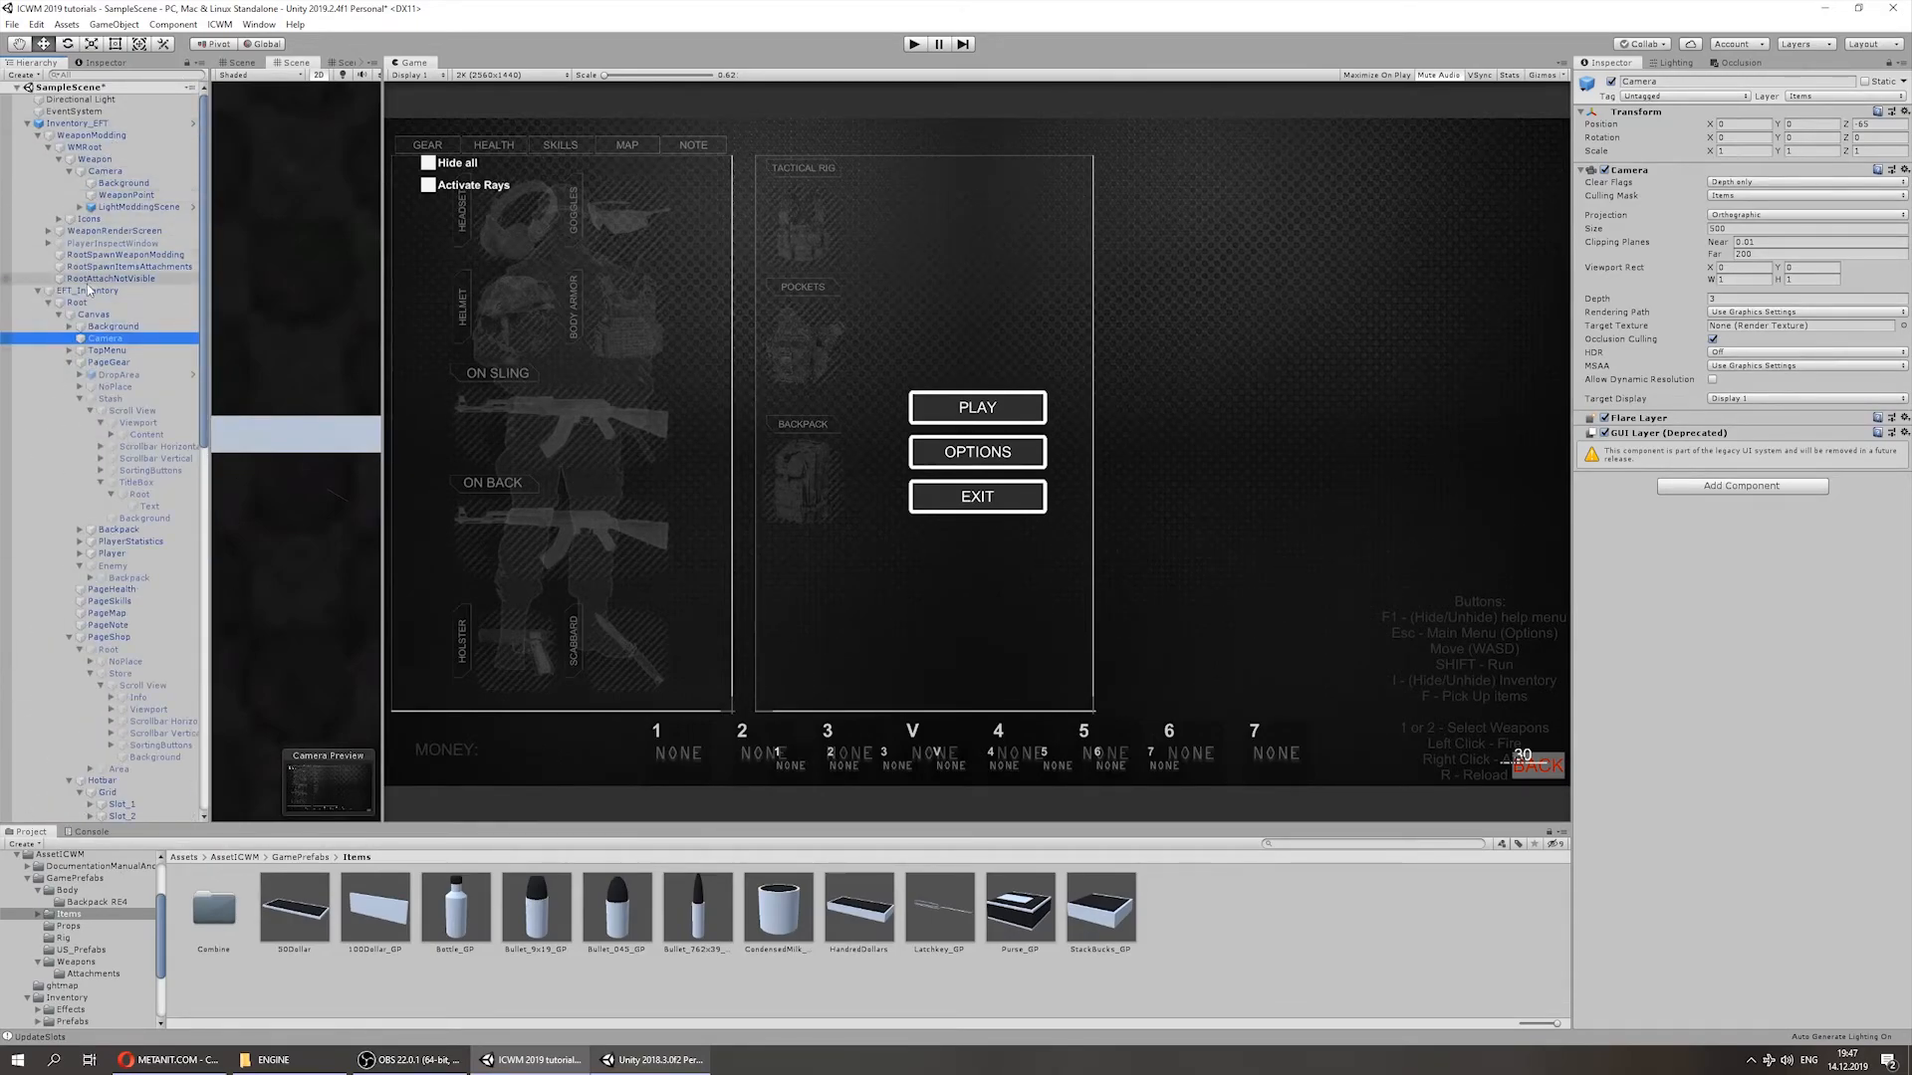
pyautogui.click(91, 291)
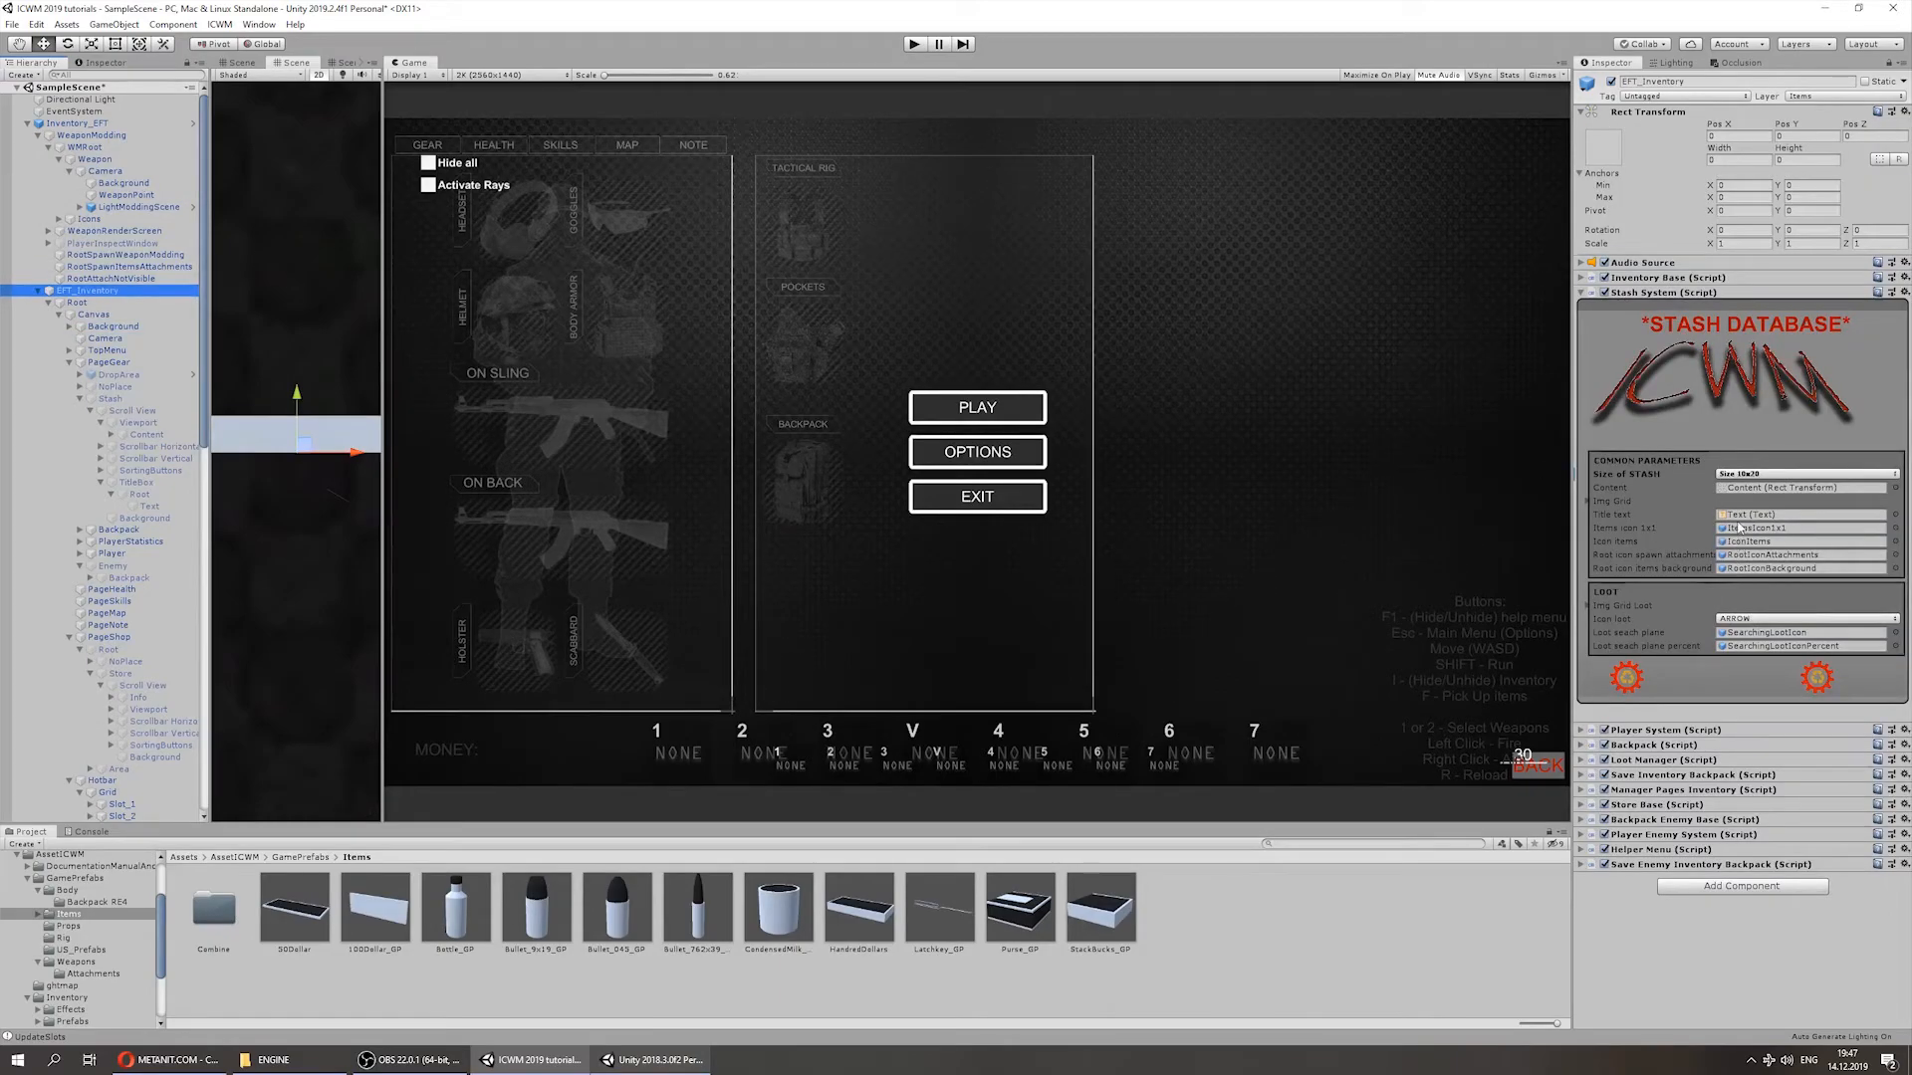
# Step: Compare the Img Grid elements with the Size of STASH options, and collapse the Img Grid list
pyautogui.click(1589, 500)
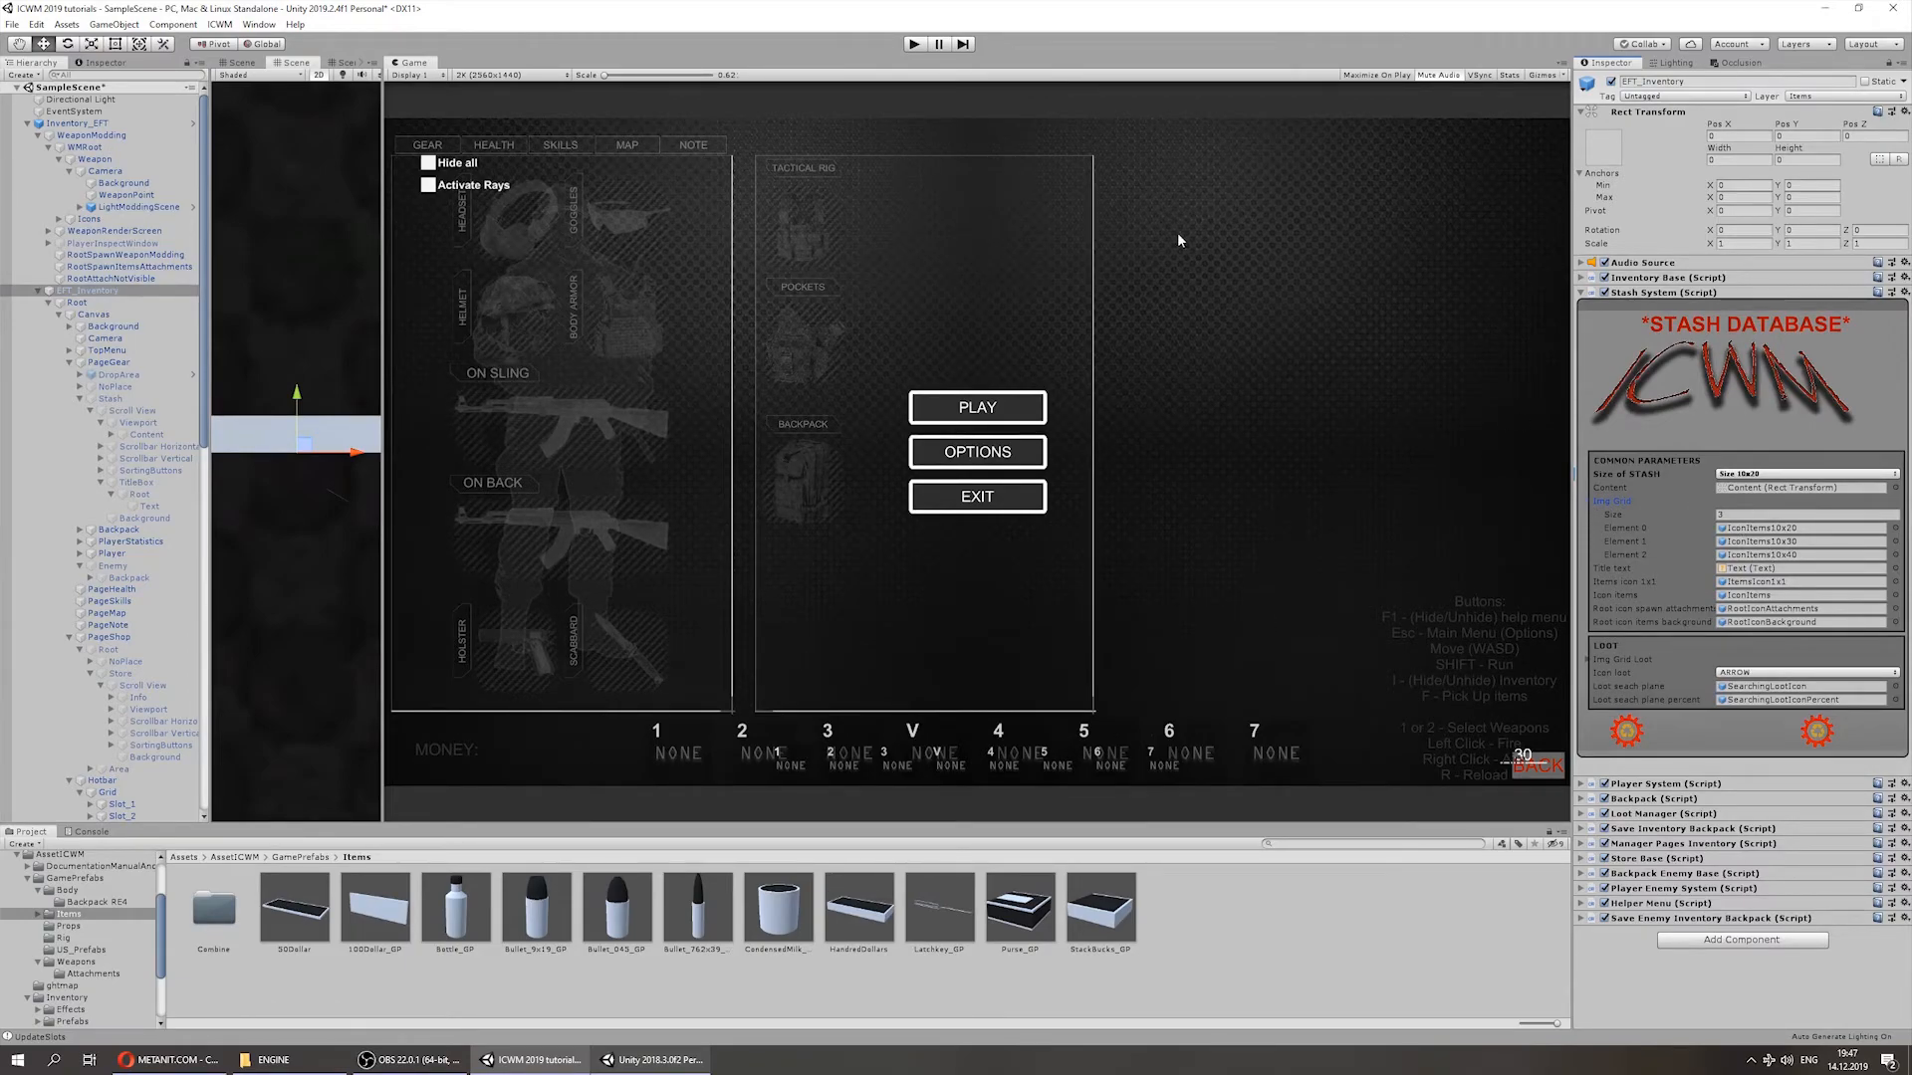
pyautogui.click(1734, 473)
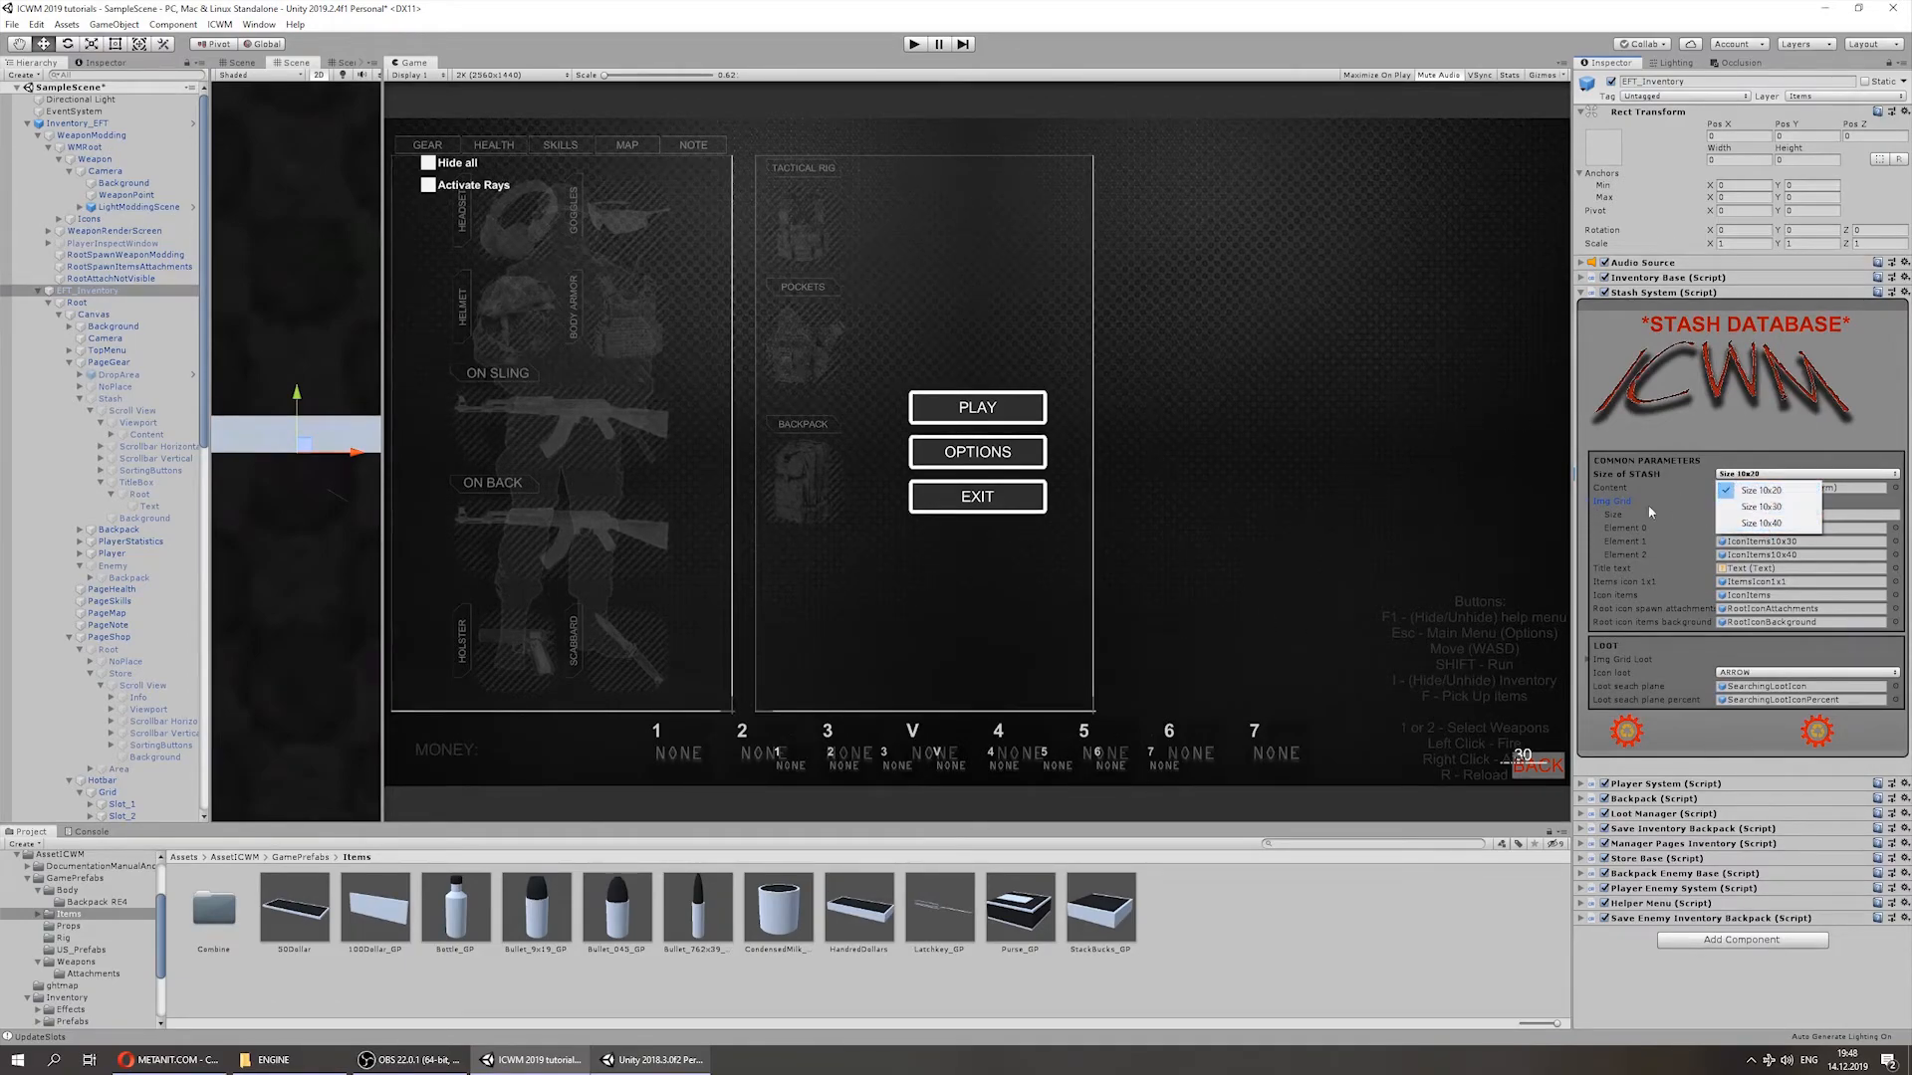
pyautogui.click(1589, 504)
pyautogui.click(1588, 500)
pyautogui.click(1587, 500)
pyautogui.click(1589, 504)
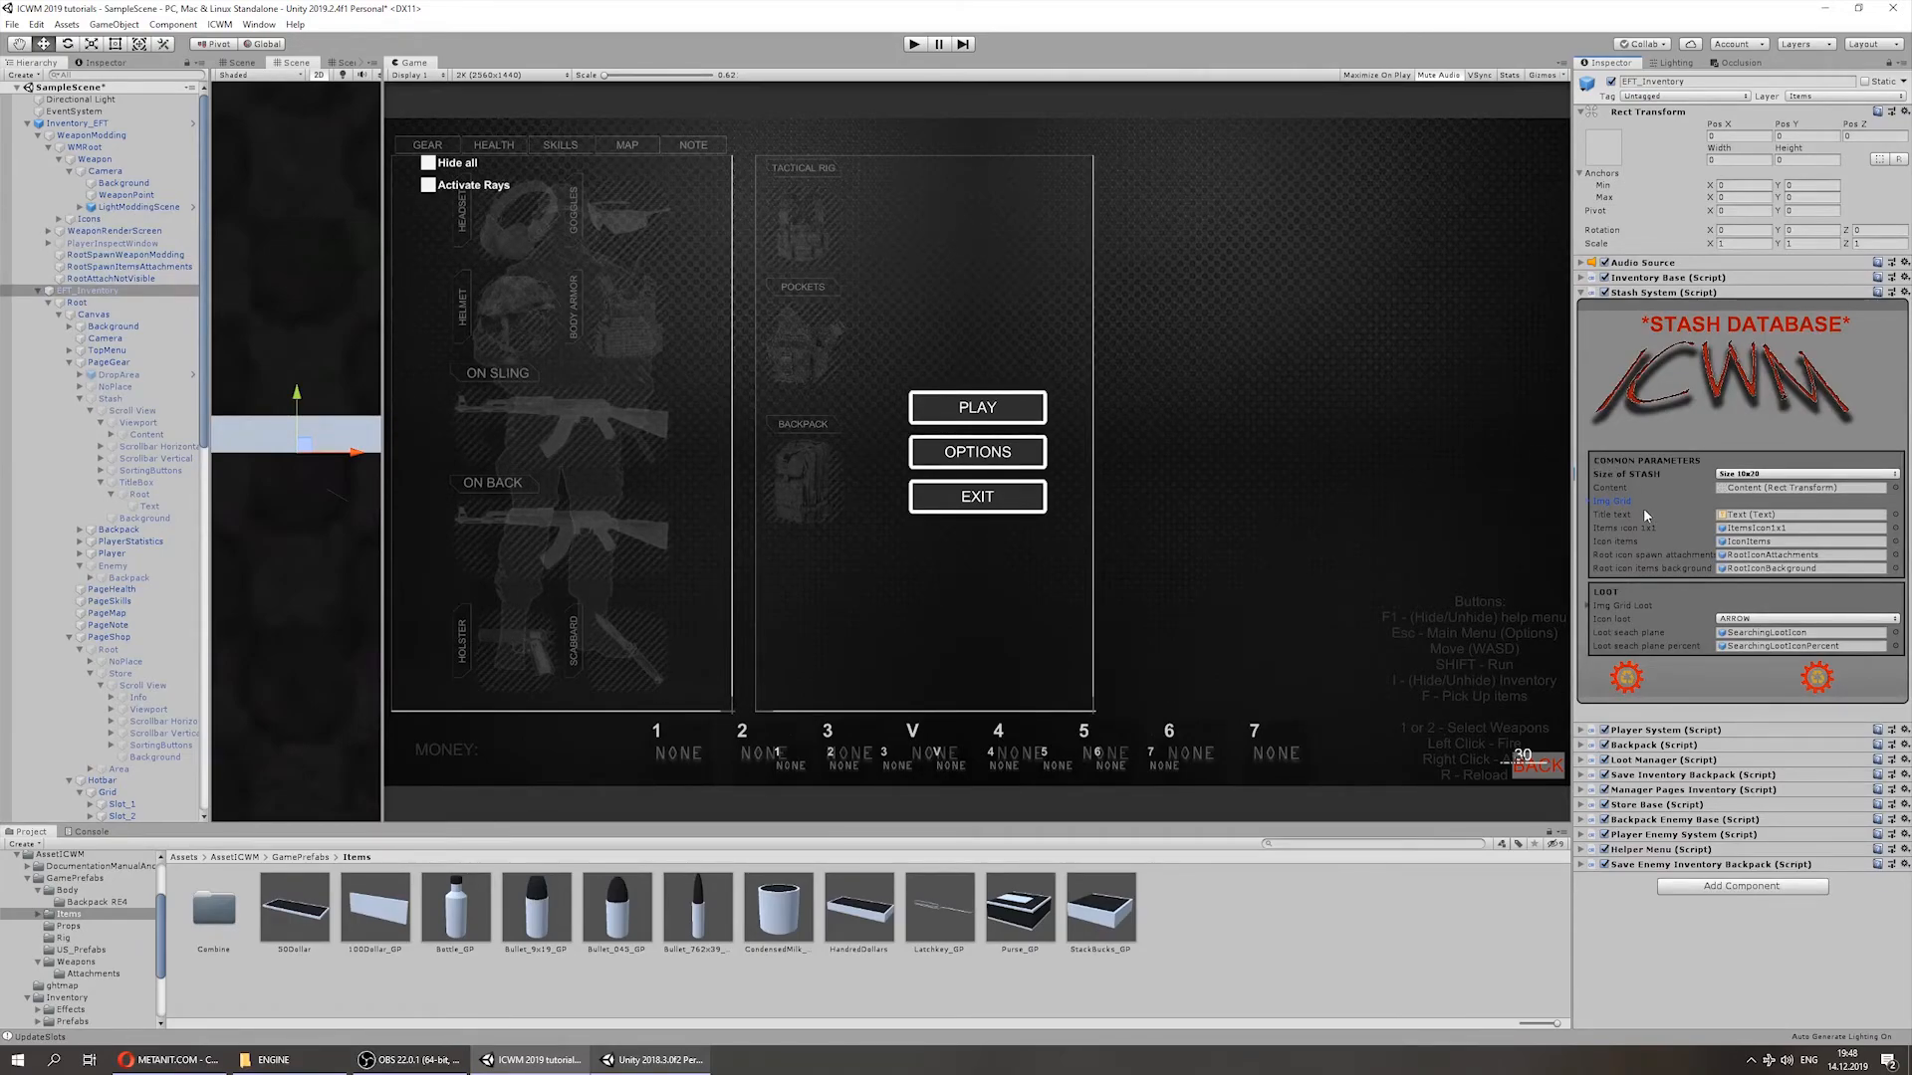
# Step: Locate the objects assigned to Title text, Items icon 1x1 and the two root icon fields, and check the Img Grid Loot list
pyautogui.click(1737, 514)
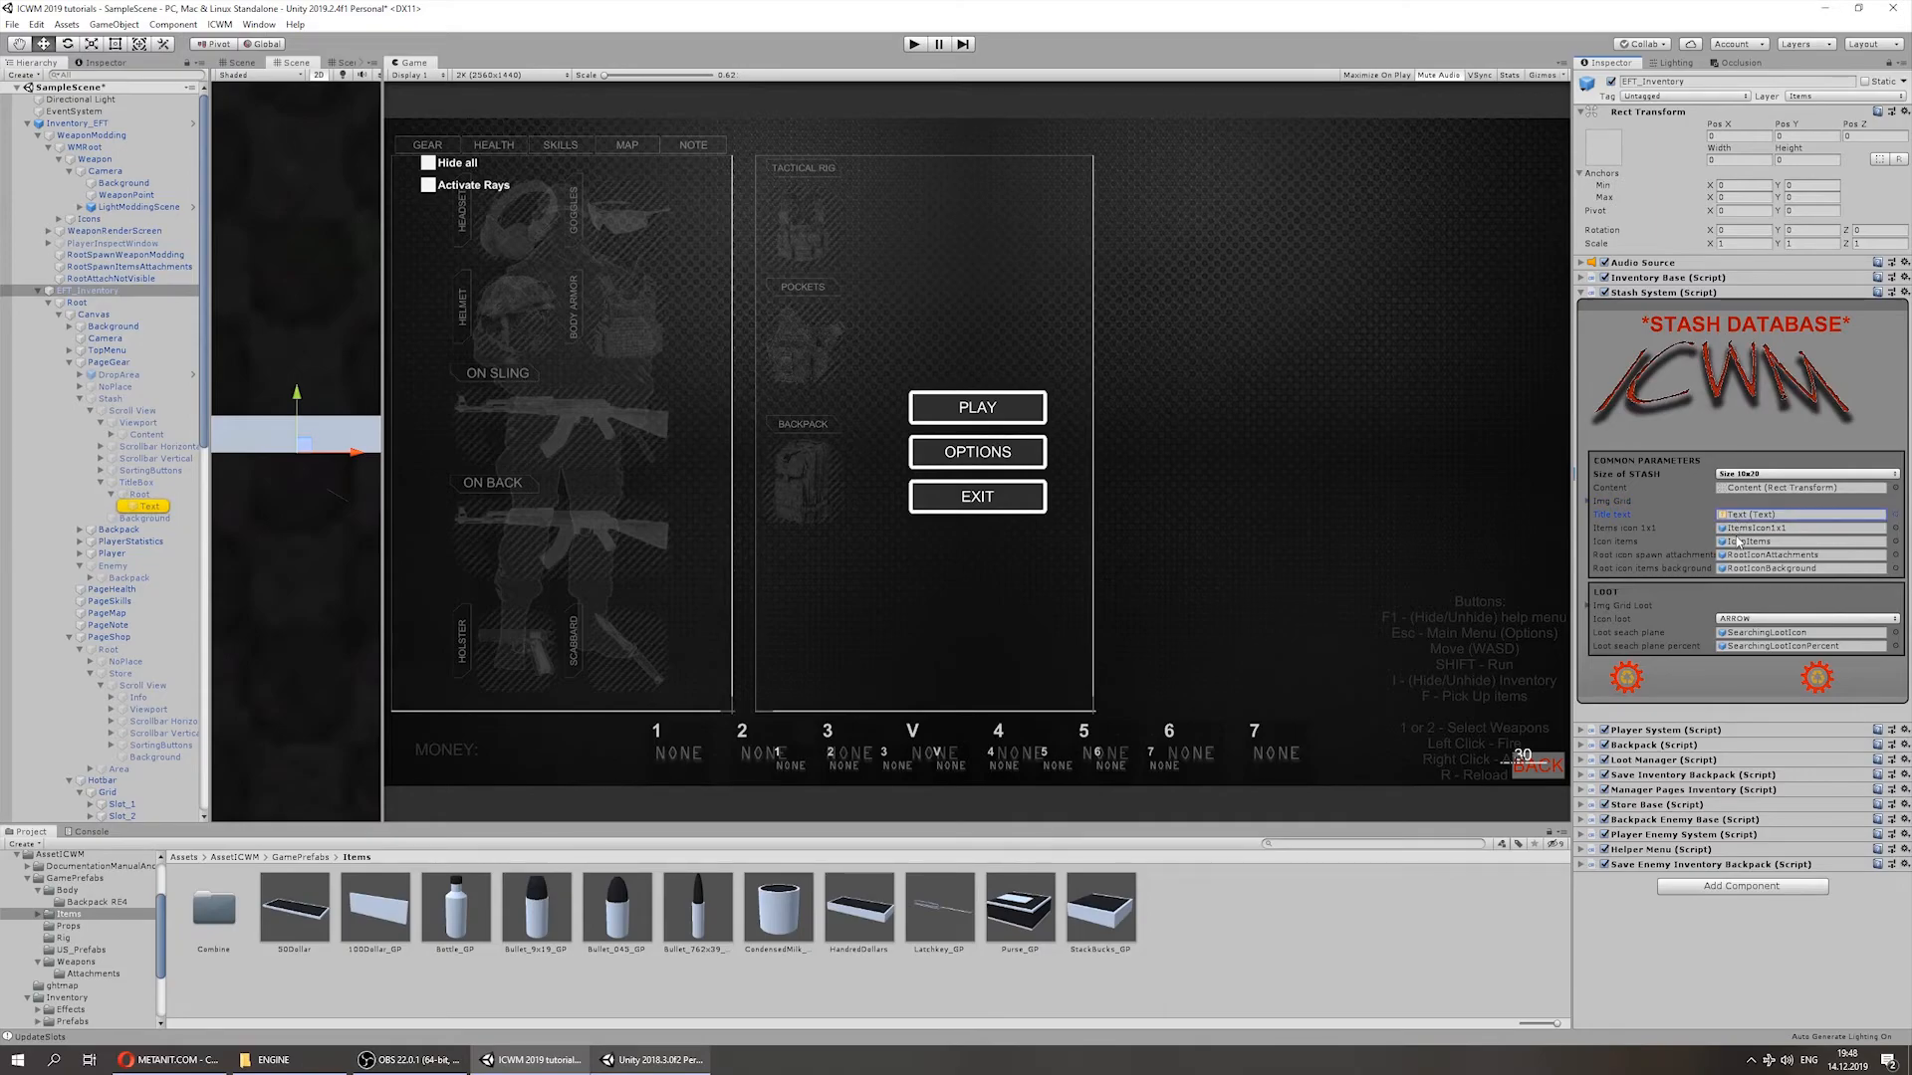
pyautogui.click(1740, 528)
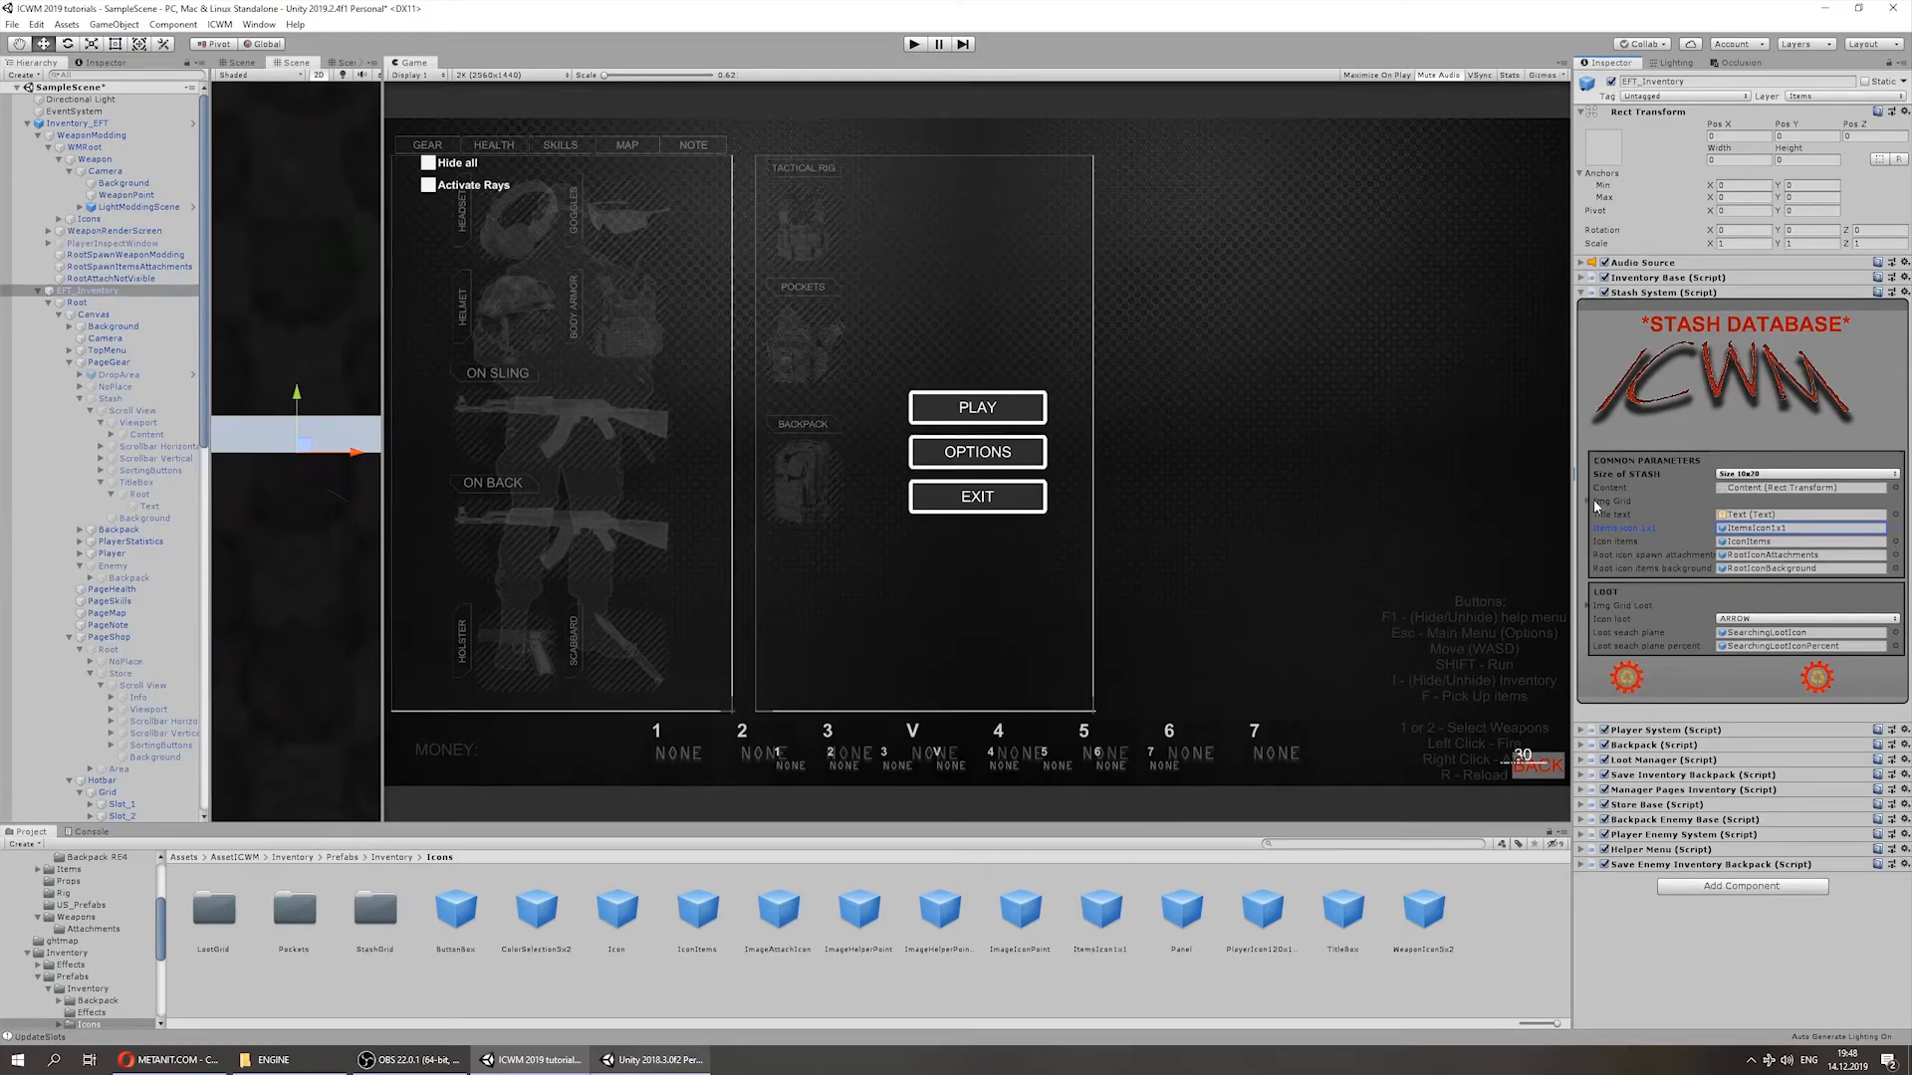
pyautogui.click(1740, 555)
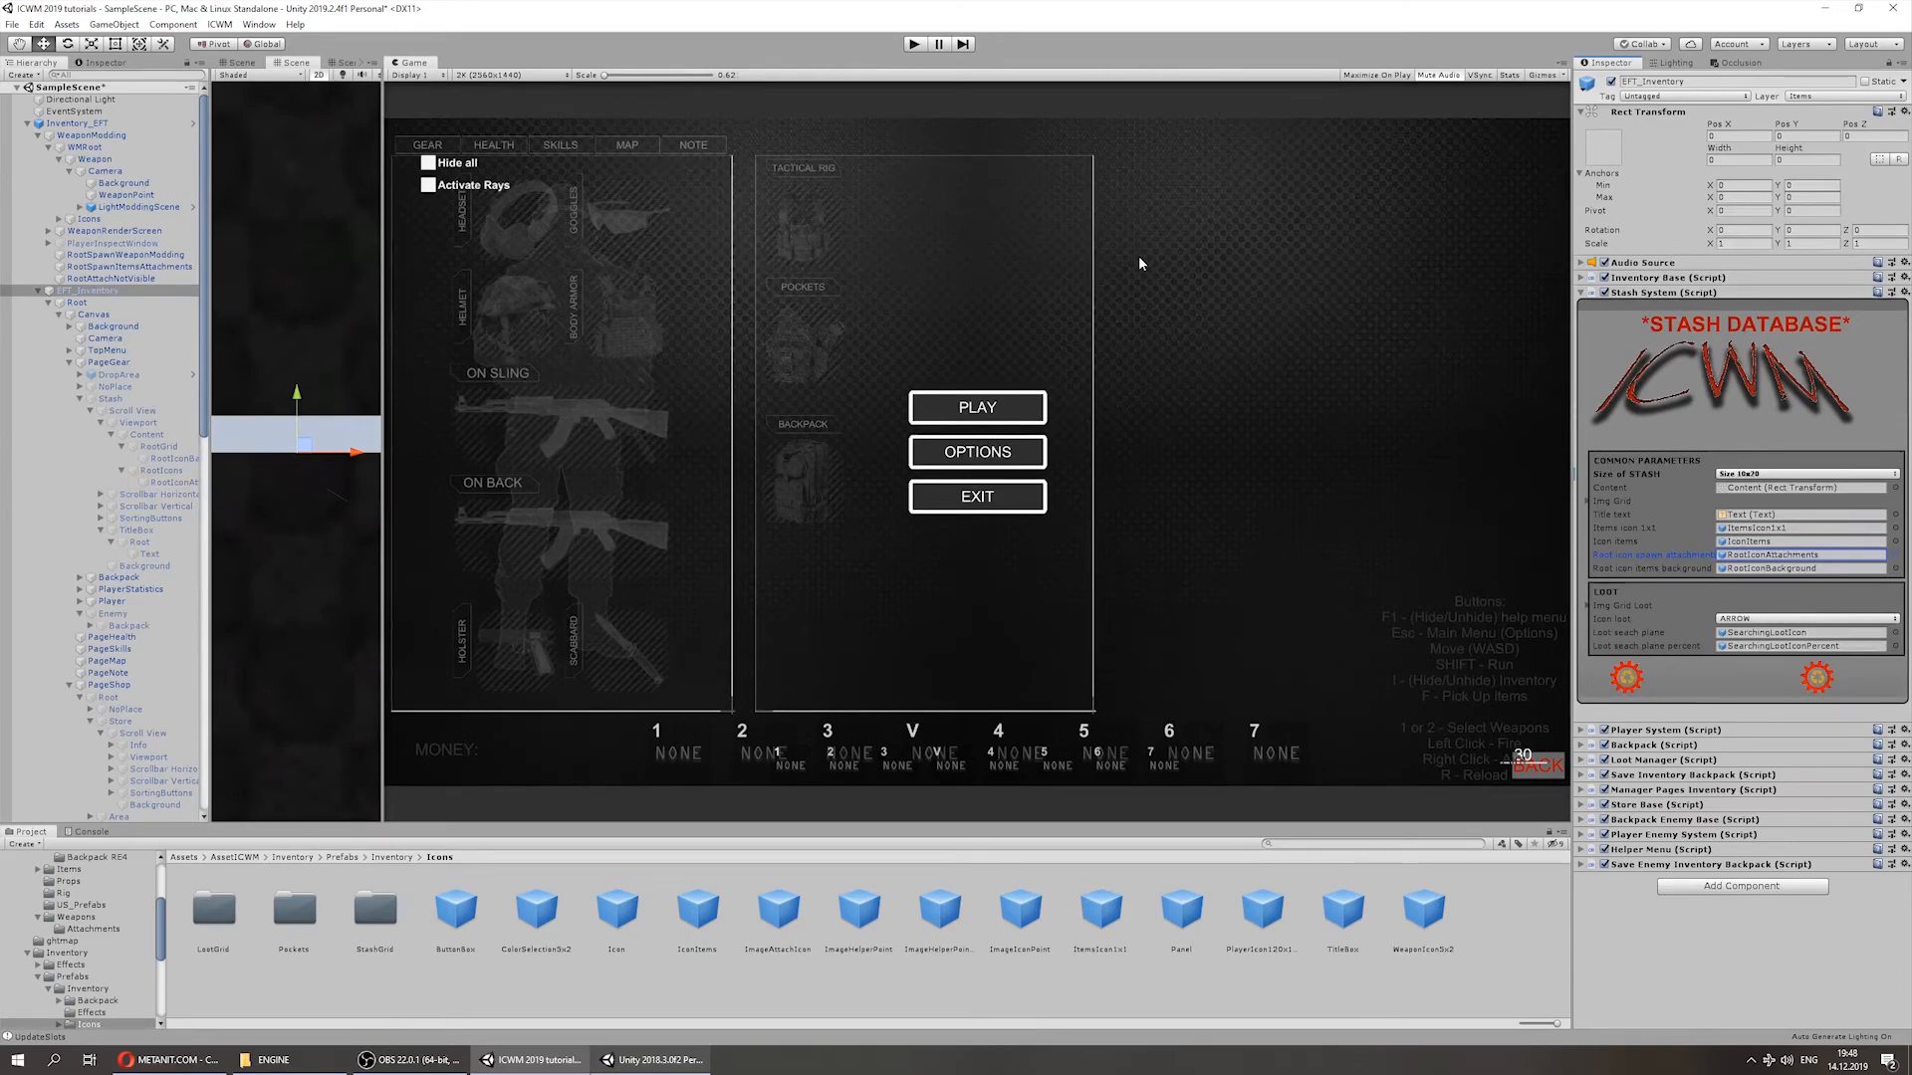
pyautogui.click(1729, 569)
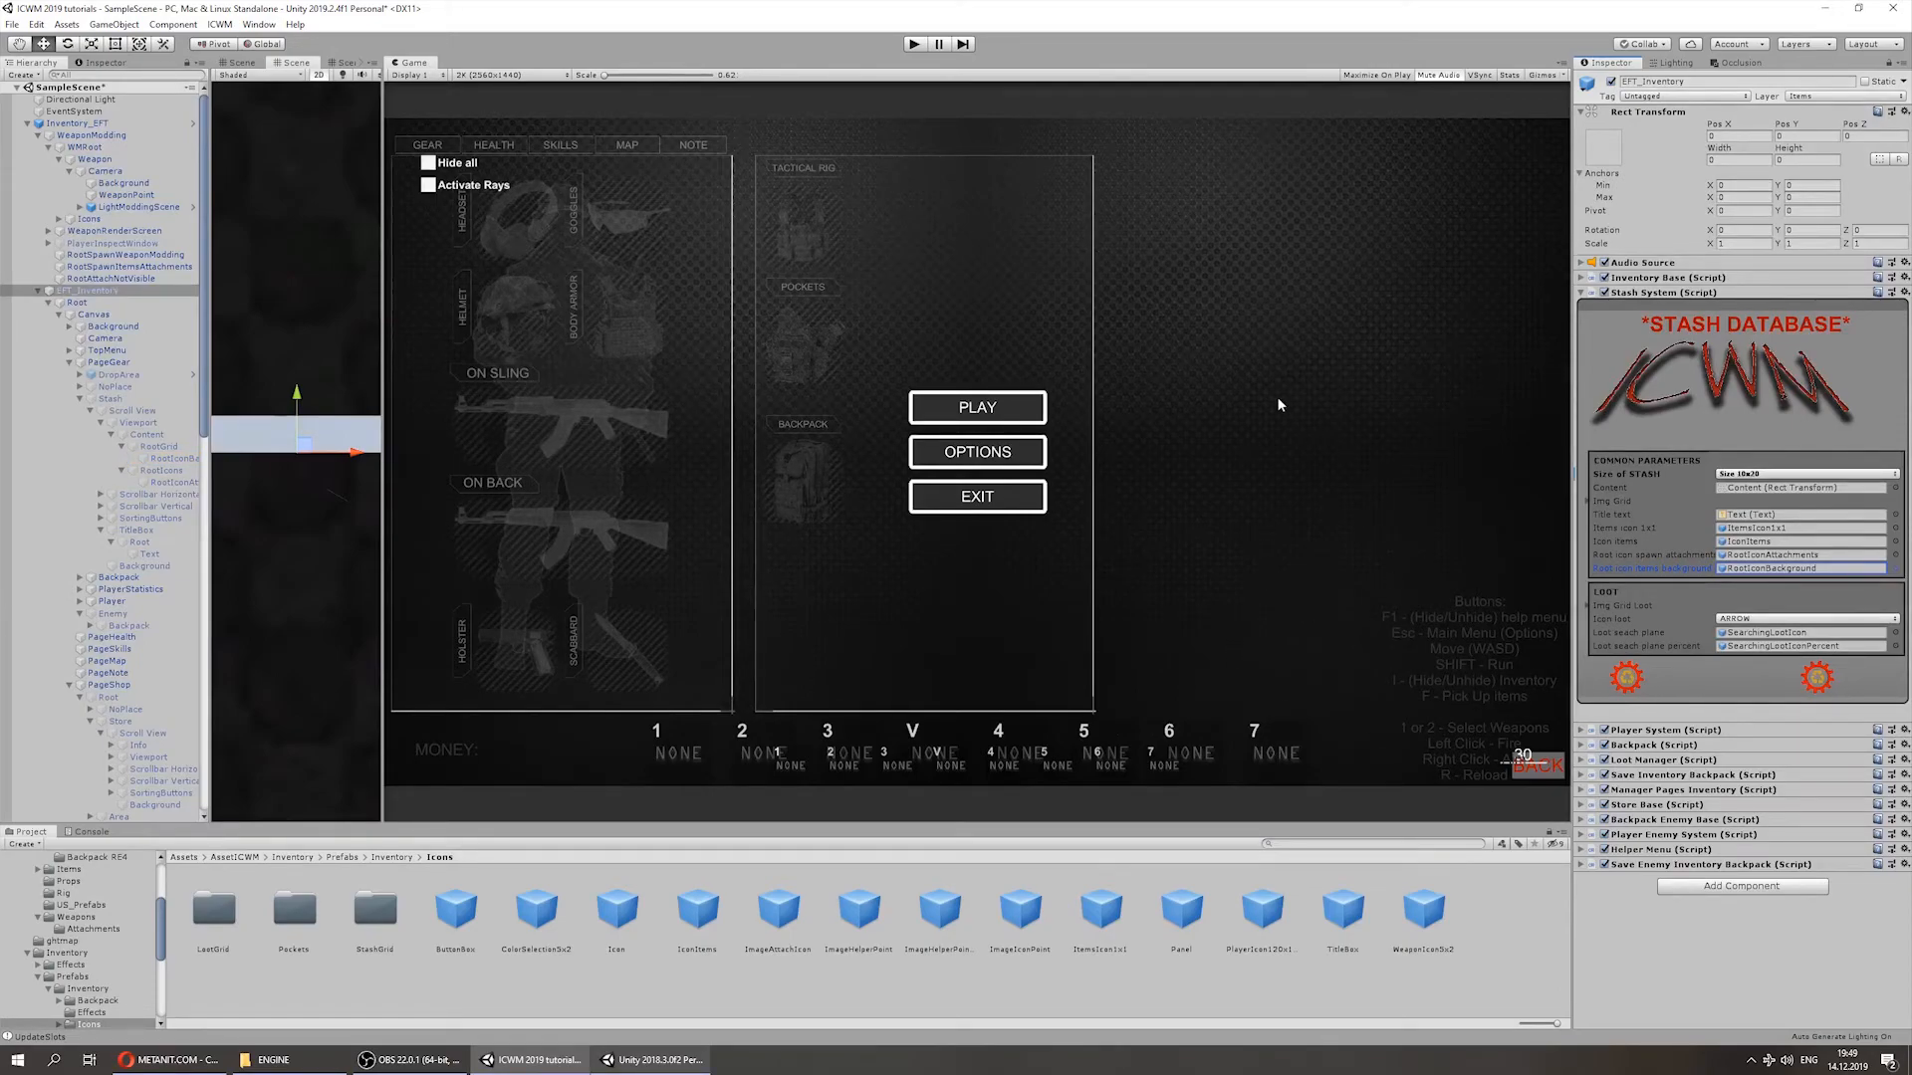
pyautogui.click(1588, 604)
pyautogui.click(1589, 605)
# Step: Show an enlarged 3D Scene view, collapse EFT_Inventory in the hierarchy and frame the 1st player object near the shops
pyautogui.click(237, 63)
pyautogui.moveTo(383, 280); pyautogui.dragTo(782, 281)
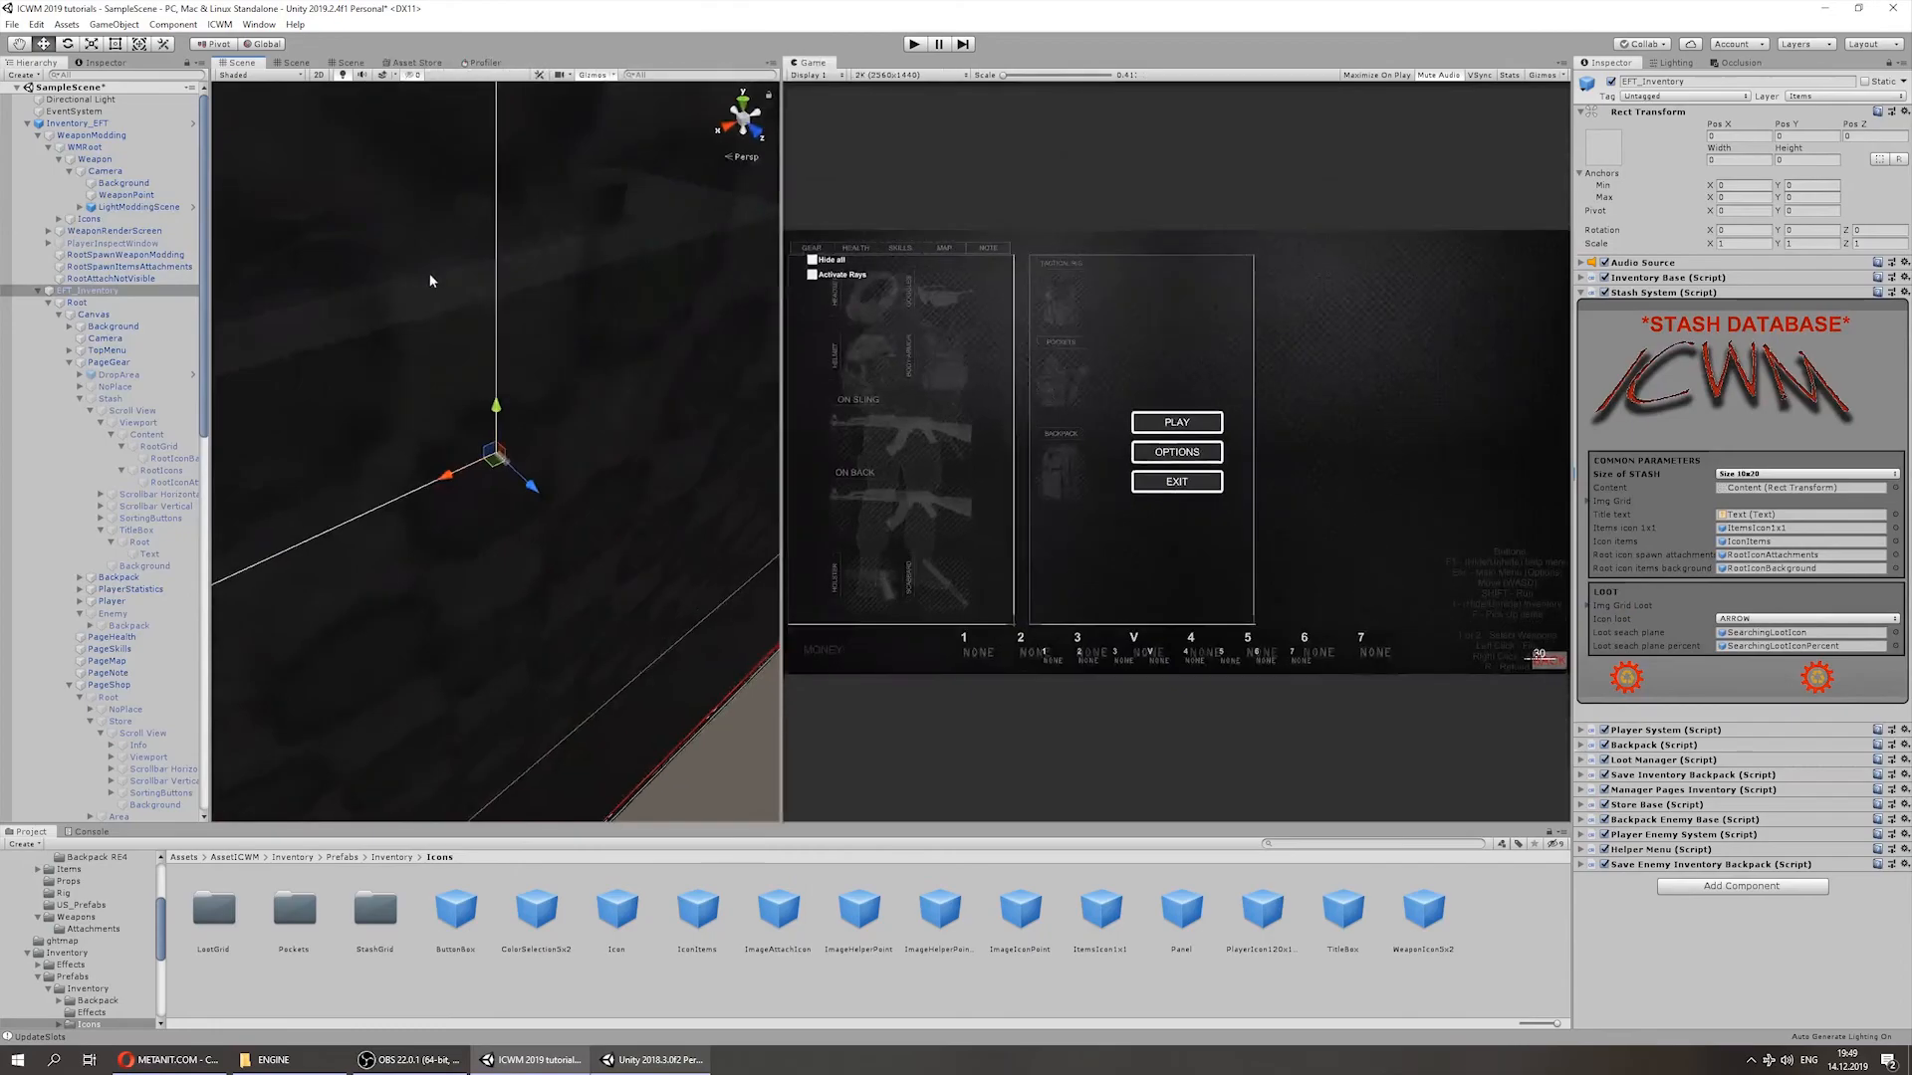
pyautogui.scroll(5, 428, 281)
pyautogui.scroll(-2, 80, 598)
pyautogui.click(38, 201)
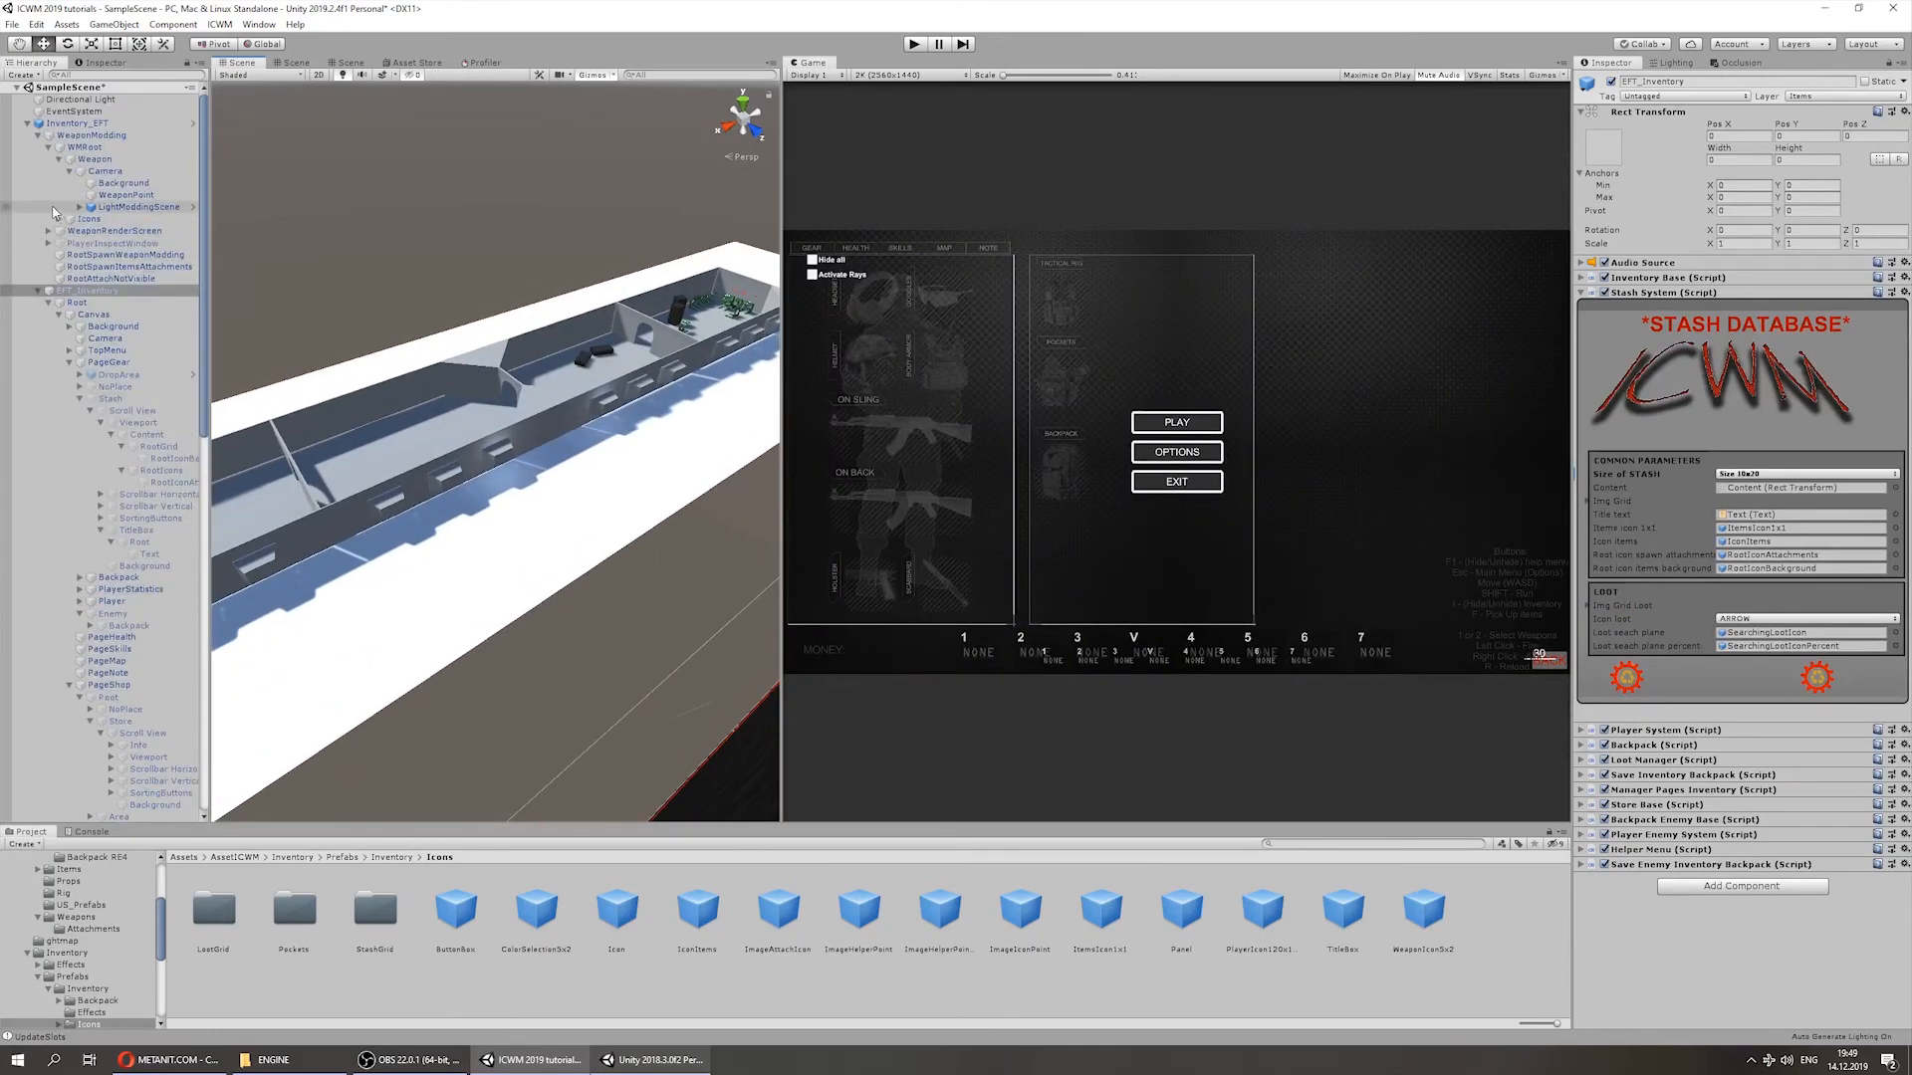
pyautogui.doubleClick(65, 315)
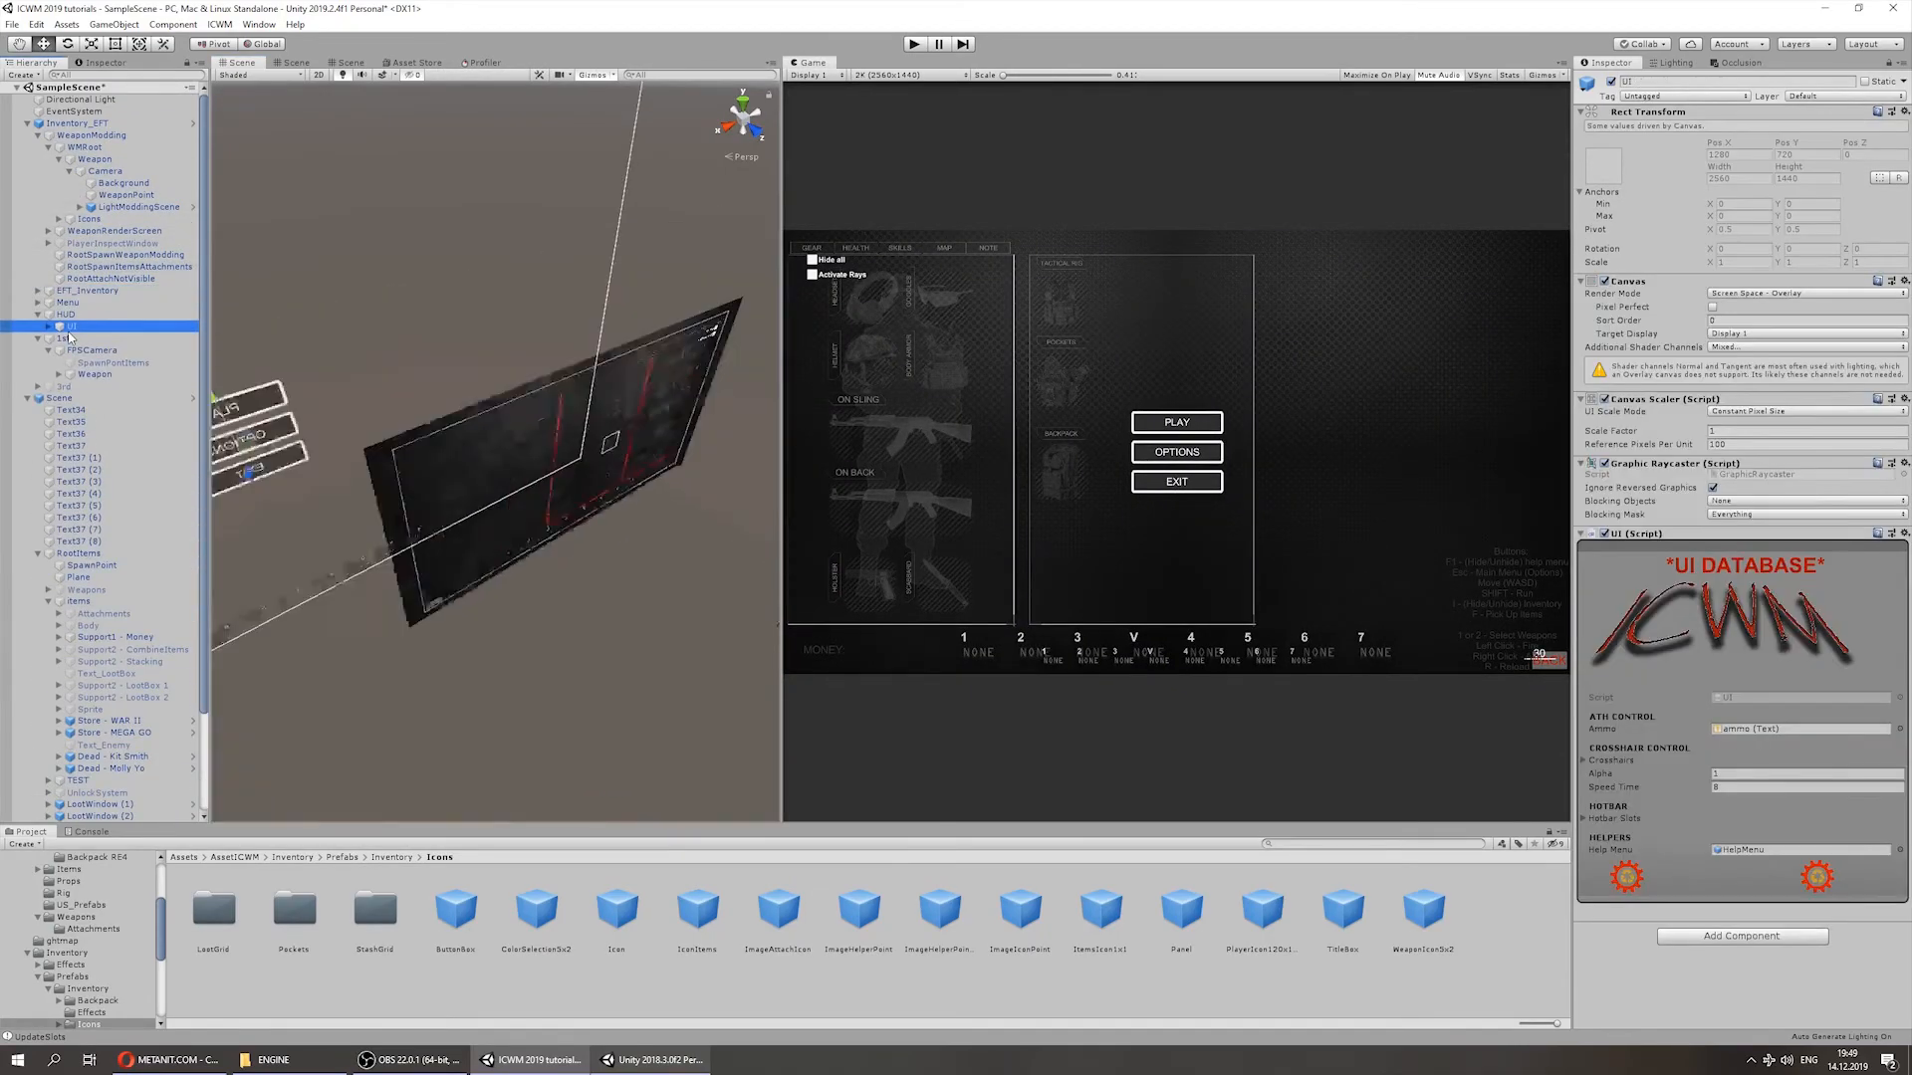
pyautogui.doubleClick(63, 339)
pyautogui.moveTo(606, 162); pyautogui.dragTo(569, 423, button='middle')
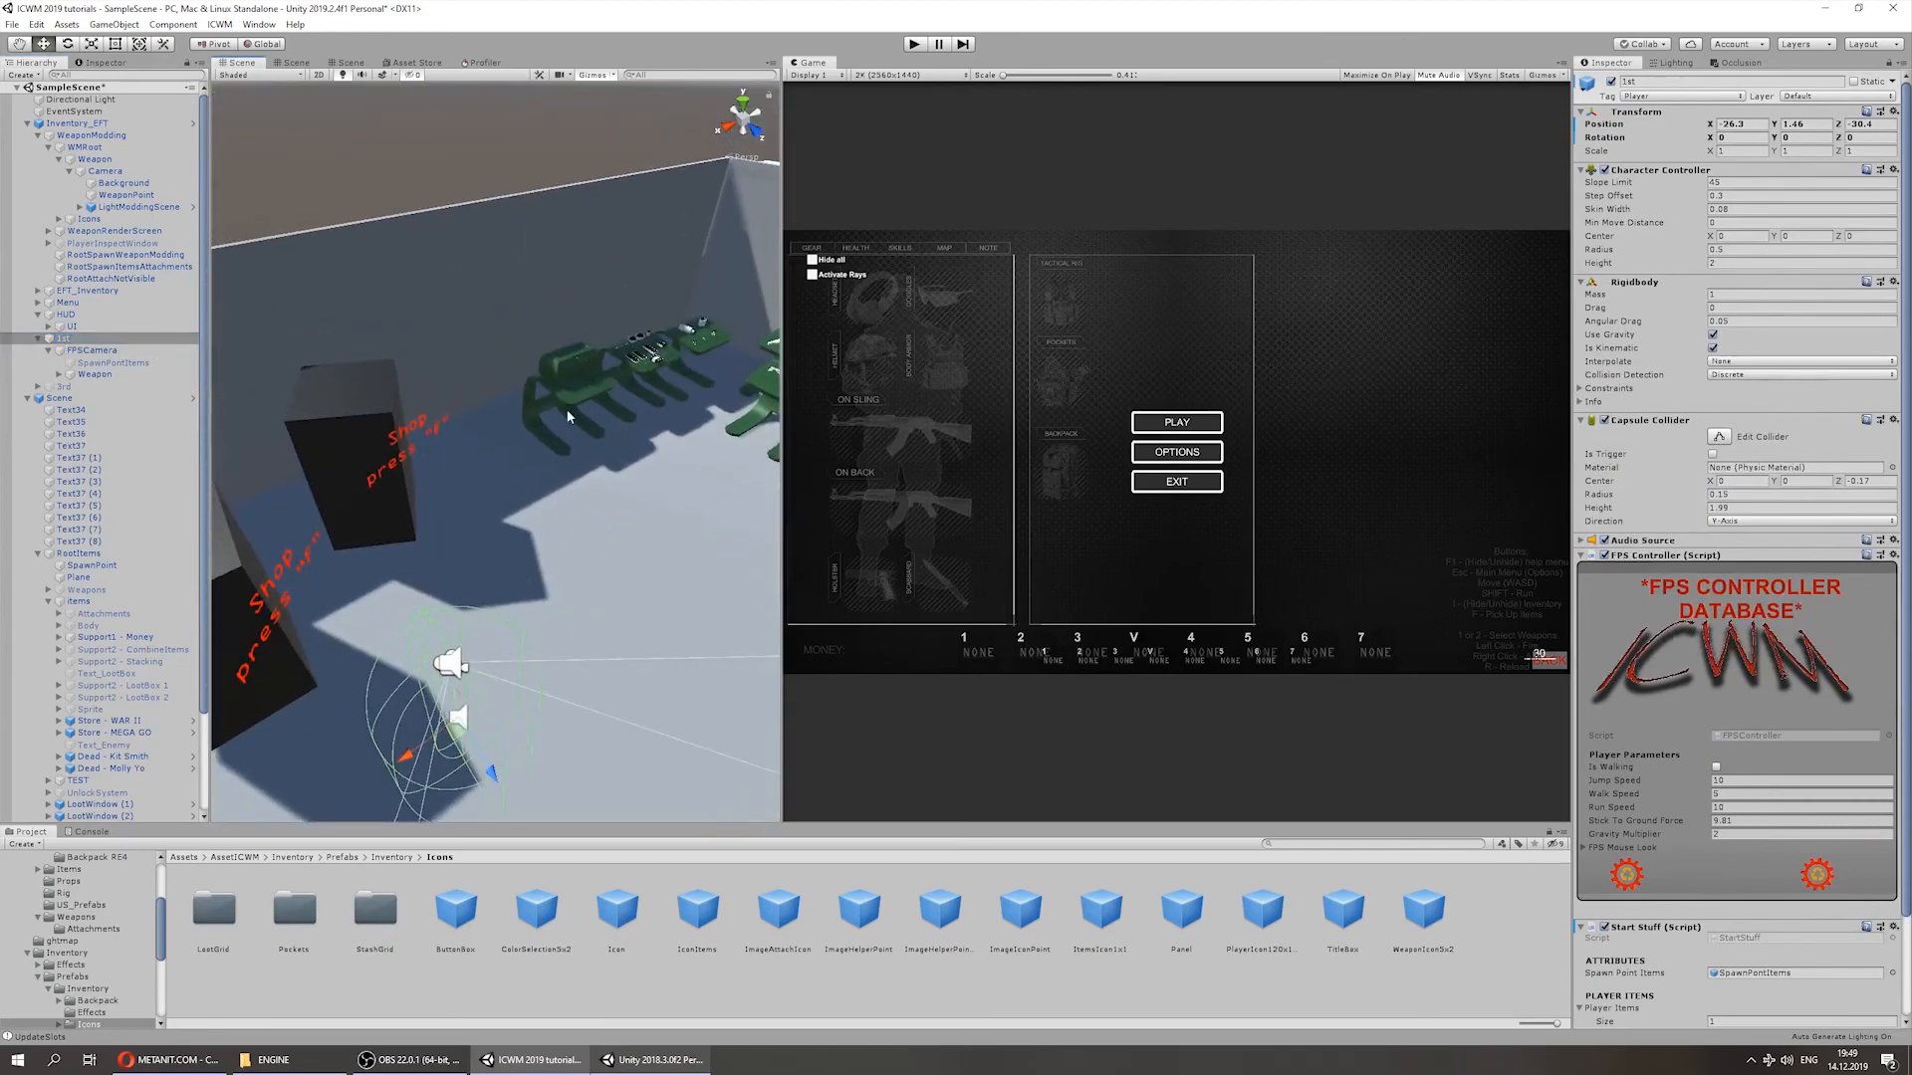
# Step: Find the LootBox object under TEST in Support2 - LootBox 2 (1) and select it
pyautogui.click(565, 367)
pyautogui.scroll(-3, 55, 490)
pyautogui.scroll(1, 99, 645)
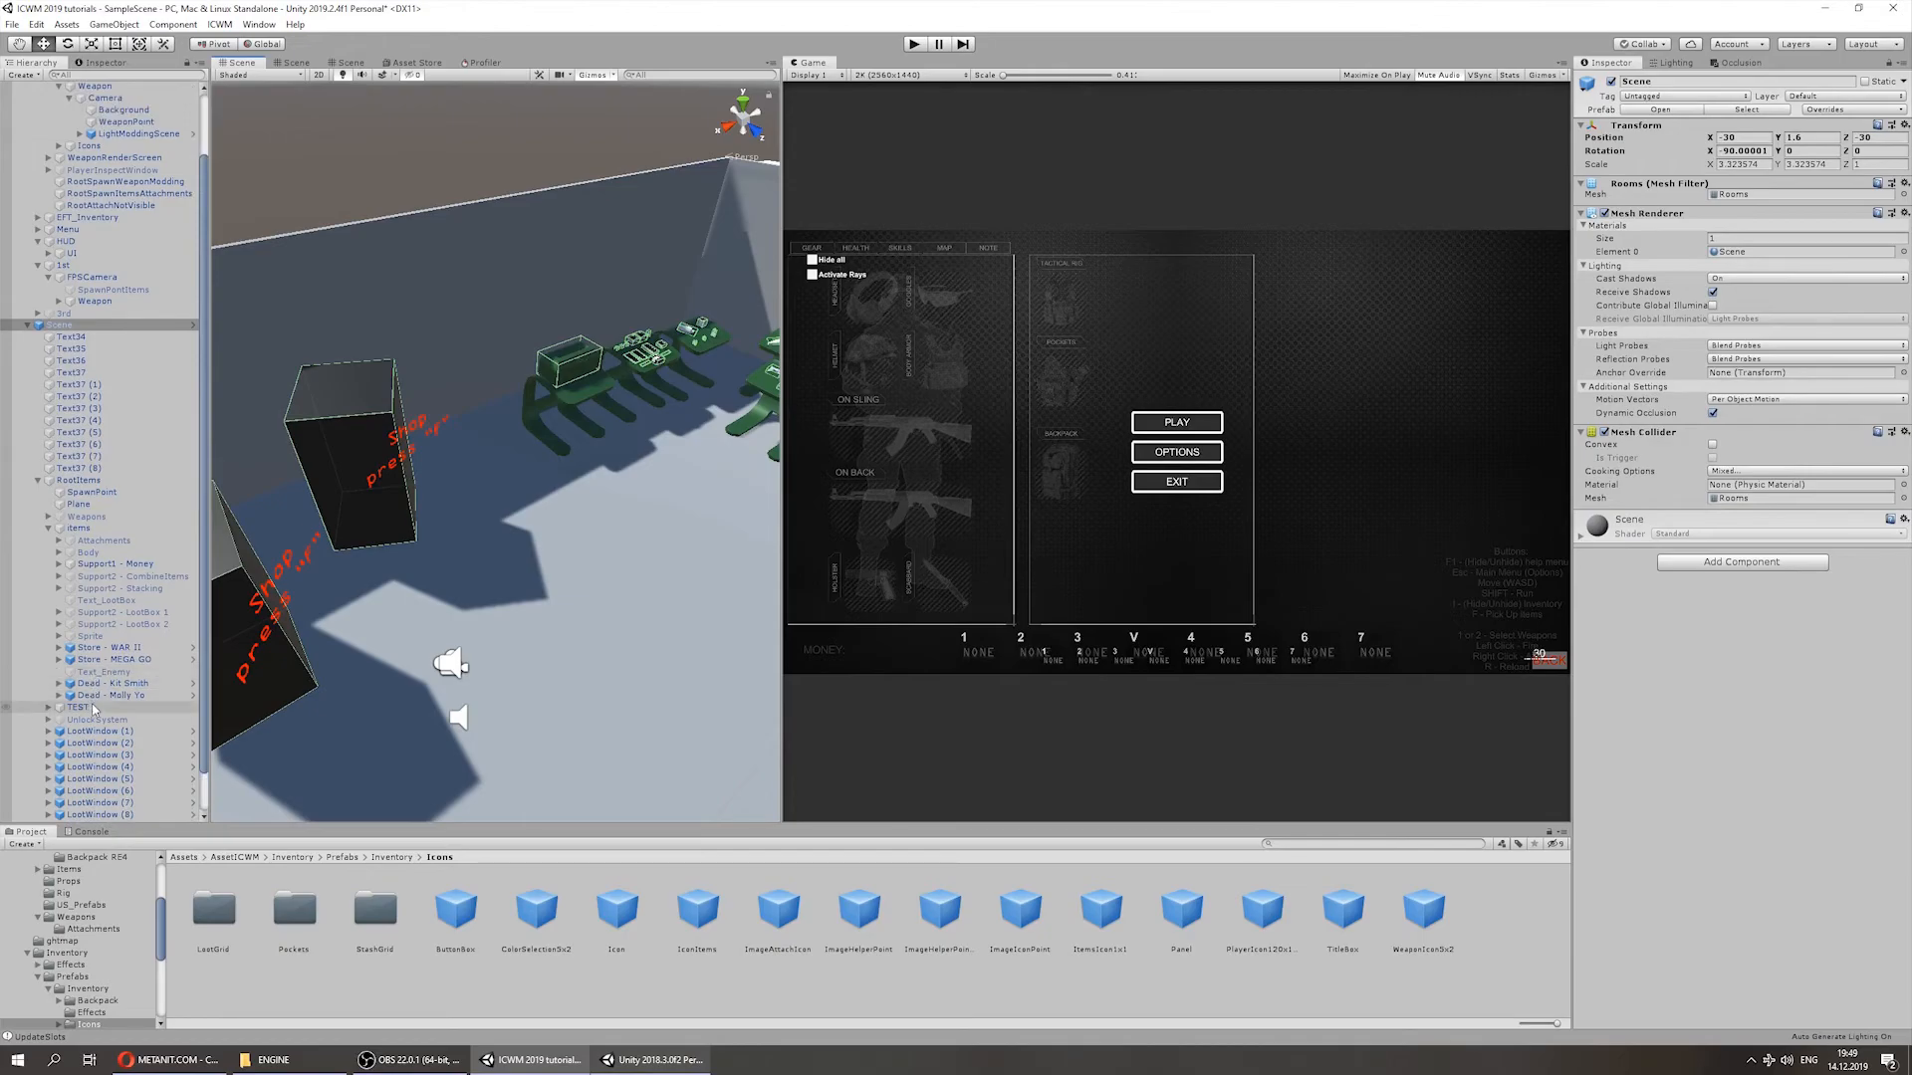
pyautogui.click(50, 527)
pyautogui.click(47, 614)
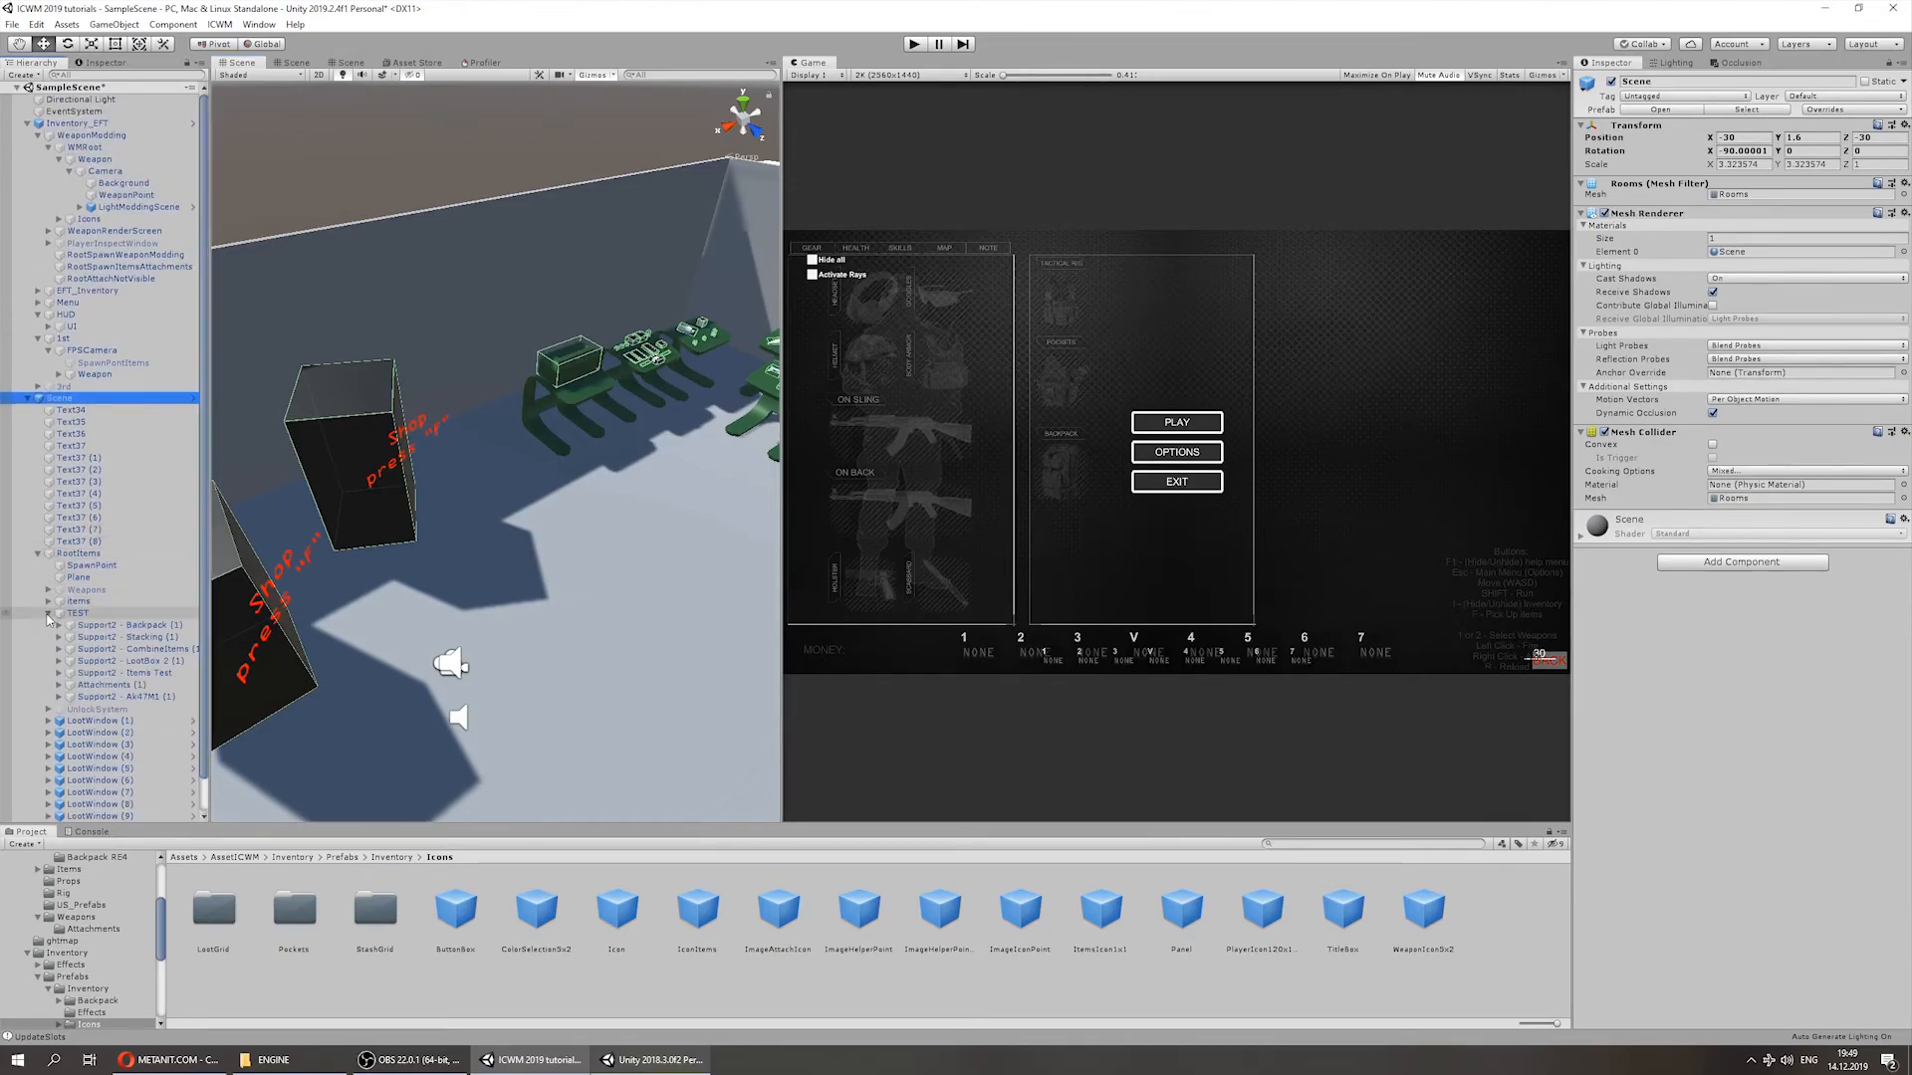
pyautogui.click(129, 661)
pyautogui.click(59, 661)
pyautogui.click(69, 675)
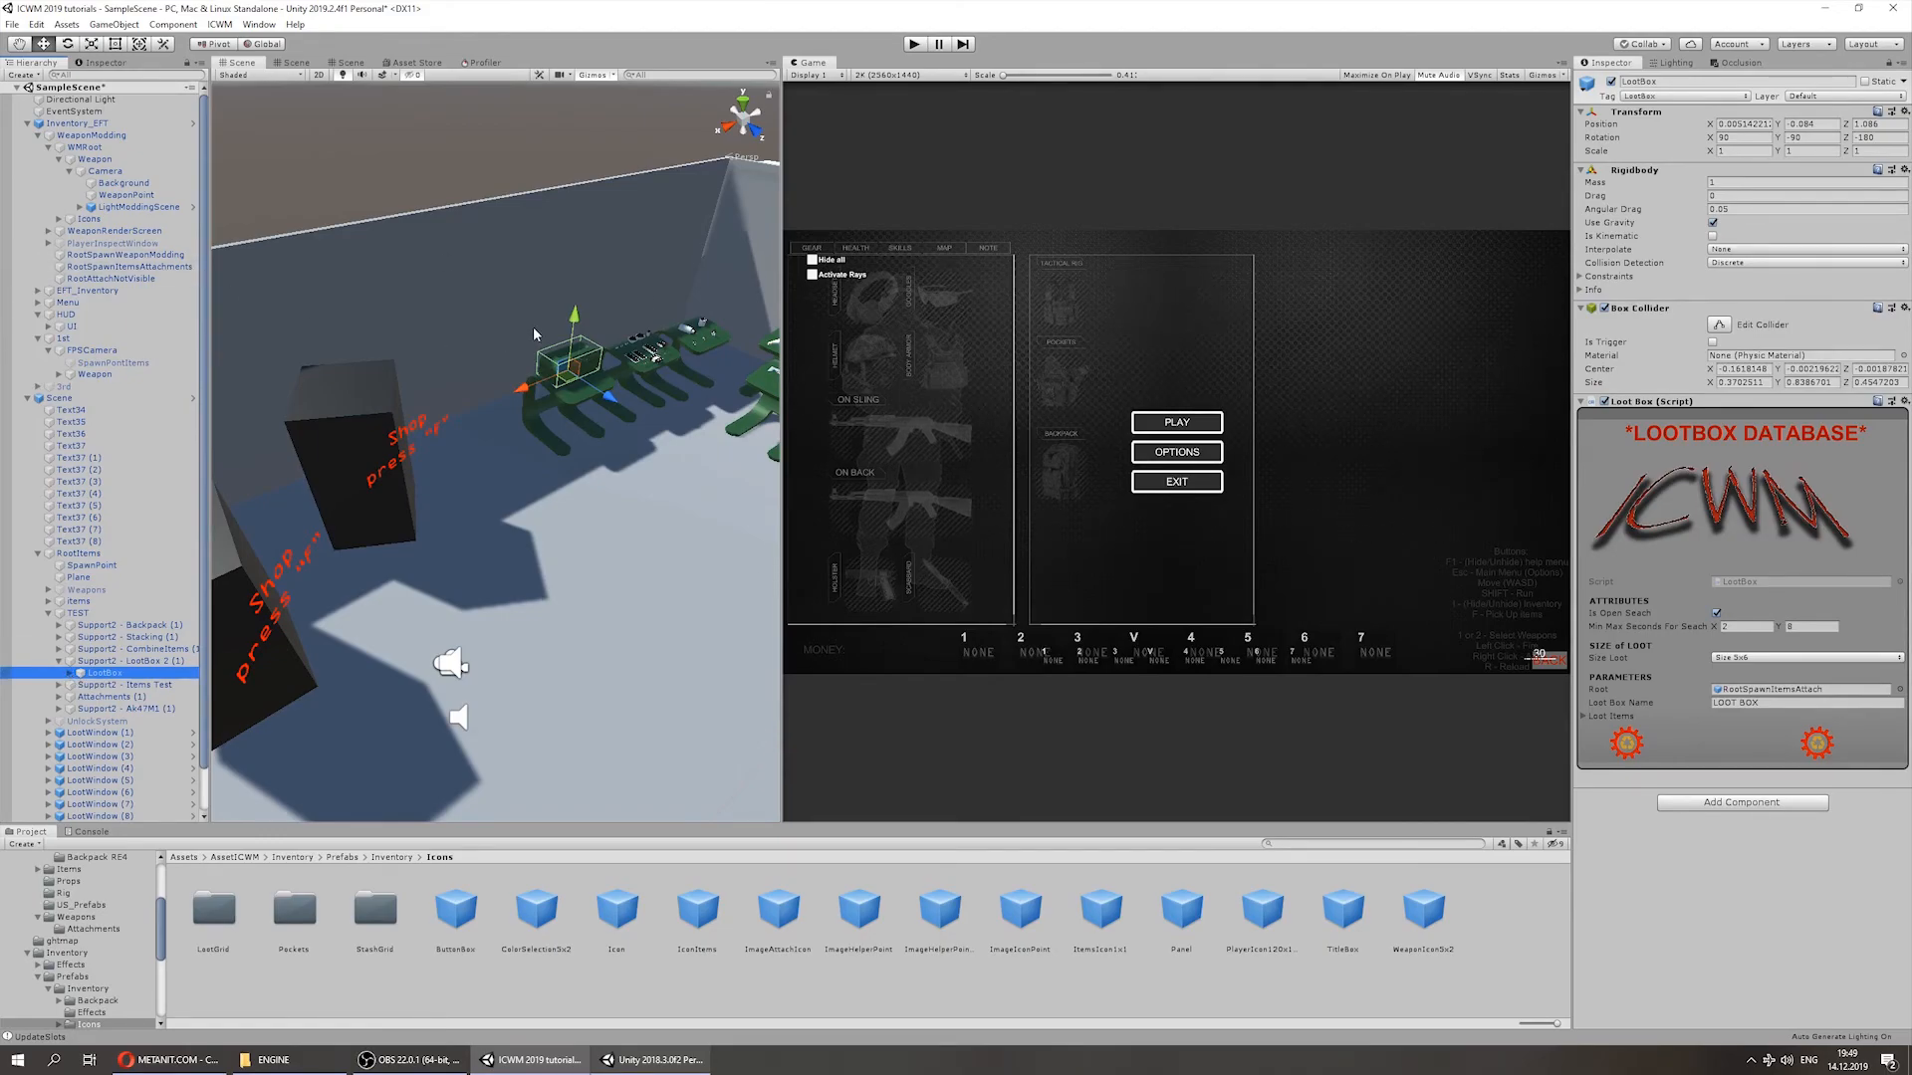
# Step: Review the Size Loot options of LootBox and reselect EFT_Inventory
pyautogui.click(1741, 658)
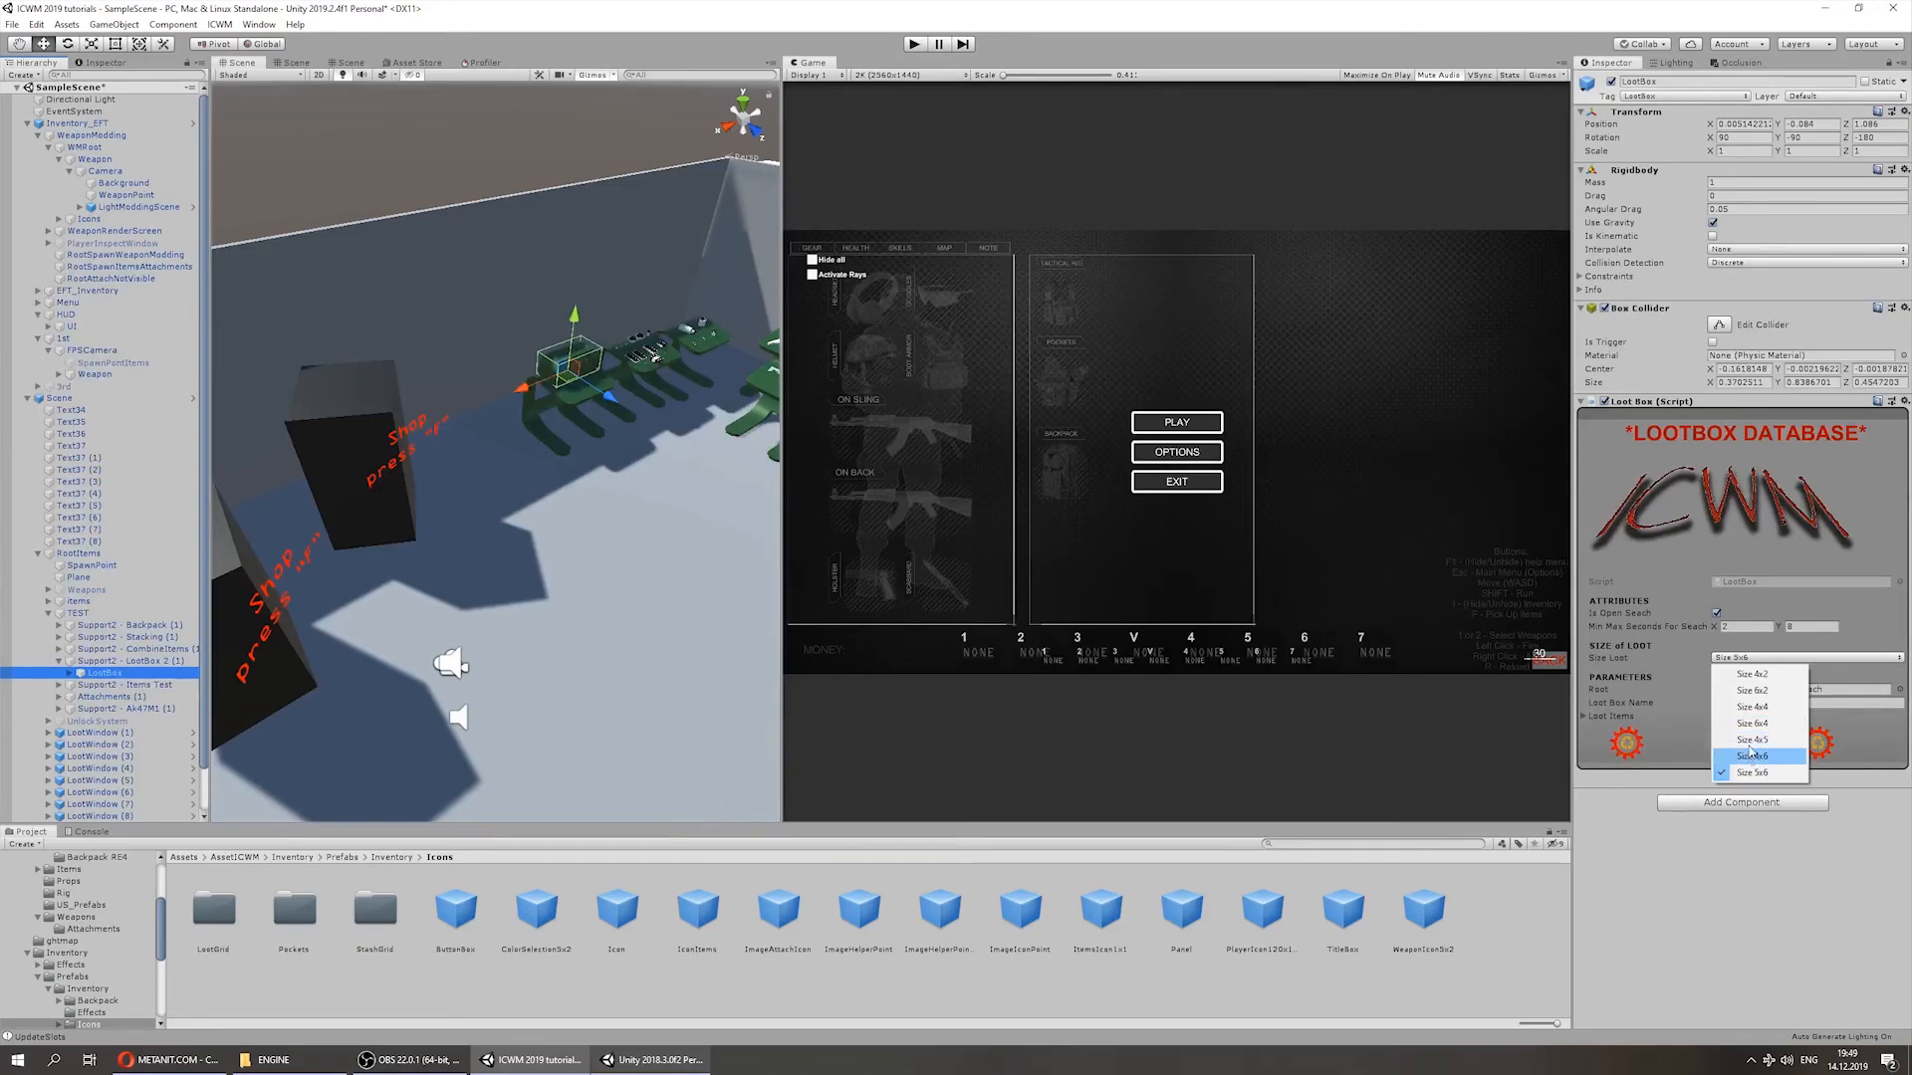
pyautogui.click(97, 133)
pyautogui.click(88, 290)
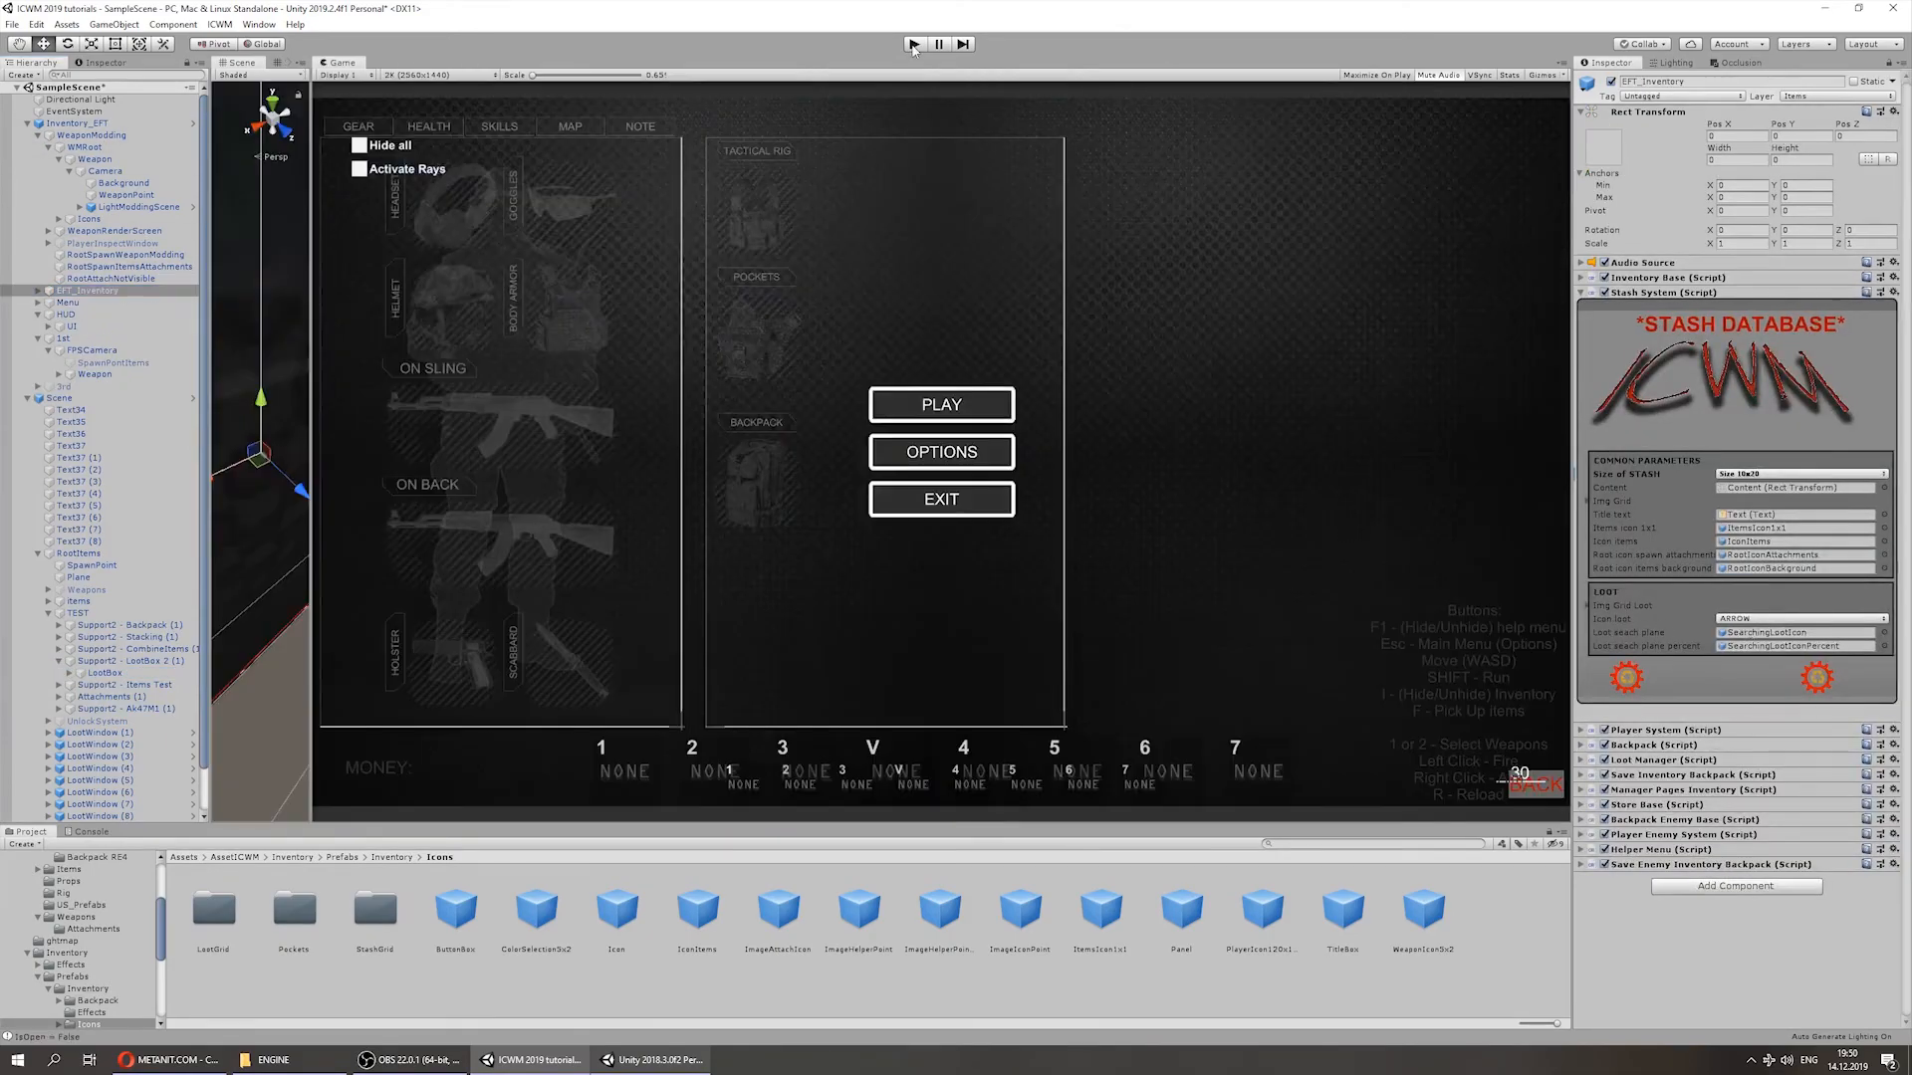
# Step: Run the game, walk to the green loot box, check the inventory and search the box's contents
pyautogui.click(912, 44)
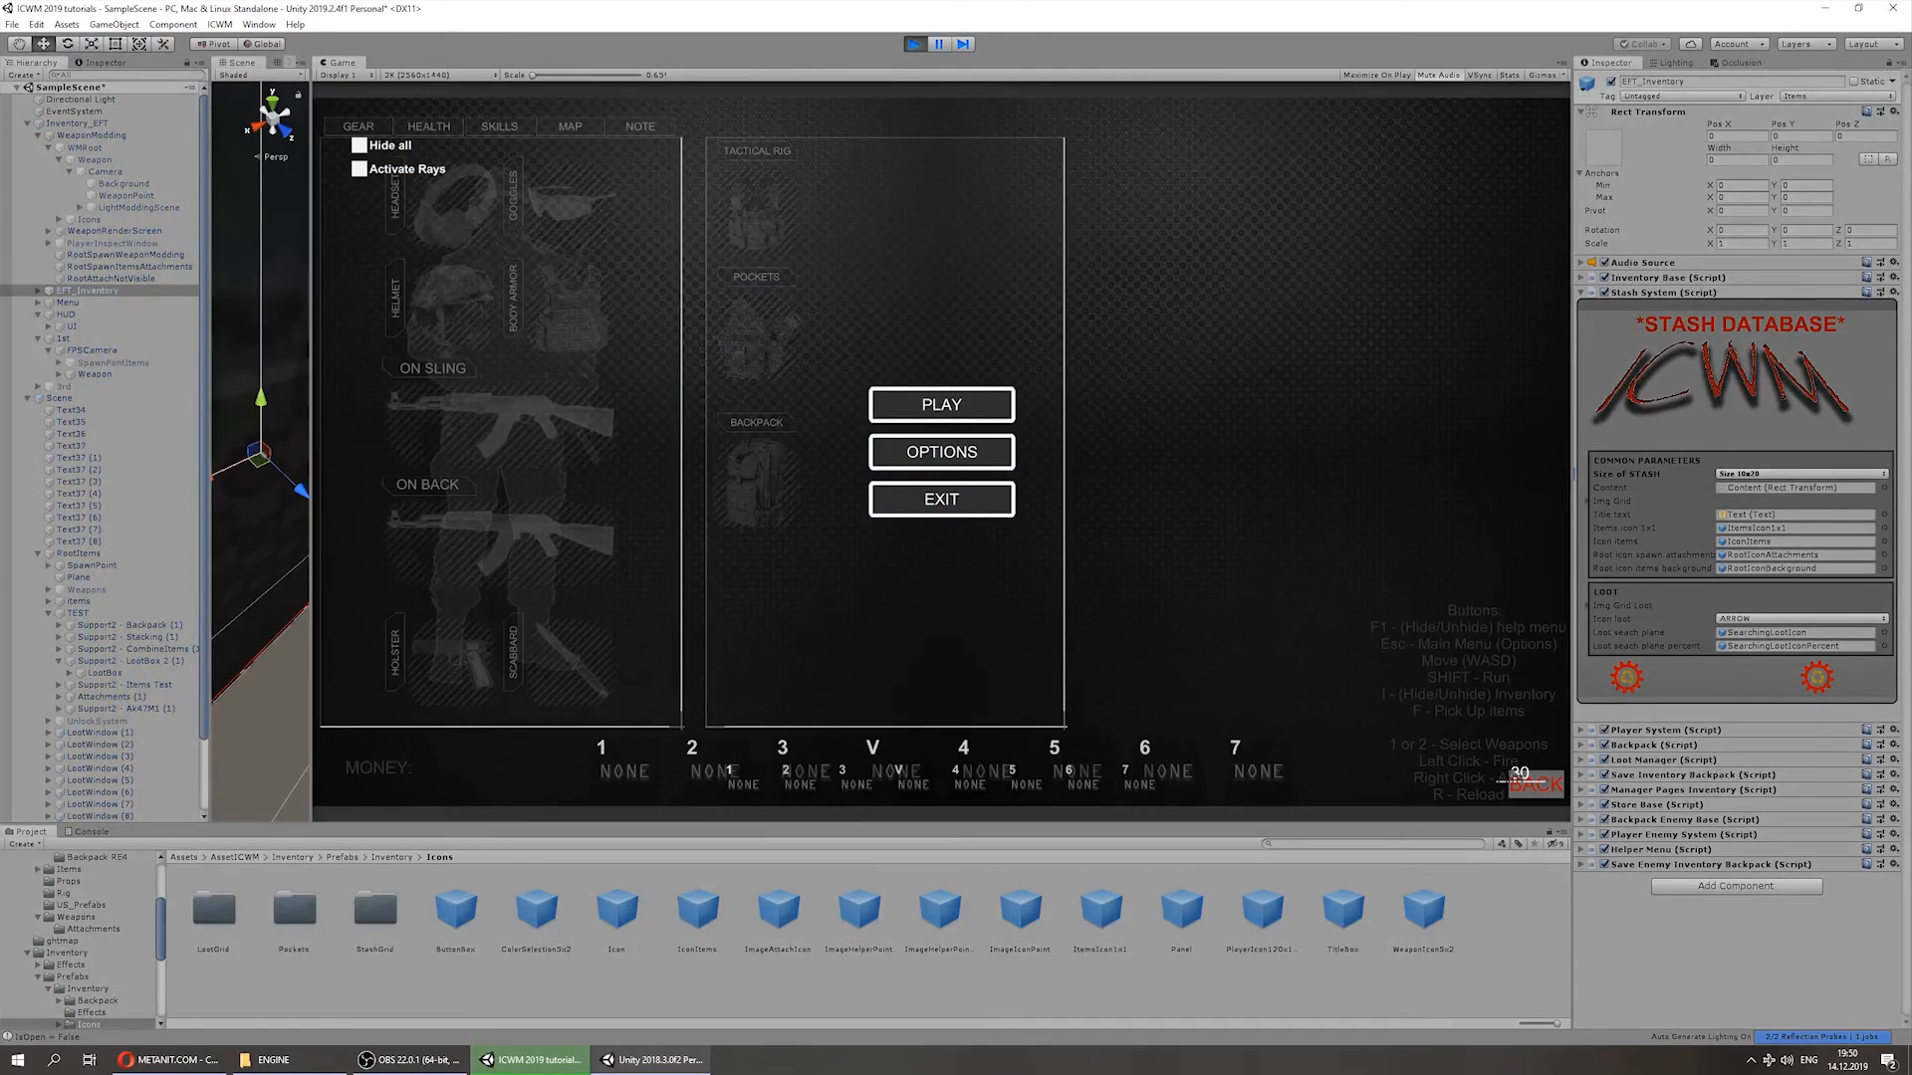
pyautogui.press('w')
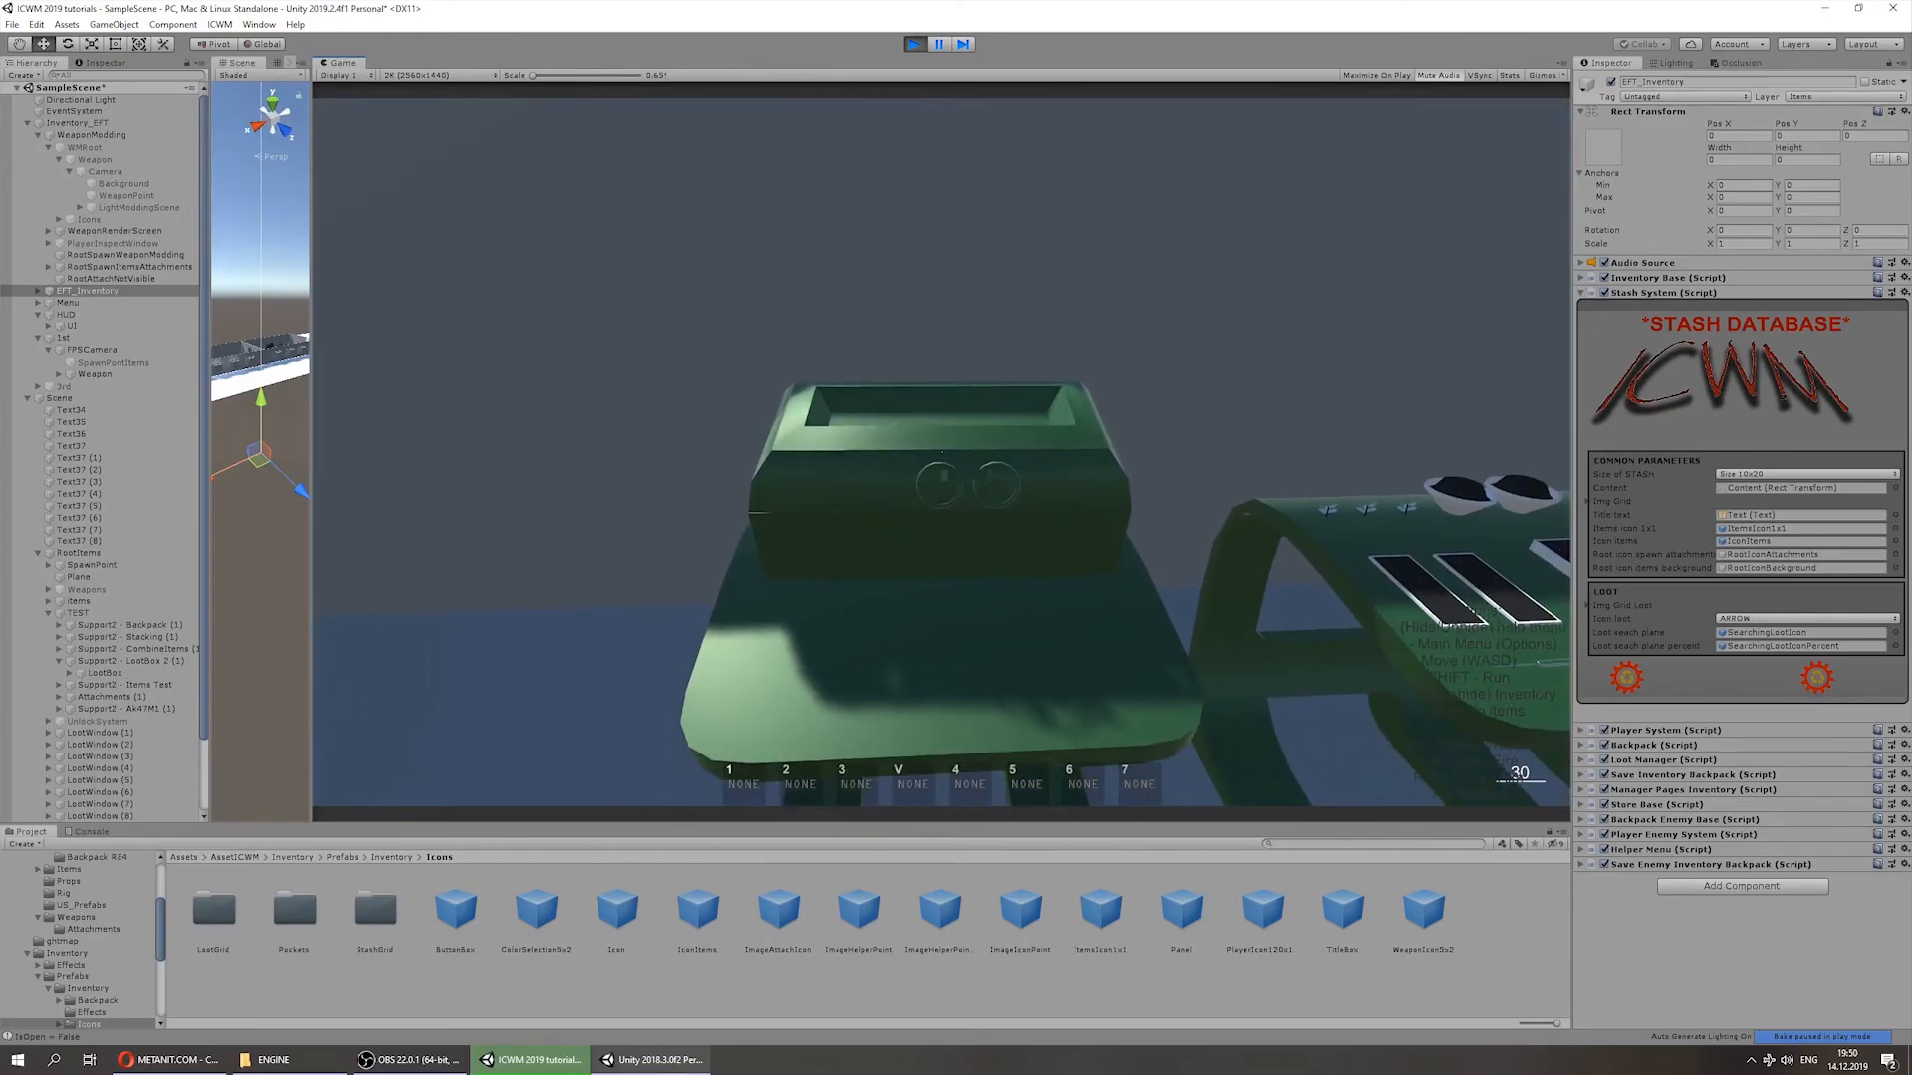
pyautogui.press('Tab')
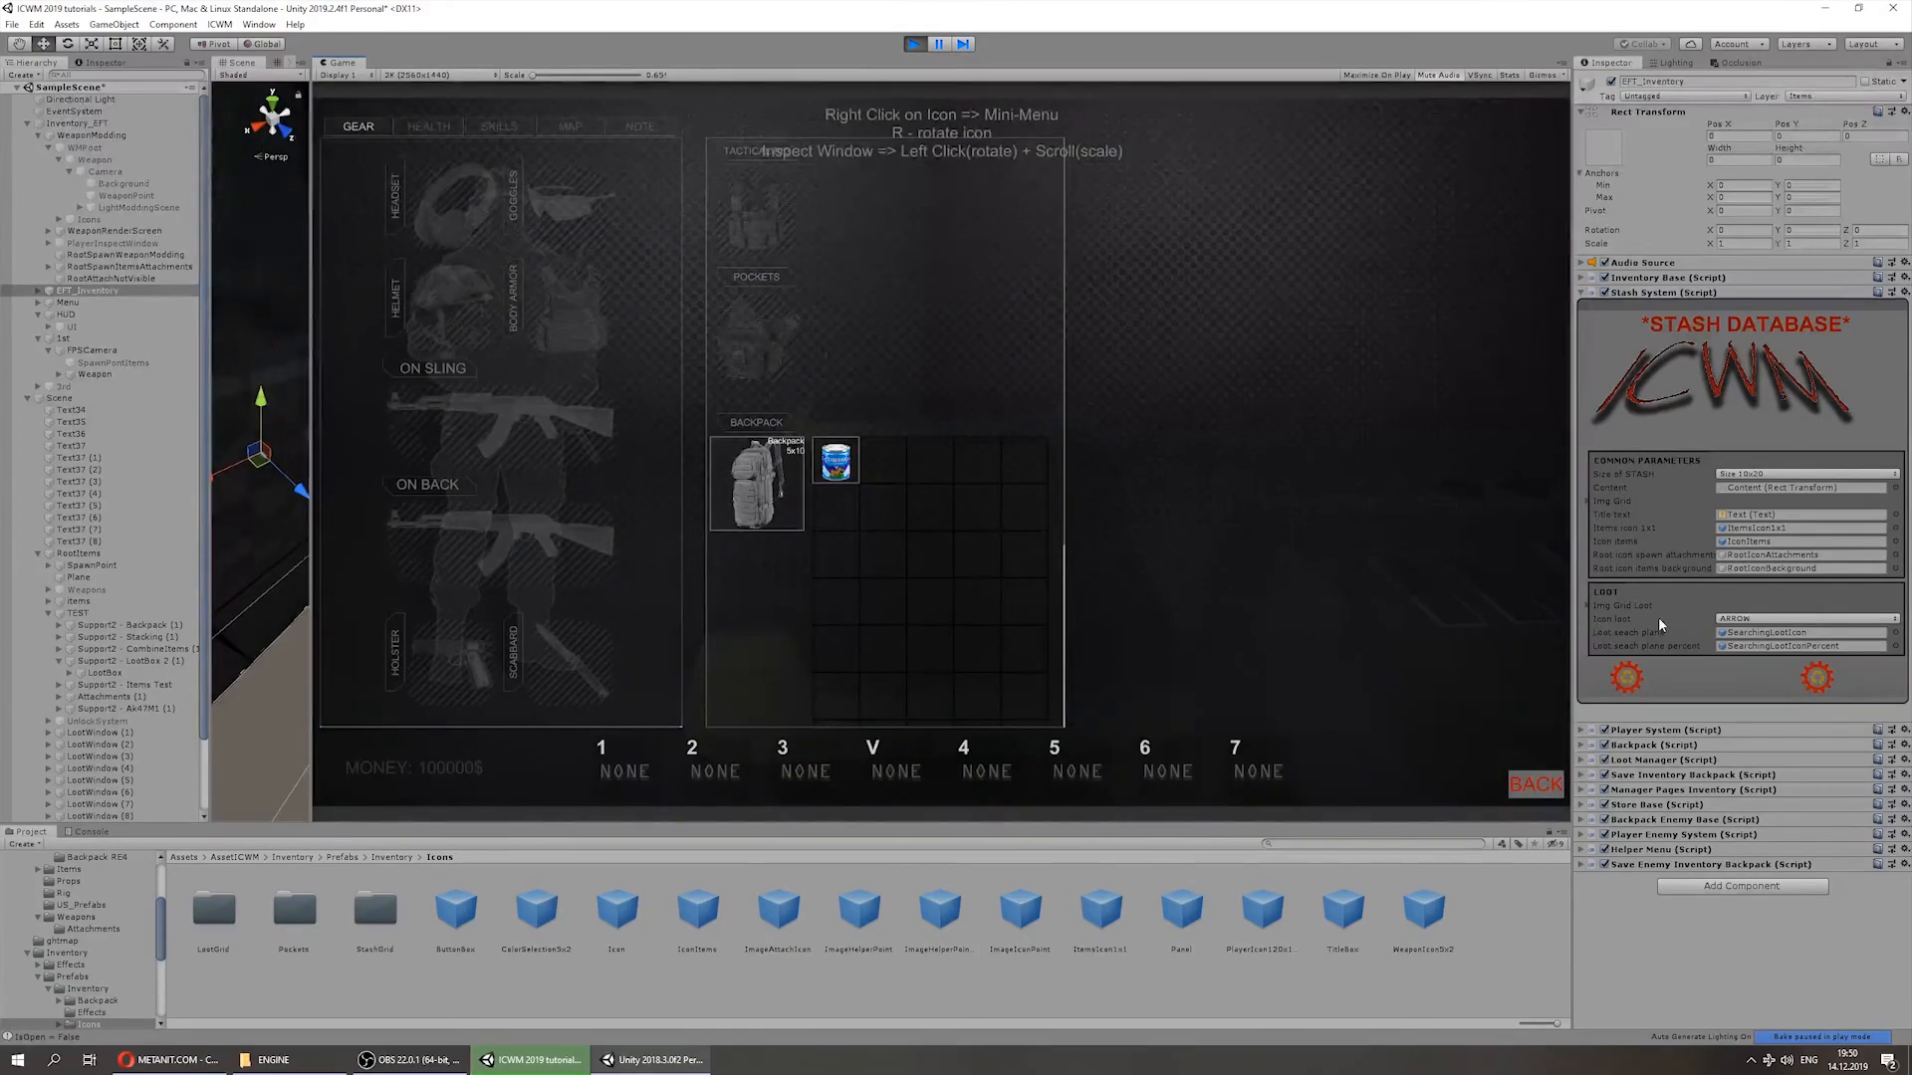
pyautogui.press('Tab')
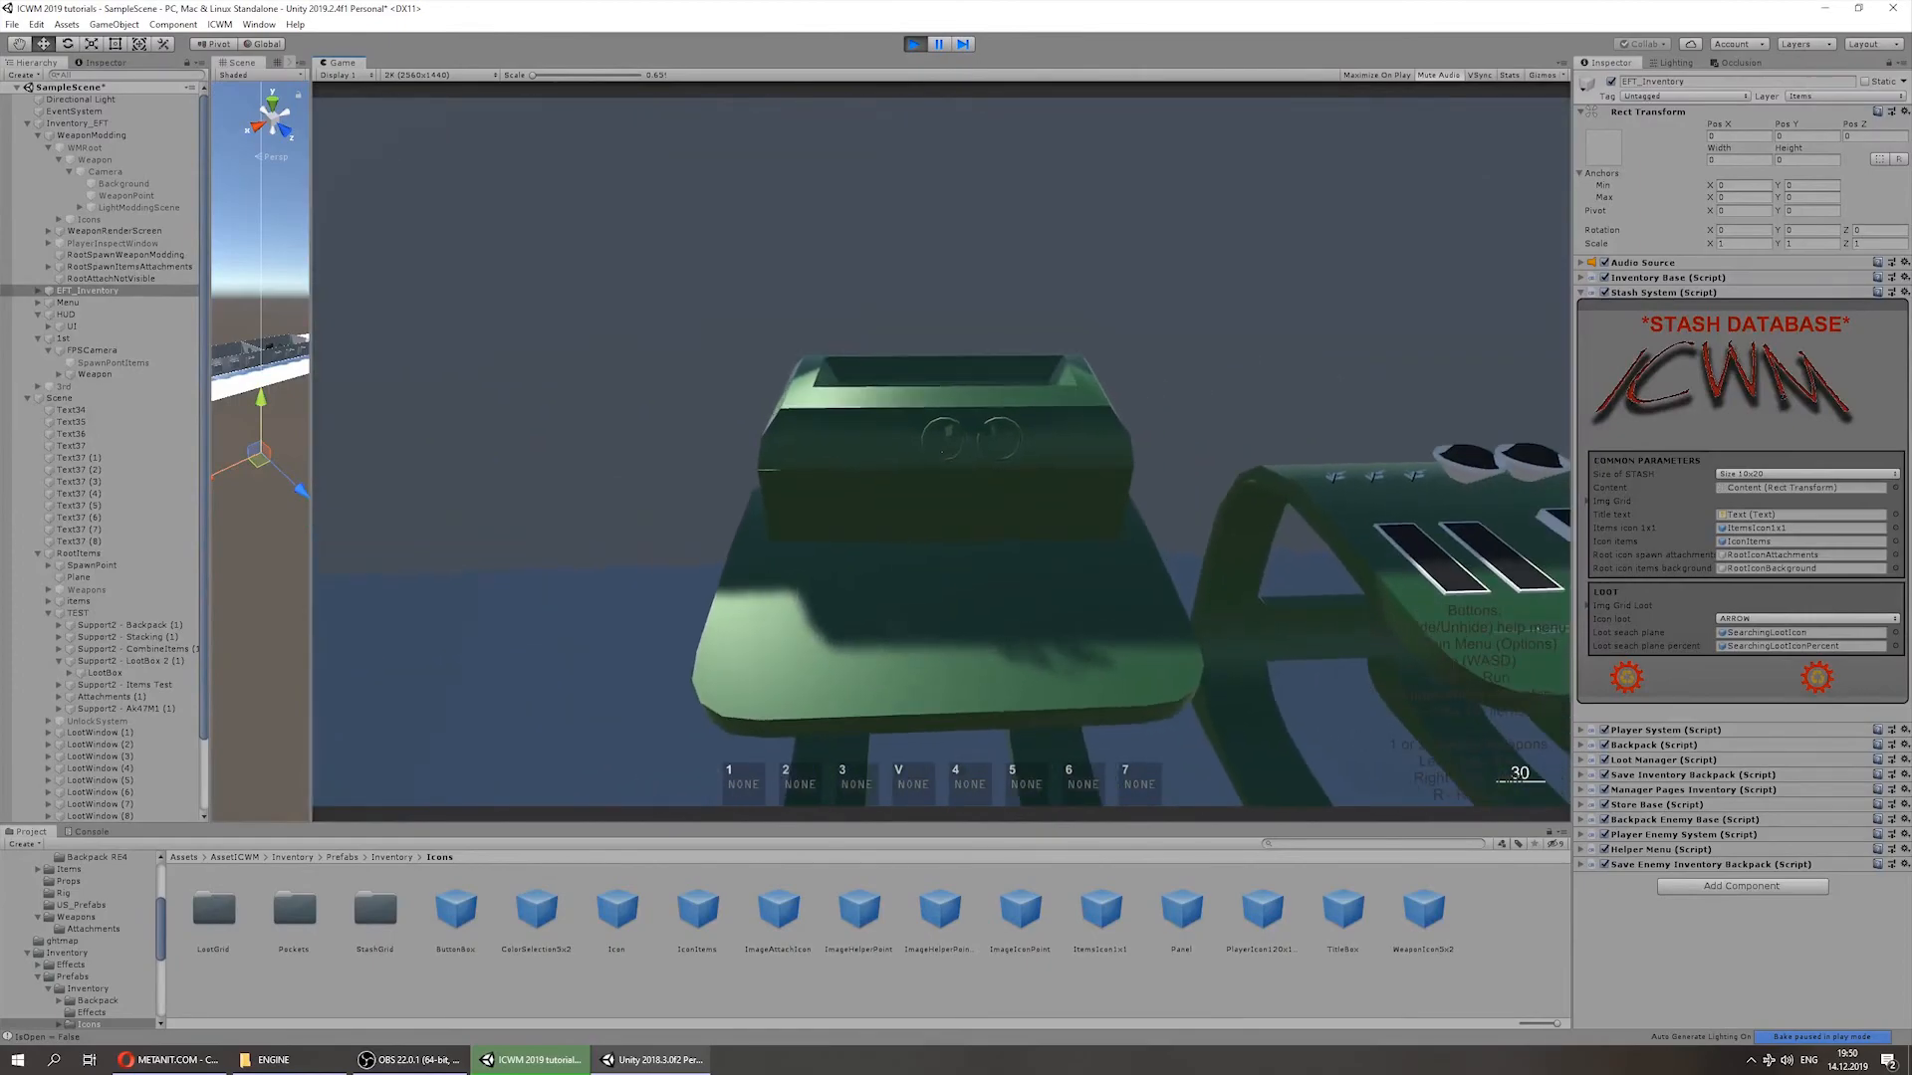
pyautogui.press('f')
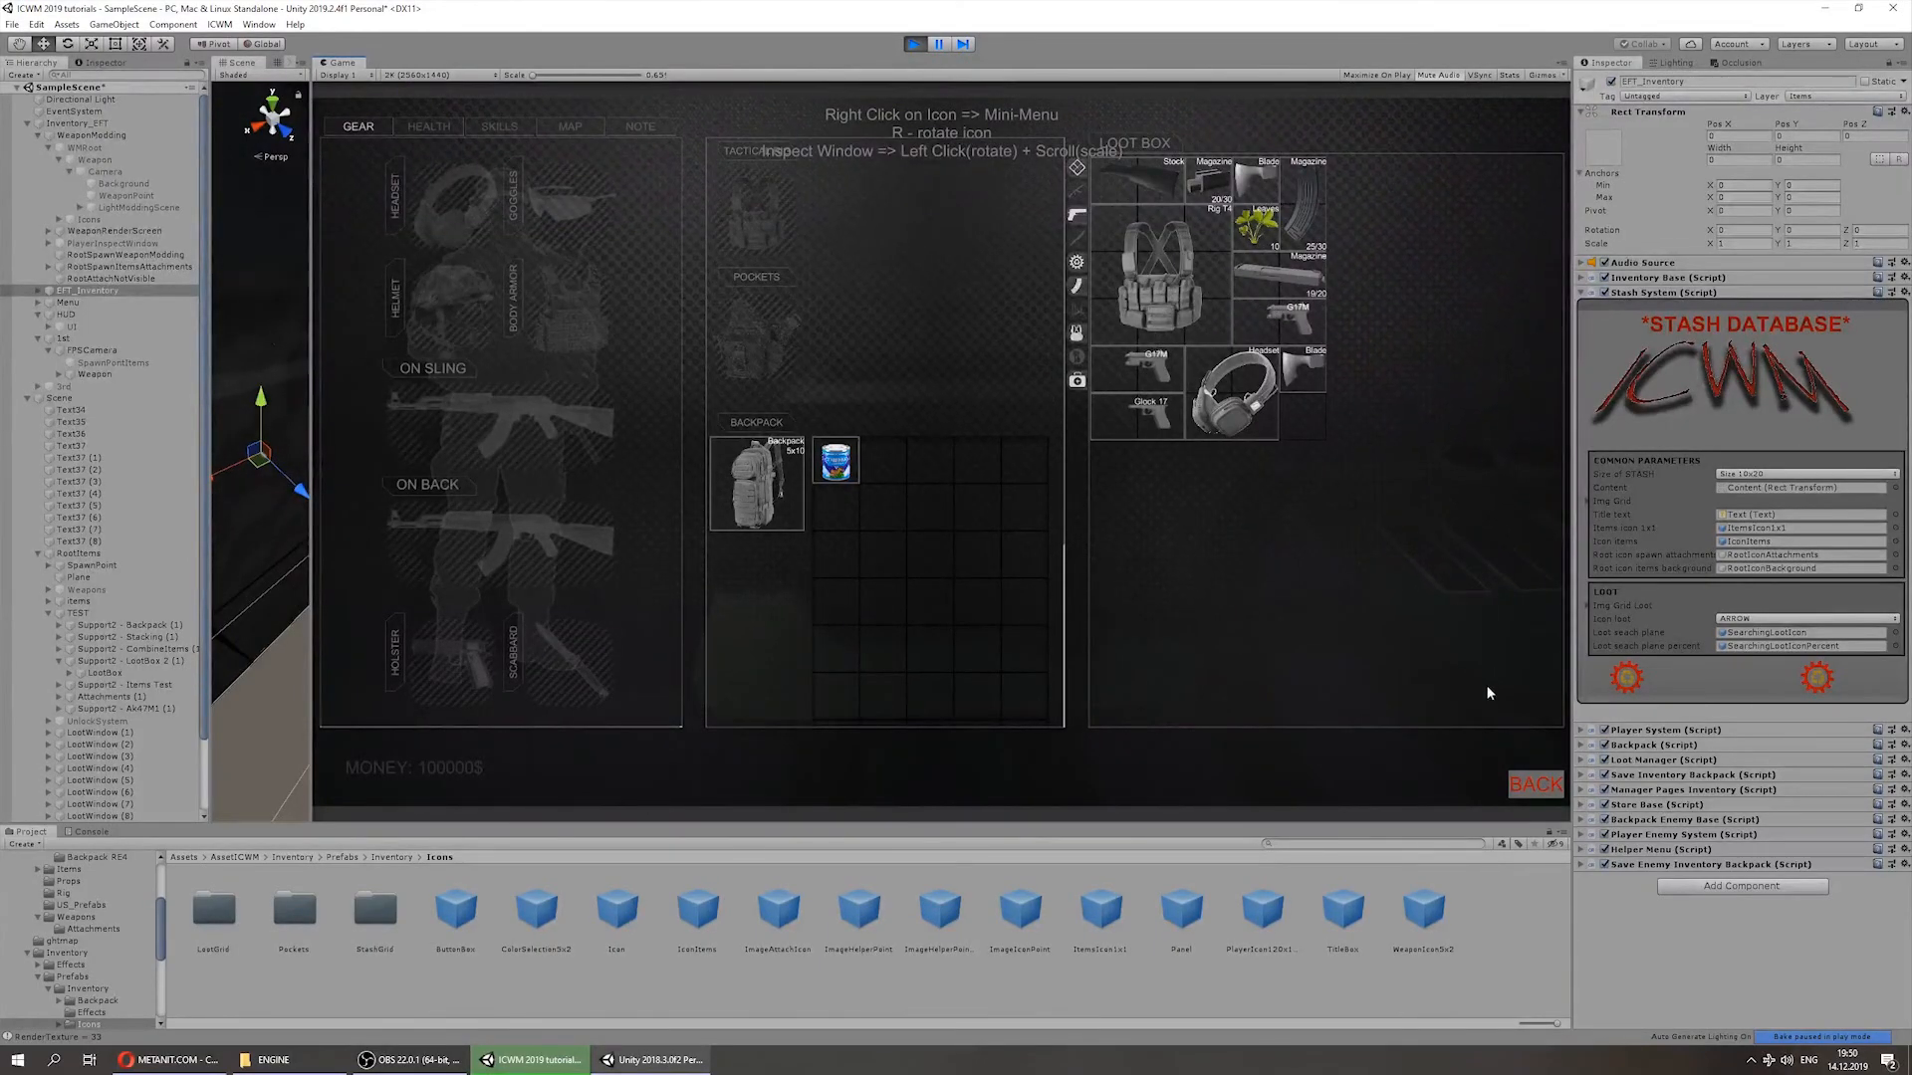
# Step: Stop the game, set Icon loot to PERCENT in Stash System and run the game again
pyautogui.hotkey('ctrl', 'p')
pyautogui.click(1752, 619)
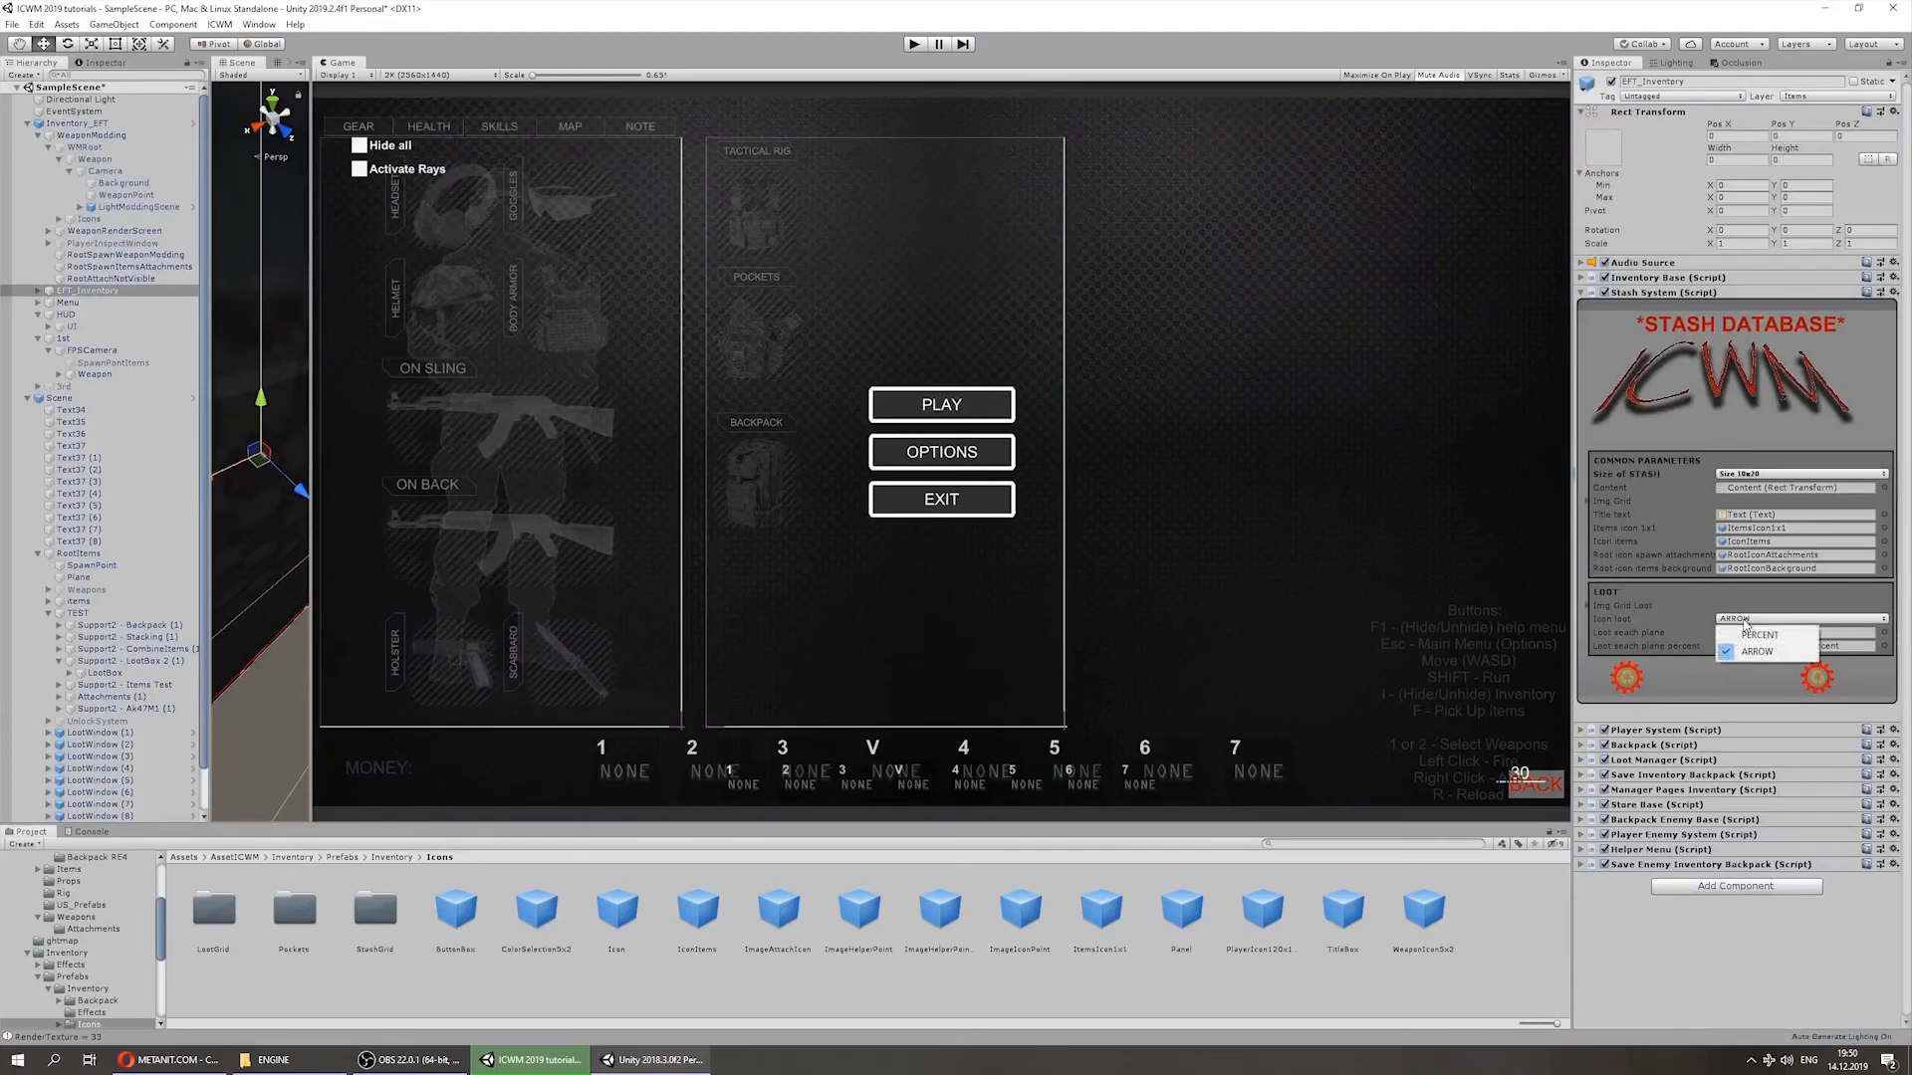
pyautogui.click(1760, 650)
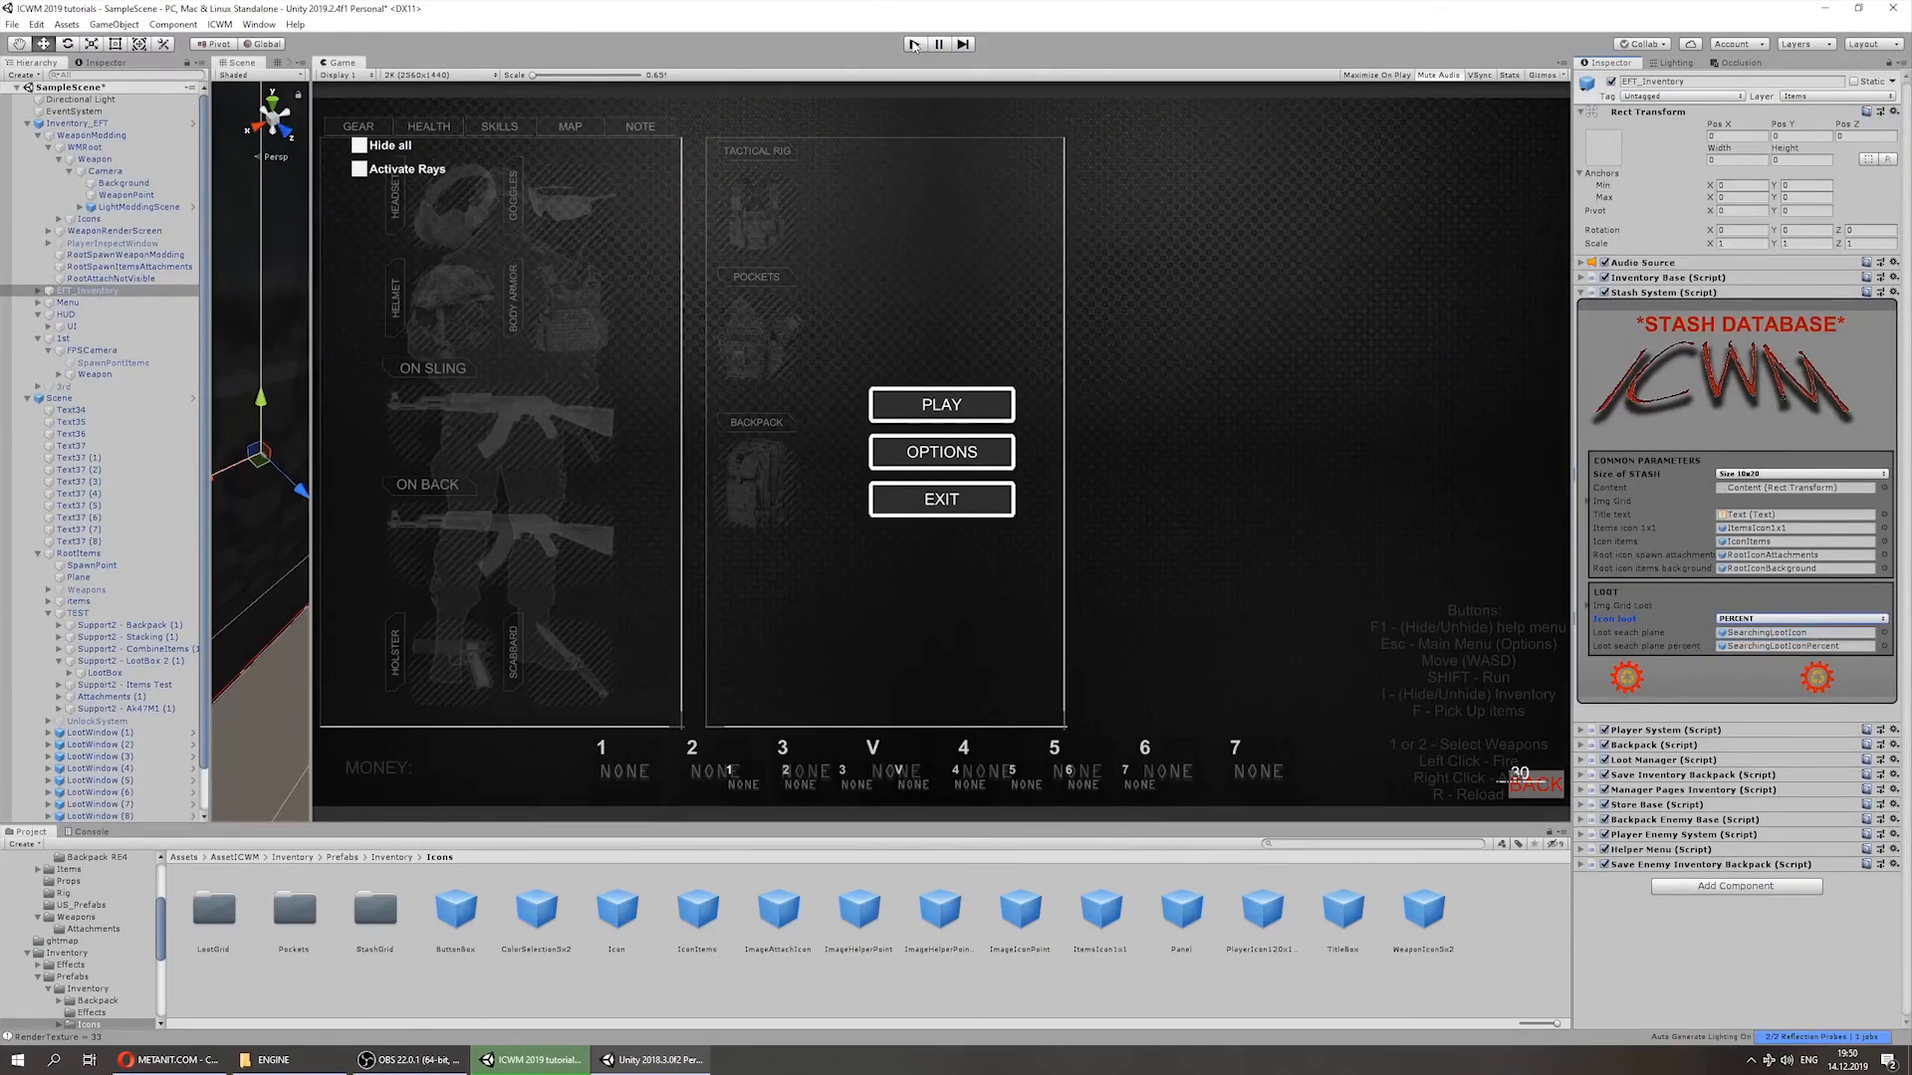
pyautogui.click(914, 44)
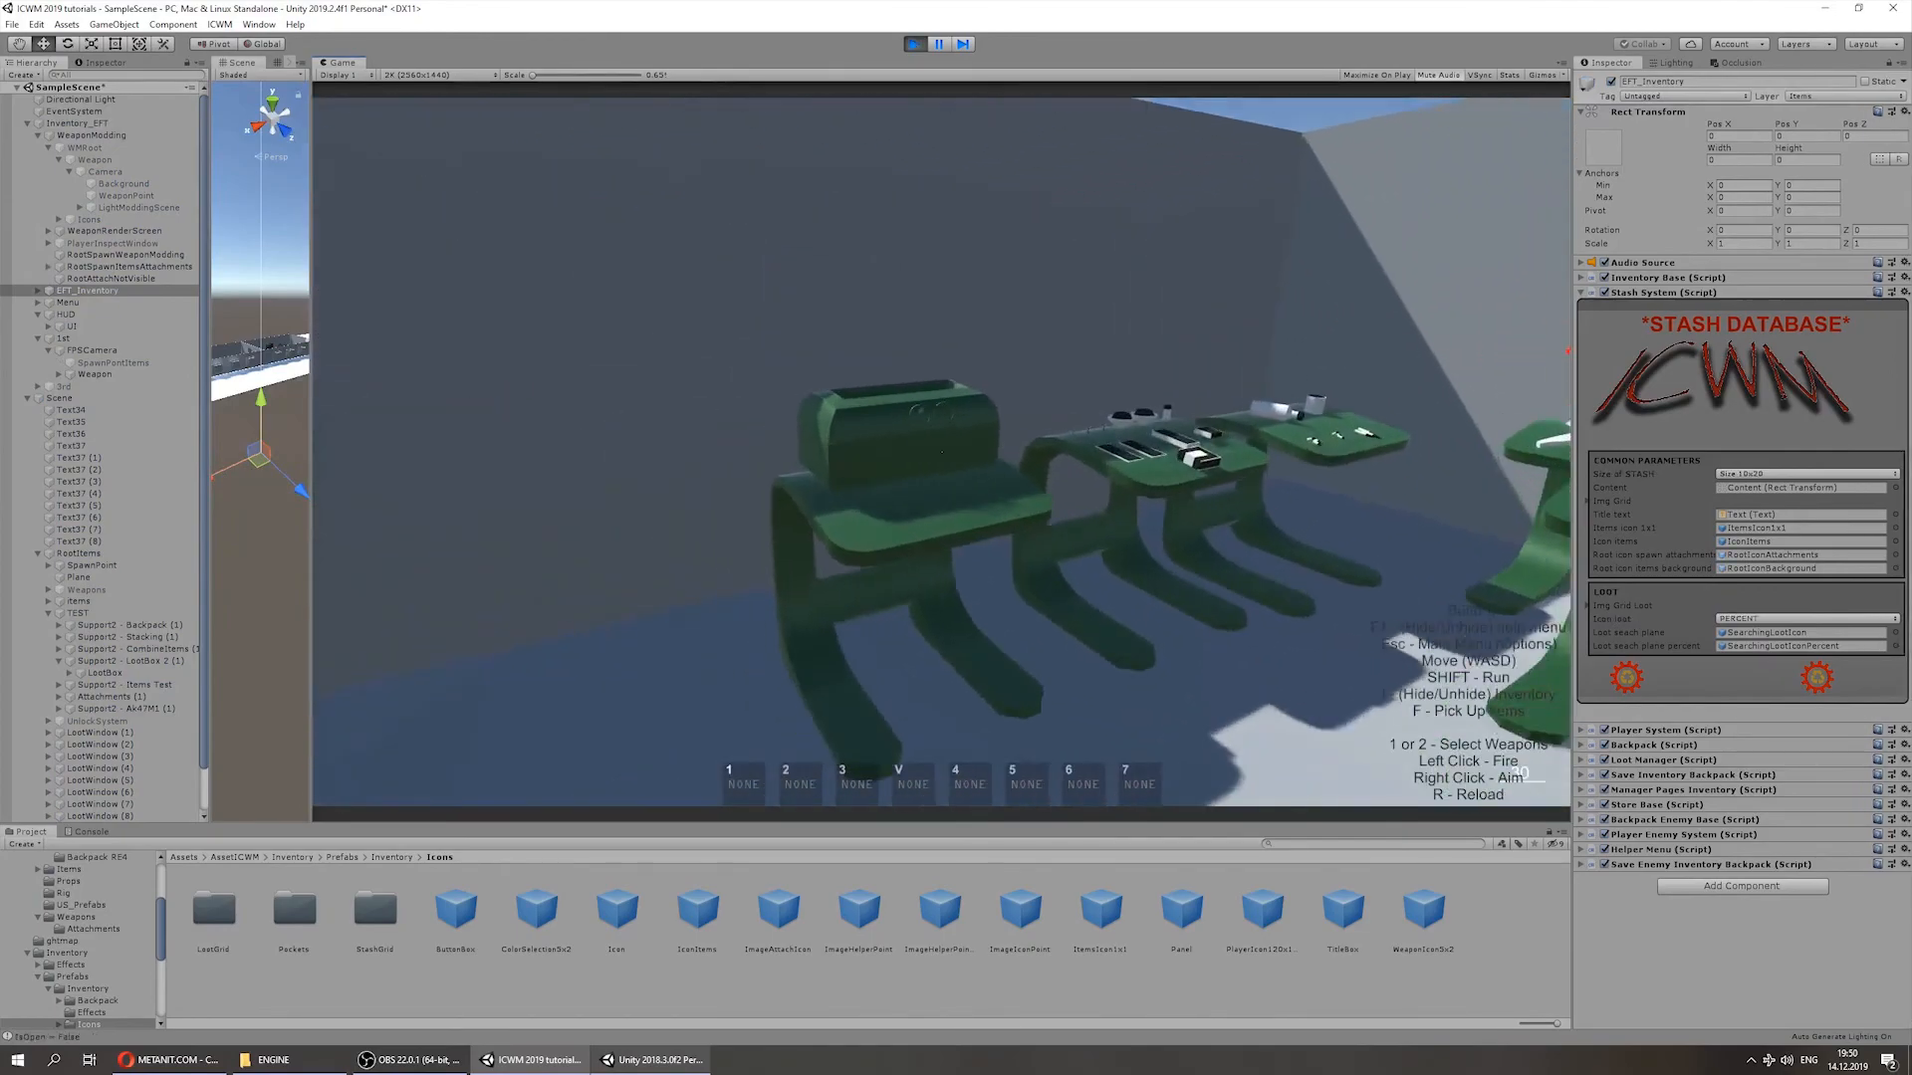
# Step: Open the inventory in the running game to view the loot box's item search with the PERCENT icon, and stop the game
pyautogui.press('i')
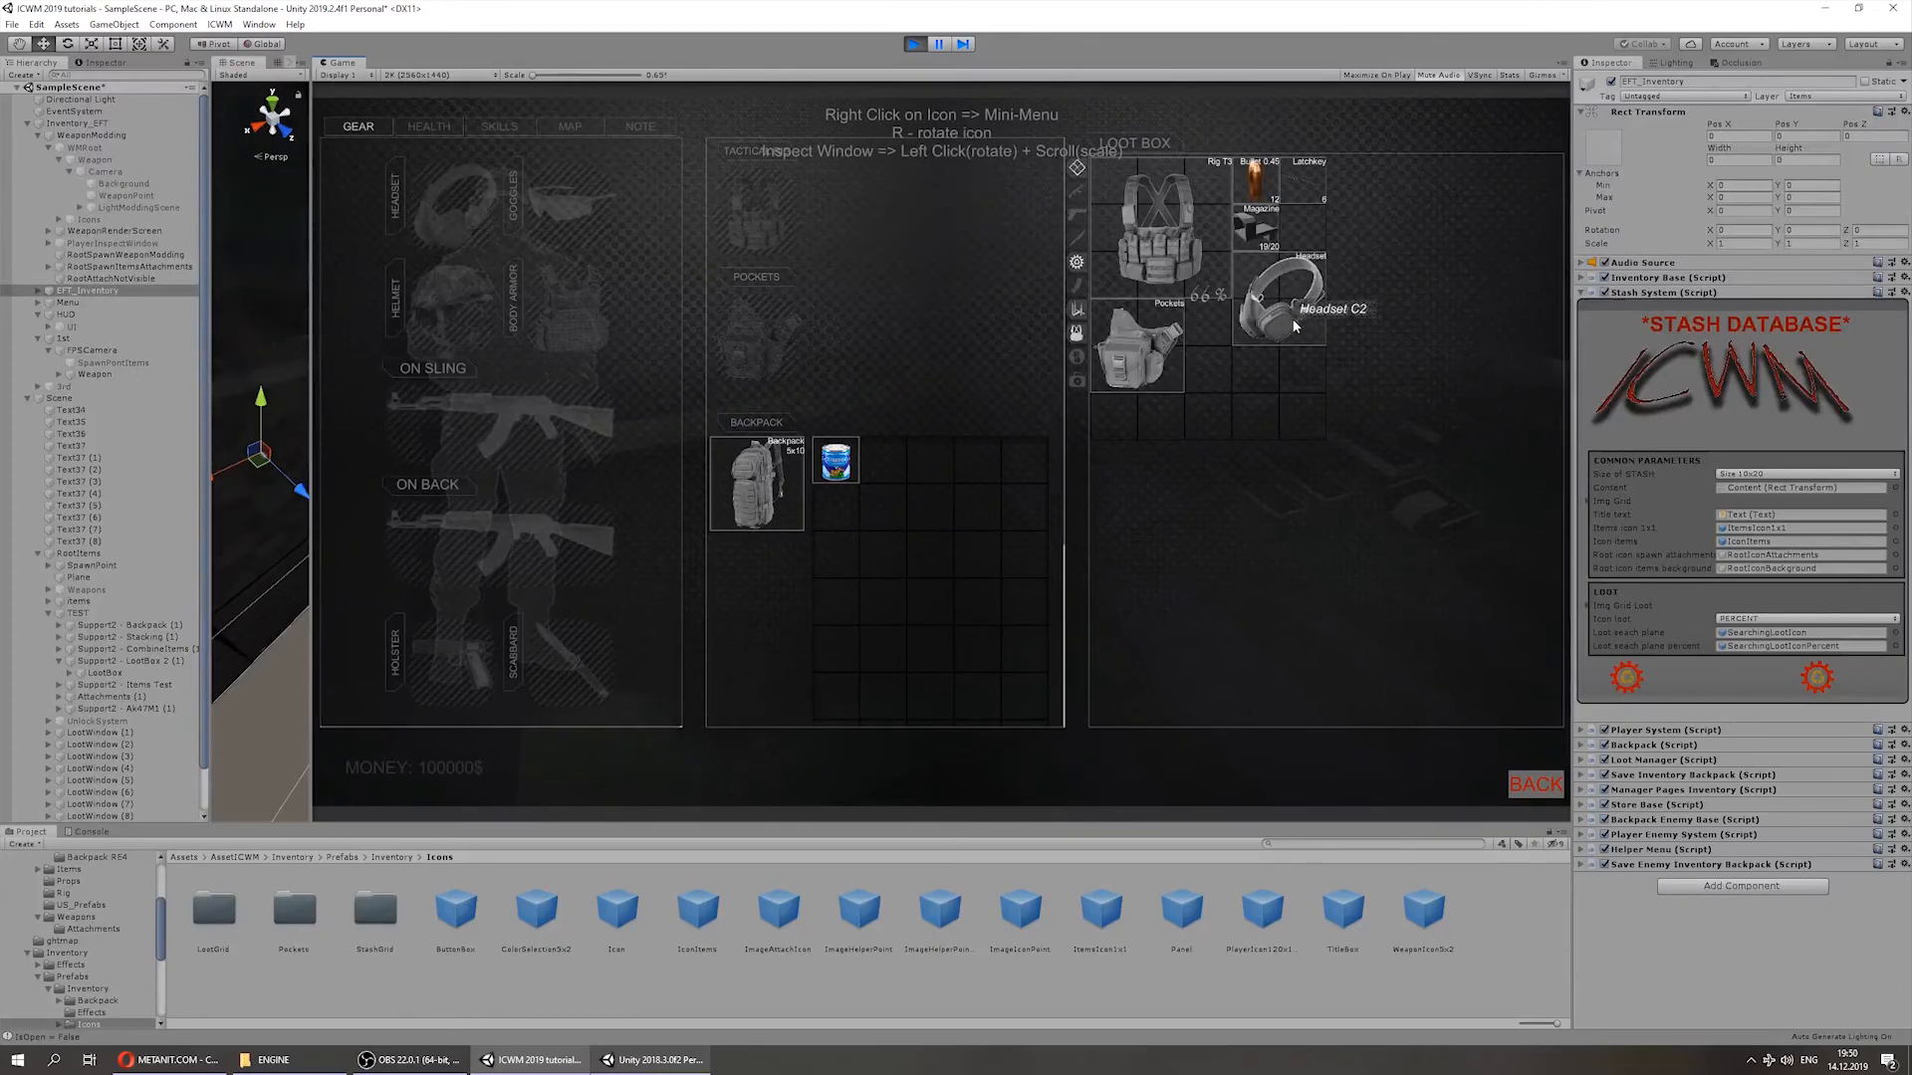
pyautogui.click(911, 45)
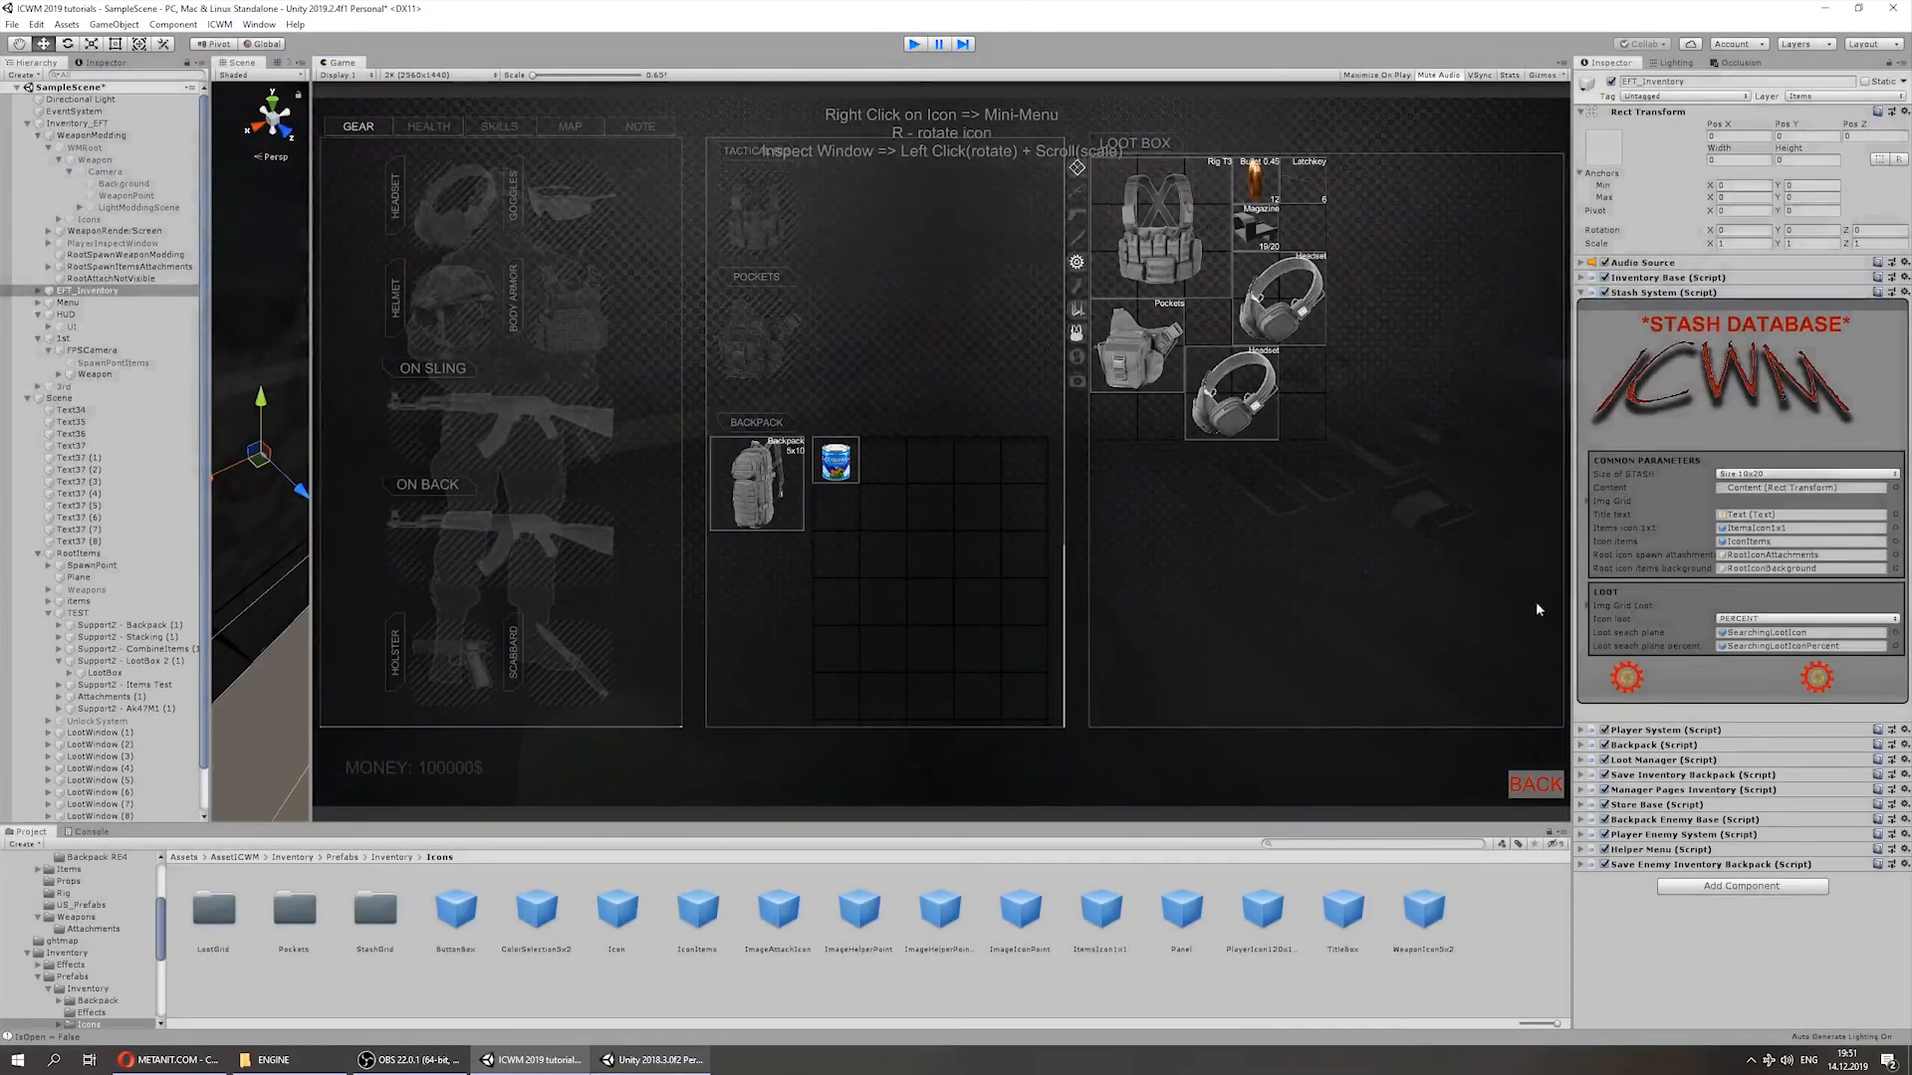
# Step: Set Icon loot to ARROW in Stash System, locate its SearchingLootIcon prefab in the project and collapse the component
pyautogui.click(1763, 618)
pyautogui.click(1757, 651)
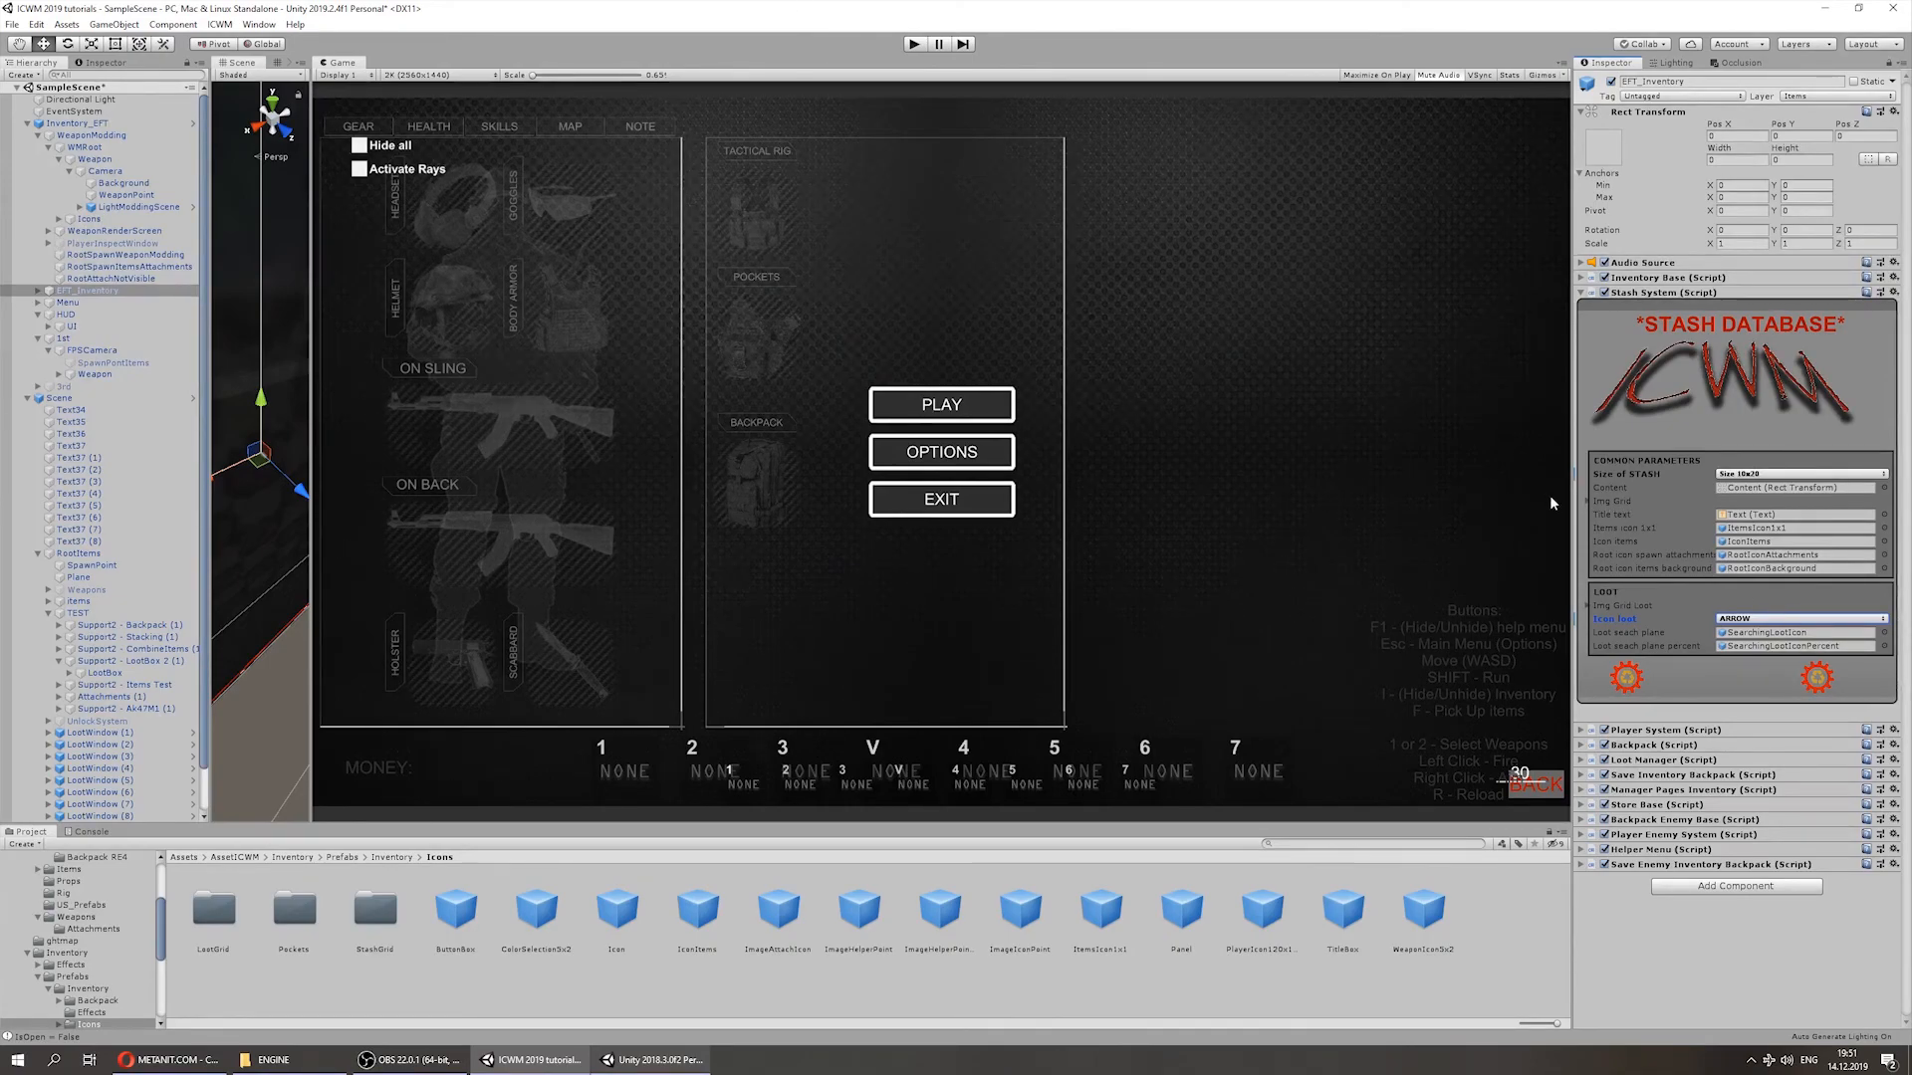
pyautogui.click(1752, 647)
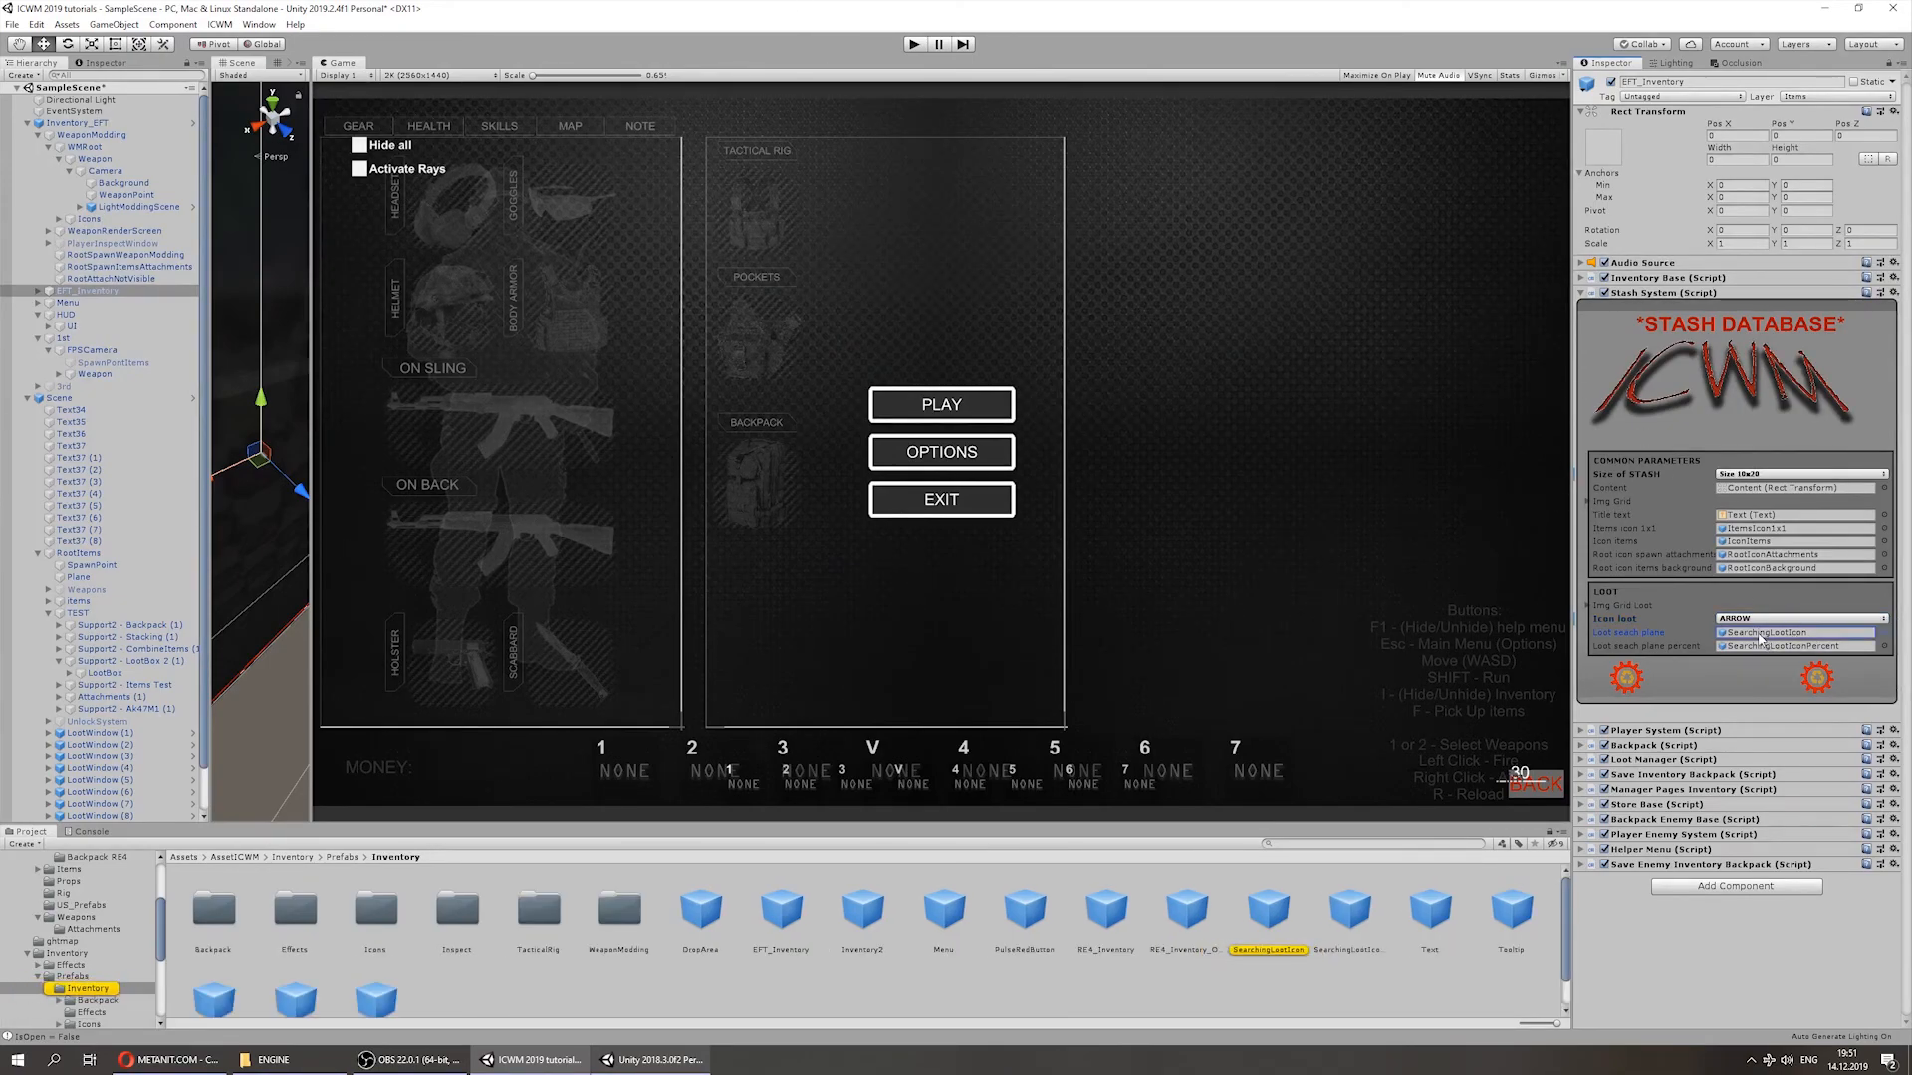
pyautogui.click(1768, 619)
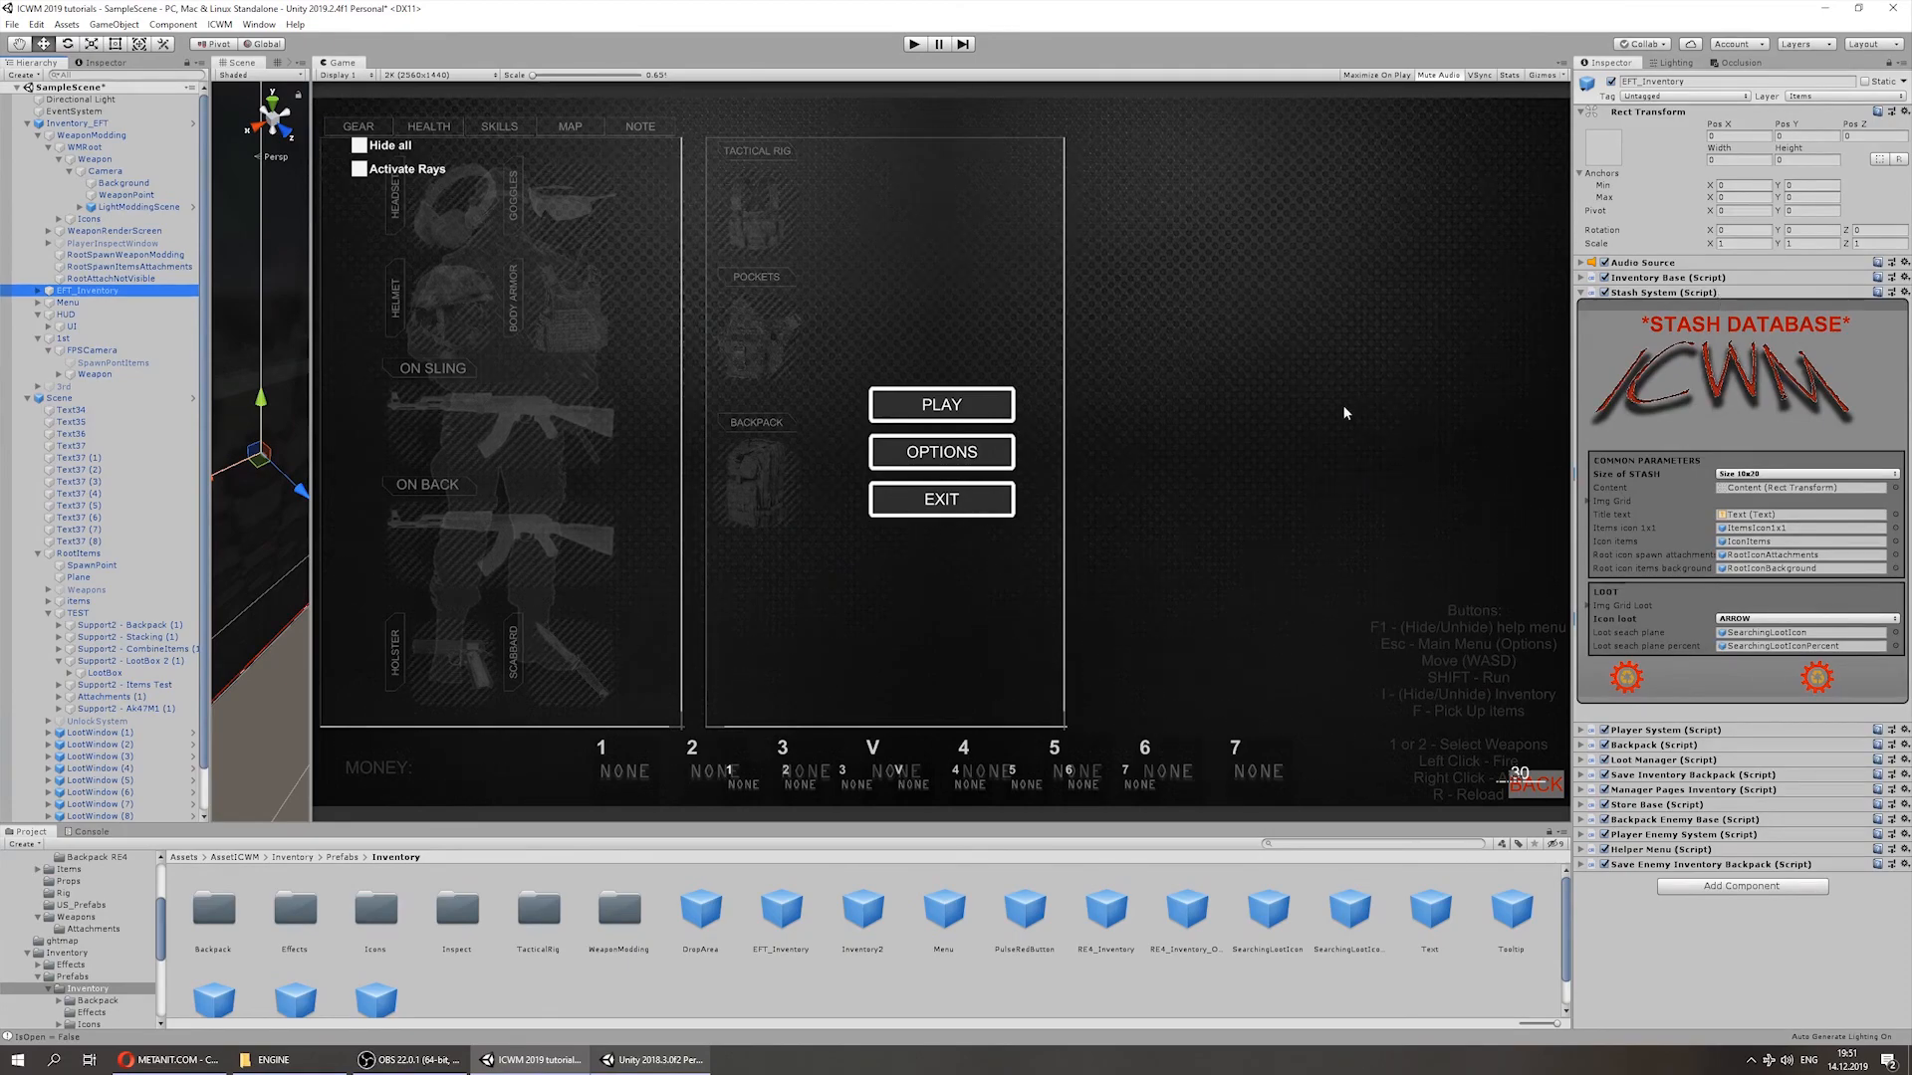
pyautogui.click(1580, 294)
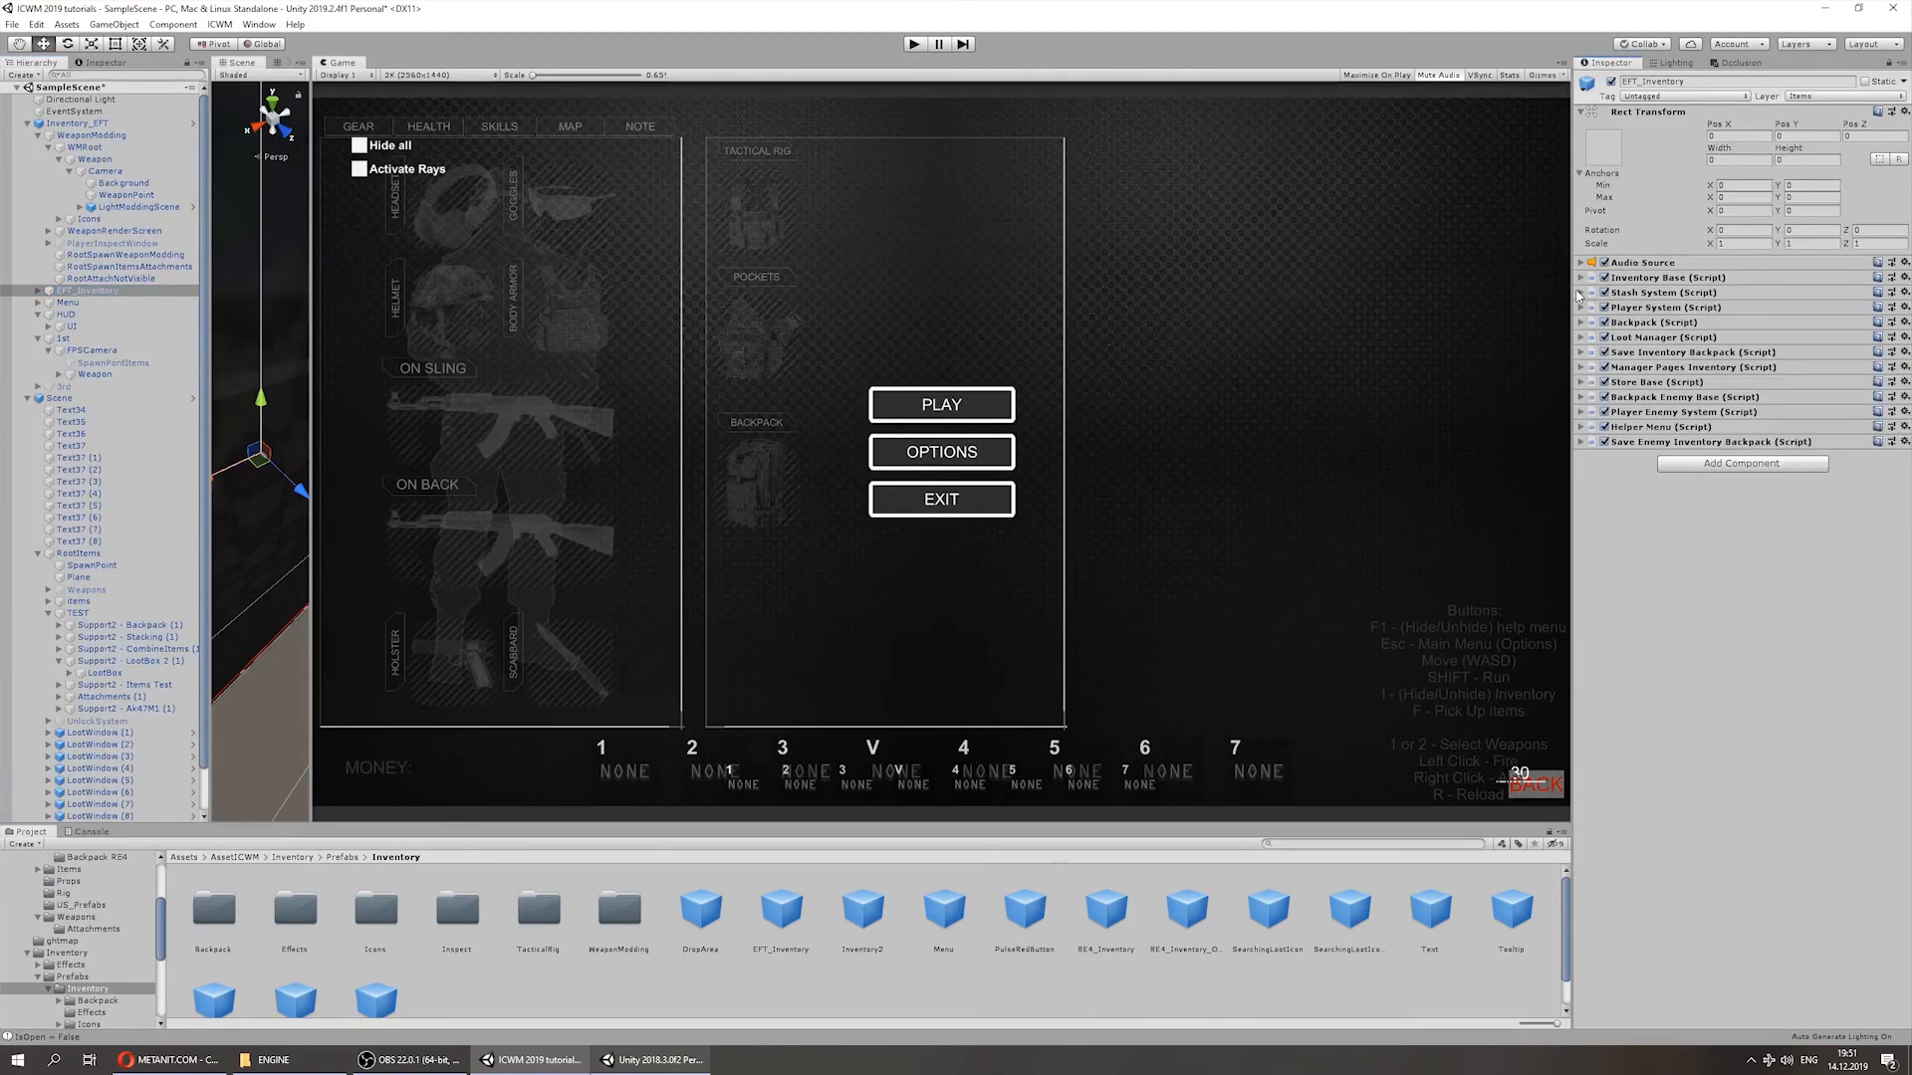
# Step: Review the Player System, Backpack and Loot Manager components of EFT_Inventory one after another, collapsing each
pyautogui.click(1581, 308)
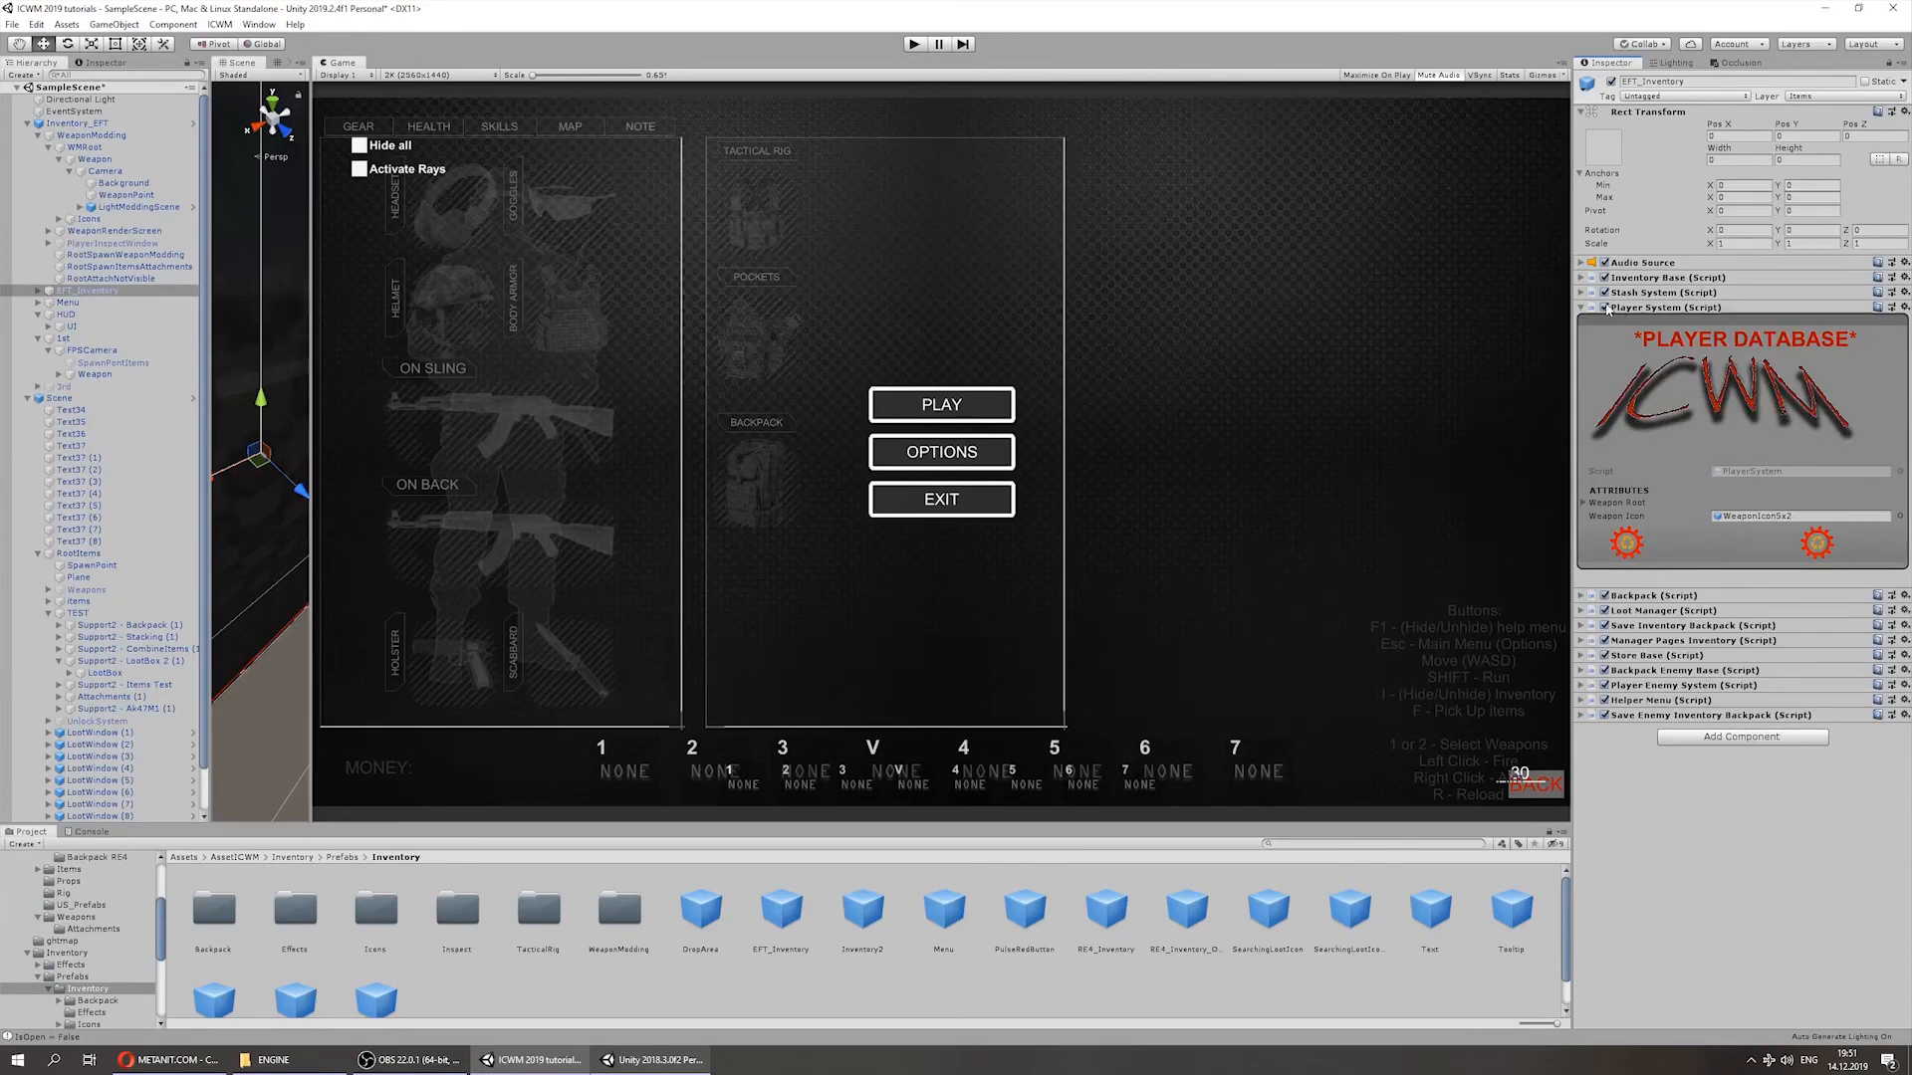
pyautogui.click(1584, 309)
pyautogui.click(1582, 323)
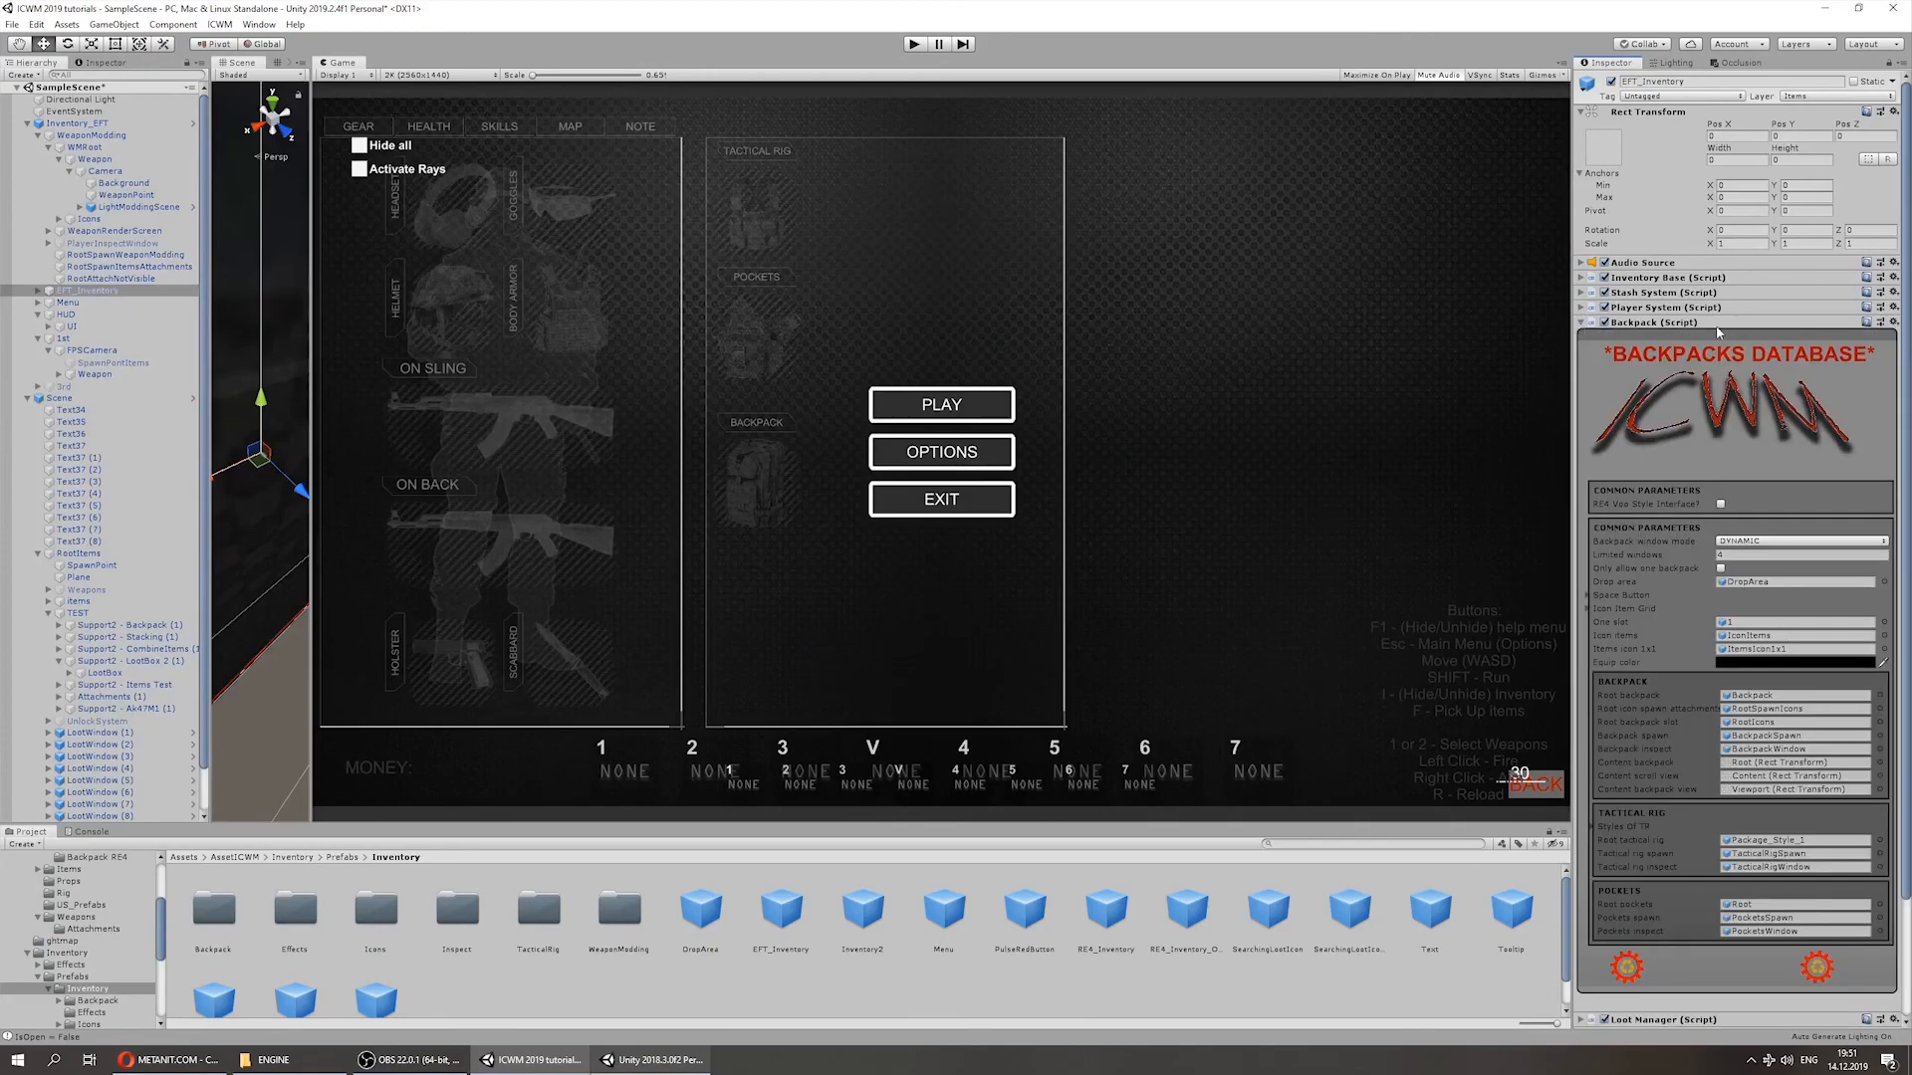
pyautogui.click(1573, 323)
pyautogui.click(1573, 323)
pyautogui.click(1574, 322)
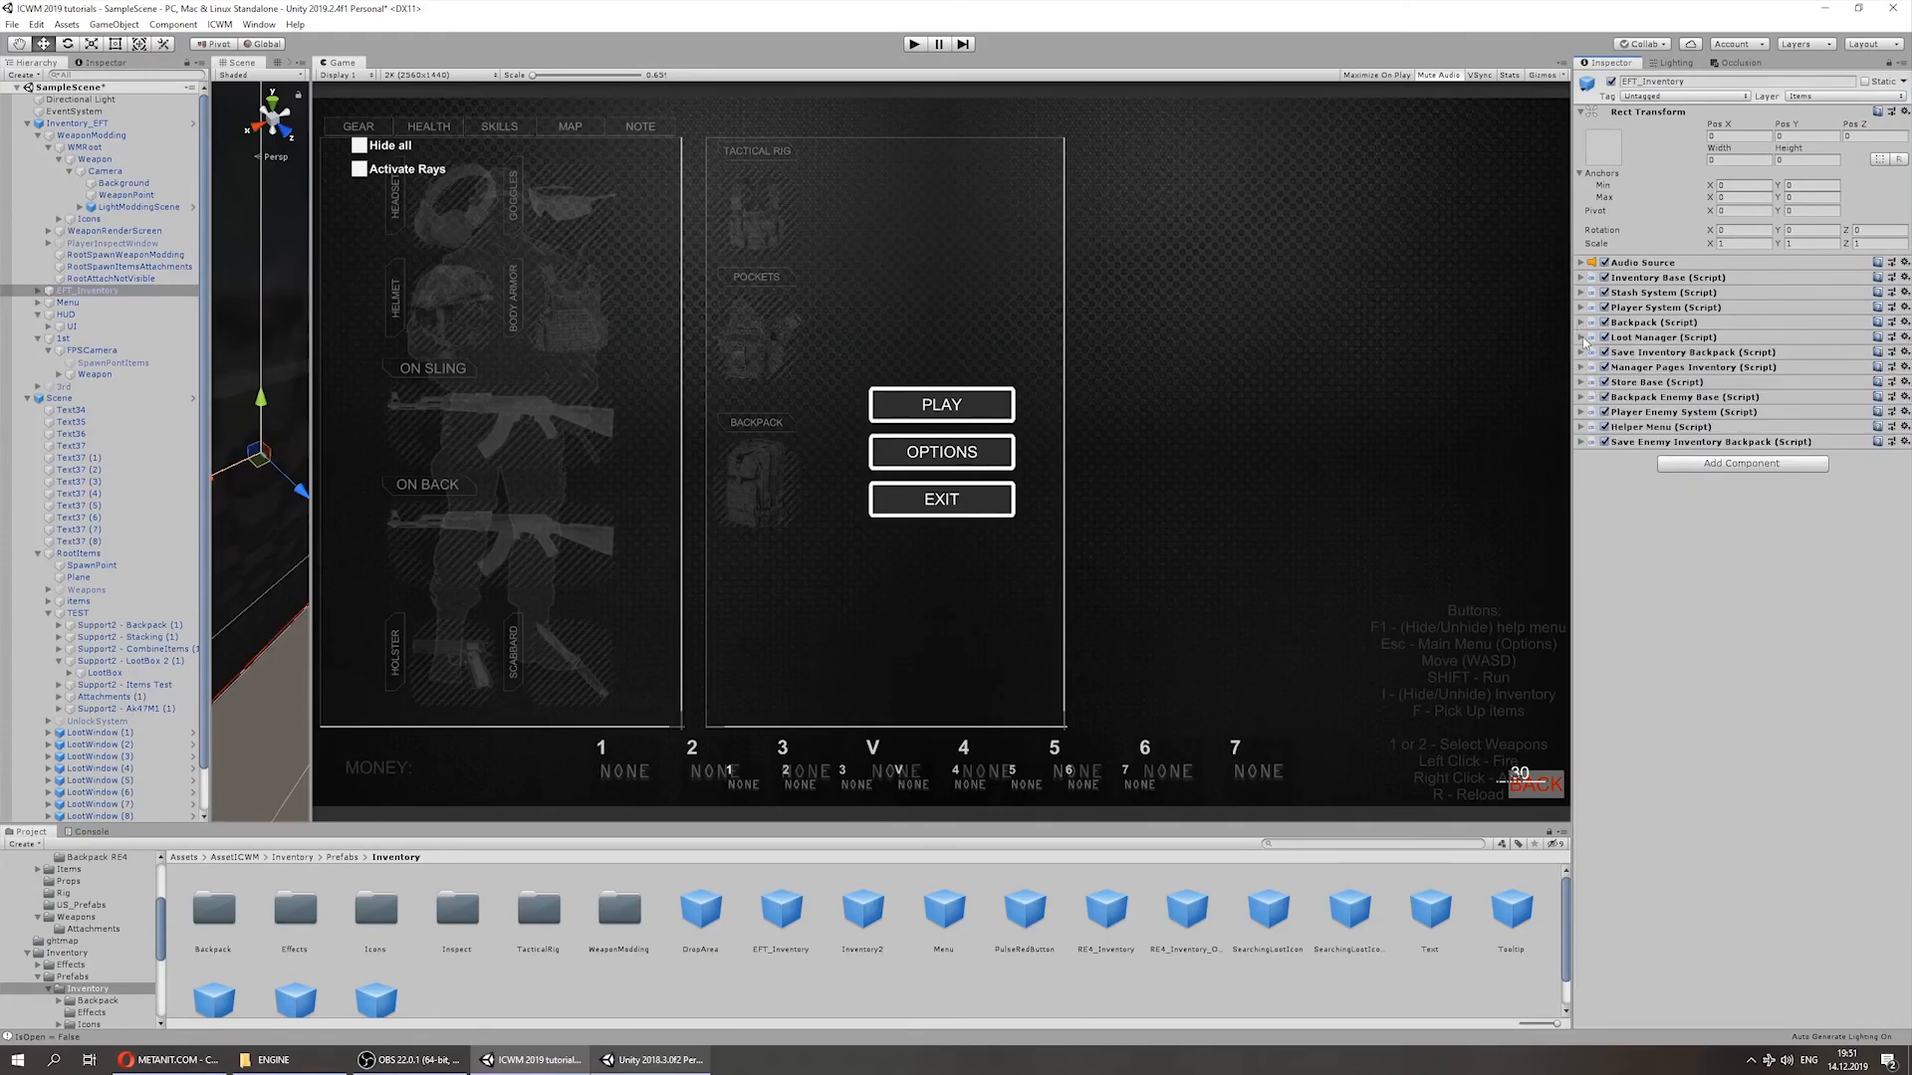
pyautogui.click(1573, 337)
pyautogui.click(1581, 337)
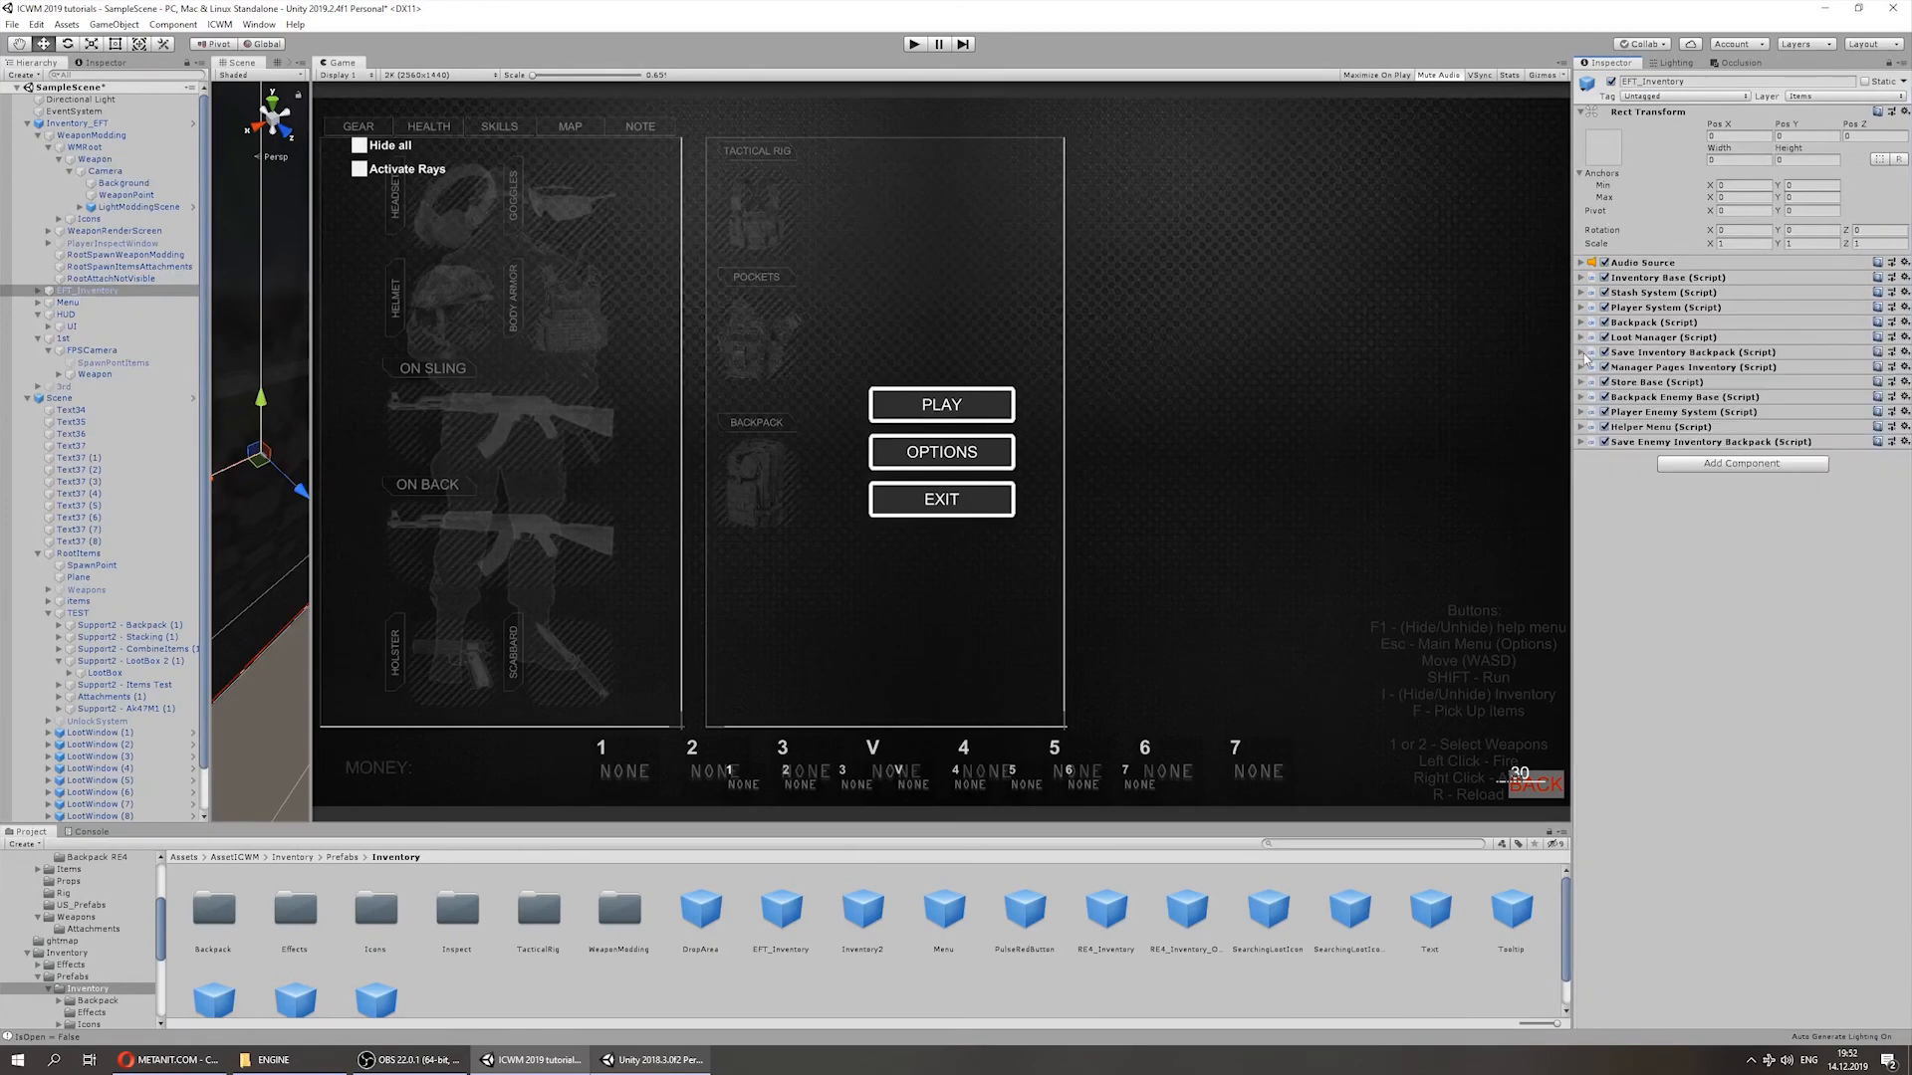